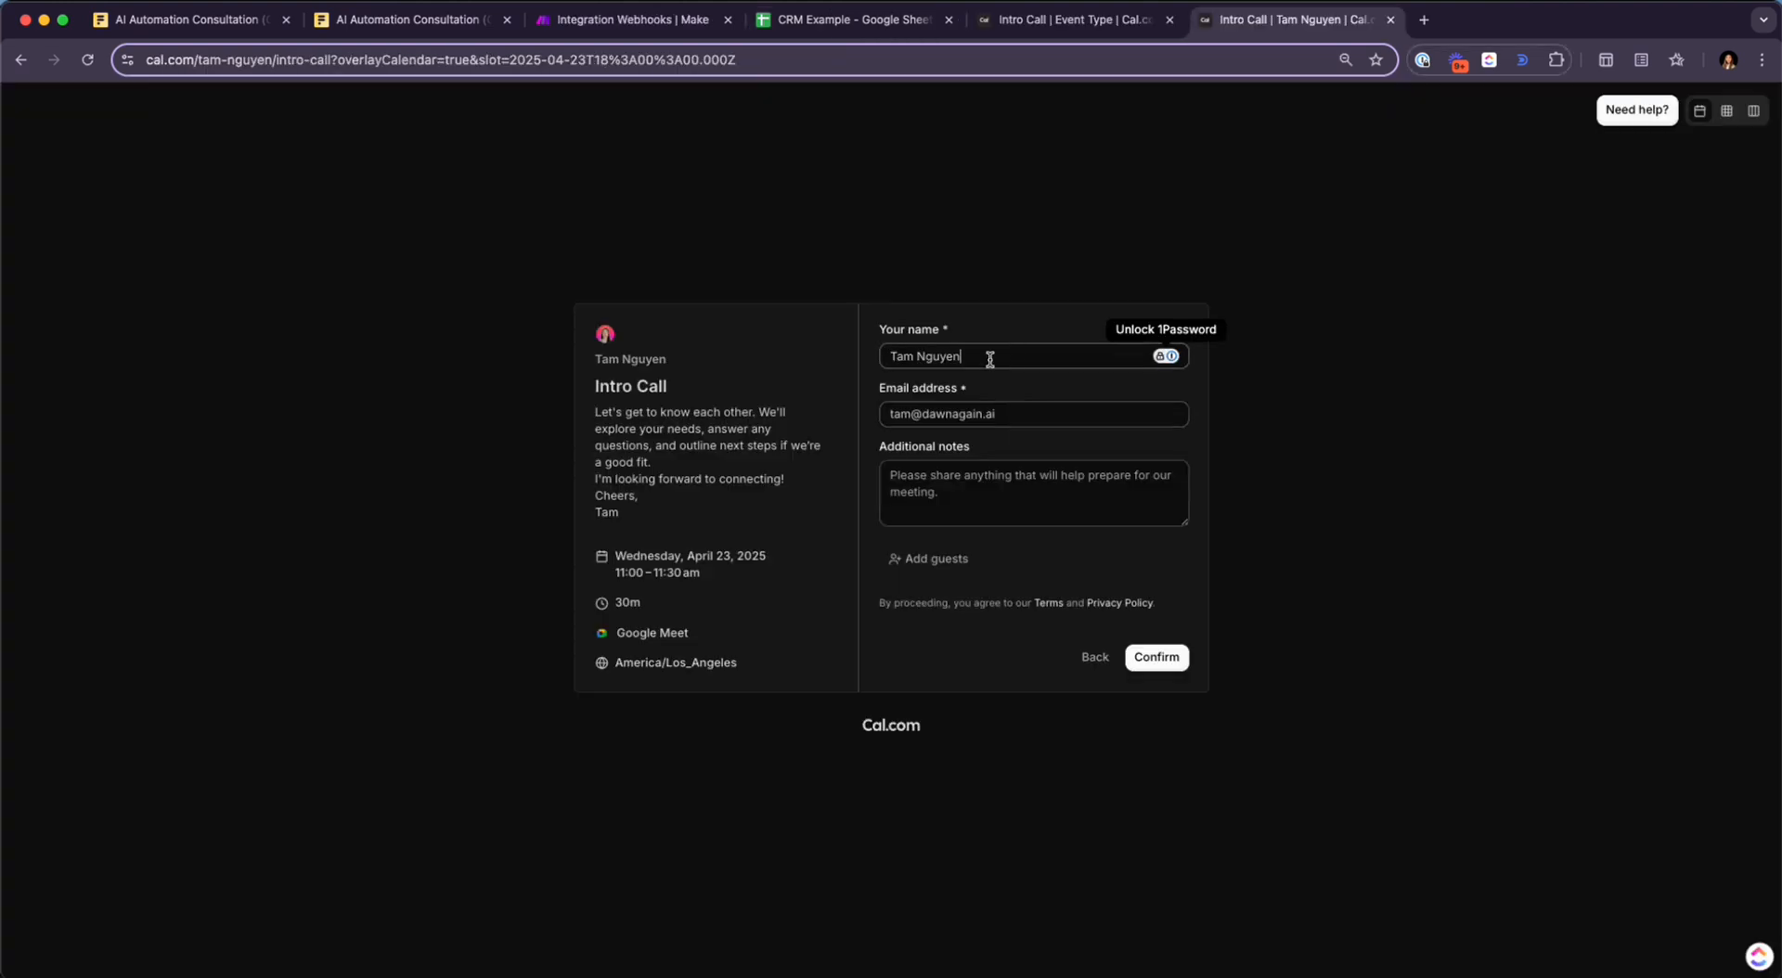
Enter the attendee's name and details, then confirm the Cal.com test booking
{"action": "type", "text": "Bert"}
{"action": "key", "text": "Tab"}
{"action": "key", "text": "Tab"}
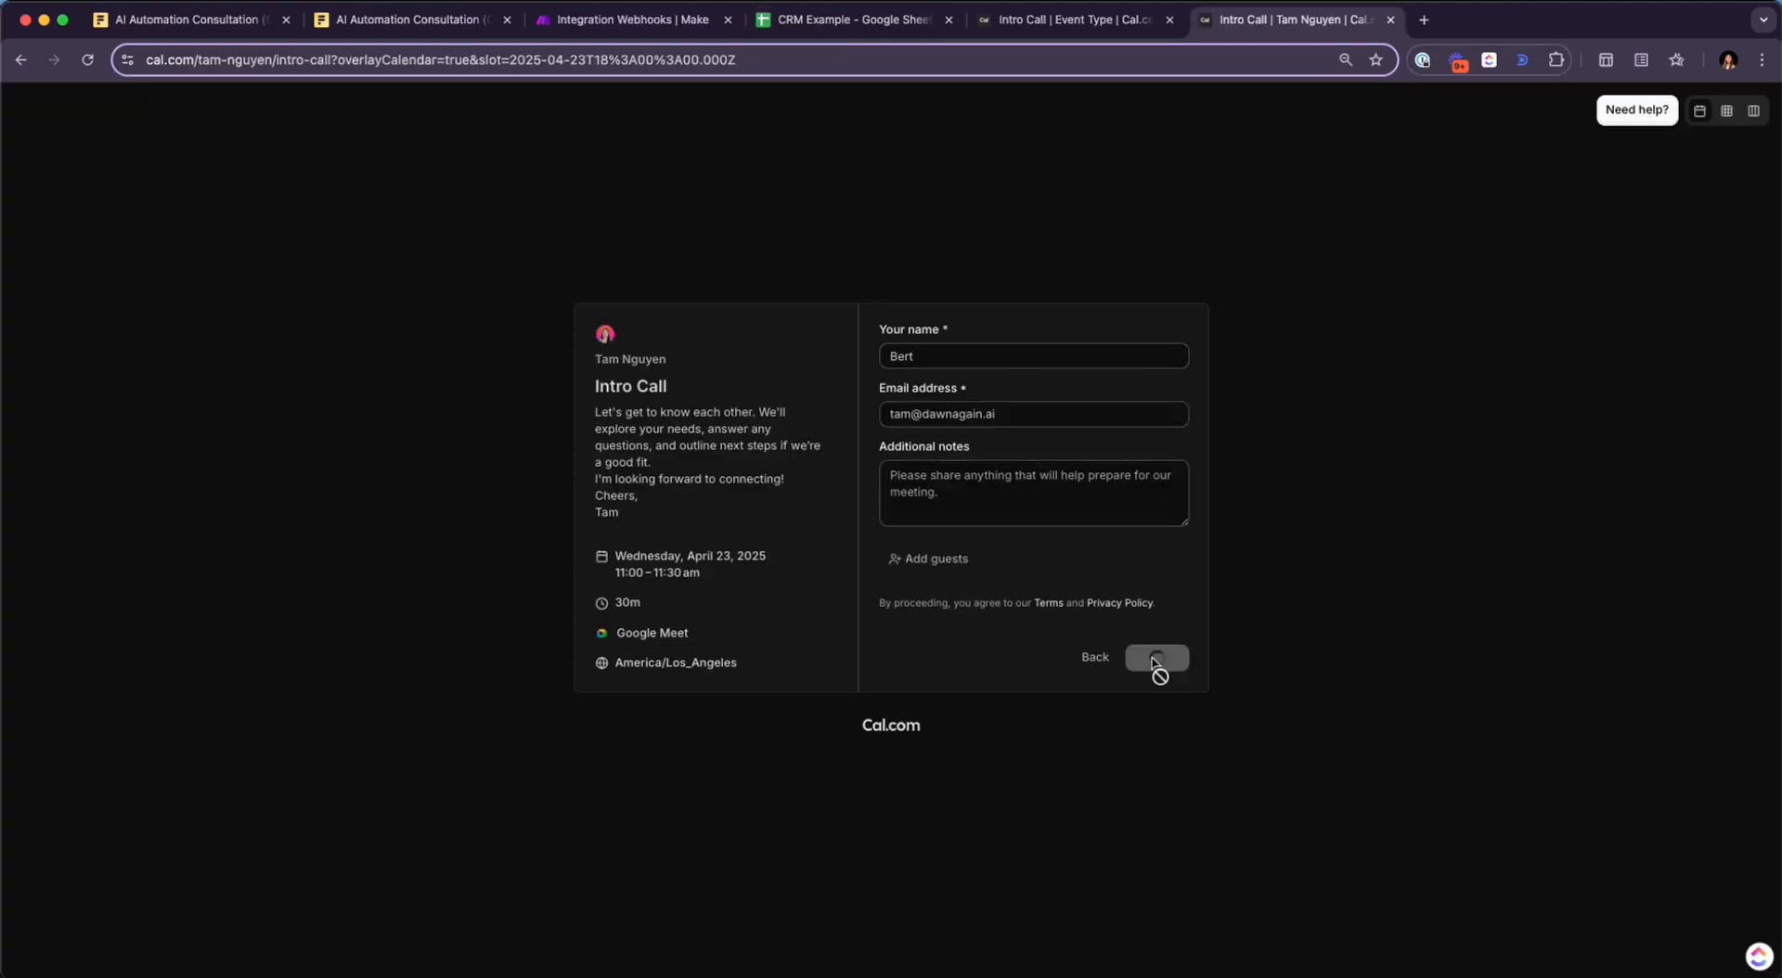
{"action": "left_click", "coordinate": [1153, 660]}
{"action": "left_click", "coordinate": [634, 19]}
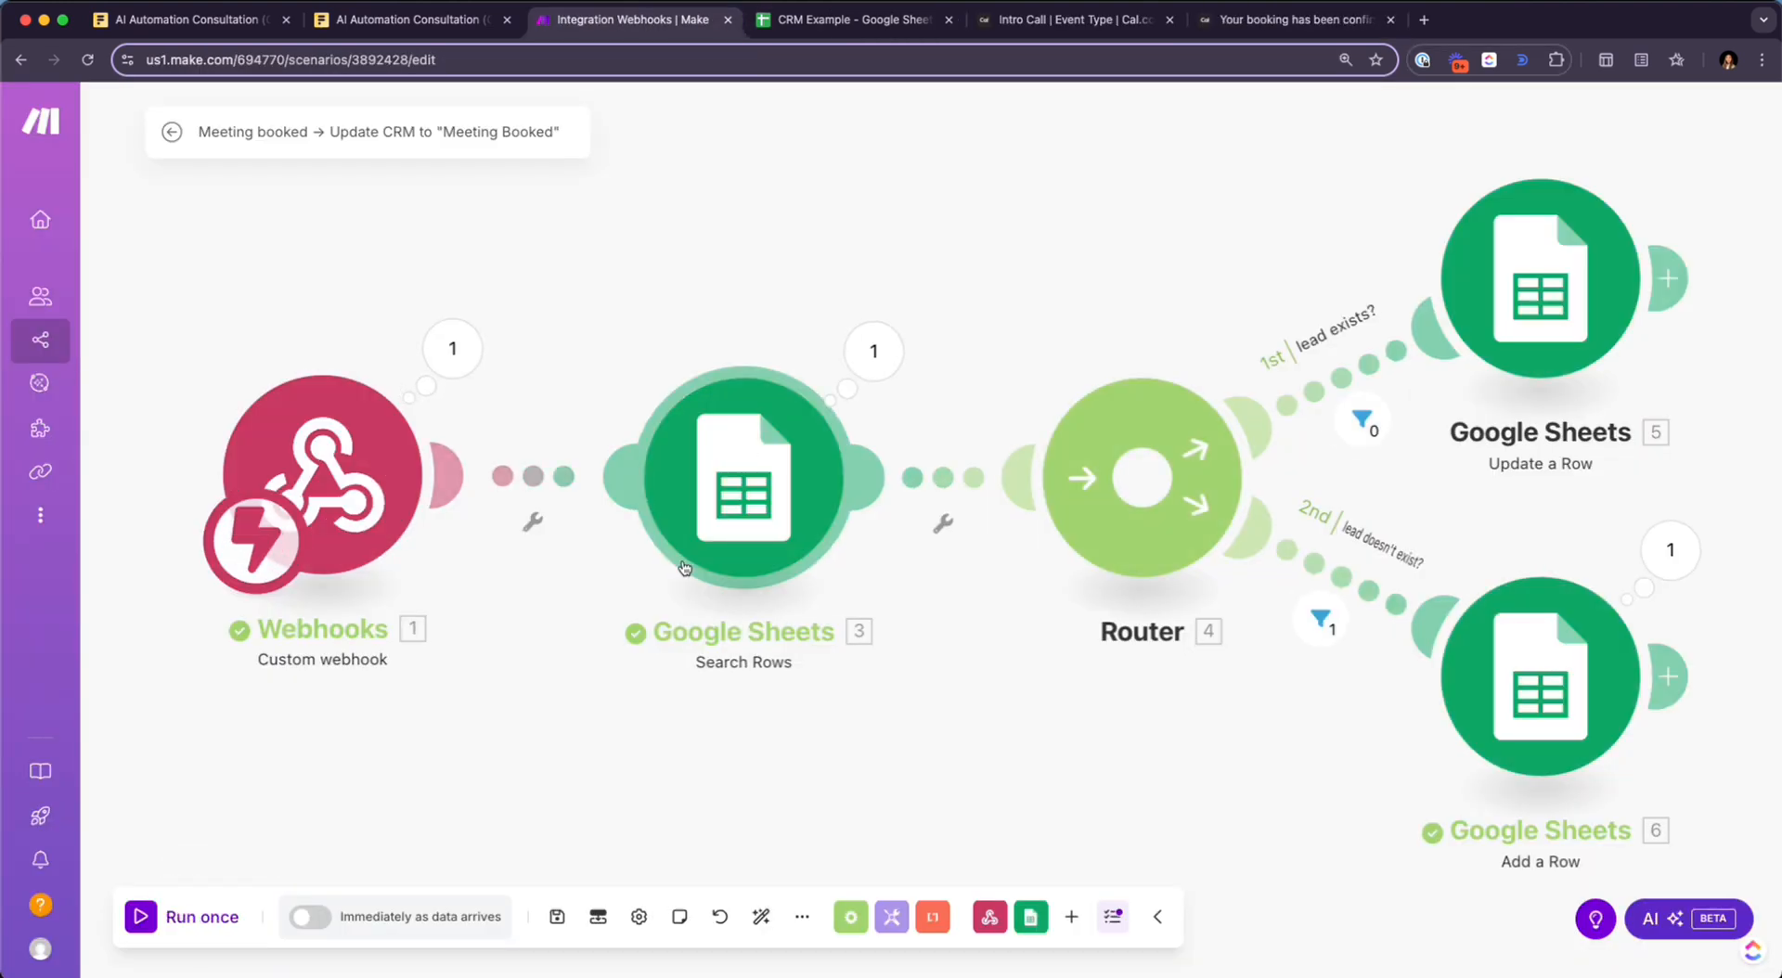
Check the Search Rows output, then select test row A3:G3 in the CRM Example sheet
{"action": "left_click", "coordinate": [872, 351]}
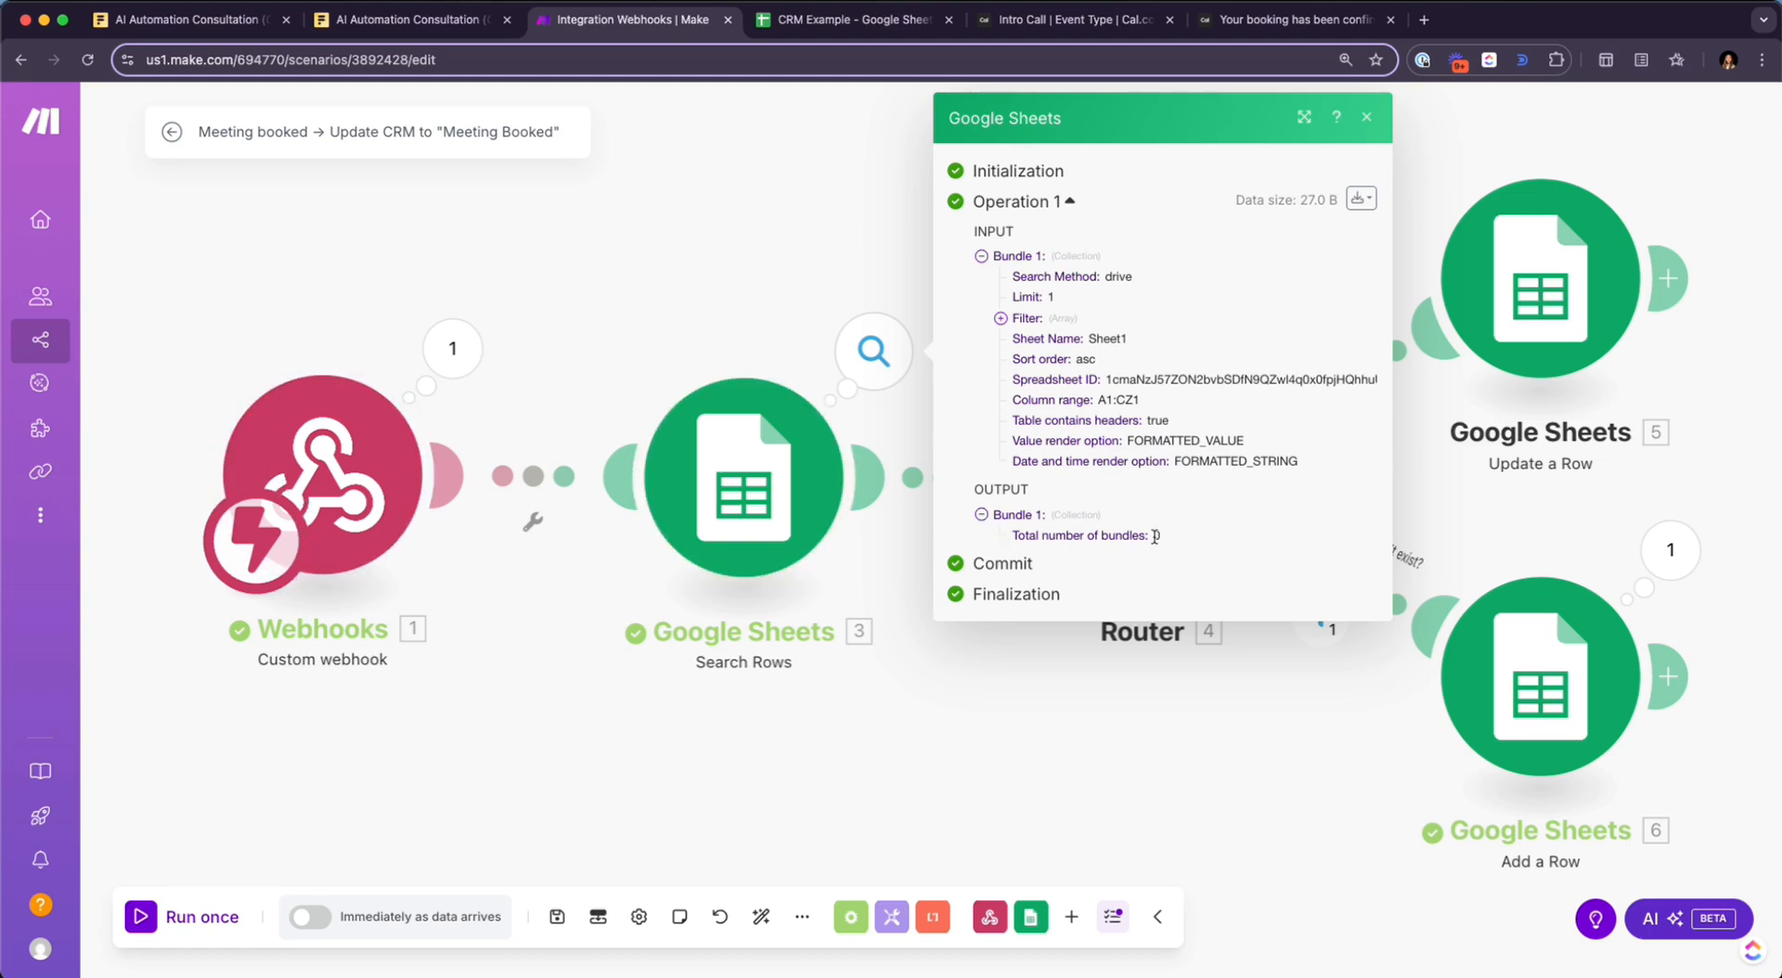
{"action": "left_click", "coordinate": [909, 438]}
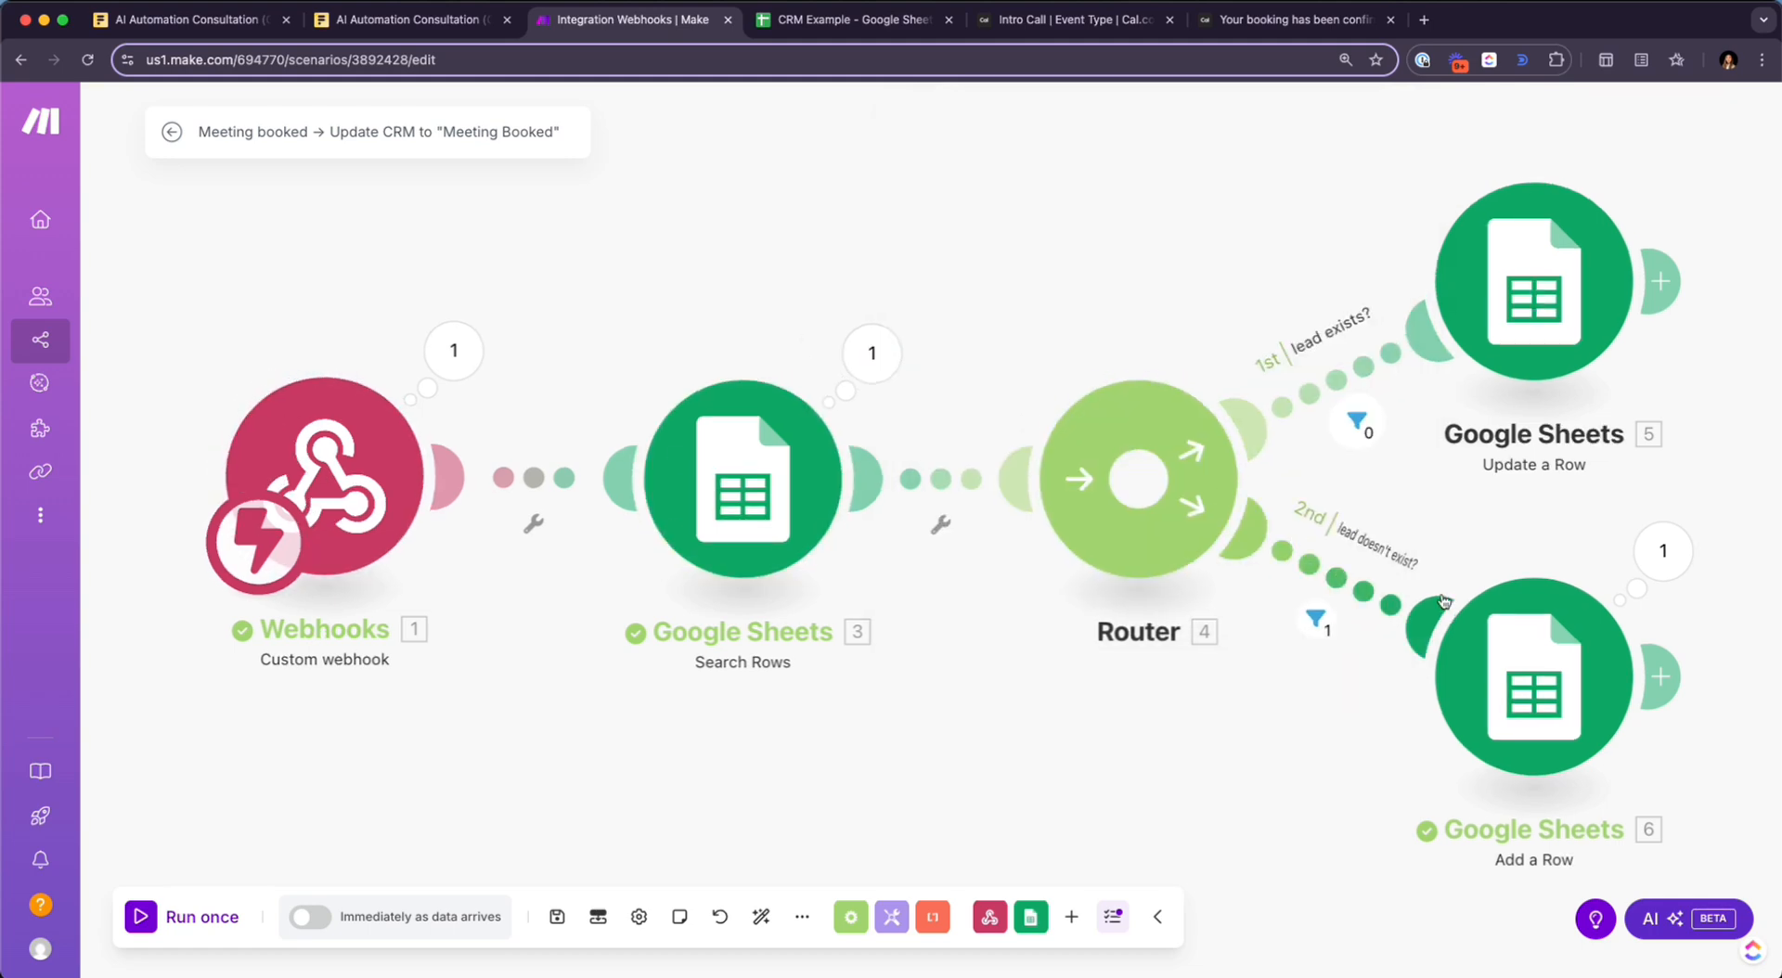
{"action": "left_click", "coordinate": [854, 18]}
{"action": "left_click_drag", "start_coordinate": [92, 293], "coordinate": [682, 282]}
{"action": "left_click", "coordinate": [855, 284]}
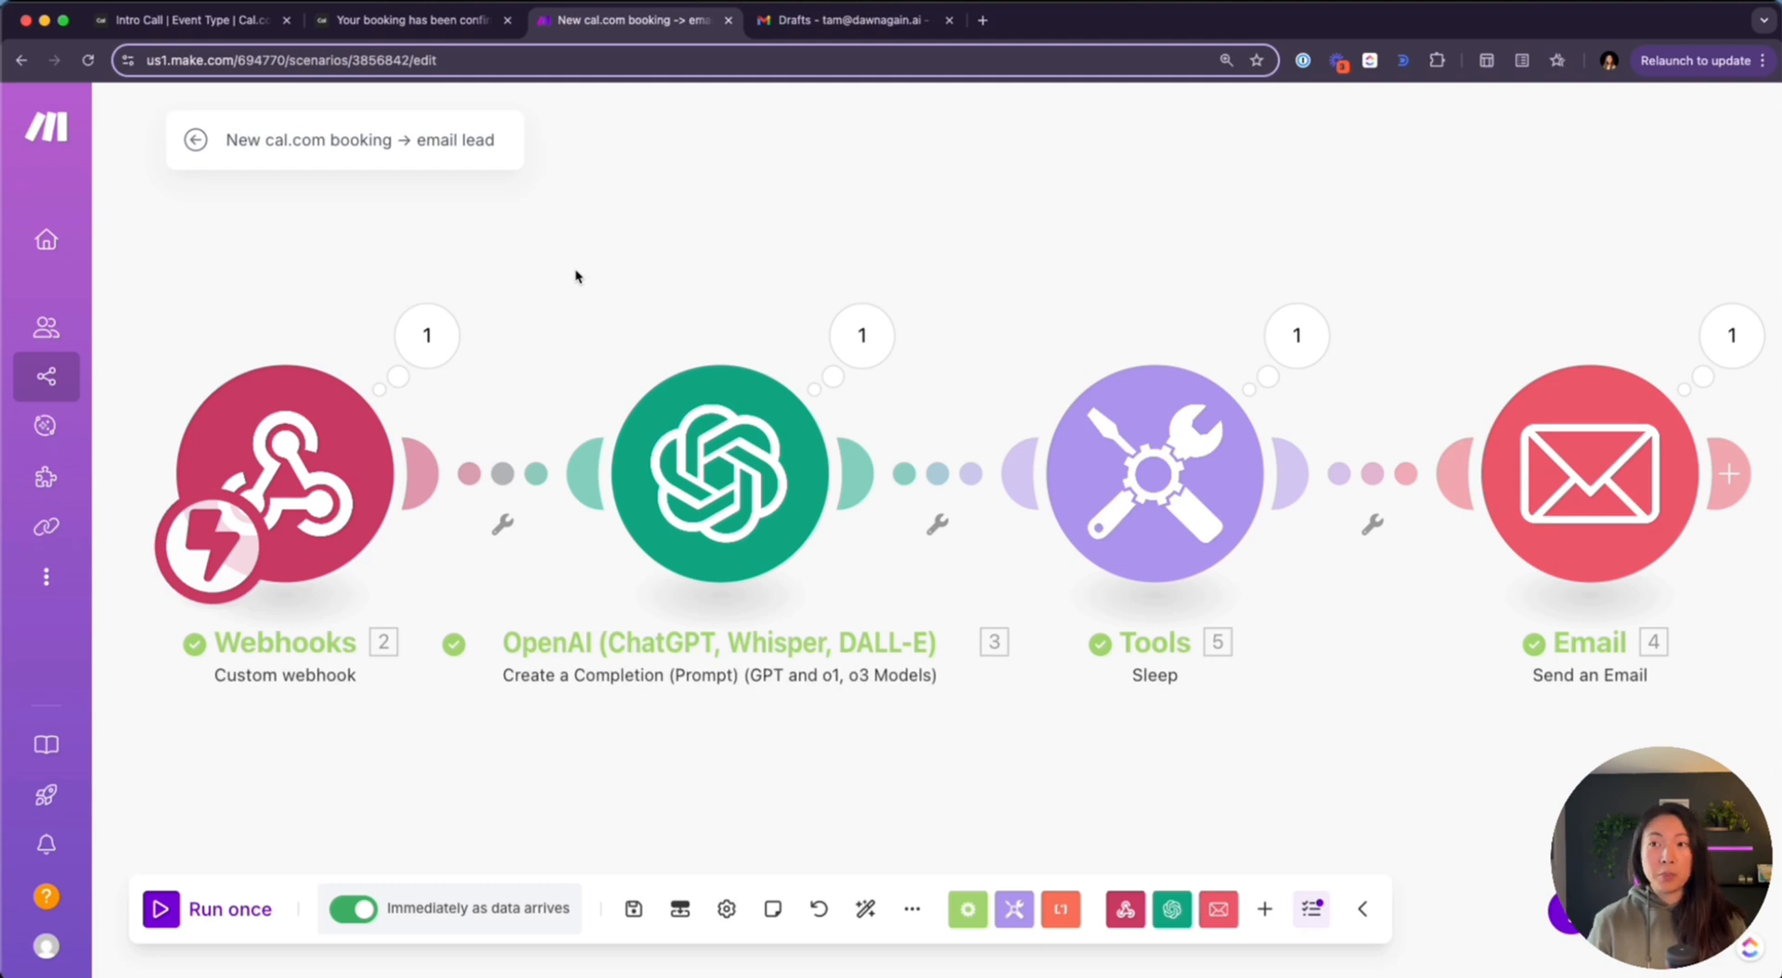
Open the Gmail draft 'Looking forward to our call' and scroll through the personalised reply
{"action": "key", "text": "ctrl+Tab"}
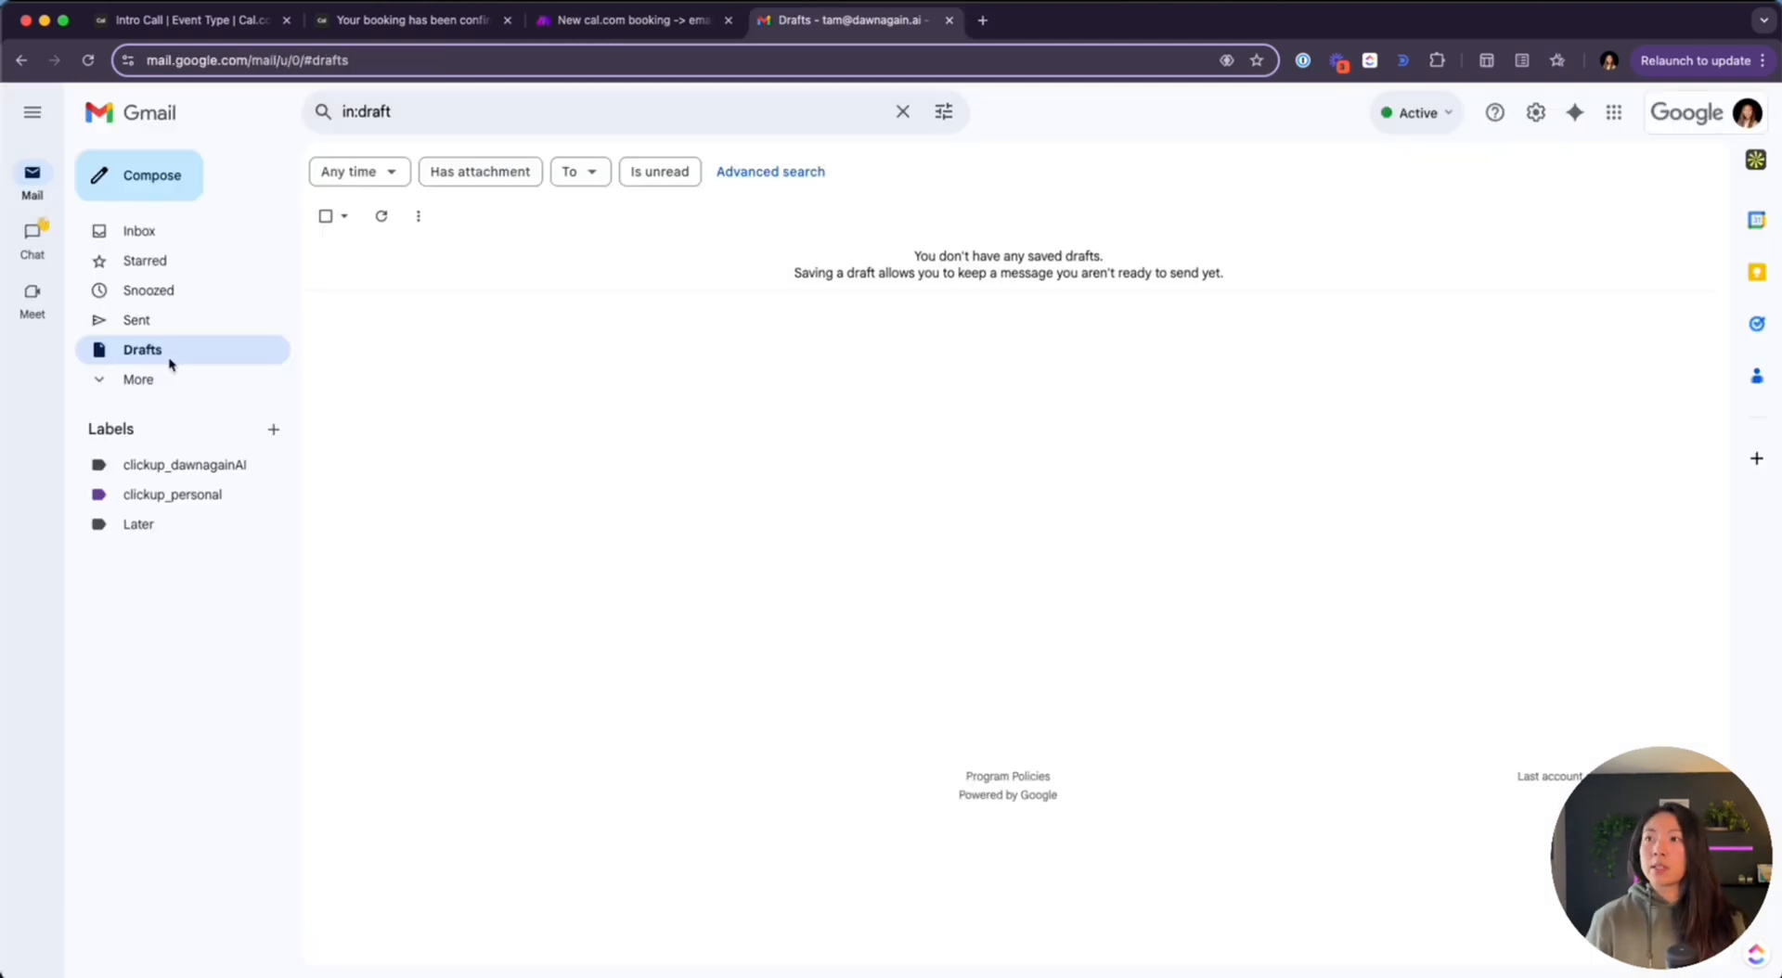
{"action": "left_click", "coordinate": [762, 269]}
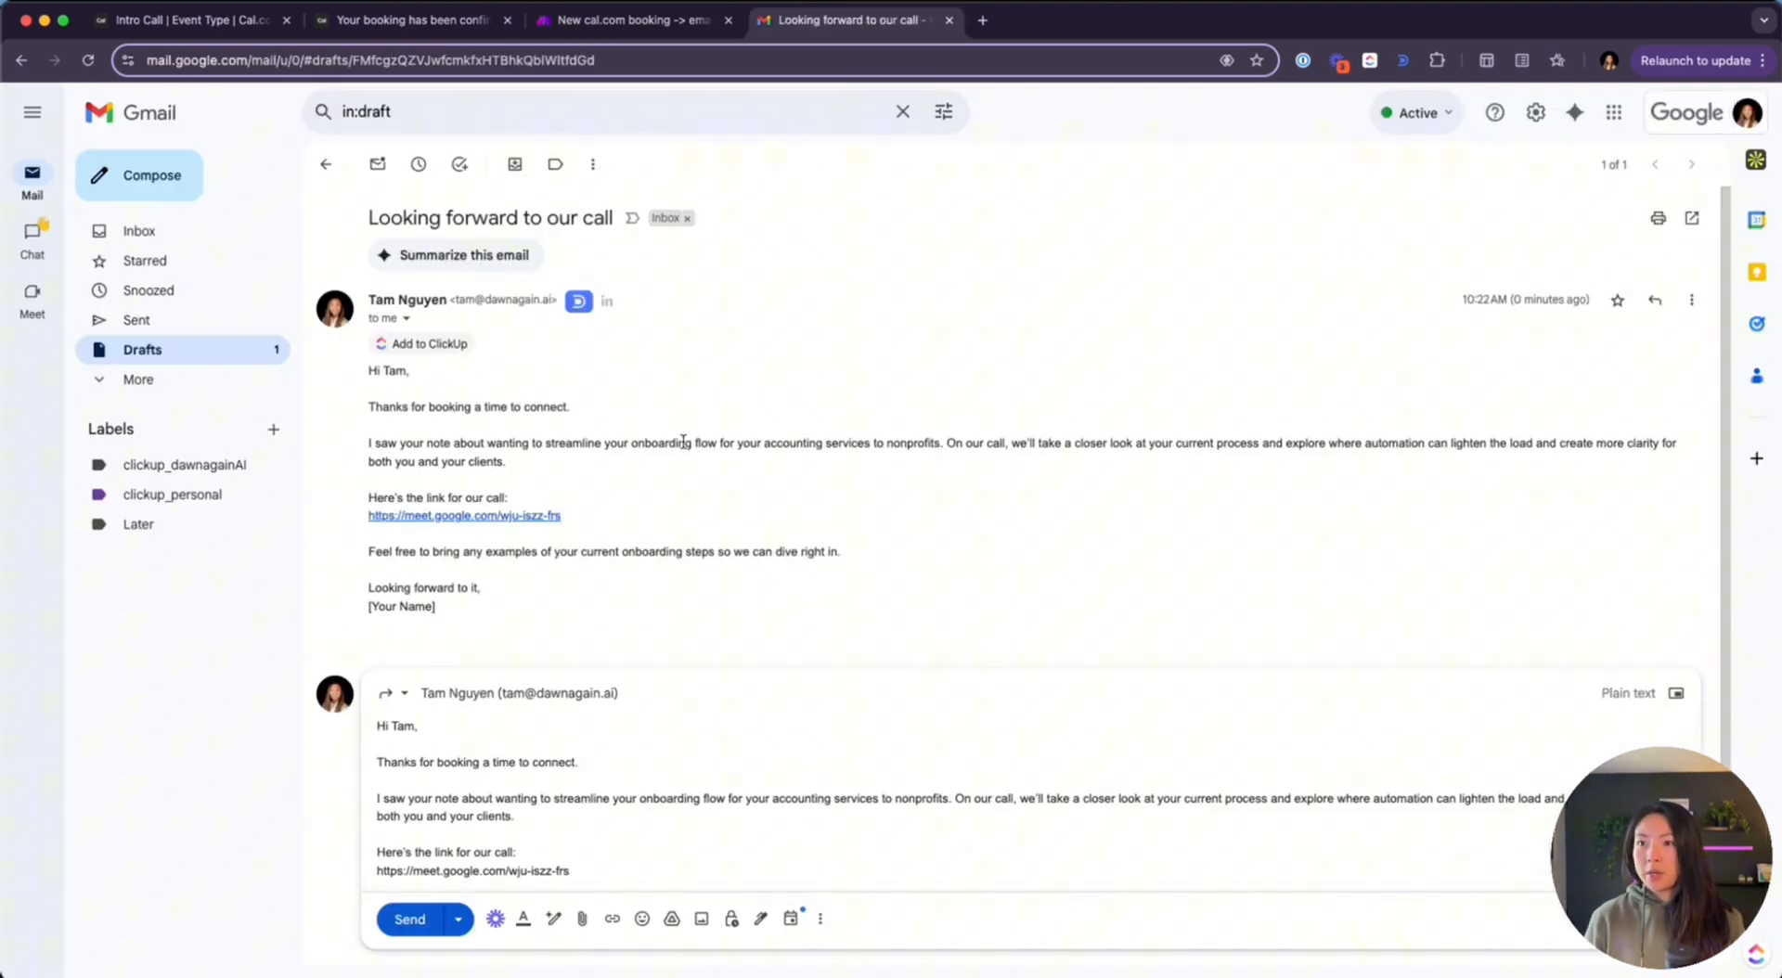
{"action": "scroll", "coordinate": [644, 742], "scroll_direction": "down", "scroll_amount": 1}
{"action": "scroll", "coordinate": [644, 741], "scroll_direction": "down", "scroll_amount": 1}
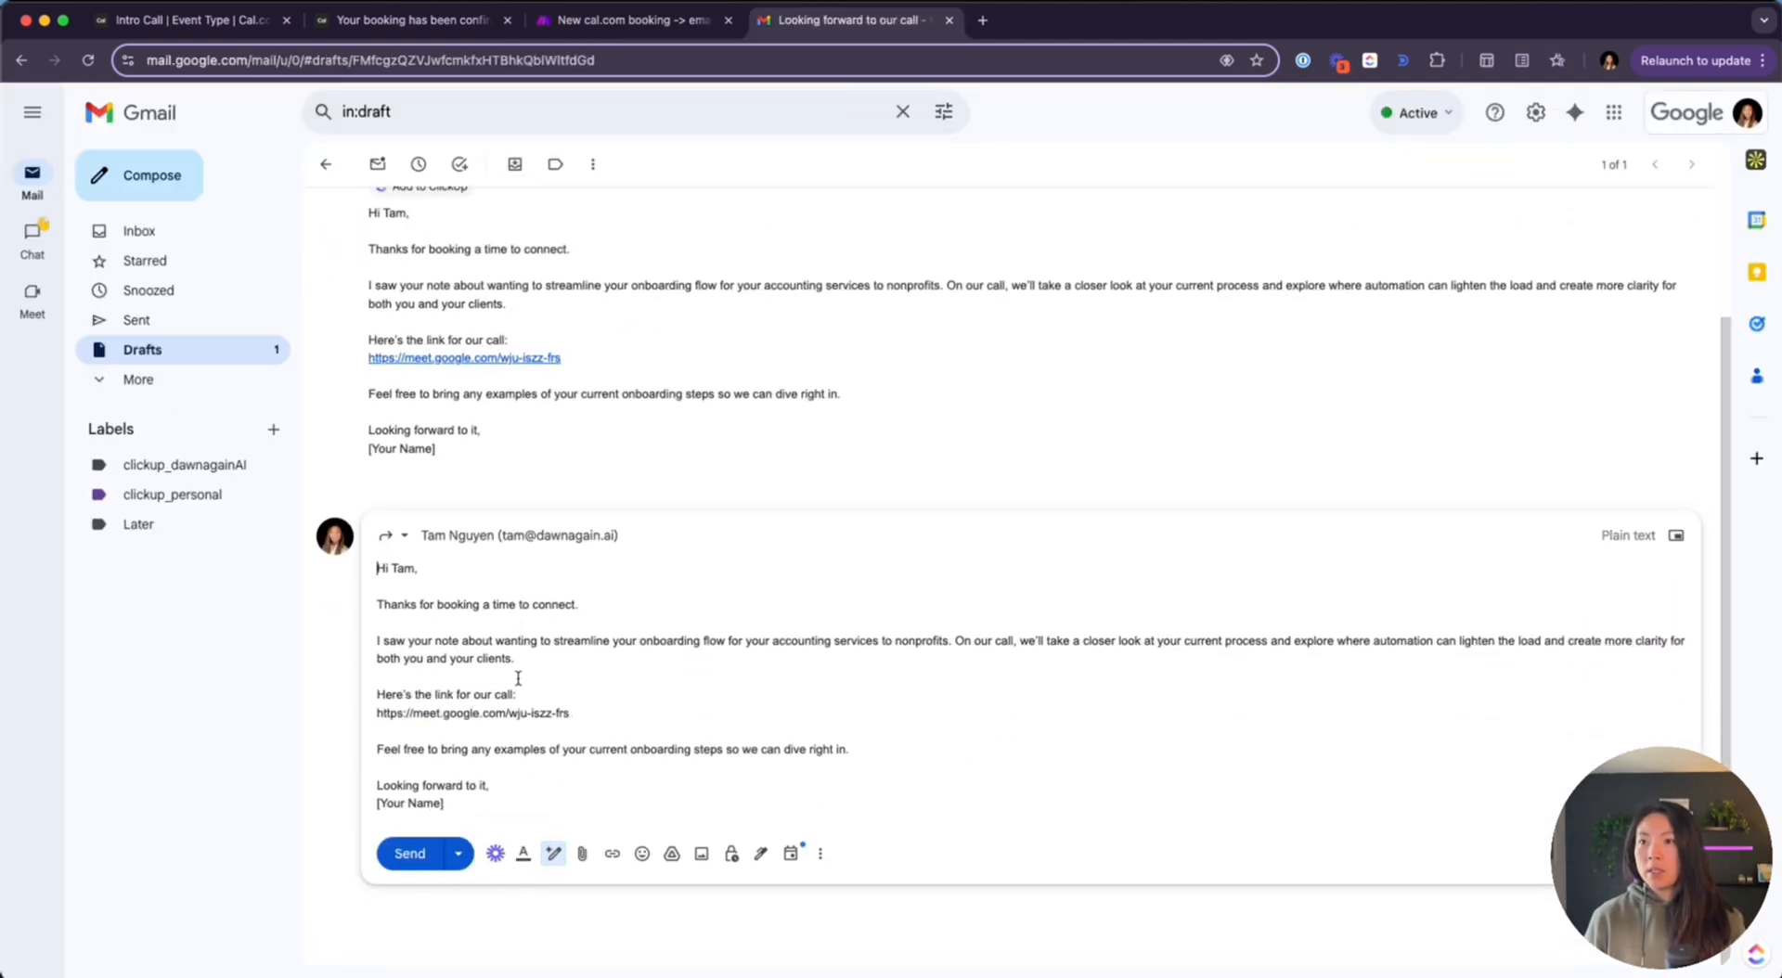
{"action": "scroll", "coordinate": [518, 678], "scroll_direction": "up", "scroll_amount": 5}
{"action": "scroll", "coordinate": [518, 679], "scroll_direction": "down", "scroll_amount": 1}
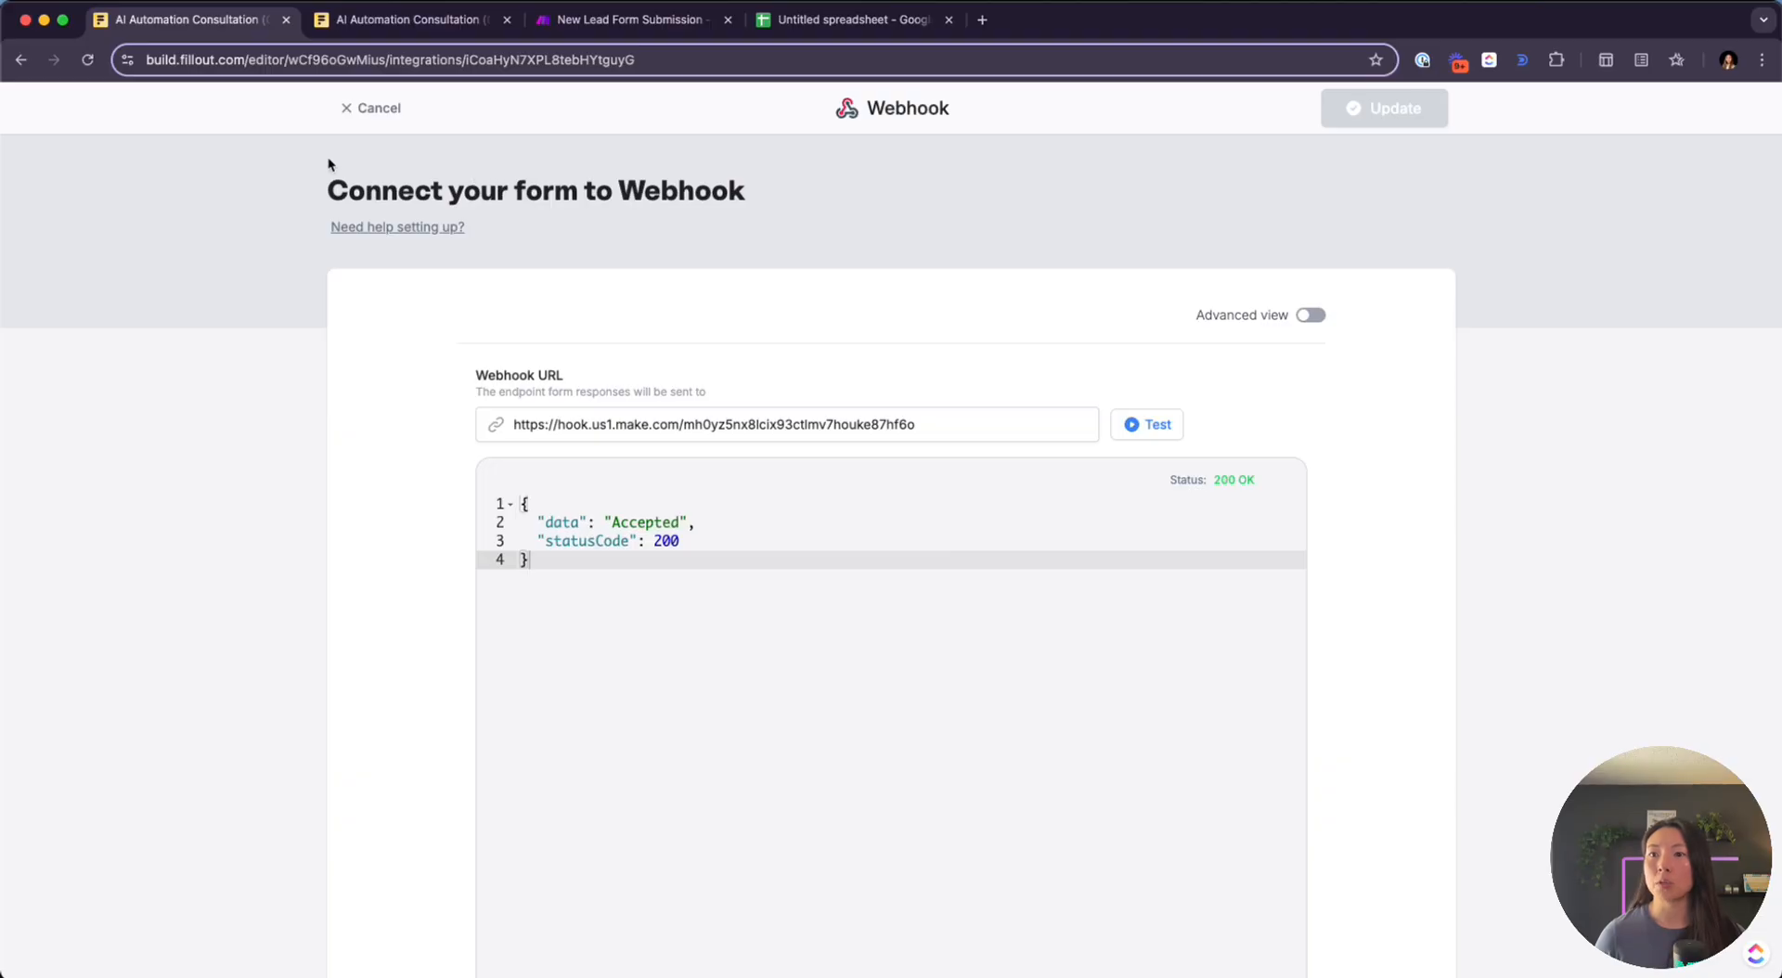
Cancel the Fillout webhook editor, return to form editing, then go to the New Lead Form Submission scenario
{"action": "left_click", "coordinate": [353, 109]}
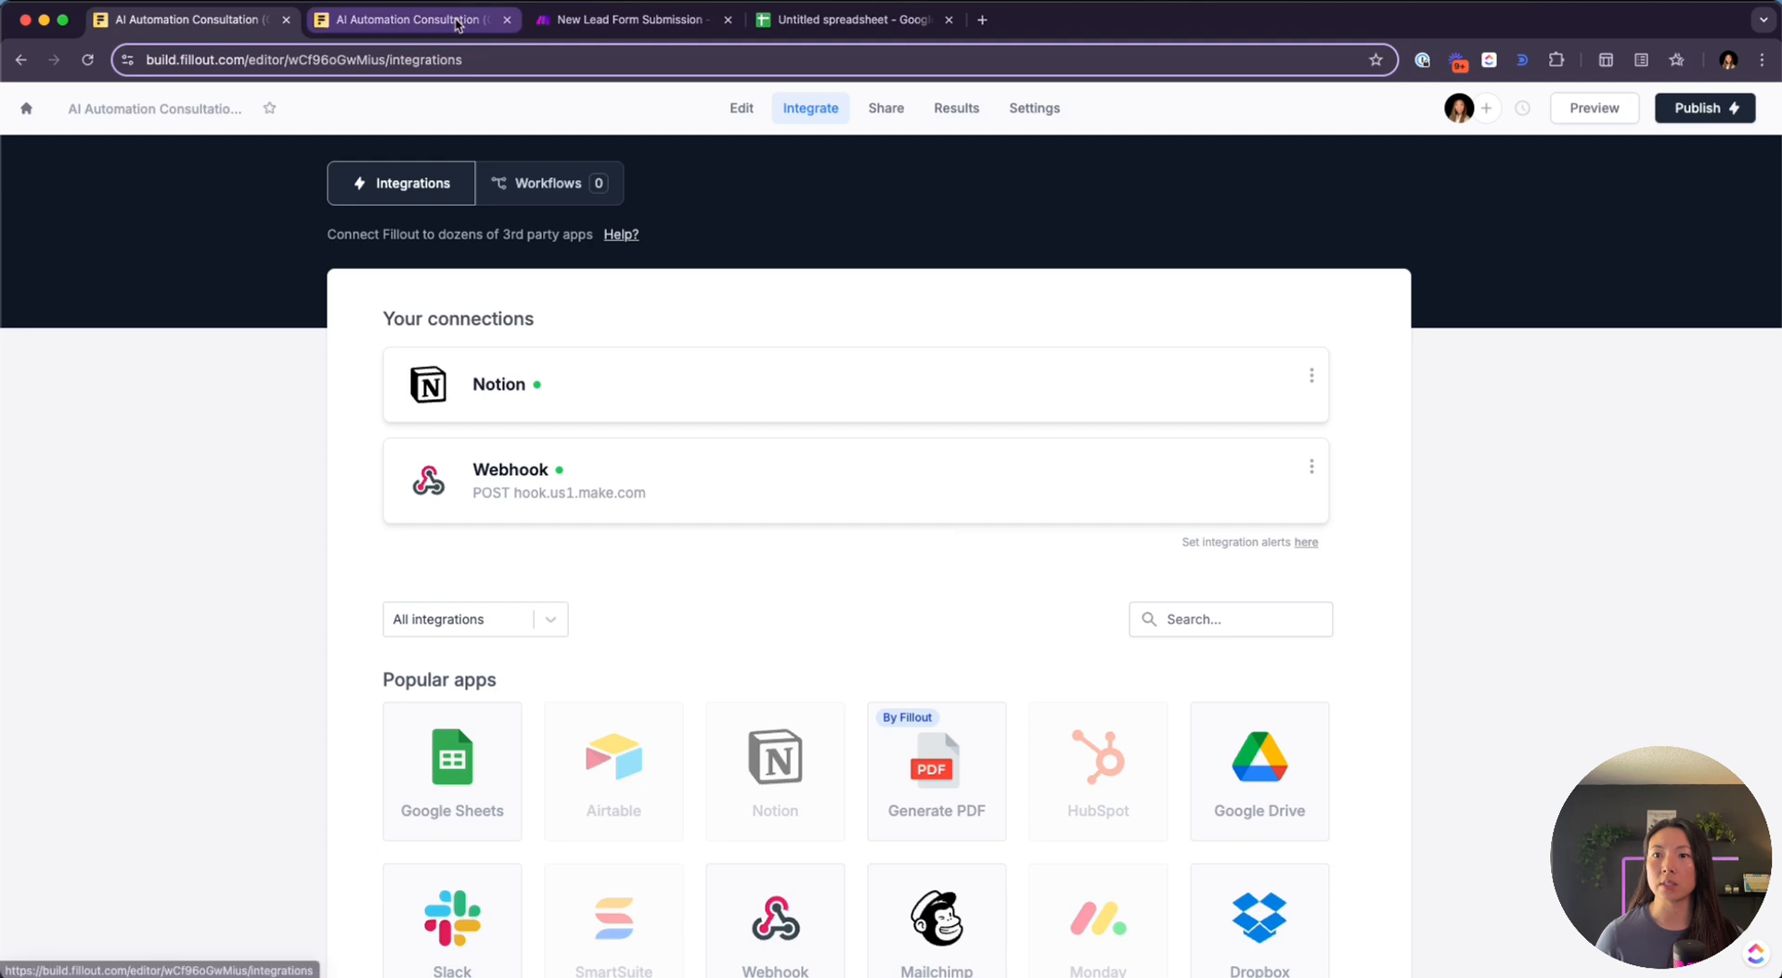
{"action": "left_click", "coordinate": [741, 107]}
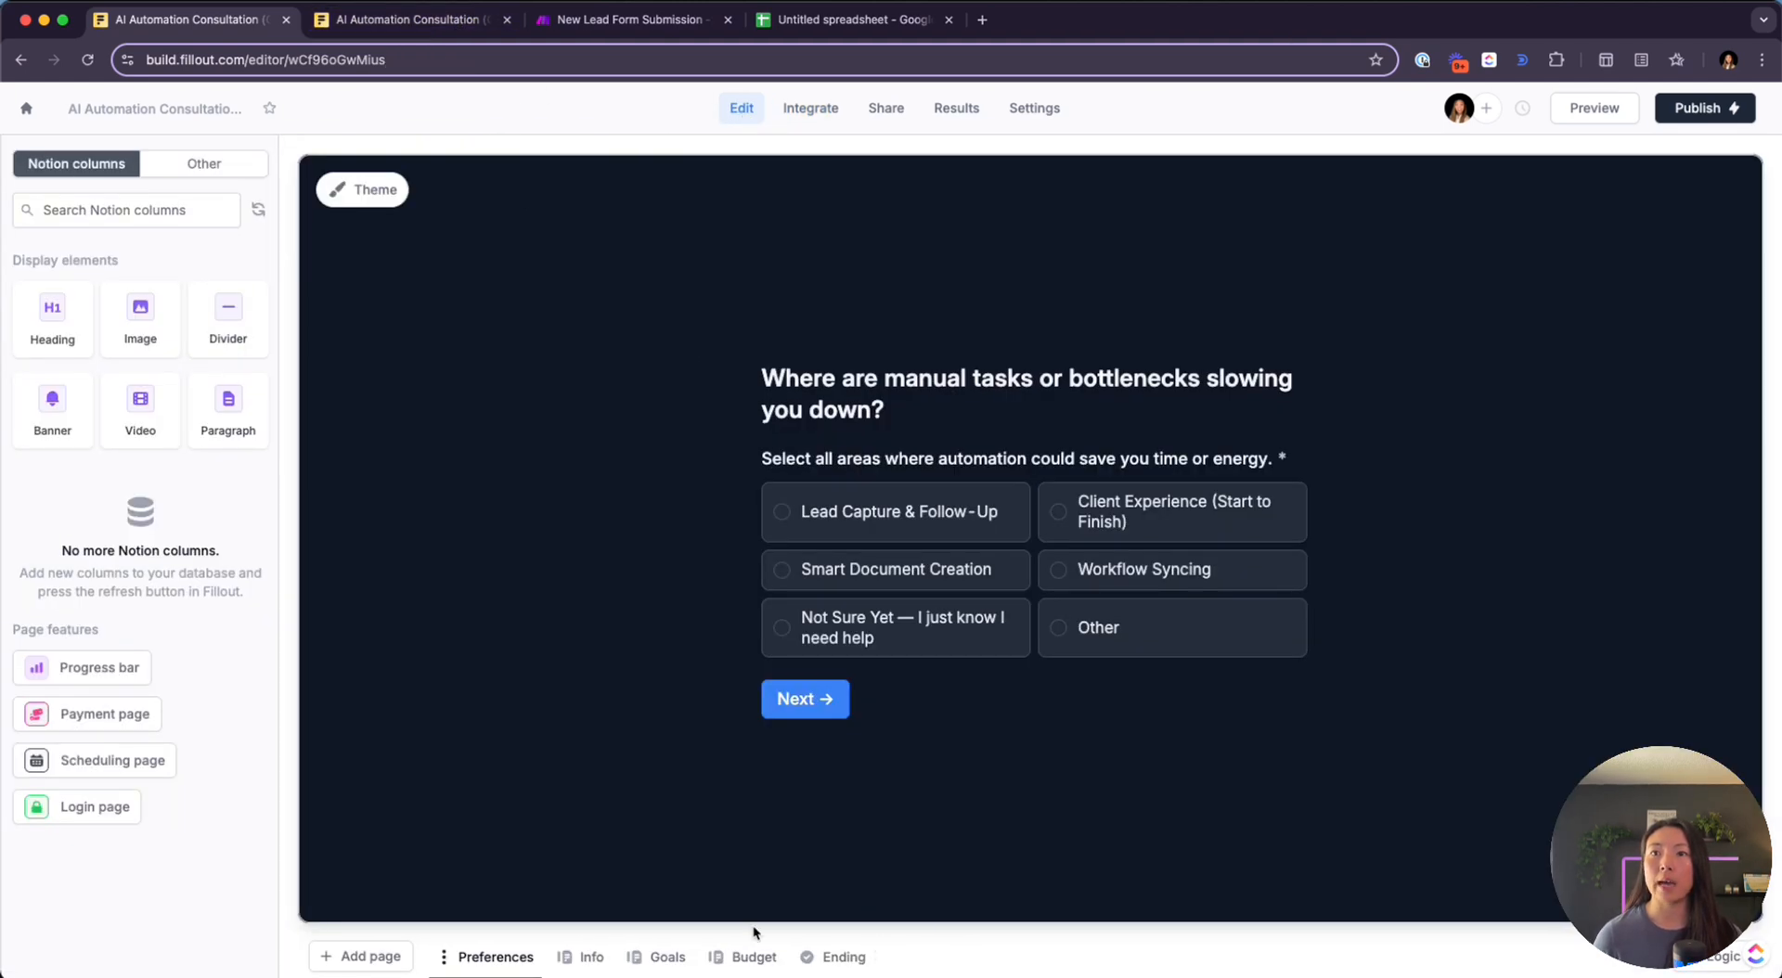
{"action": "left_click", "coordinate": [577, 28]}
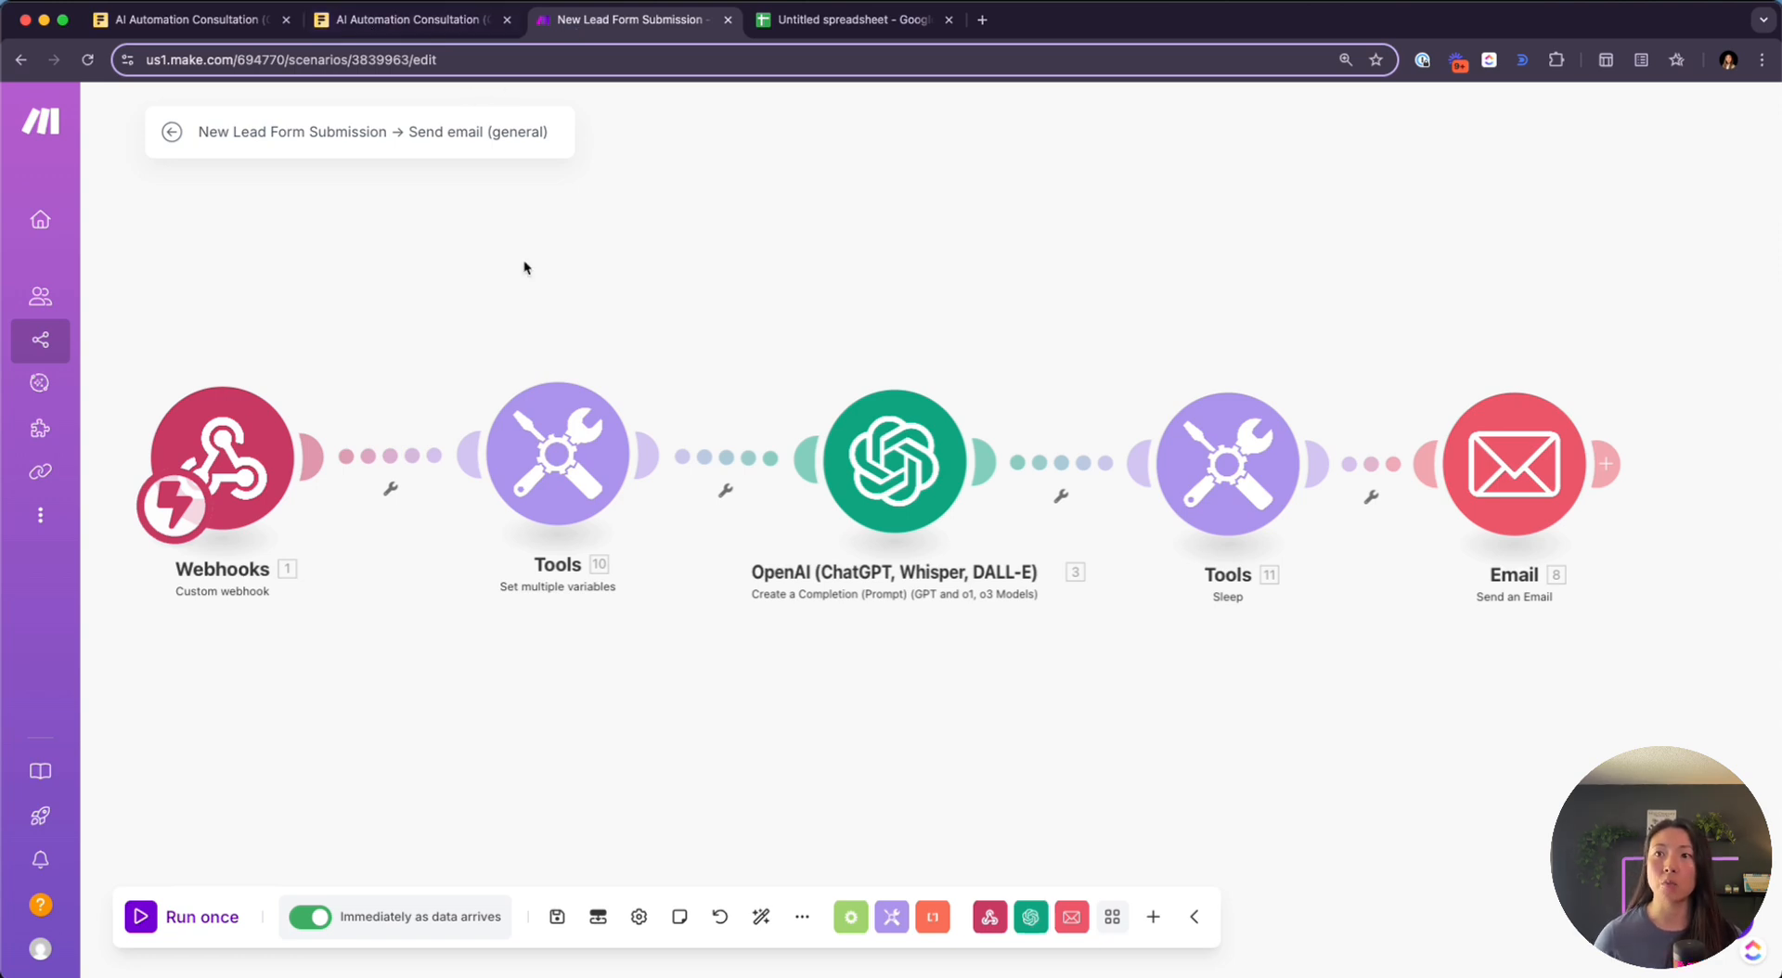
{"action": "left_click", "coordinate": [551, 484]}
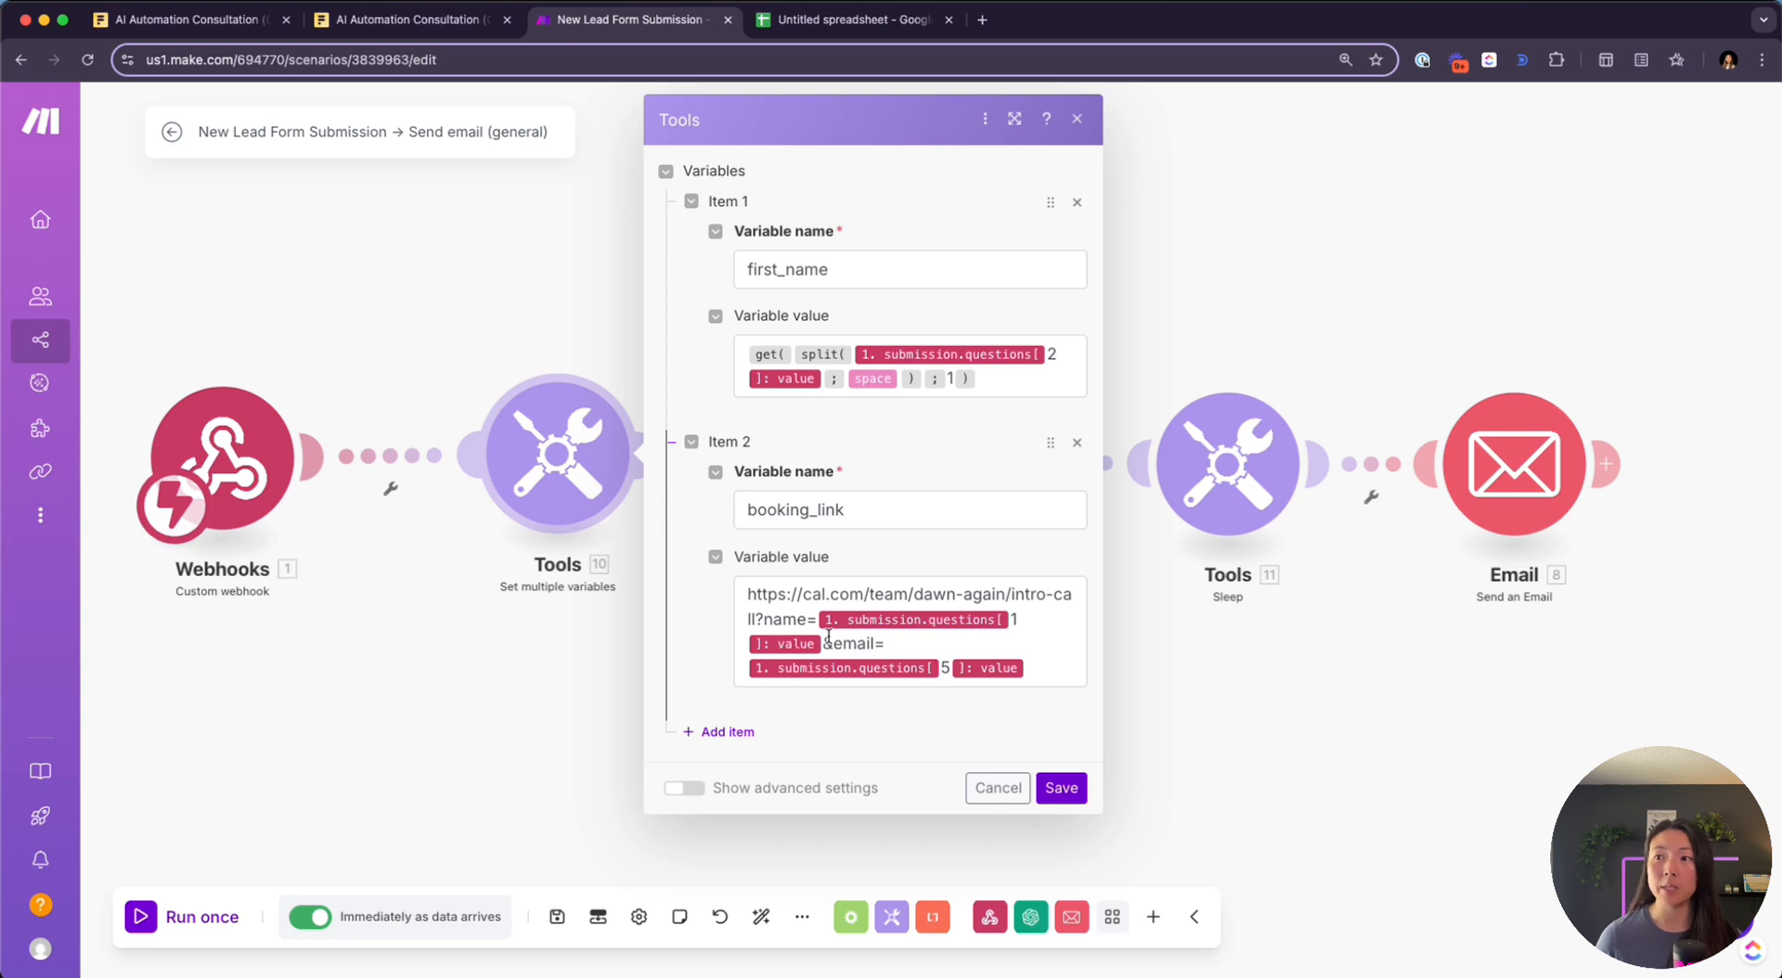
{"action": "left_click", "coordinate": [624, 346]}
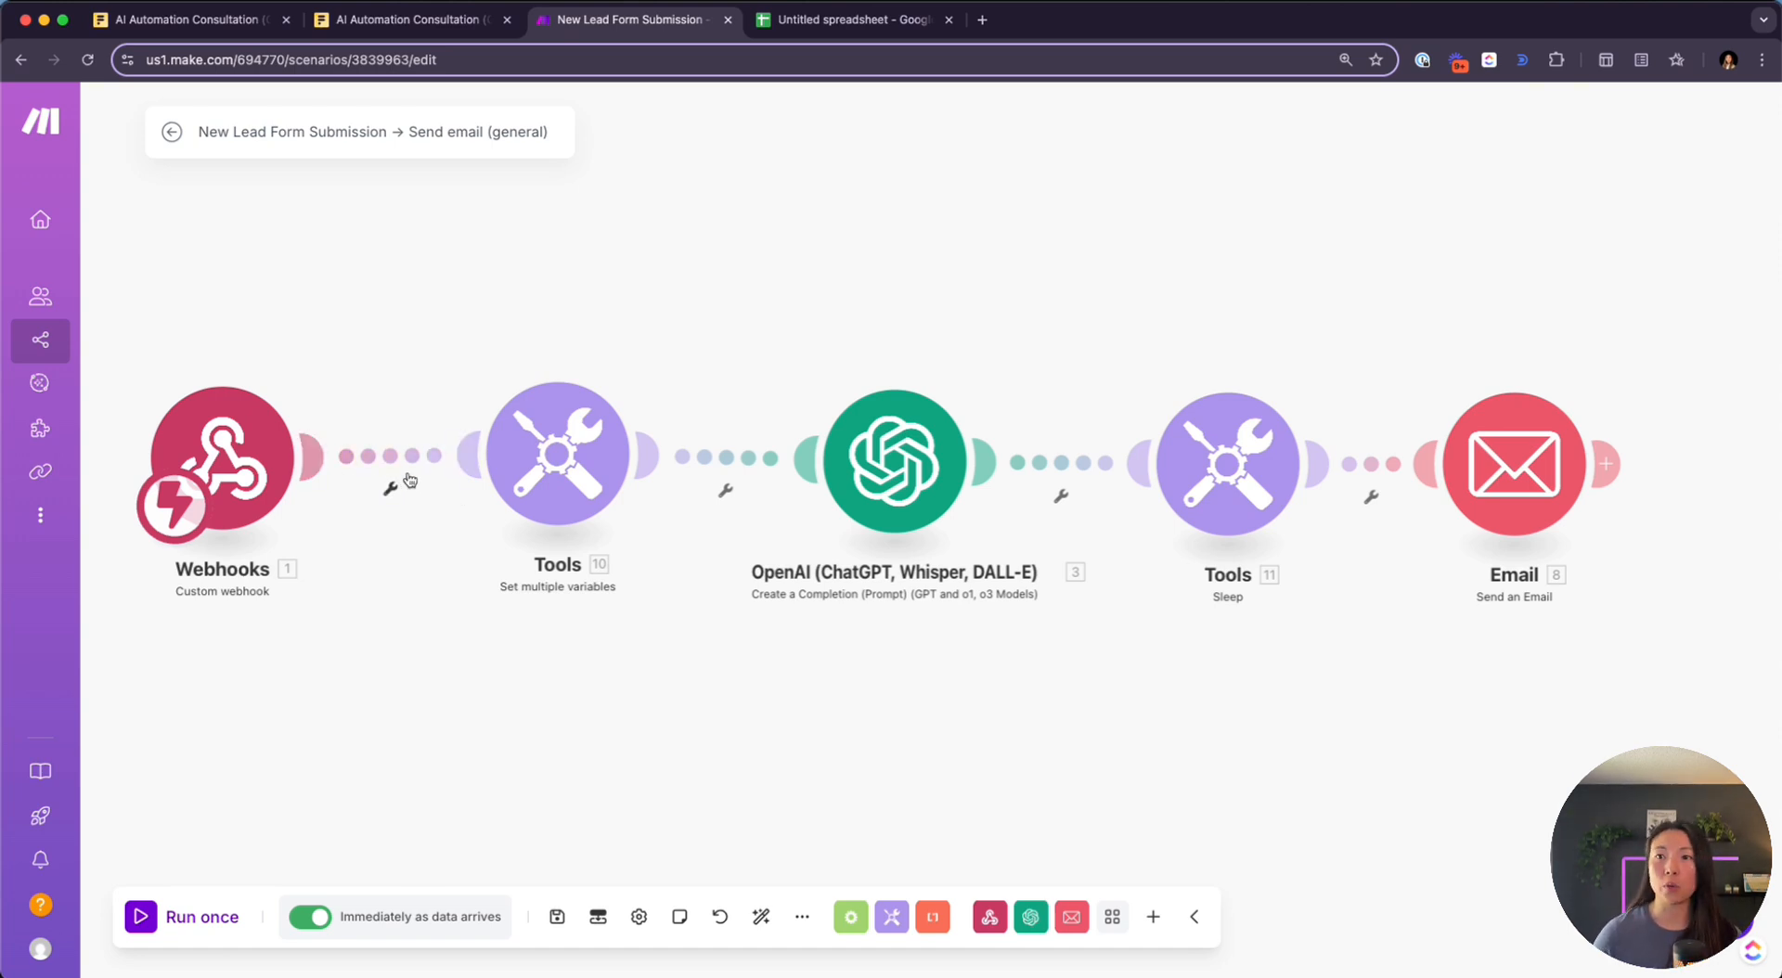
Move the four downstream modules aside and insert a Router between Webhooks and Tools
{"action": "left_click_drag", "start_coordinate": [486, 331], "coordinate": [1670, 599]}
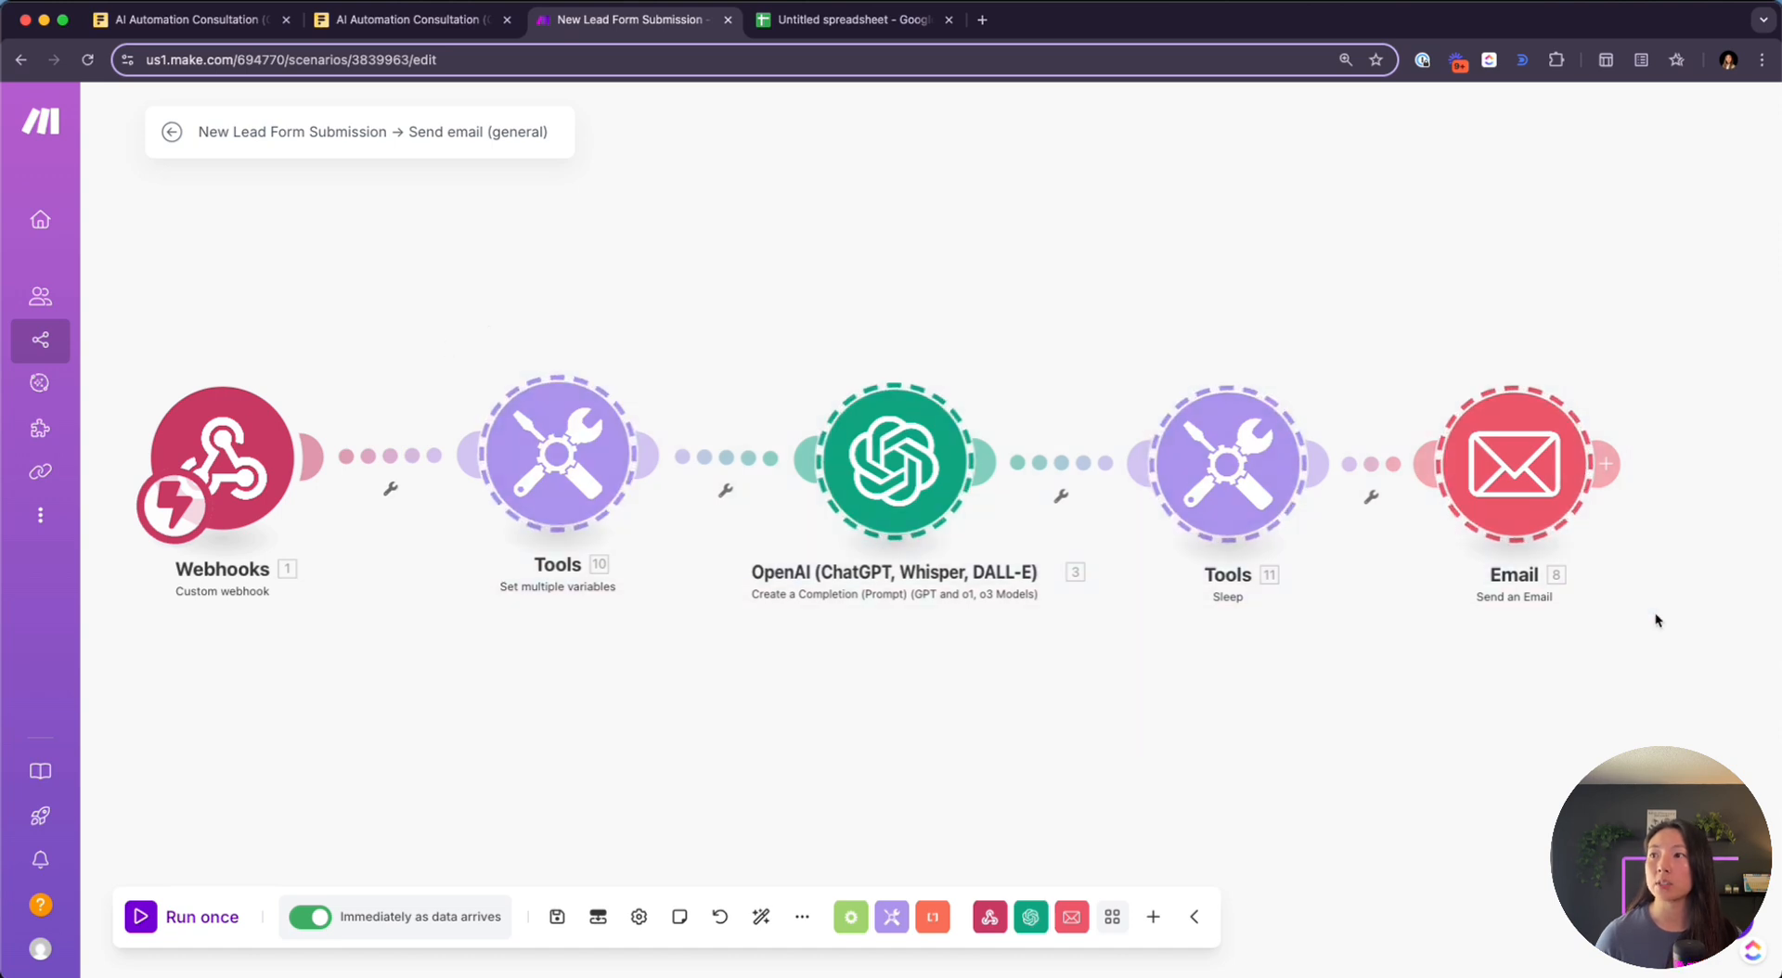
{"action": "left_click_drag", "start_coordinate": [1539, 487], "coordinate": [1679, 295]}
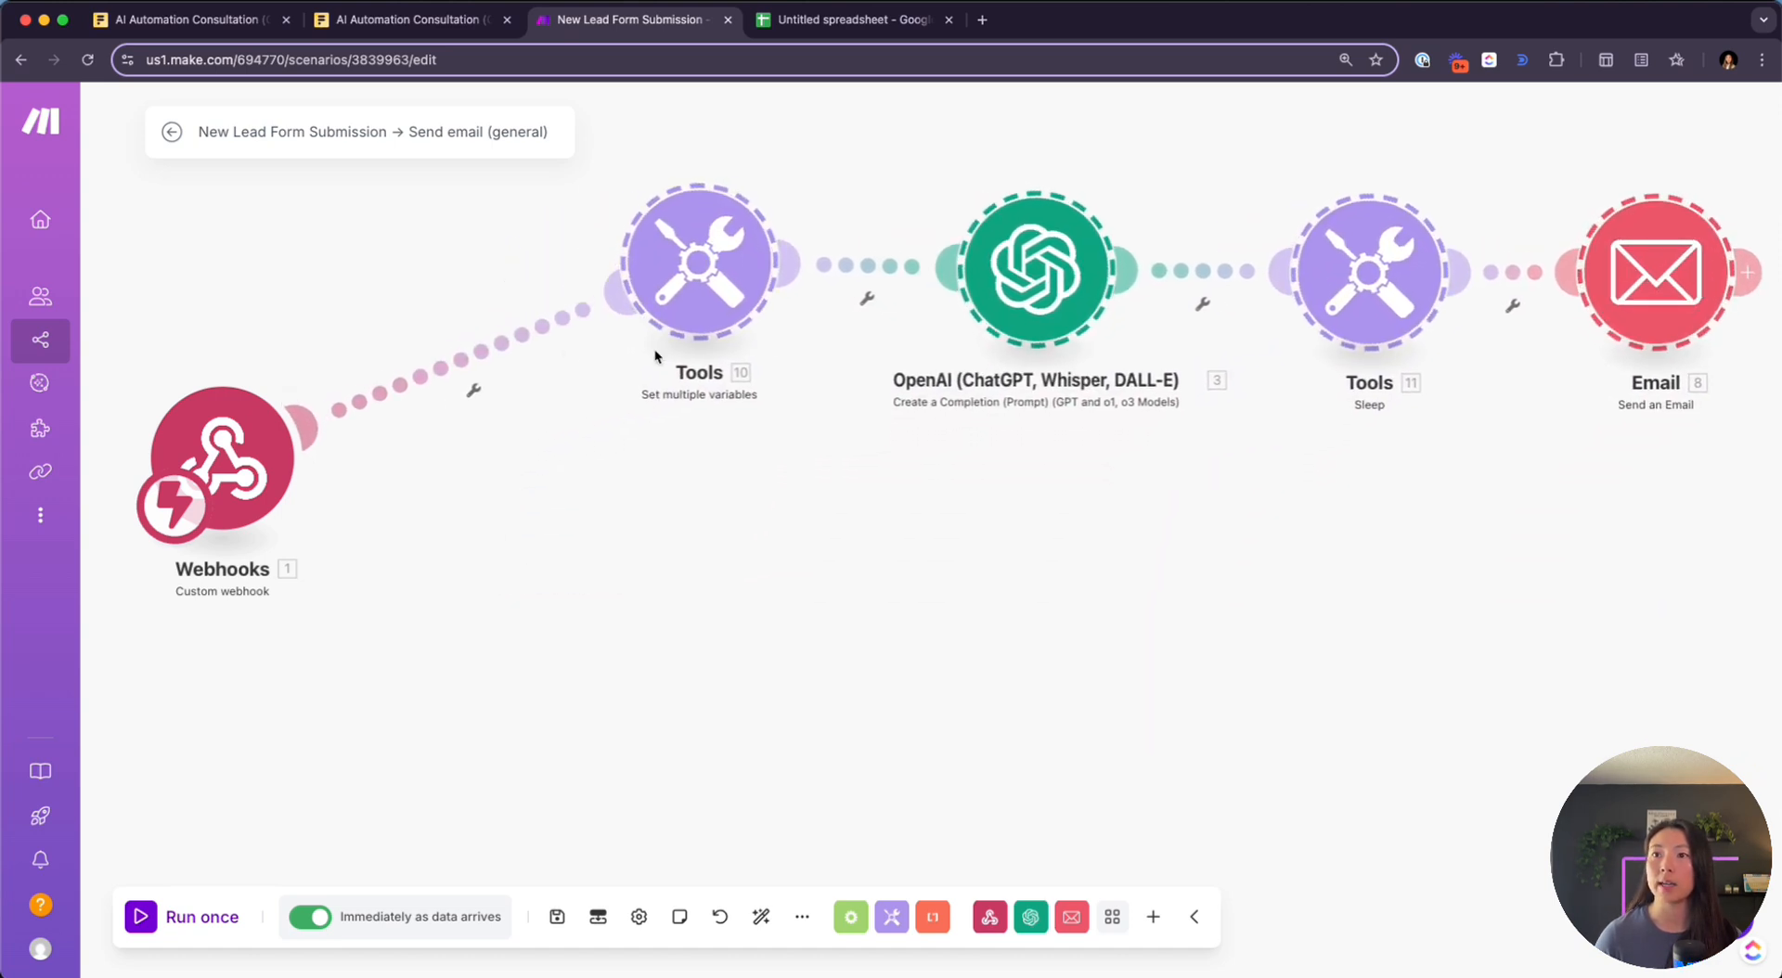
{"action": "left_click", "coordinate": [455, 368]}
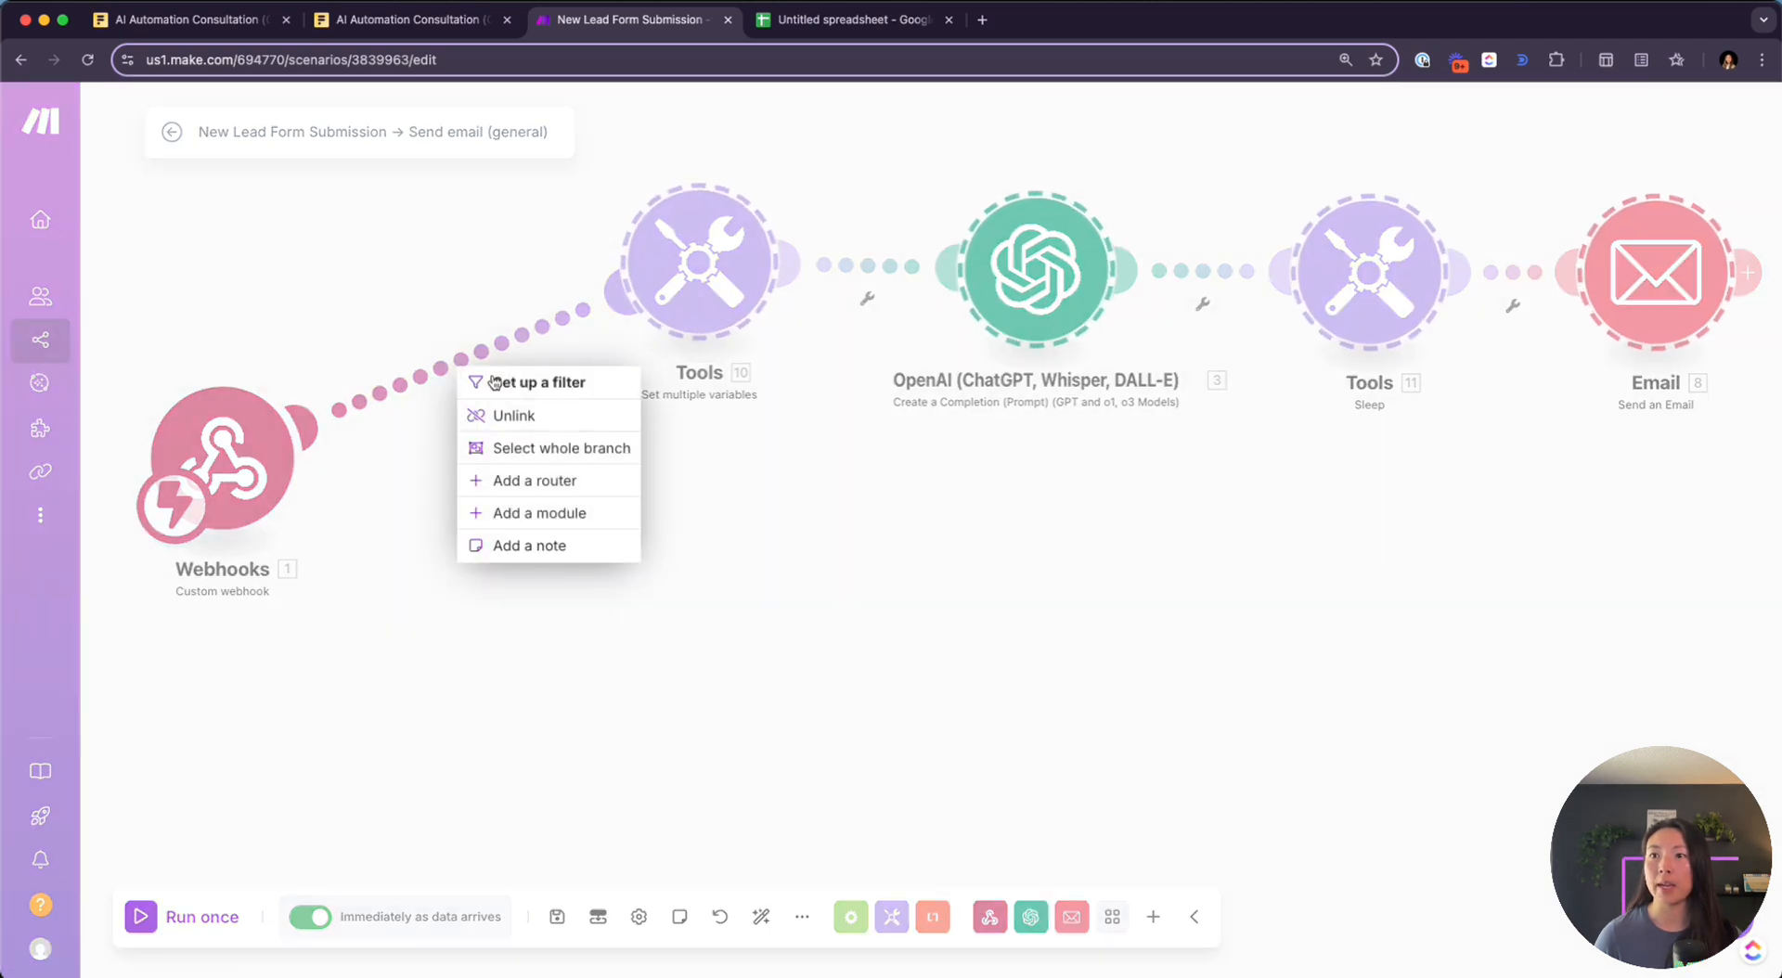
{"action": "left_click", "coordinate": [563, 495]}
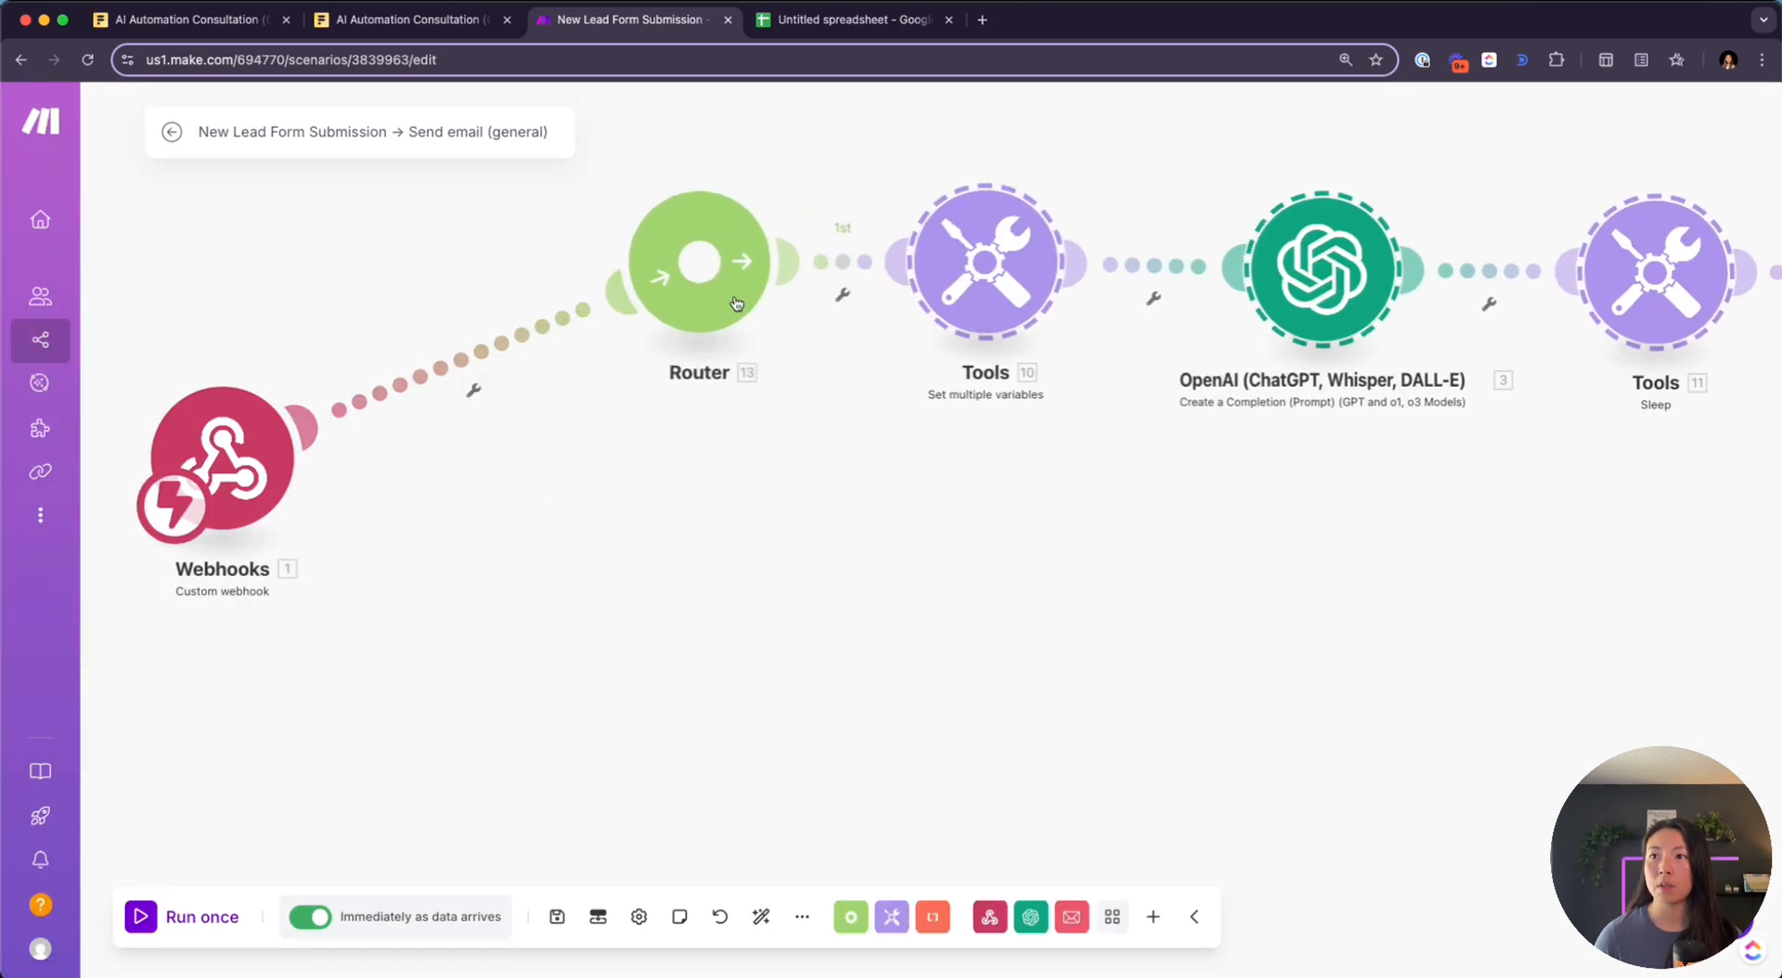
{"action": "left_click_drag", "start_coordinate": [570, 504], "coordinate": [610, 508]}
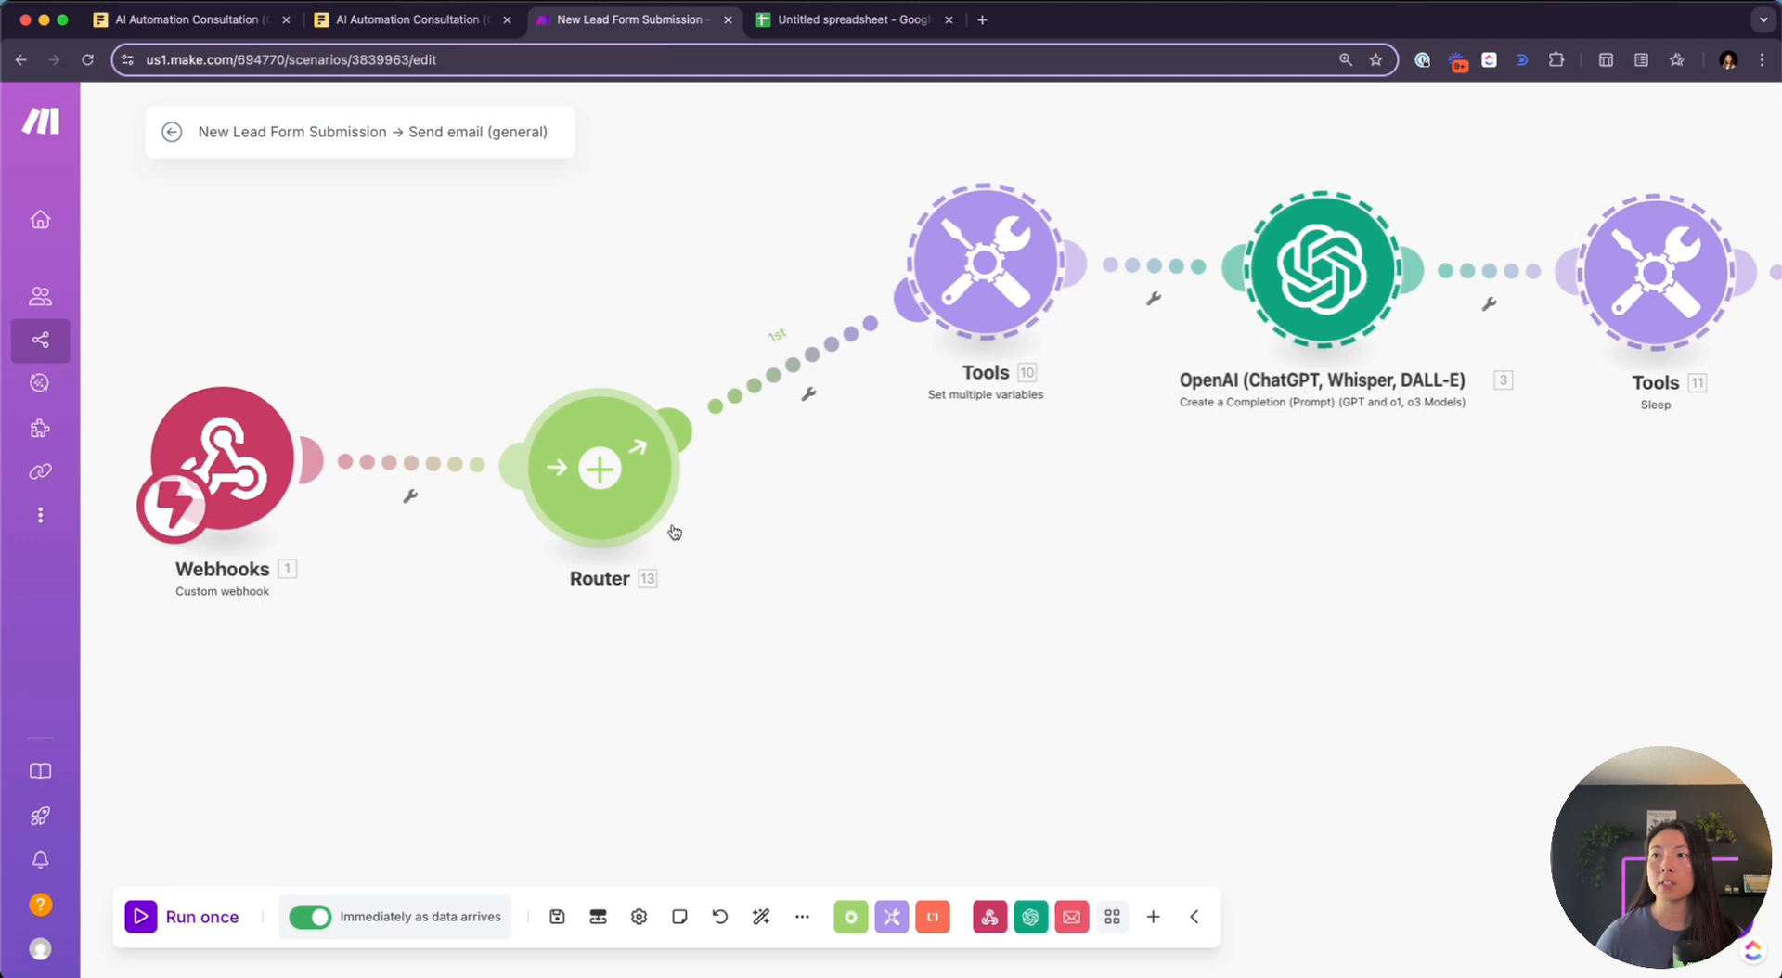
Add a second route to the Router and line up the OpenAI, Sleep and Email modules
{"action": "left_click_drag", "start_coordinate": [1123, 517], "coordinate": [1018, 527]}
{"action": "scroll", "coordinate": [1018, 527], "scroll_direction": "down", "scroll_amount": 2}
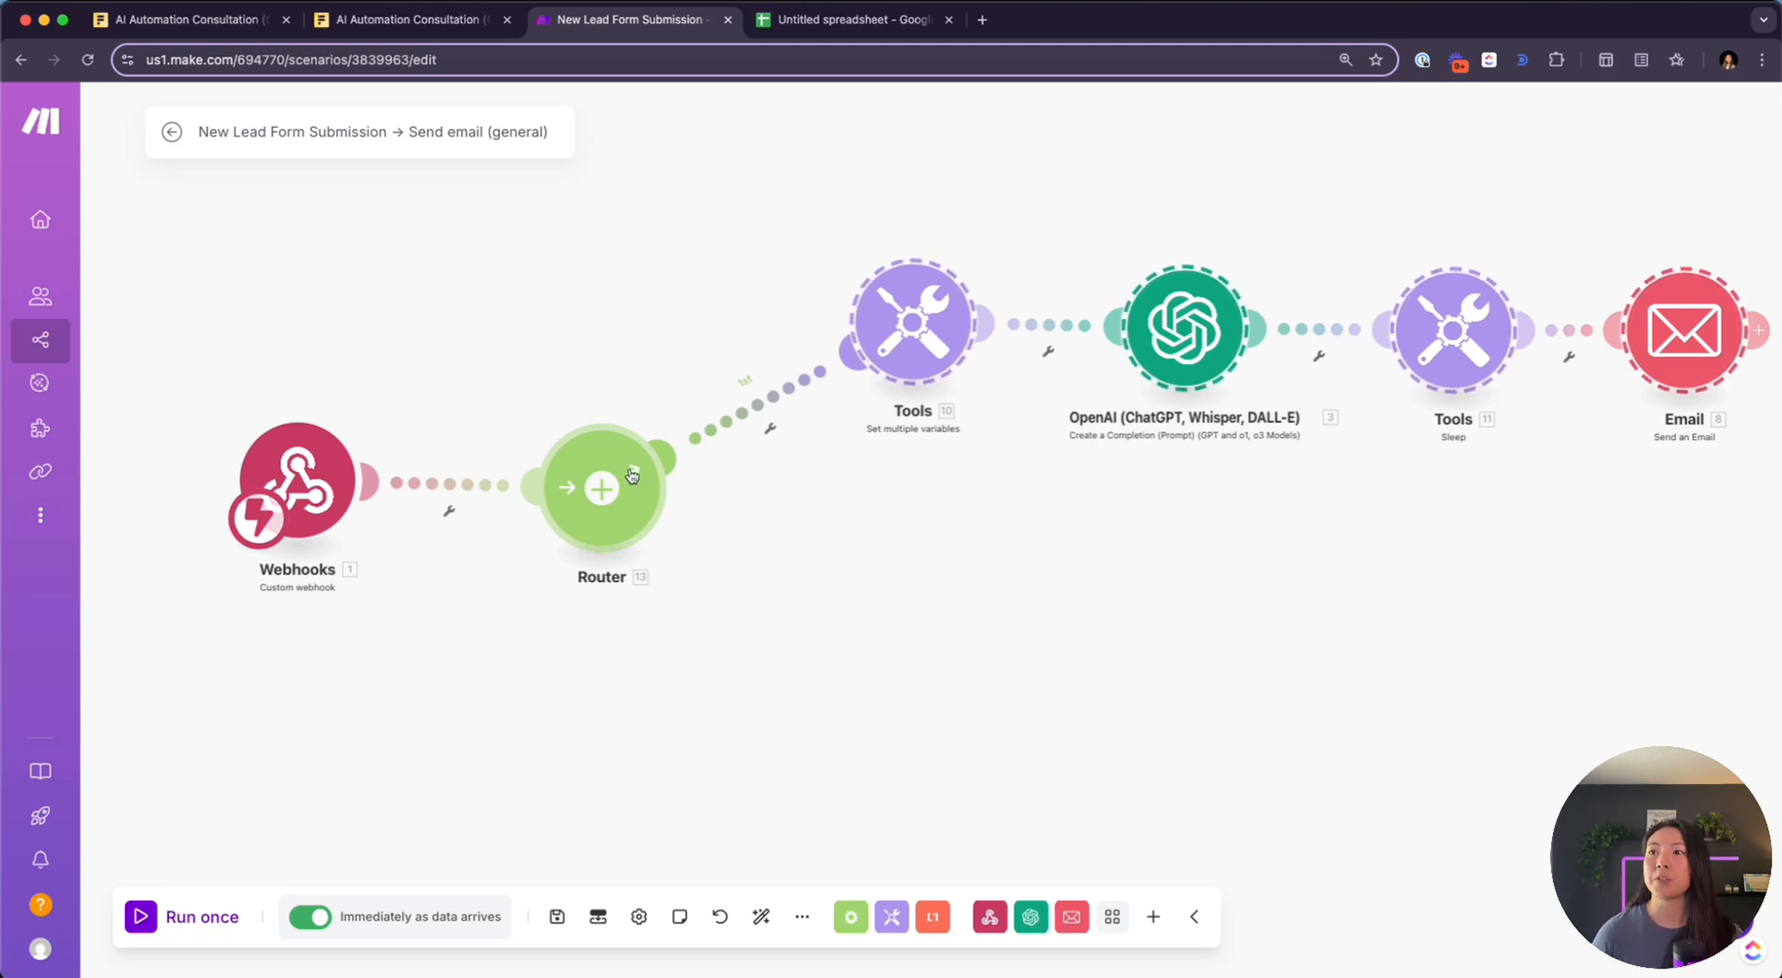
{"action": "left_click", "coordinate": [631, 531]}
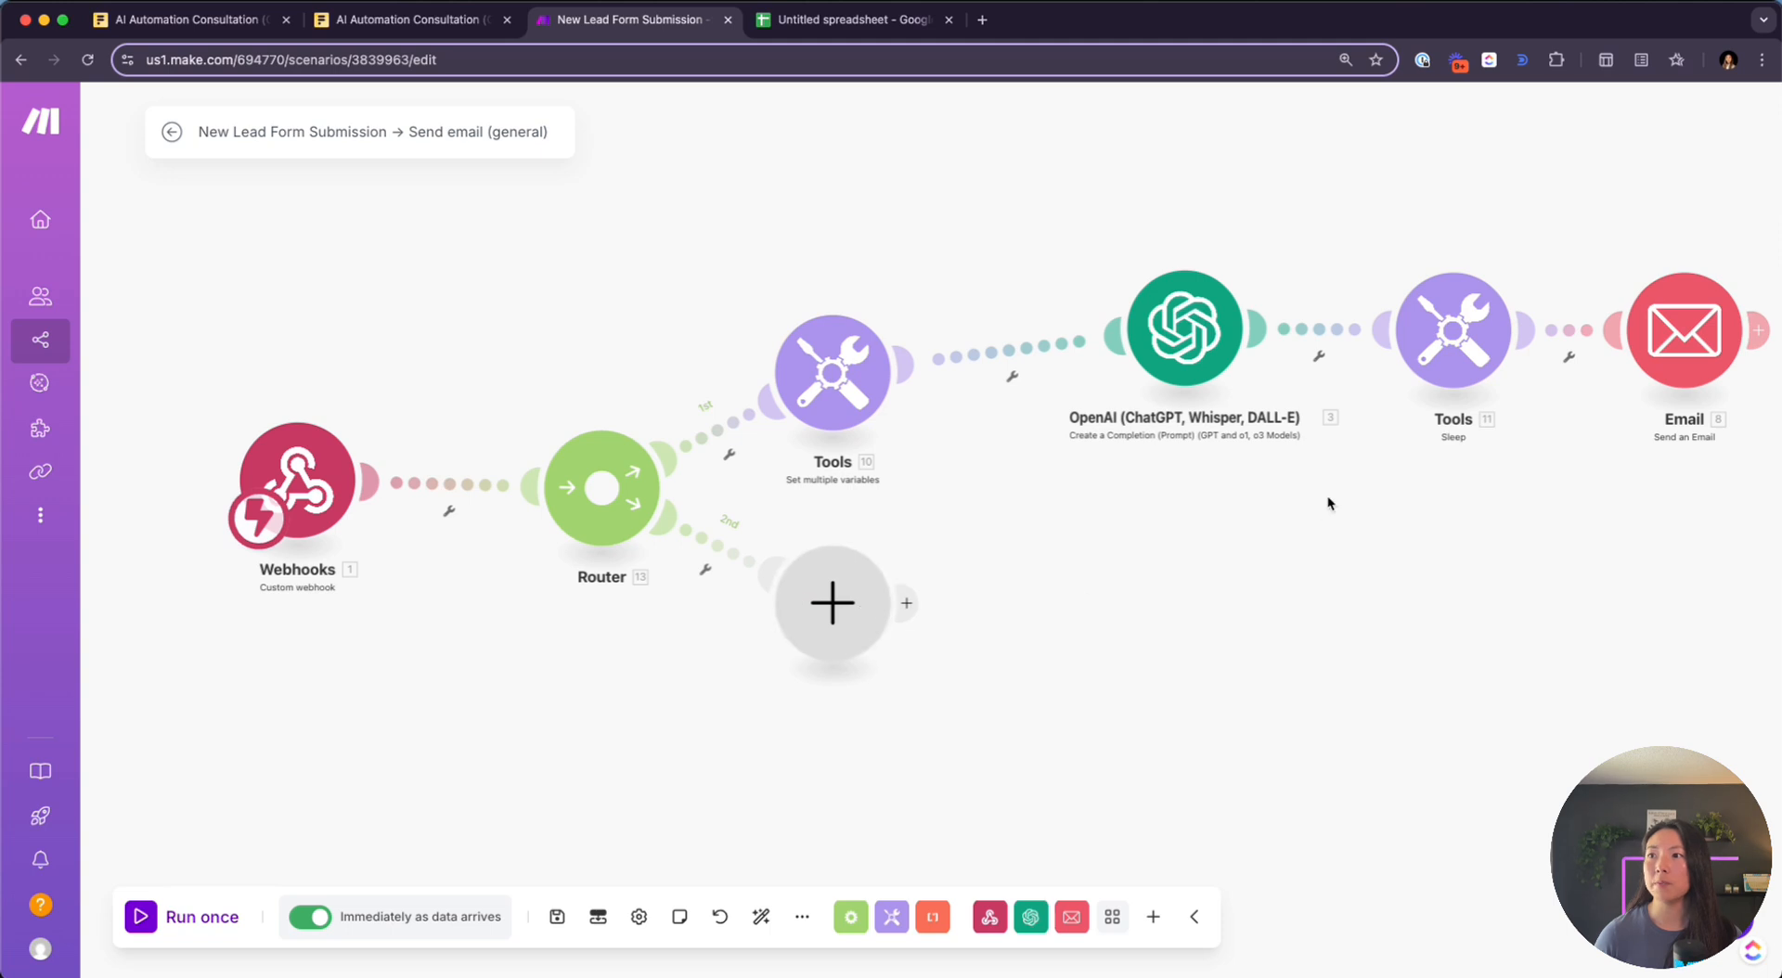
{"action": "left_click_drag", "start_coordinate": [1103, 243], "coordinate": [1598, 400]}
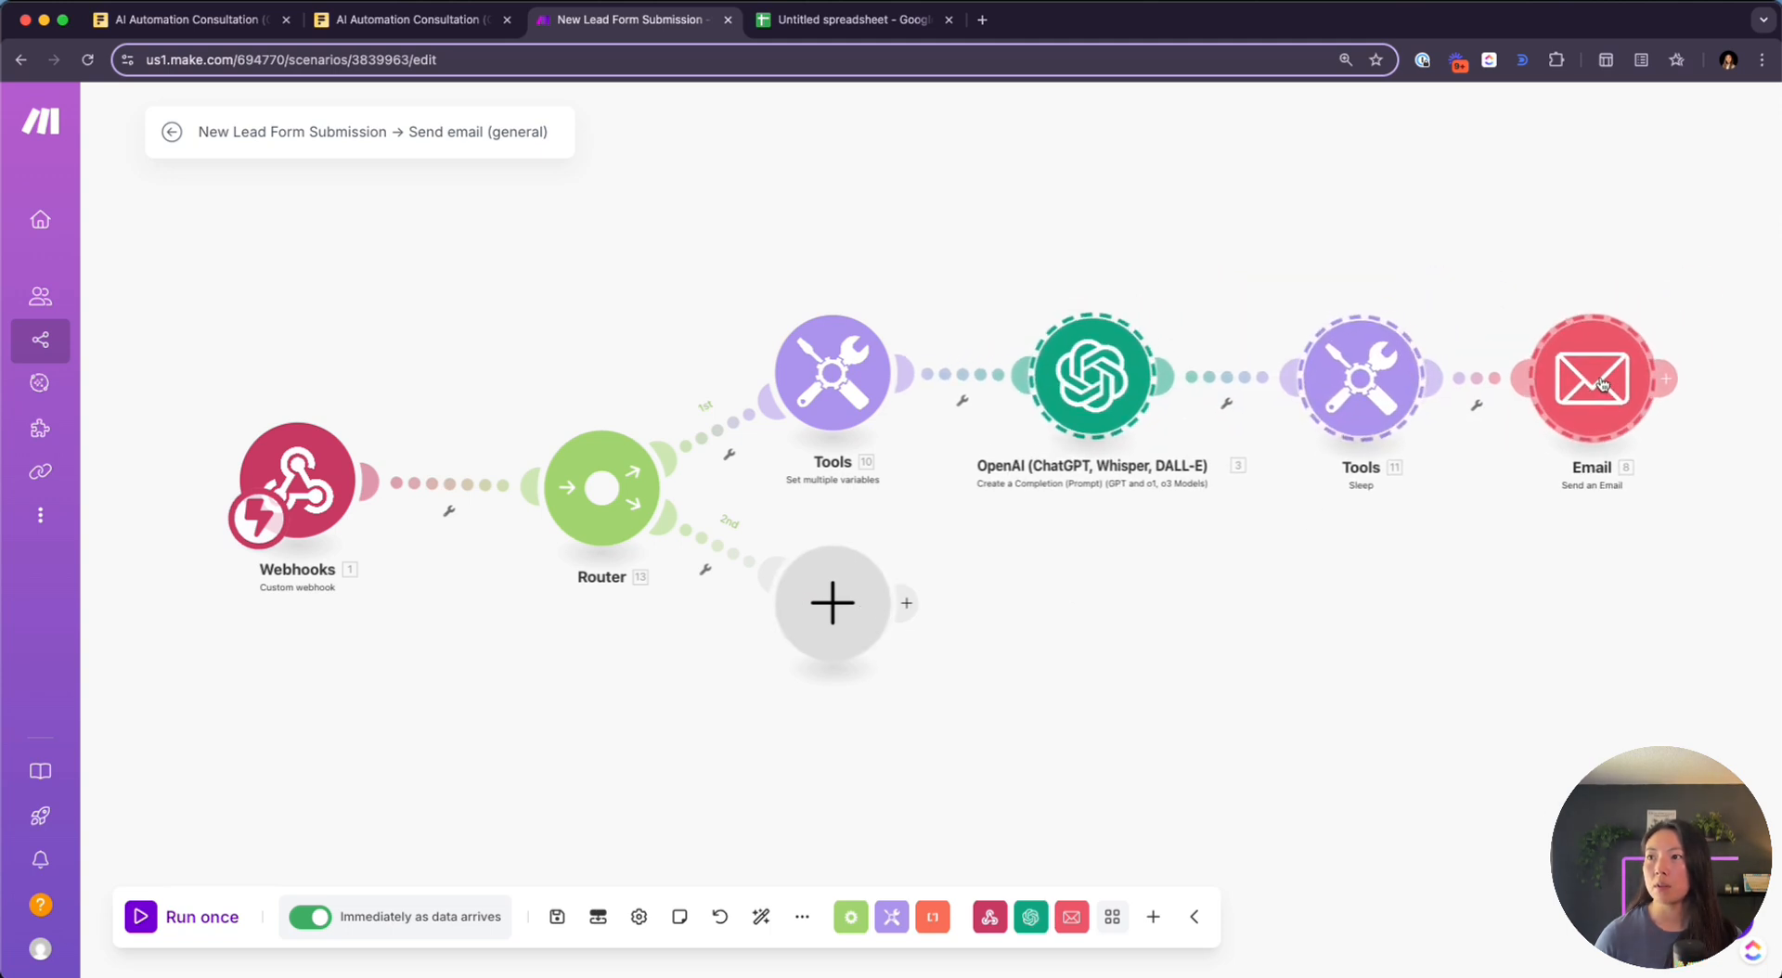
{"action": "left_click", "coordinate": [1143, 593]}
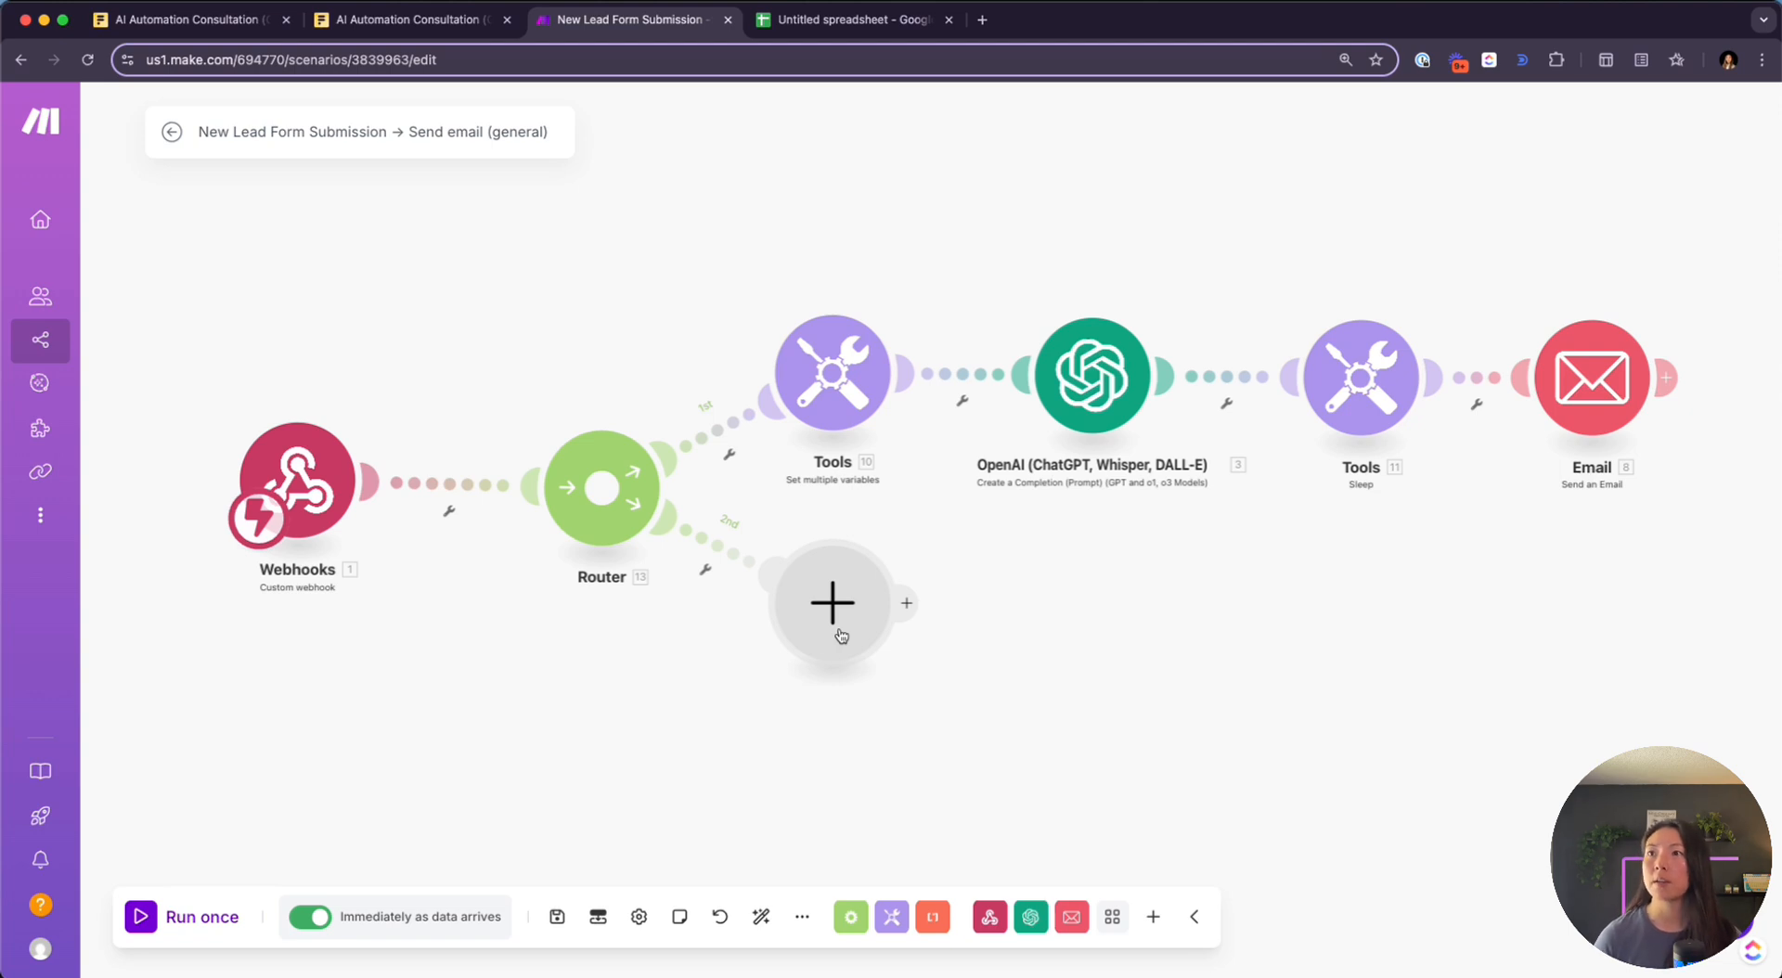
Rename the untitled Google spreadsheet to 'CRM Example'
{"action": "left_click", "coordinate": [820, 21]}
{"action": "left_click", "coordinate": [132, 267]}
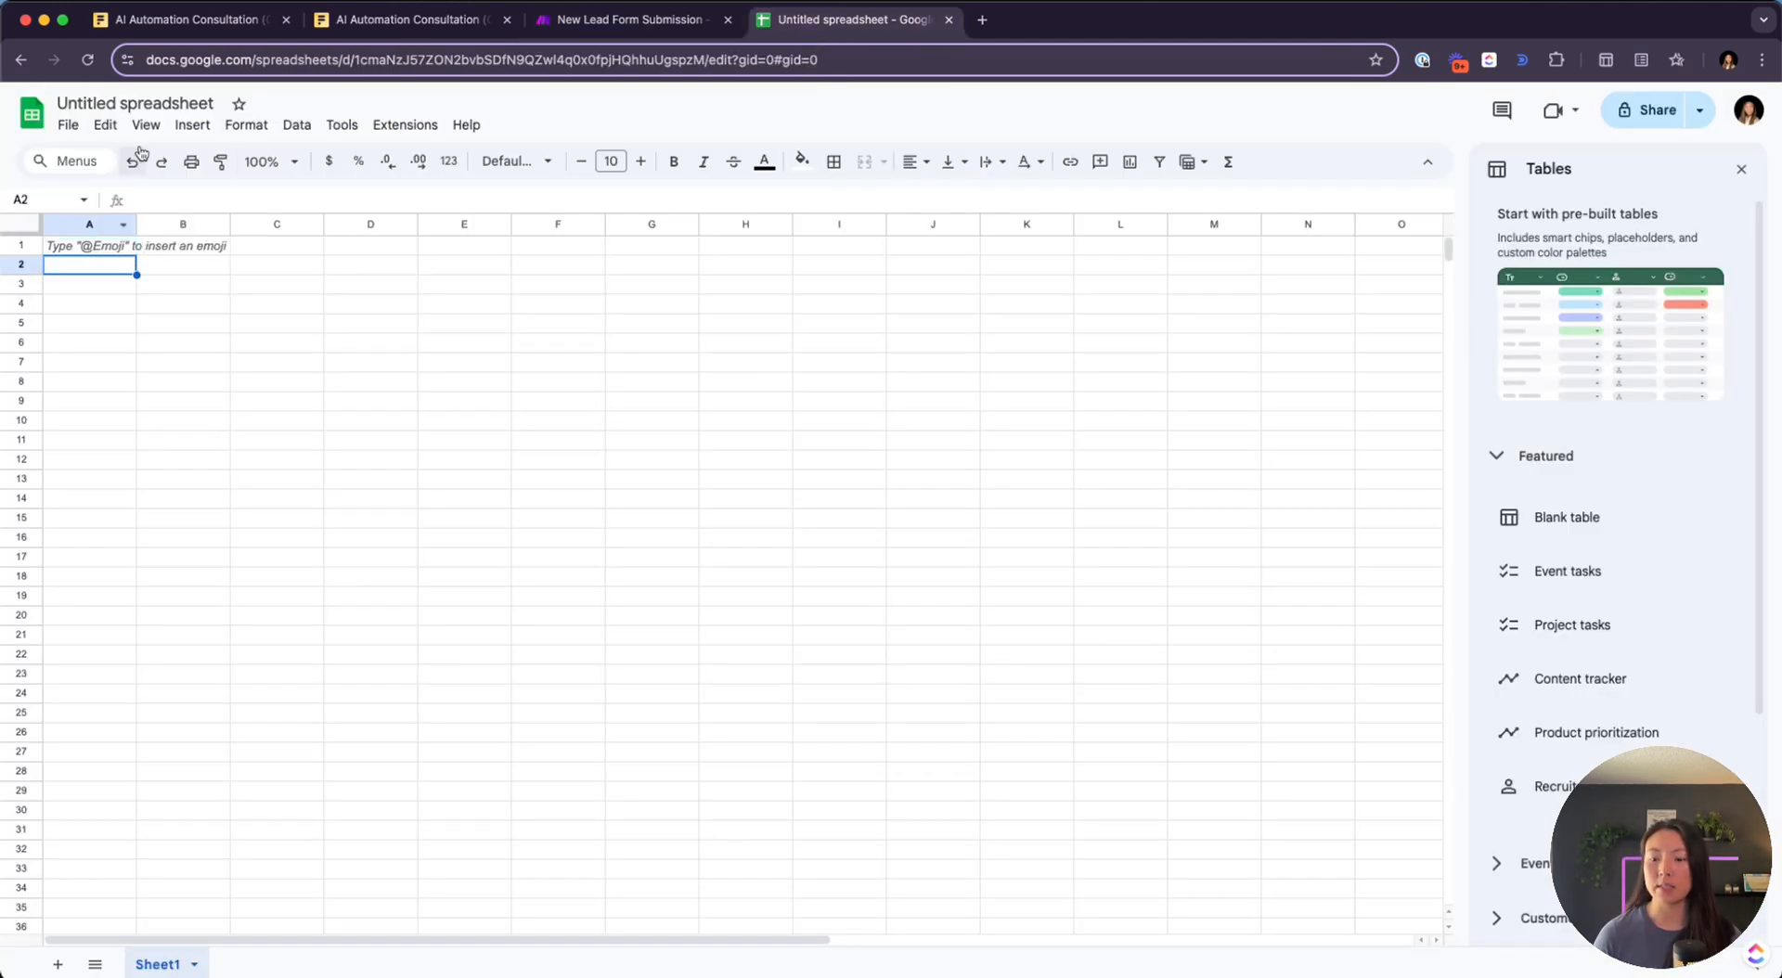
{"action": "key", "text": "super+alt+equal"}
{"action": "left_click", "coordinate": [151, 105]}
{"action": "left_click", "coordinate": [136, 99]}
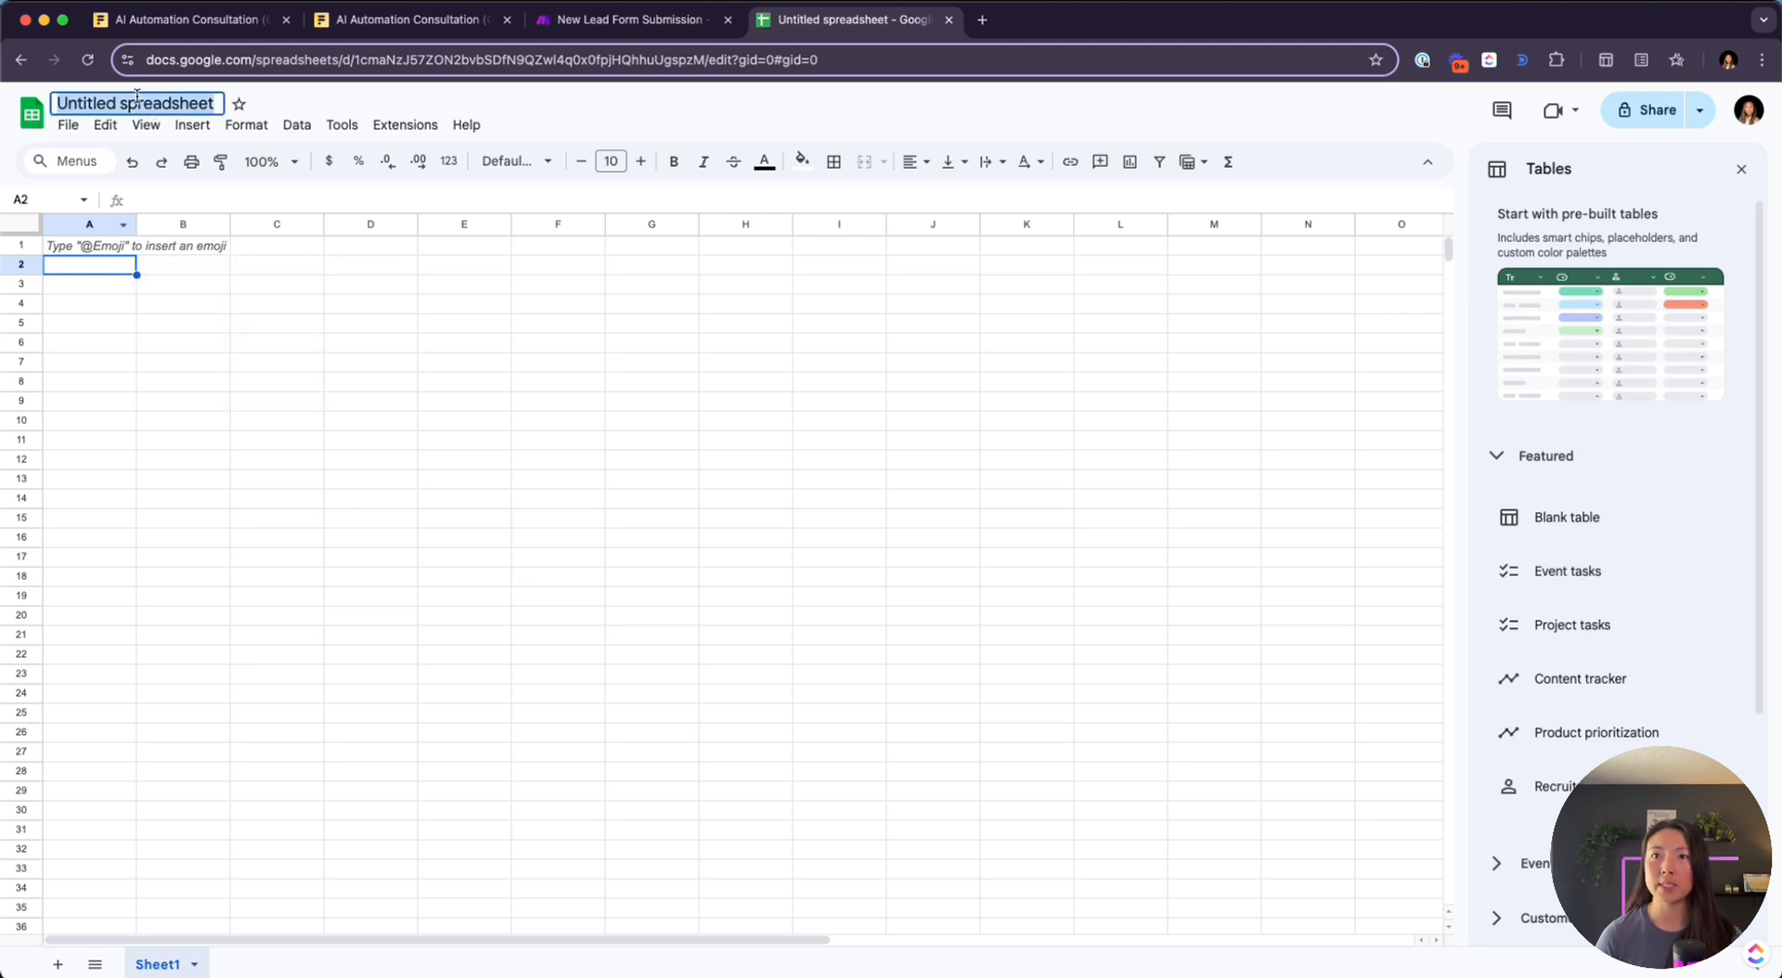
{"action": "type", "text": "CRM Example"}
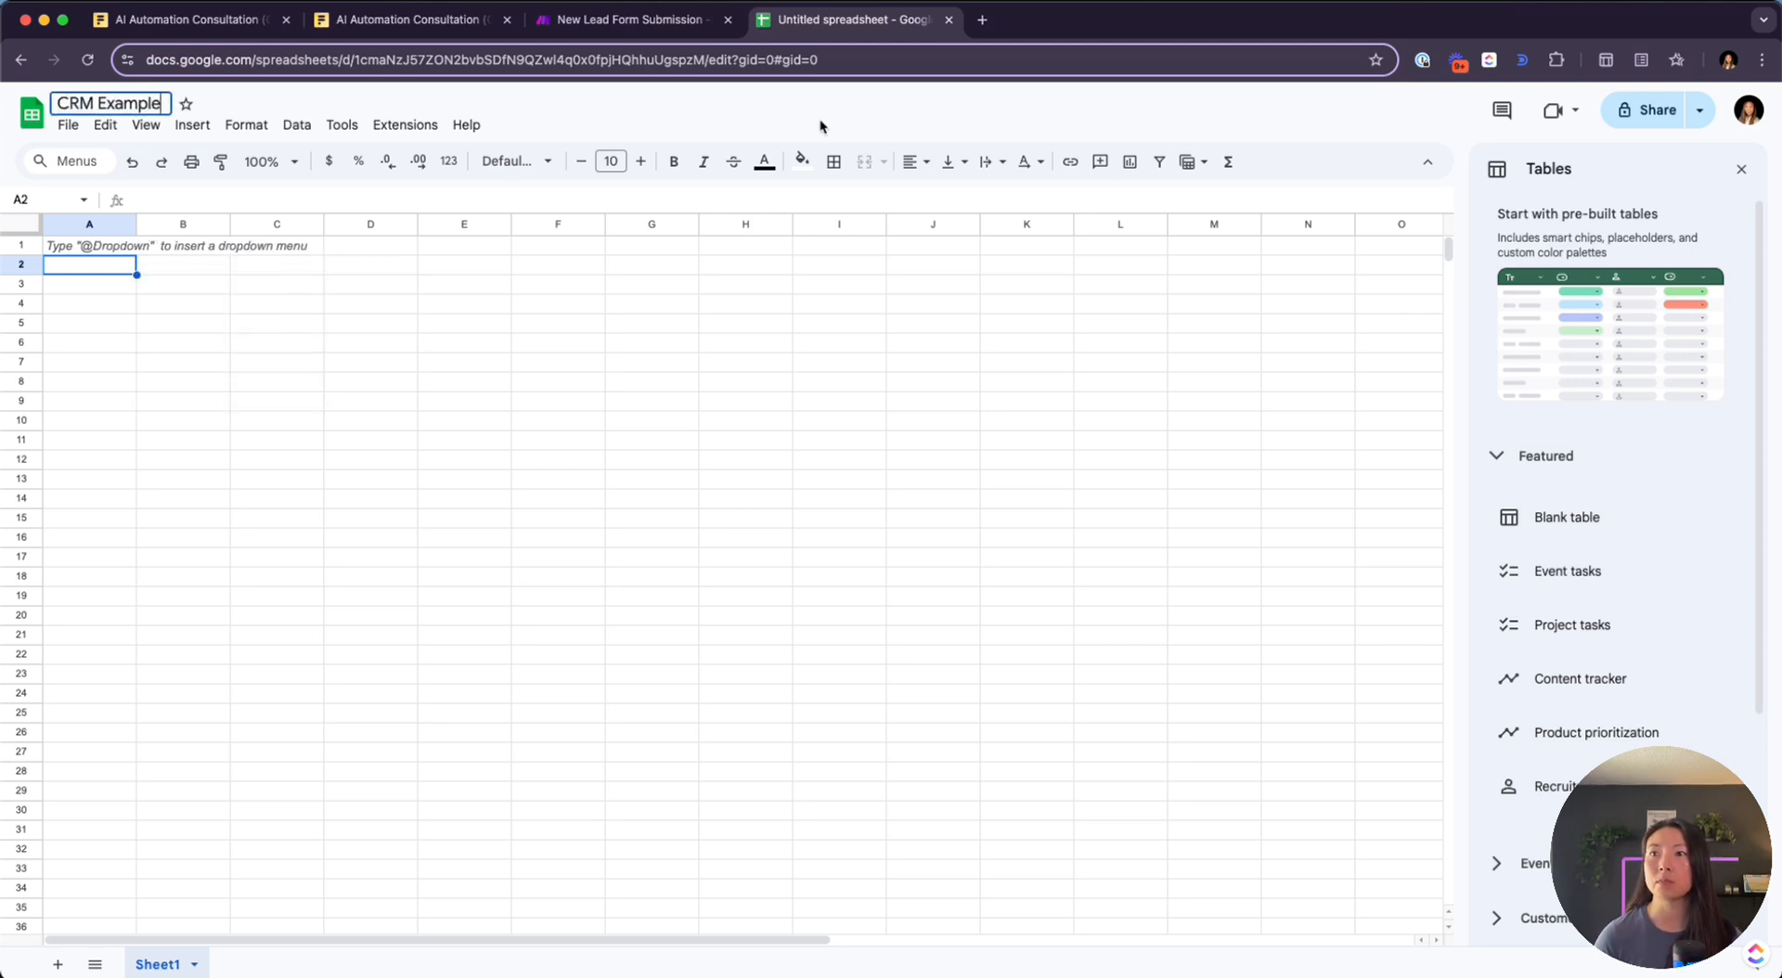
{"action": "key", "text": "Return"}
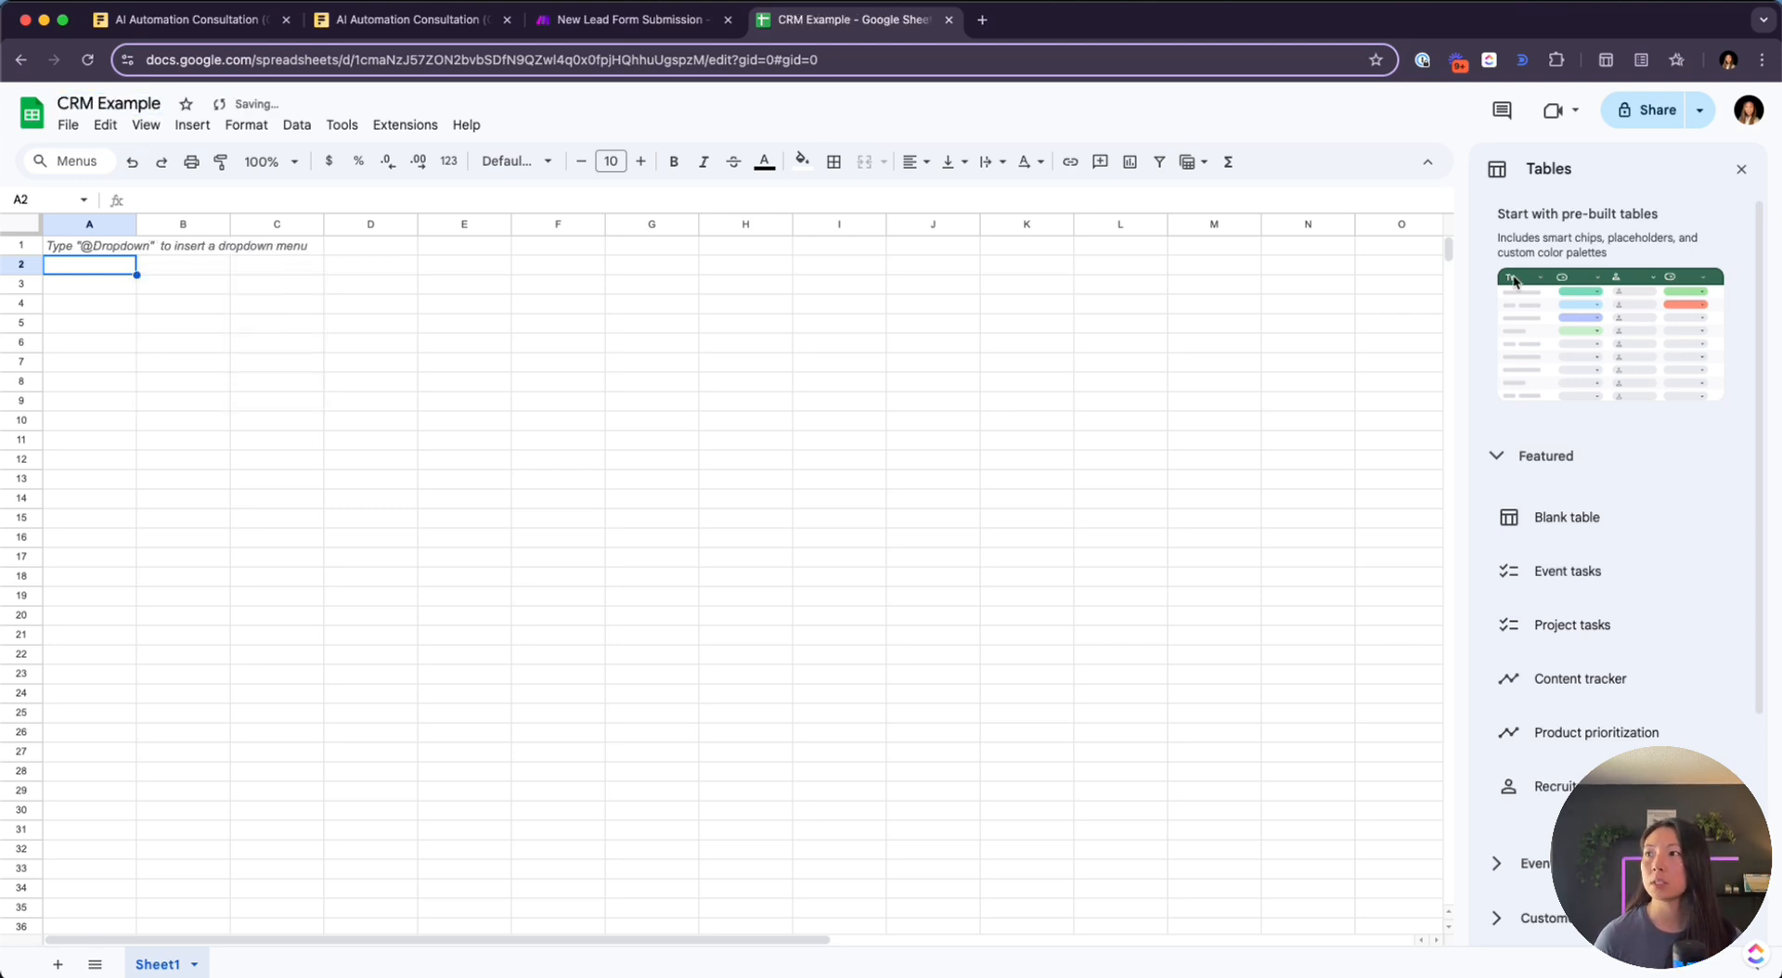
{"action": "left_click", "coordinate": [629, 34]}
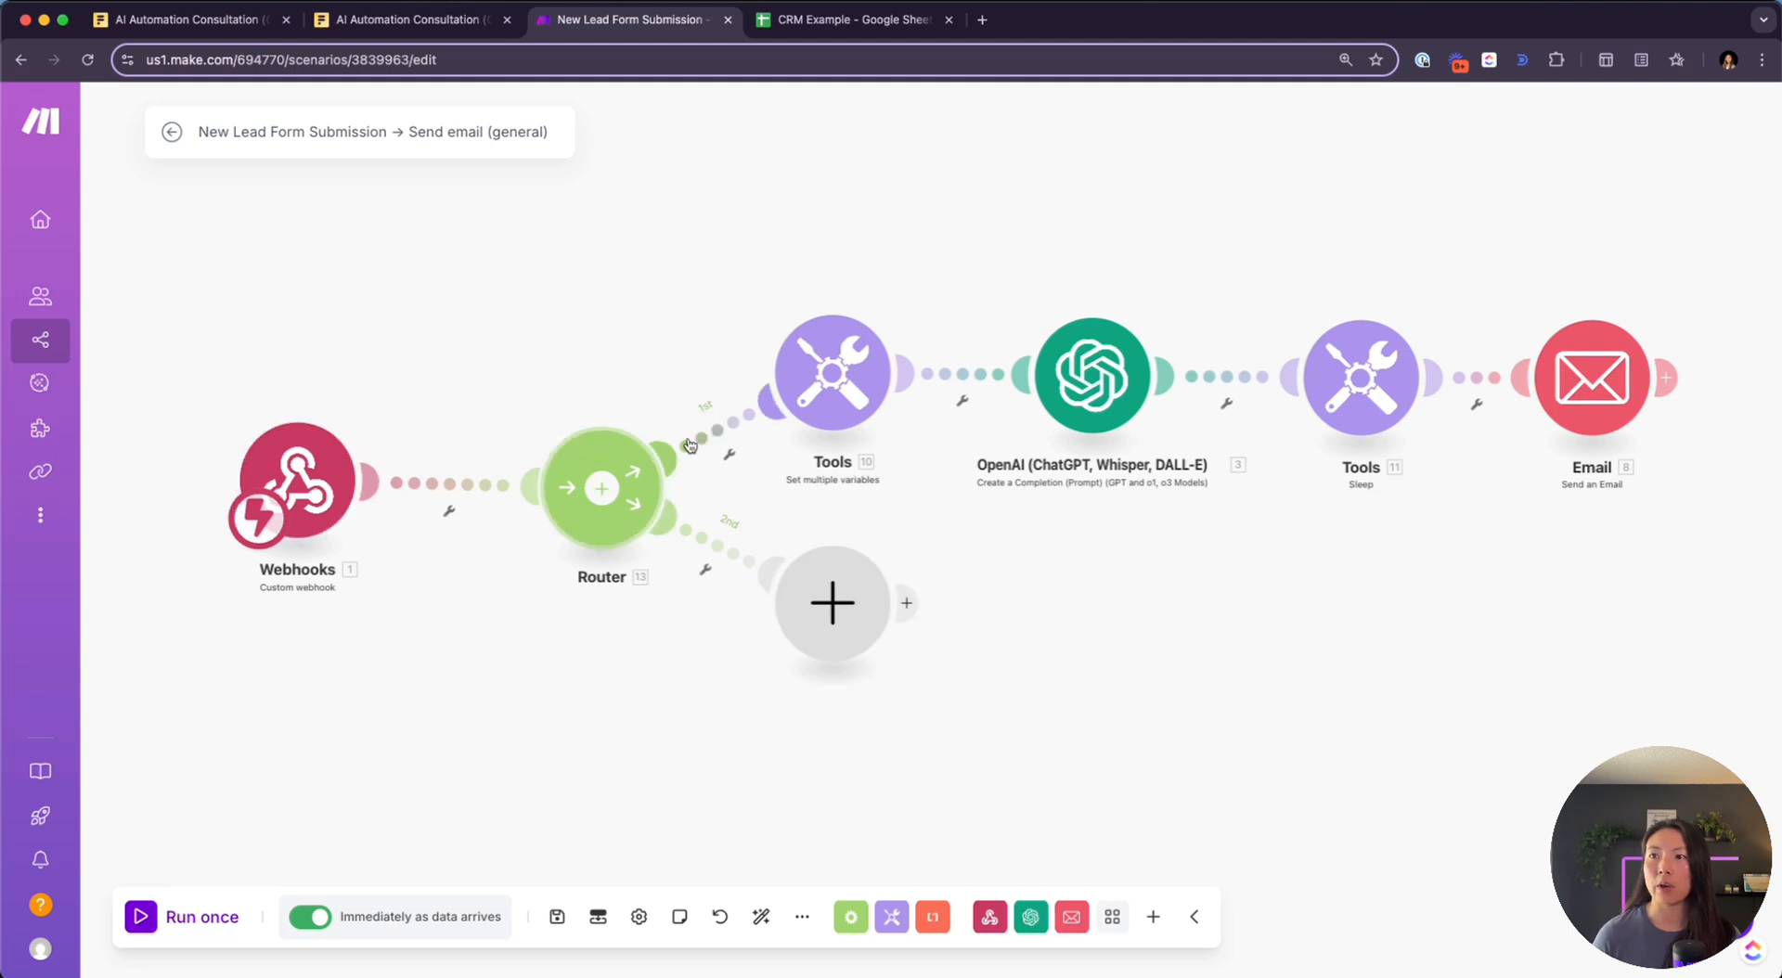
Disable the Router's 1st route and run the scenario once to wait for webhook data
{"action": "left_click", "coordinate": [725, 438]}
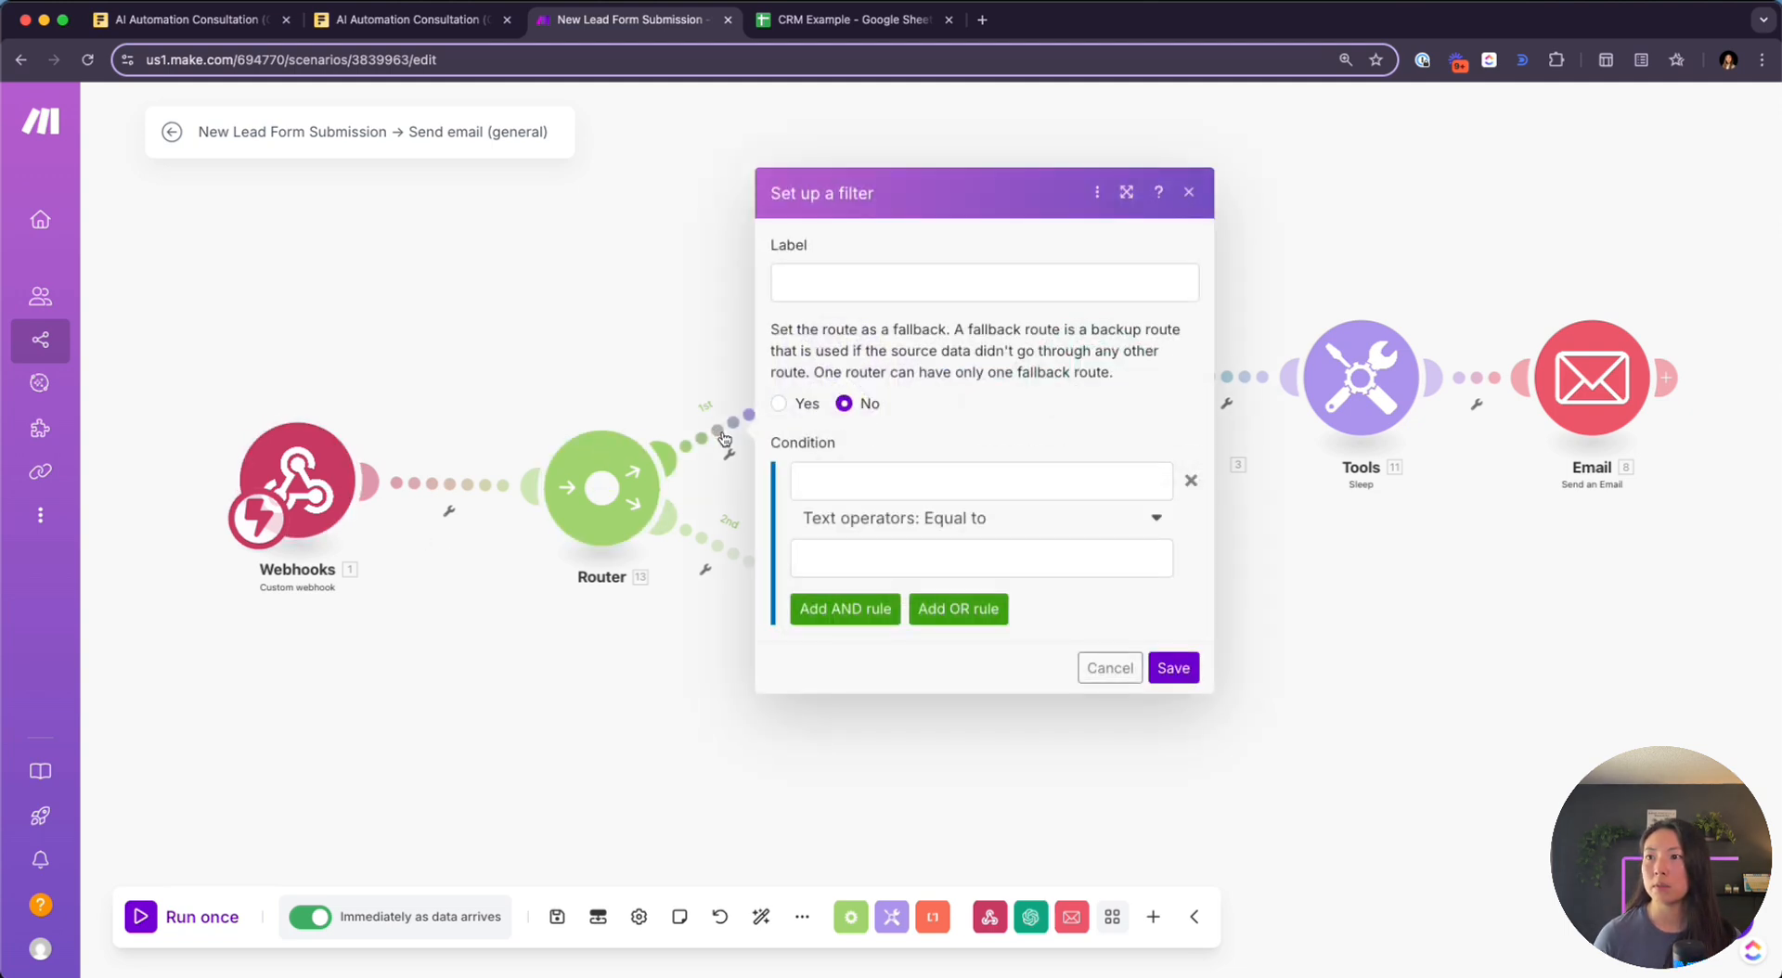
{"action": "key", "text": "Escape"}
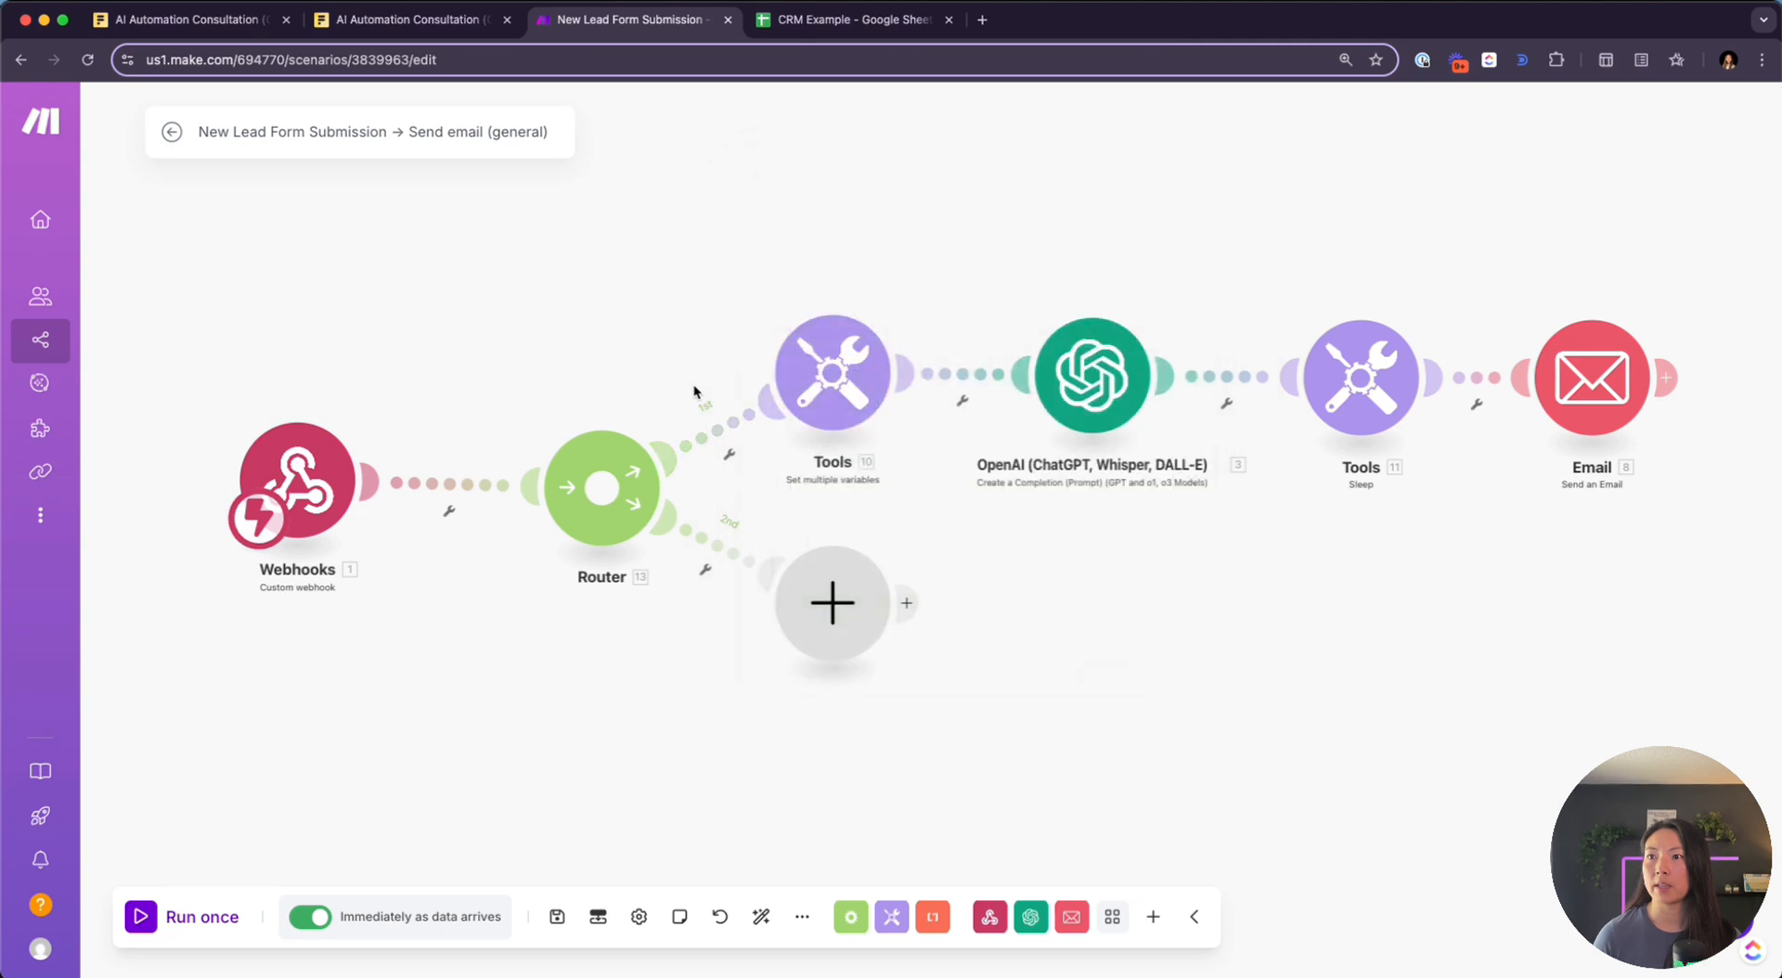
{"action": "right_click", "coordinate": [701, 449]}
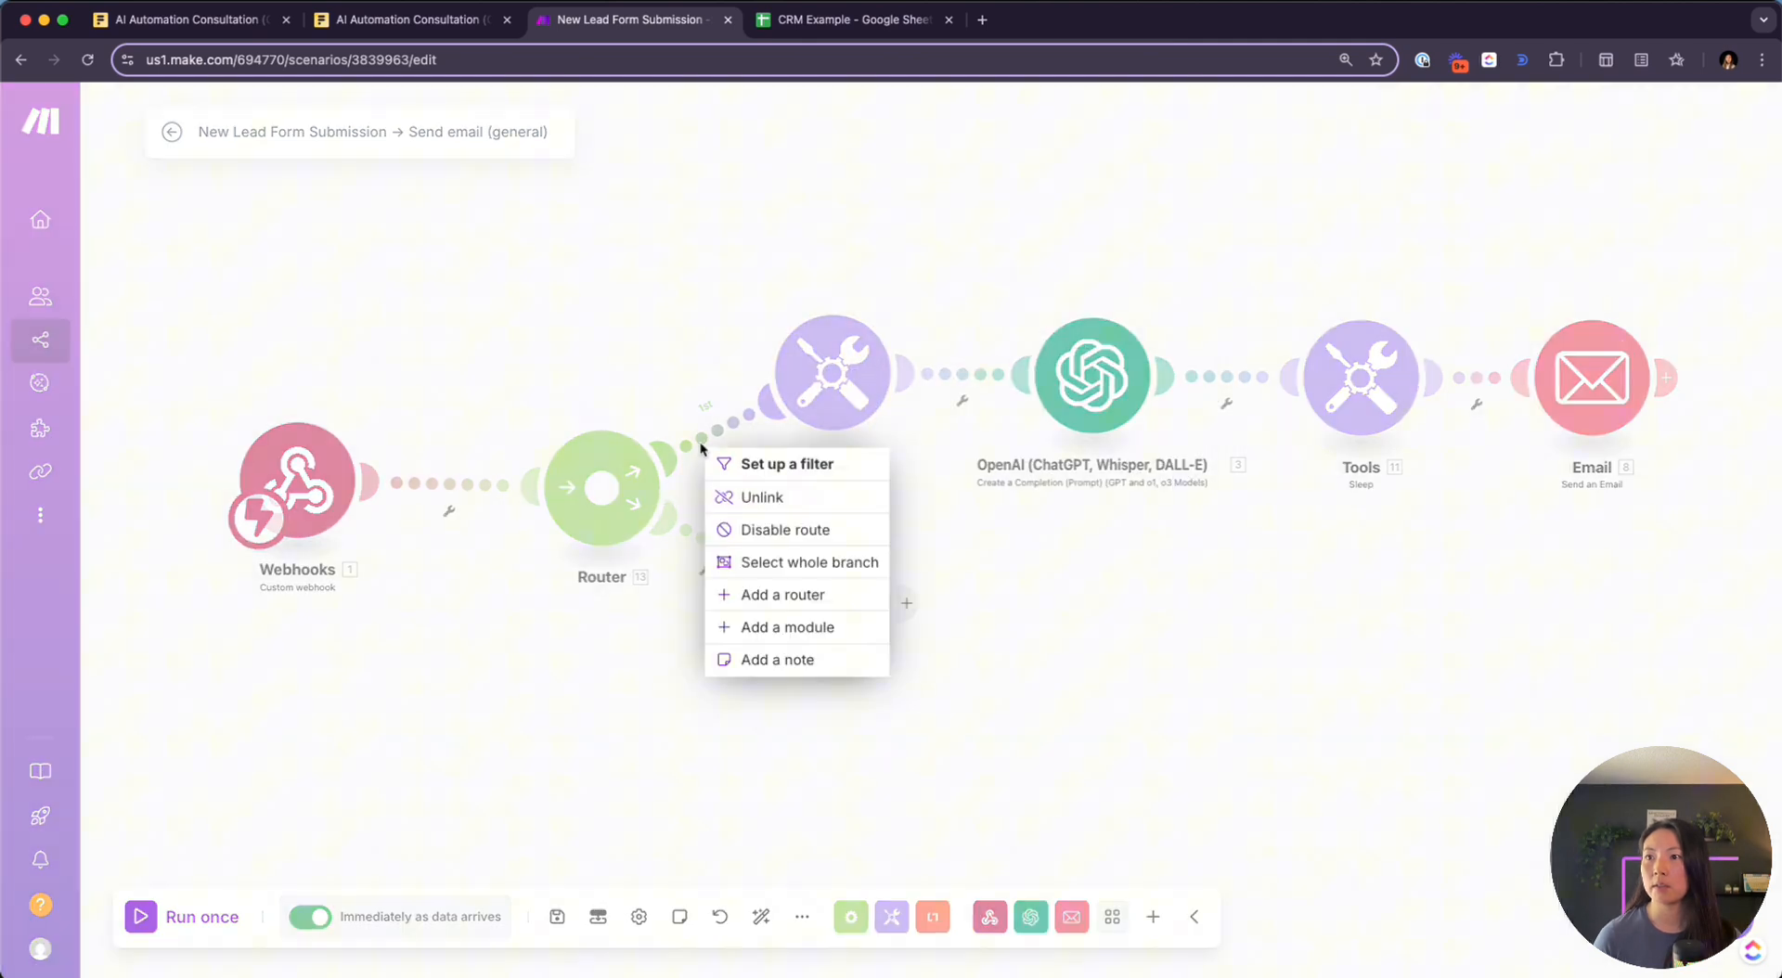
{"action": "left_click", "coordinate": [803, 530]}
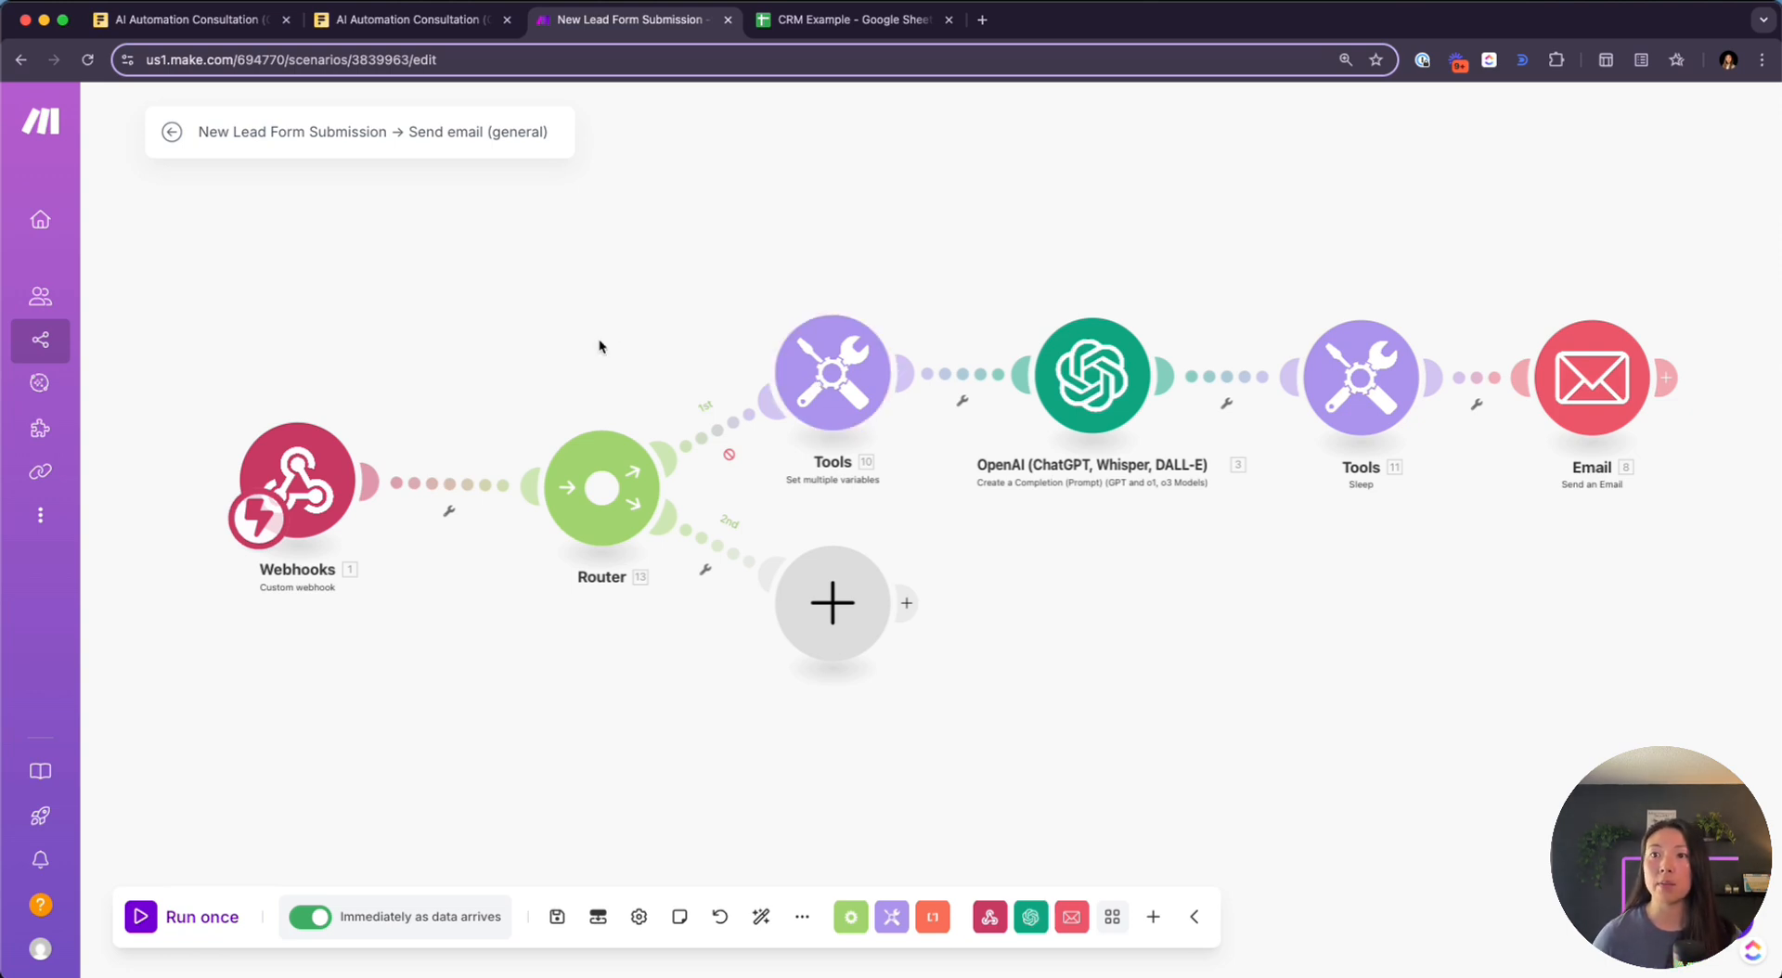
{"action": "left_click", "coordinate": [140, 924]}
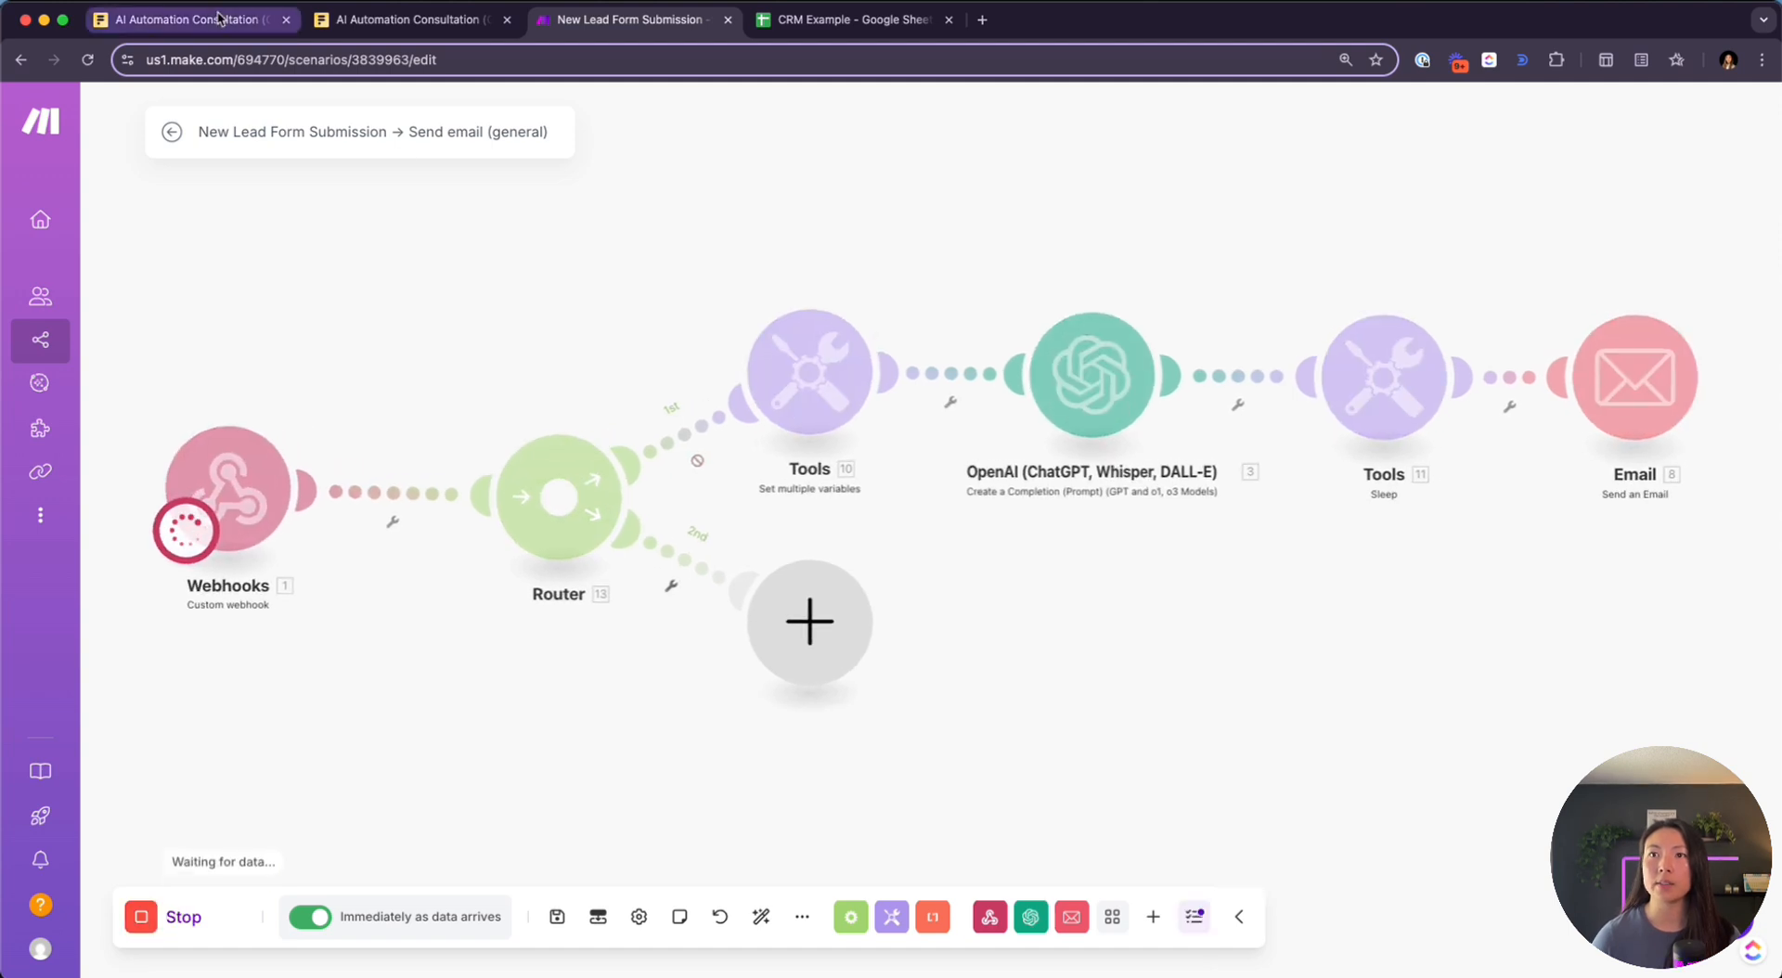
Reload the consultation form and tick Lead Capture & Follow-Up on the first page
{"action": "left_click", "coordinate": [418, 19]}
{"action": "left_click", "coordinate": [87, 58]}
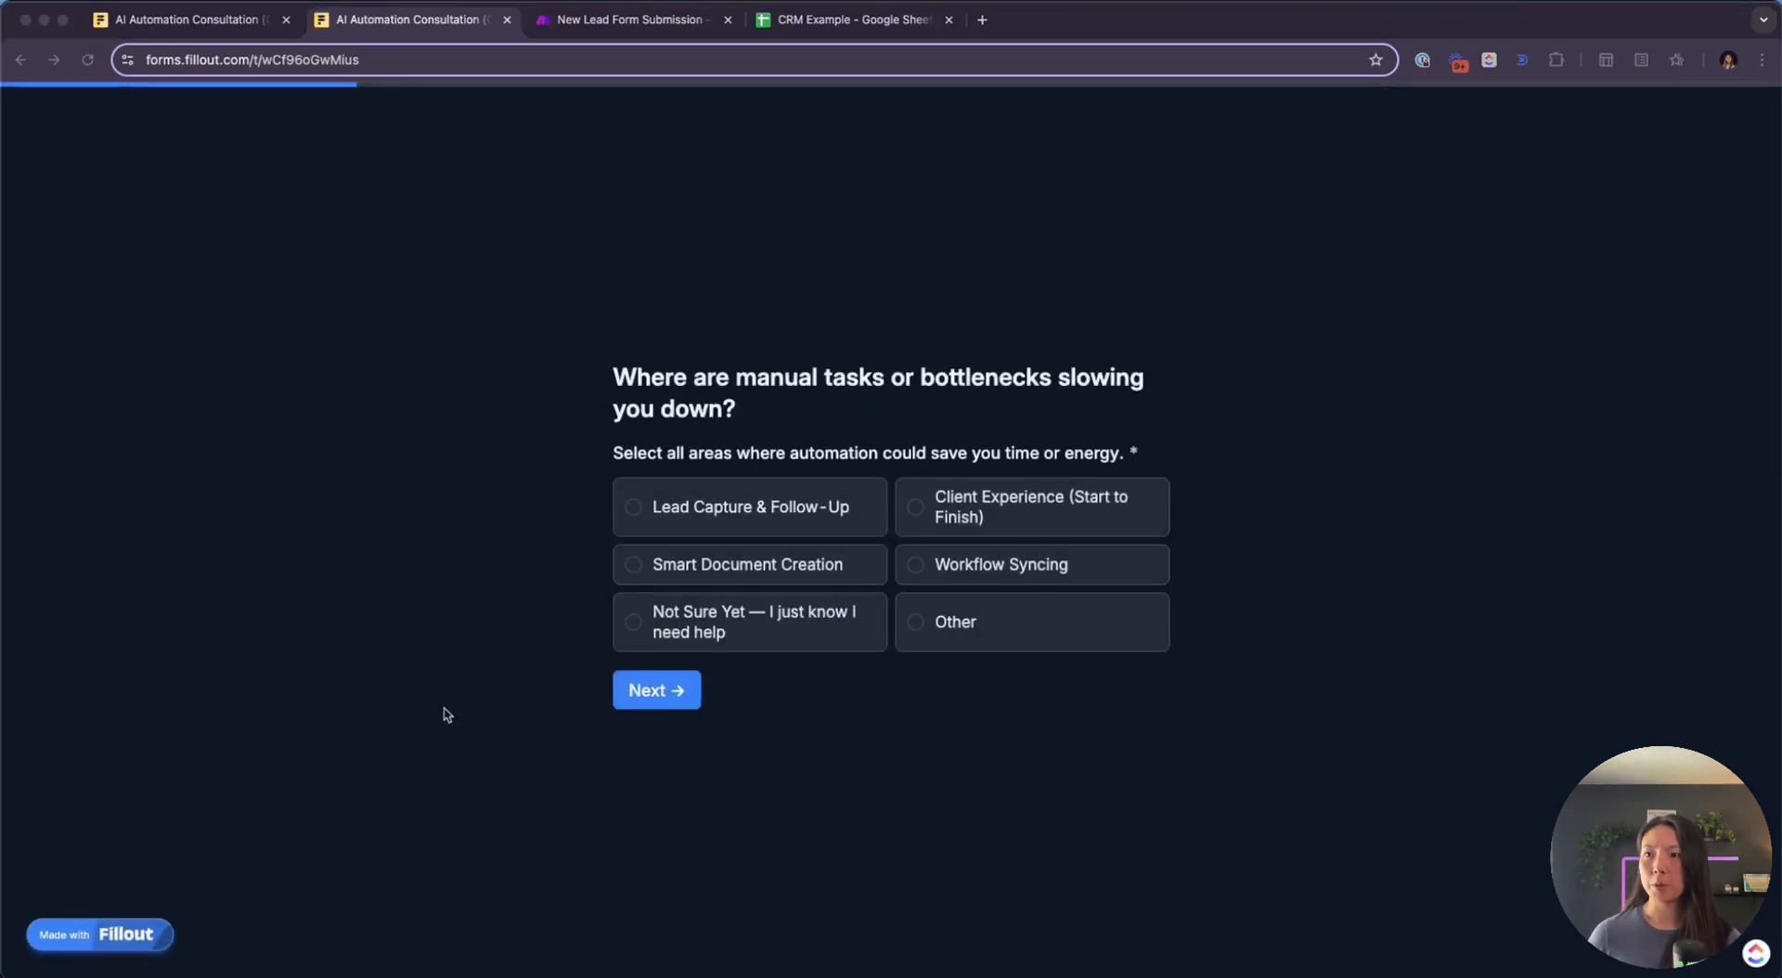
{"action": "left_click", "coordinate": [682, 511]}
{"action": "double_click", "coordinate": [682, 511]}
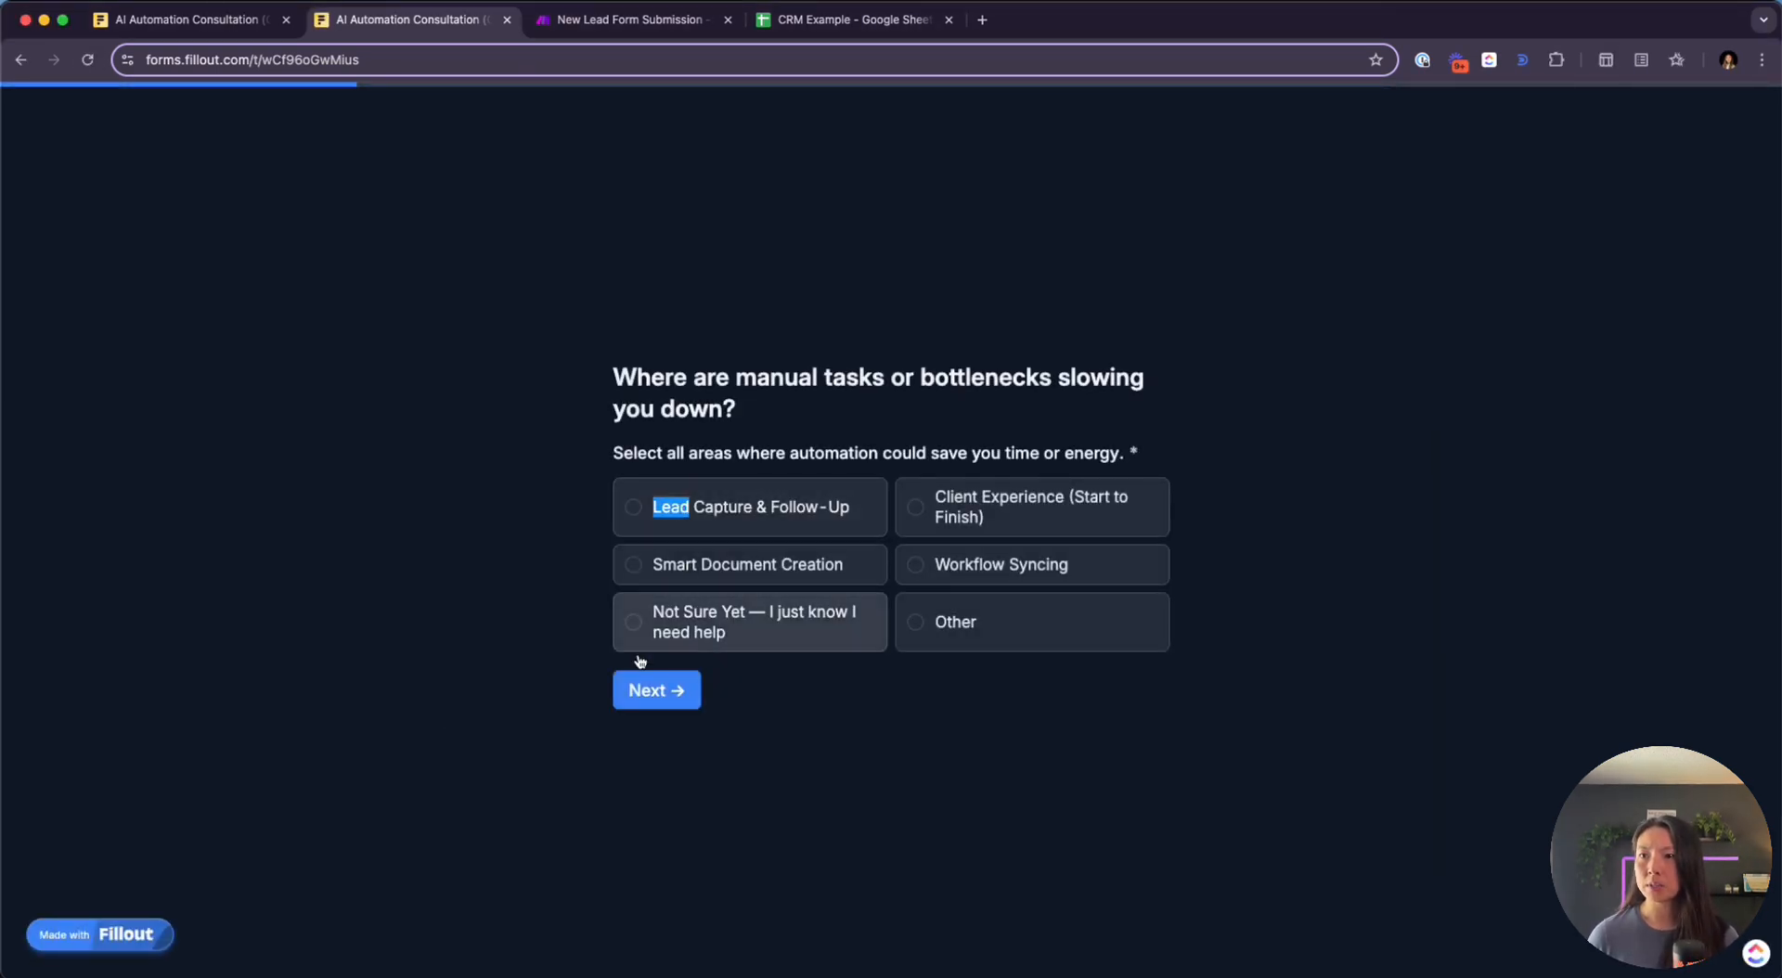
{"action": "left_click", "coordinate": [666, 541]}
{"action": "left_click", "coordinate": [651, 525]}
{"action": "left_click", "coordinate": [661, 705]}
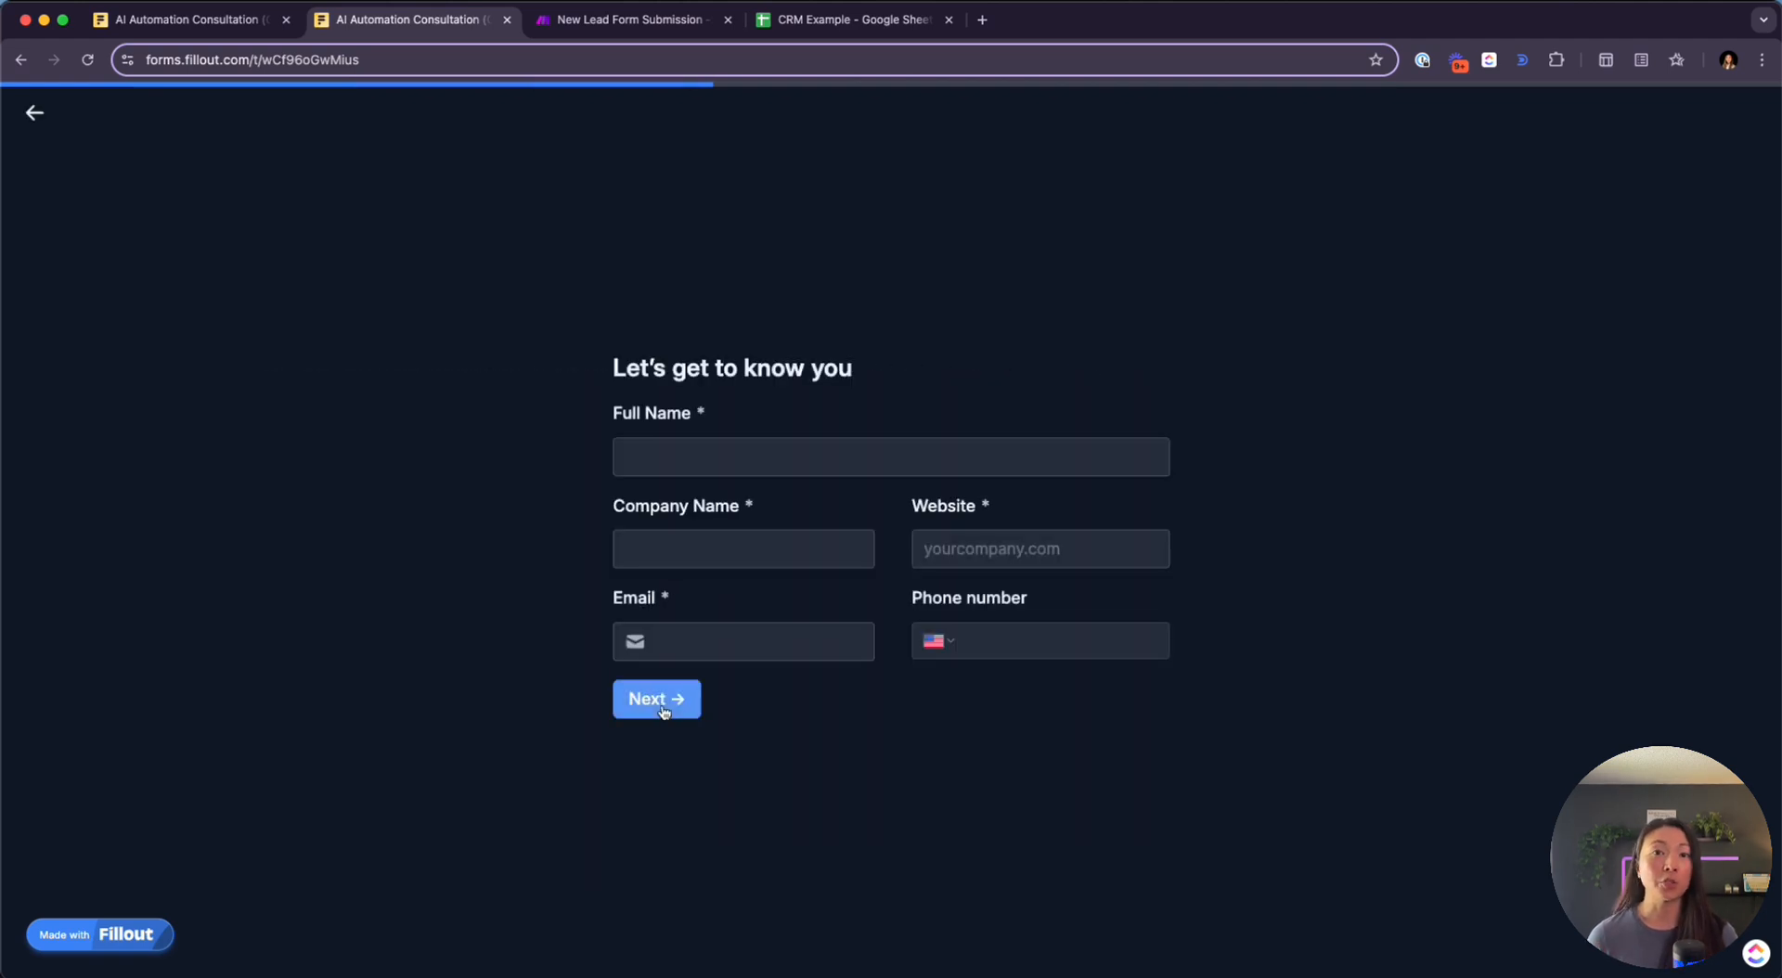
Fill in the contact's full name, company, website and e-mail on the next page
{"action": "left_click", "coordinate": [713, 464]}
{"action": "key", "text": "Tab"}
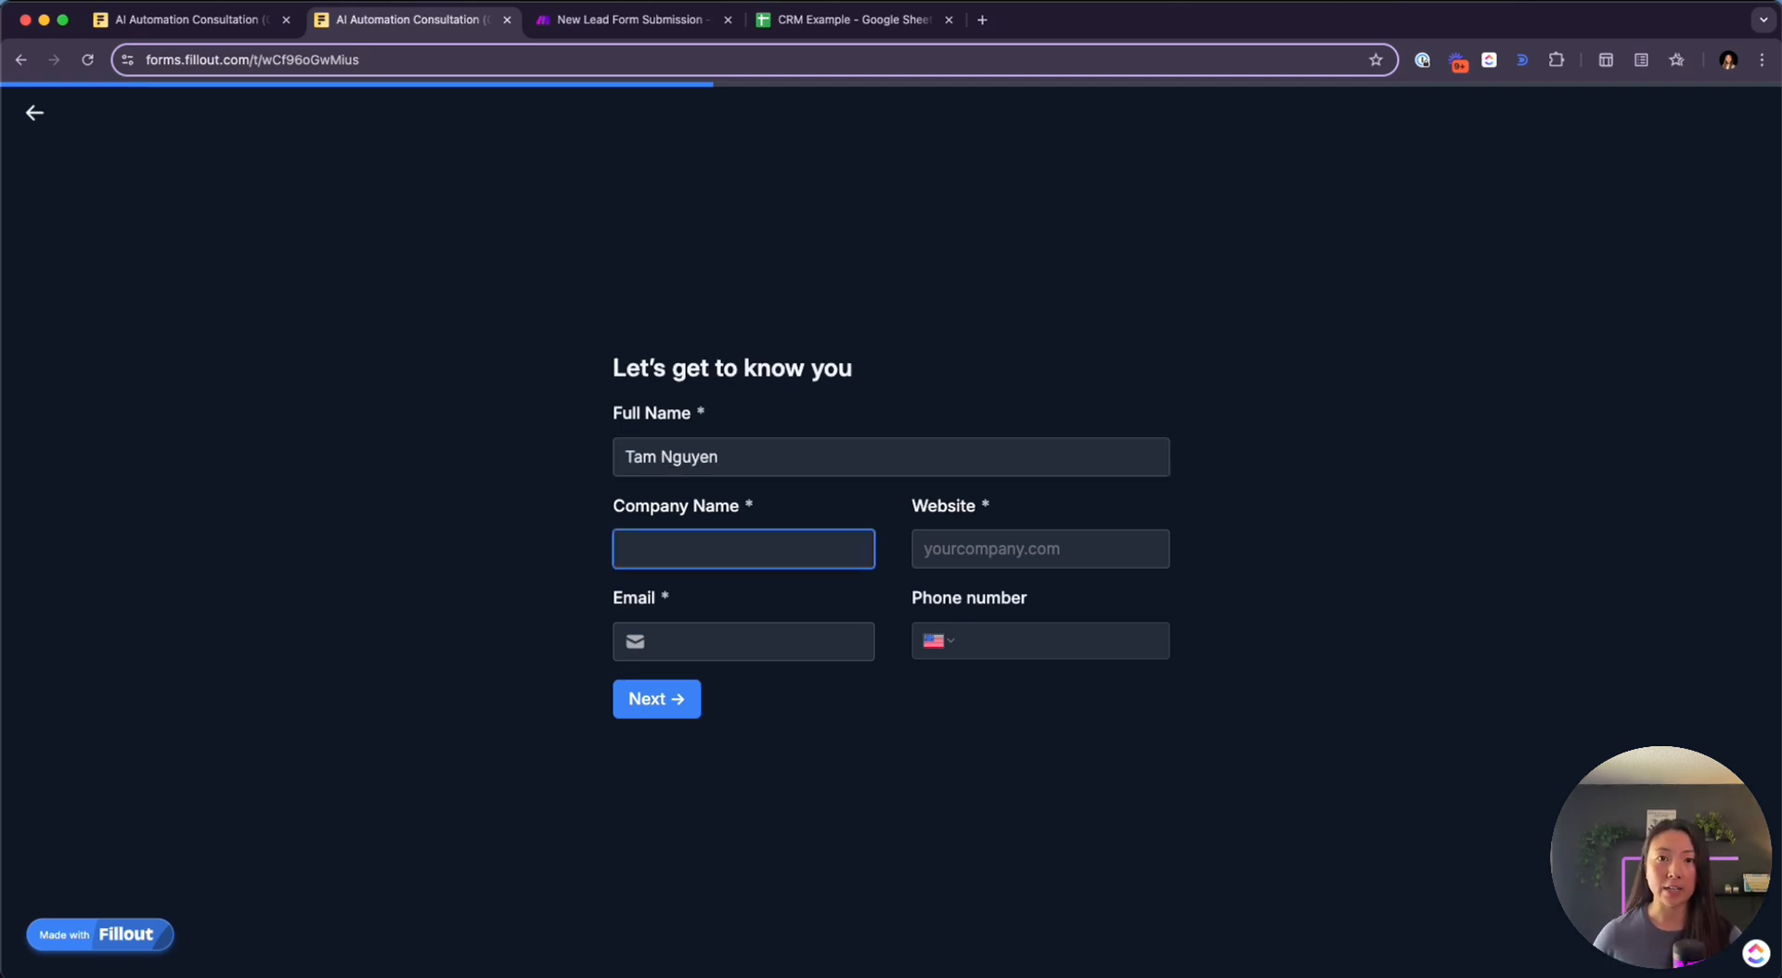
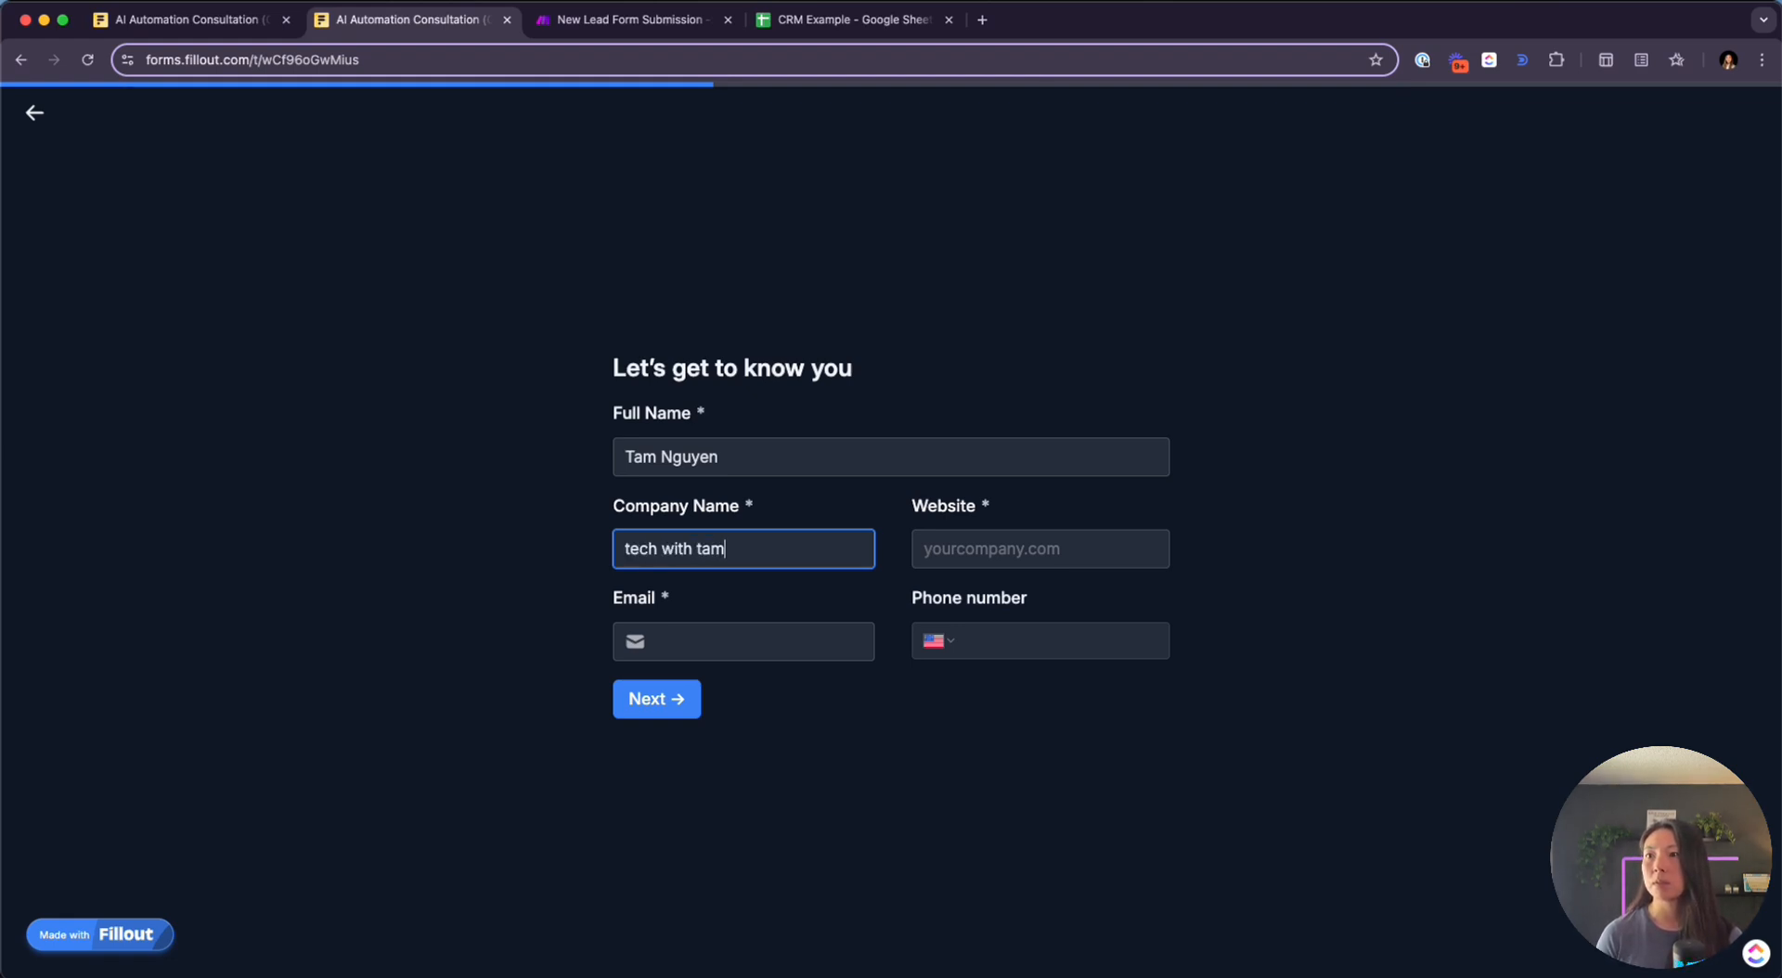
{"action": "key", "text": "Tab"}
{"action": "key", "text": "Tab"}
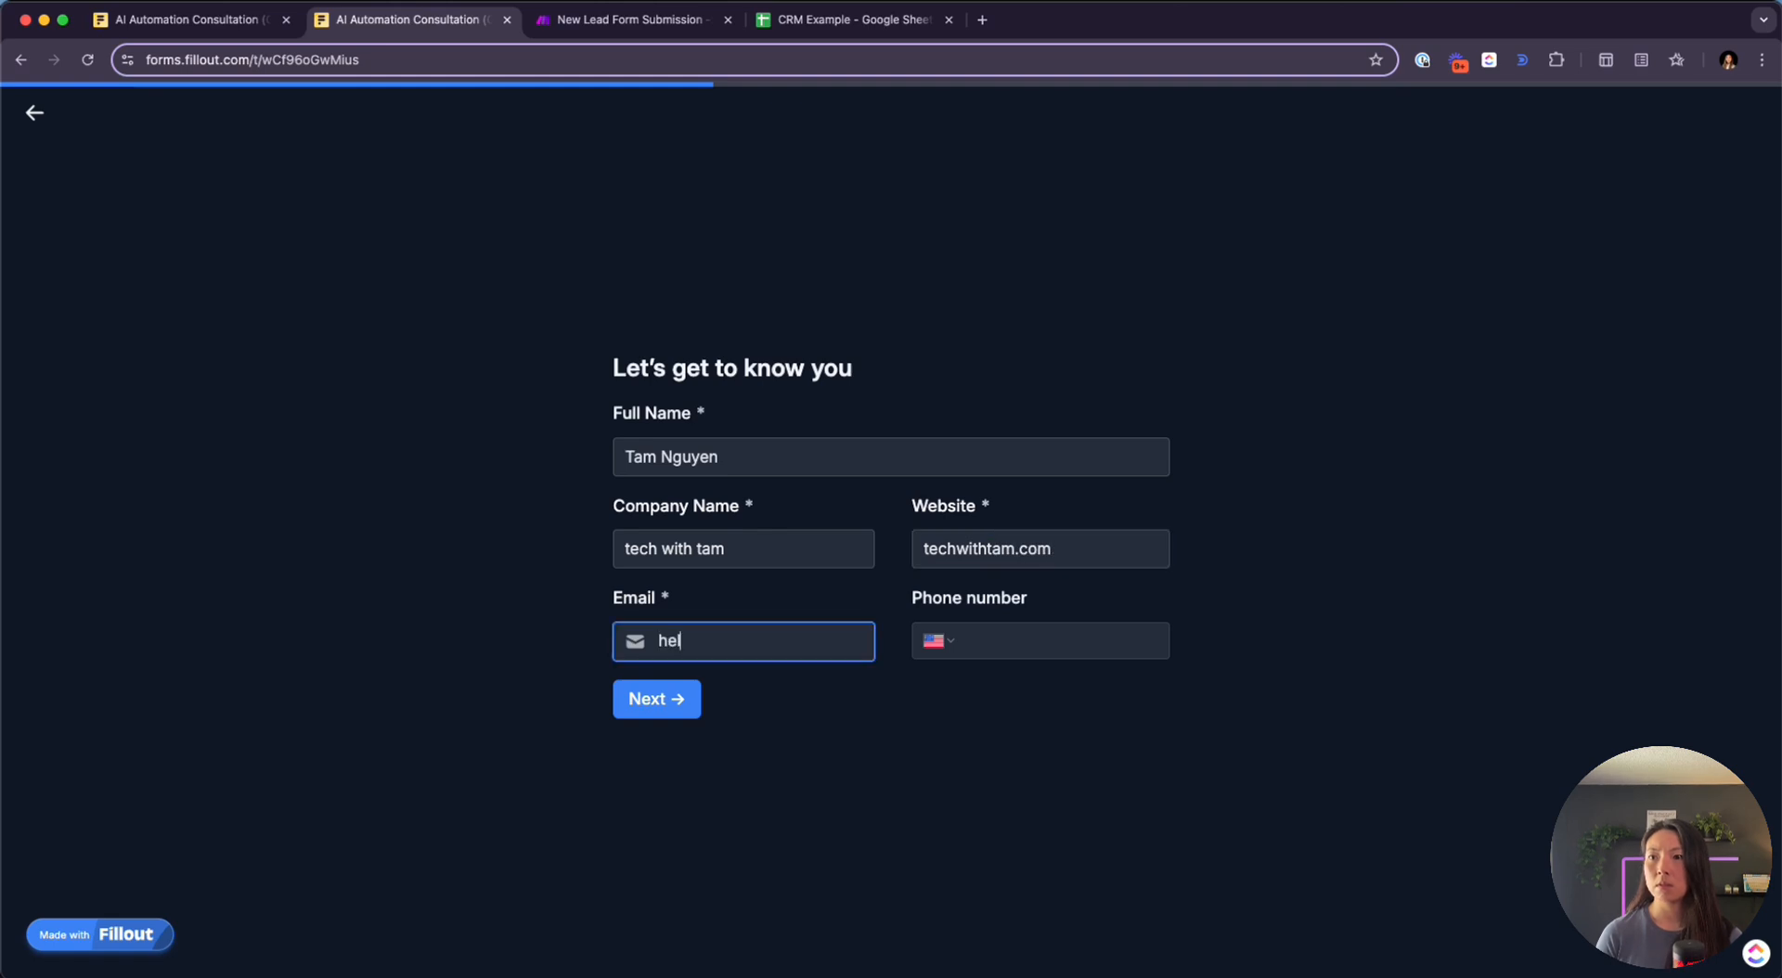
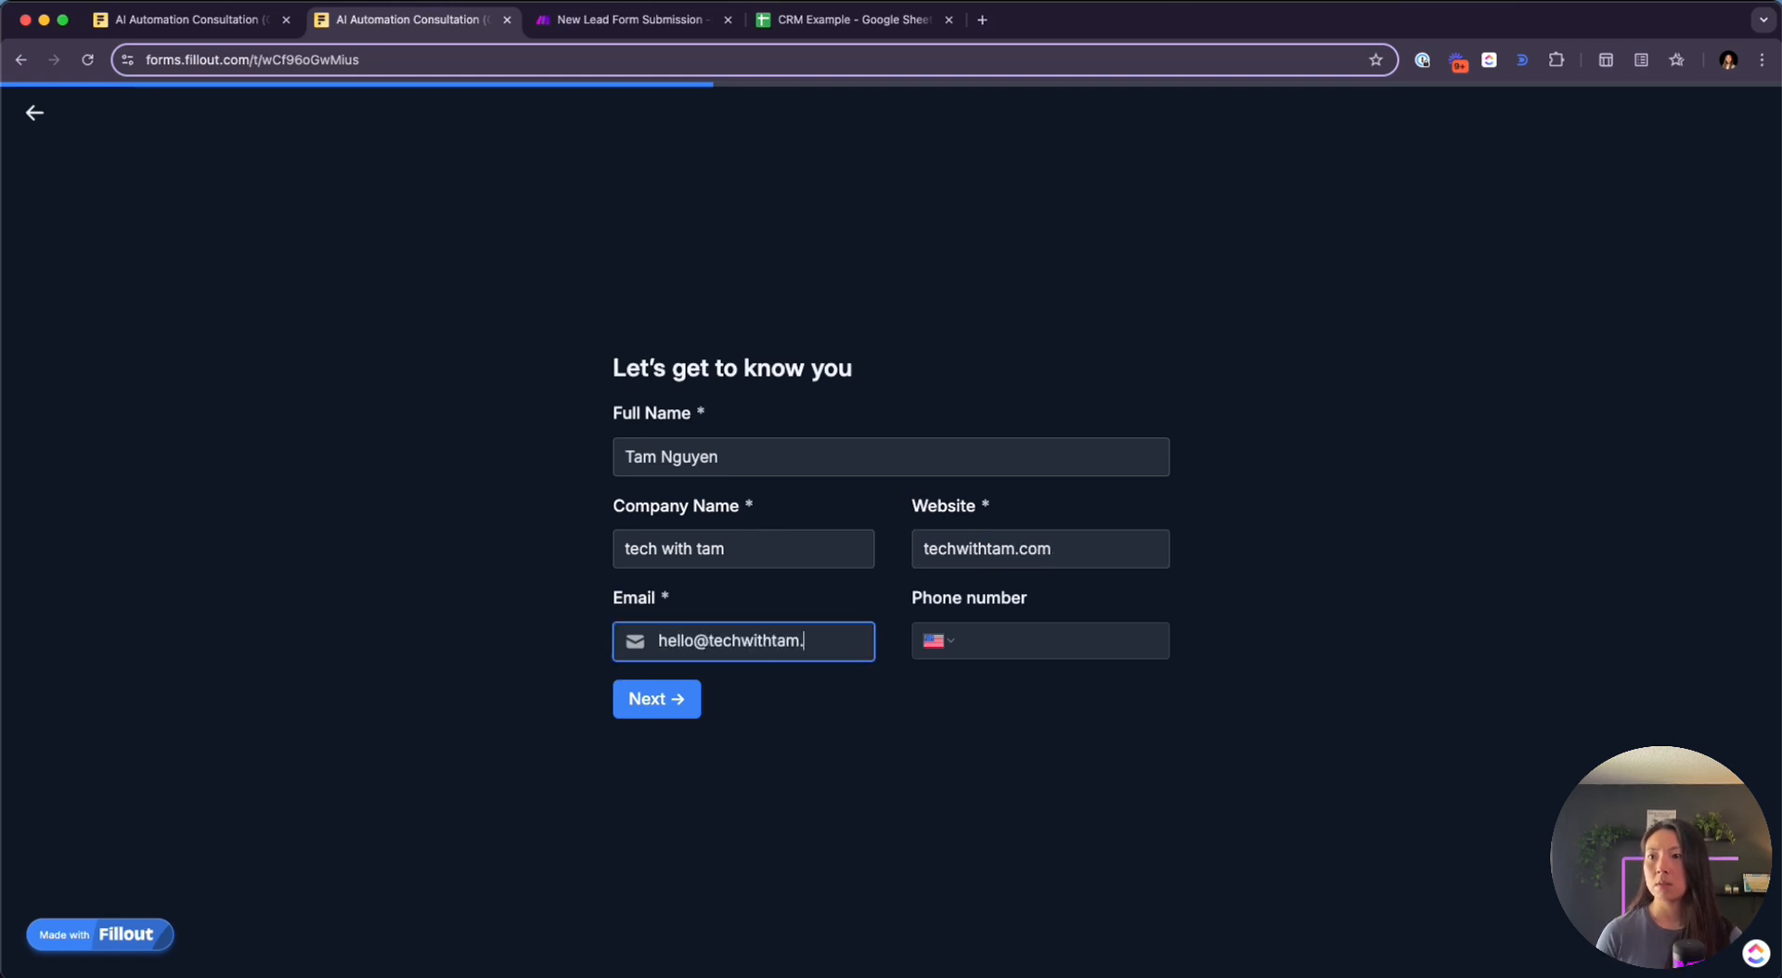
{"action": "left_click", "coordinate": [660, 714]}
Answer the outcome question 'learning ways to automate my busines', pick $3,000+ budget, and submit
{"action": "left_click", "coordinate": [767, 565]}
{"action": "type", "text": "learning ways to auot"}
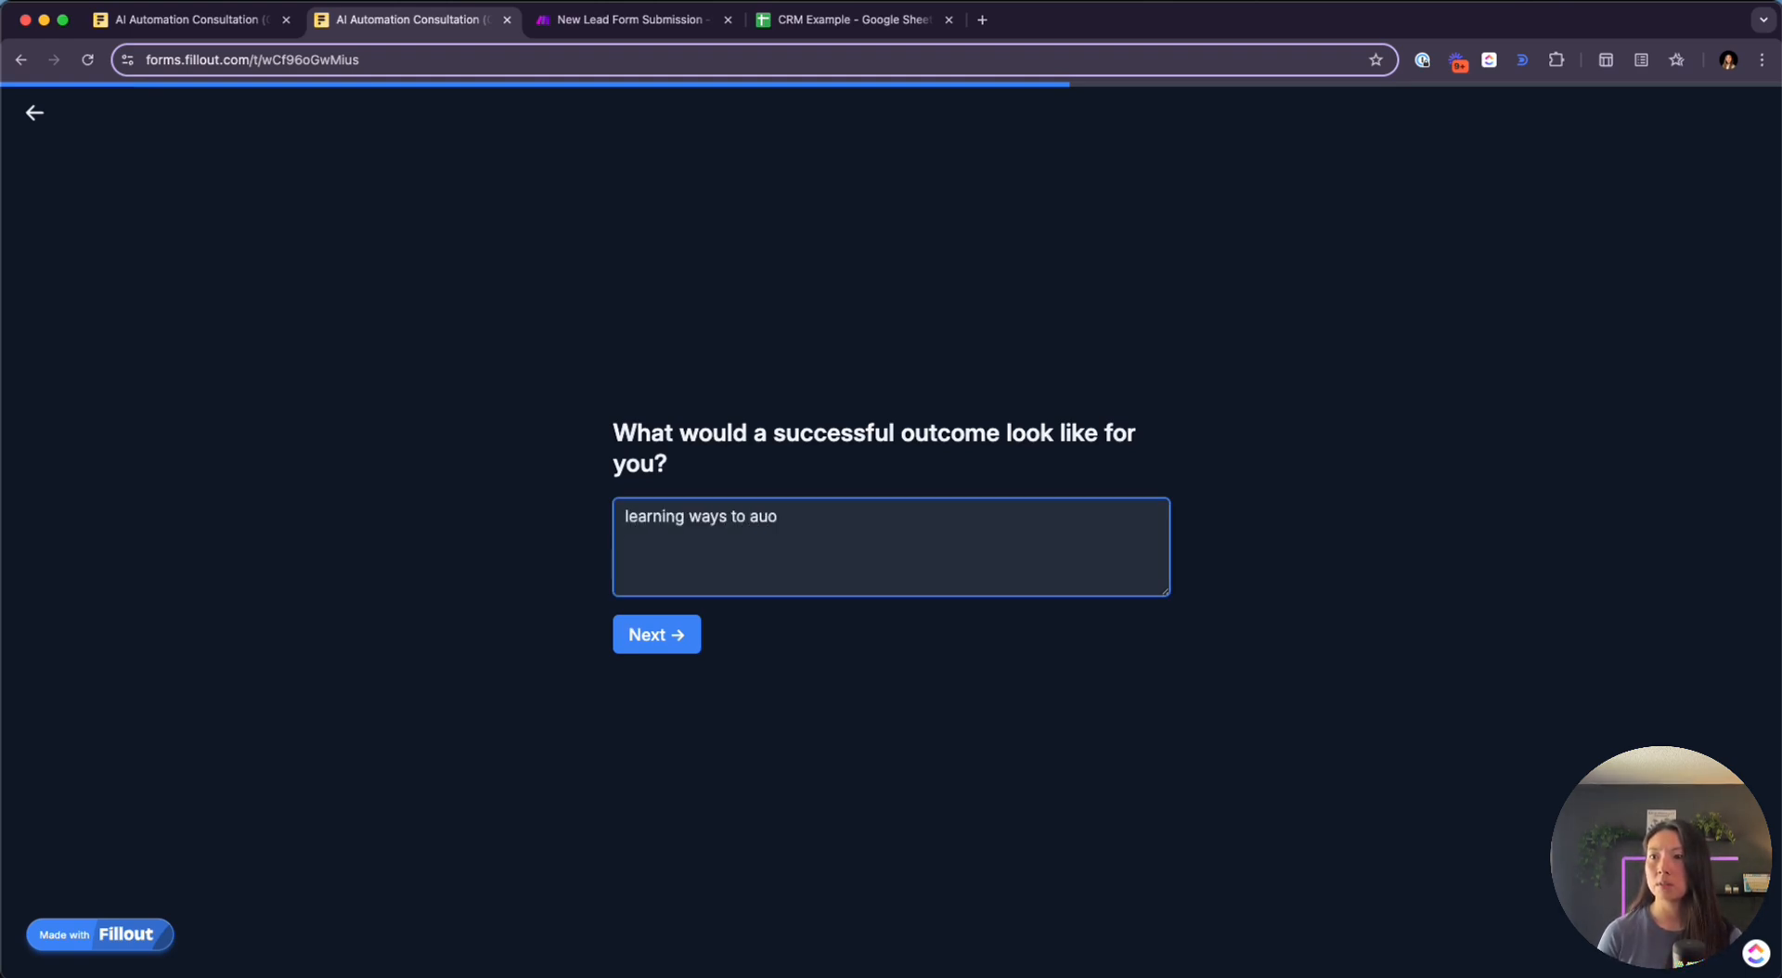
{"action": "key", "text": "BackSpace"}
{"action": "key", "text": "BackSpace"}
{"action": "type", "text": "tomate my business"}
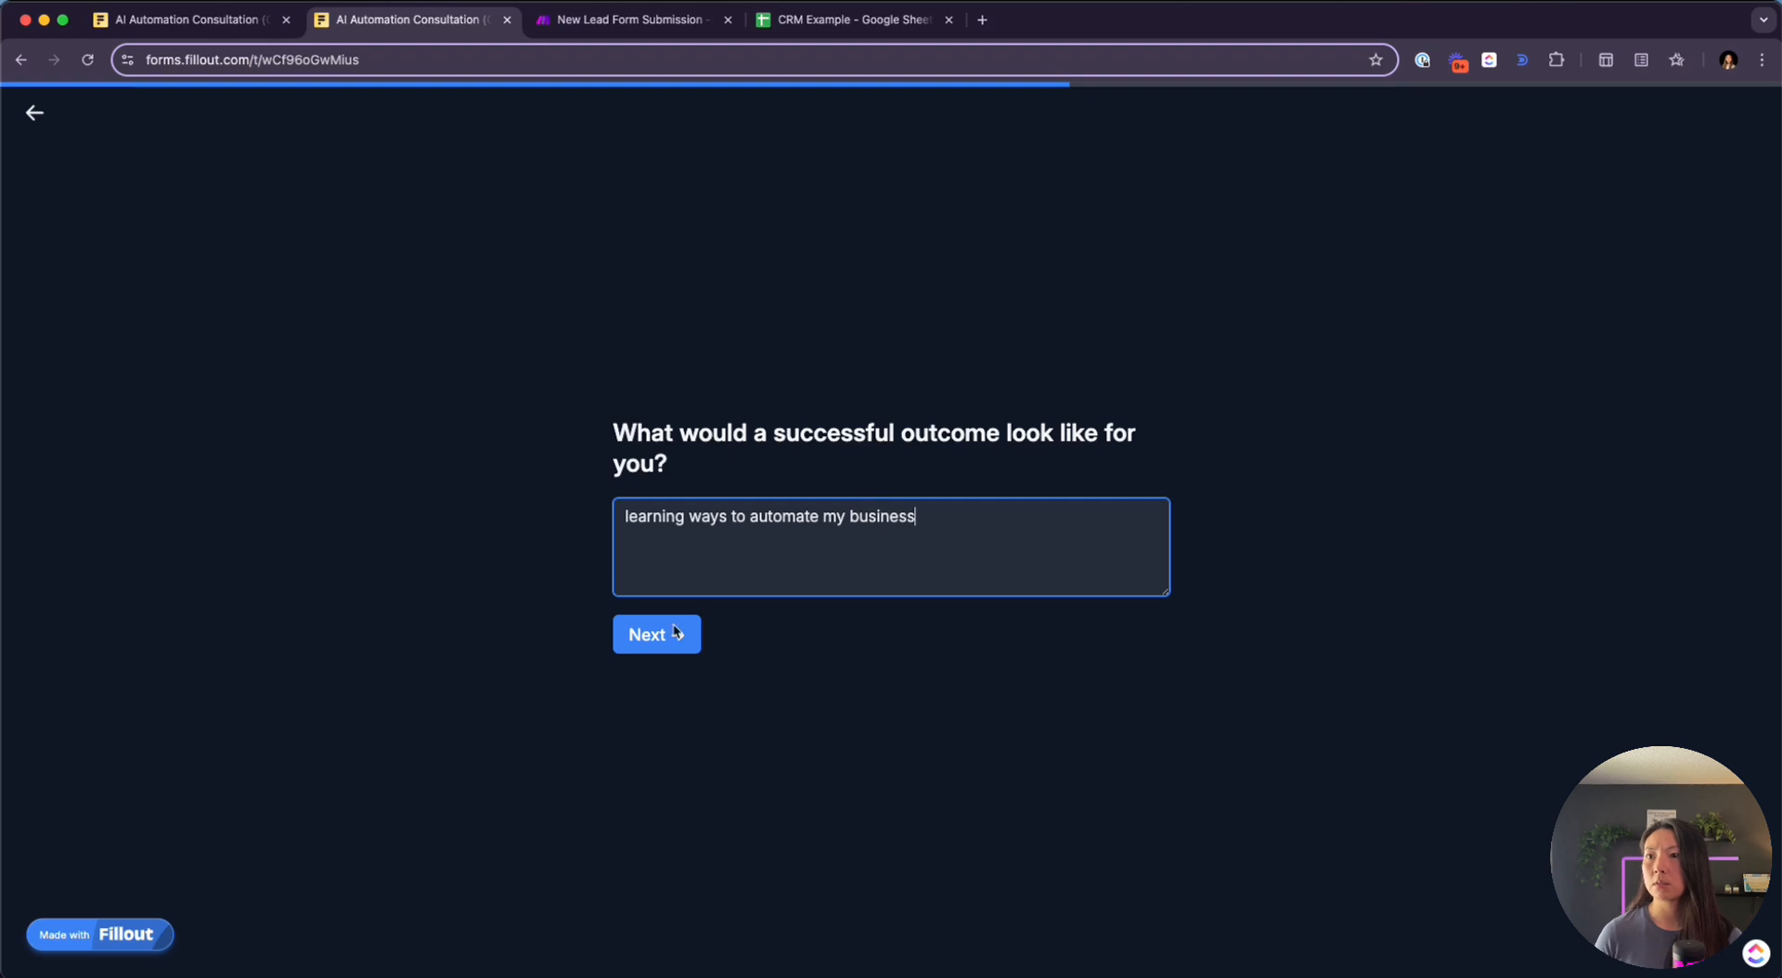
{"action": "left_click", "coordinate": [674, 632]}
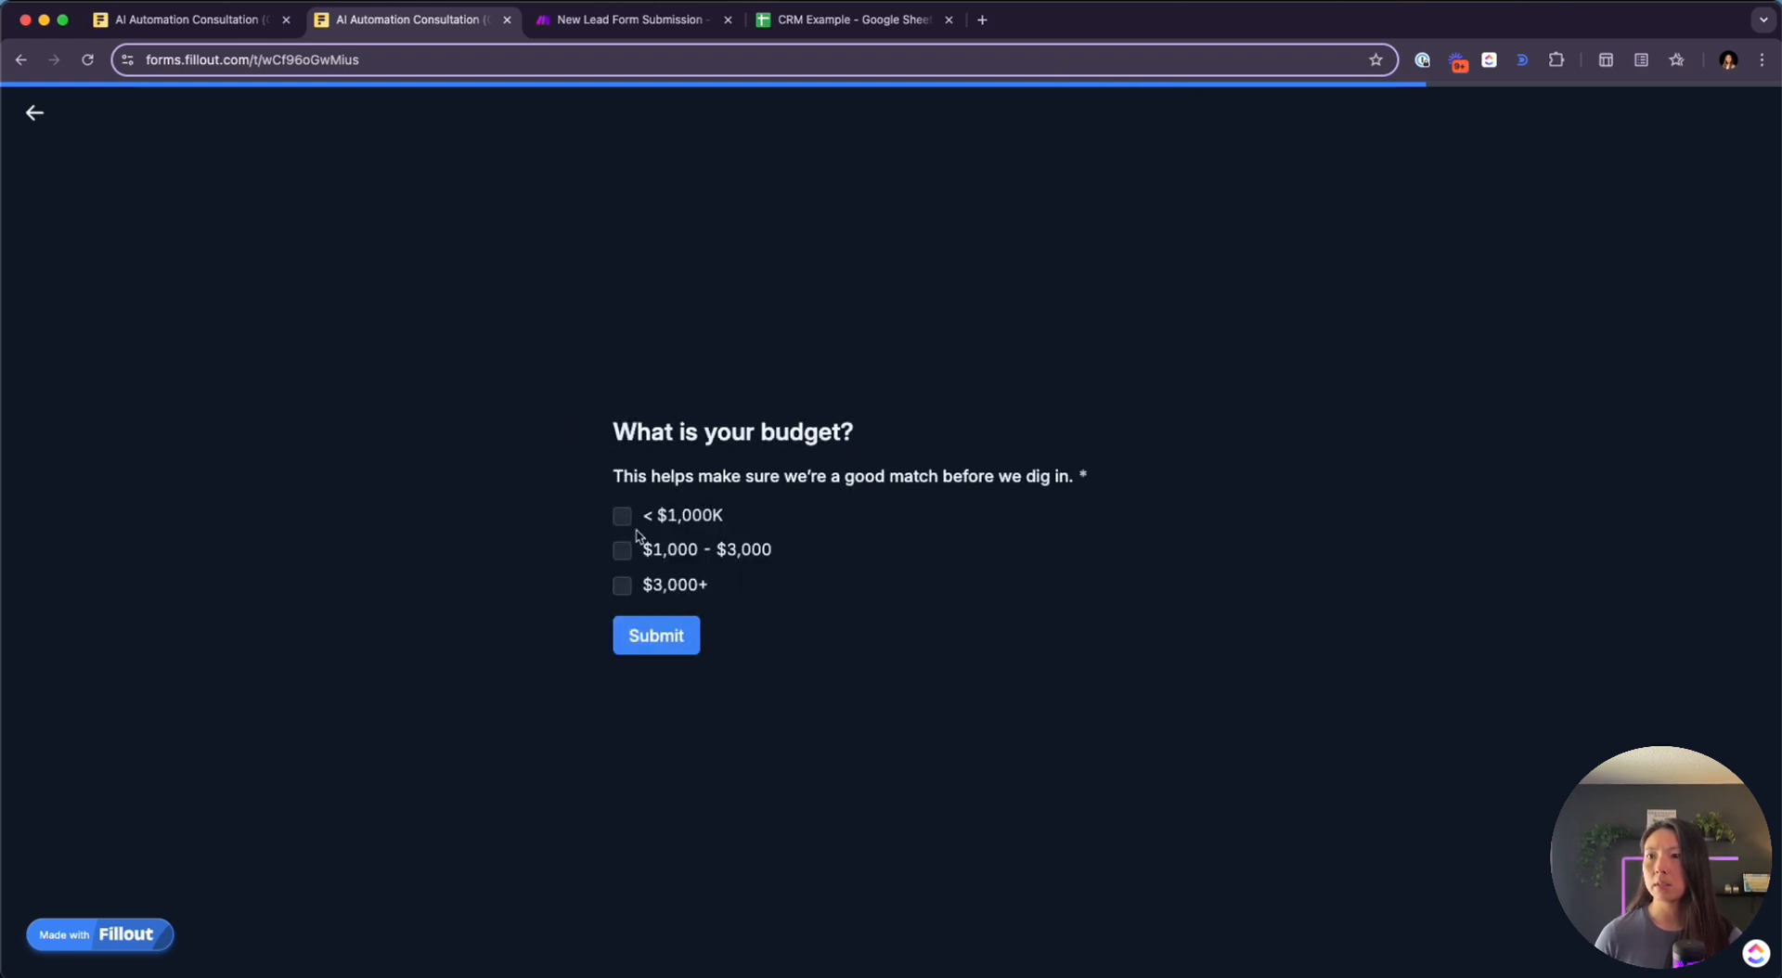
{"action": "left_click", "coordinate": [644, 583]}
{"action": "left_click", "coordinate": [645, 633]}
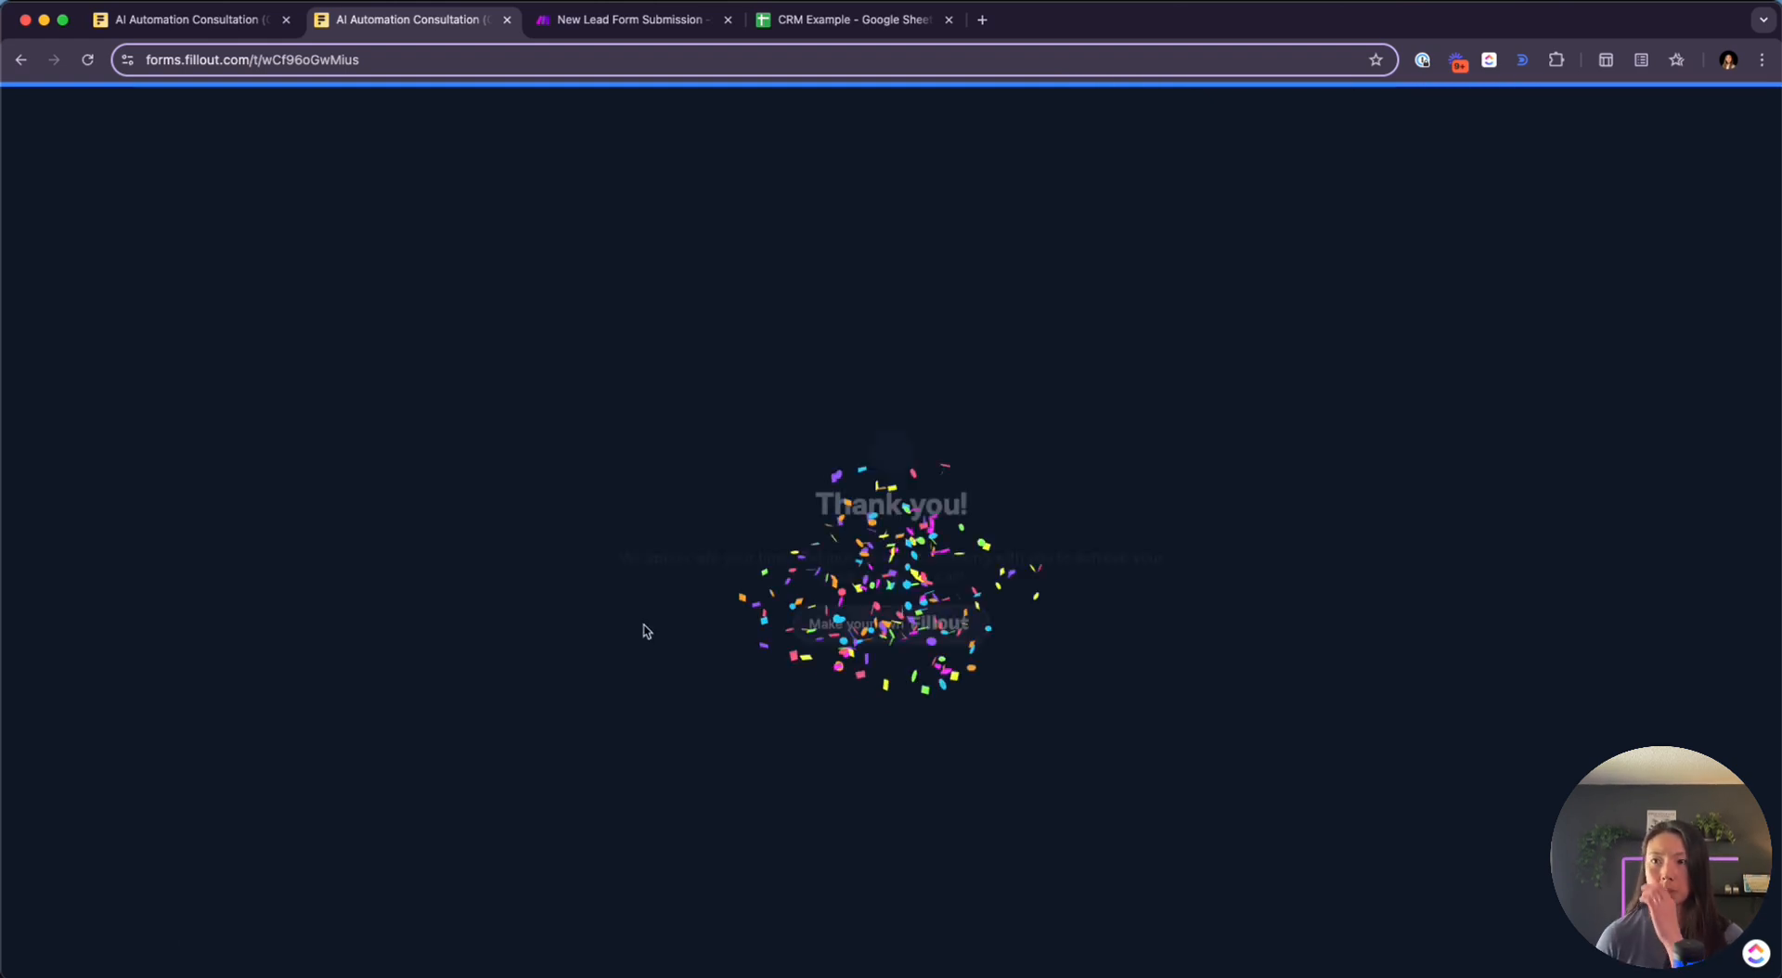
{"action": "left_click", "coordinate": [585, 26]}
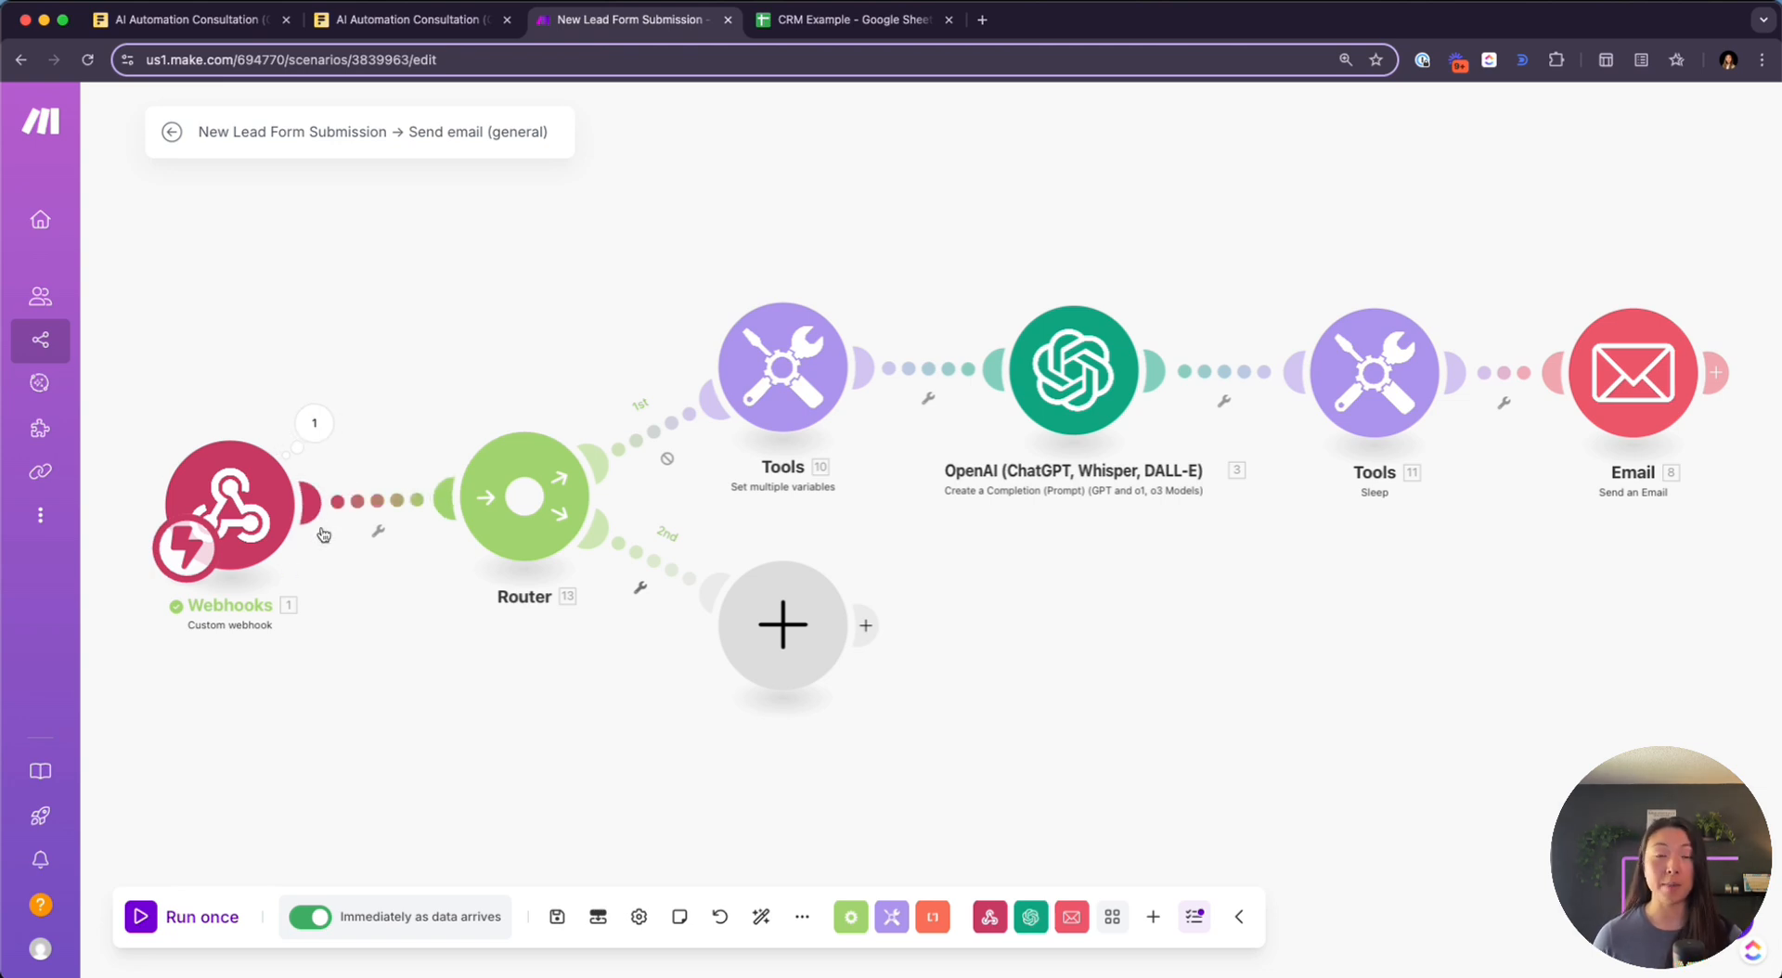
{"action": "scroll", "coordinate": [323, 534], "scroll_direction": "up", "scroll_amount": 5}
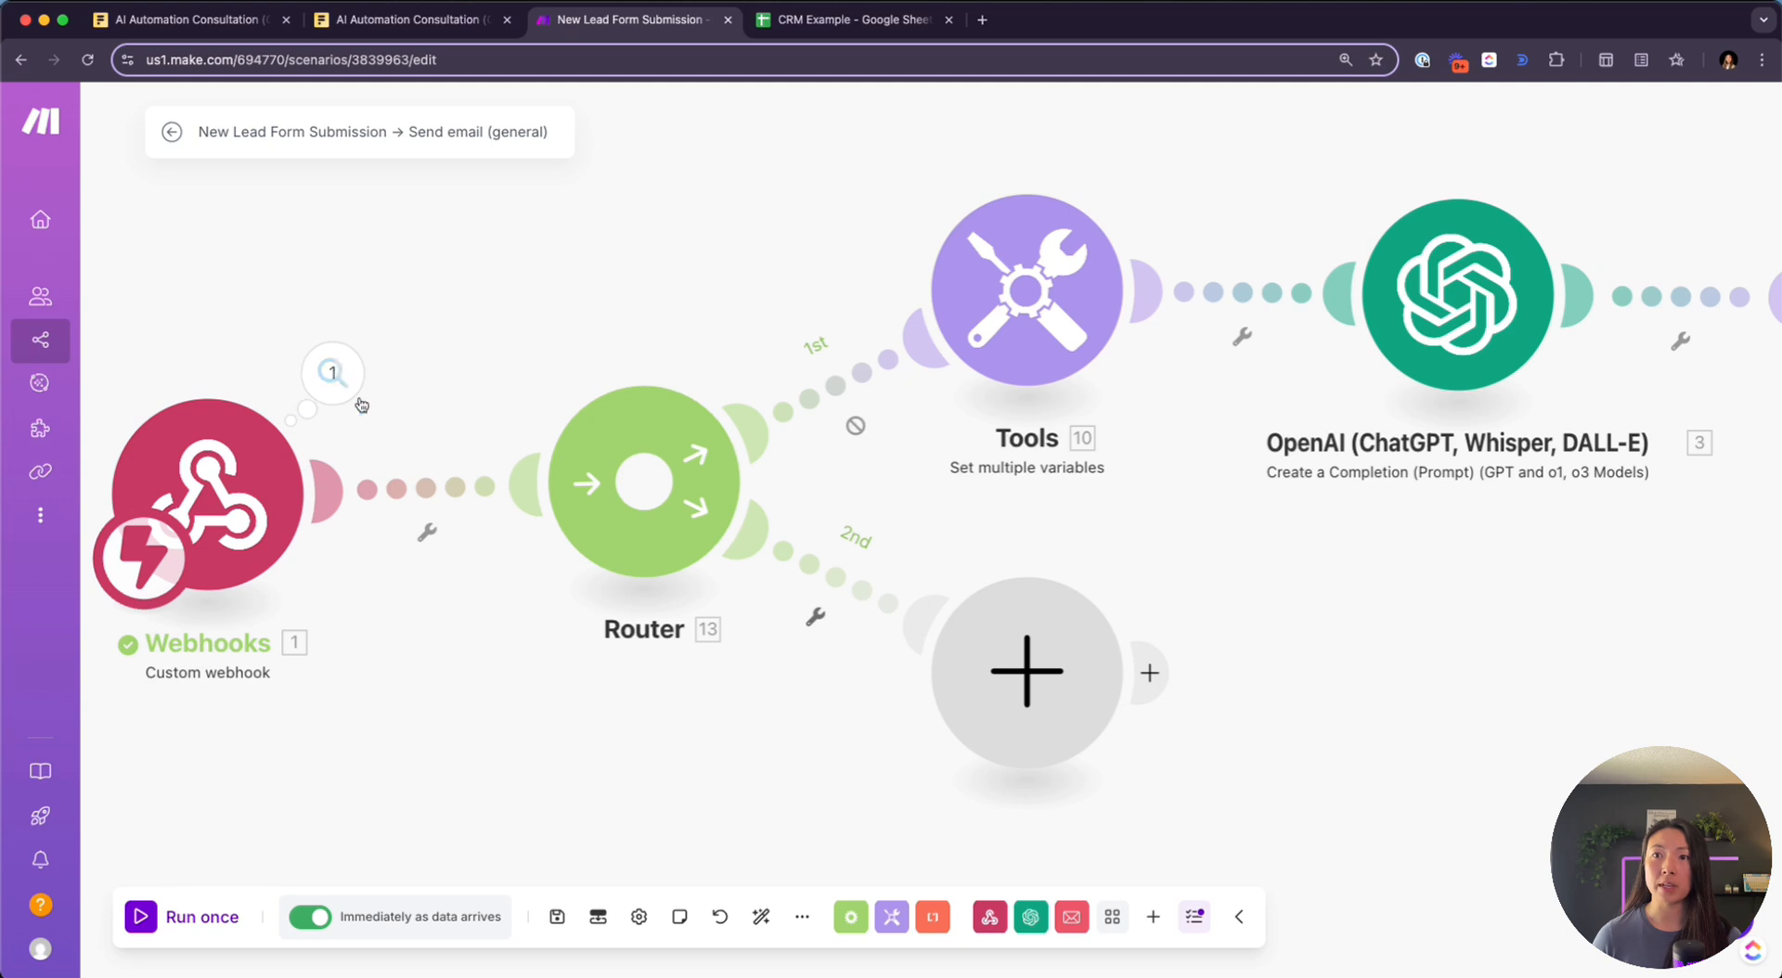
{"action": "left_click", "coordinate": [328, 393]}
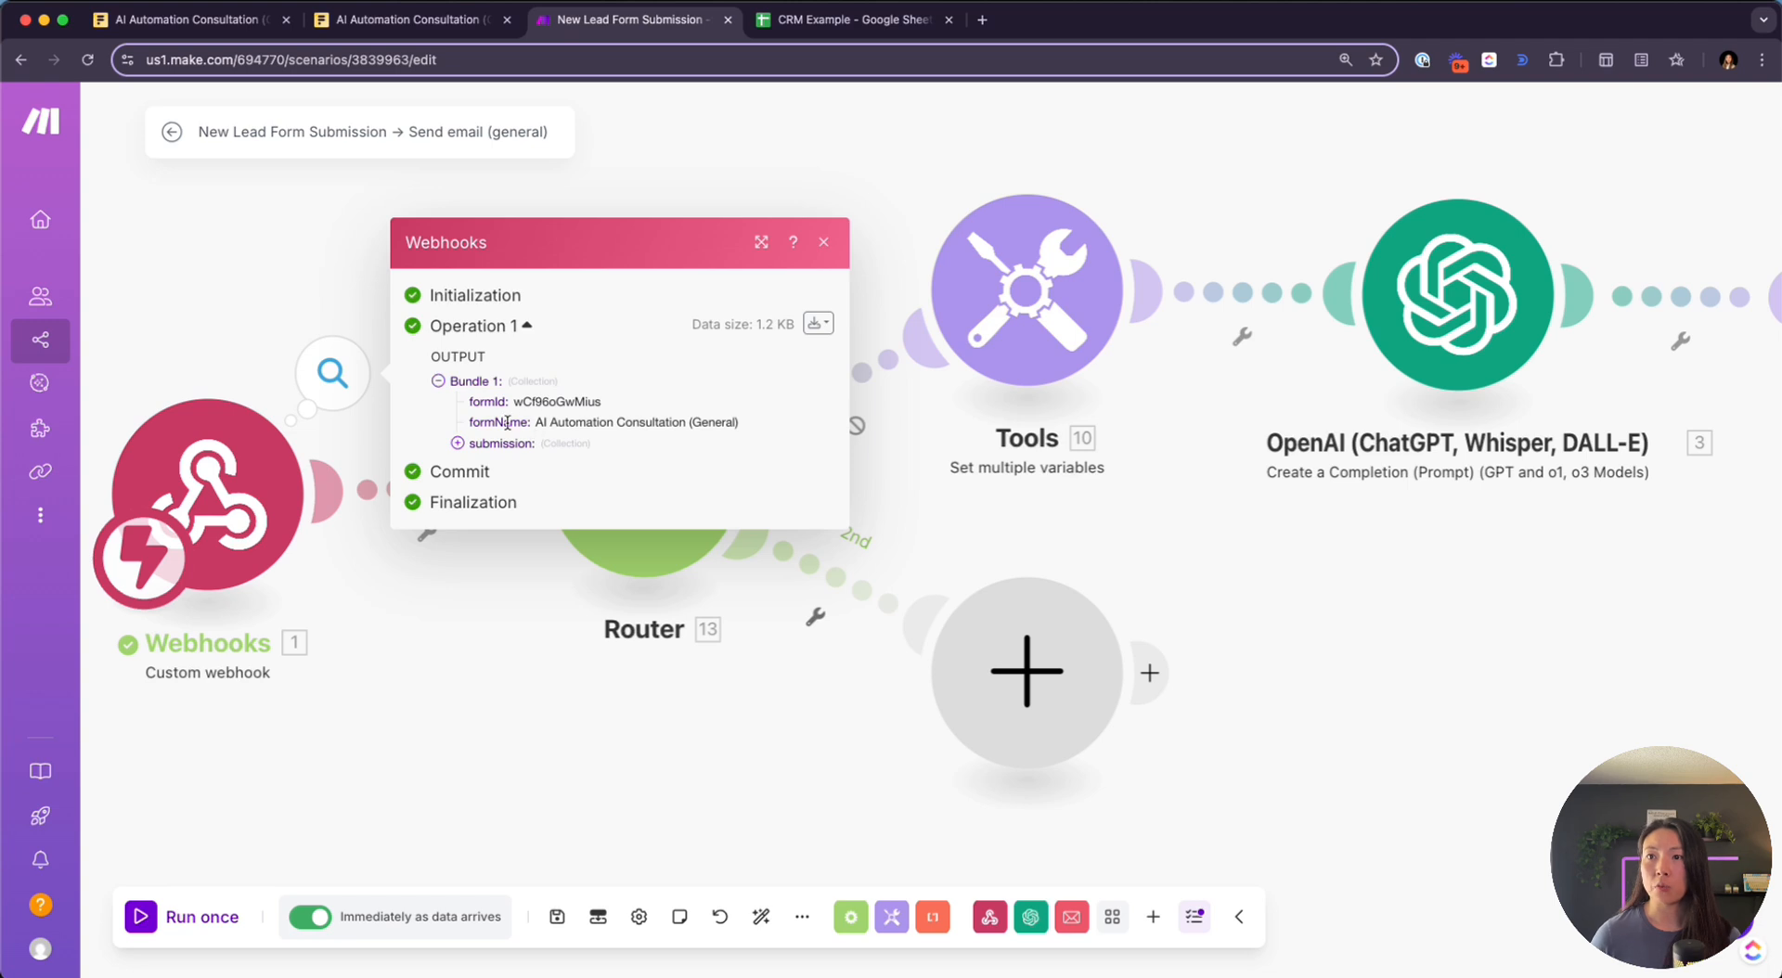
{"action": "left_click_drag", "start_coordinate": [535, 423], "coordinate": [726, 423]}
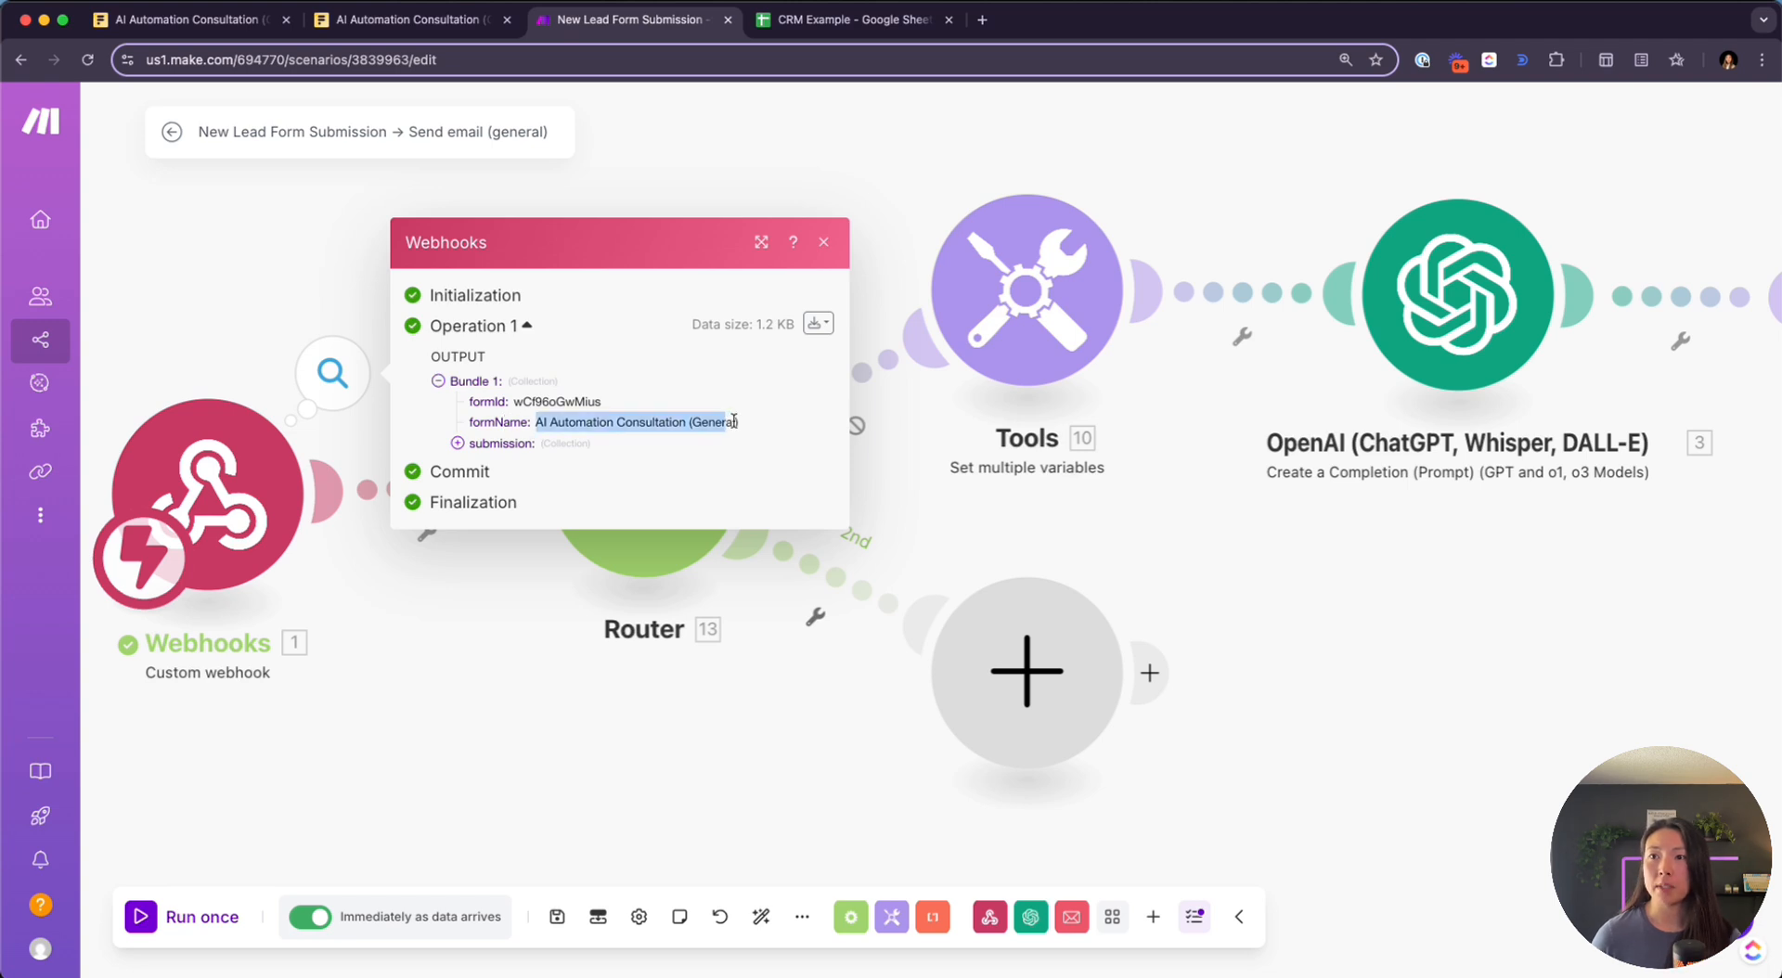
{"action": "left_click", "coordinate": [459, 446]}
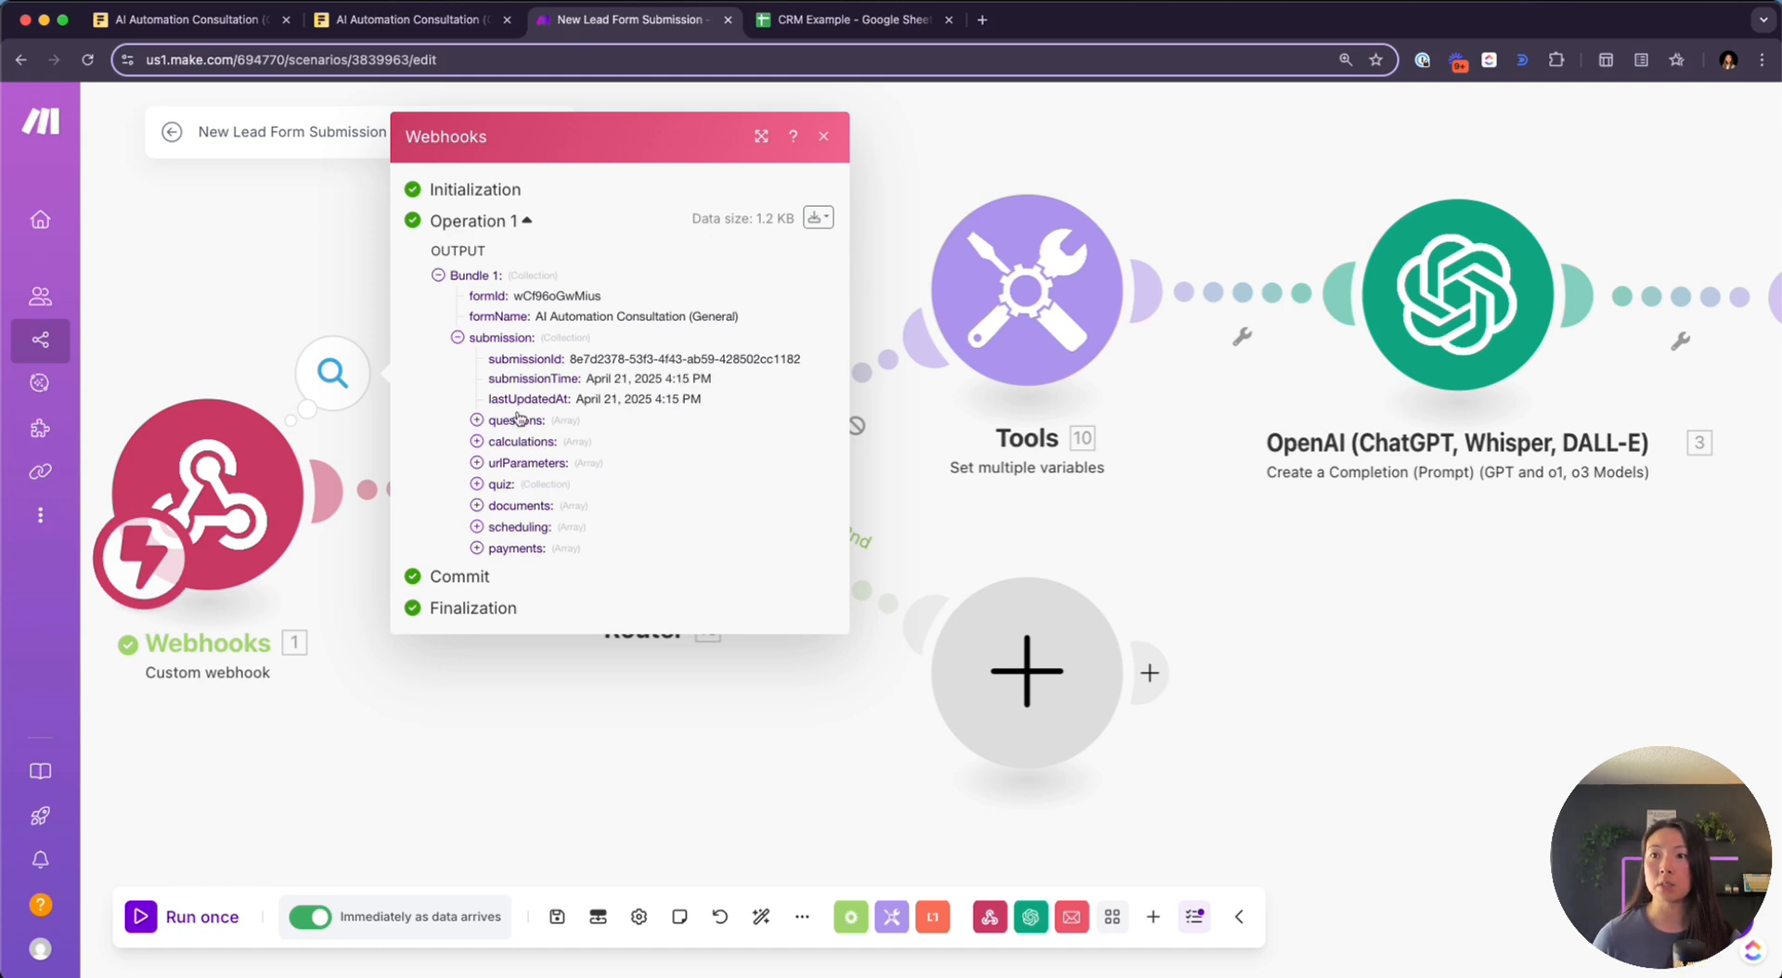
{"action": "left_click", "coordinate": [478, 420]}
{"action": "left_click", "coordinate": [562, 425]}
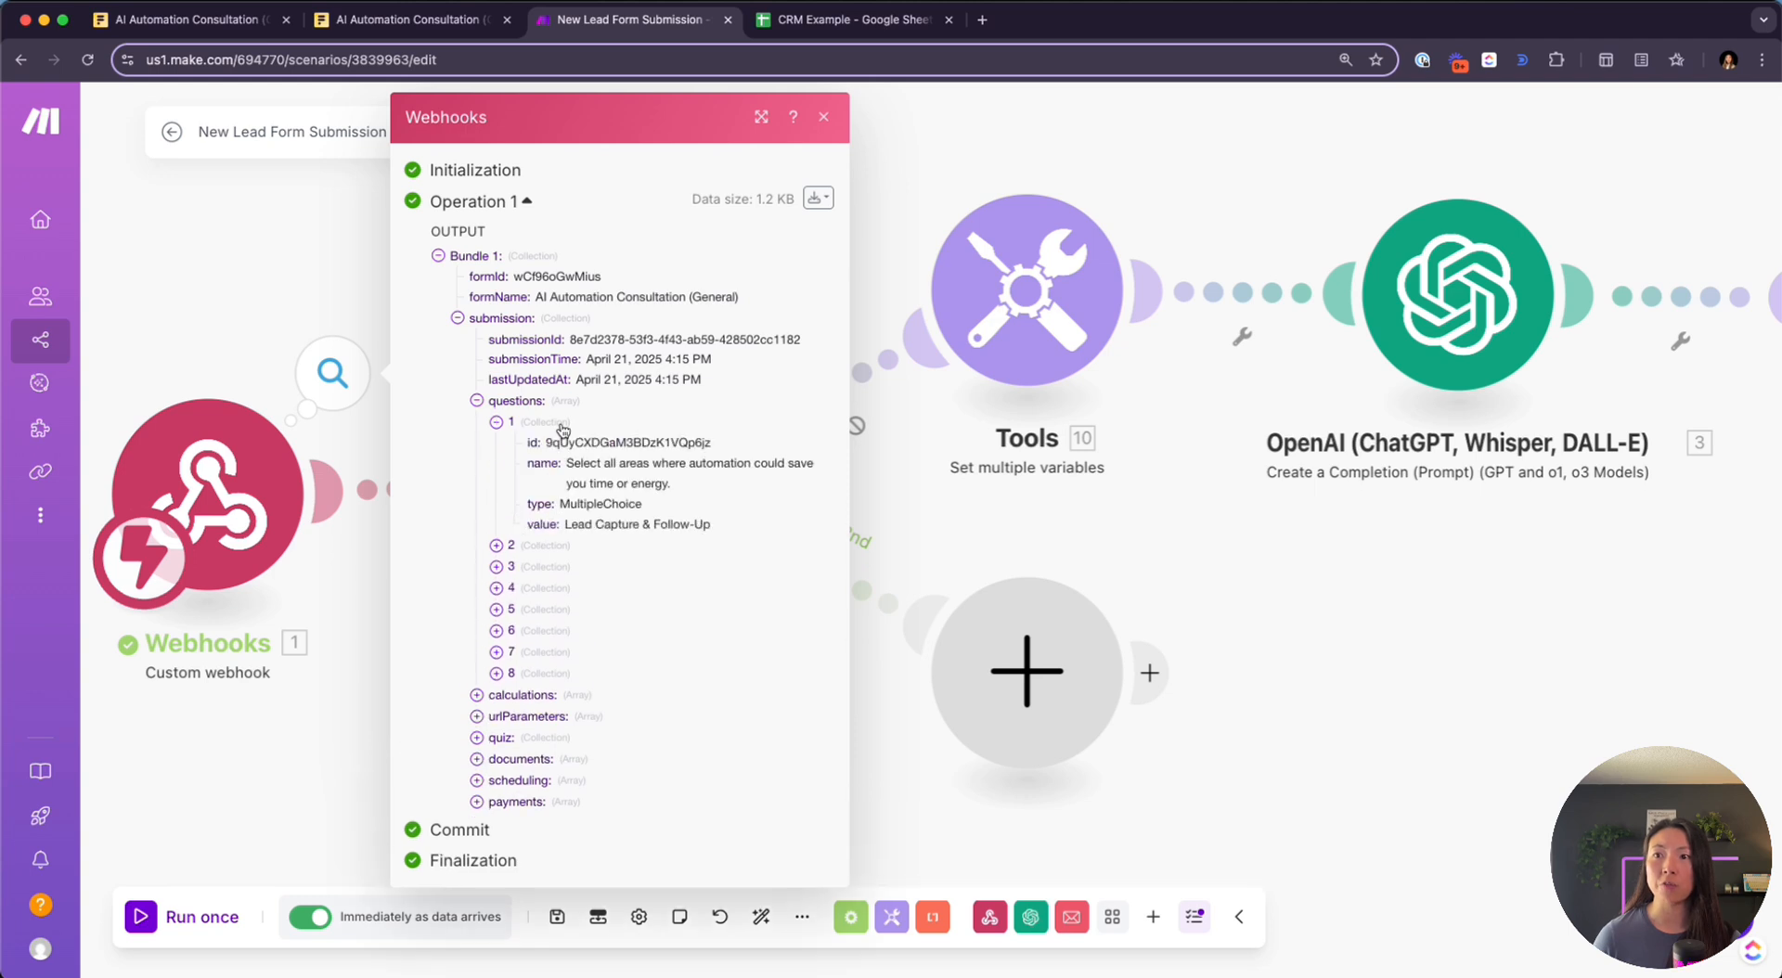
{"action": "left_click", "coordinate": [513, 548]}
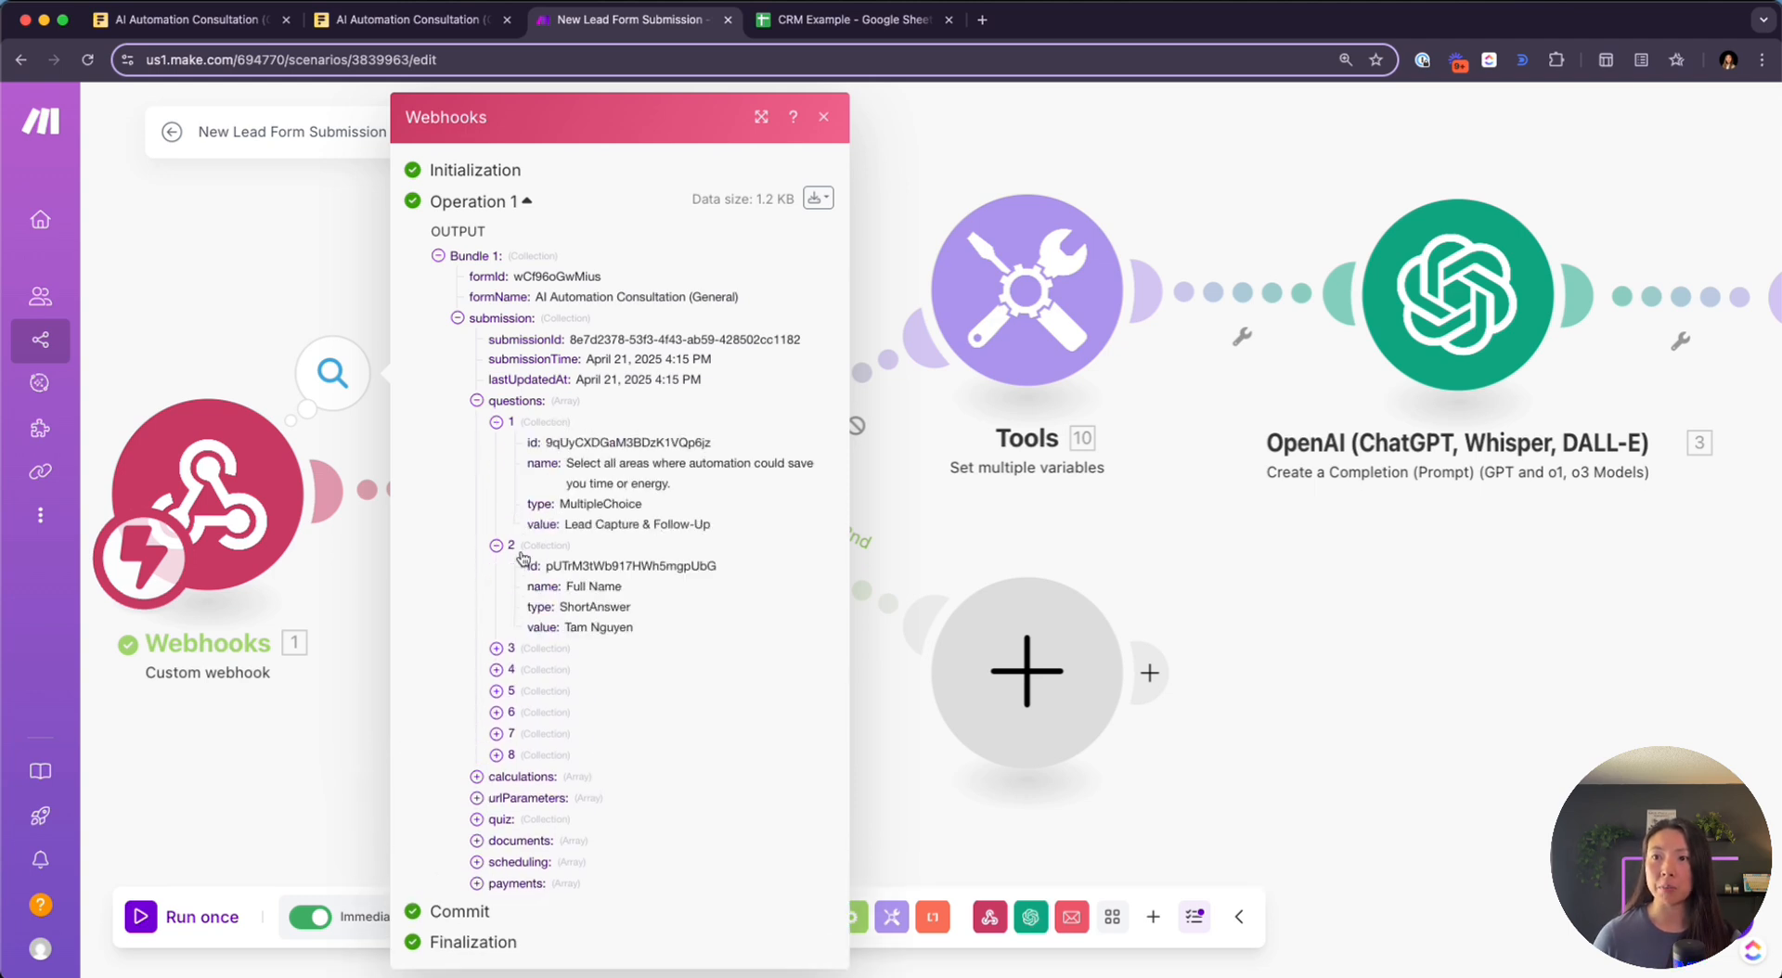
{"action": "left_click", "coordinate": [521, 651]}
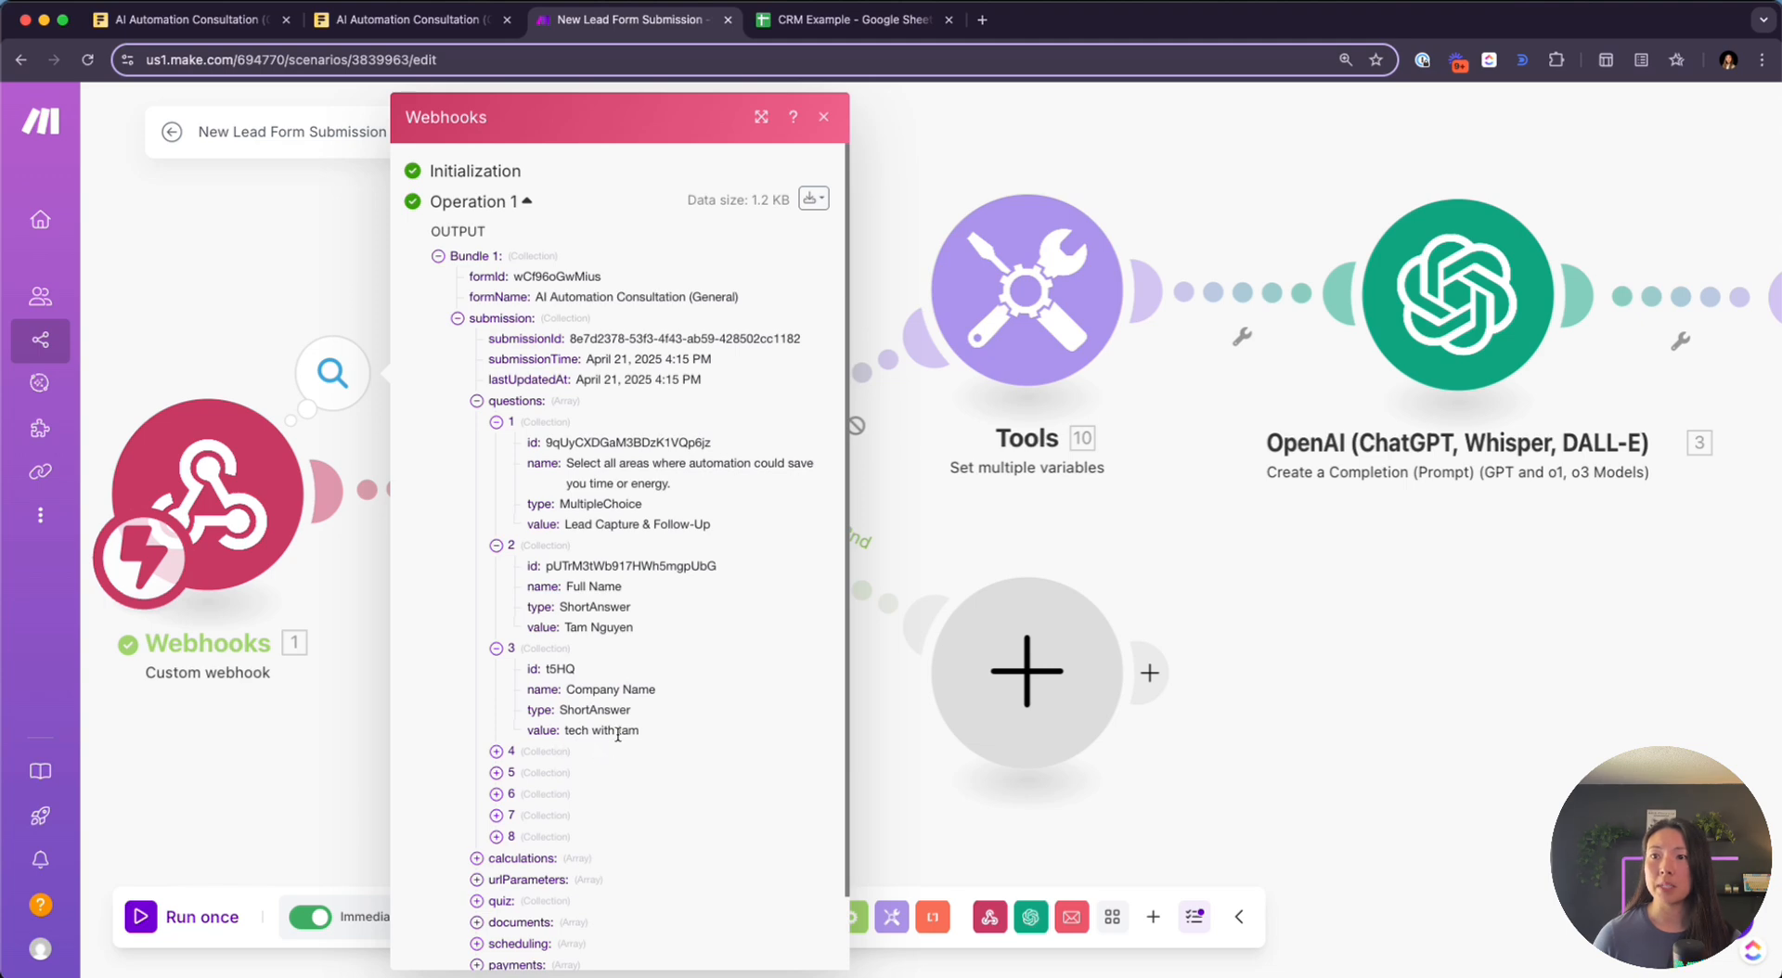
{"action": "left_click", "coordinate": [1184, 547]}
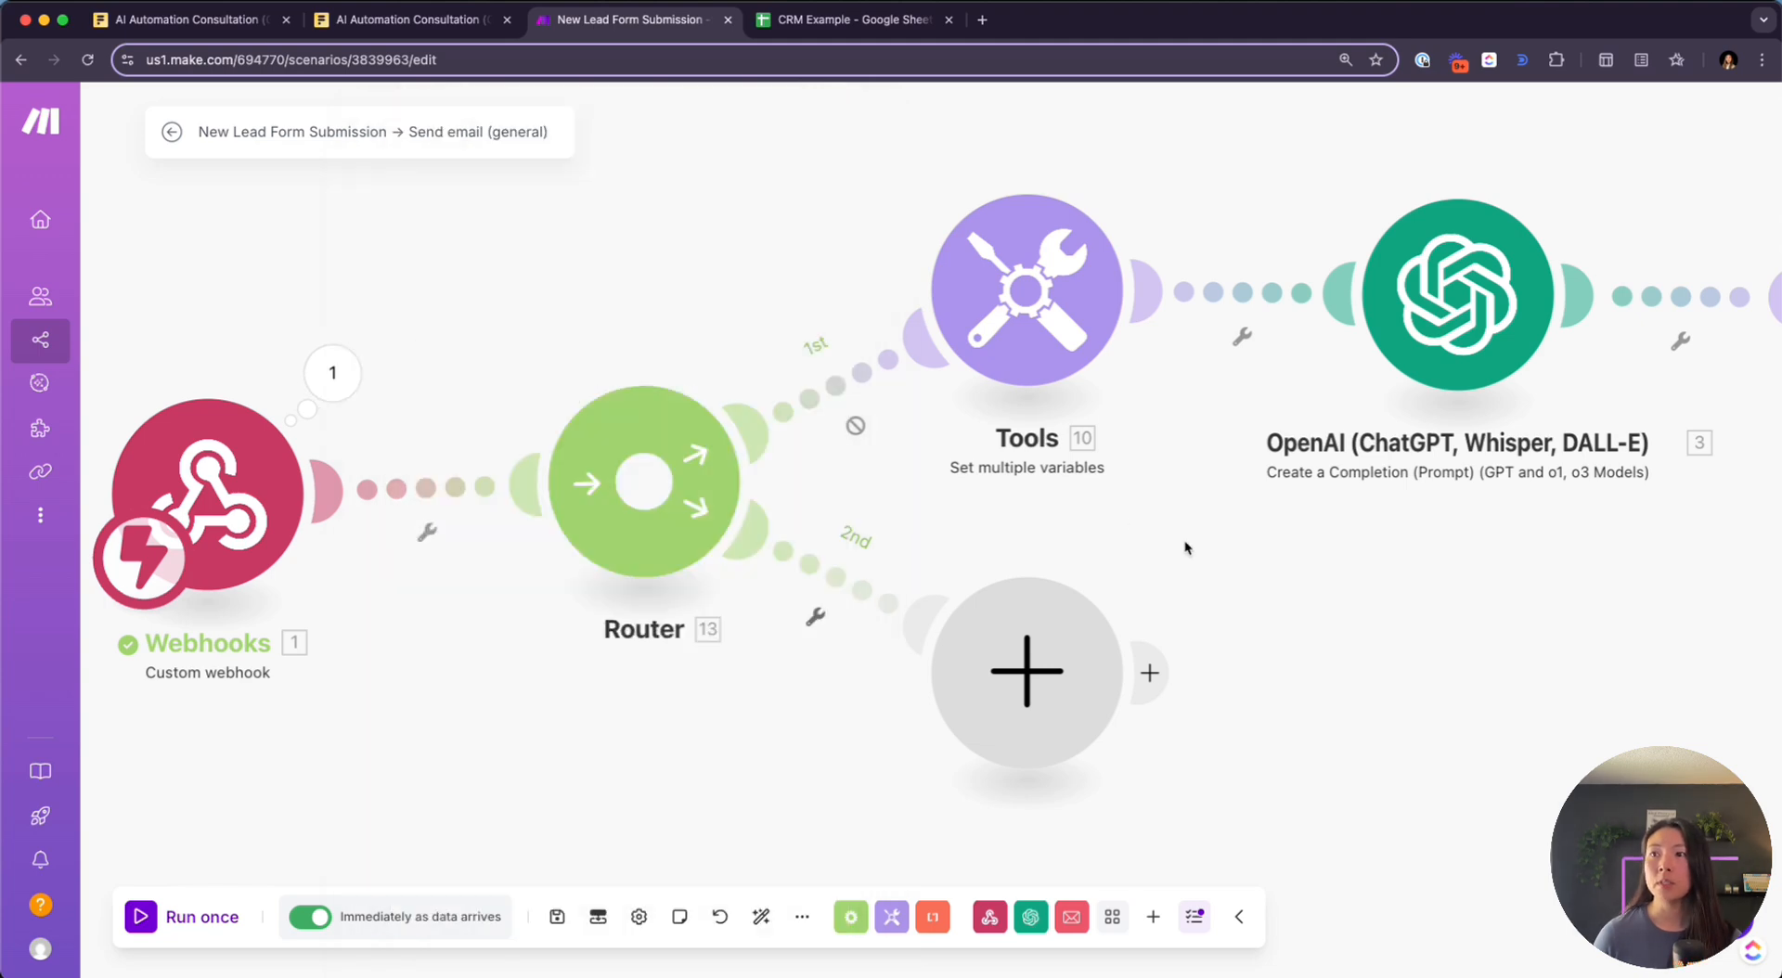
Zoom out, centre the scenario, and open the app picker on the Router's empty 2nd route
{"action": "scroll", "coordinate": [1184, 548], "scroll_direction": "down", "scroll_amount": 3}
{"action": "scroll", "coordinate": [1170, 601], "scroll_direction": "down", "scroll_amount": 2}
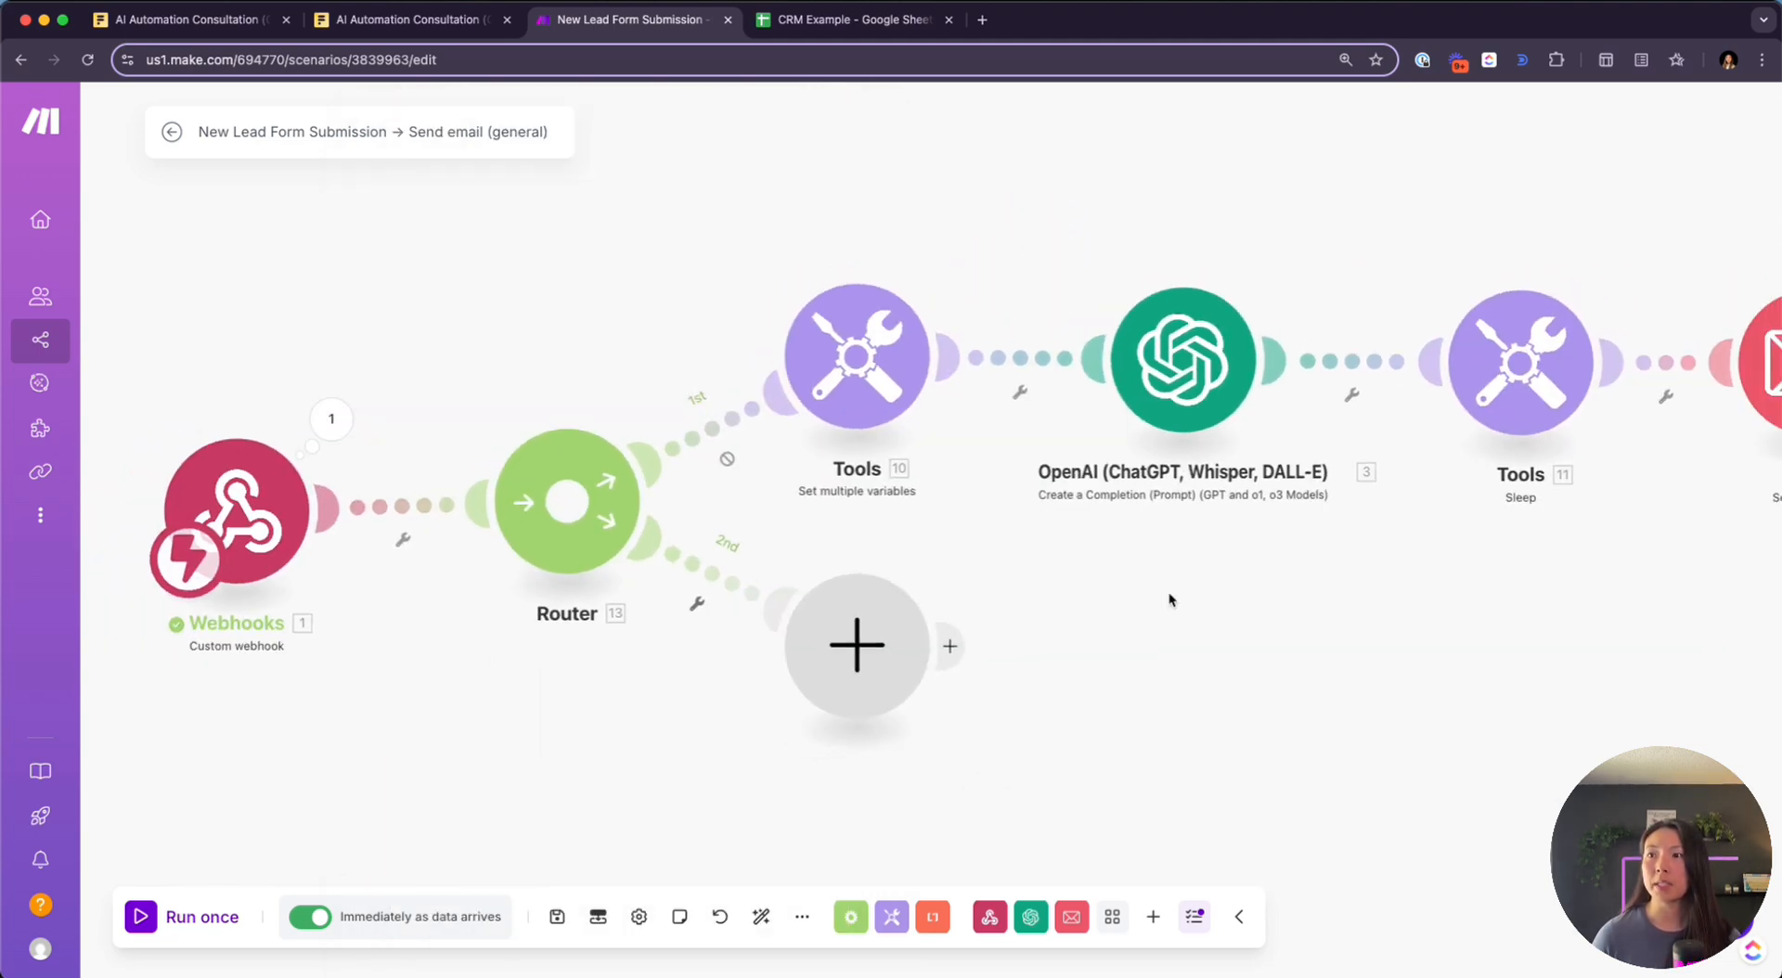
{"action": "scroll", "coordinate": [1082, 604], "scroll_direction": "down", "scroll_amount": 2}
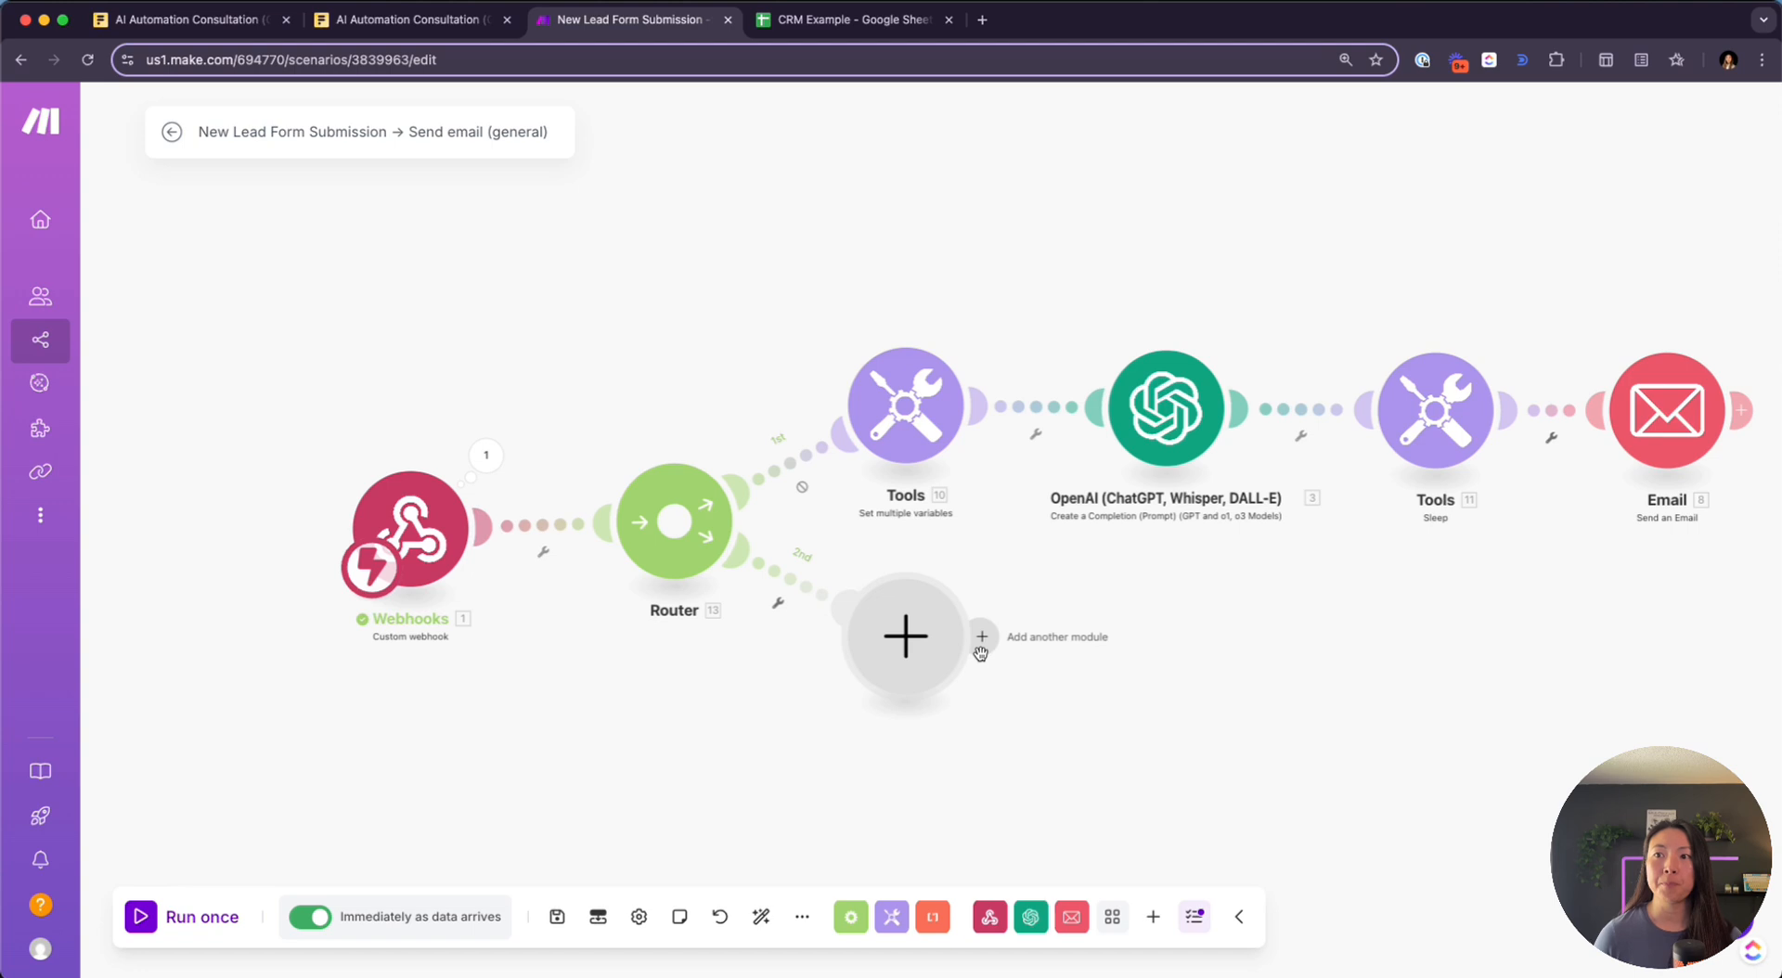
{"action": "left_click_drag", "start_coordinate": [1051, 724], "coordinate": [846, 628]}
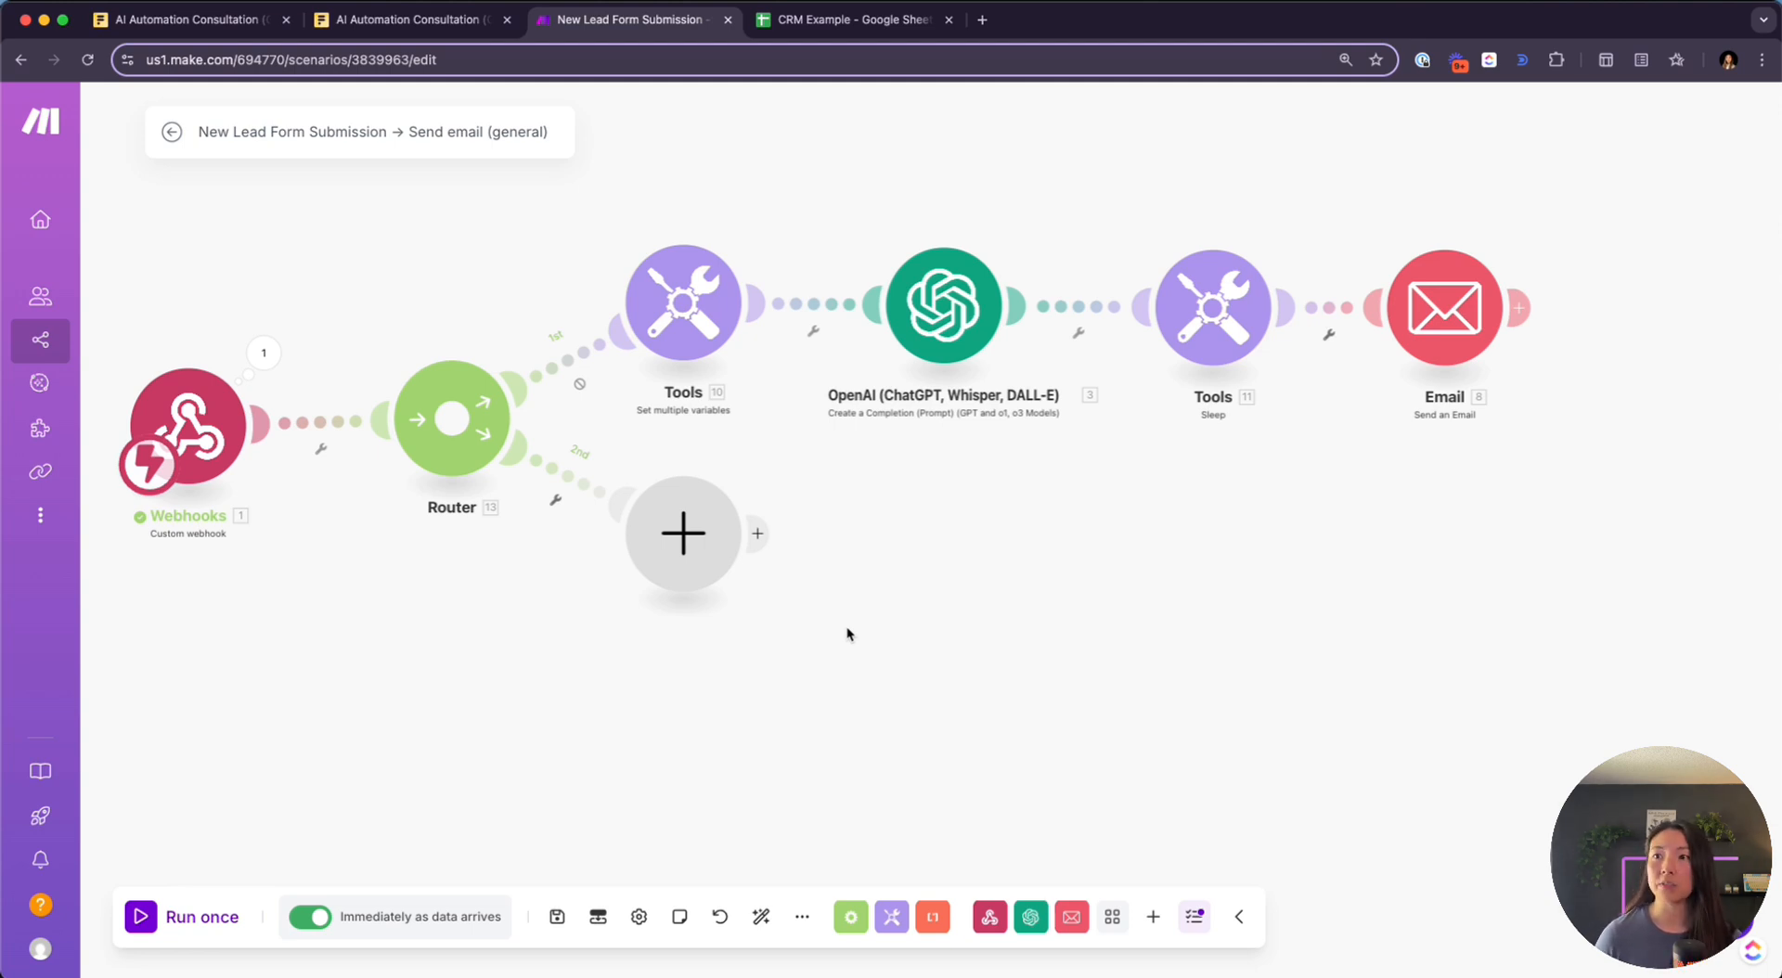
{"action": "left_click", "coordinate": [689, 521]}
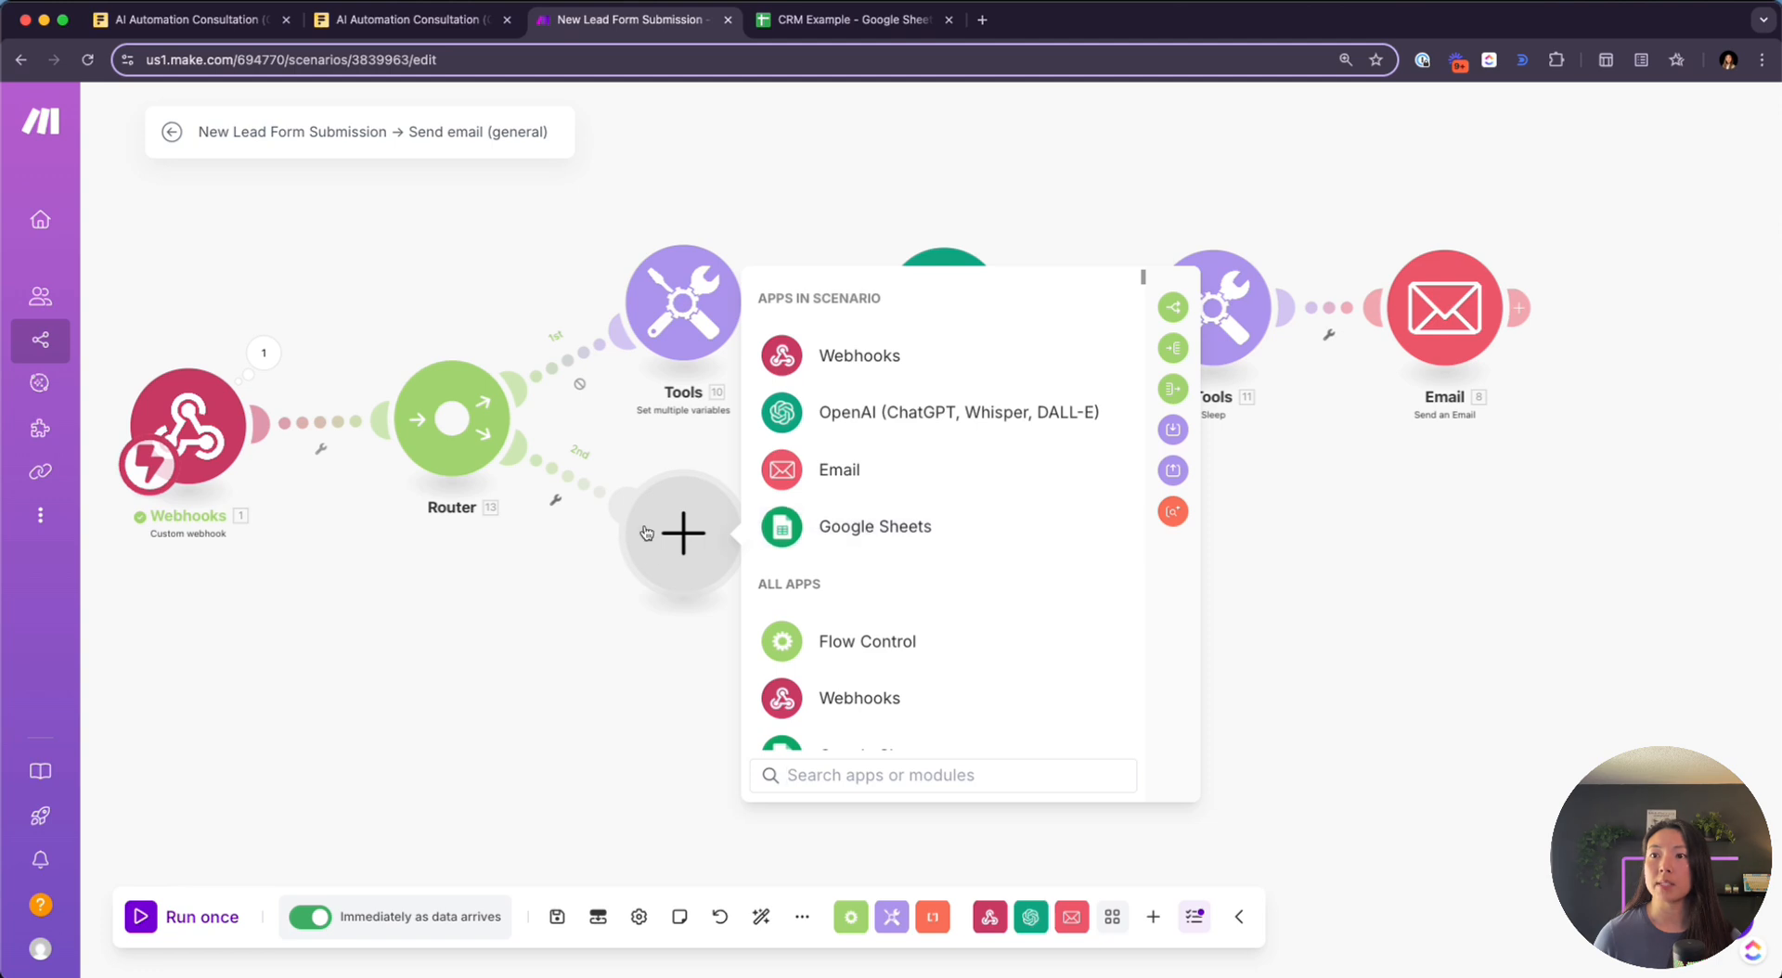
Add a Google Sheets Add a Row module on route 2, then select A1 in CRM Example
{"action": "left_click", "coordinate": [824, 536]}
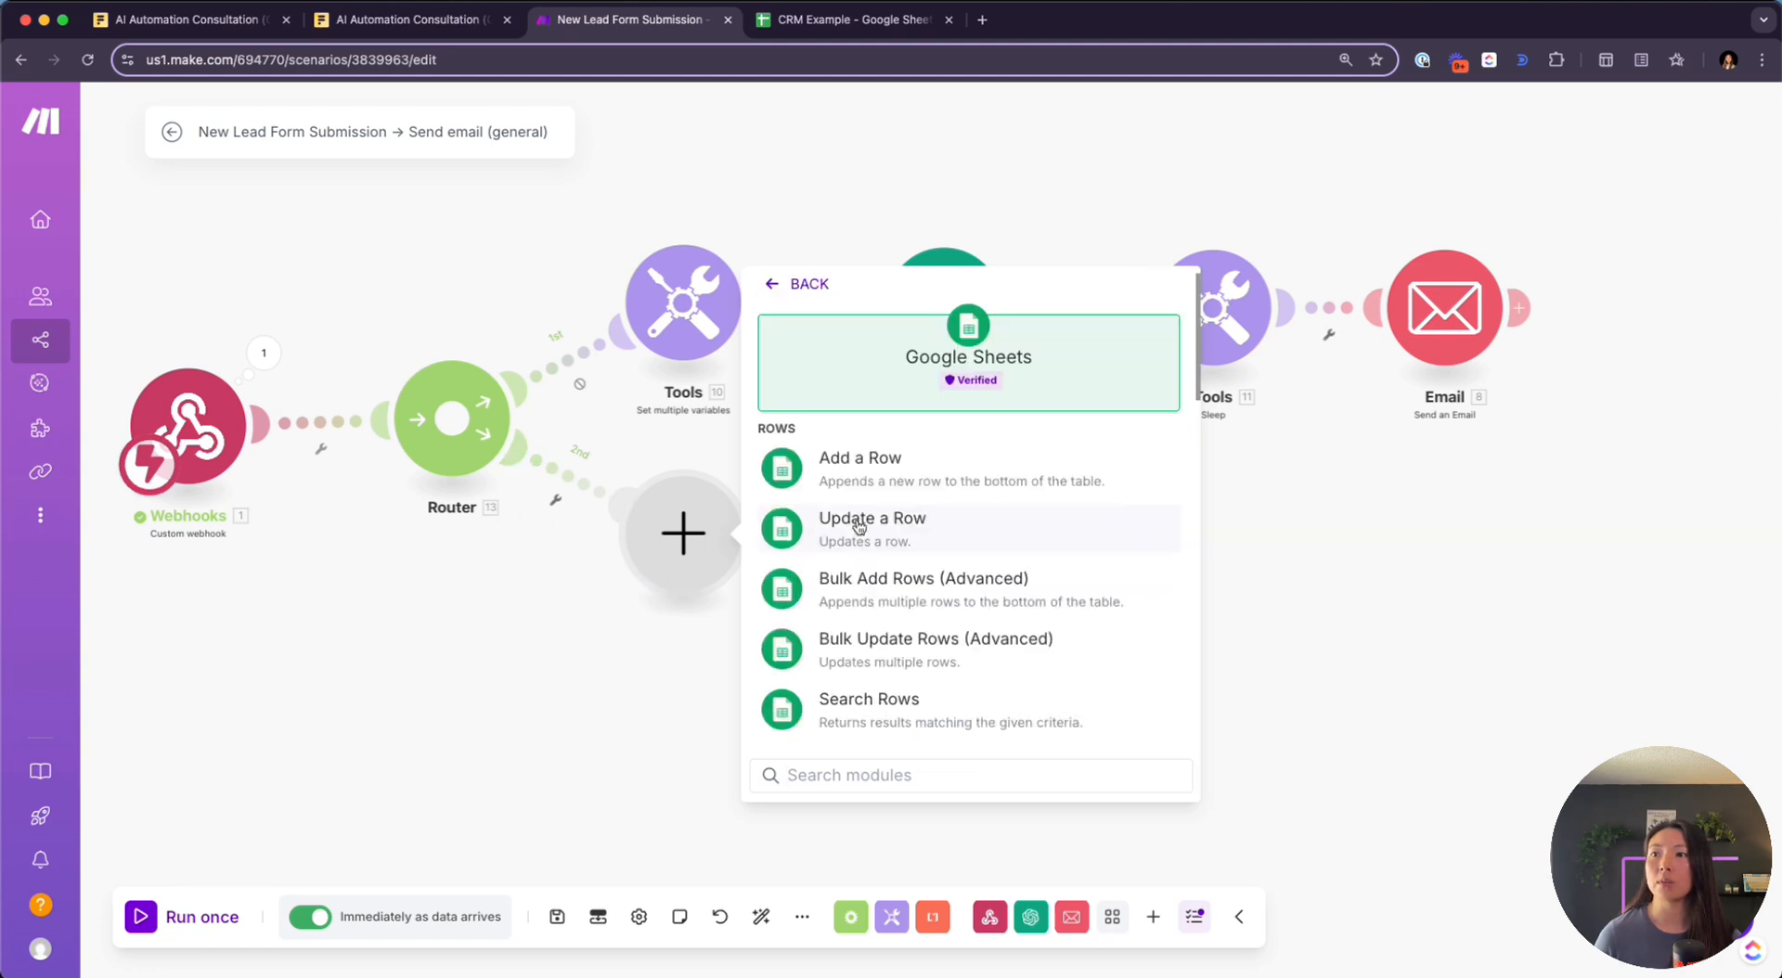
{"action": "left_click", "coordinate": [943, 466]}
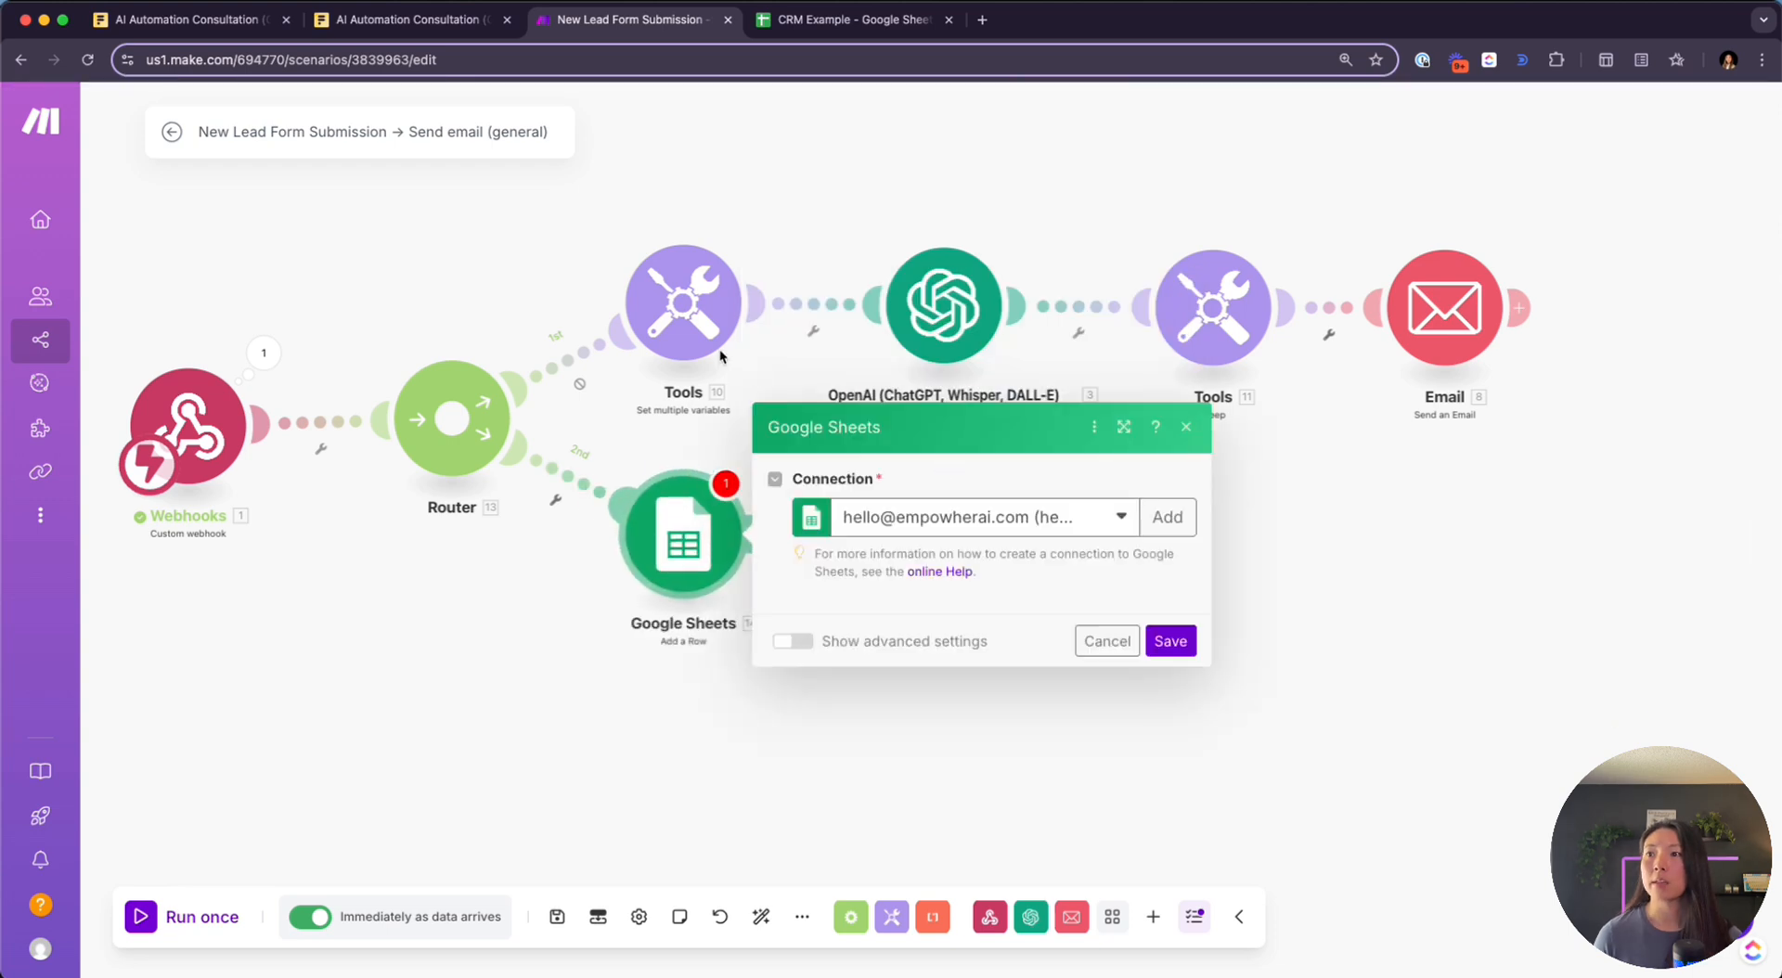
{"action": "left_click", "coordinate": [754, 22]}
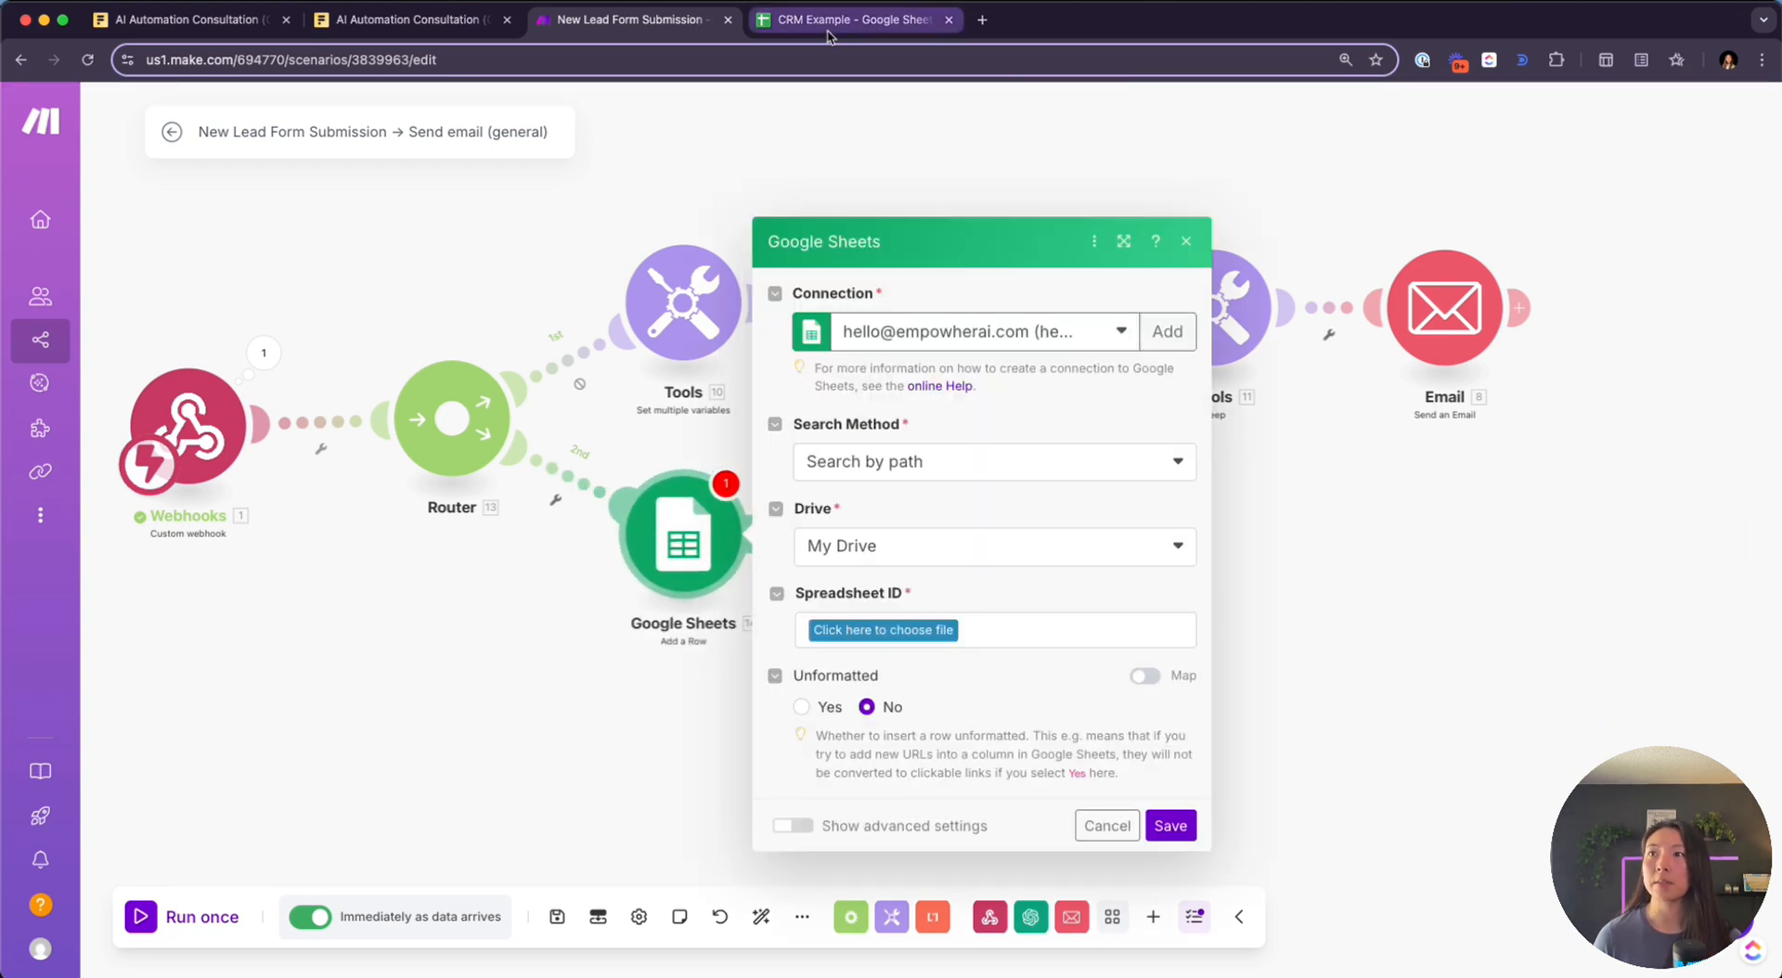
{"action": "left_click", "coordinate": [104, 252]}
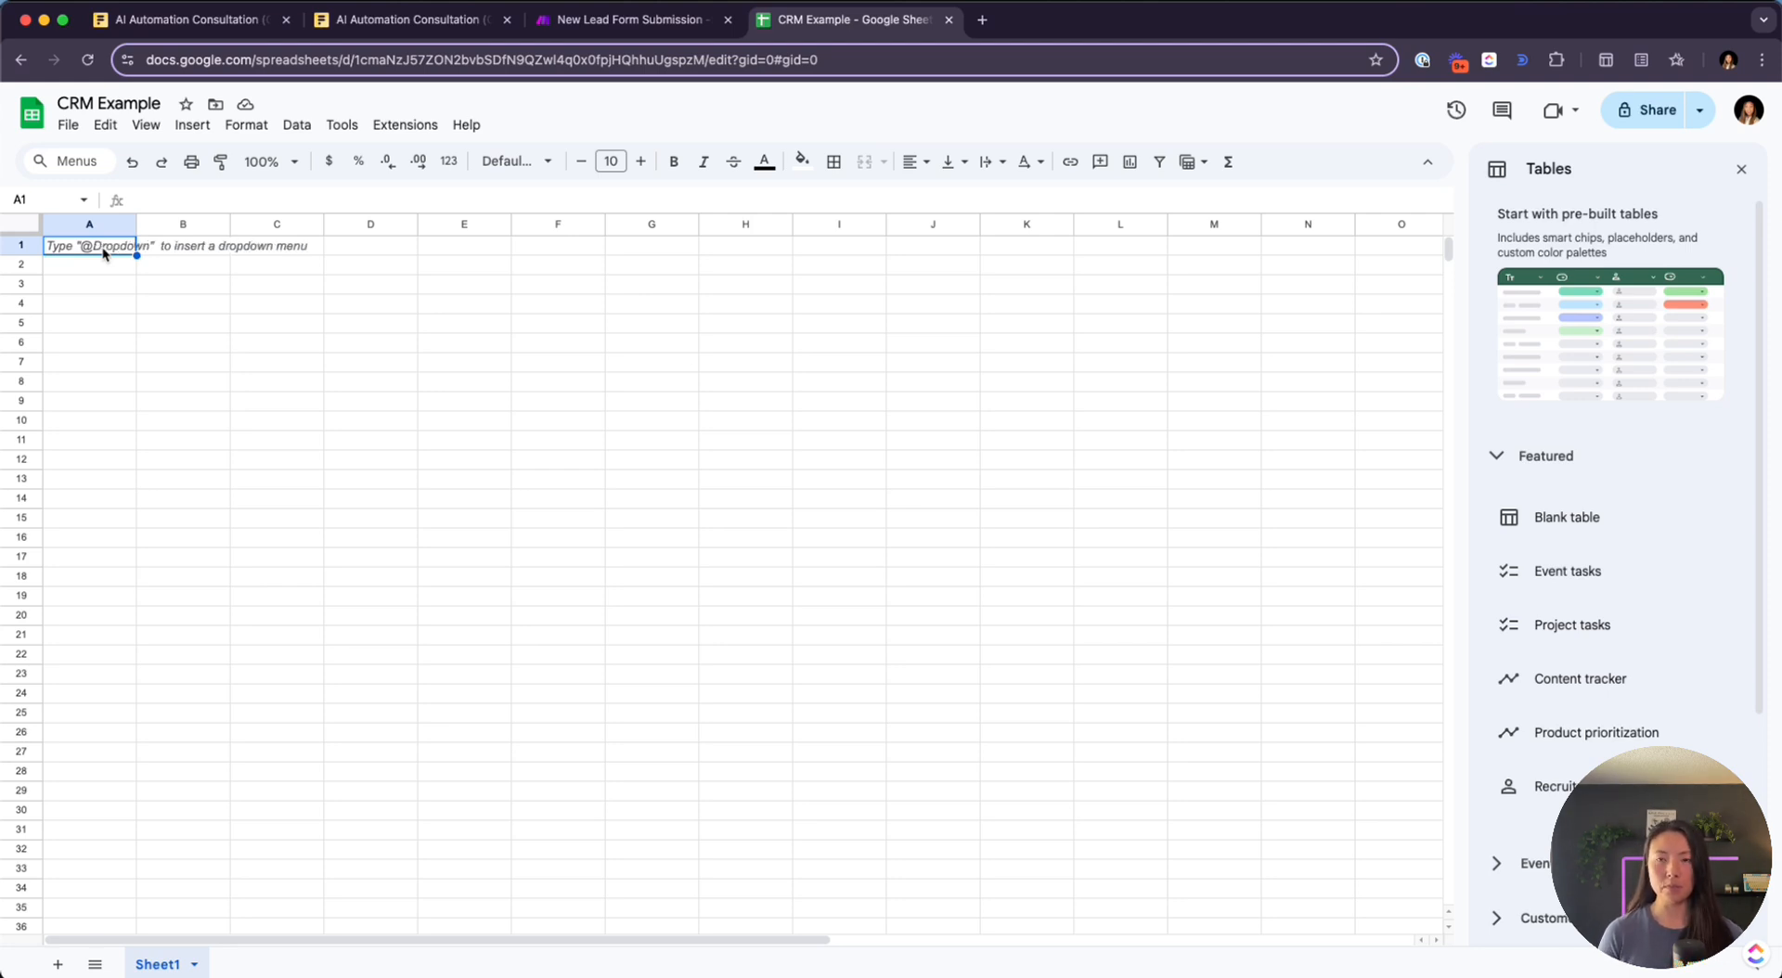
Type headers Name, Company, Website and Areas to automate across row 1
{"action": "type", "text": "Name"}
{"action": "key", "text": "Tab"}
{"action": "key", "text": "Tab"}
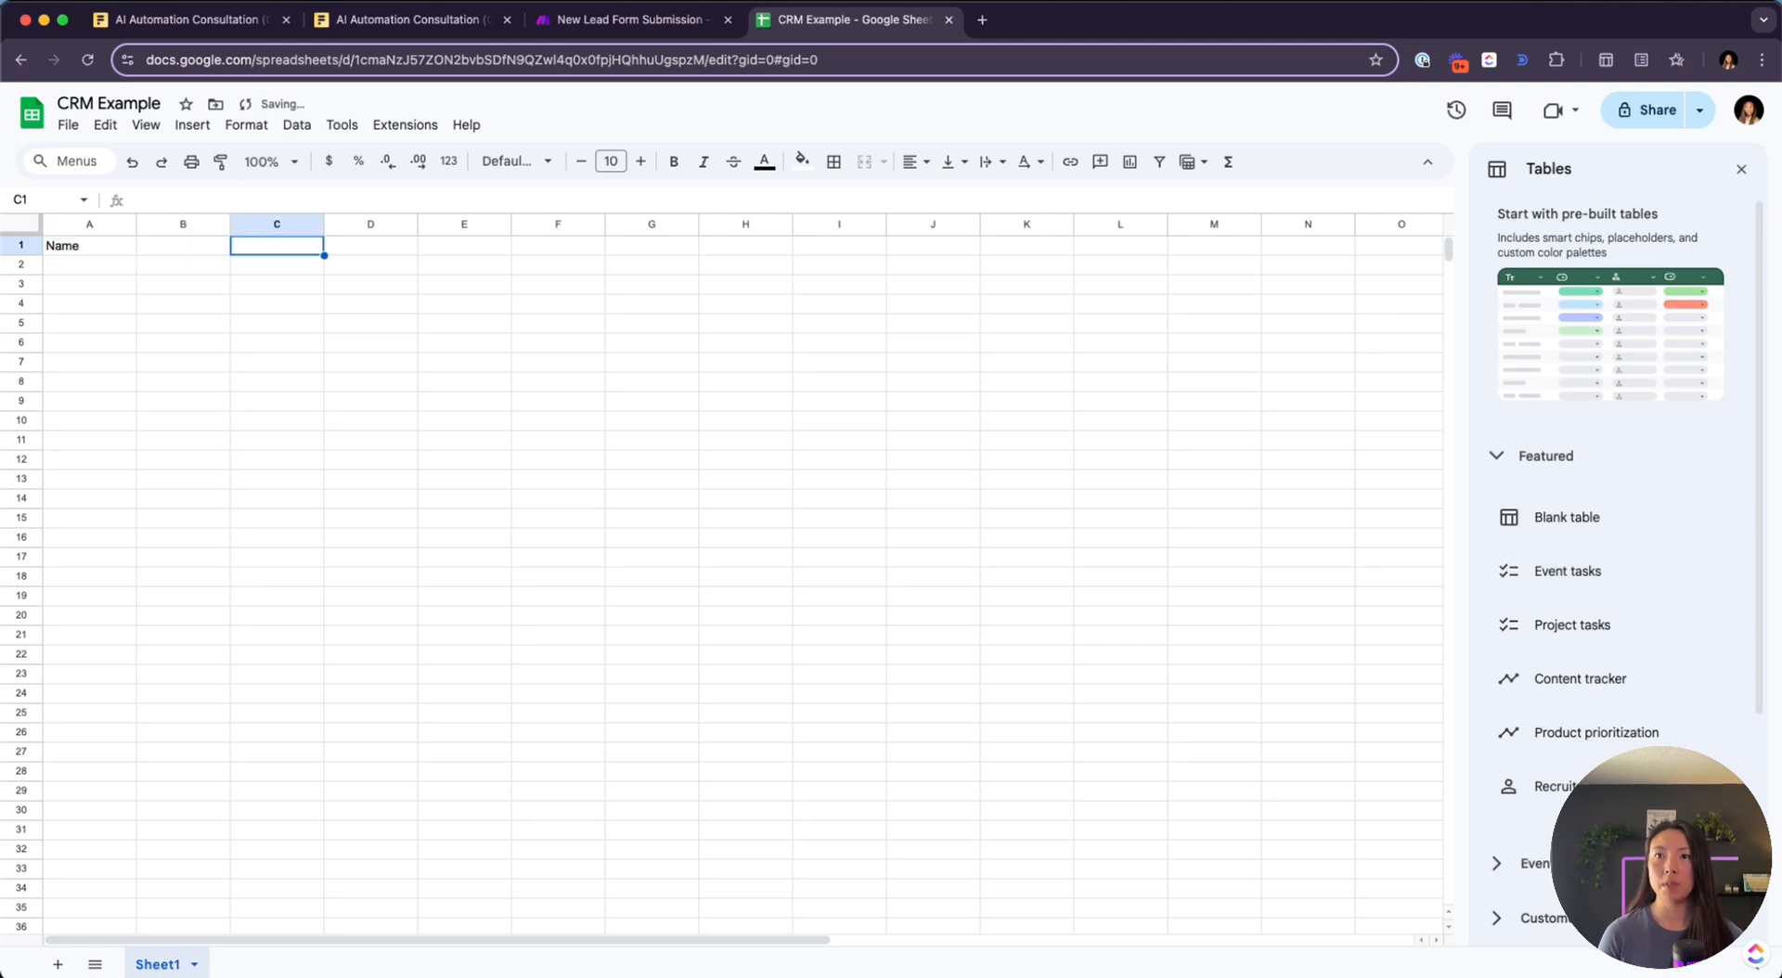
{"action": "key", "text": "Left"}
{"action": "type", "text": "Company"}
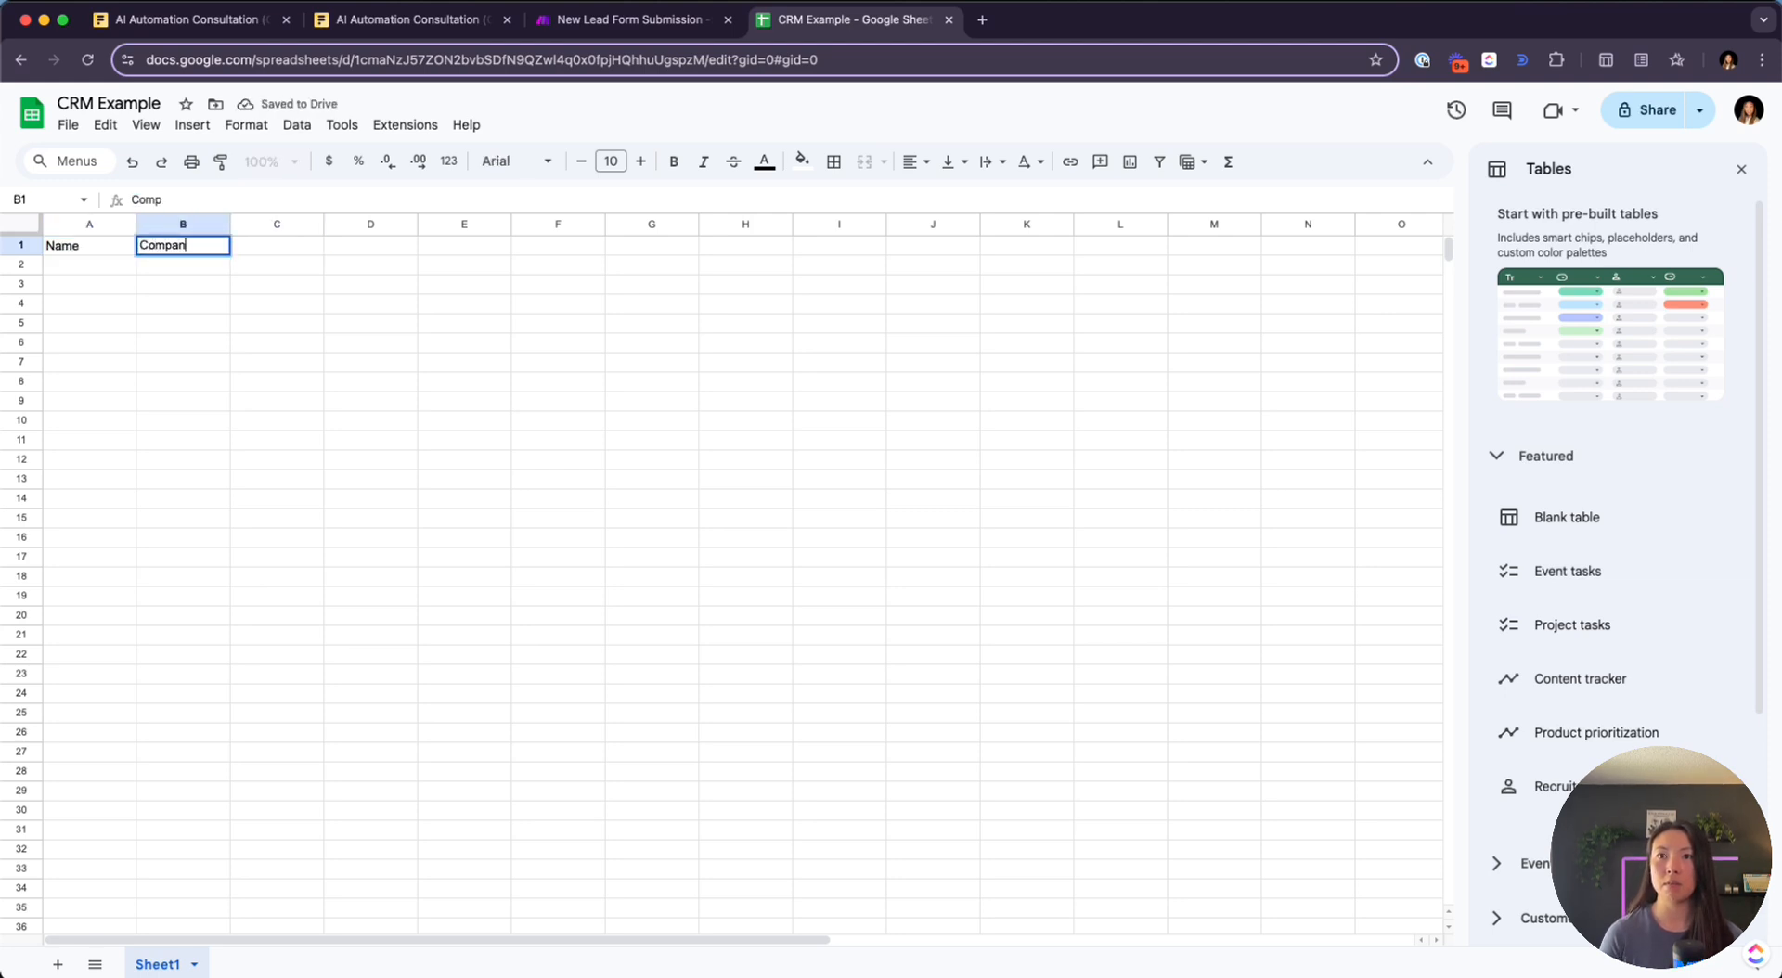
{"action": "key", "text": "Tab"}
{"action": "type", "text": "Website"}
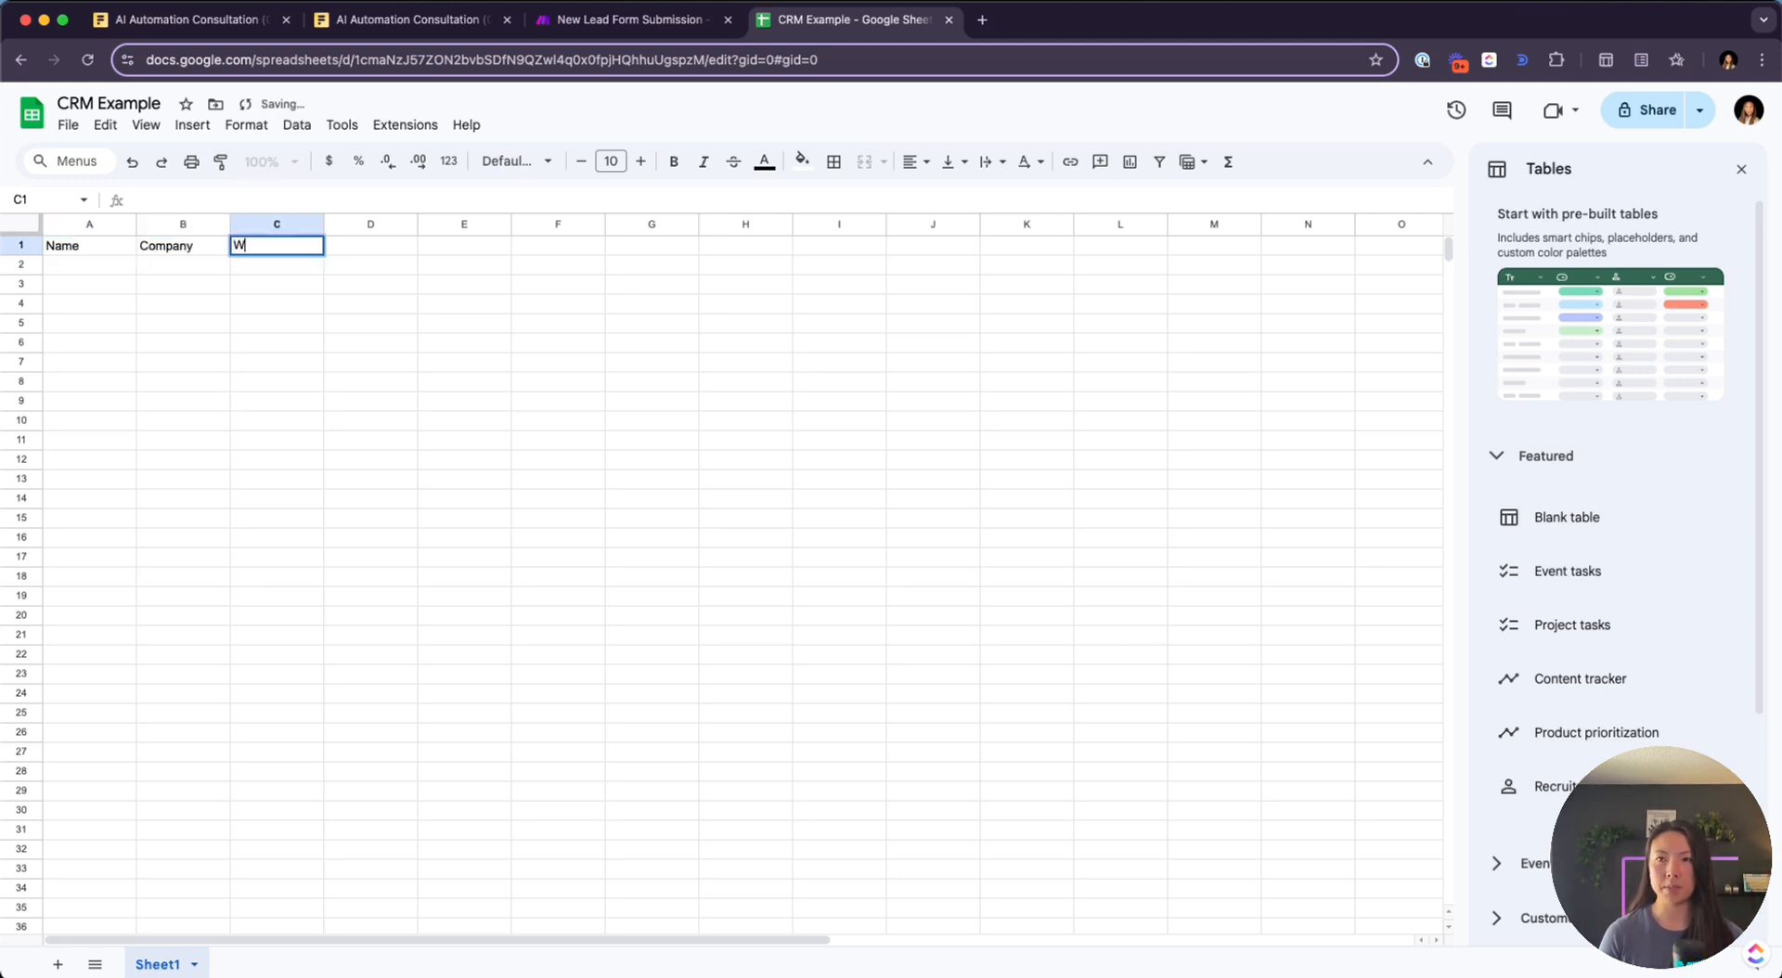
{"action": "key", "text": "Tab"}
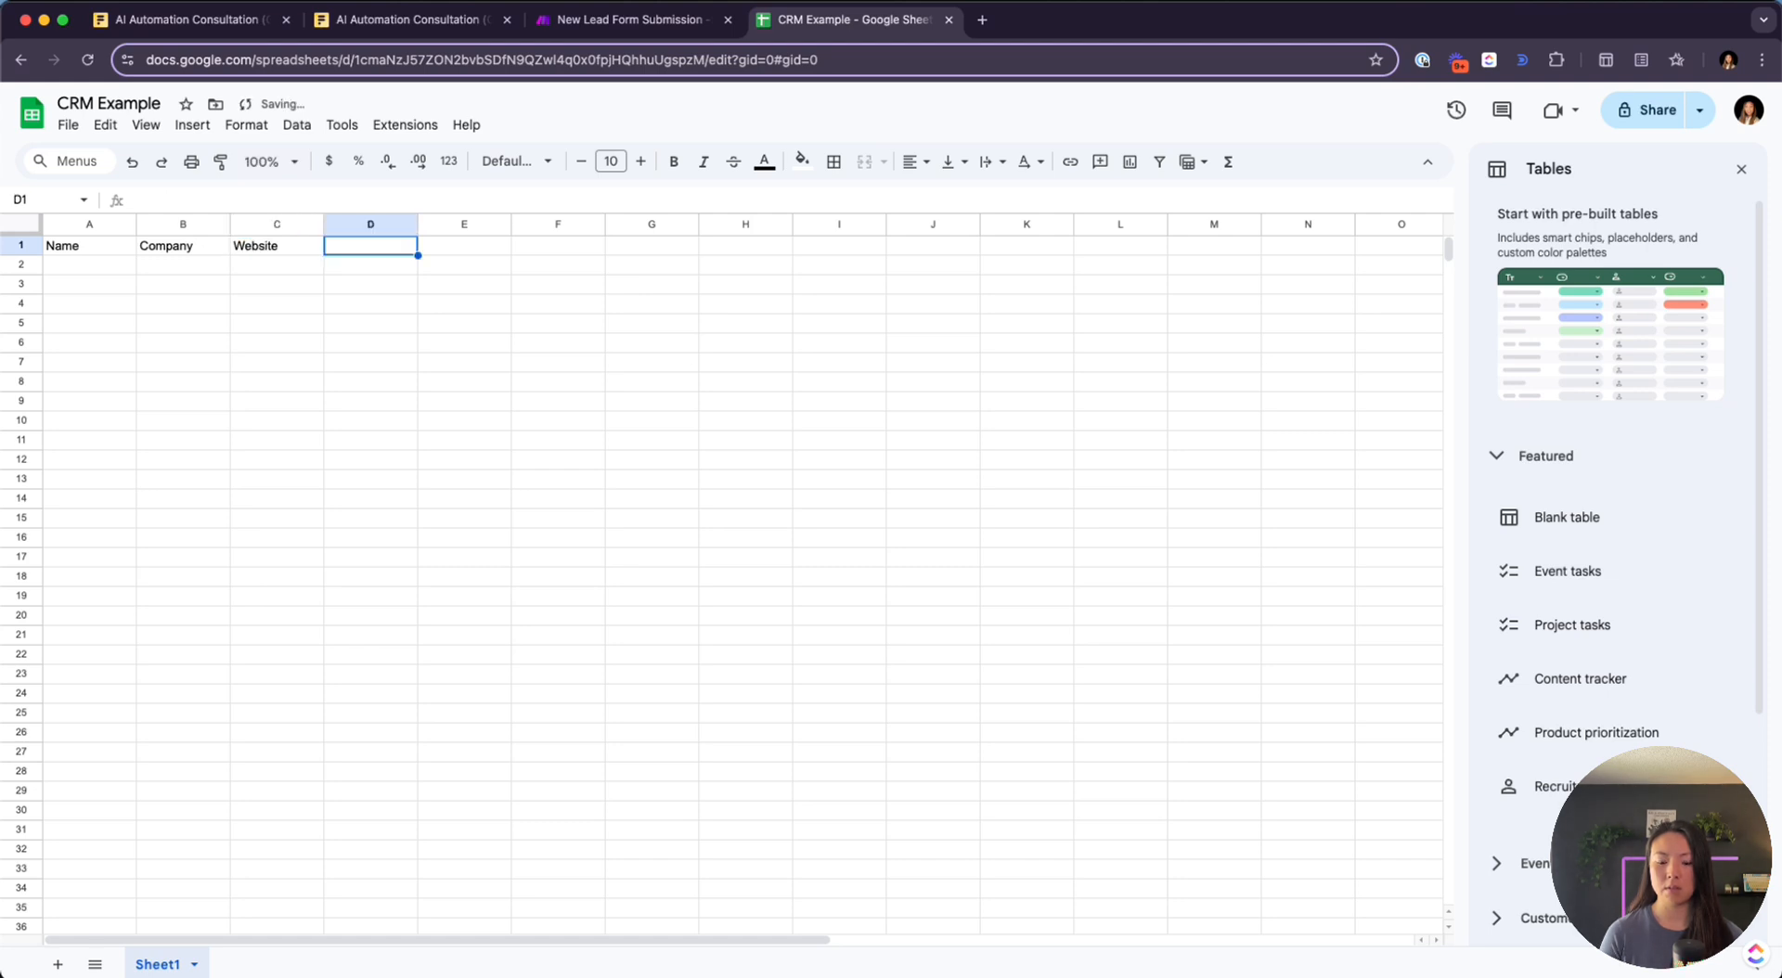
{"action": "type", "text": "Area"}
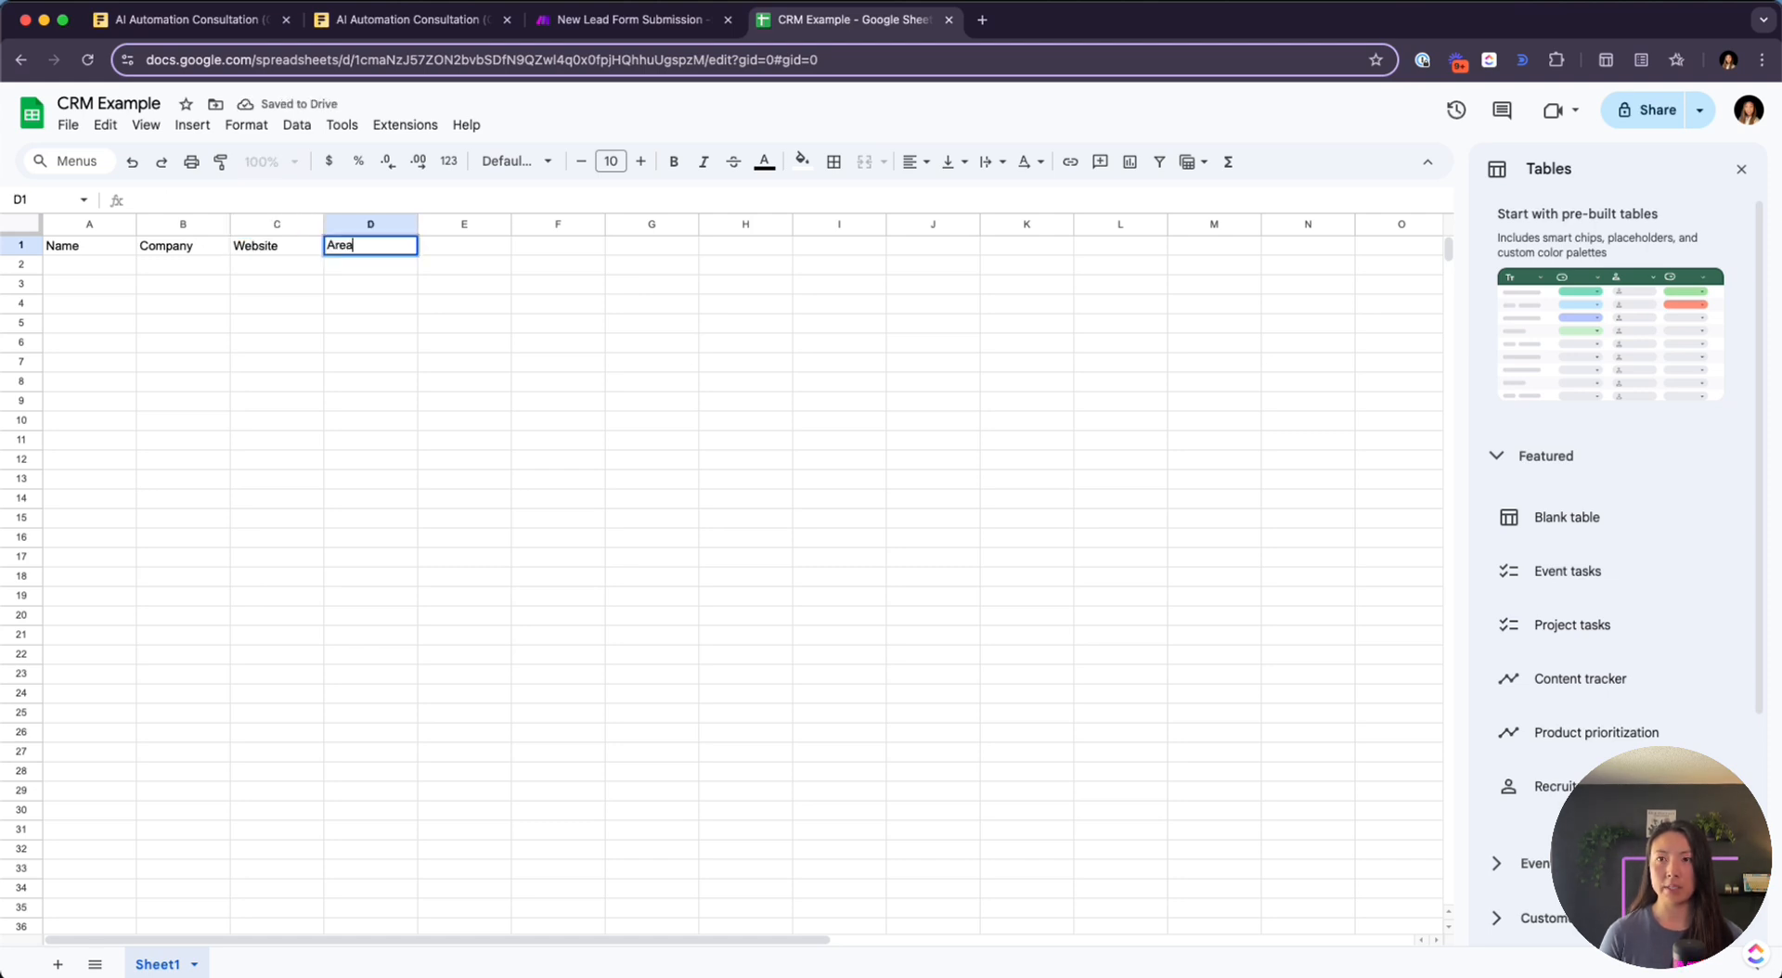
{"action": "type", "text": "s to automate"}
{"action": "key", "text": "Tab"}
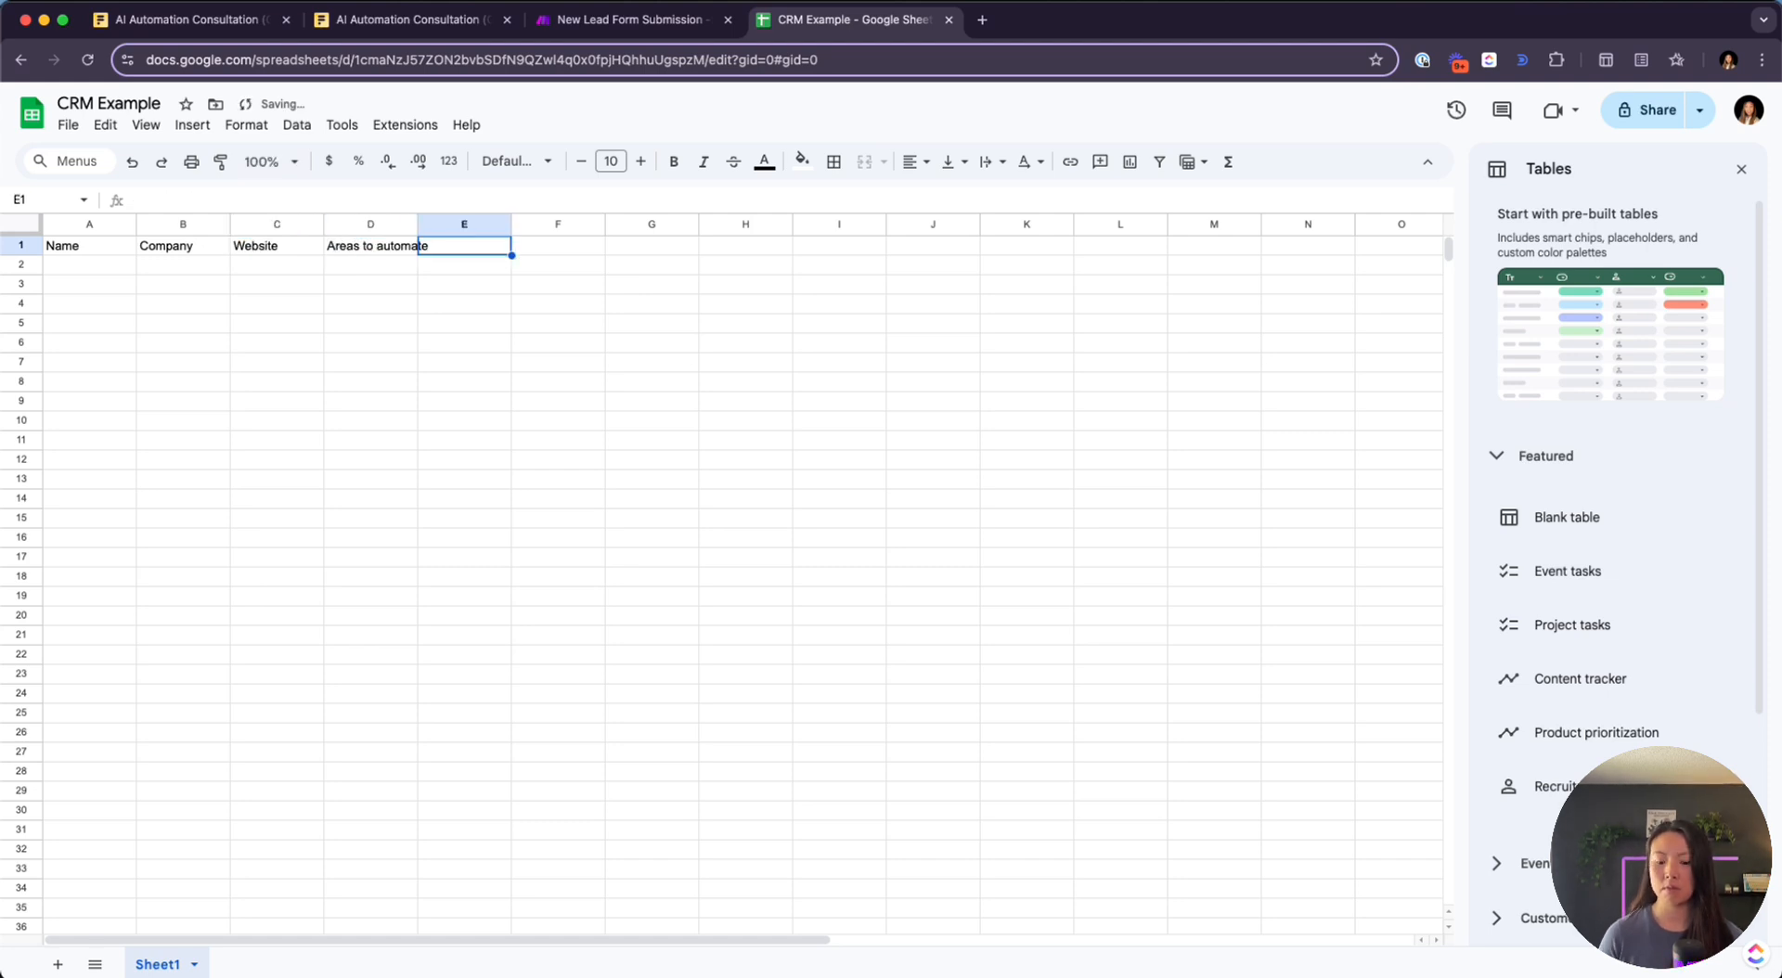
Add the remaining headers Notes, Budget and Phone to row 1
{"action": "type", "text": "Notes"}
{"action": "key", "text": "Tab"}
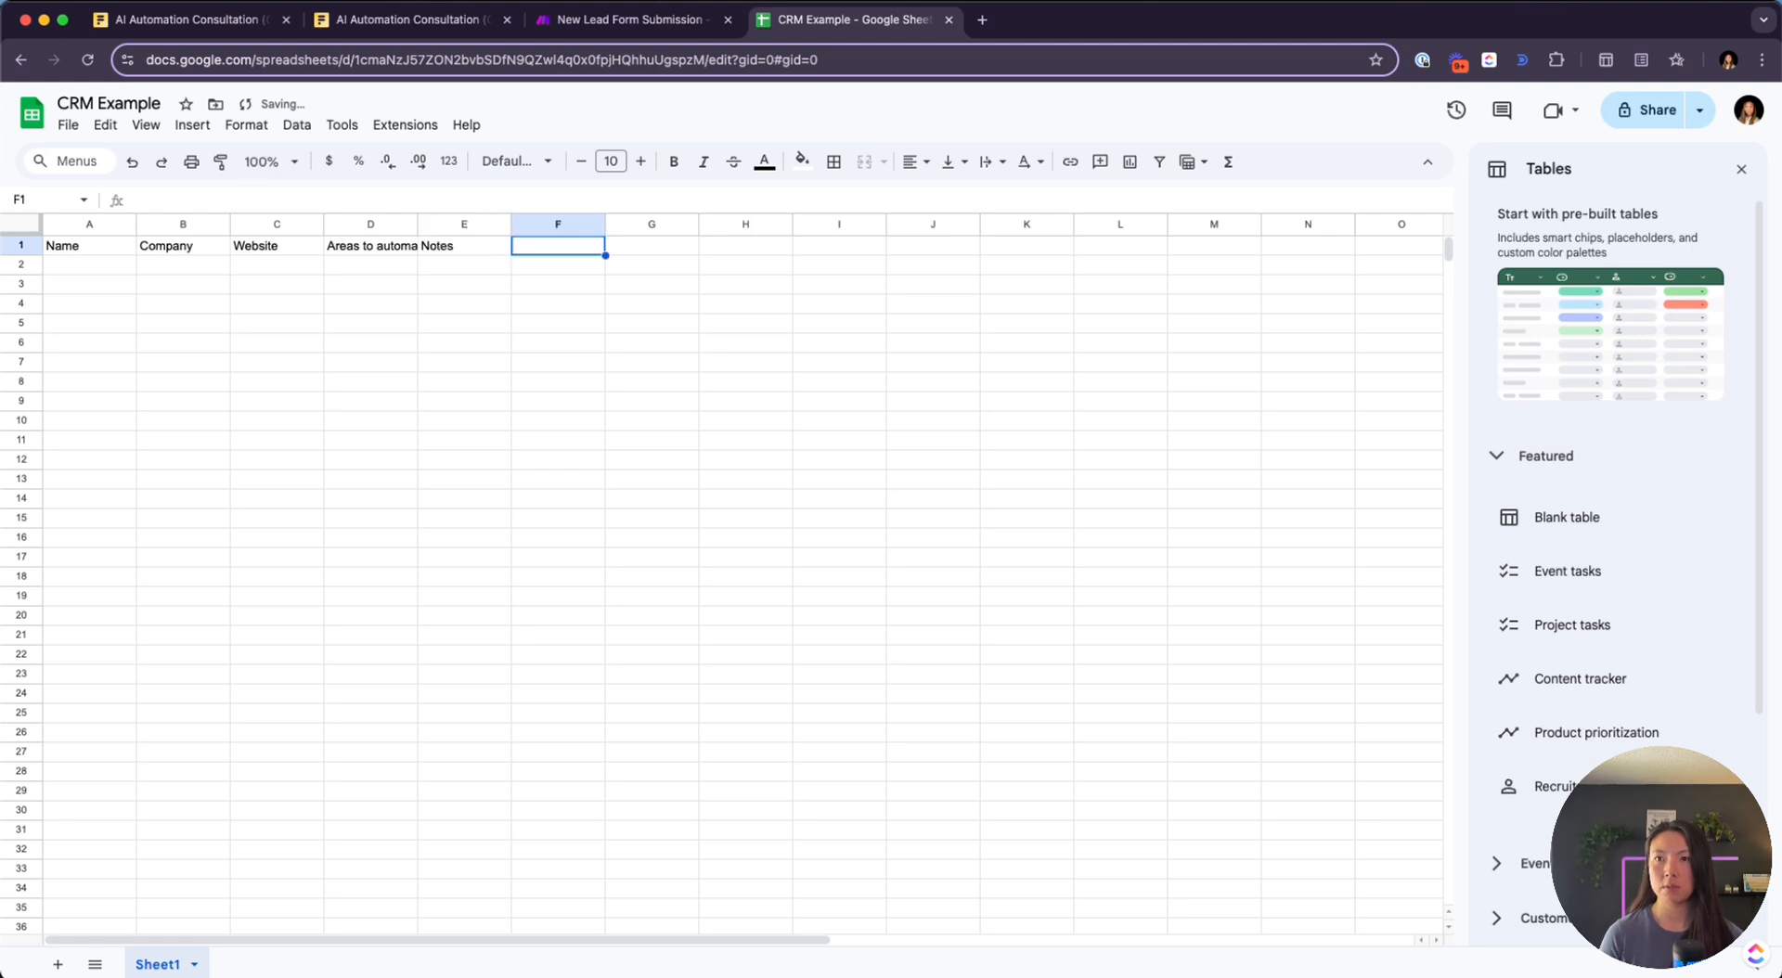
{"action": "type", "text": "Budget"}
{"action": "key", "text": "Tab"}
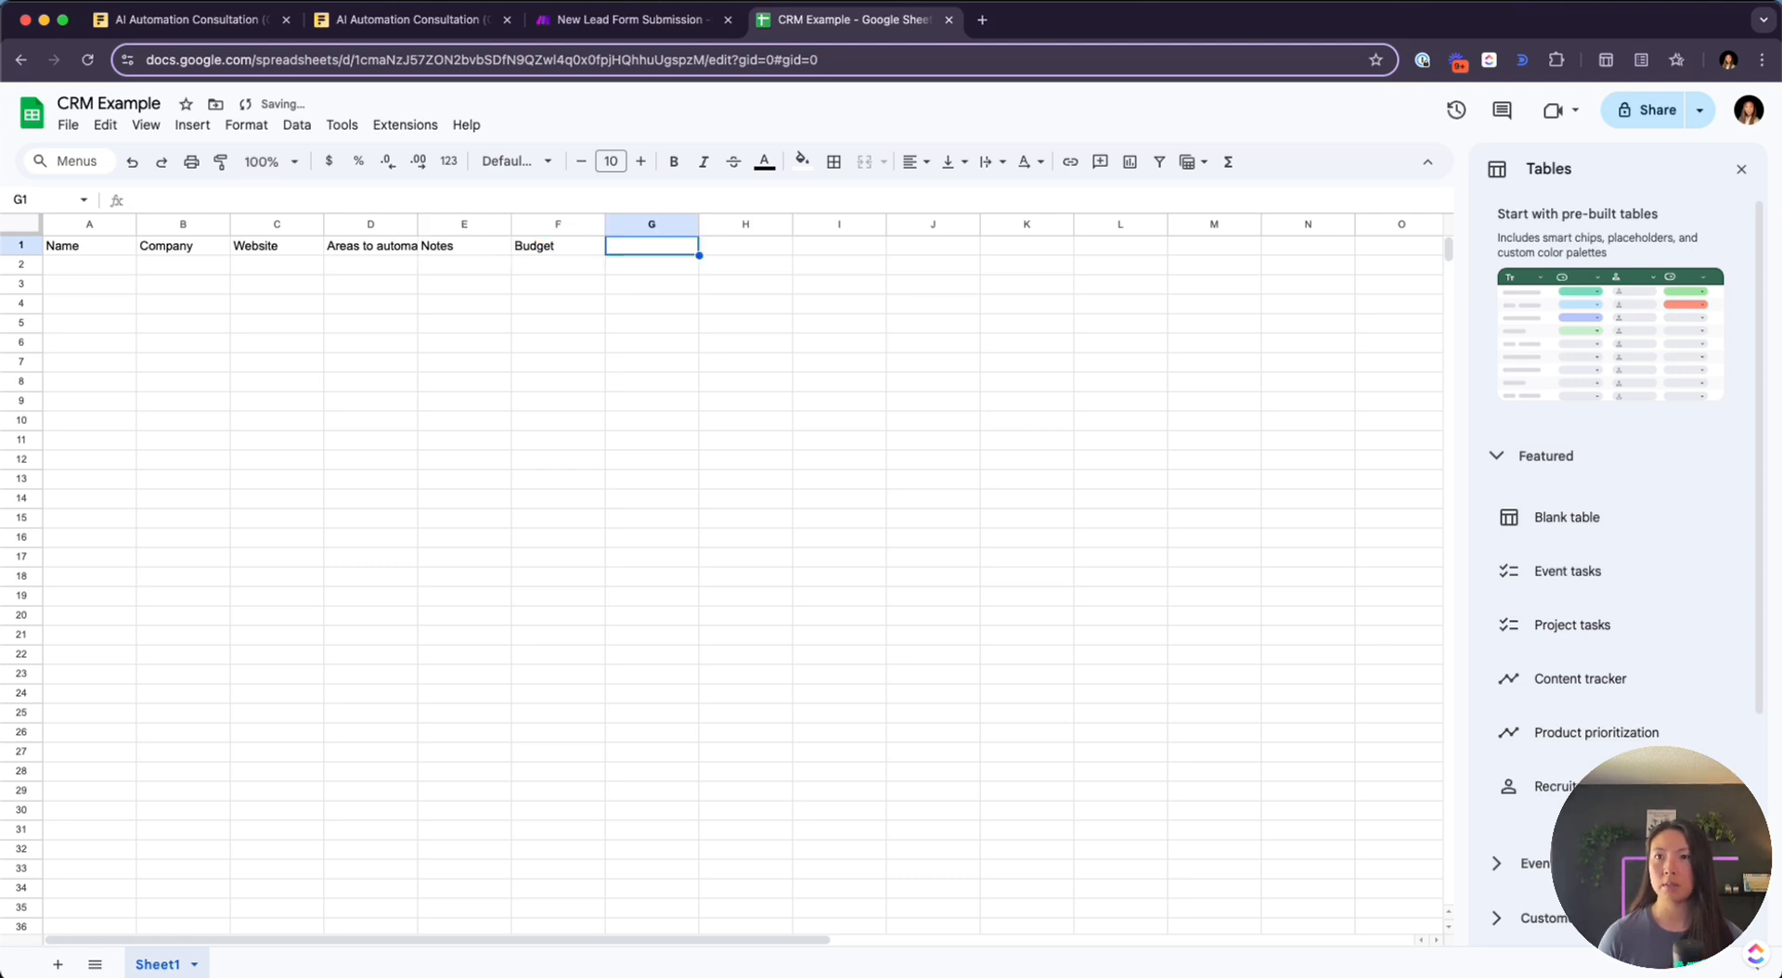
{"action": "left_click", "coordinate": [272, 258]}
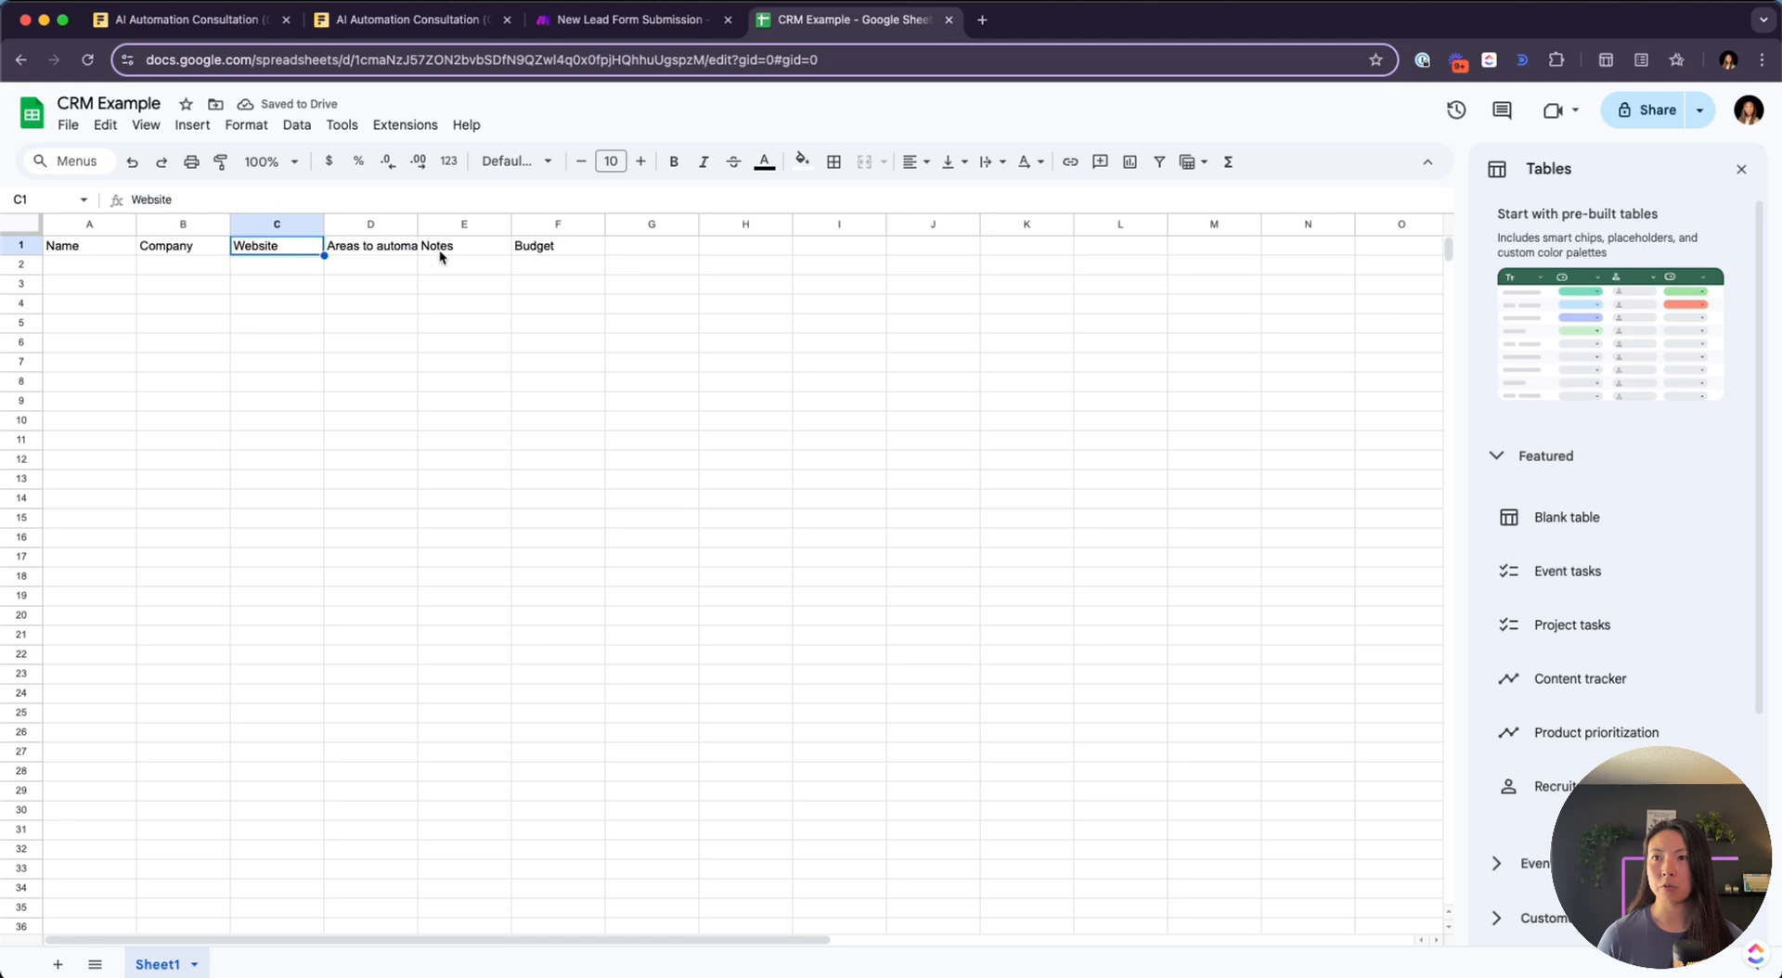
{"action": "left_click", "coordinate": [670, 249]}
{"action": "type", "text": "Phone"}
{"action": "key", "text": "Tab"}
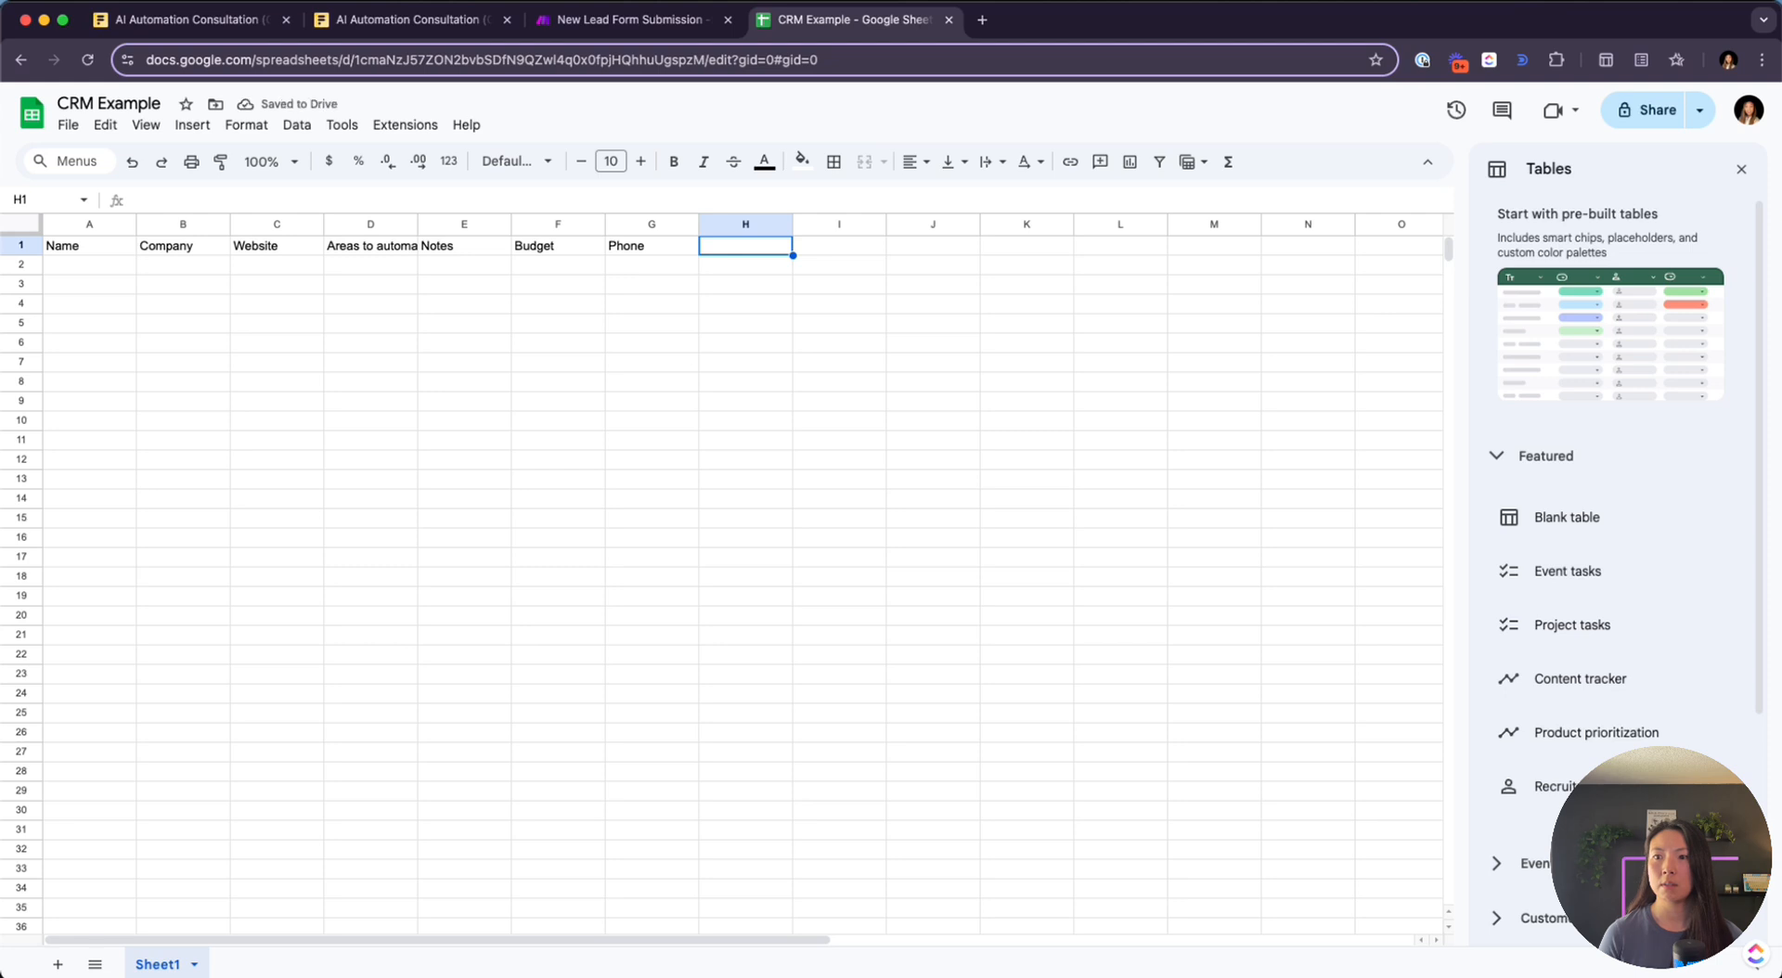
{"action": "left_click", "coordinate": [630, 20]}
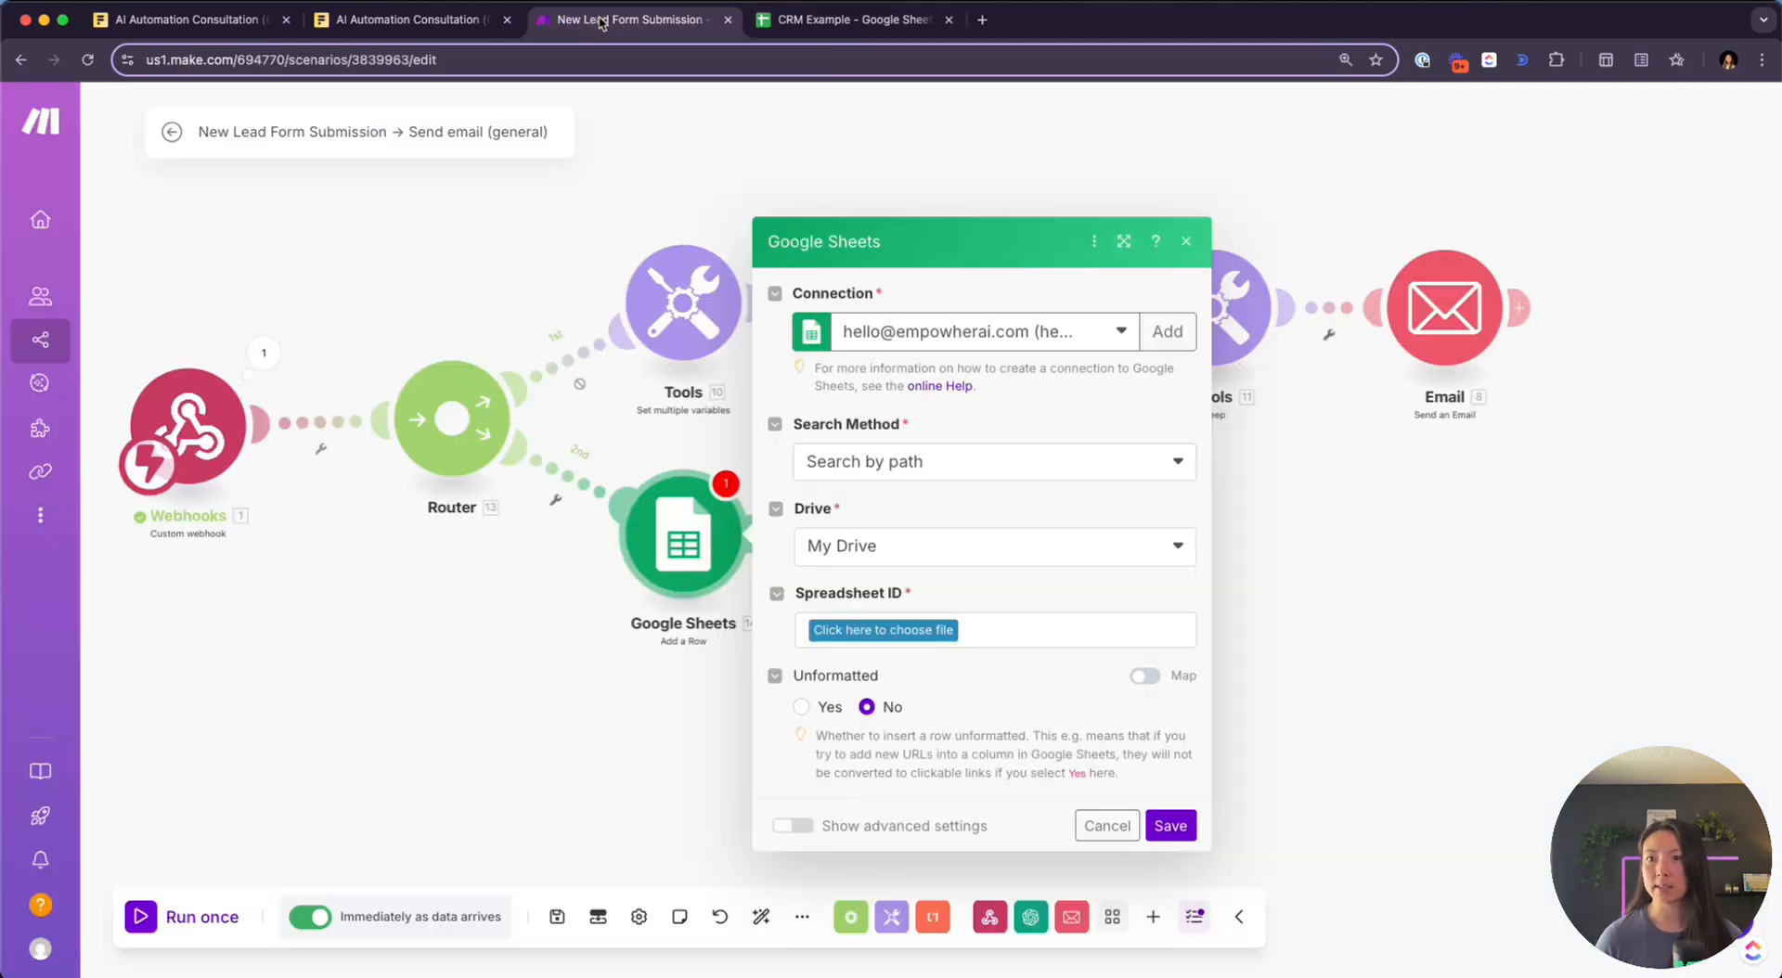
Expand the webhook's sample submission to show questions 4–8, then return to the CRM Example sheet
{"action": "left_click", "coordinate": [263, 350]}
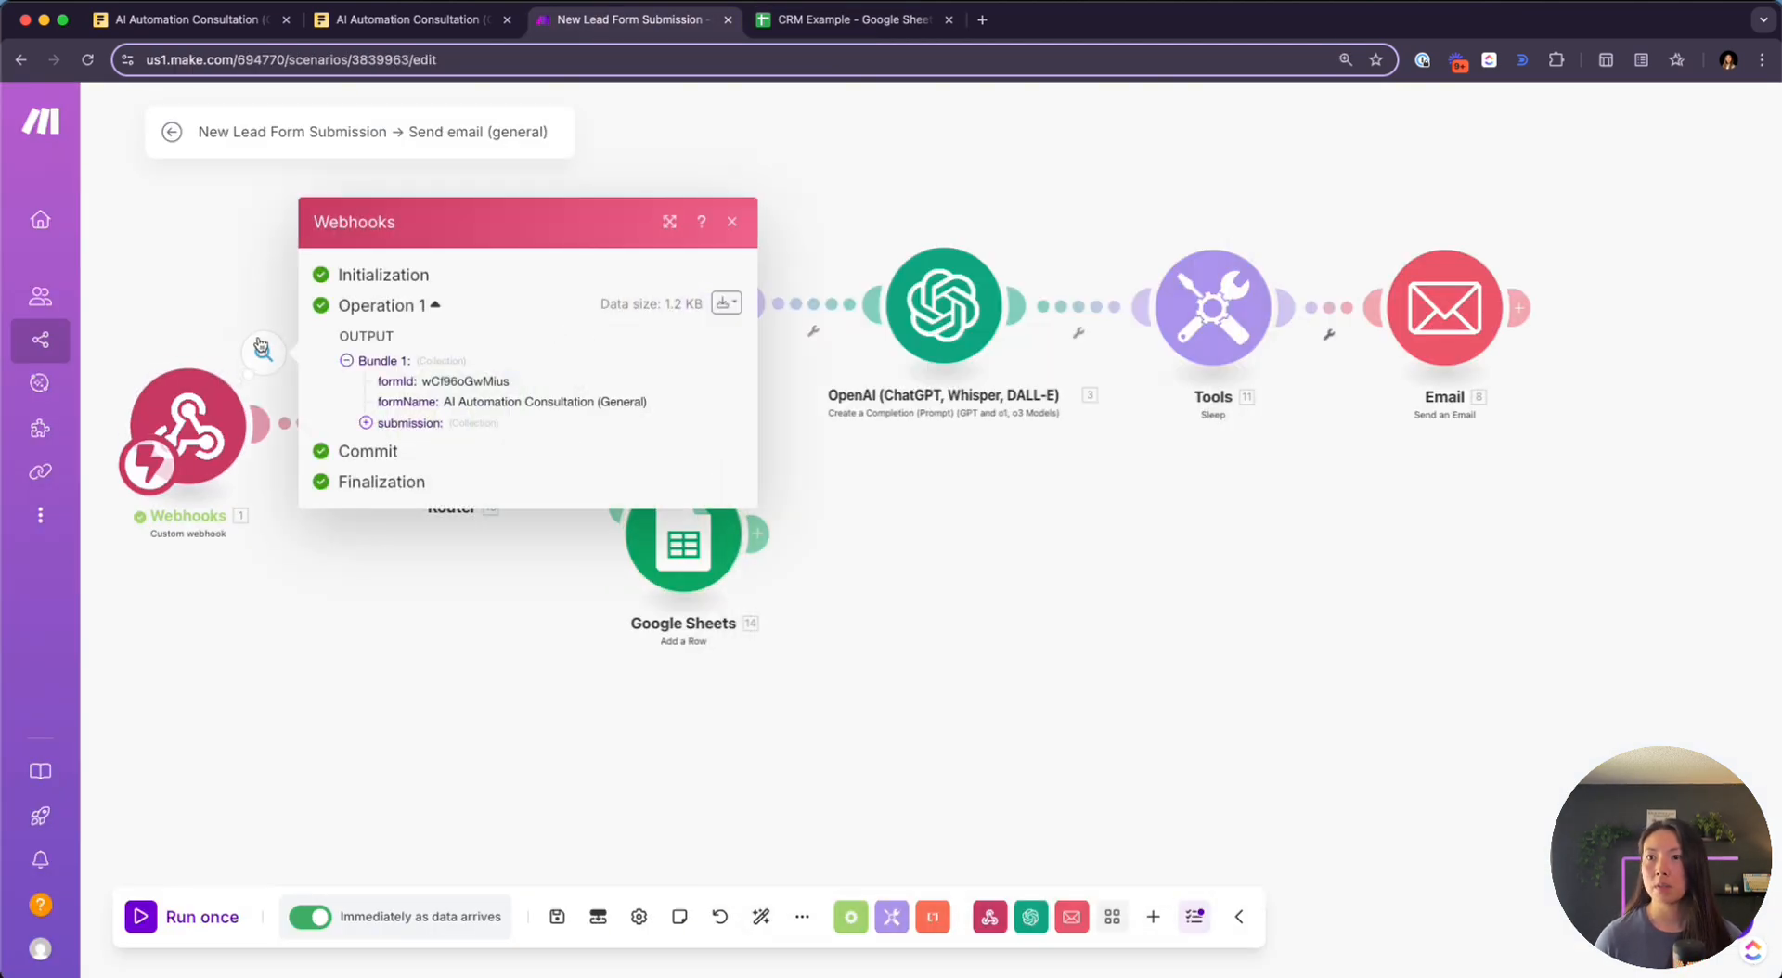
{"action": "left_click", "coordinate": [366, 422]}
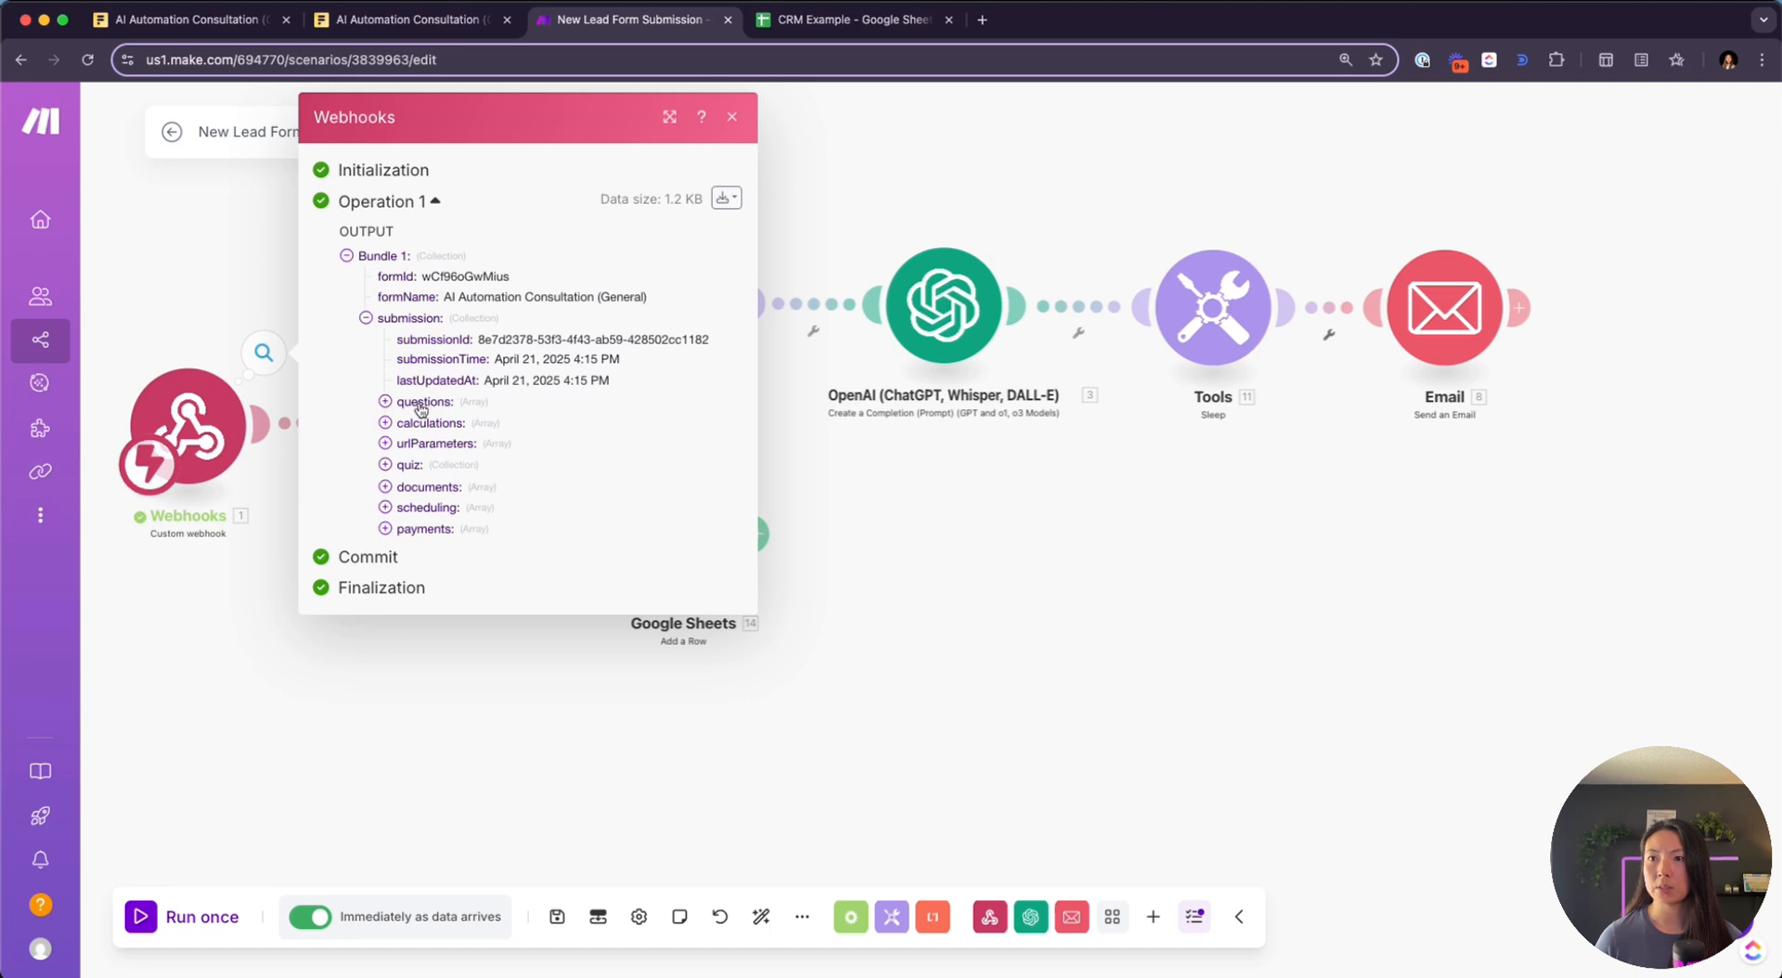
{"action": "left_click", "coordinate": [422, 401]}
{"action": "left_click", "coordinate": [433, 568]}
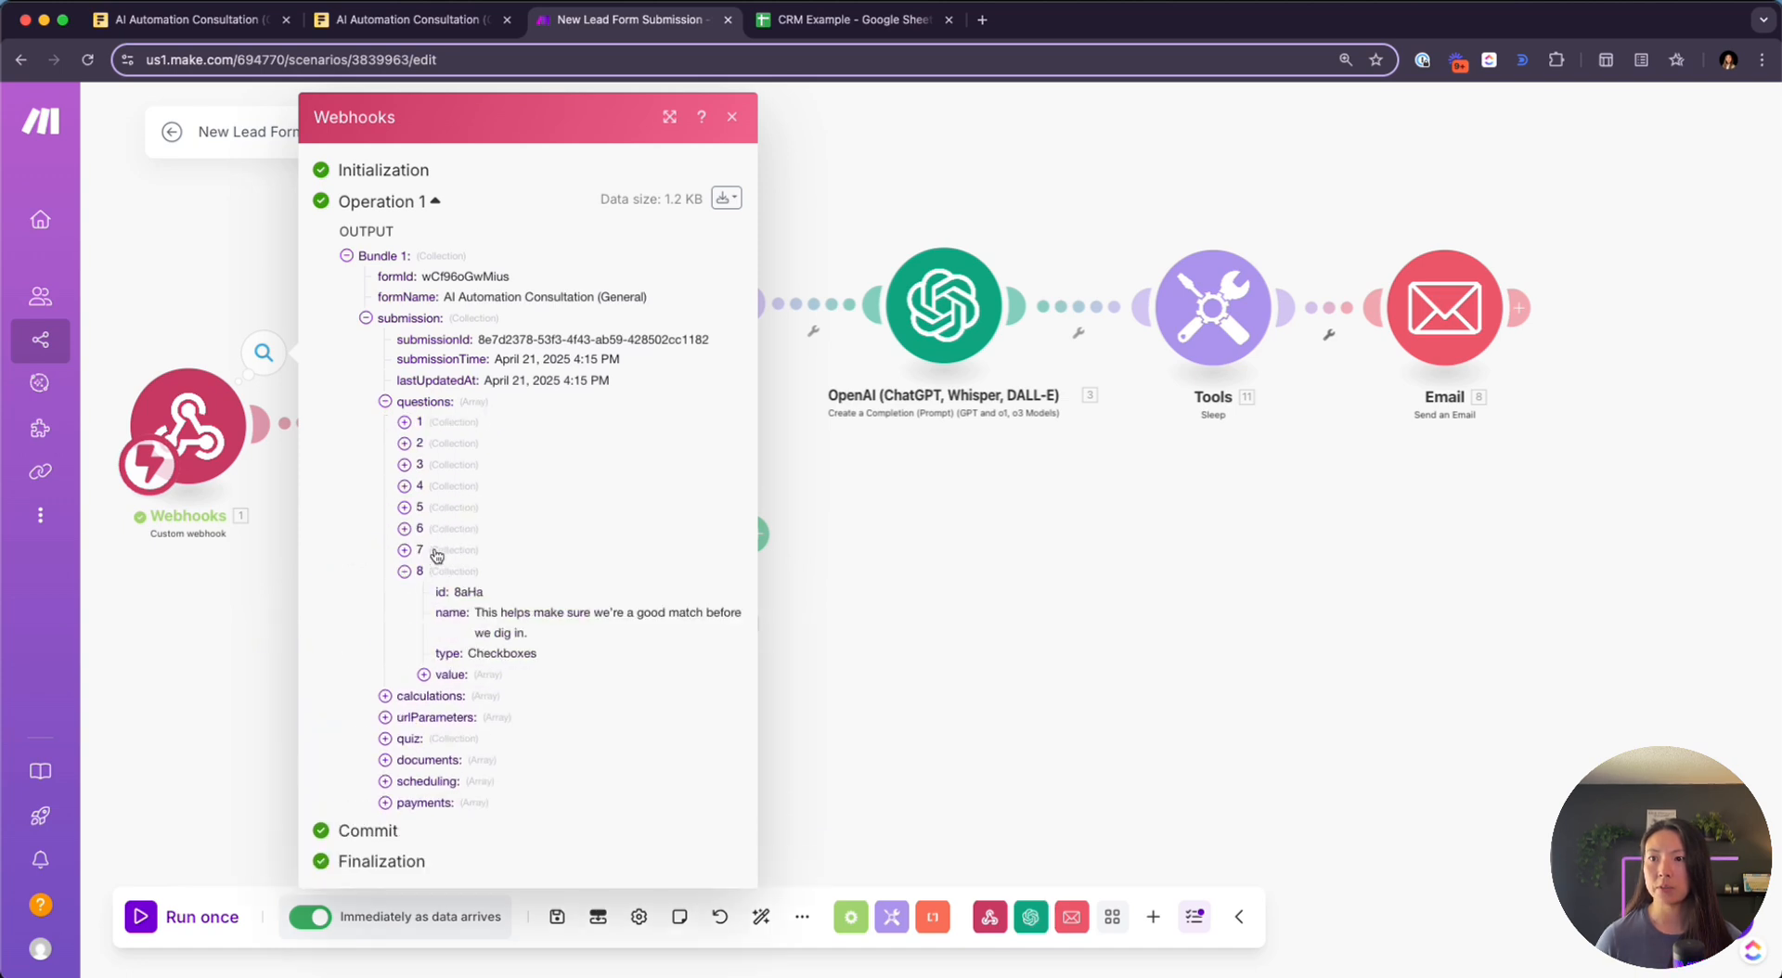
{"action": "left_click", "coordinate": [436, 553]}
{"action": "left_click", "coordinate": [438, 529]}
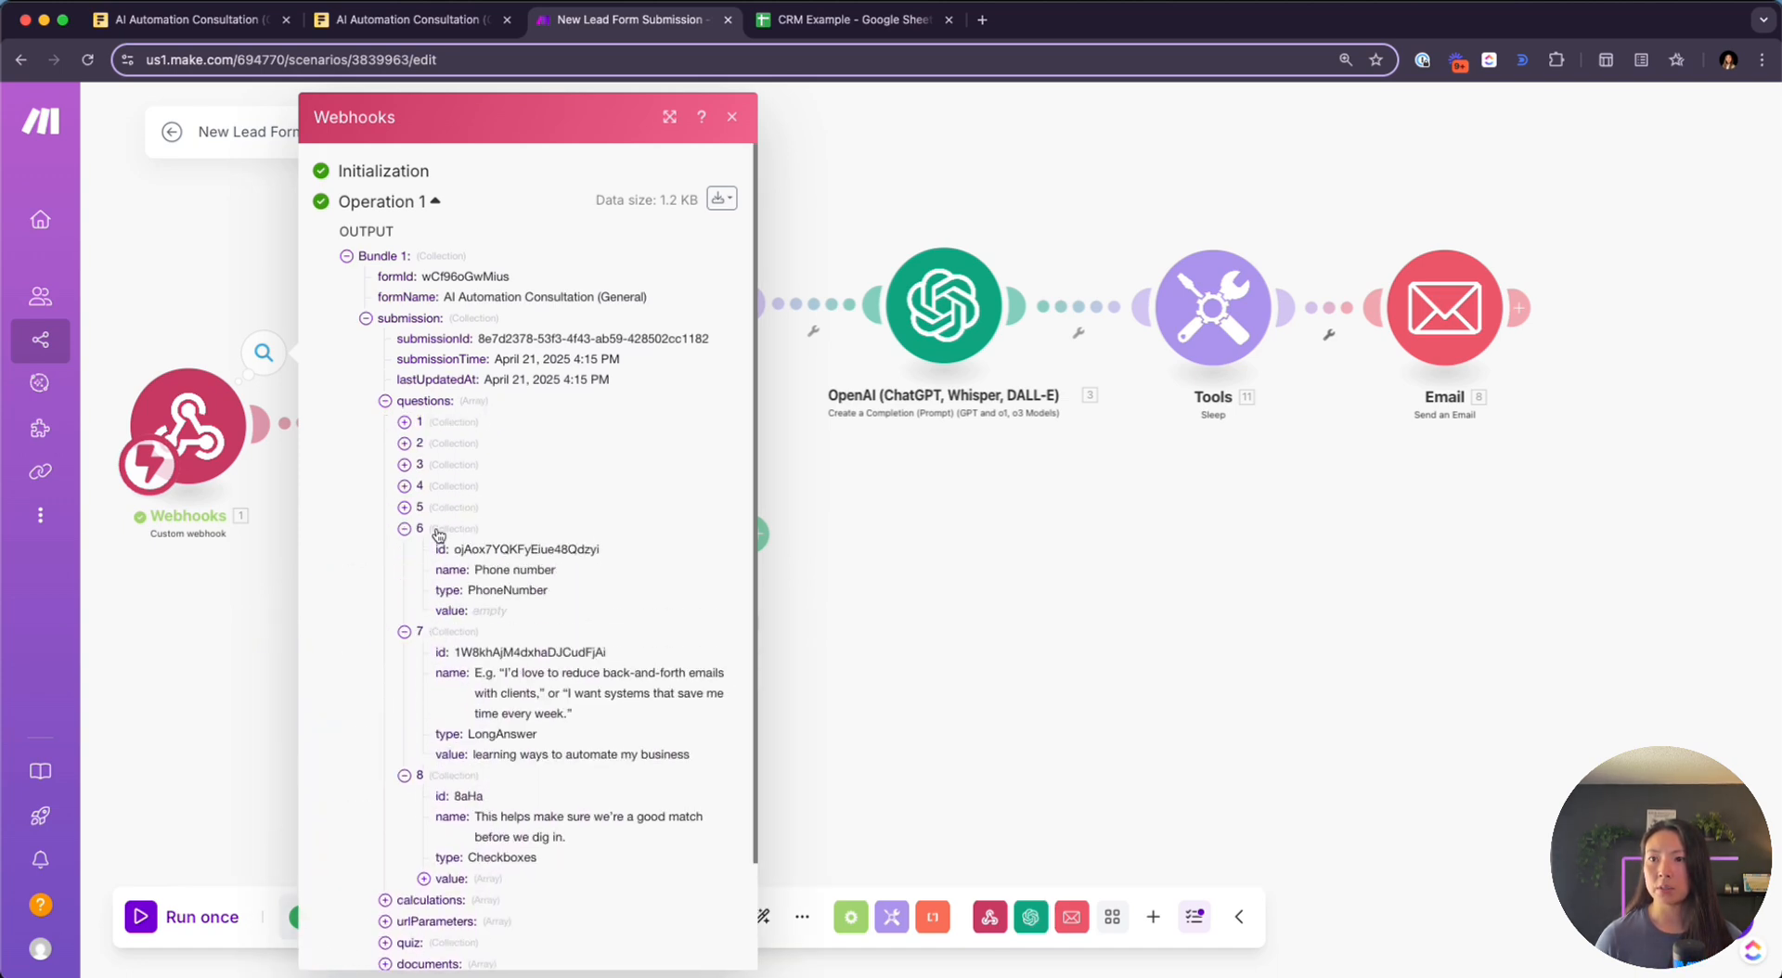
{"action": "left_click", "coordinate": [439, 516]}
{"action": "left_click", "coordinate": [440, 487]}
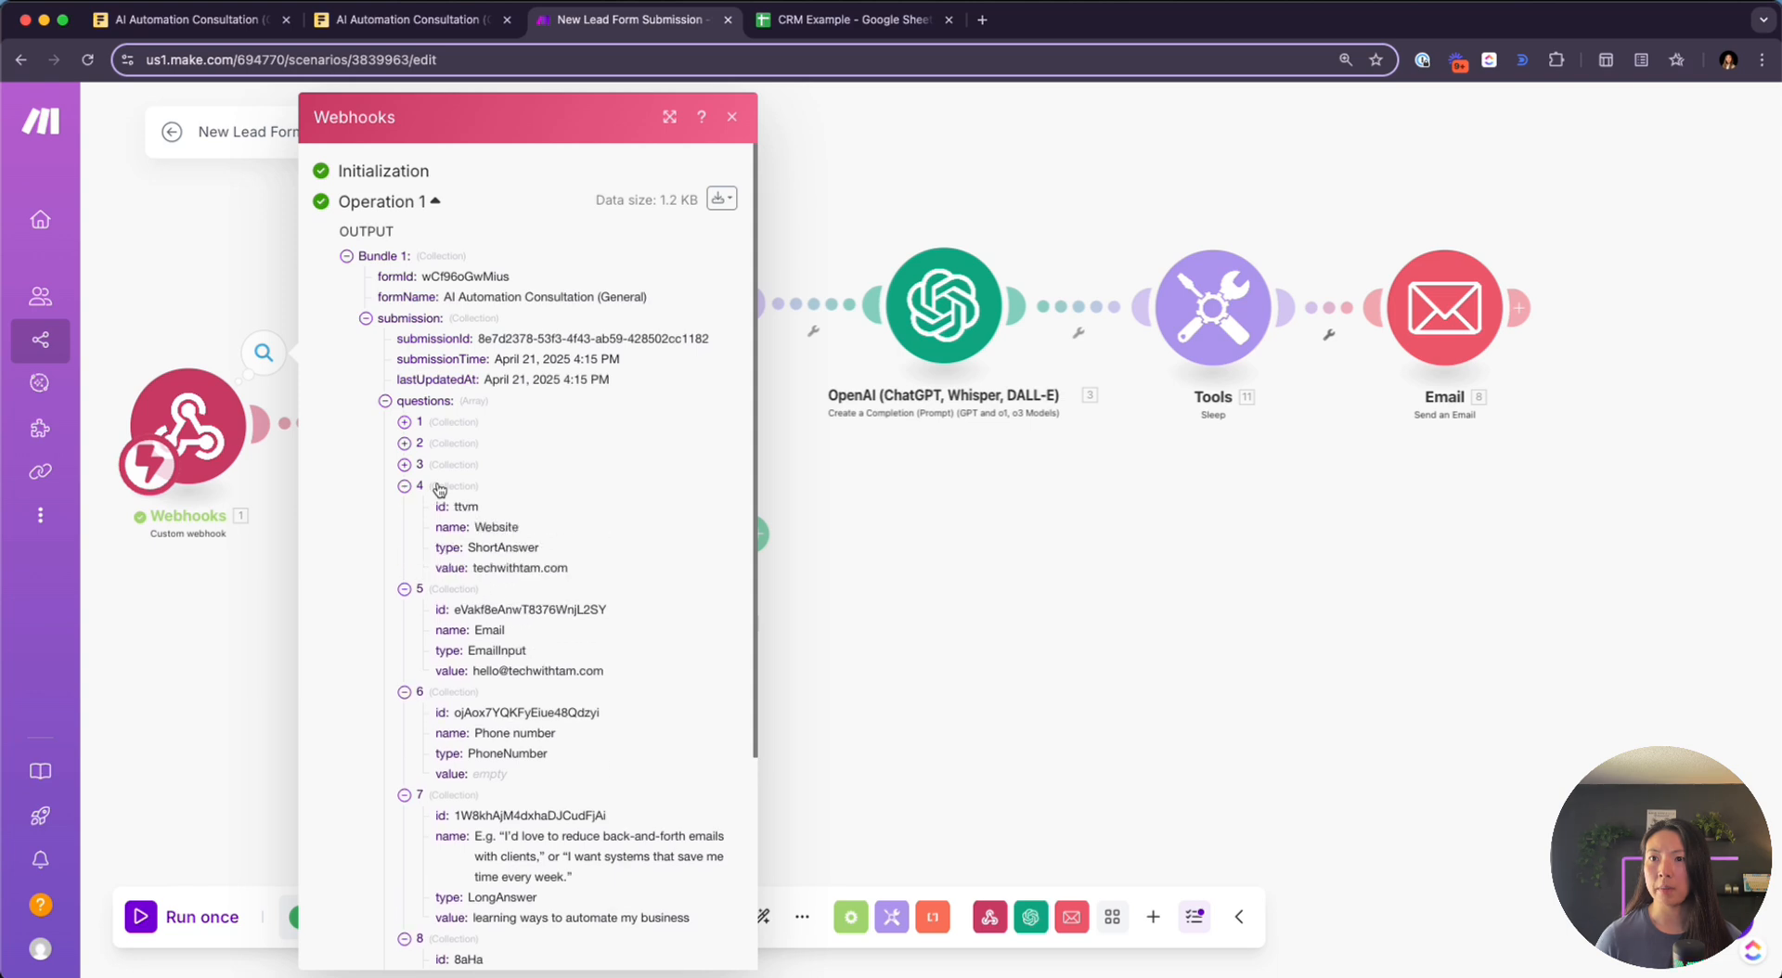
{"action": "left_click", "coordinate": [844, 19]}
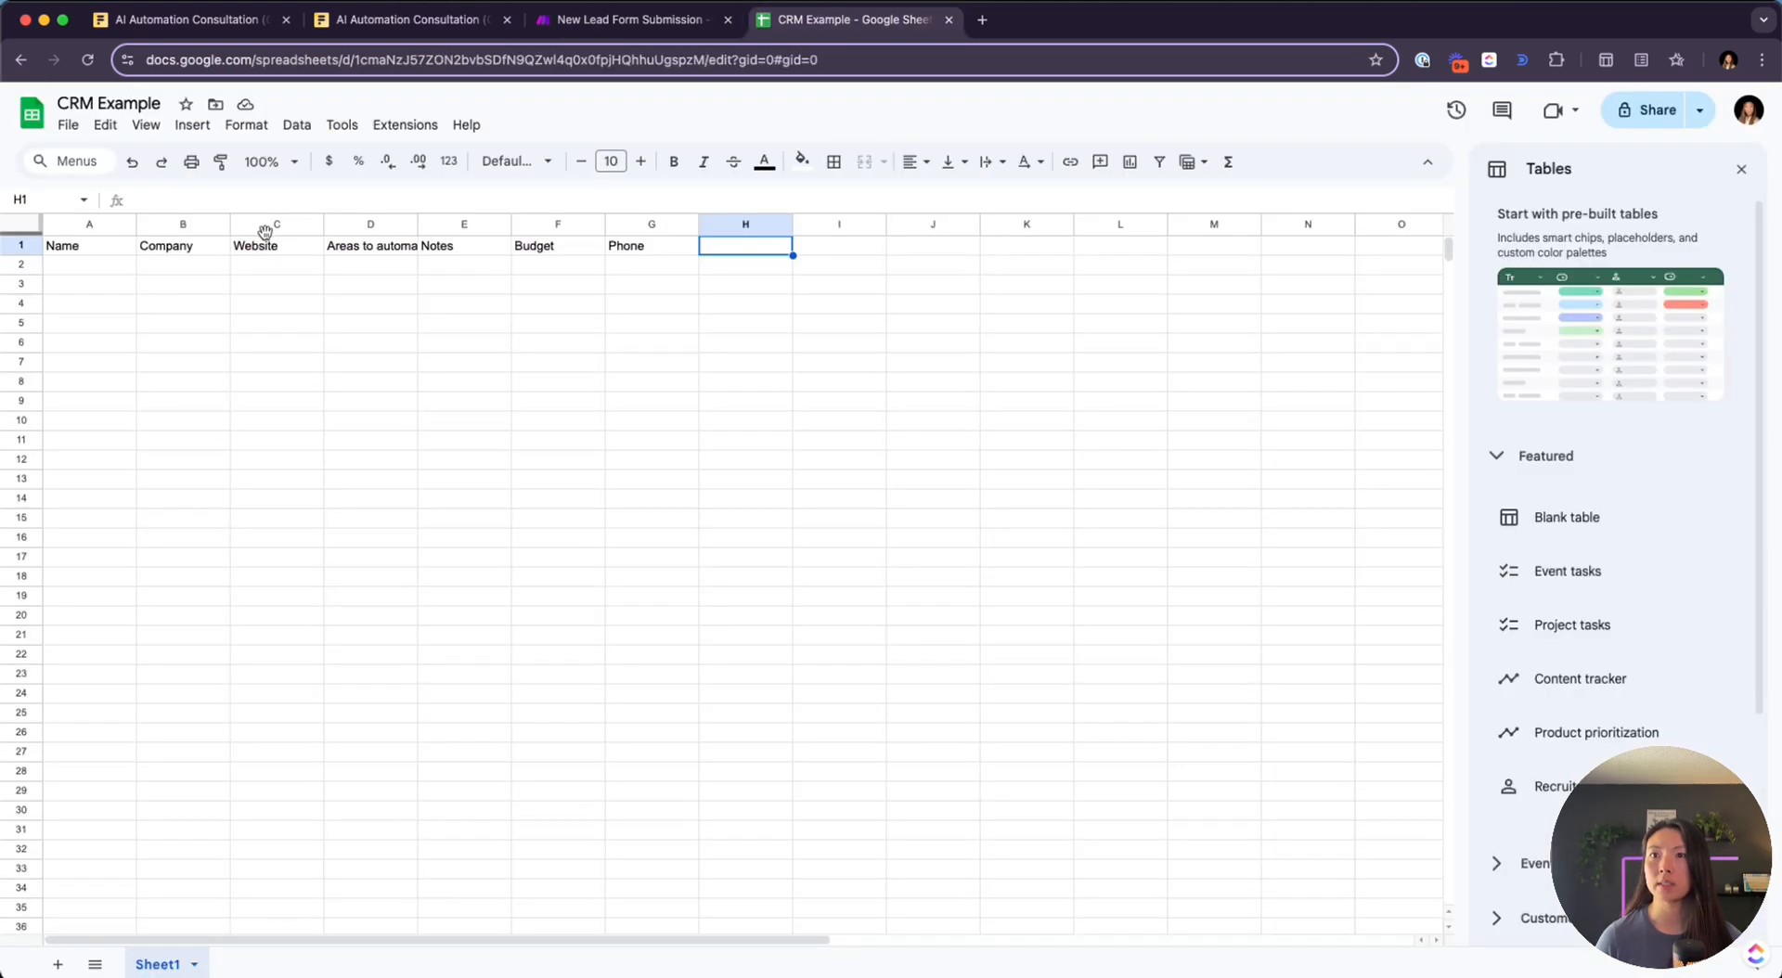
Insert a new column before Company with the header 'Email' in B1
{"action": "left_click", "coordinate": [155, 227]}
{"action": "key", "text": "alt+super+equal"}
{"action": "key", "text": "Down"}
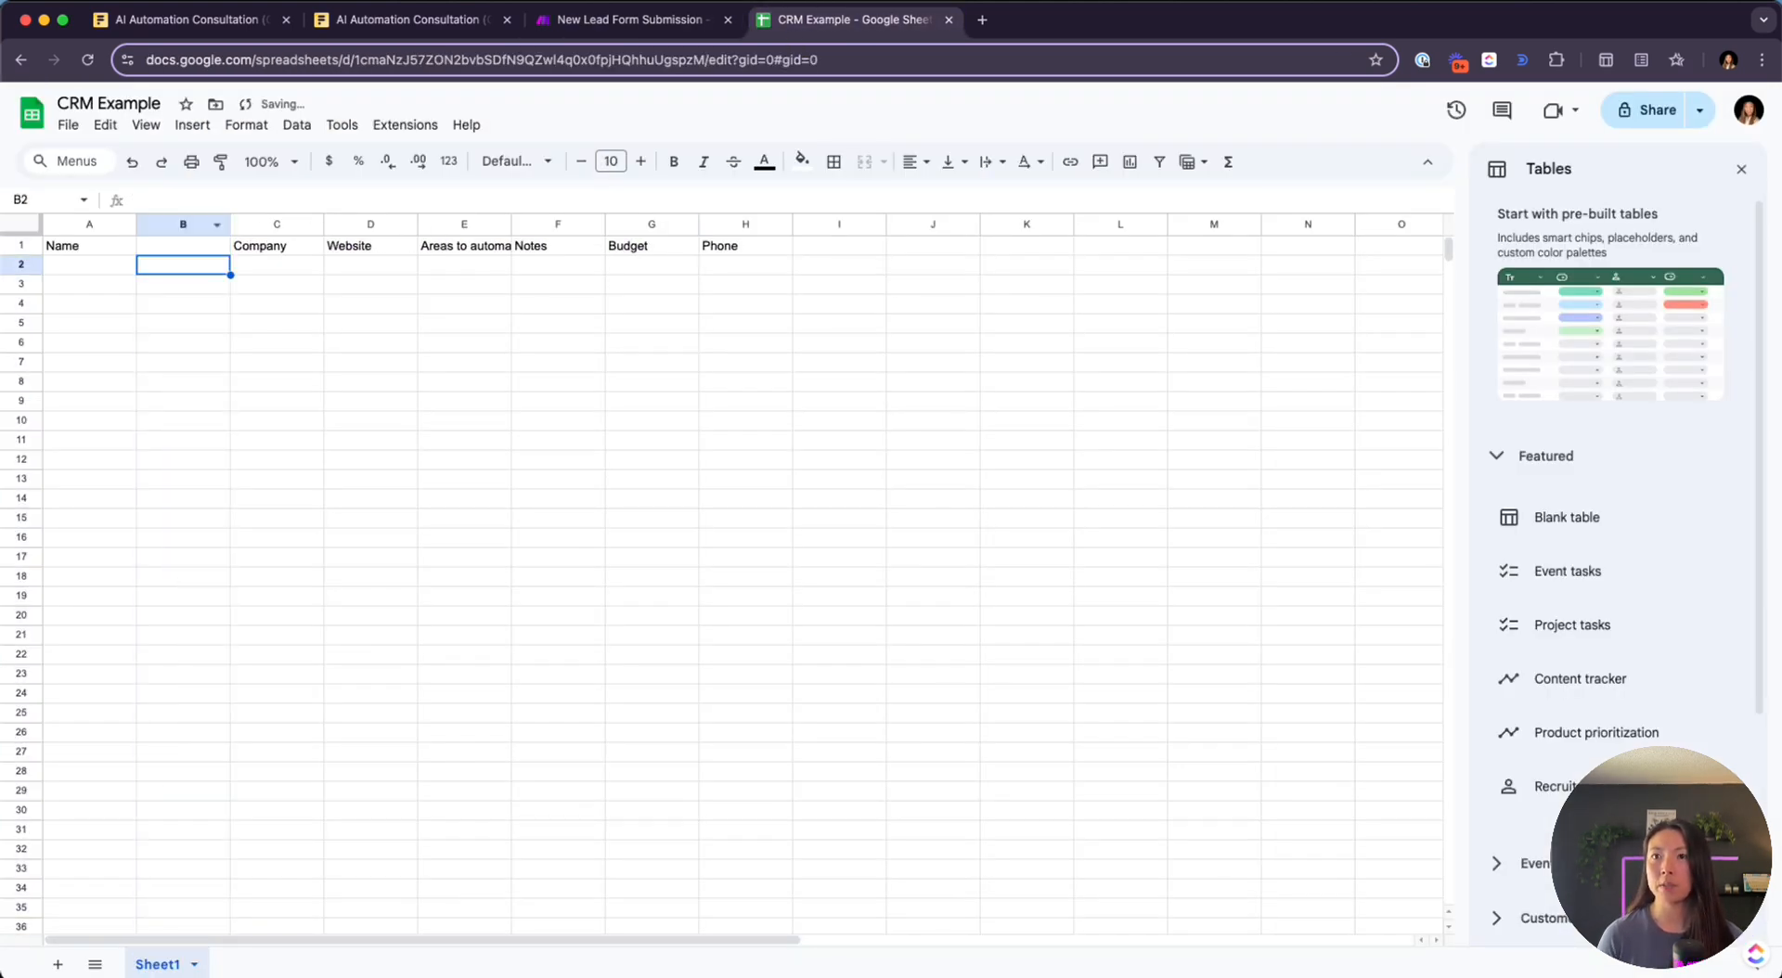
{"action": "key", "text": "Up"}
{"action": "type", "text": "Email"}
{"action": "key", "text": "Left"}
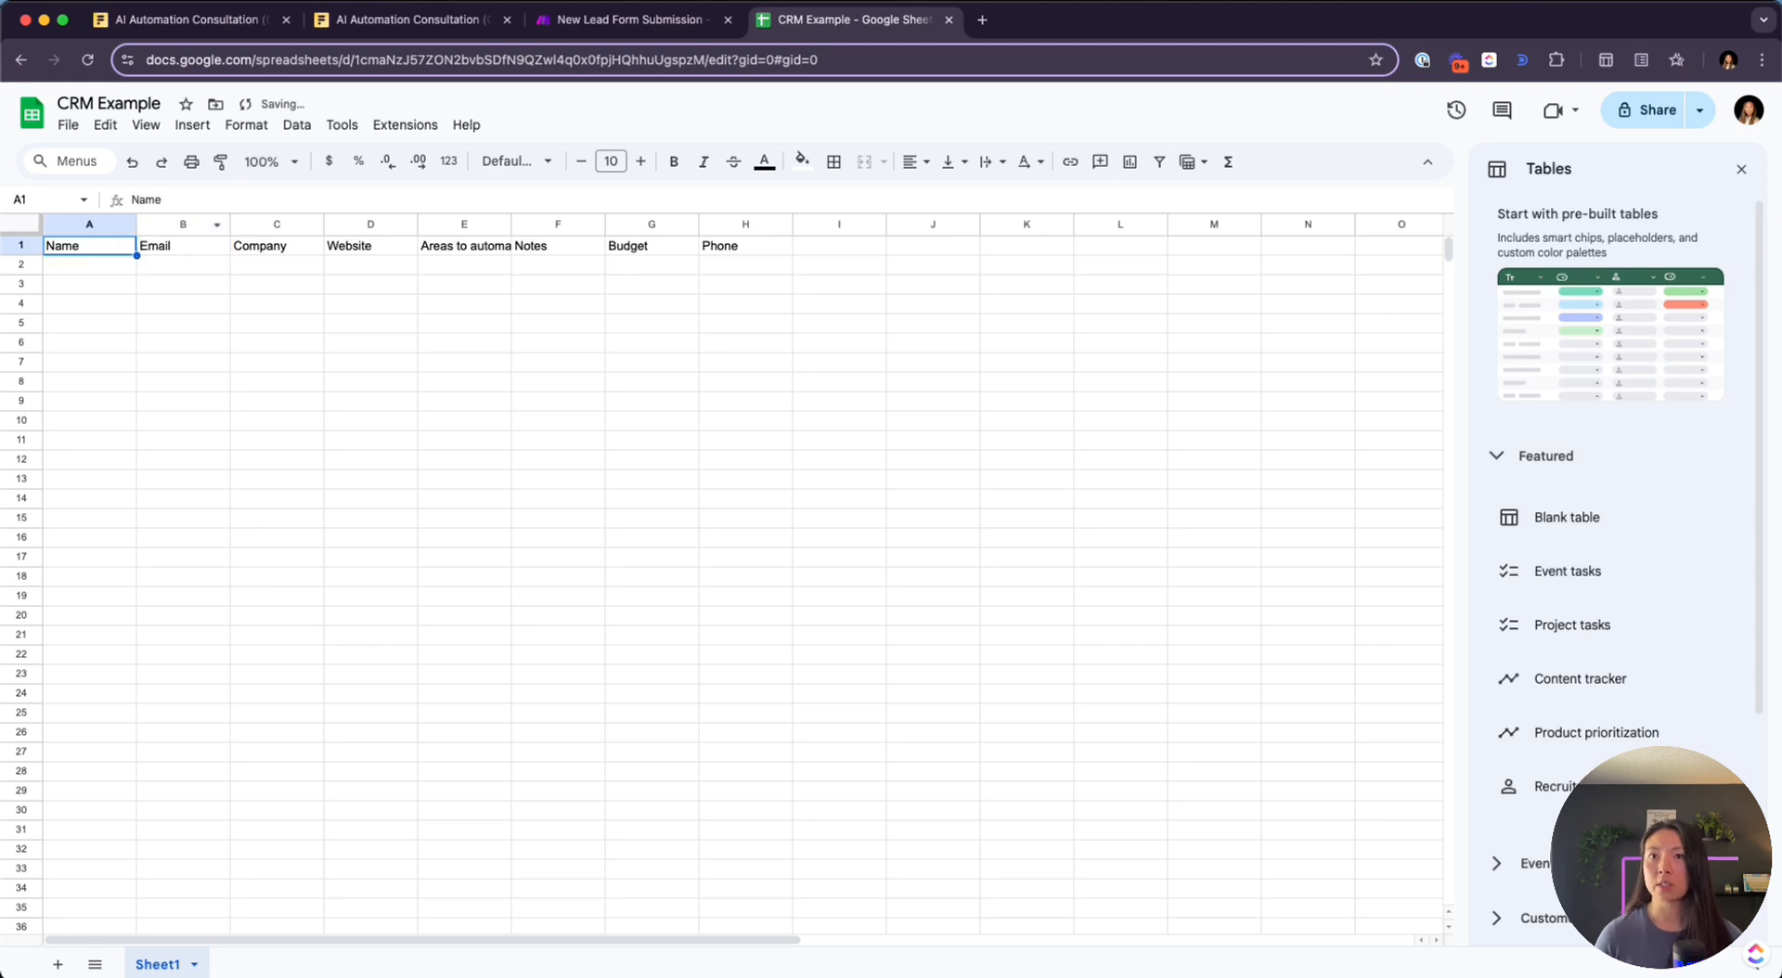
Bold the header row, re-enter 'Name' in A1 and readjust column A's width
{"action": "left_click", "coordinate": [35, 252]}
{"action": "key", "text": "super+v"}
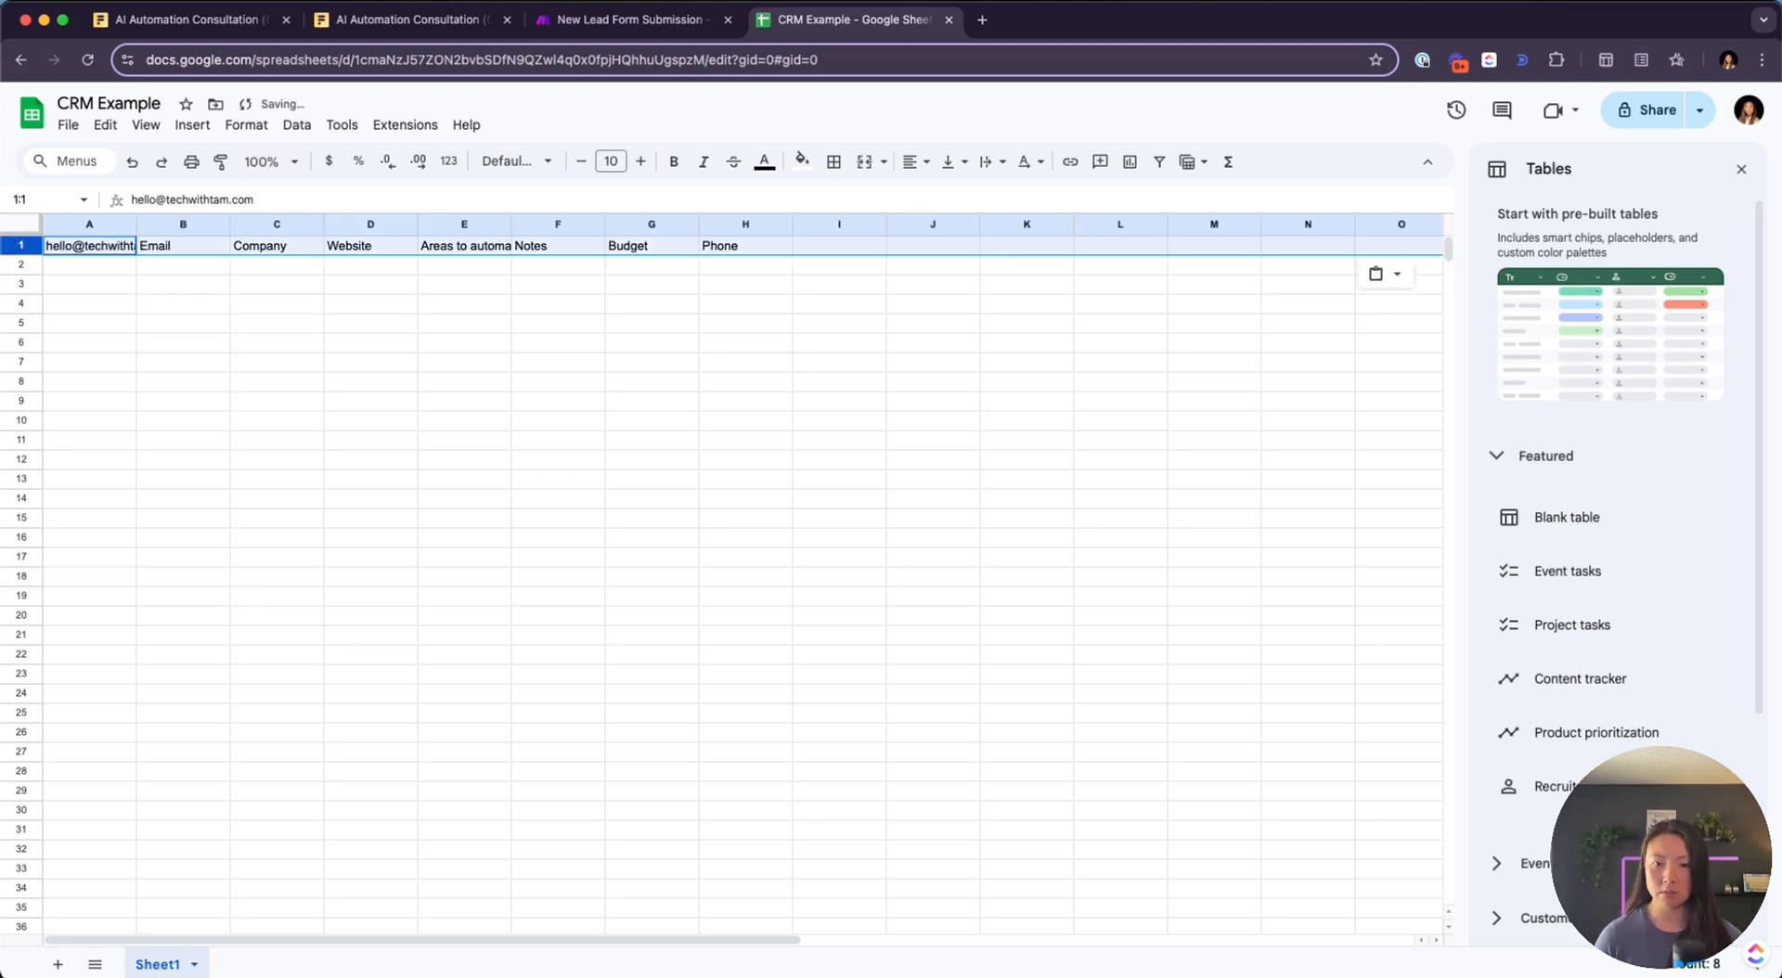
{"action": "left_click", "coordinate": [277, 381]}
{"action": "left_click_drag", "start_coordinate": [137, 224], "coordinate": [247, 224]}
{"action": "left_click", "coordinate": [148, 246]}
{"action": "type", "text": "Name"}
{"action": "key", "text": "Return"}
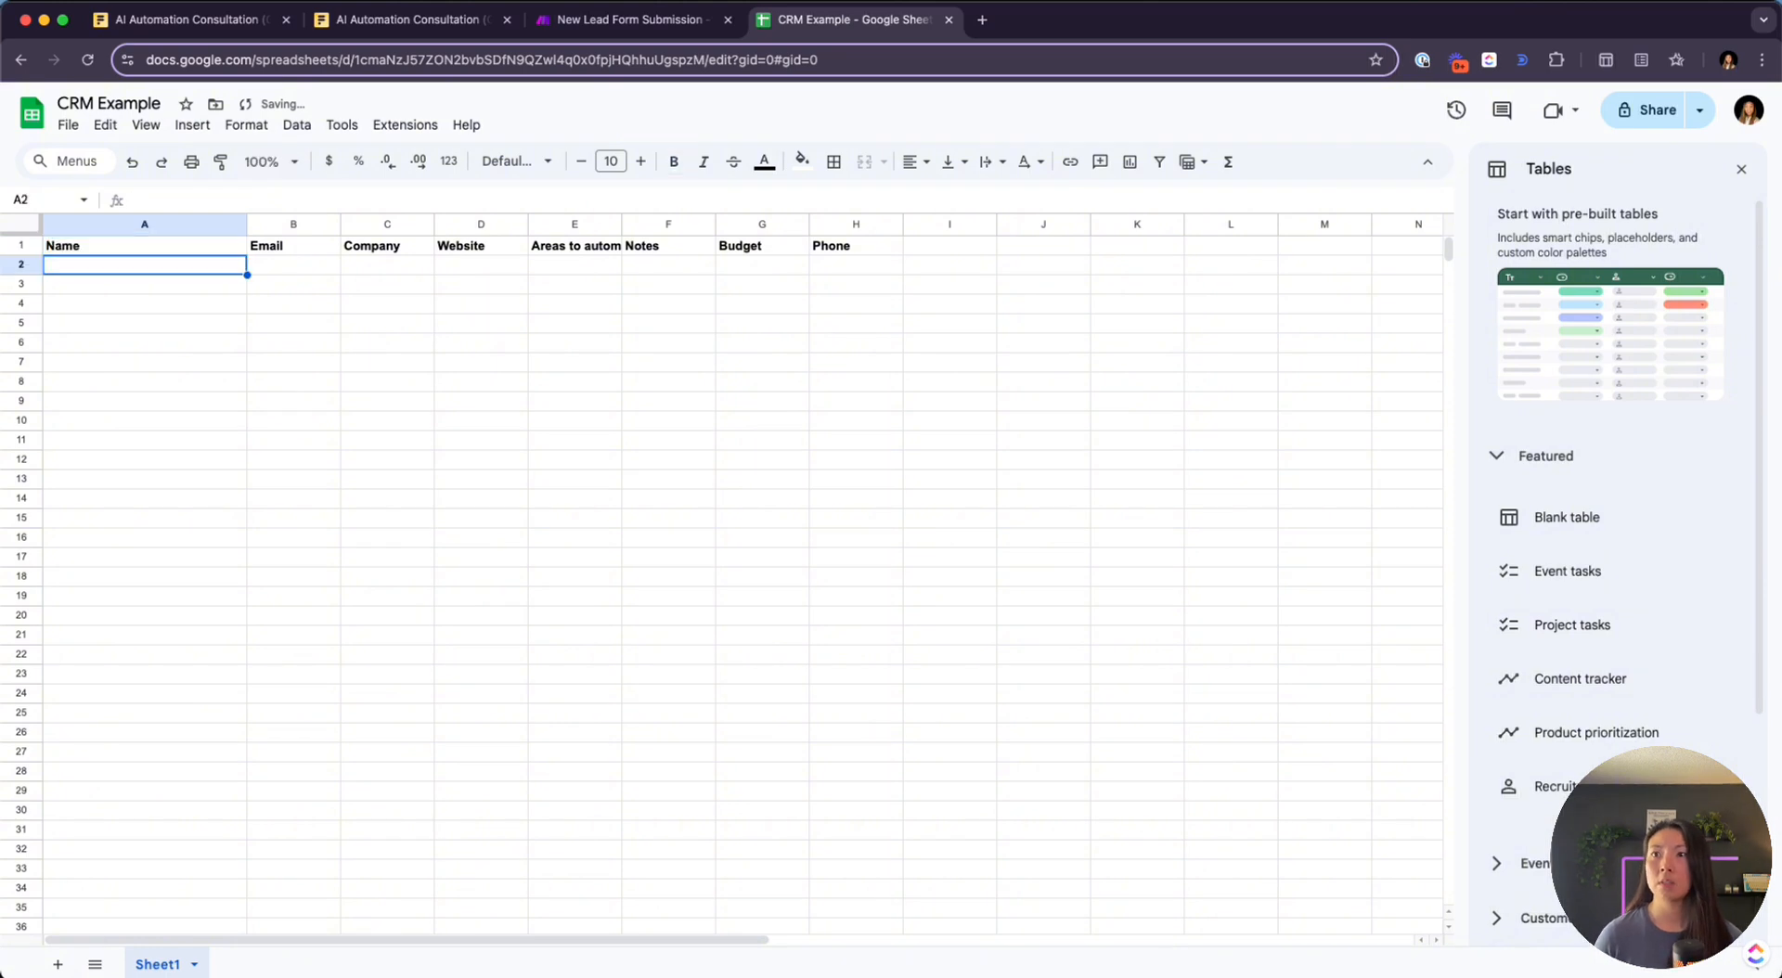
{"action": "left_click", "coordinate": [297, 356]}
{"action": "left_click_drag", "start_coordinate": [247, 224], "coordinate": [188, 224]}
{"action": "left_click", "coordinate": [616, 21]}
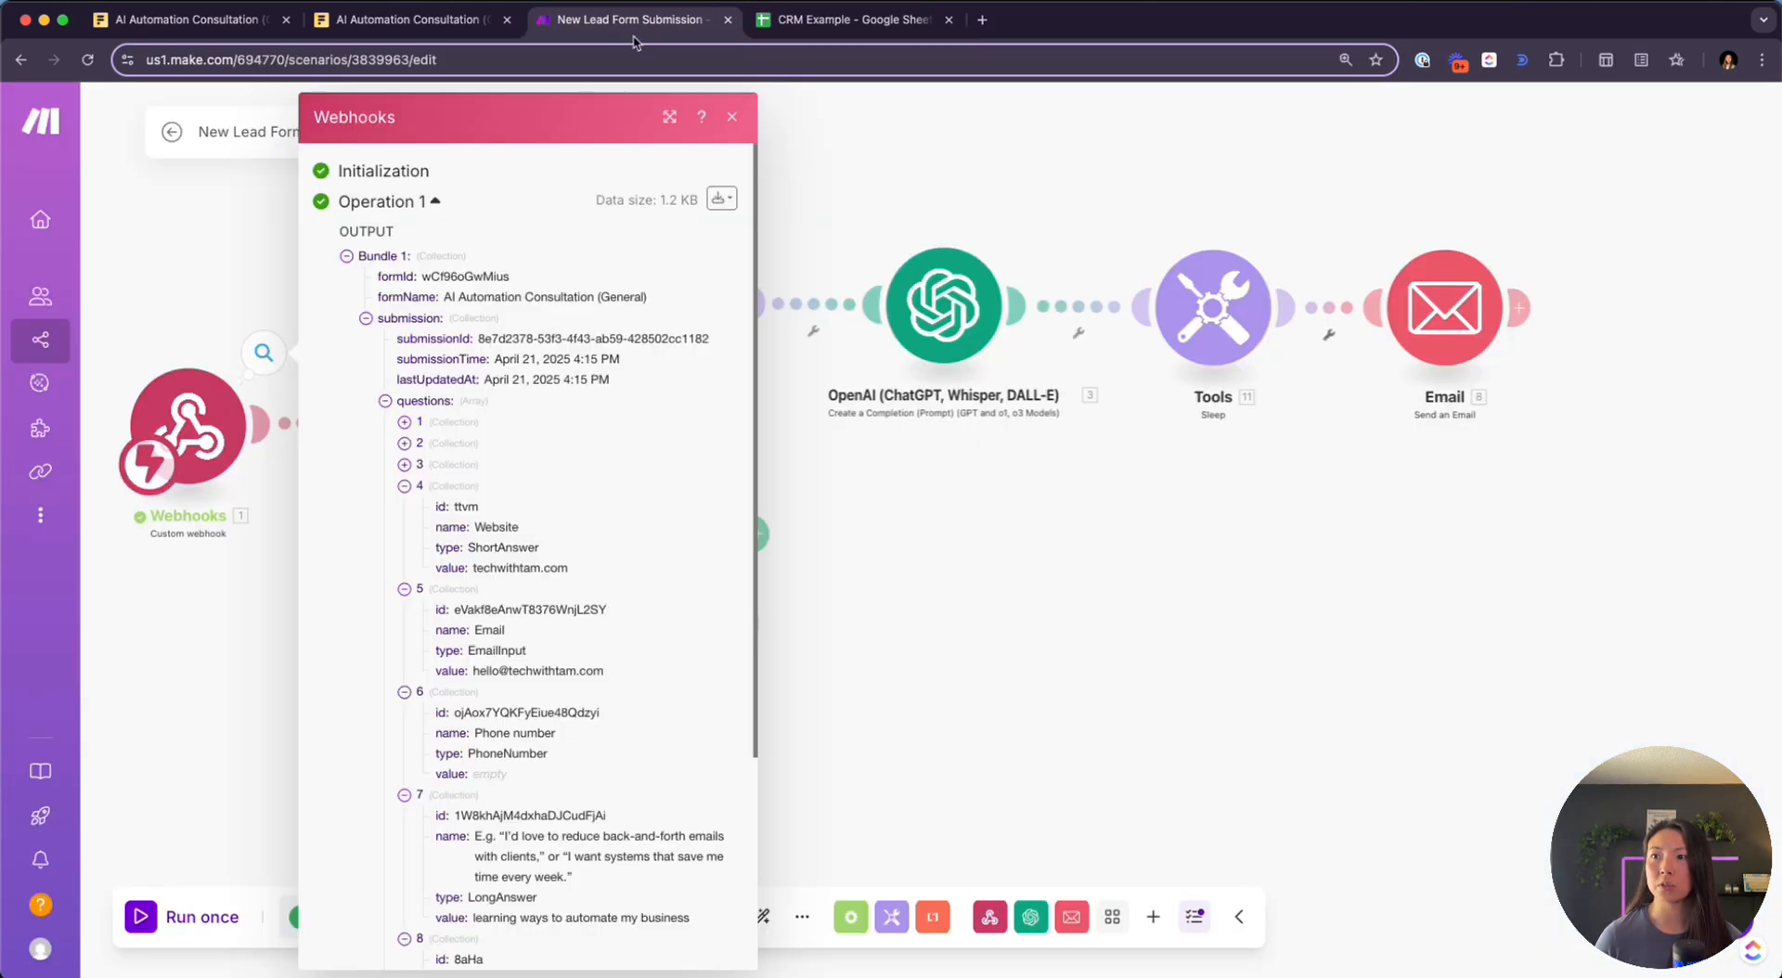
Open the Google Sheets Add a Row module and select the third Google account connection
{"action": "left_click", "coordinate": [950, 592]}
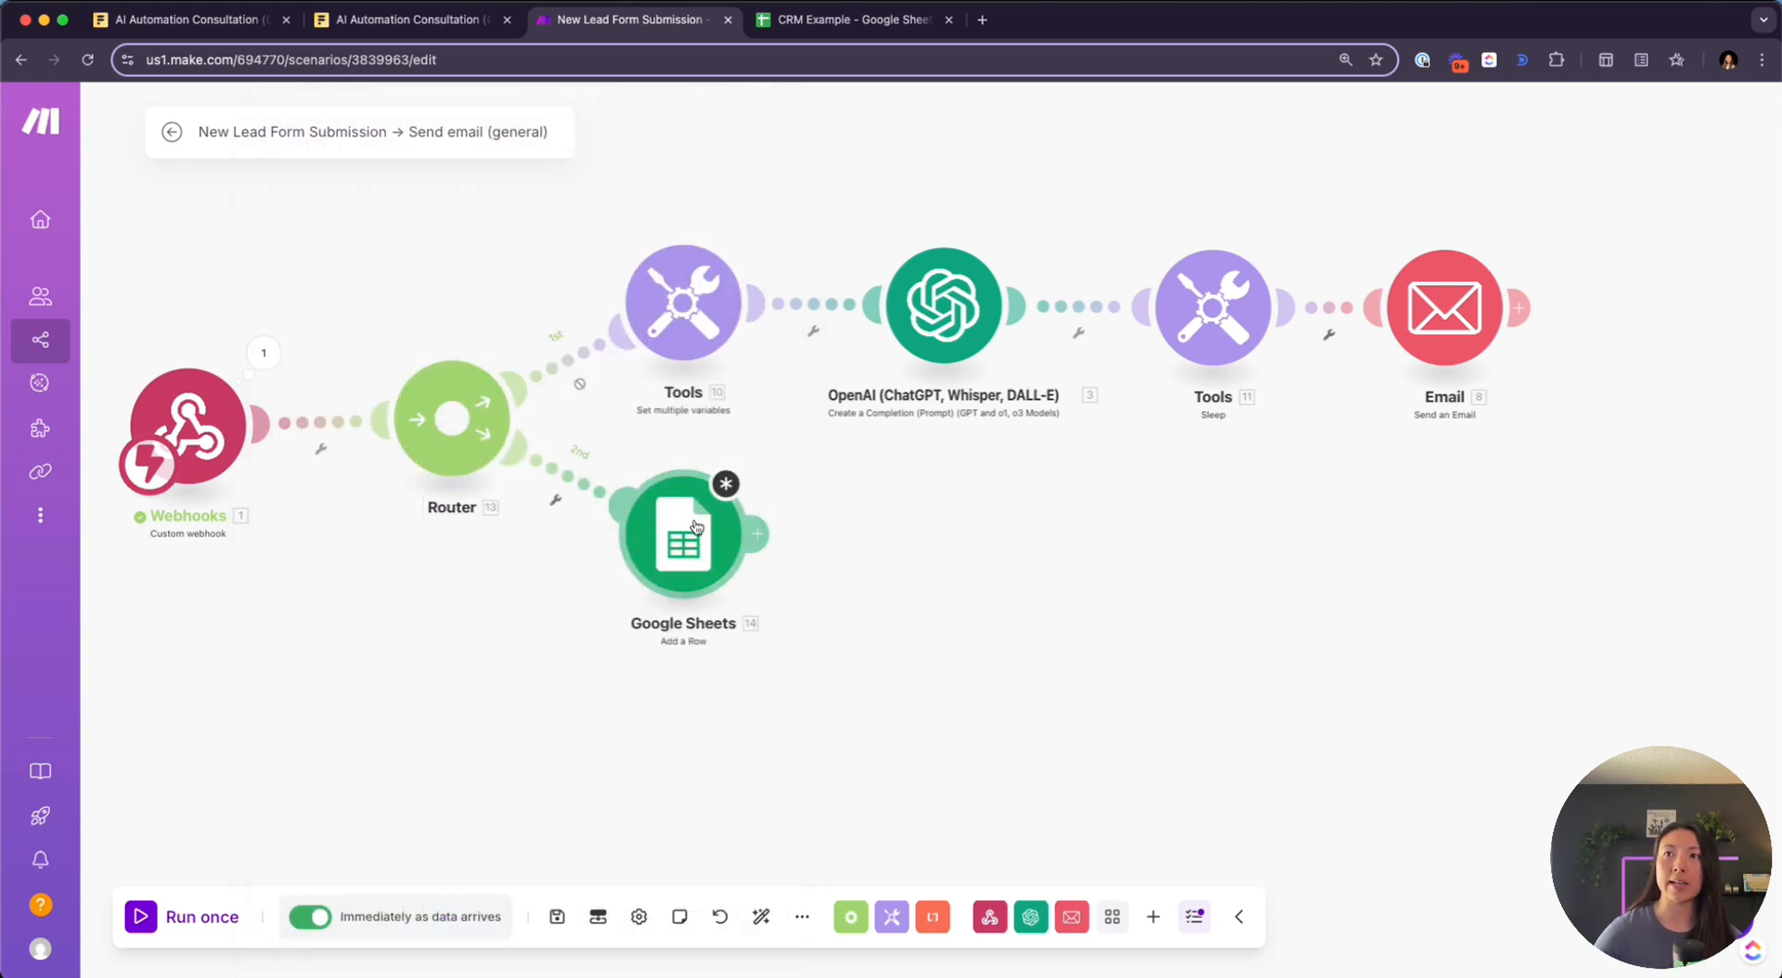
{"action": "left_click", "coordinate": [684, 569]}
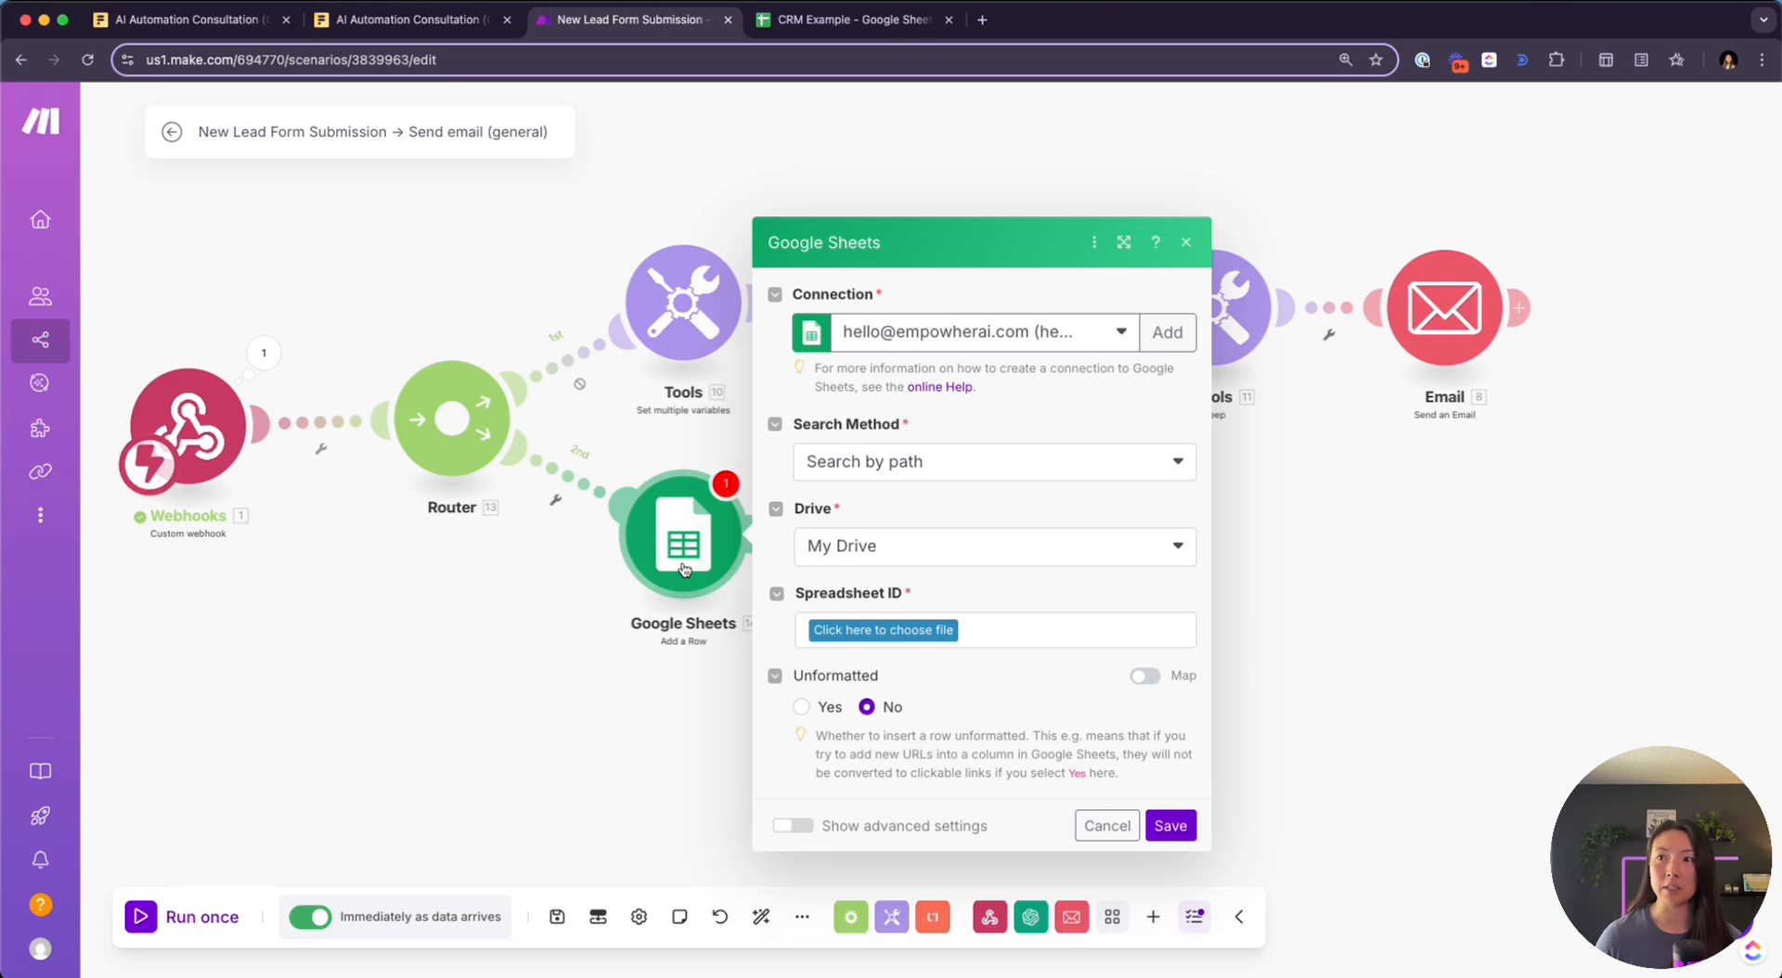
{"action": "left_click", "coordinate": [993, 330]}
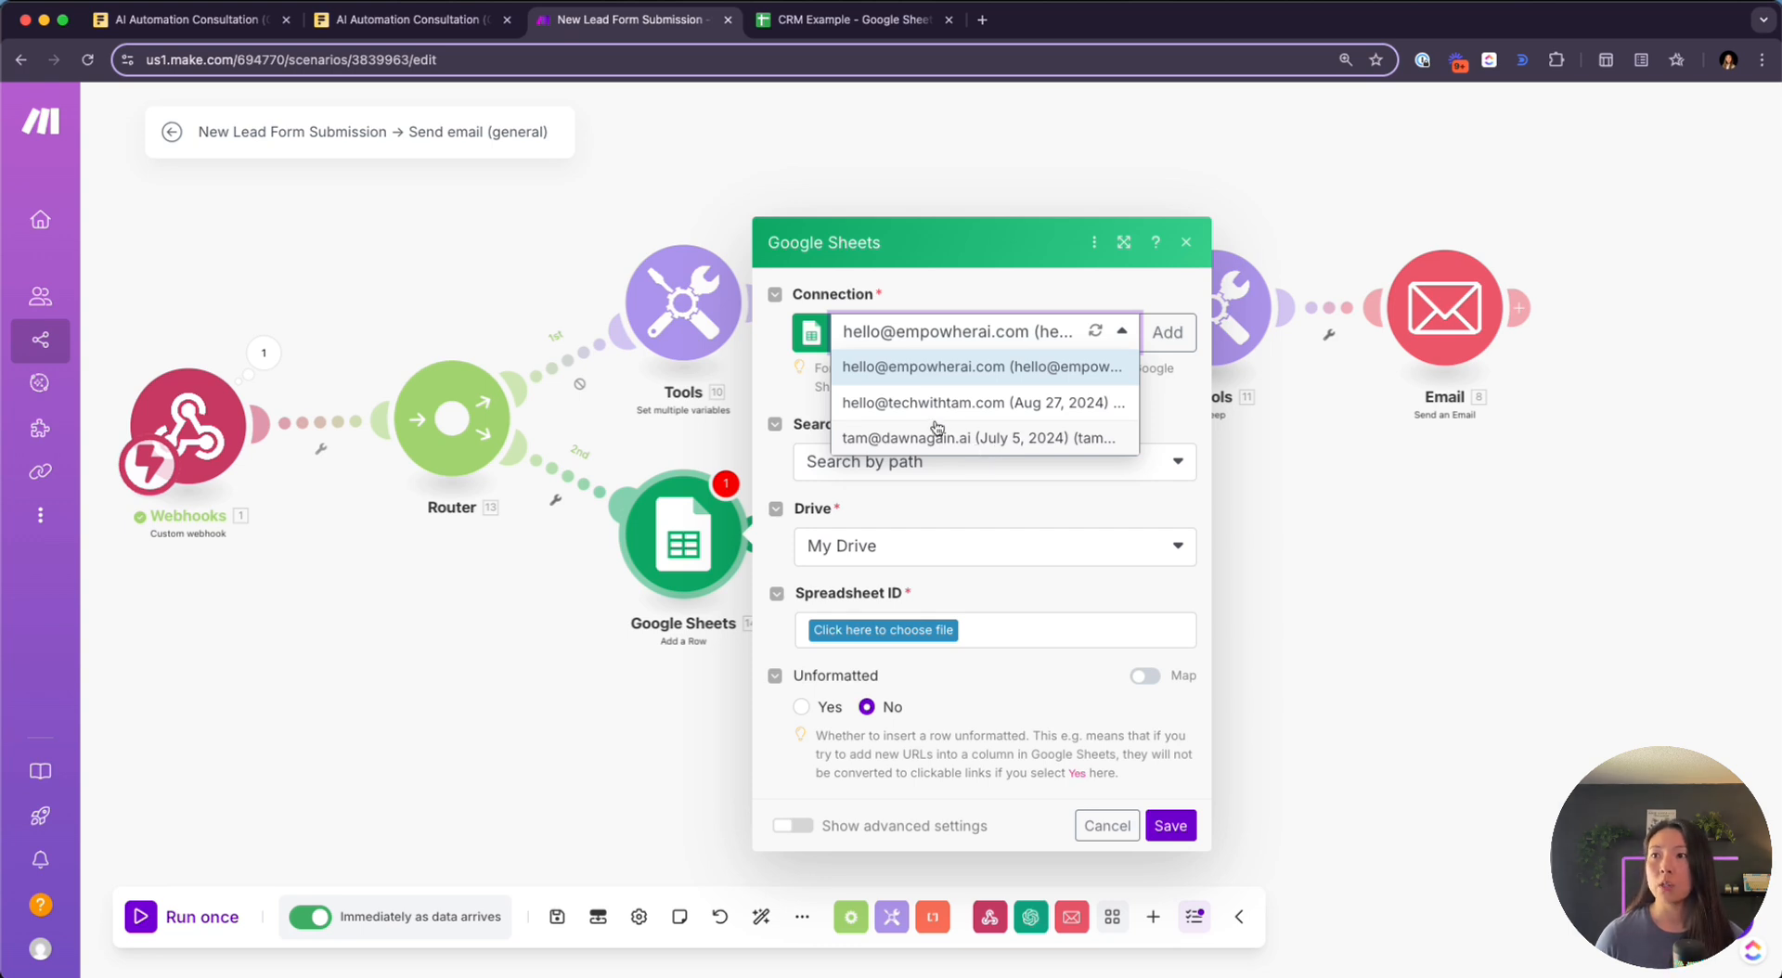
{"action": "left_click", "coordinate": [1169, 332]}
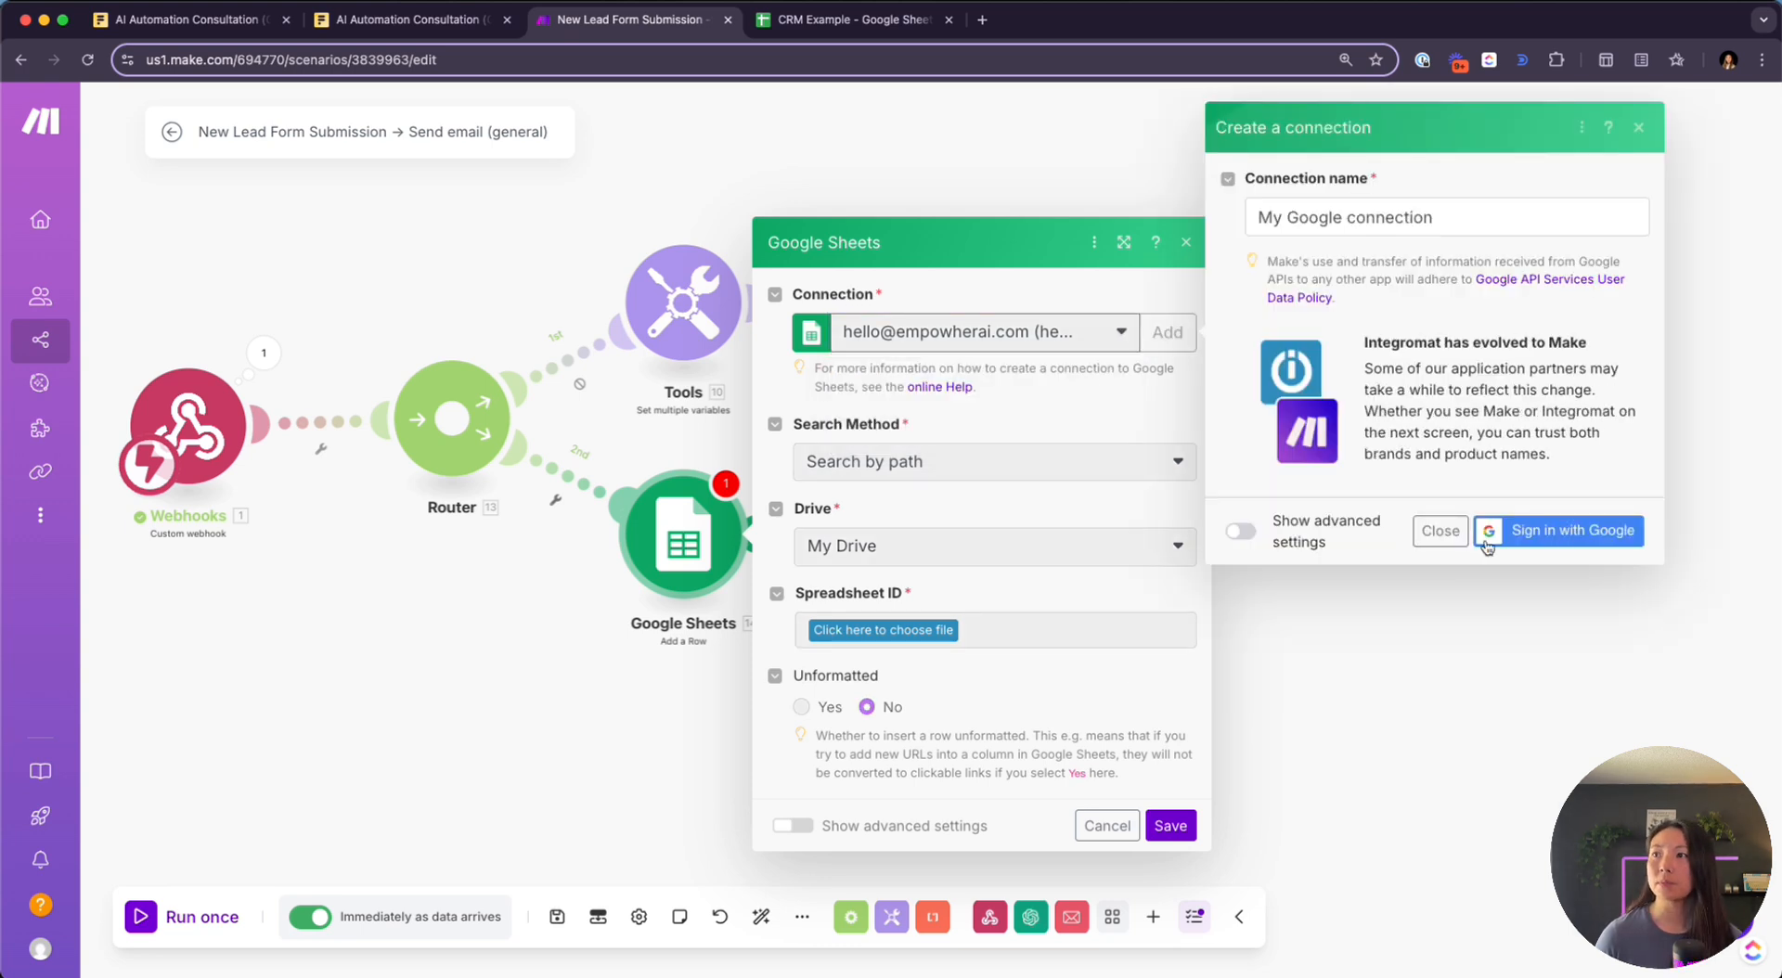
{"action": "left_click", "coordinate": [1440, 530]}
{"action": "left_click", "coordinate": [1097, 345]}
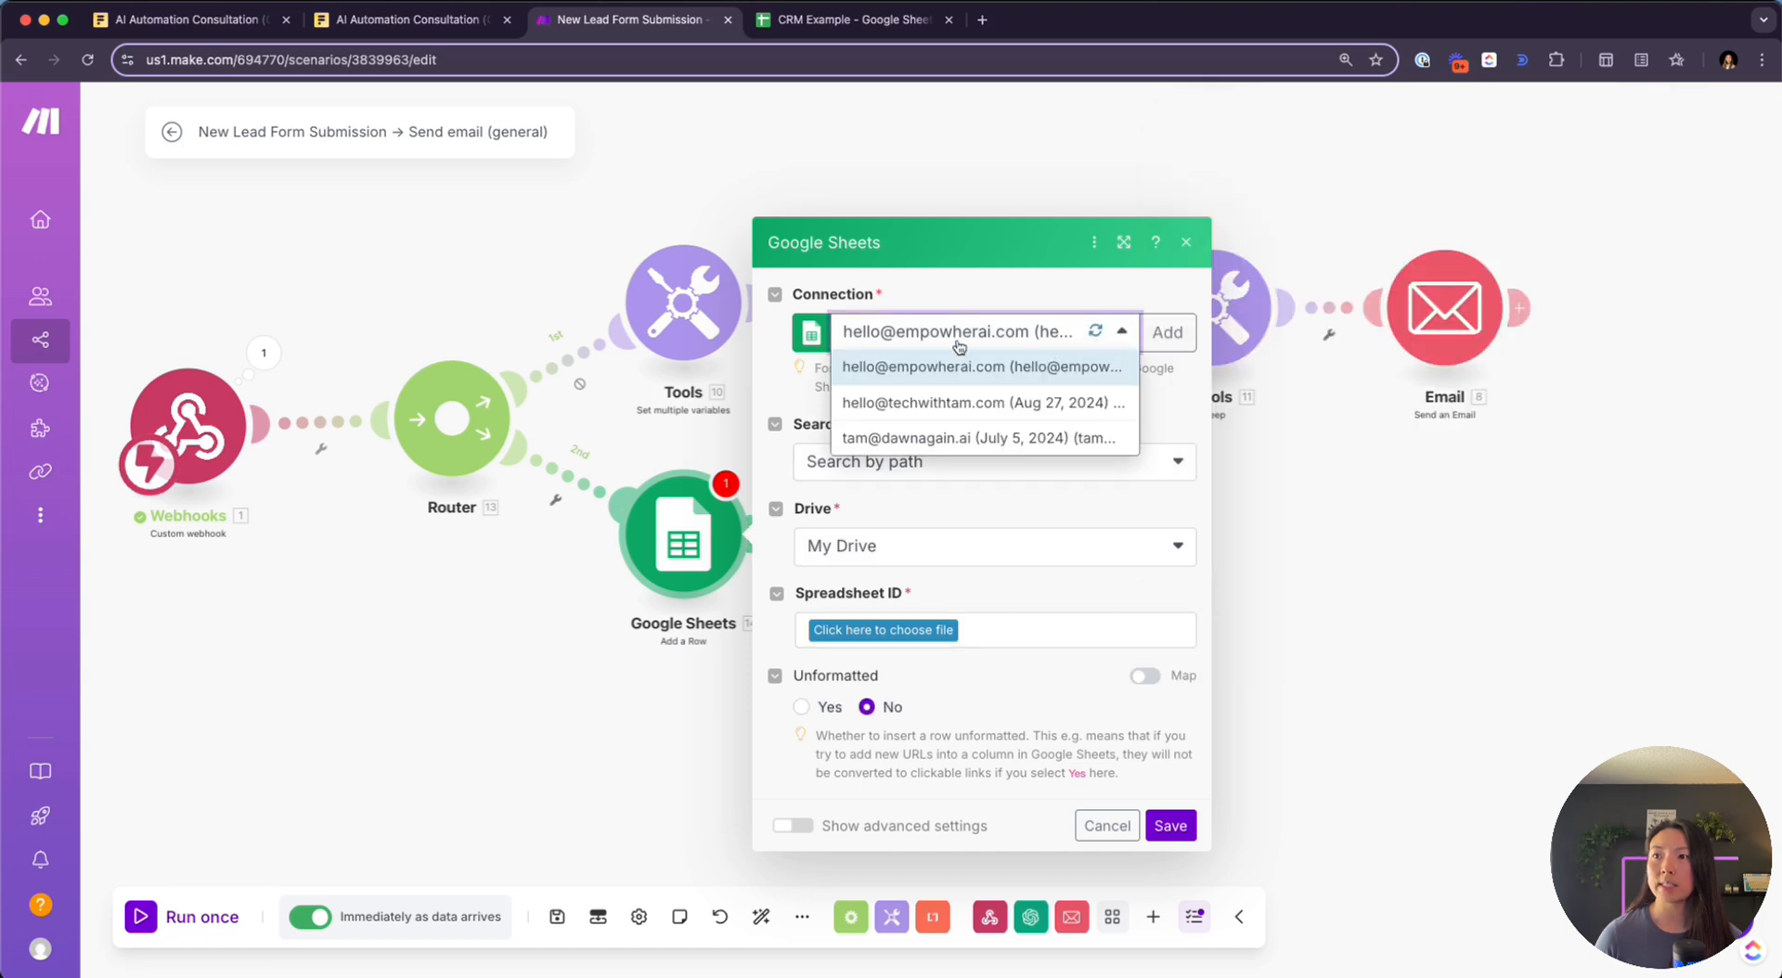
{"action": "left_click", "coordinate": [1016, 437]}
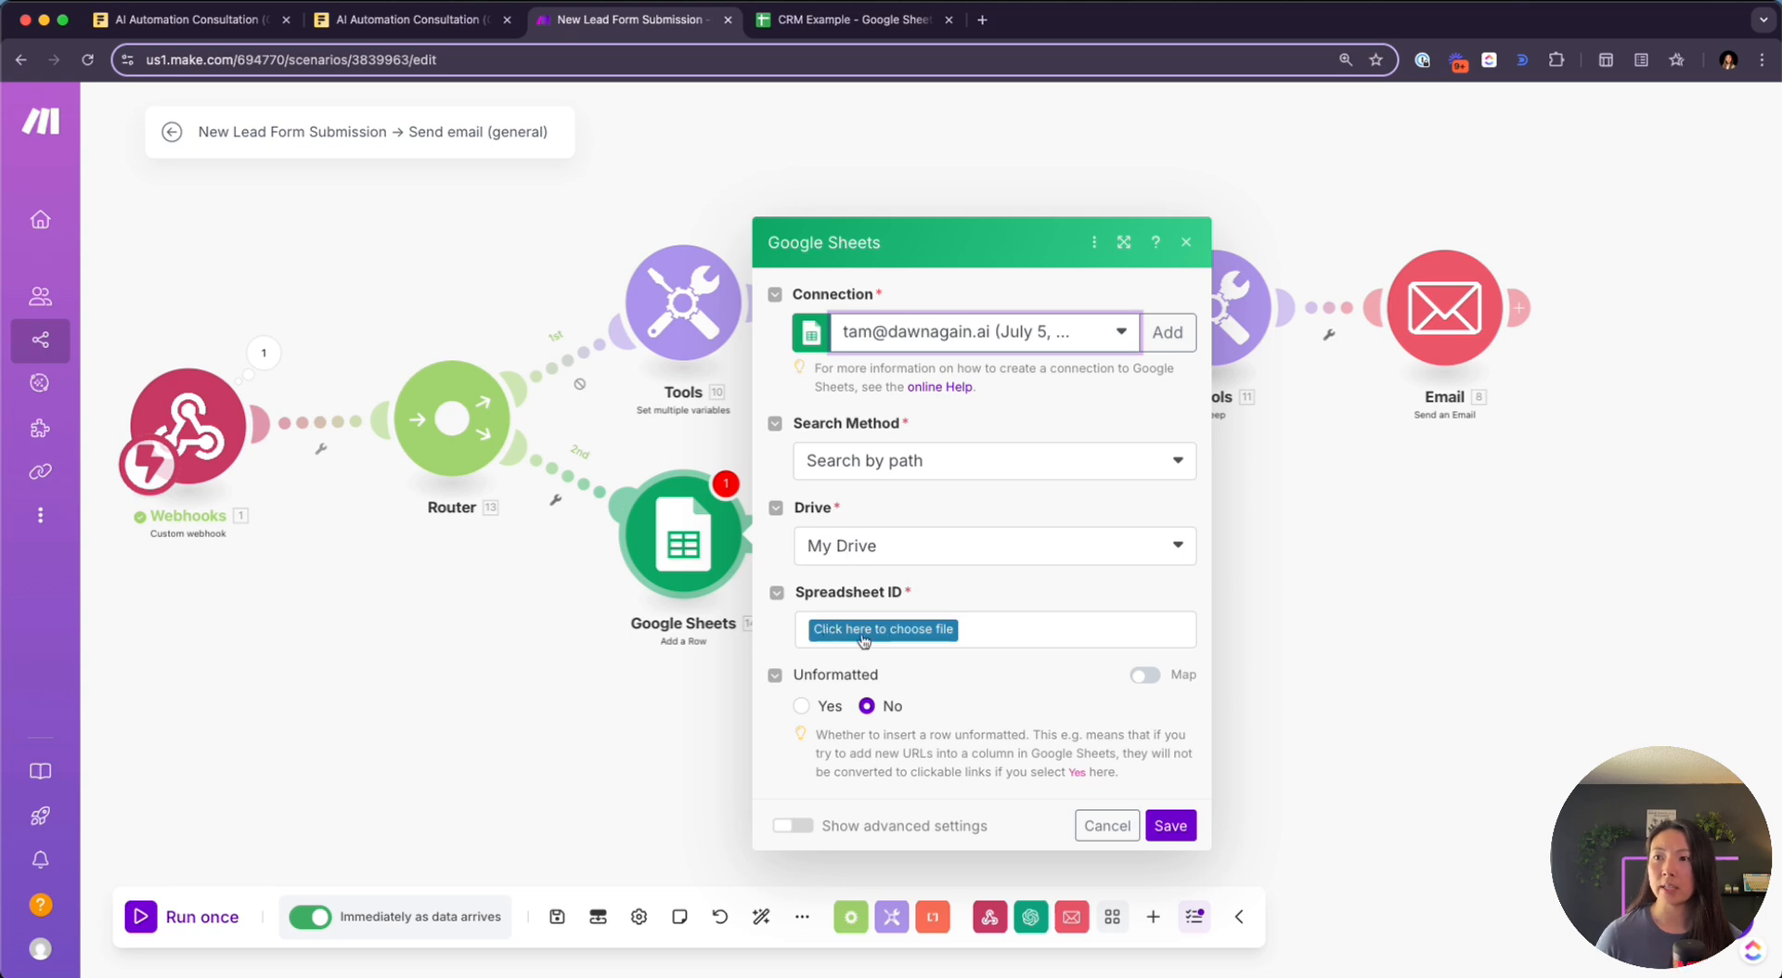
Target Sheet1 of the CRM Example spreadsheet and review the Name–Phone value fields
{"action": "left_click", "coordinate": [900, 633]}
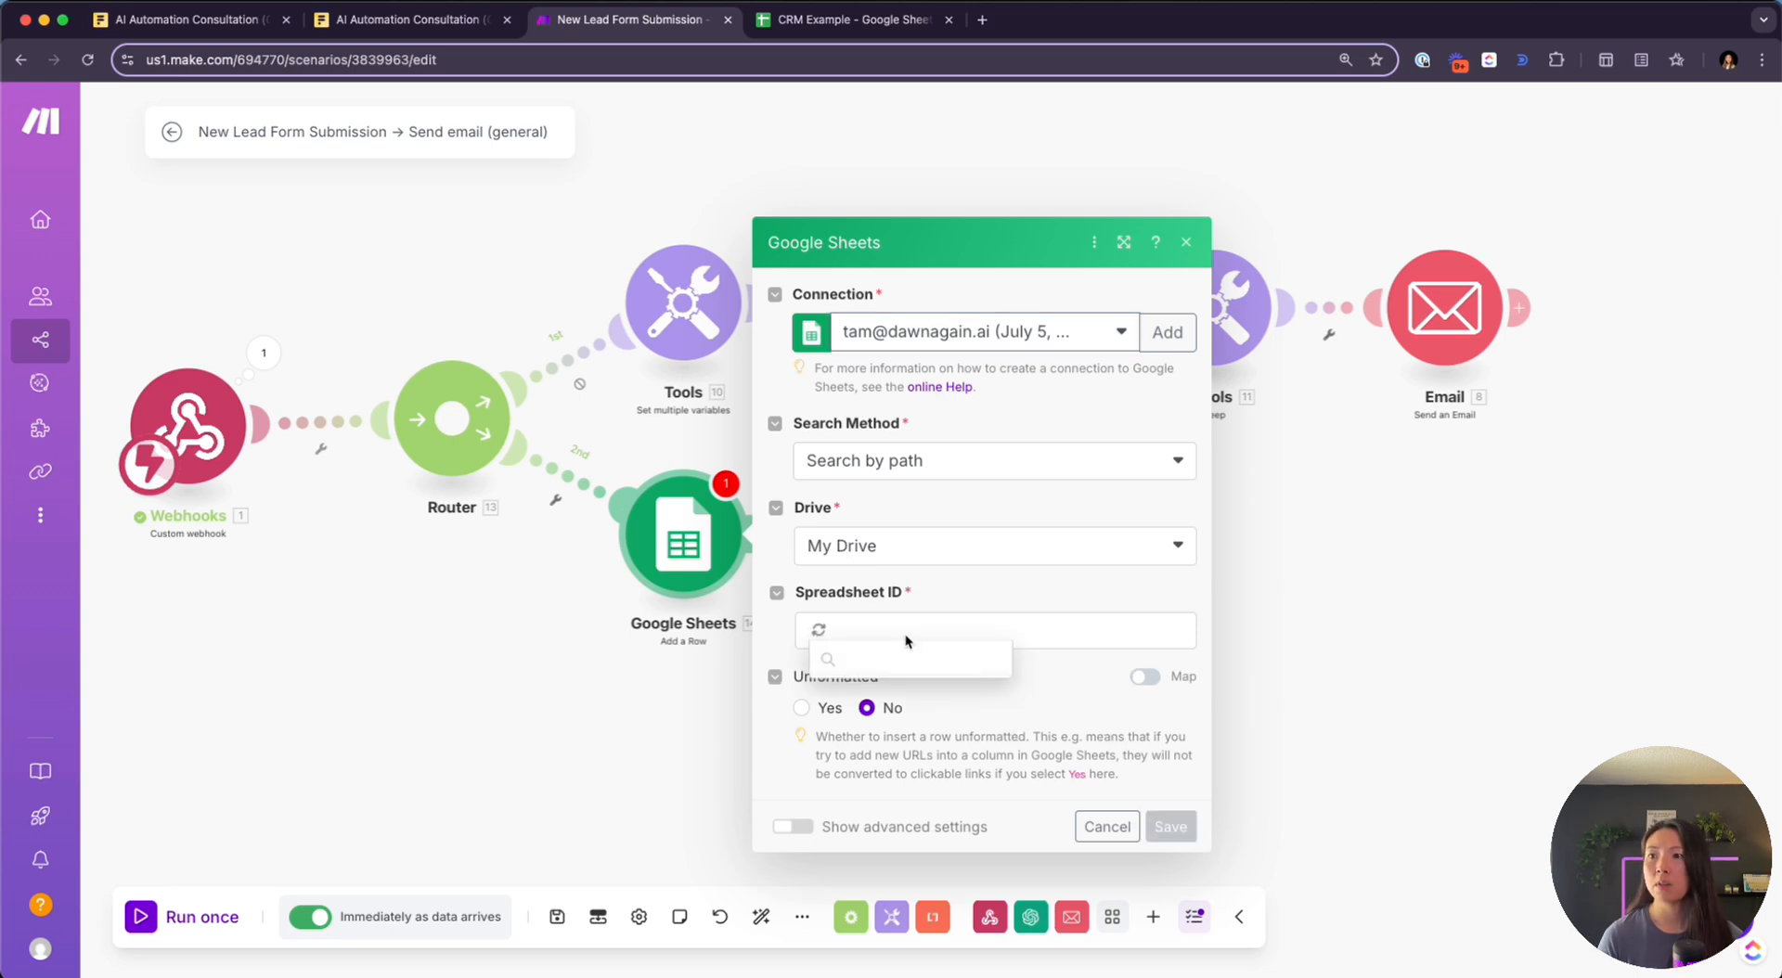
{"action": "type", "text": "crm"}
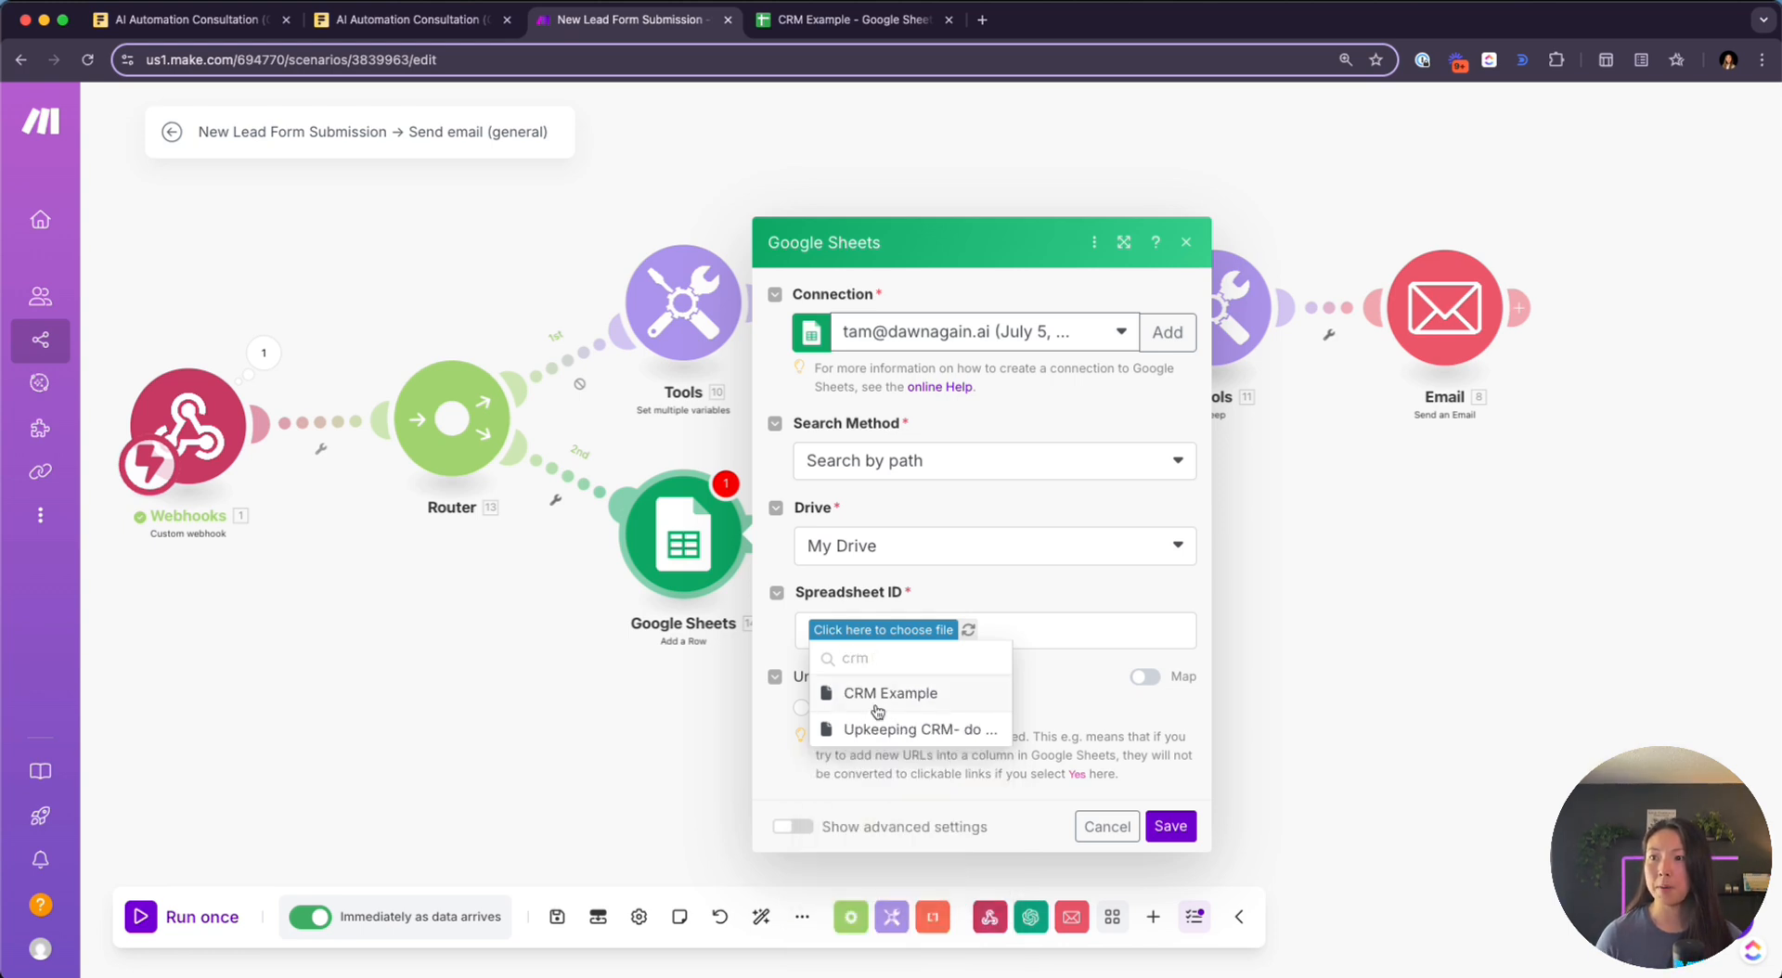
{"action": "left_click", "coordinate": [878, 710]}
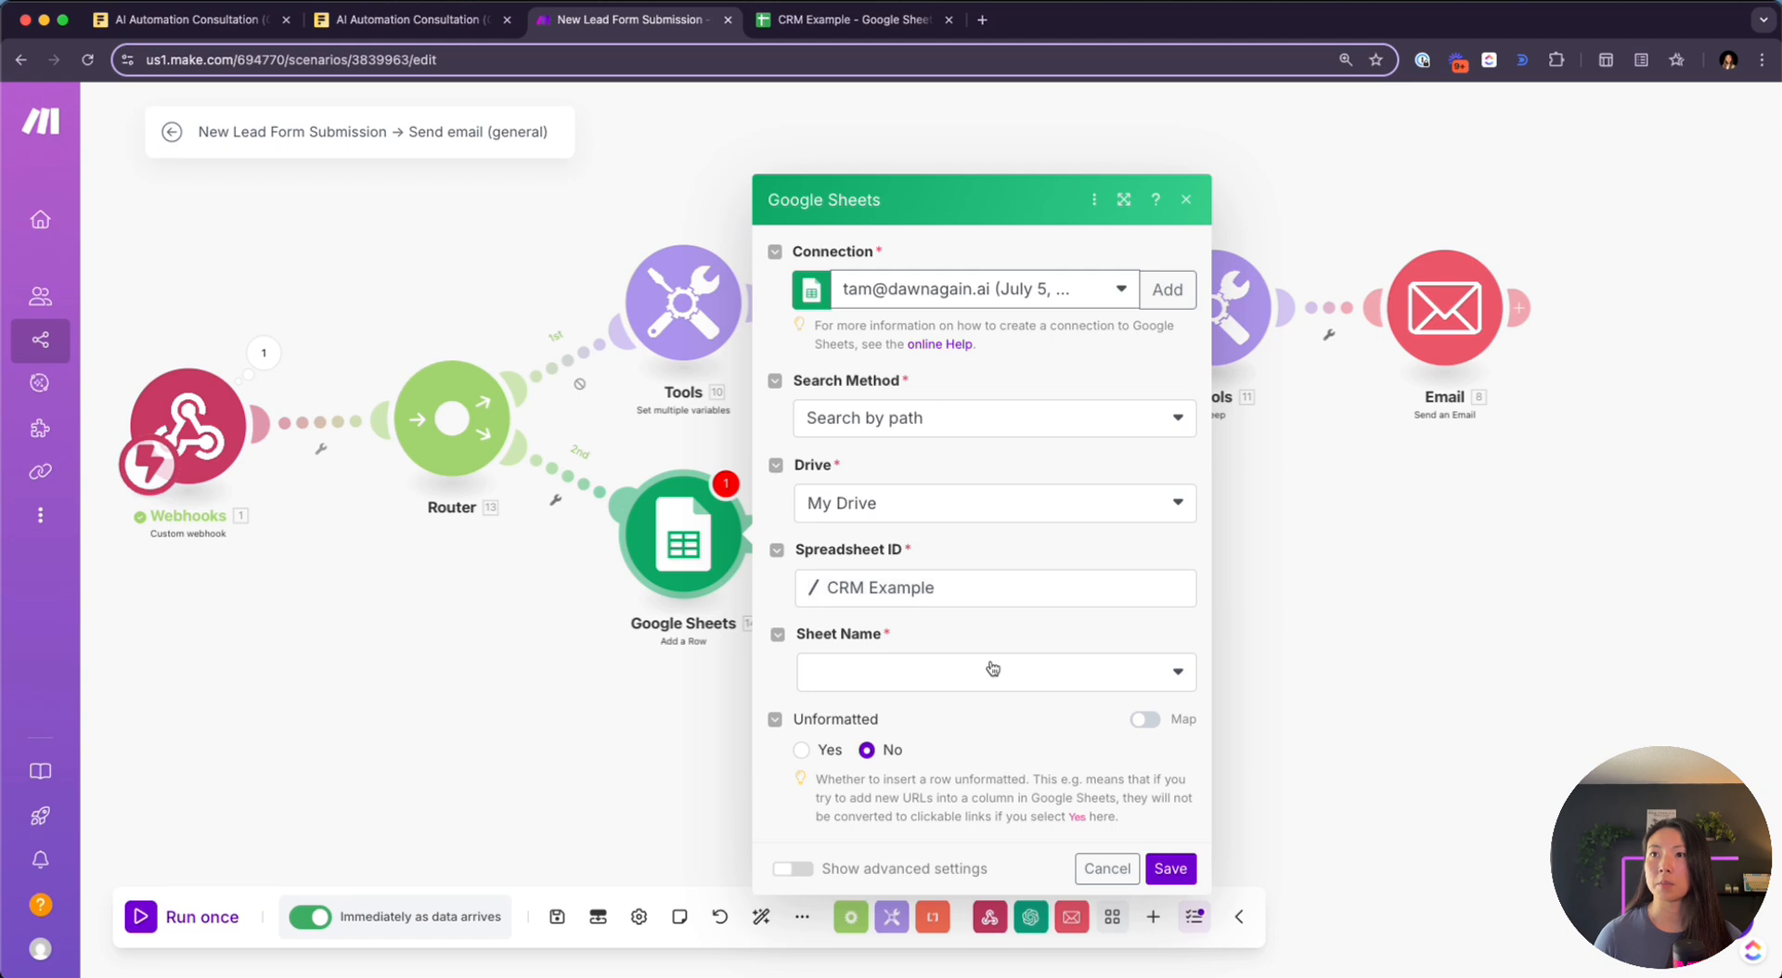
{"action": "left_click", "coordinate": [914, 688]}
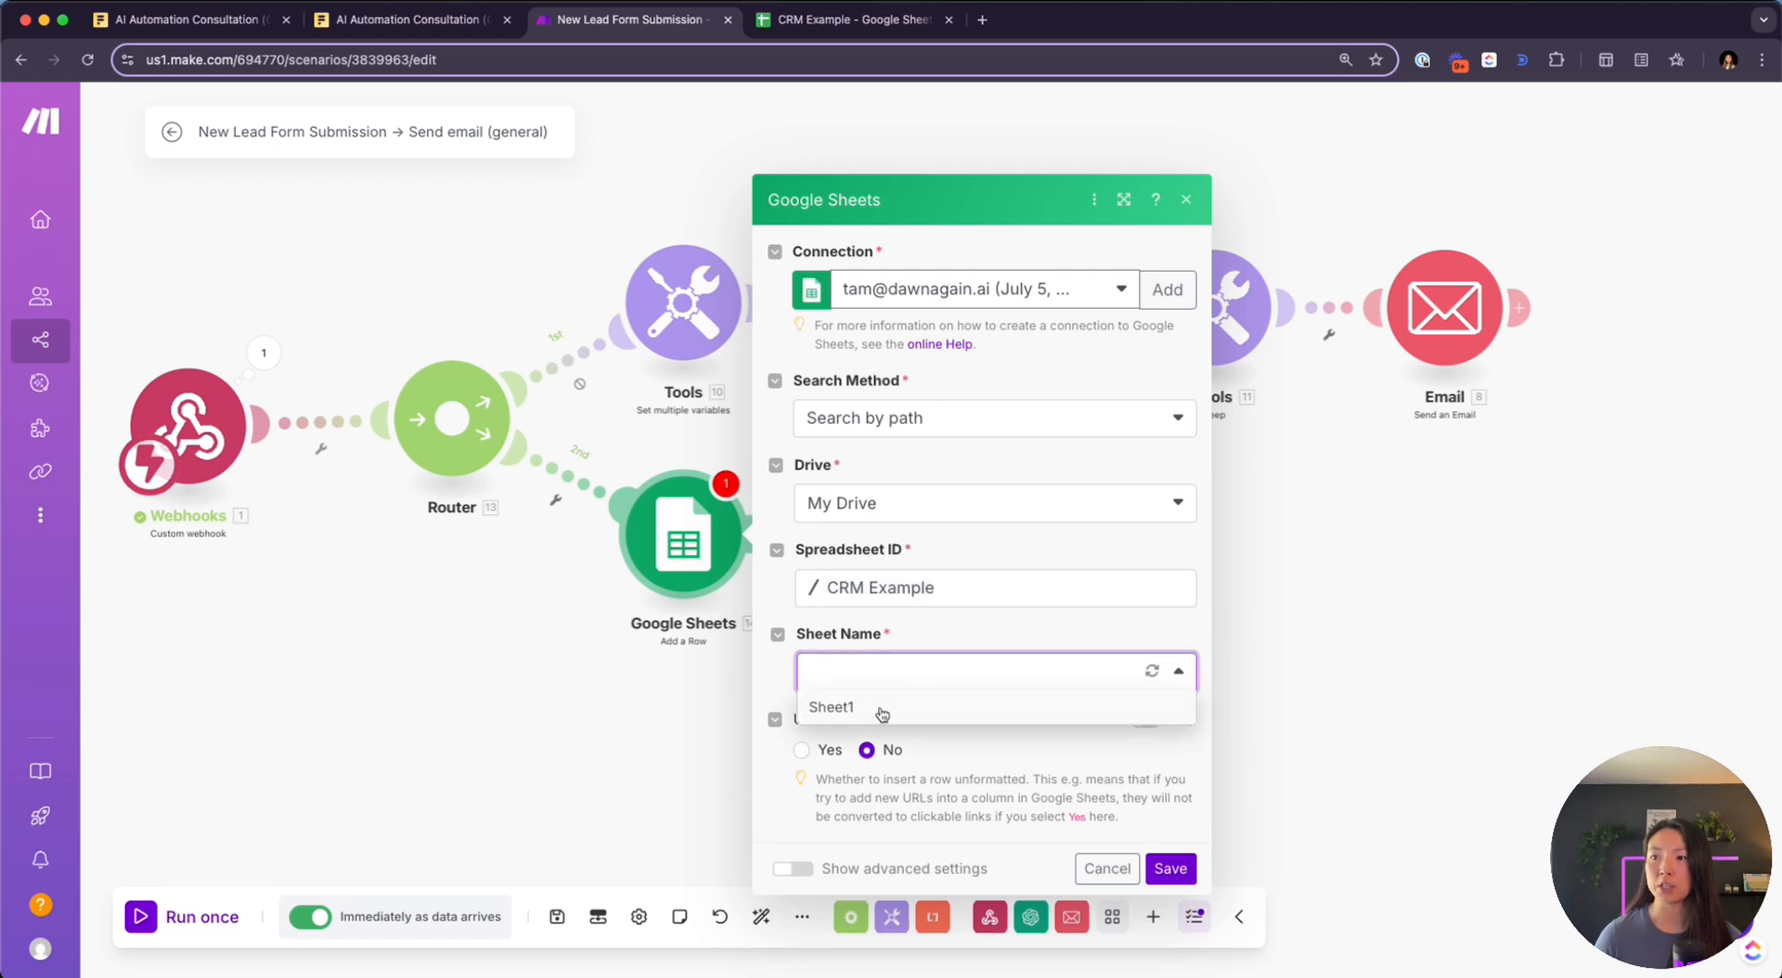
{"action": "left_click", "coordinate": [881, 711]}
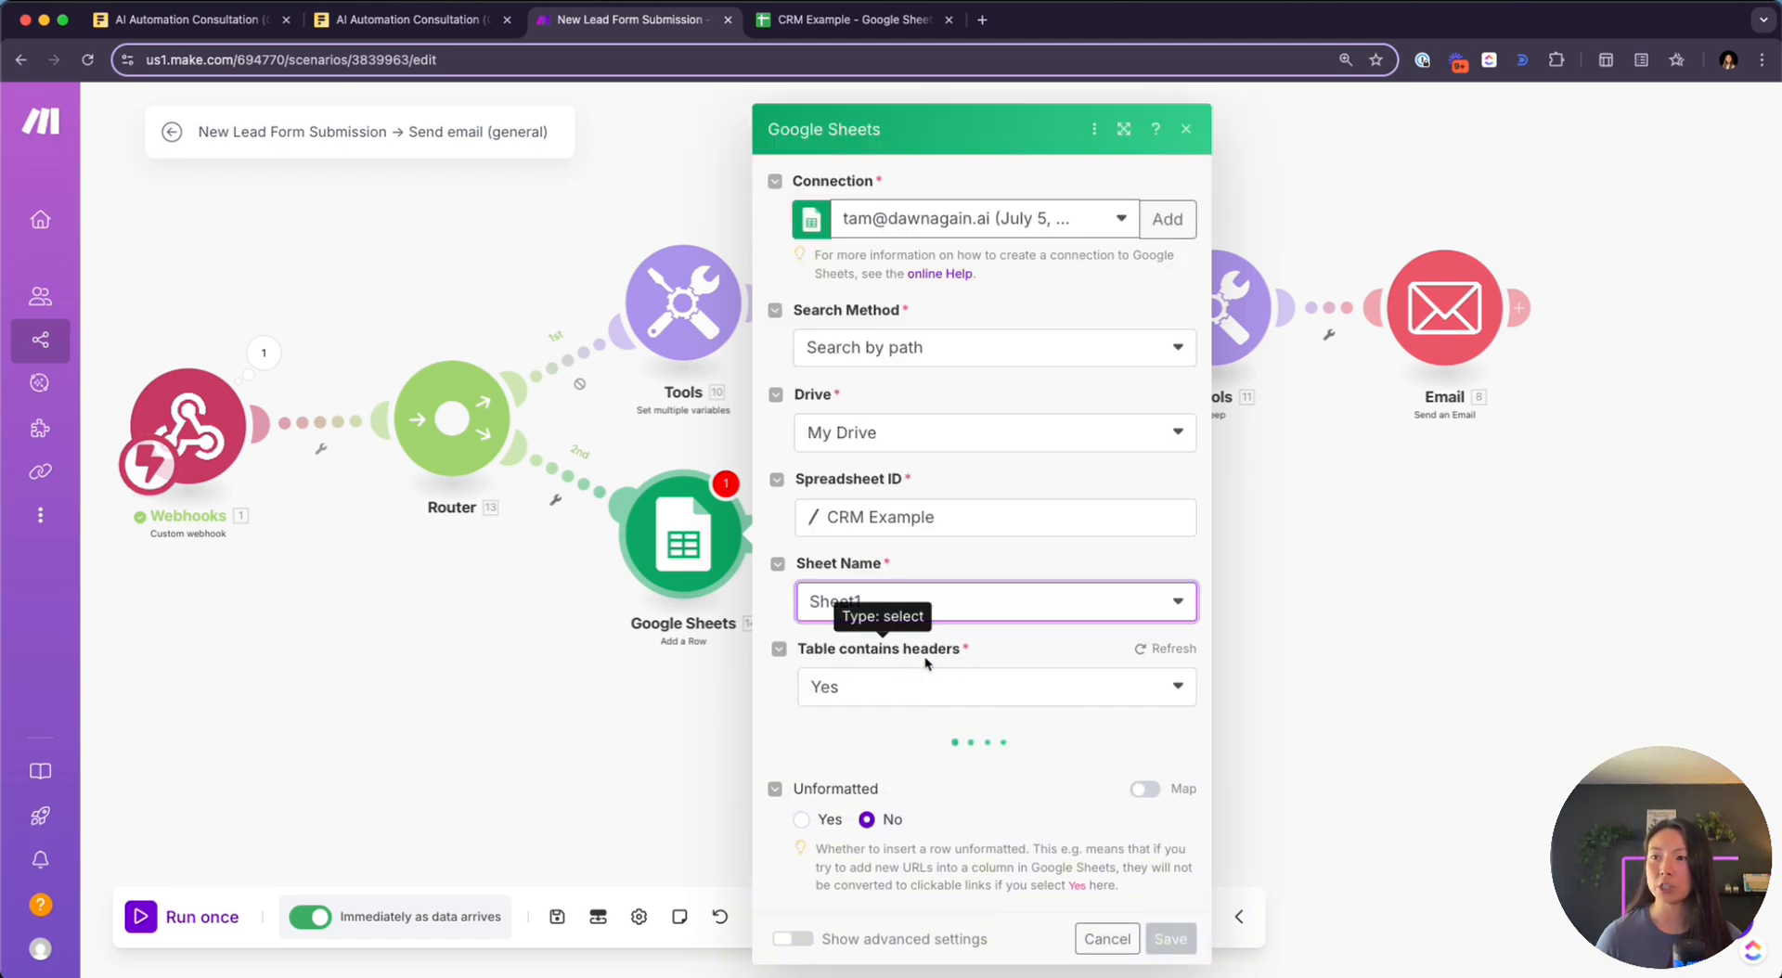
{"action": "scroll", "coordinate": [924, 586], "scroll_direction": "down", "scroll_amount": 5}
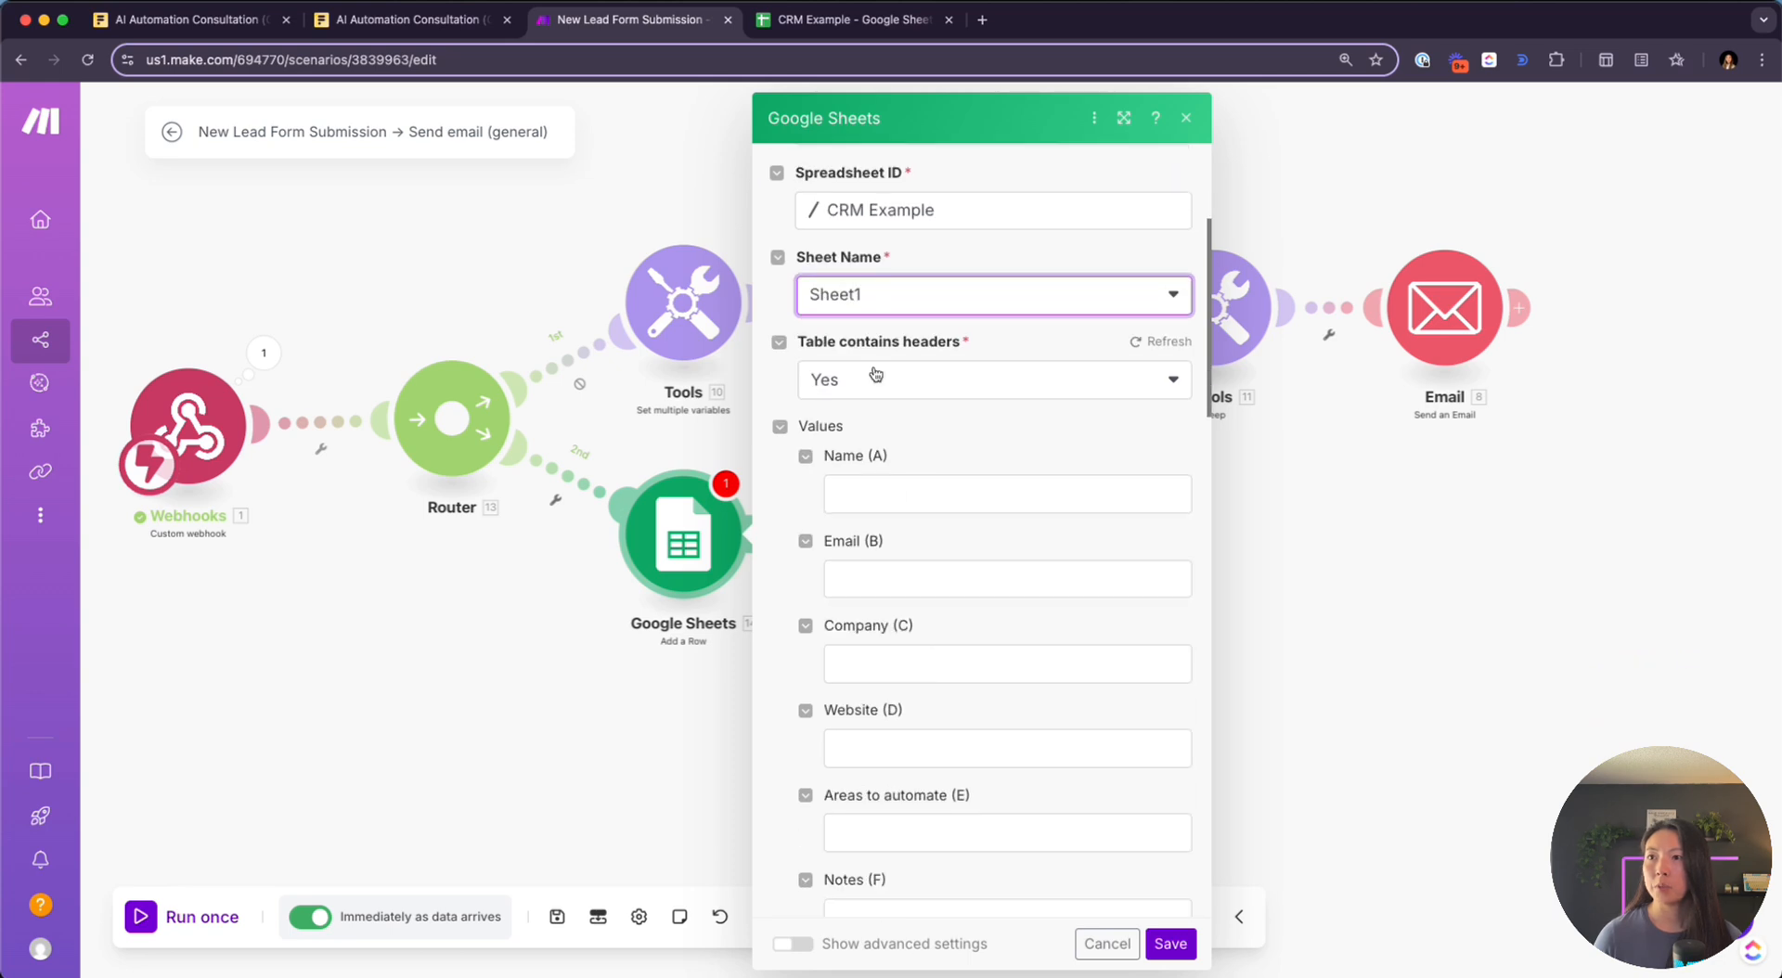
{"action": "scroll", "coordinate": [995, 387], "scroll_direction": "down", "scroll_amount": 3}
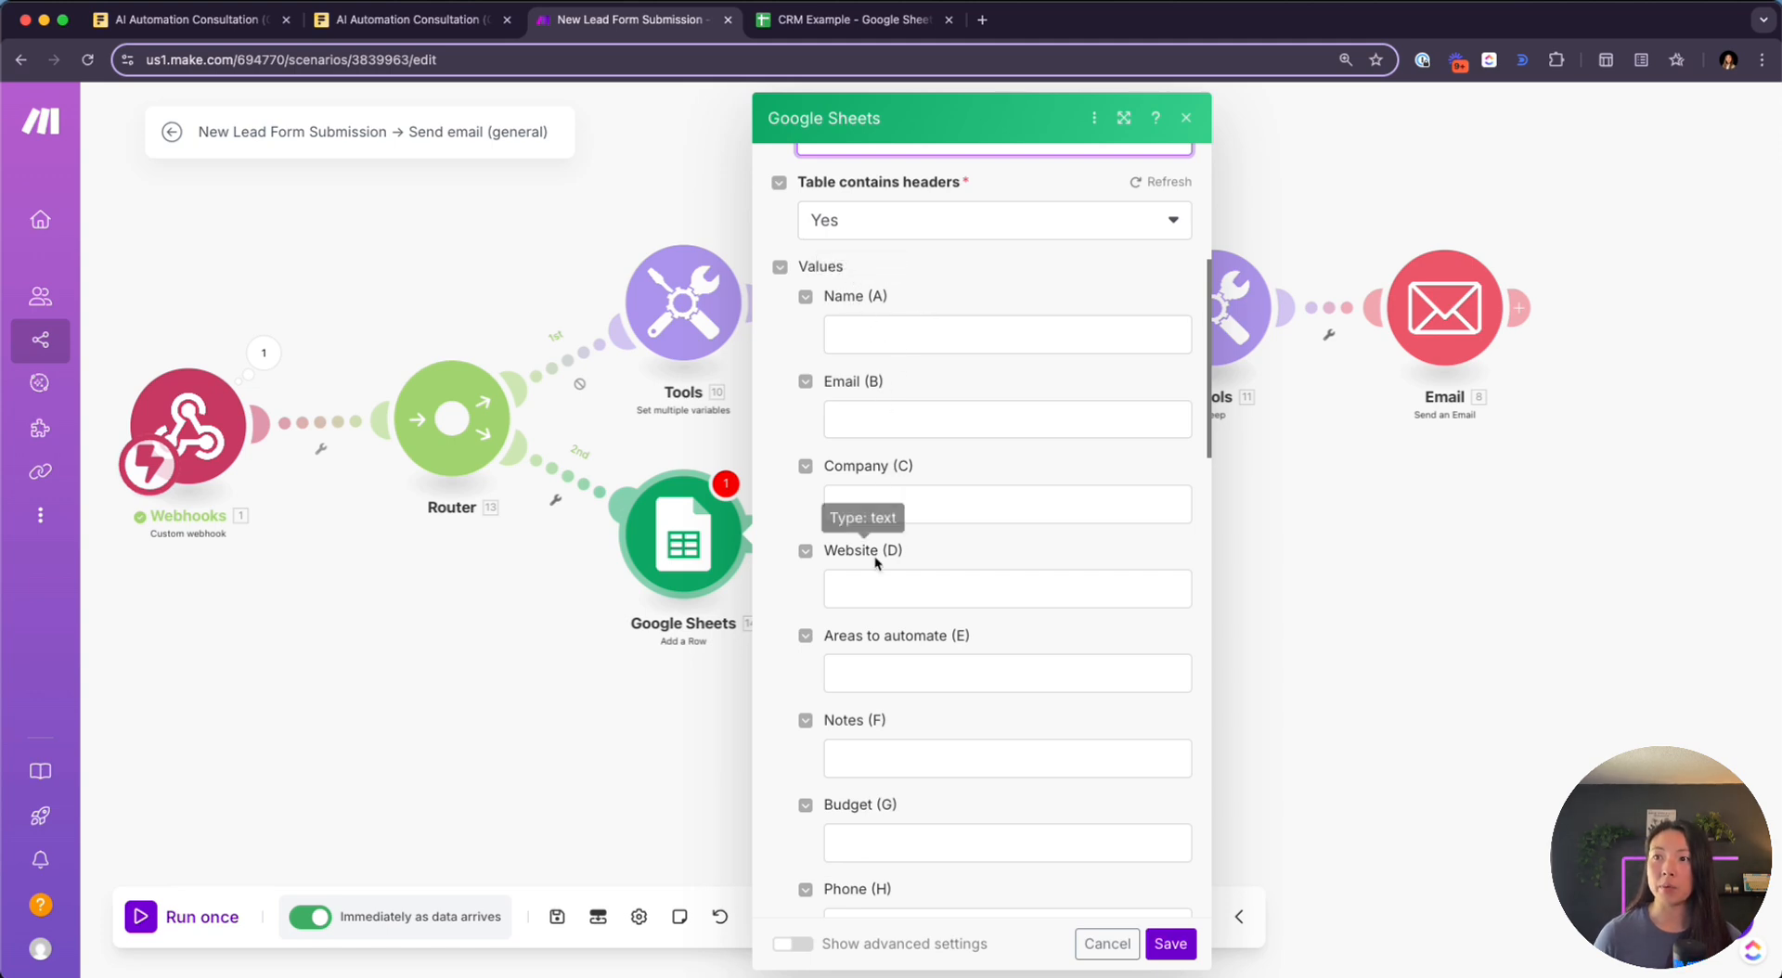
{"action": "scroll", "coordinate": [943, 596], "scroll_direction": "down", "scroll_amount": 4}
{"action": "scroll", "coordinate": [945, 601], "scroll_direction": "up", "scroll_amount": 2}
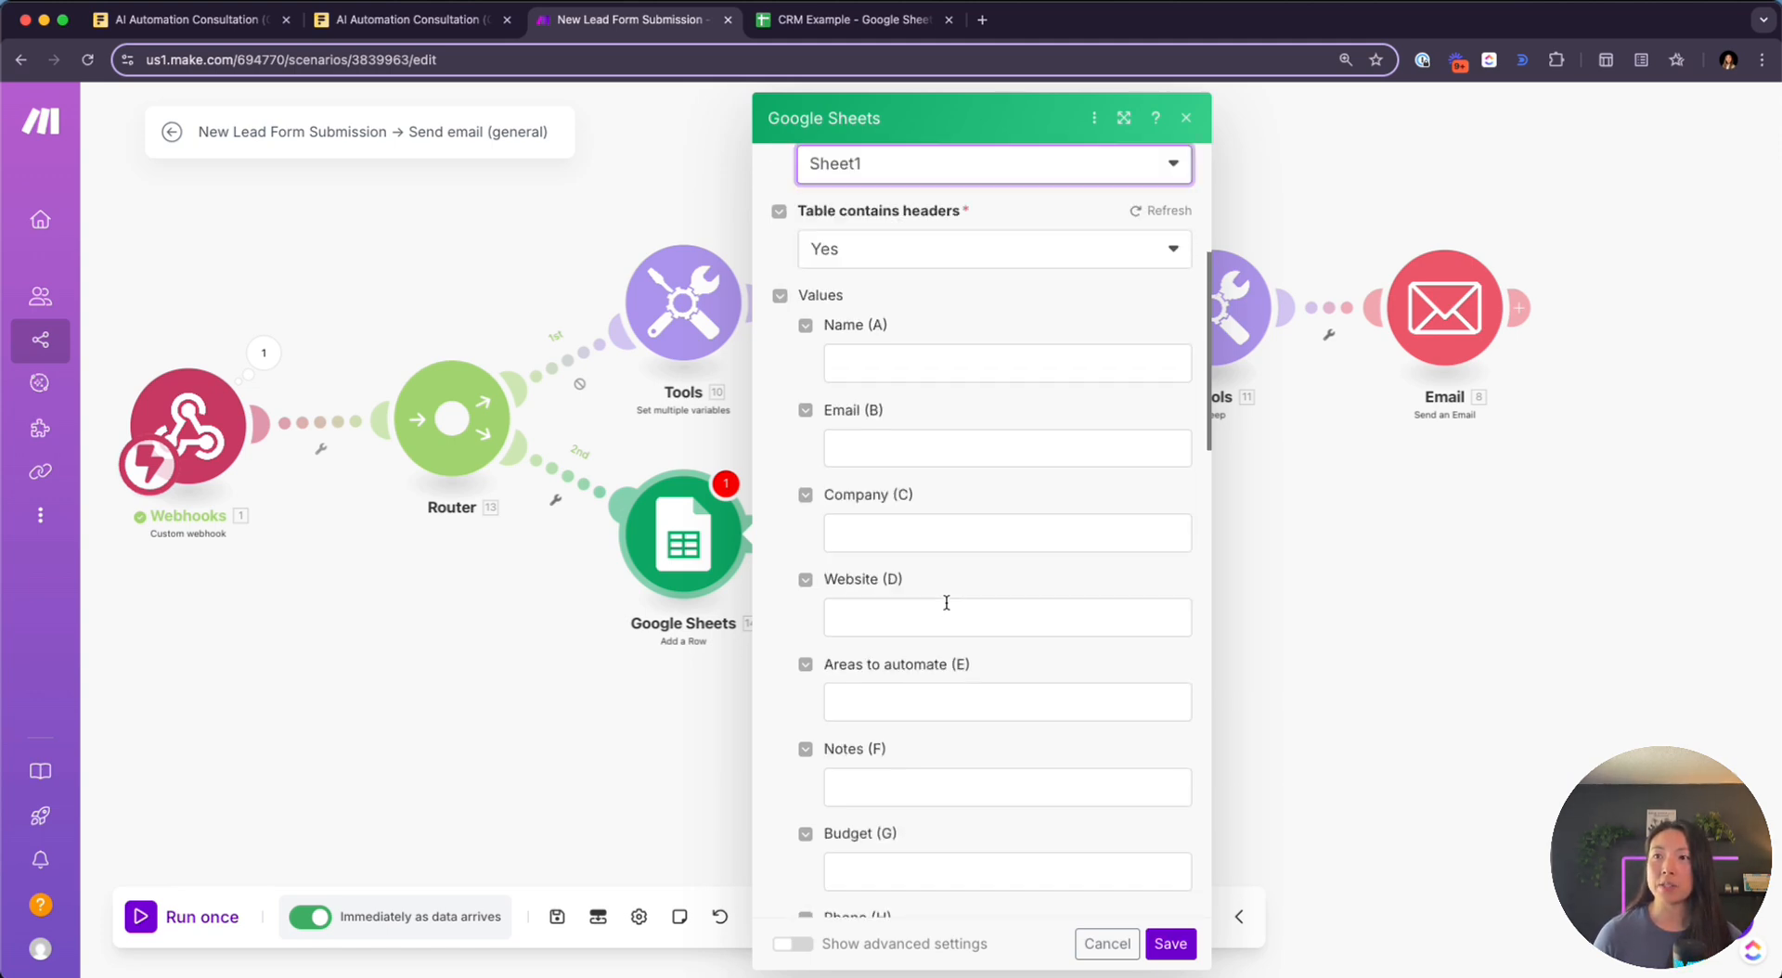
{"action": "scroll", "coordinate": [947, 603], "scroll_direction": "up", "scroll_amount": 3}
Open the mapping panel for Name (A) and expand the webhook output down to question 1
{"action": "left_click", "coordinate": [907, 410]}
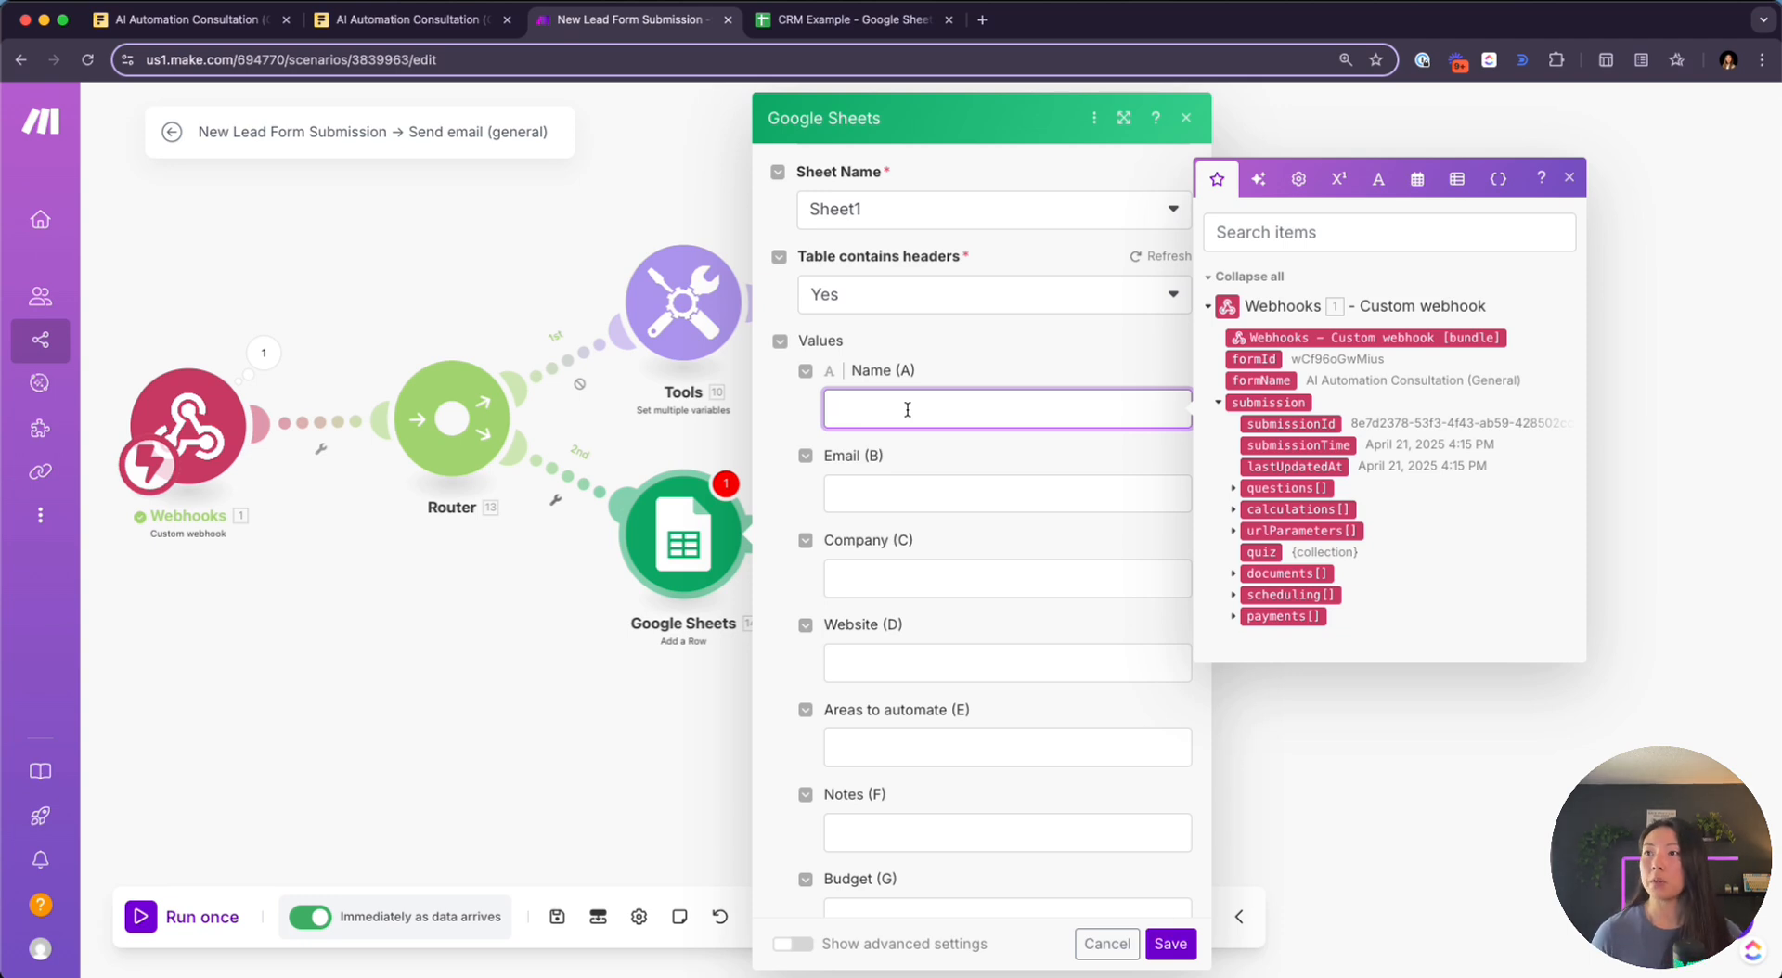
{"action": "left_click", "coordinate": [1232, 487]}
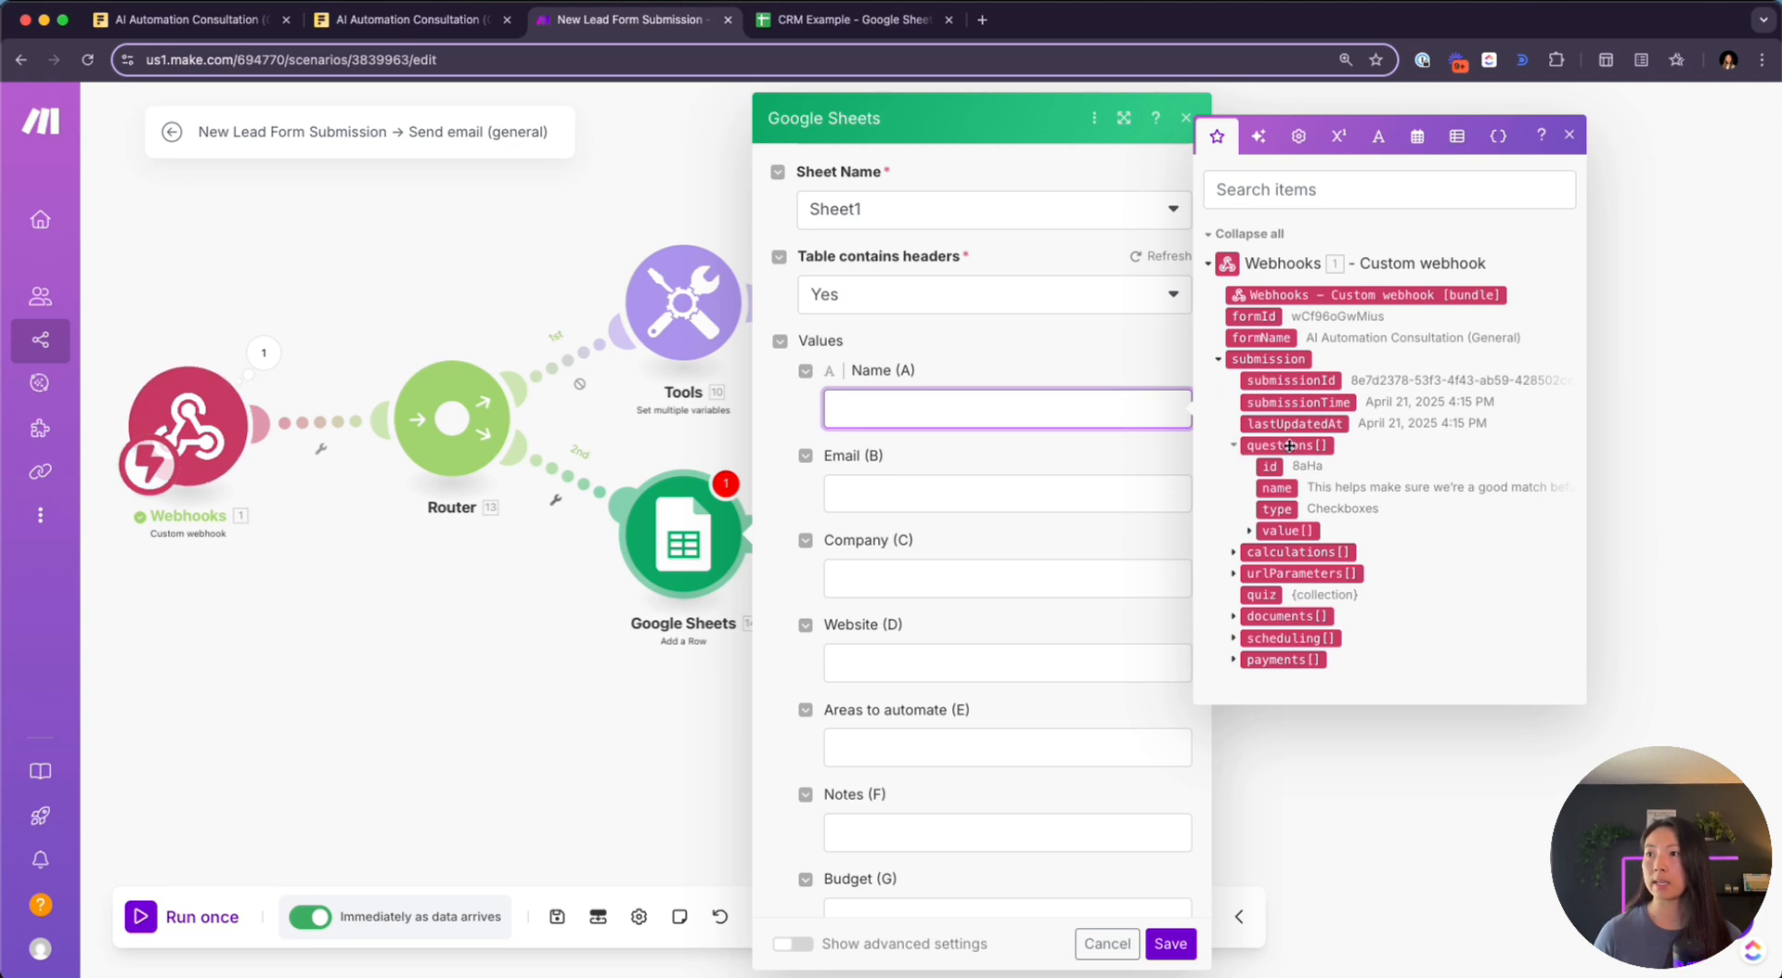
{"action": "left_click", "coordinate": [265, 351]}
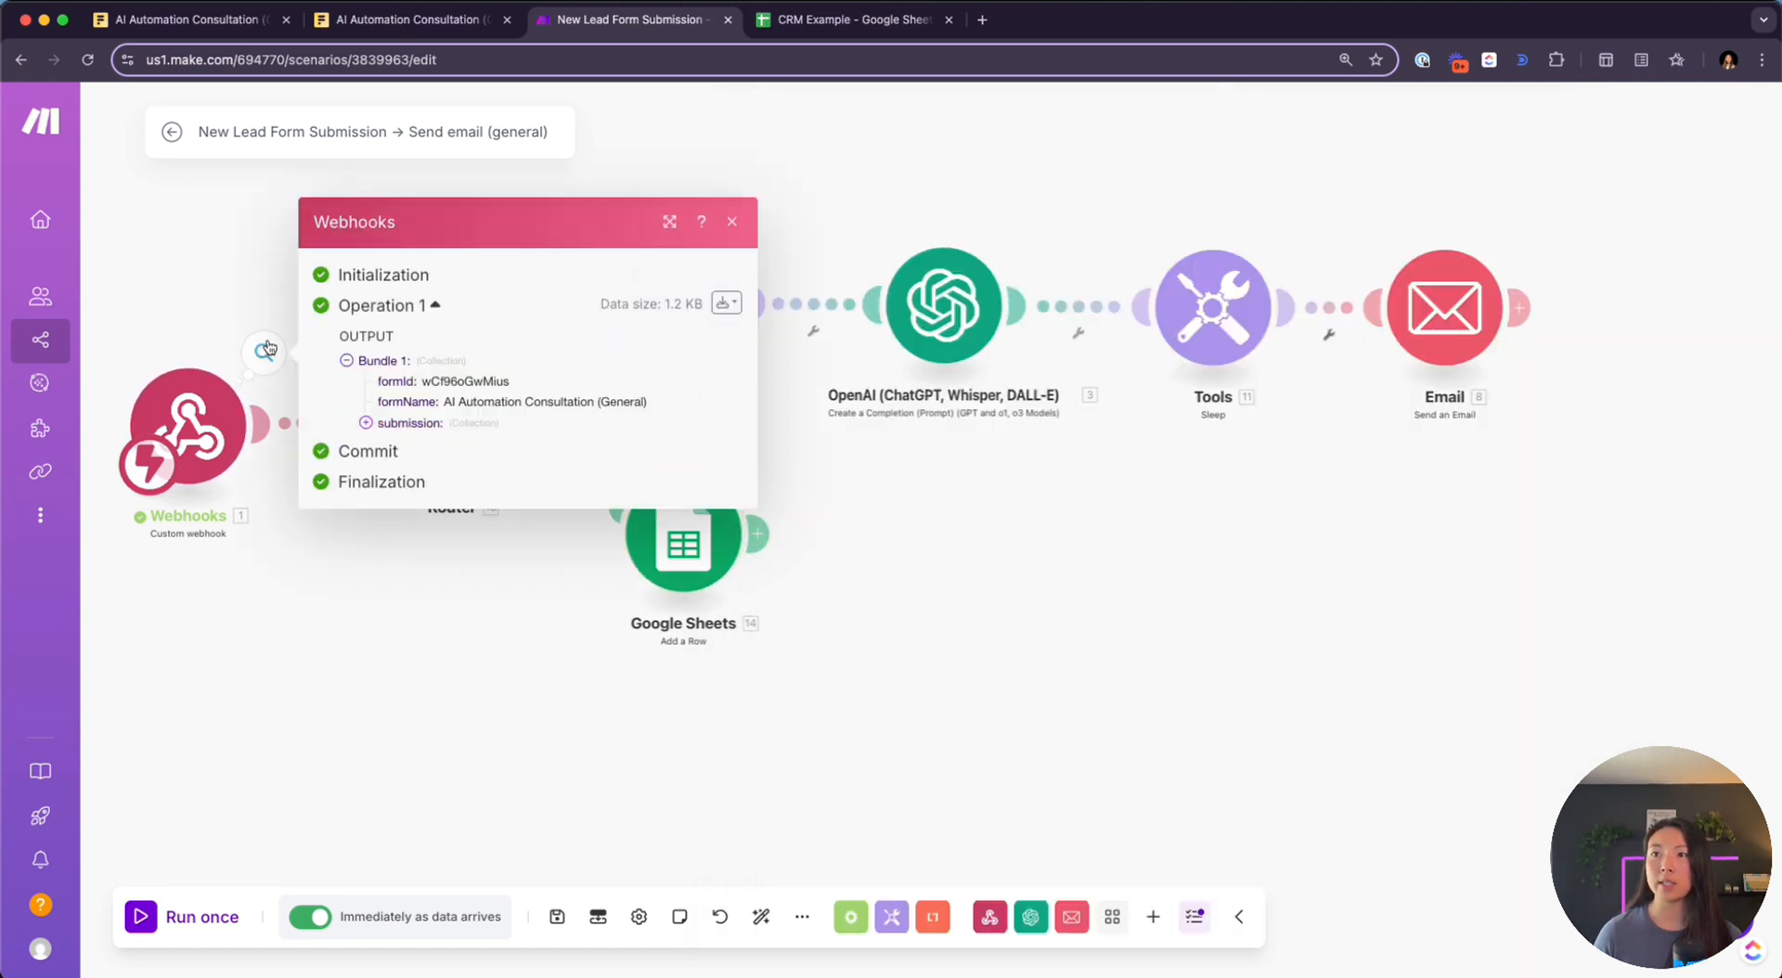
{"action": "left_click", "coordinate": [365, 422]}
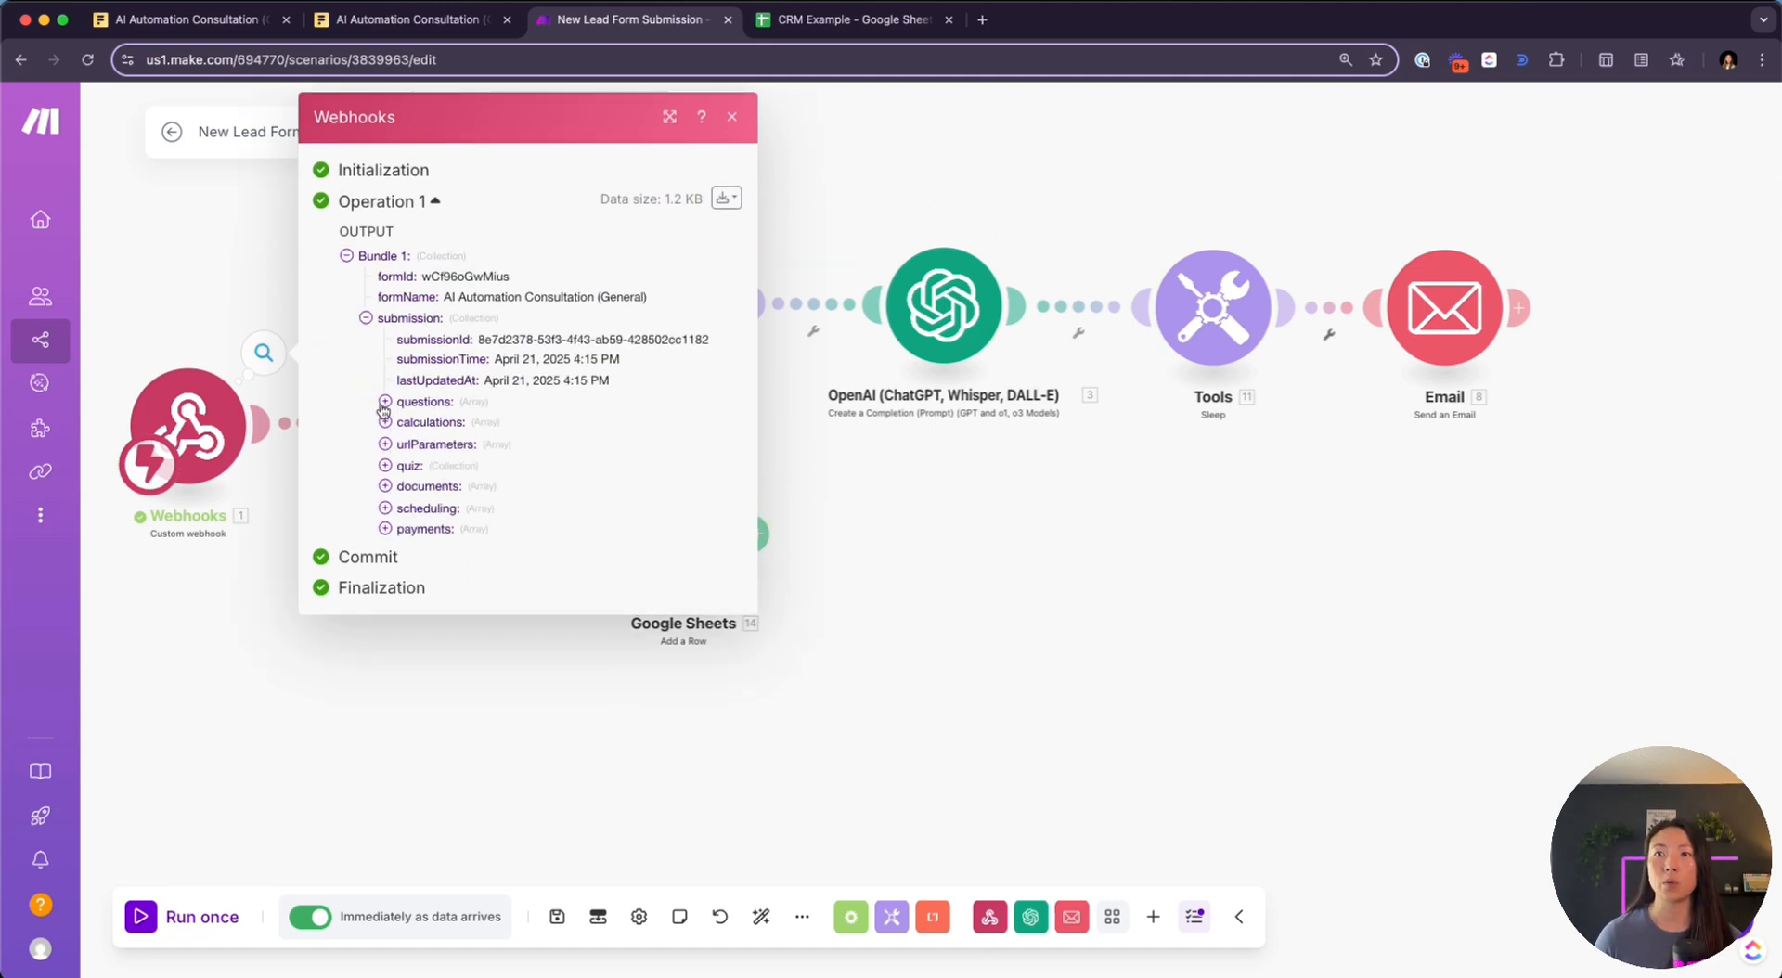
{"action": "left_click", "coordinate": [384, 402]}
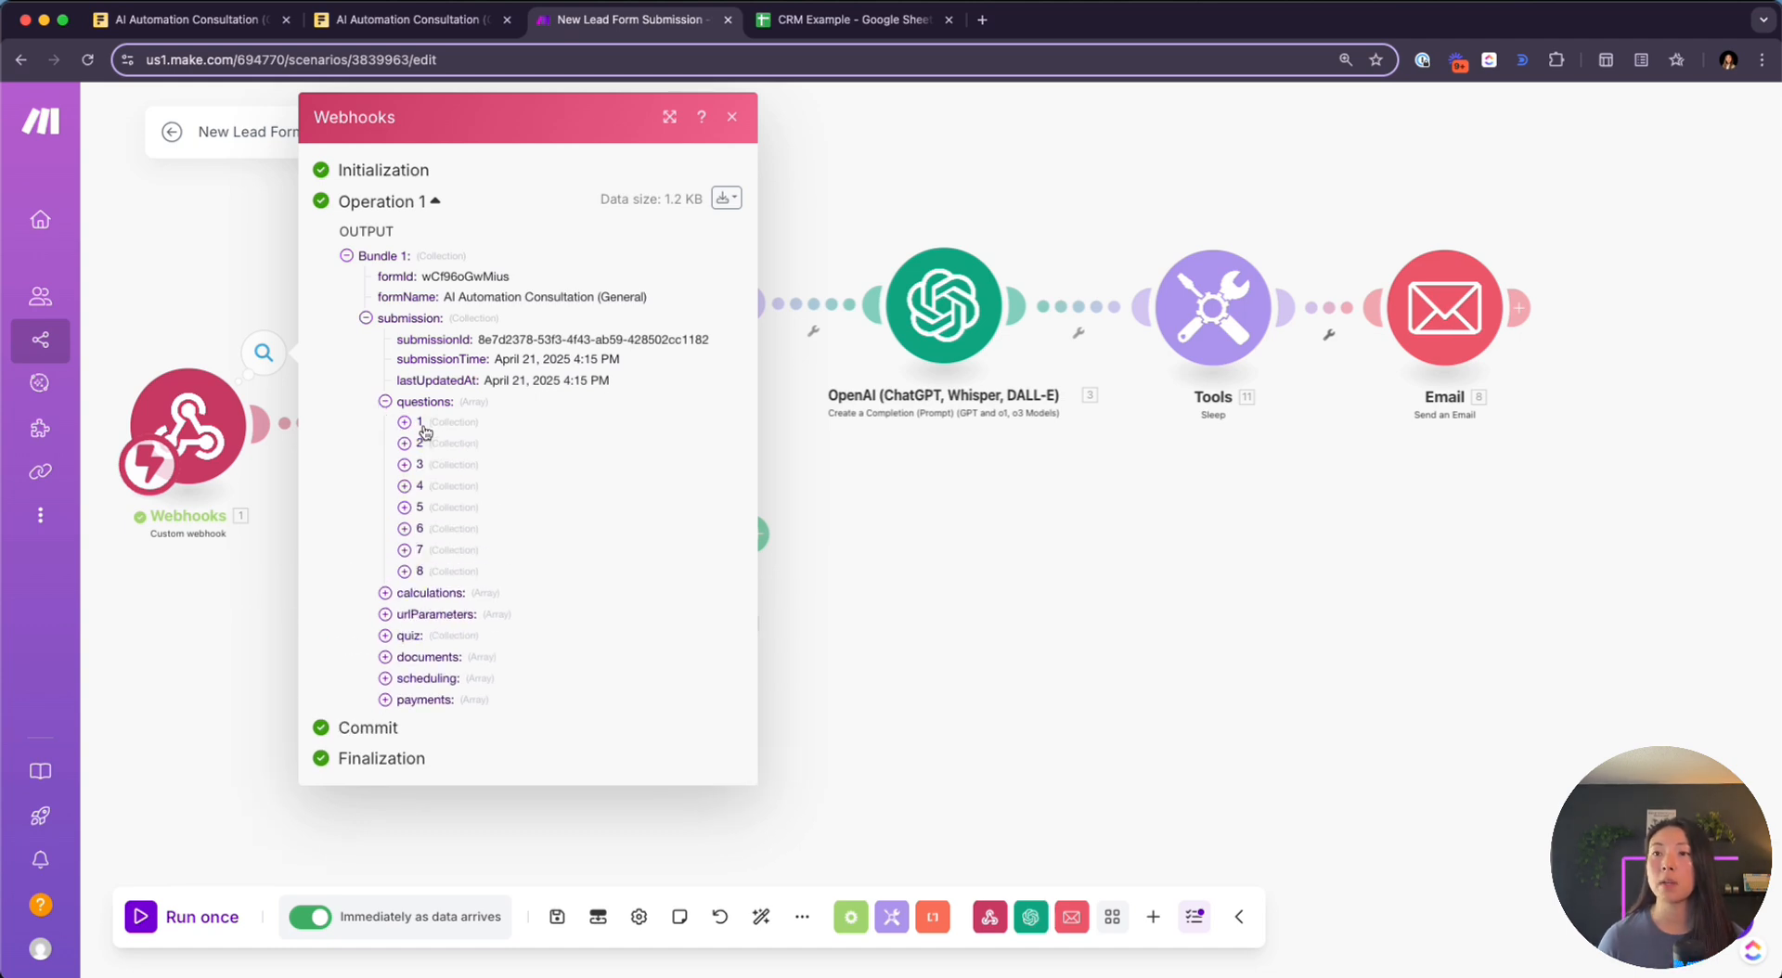
{"action": "left_click", "coordinate": [414, 424]}
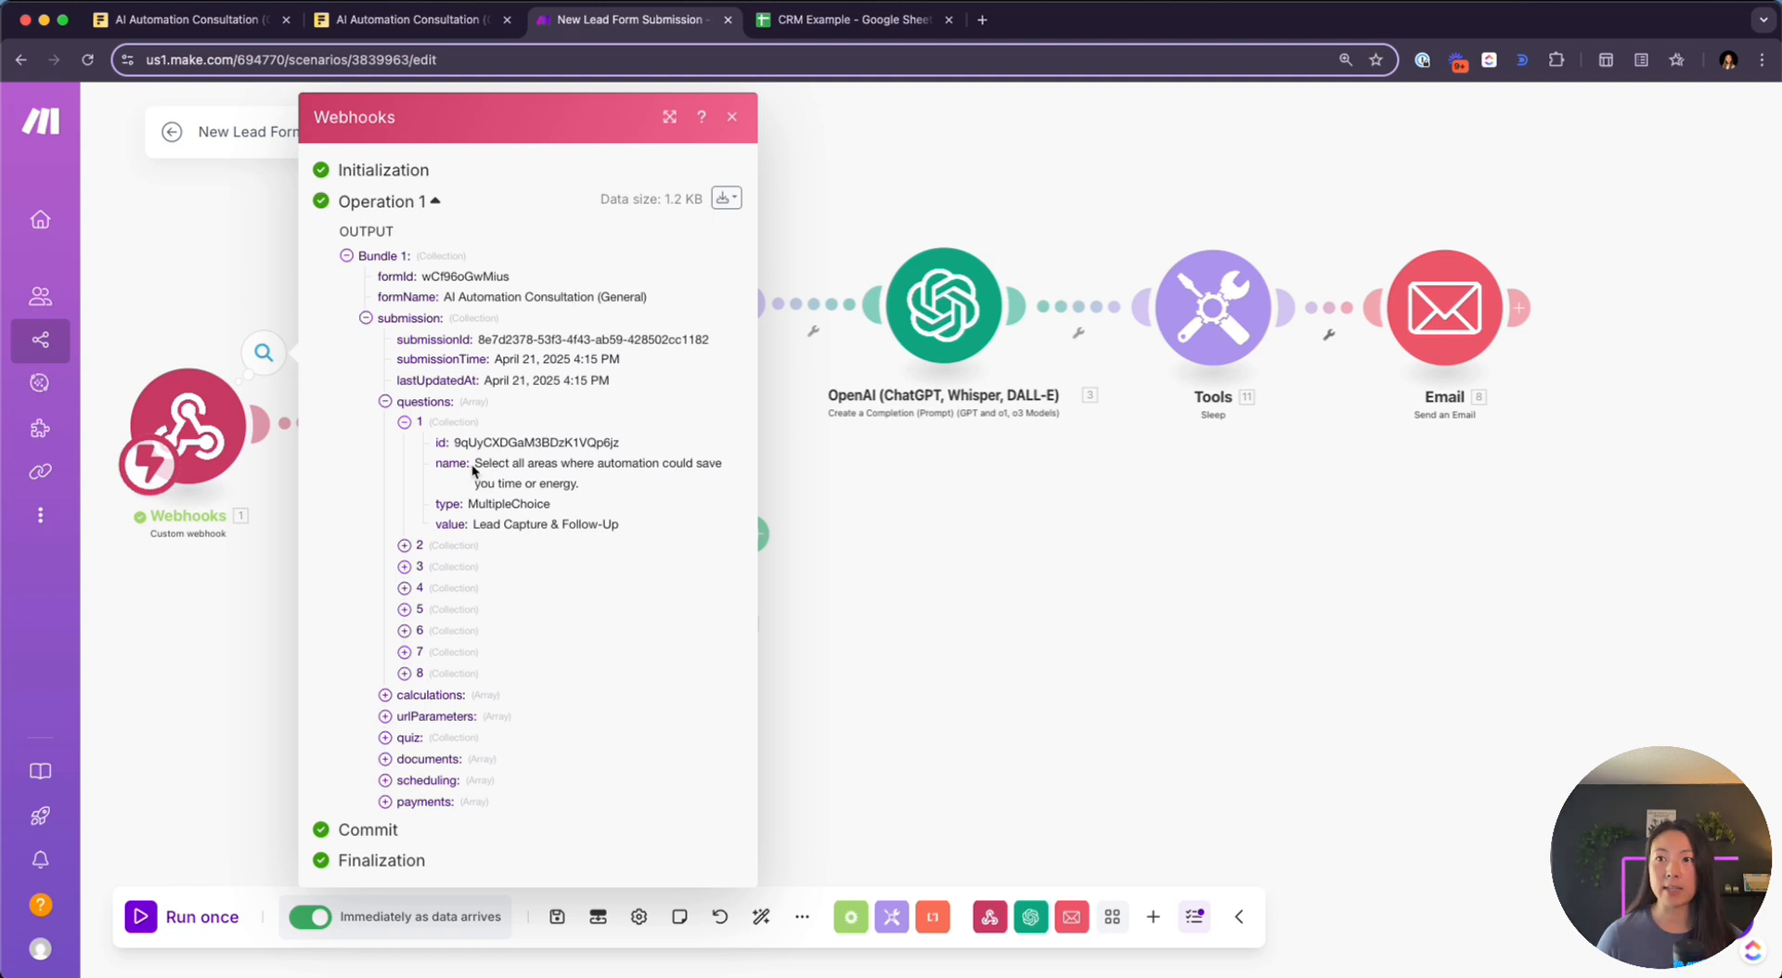
Inspect questions 1 and 2, noting question 2 is Full Name, then close the inspector
{"action": "left_click_drag", "start_coordinate": [474, 470], "coordinate": [603, 493]}
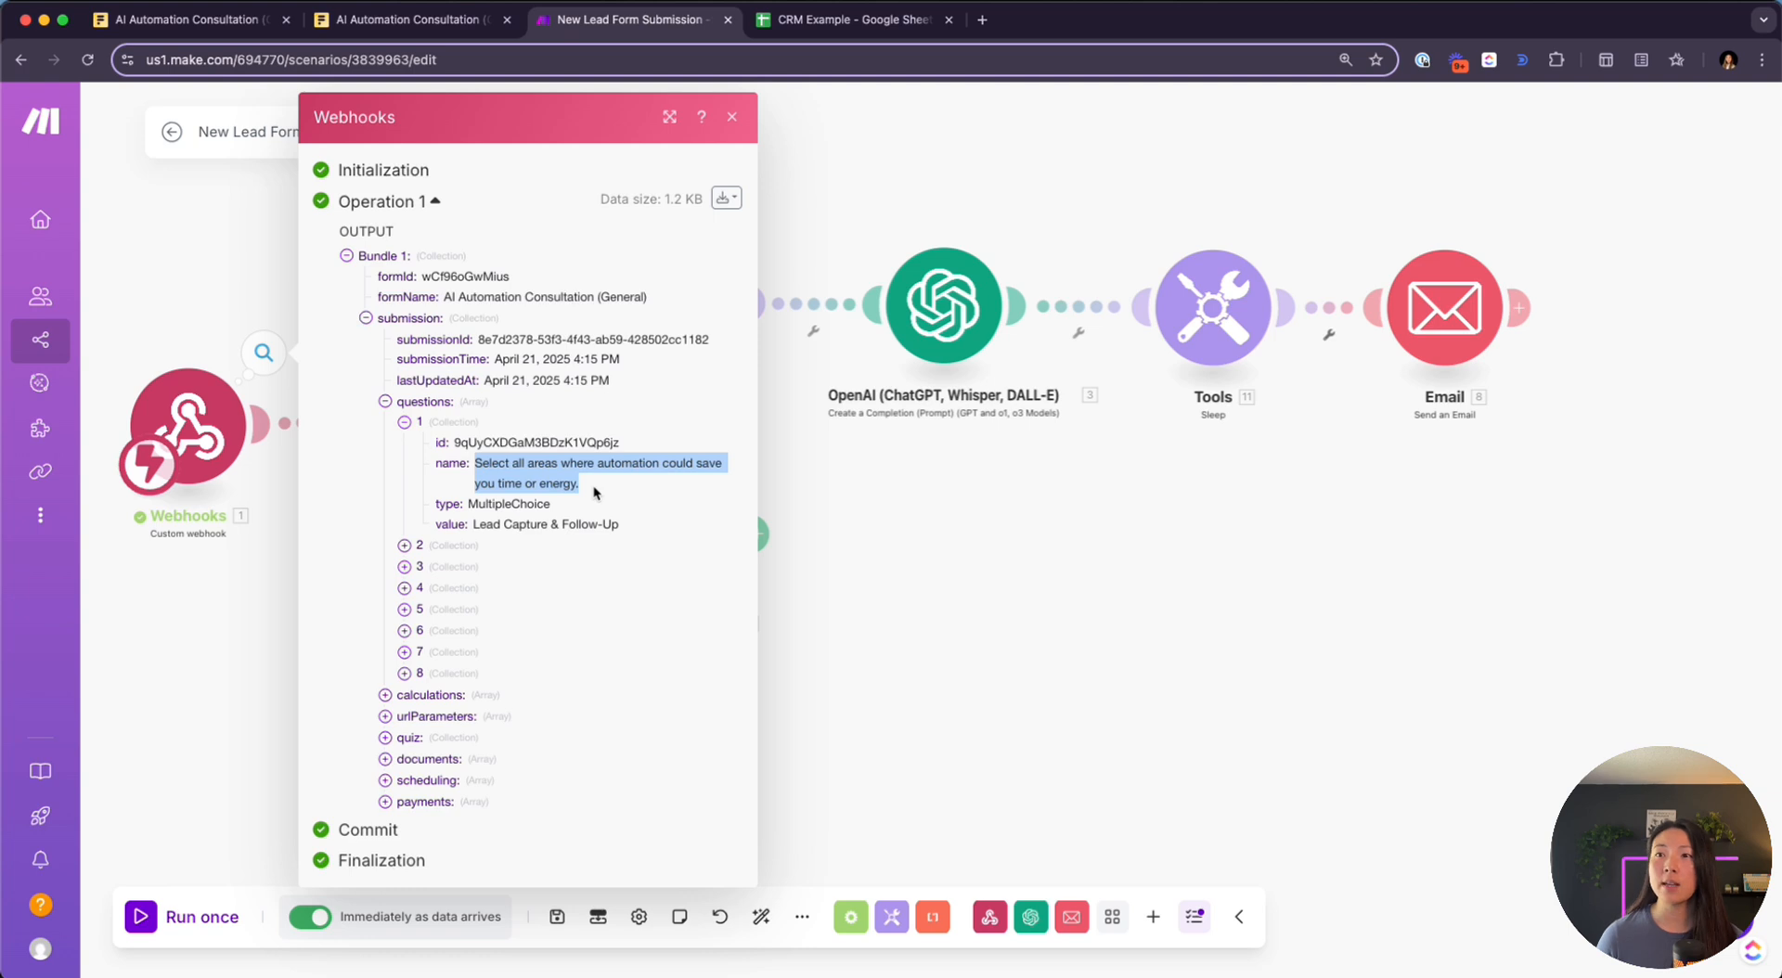
{"action": "left_click_drag", "start_coordinate": [437, 525], "coordinate": [624, 535]}
{"action": "left_click", "coordinate": [406, 546]}
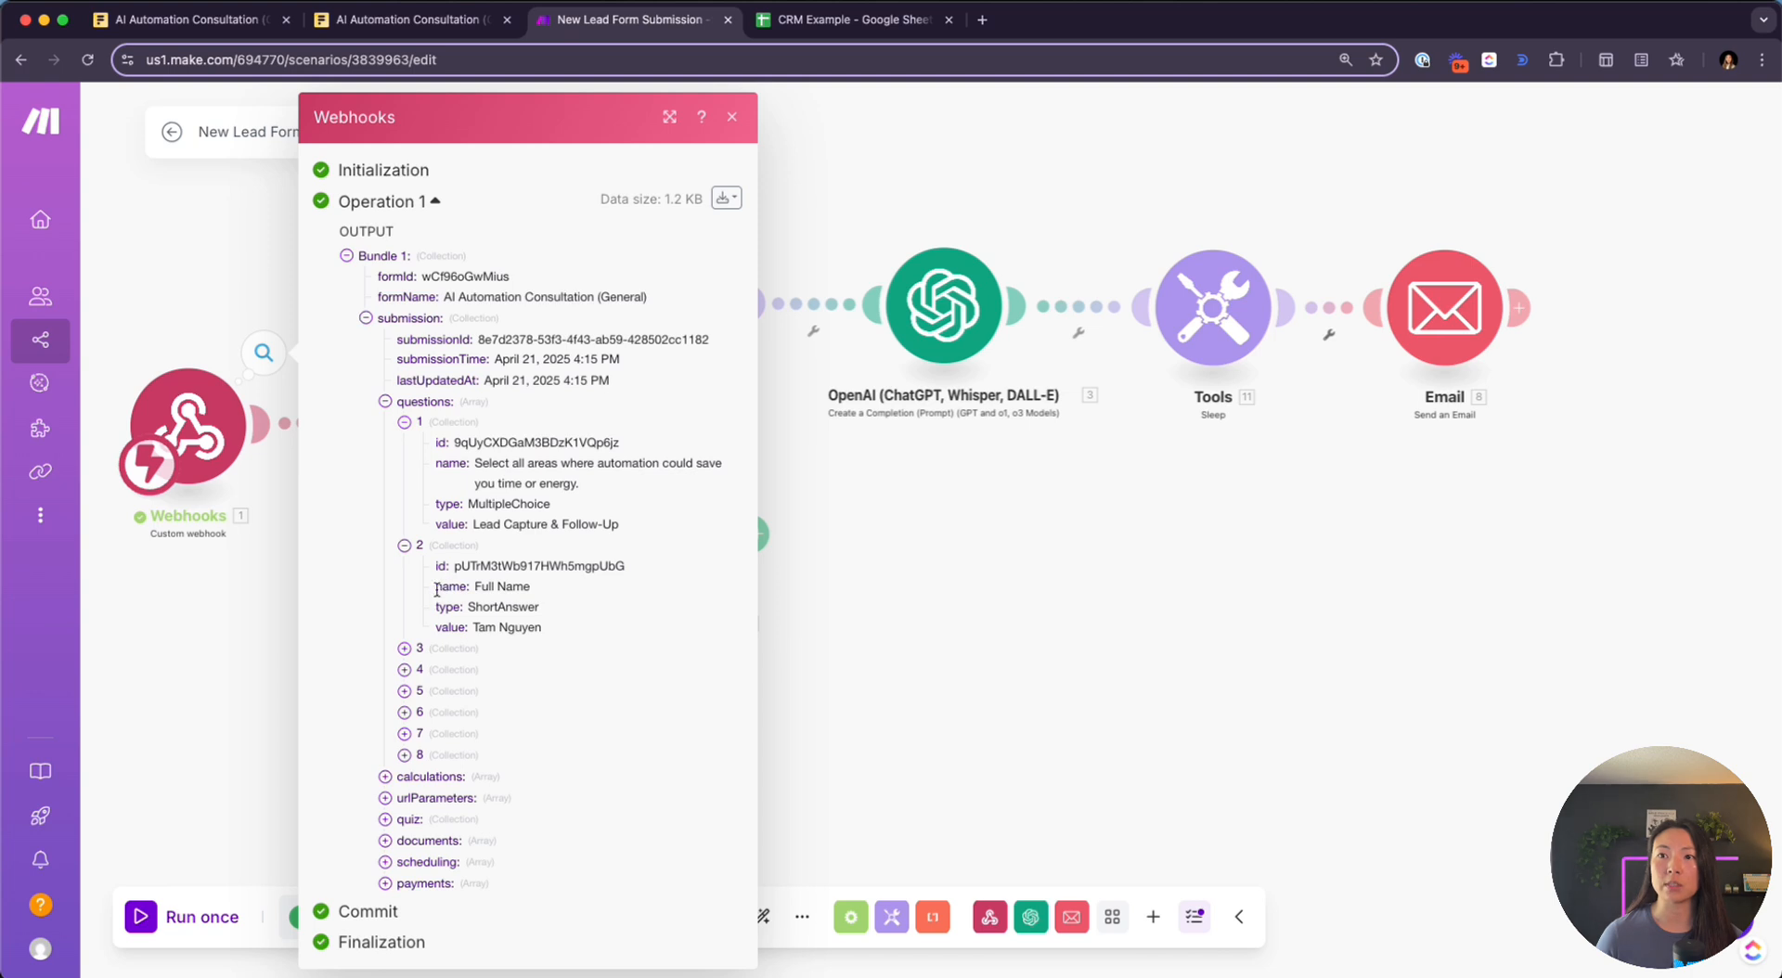
{"action": "left_click_drag", "start_coordinate": [437, 590], "coordinate": [527, 591]}
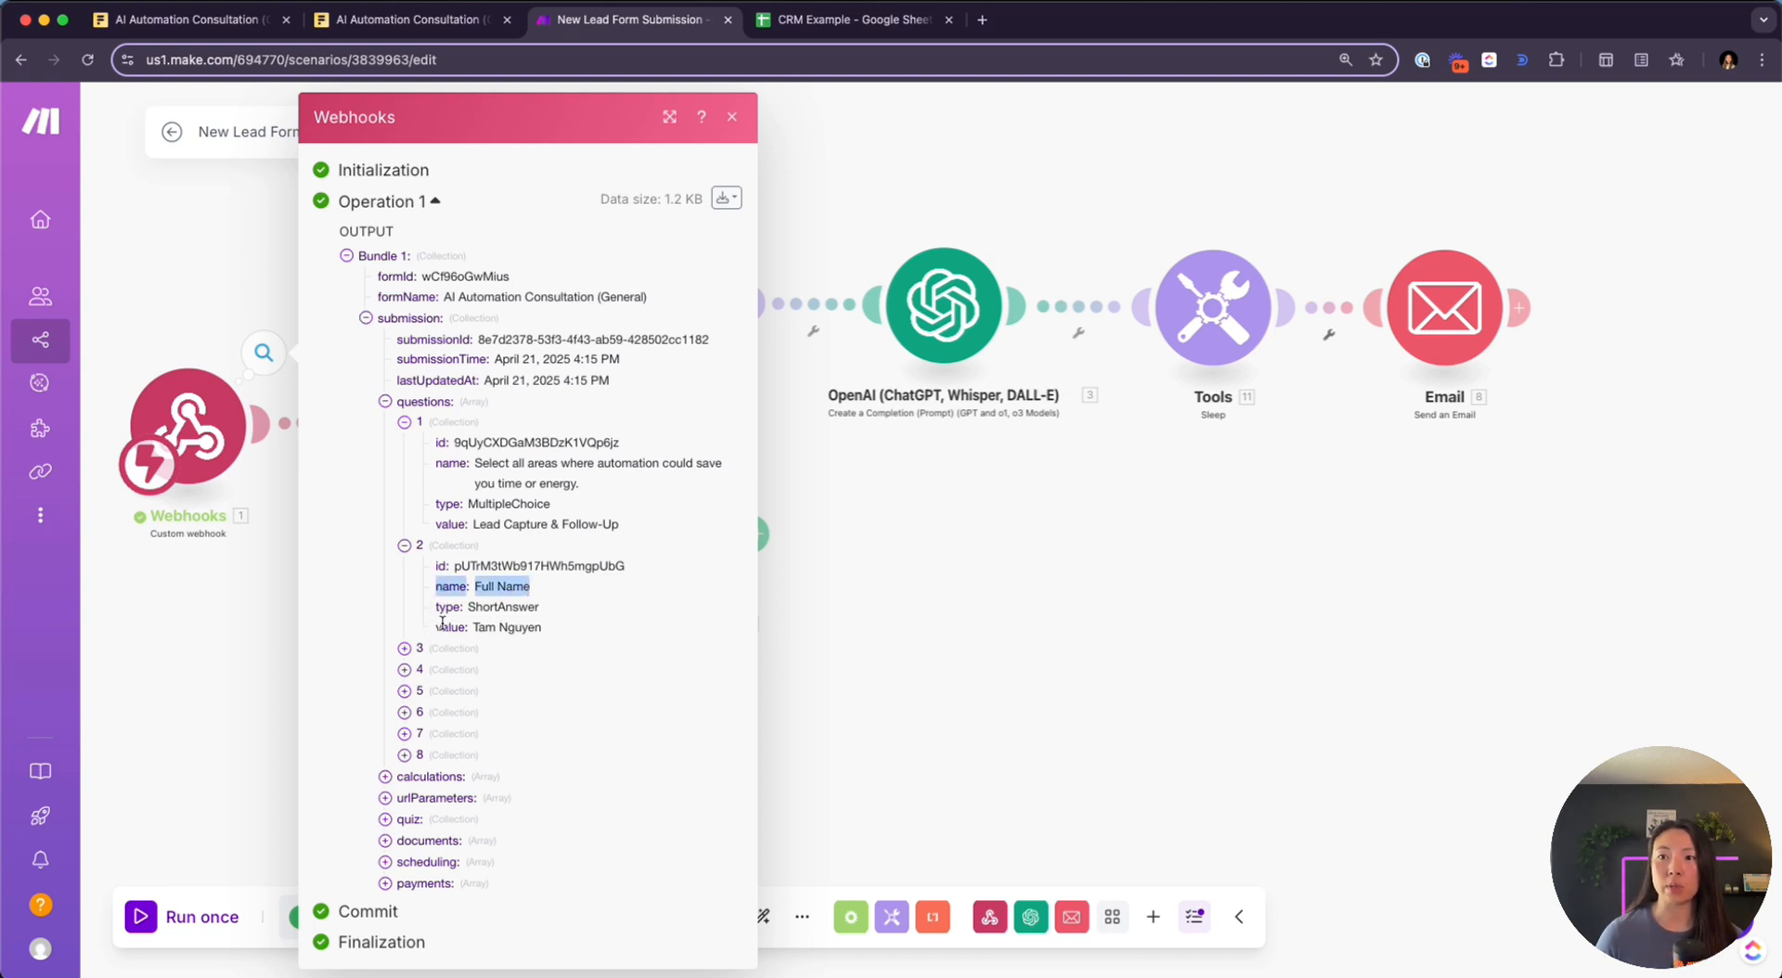
{"action": "left_click_drag", "start_coordinate": [437, 628], "coordinate": [546, 631]}
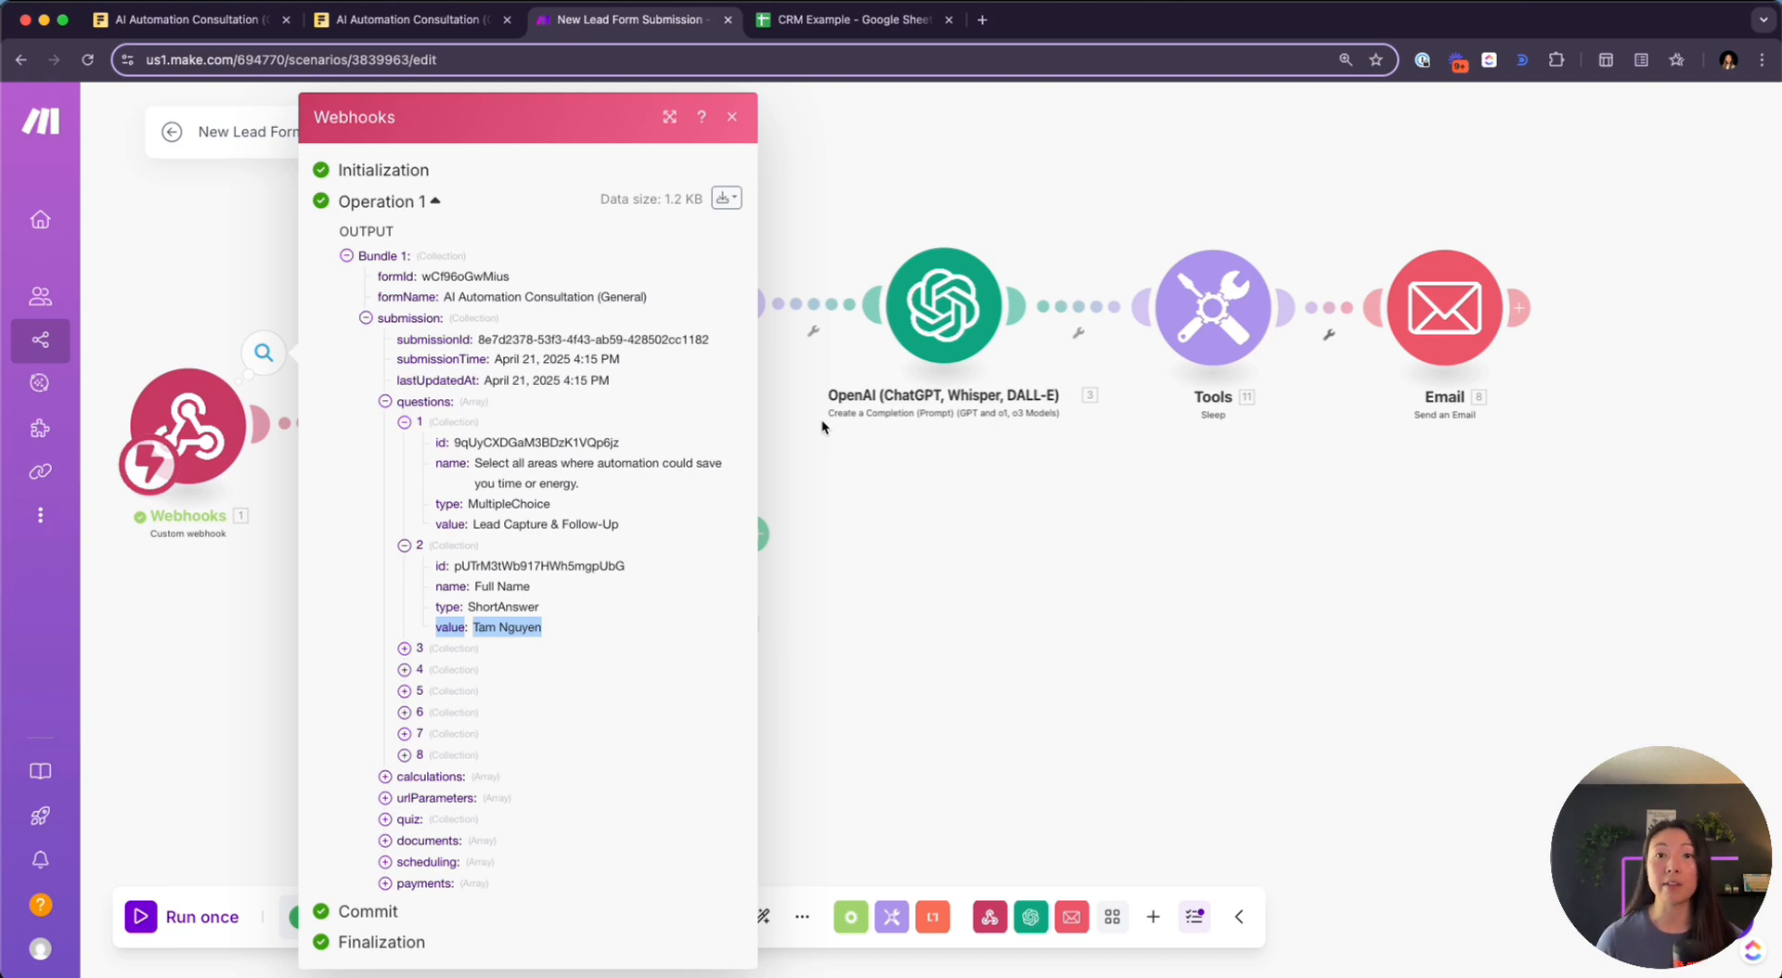
{"action": "left_click", "coordinate": [906, 523]}
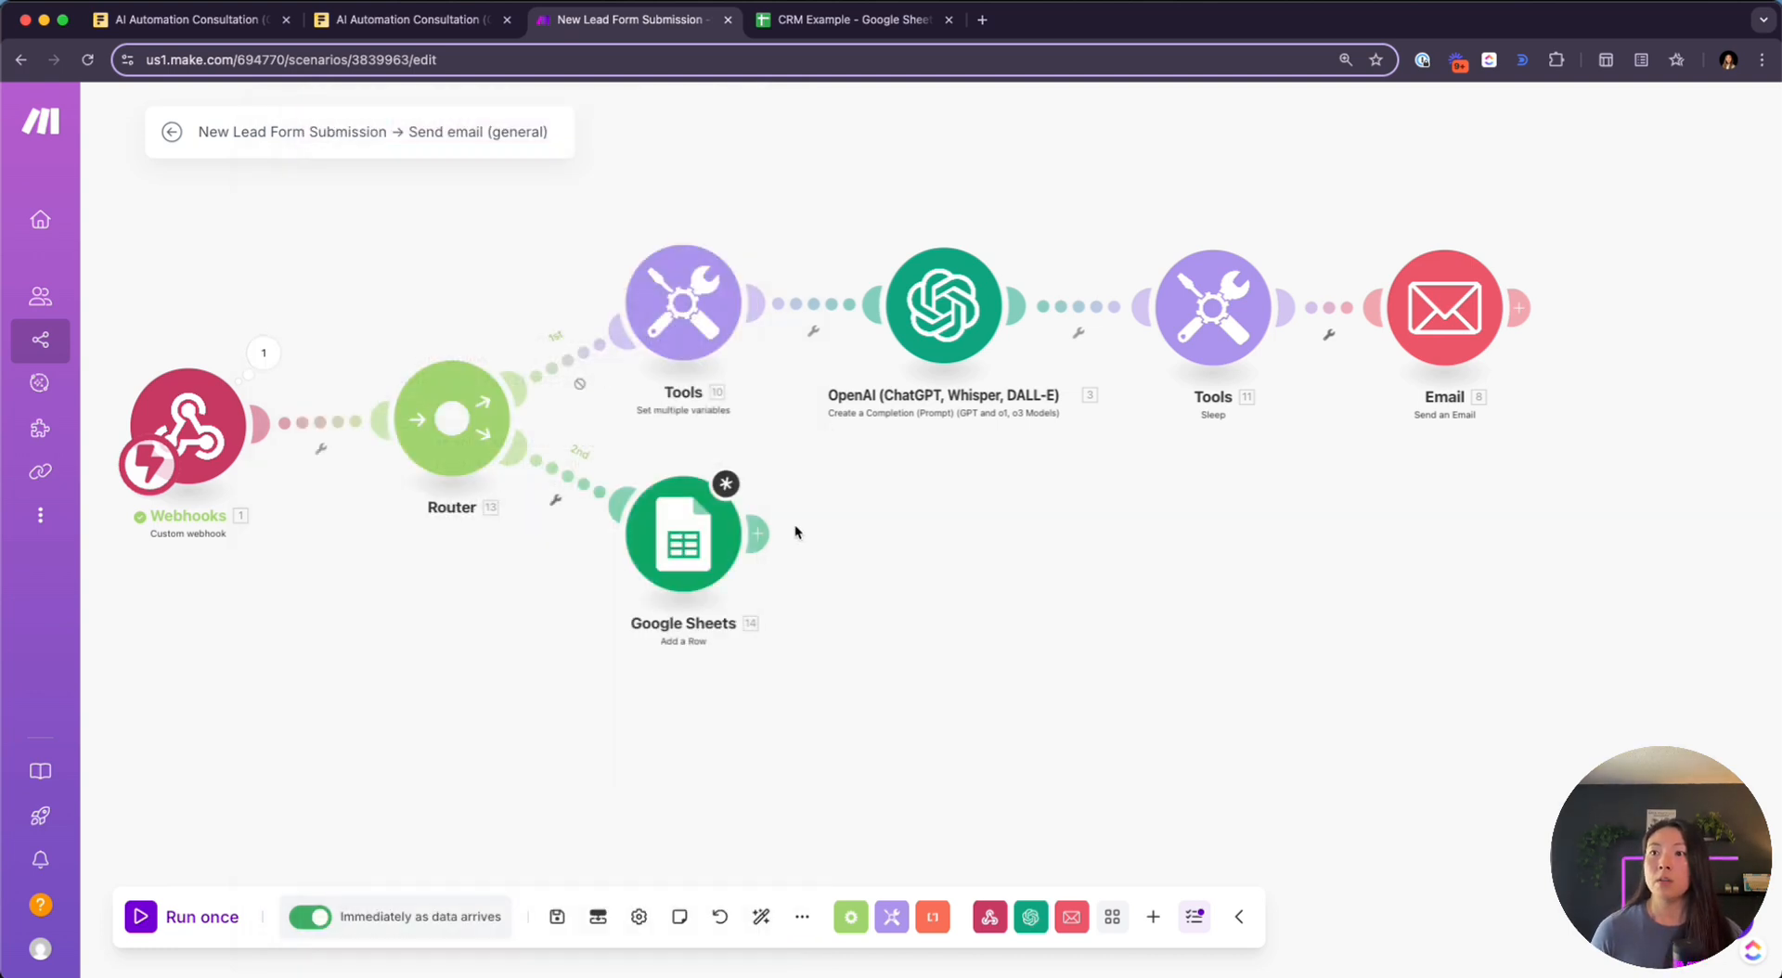
Map Name (A) to the questions[2]: value field from the webhook data
{"action": "left_click", "coordinate": [680, 531]}
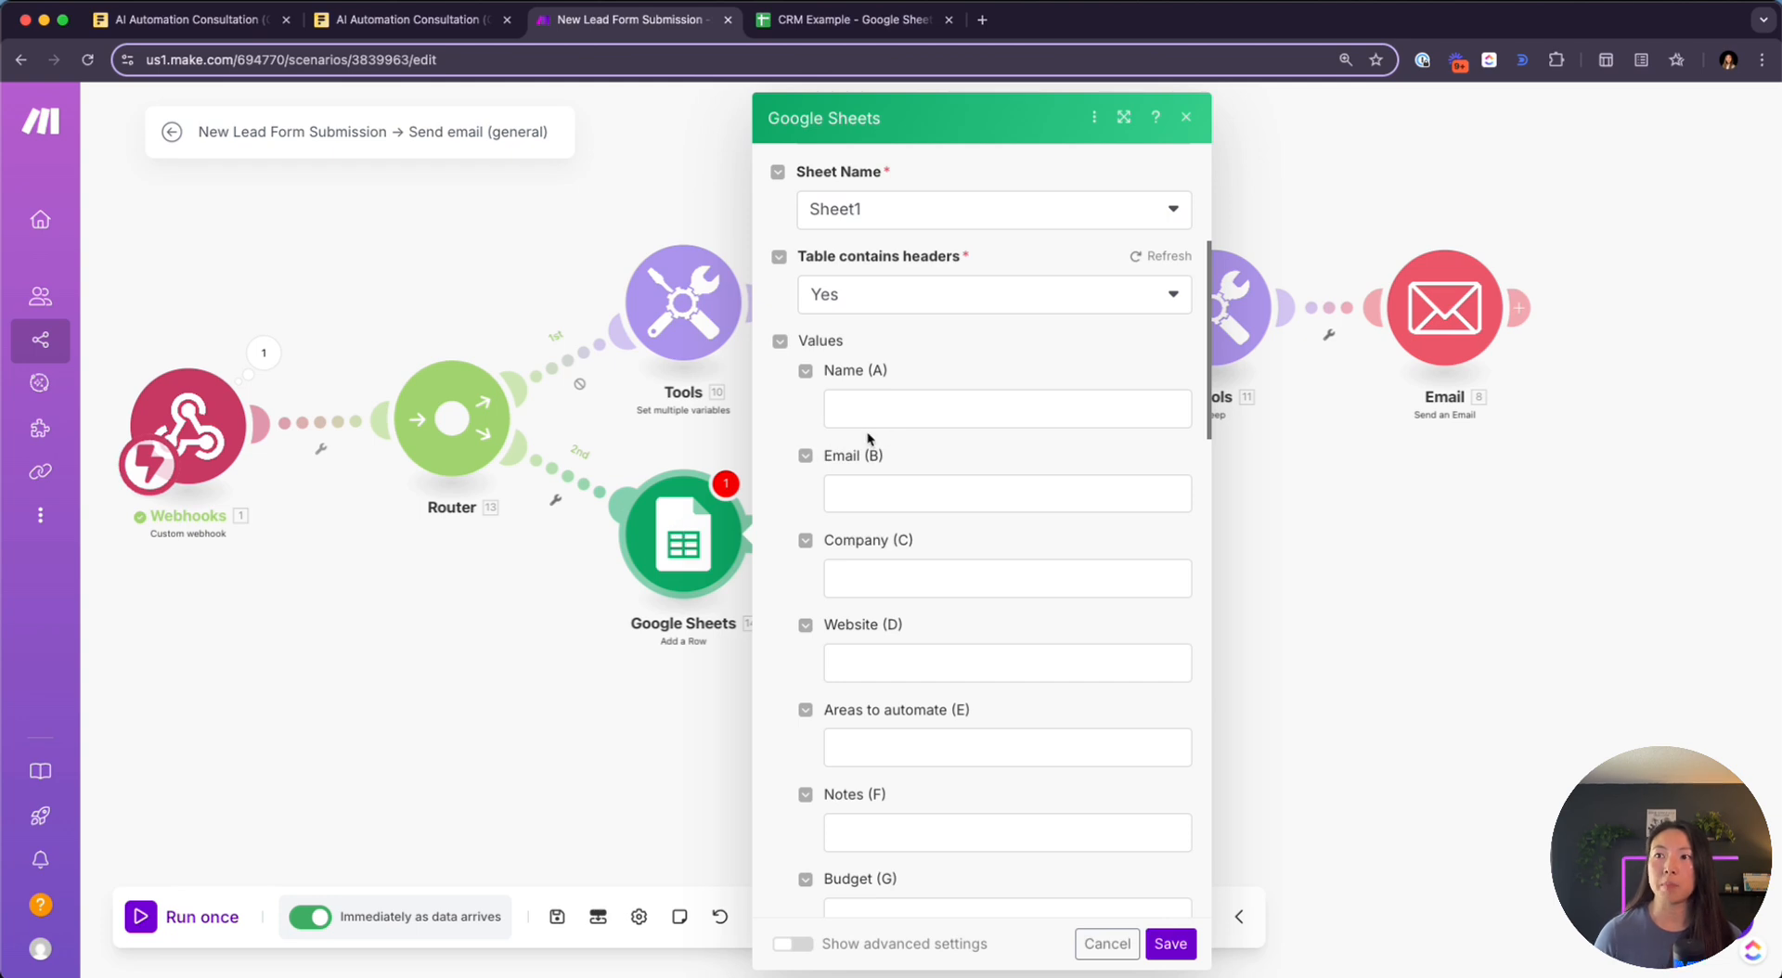
{"action": "left_click", "coordinate": [897, 405]}
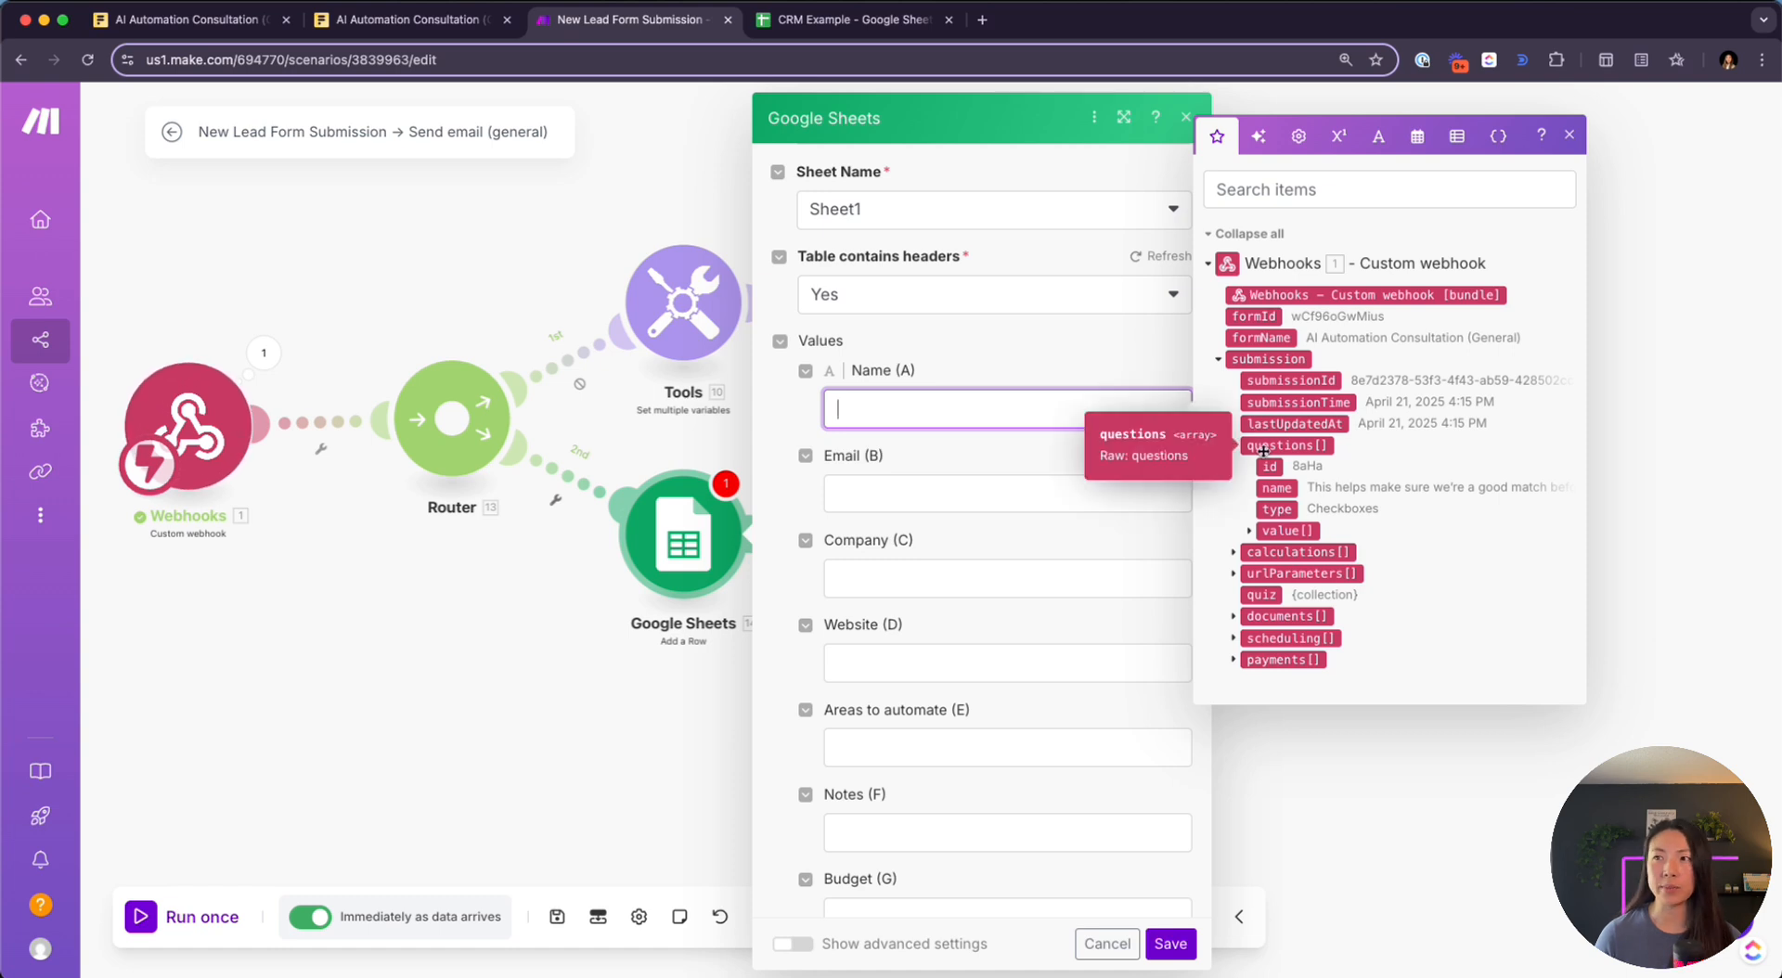
{"action": "left_click", "coordinate": [1249, 531]}
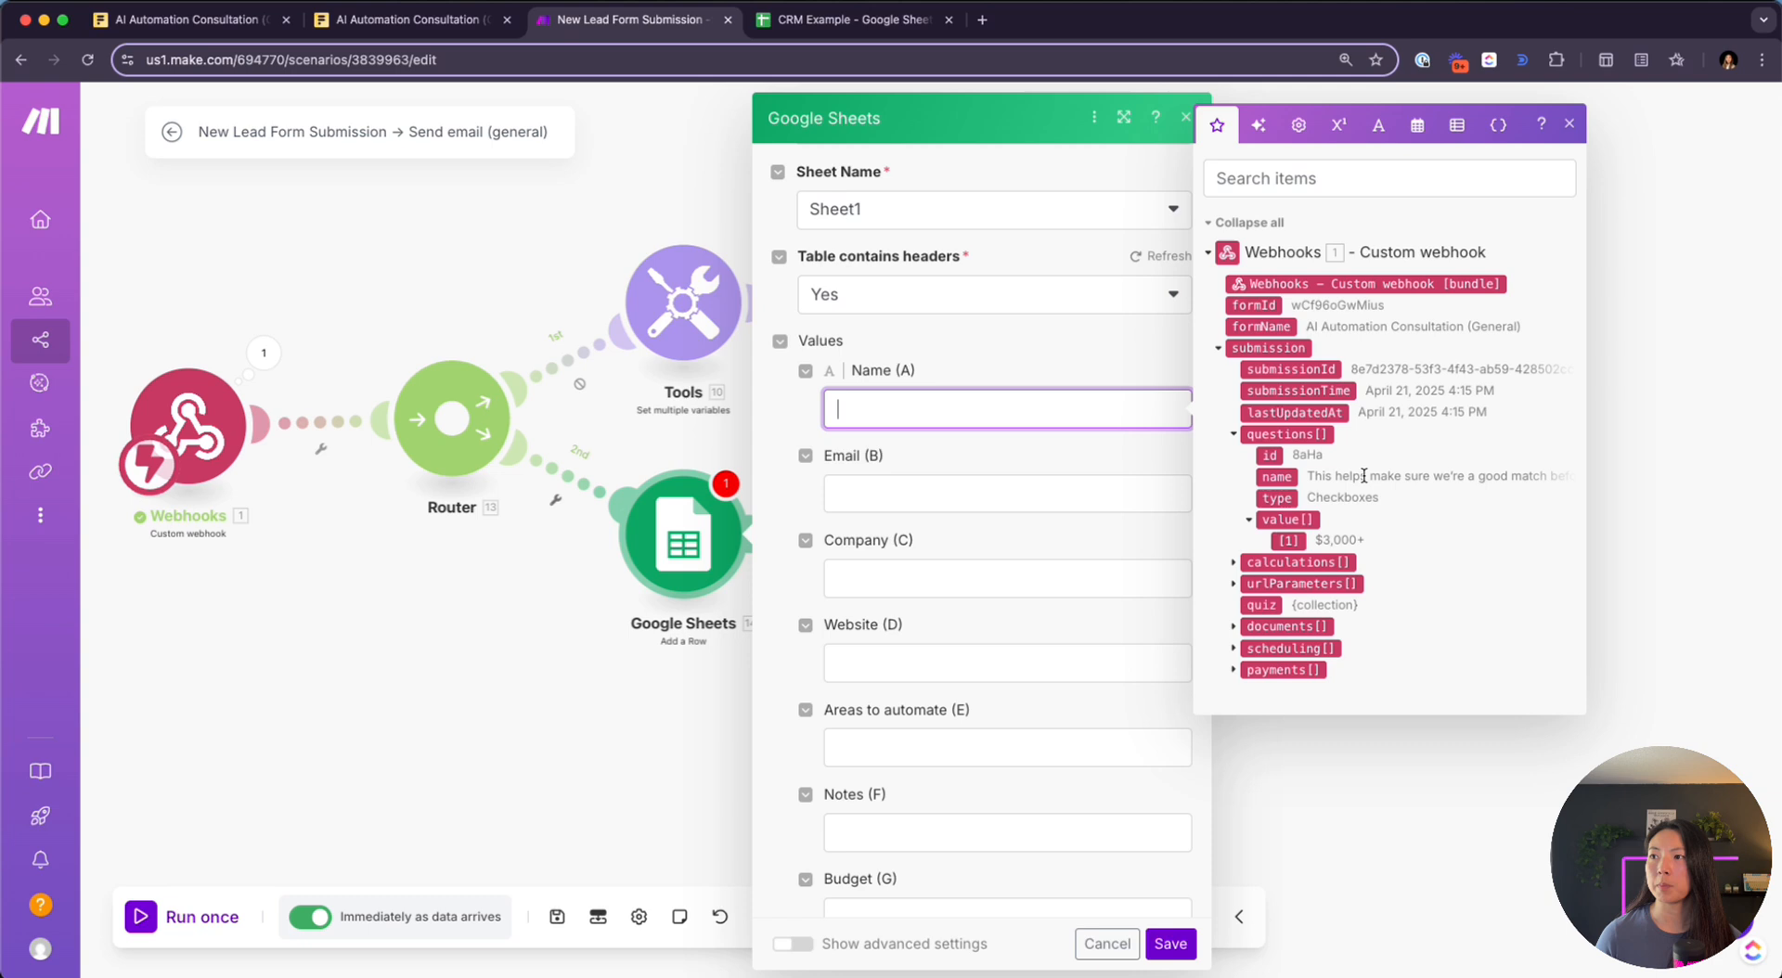
{"action": "left_click", "coordinate": [1281, 548]}
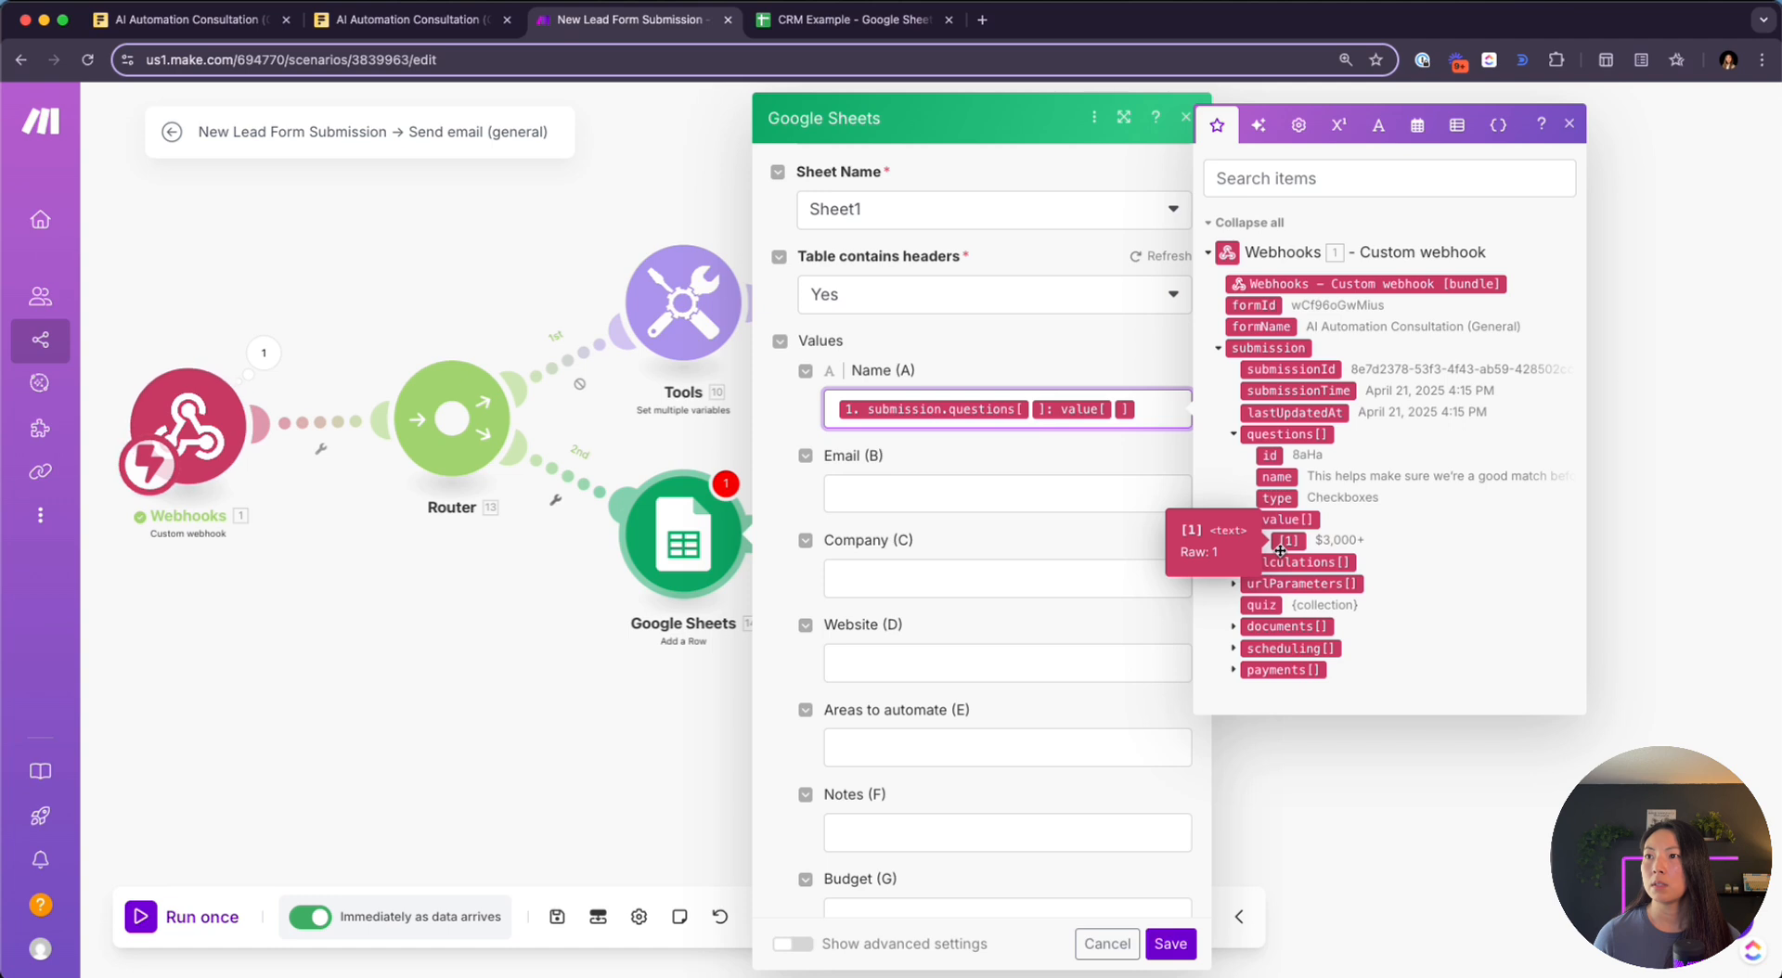
{"action": "key", "text": "BackSpace"}
{"action": "key", "text": "BackSpace"}
{"action": "key", "text": "BackSpace"}
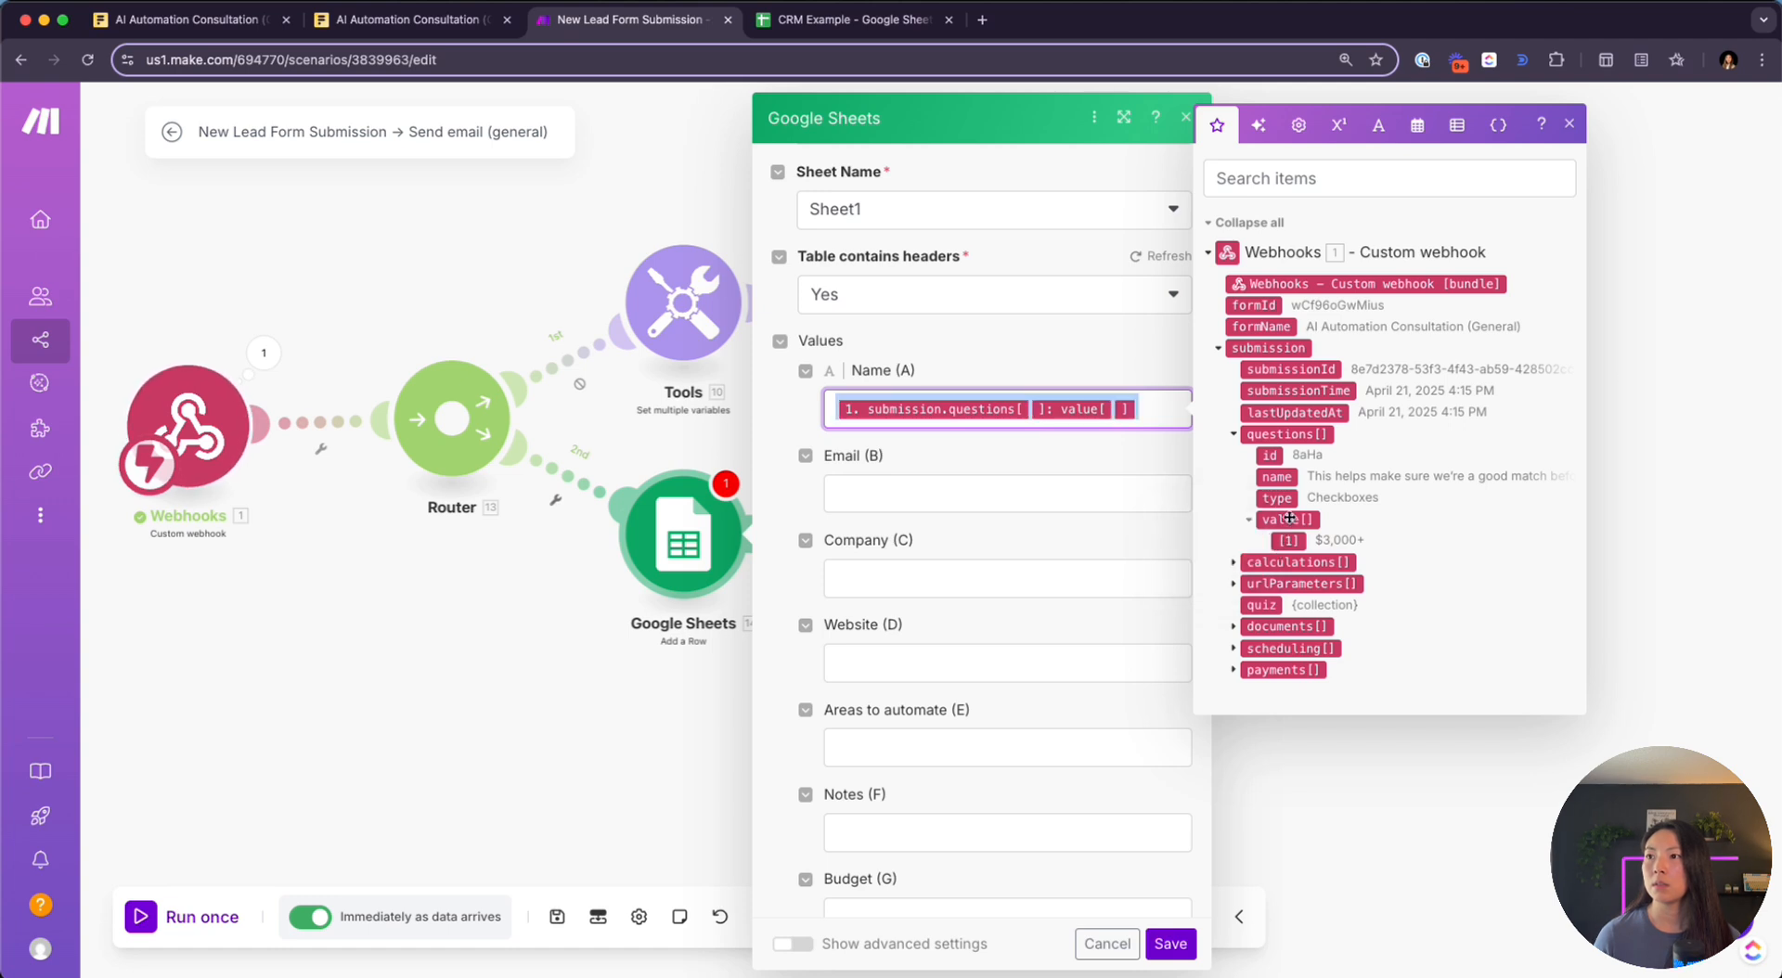
{"action": "left_click", "coordinate": [1289, 519]}
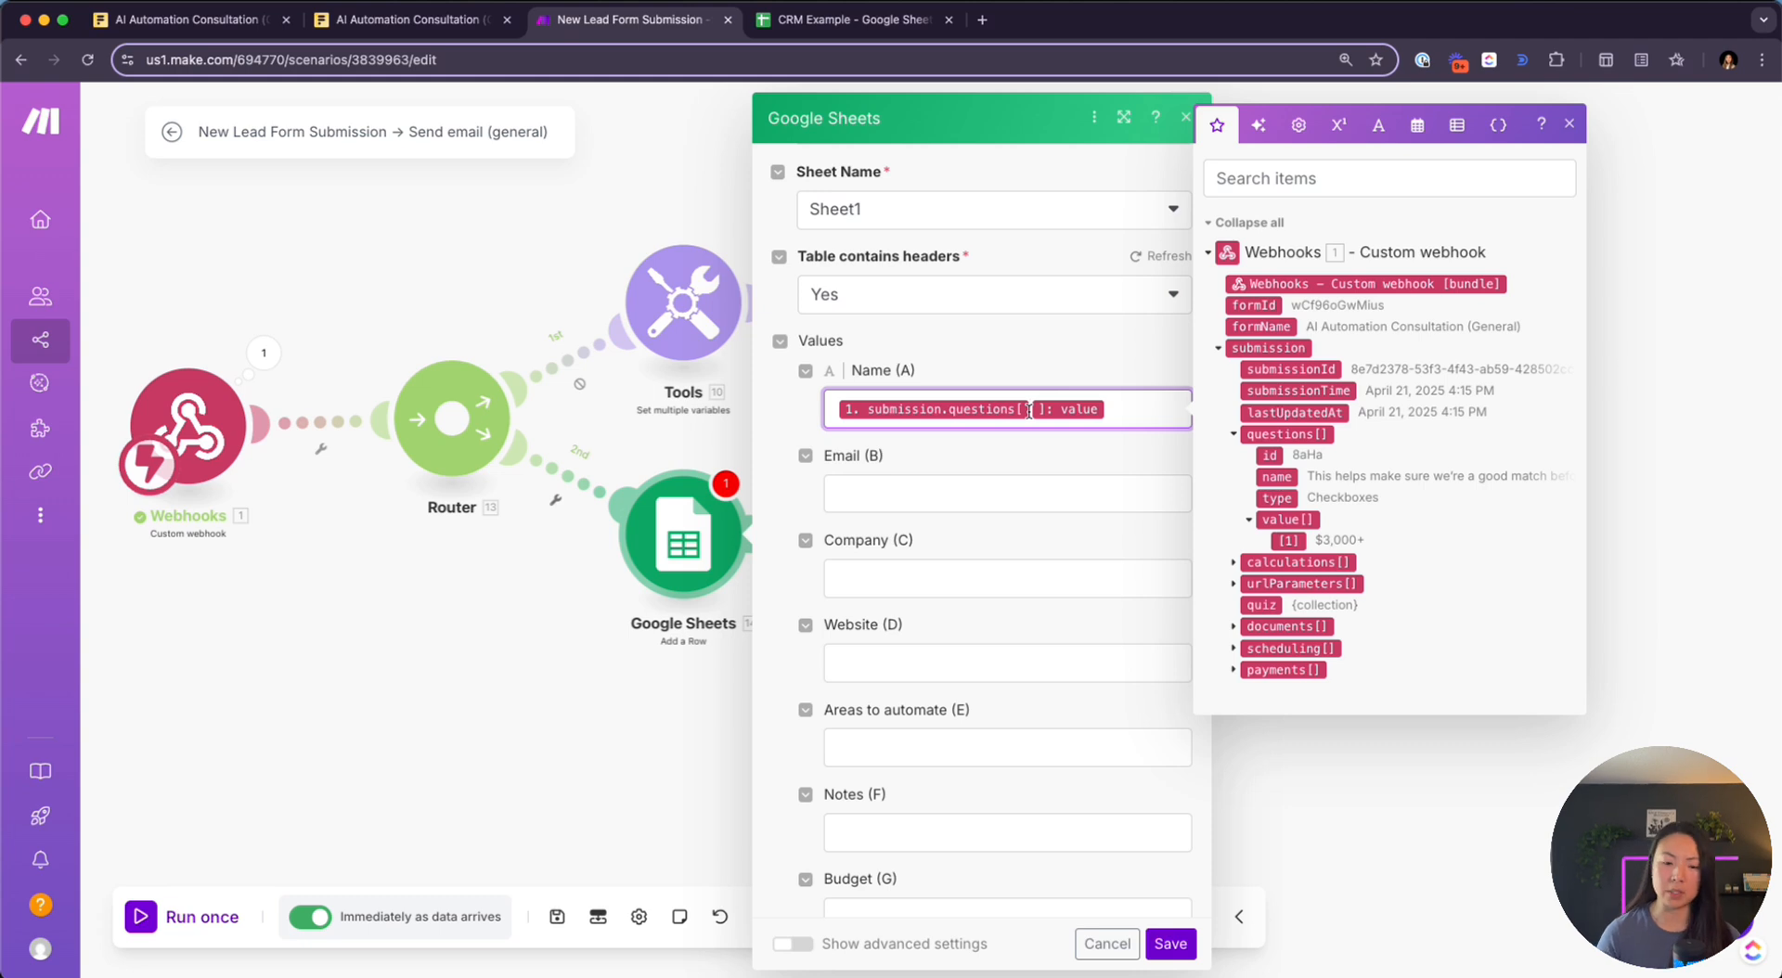
{"action": "type", "text": "2"}
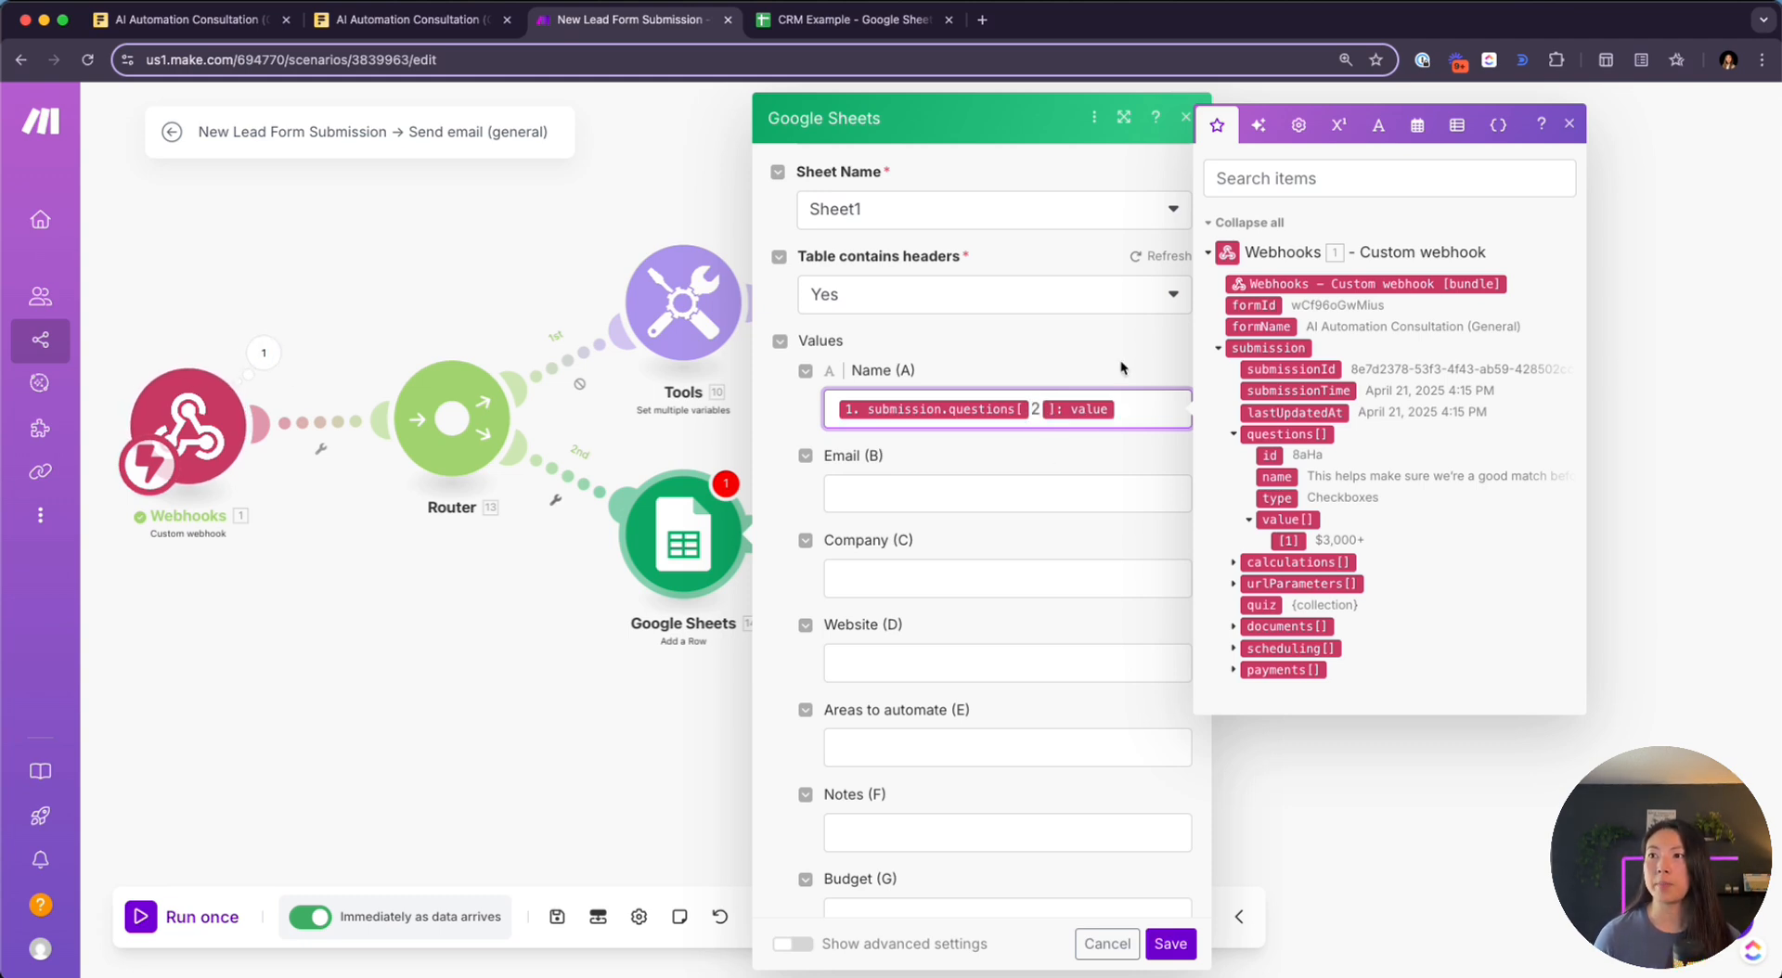
Confirm in the webhook output that question 2 holds the Full Name answer
{"action": "left_click", "coordinate": [264, 352]}
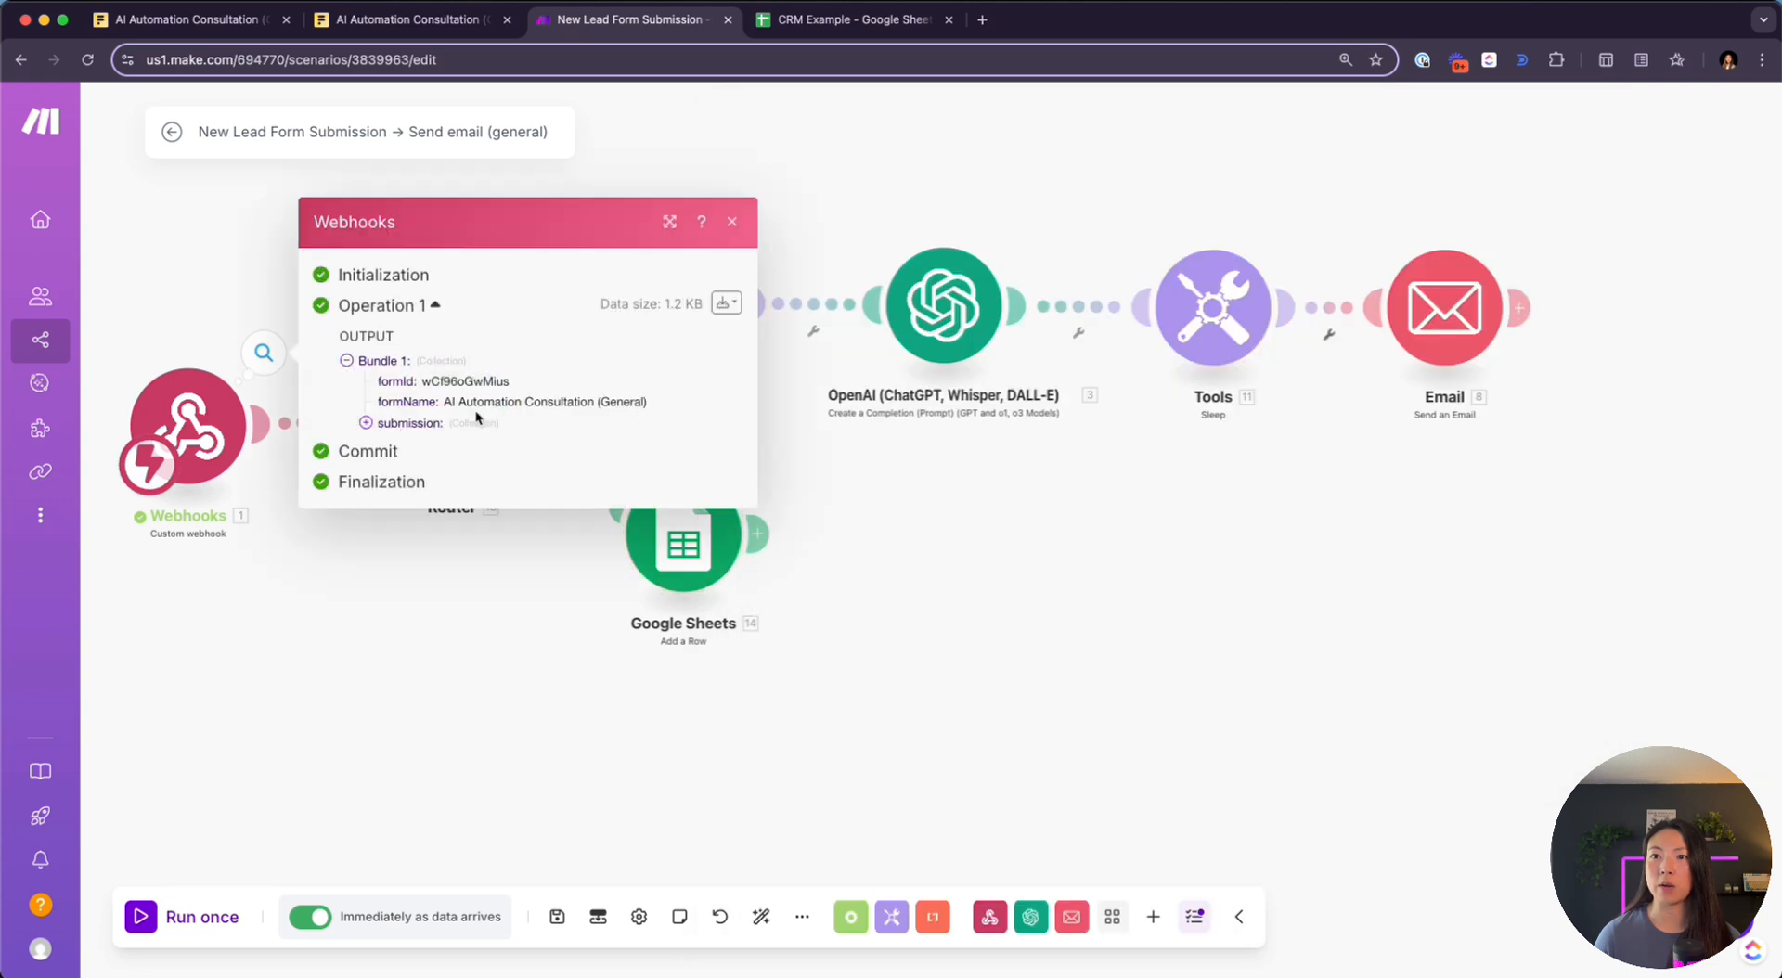
{"action": "left_click", "coordinate": [384, 401]}
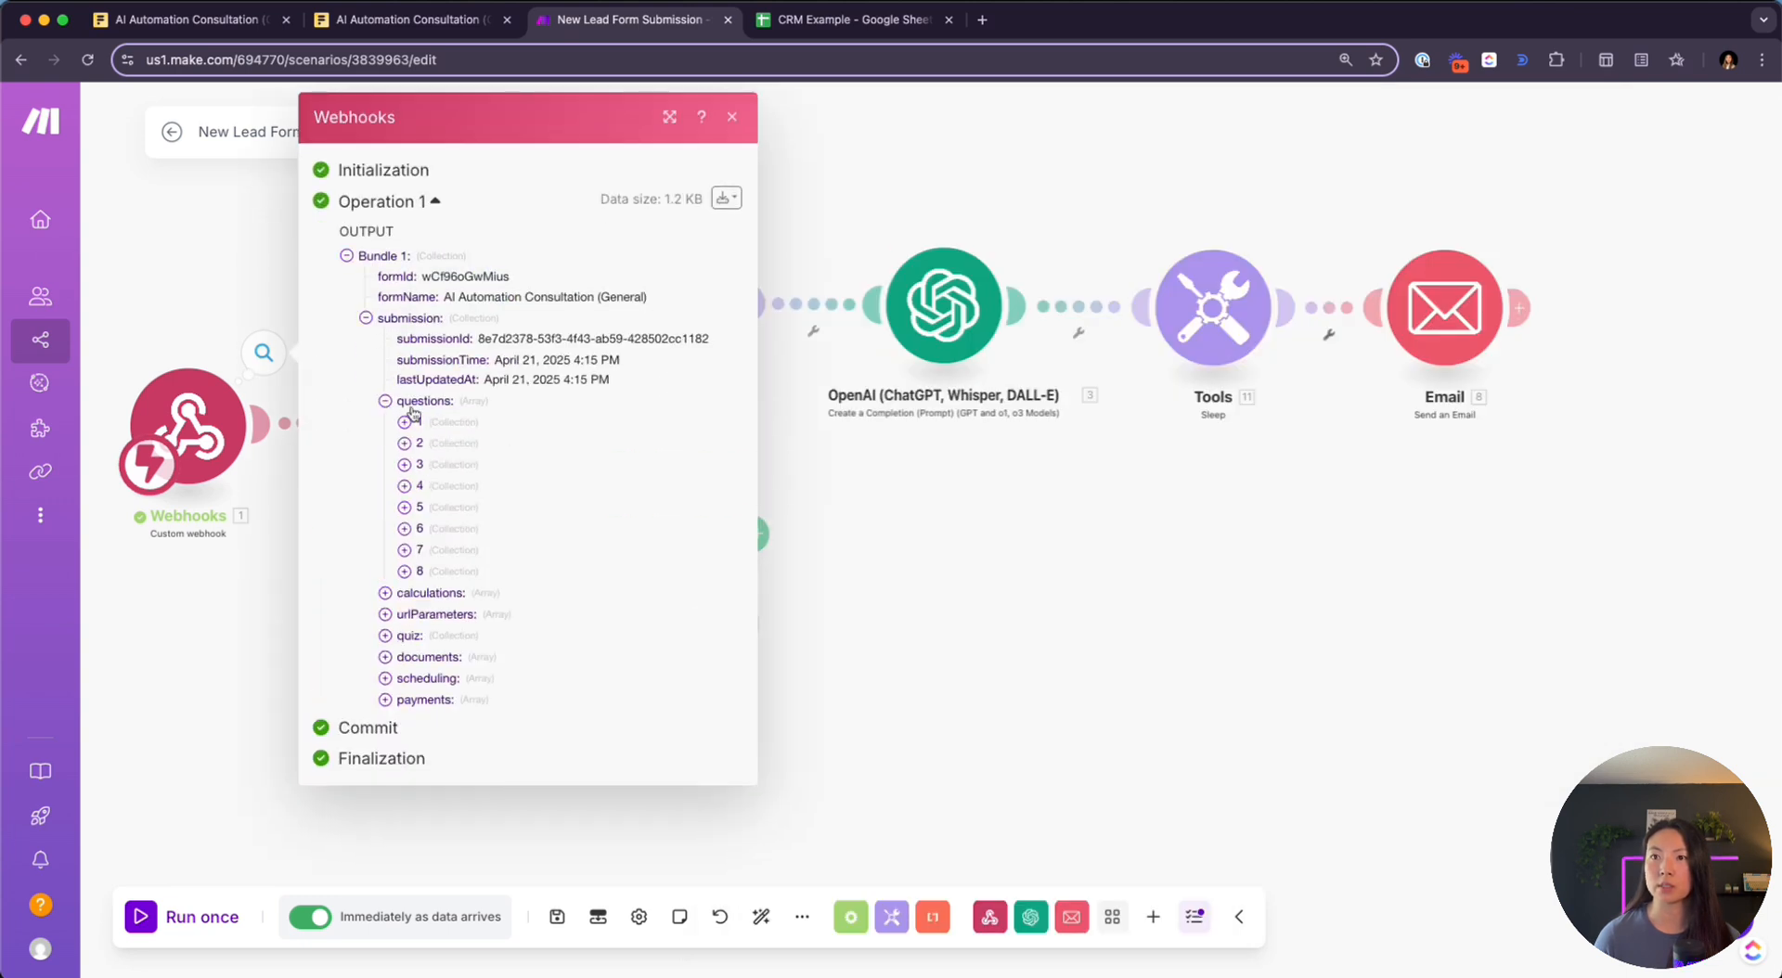
{"action": "left_click", "coordinate": [406, 444]}
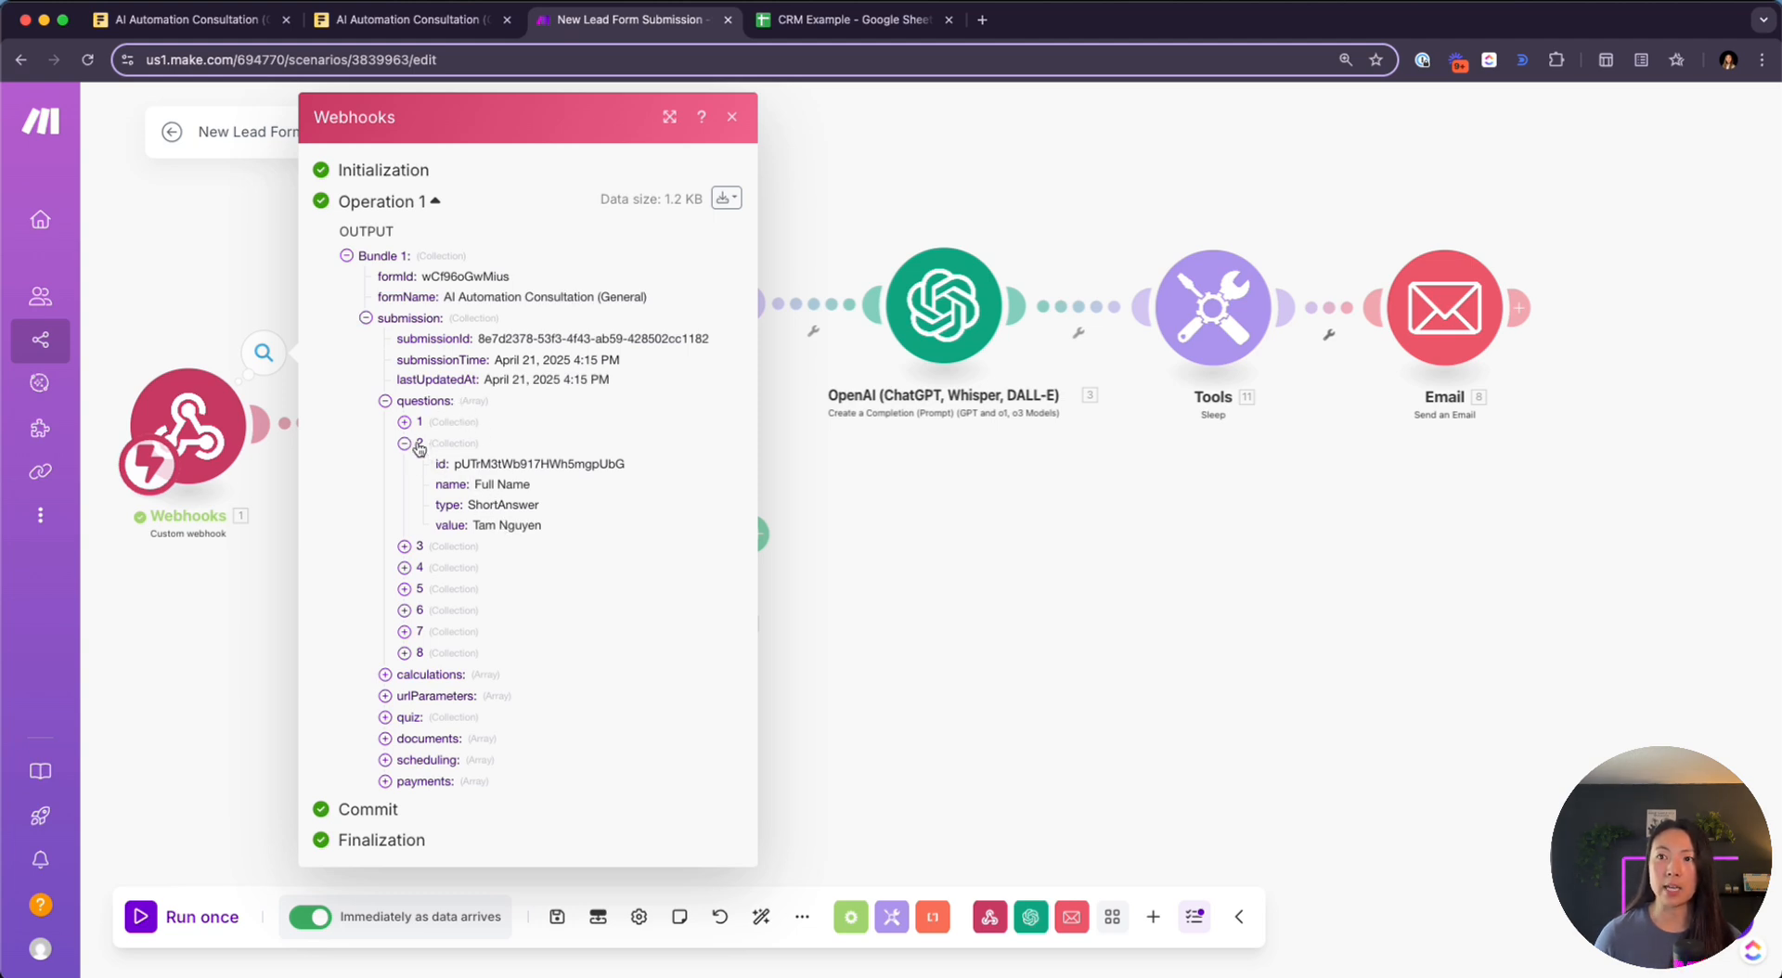
{"action": "left_click_drag", "start_coordinate": [466, 526], "coordinate": [559, 533]}
{"action": "left_click", "coordinate": [805, 552]}
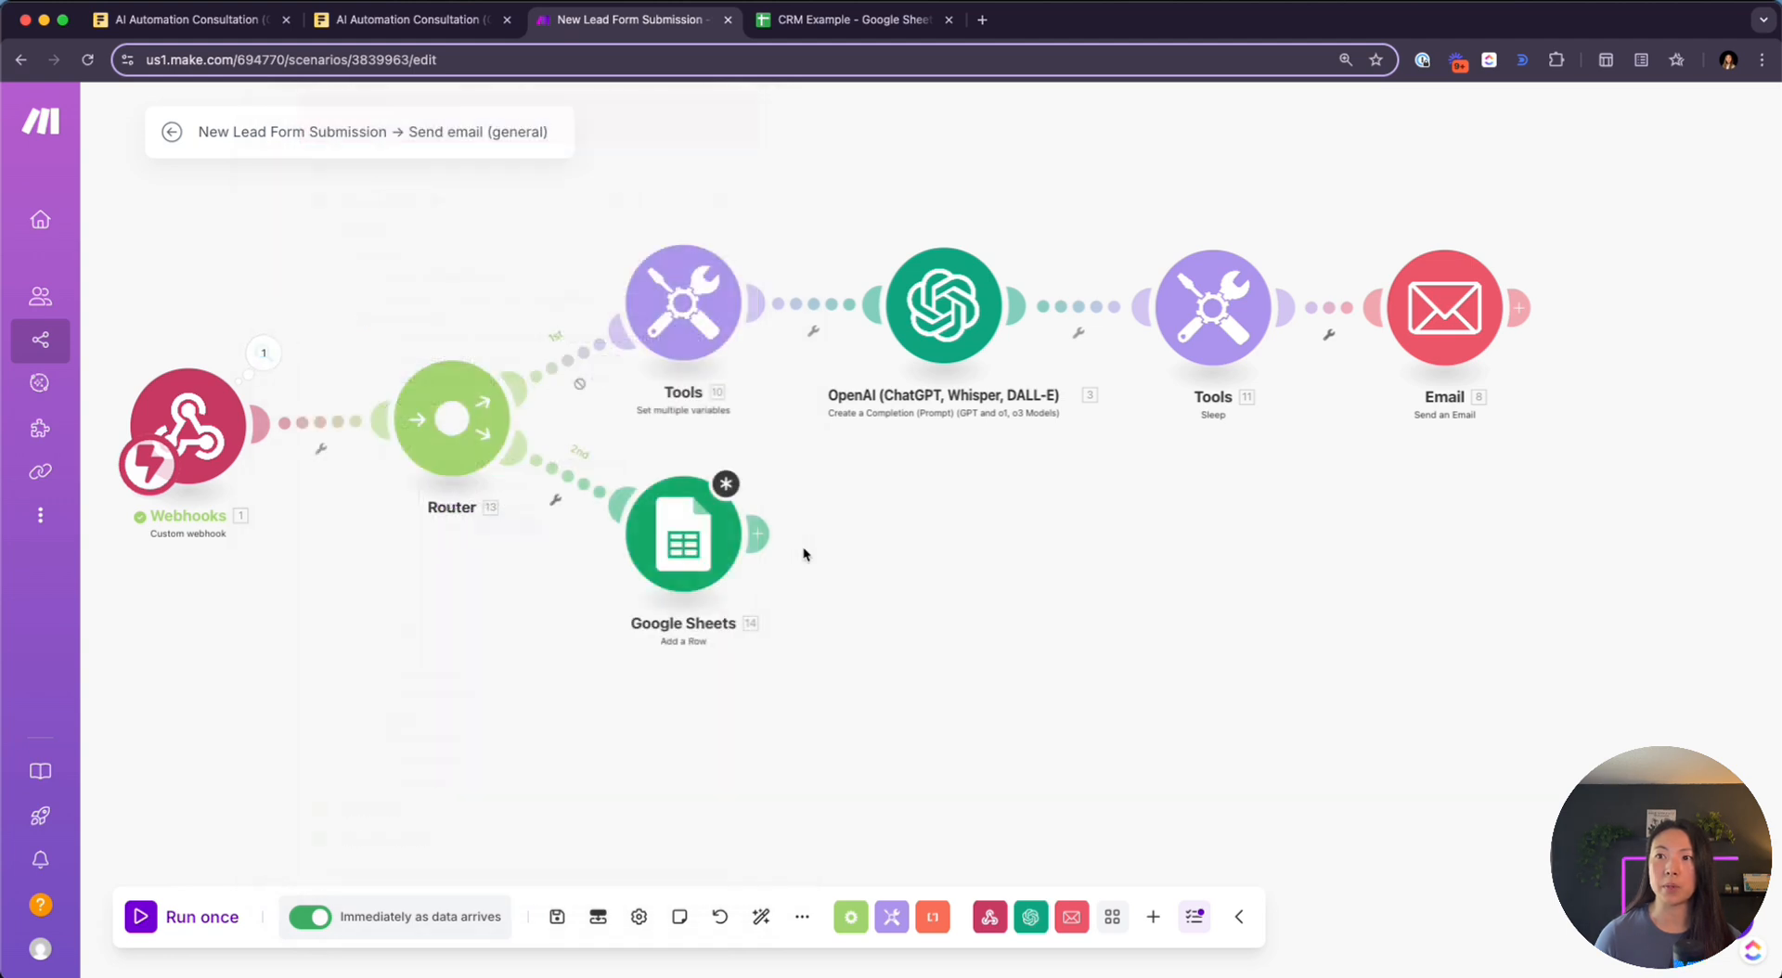
Copy Name's questions[2] value pill into Email, Company, Website, Areas to automate, Notes, Budget and Phone
{"action": "left_click", "coordinate": [665, 557]}
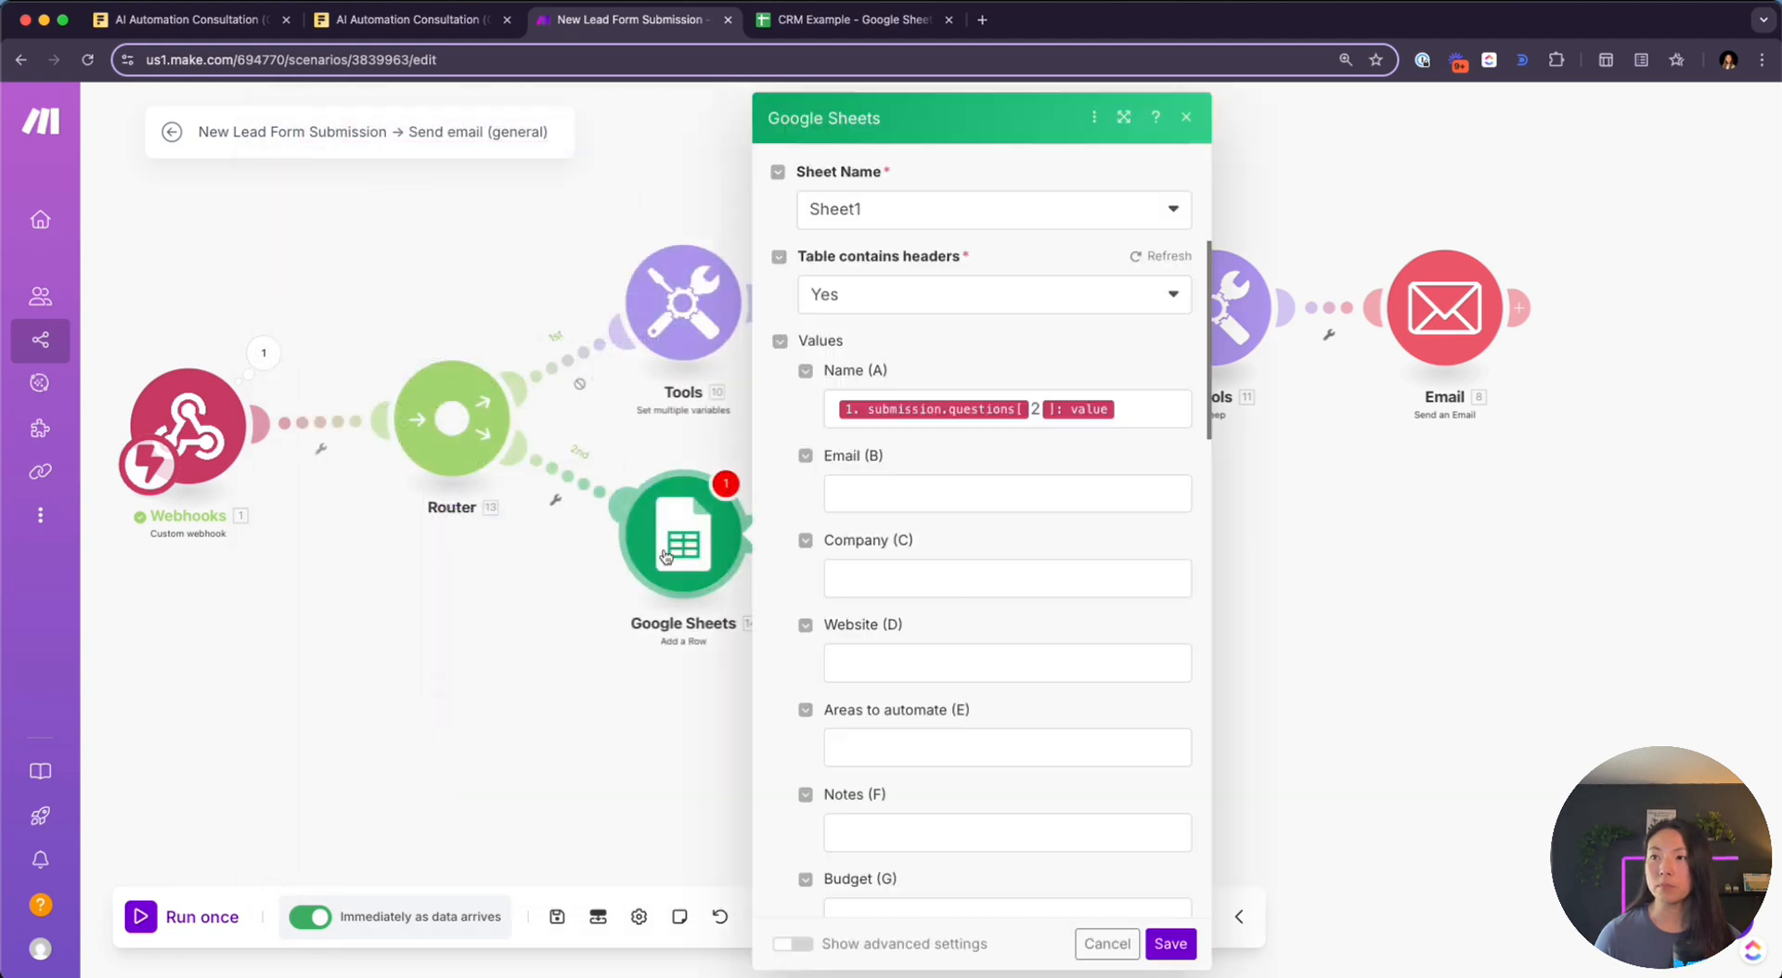
{"action": "triple_click", "coordinate": [1126, 411]}
{"action": "key", "text": "ctrl+c"}
{"action": "left_click", "coordinate": [972, 493]}
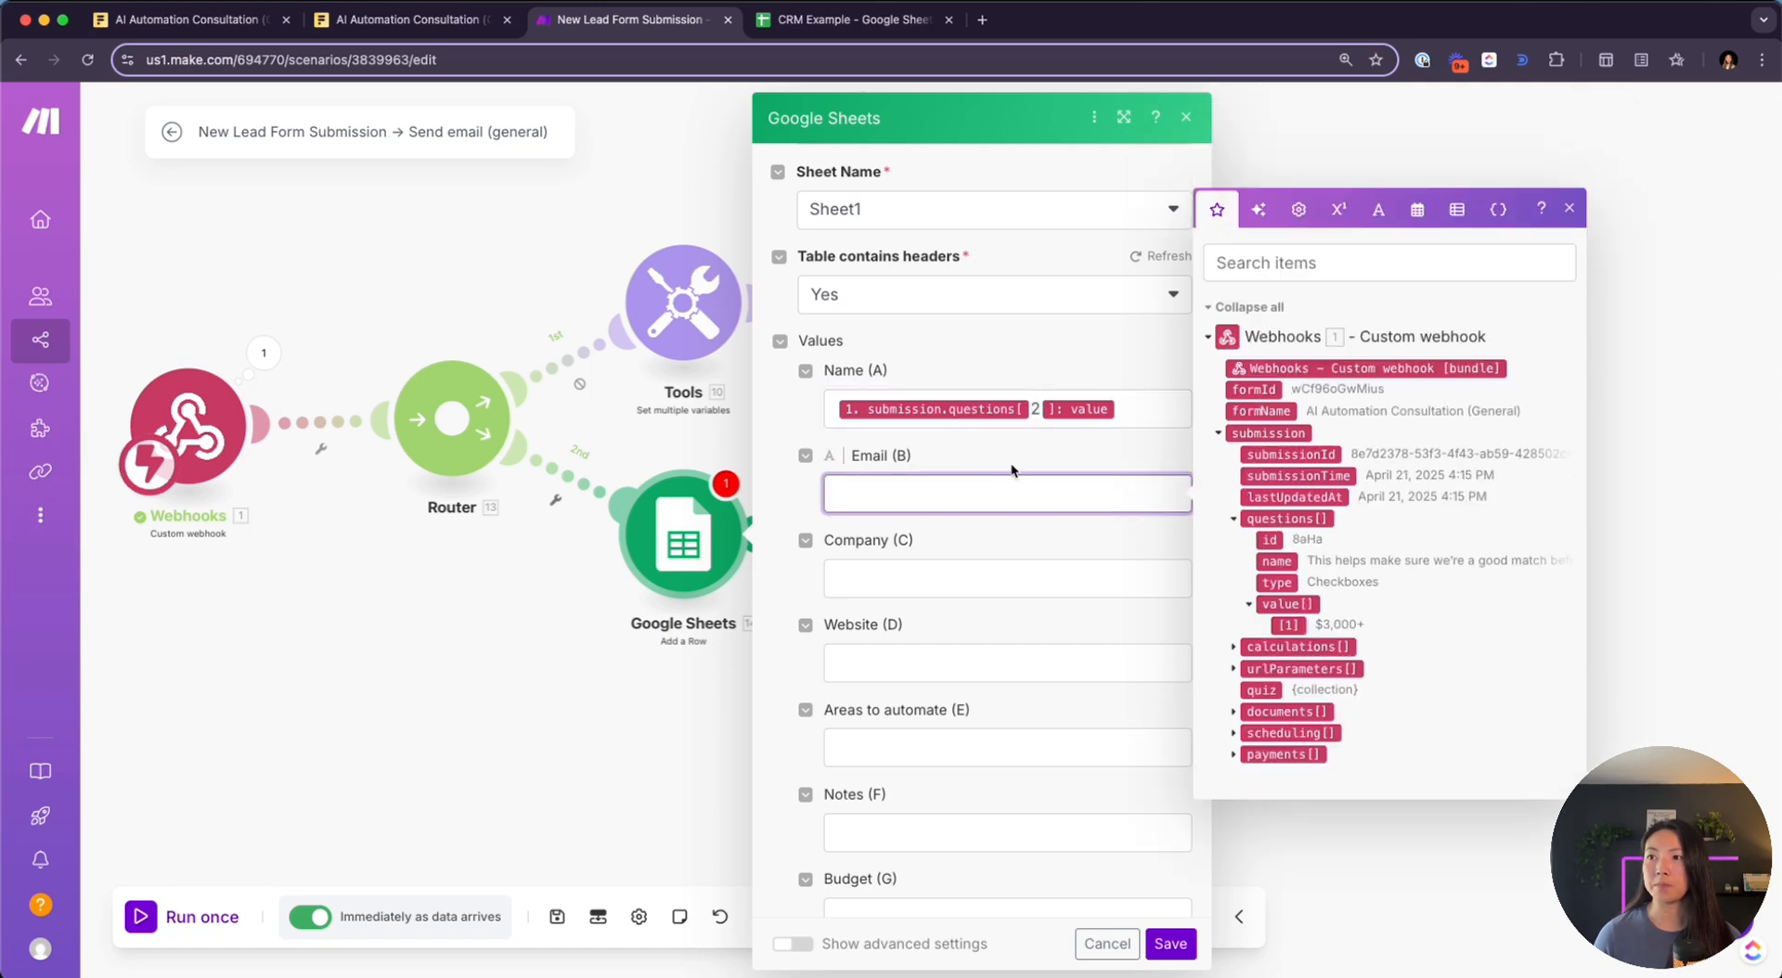
{"action": "key", "text": "ctrl+v"}
{"action": "left_click", "coordinate": [971, 575]}
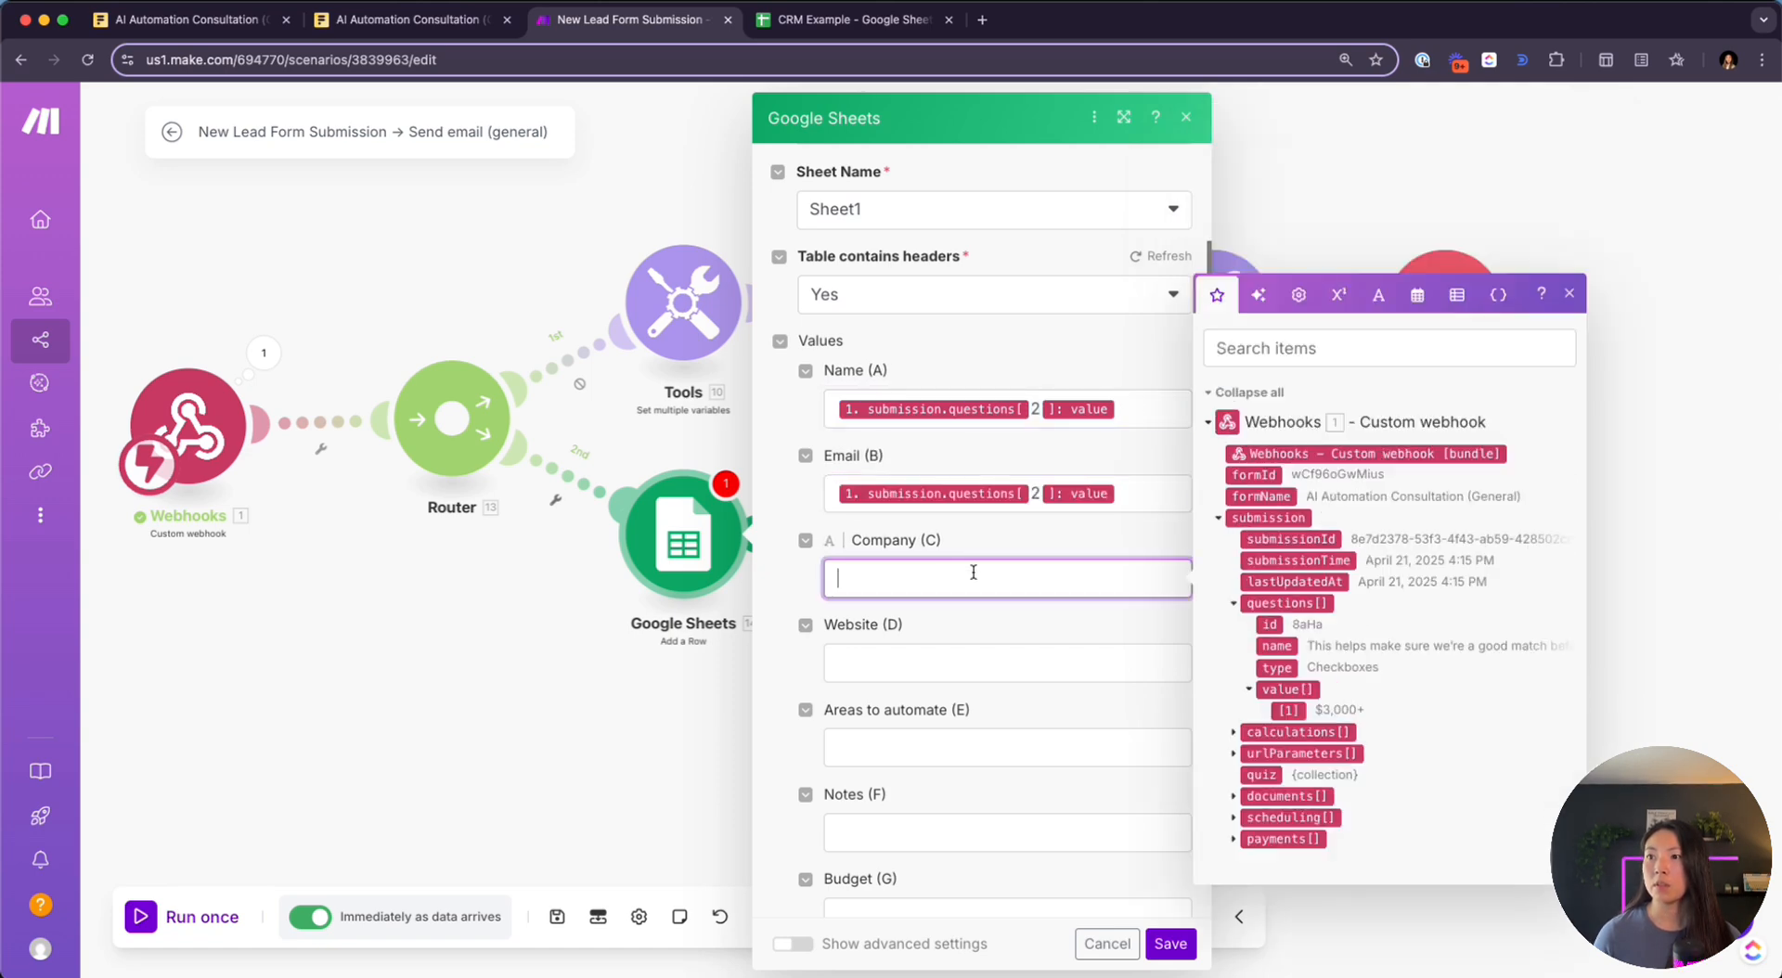
{"action": "key", "text": "ctrl+v"}
{"action": "left_click", "coordinate": [953, 662]}
{"action": "key", "text": "ctrl+v"}
{"action": "left_click", "coordinate": [954, 746]}
{"action": "key", "text": "ctrl+v"}
{"action": "left_click", "coordinate": [943, 835]}
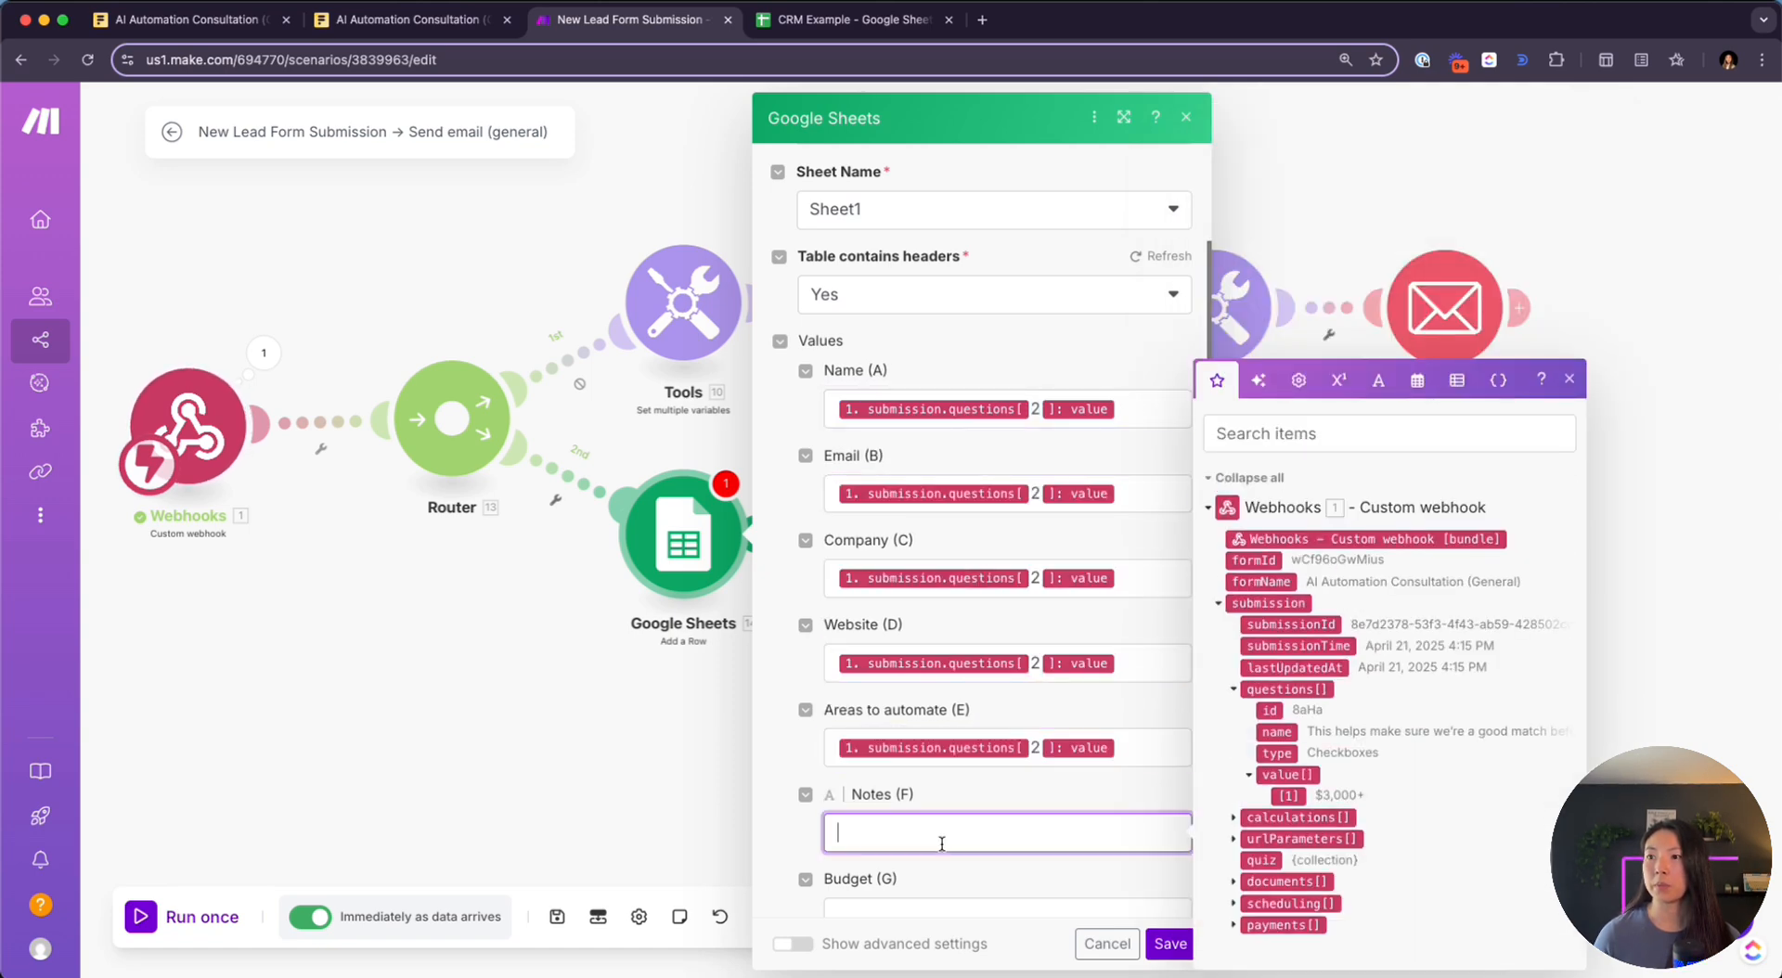
{"action": "scroll", "coordinate": [943, 835], "scroll_direction": "down", "scroll_amount": 2}
{"action": "key", "text": "ctrl+v"}
{"action": "left_click", "coordinate": [952, 761]}
{"action": "key", "text": "ctrl+v"}
{"action": "left_click", "coordinate": [938, 846]}
{"action": "key", "text": "ctrl+v"}
{"action": "scroll", "coordinate": [938, 835], "scroll_direction": "down", "scroll_amount": 2}
{"action": "scroll", "coordinate": [938, 795], "scroll_direction": "up", "scroll_amount": 1}
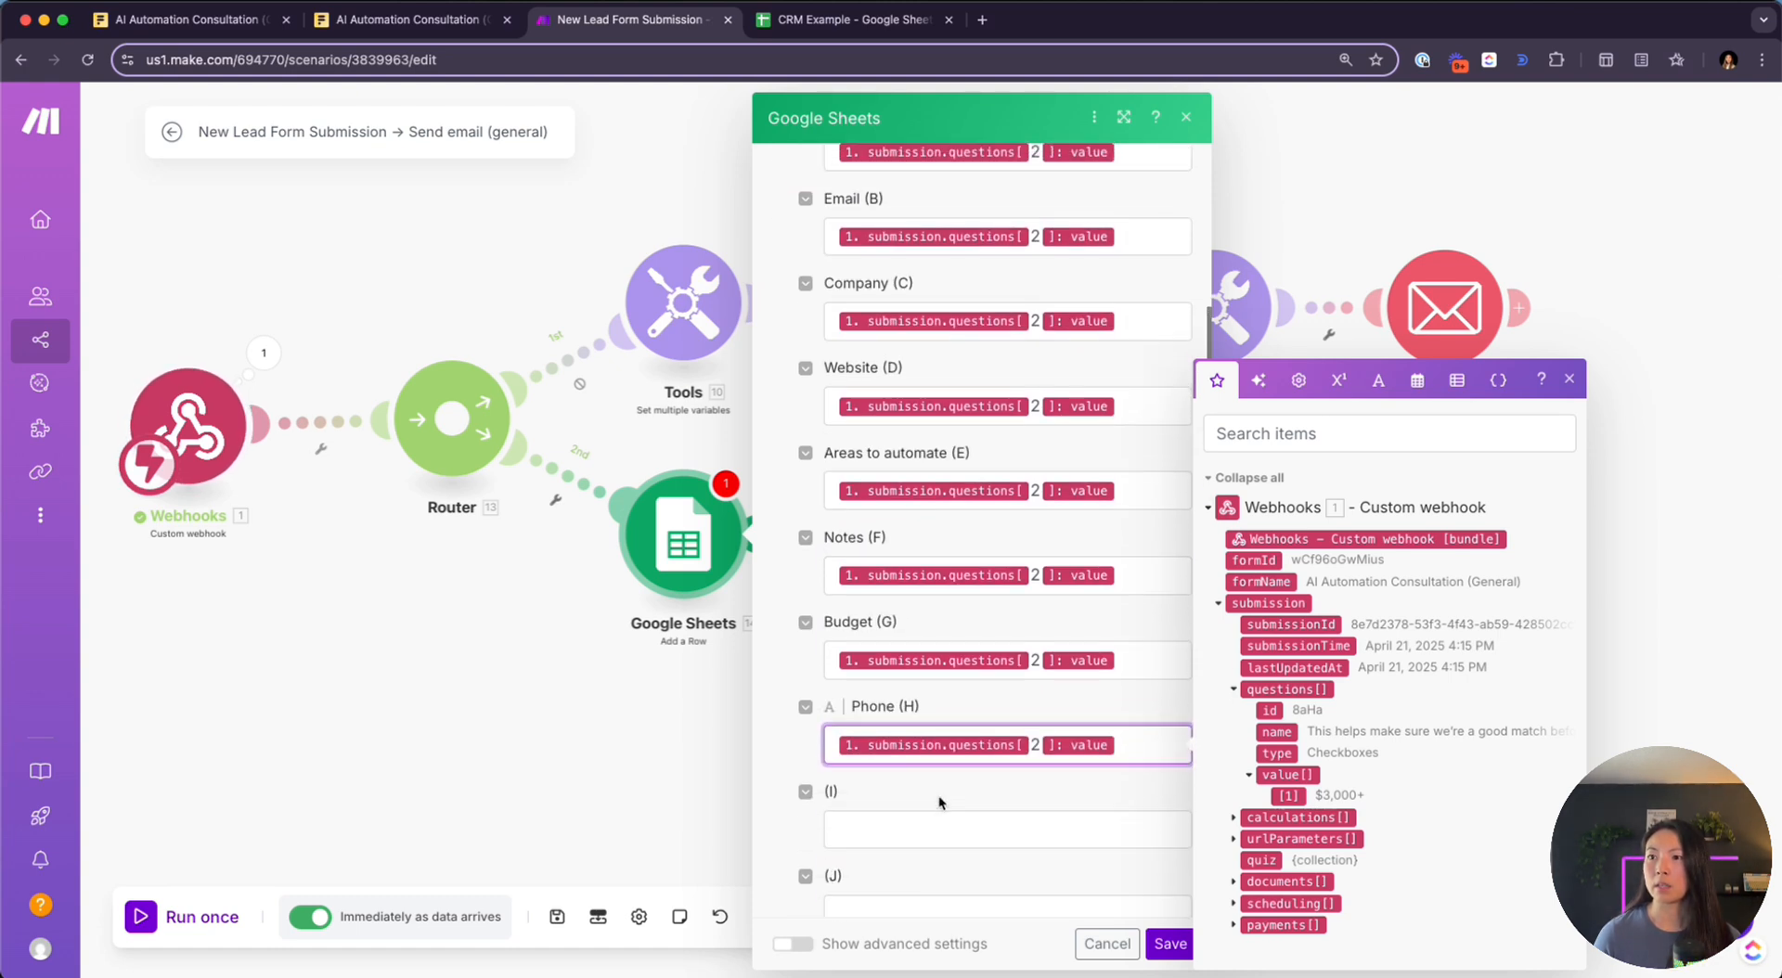
{"action": "scroll", "coordinate": [898, 710], "scroll_direction": "up", "scroll_amount": 2}
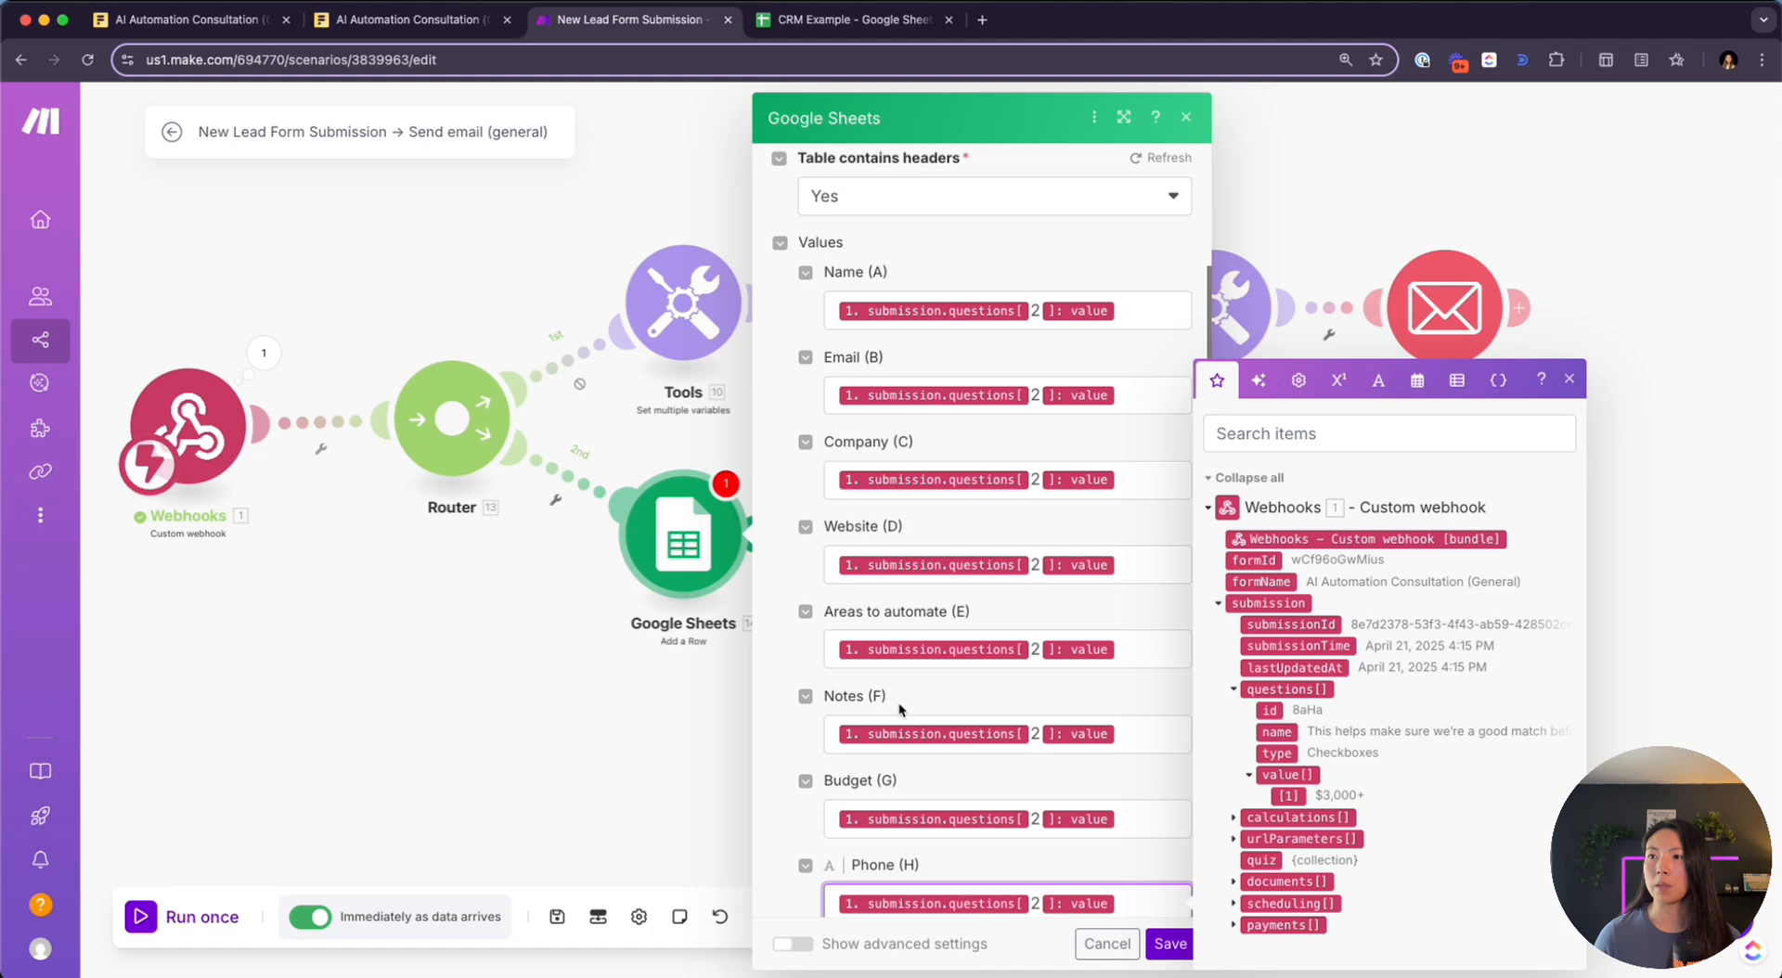
Clear the index in Email (B)'s mapping and view the webhook's received output
{"action": "left_click", "coordinate": [1036, 396]}
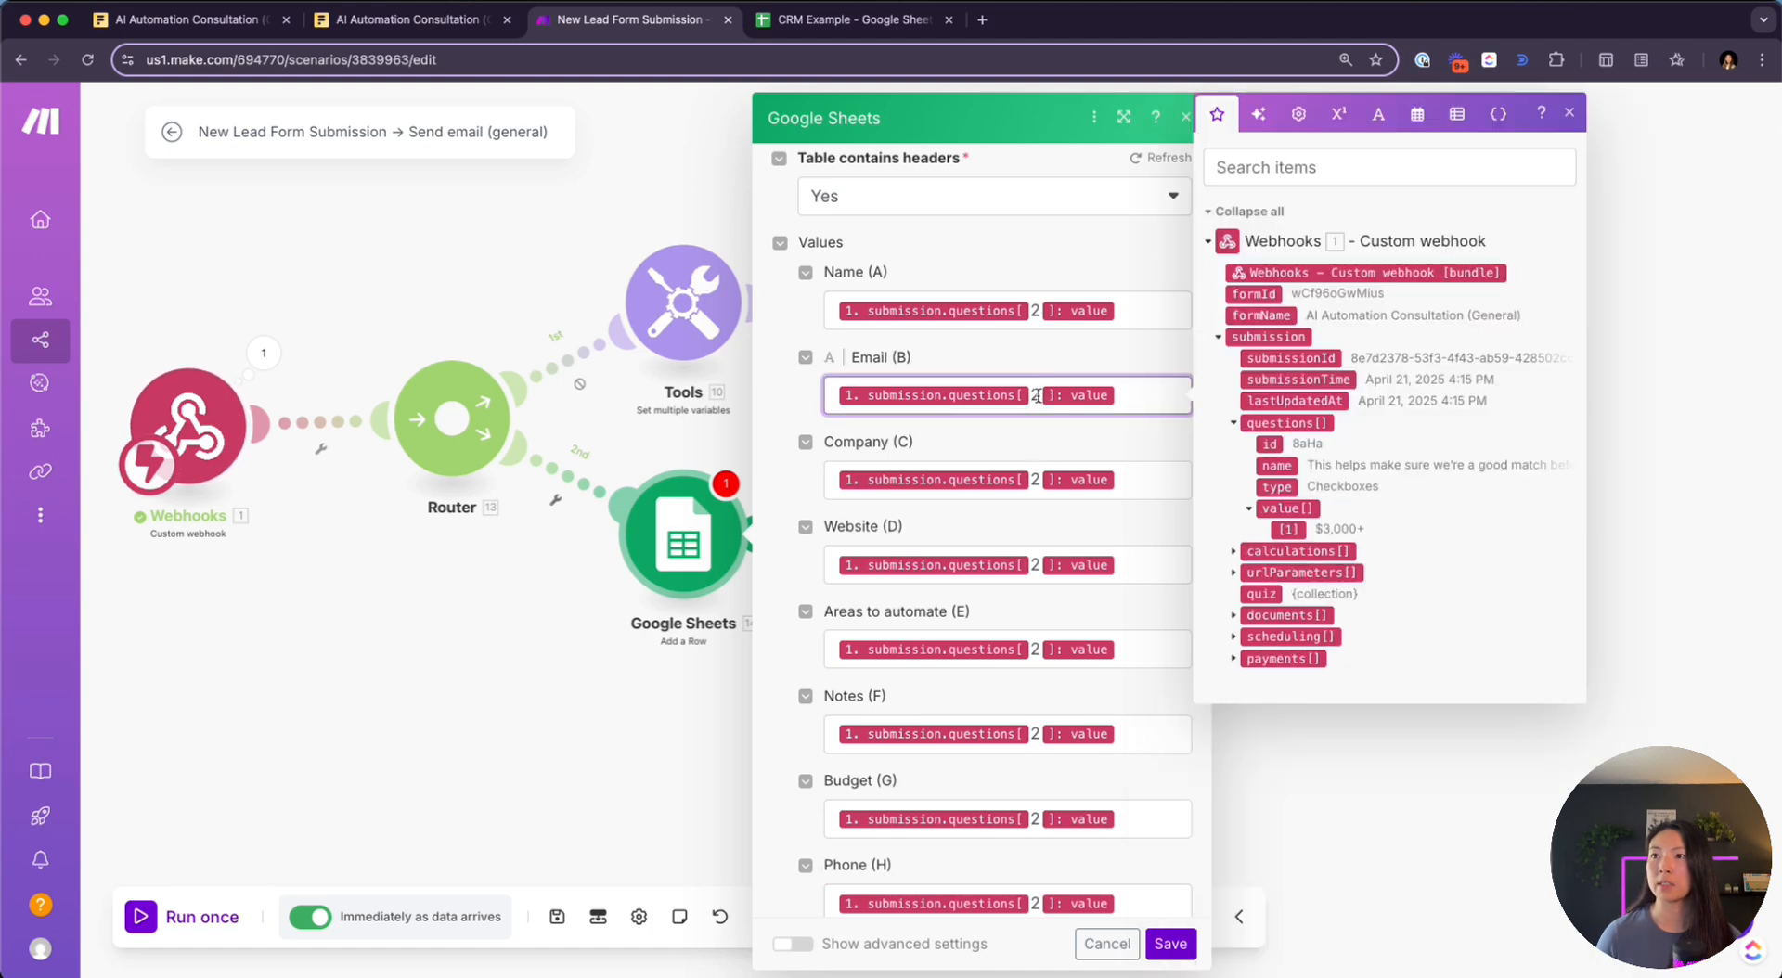
{"action": "key", "text": "BackSpace"}
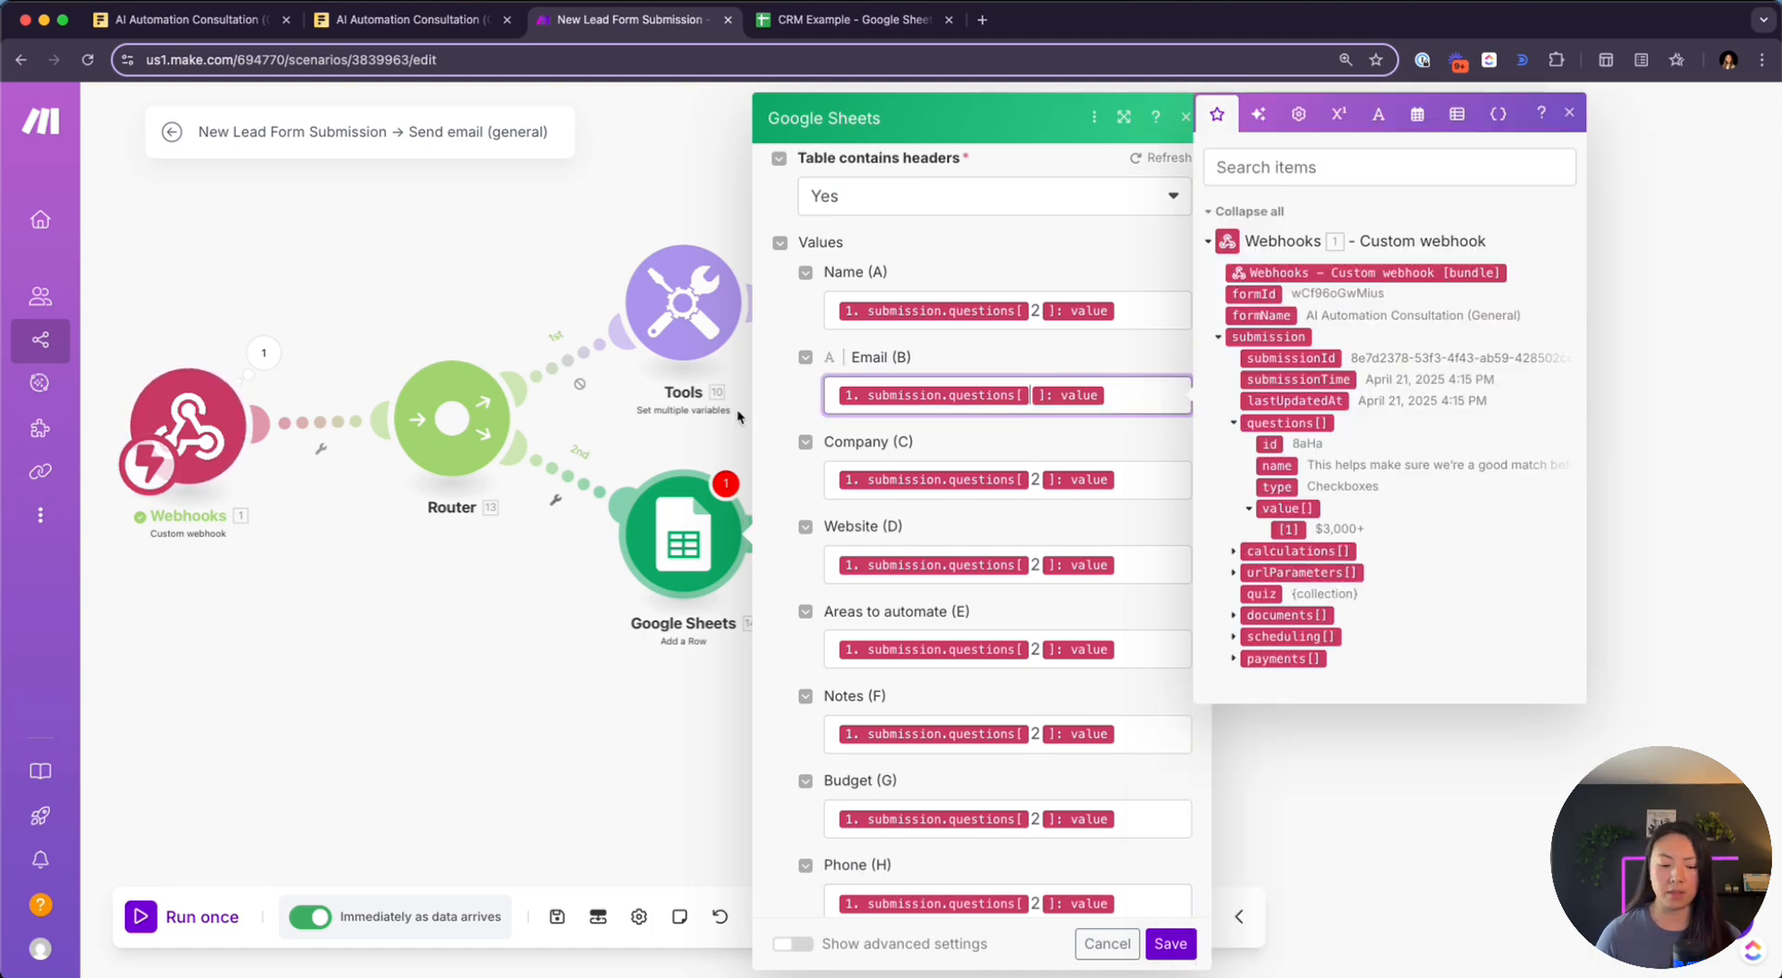
{"action": "left_click", "coordinate": [263, 356]}
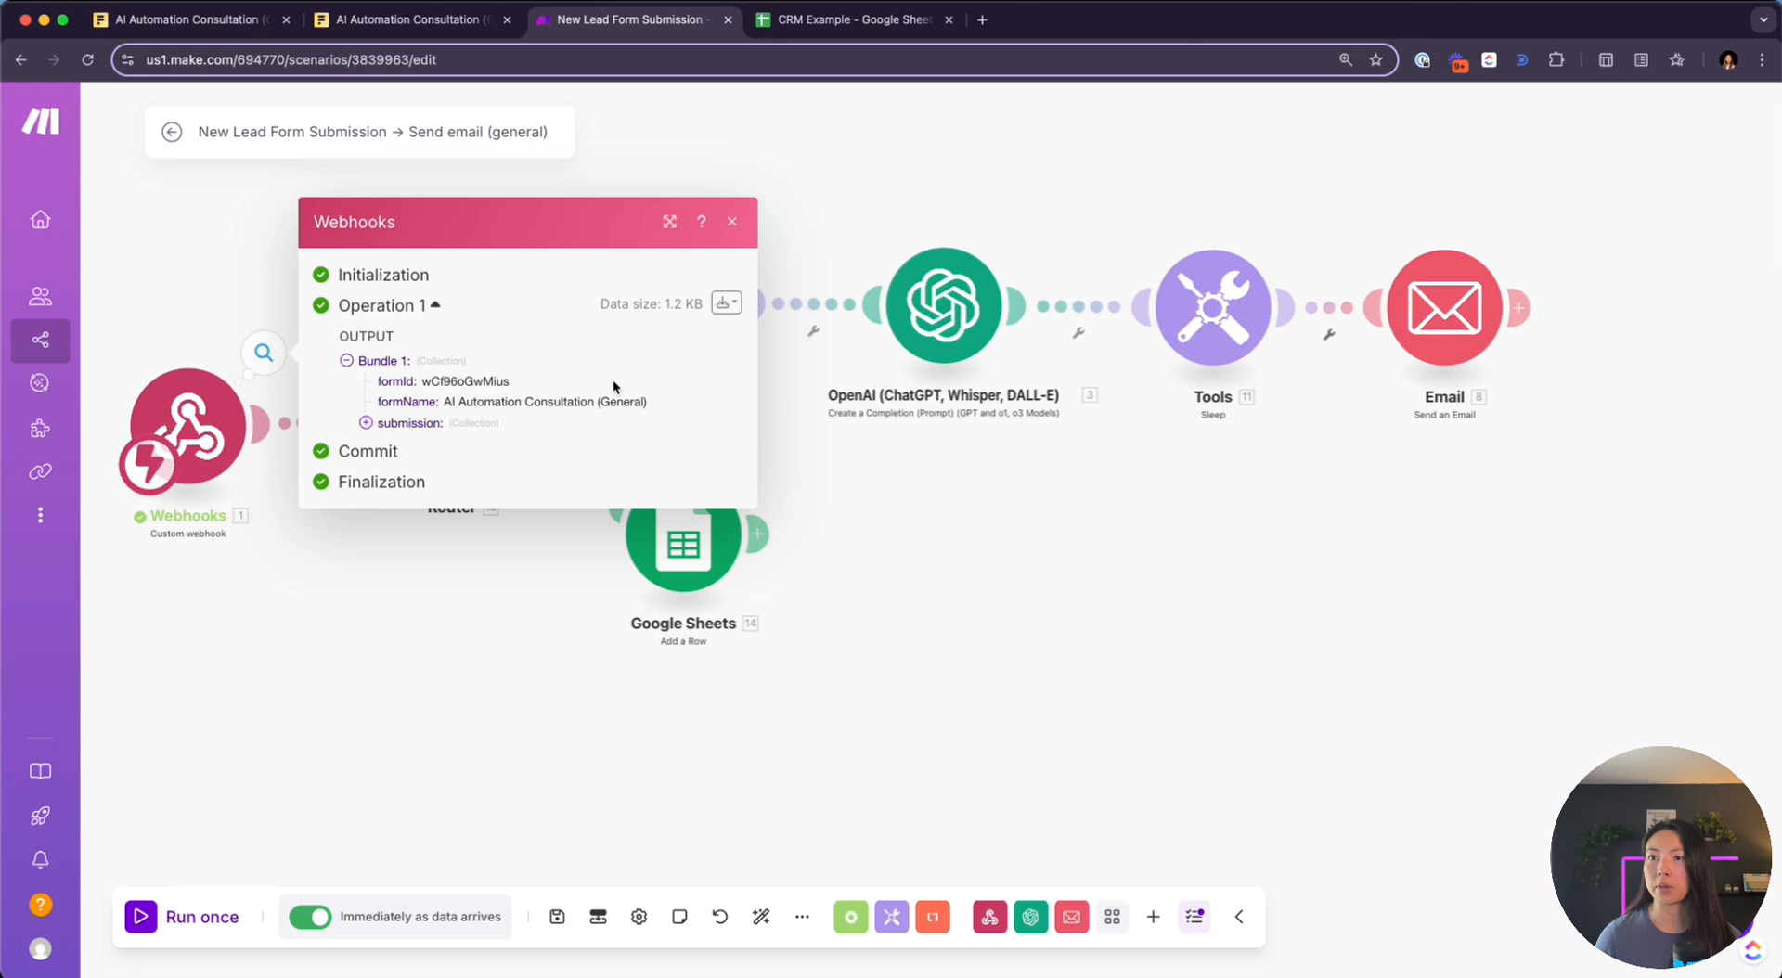
Expand webhook output questions 3–6 to identify which index holds which answer
{"action": "left_click", "coordinate": [406, 434]}
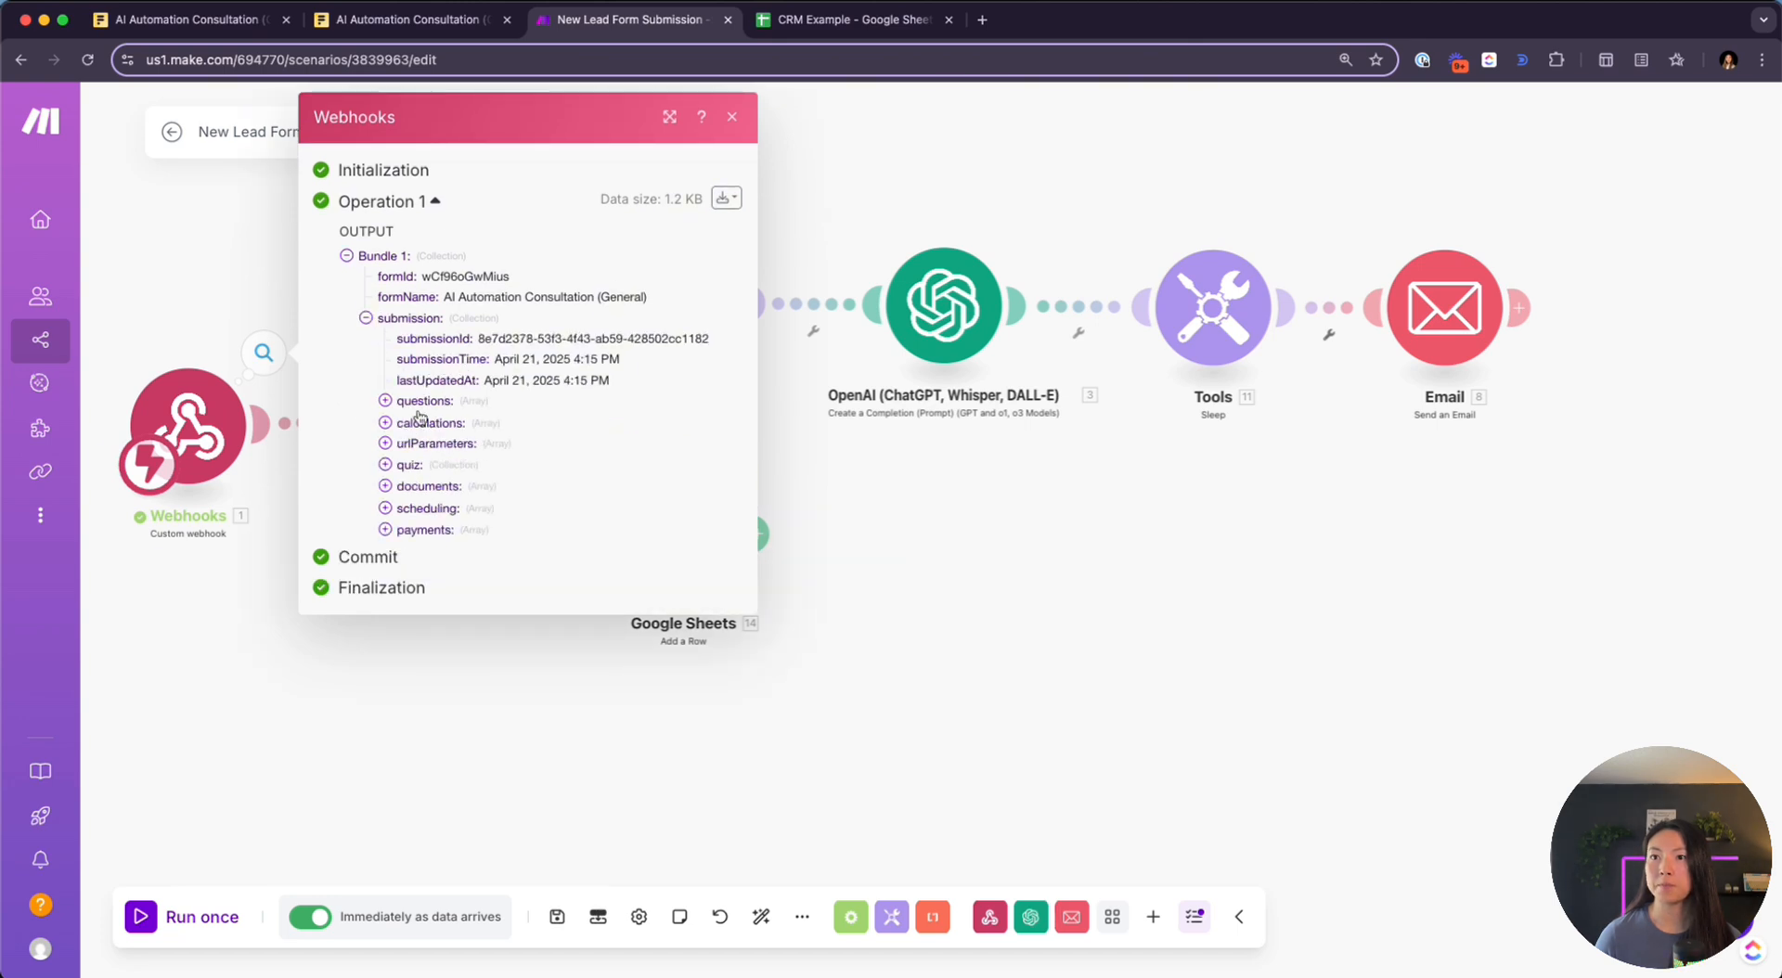
{"action": "left_click", "coordinate": [420, 403]}
{"action": "left_click", "coordinate": [418, 464]}
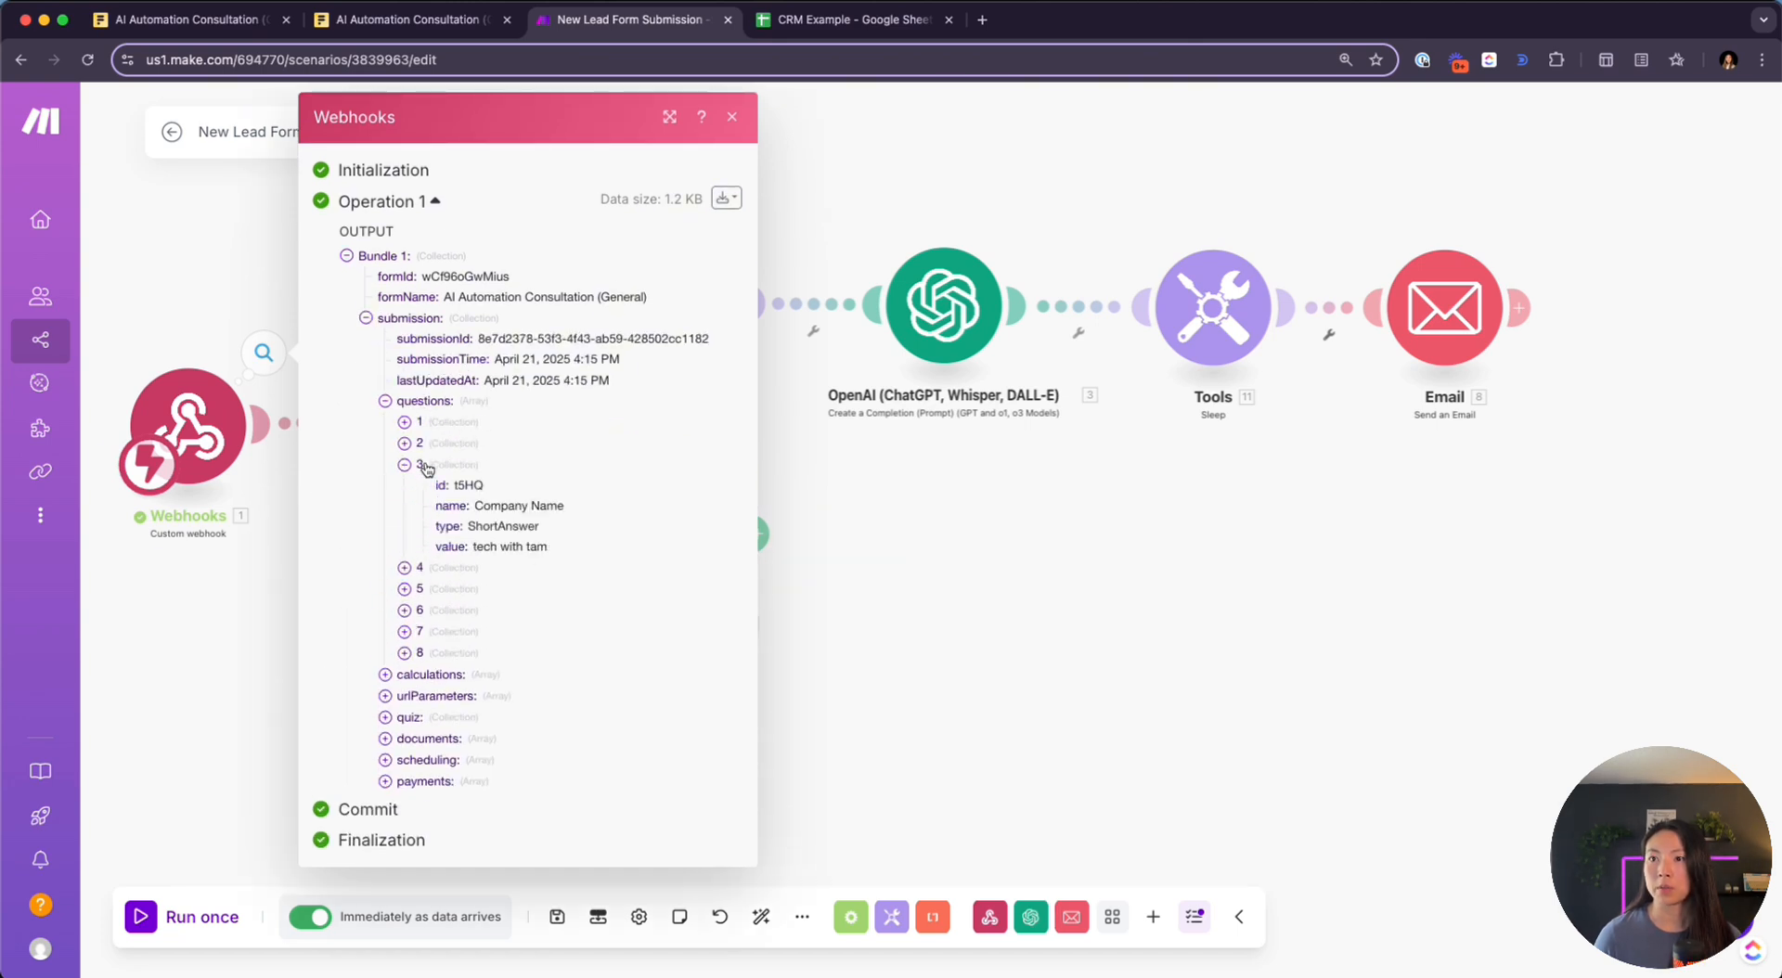
{"action": "left_click", "coordinate": [414, 567]}
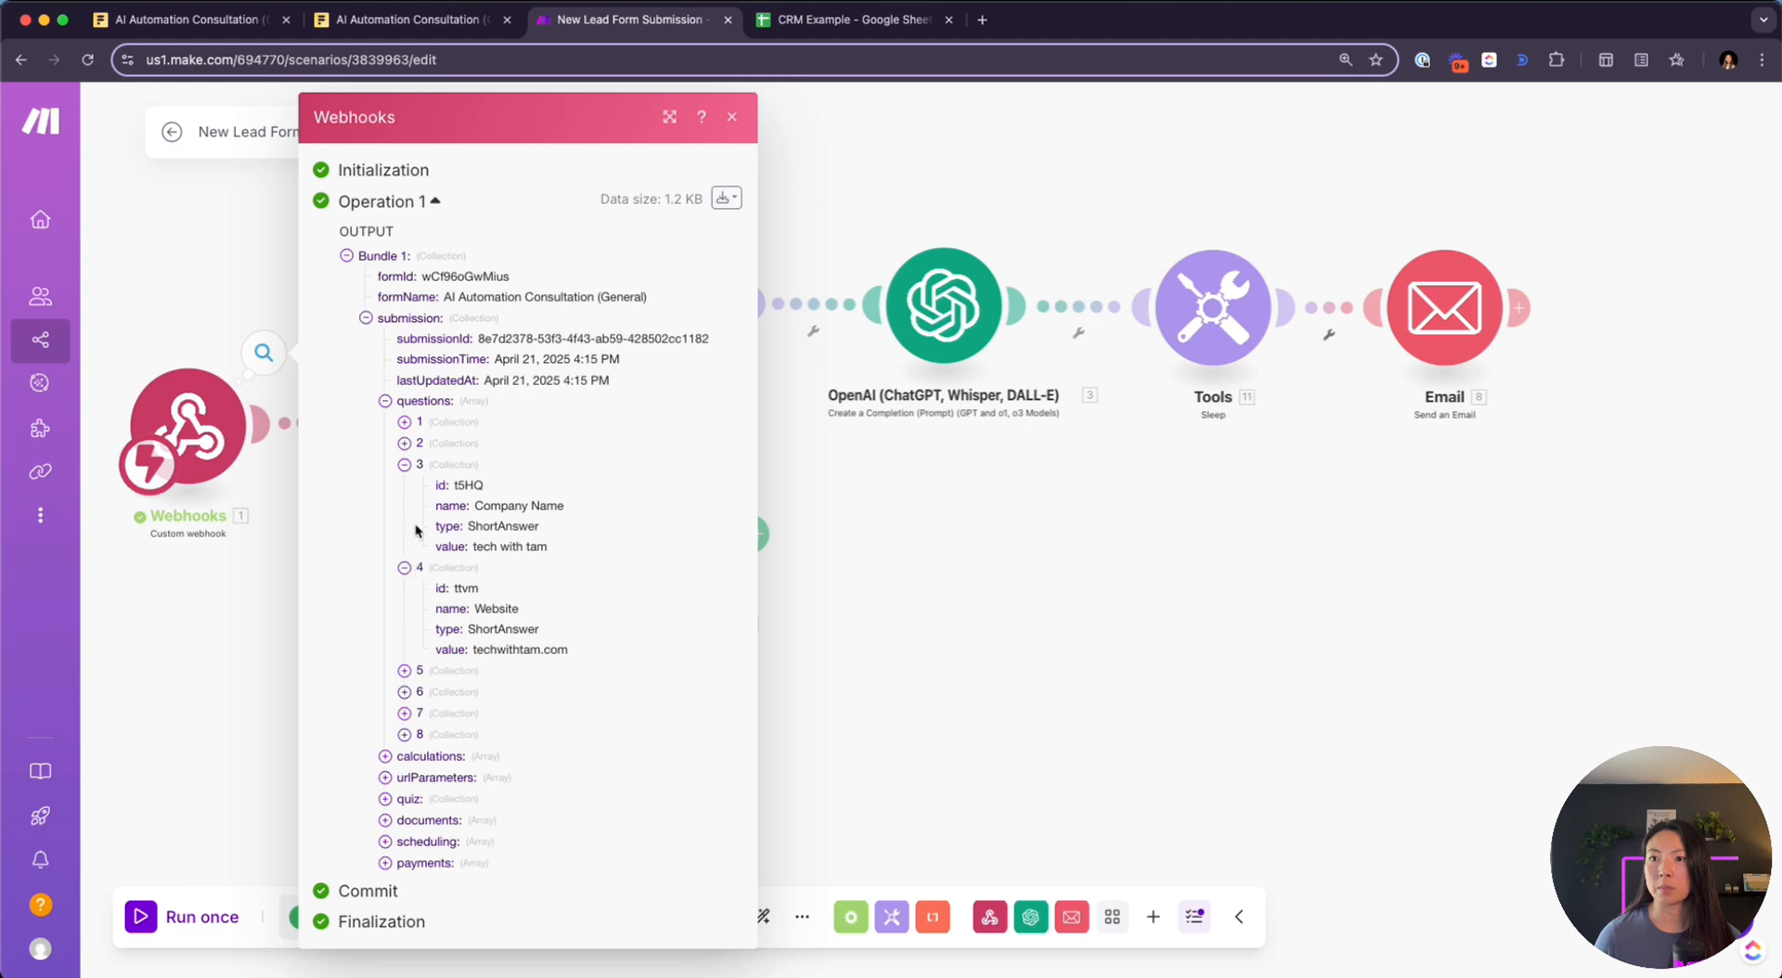
{"action": "left_click", "coordinate": [419, 670]}
{"action": "left_click", "coordinate": [405, 774]}
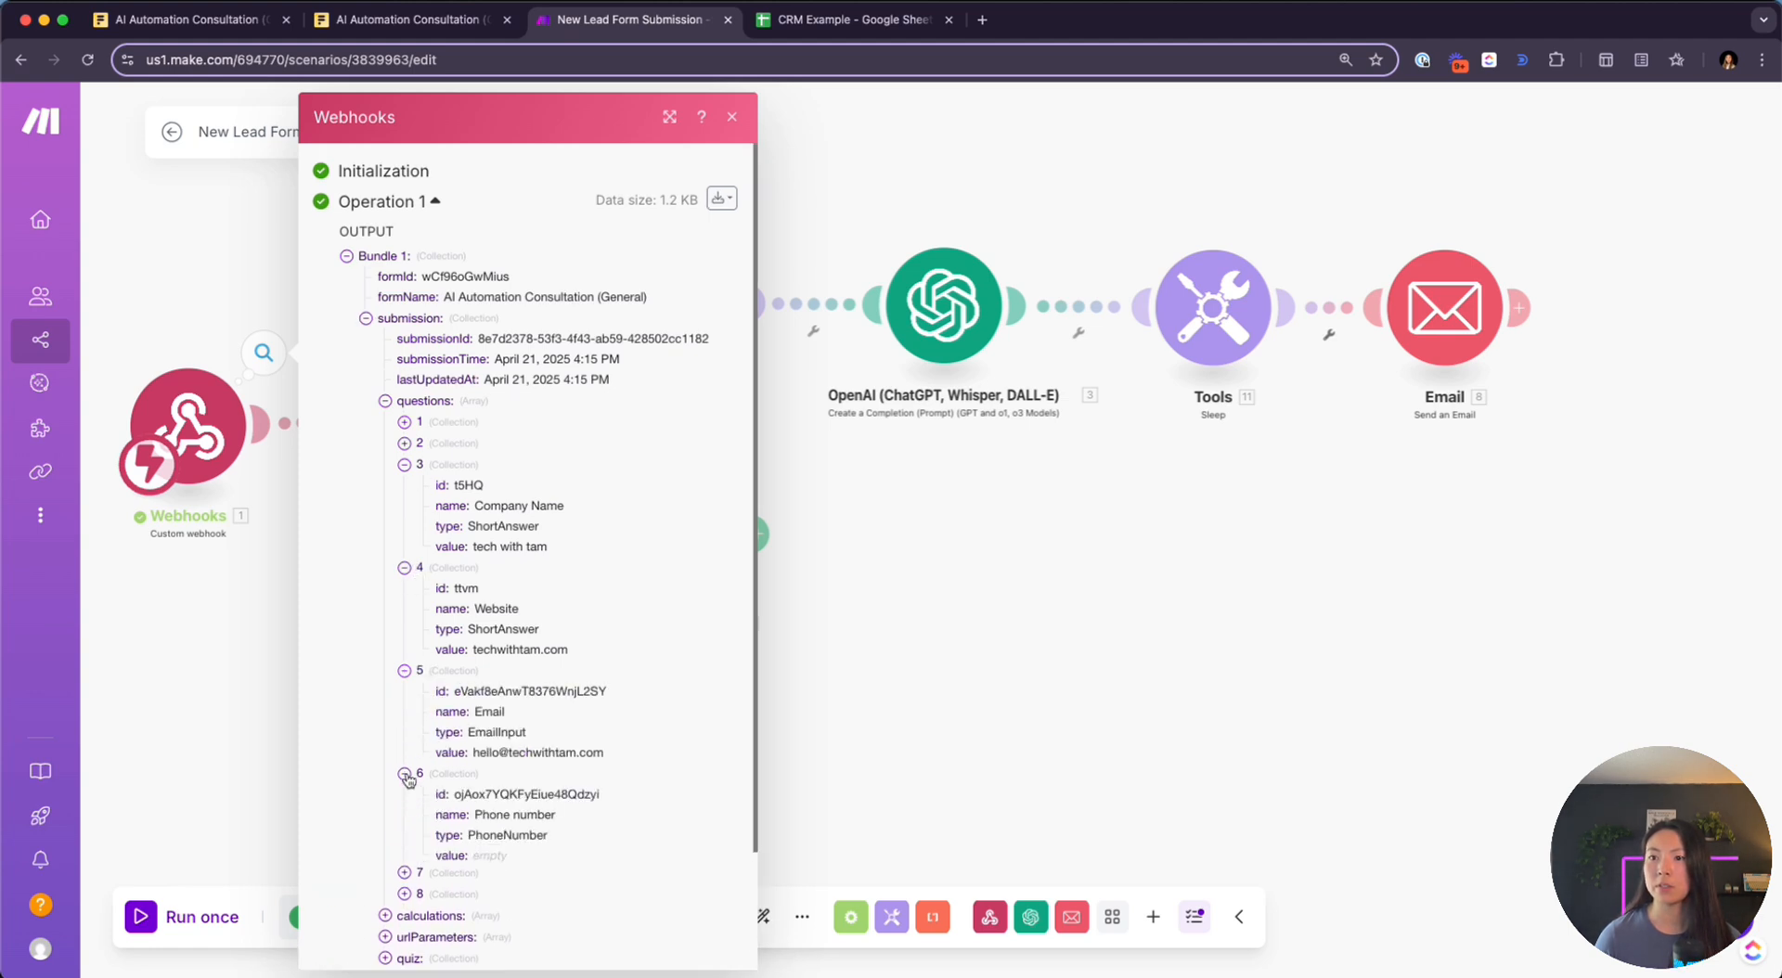
{"action": "left_click", "coordinate": [929, 493]}
Set question indexes to 5 for Email, 3 for Company and 4 for Website
{"action": "left_click", "coordinate": [683, 537]}
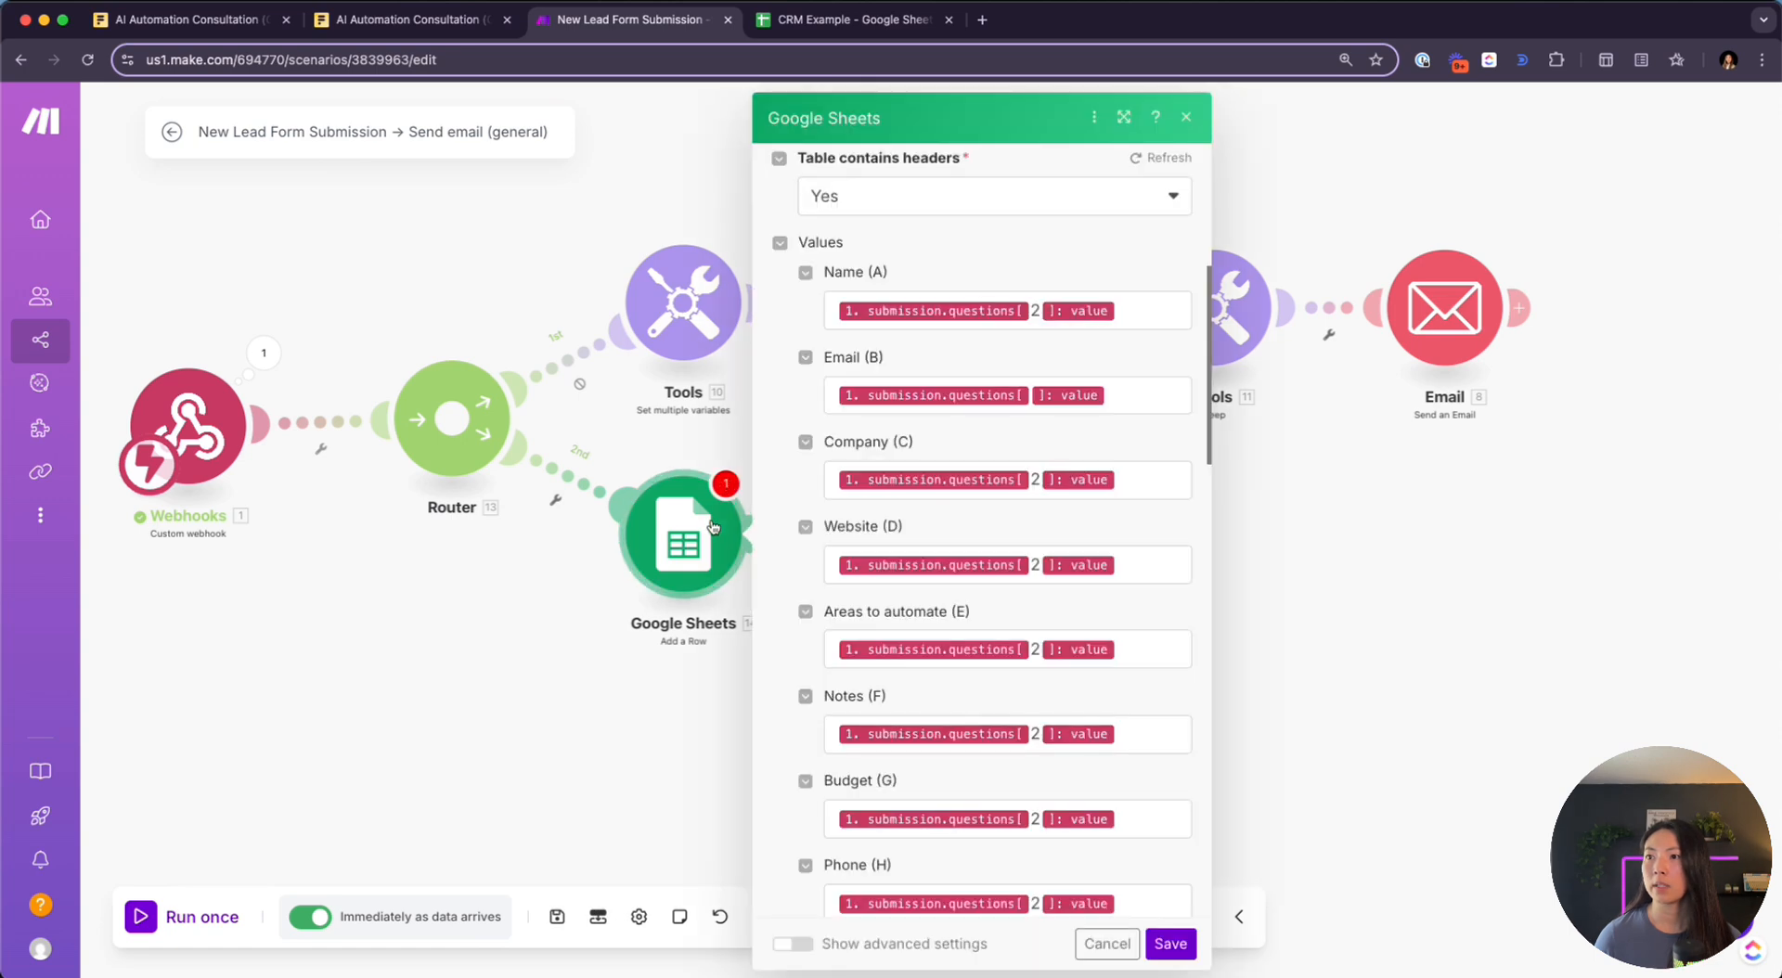
{"action": "left_click", "coordinate": [1030, 395]}
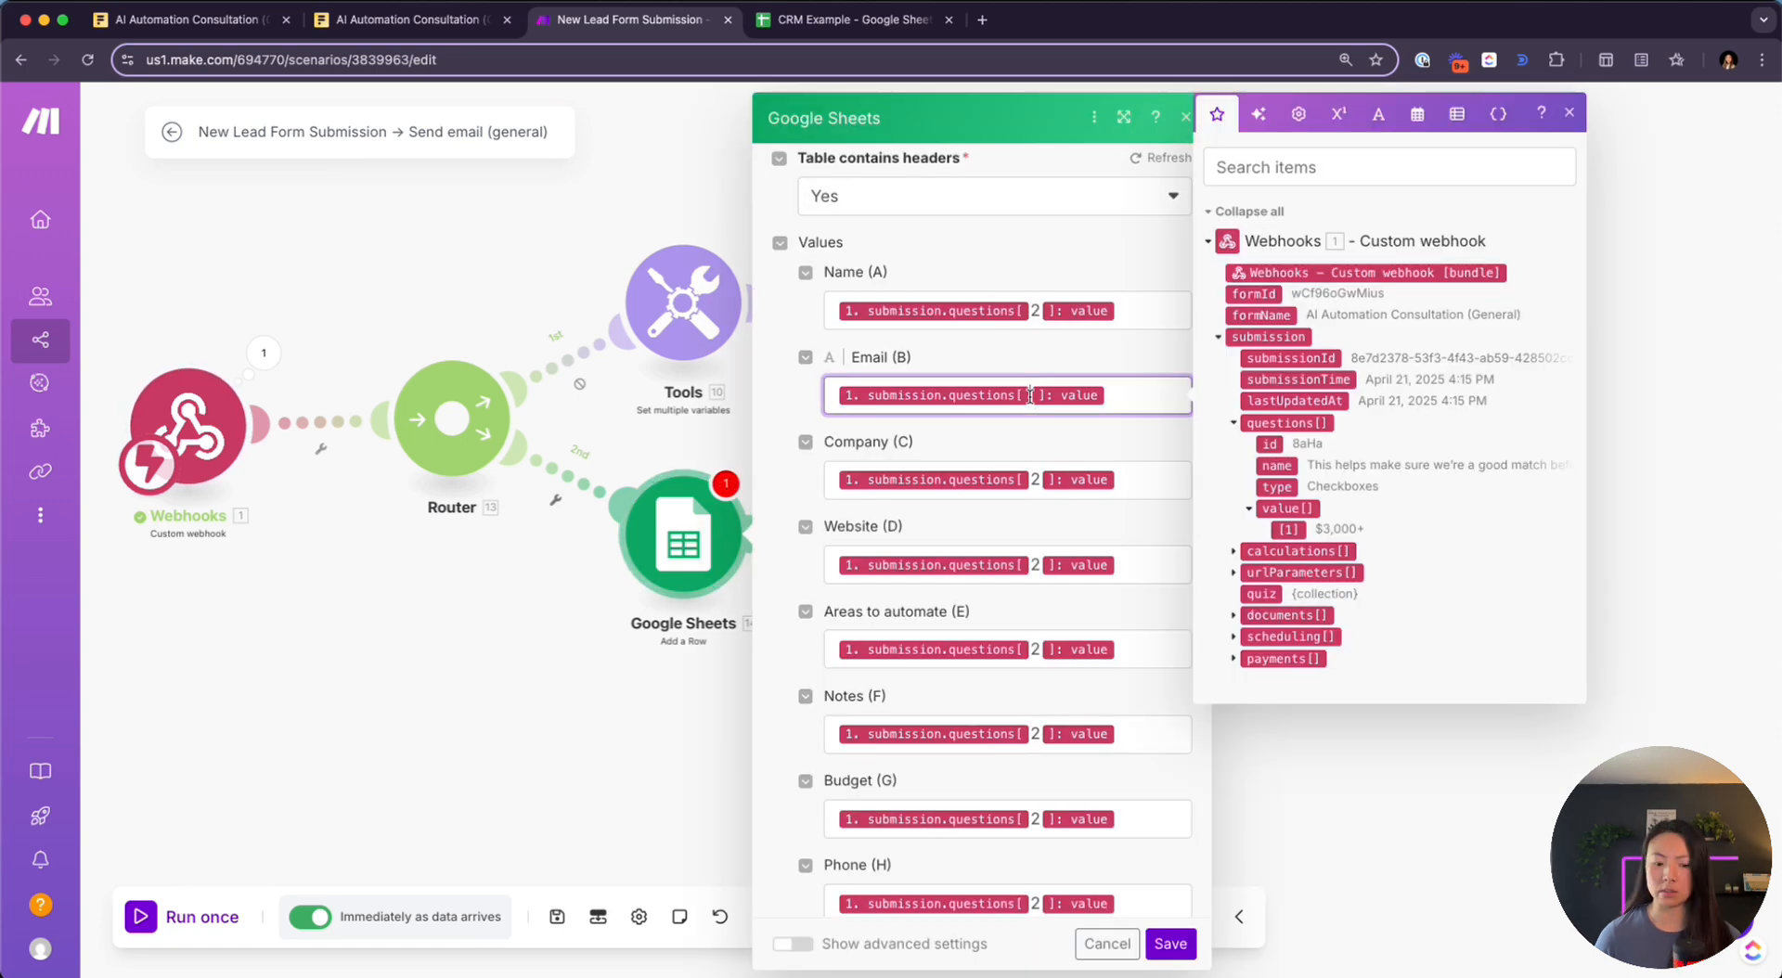
{"action": "type", "text": "5"}
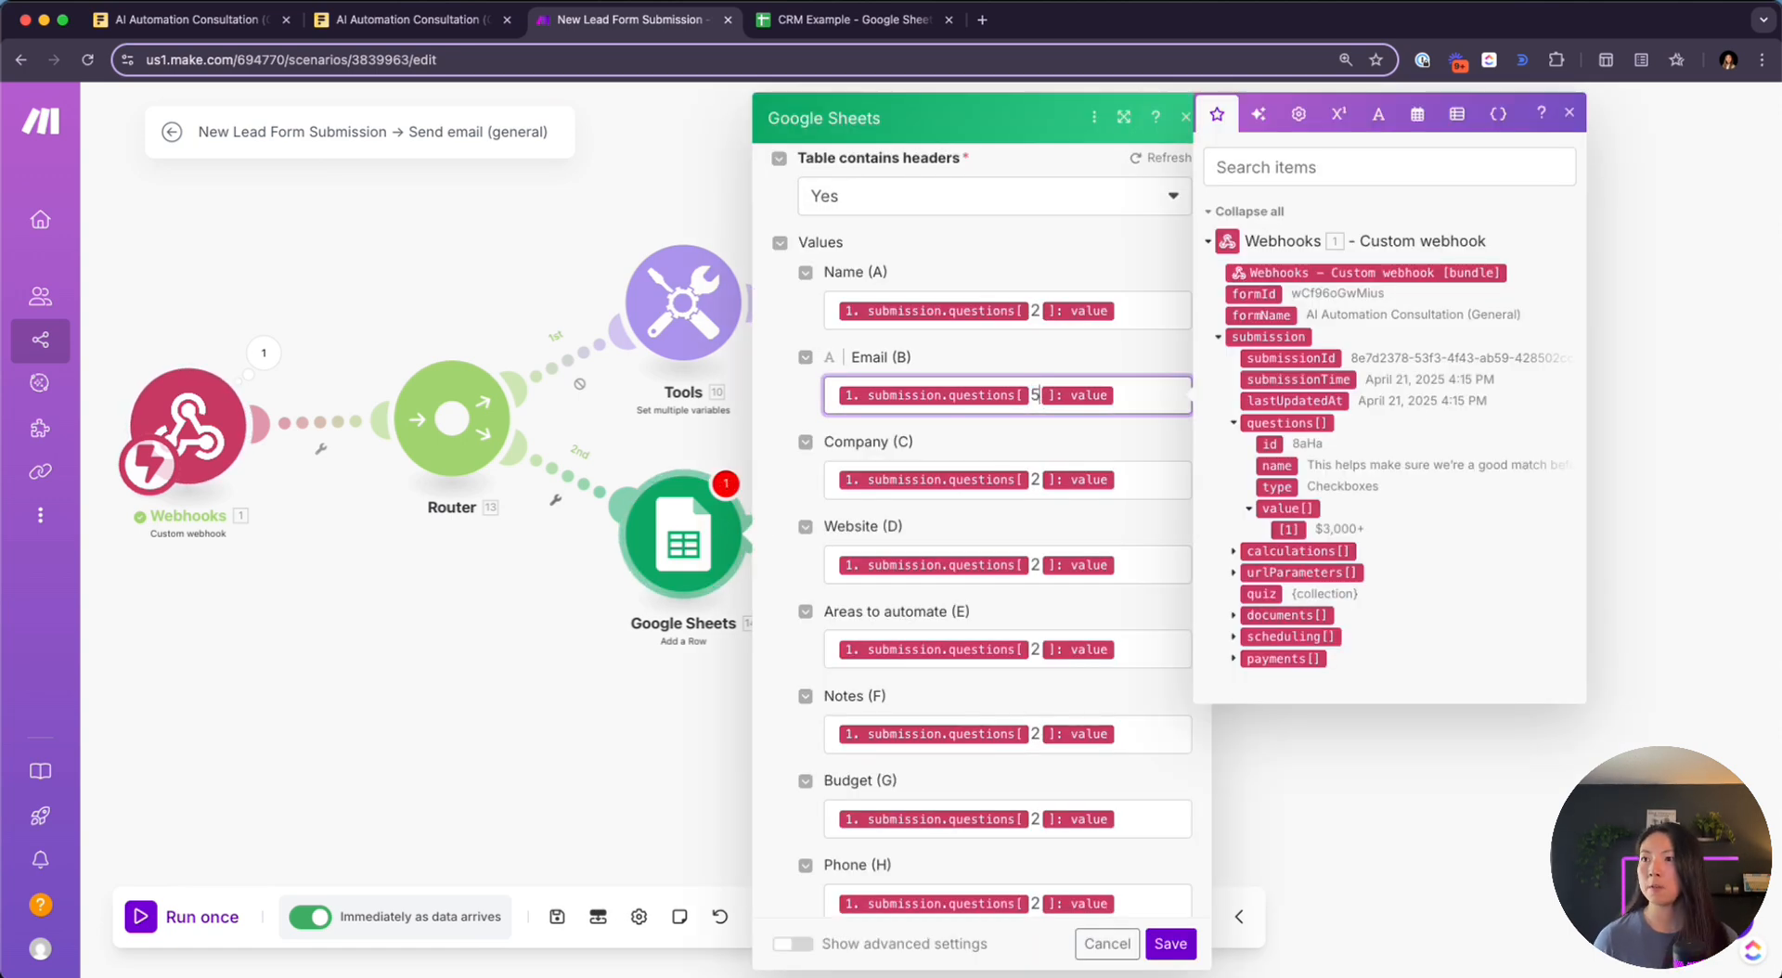
{"action": "left_click", "coordinate": [1036, 479]}
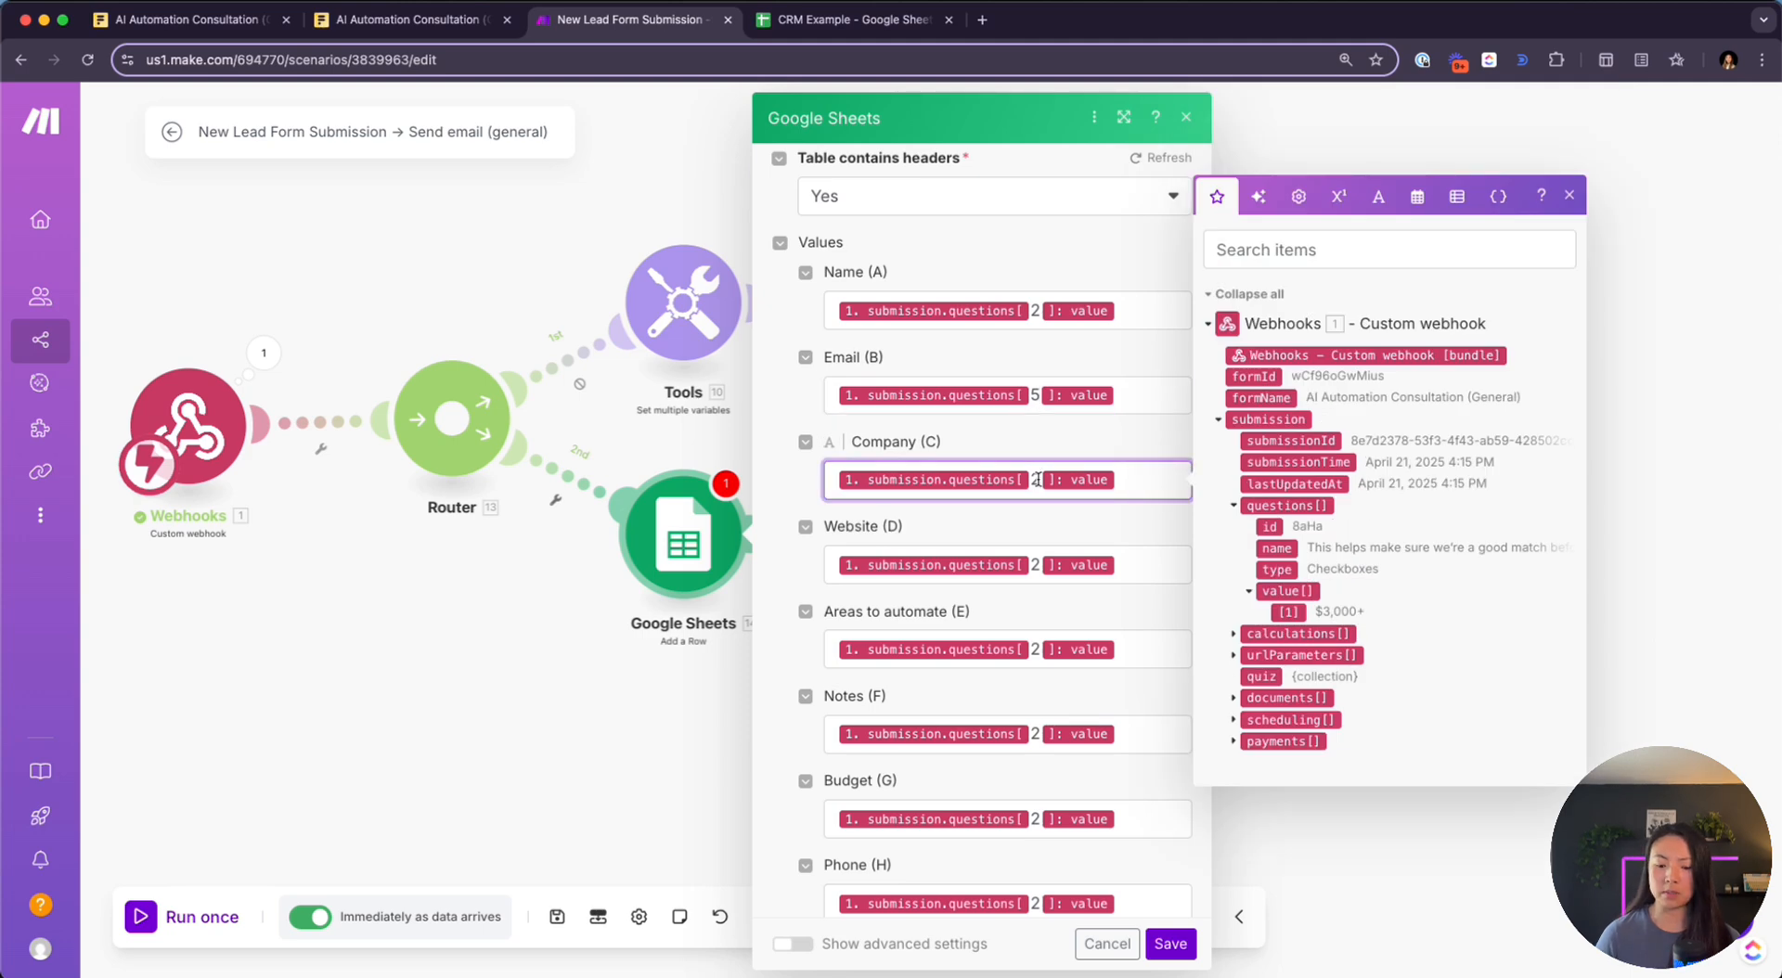
{"action": "key", "text": "BackSpace"}
{"action": "type", "text": "3"}
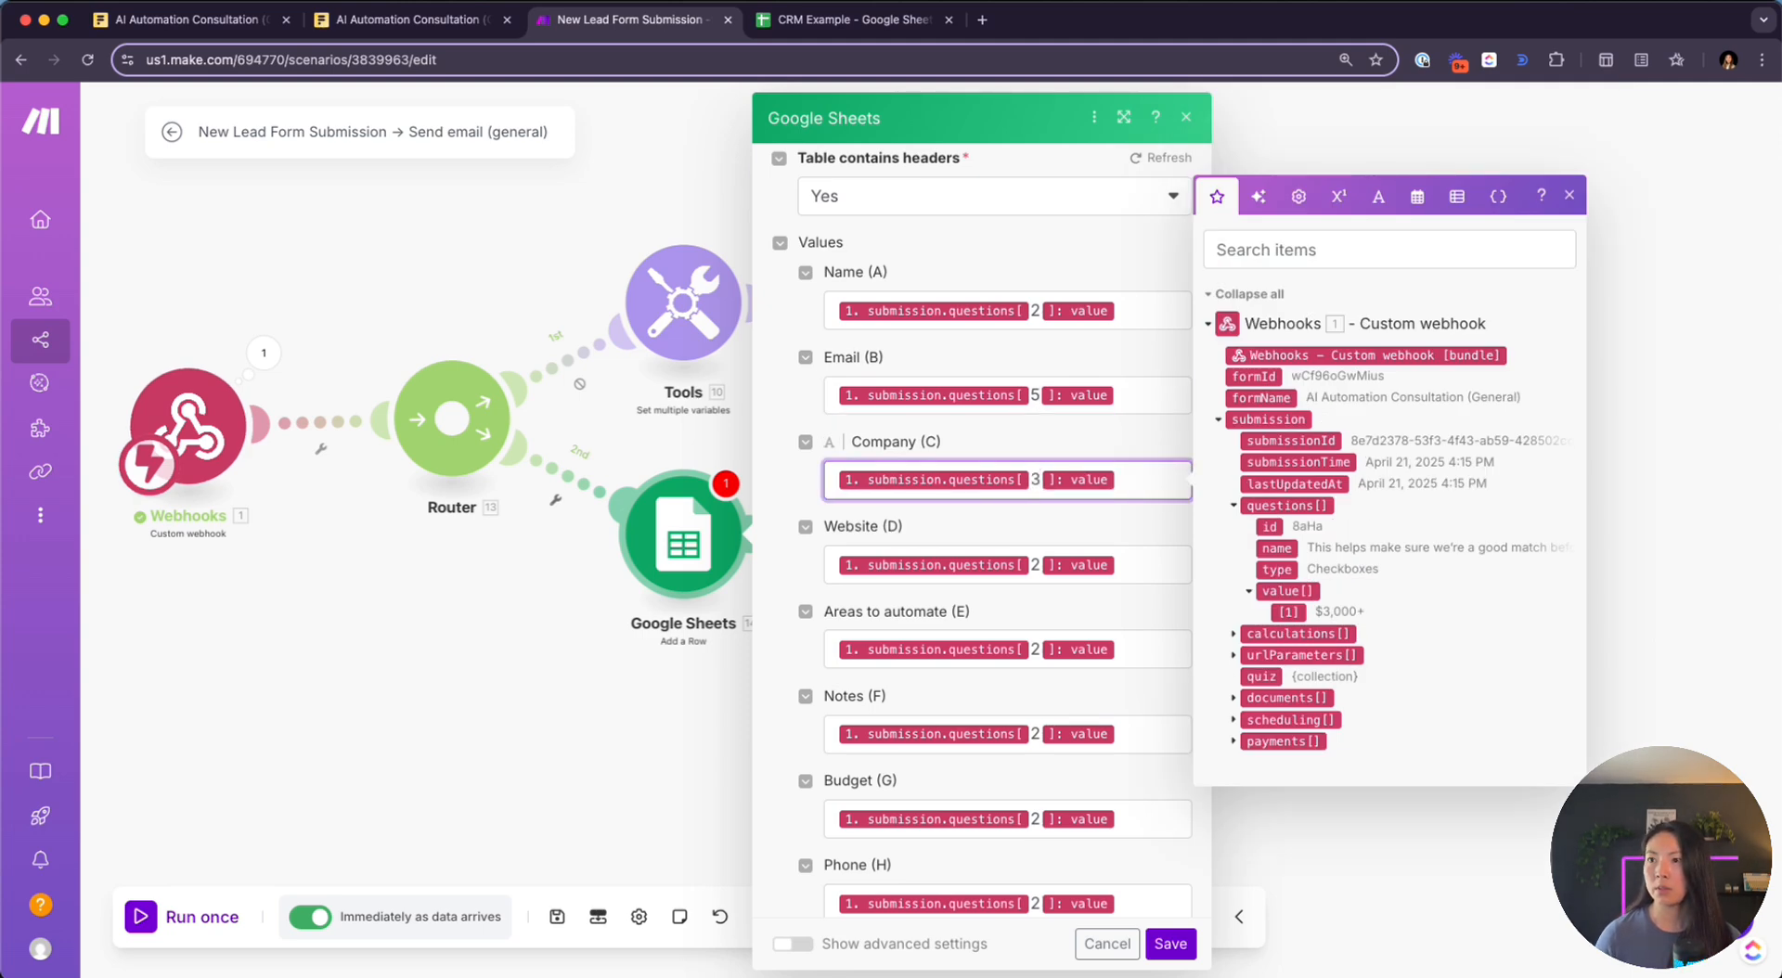
{"action": "left_click", "coordinate": [1035, 565]}
{"action": "key", "text": "BackSpace"}
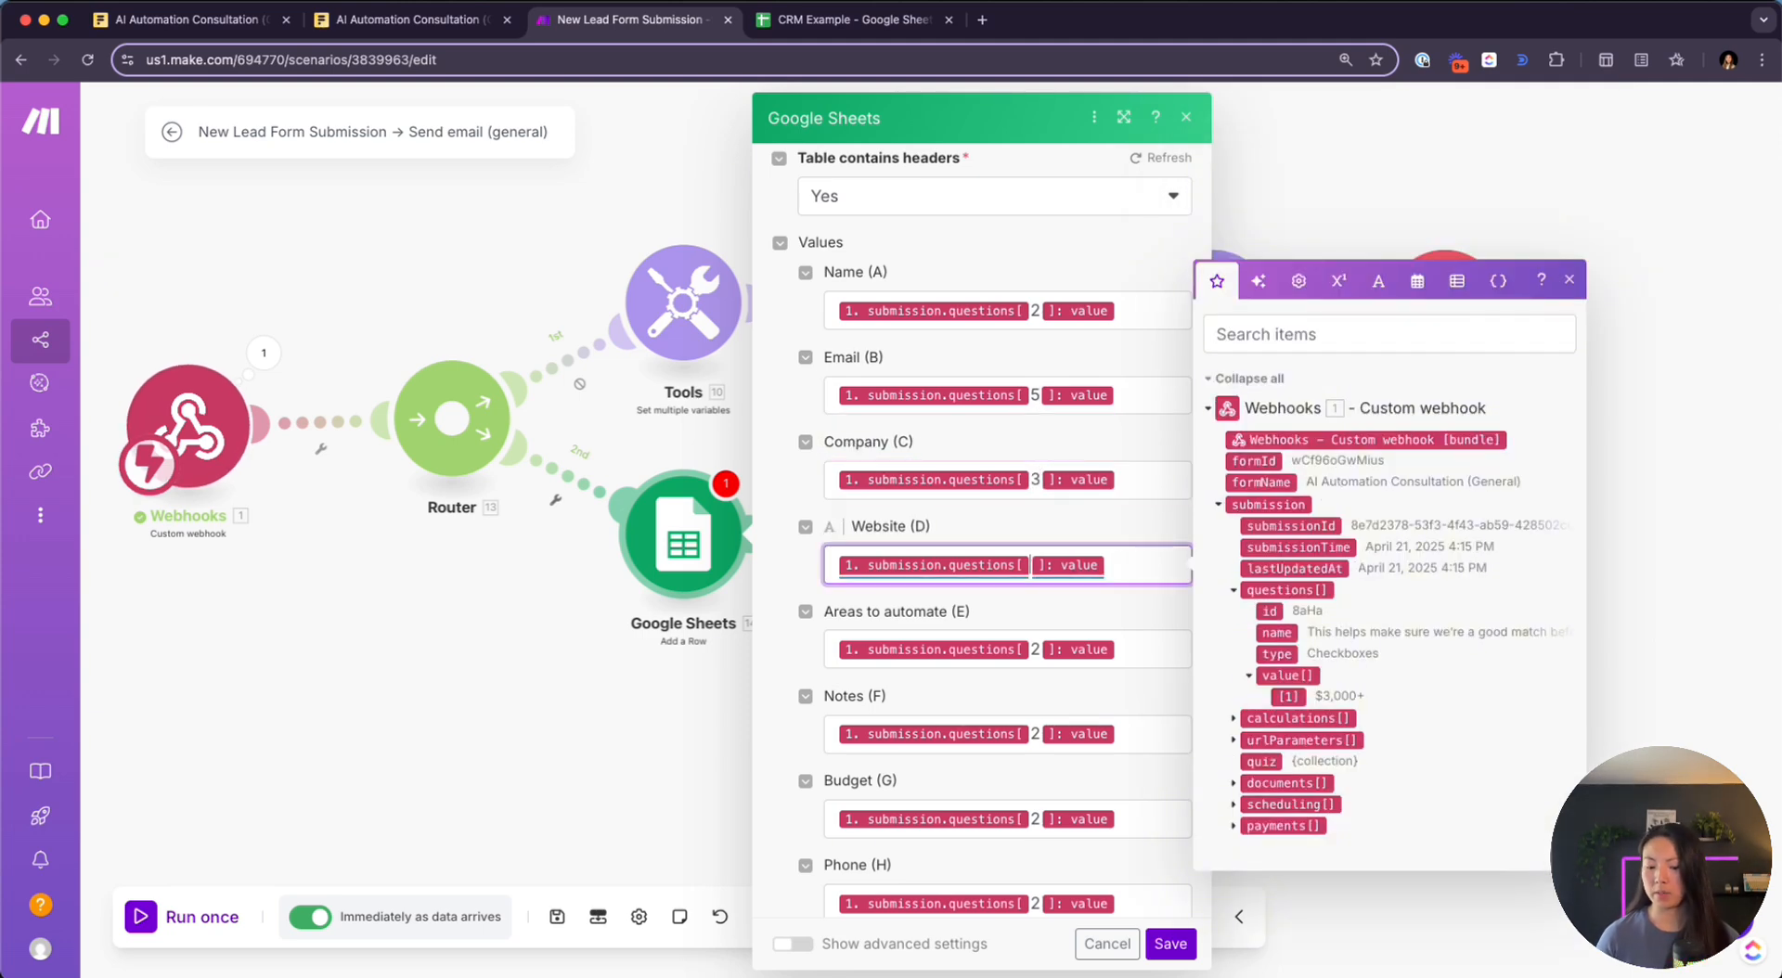
{"action": "type", "text": "4"}
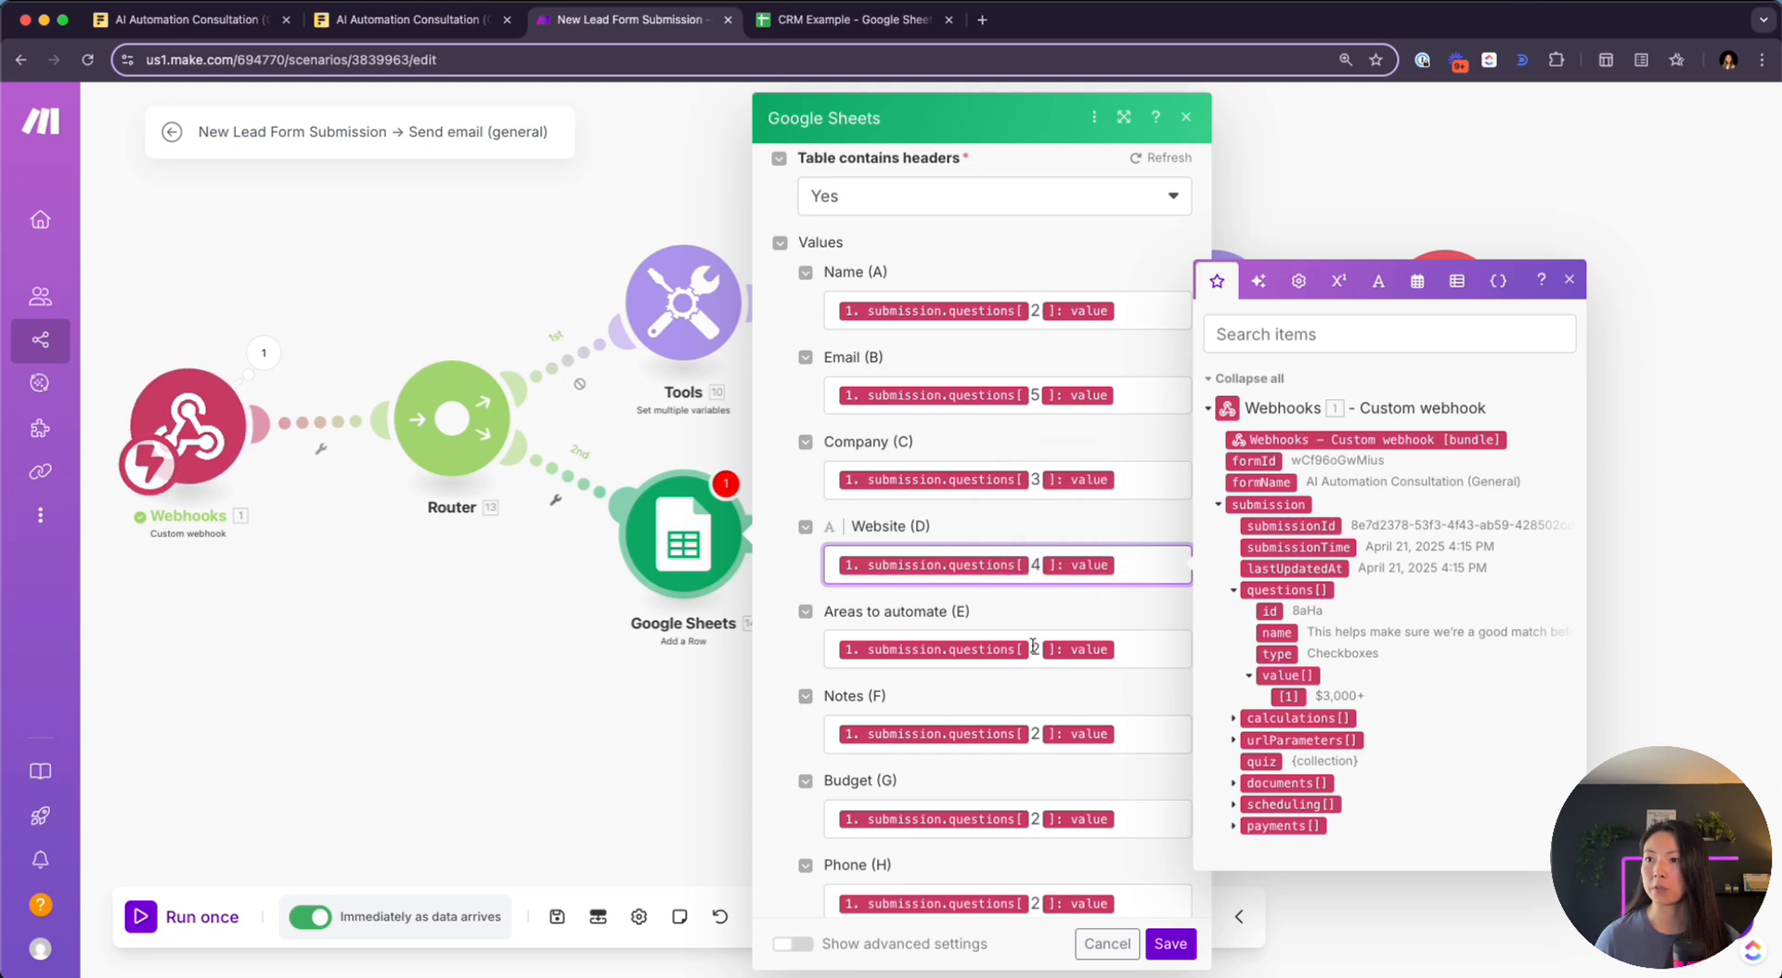
Set question indexes to 1 for Areas to automate, 7 Notes, 8 Budget, 6 Phone
{"action": "left_click", "coordinate": [1039, 650]}
{"action": "type", "text": "1"}
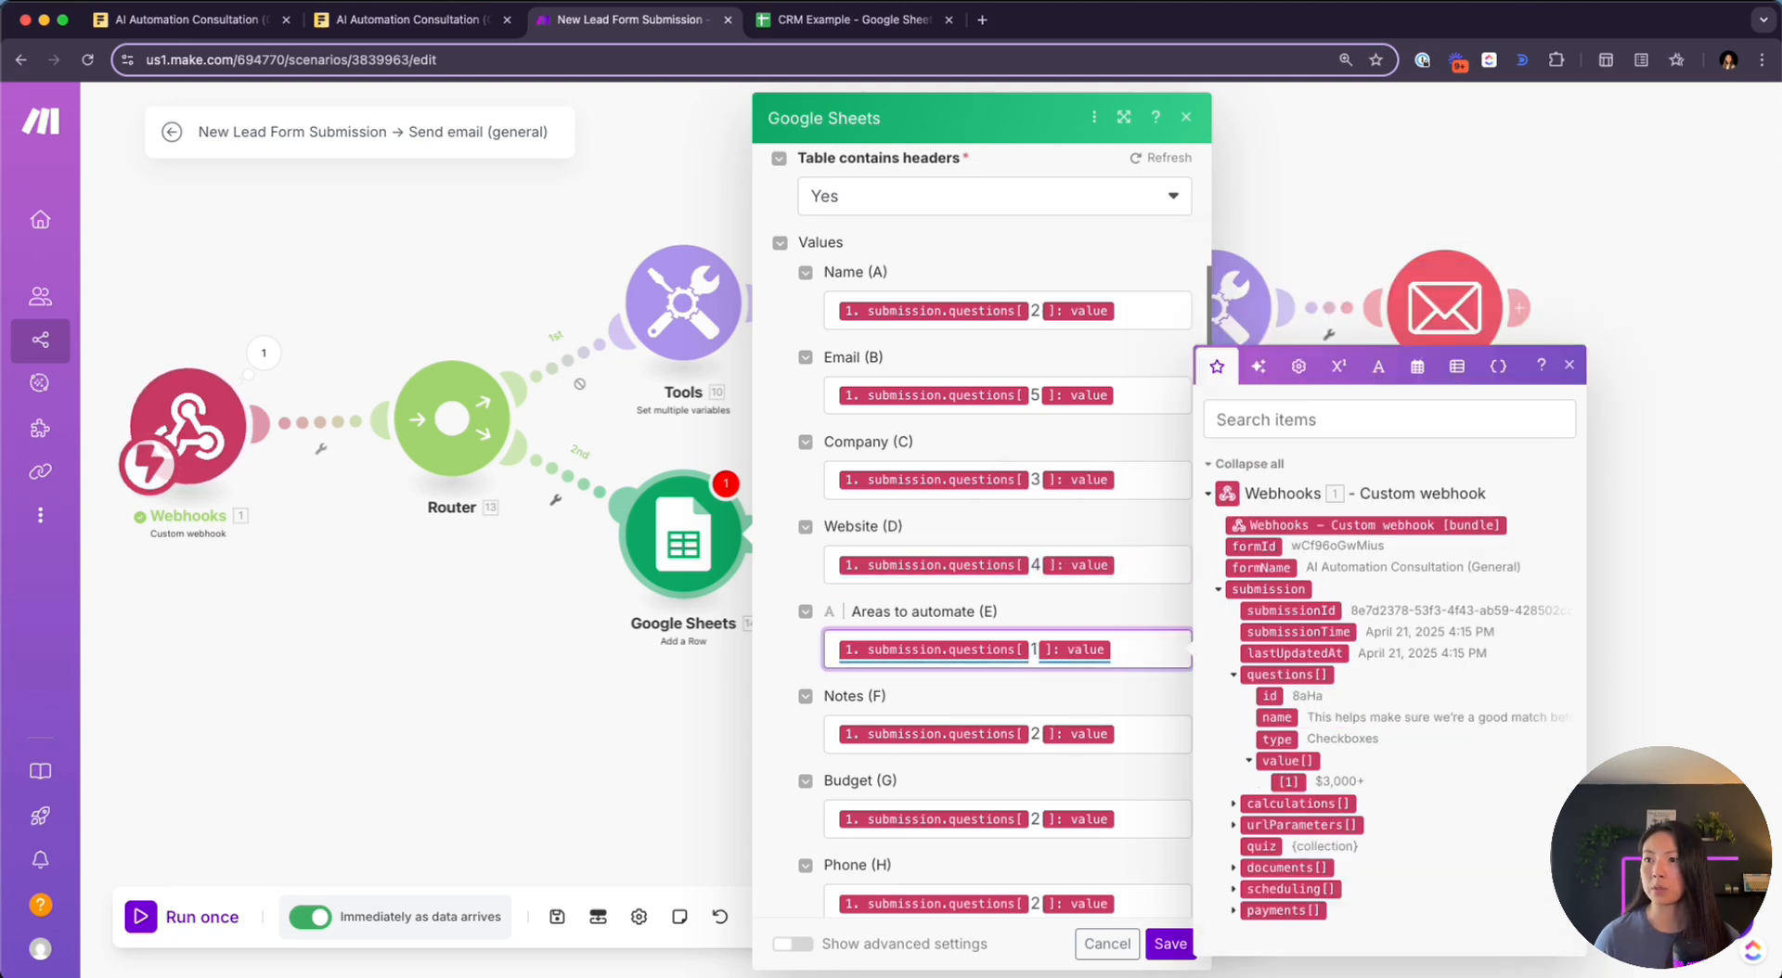
{"action": "scroll", "coordinate": [1032, 650], "scroll_direction": "down", "scroll_amount": 3}
{"action": "left_click", "coordinate": [1040, 609]}
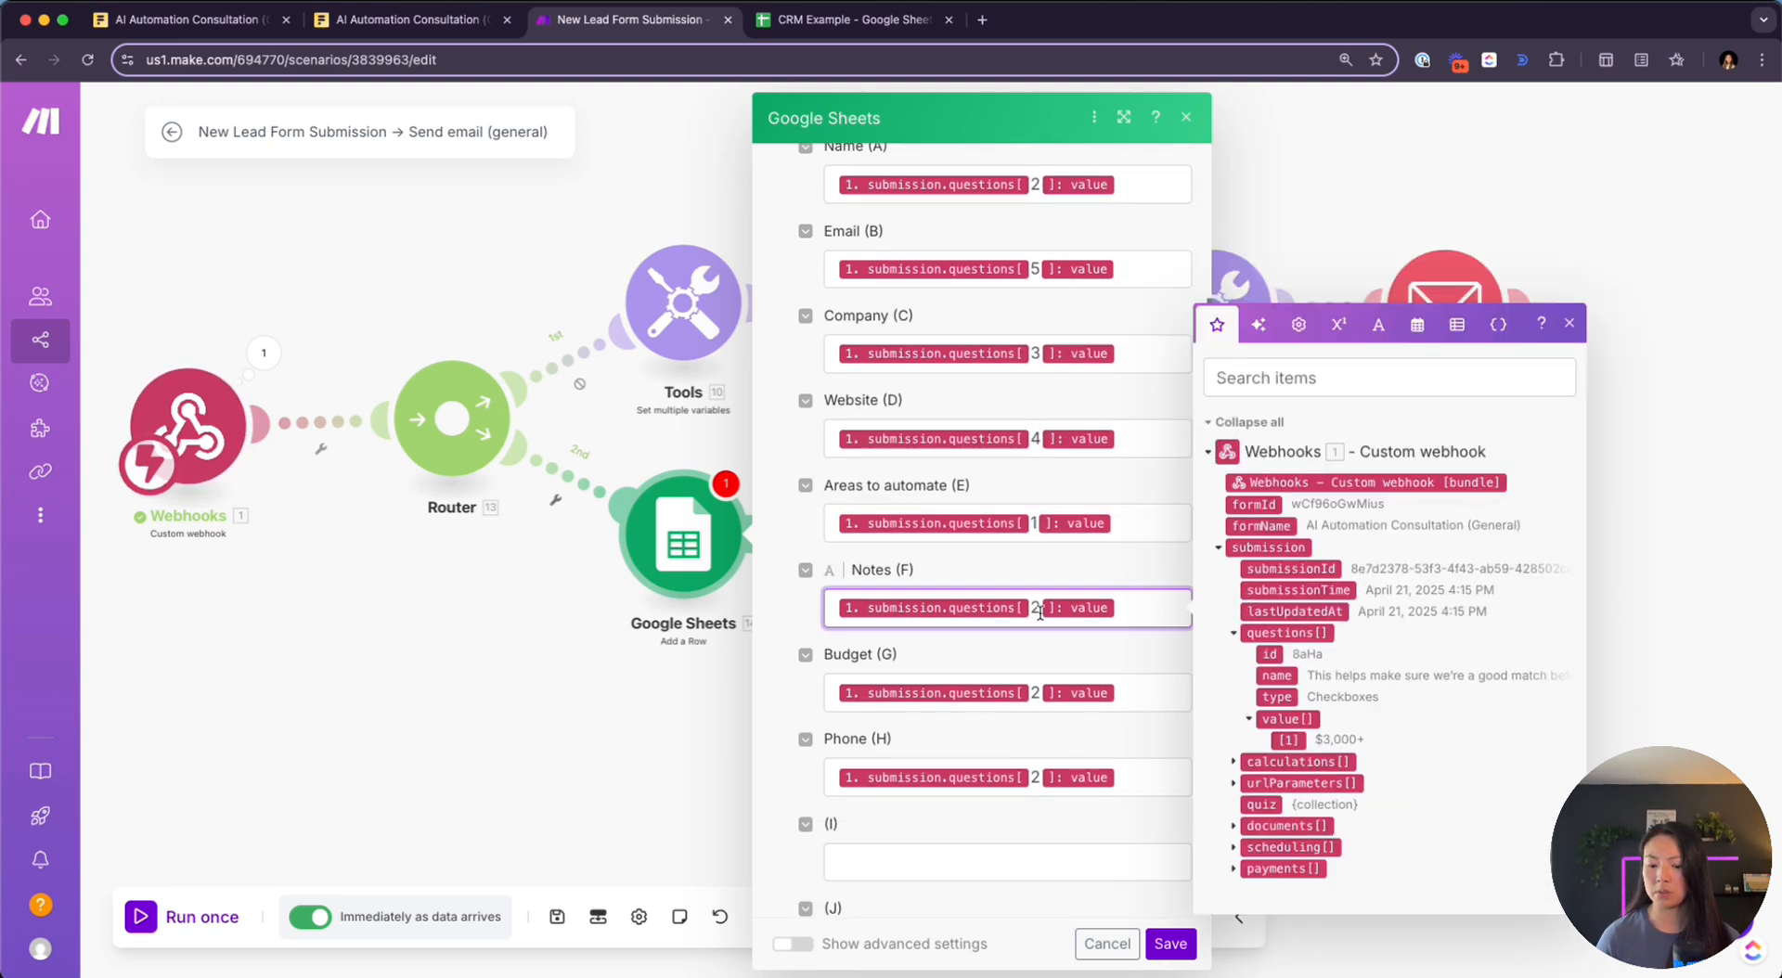
{"action": "key", "text": "BackSpace"}
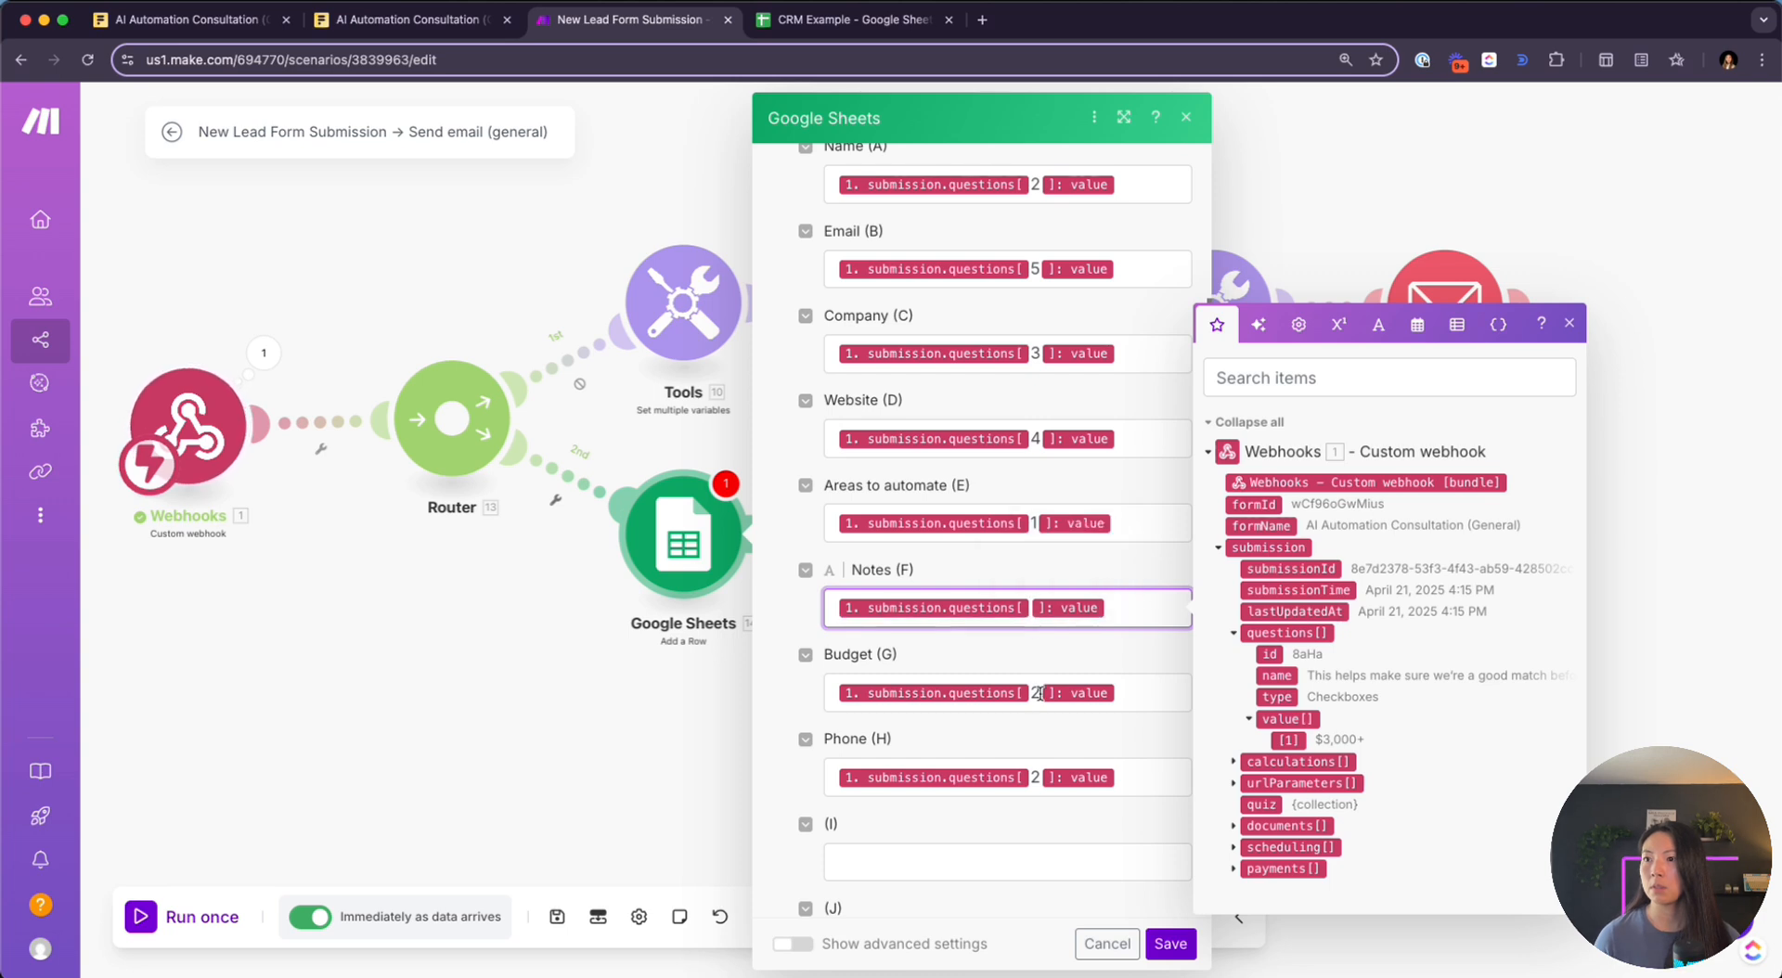
{"action": "type", "text": "7"}
{"action": "left_click", "coordinate": [1037, 695]}
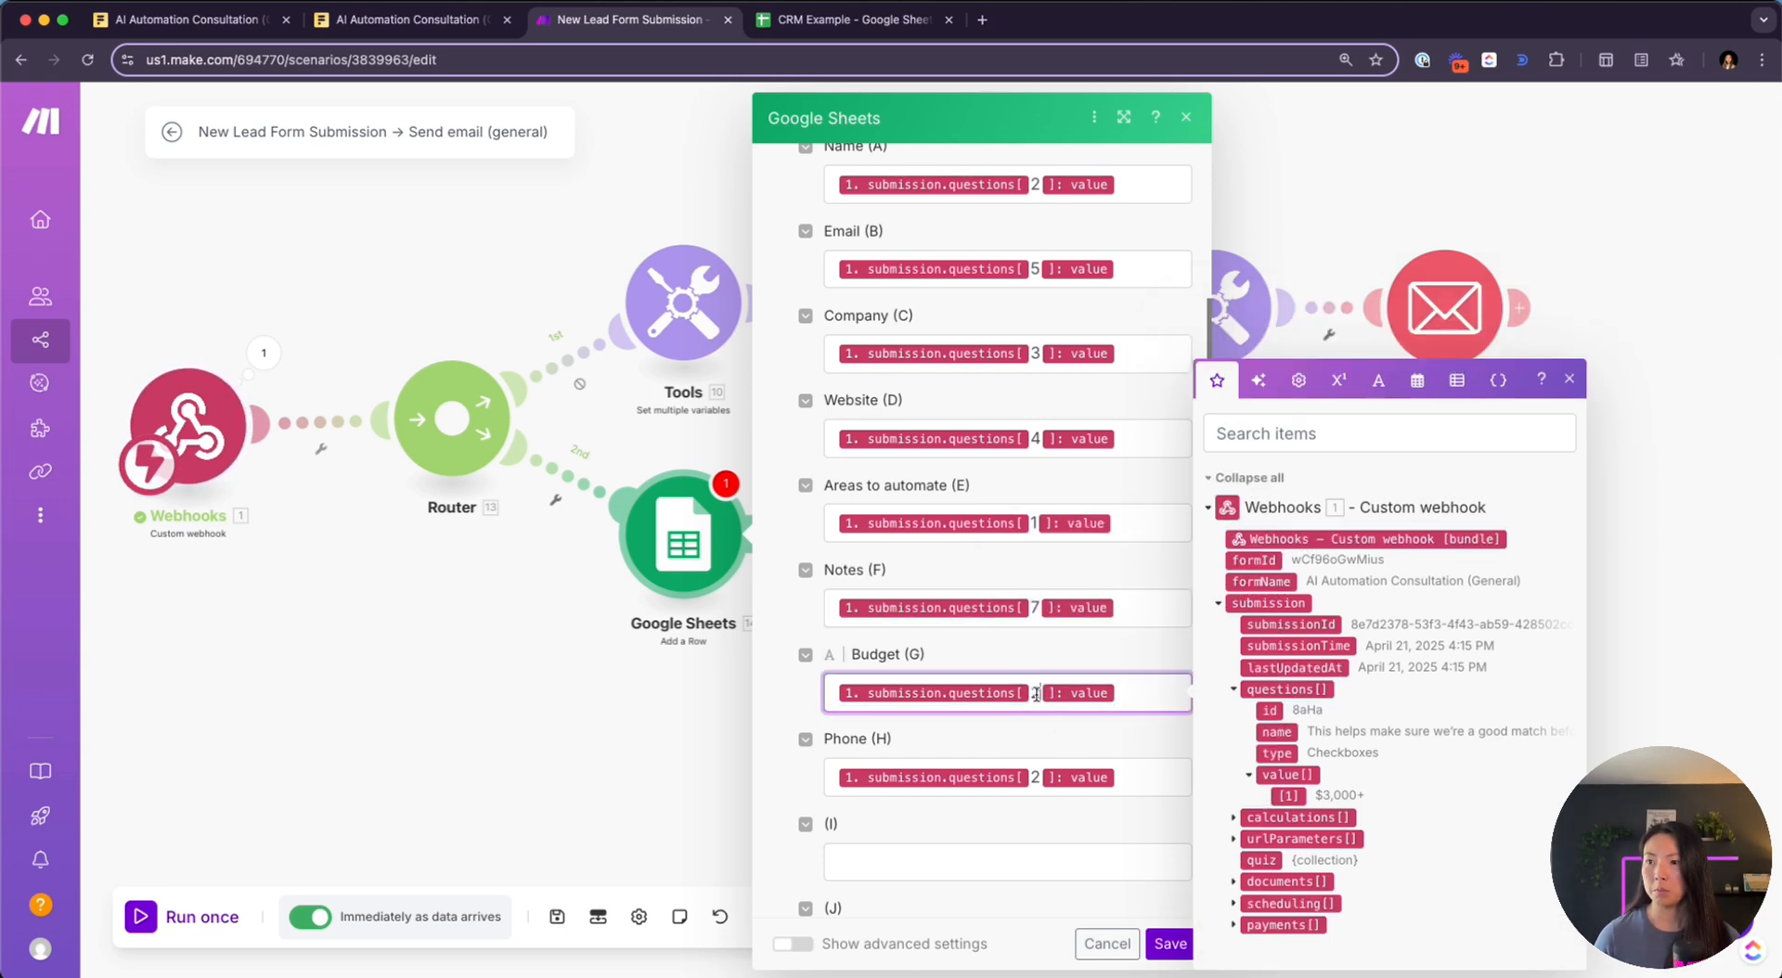
{"action": "type", "text": "8"}
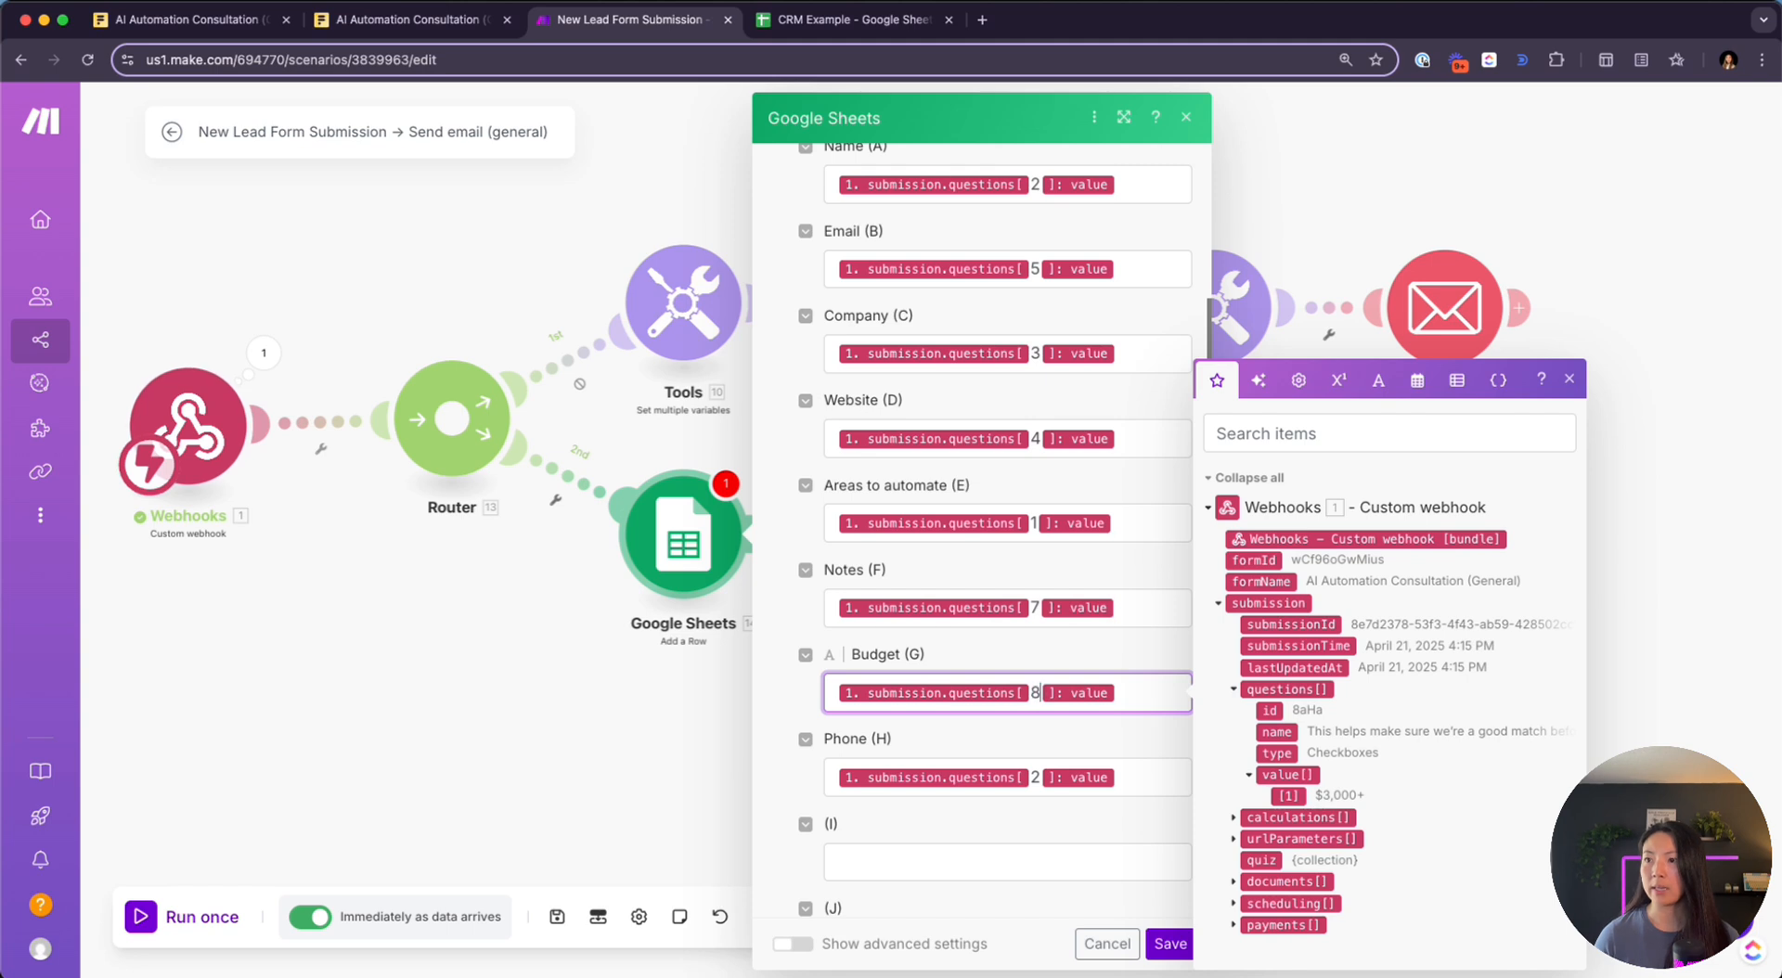
{"action": "left_click", "coordinate": [1039, 780]}
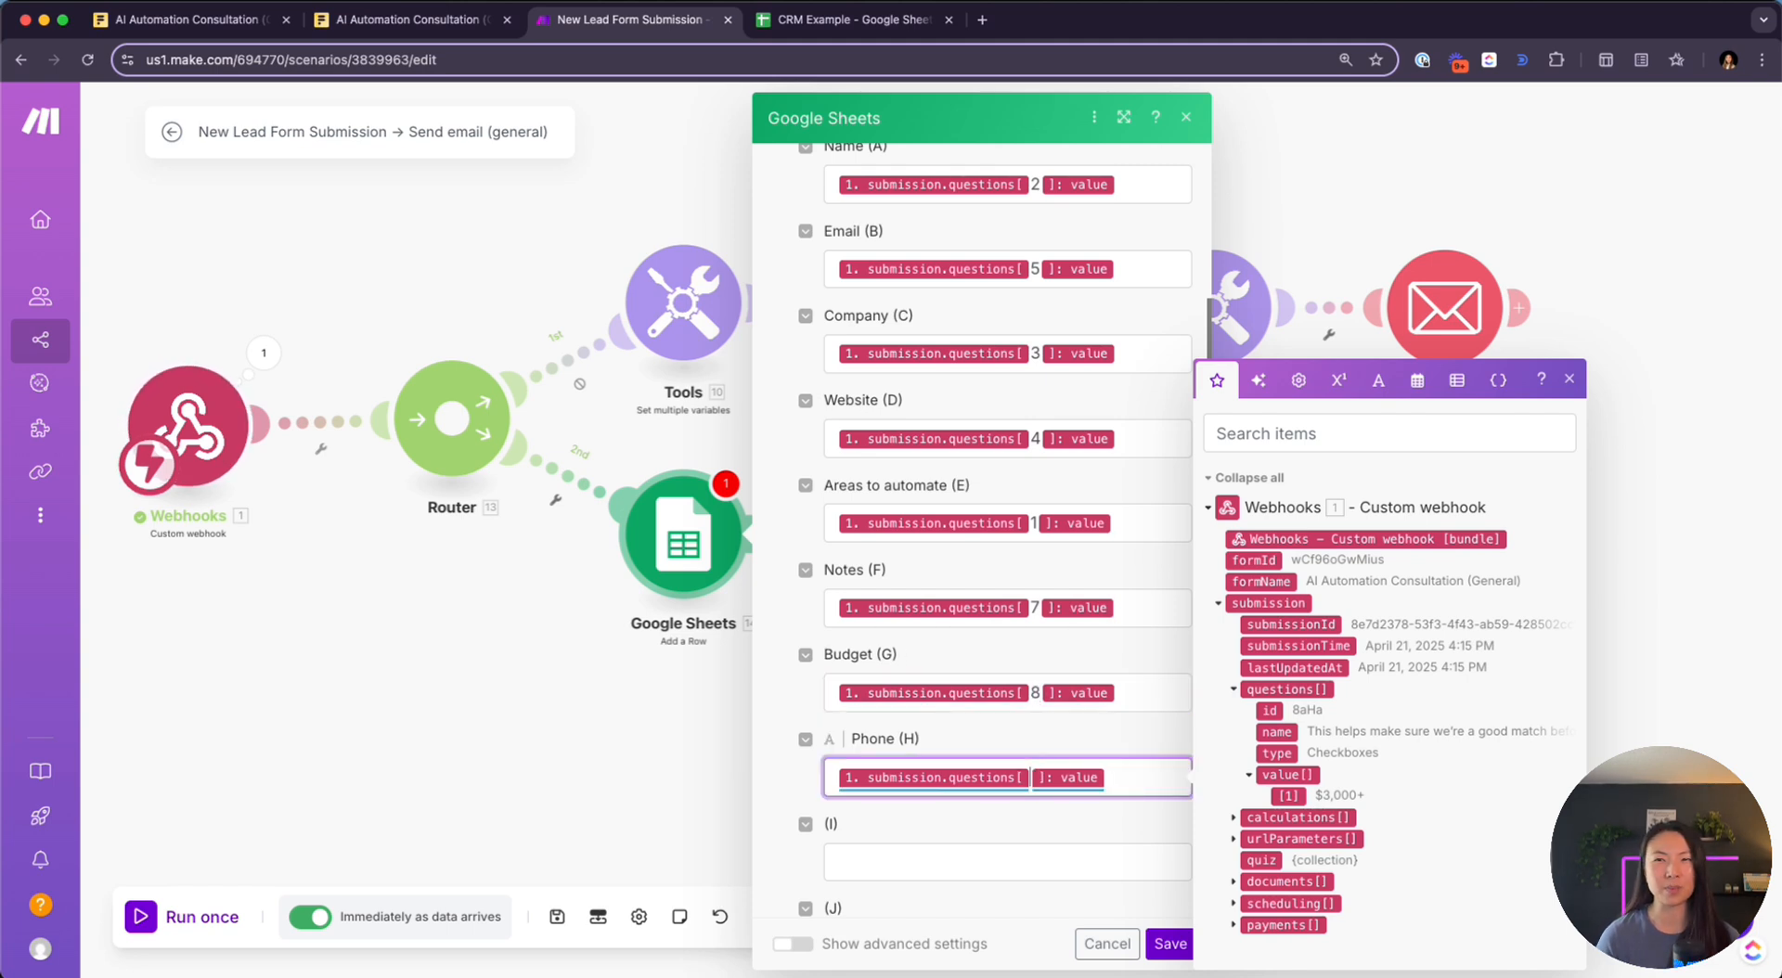
{"action": "key", "text": "BackSpace"}
{"action": "type", "text": "6"}
{"action": "scroll", "coordinate": [991, 506], "scroll_direction": "down", "scroll_amount": 3}
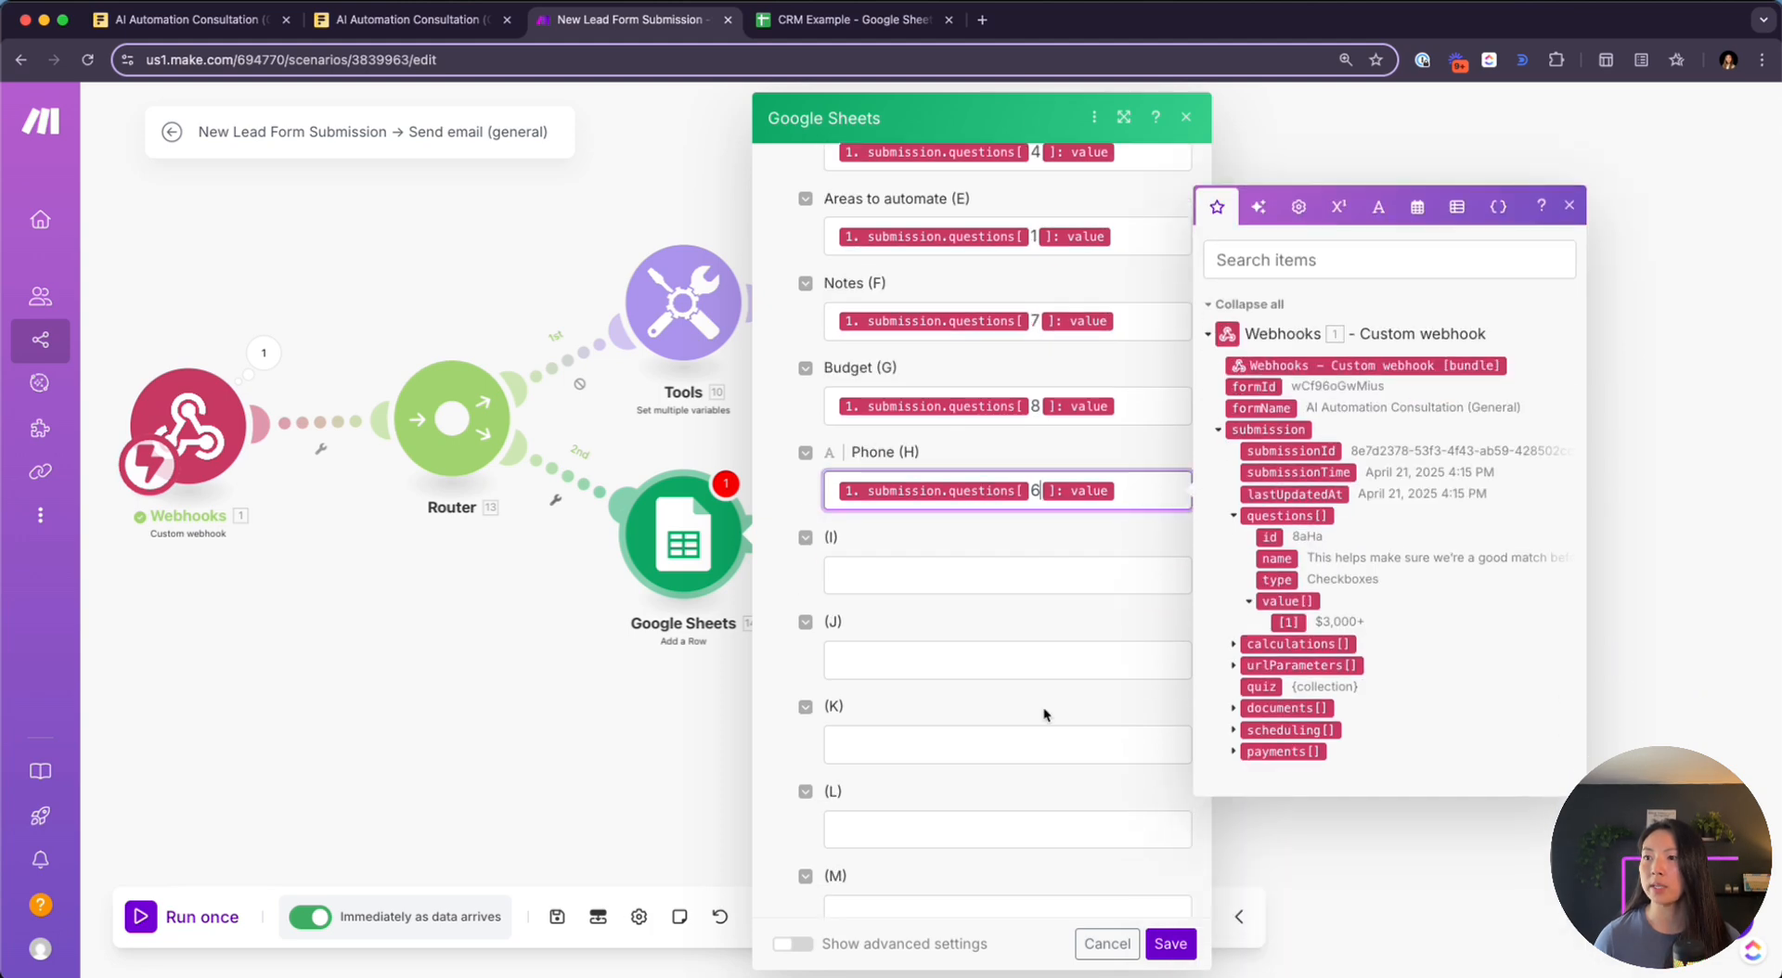
Save the Google Sheets mapping and run the scenario once, waiting for new data
{"action": "left_click", "coordinate": [1171, 944]}
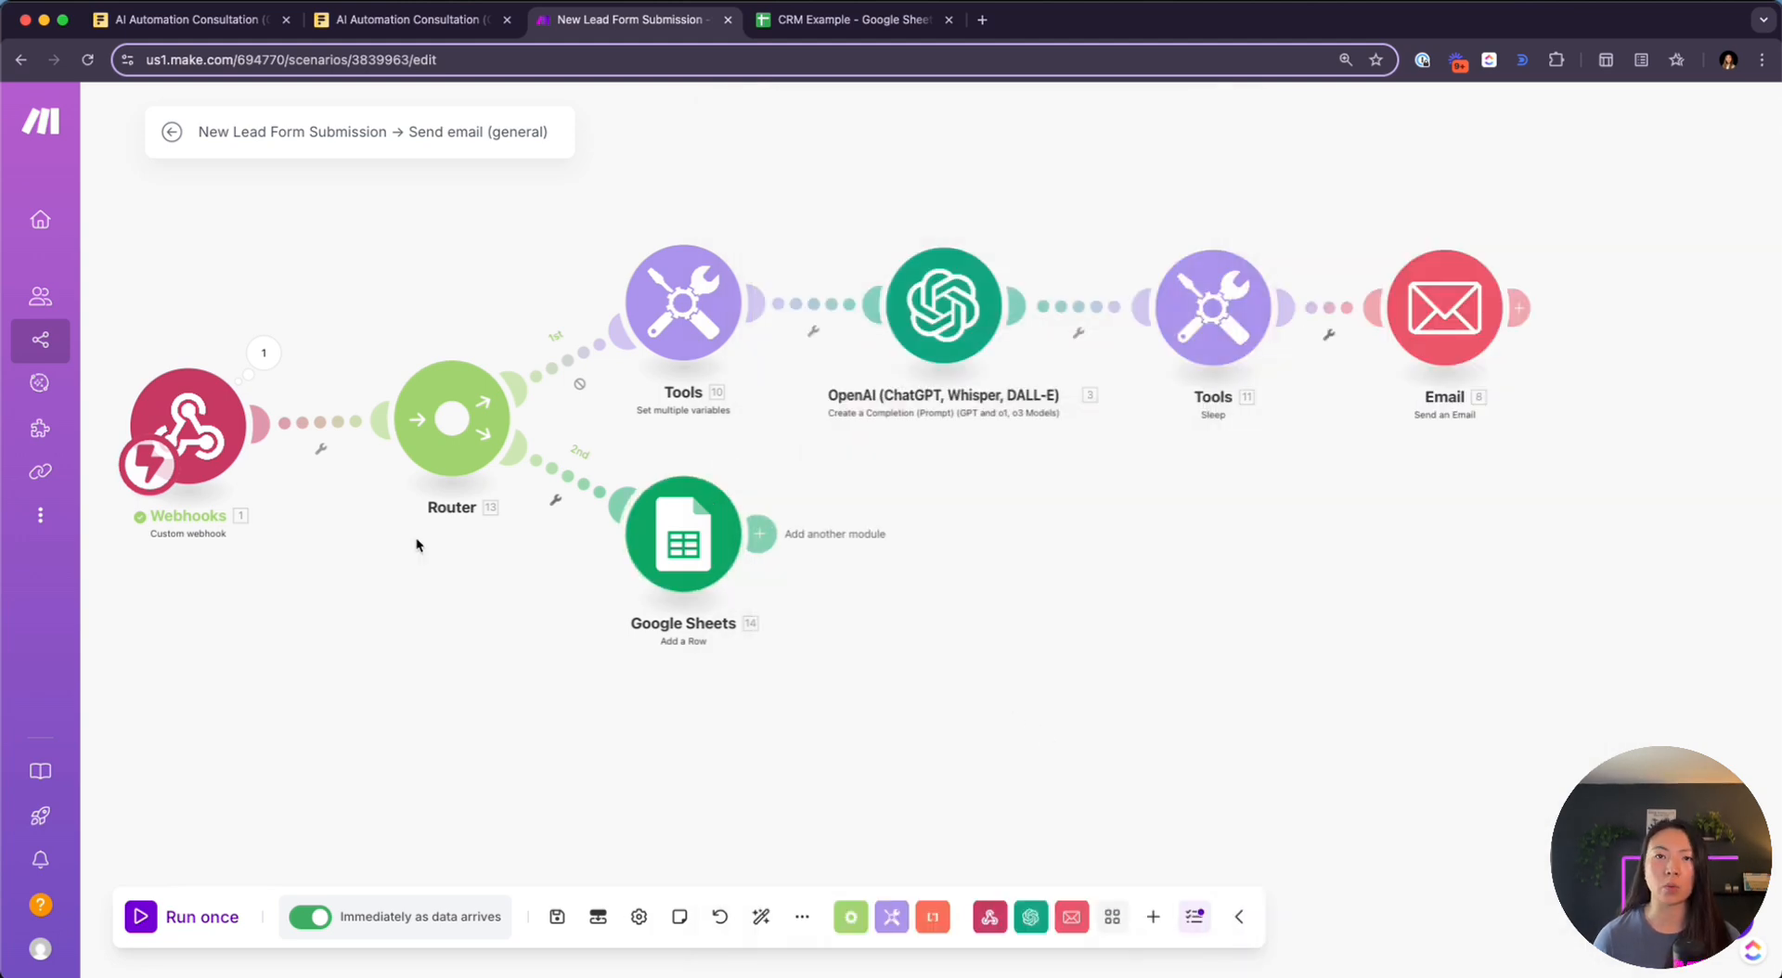
{"action": "left_click", "coordinate": [139, 927]}
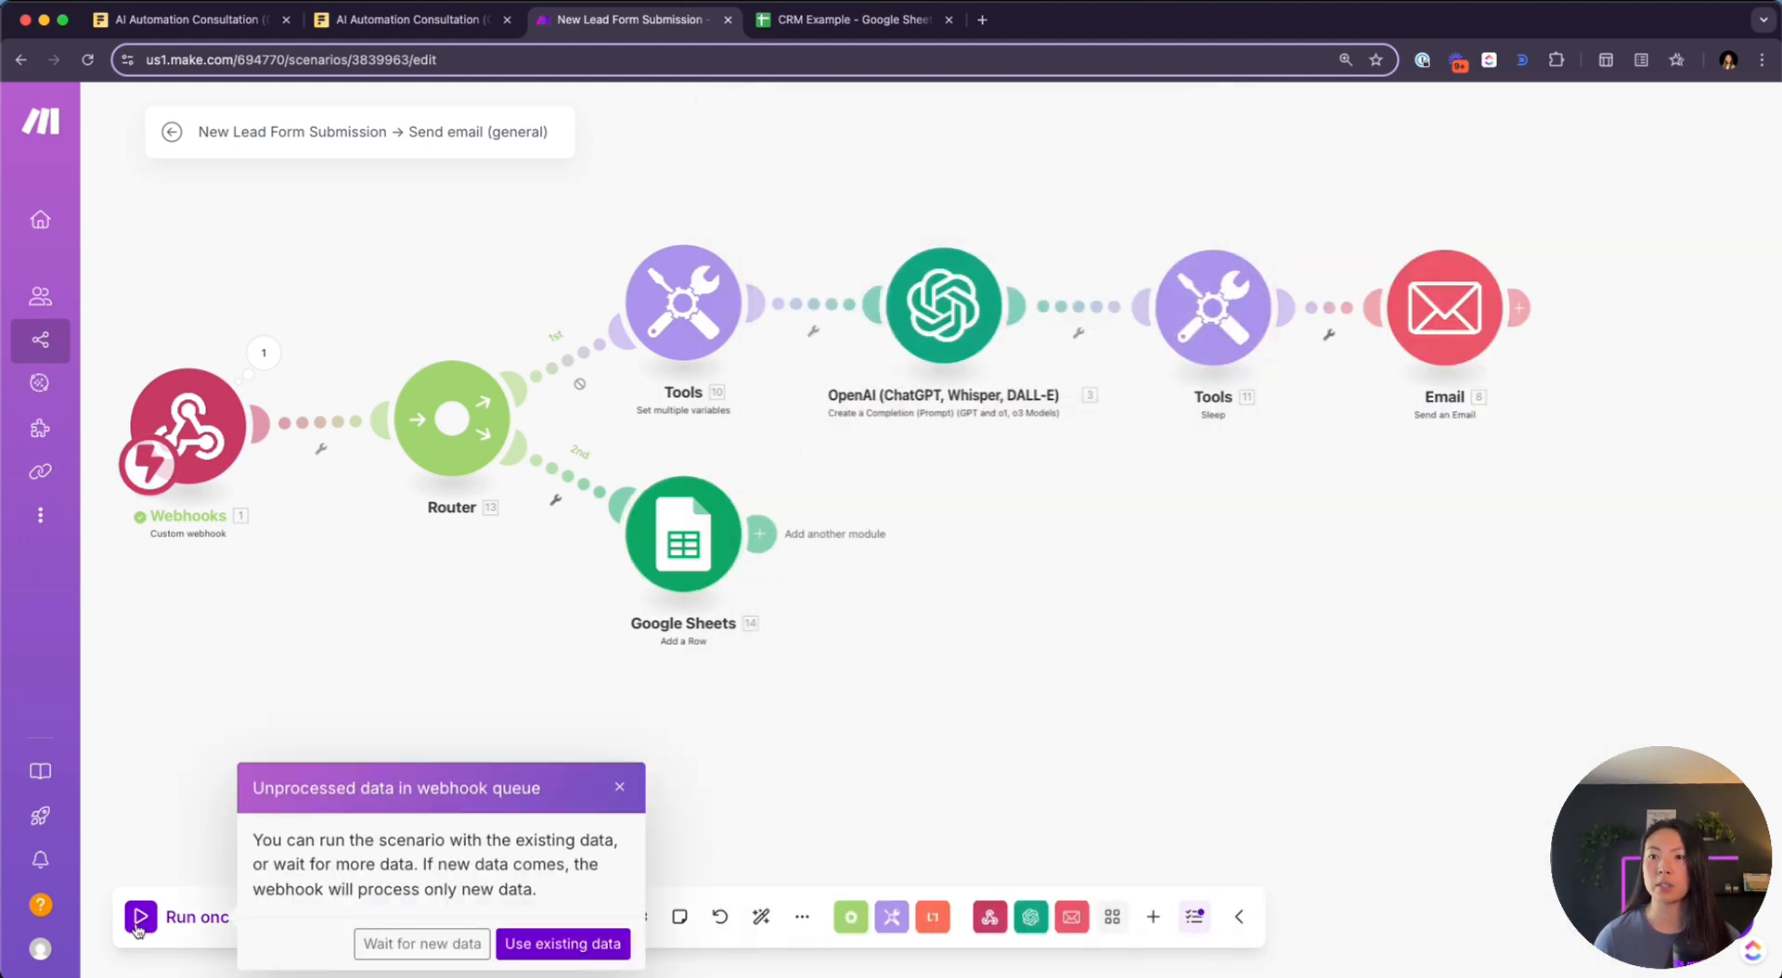
{"action": "left_click", "coordinate": [419, 943]}
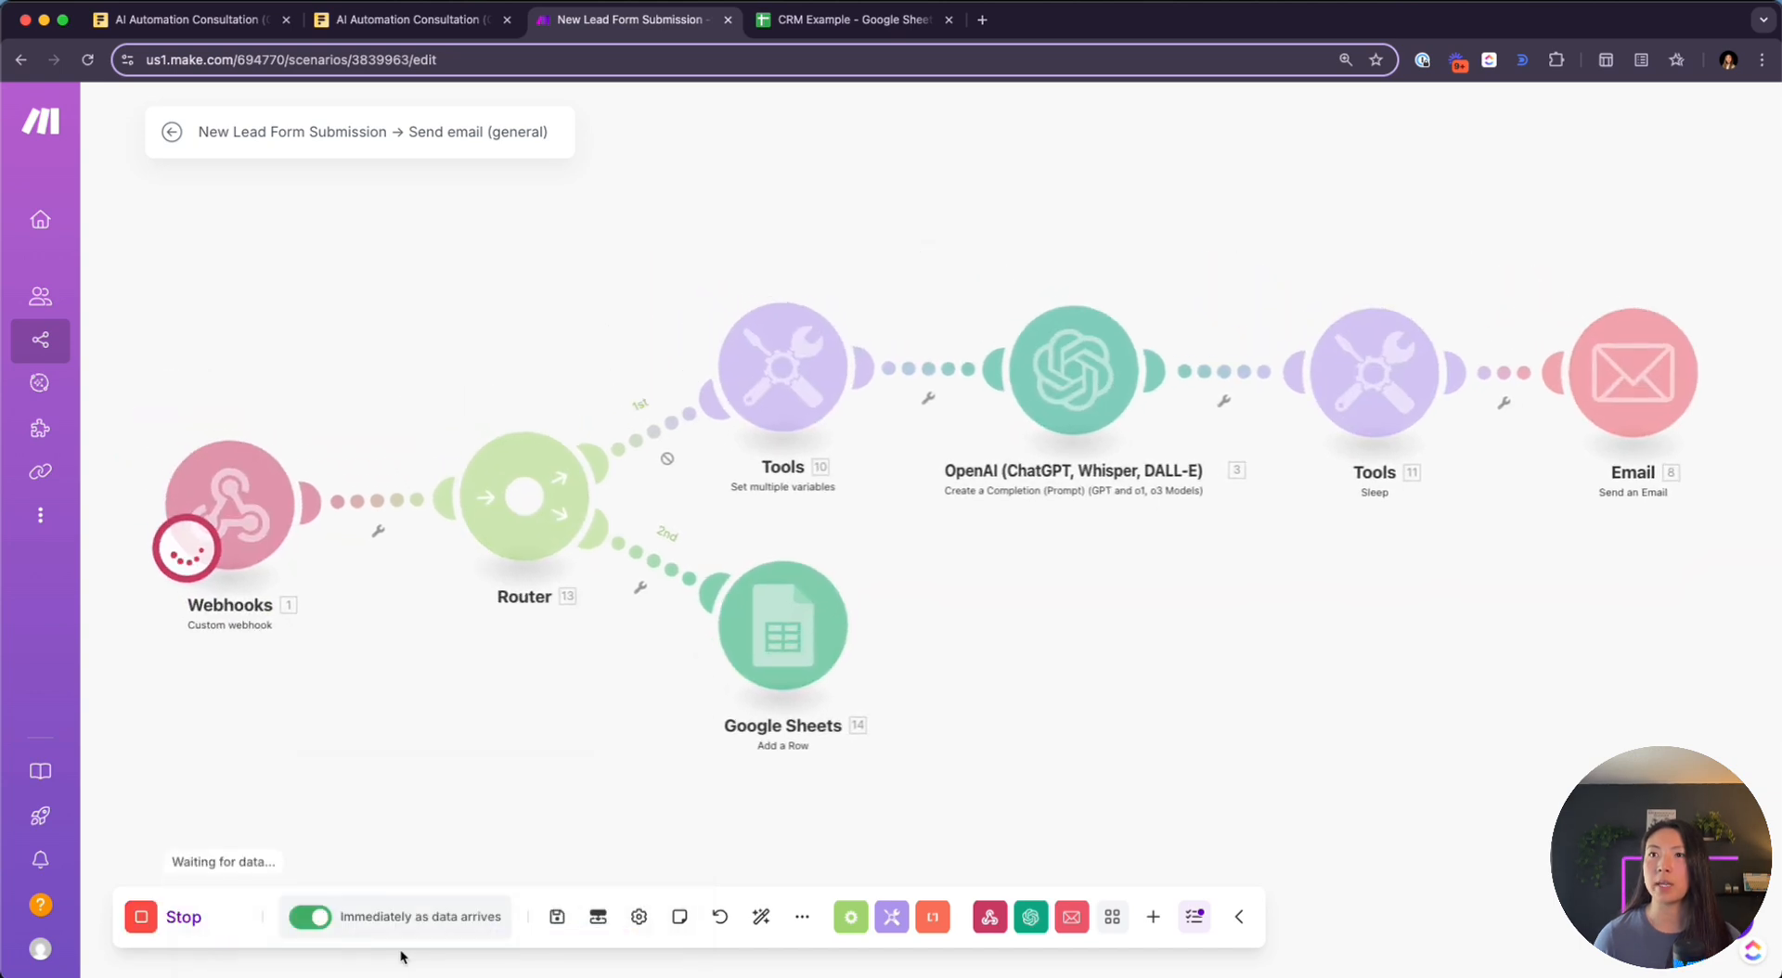
Reload the Fillout consultation form in its tab for a new submission
{"action": "left_click", "coordinate": [378, 26]}
{"action": "left_click", "coordinate": [321, 60]}
{"action": "key", "text": "Return"}
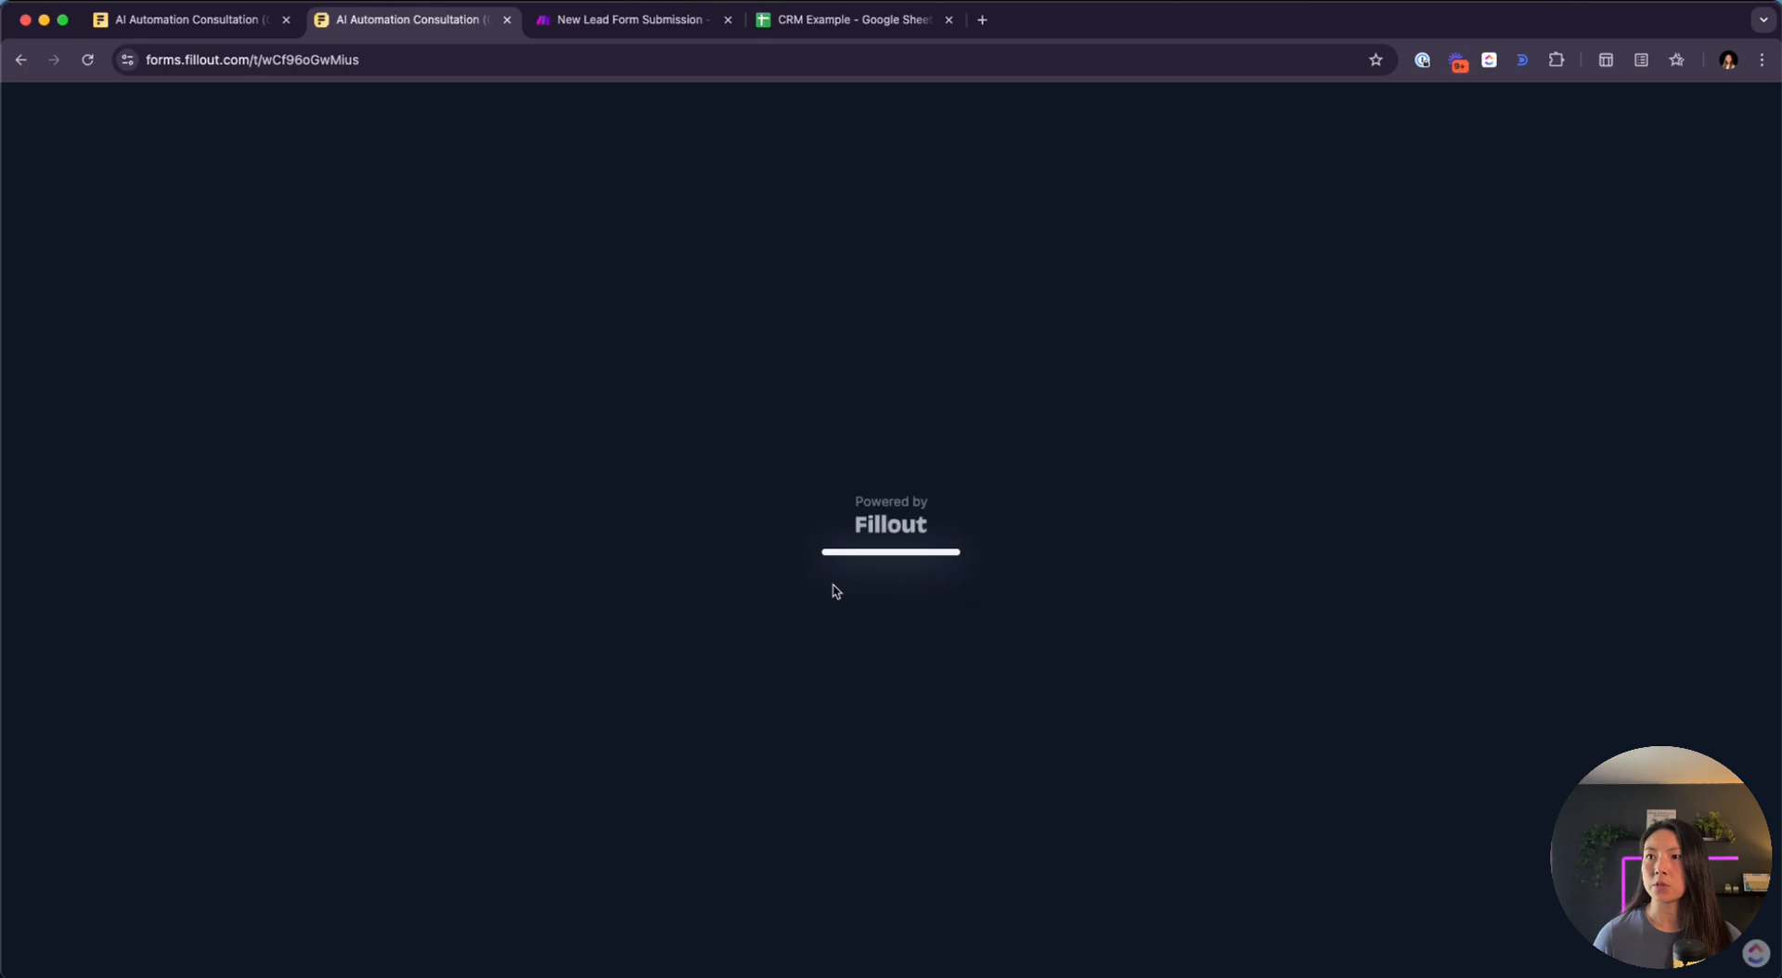
Choose Lead Capture & Follow-Up, then enter the contact's full name, company, website and email
{"action": "left_click", "coordinate": [766, 511]}
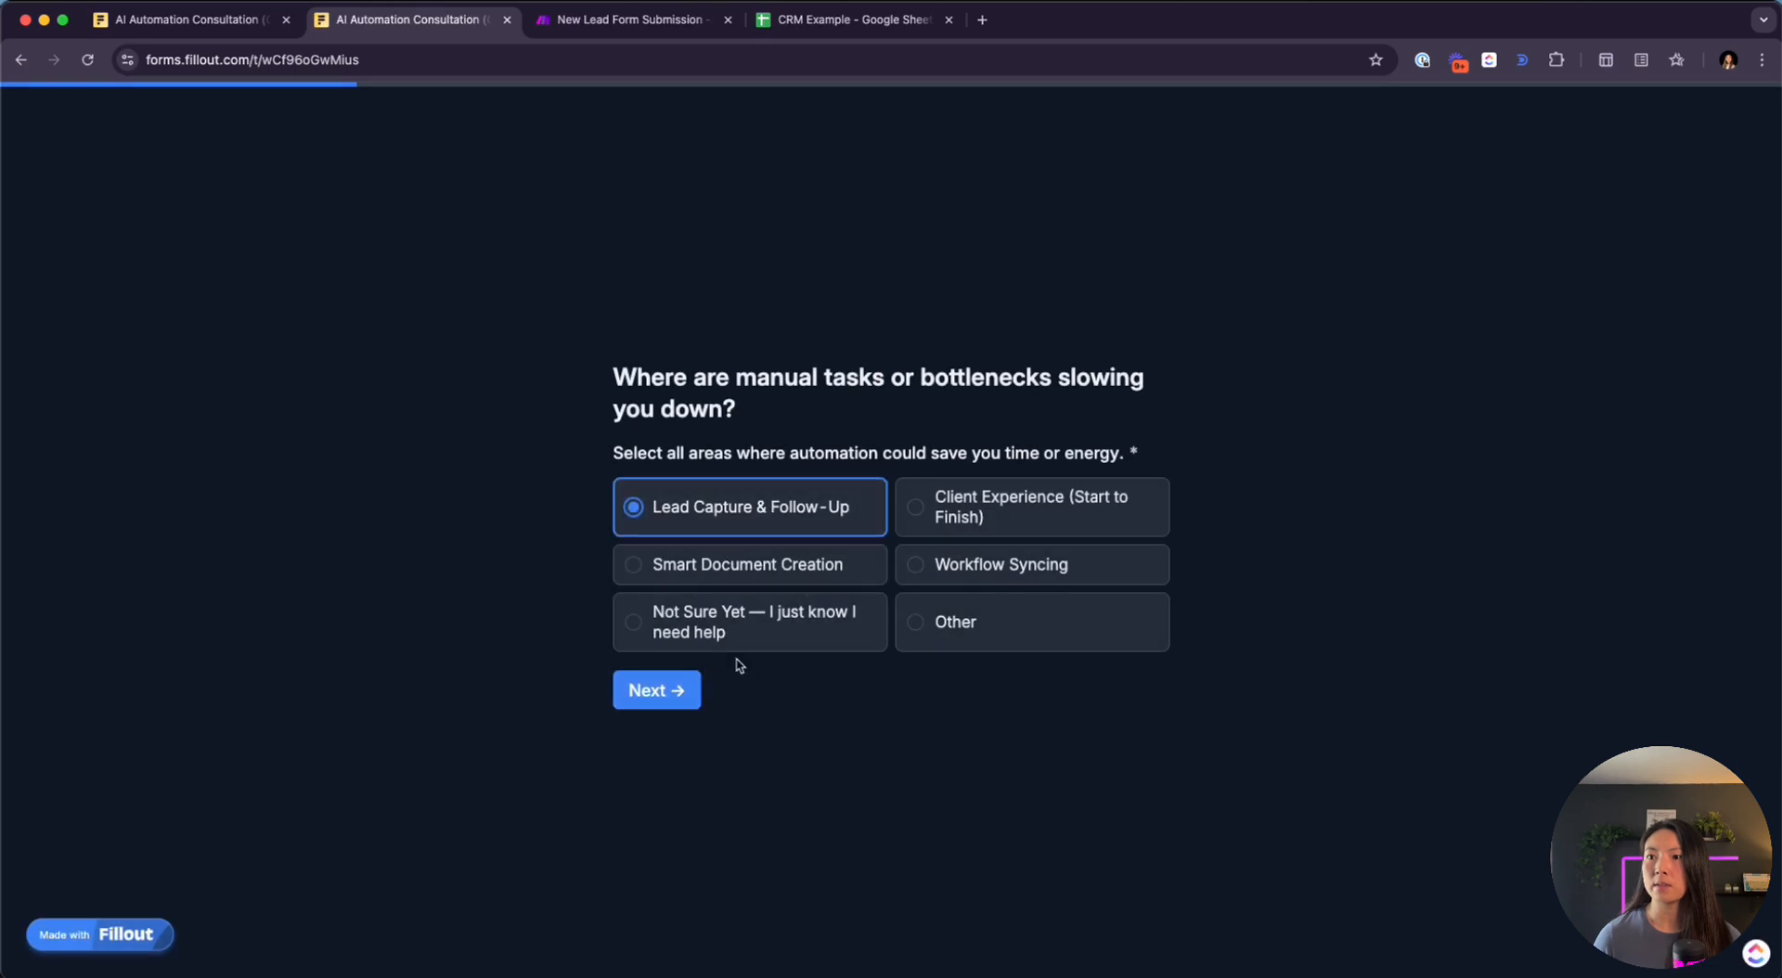
{"action": "left_click", "coordinate": [656, 690]}
{"action": "left_click", "coordinate": [732, 458]}
{"action": "type", "text": "Tam Nguyen"}
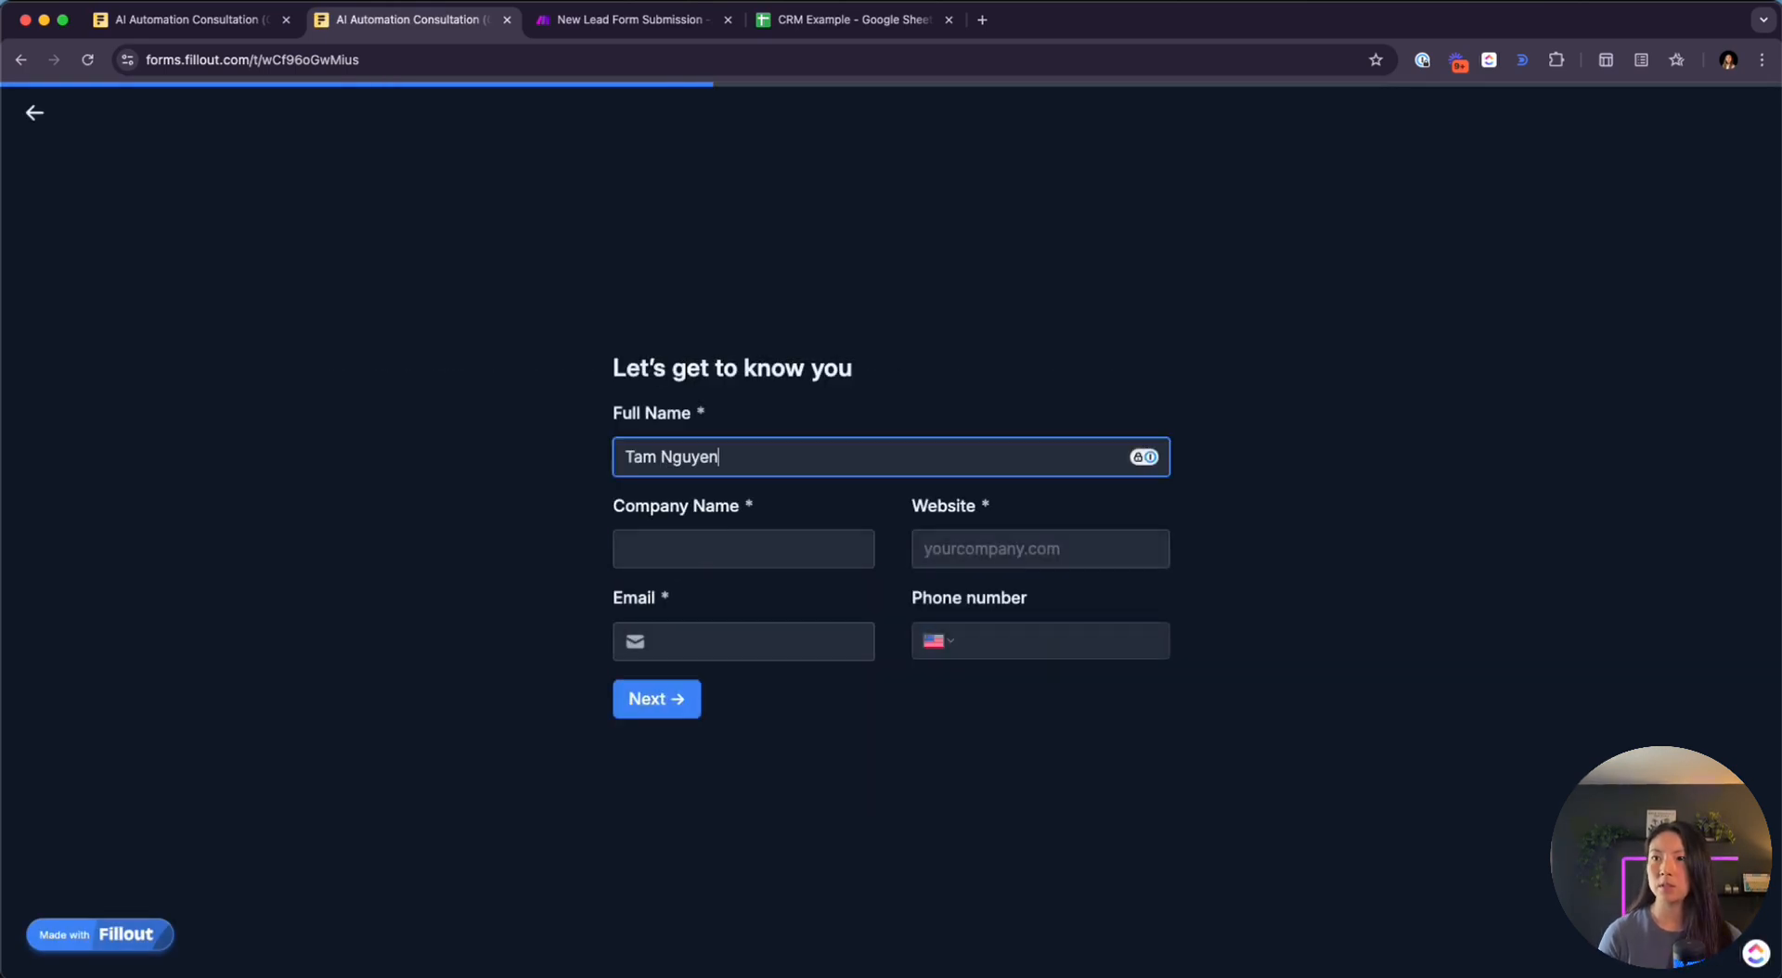
{"action": "key", "text": "Tab"}
{"action": "type", "text": "tech with tam"}
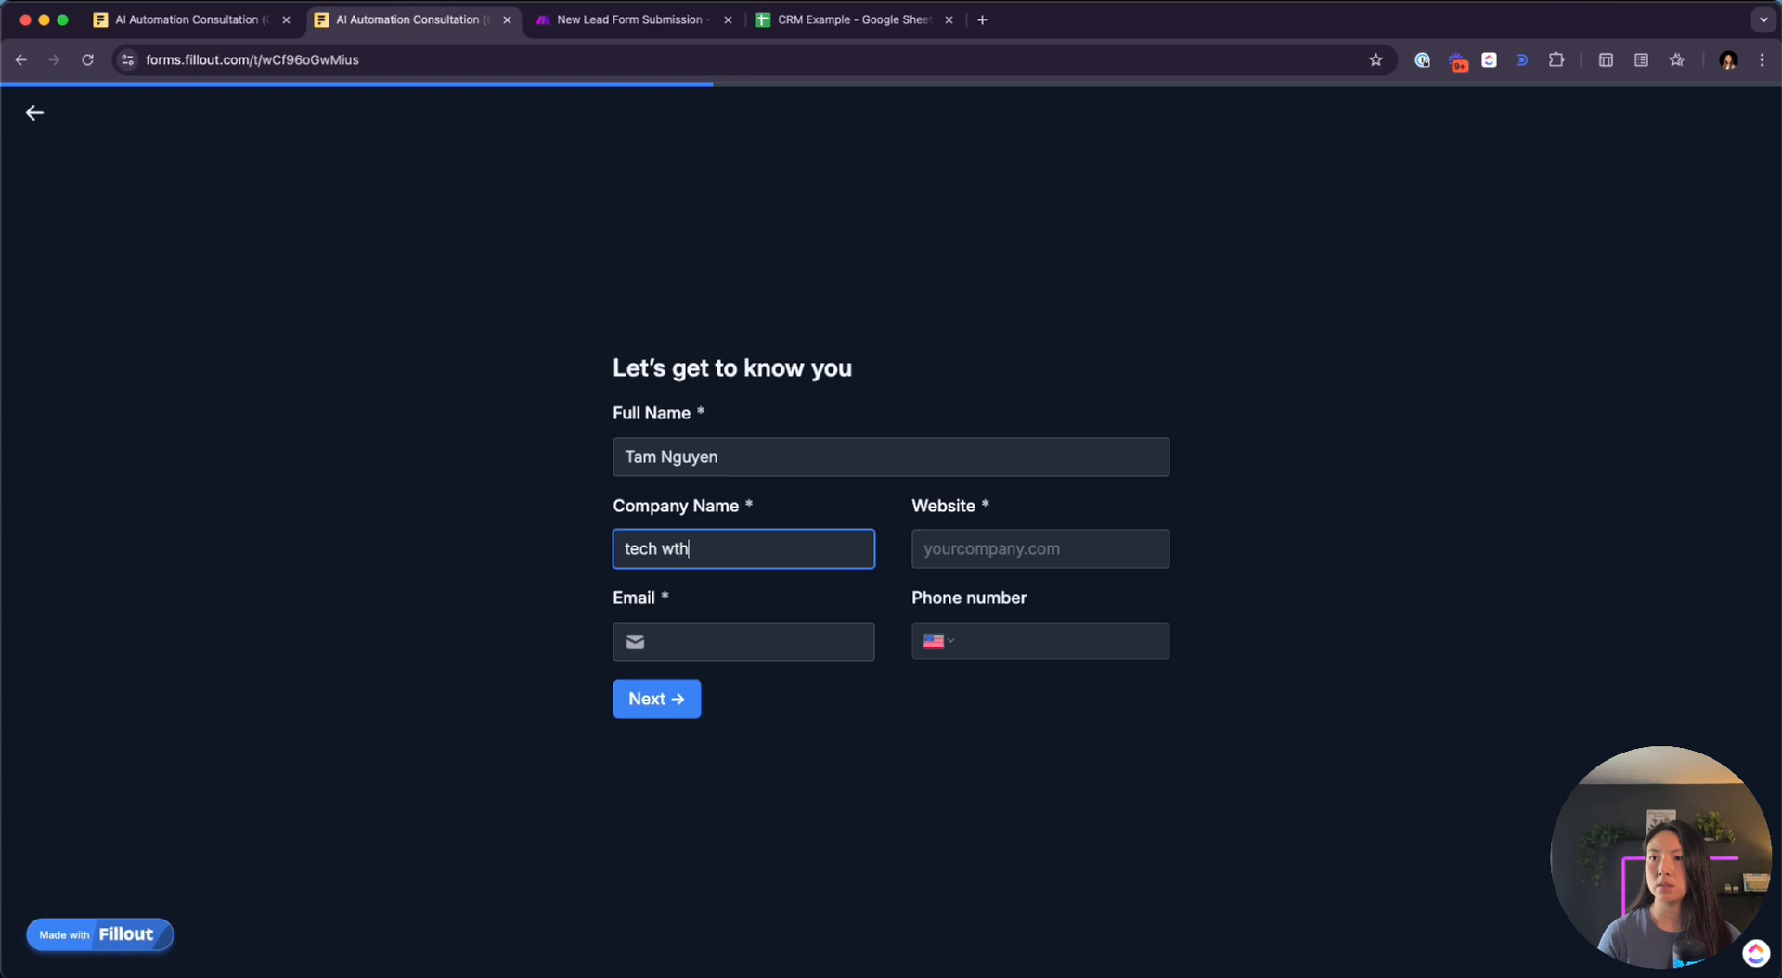
{"action": "key", "text": "Tab"}
{"action": "type", "text": "techwi"}
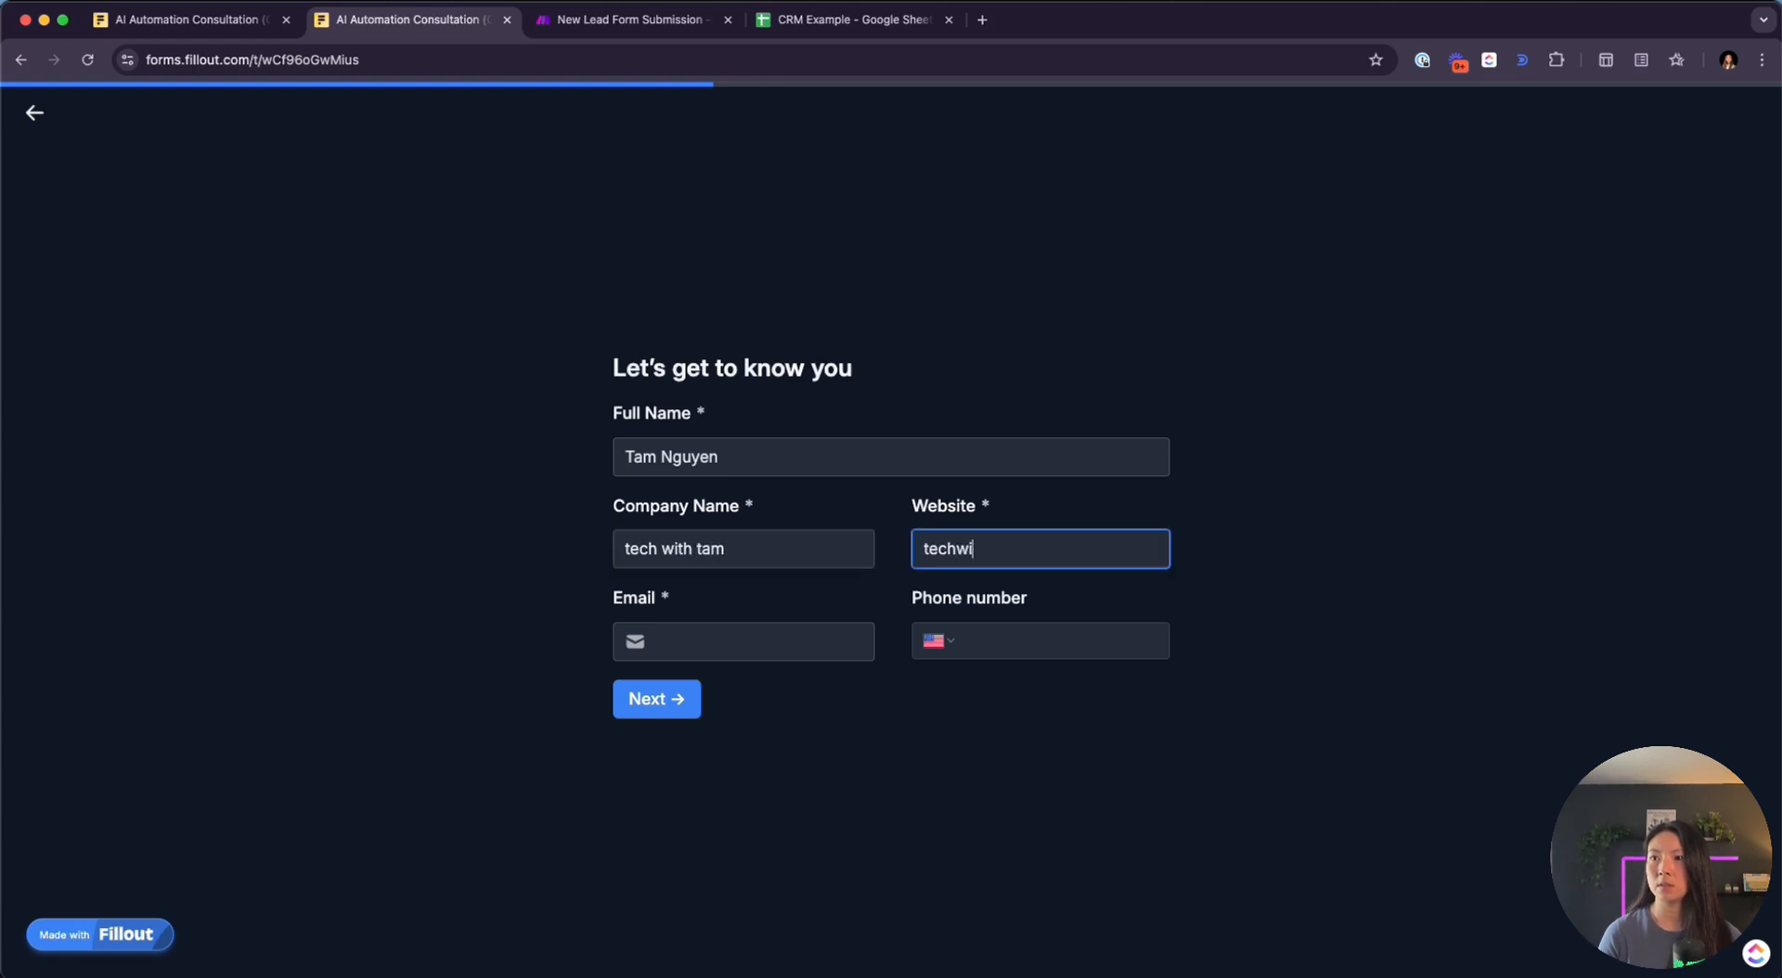
{"action": "type", "text": "thtam.com"}
{"action": "key", "text": "Tab"}
{"action": "type", "text": "tam@"}
{"action": "key", "text": "BackSpace"}
{"action": "key", "text": "BackSpace"}
{"action": "key", "text": "BackSpace"}
{"action": "key", "text": "BackSpace"}
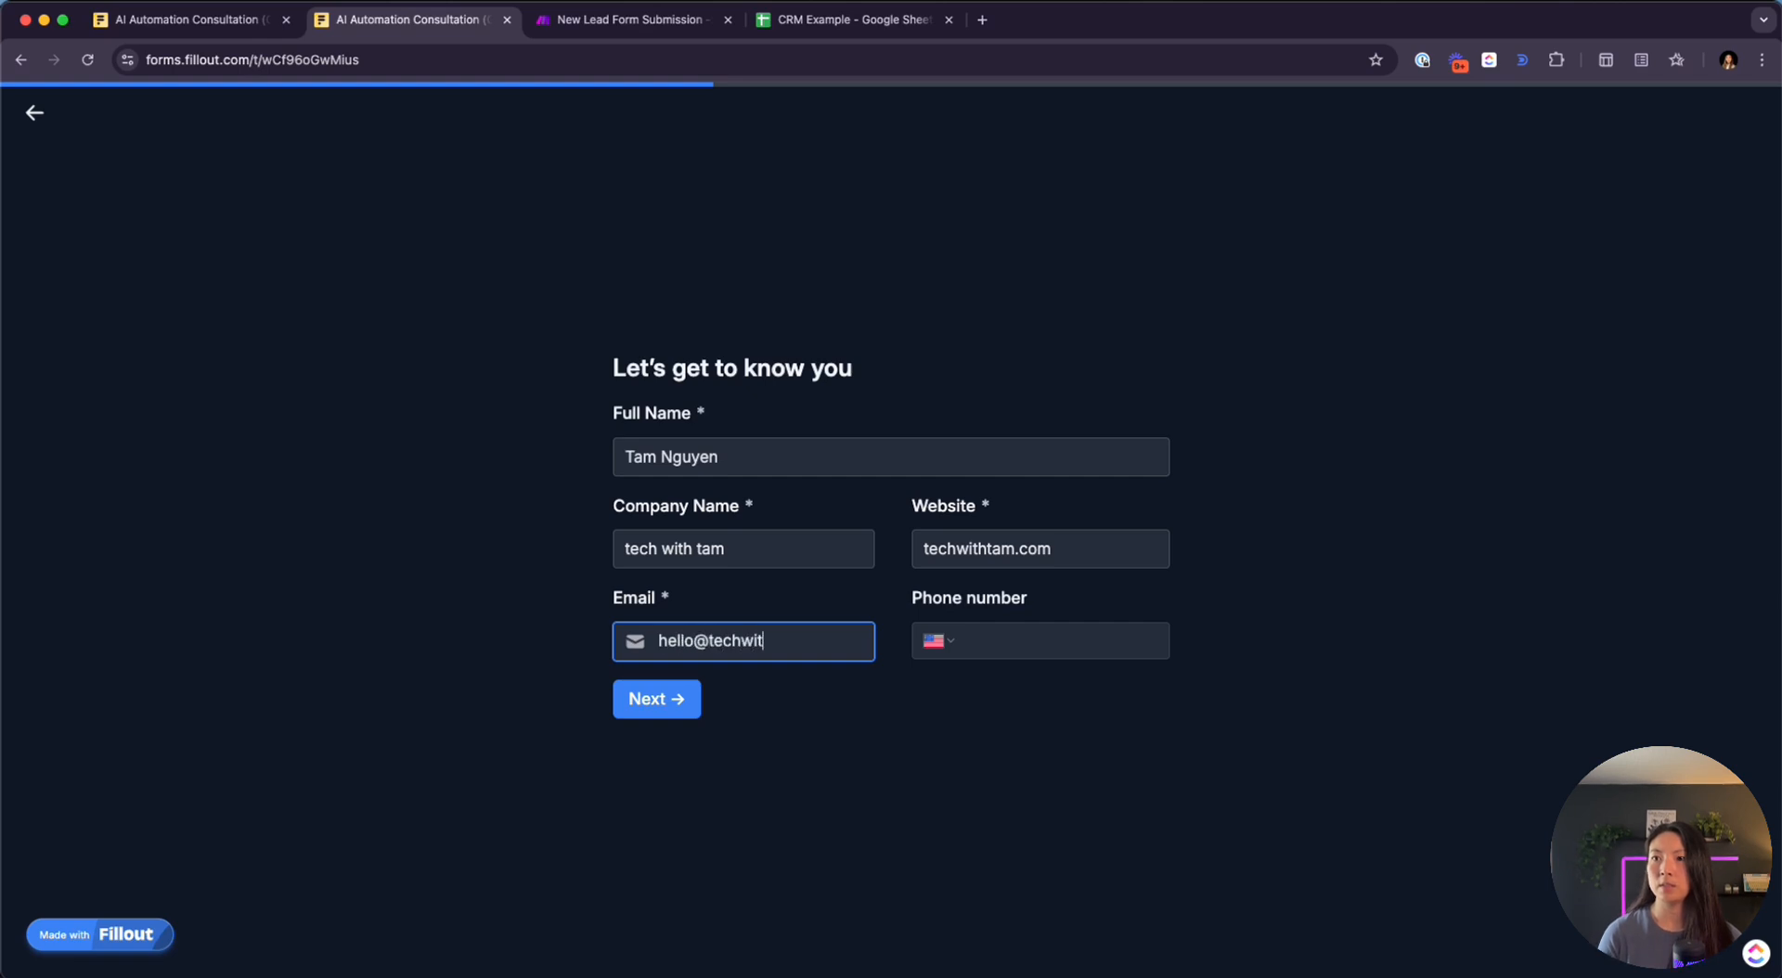
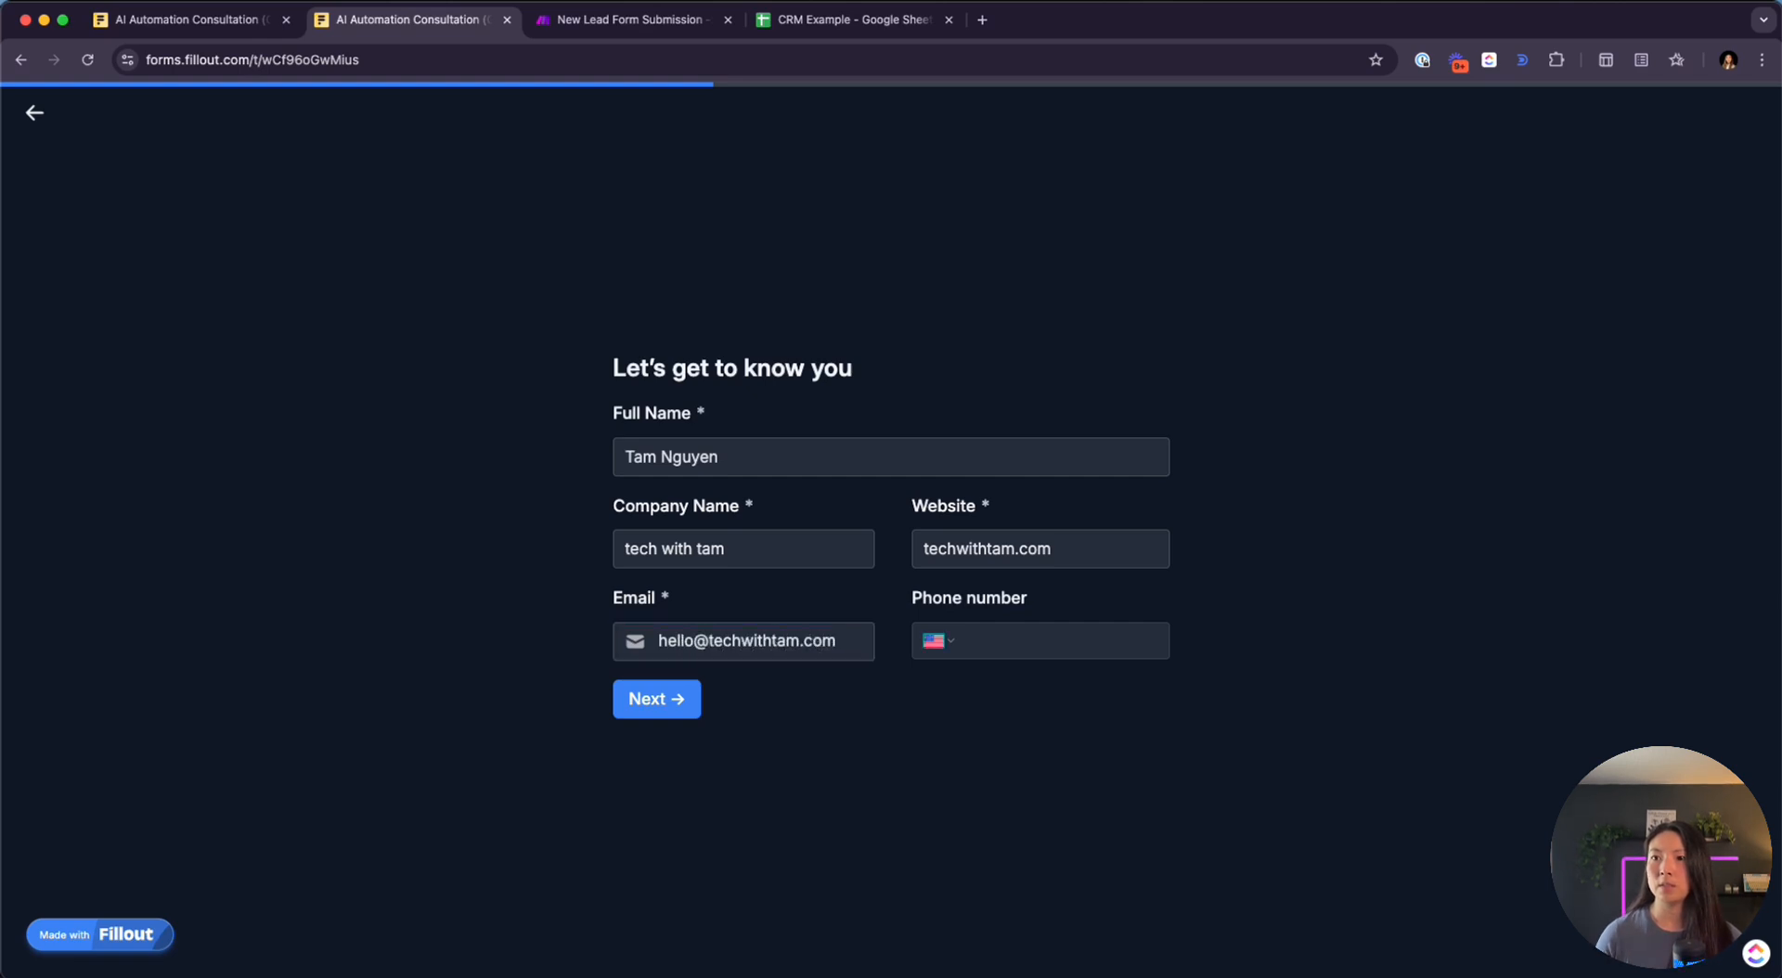
Add the note 'test', pick the $3,000+ budget, submit the form, and return to Make
{"action": "left_click", "coordinate": [665, 705]}
{"action": "left_click", "coordinate": [679, 576]}
{"action": "type", "text": "test"}
{"action": "left_click", "coordinate": [668, 634]}
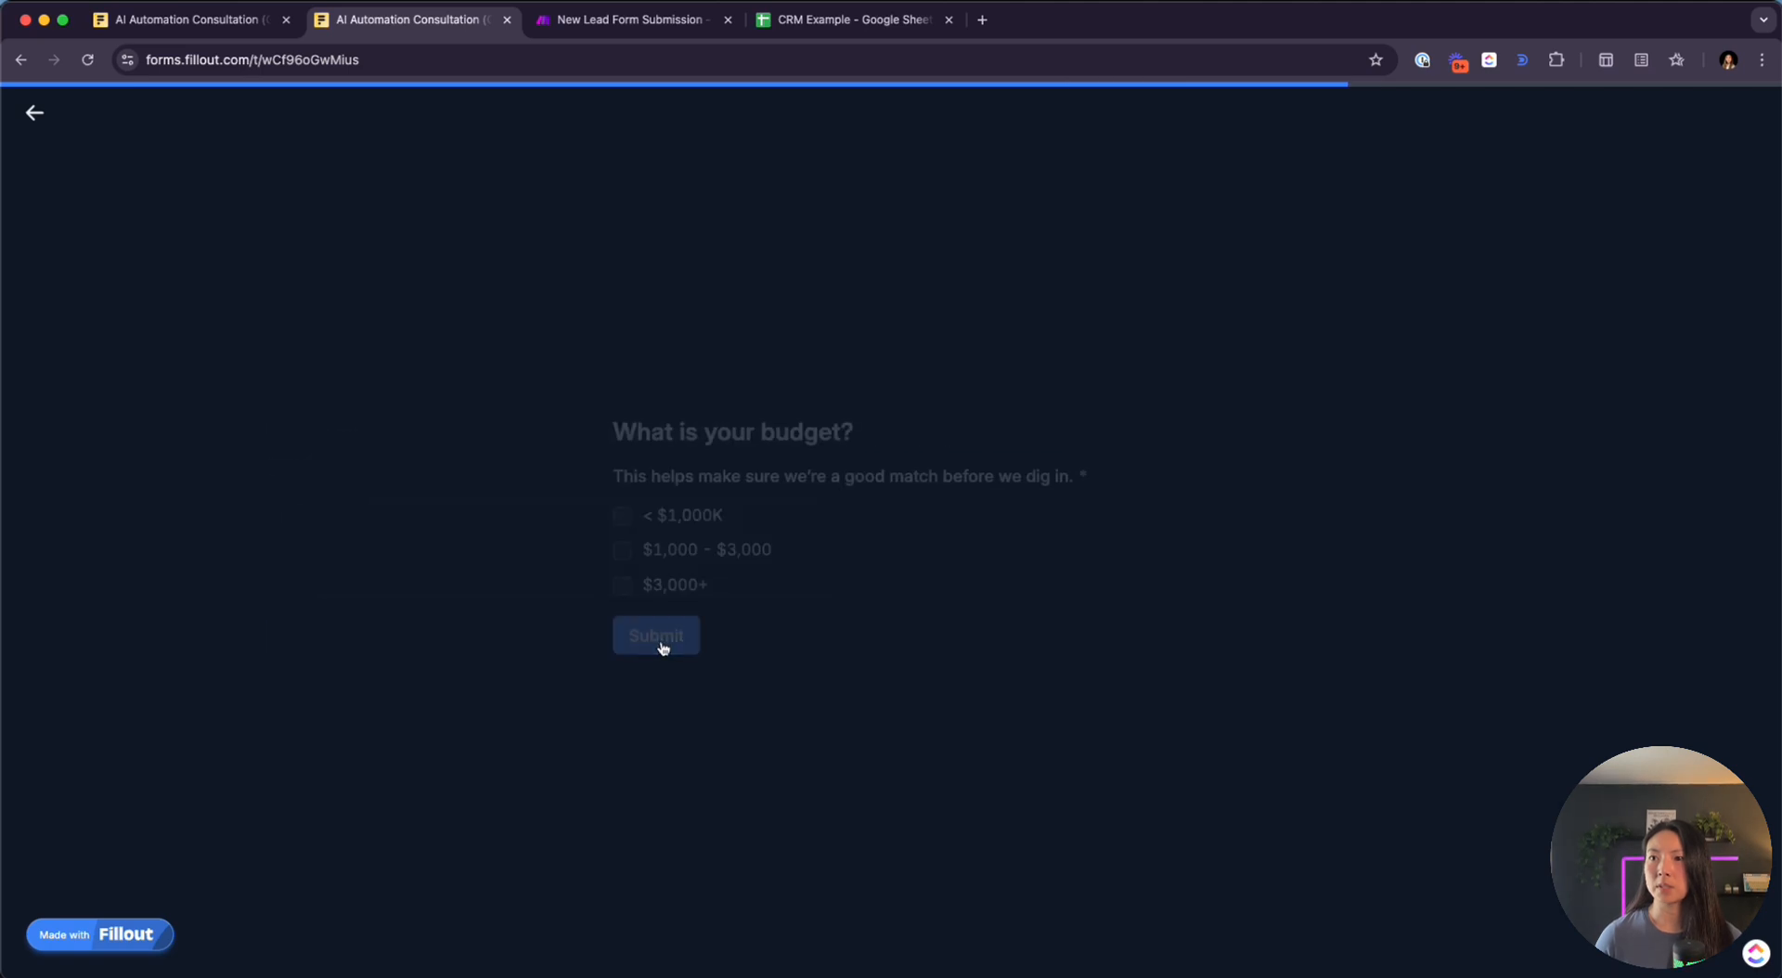
{"action": "left_click", "coordinate": [622, 585]}
{"action": "left_click", "coordinate": [656, 635]}
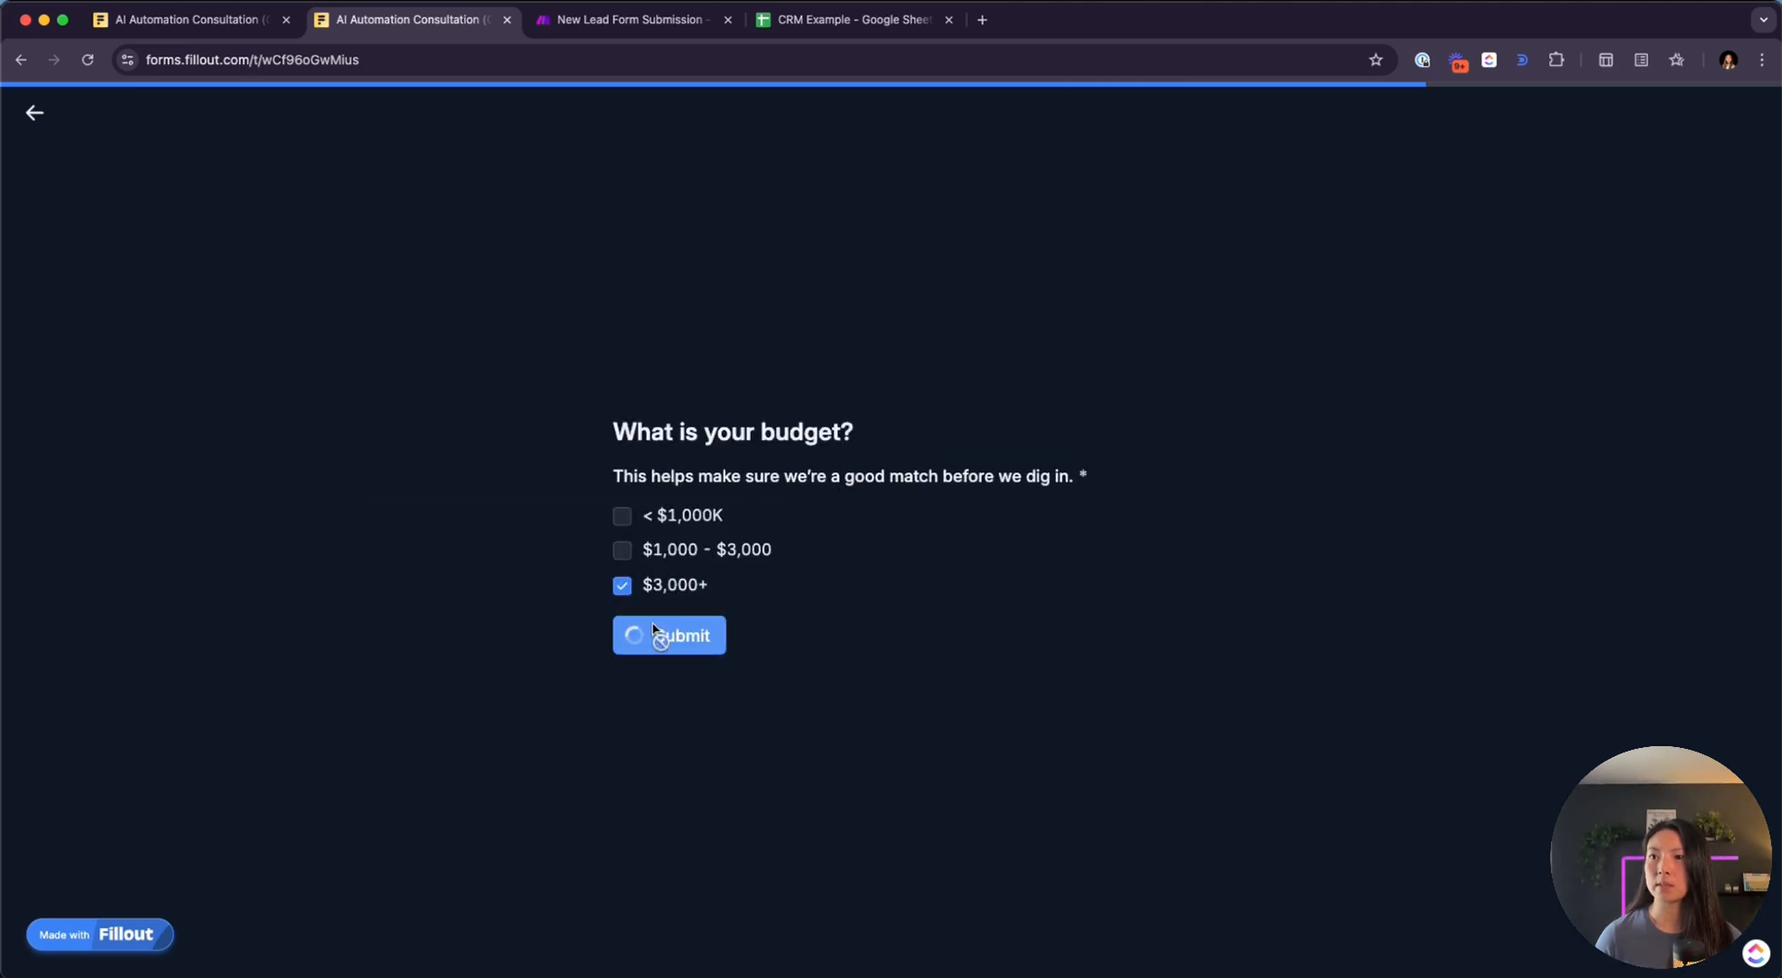
{"action": "left_click", "coordinate": [622, 19]}
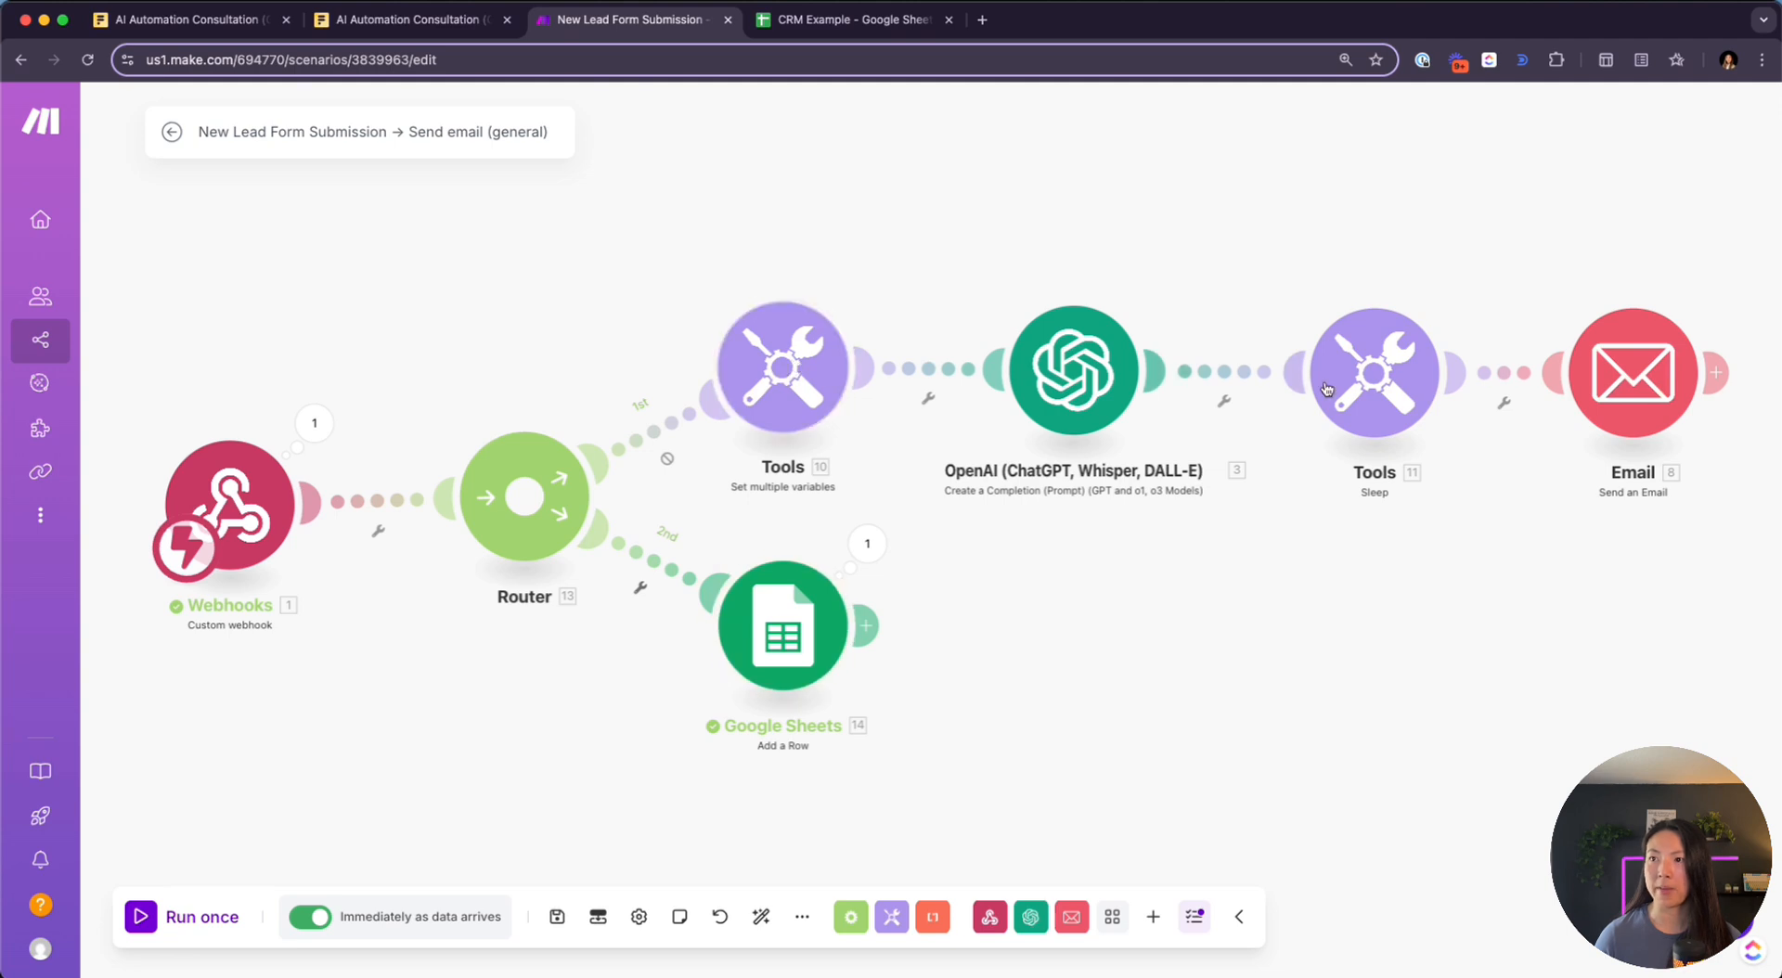
Inspect the Google Sheets module's run output confirming INSERT_ROWS into Sheet1 as row 2
{"action": "scroll", "coordinate": [807, 626], "scroll_direction": "up", "scroll_amount": 3}
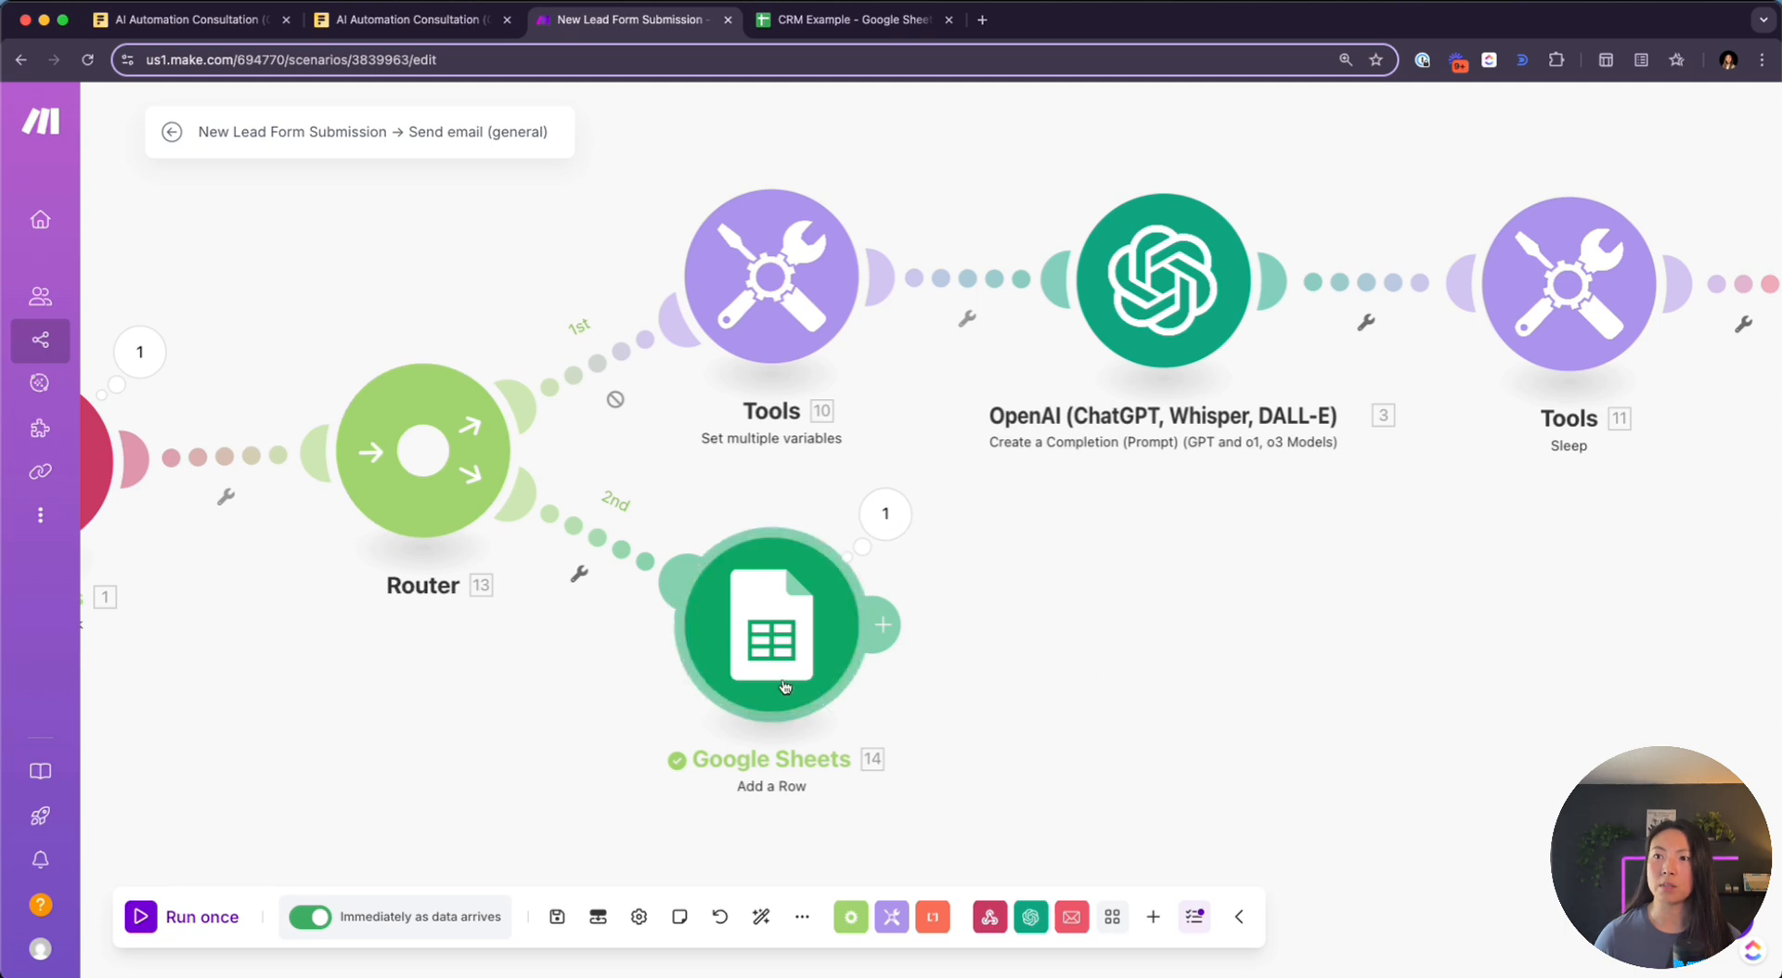
{"action": "left_click", "coordinate": [886, 525]}
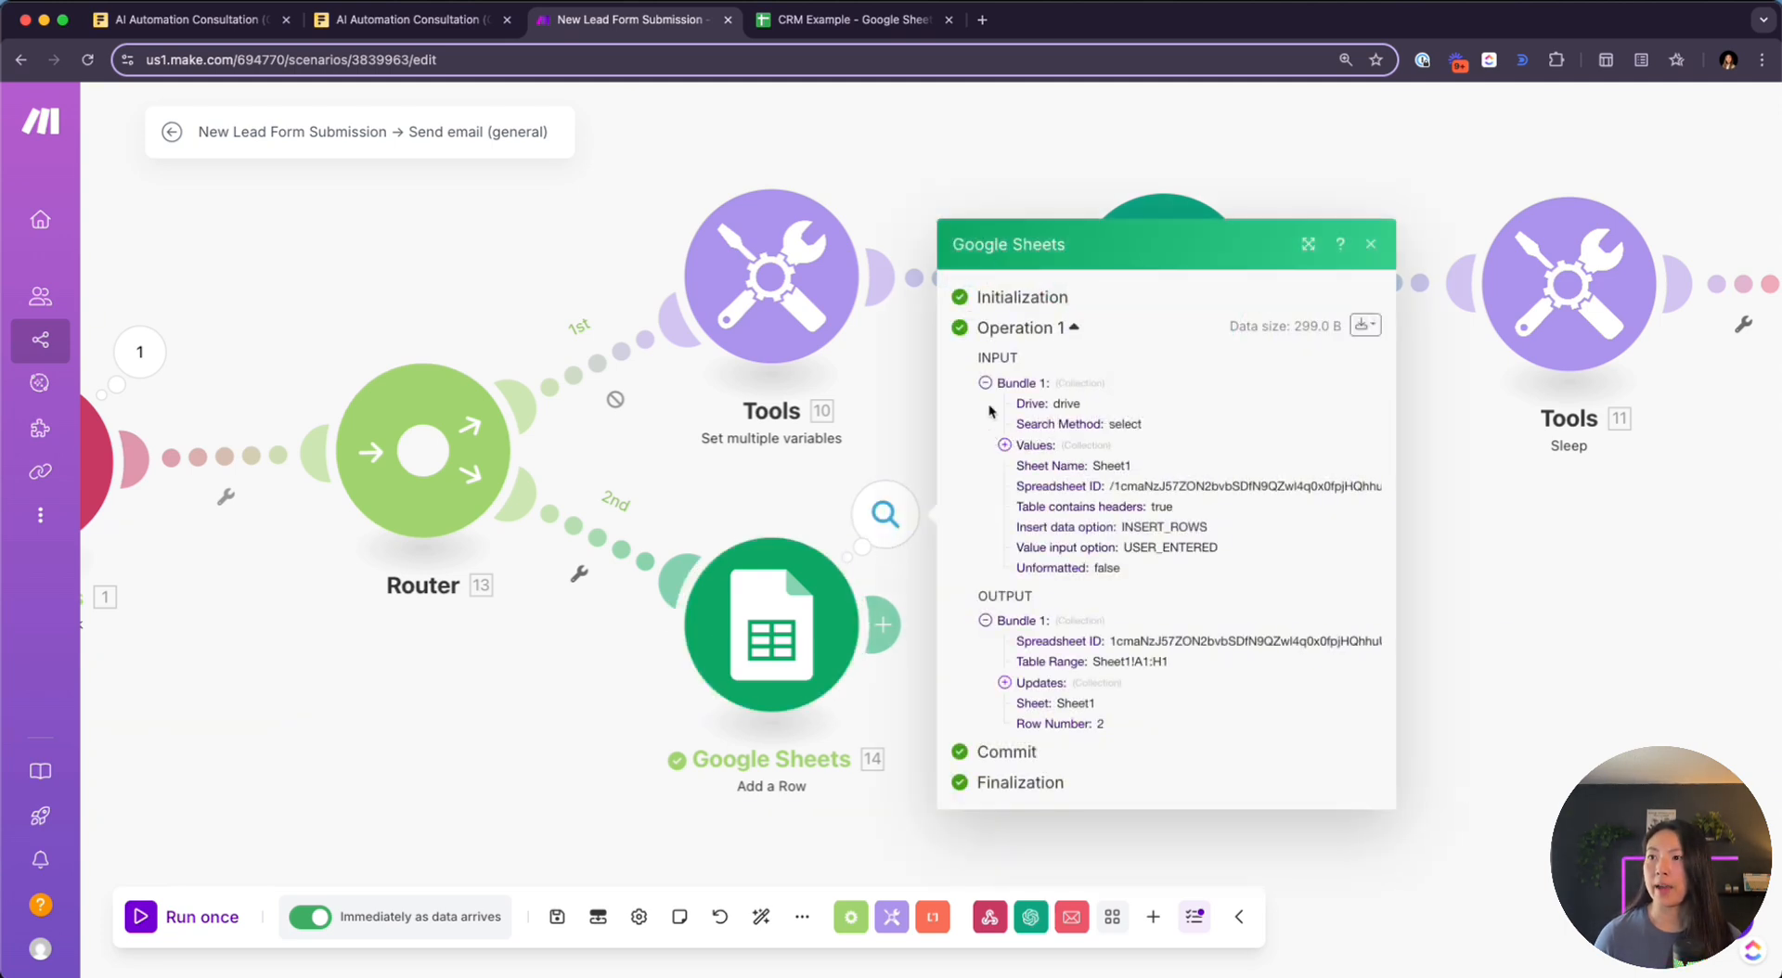
{"action": "double_click", "coordinate": [1126, 526]}
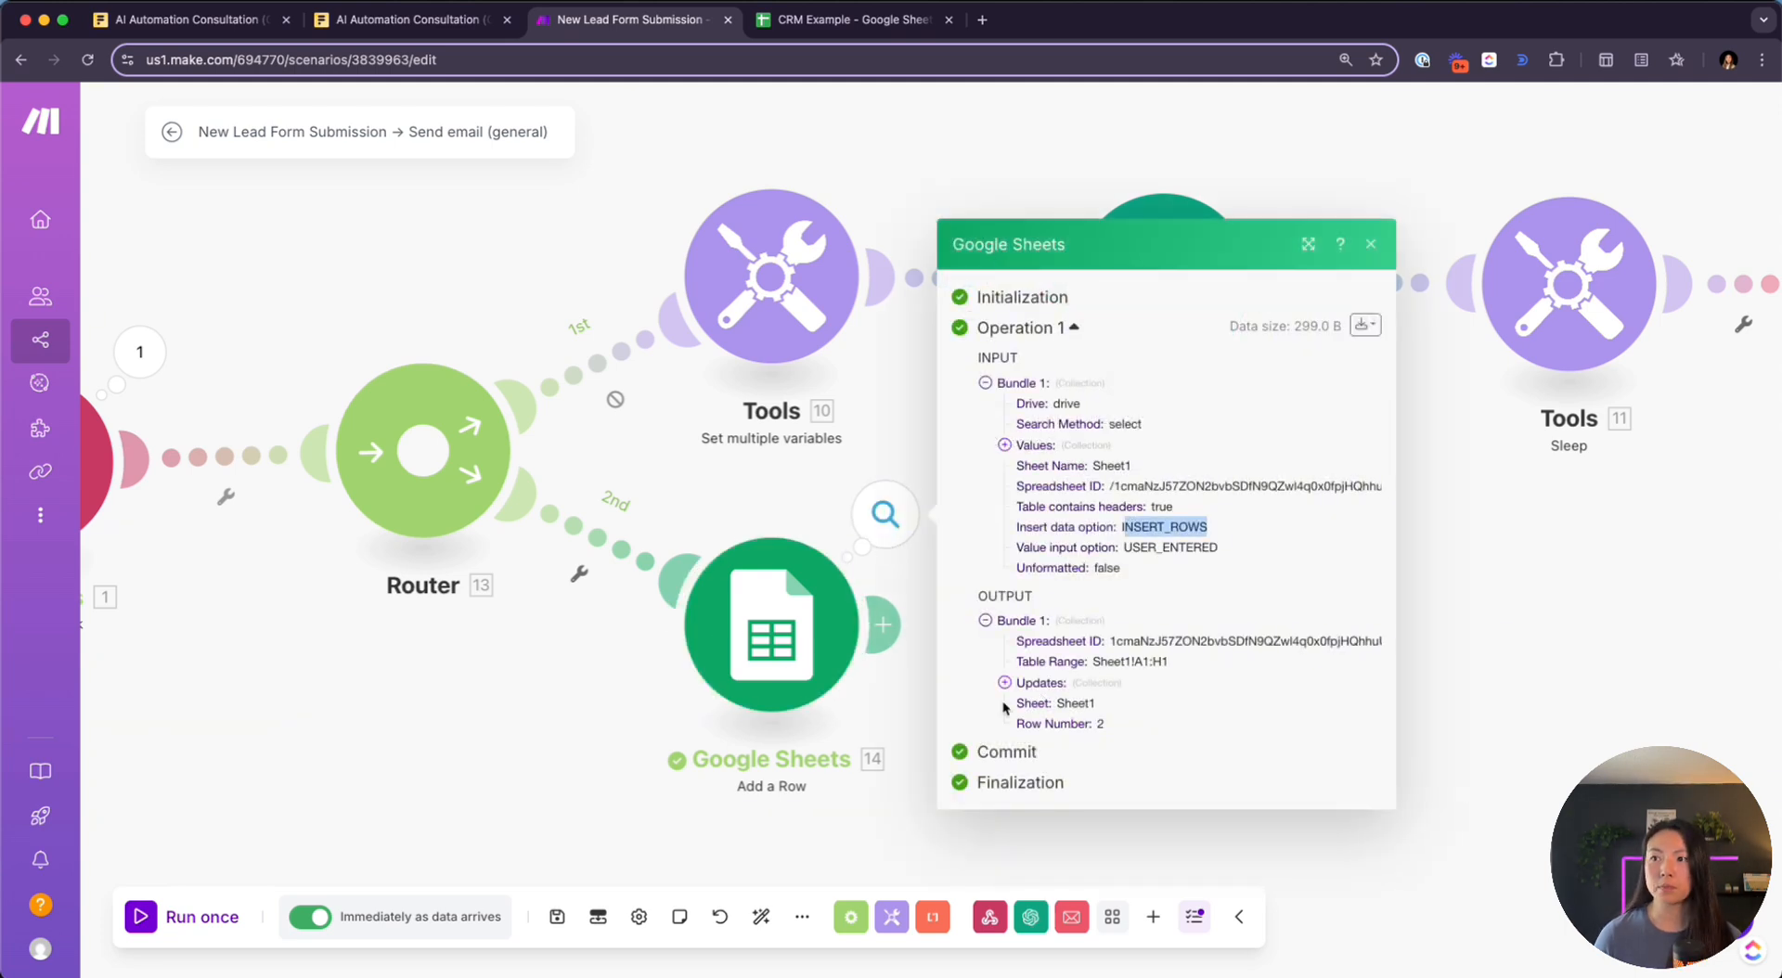
{"action": "left_click", "coordinate": [891, 24]}
Auto-fit all CRM Example columns and review the lead's row, including Notes 'test' and Budget $3,000+
{"action": "scroll", "coordinate": [593, 283], "scroll_direction": "right", "scroll_amount": 2}
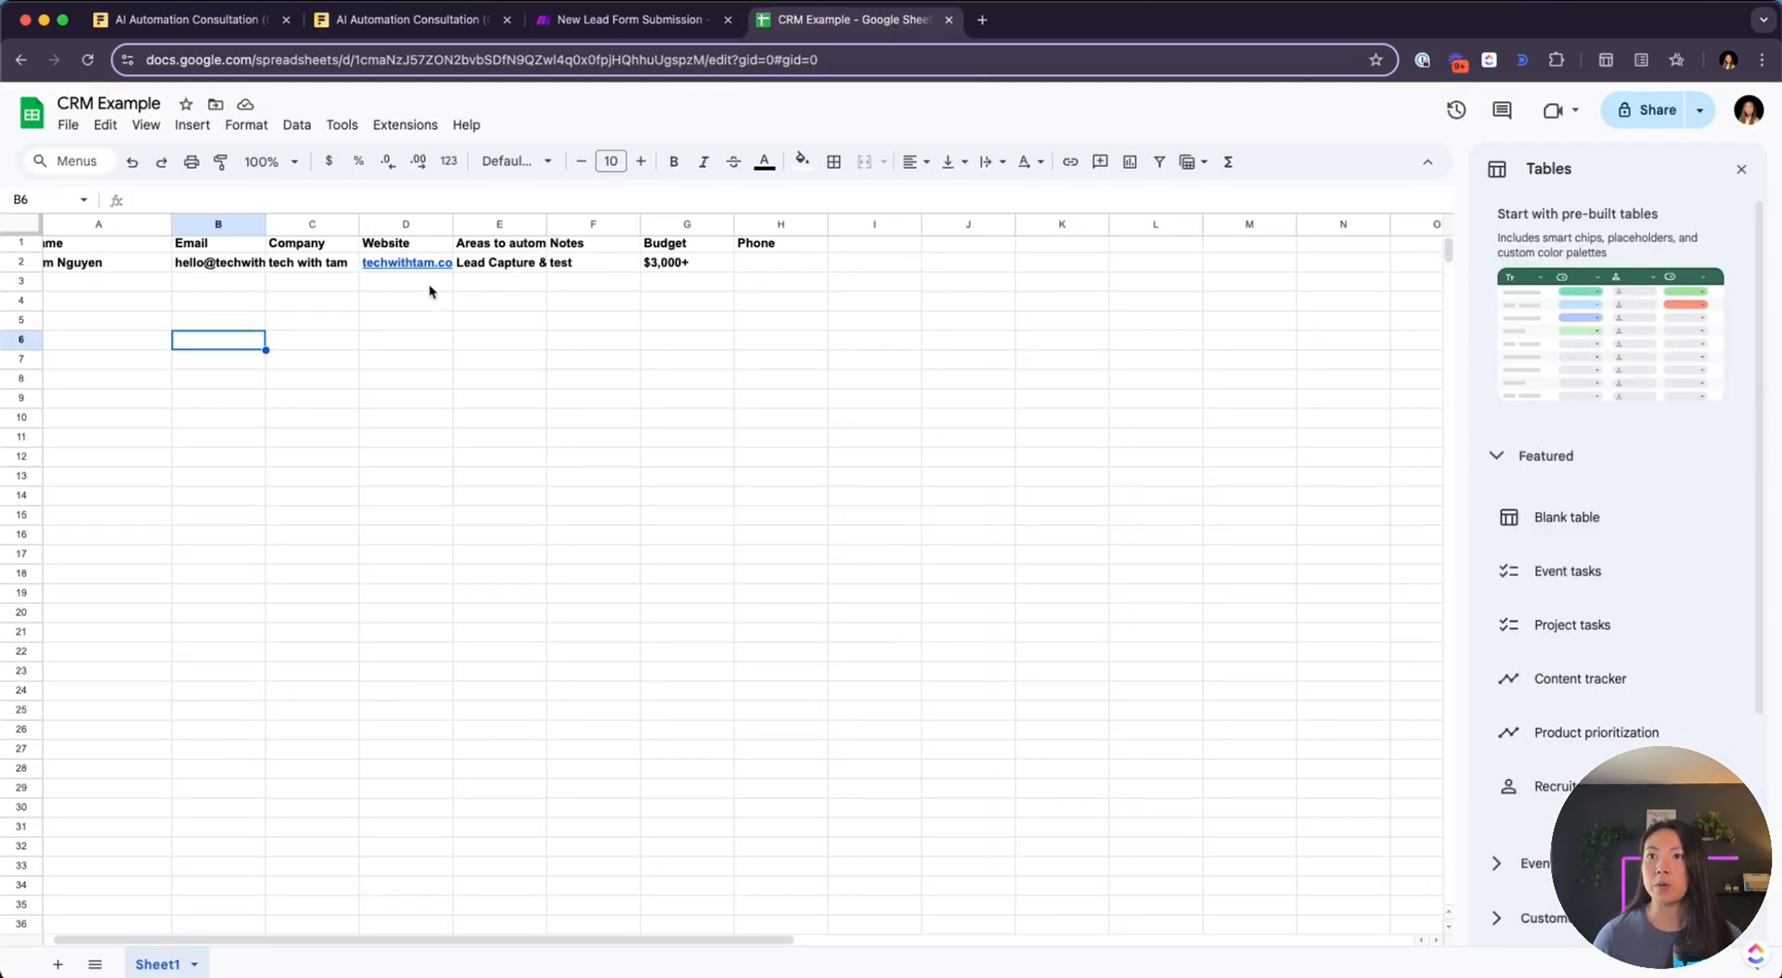
{"action": "scroll", "coordinate": [231, 332], "scroll_direction": "left", "scroll_amount": 2}
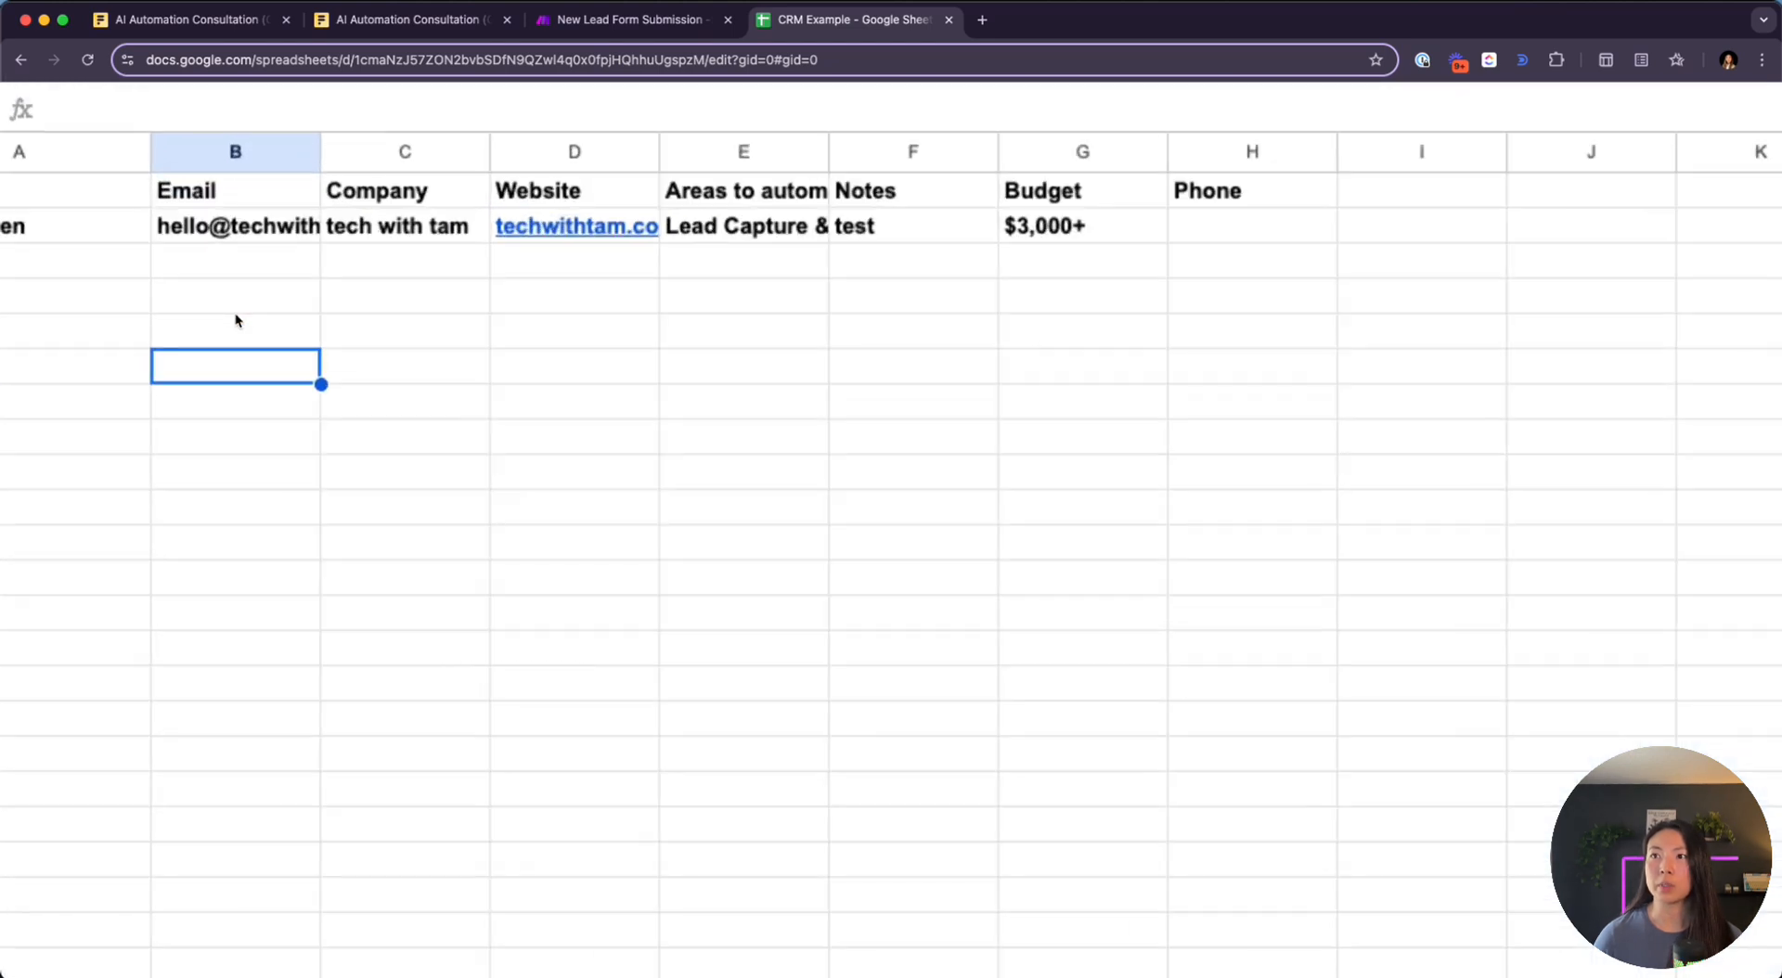
{"action": "left_click", "coordinate": [201, 356]}
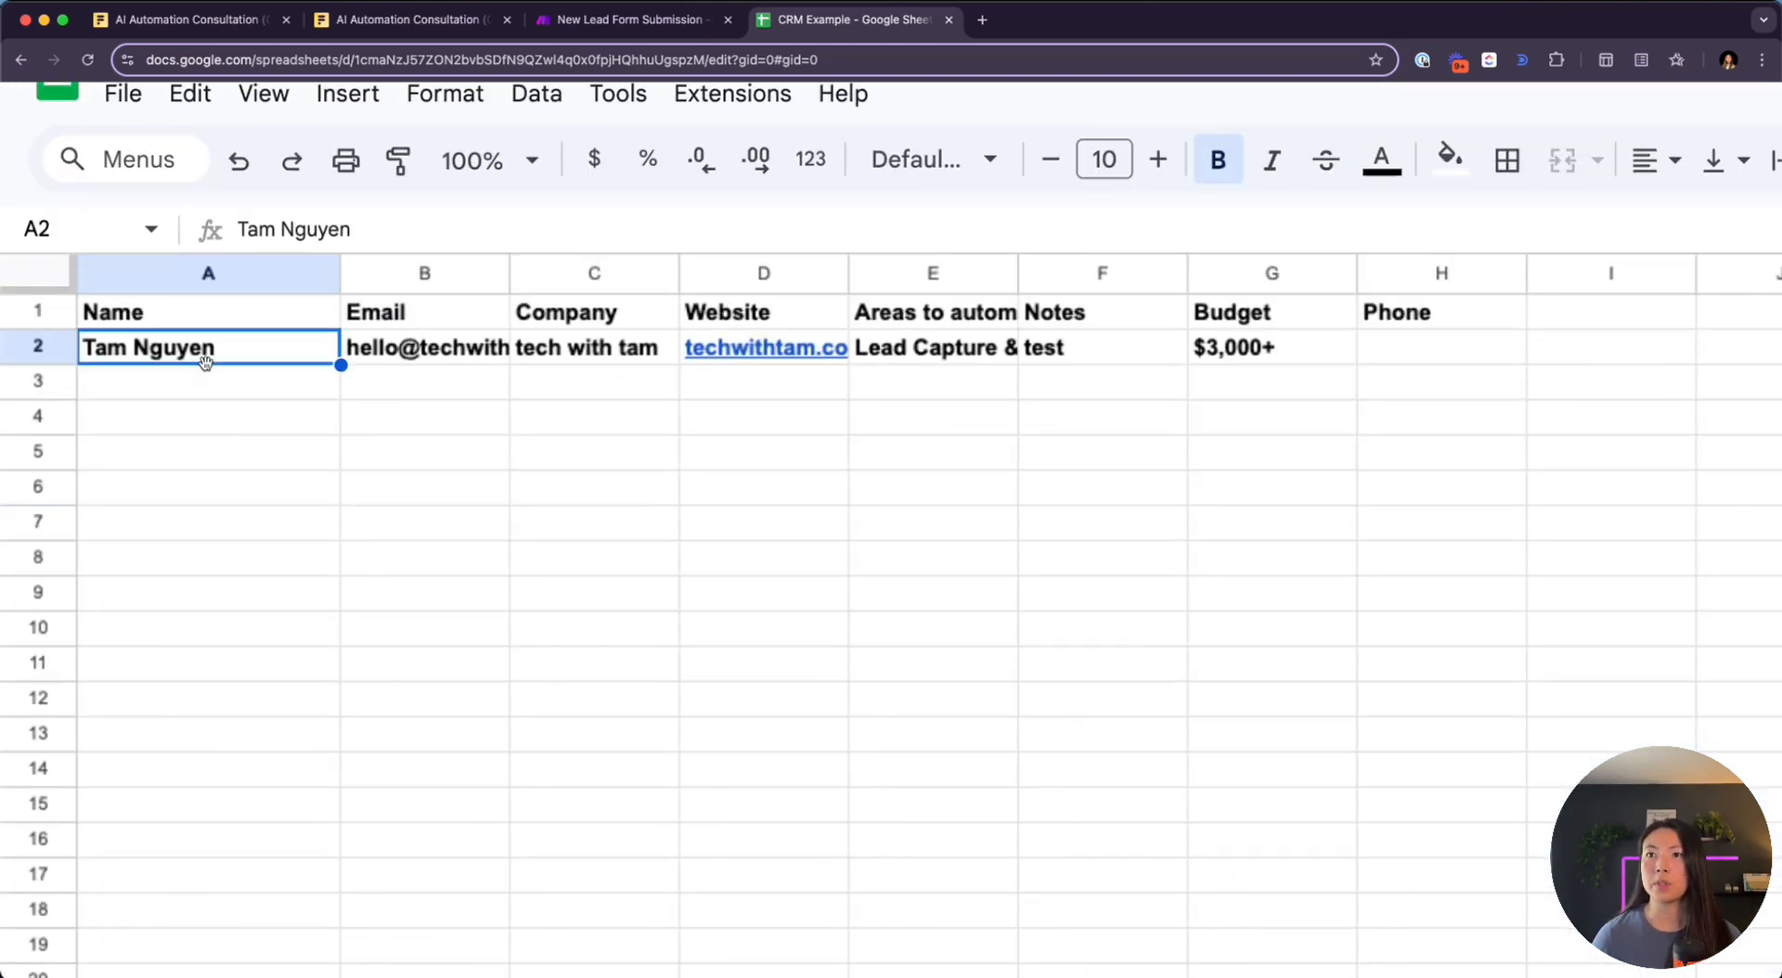
{"action": "left_click", "coordinate": [65, 269]}
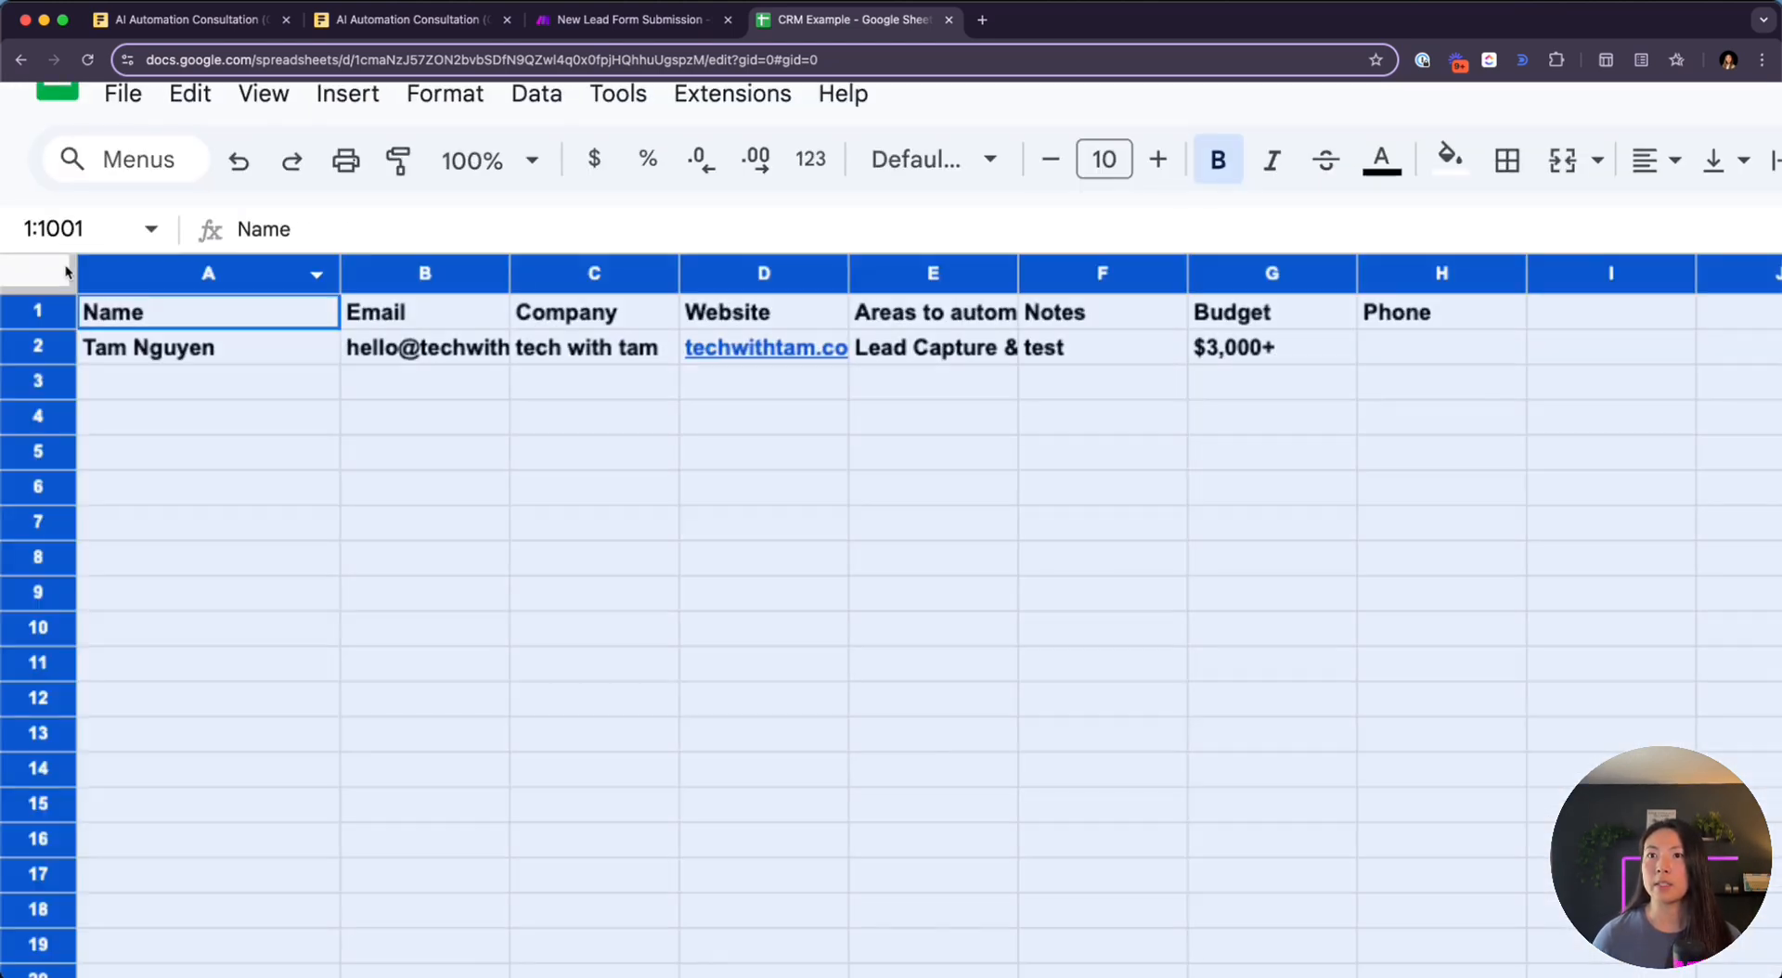
{"action": "double_click", "coordinate": [340, 273]}
{"action": "left_click", "coordinate": [547, 457]}
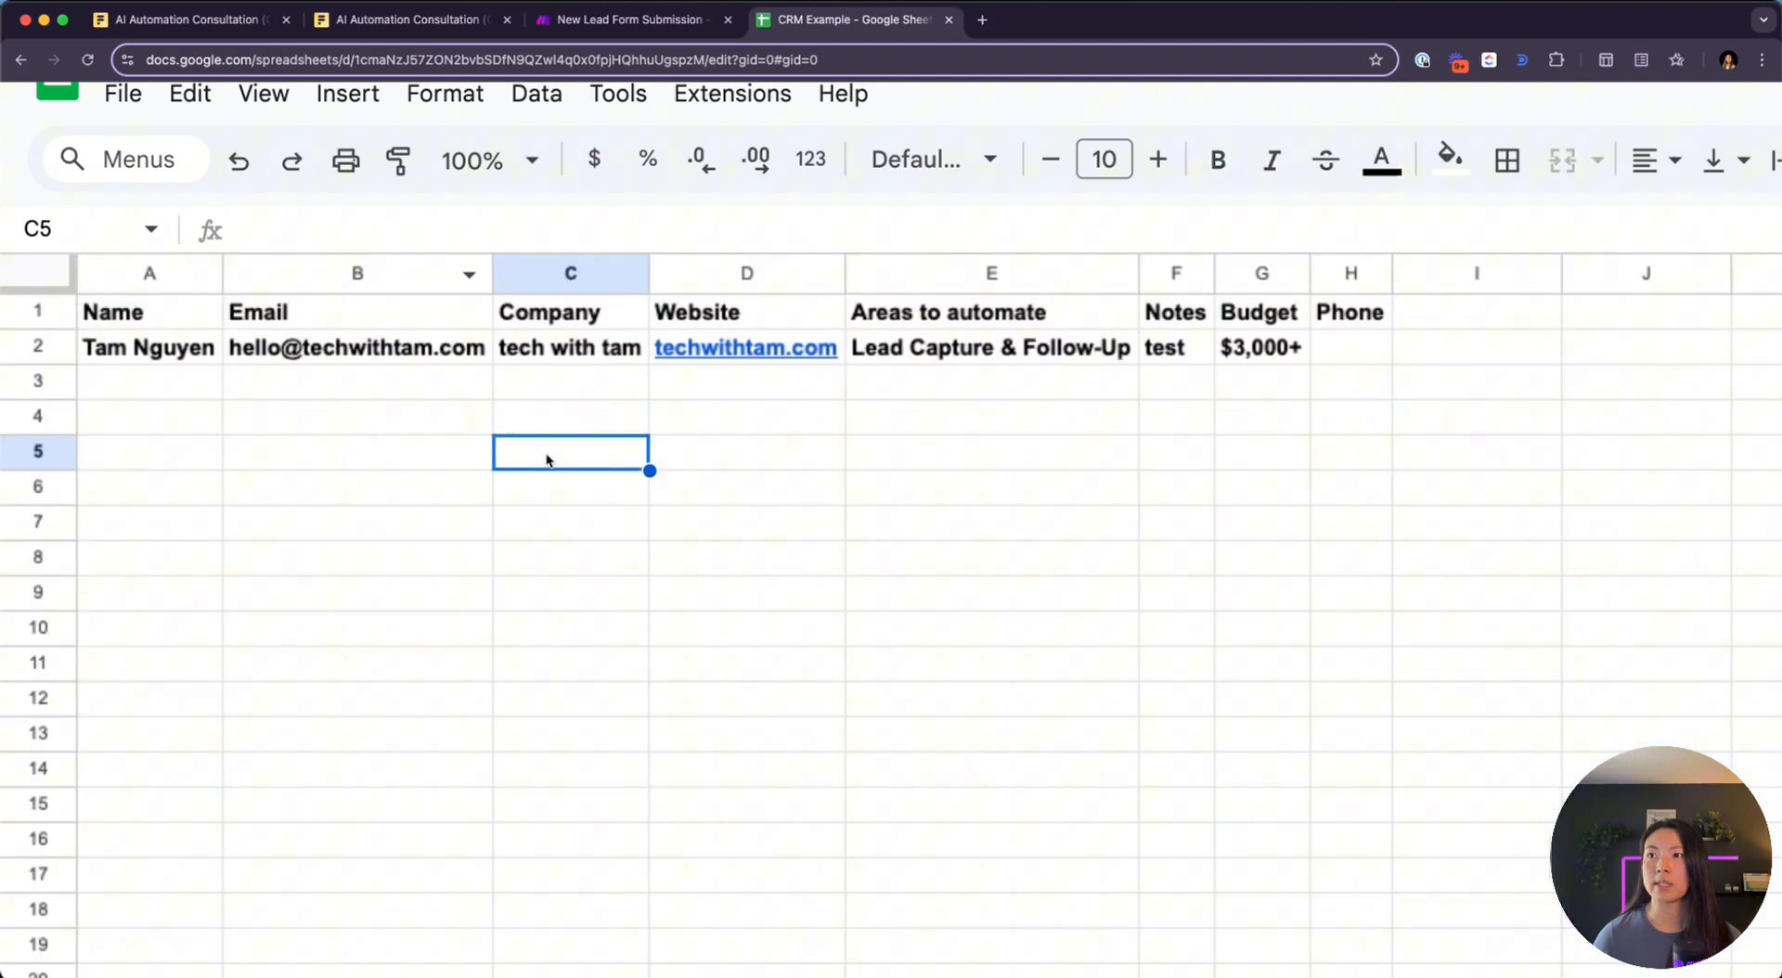
{"action": "left_click", "coordinate": [190, 349]}
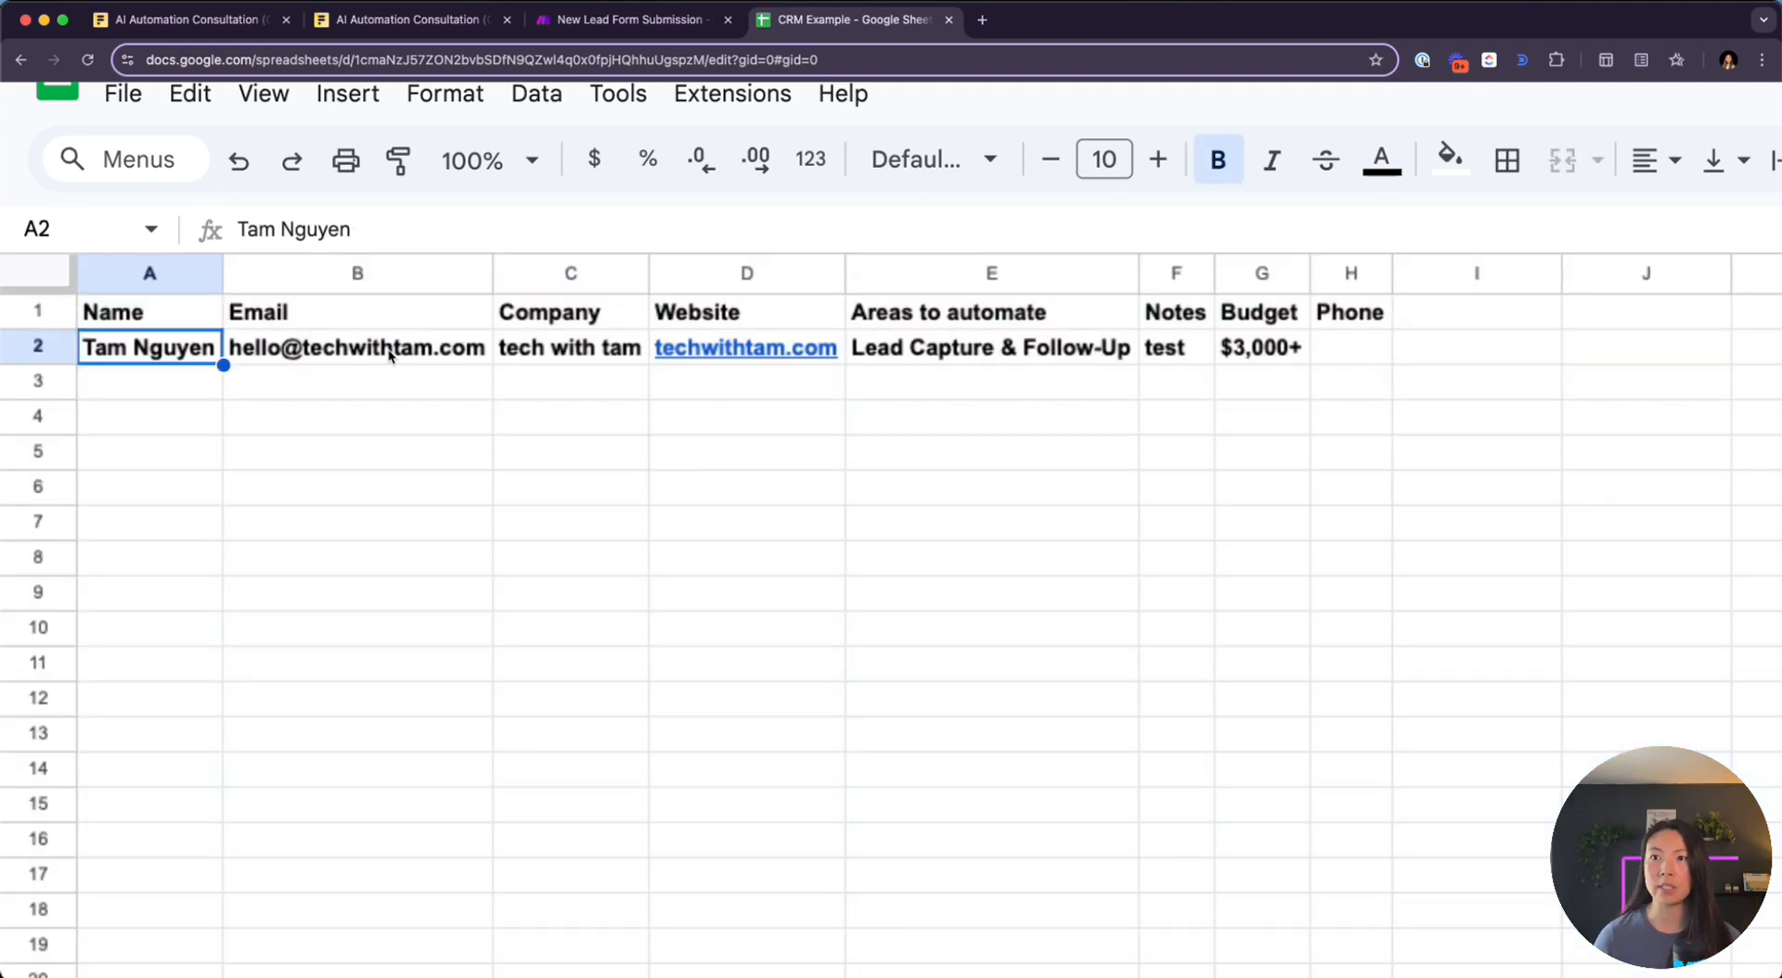
{"action": "key", "text": "Right"}
{"action": "key", "text": "Right"}
{"action": "key", "text": "Right"}
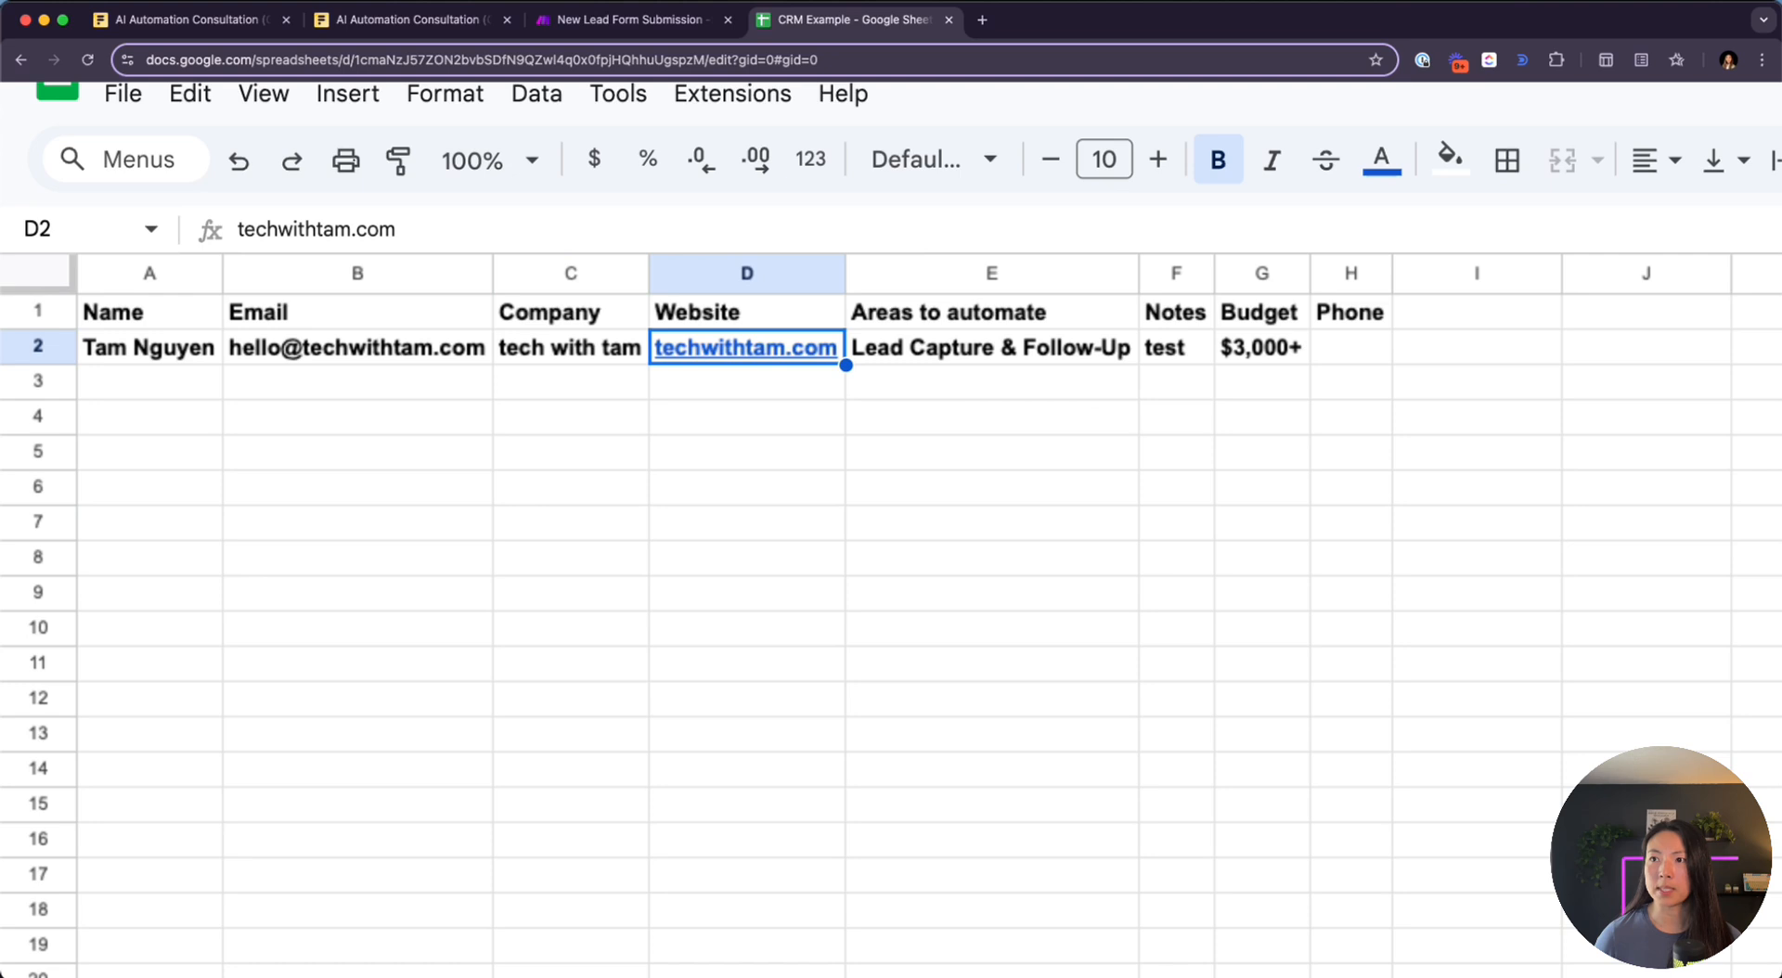
{"action": "key", "text": "Right"}
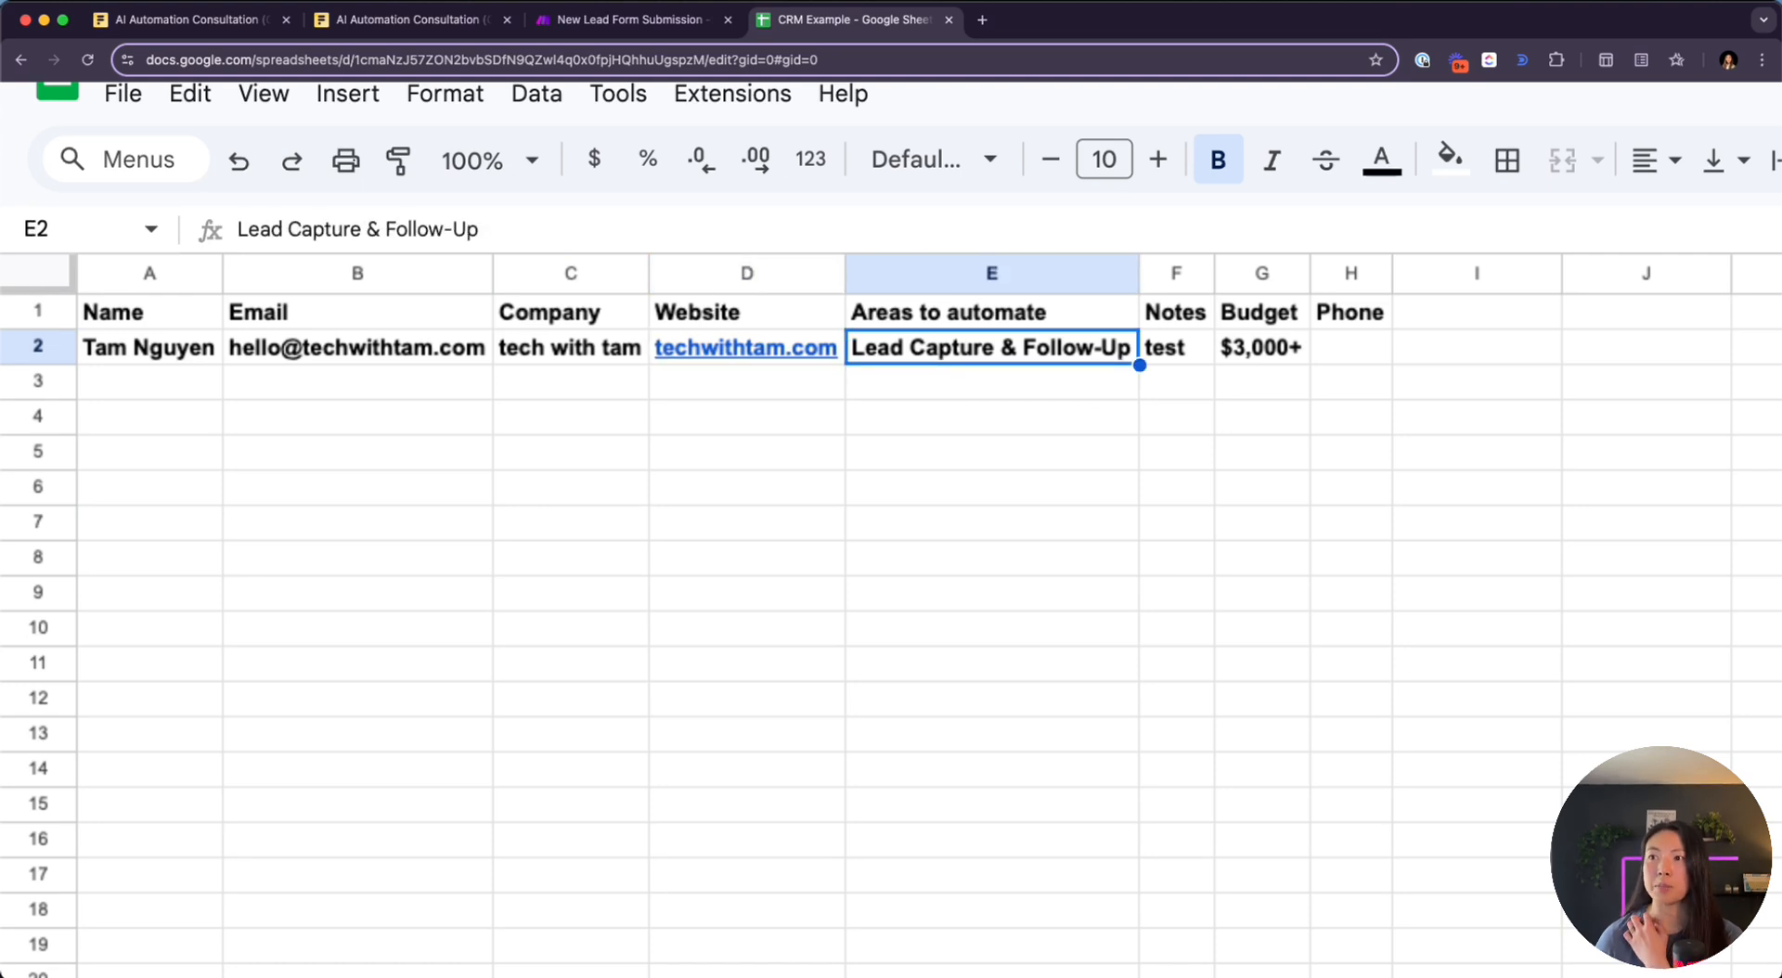
{"action": "key", "text": "Right"}
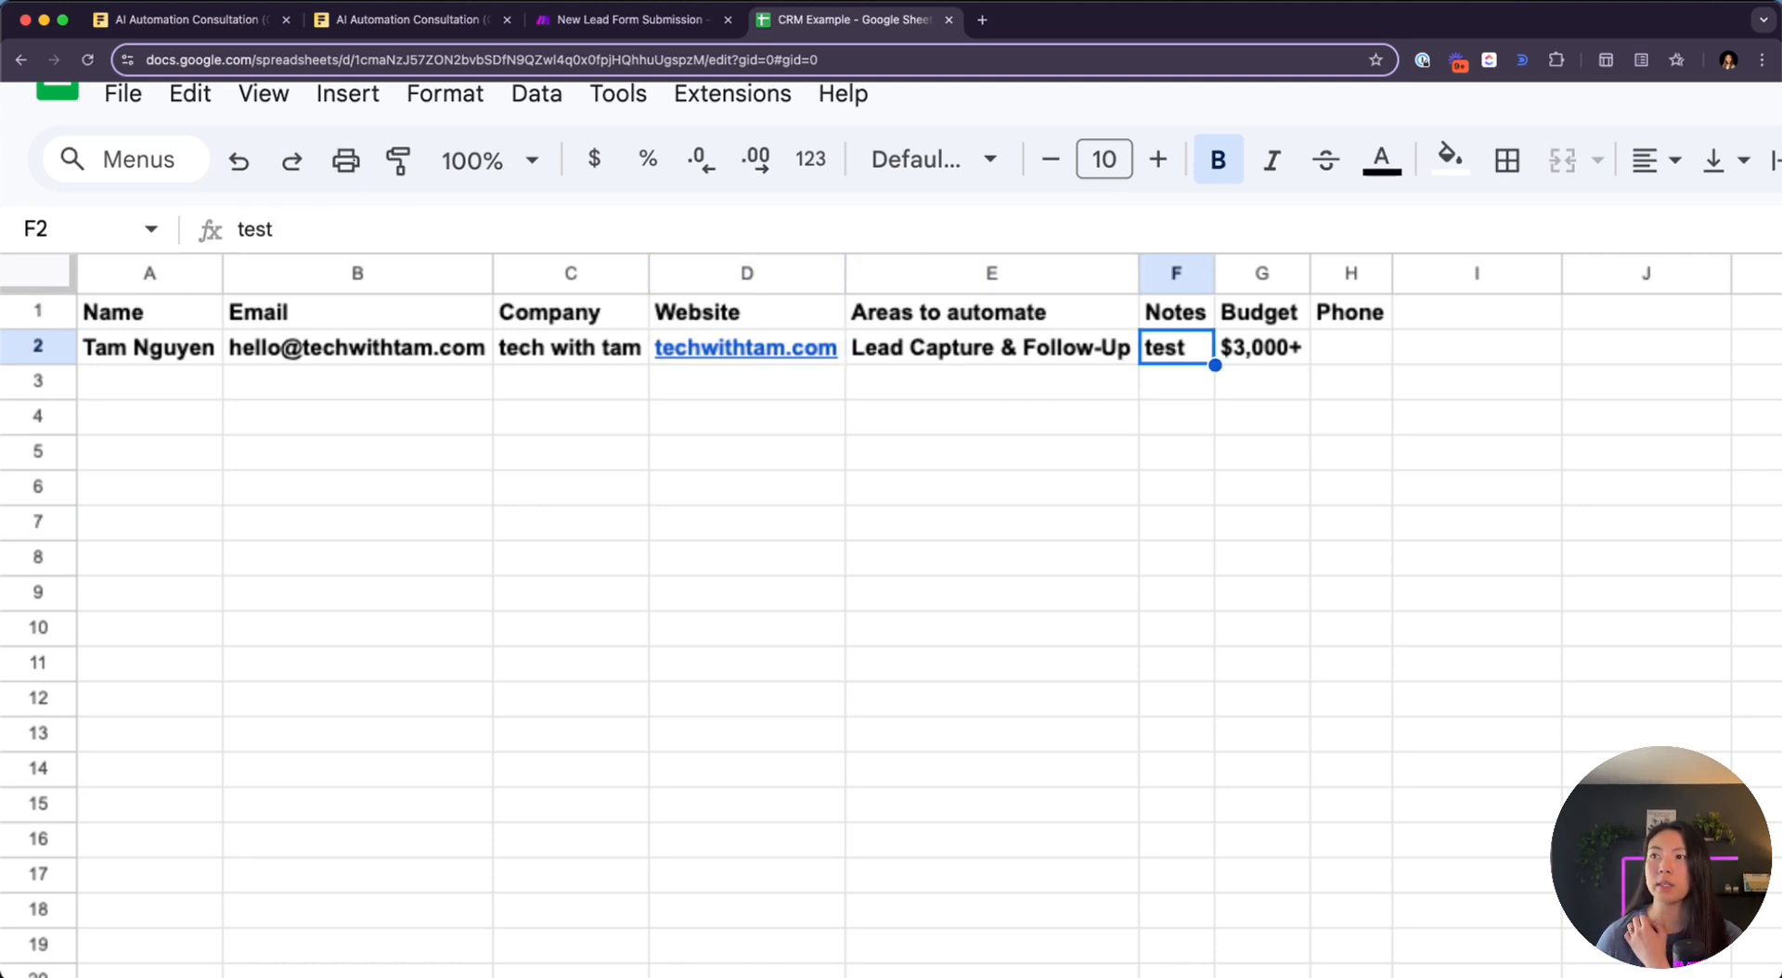
{"action": "key", "text": "Right"}
{"action": "key", "text": "Right"}
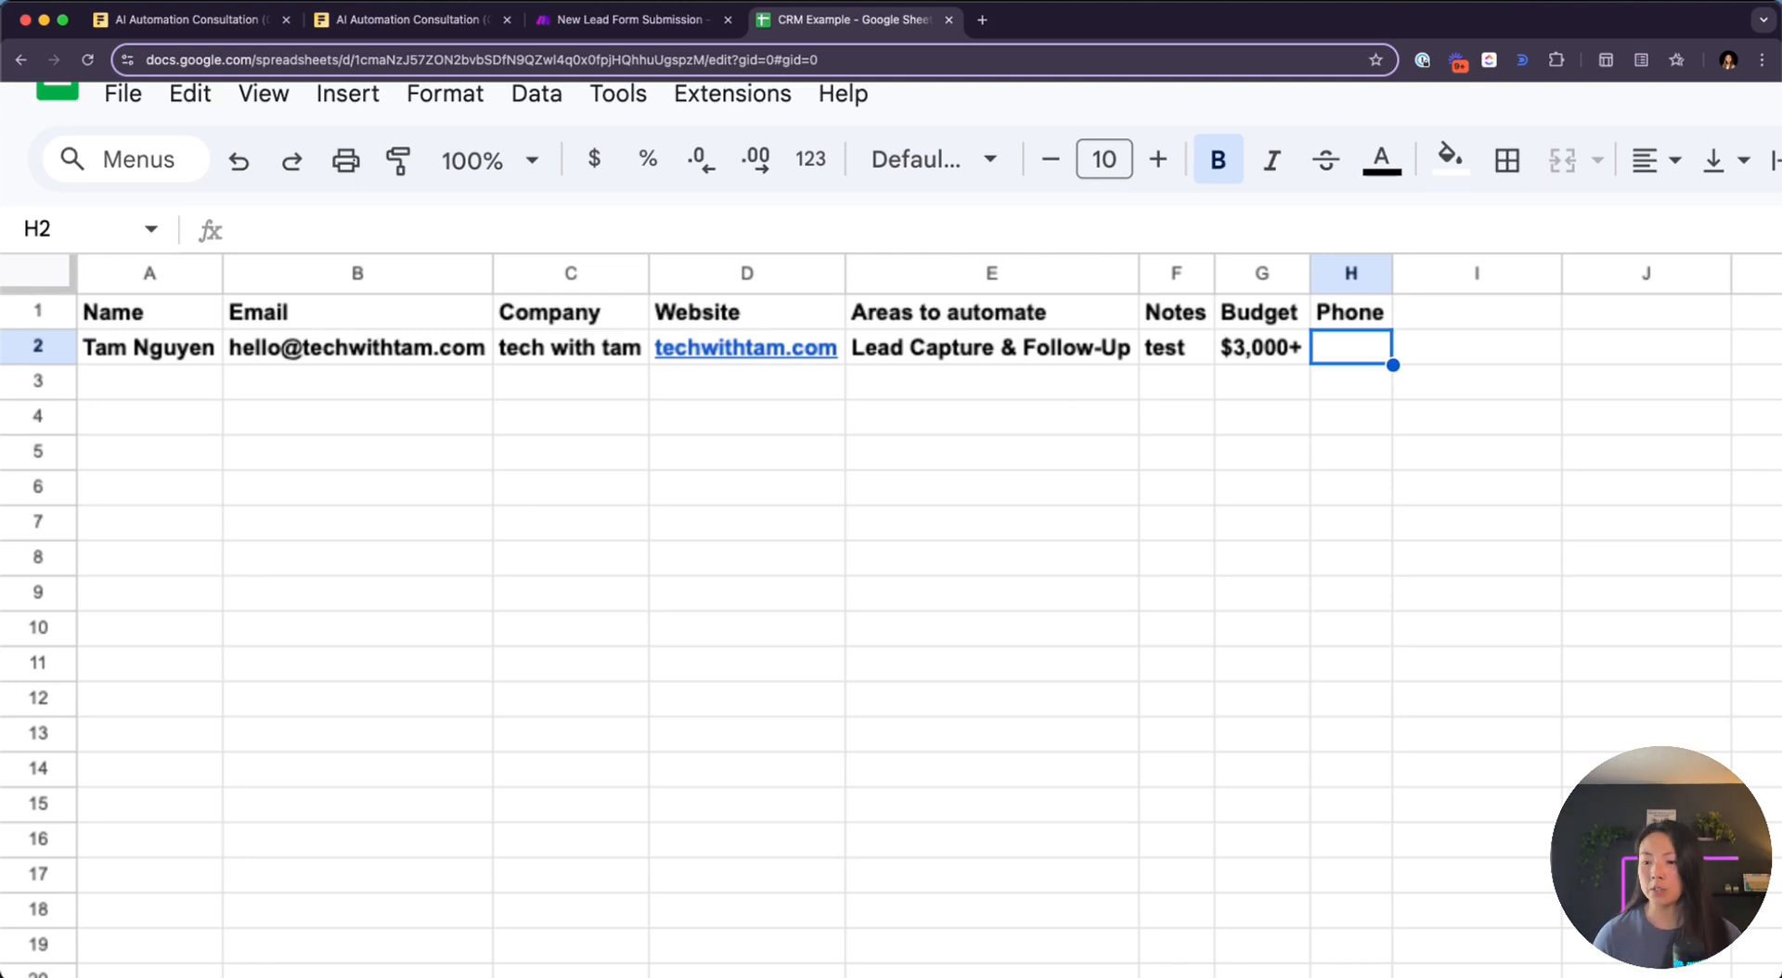
{"action": "key", "text": "ctrl+0"}
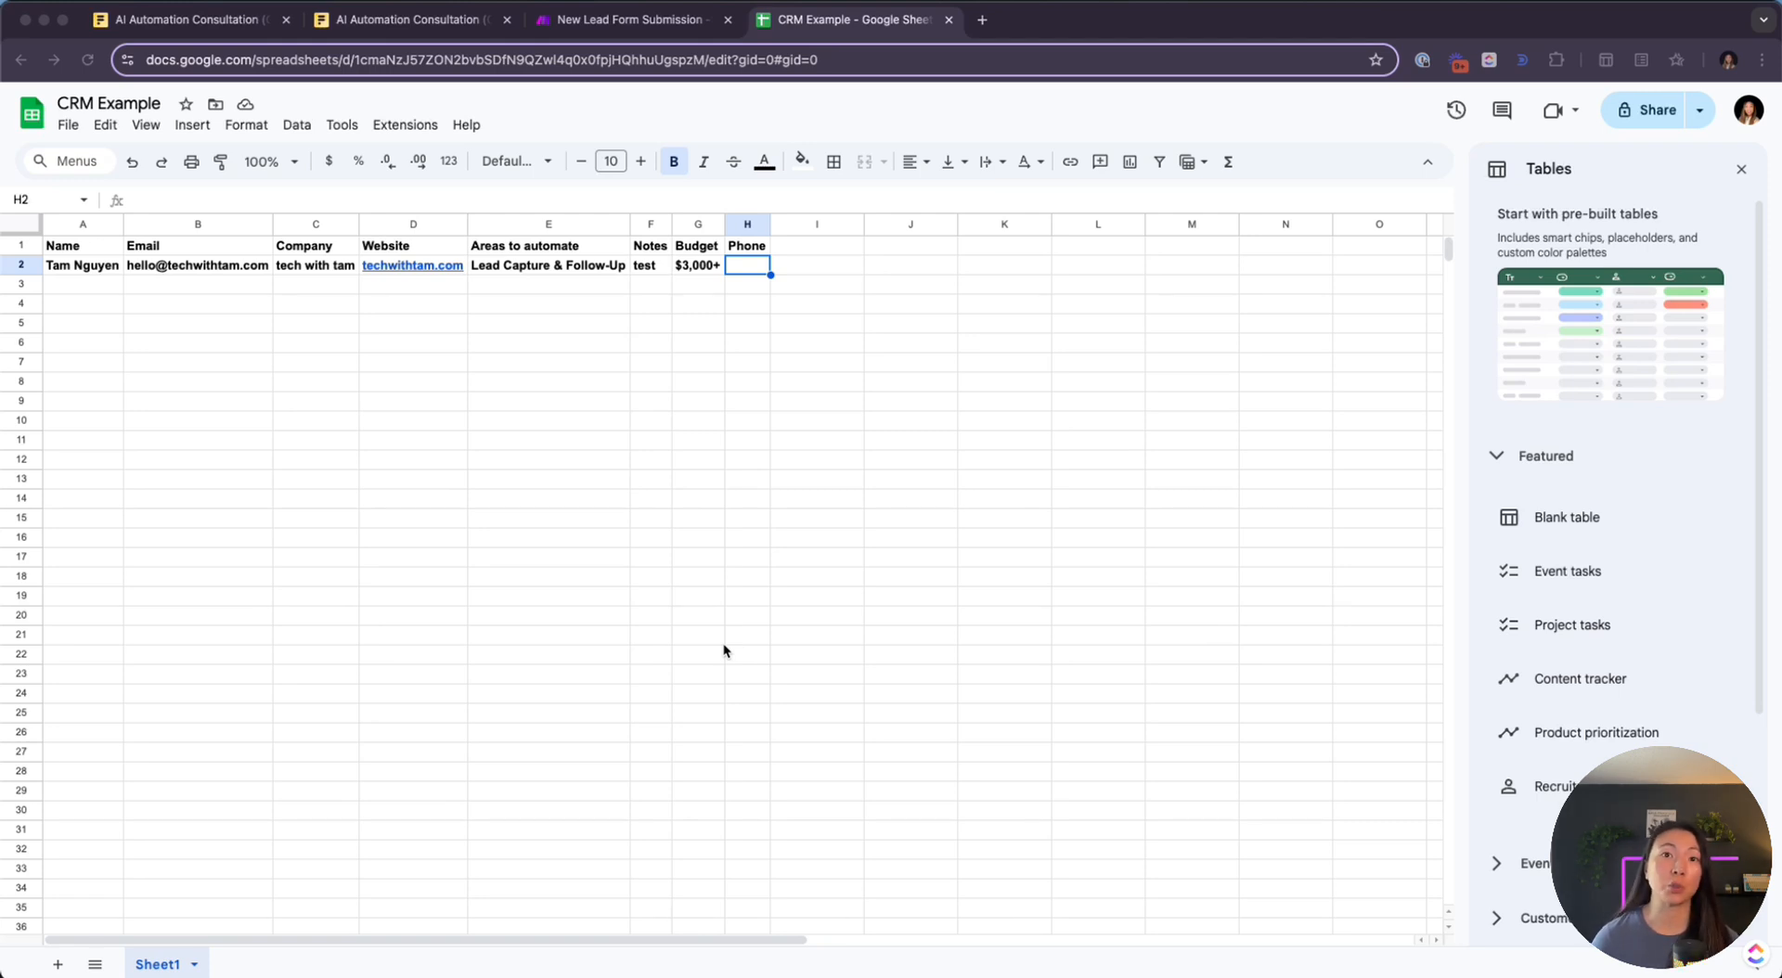
Add a Status header in I1 with Intake in I2 for the lead
{"action": "left_click", "coordinate": [809, 249]}
{"action": "type", "text": "Status"}
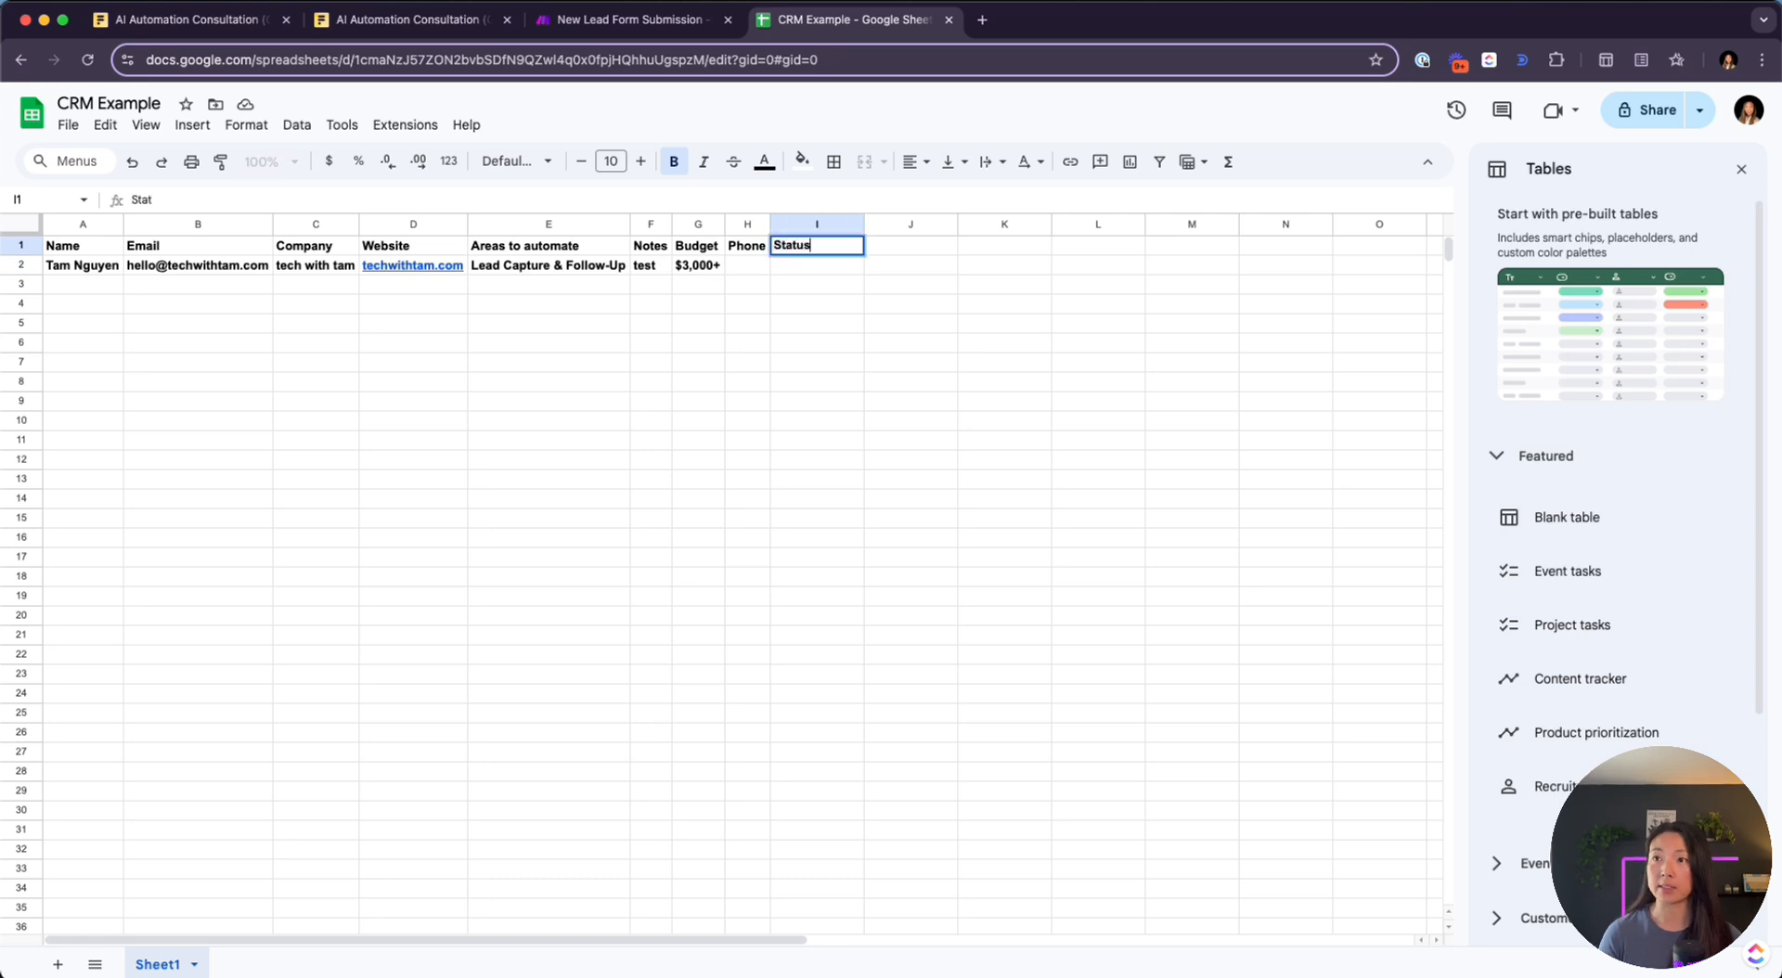
{"action": "key", "text": "Return"}
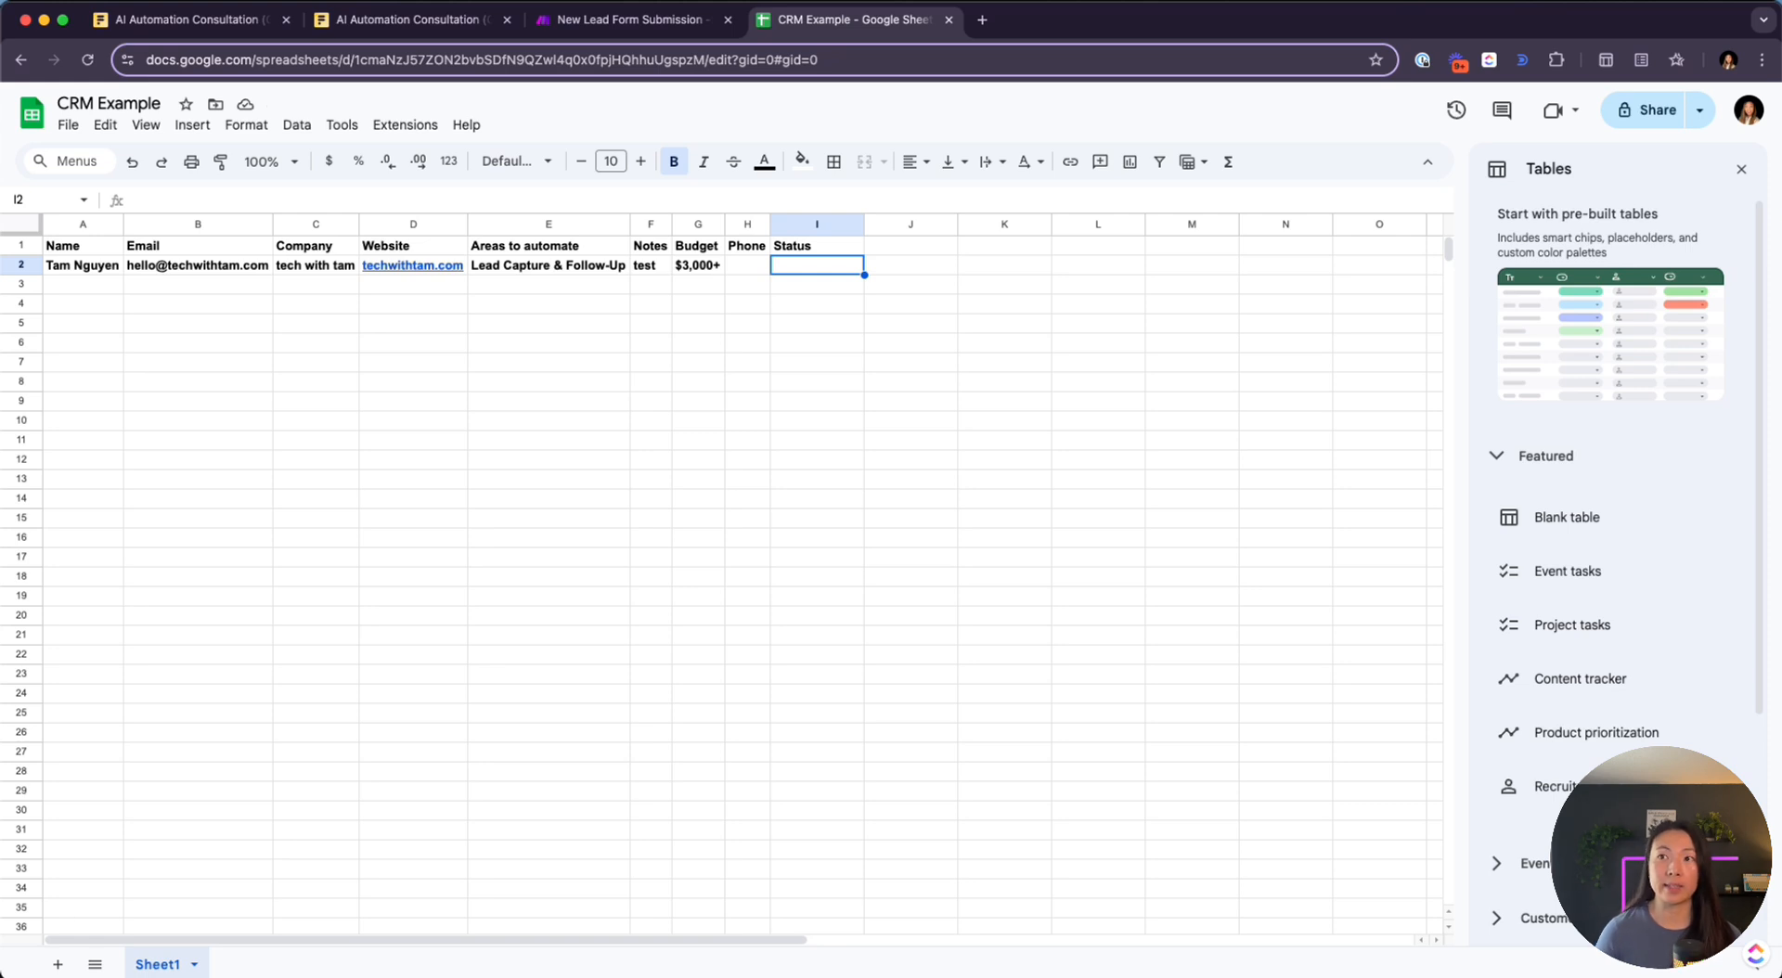
{"action": "type", "text": "Intake"}
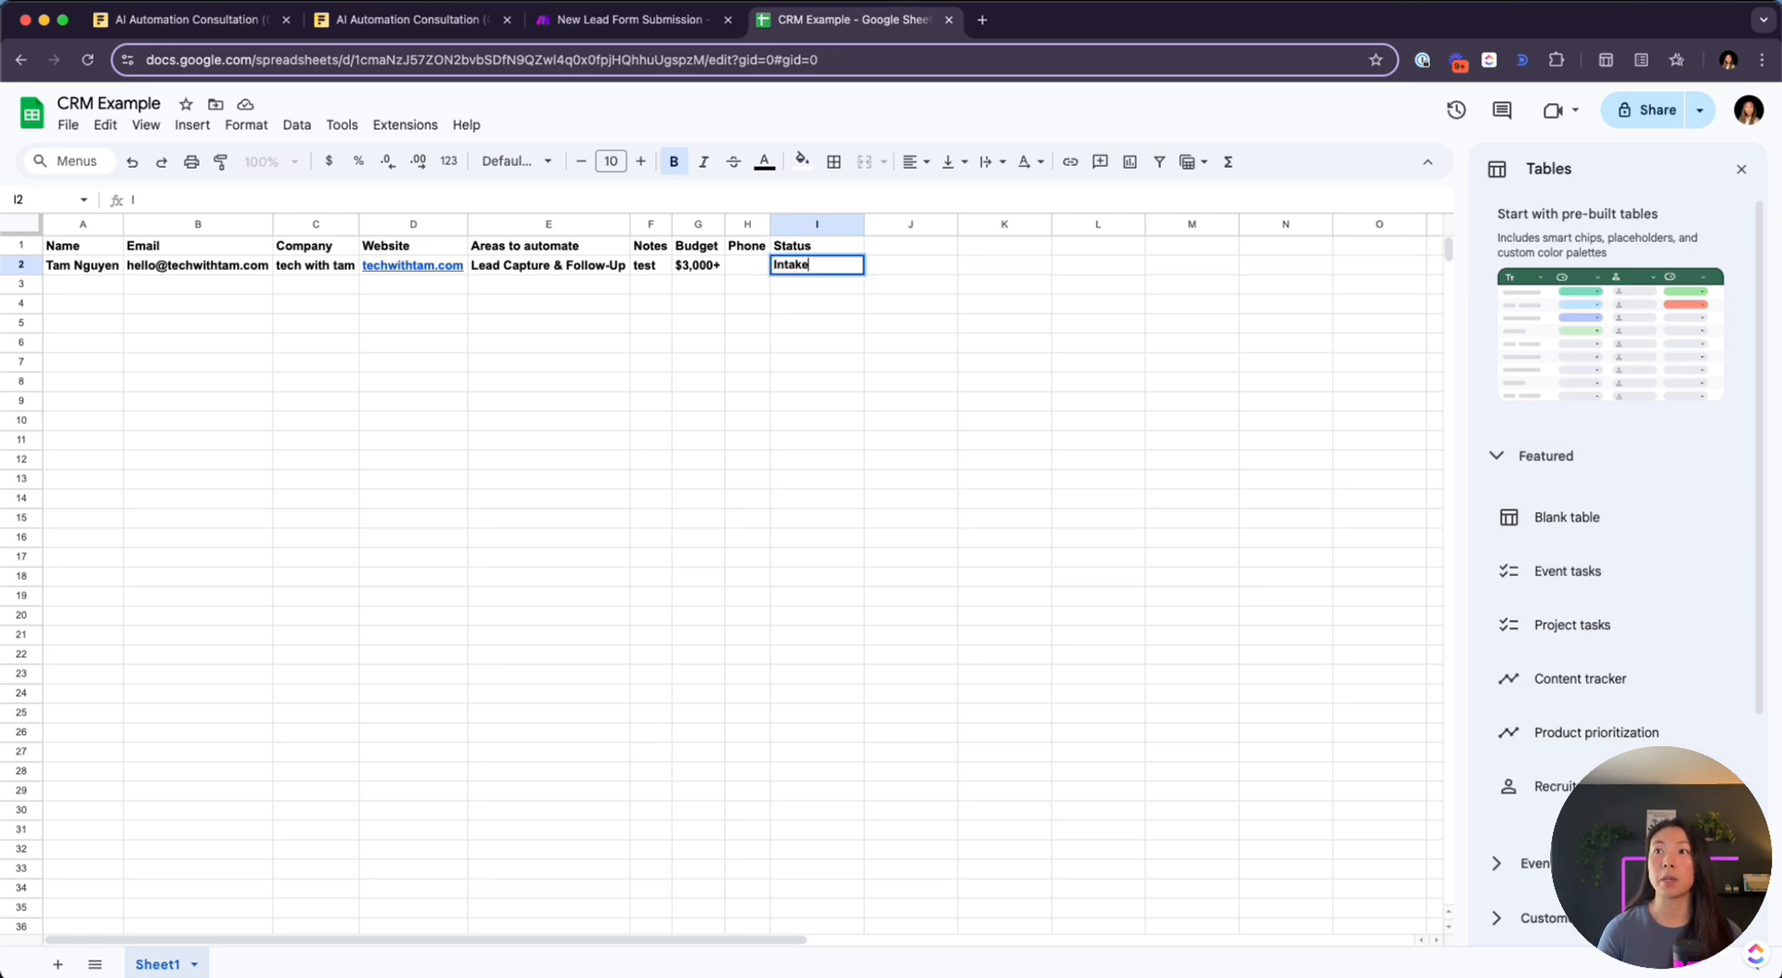
{"action": "key", "text": "Return"}
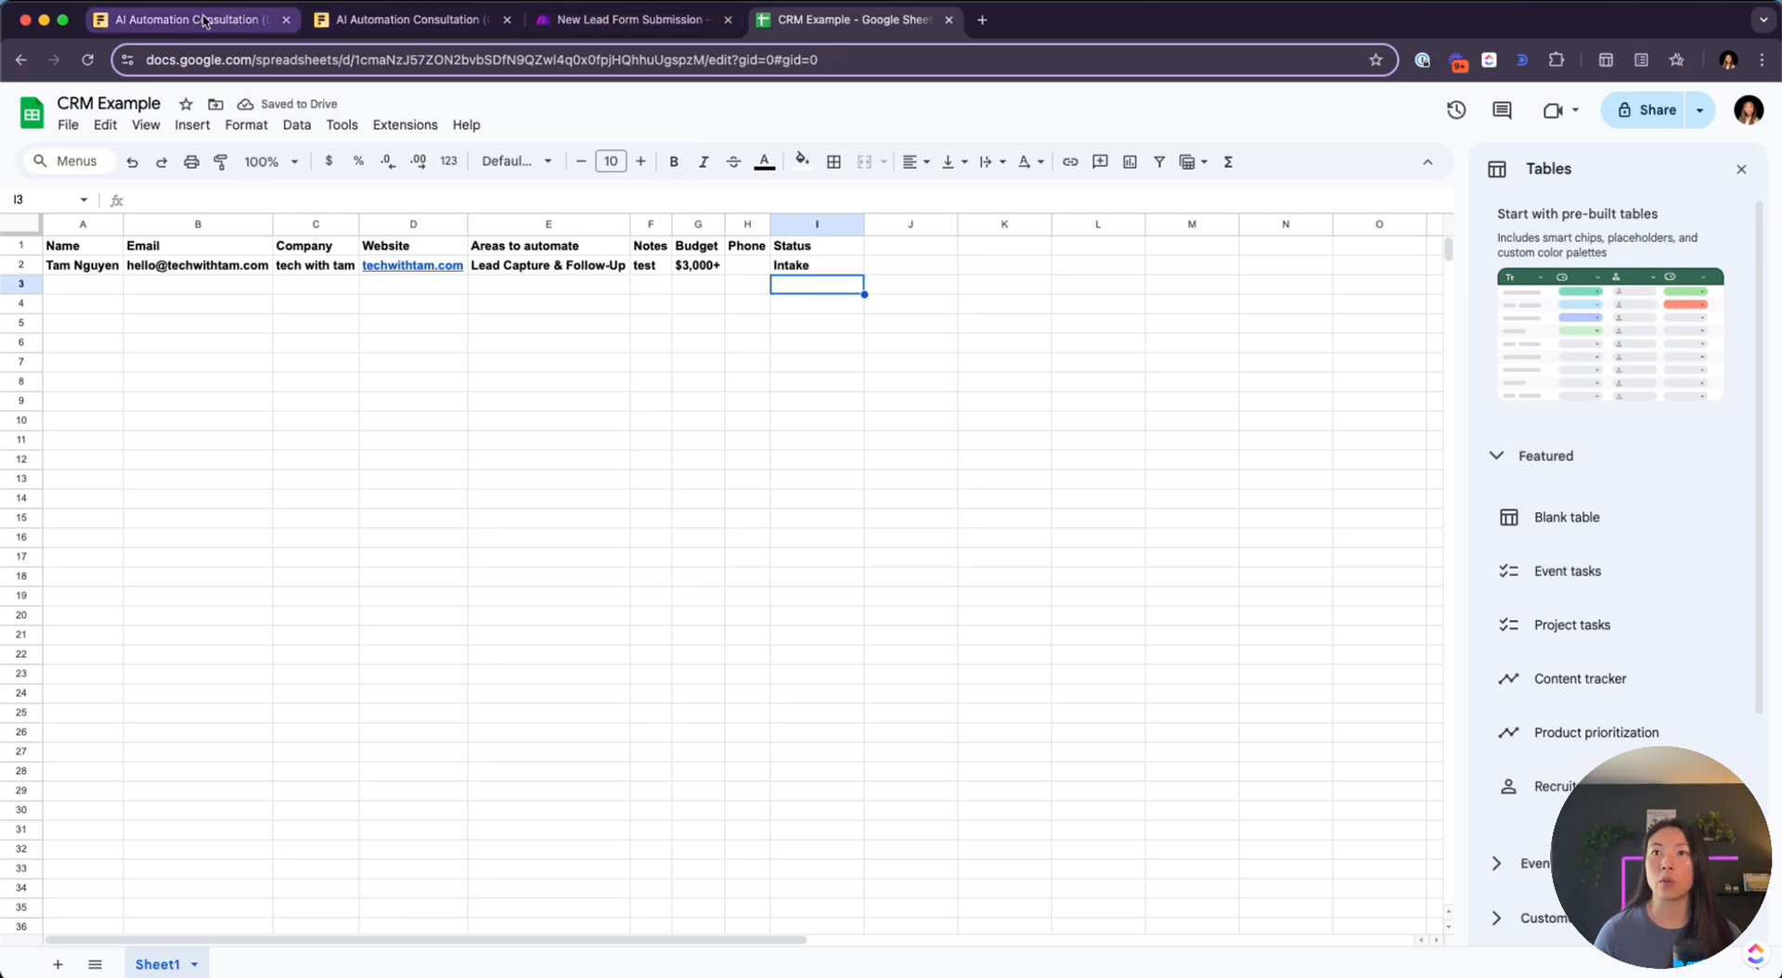
Refresh the Add a Row module's column headers so the new Status column appears
{"action": "left_click", "coordinate": [561, 36]}
{"action": "left_click", "coordinate": [759, 652]}
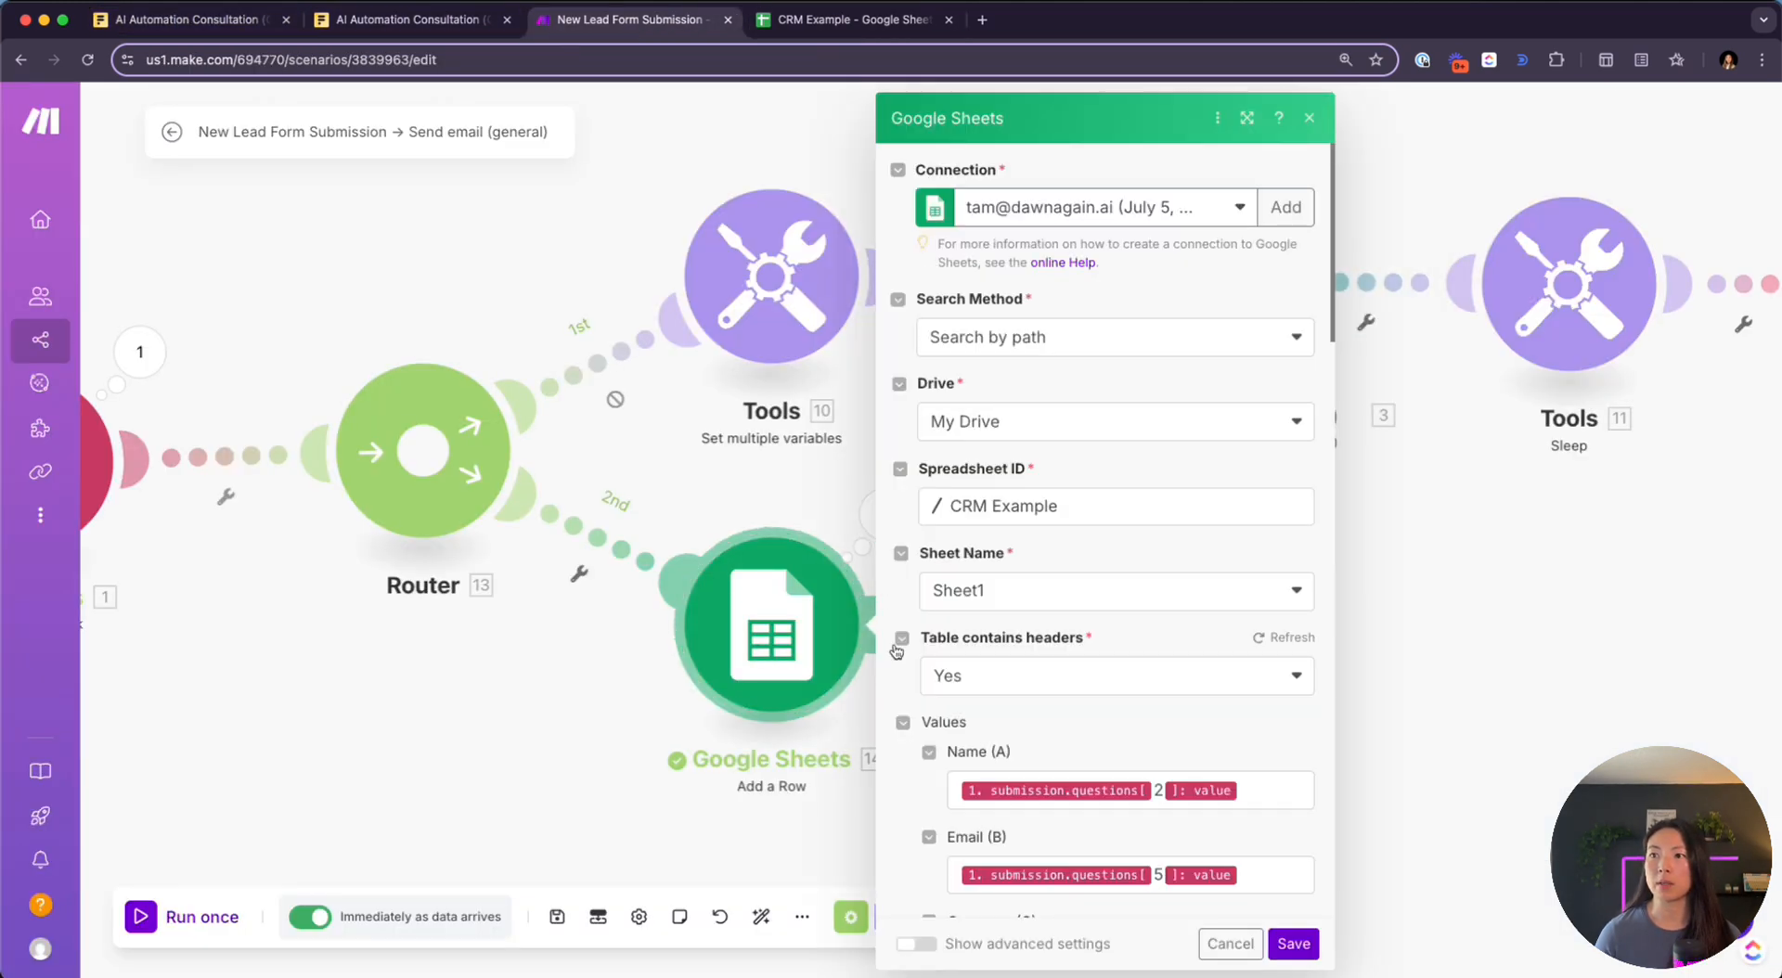
{"action": "scroll", "coordinate": [1021, 556], "scroll_direction": "down", "scroll_amount": 4}
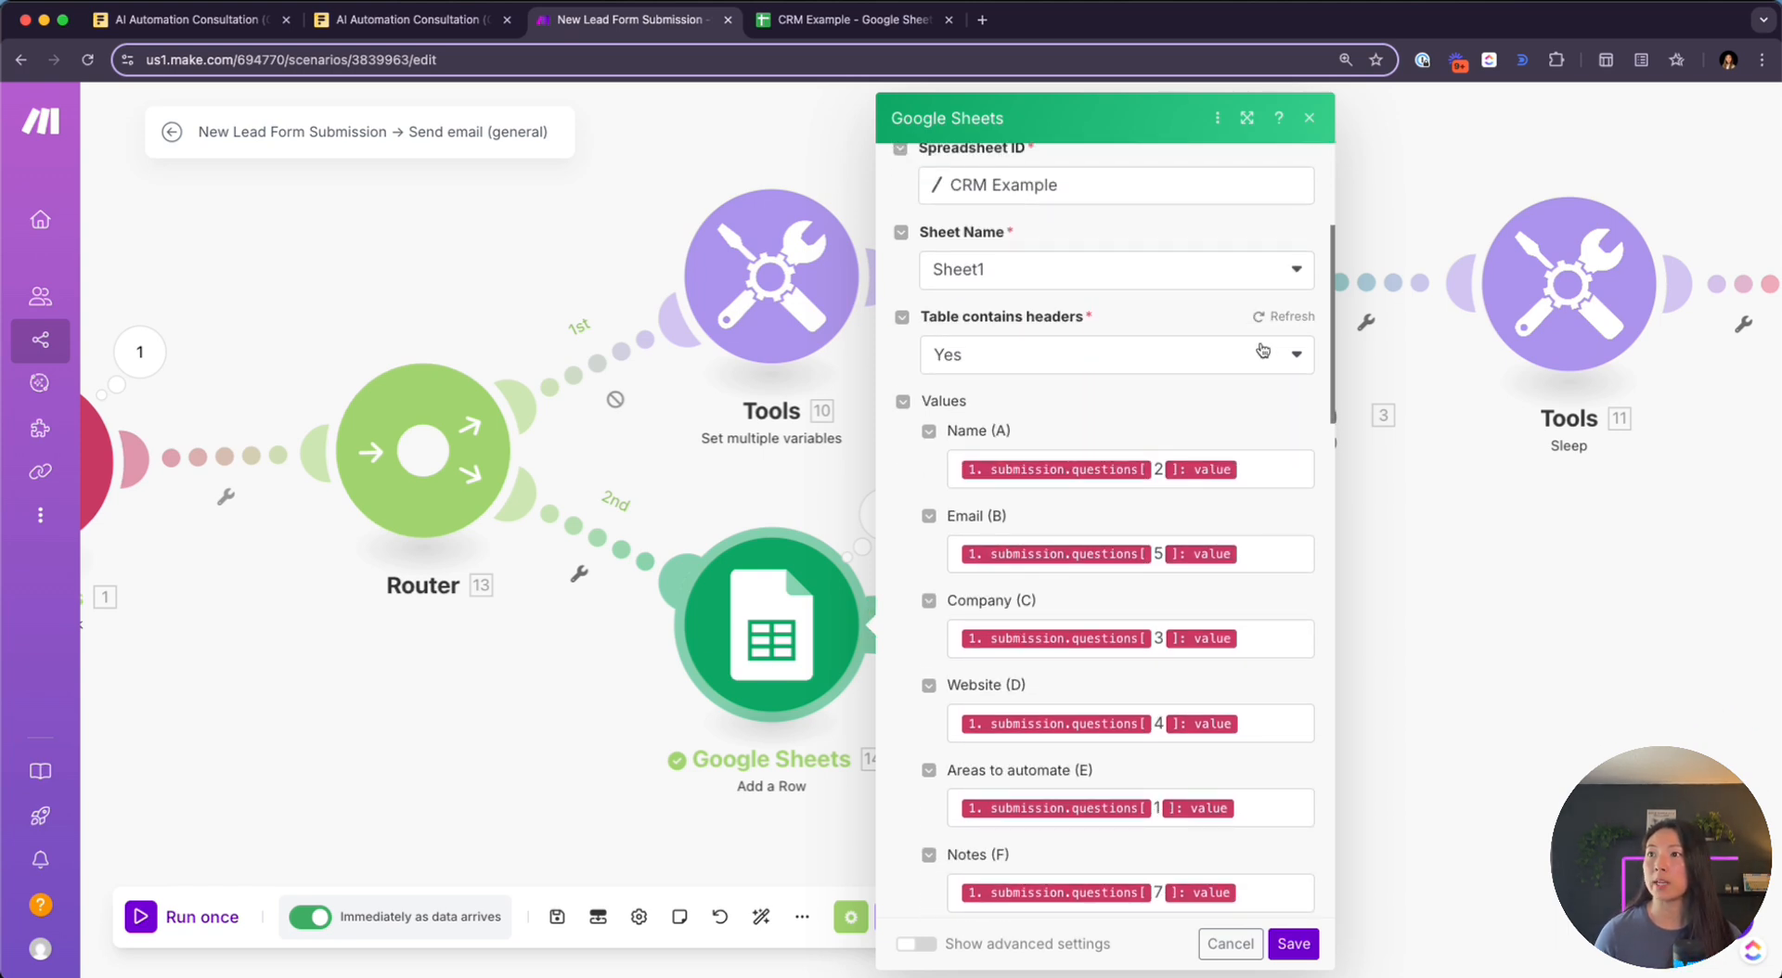
{"action": "left_click", "coordinate": [1290, 317]}
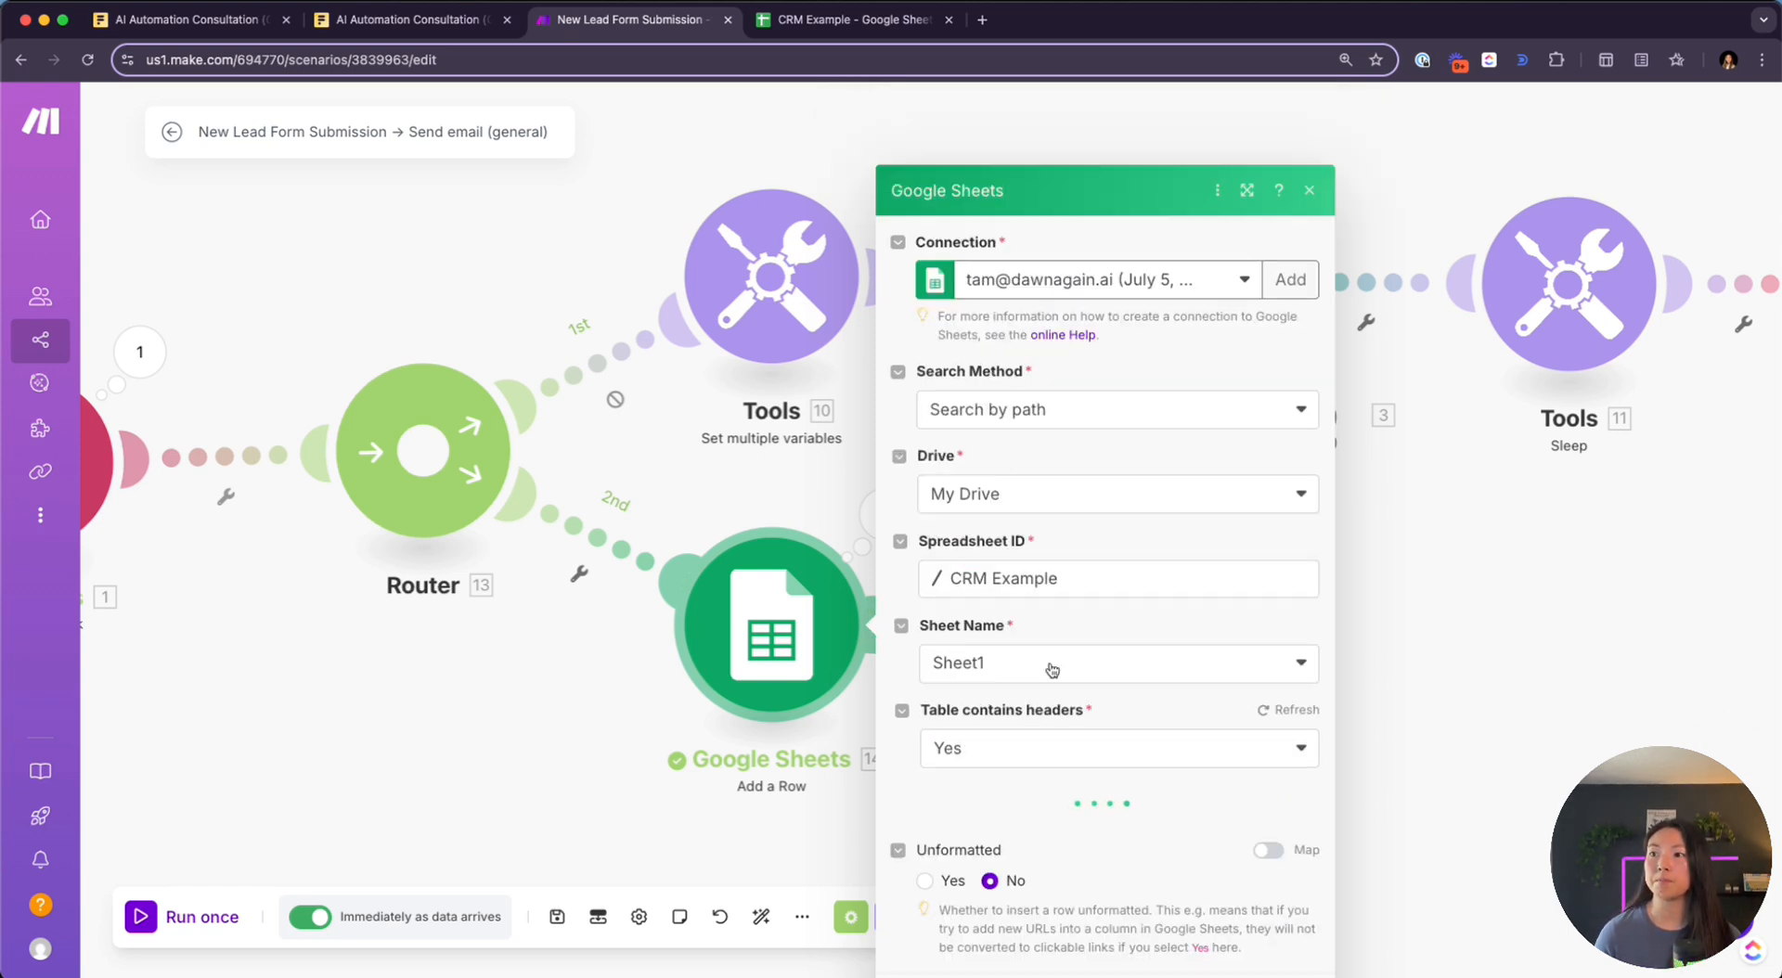
{"action": "scroll", "coordinate": [1050, 667], "scroll_direction": "down", "scroll_amount": 10}
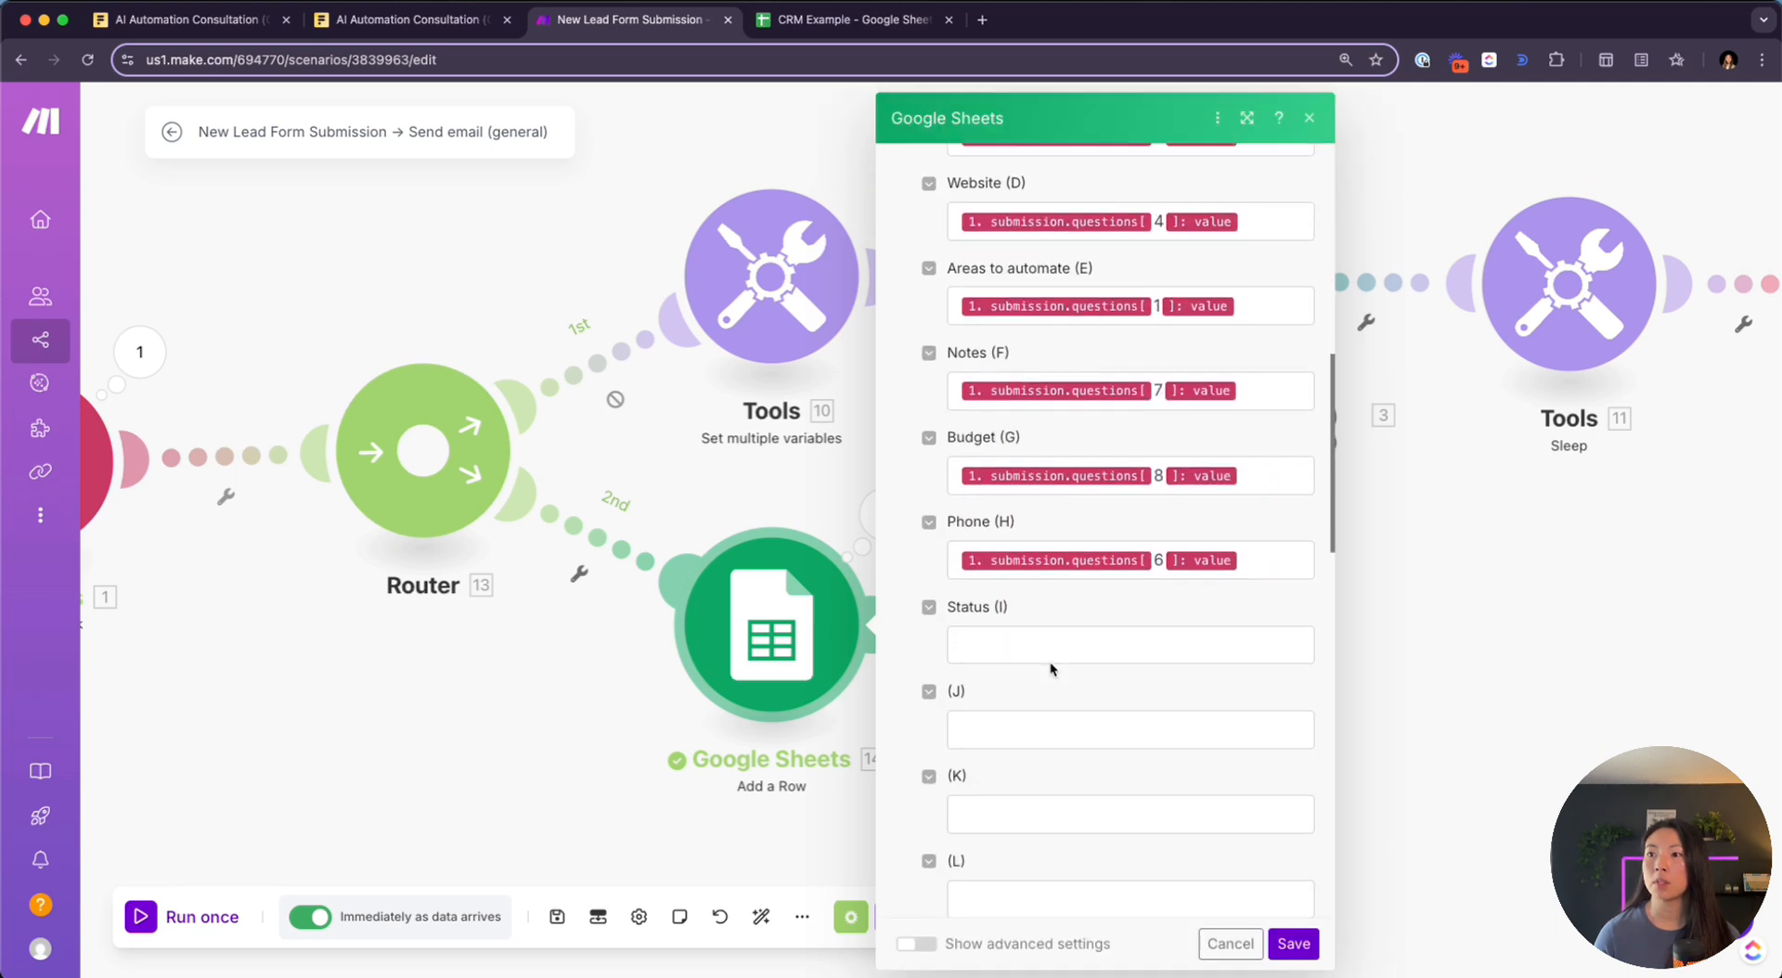
{"action": "scroll", "coordinate": [1050, 660], "scroll_direction": "down", "scroll_amount": 1}
{"action": "left_click_drag", "start_coordinate": [948, 555], "coordinate": [1030, 555]}
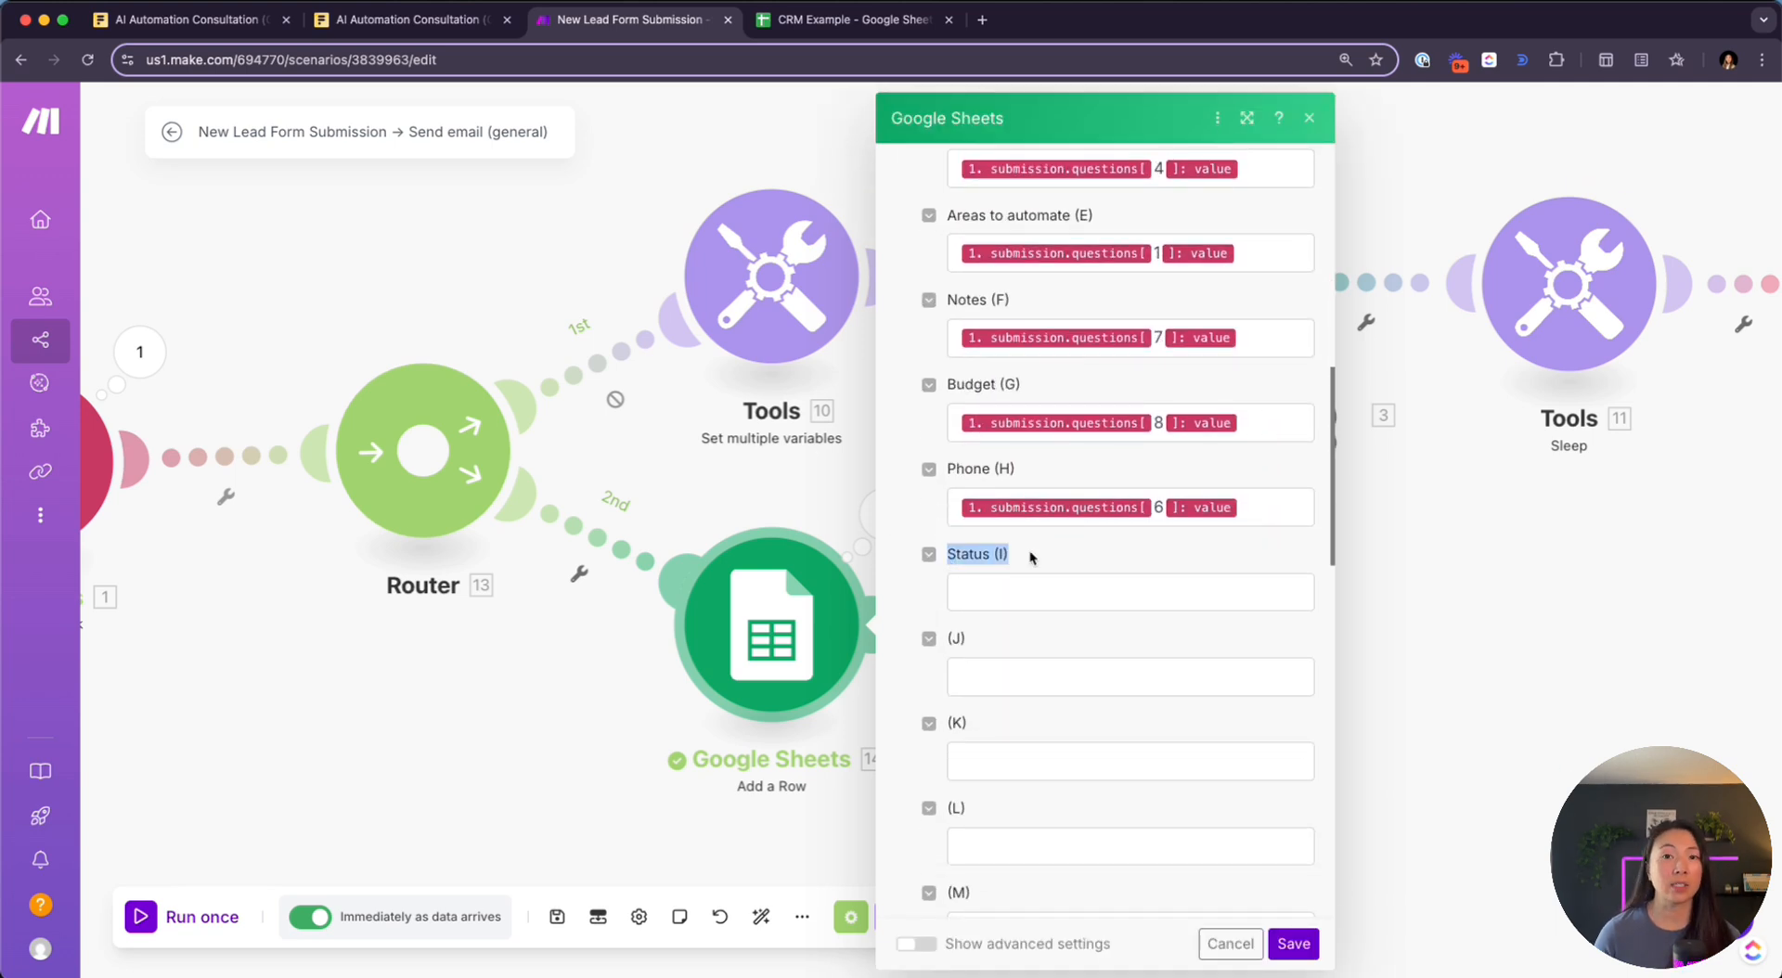
Fill the Status (I) field with the fixed value Intake
{"action": "left_click", "coordinate": [859, 23]}
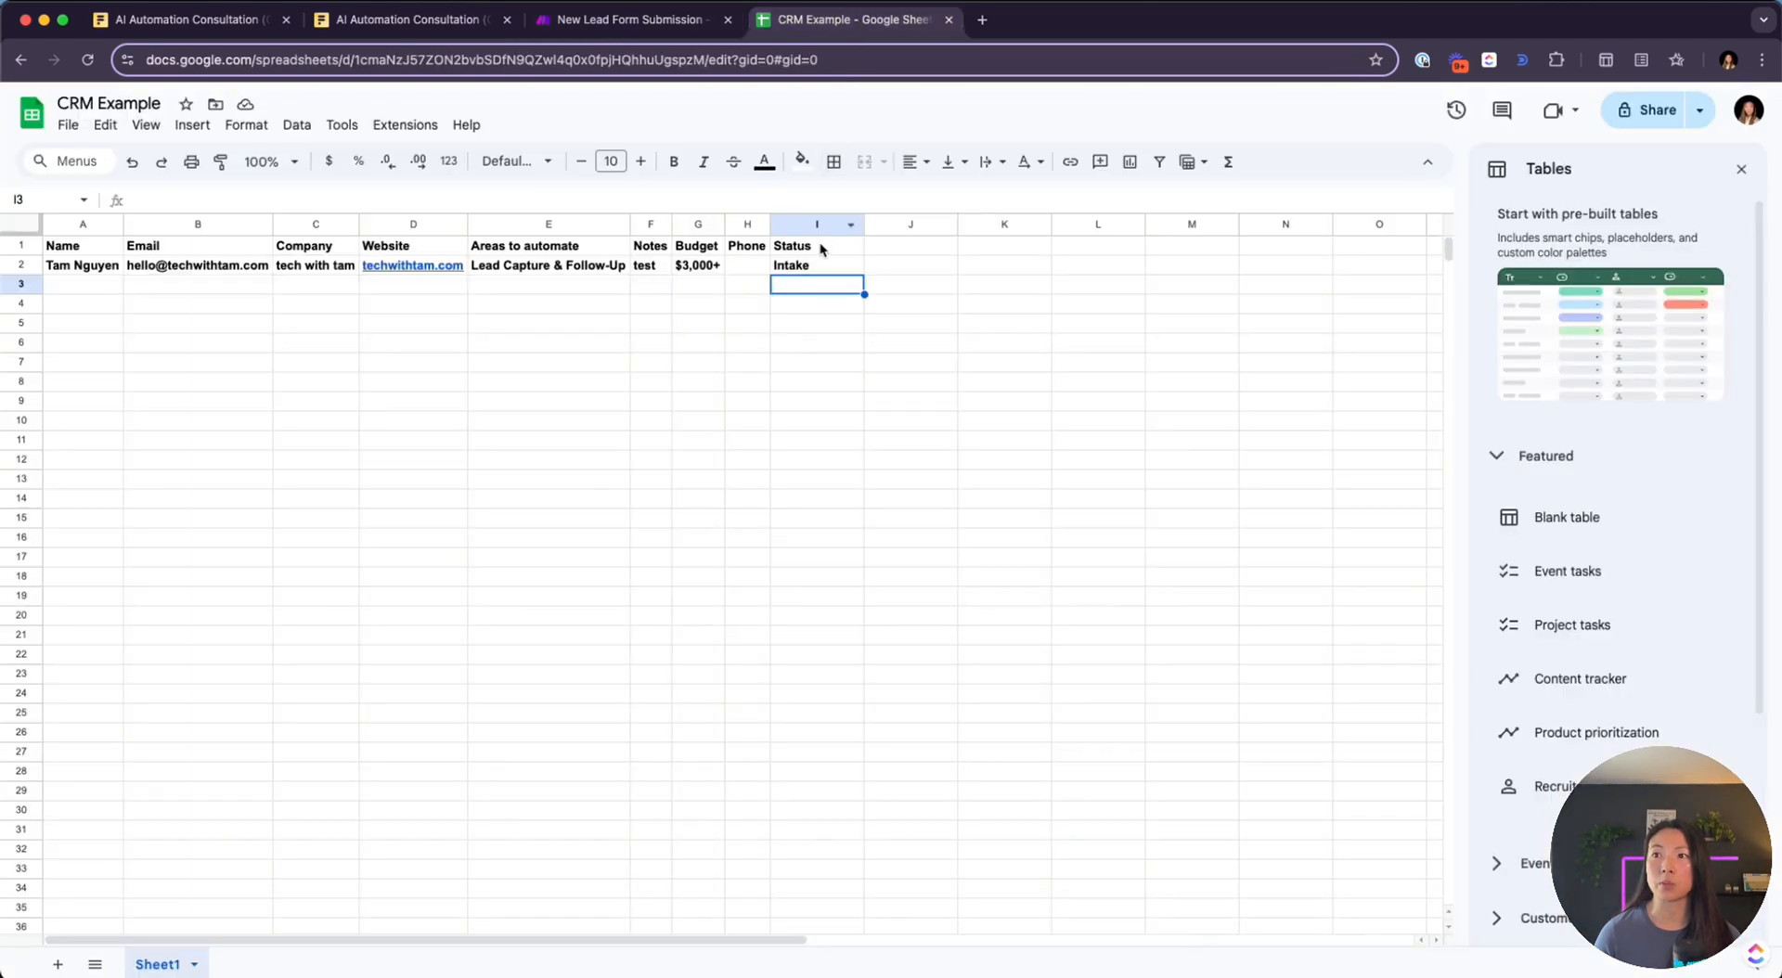
{"action": "left_click", "coordinate": [633, 20]}
{"action": "left_click", "coordinate": [1037, 587]}
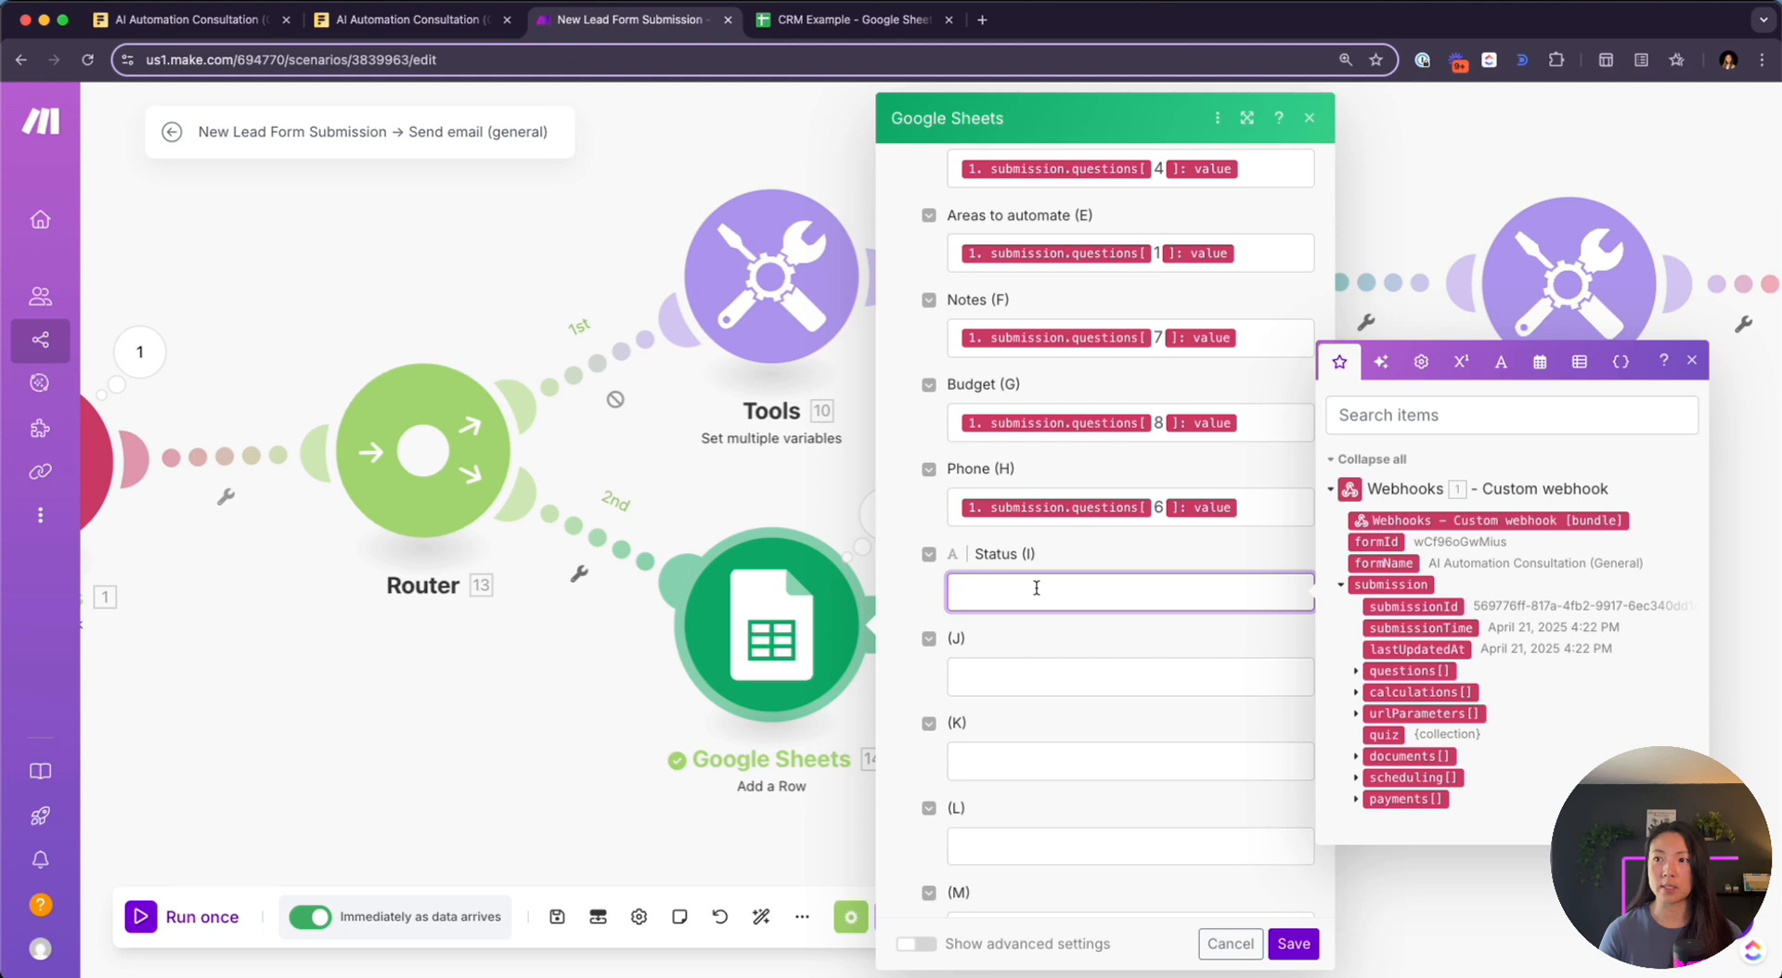
{"action": "type", "text": "St"}
{"action": "key", "text": "BackSpace"}
{"action": "key", "text": "BackSpace"}
{"action": "type", "text": "Intake"}
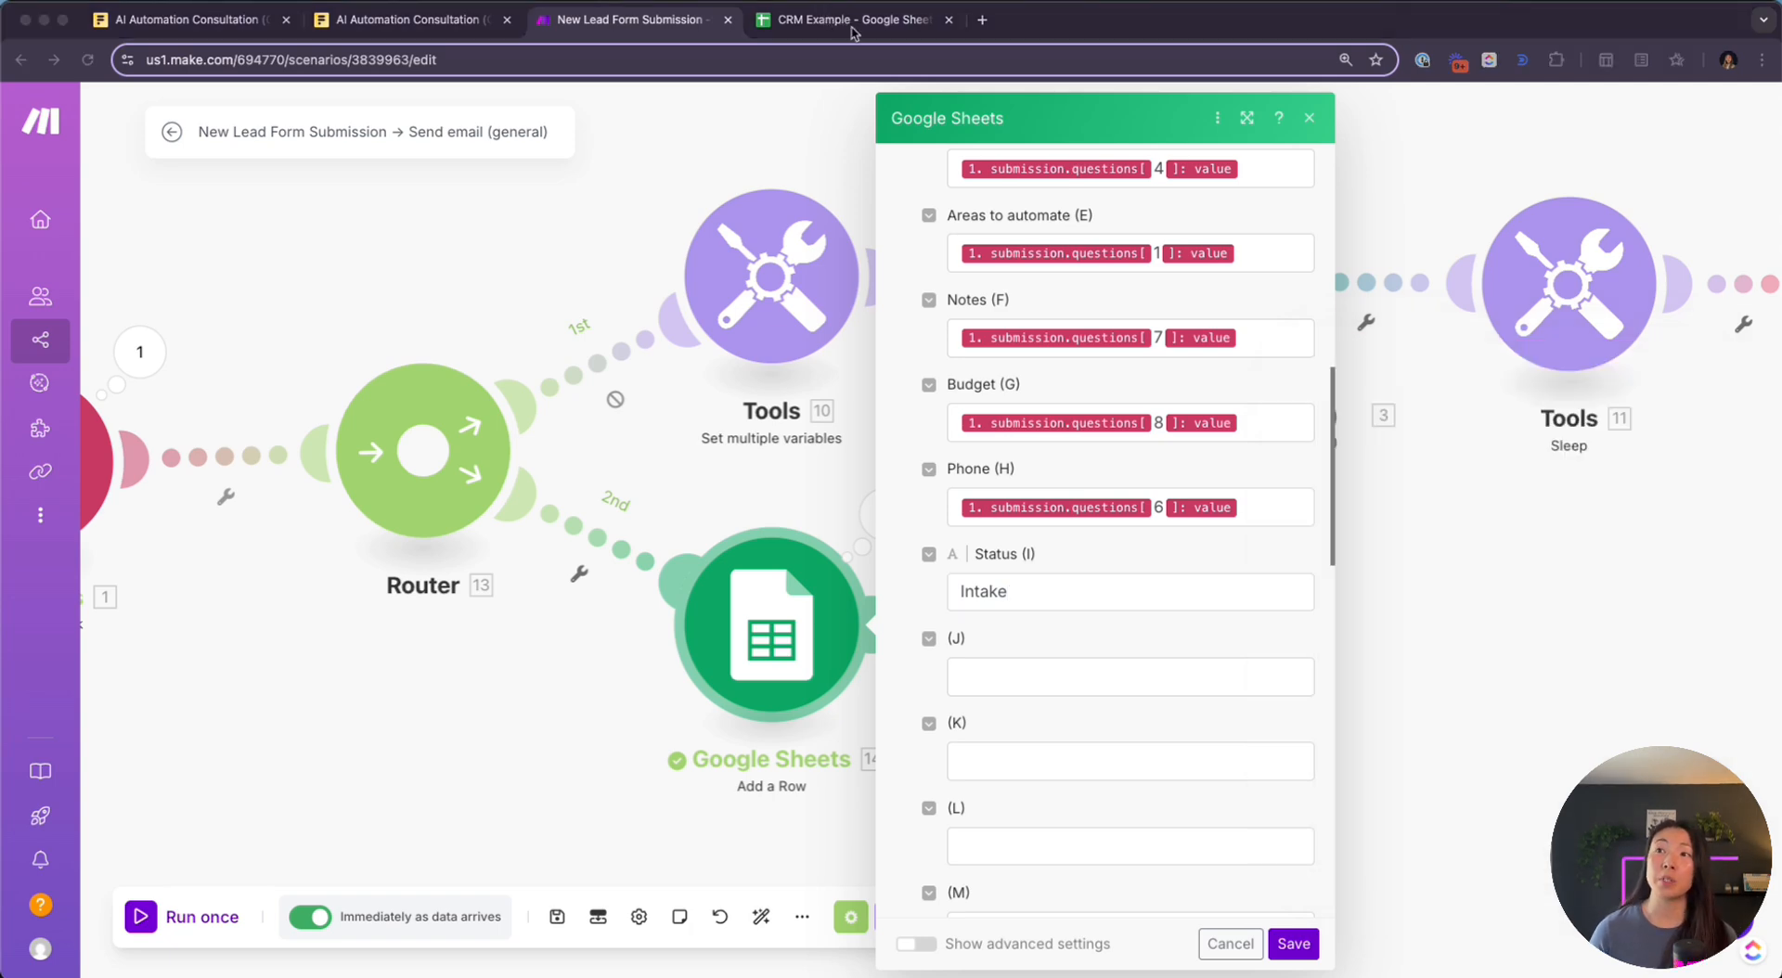
Turn Status cell I2 into a dropdown chip whose only option is Intake
{"action": "left_click", "coordinate": [852, 21]}
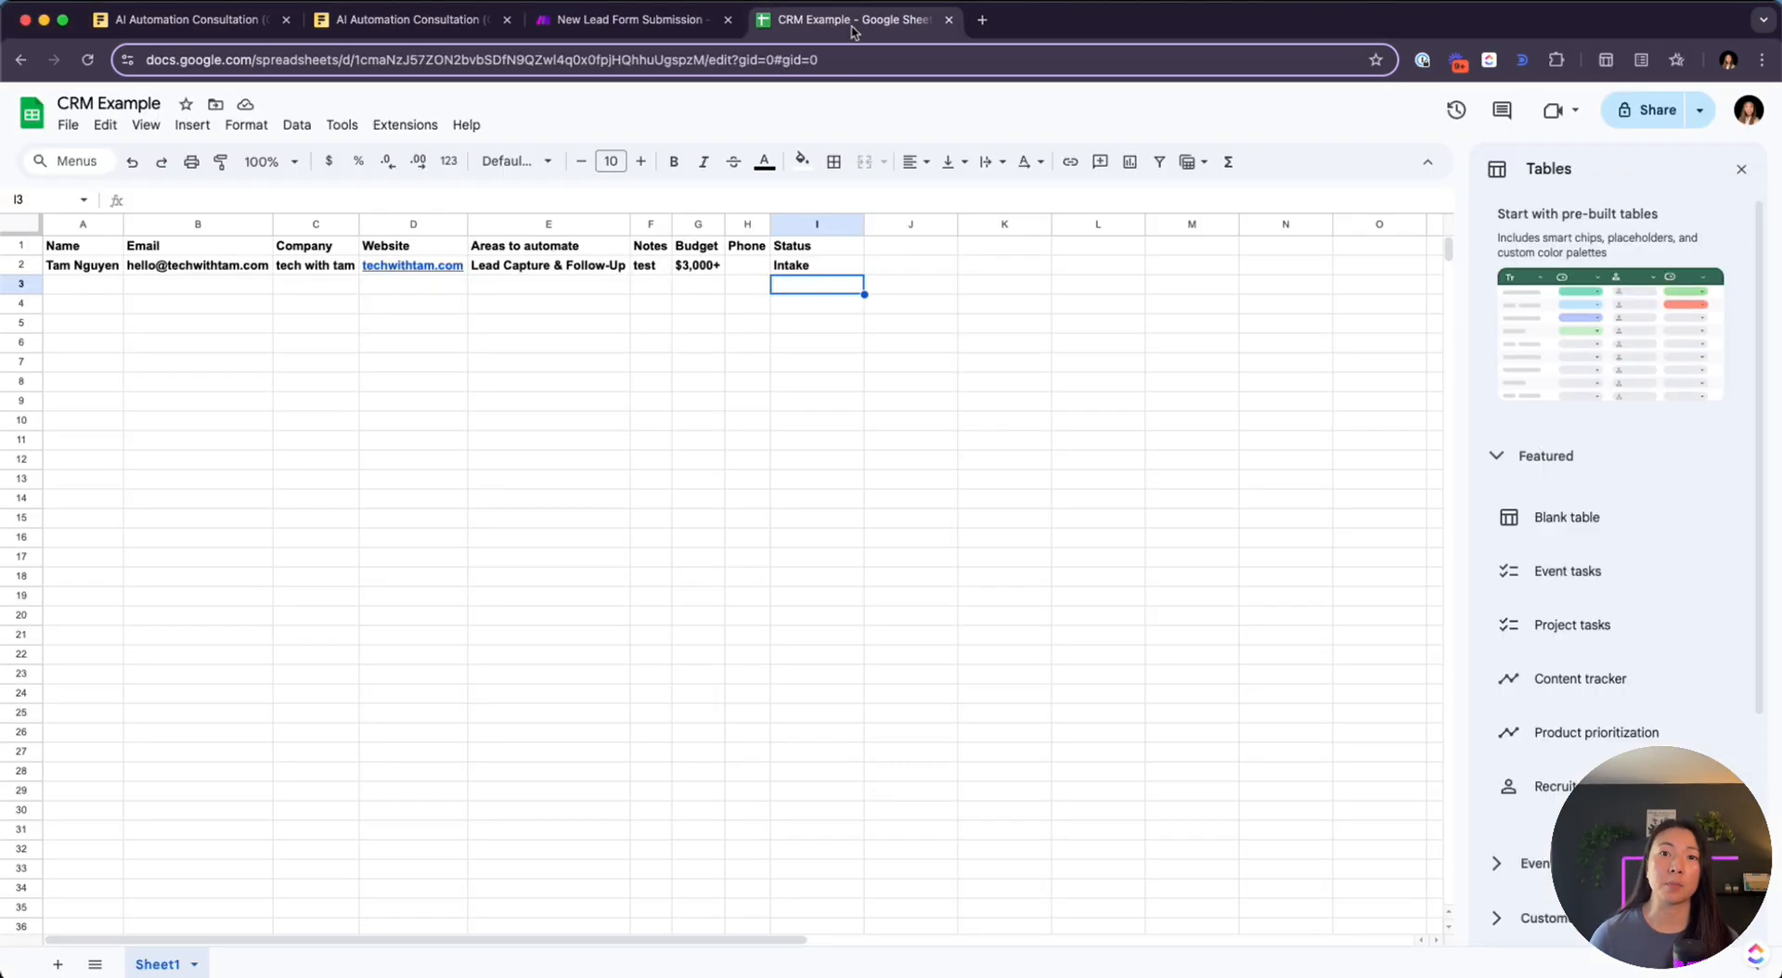
{"action": "left_click", "coordinate": [817, 269]}
{"action": "right_click", "coordinate": [816, 271]}
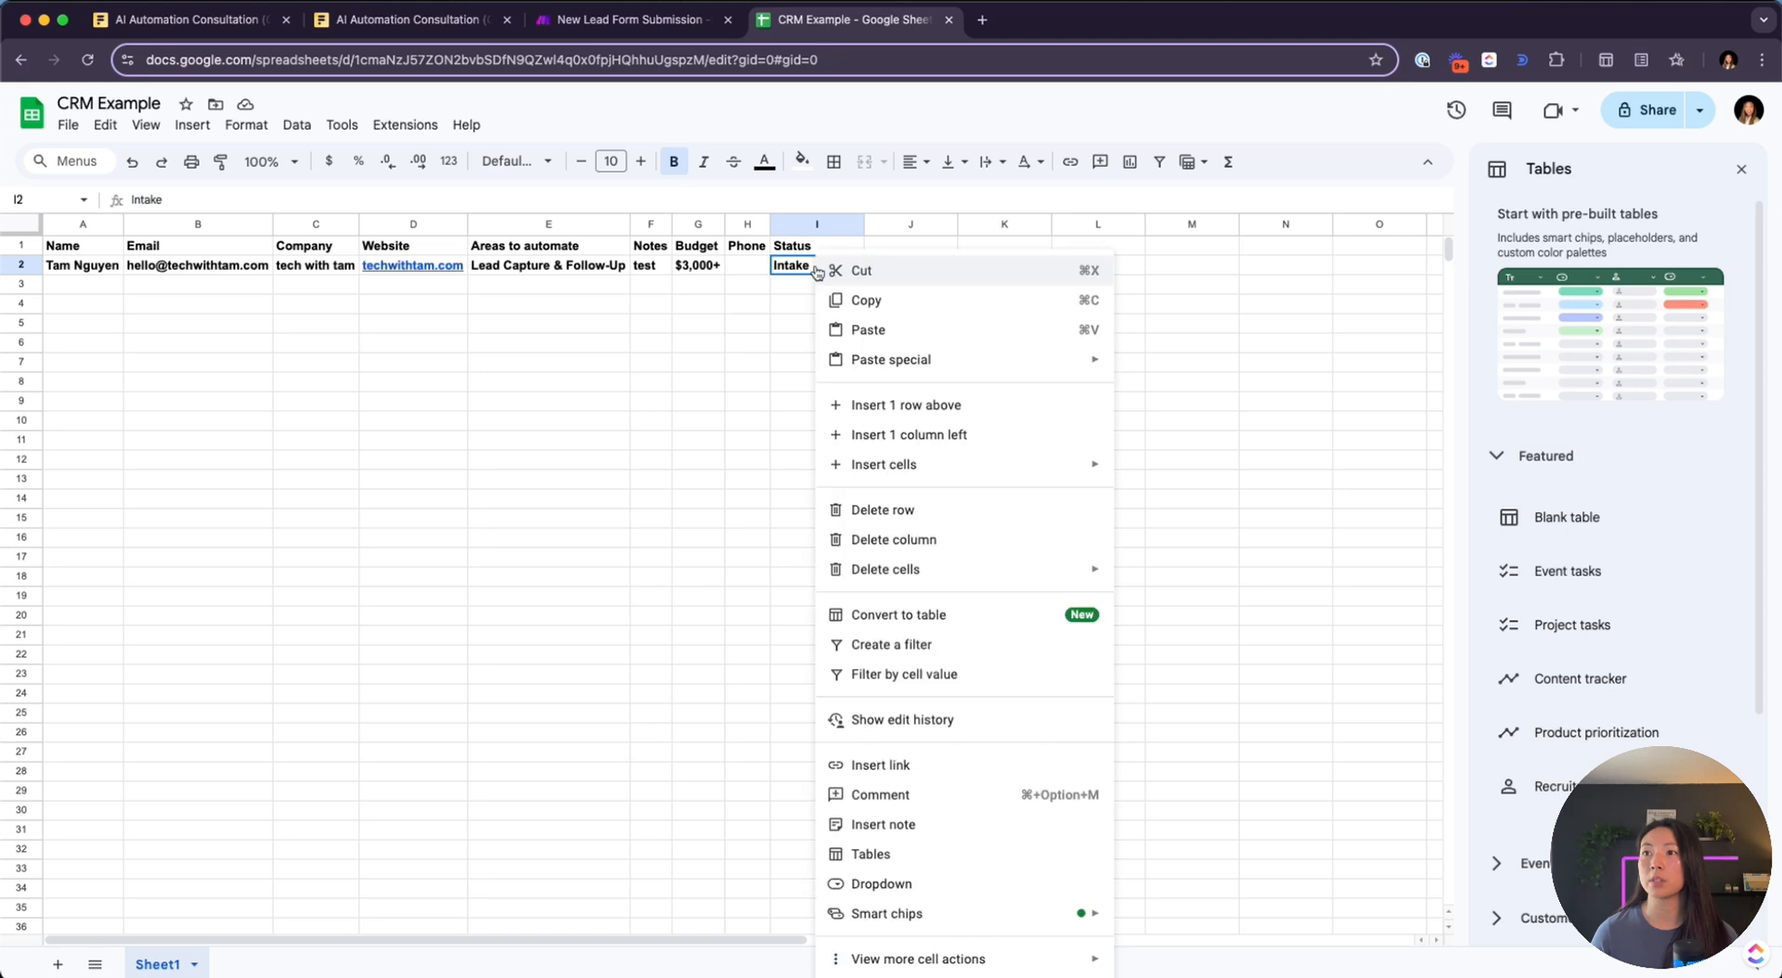
{"action": "left_click", "coordinate": [928, 886]}
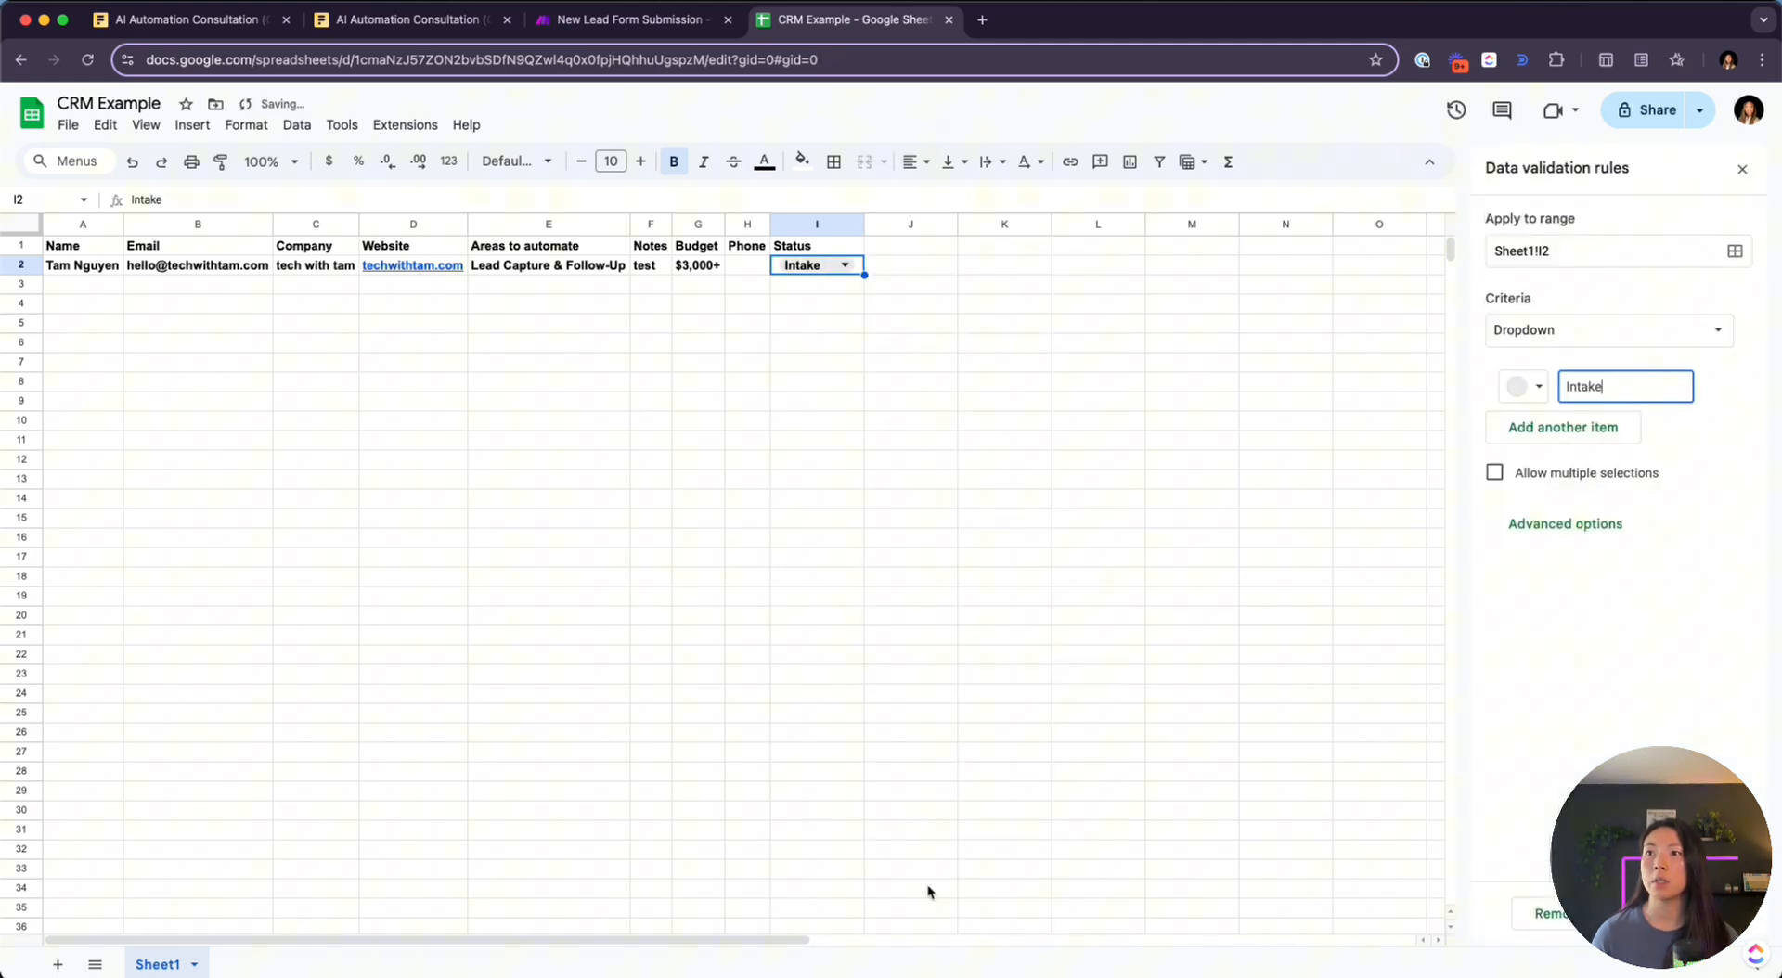
{"action": "double_click", "coordinate": [830, 268]}
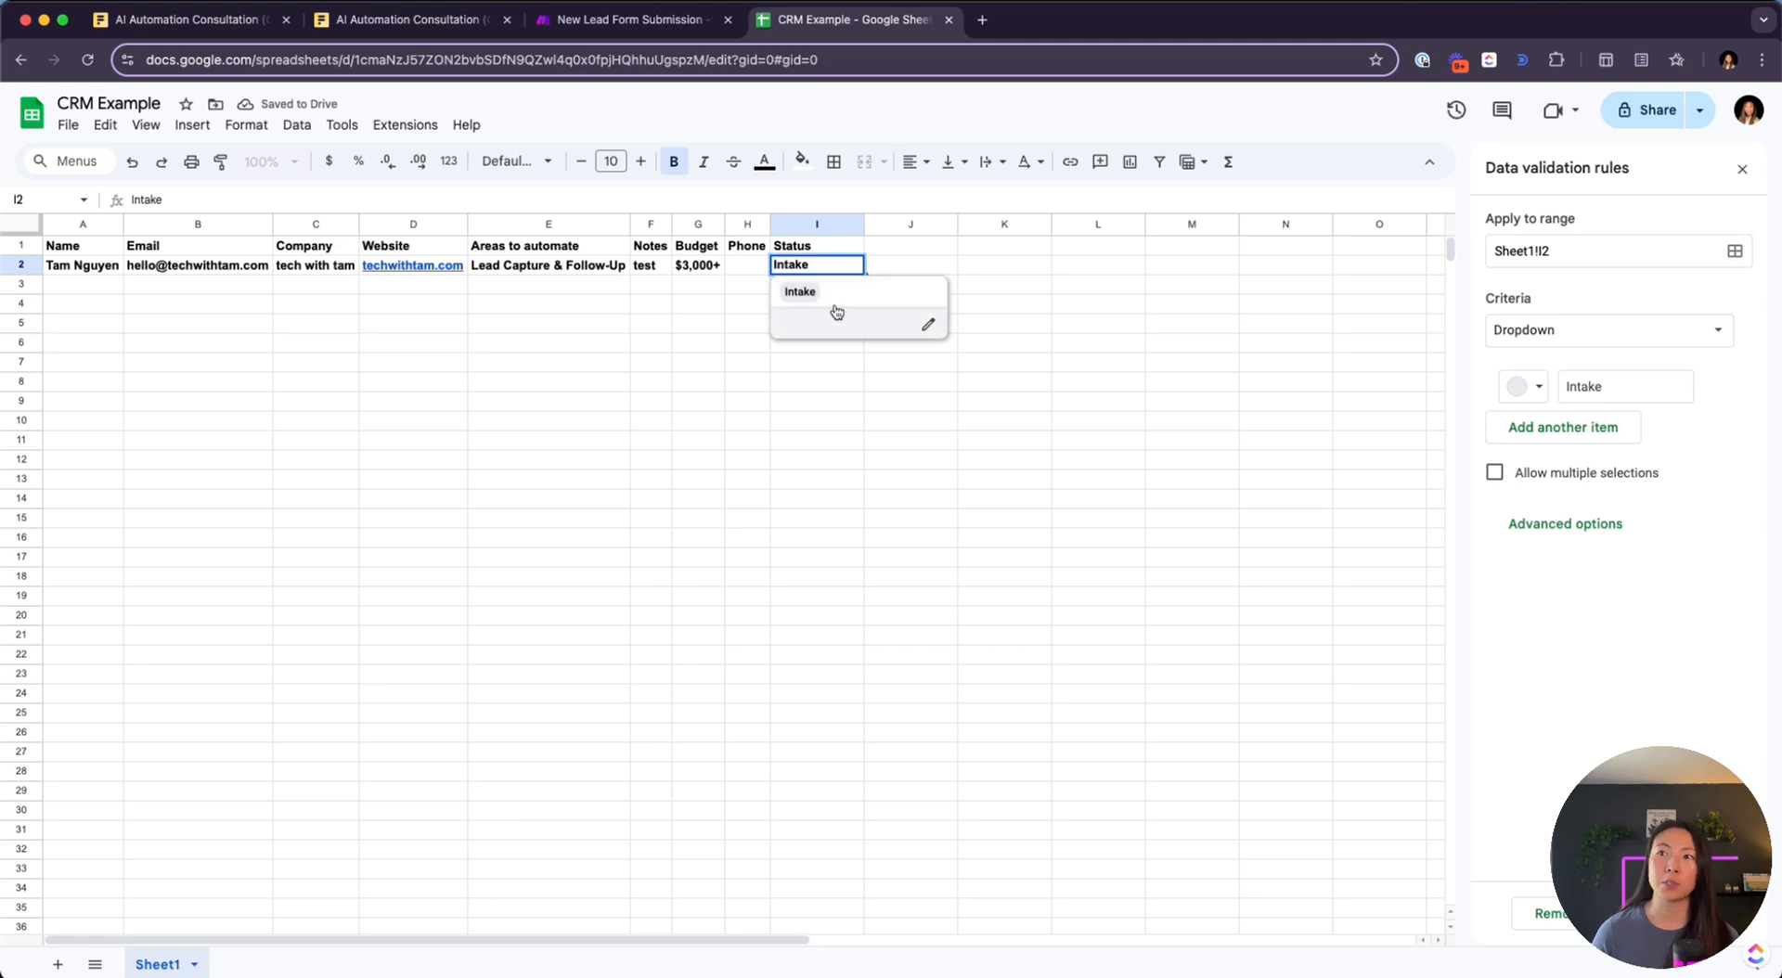
{"action": "key", "text": "Tab"}
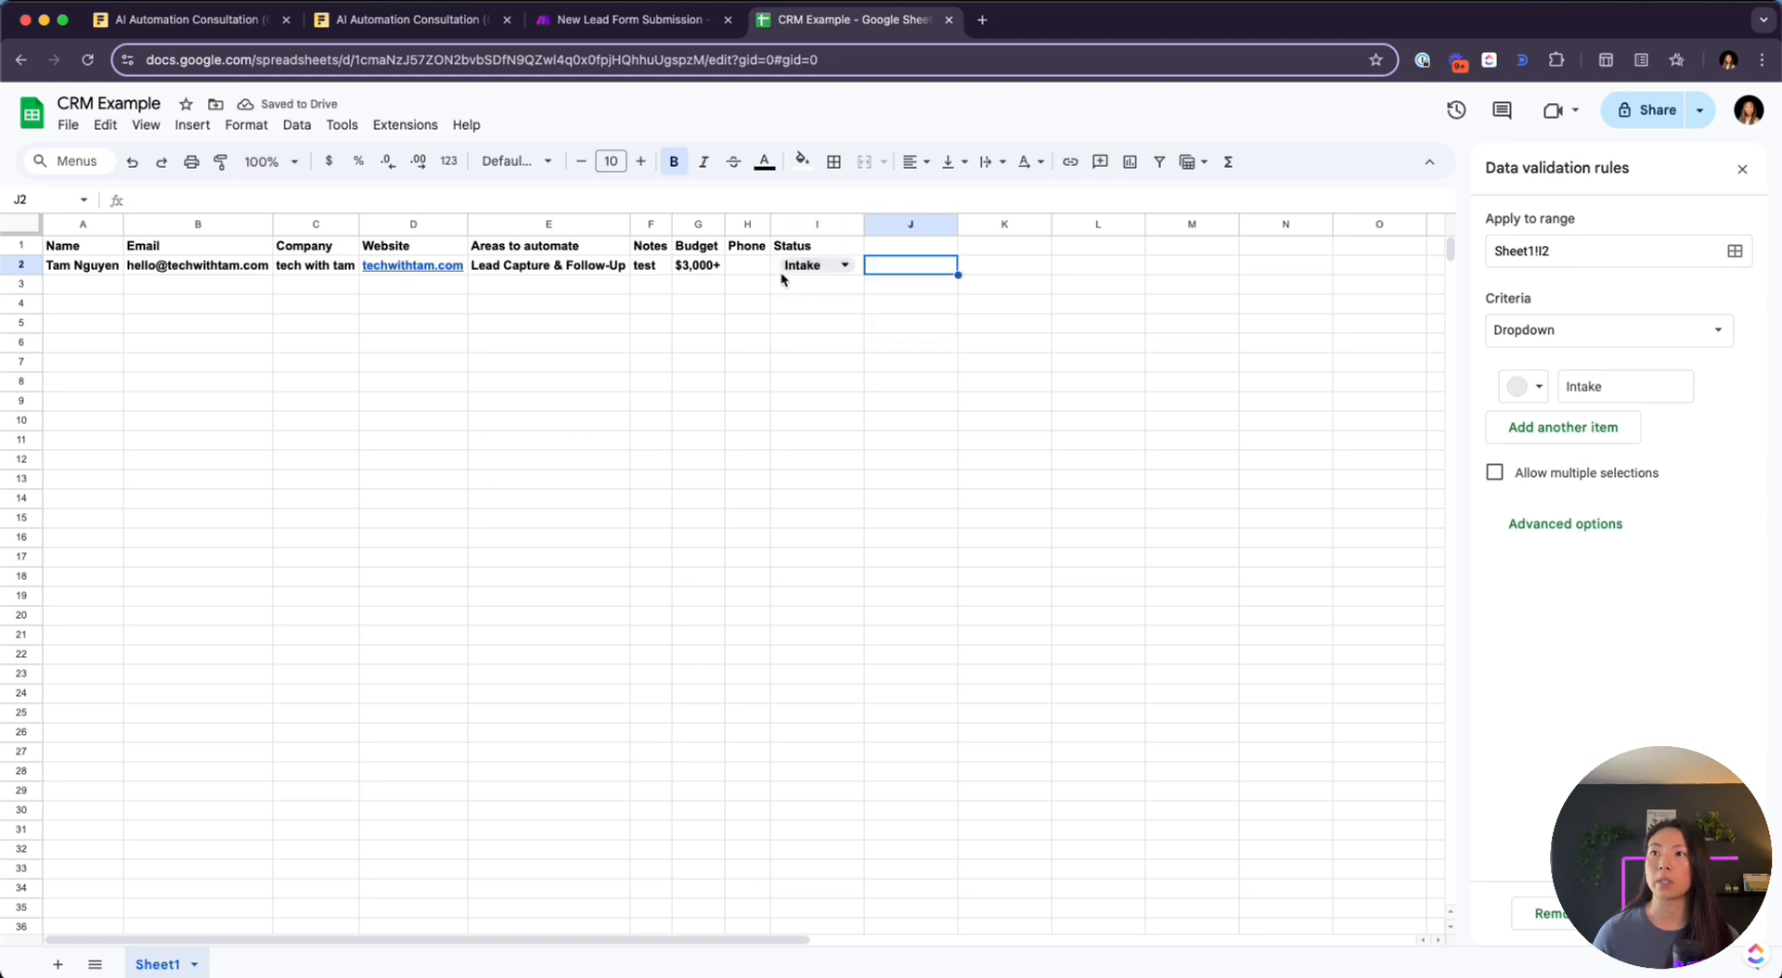
{"action": "right_click", "coordinate": [819, 269]}
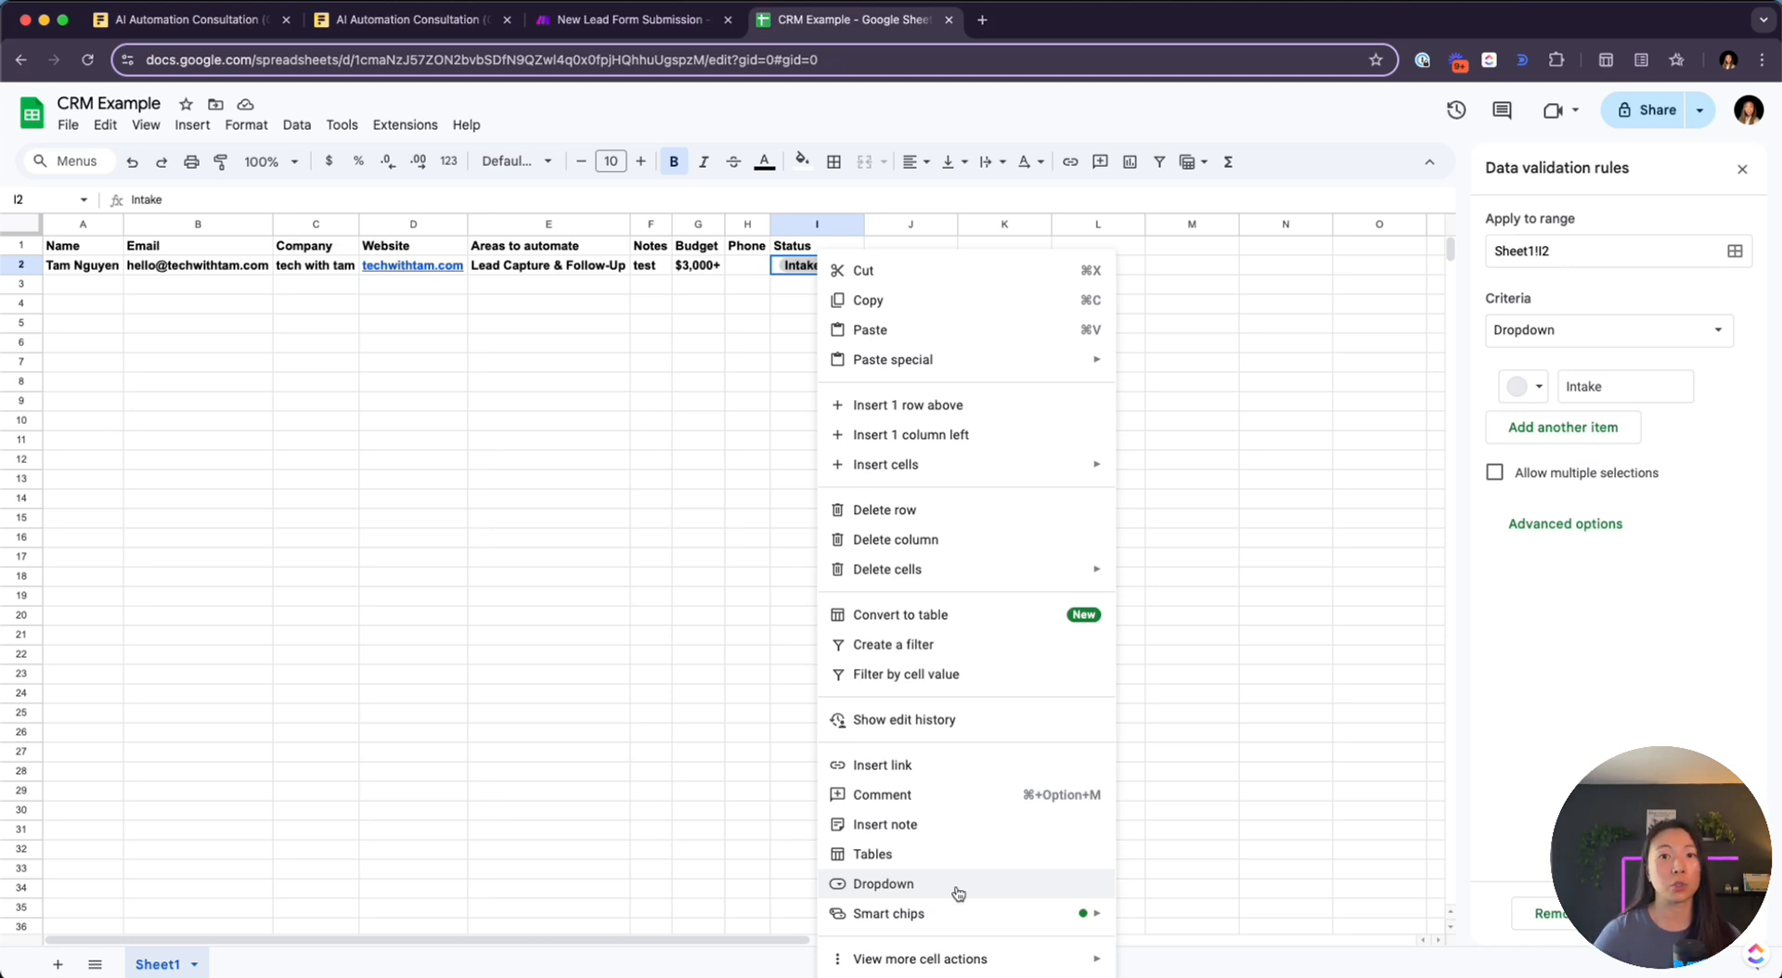
{"action": "left_click", "coordinate": [742, 564]}
{"action": "double_click", "coordinate": [823, 264]}
{"action": "left_click", "coordinate": [925, 324]}
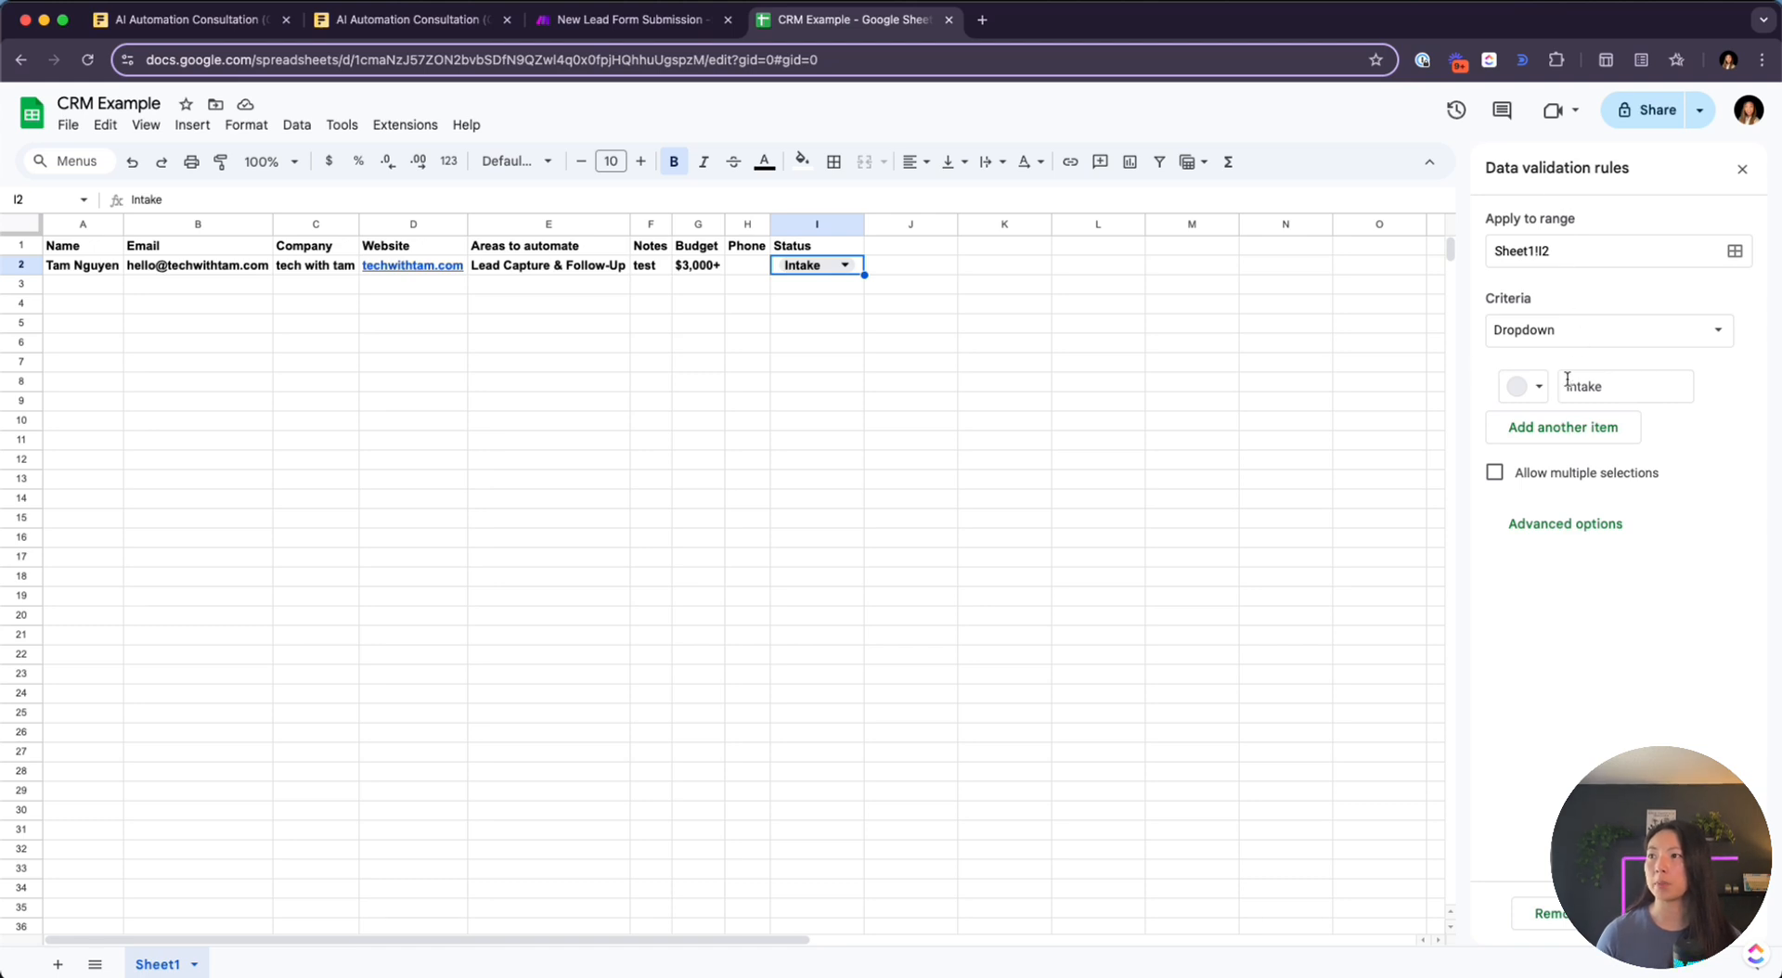
Add dropdown options Meeting Booked, Proposal Sent and Proposal Signed to the Status rule
{"action": "left_click", "coordinate": [1542, 439]}
{"action": "type", "text": "meet"}
{"action": "key", "text": "BackSpace"}
{"action": "key", "text": "BackSpace"}
{"action": "key", "text": "BackSpace"}
{"action": "key", "text": "BackSpace"}
{"action": "type", "text": "Meeting Book"}
{"action": "left_click", "coordinate": [1532, 487]}
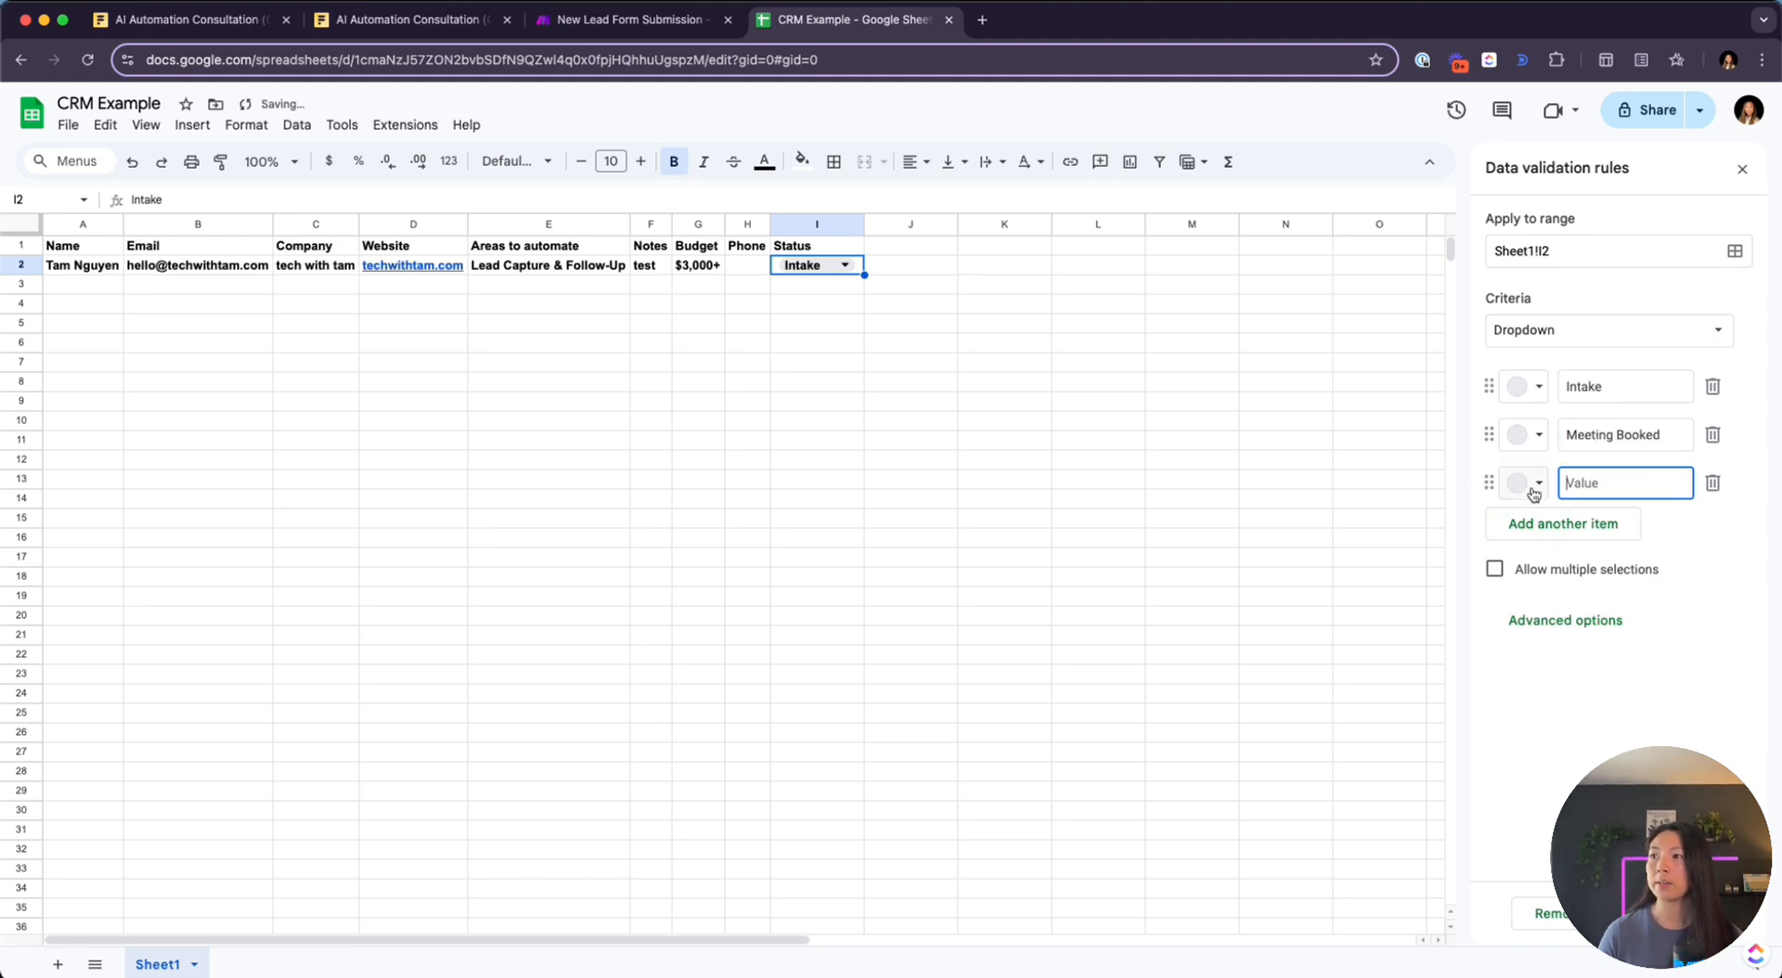
{"action": "type", "text": "Pro"}
{"action": "type", "text": "posal Sent"}
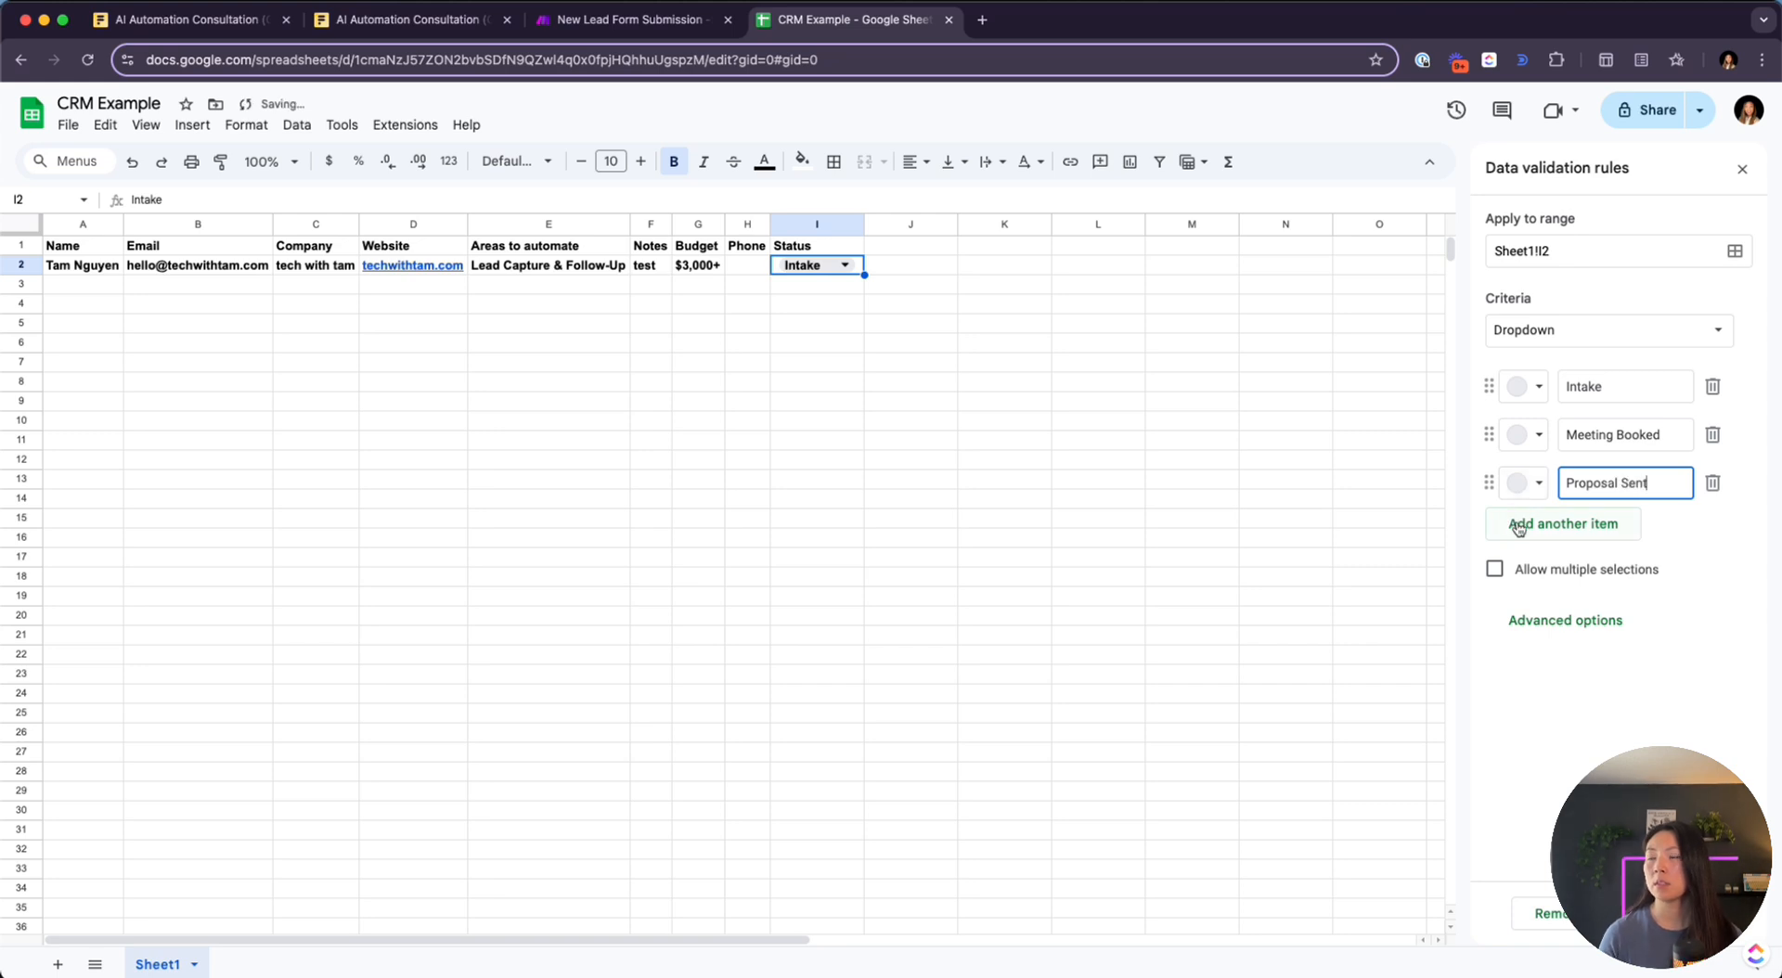
{"action": "left_click", "coordinate": [1518, 525]}
{"action": "type", "text": "Proo"}
{"action": "key", "text": "BackSpace"}
{"action": "type", "text": "posal Signed"}
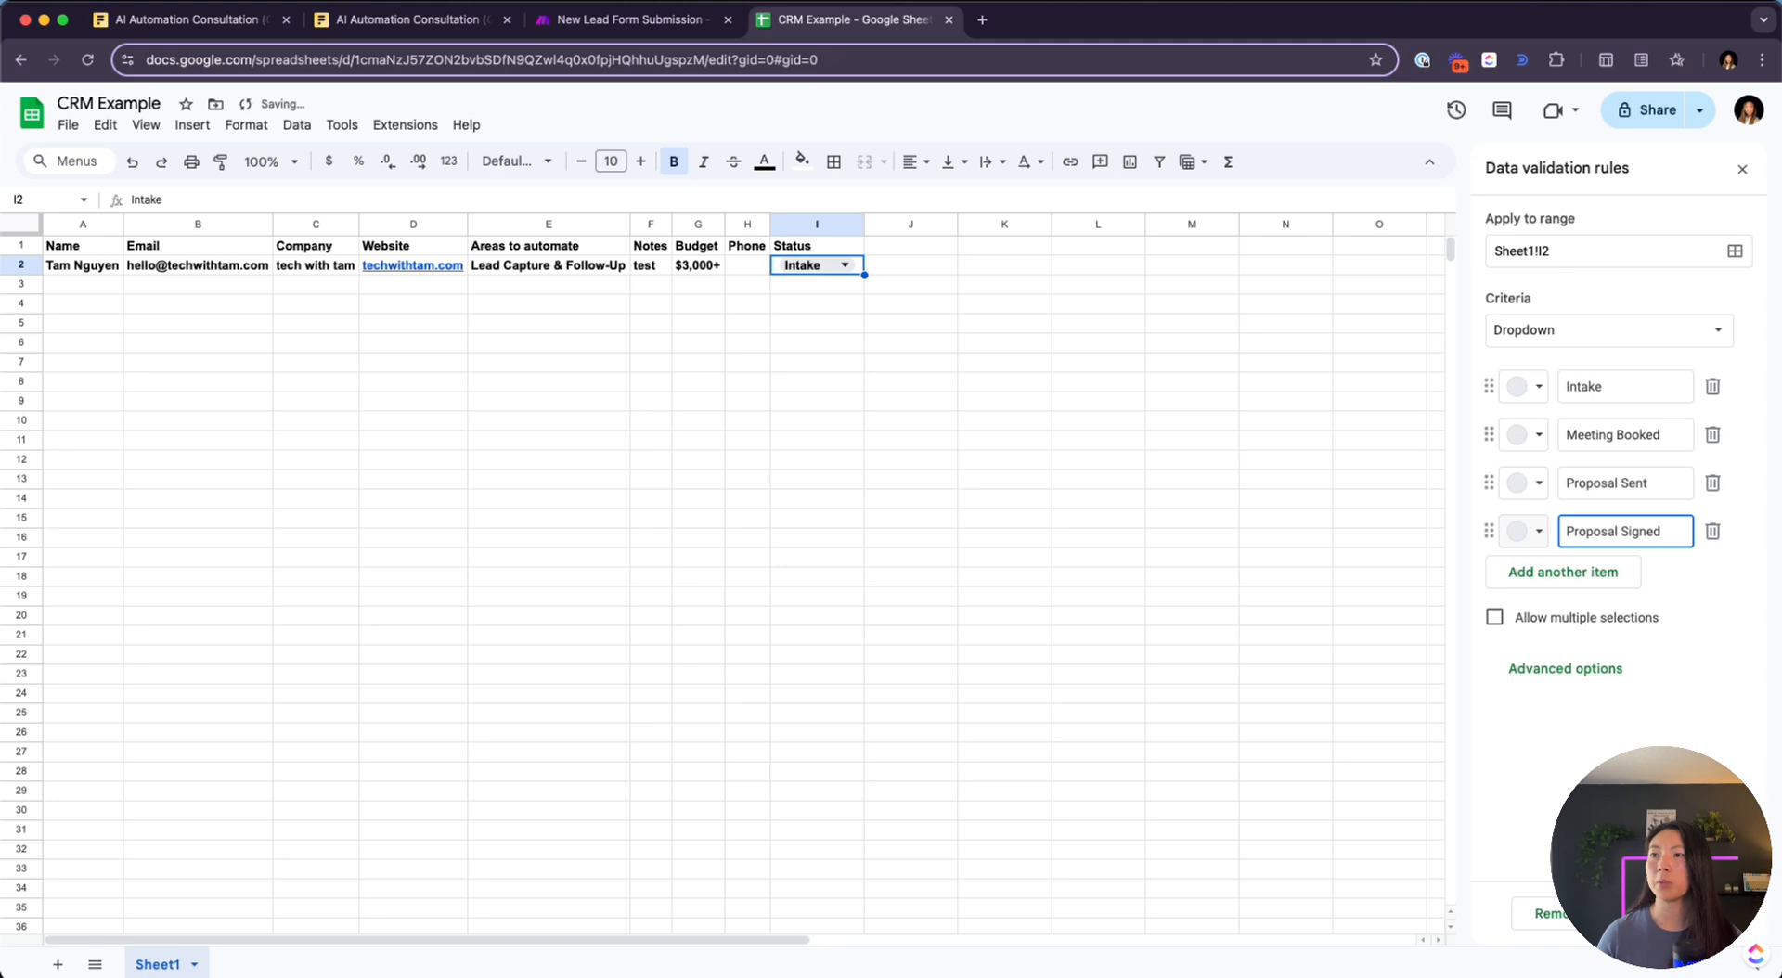
{"action": "left_click", "coordinate": [1647, 598]}
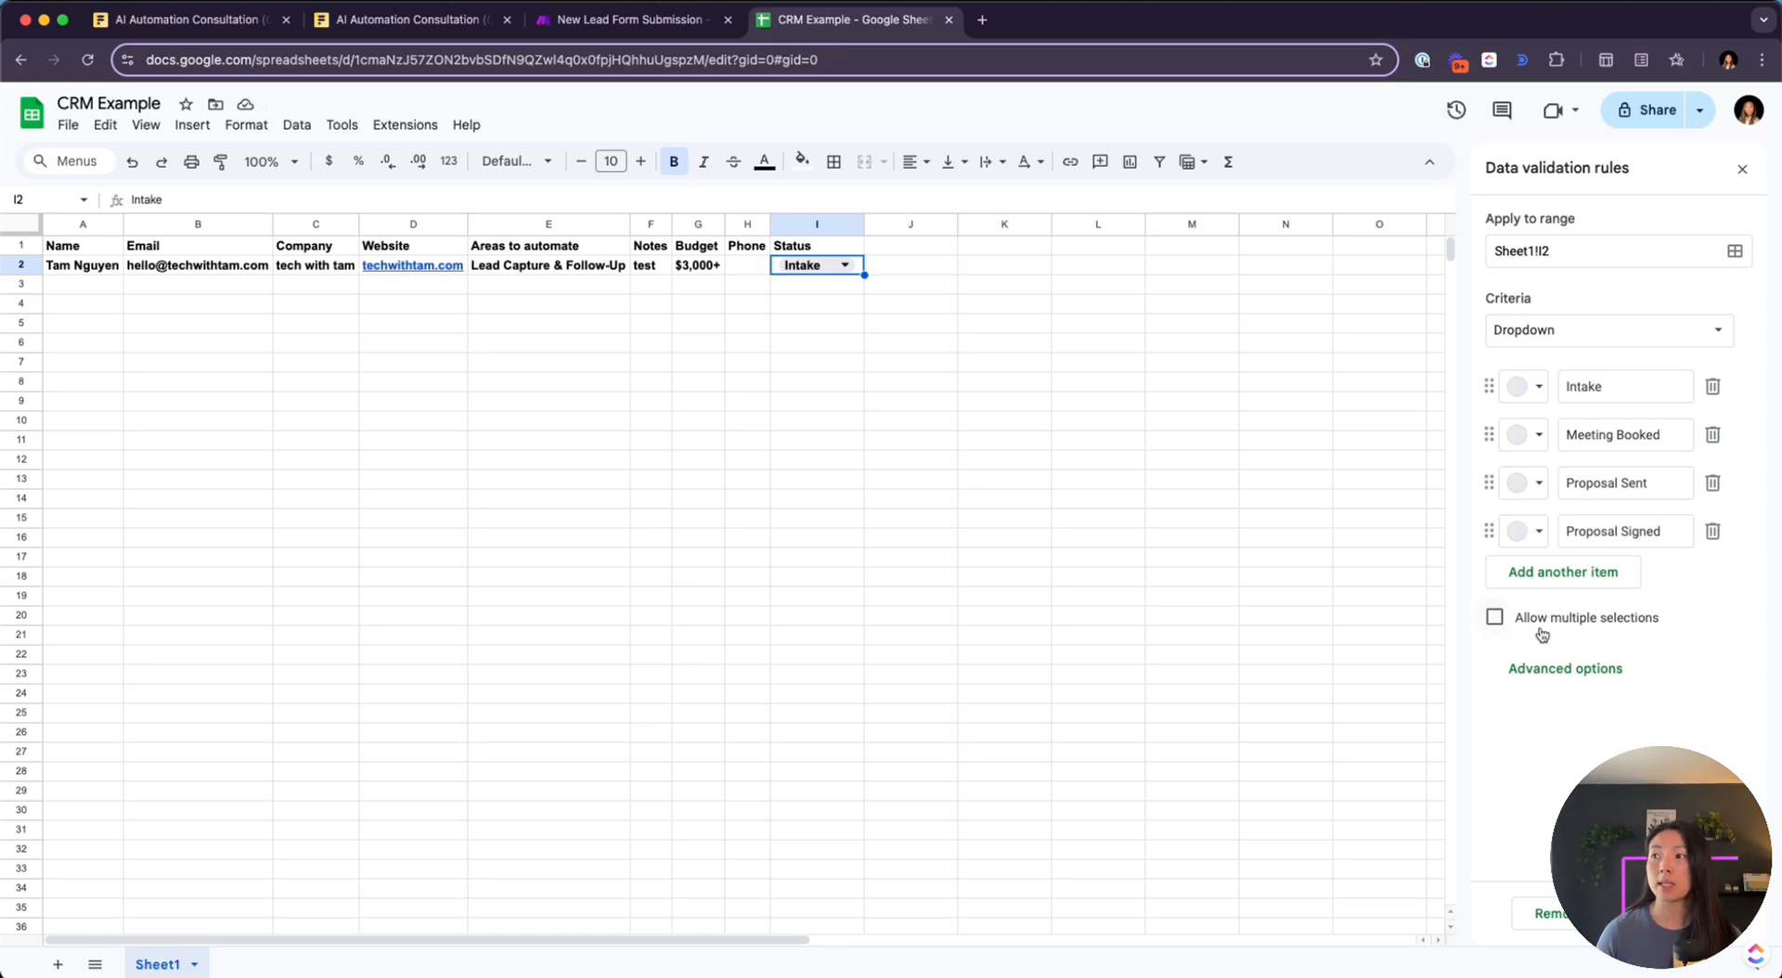
Colour Meeting Booked light pink, Proposal Sent yellow and Proposal Signed light green
{"action": "left_click", "coordinate": [1548, 443]}
{"action": "left_click", "coordinate": [1557, 509]}
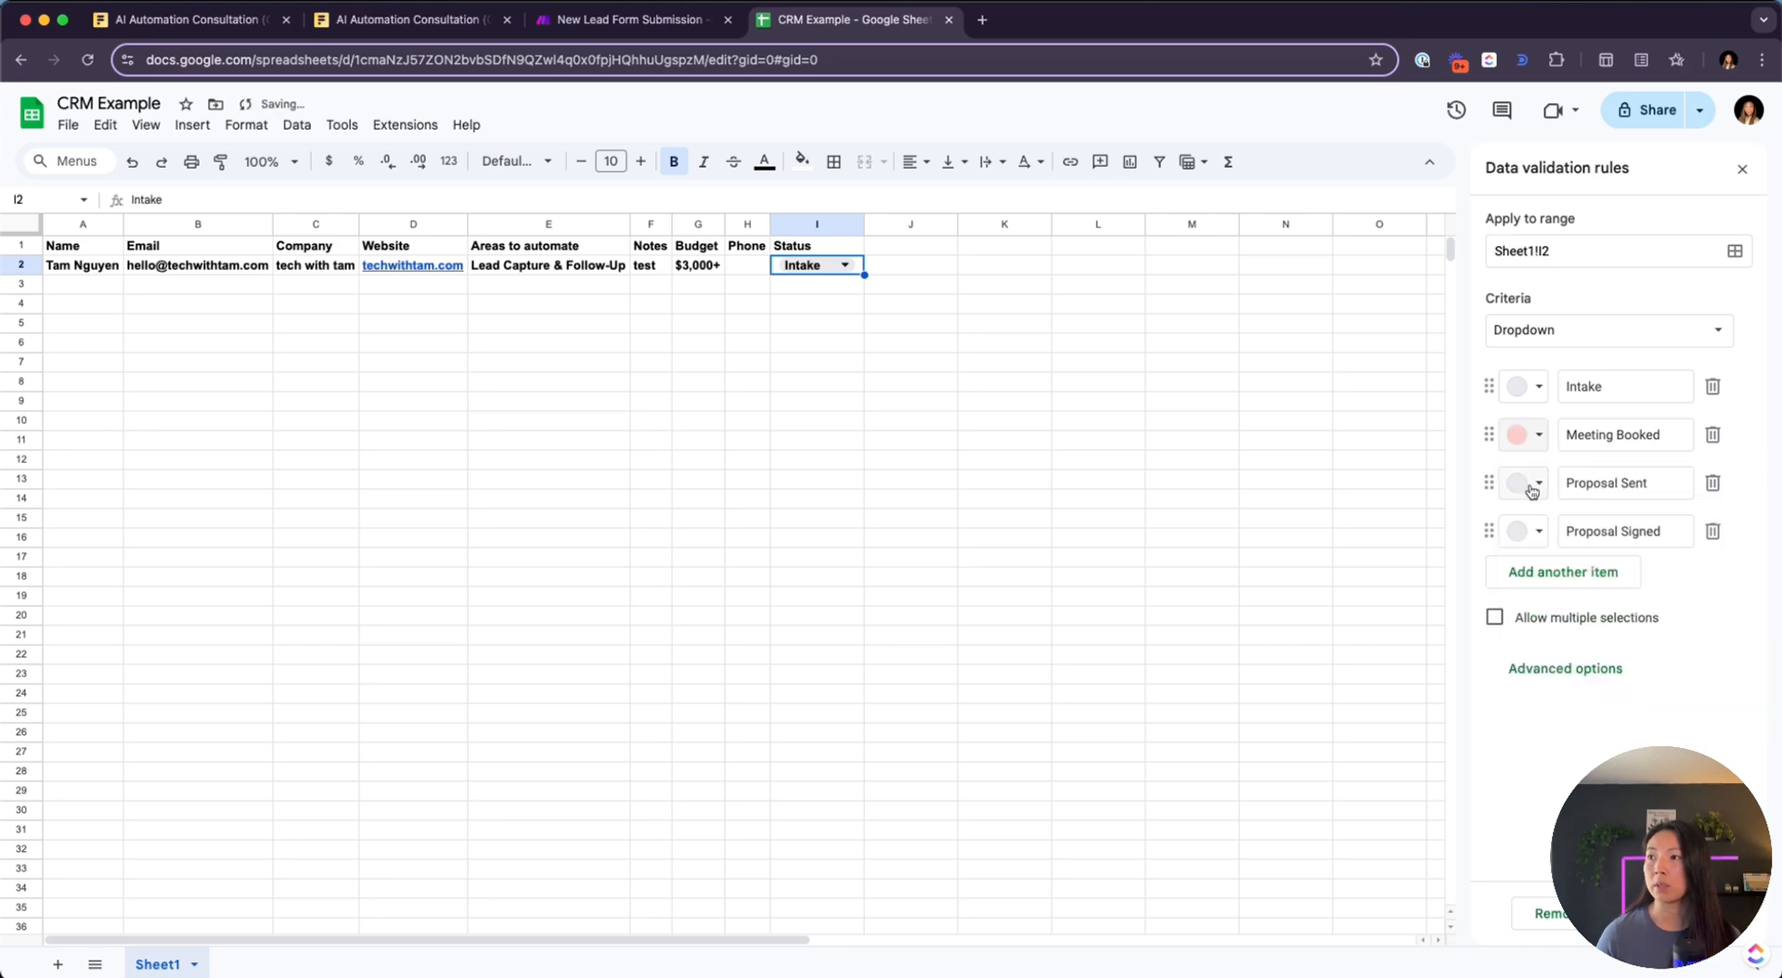
{"action": "left_click", "coordinate": [1528, 491]}
{"action": "left_click", "coordinate": [1631, 553]}
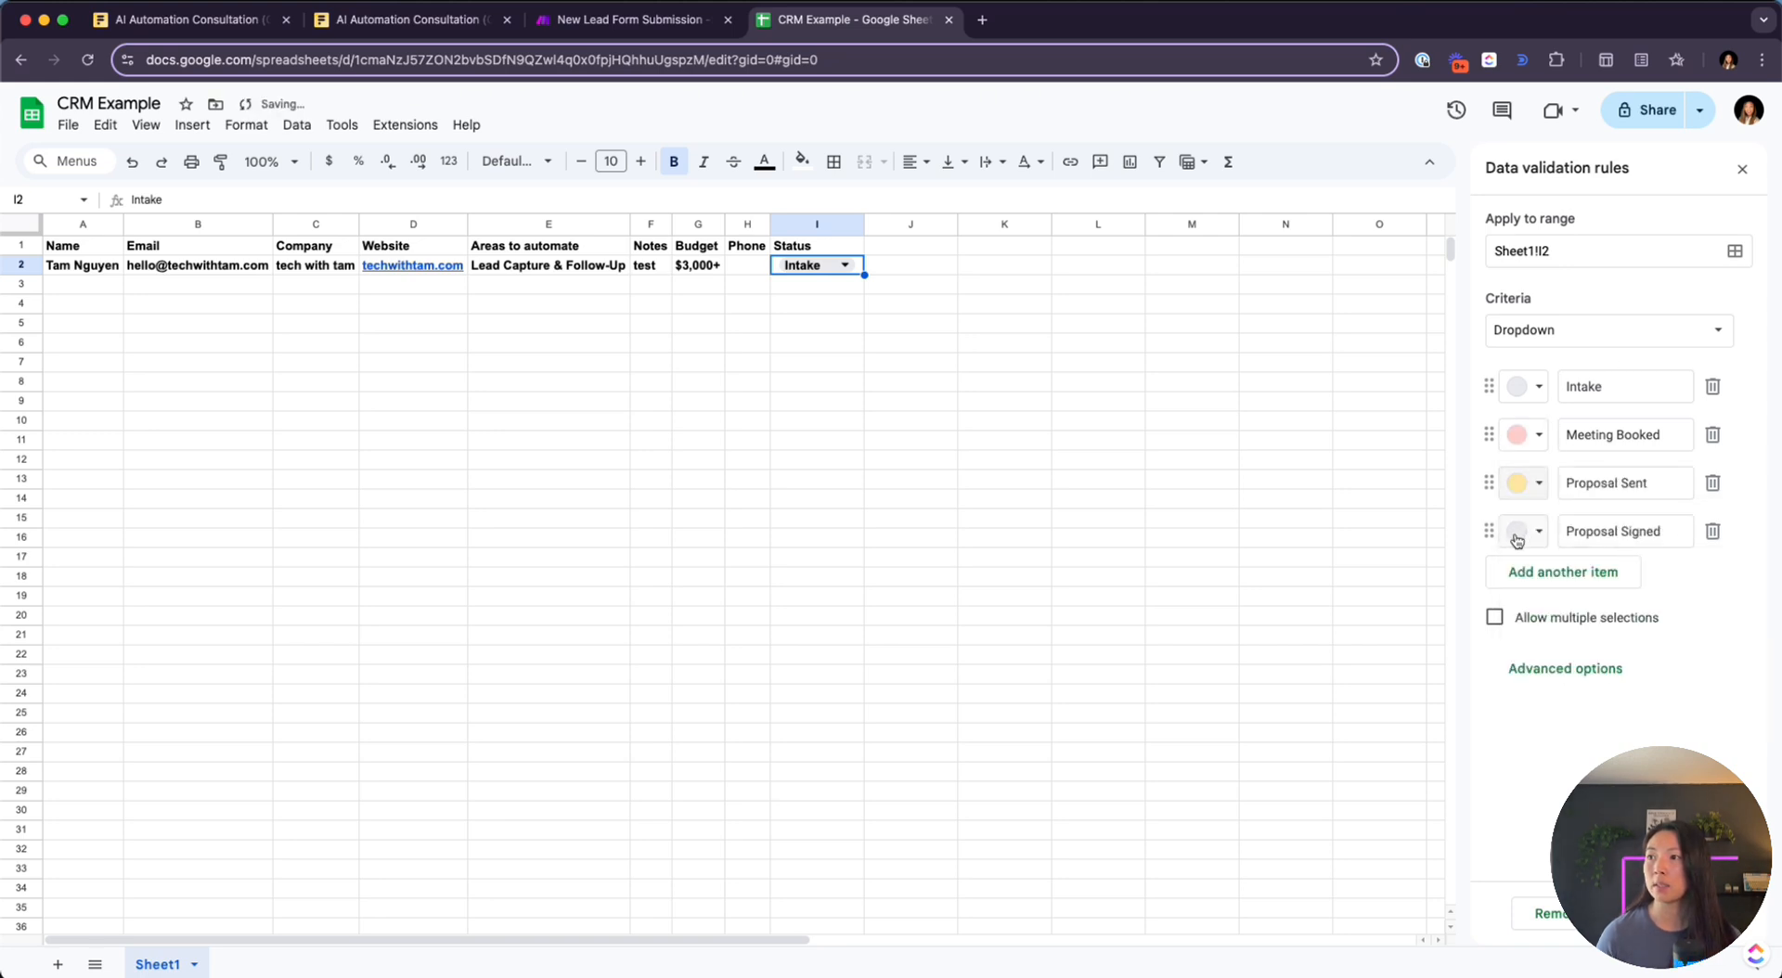
{"action": "left_click", "coordinate": [1518, 537]}
{"action": "left_click", "coordinate": [1657, 609]}
Add a dark red Proposal Rejected option, finish the rule, and return to Make
{"action": "left_click", "coordinate": [1577, 571]}
{"action": "left_click", "coordinate": [1529, 581]}
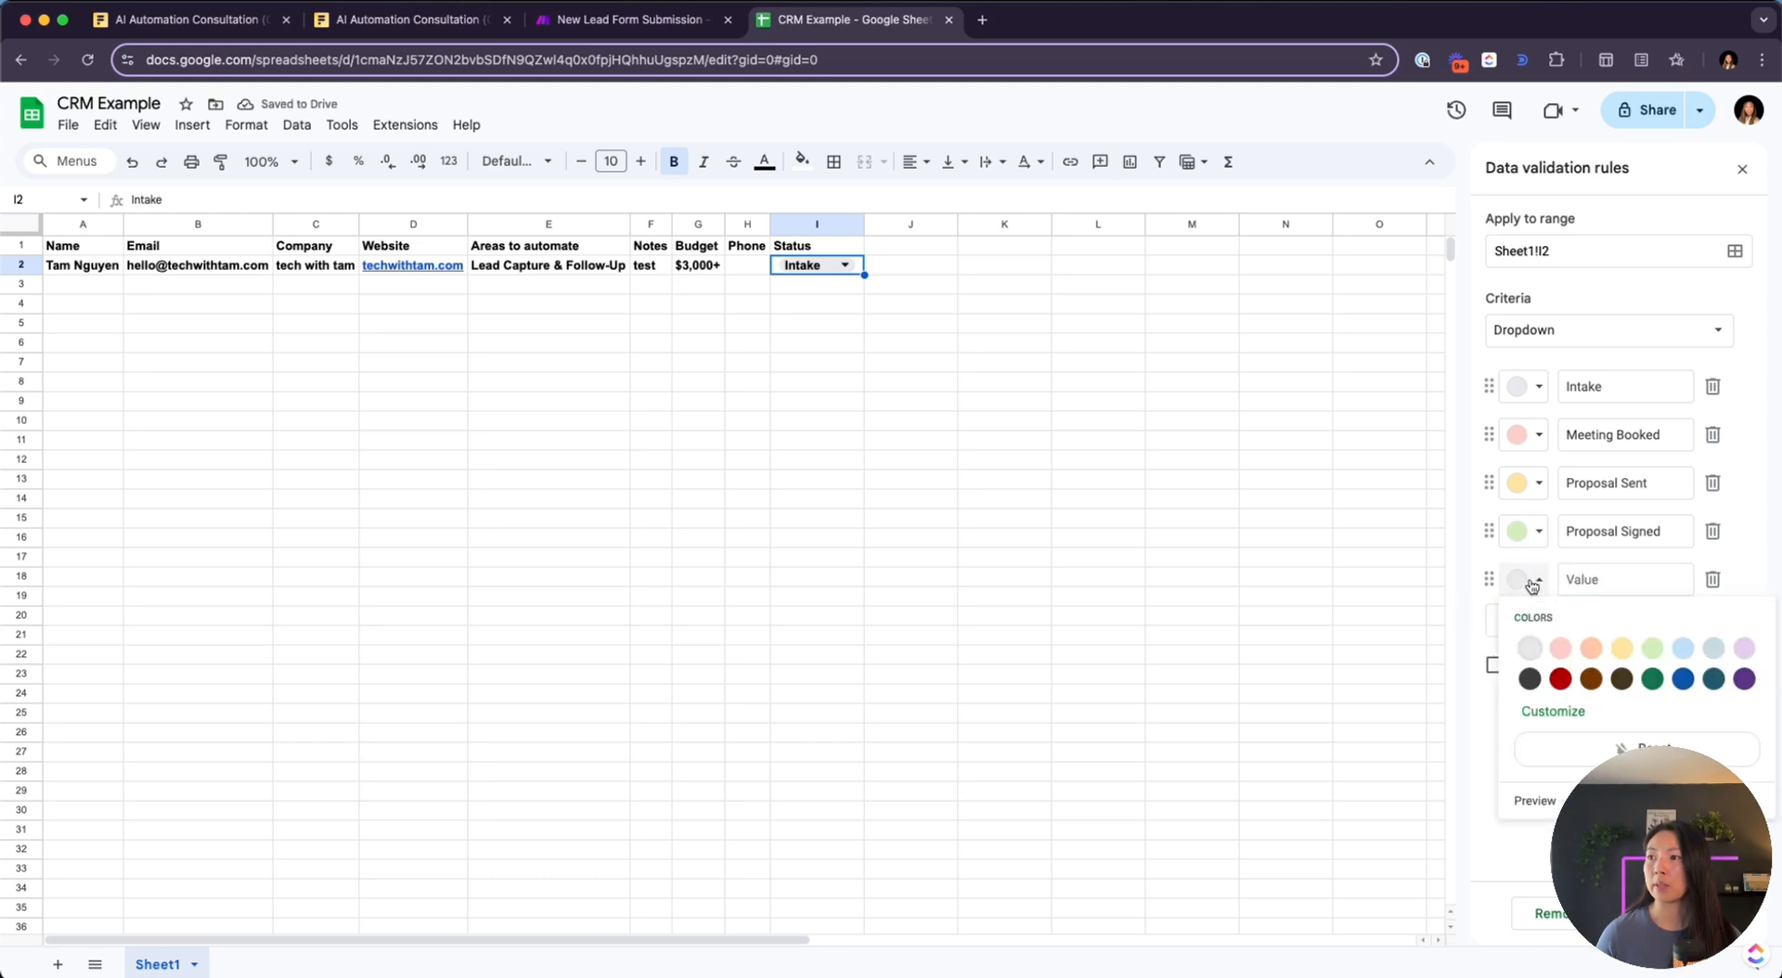
{"action": "left_click", "coordinate": [1586, 585]}
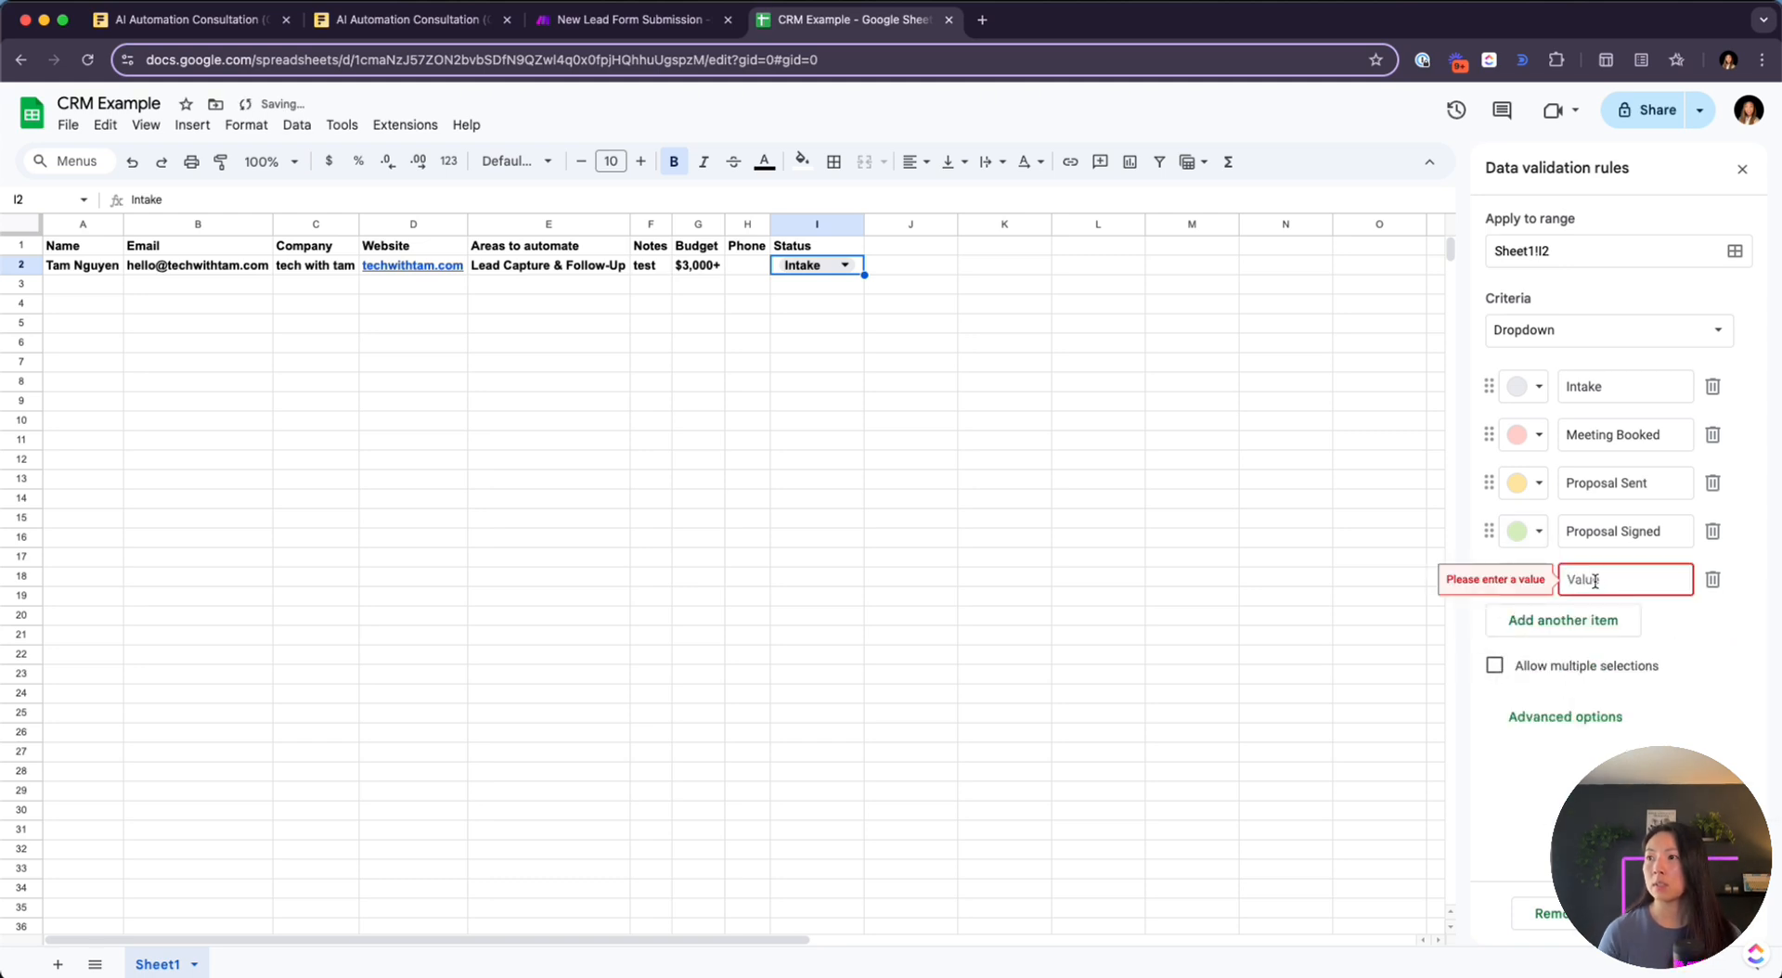
{"action": "type", "text": "proposal"}
{"action": "key", "text": "super+a"}
{"action": "type", "text": "Proposal Rjecte"}
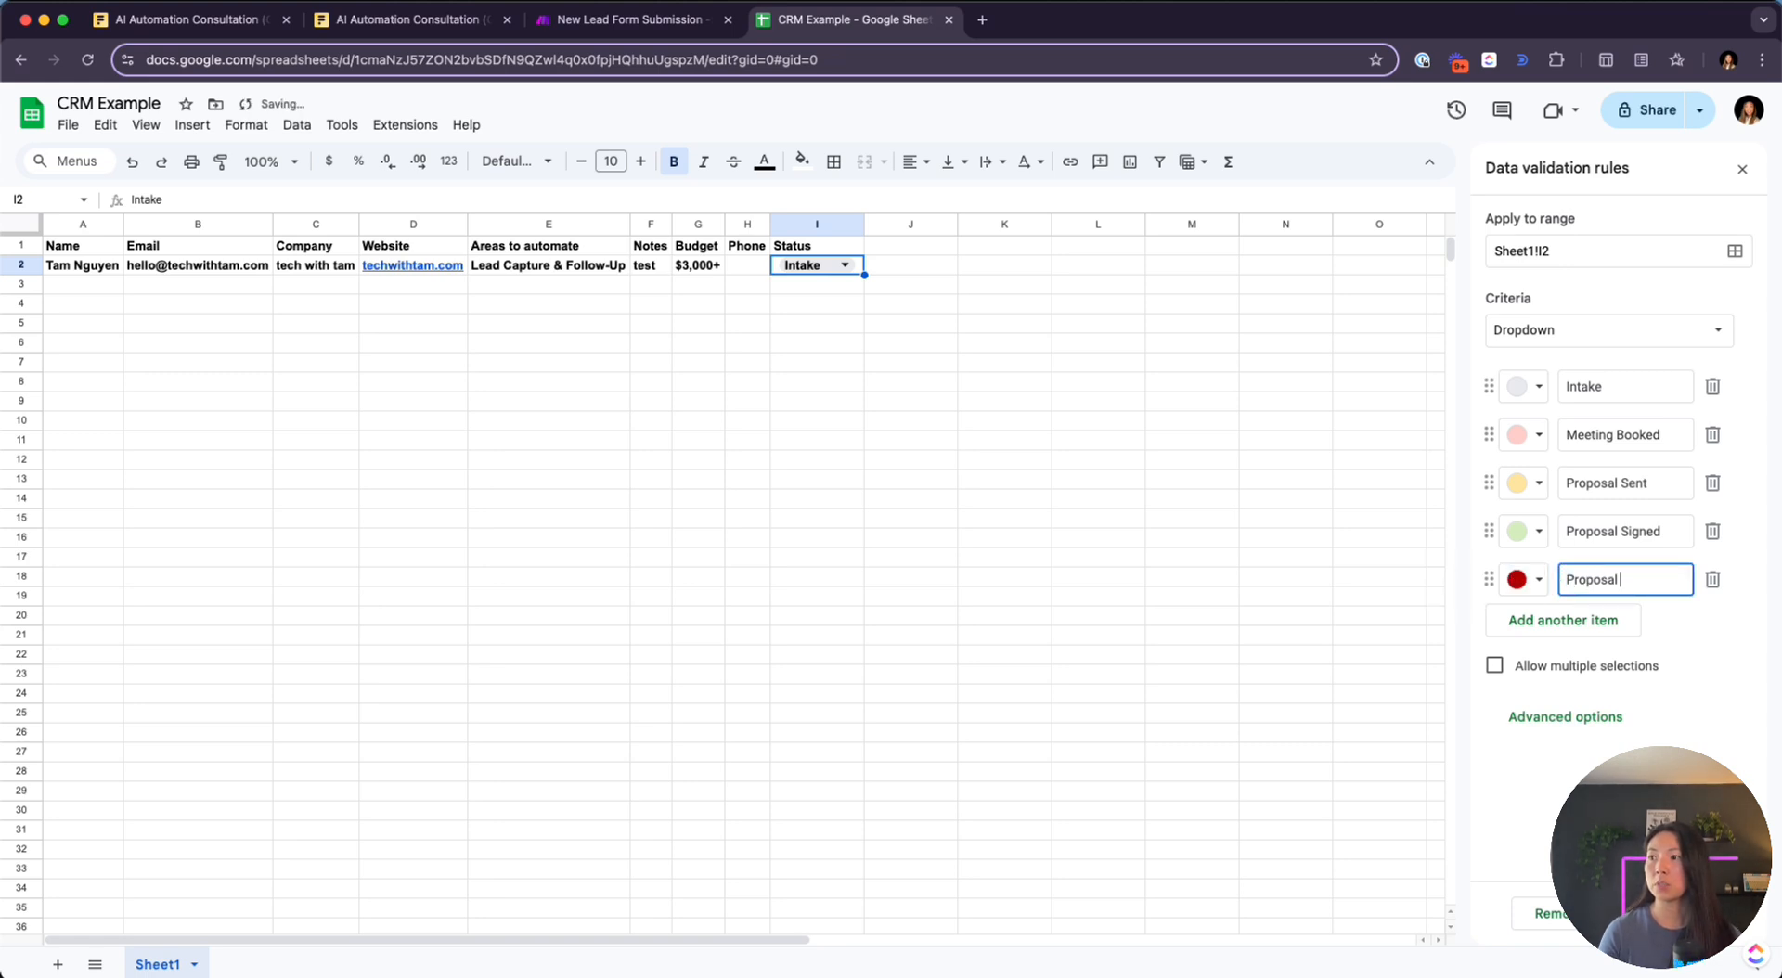
{"action": "key", "text": "BackSpace"}
{"action": "key", "text": "BackSpace"}
{"action": "key", "text": "BackSpace"}
{"action": "key", "text": "BackSpace"}
{"action": "key", "text": "BackSpace"}
{"action": "type", "text": "ejected"}
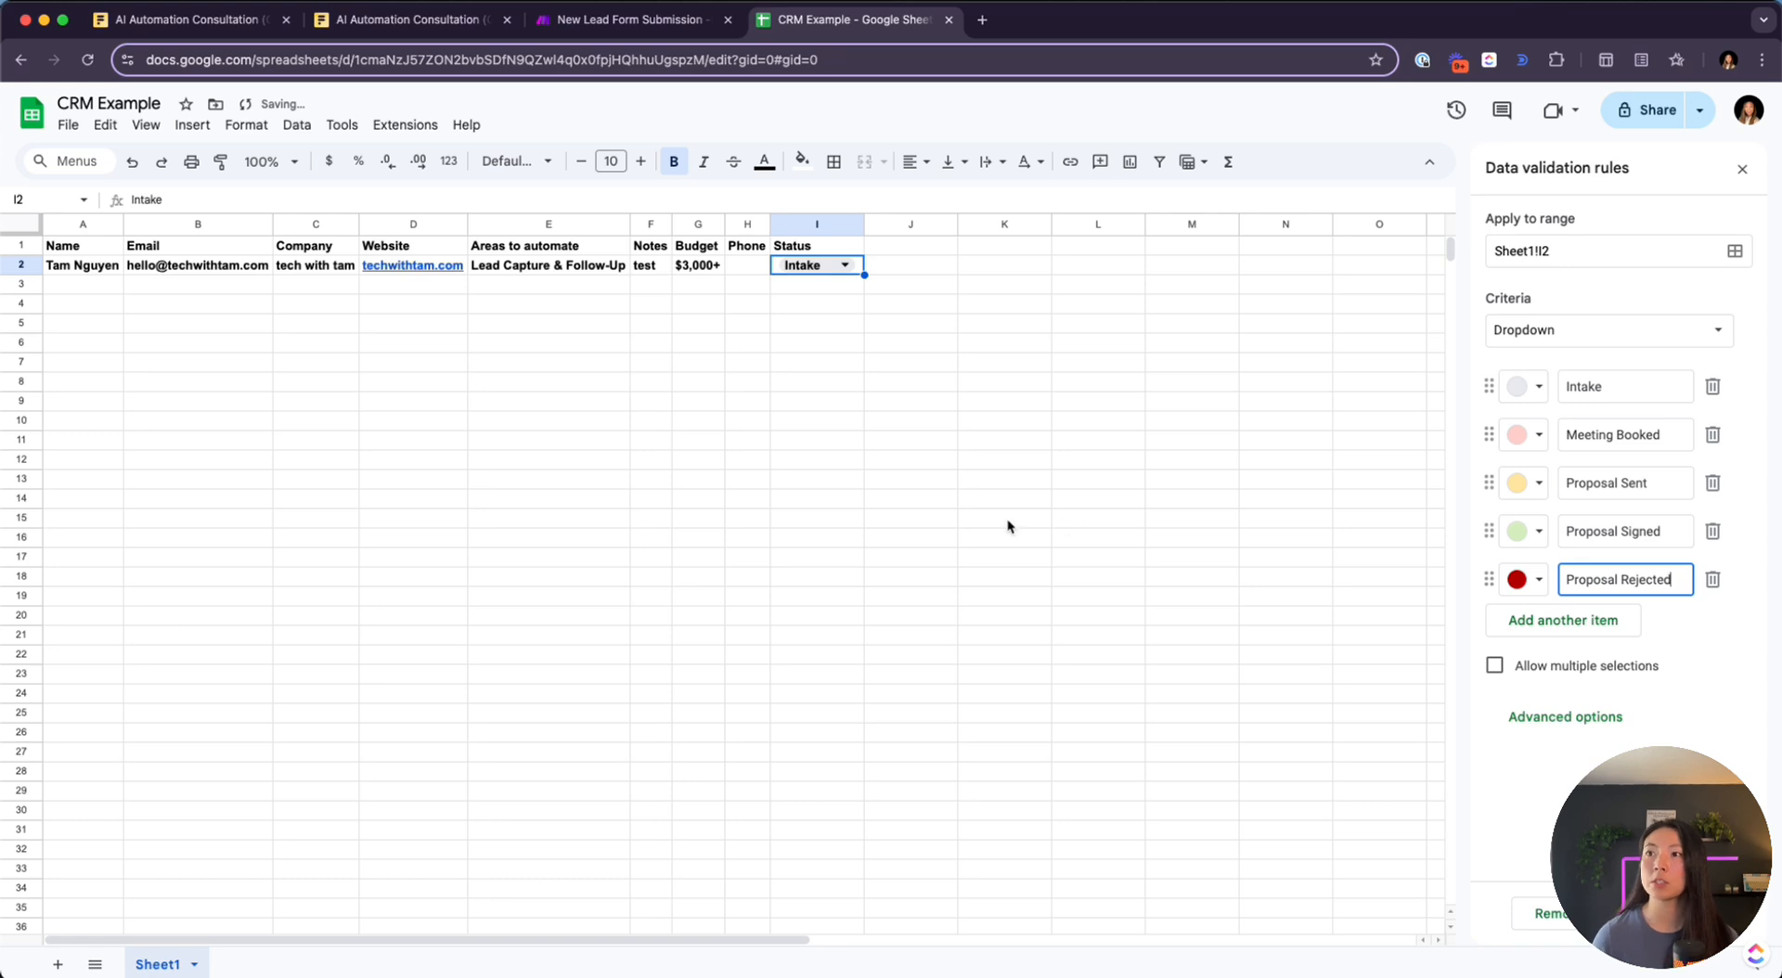
{"action": "left_click", "coordinate": [1132, 601]}
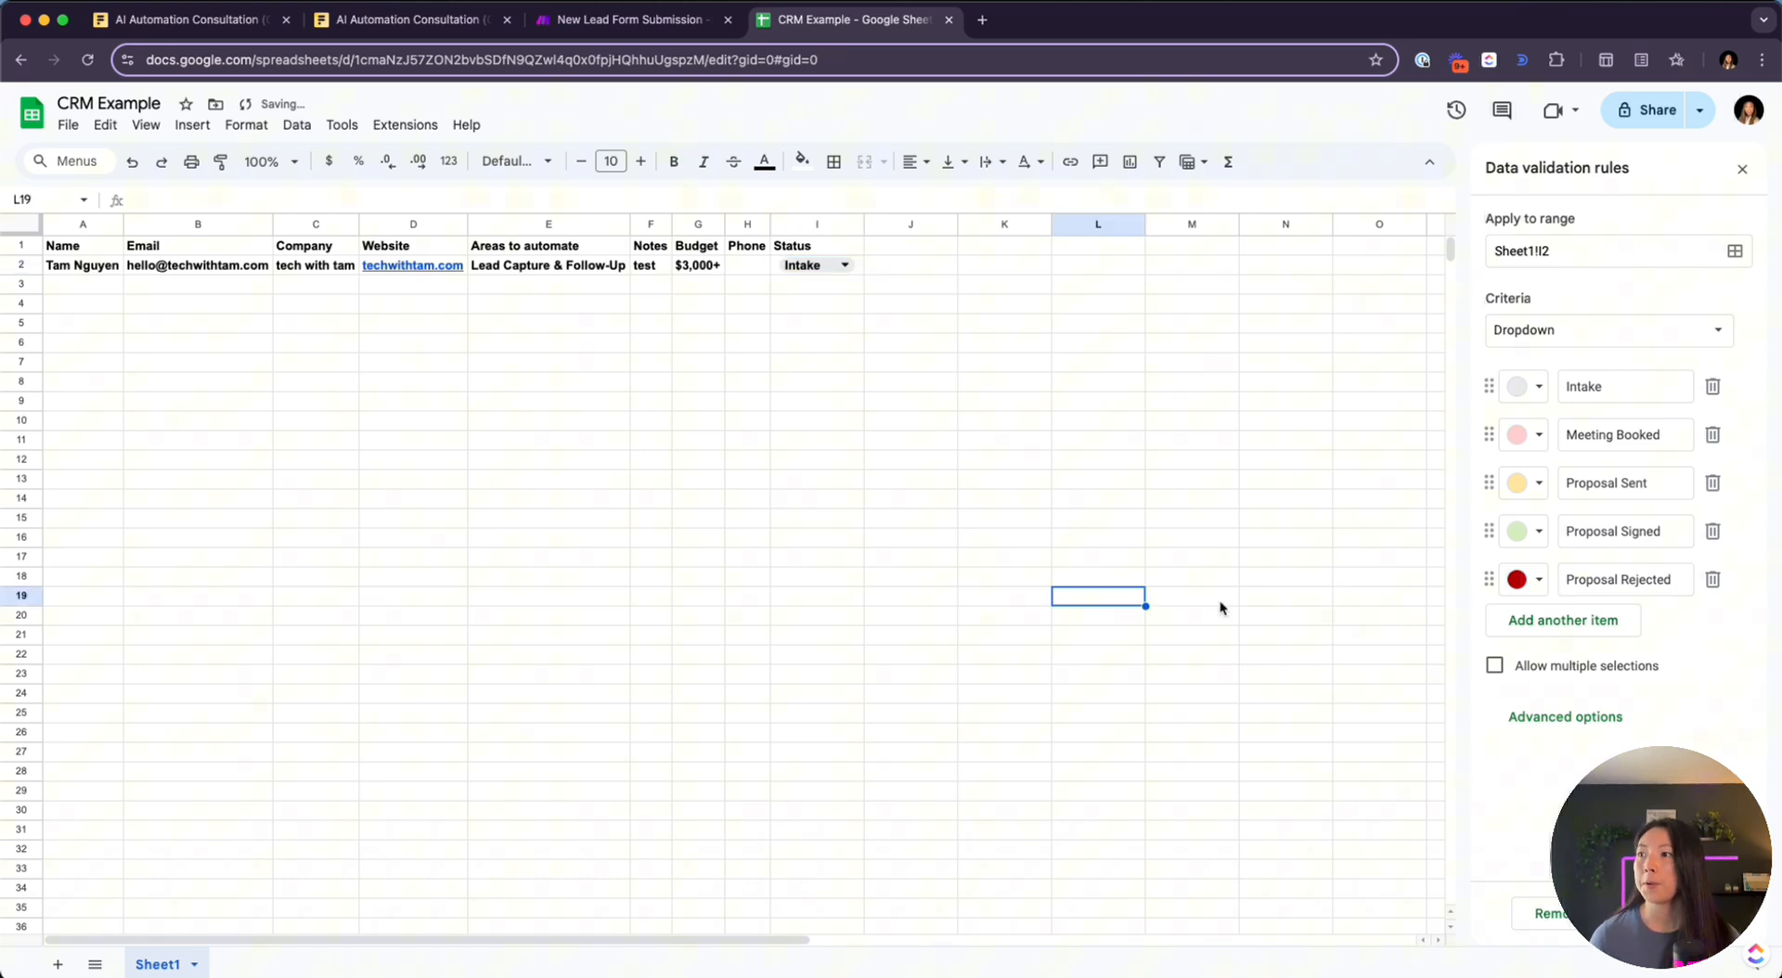
{"action": "left_click", "coordinate": [797, 440]}
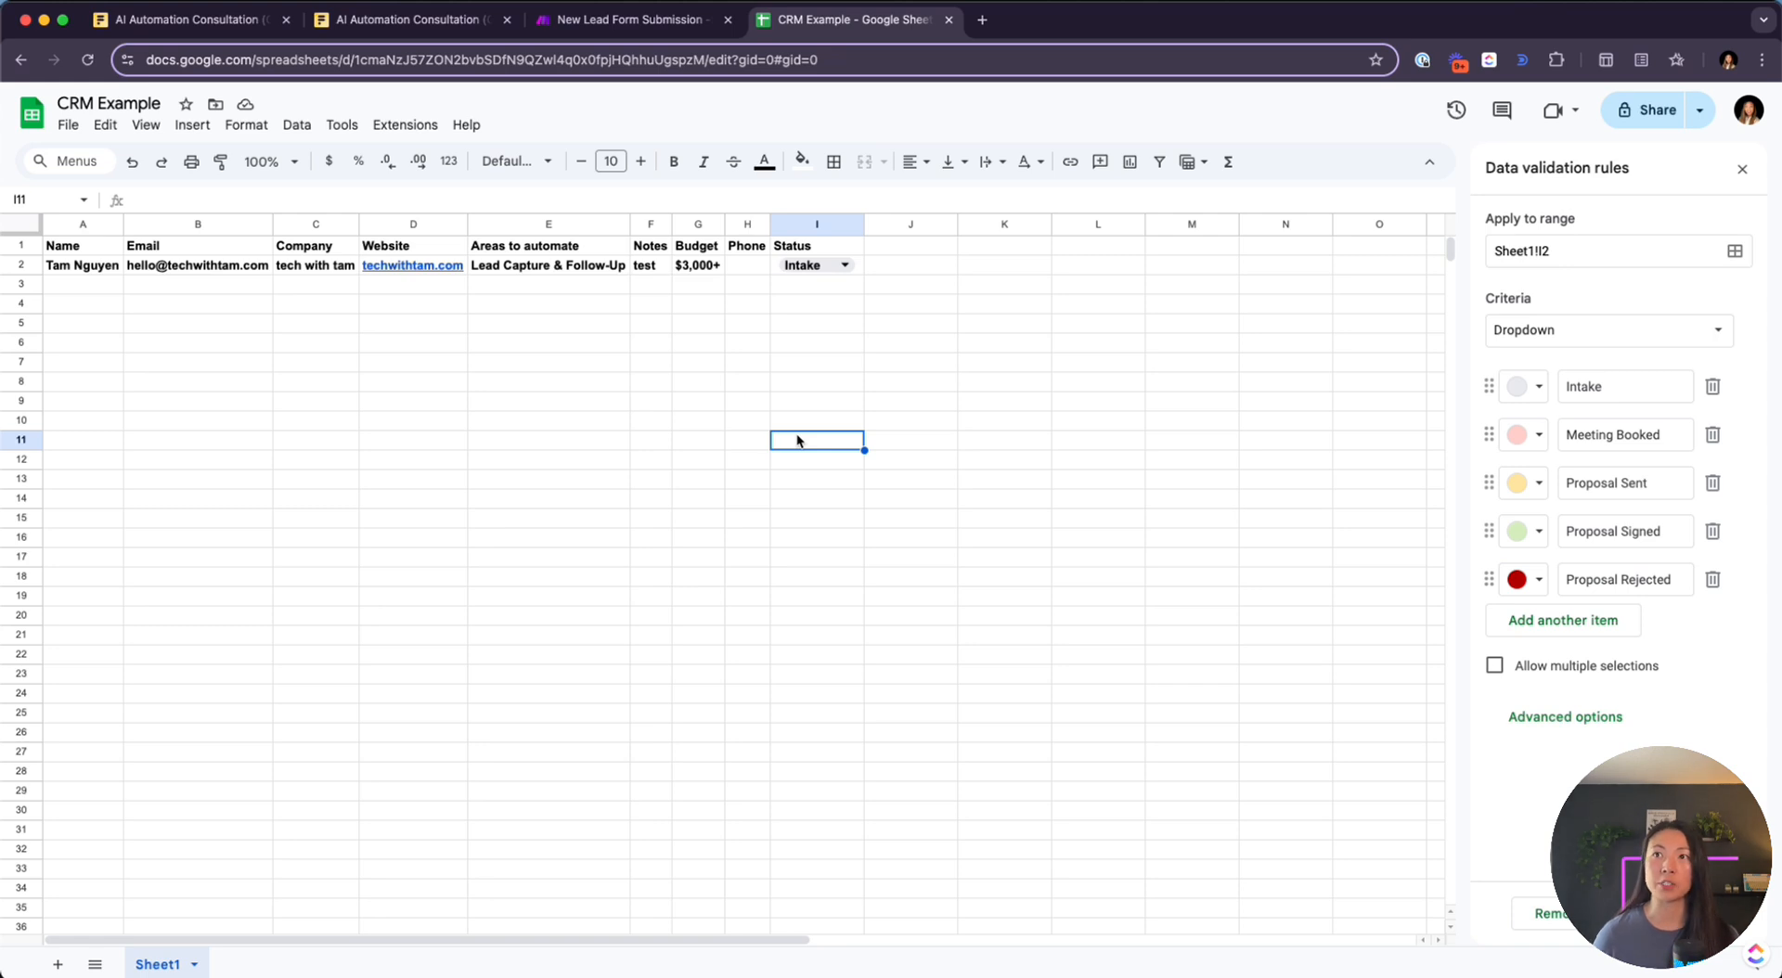
{"action": "left_click", "coordinate": [612, 20]}
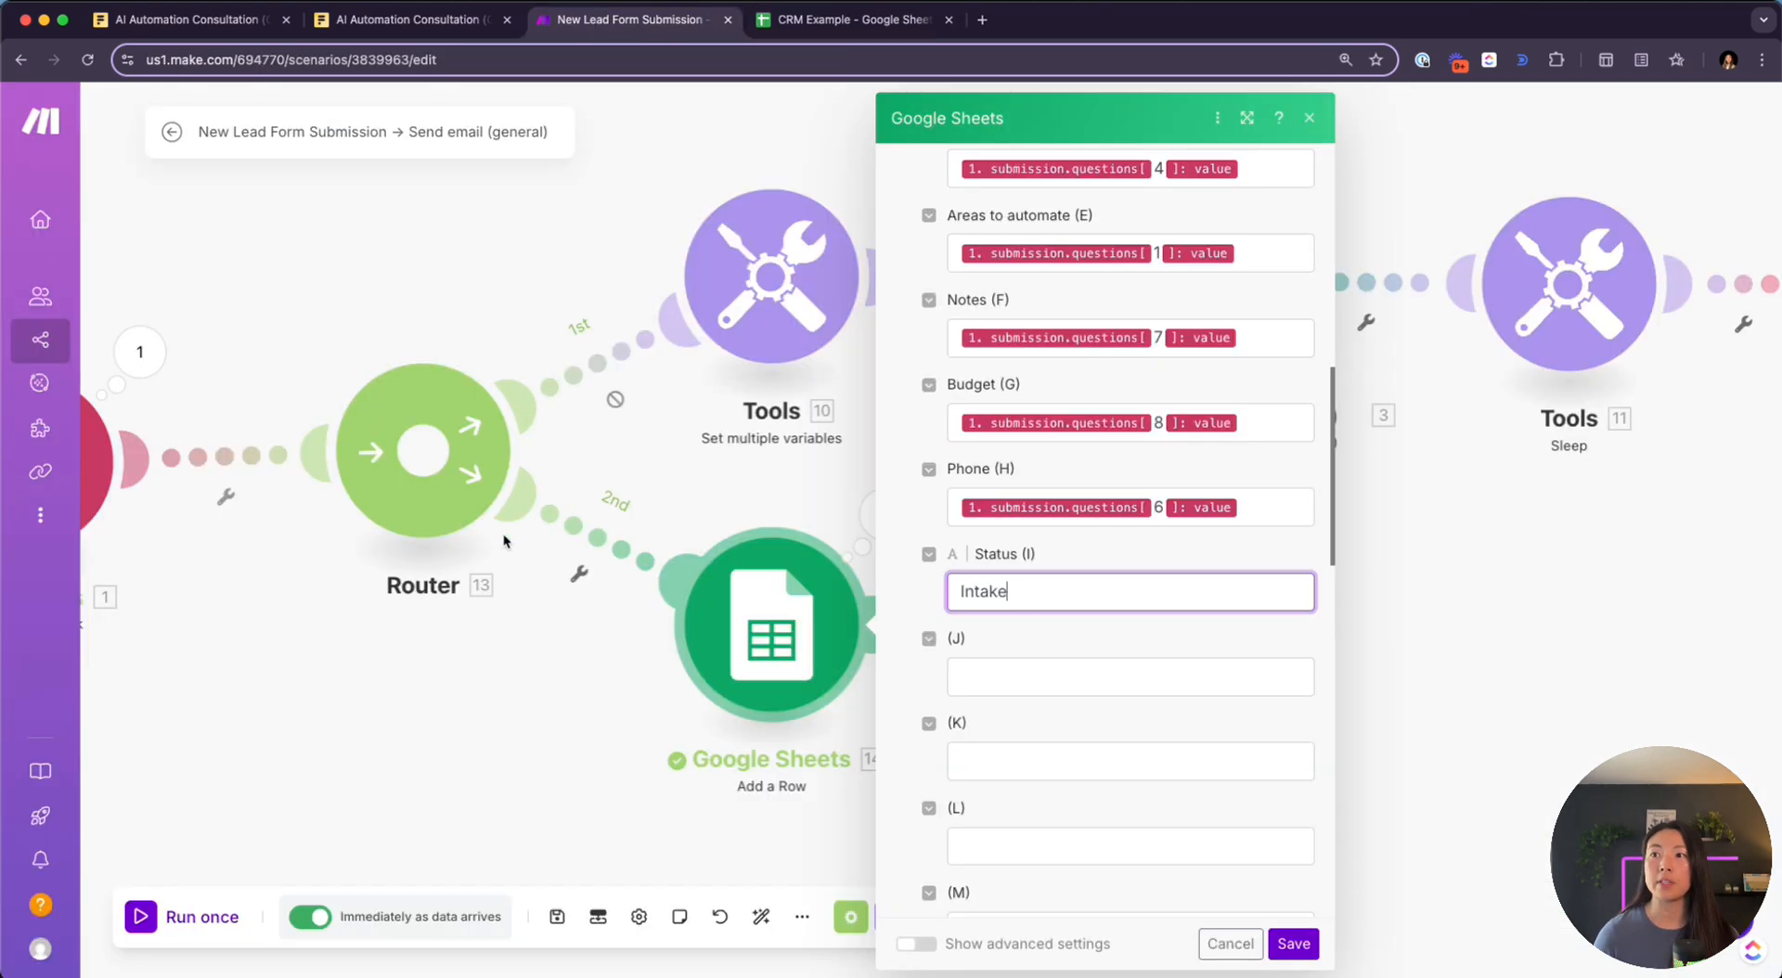
Save the Google Sheets module settings and bring the whole scenario into view
{"action": "left_click", "coordinate": [1291, 943]}
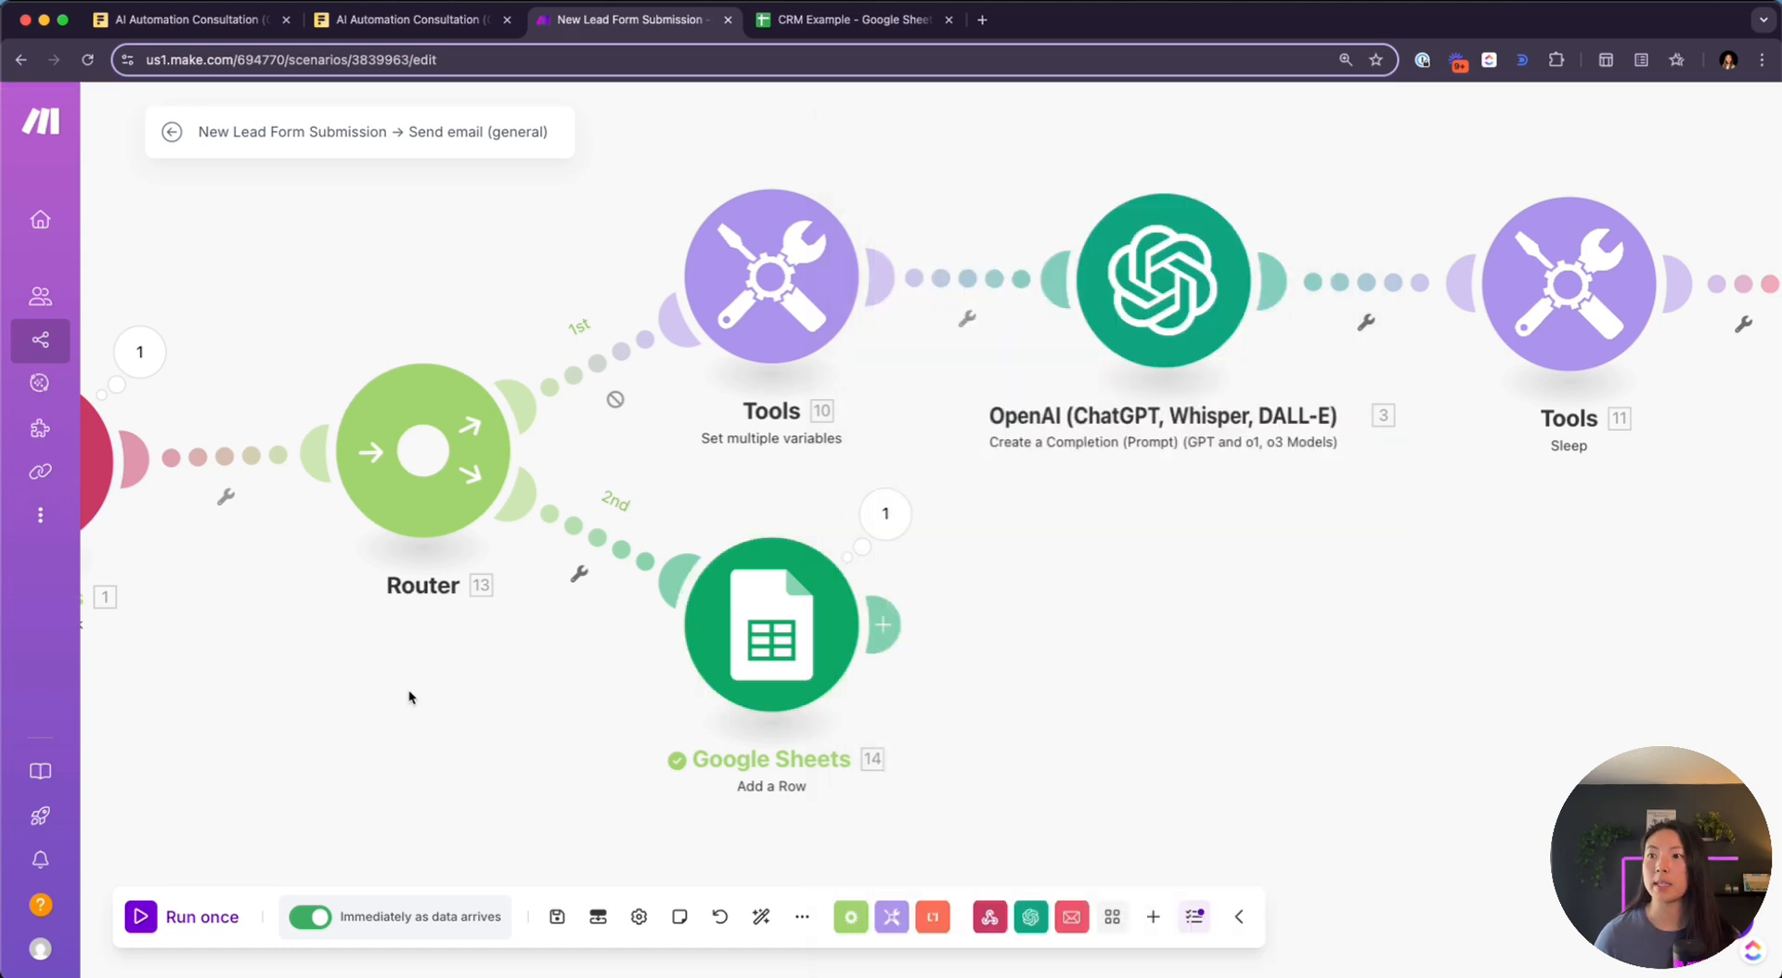
{"action": "scroll", "coordinate": [404, 698], "scroll_direction": "down", "scroll_amount": 4}
{"action": "left_click_drag", "start_coordinate": [395, 698], "coordinate": [493, 708]}
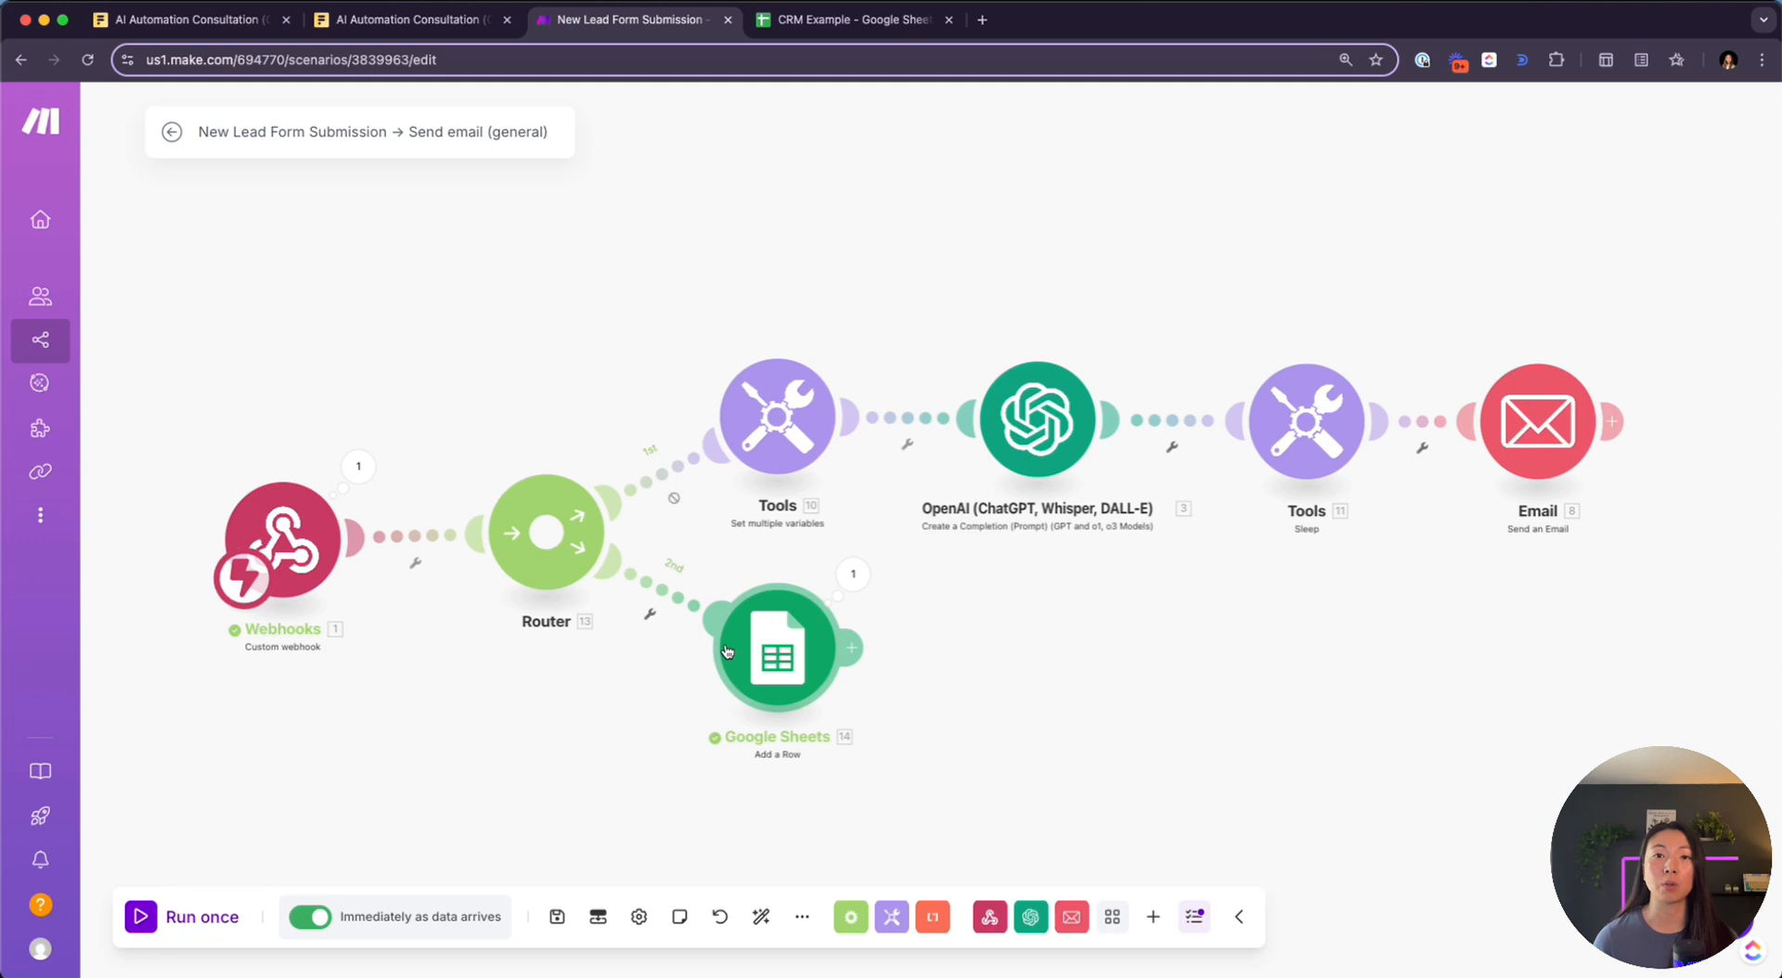
{"action": "scroll", "coordinate": [727, 650], "scroll_direction": "down", "scroll_amount": 3}
{"action": "scroll", "coordinate": [727, 649], "scroll_direction": "up", "scroll_amount": 2}
{"action": "left_click_drag", "start_coordinate": [600, 728], "coordinate": [543, 543]}
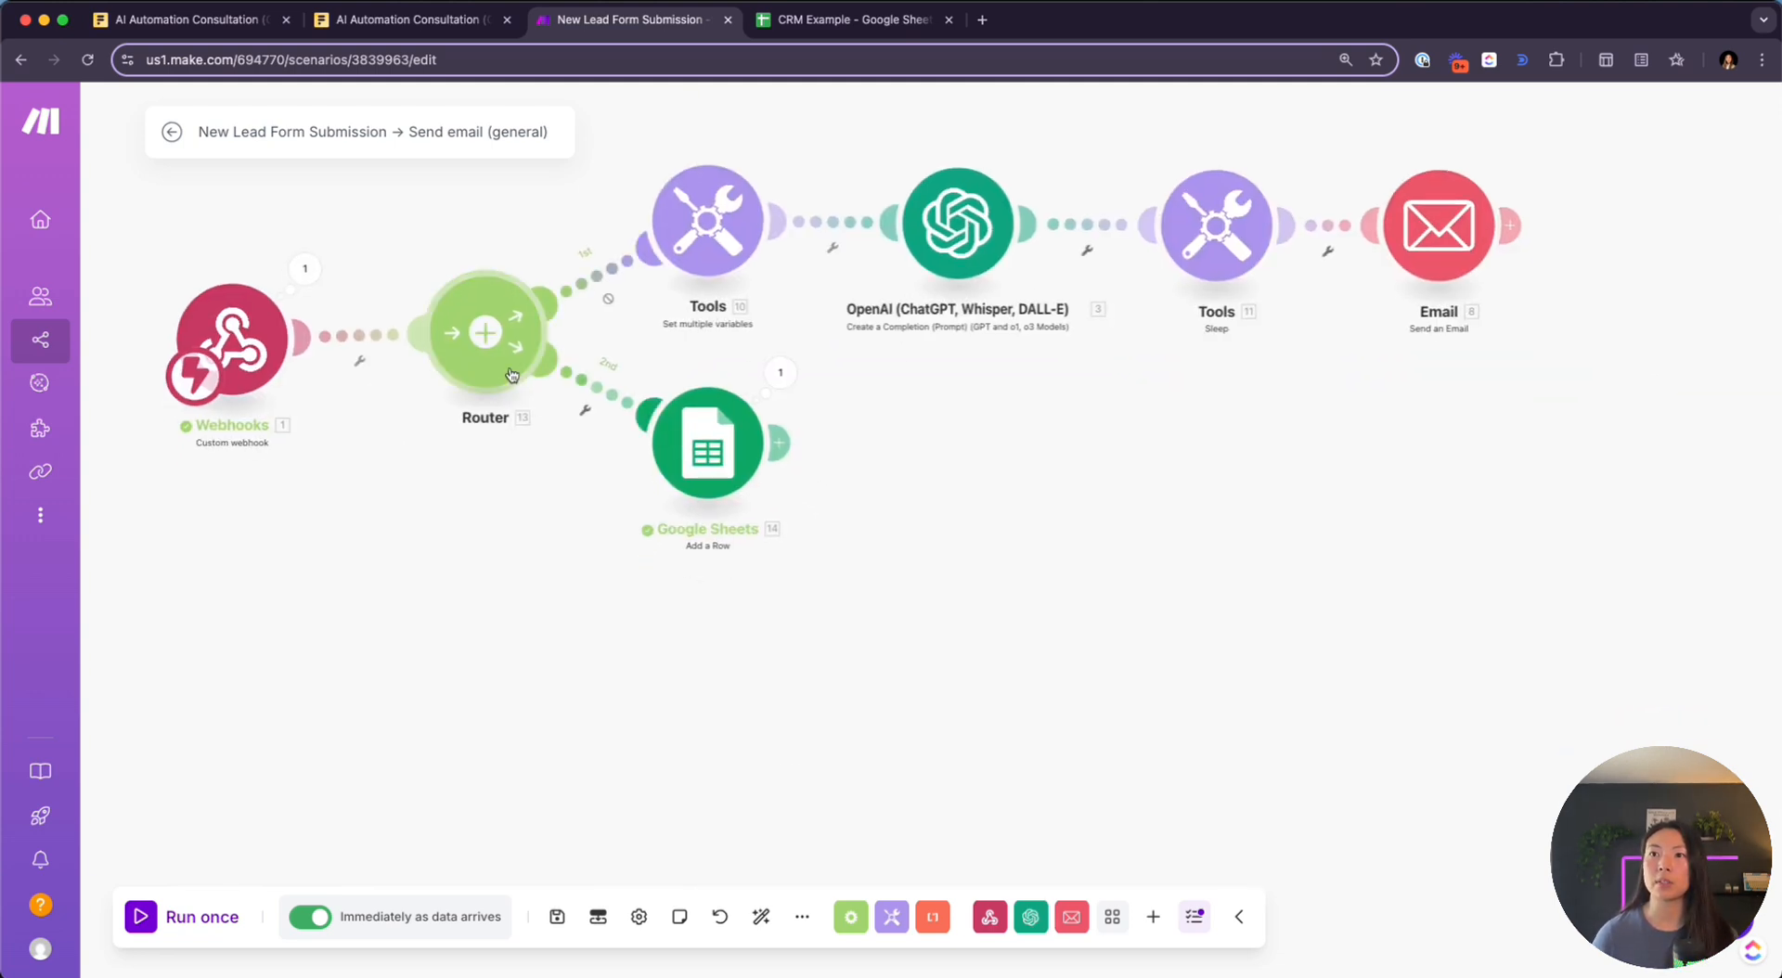
Add a third empty route to the Router and auto-align the layout
{"action": "left_click", "coordinate": [477, 359]}
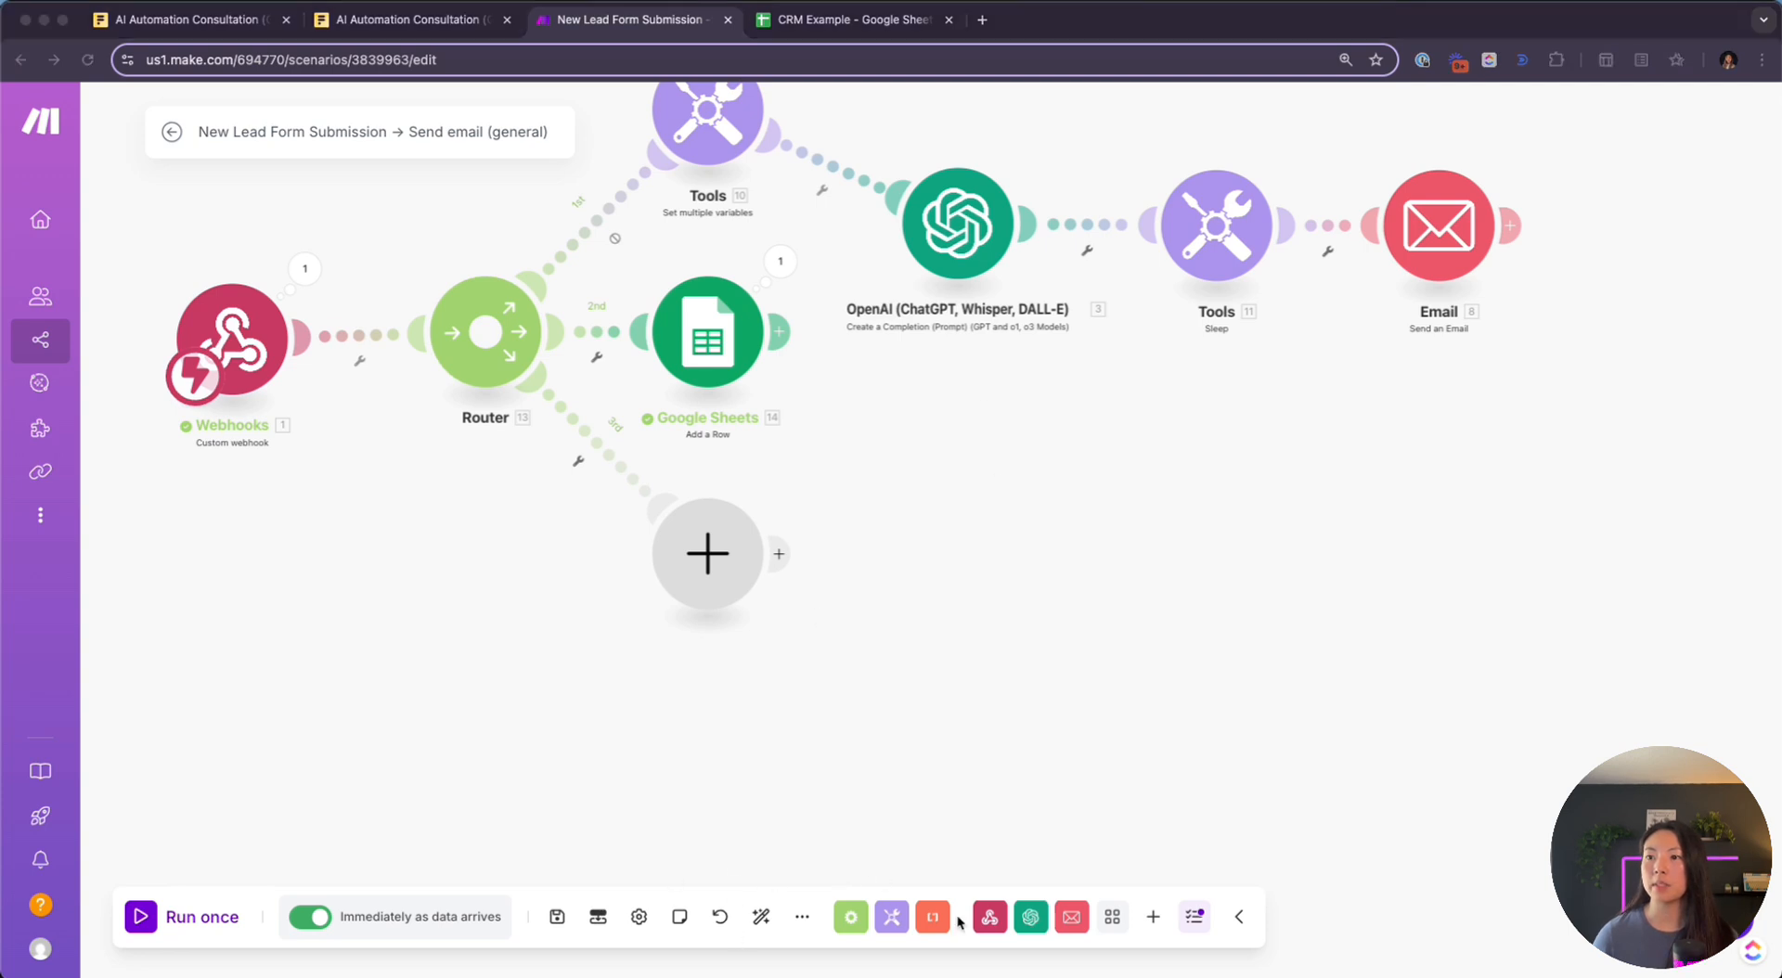
{"action": "left_click", "coordinate": [761, 917]}
{"action": "left_click_drag", "start_coordinate": [1022, 735], "coordinate": [899, 580]}
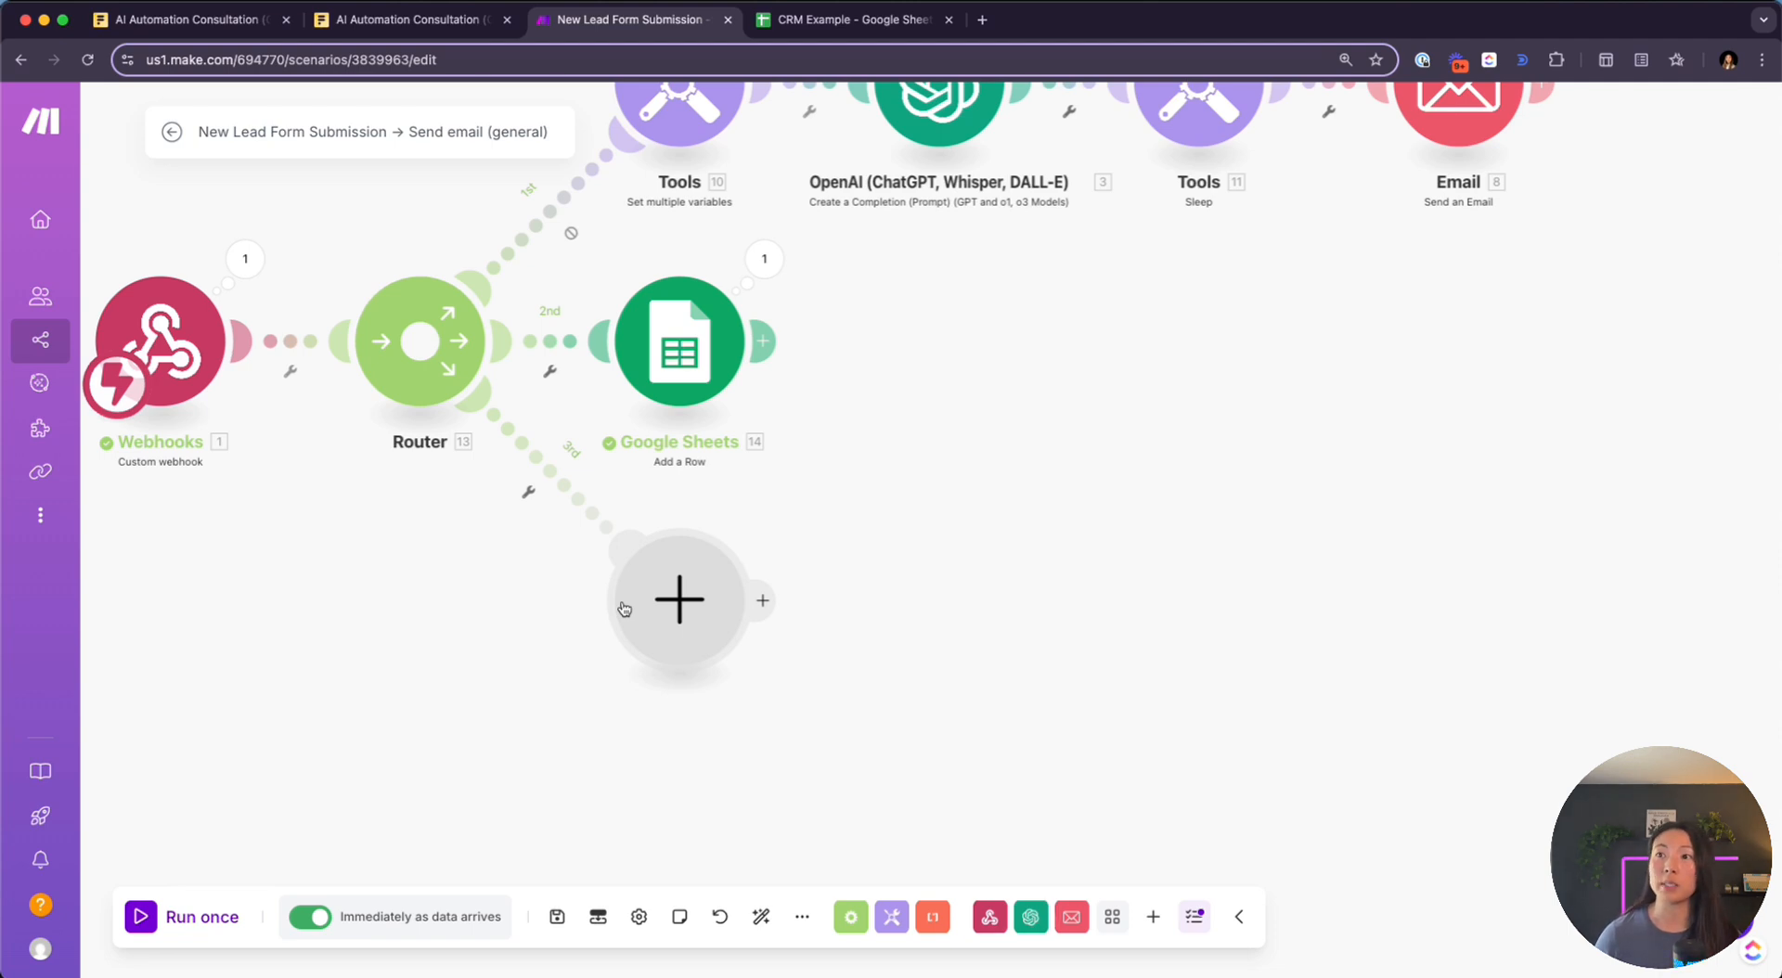
Open cal.com in a new tab and bring up the Intro Call event type's setup
{"action": "left_click", "coordinate": [982, 19]}
{"action": "type", "text": "cal.com"}
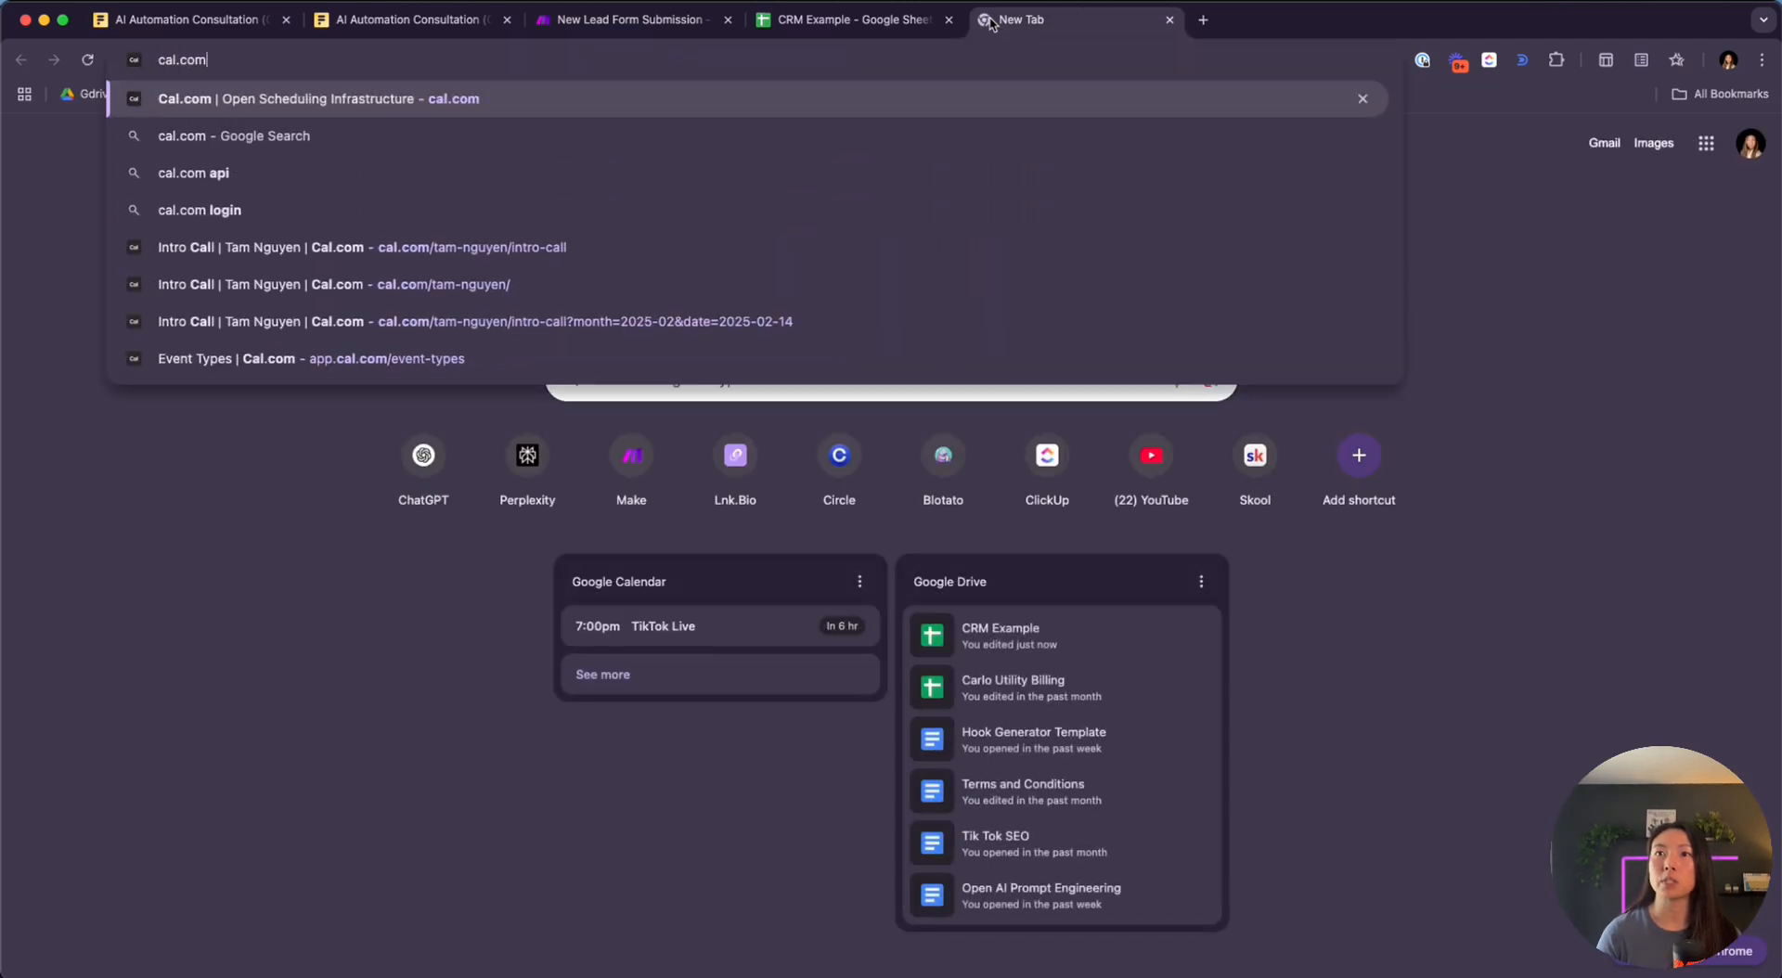
{"action": "key", "text": "Return"}
{"action": "left_click", "coordinate": [1305, 114]}
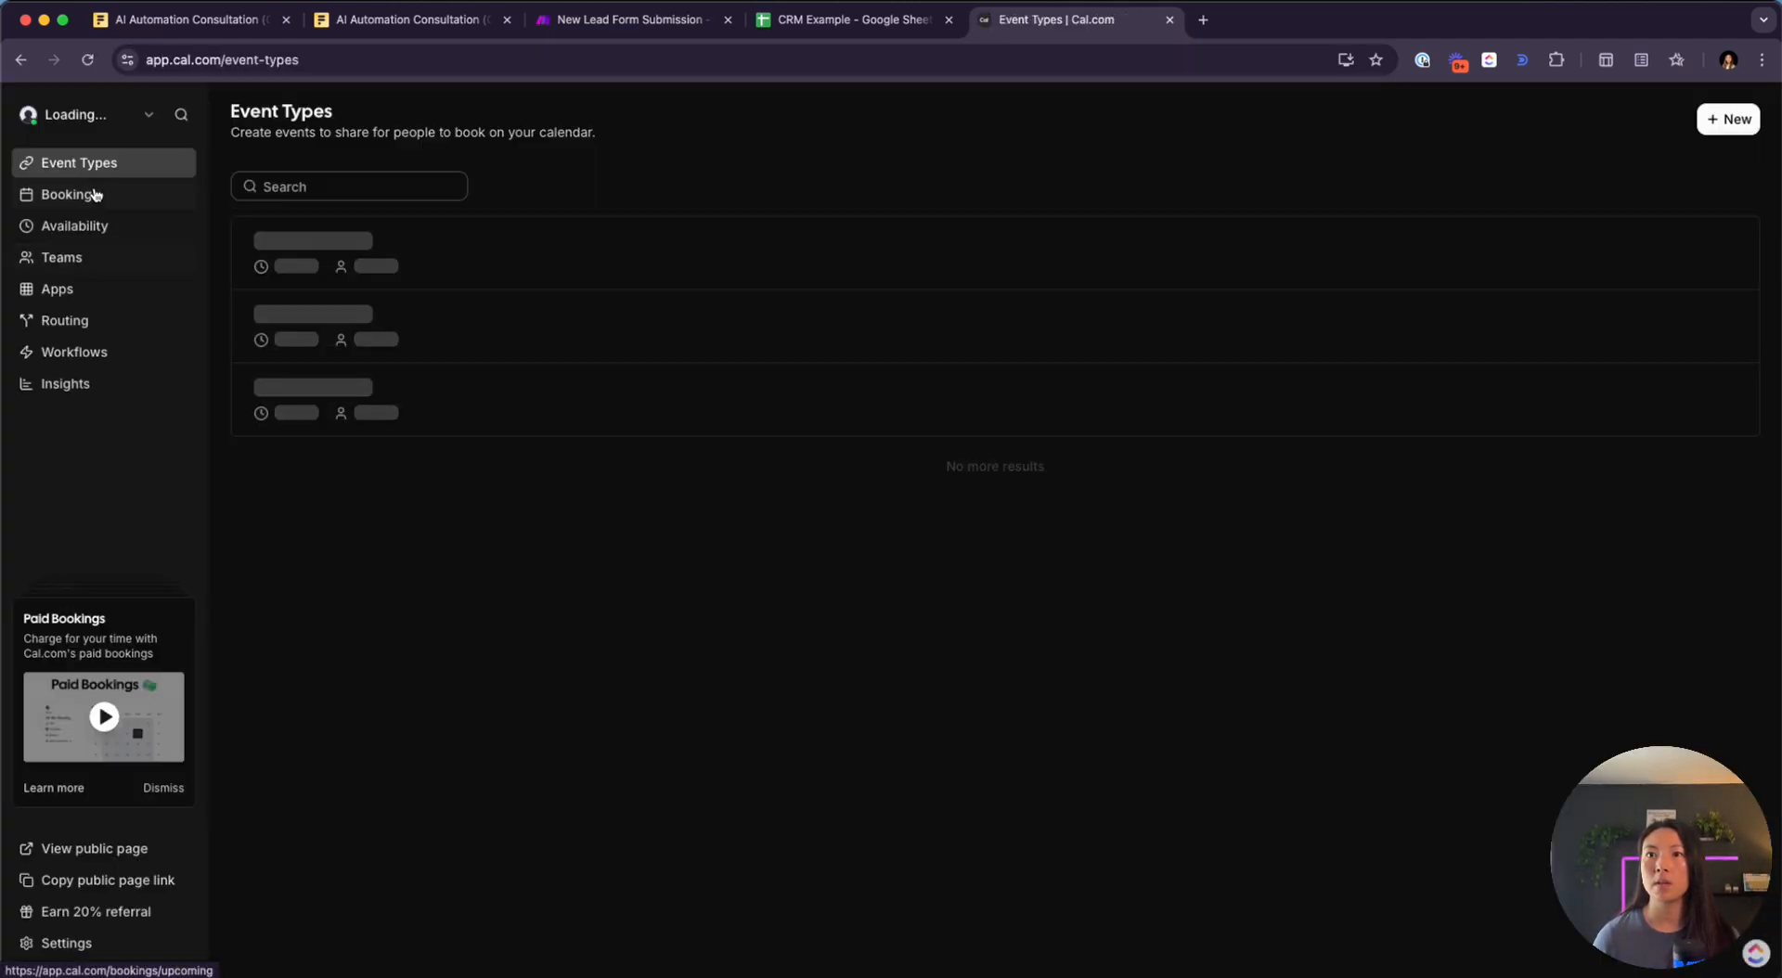
{"action": "scroll", "coordinate": [575, 530], "scroll_direction": "down", "scroll_amount": 5}
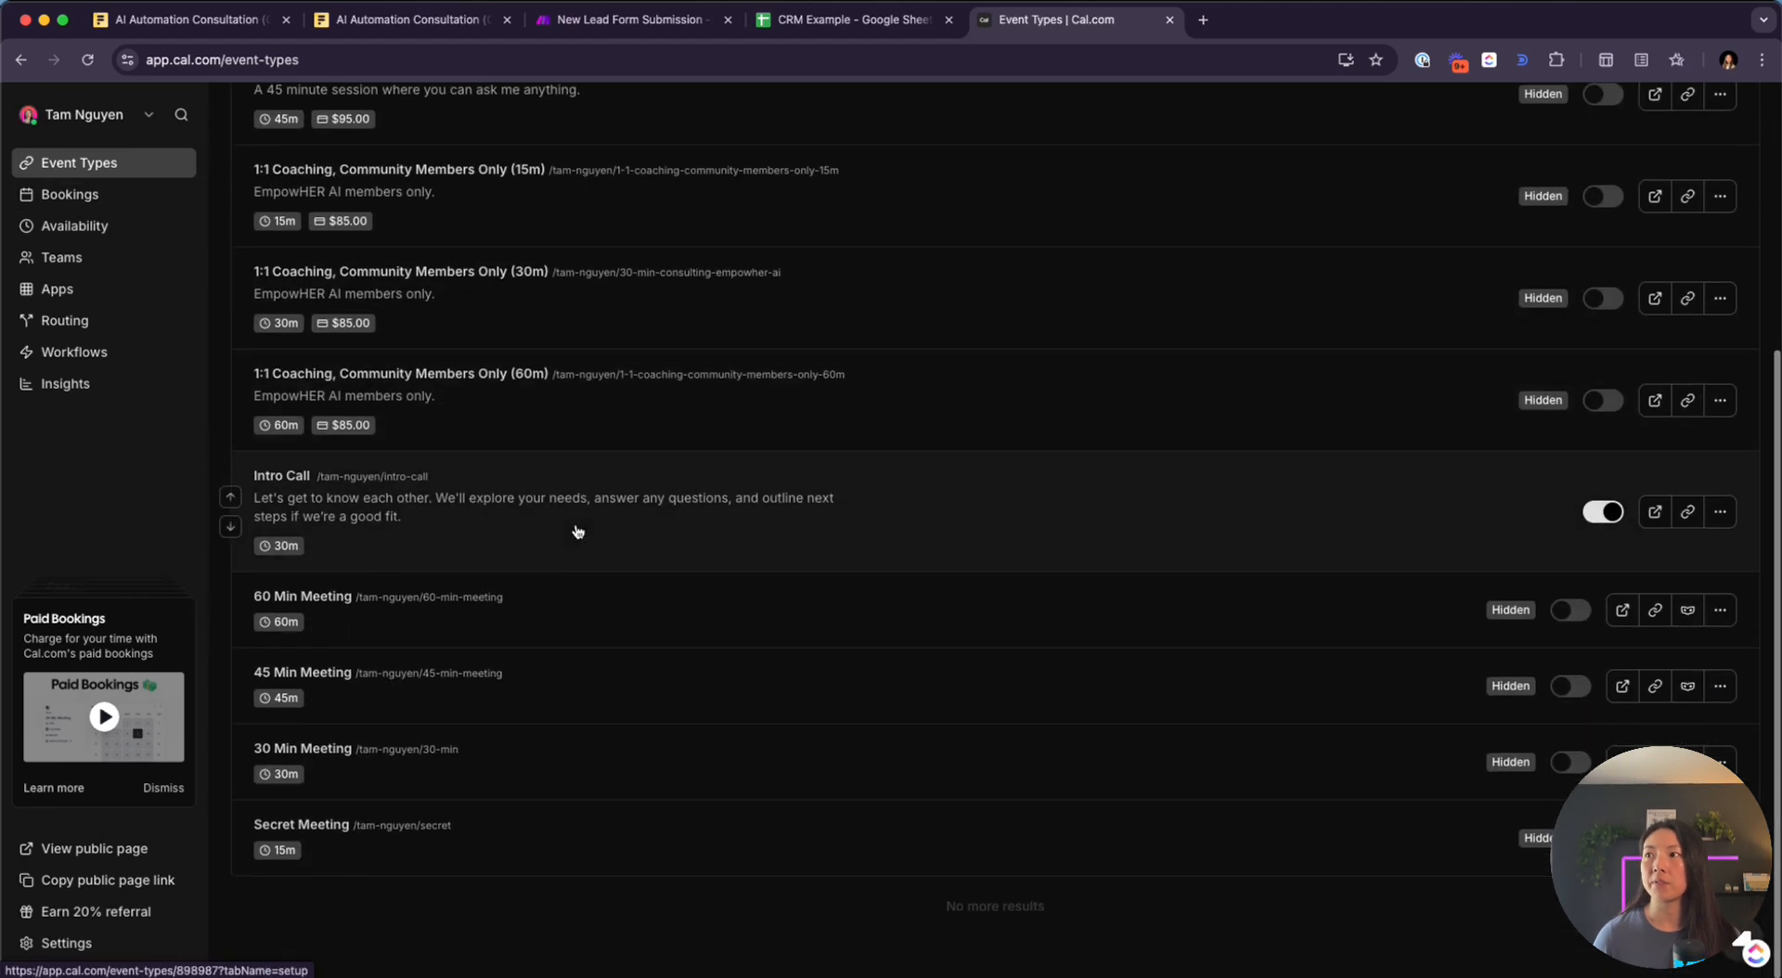
{"action": "left_click", "coordinate": [782, 506]}
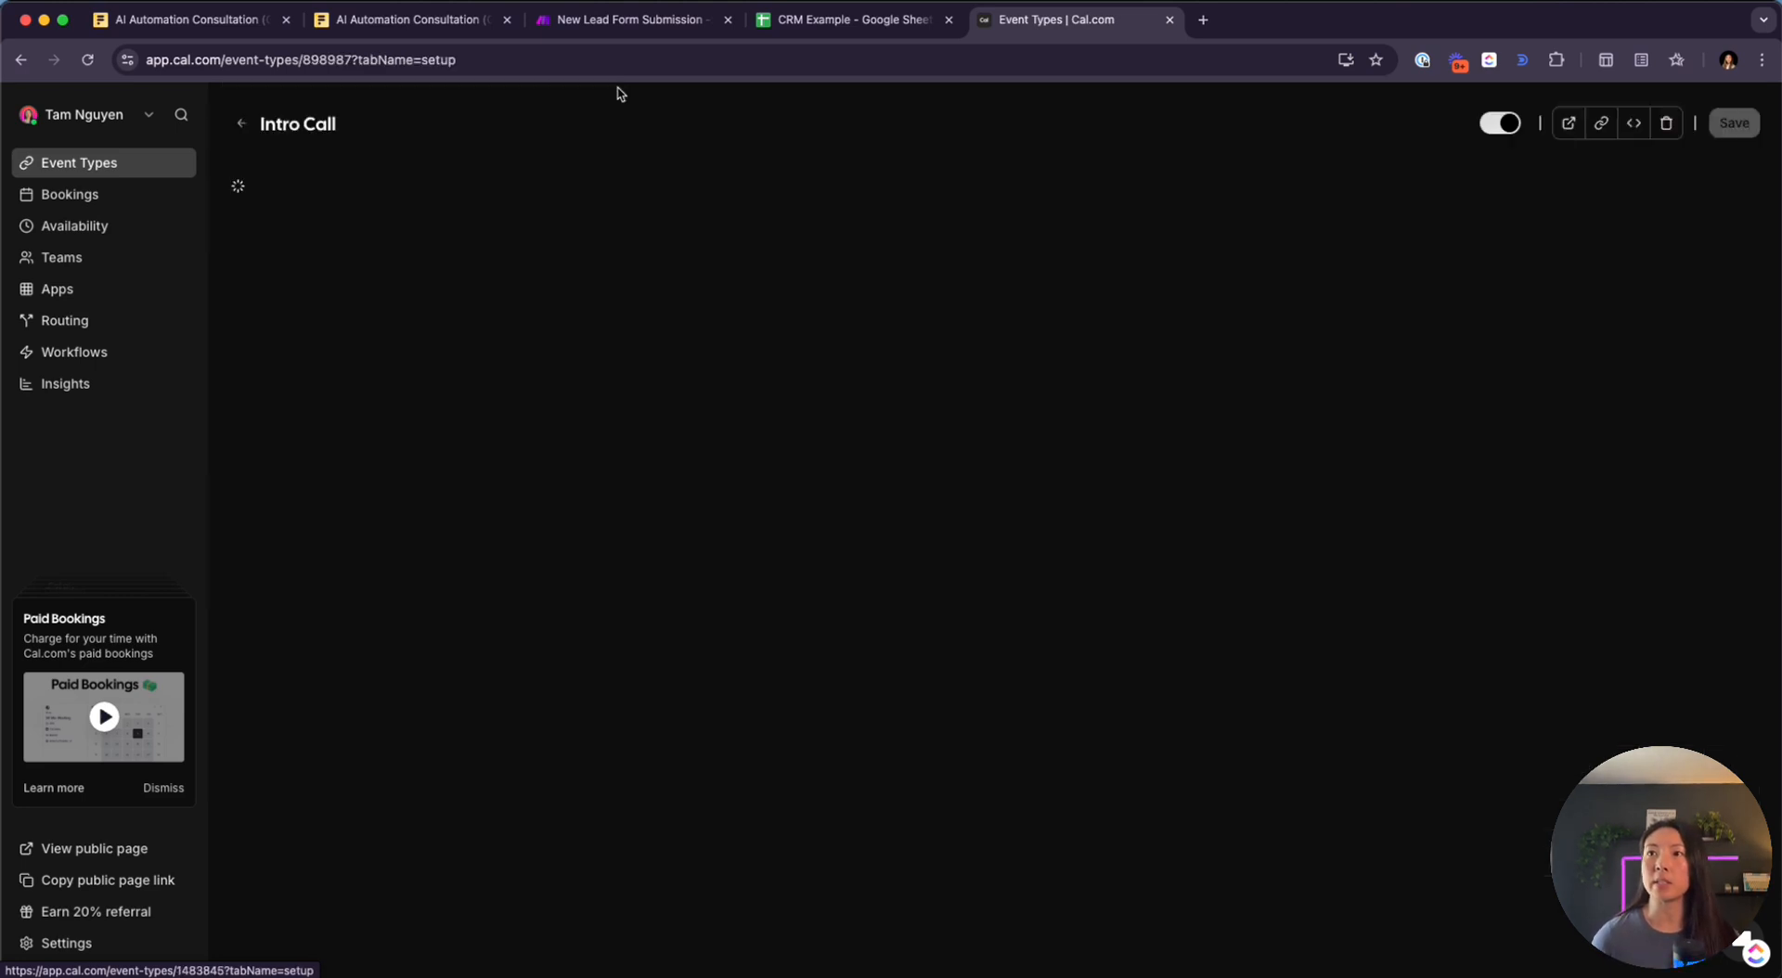
{"action": "left_click", "coordinate": [627, 22]}
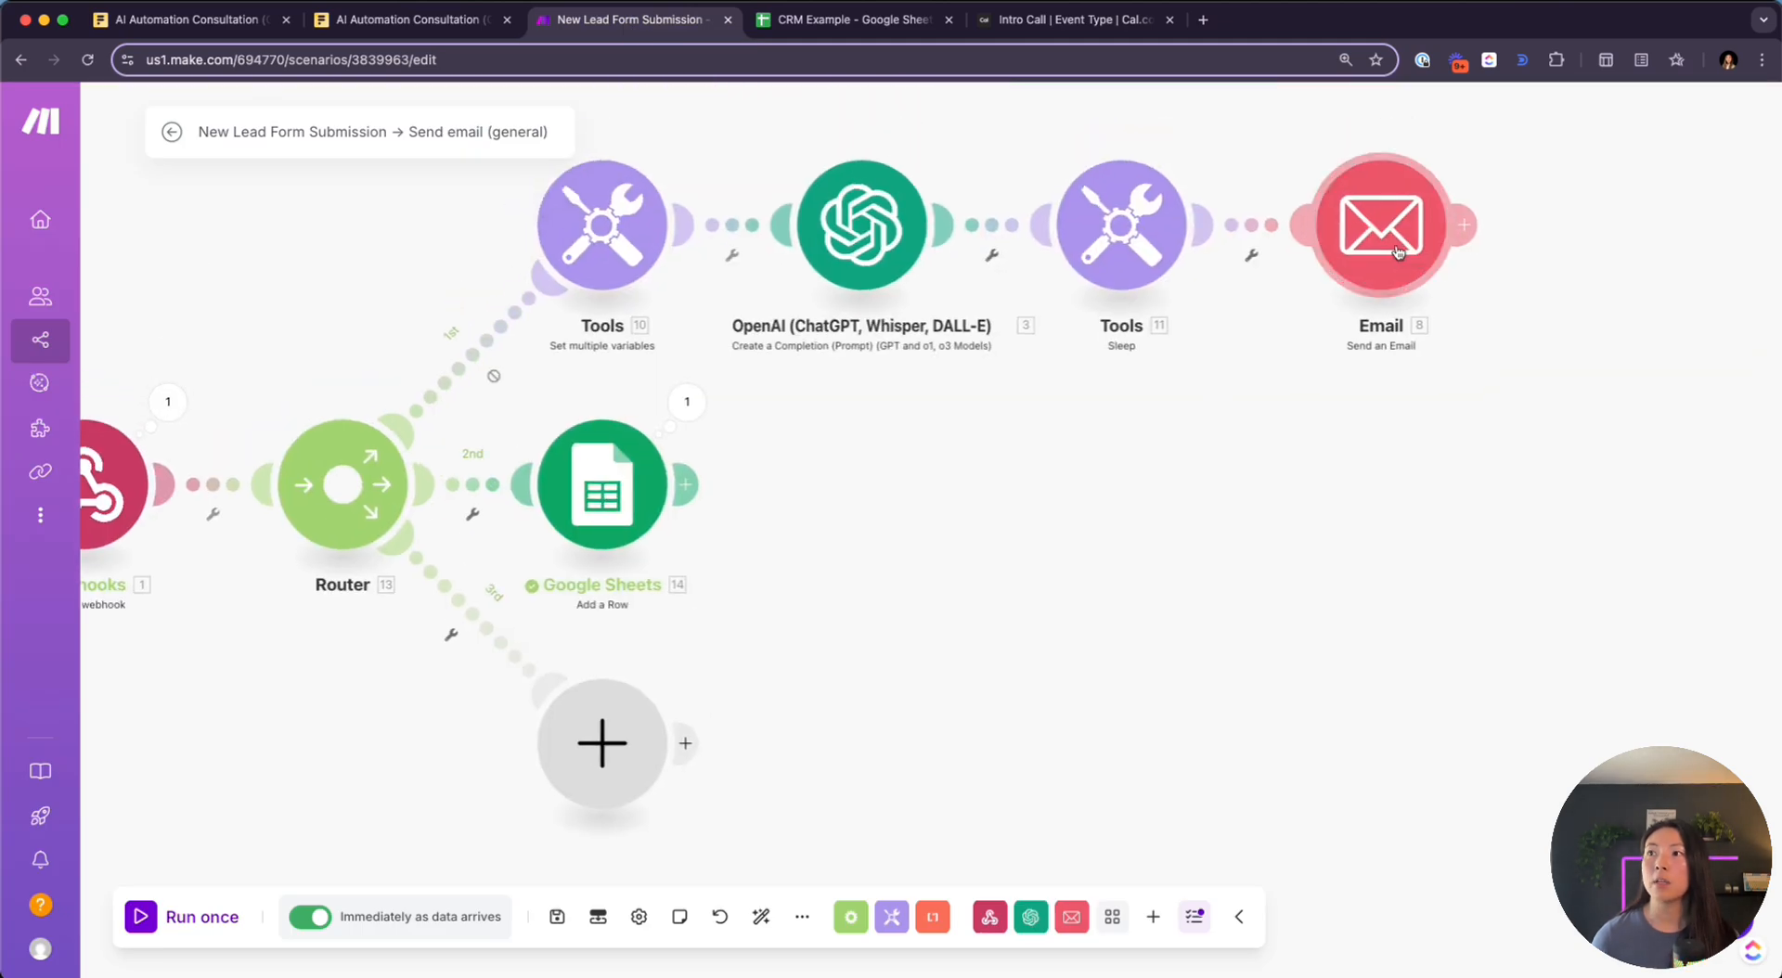
Review the Email module's settings and Tools module's variables, then view the Cal.com Intro Call page
{"action": "left_click", "coordinate": [1396, 252]}
{"action": "scroll", "coordinate": [1079, 636], "scroll_direction": "down", "scroll_amount": 10}
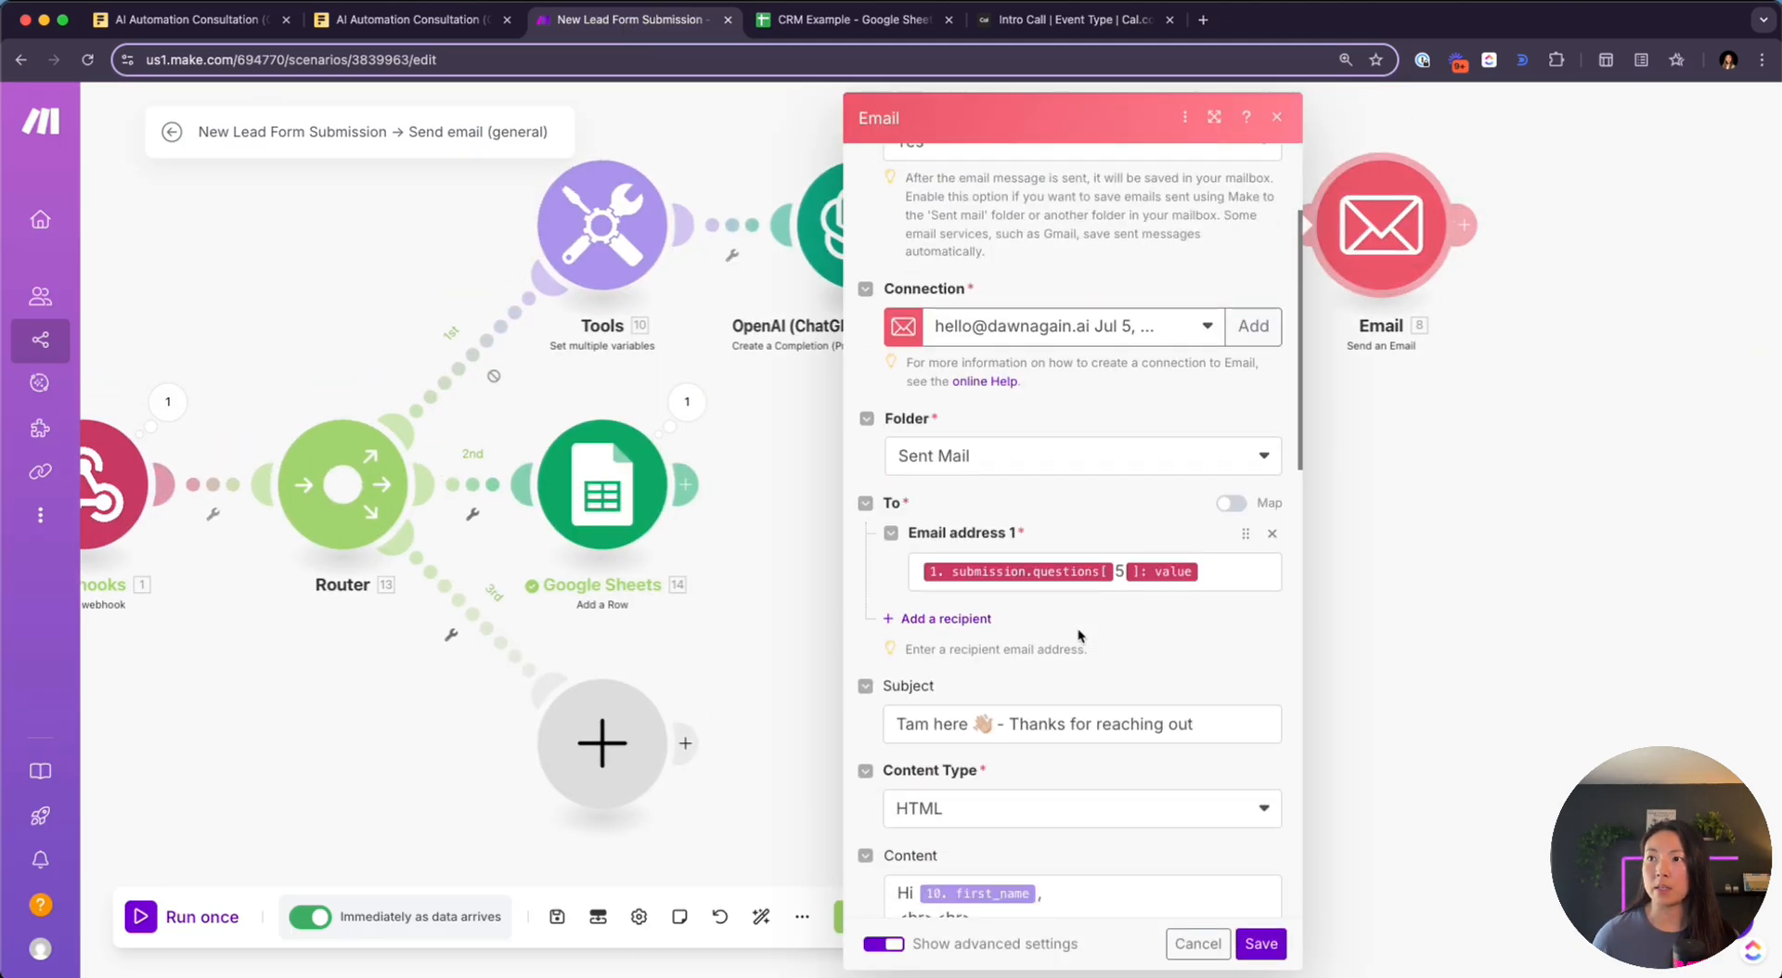
{"action": "scroll", "coordinate": [1079, 636], "scroll_direction": "down", "scroll_amount": 3}
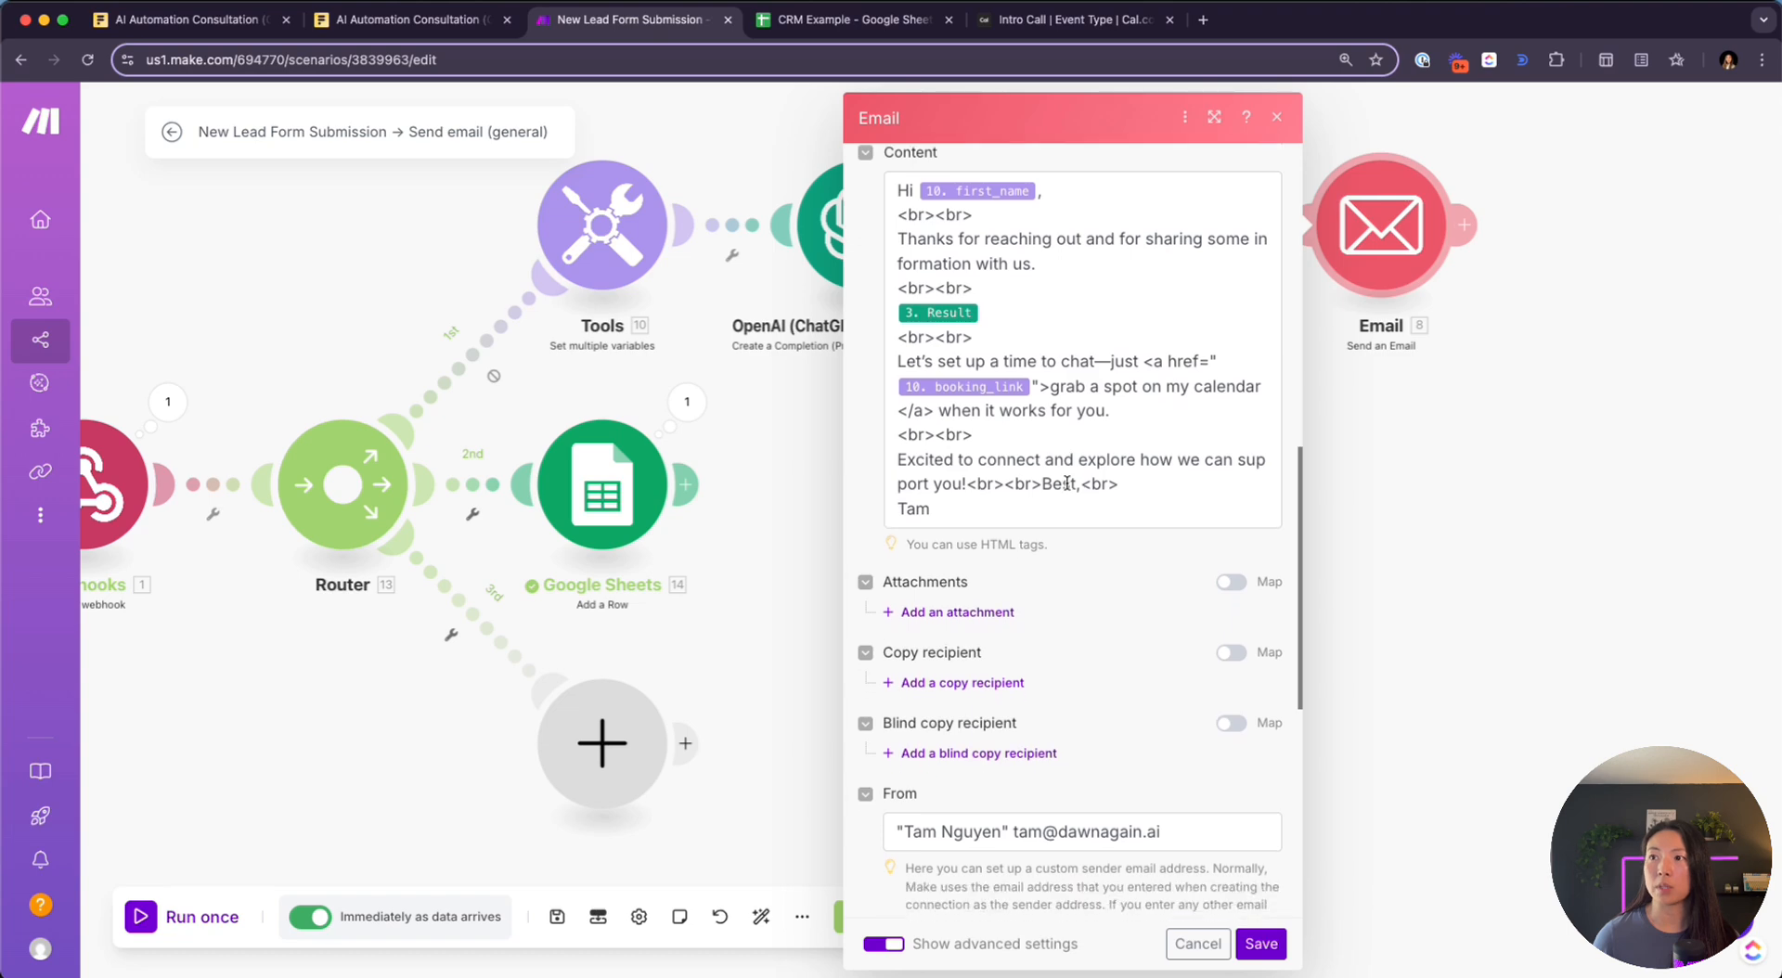
{"action": "left_click", "coordinate": [579, 239]}
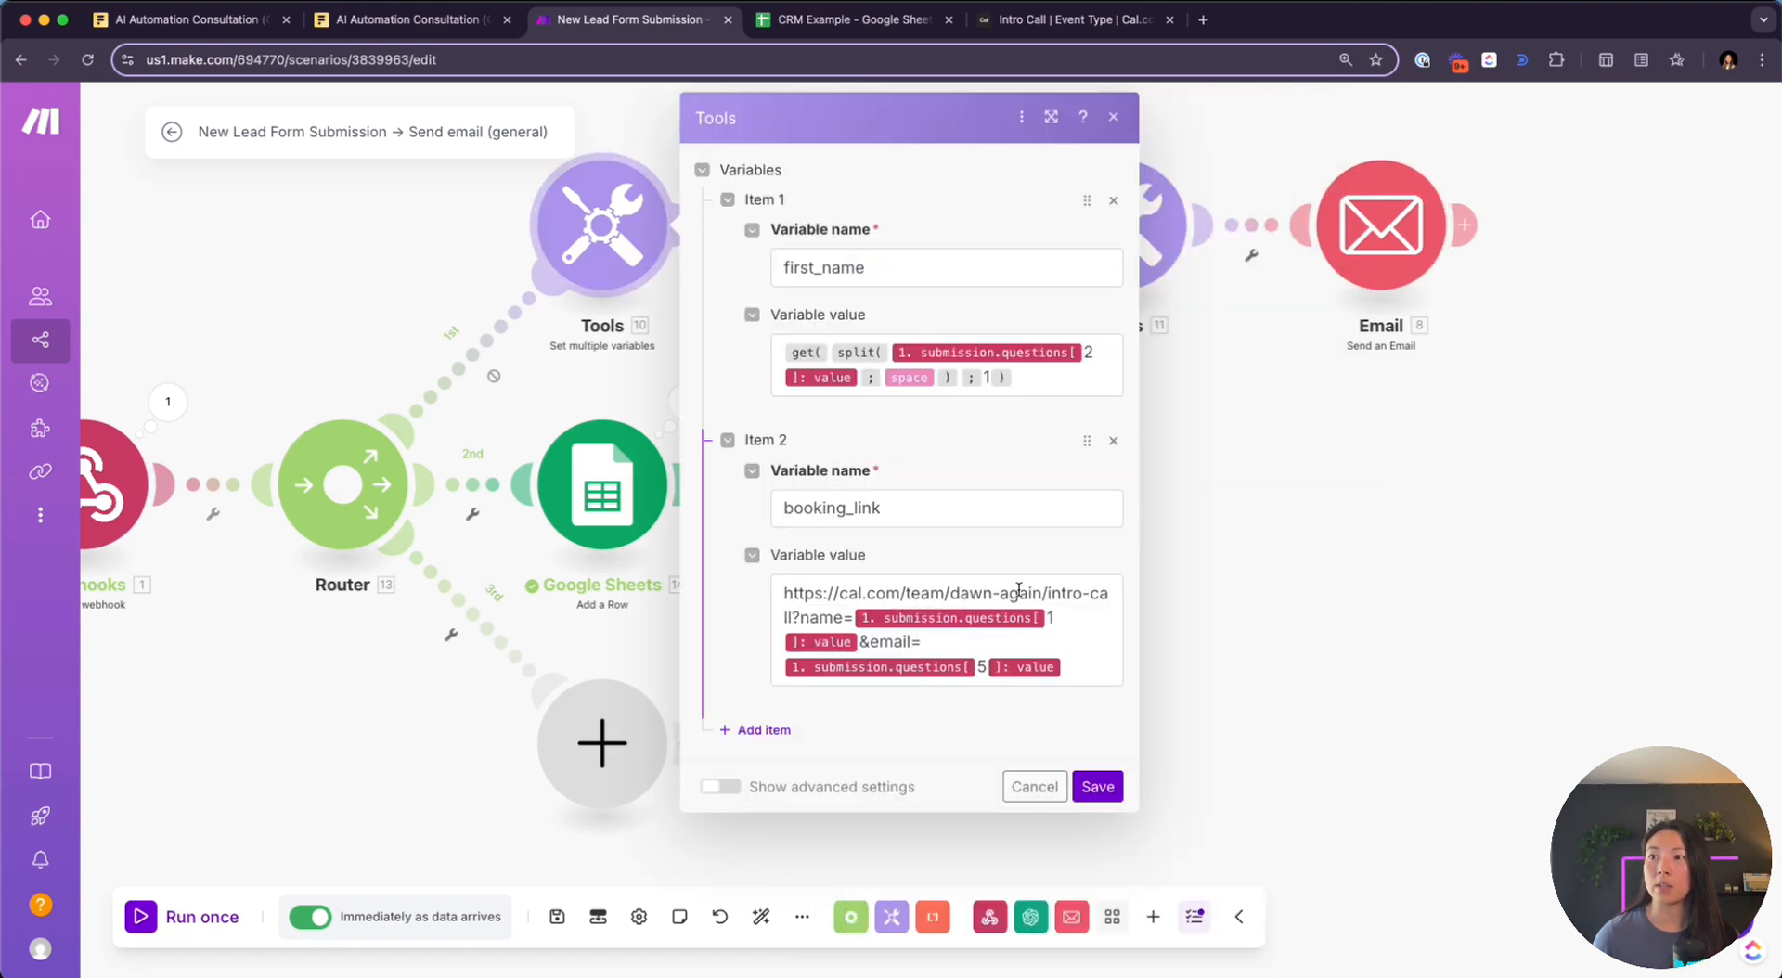
{"action": "left_click", "coordinate": [1061, 16]}
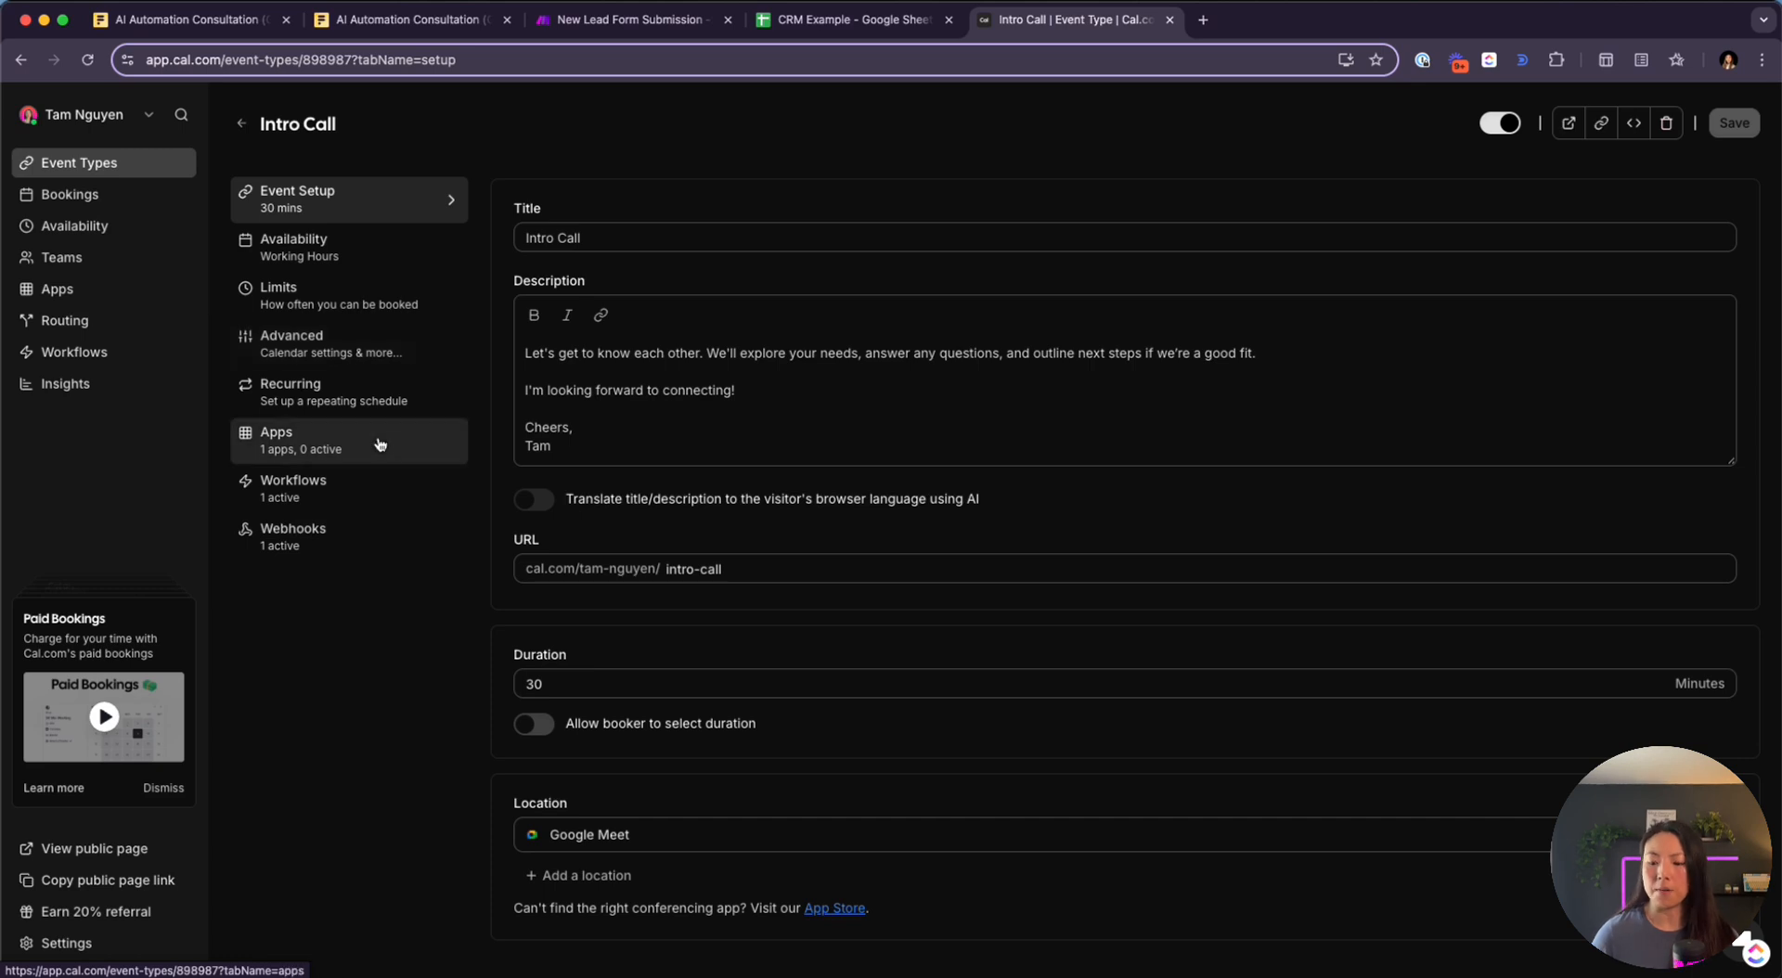
Zoom in and check the Intro Call's Webhooks tab for the Make Booking Created hook
{"action": "key", "text": "super+equal"}
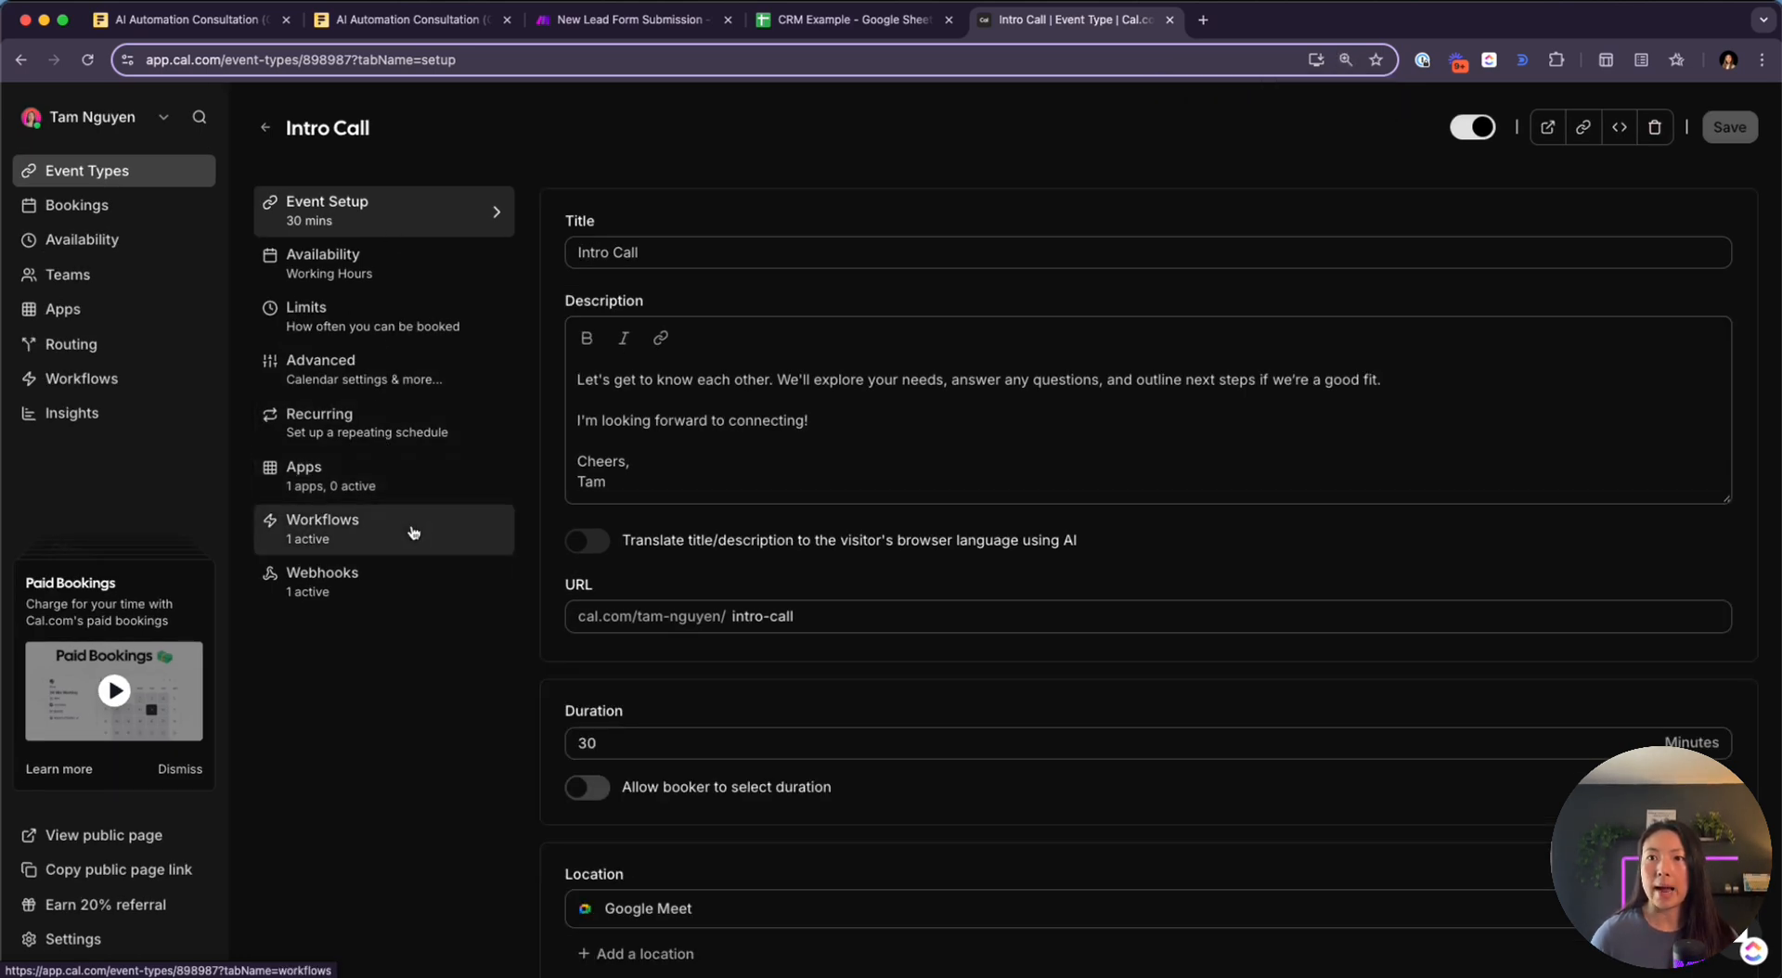
{"action": "left_click", "coordinate": [414, 590]}
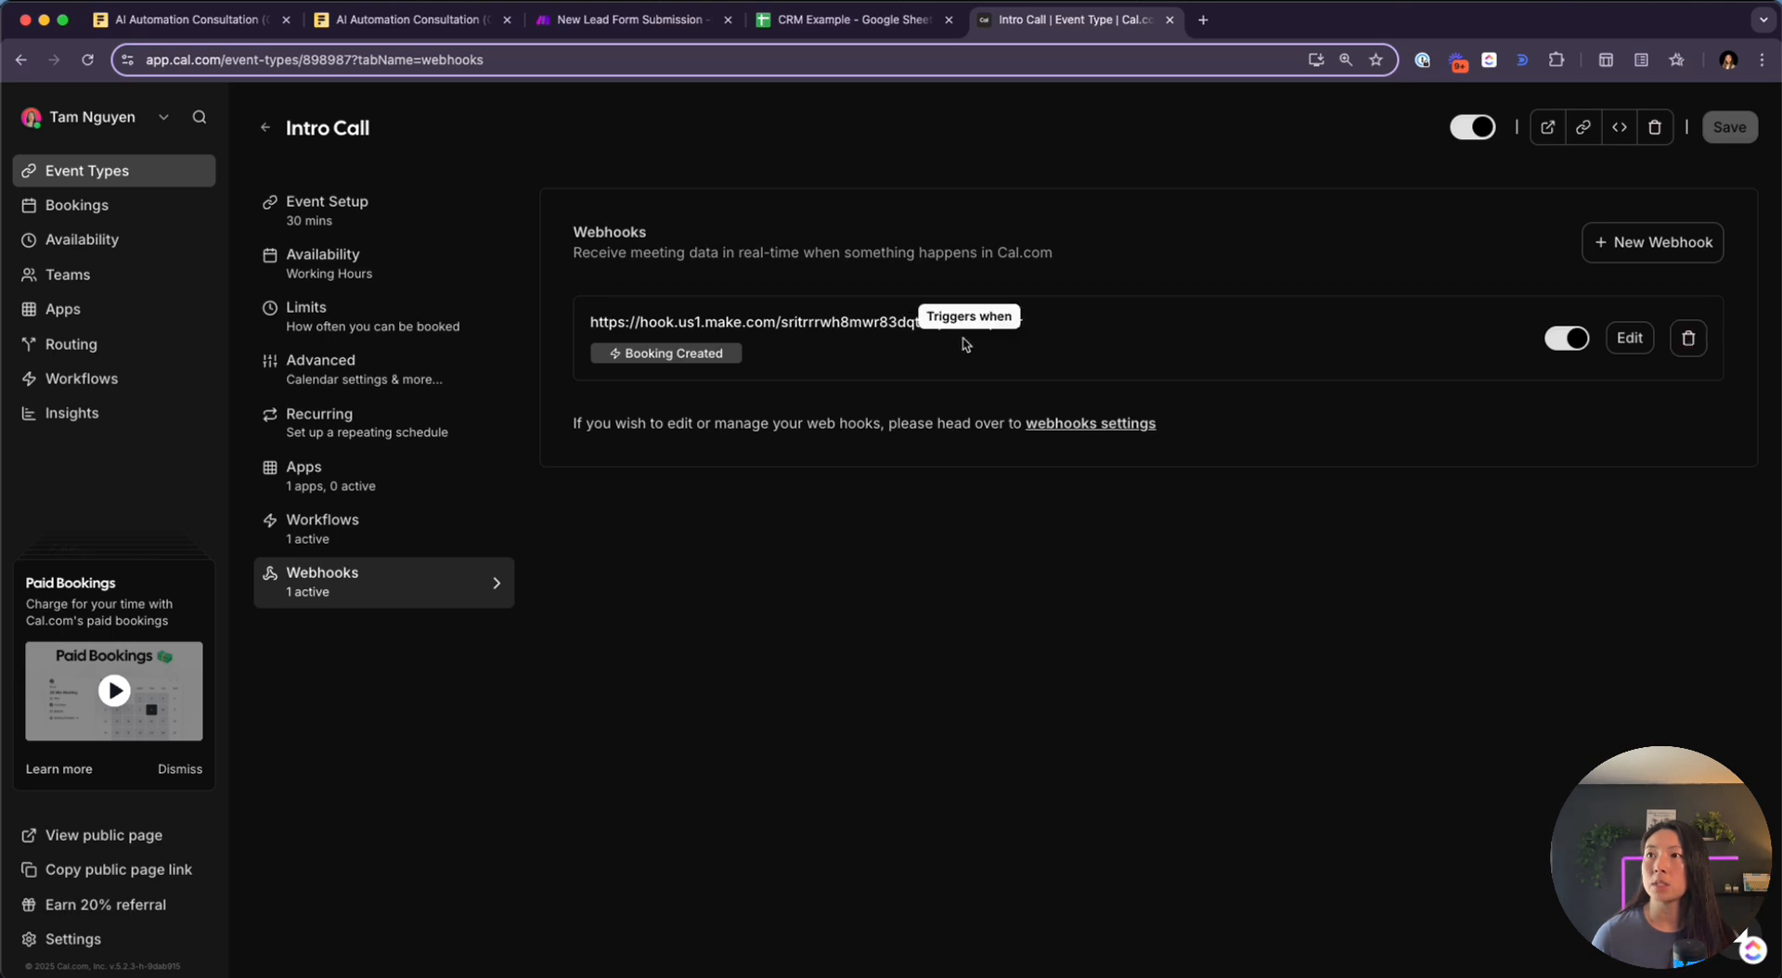
{"action": "left_click", "coordinate": [628, 20]}
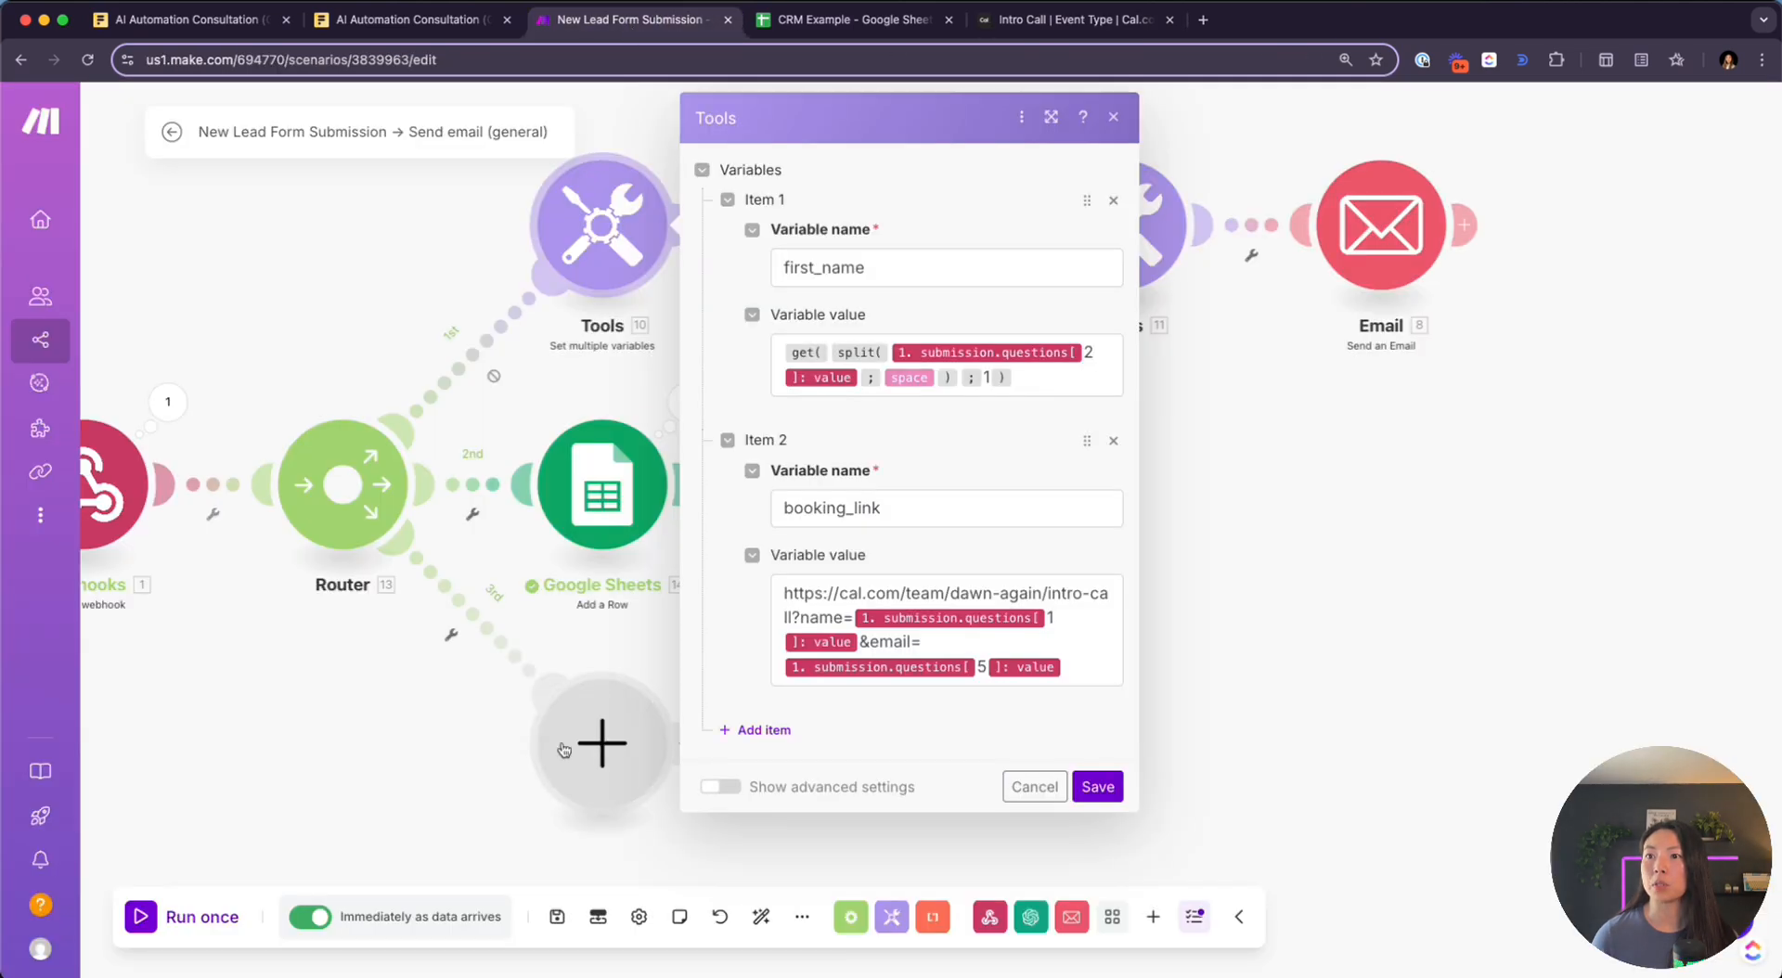
Close the Tools settings, remove the empty third-route placeholder, and save the scenario
{"action": "left_click", "coordinate": [608, 745]}
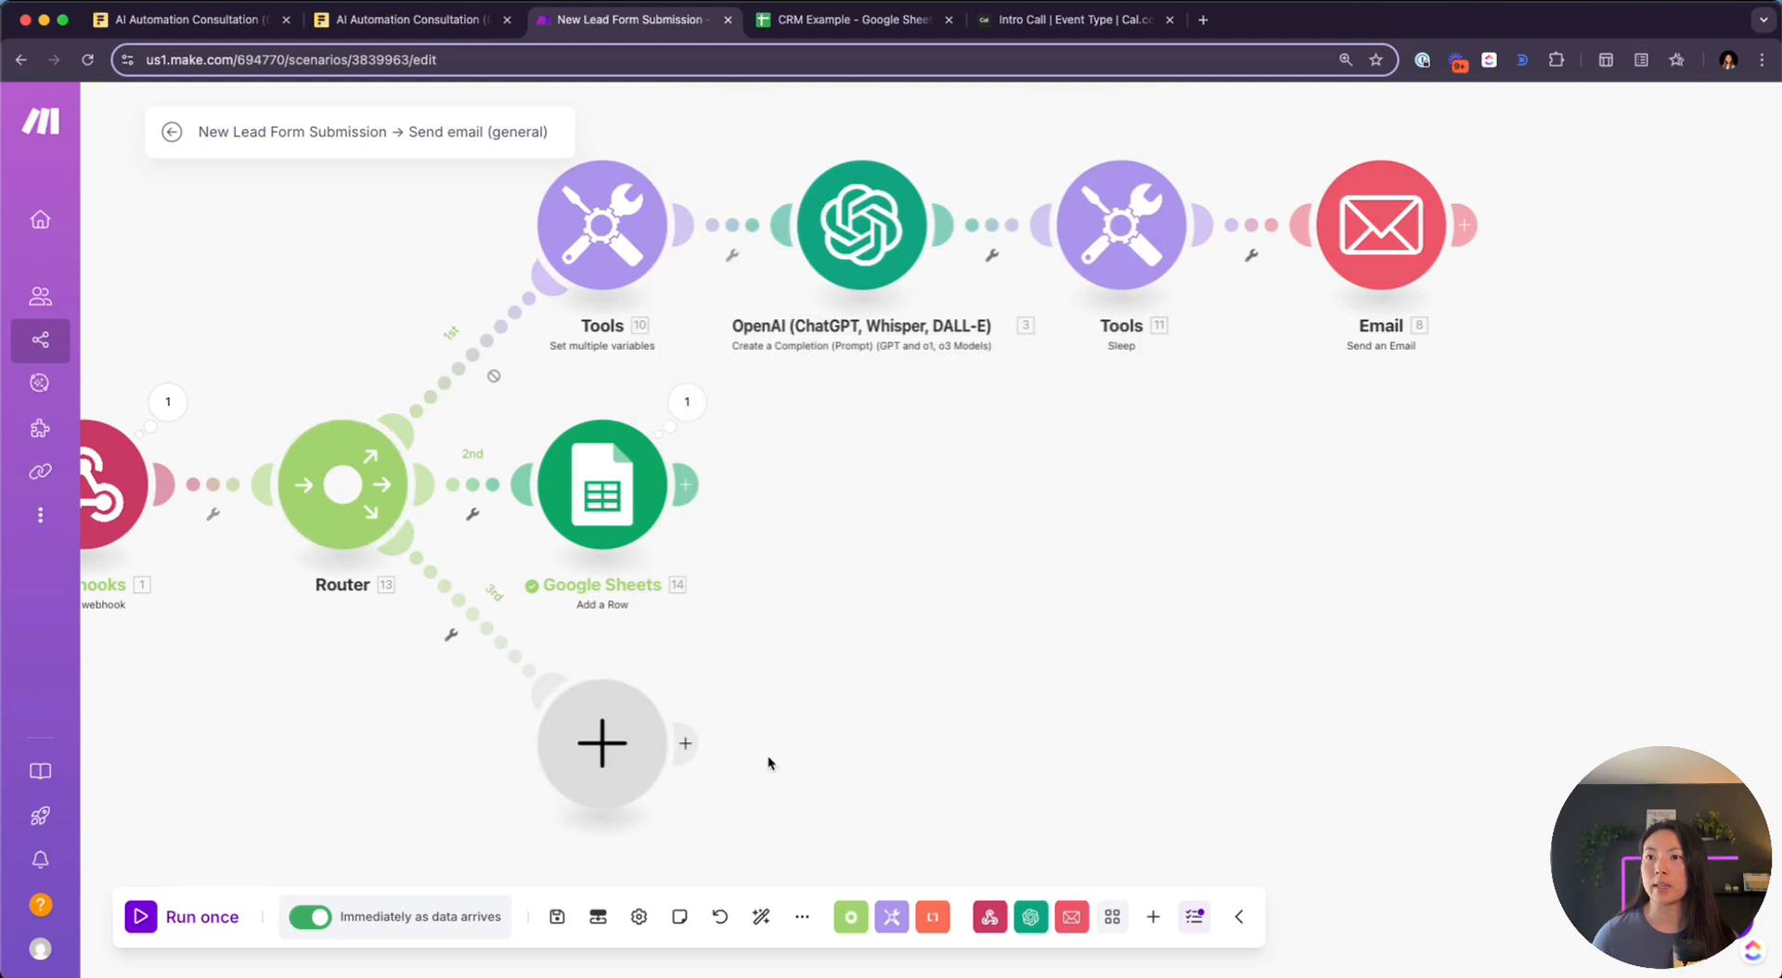
{"action": "left_click", "coordinate": [489, 737]}
{"action": "left_click_drag", "start_coordinate": [395, 631], "coordinate": [644, 660]}
{"action": "key", "text": "ctrl+s"}
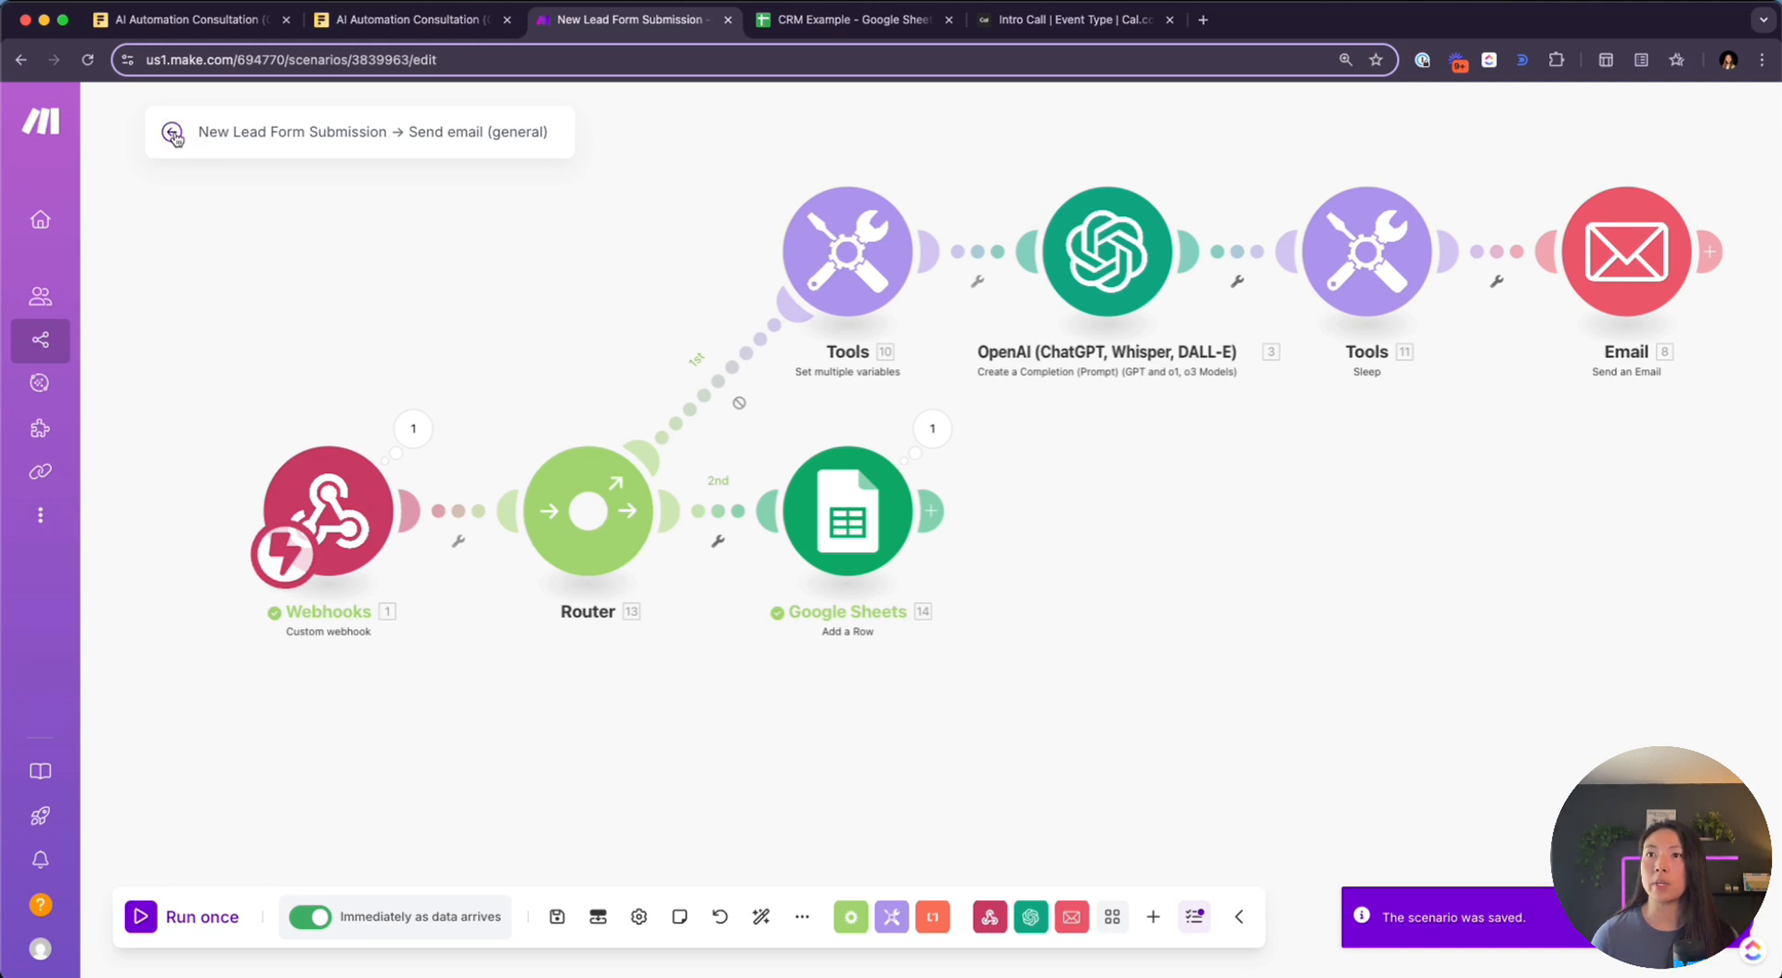
Switch the scenario on, delete its queued webhook data, and go to All scenarios
{"action": "left_click", "coordinate": [174, 135]}
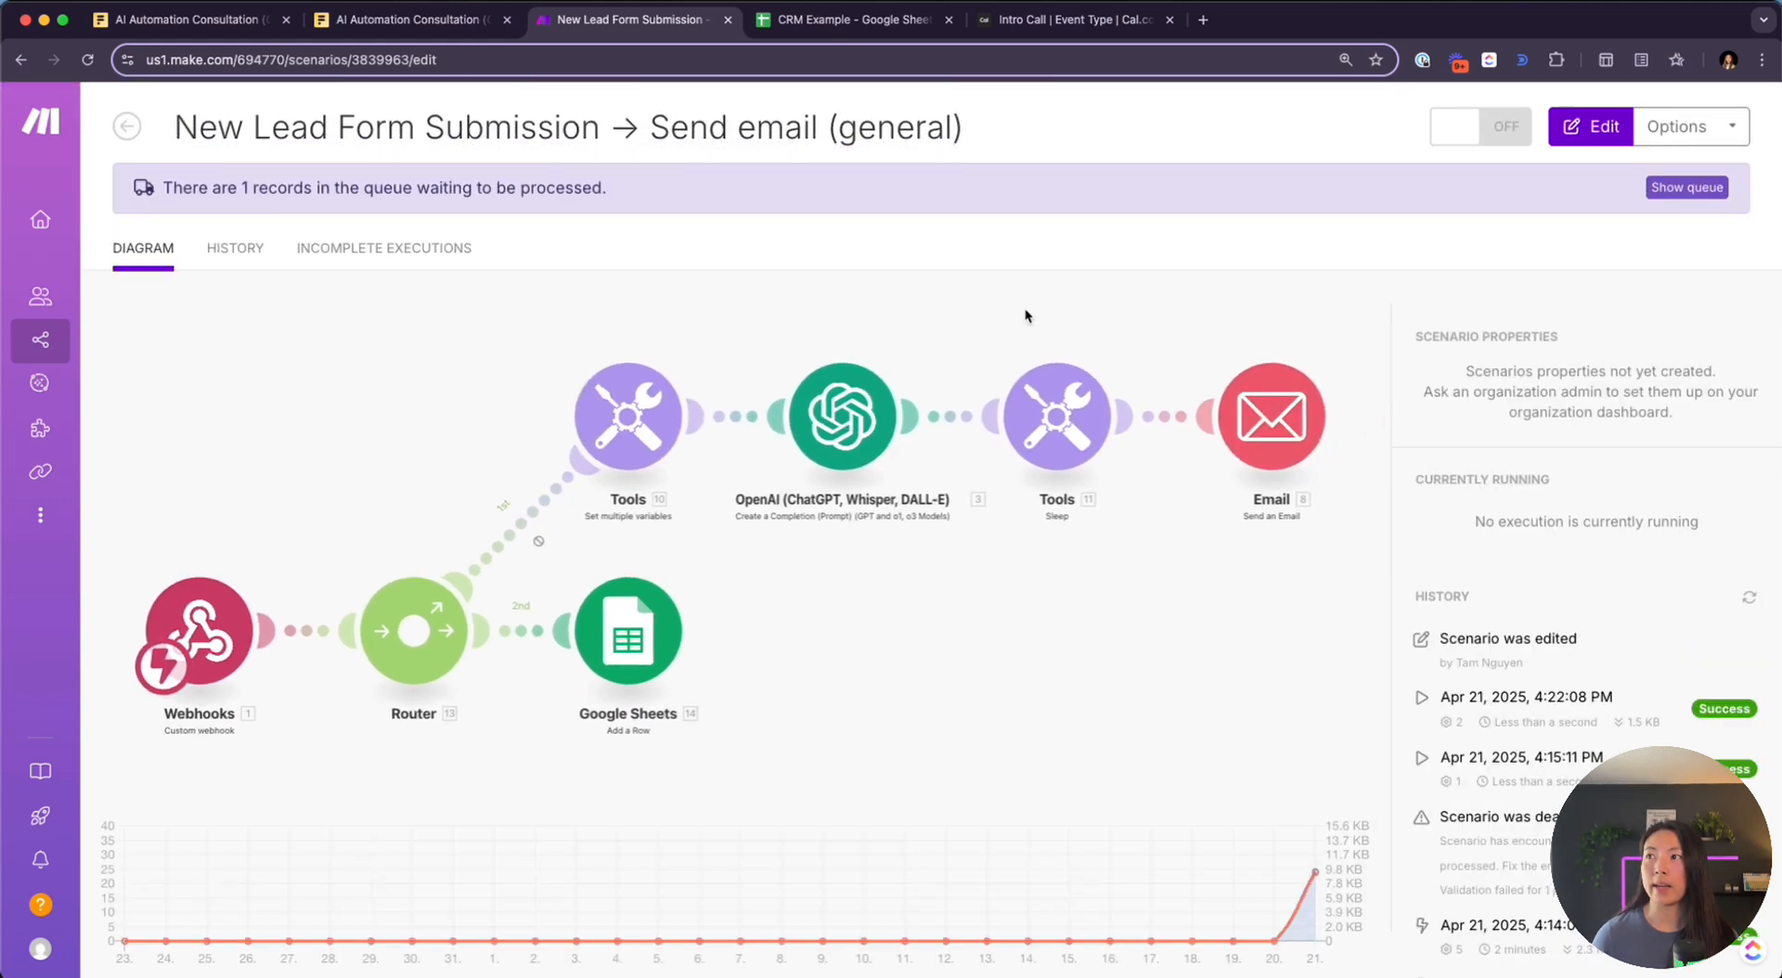
{"action": "left_click", "coordinate": [1493, 128]}
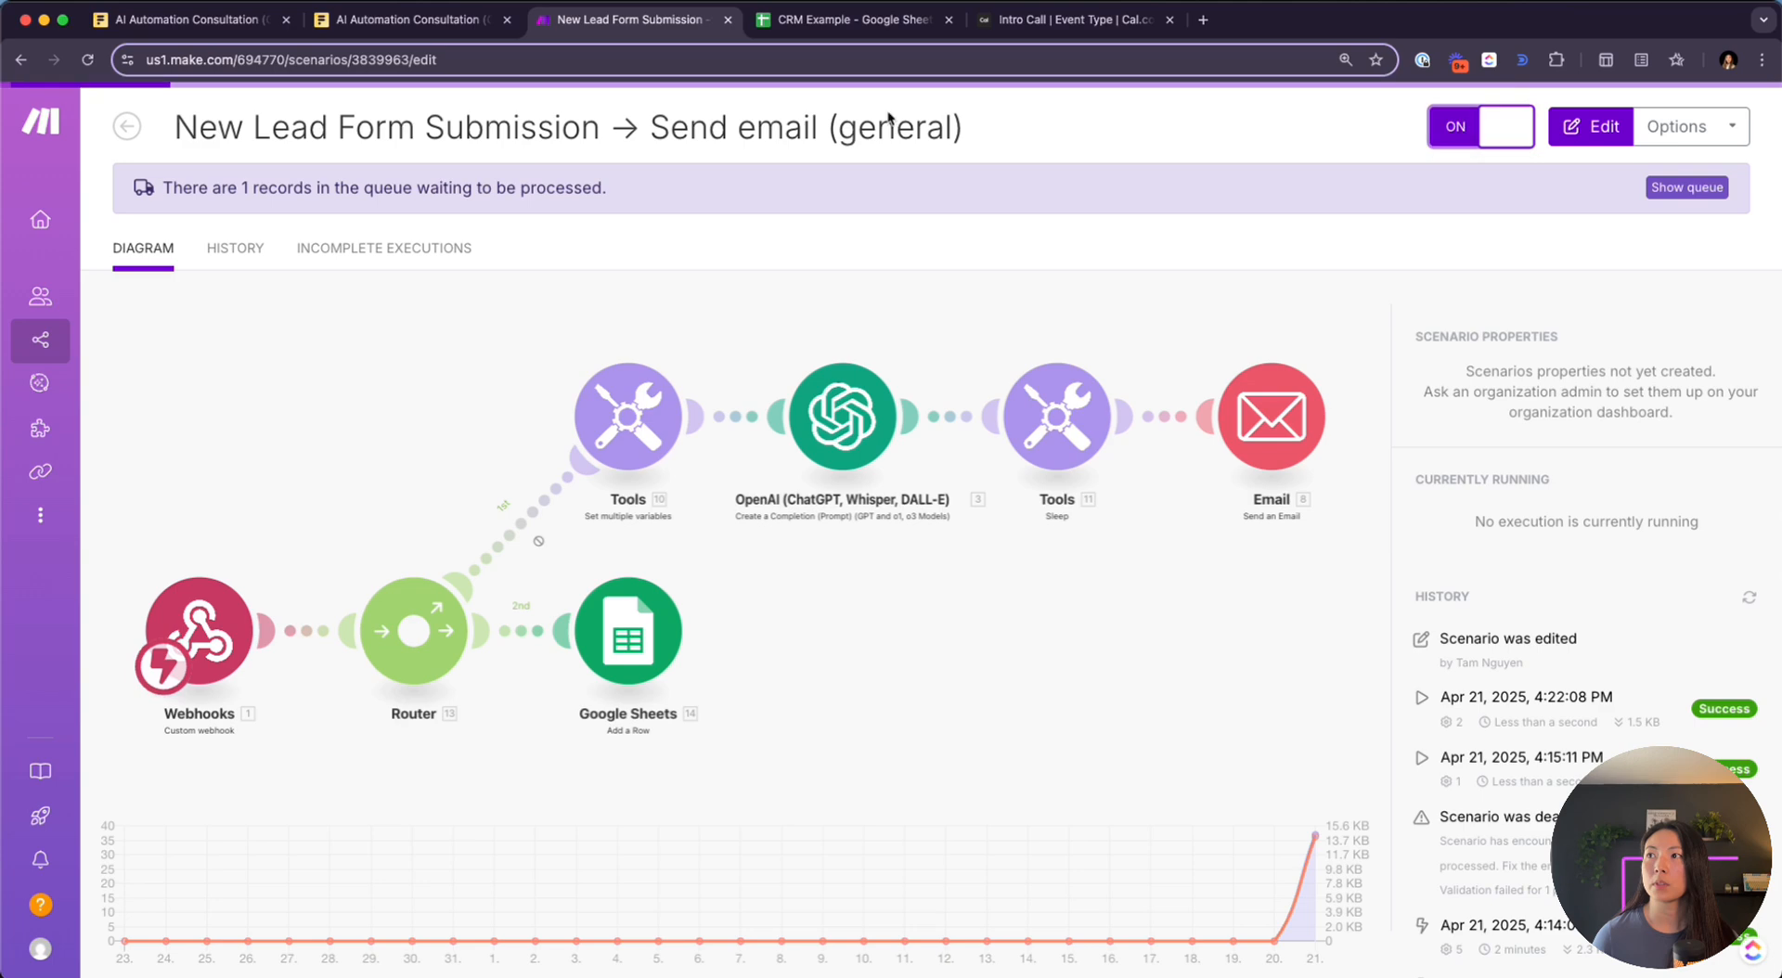
{"action": "left_click", "coordinate": [1367, 346]}
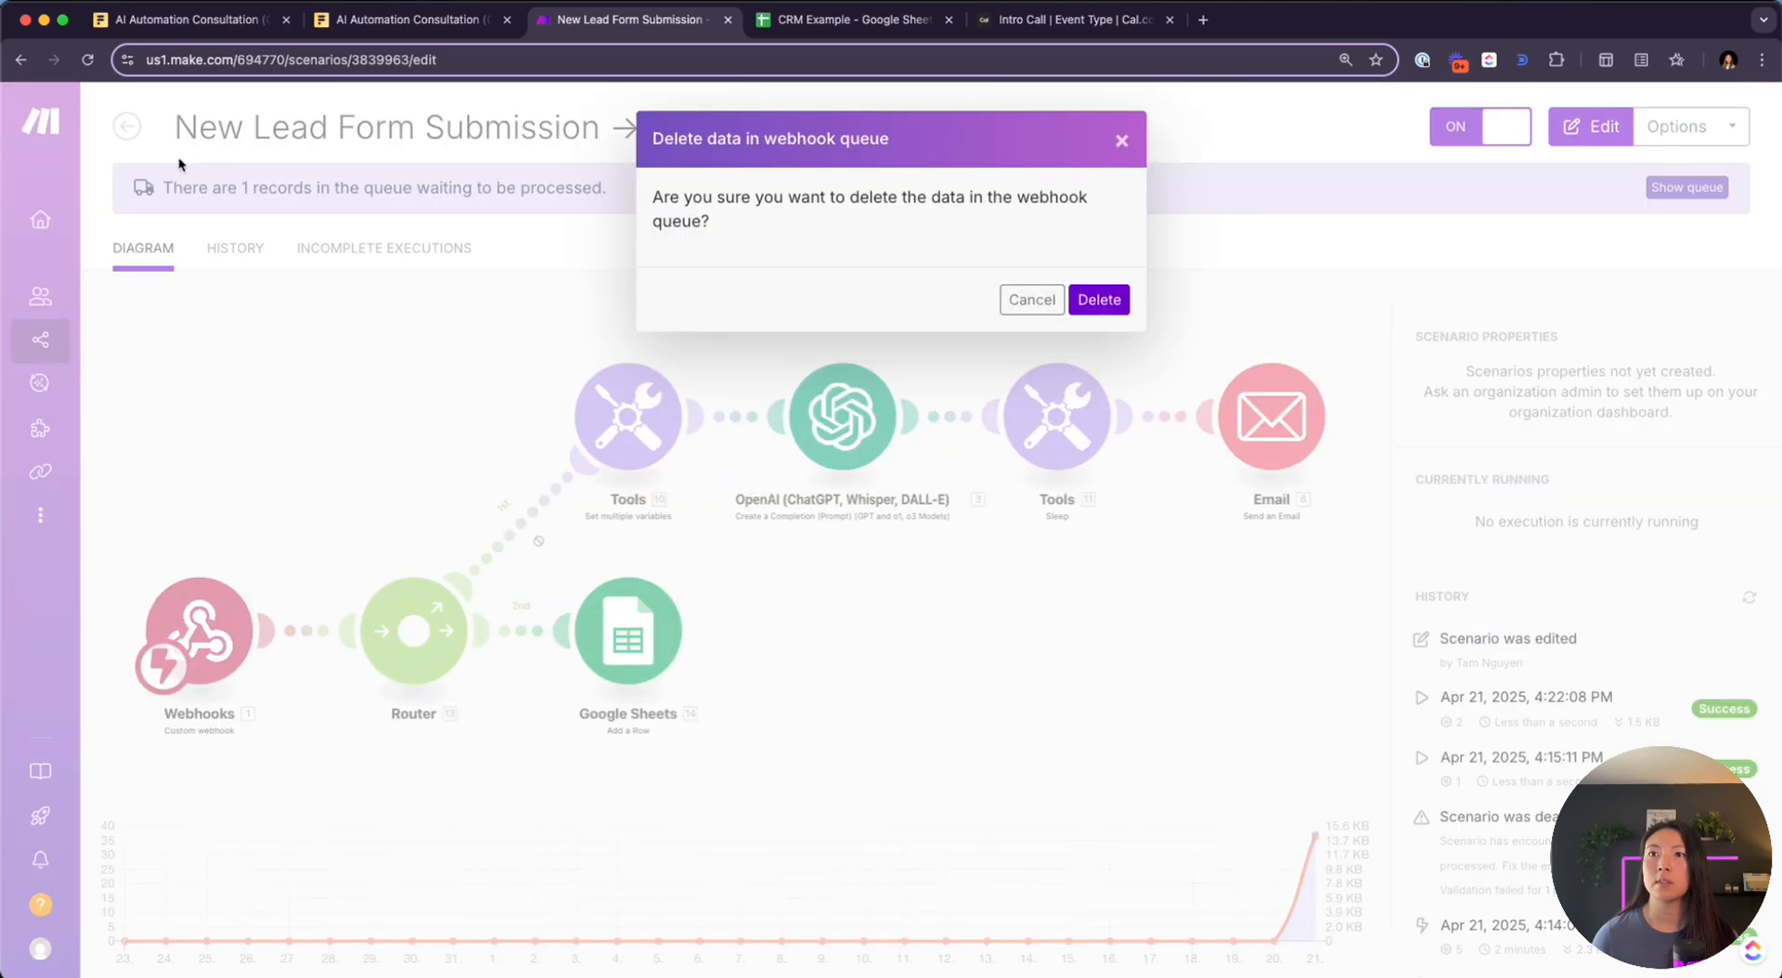
{"action": "left_click", "coordinate": [1099, 299]}
{"action": "mouse_move", "coordinate": [119, 137]}
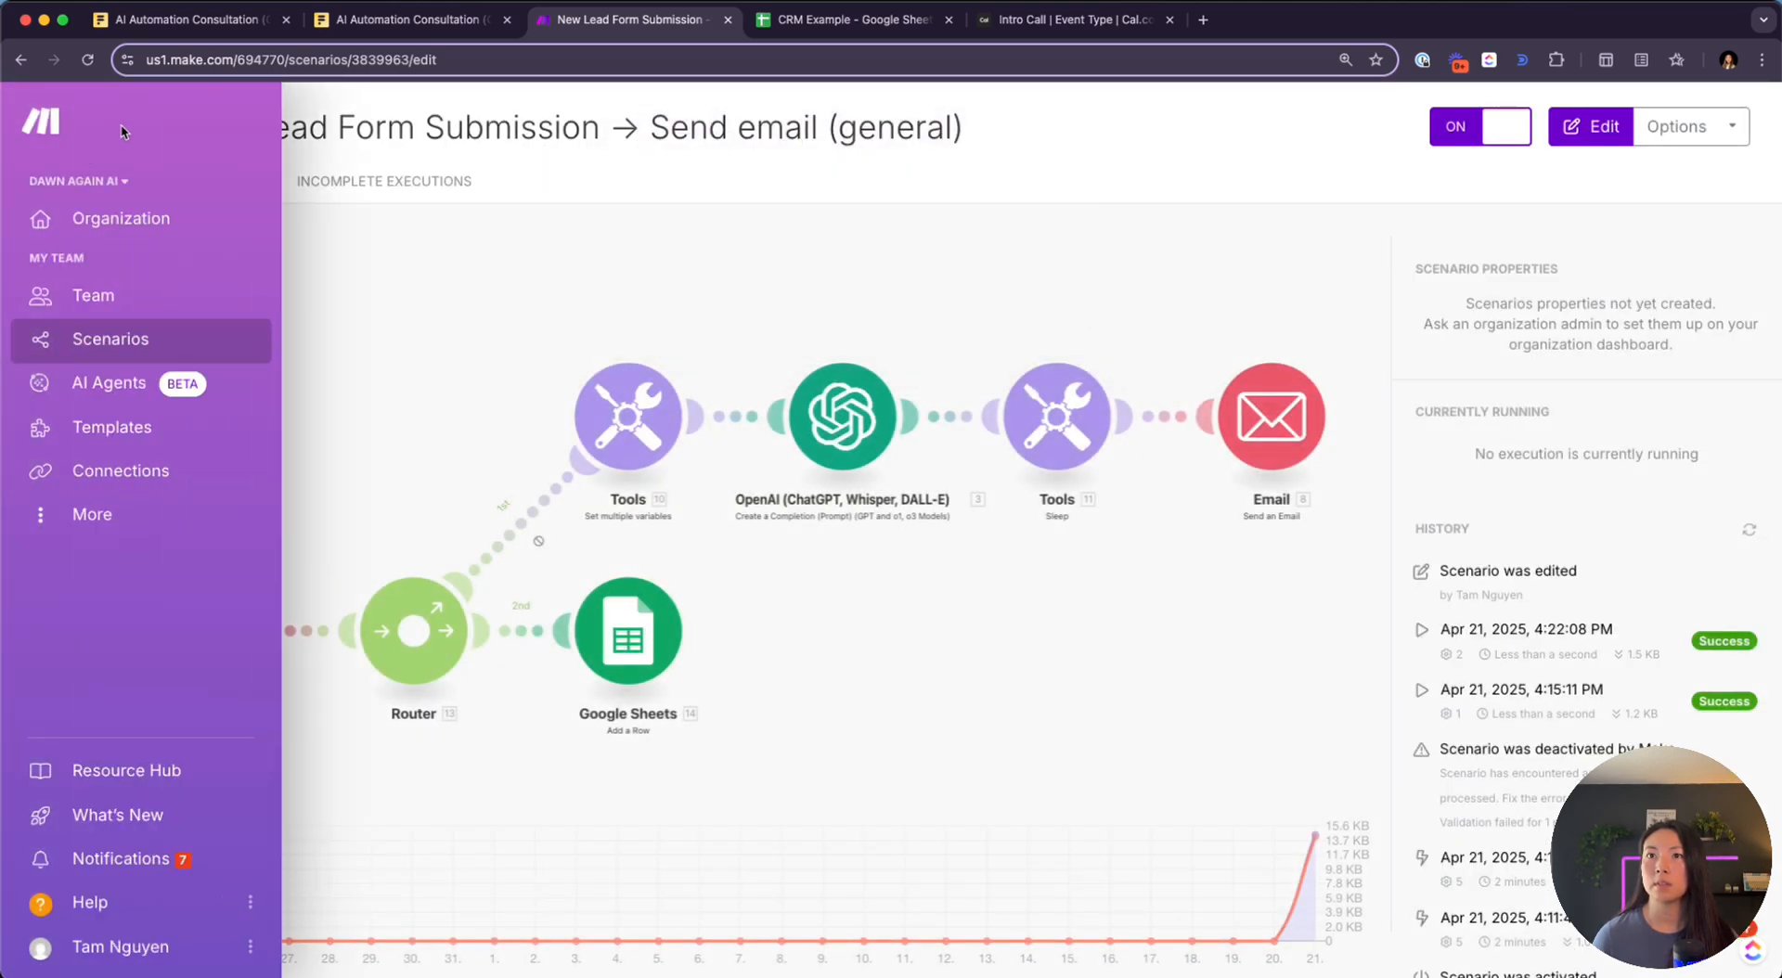
{"action": "left_click", "coordinate": [92, 344]}
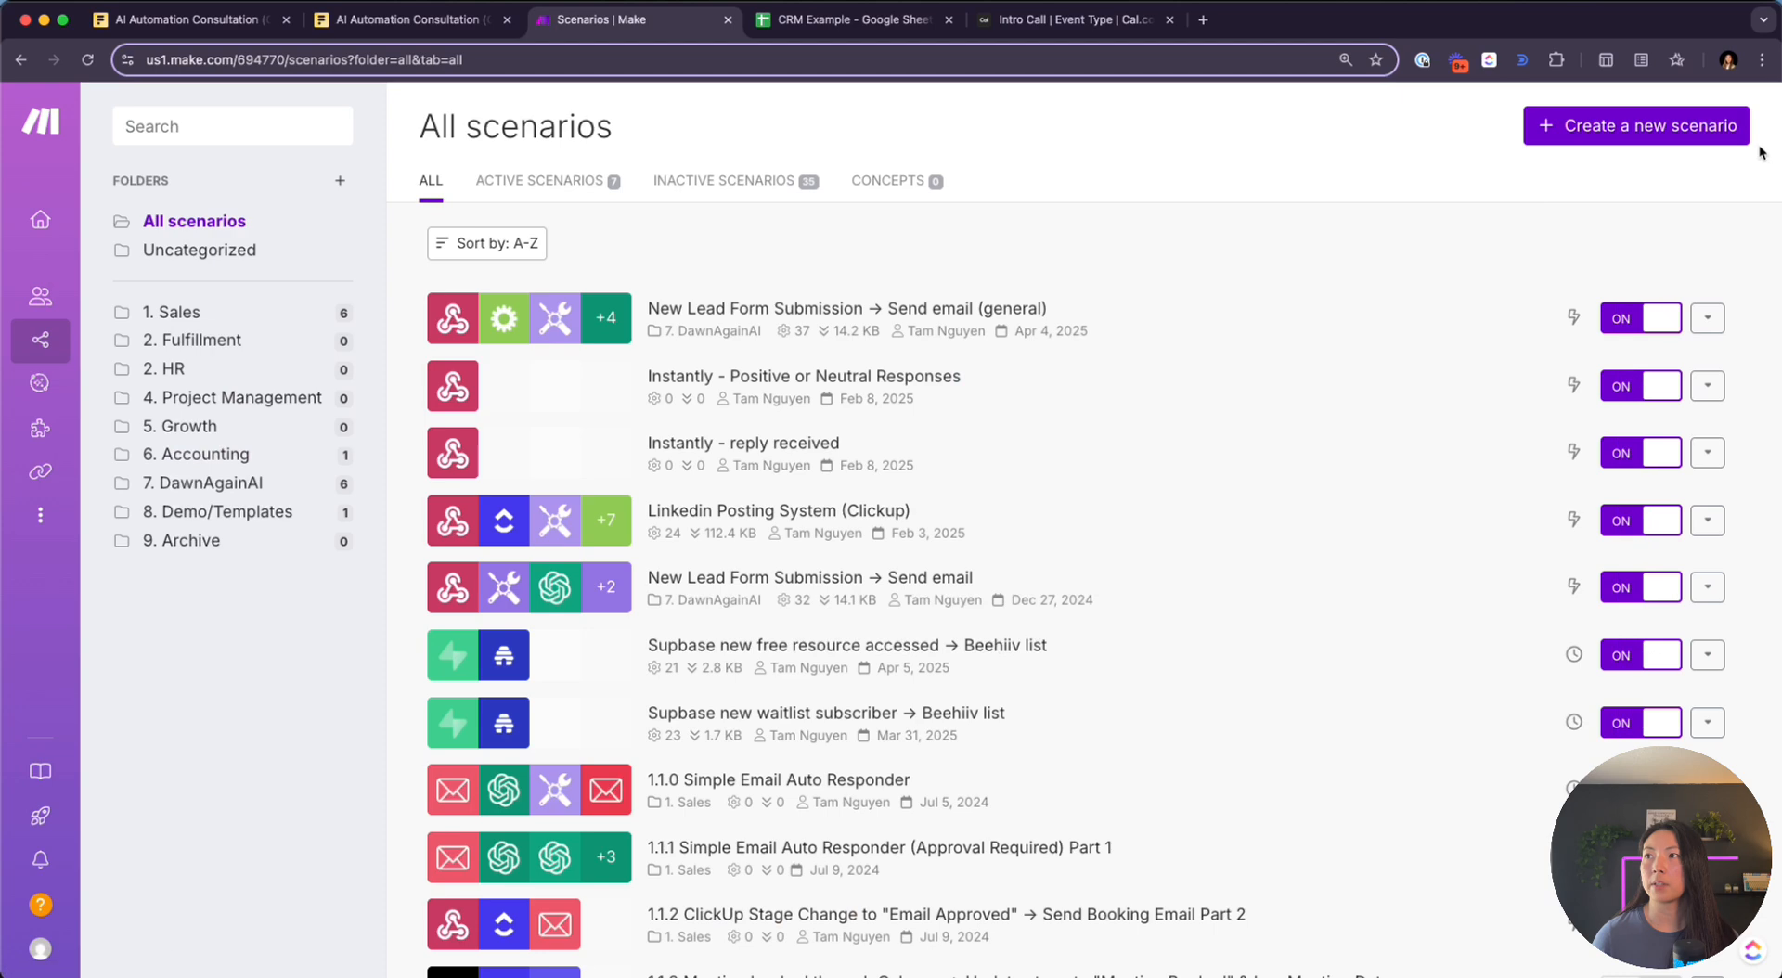
Start a new scenario with a Webhooks Custom webhook trigger and begin adding a new hook
{"action": "left_click", "coordinate": [1677, 131]}
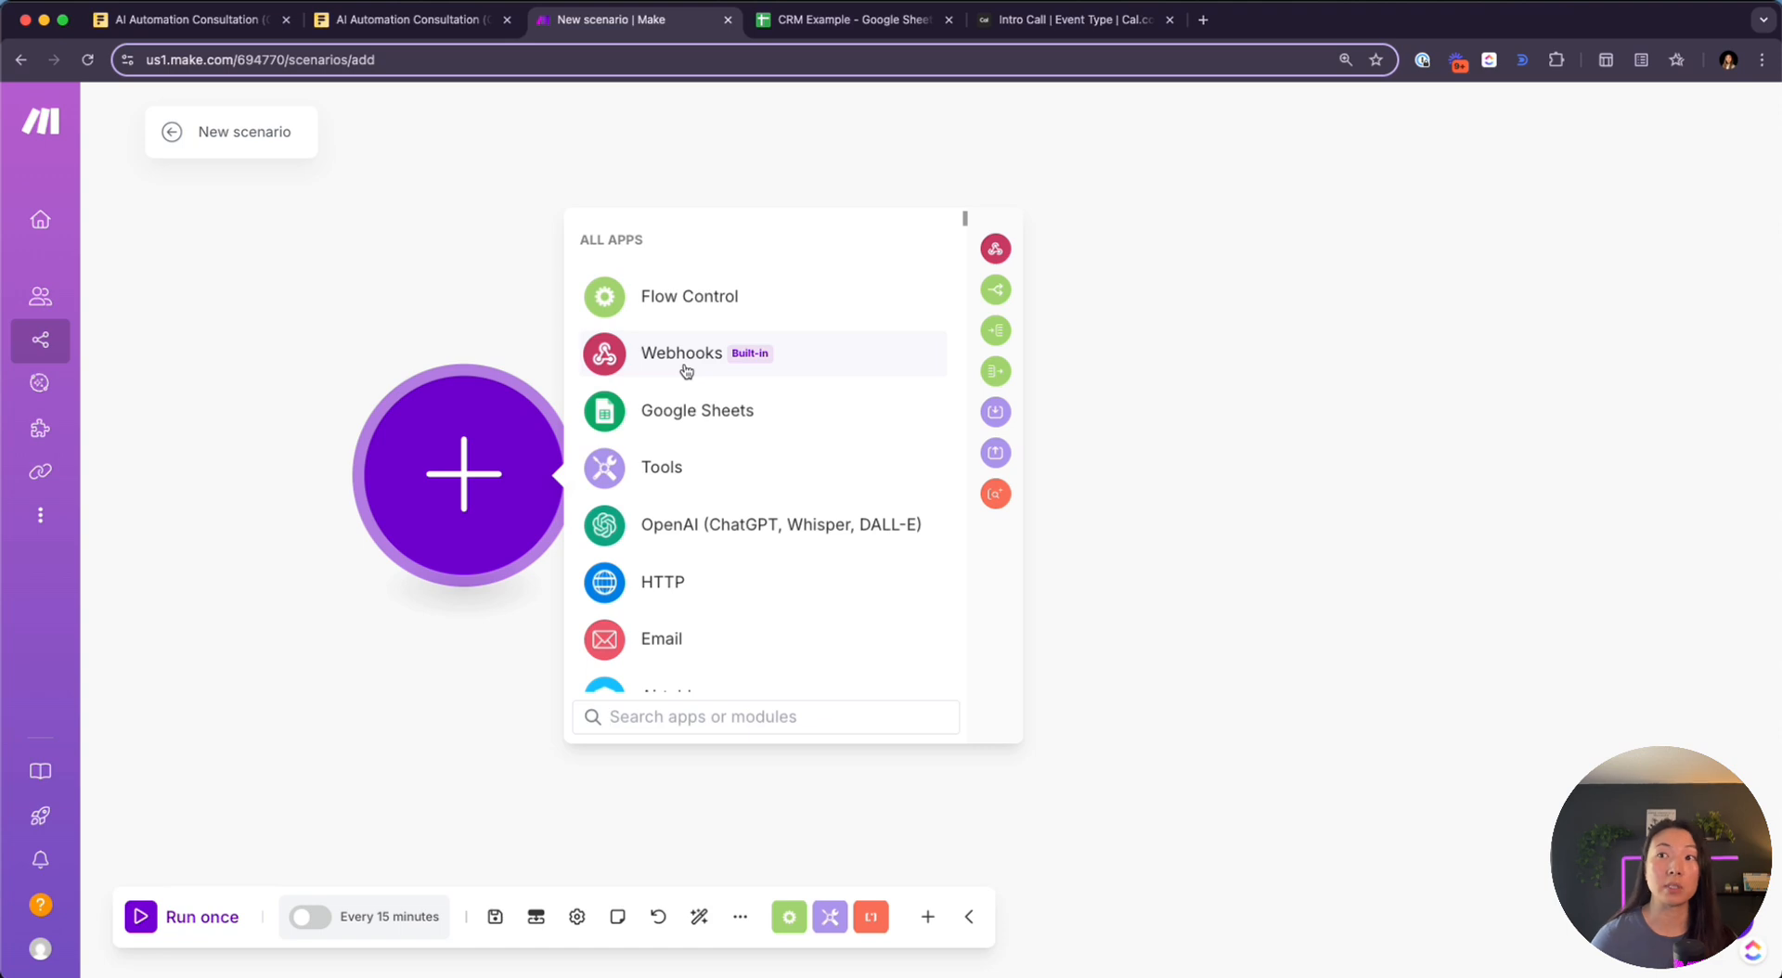
{"action": "left_click", "coordinate": [686, 370]}
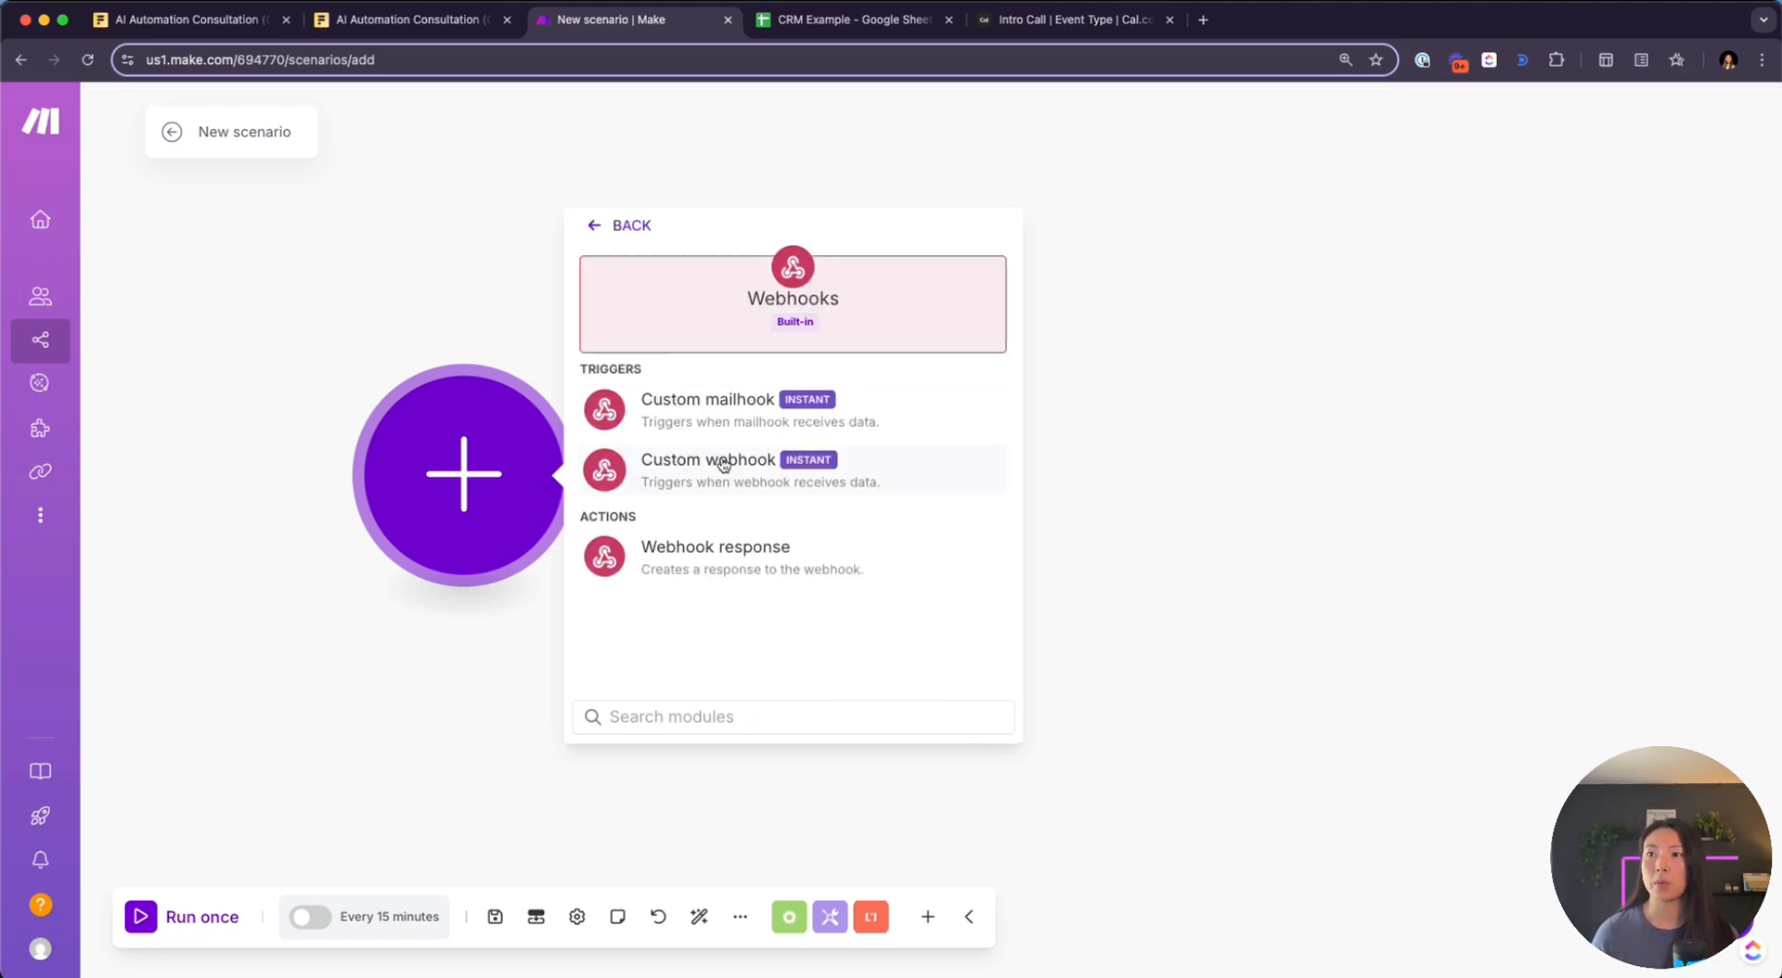
{"action": "left_click", "coordinate": [782, 479]}
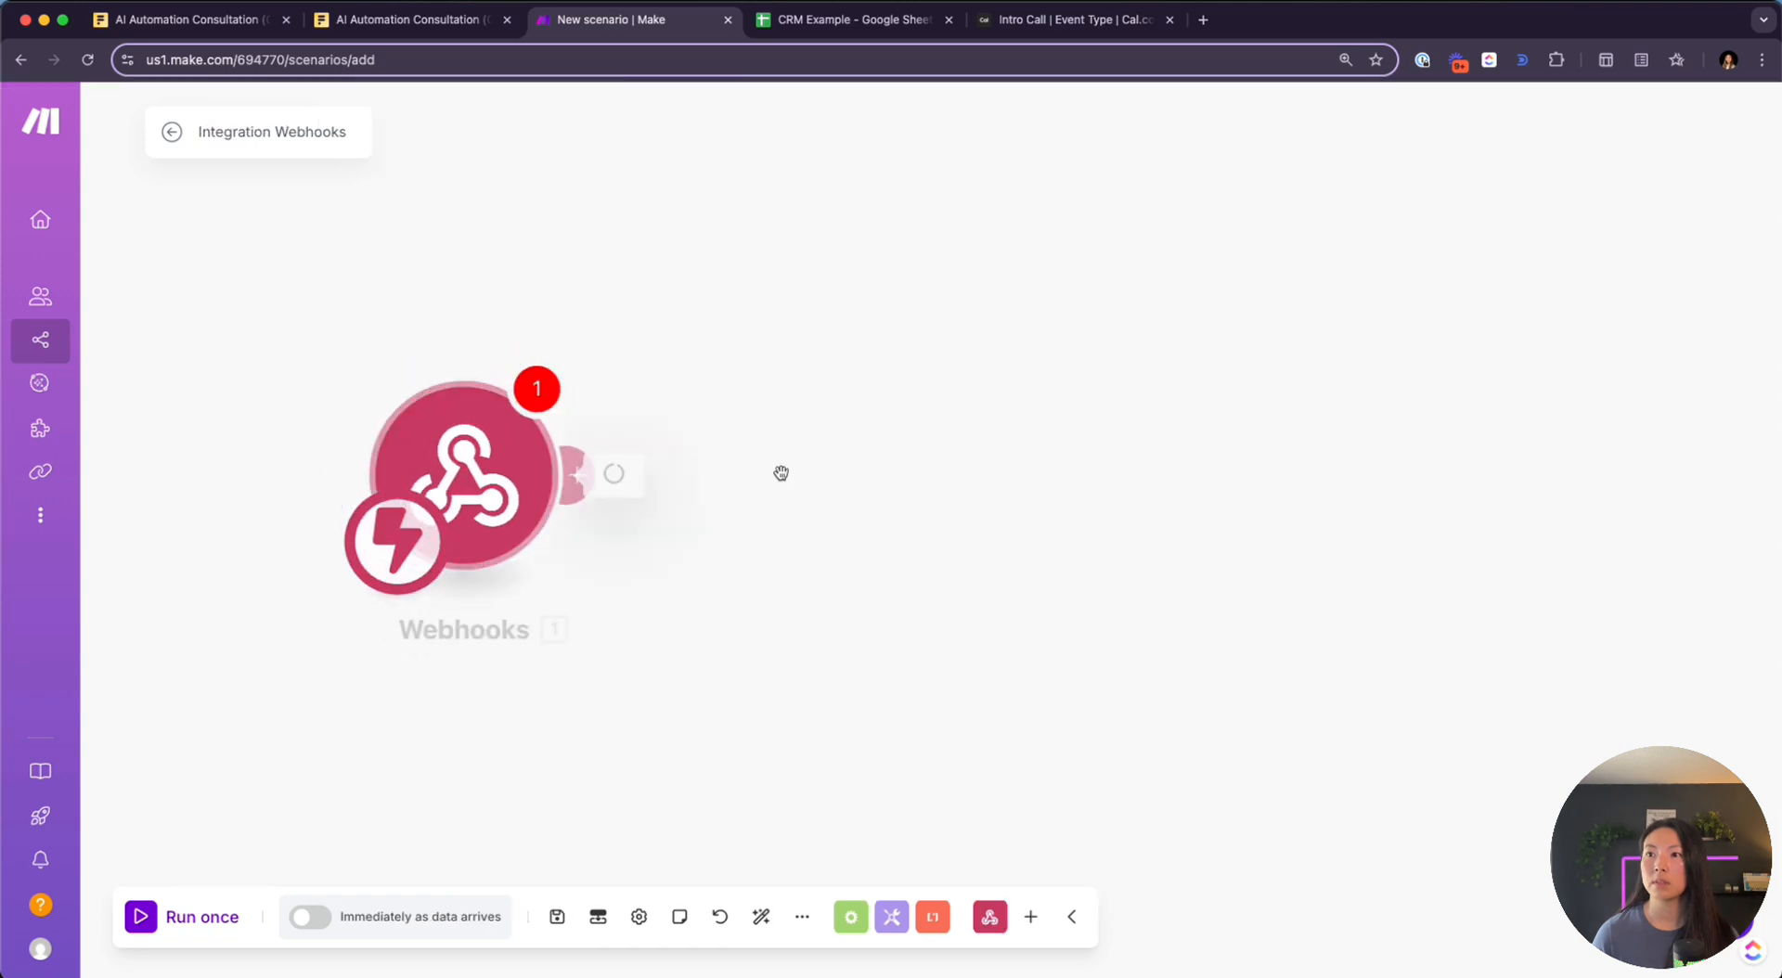
{"action": "left_click", "coordinate": [776, 481]}
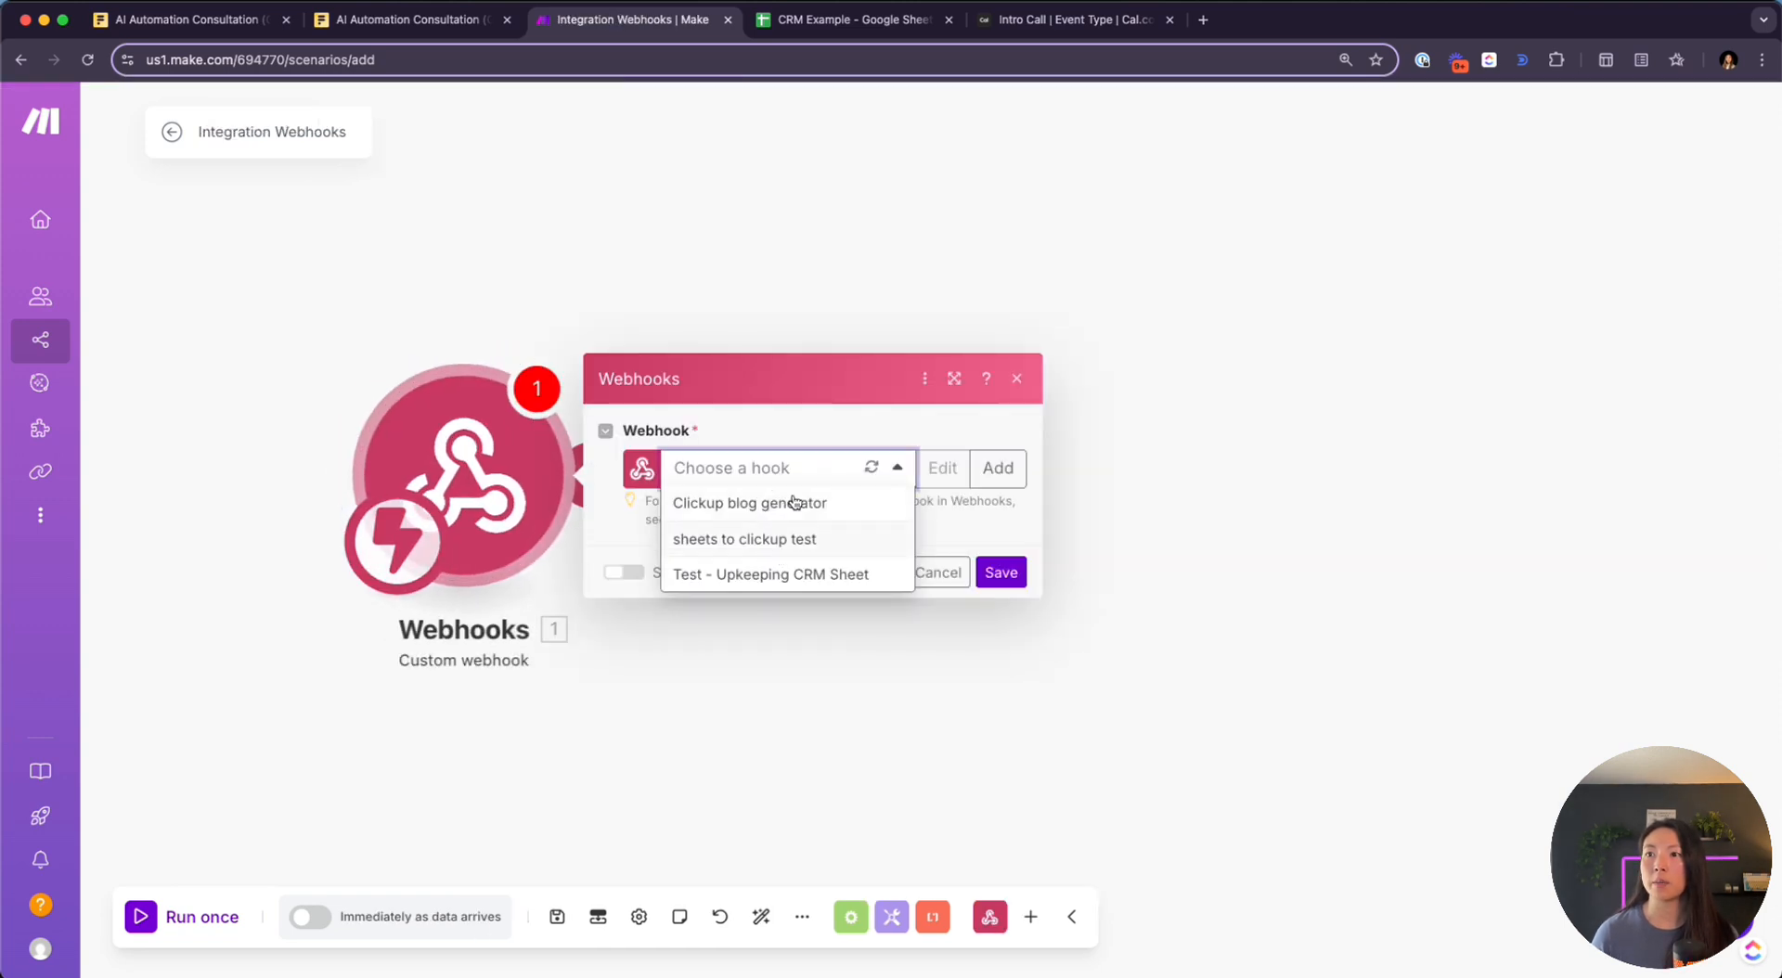
{"action": "left_click", "coordinate": [777, 436]}
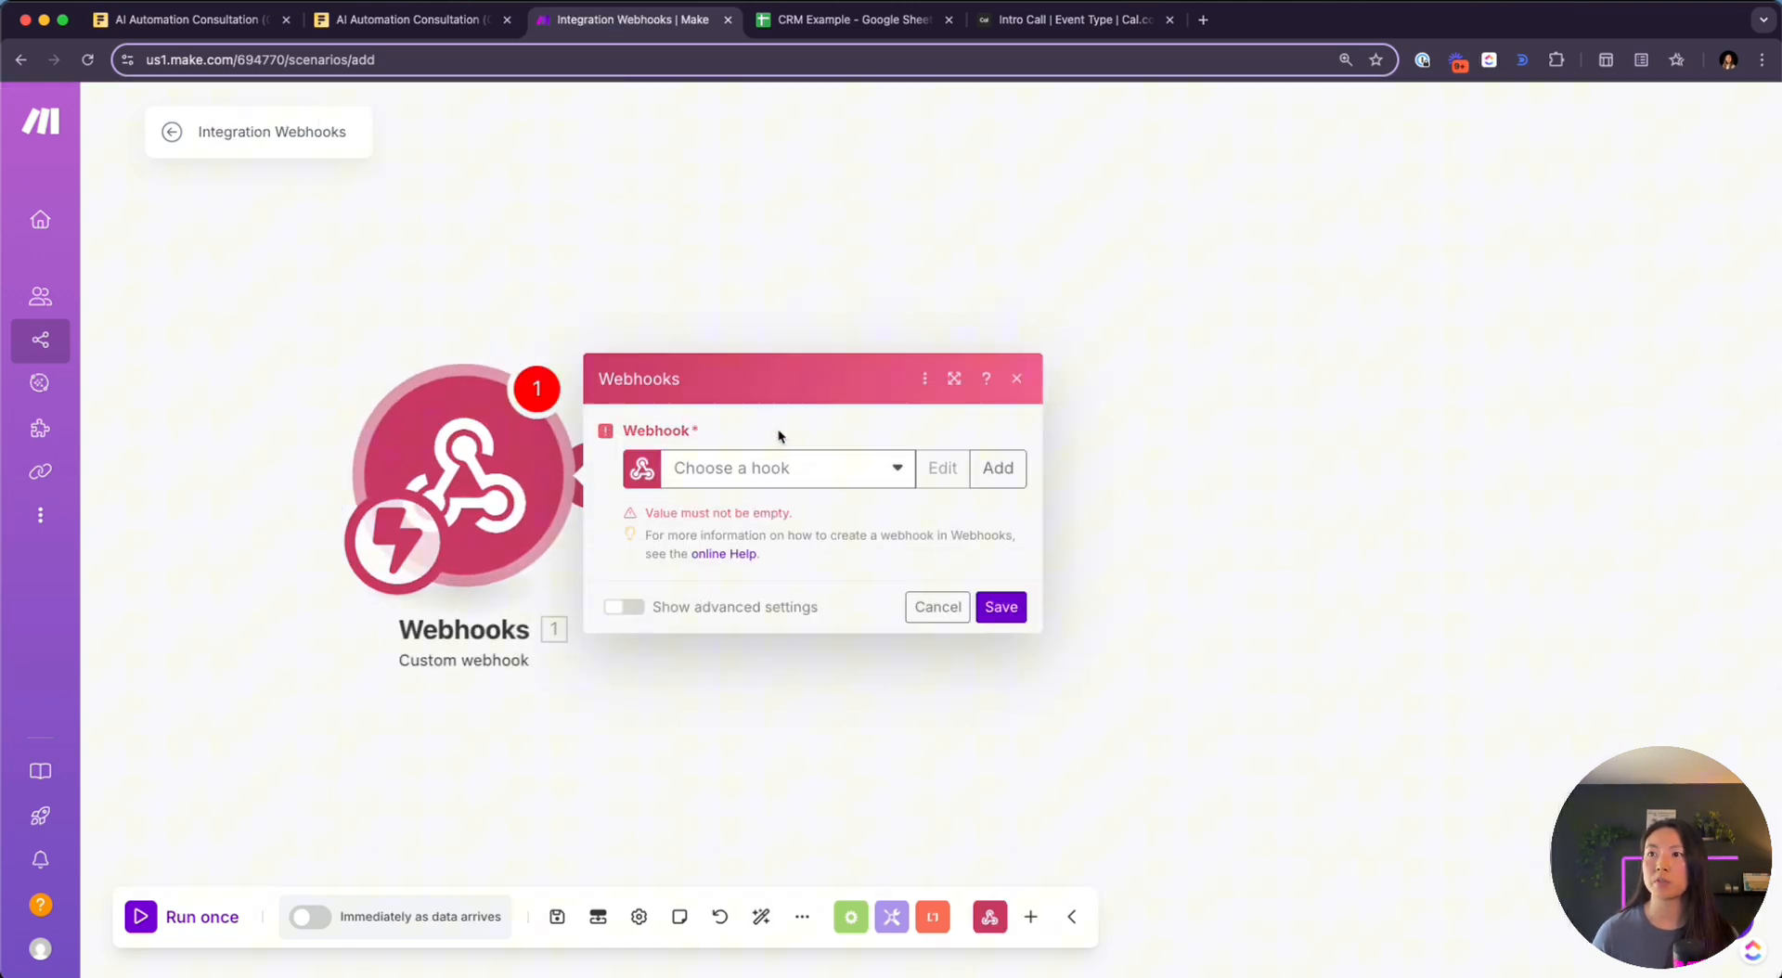
{"action": "left_click", "coordinate": [988, 481]}
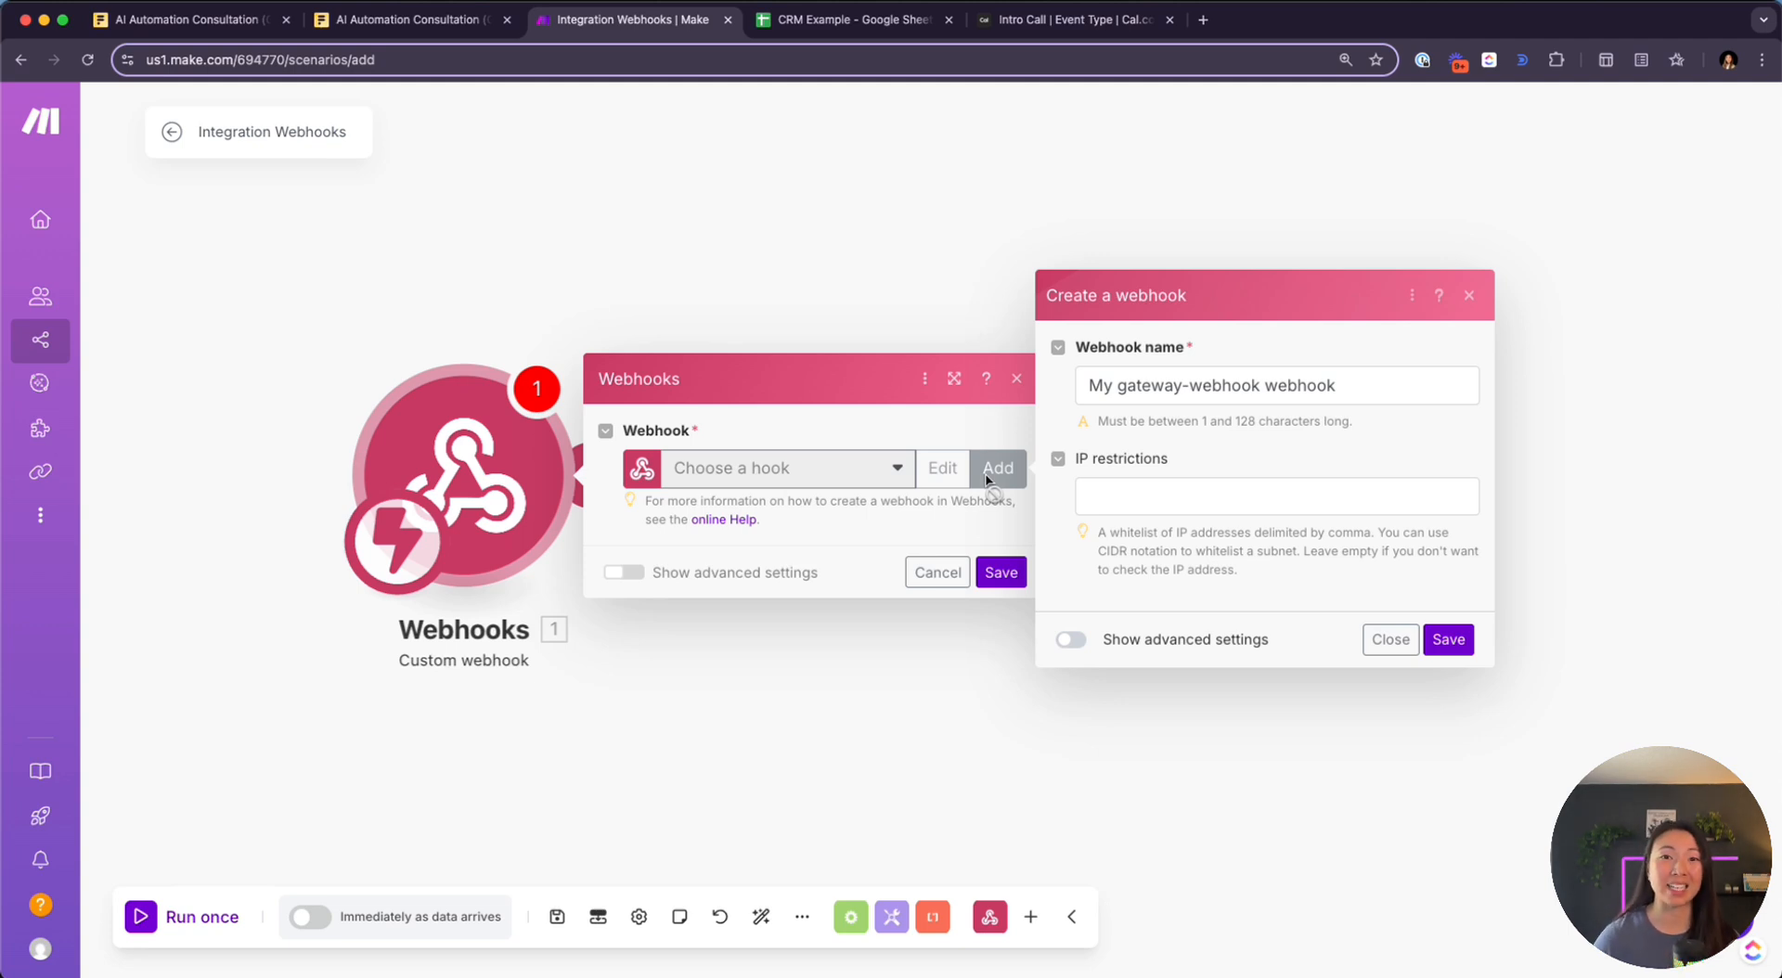
Name the webhook 'new meeting booked cal.com 4/21/25', save it, and copy its address
{"action": "triple_click", "coordinate": [1213, 401]}
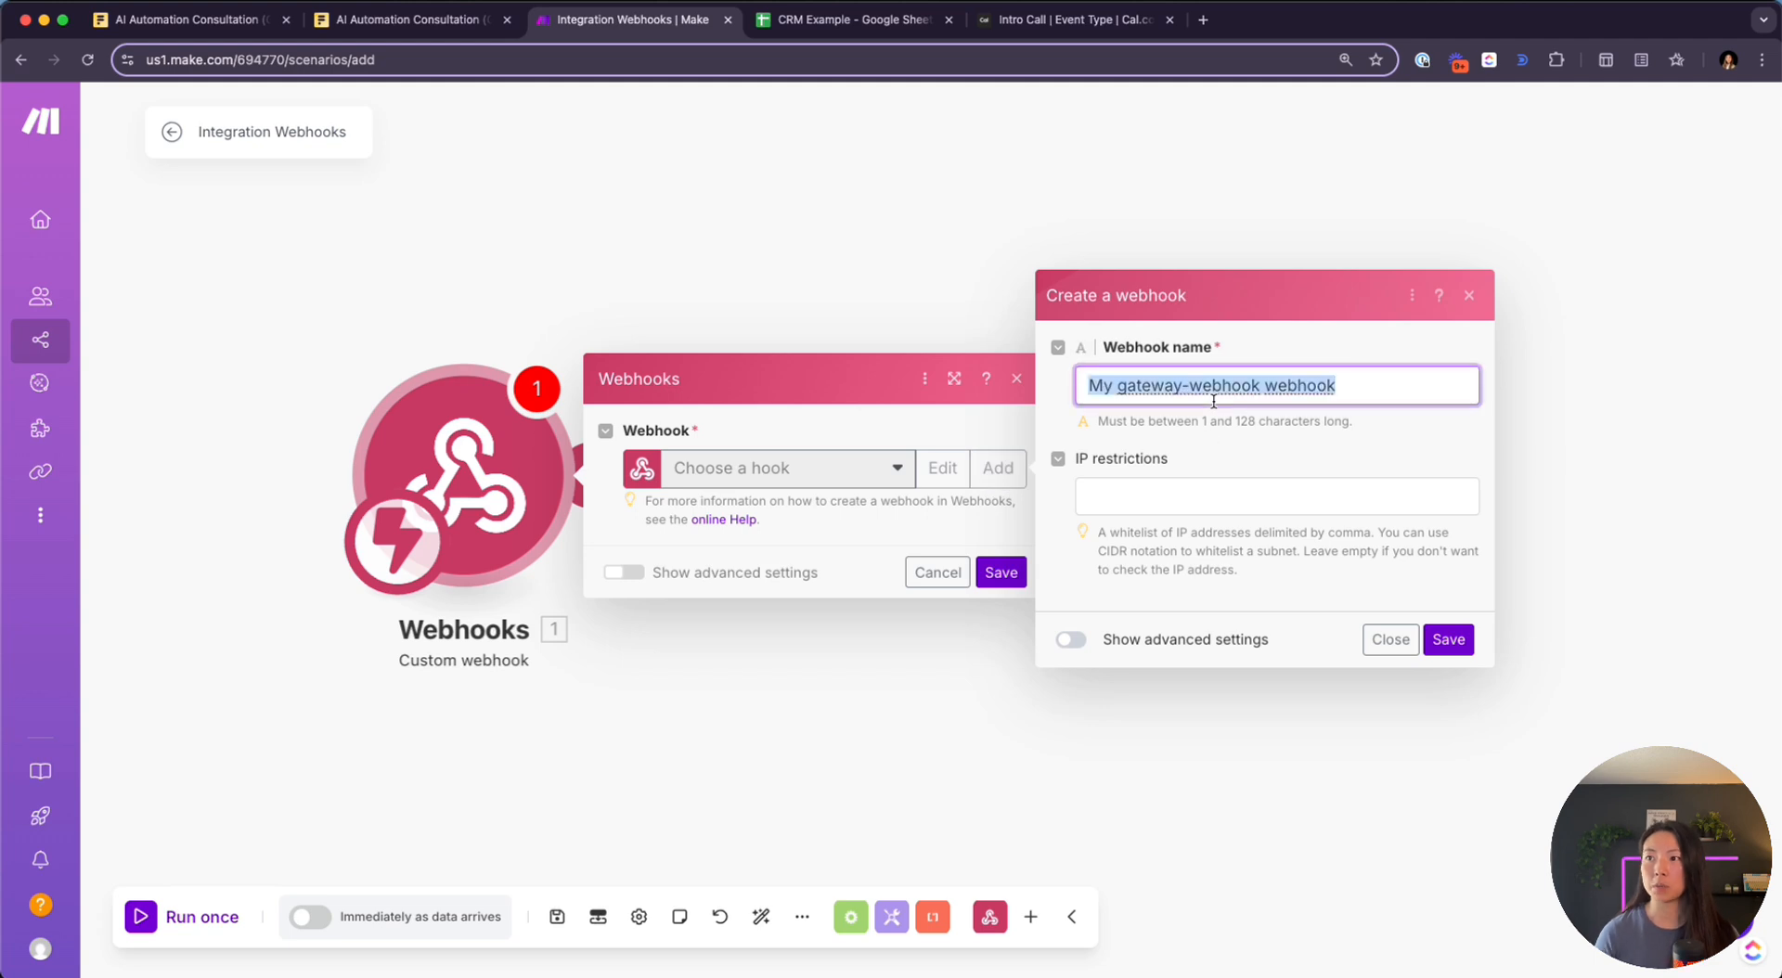
{"action": "type", "text": "new meeting"}
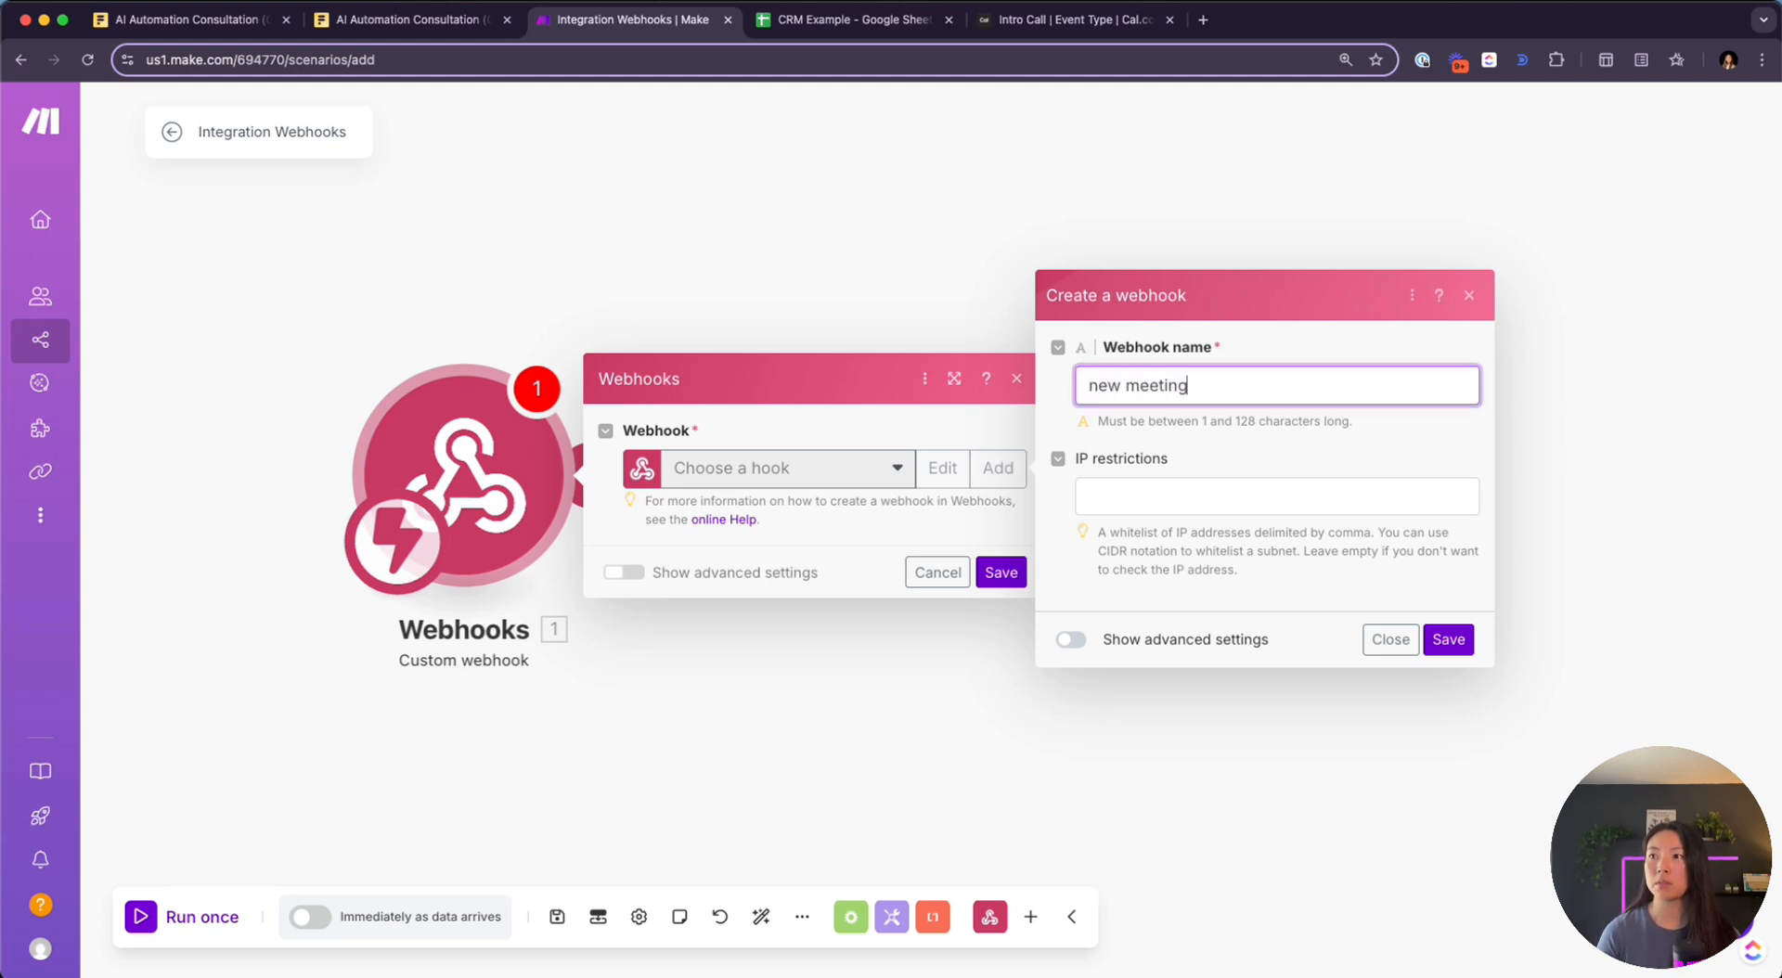
{"action": "type", "text": " booked cal.cm"}
{"action": "key", "text": "BackSpace"}
{"action": "type", "text": "om "}
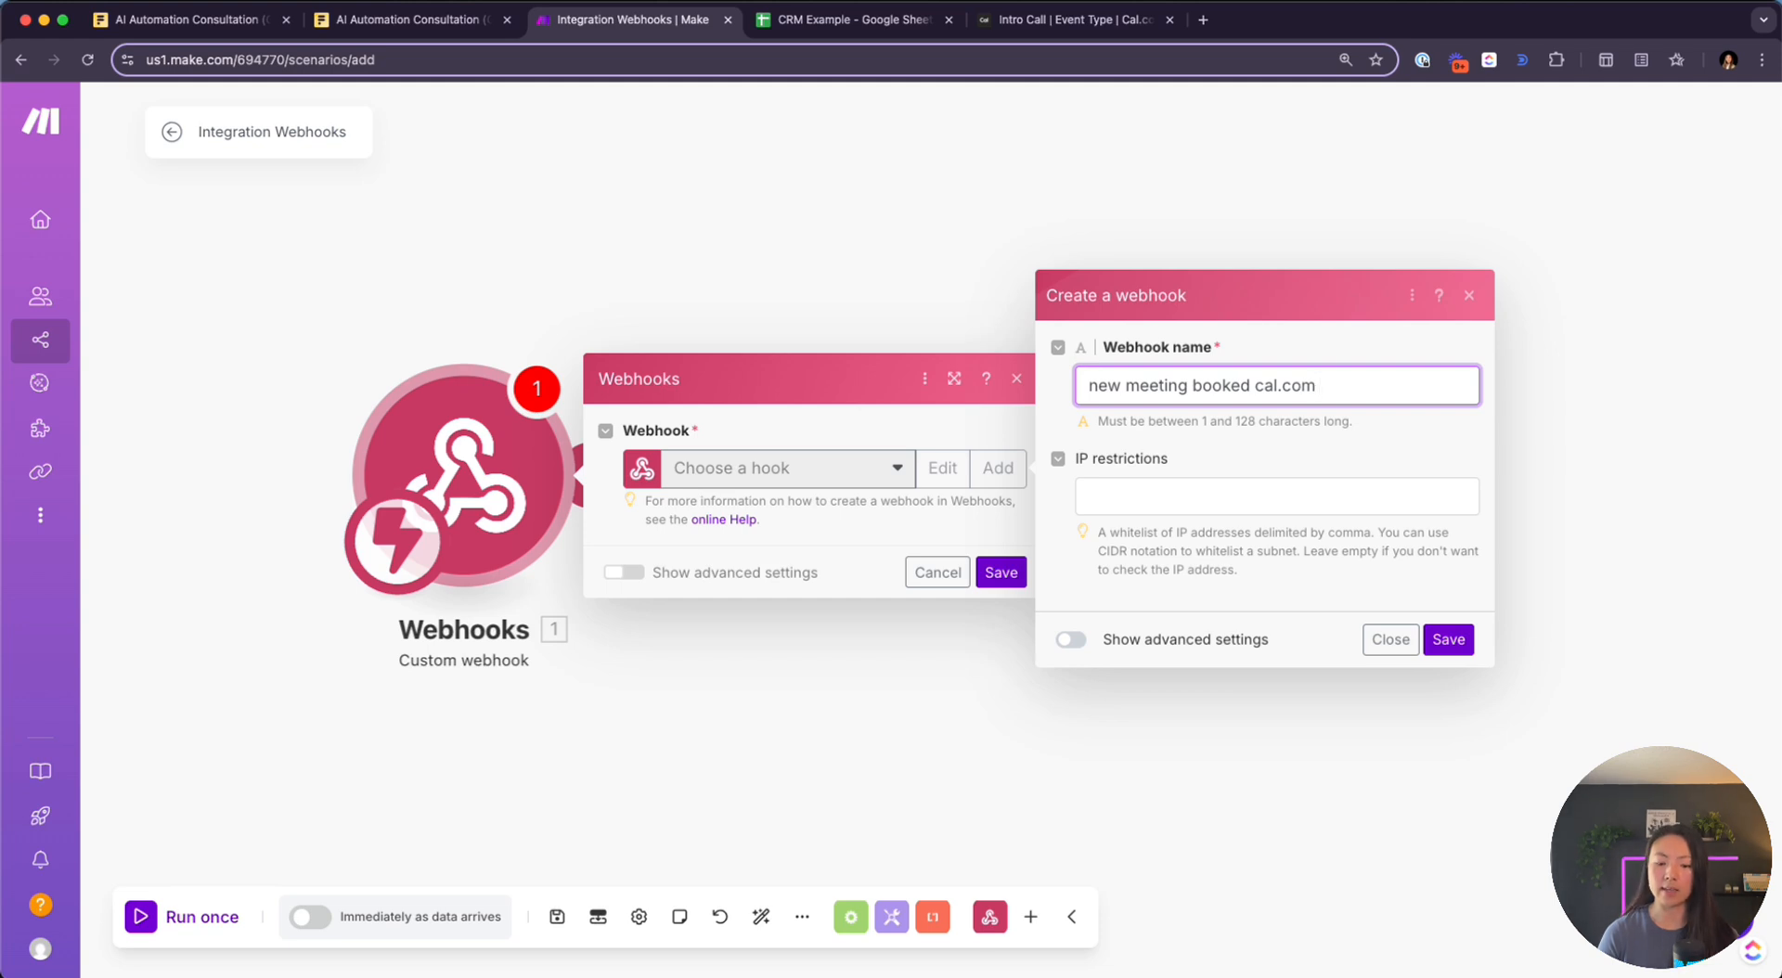
{"action": "type", "text": "4/"}
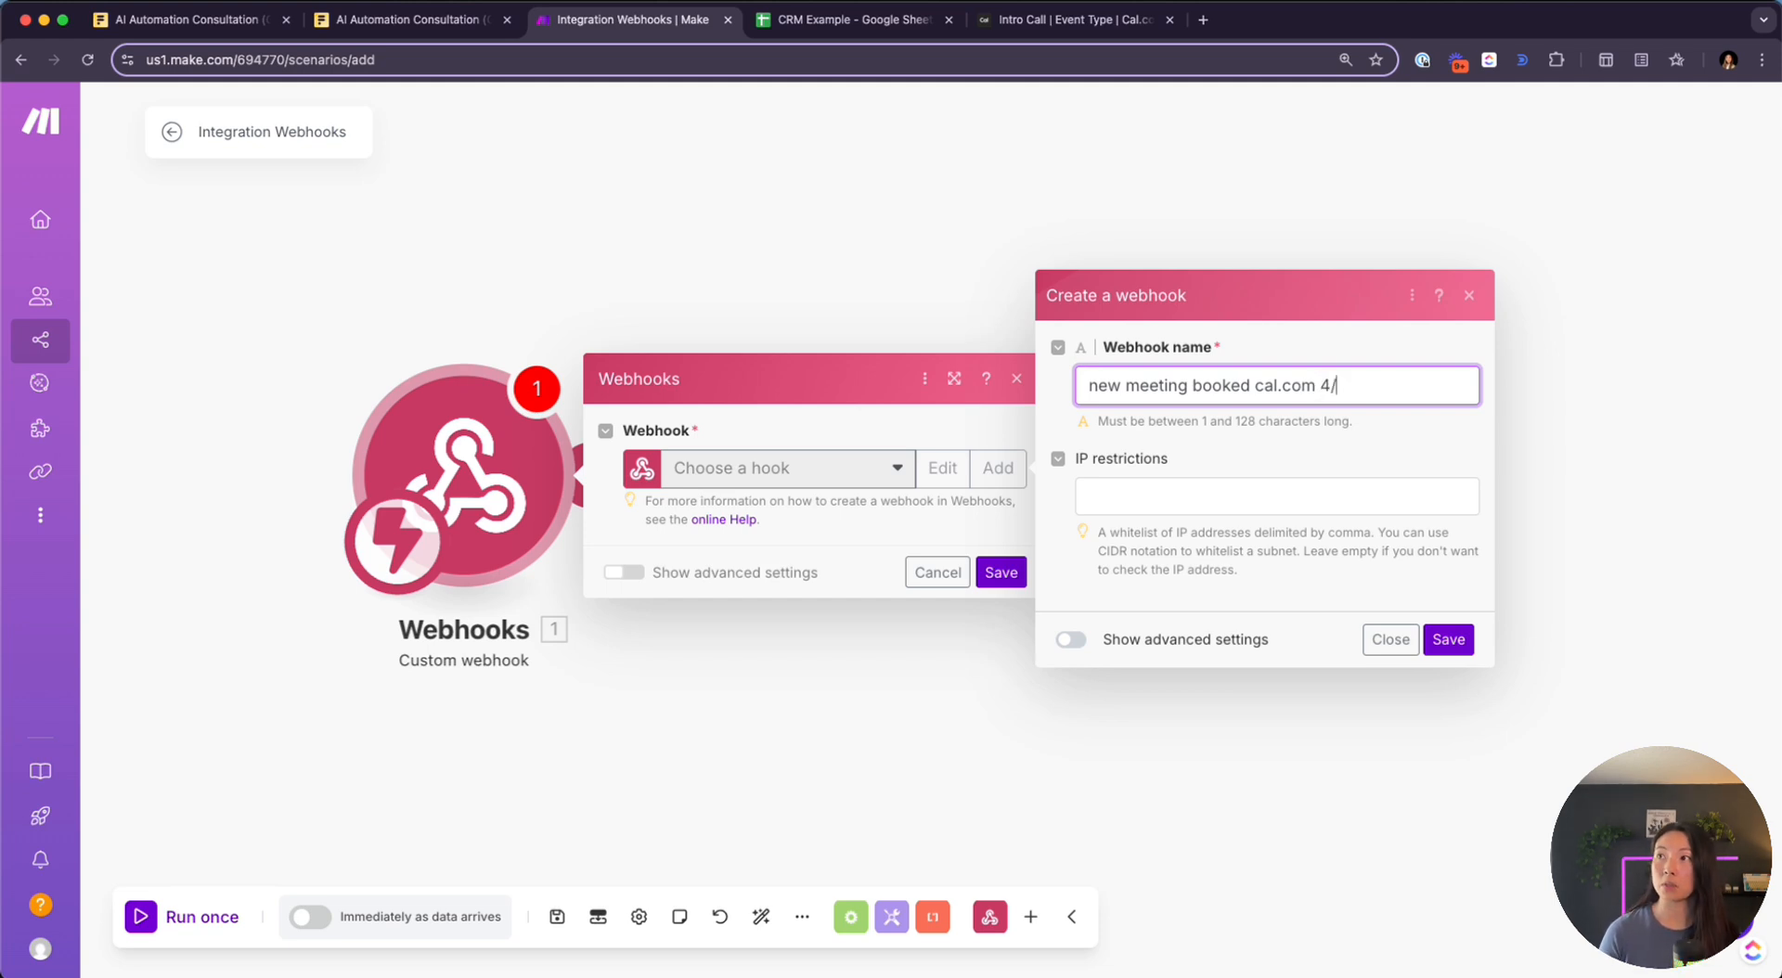
{"action": "type", "text": "21/25"}
{"action": "left_click", "coordinate": [1447, 639]}
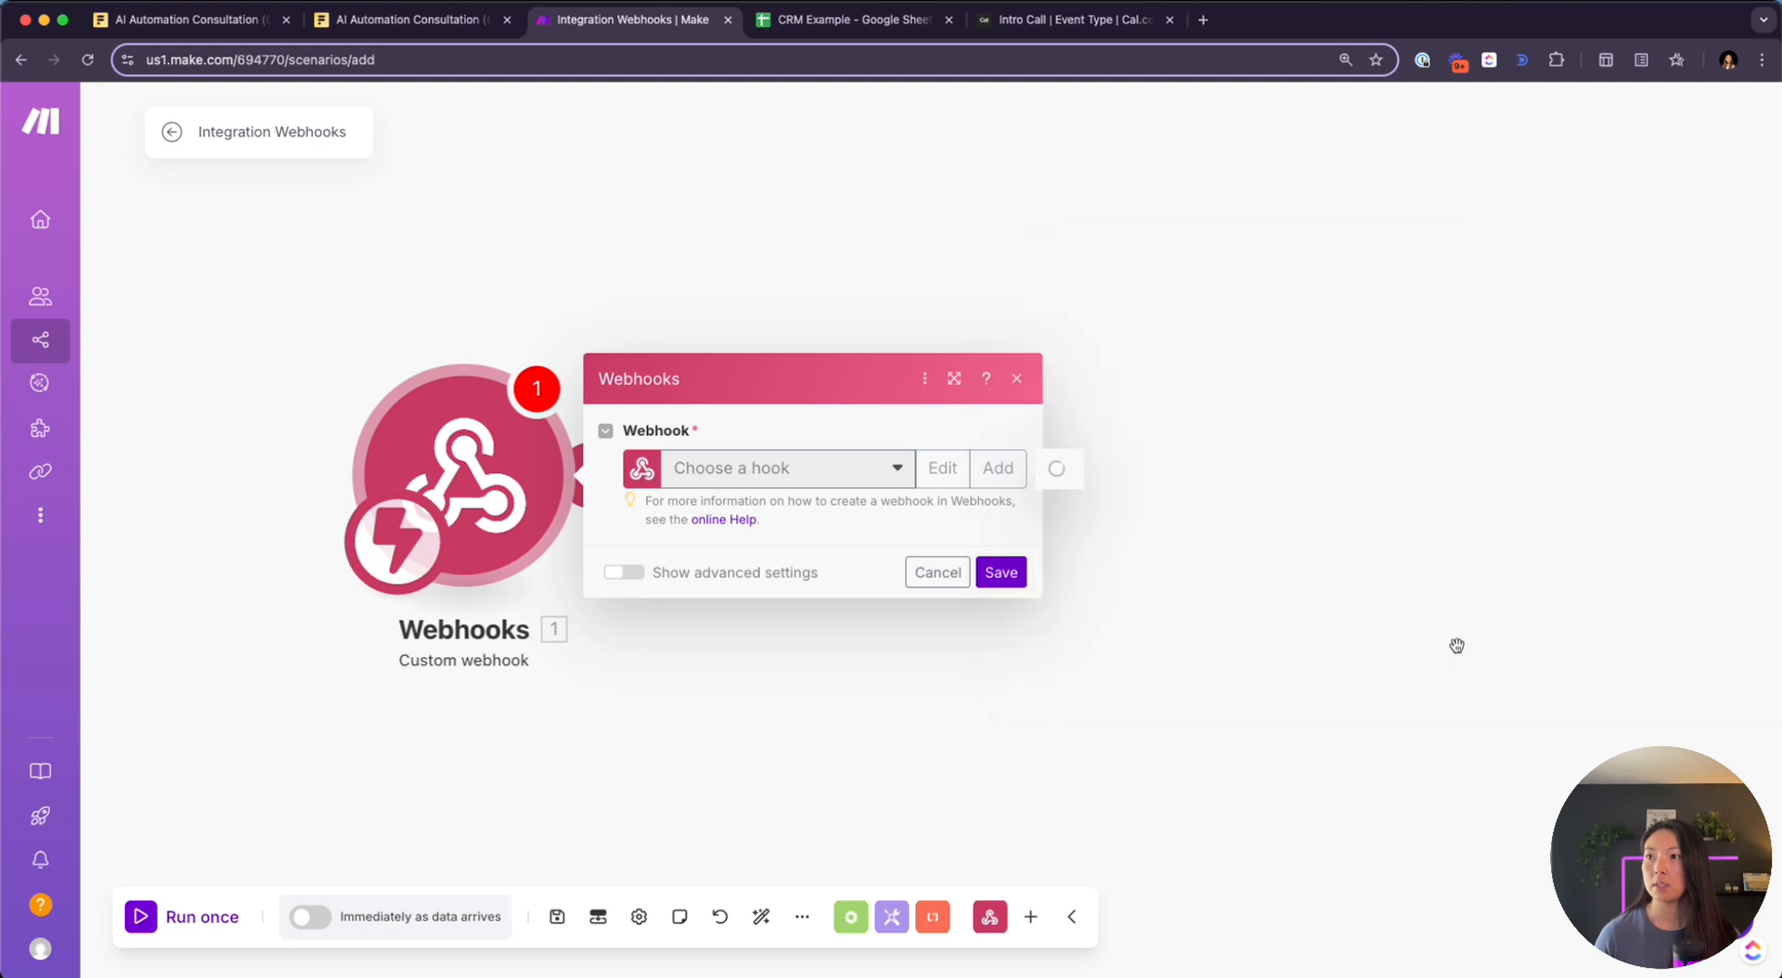
{"action": "left_click", "coordinate": [893, 557]}
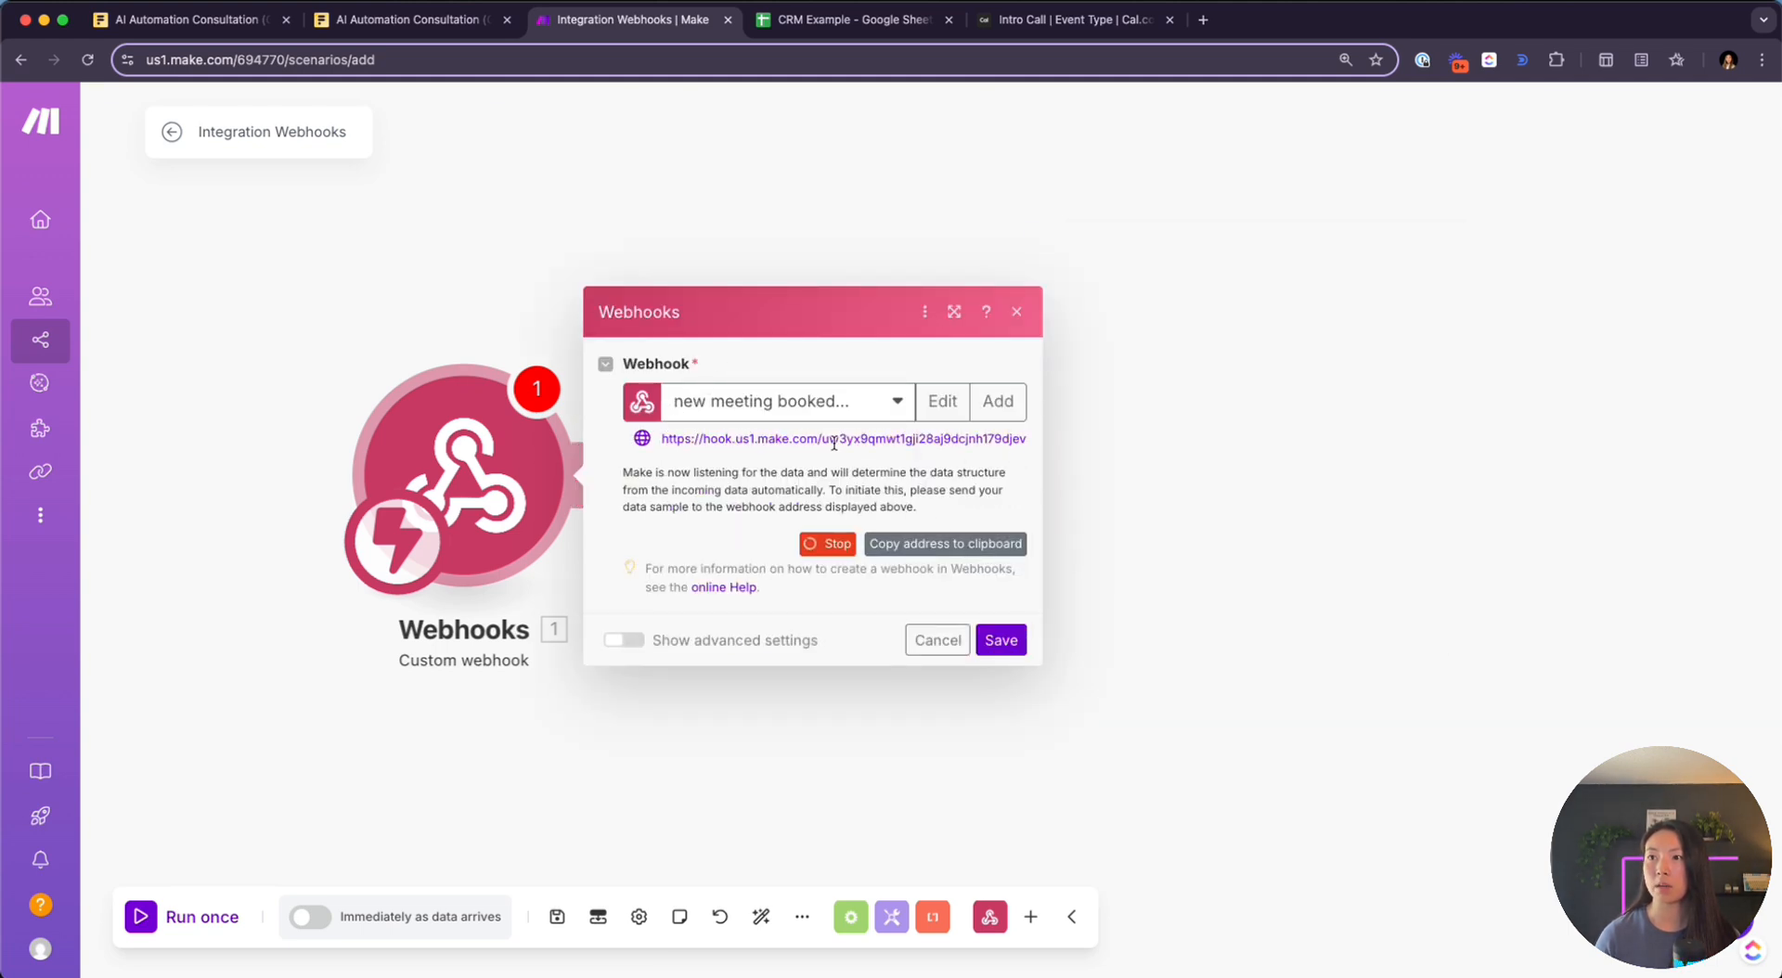
{"action": "left_click", "coordinate": [941, 541]}
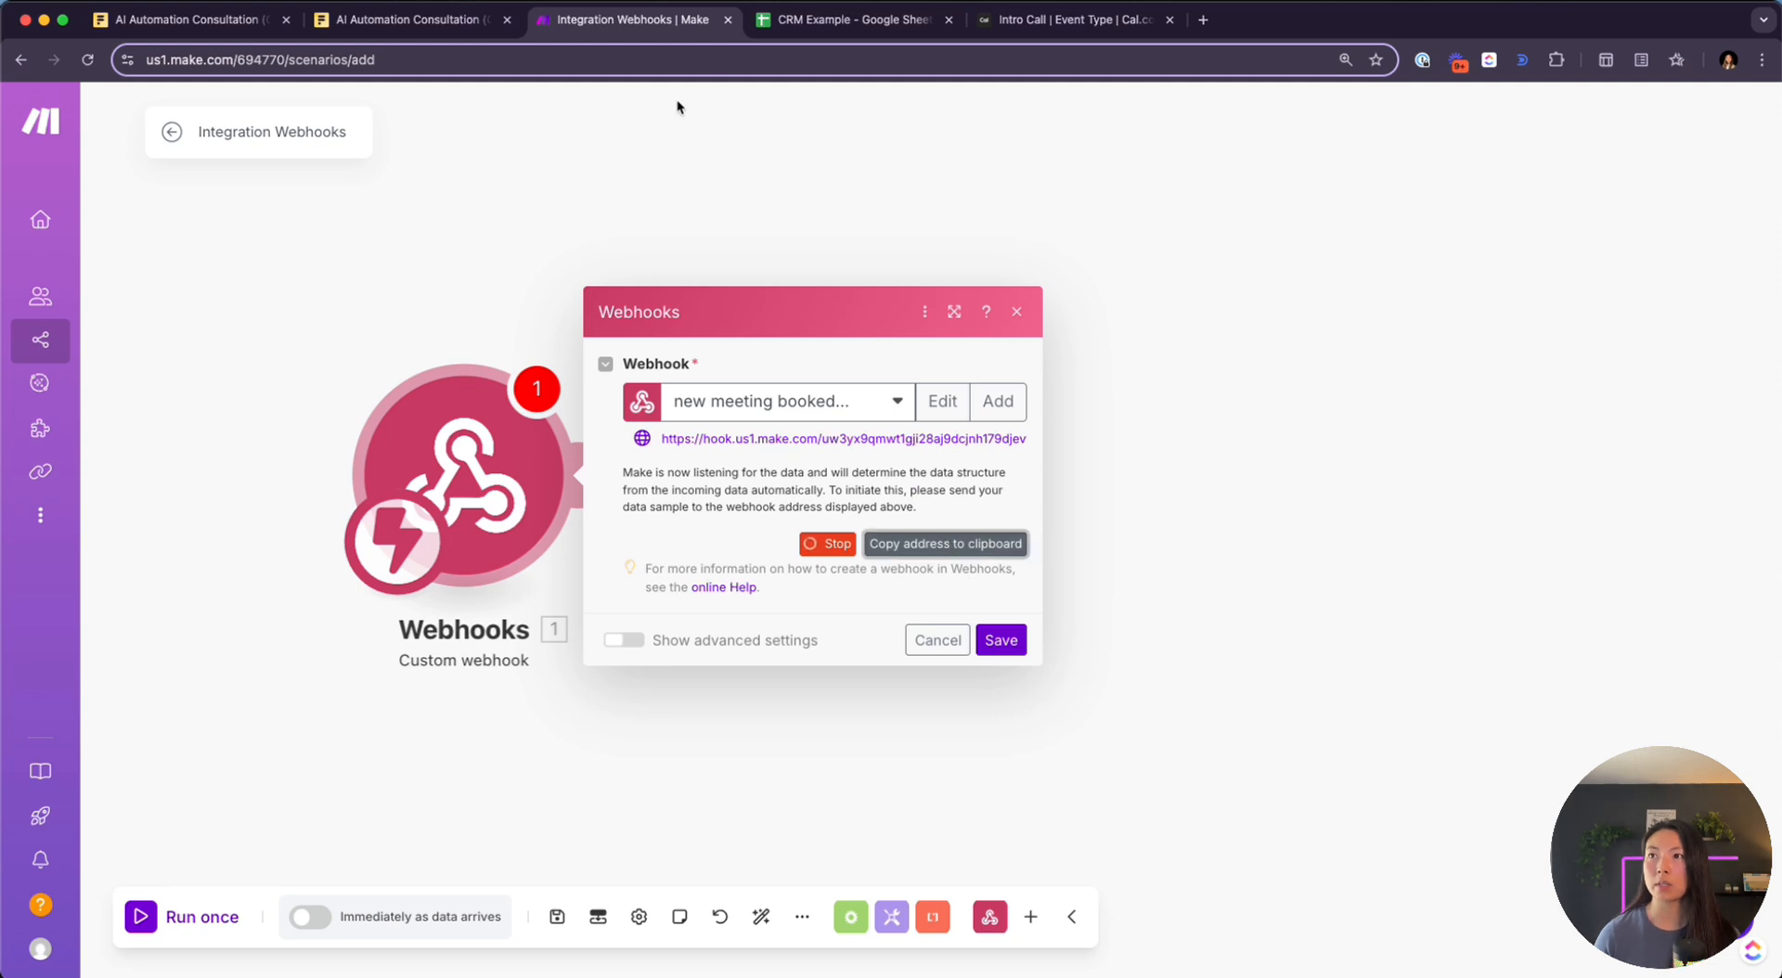
Disable the existing Intro Call webhook and paste the Make address into a new webhook
{"action": "left_click", "coordinate": [1035, 24]}
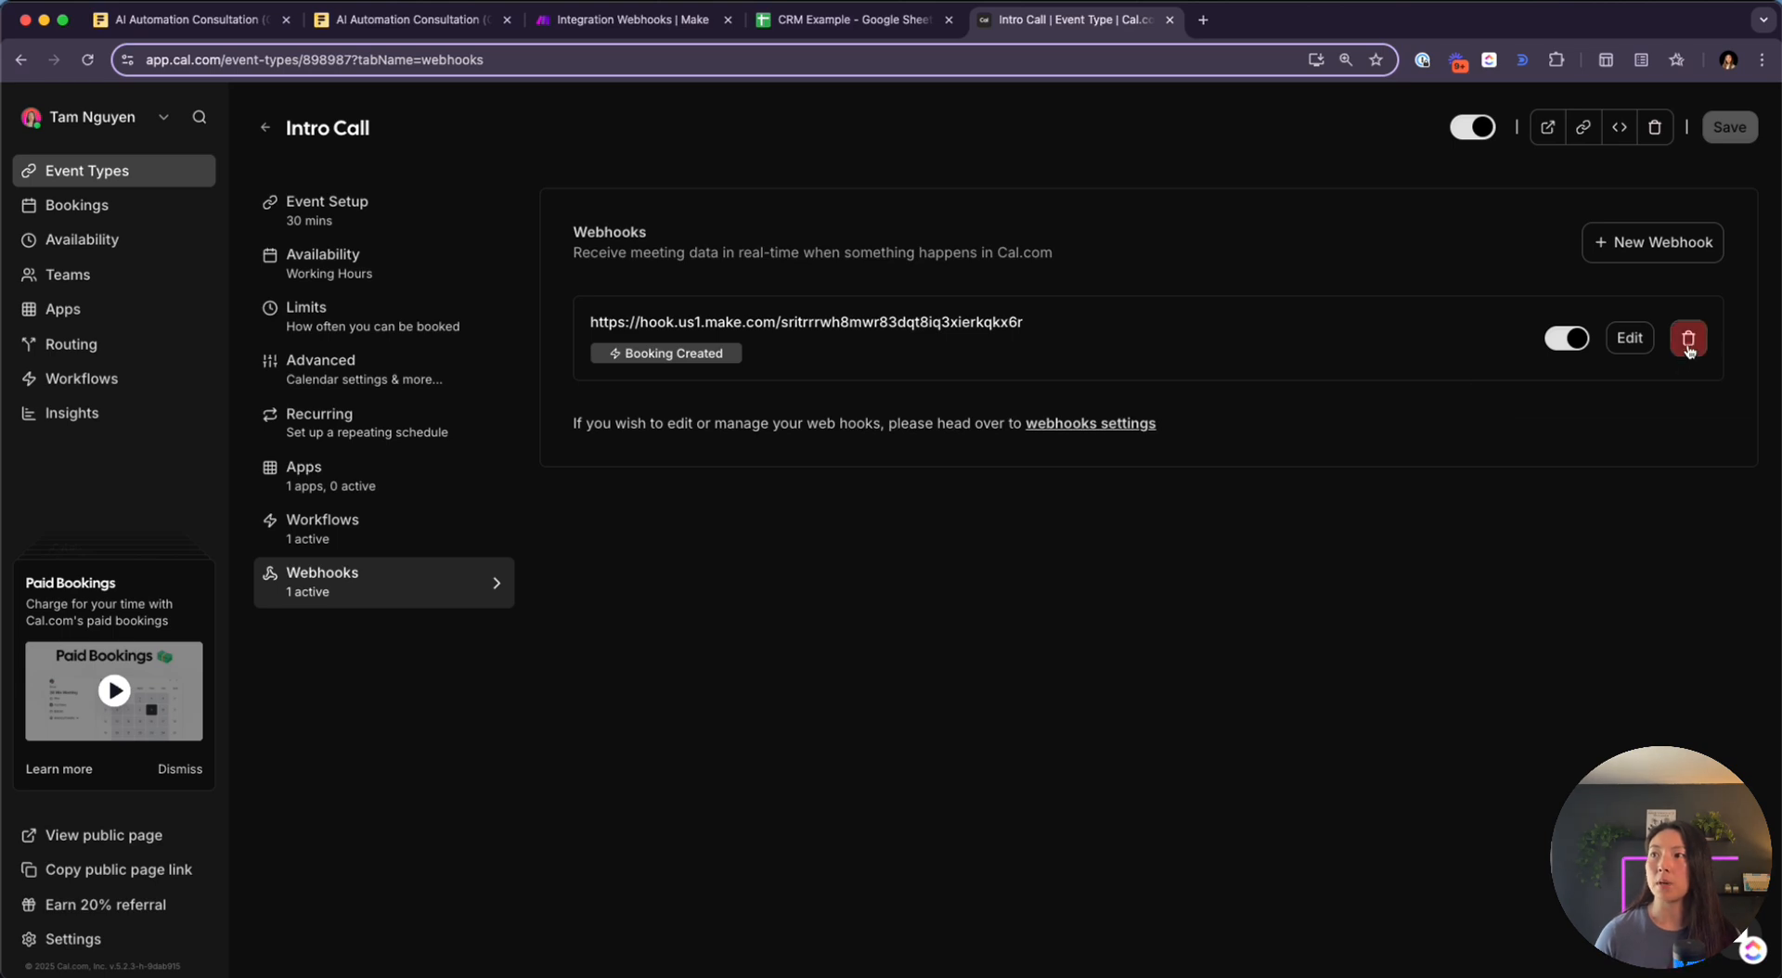
{"action": "left_click", "coordinate": [1571, 338]}
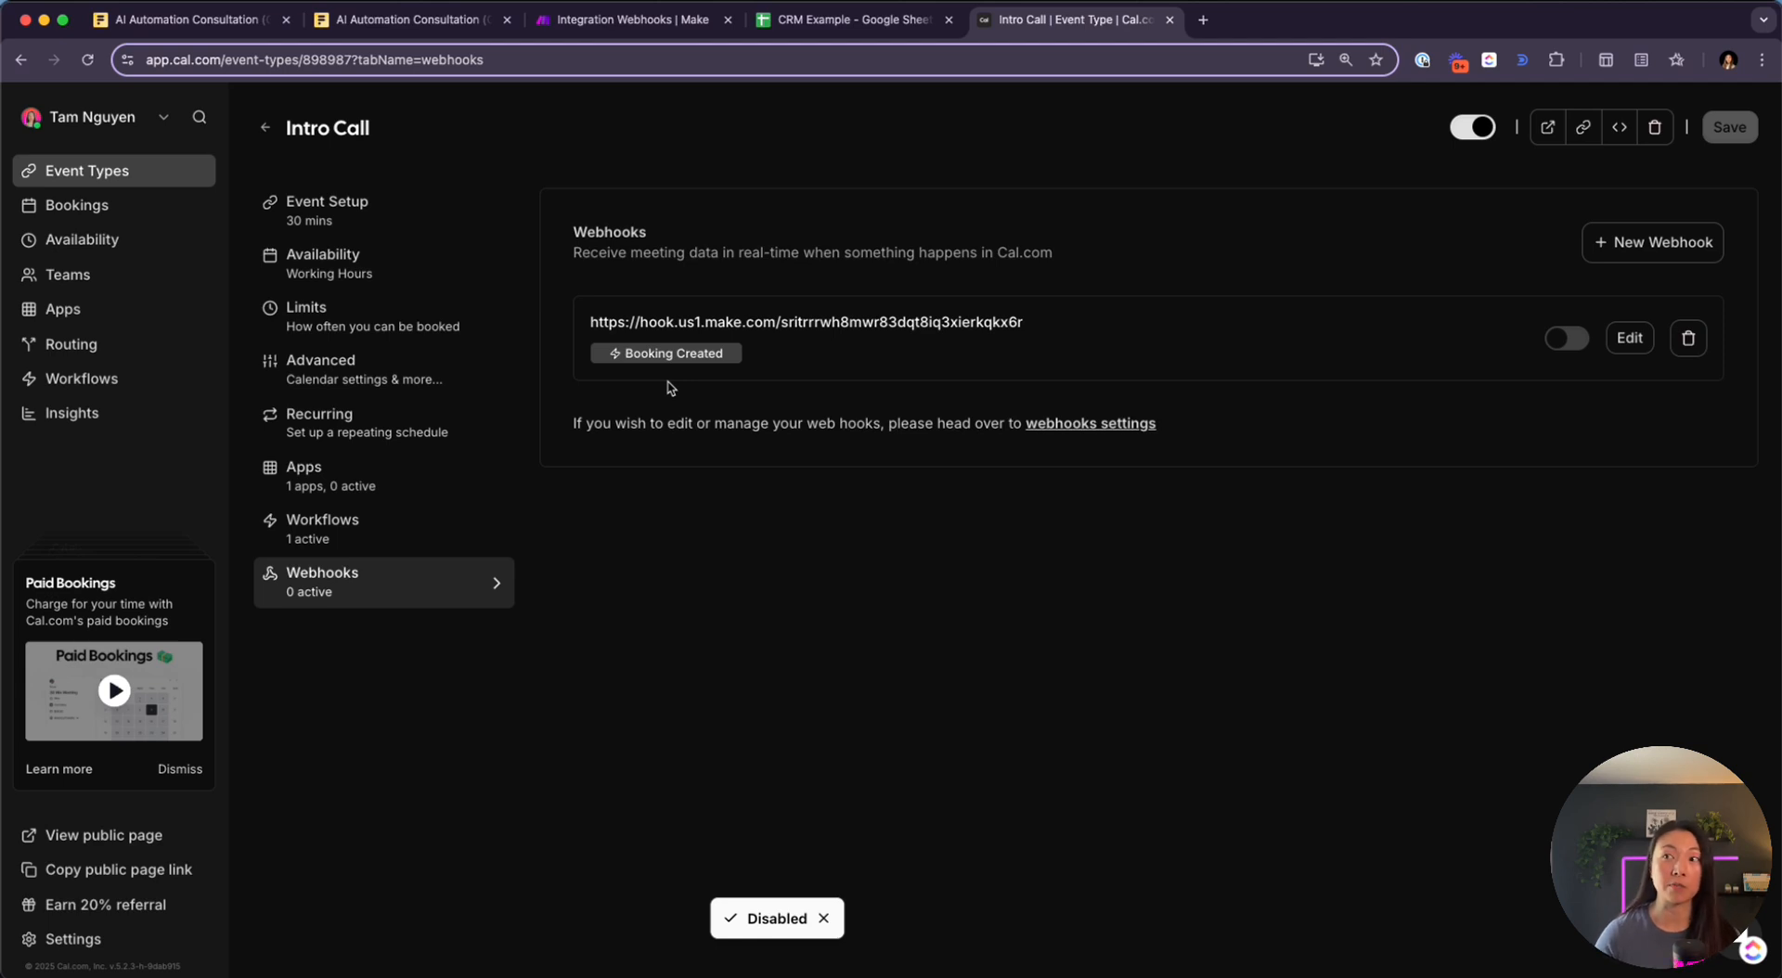
{"action": "left_click", "coordinate": [1638, 252]}
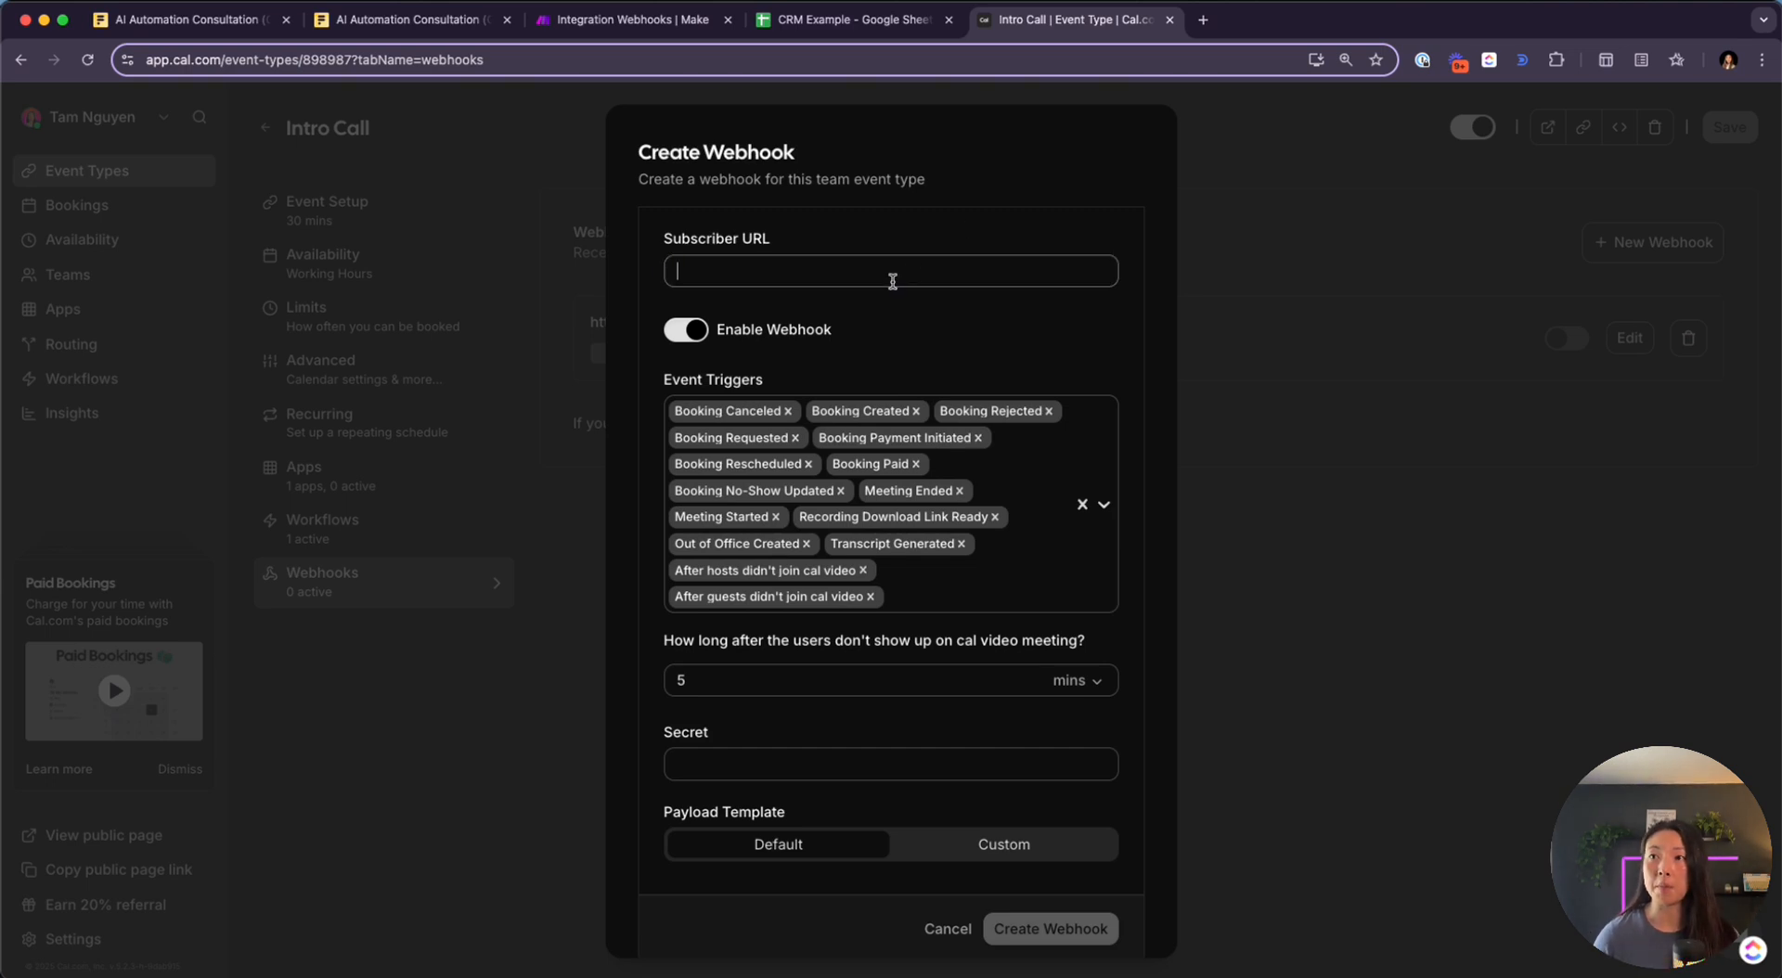
{"action": "key", "text": "super+v"}
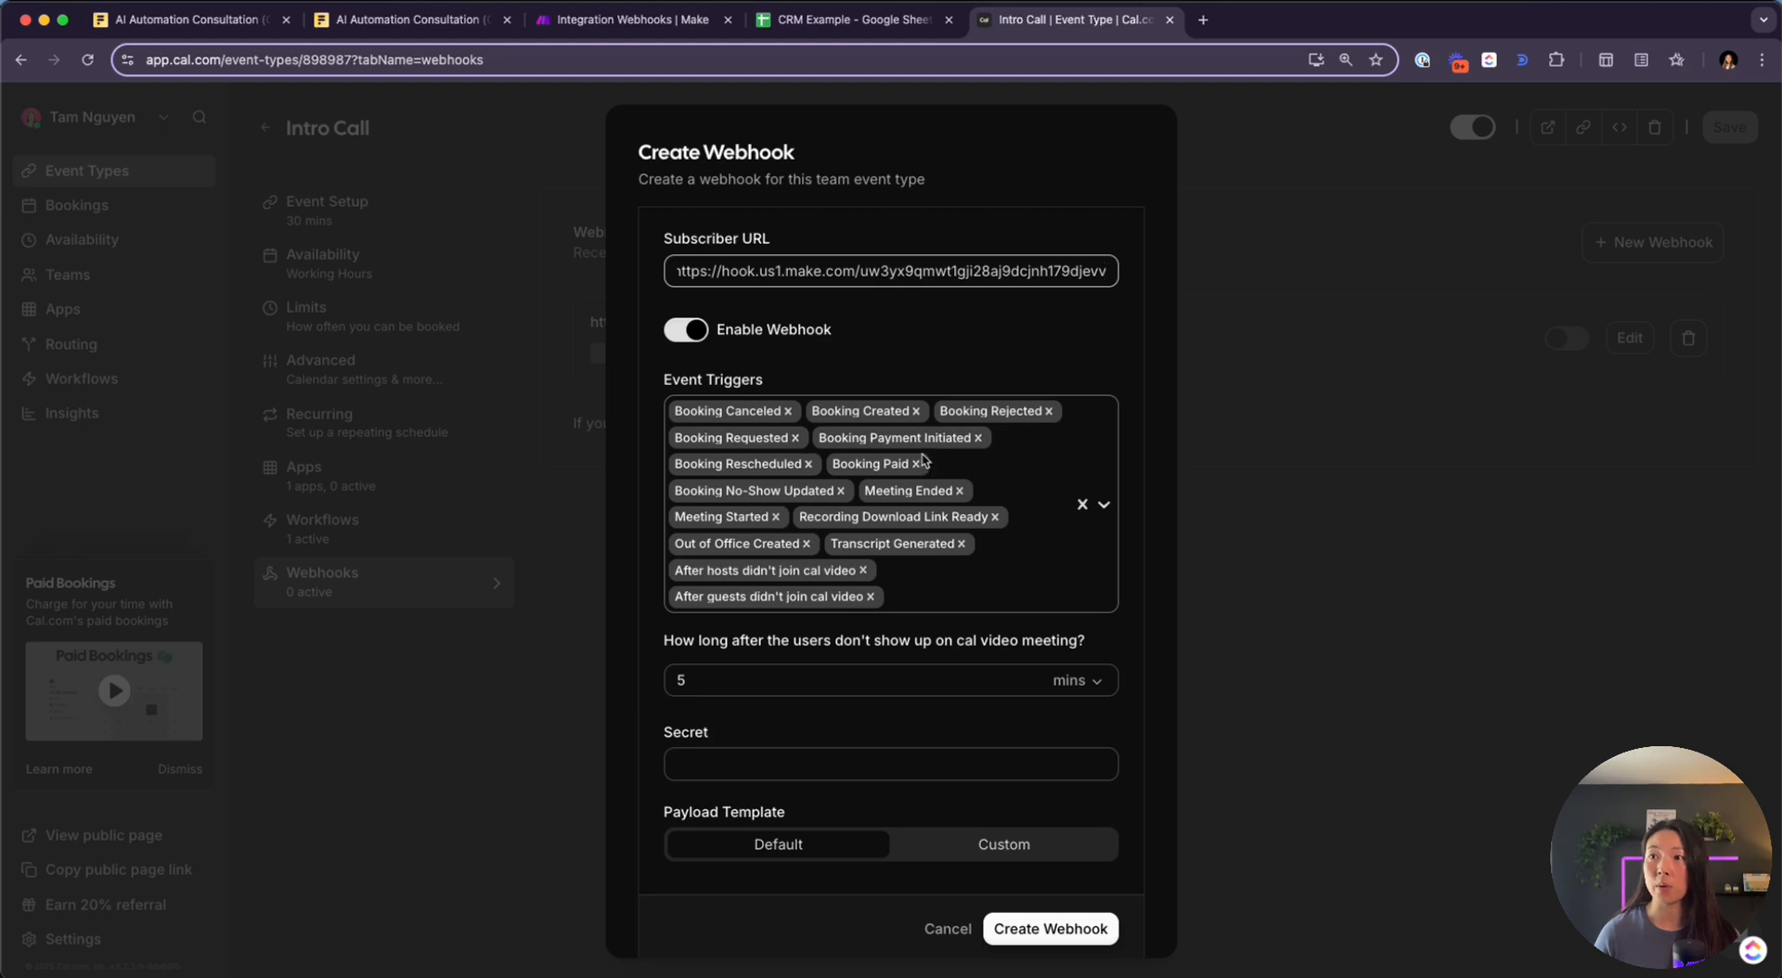
Clear the preselected event triggers and keep Booking Created as the only trigger
{"action": "left_click", "coordinate": [1082, 506]}
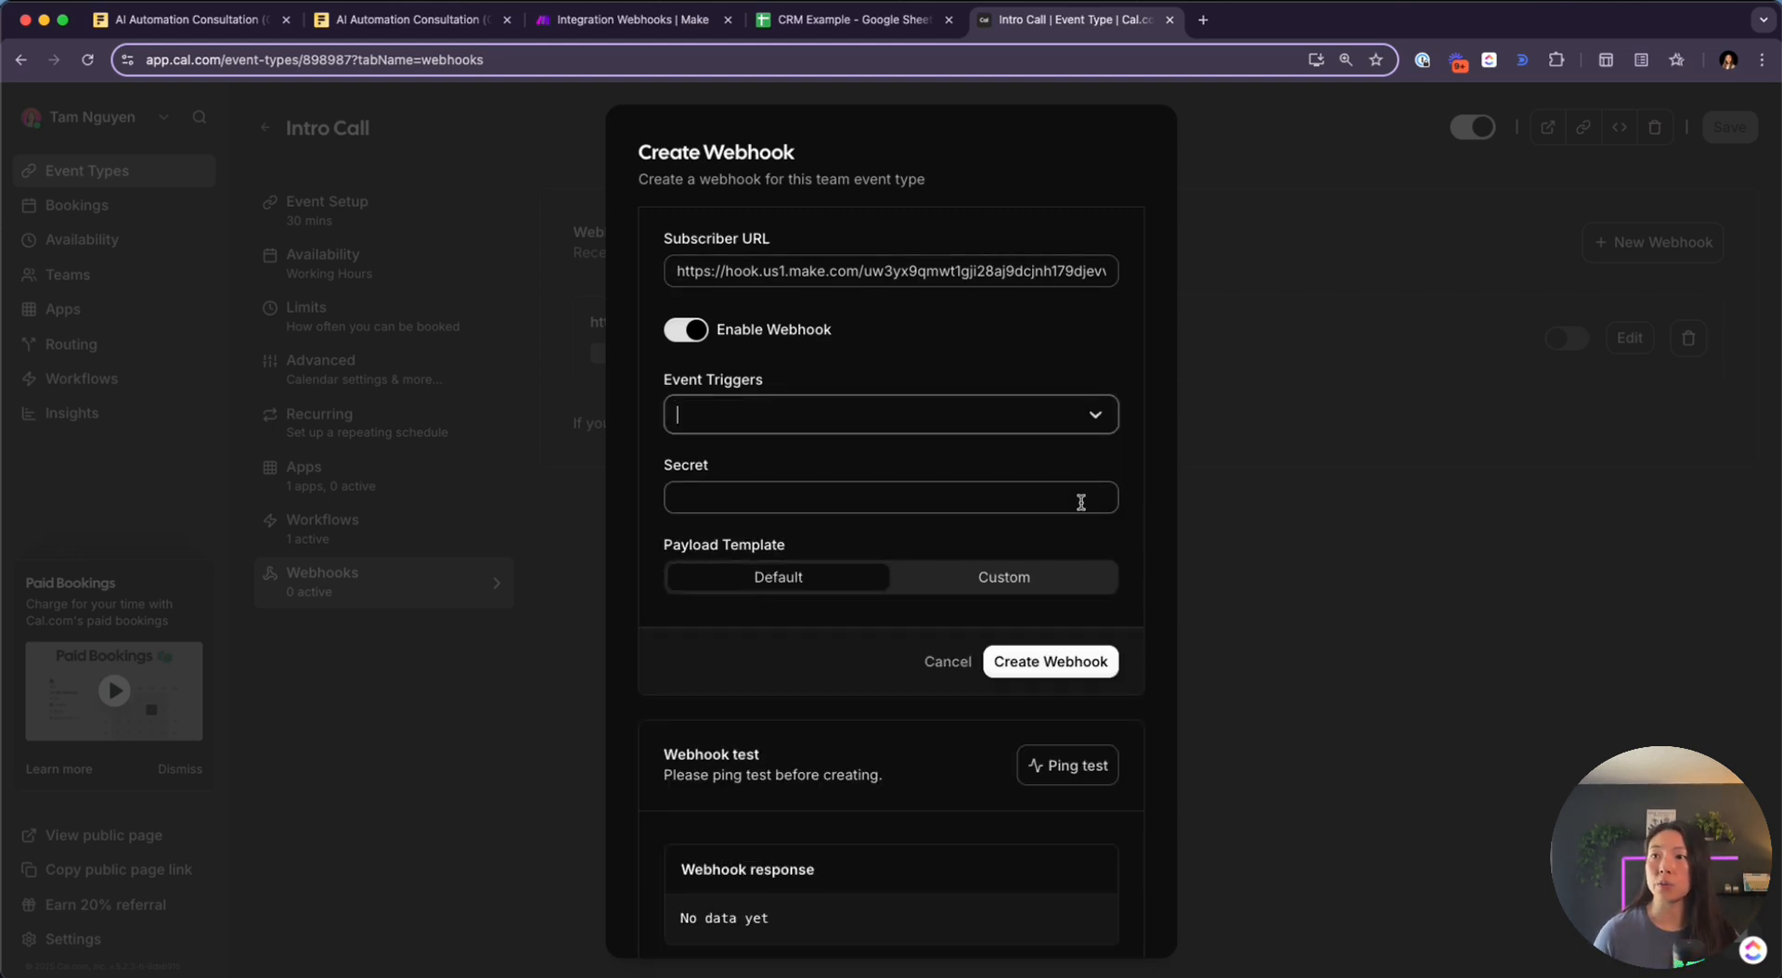
{"action": "left_click", "coordinate": [1035, 404]}
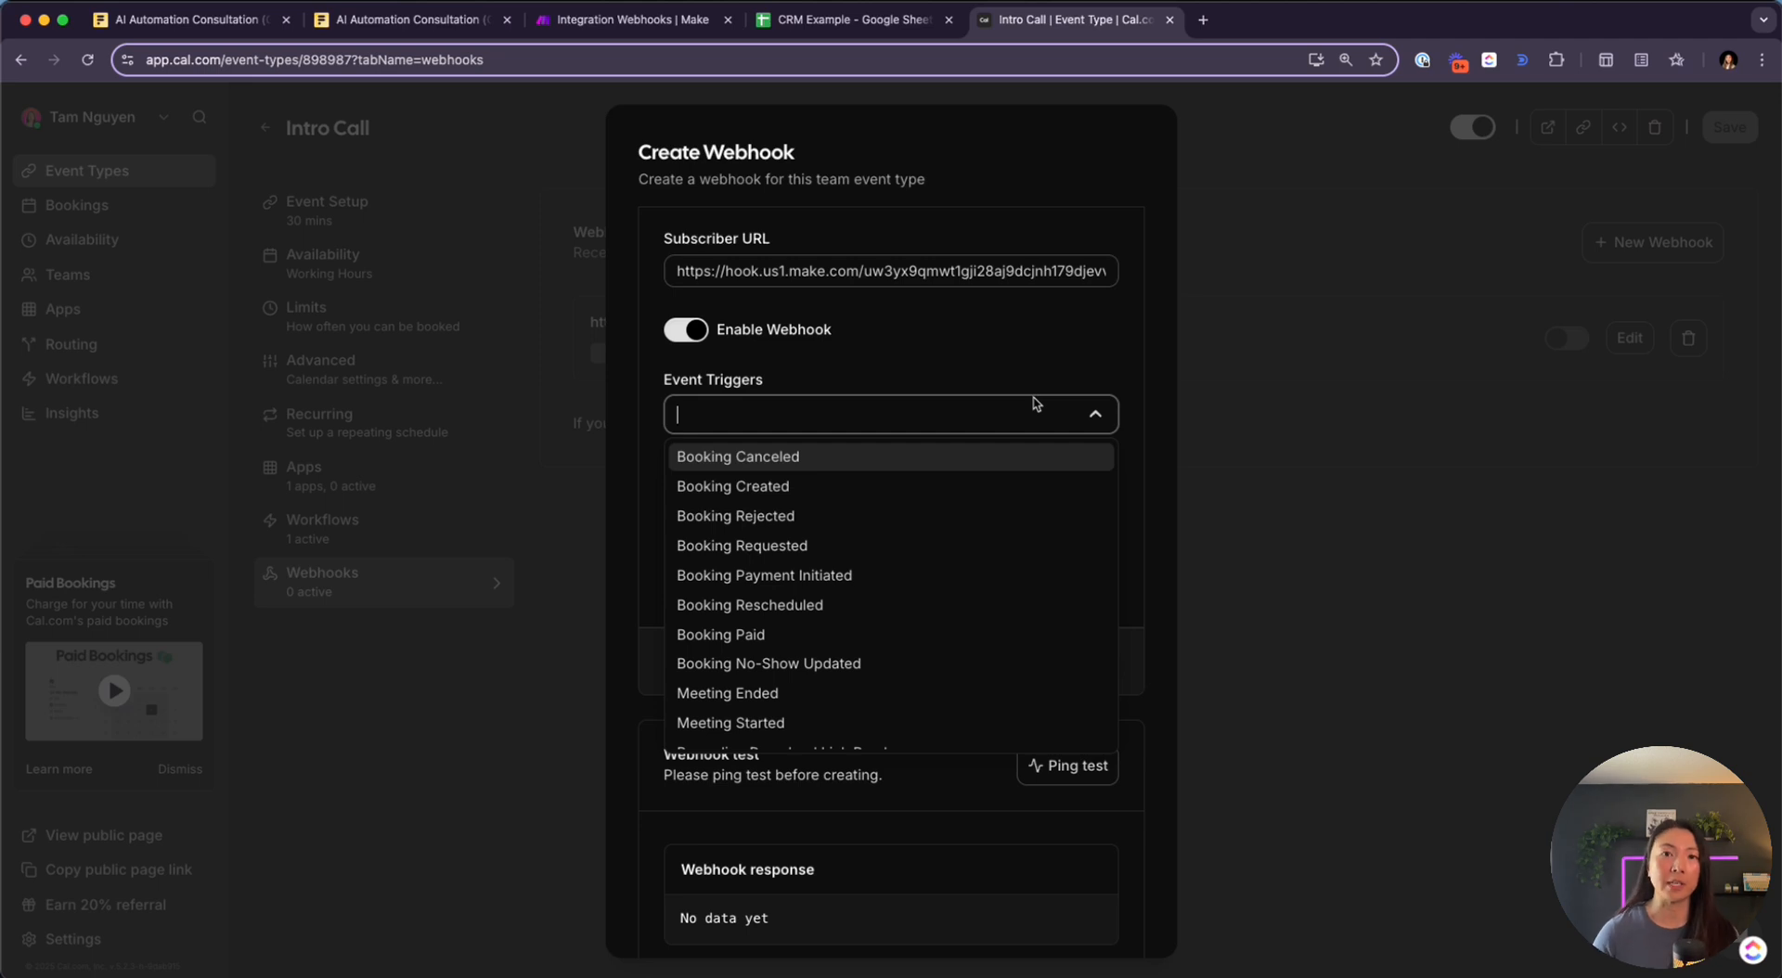
{"action": "left_click", "coordinate": [817, 501]}
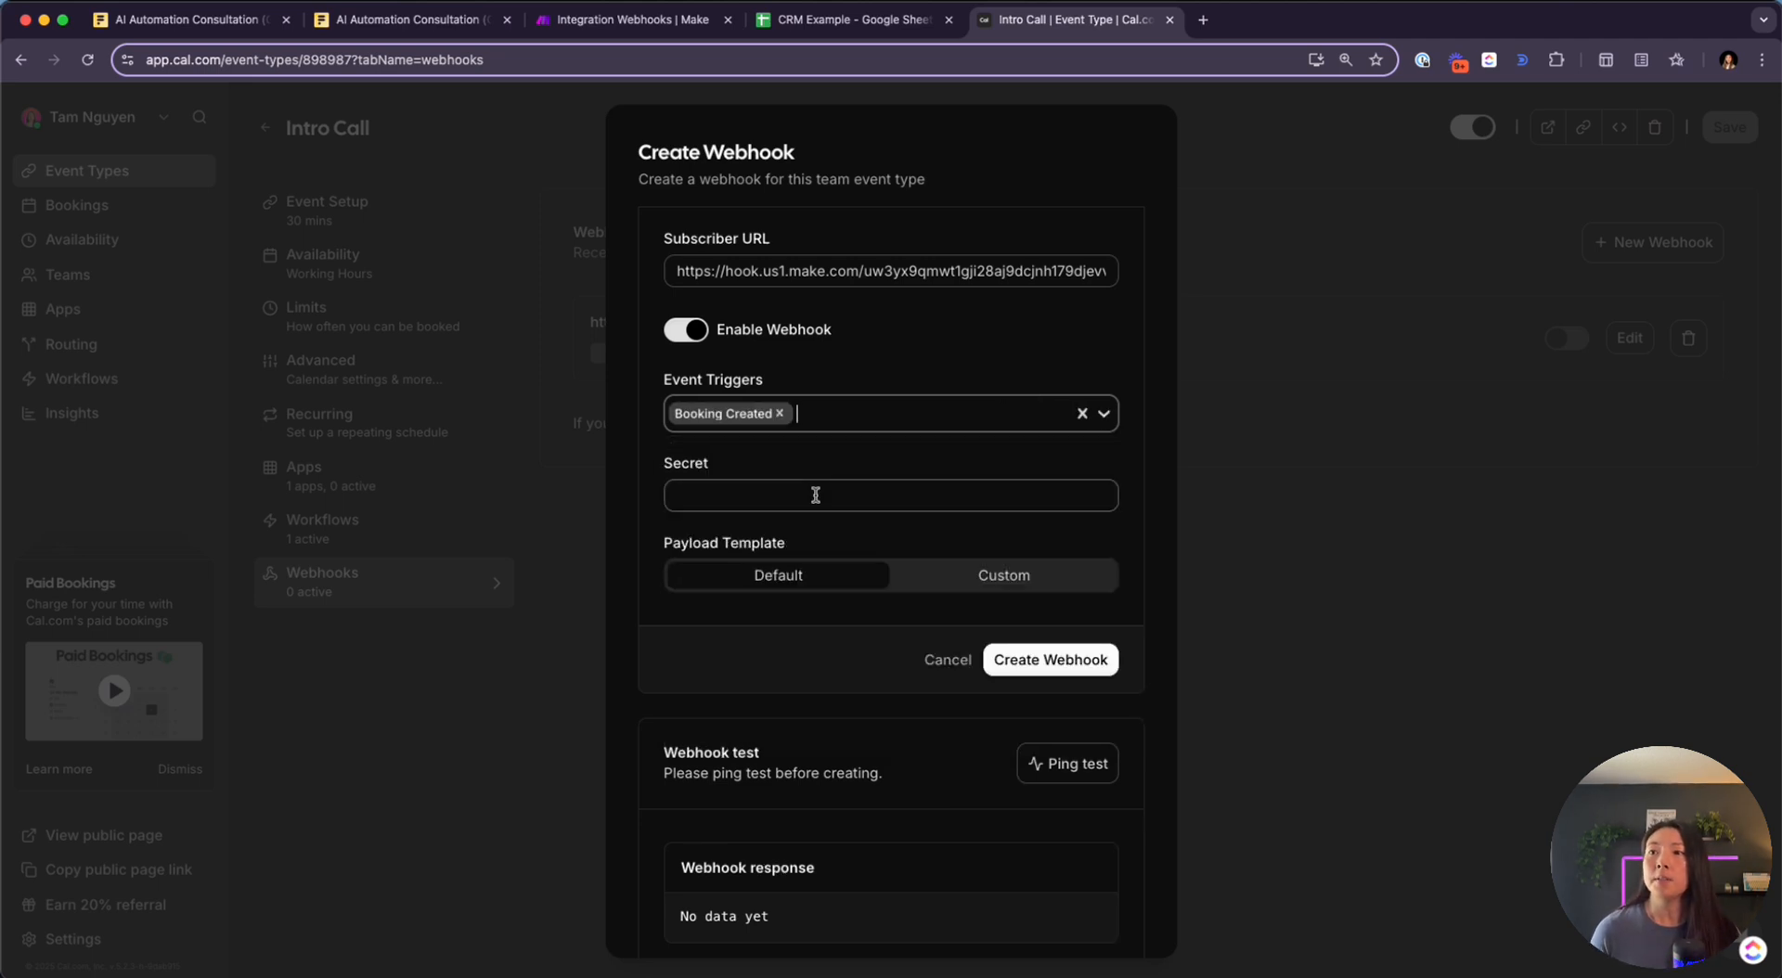
{"action": "scroll", "coordinate": [782, 557], "scroll_direction": "down", "scroll_amount": 1}
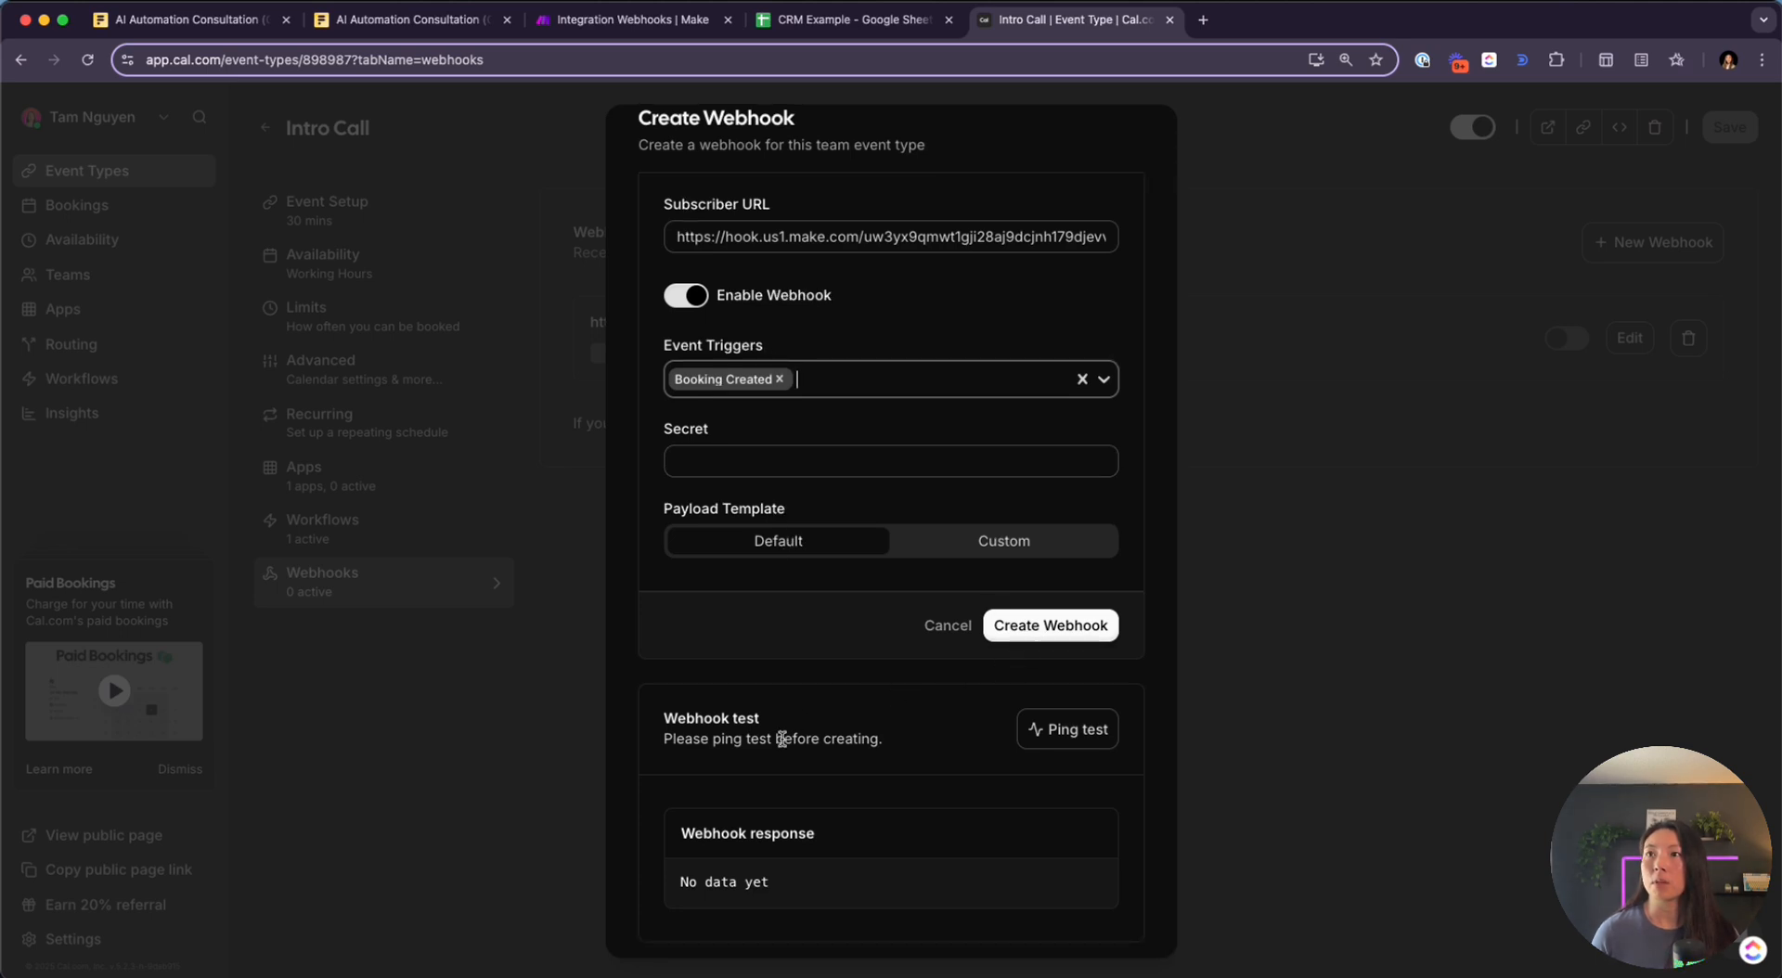
Save the meeting-booked webhook module settings and run the Make scenario once to await data
{"action": "left_click", "coordinate": [674, 26]}
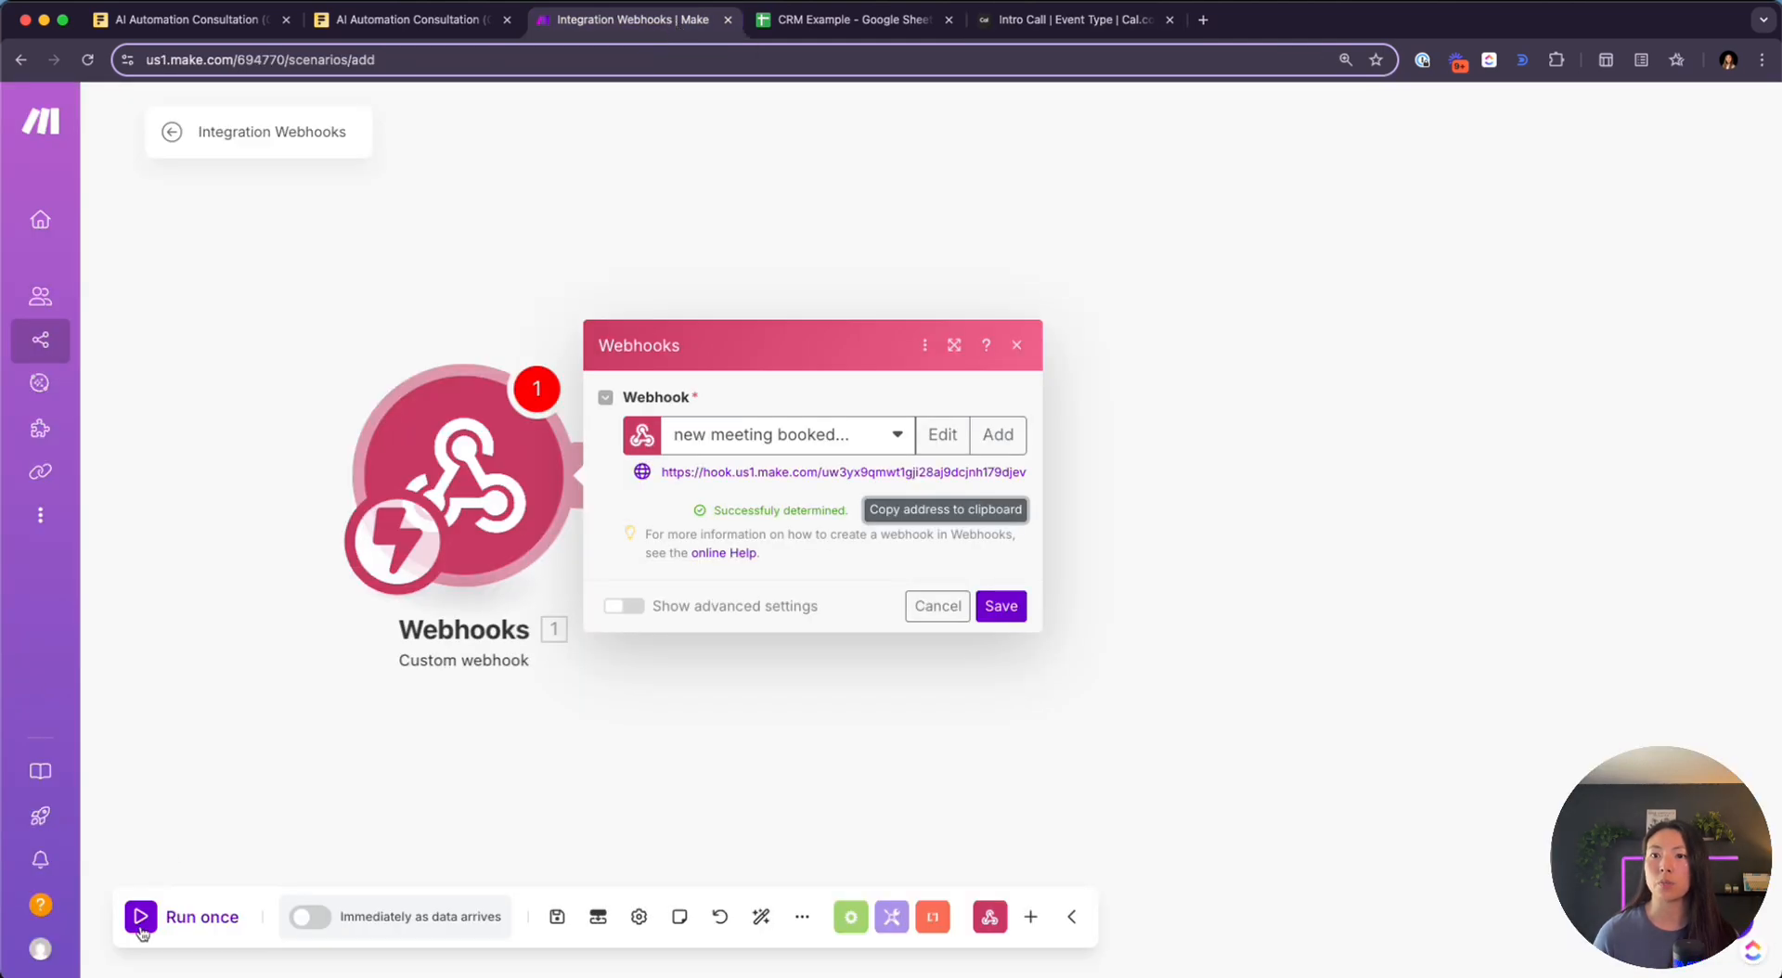
{"action": "left_click", "coordinate": [141, 931]}
{"action": "left_click", "coordinate": [1028, 604]}
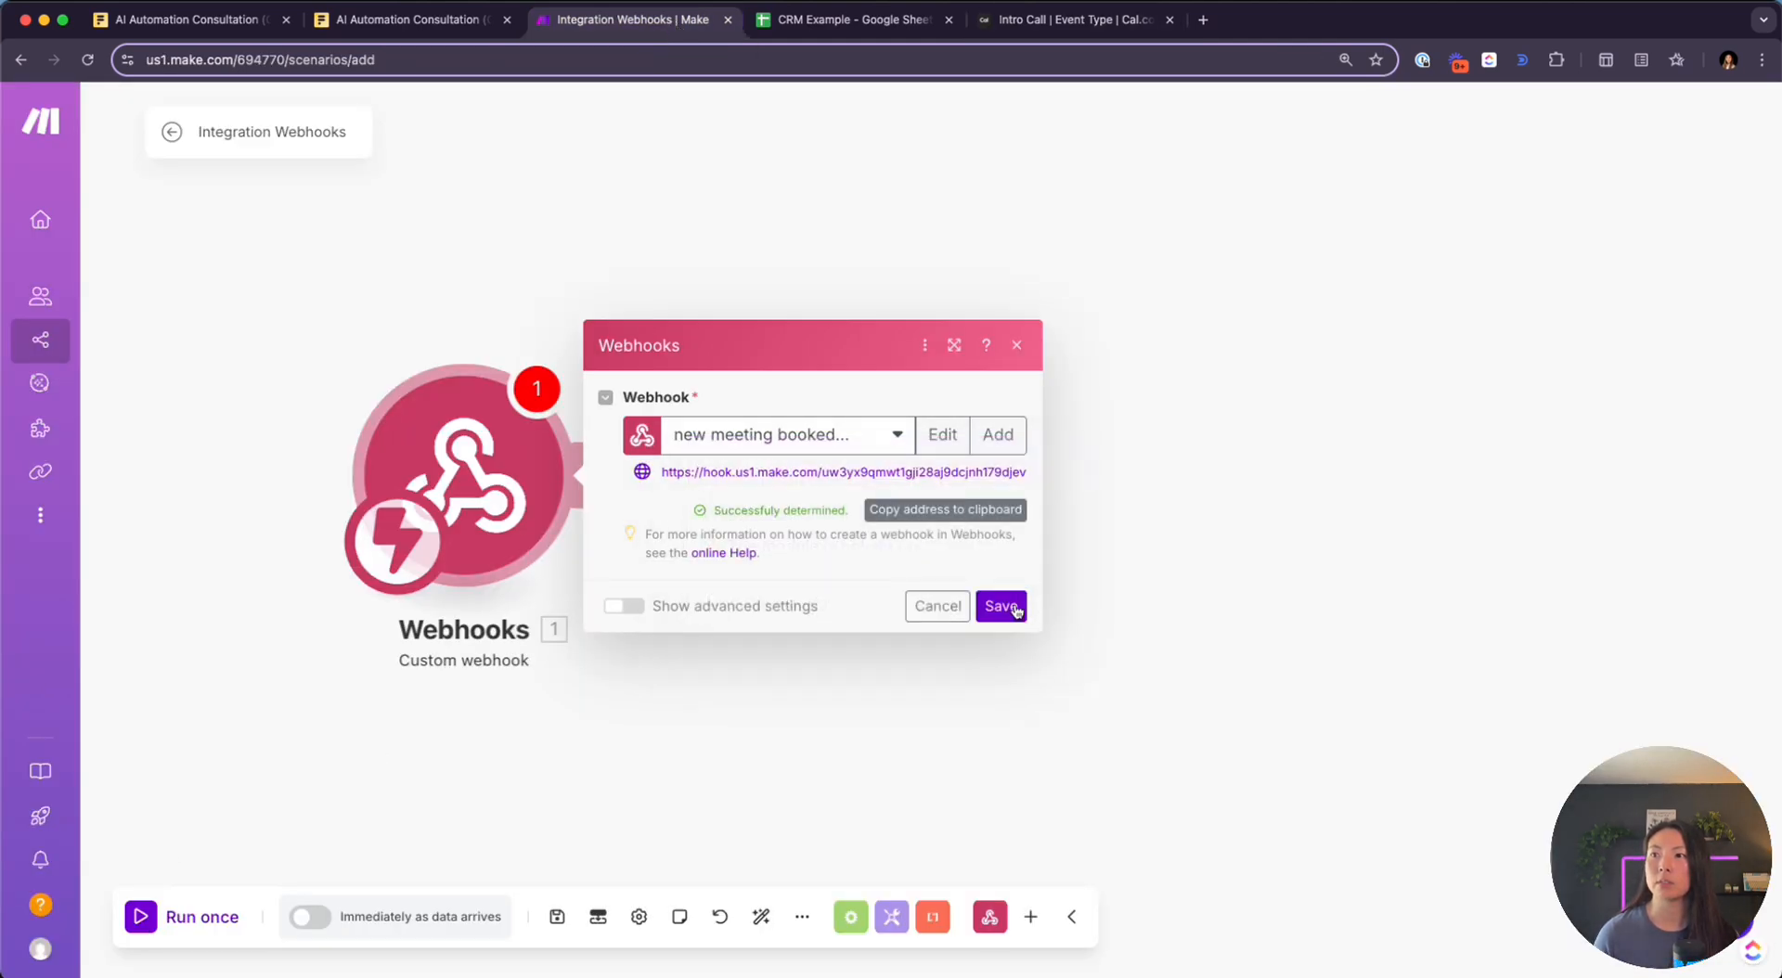
{"action": "left_click", "coordinate": [1001, 606]}
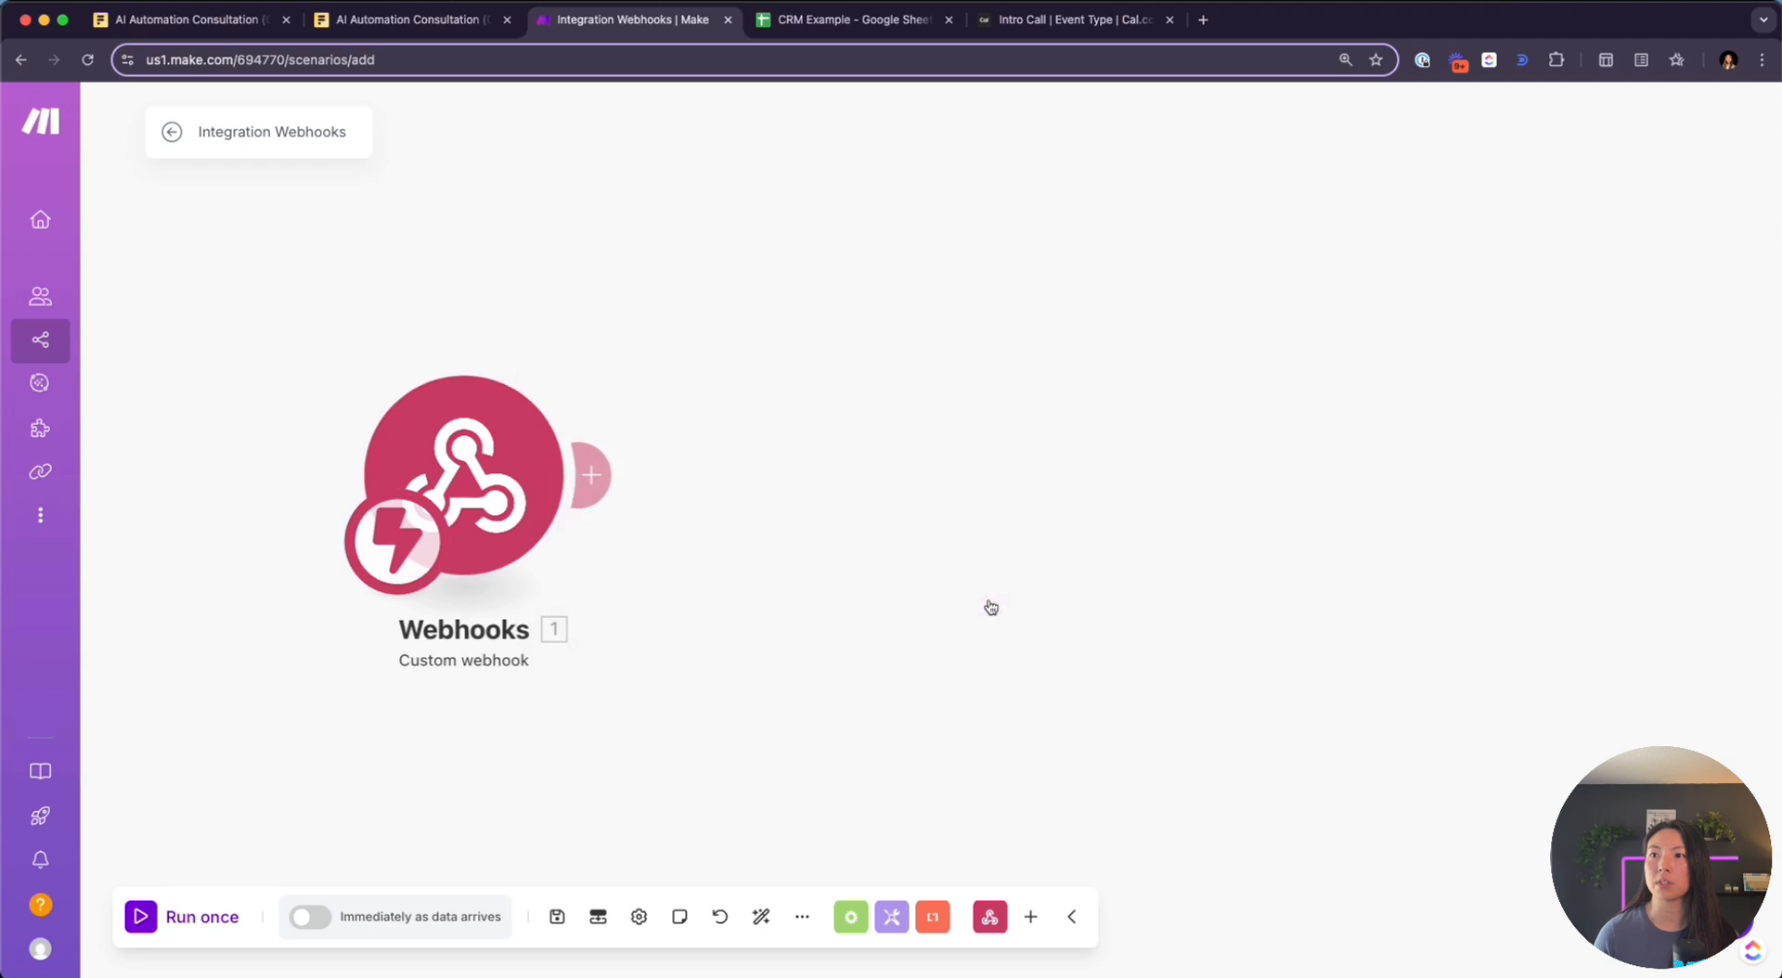
{"action": "left_click", "coordinate": [141, 917]}
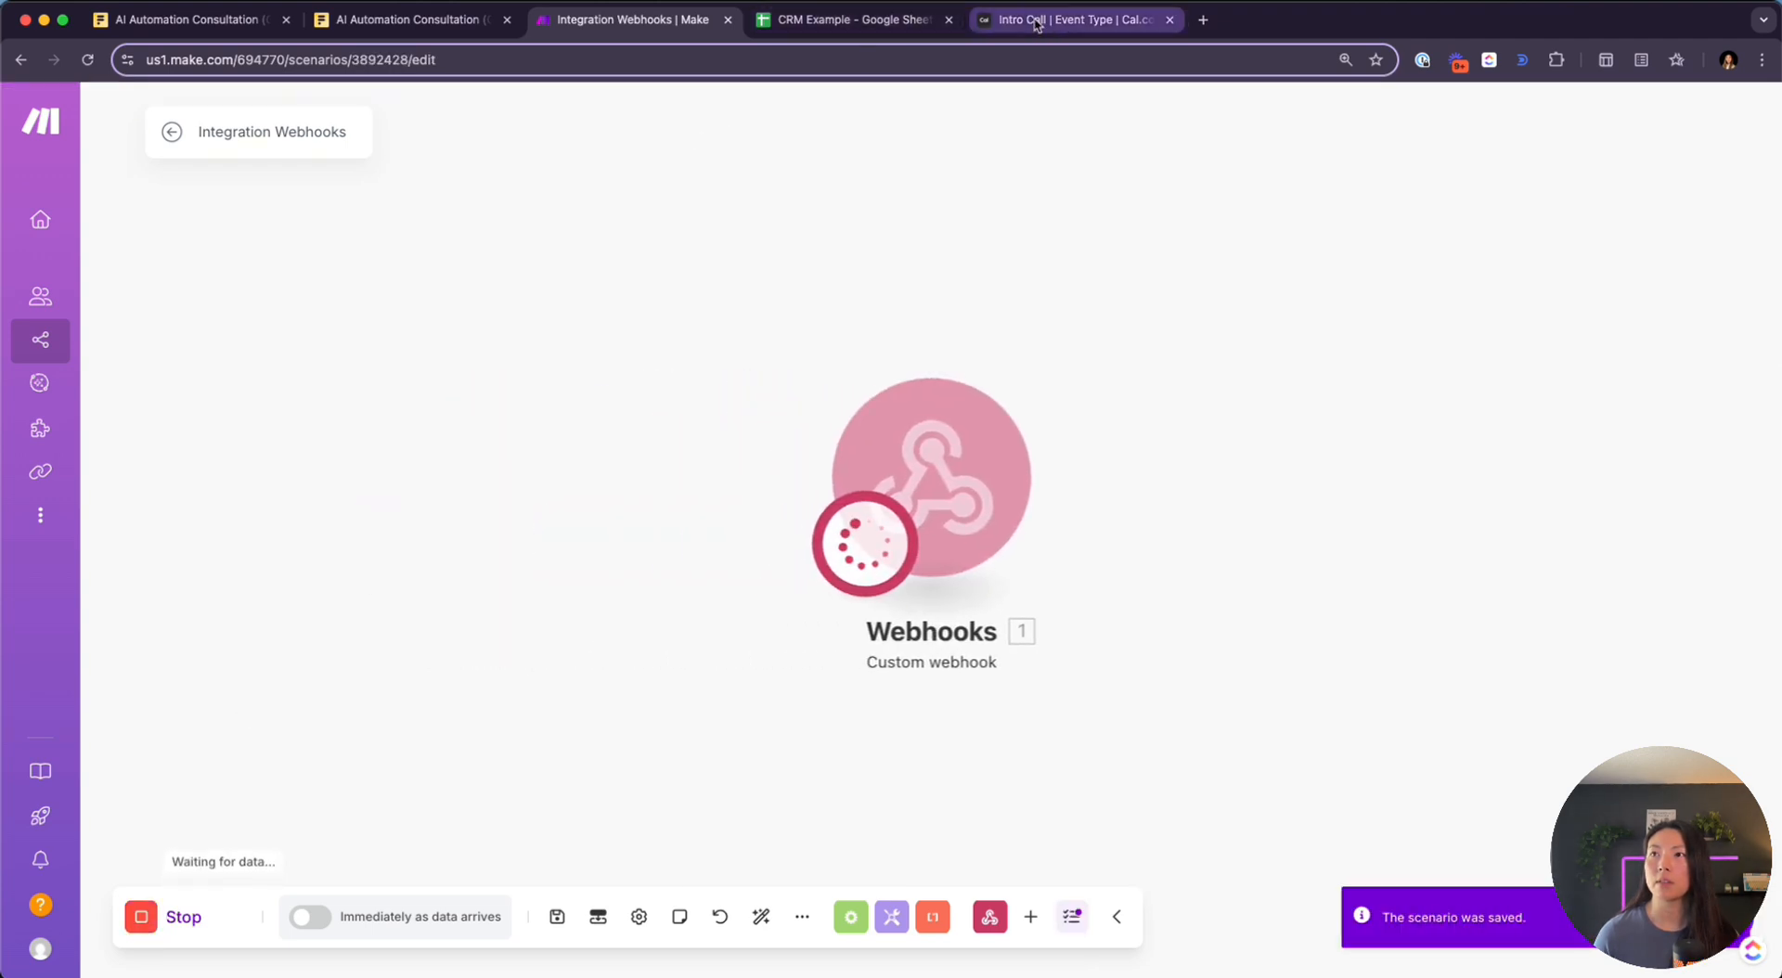
Send a ping test from the Cal.com webhook form to the Make webhook address
{"action": "left_click", "coordinate": [1037, 24]}
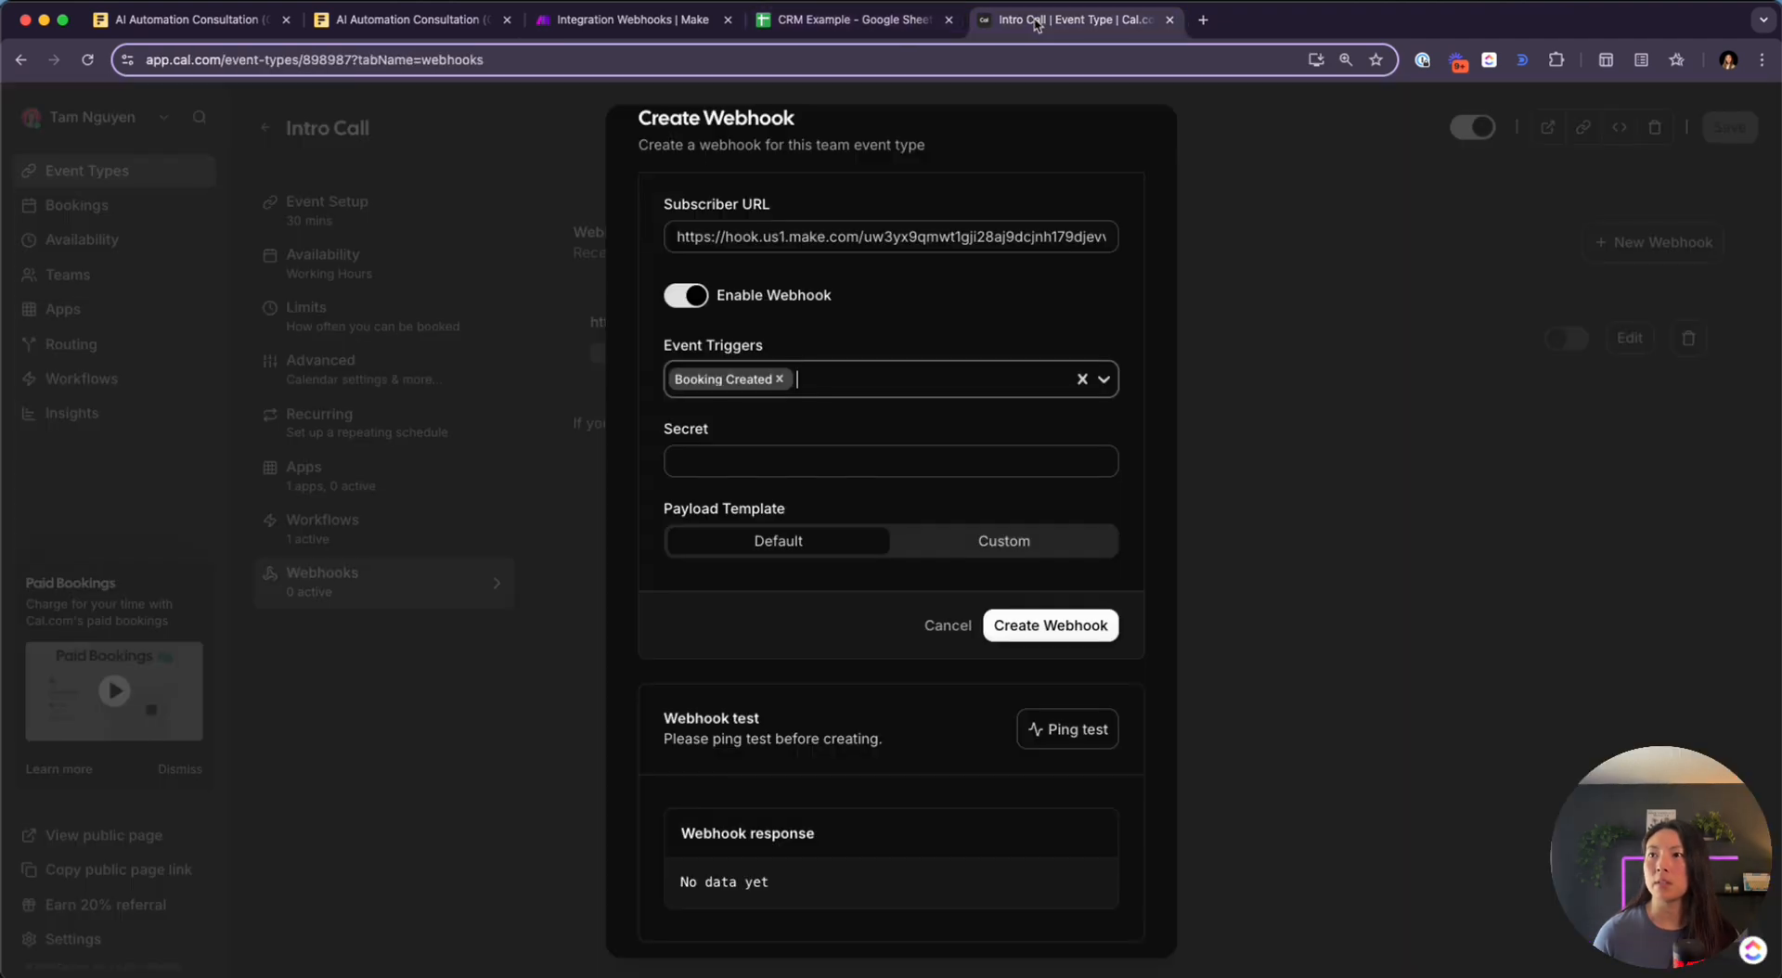
{"action": "left_click", "coordinate": [1069, 733]}
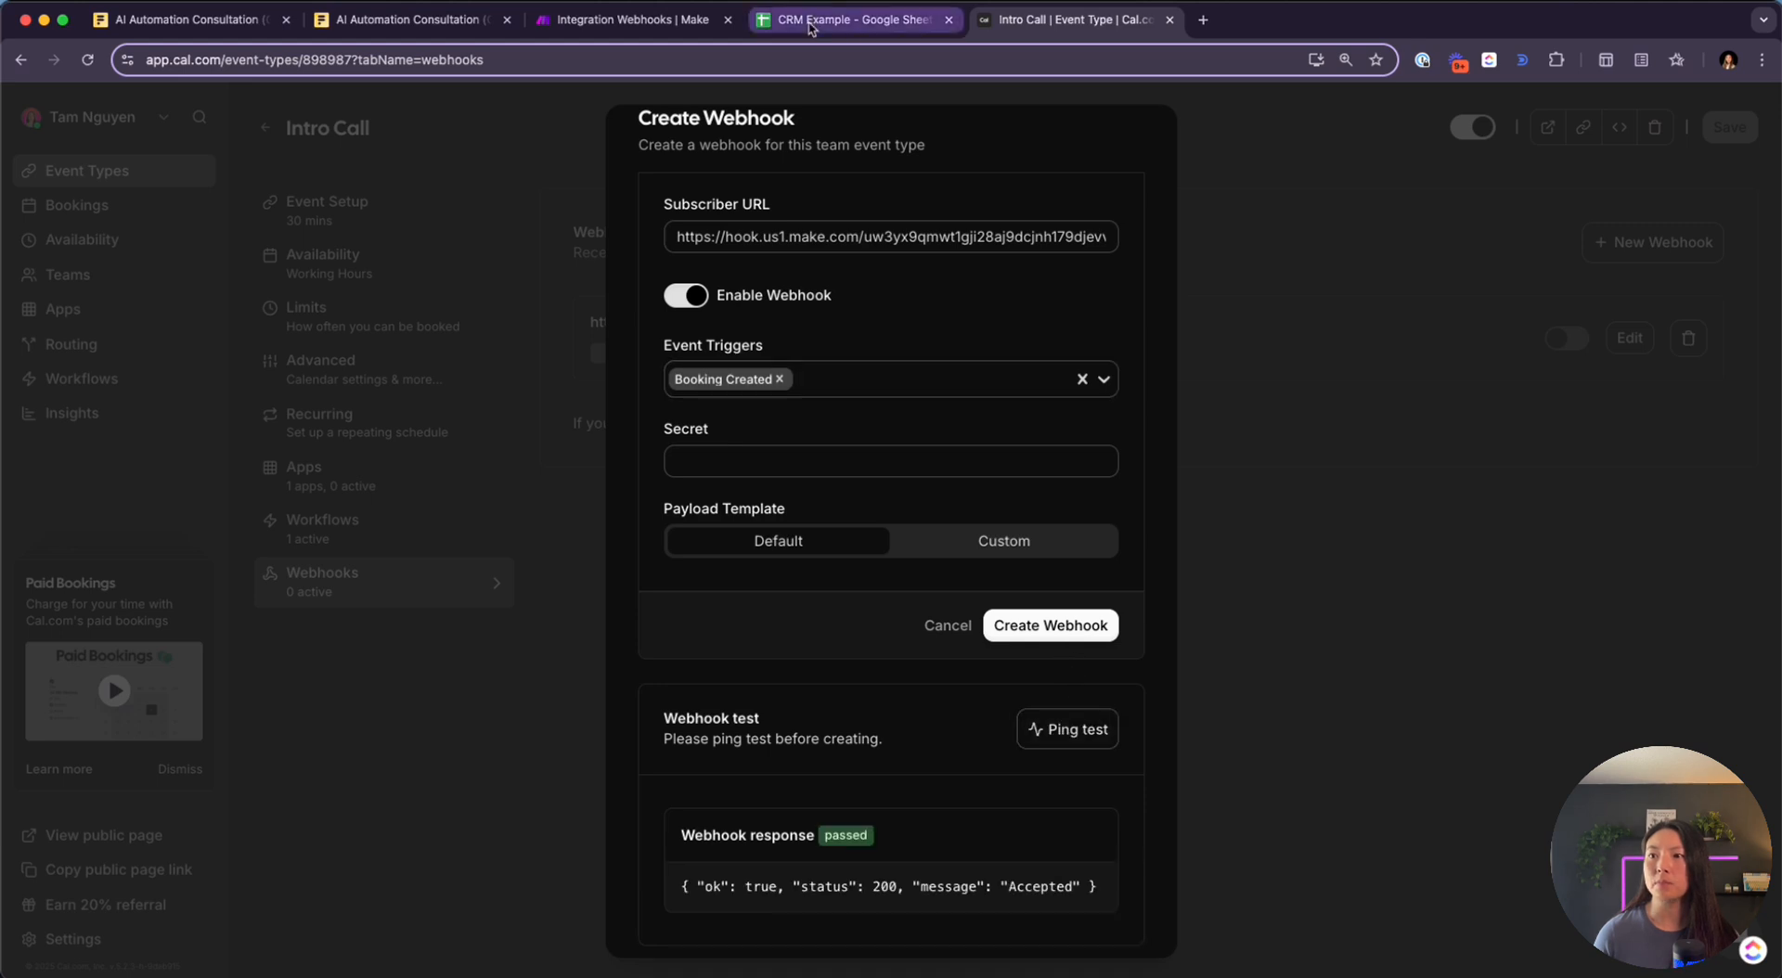
{"action": "scroll", "coordinate": [826, 605], "scroll_direction": "down", "scroll_amount": 1}
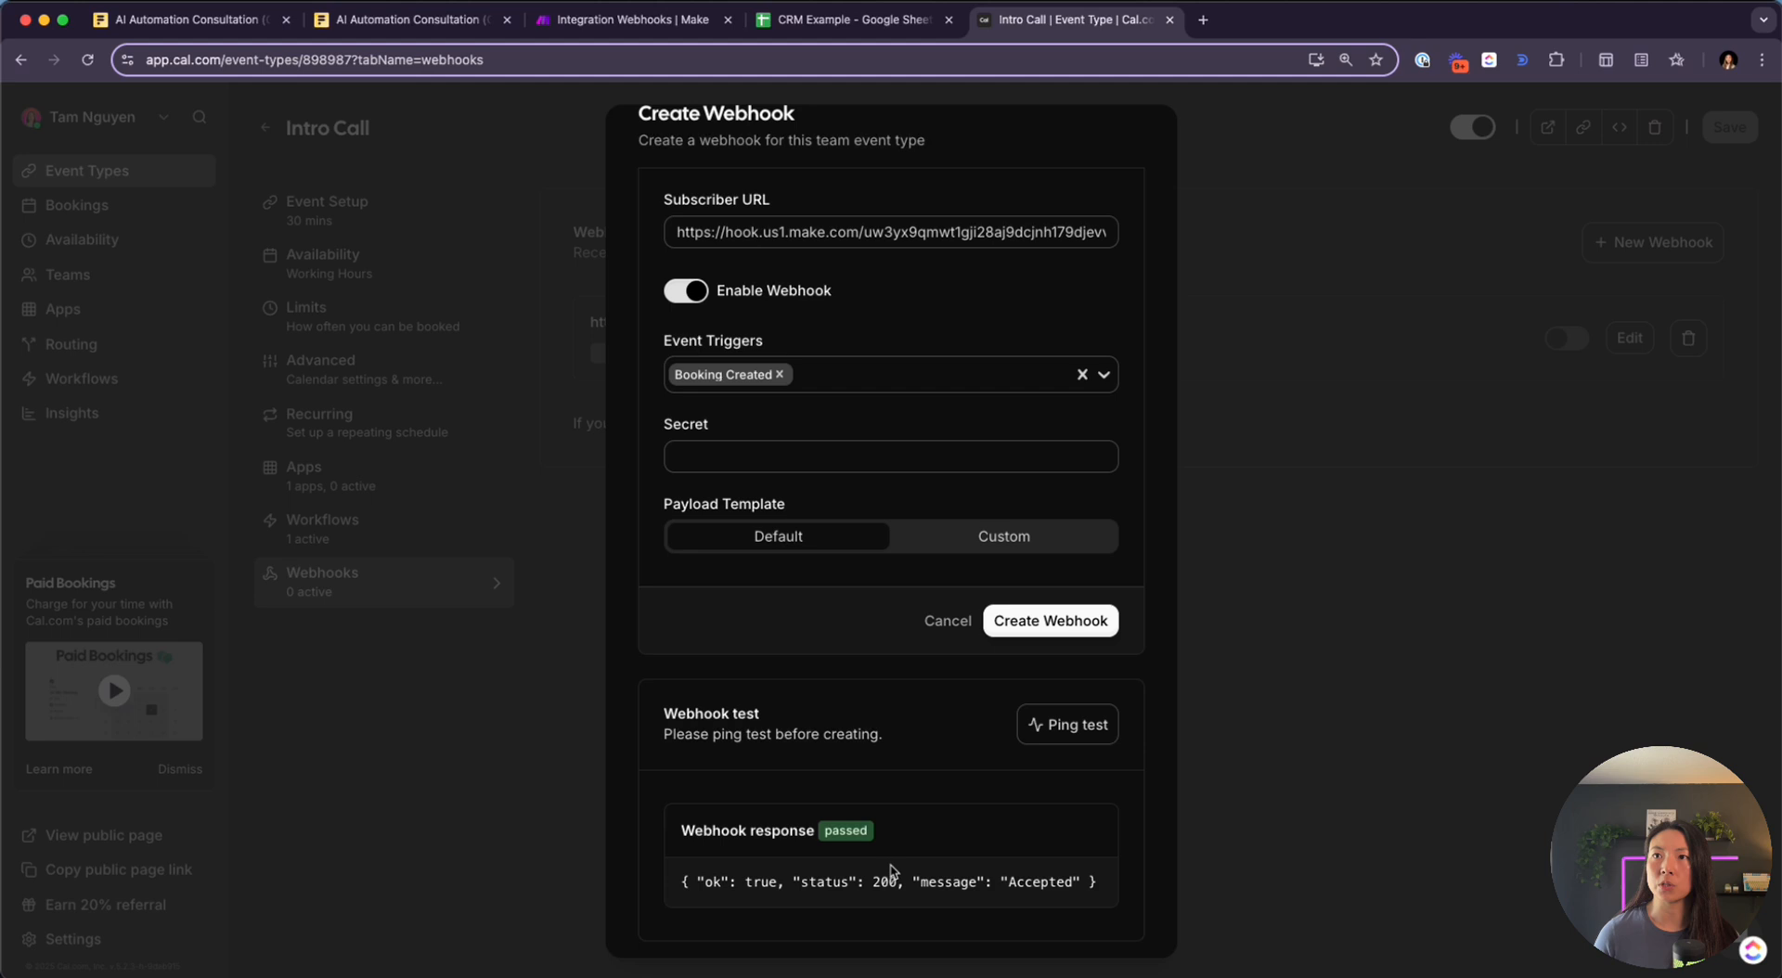
Inspect Make's received bundle, expanding payload, attendees, item 1 and organizer
{"action": "left_click", "coordinate": [656, 23]}
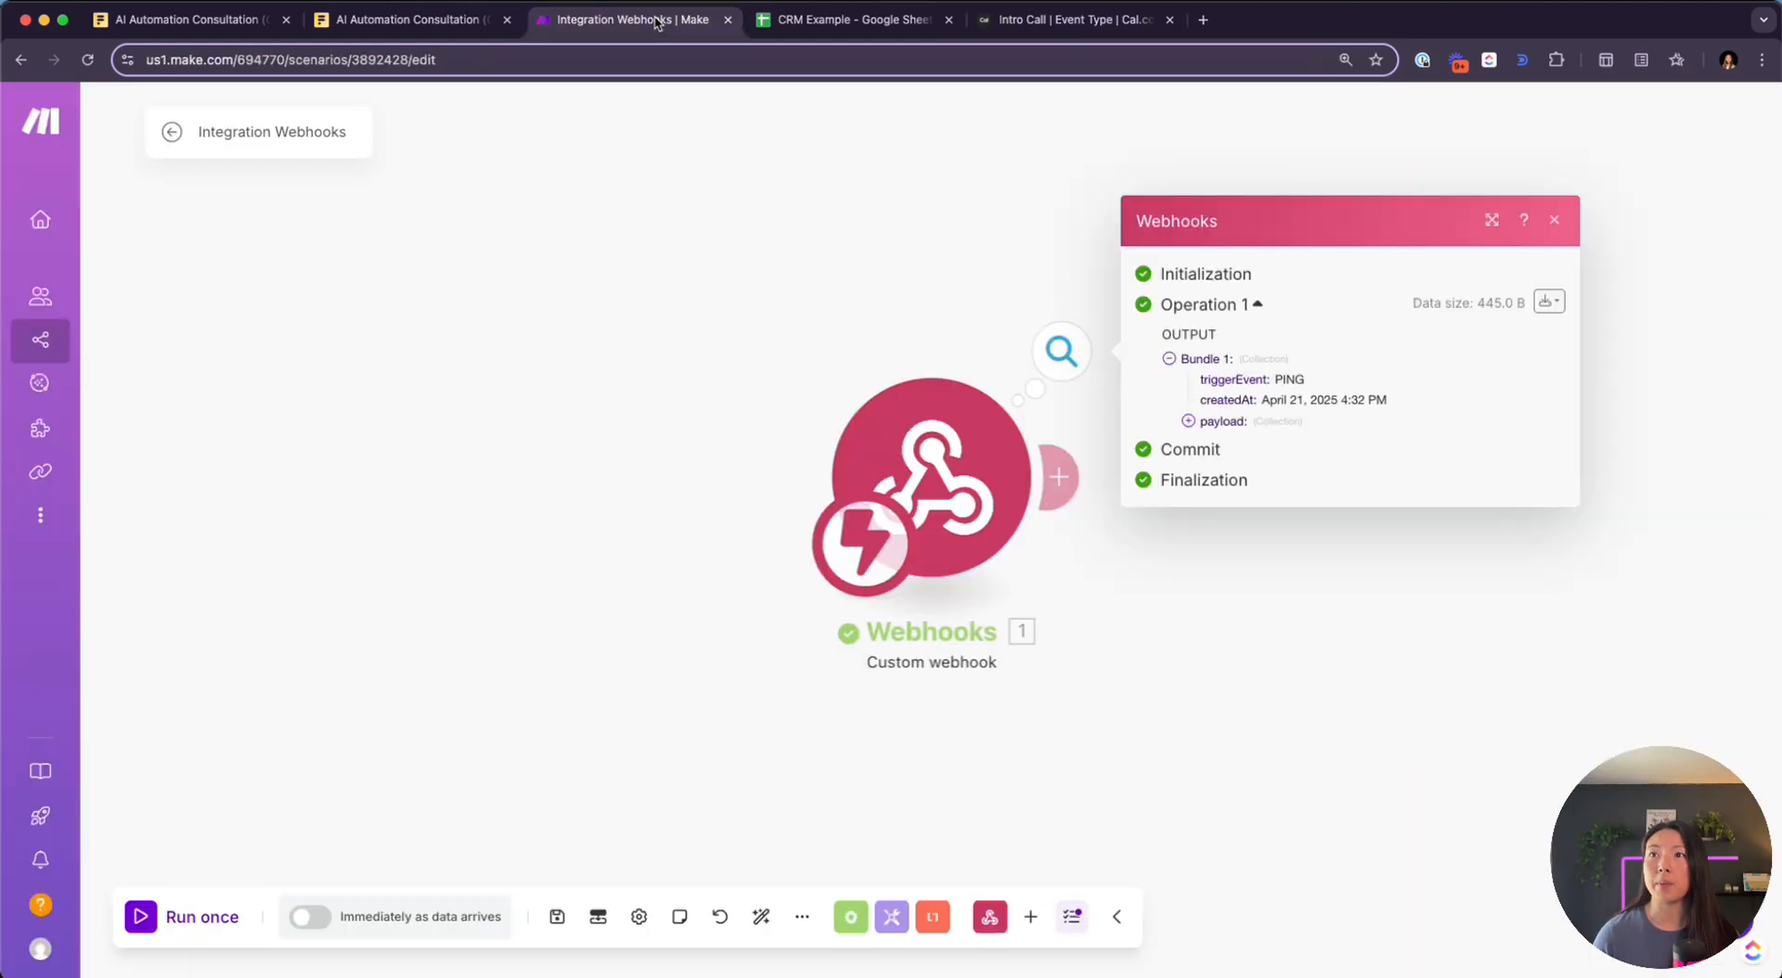
{"action": "left_click", "coordinate": [1188, 422]}
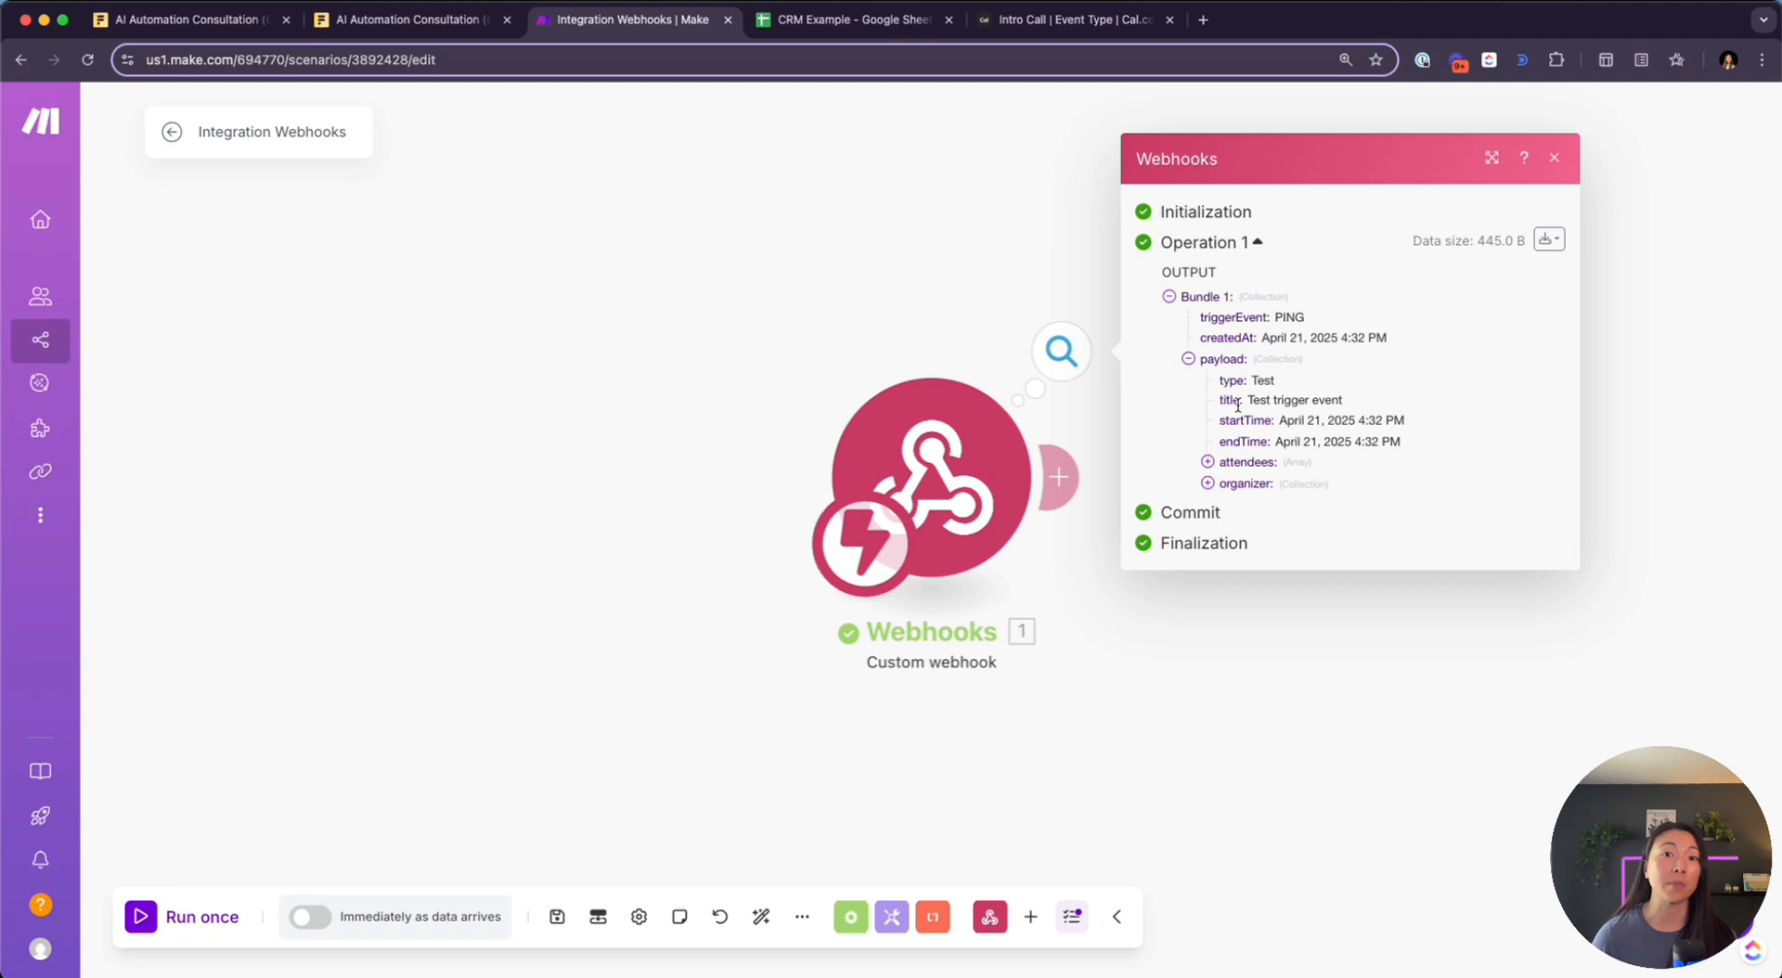
{"action": "left_click", "coordinate": [1208, 461]}
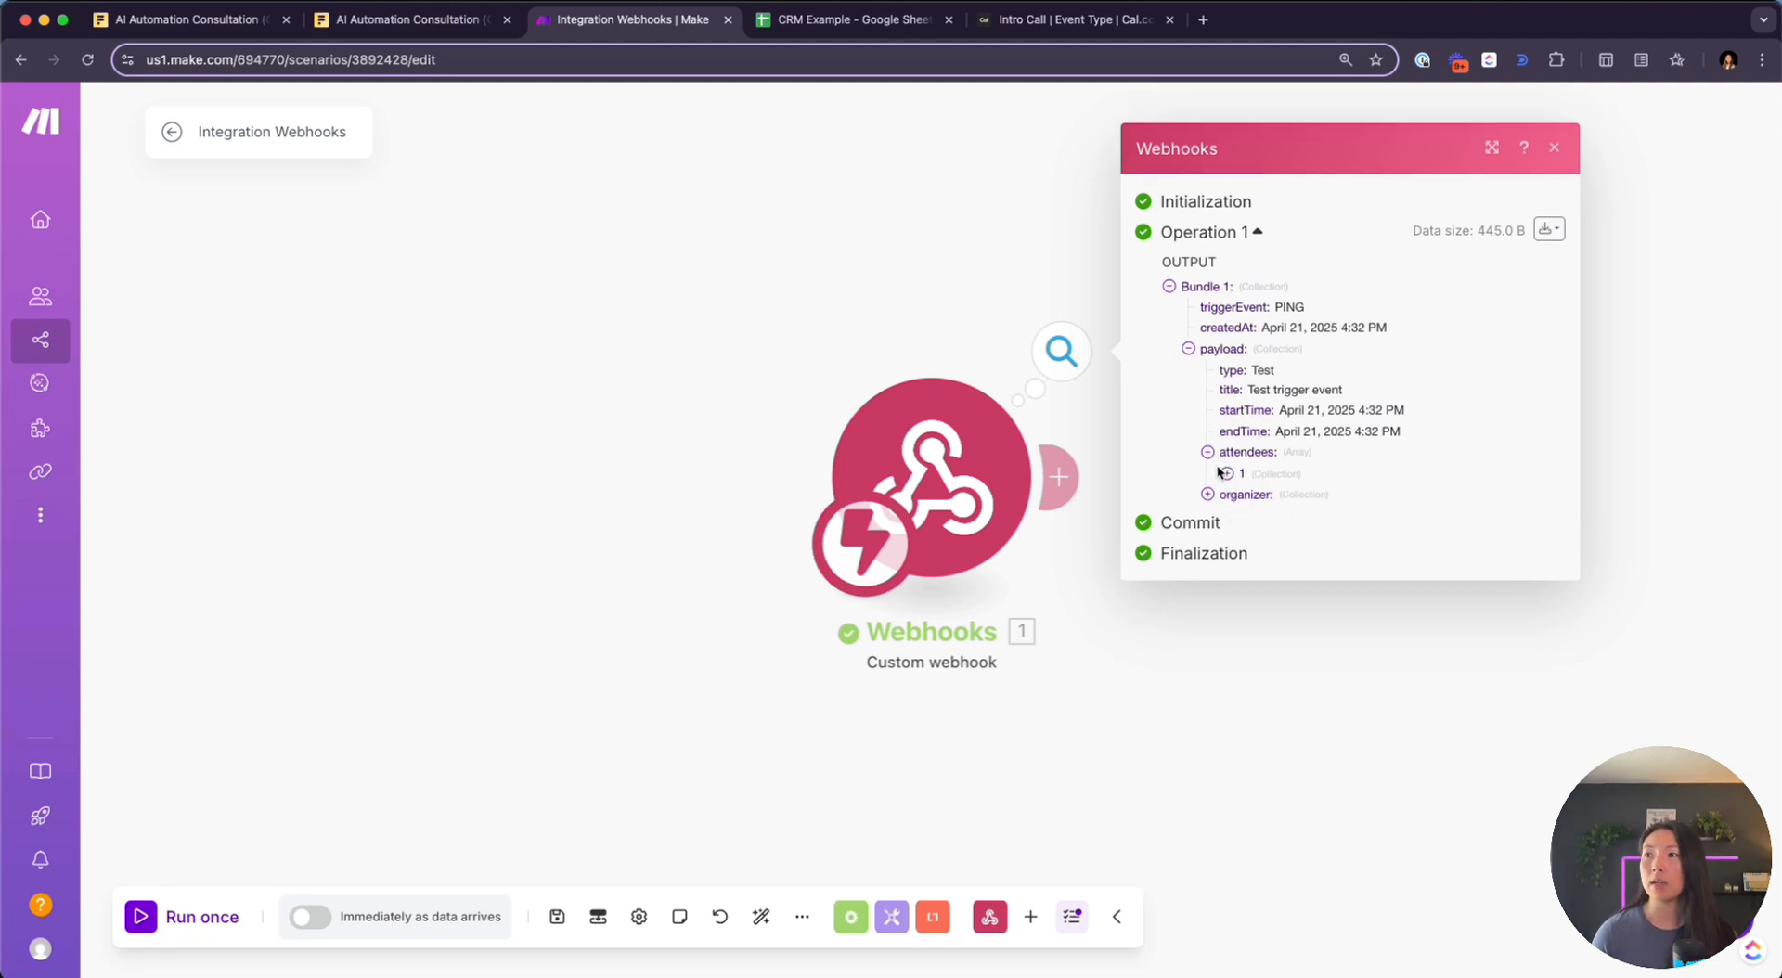
{"action": "left_click", "coordinate": [1226, 473]}
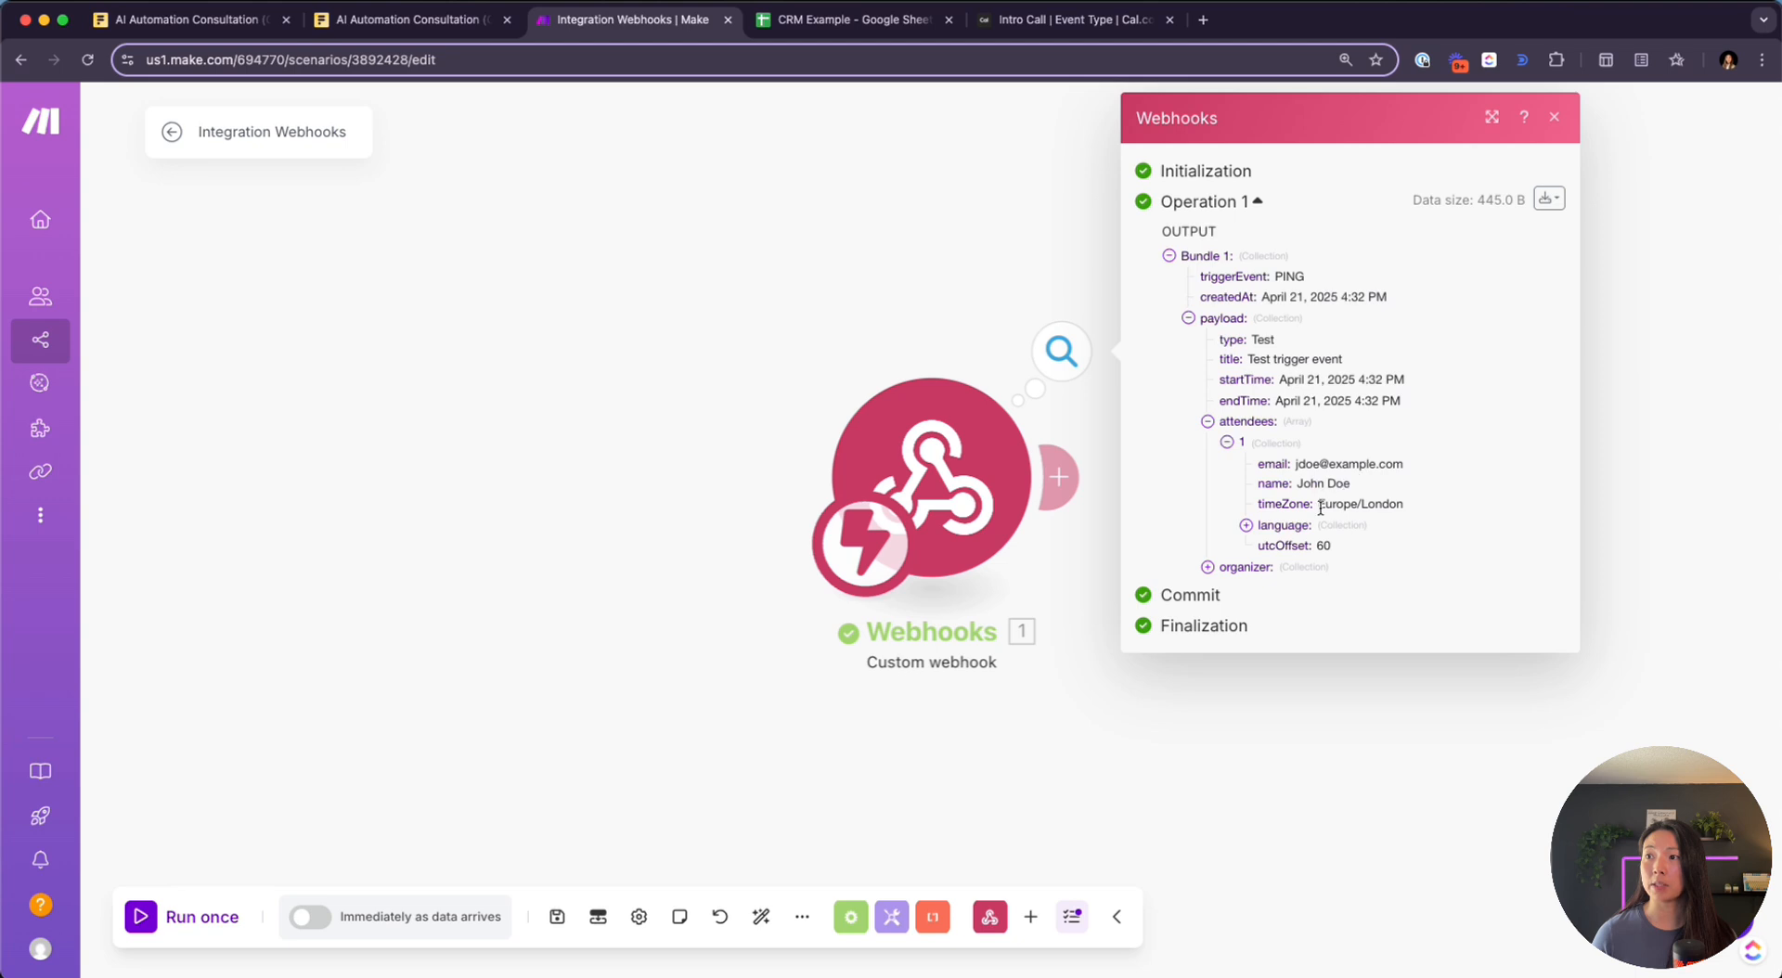
{"action": "left_click", "coordinate": [1207, 567]}
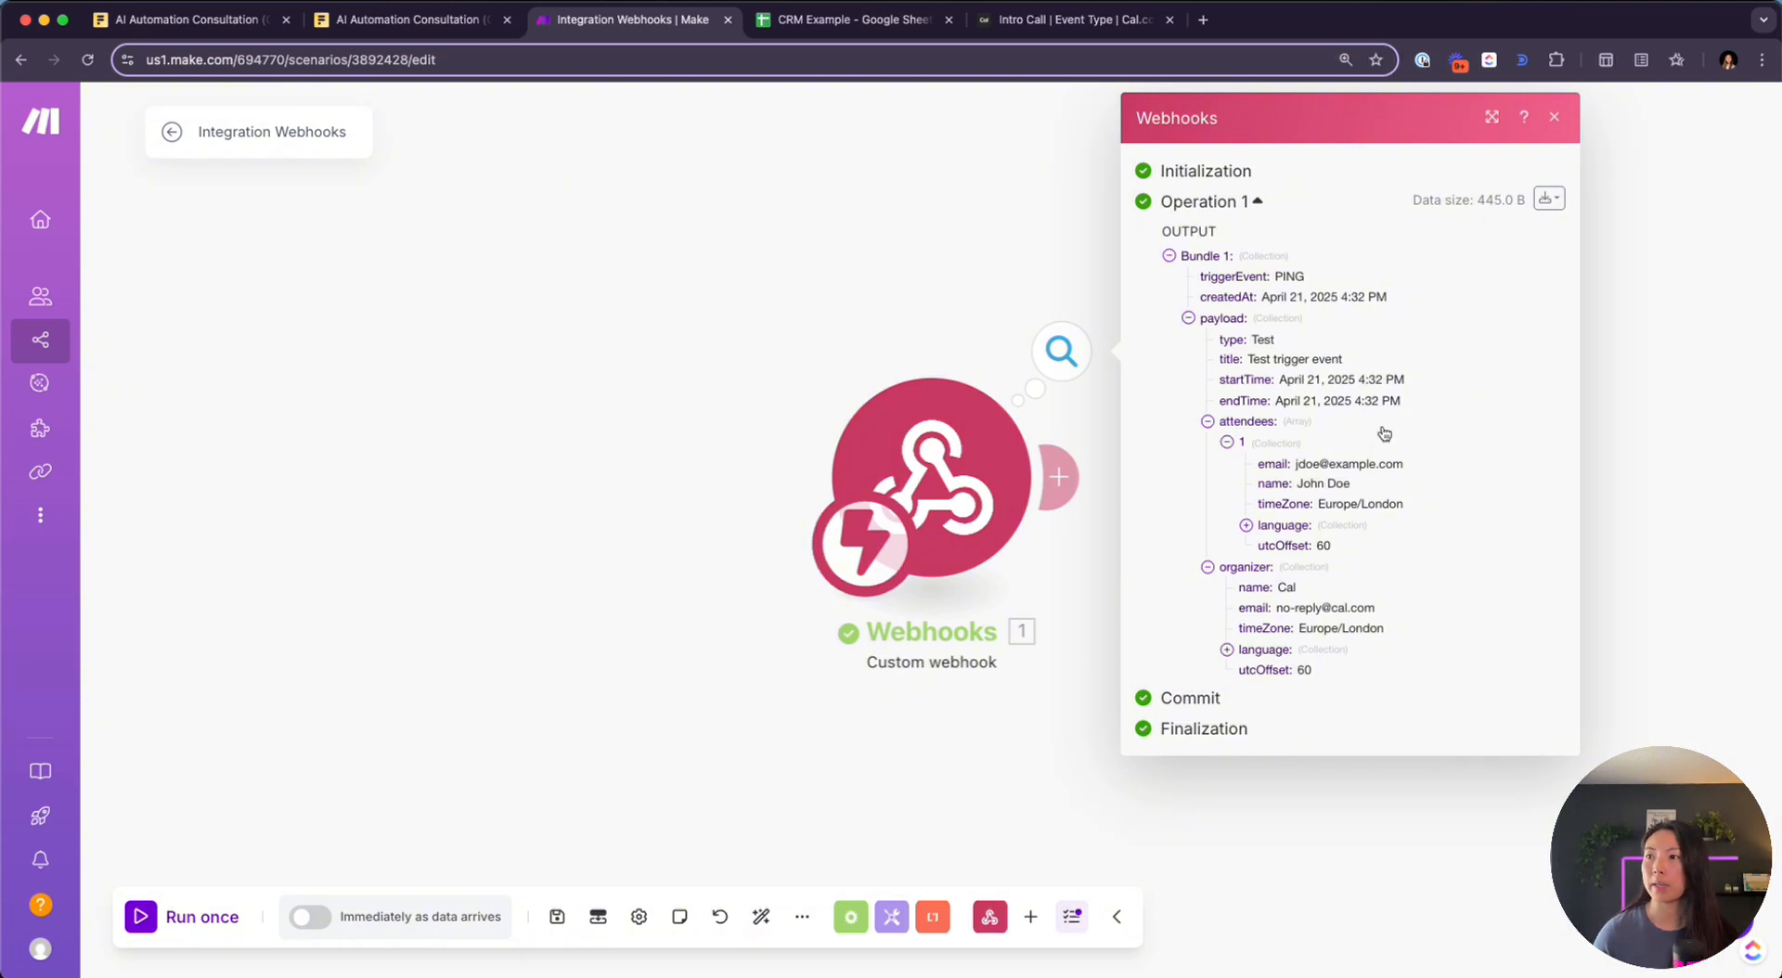
Create the Booking Created webhook in Cal.com and check its saved settings
{"action": "left_click", "coordinate": [1033, 37]}
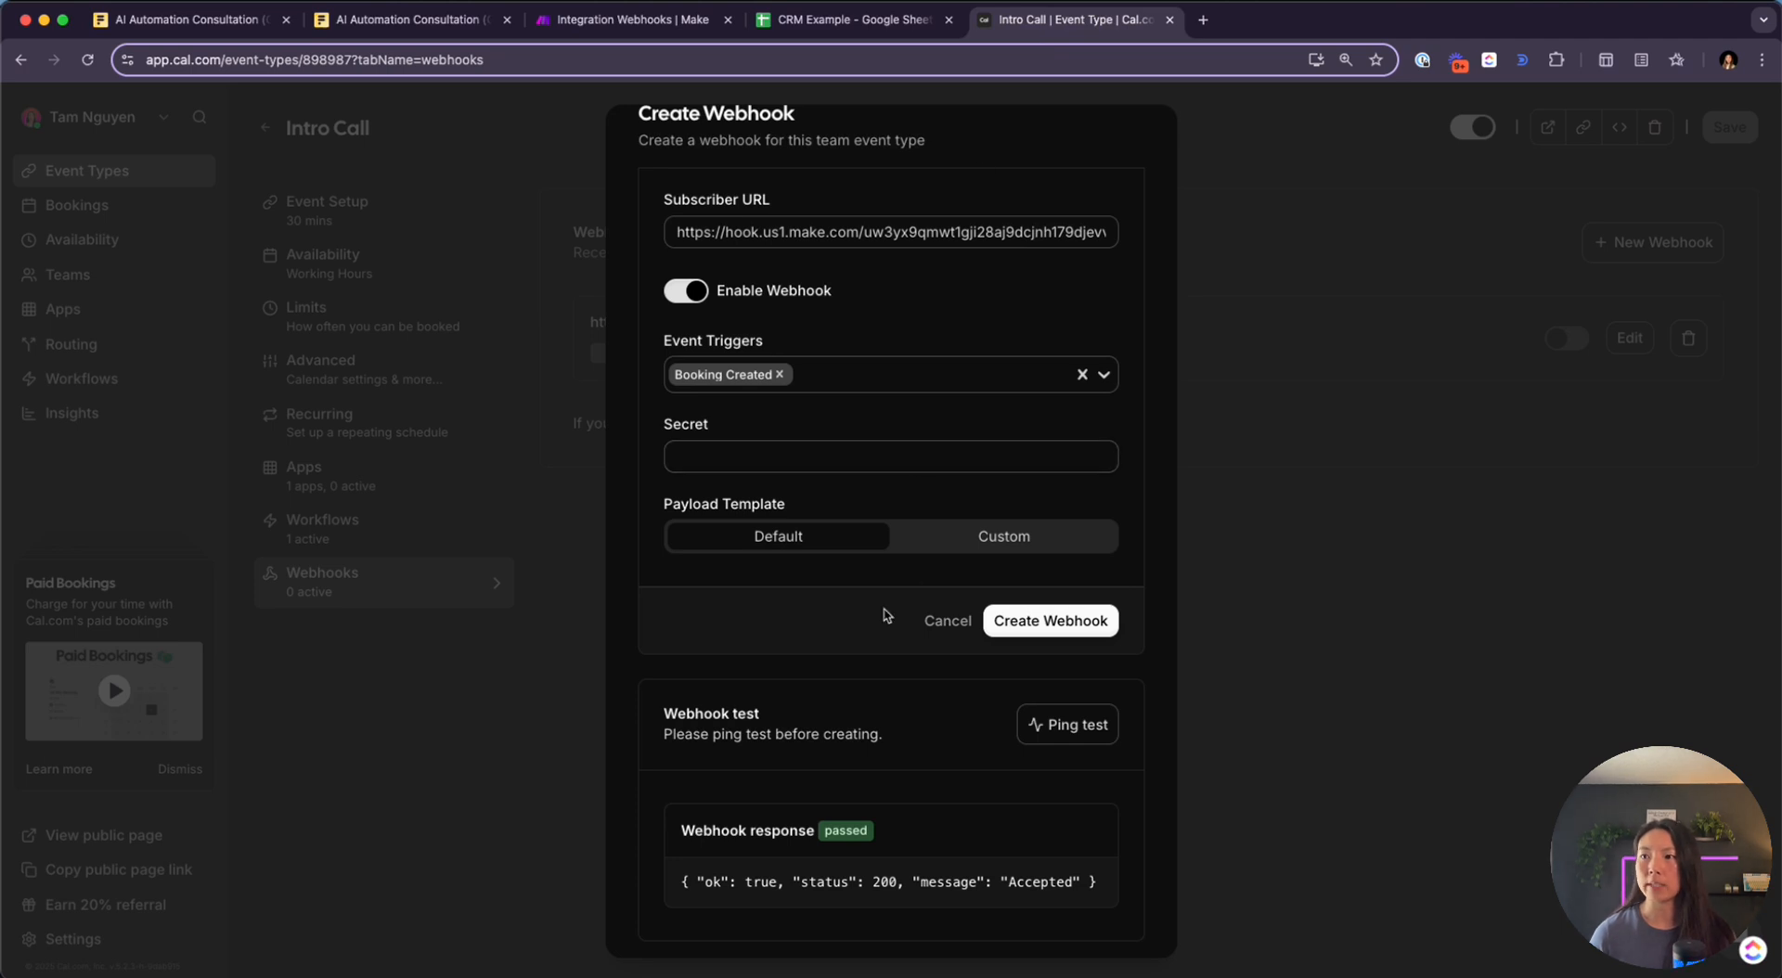
{"action": "left_click", "coordinate": [1078, 640]}
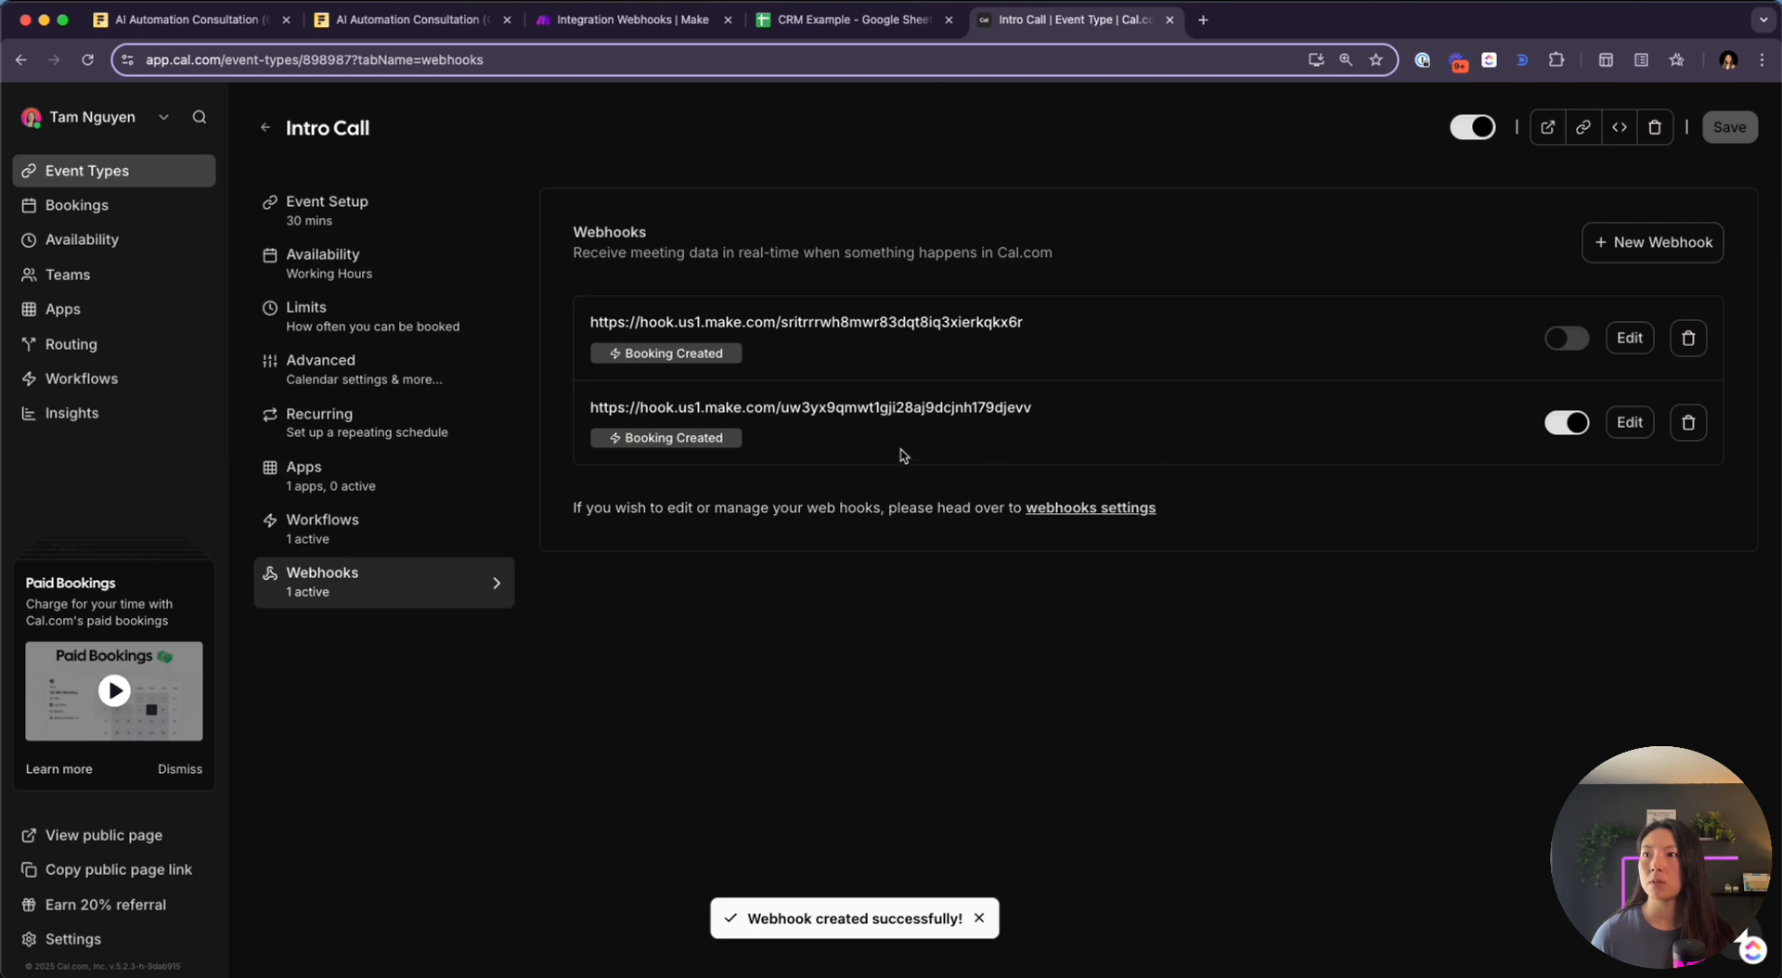
{"action": "left_click", "coordinate": [1630, 423]}
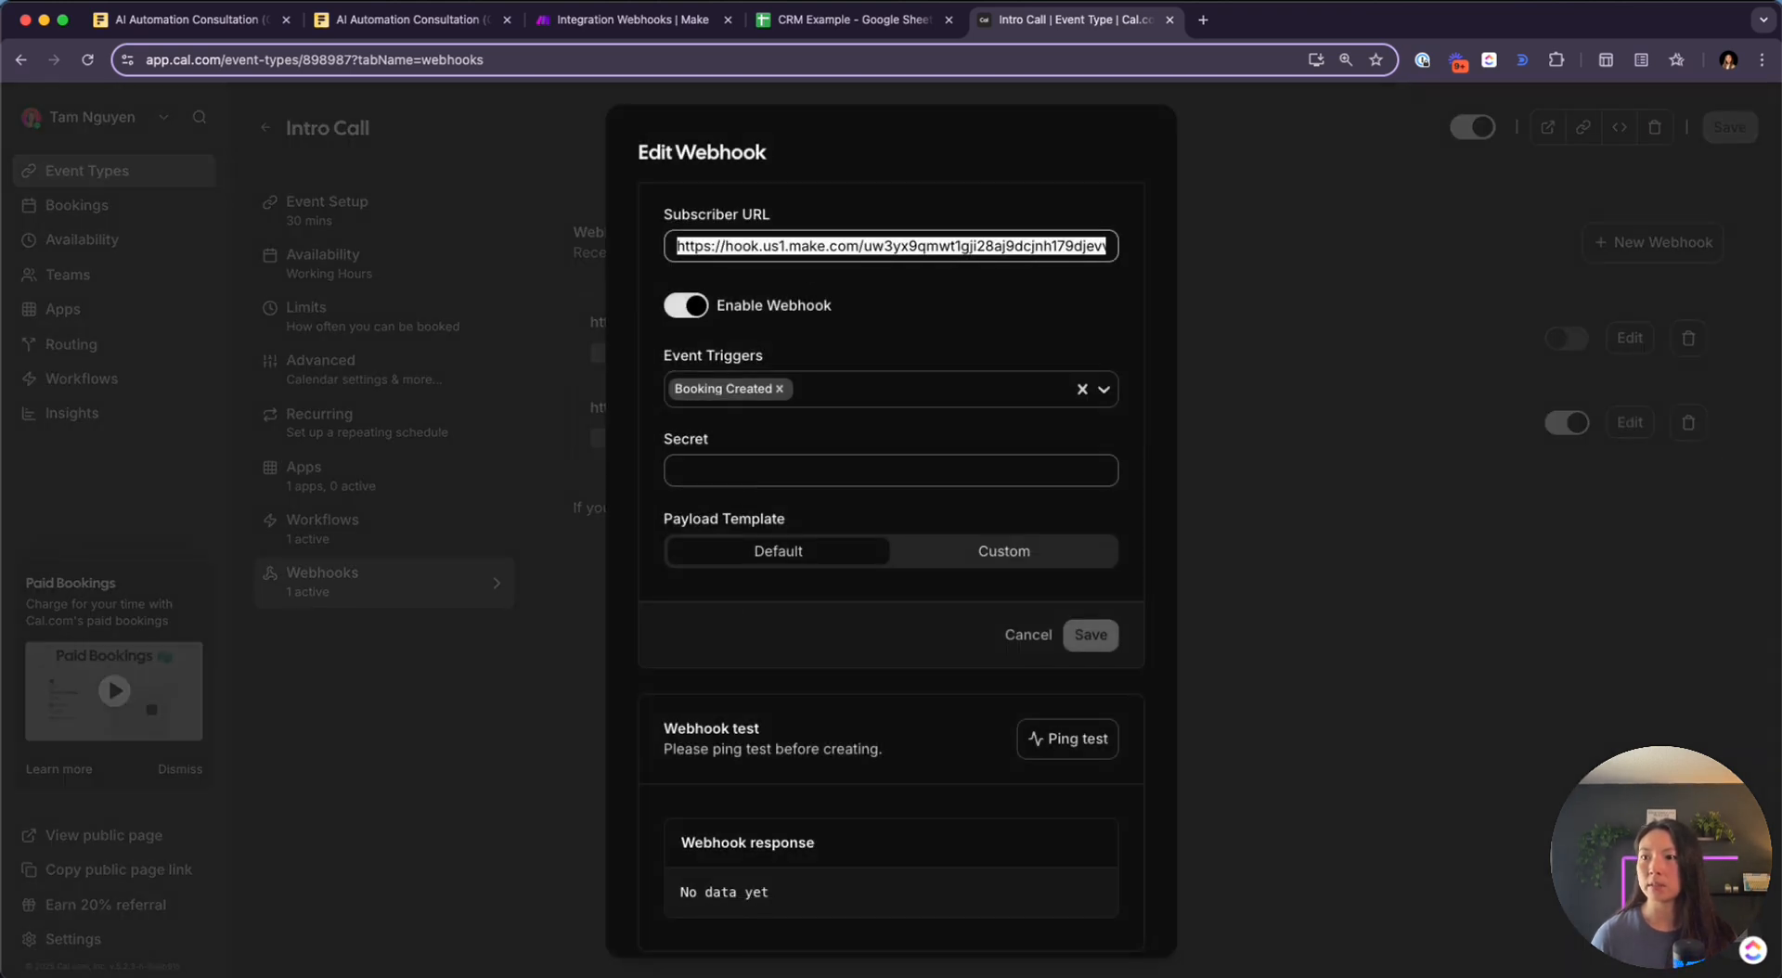
{"action": "key", "text": "Escape"}
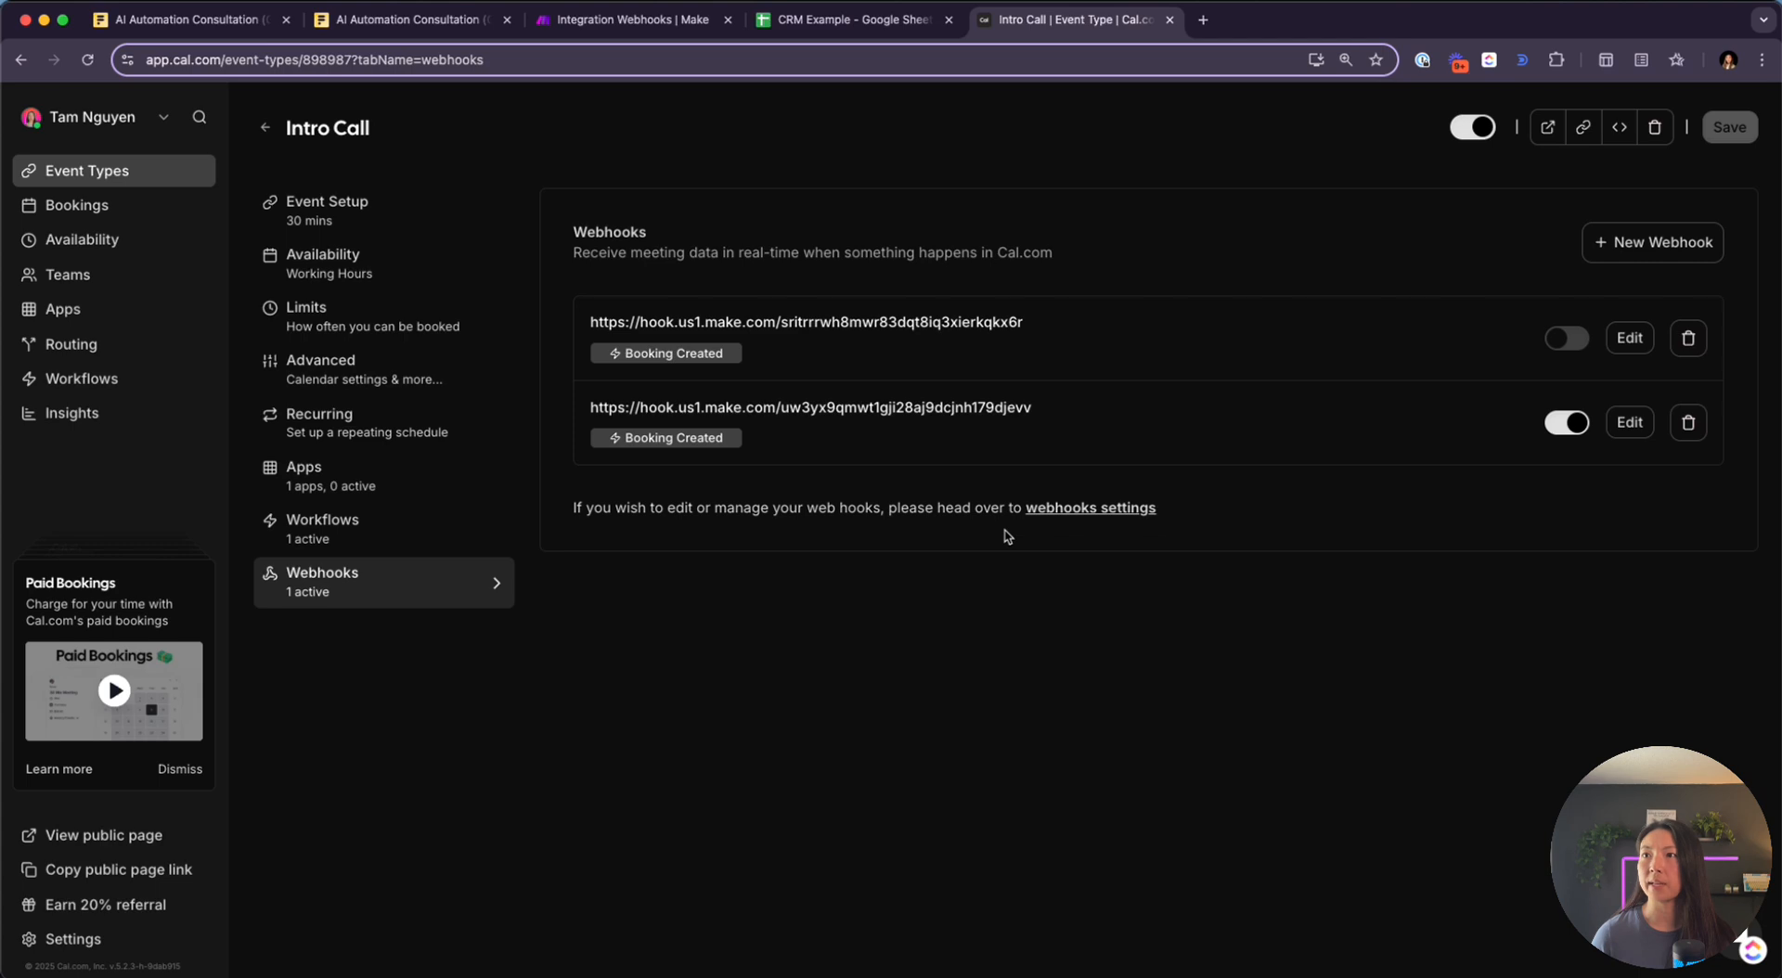
Move the Webhooks module left on the Make canvas and bring up the CRM Example spreadsheet
{"action": "left_click", "coordinate": [650, 30]}
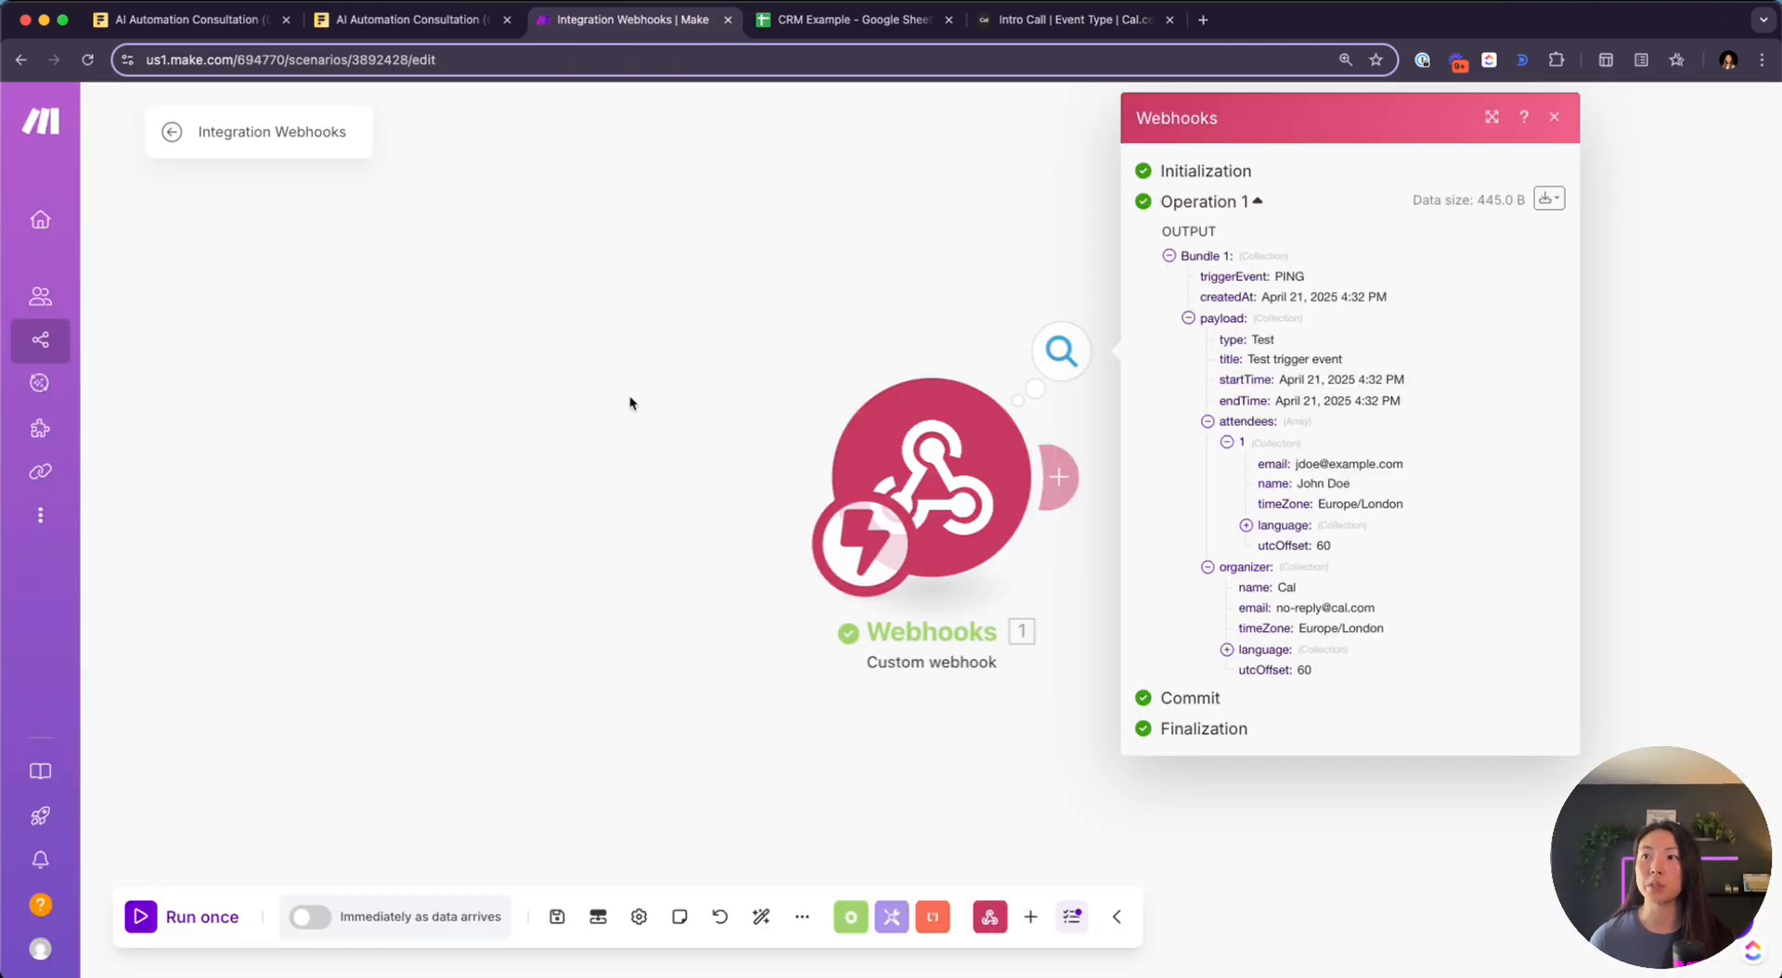
{"action": "left_click_drag", "start_coordinate": [905, 507], "coordinate": [300, 490]}
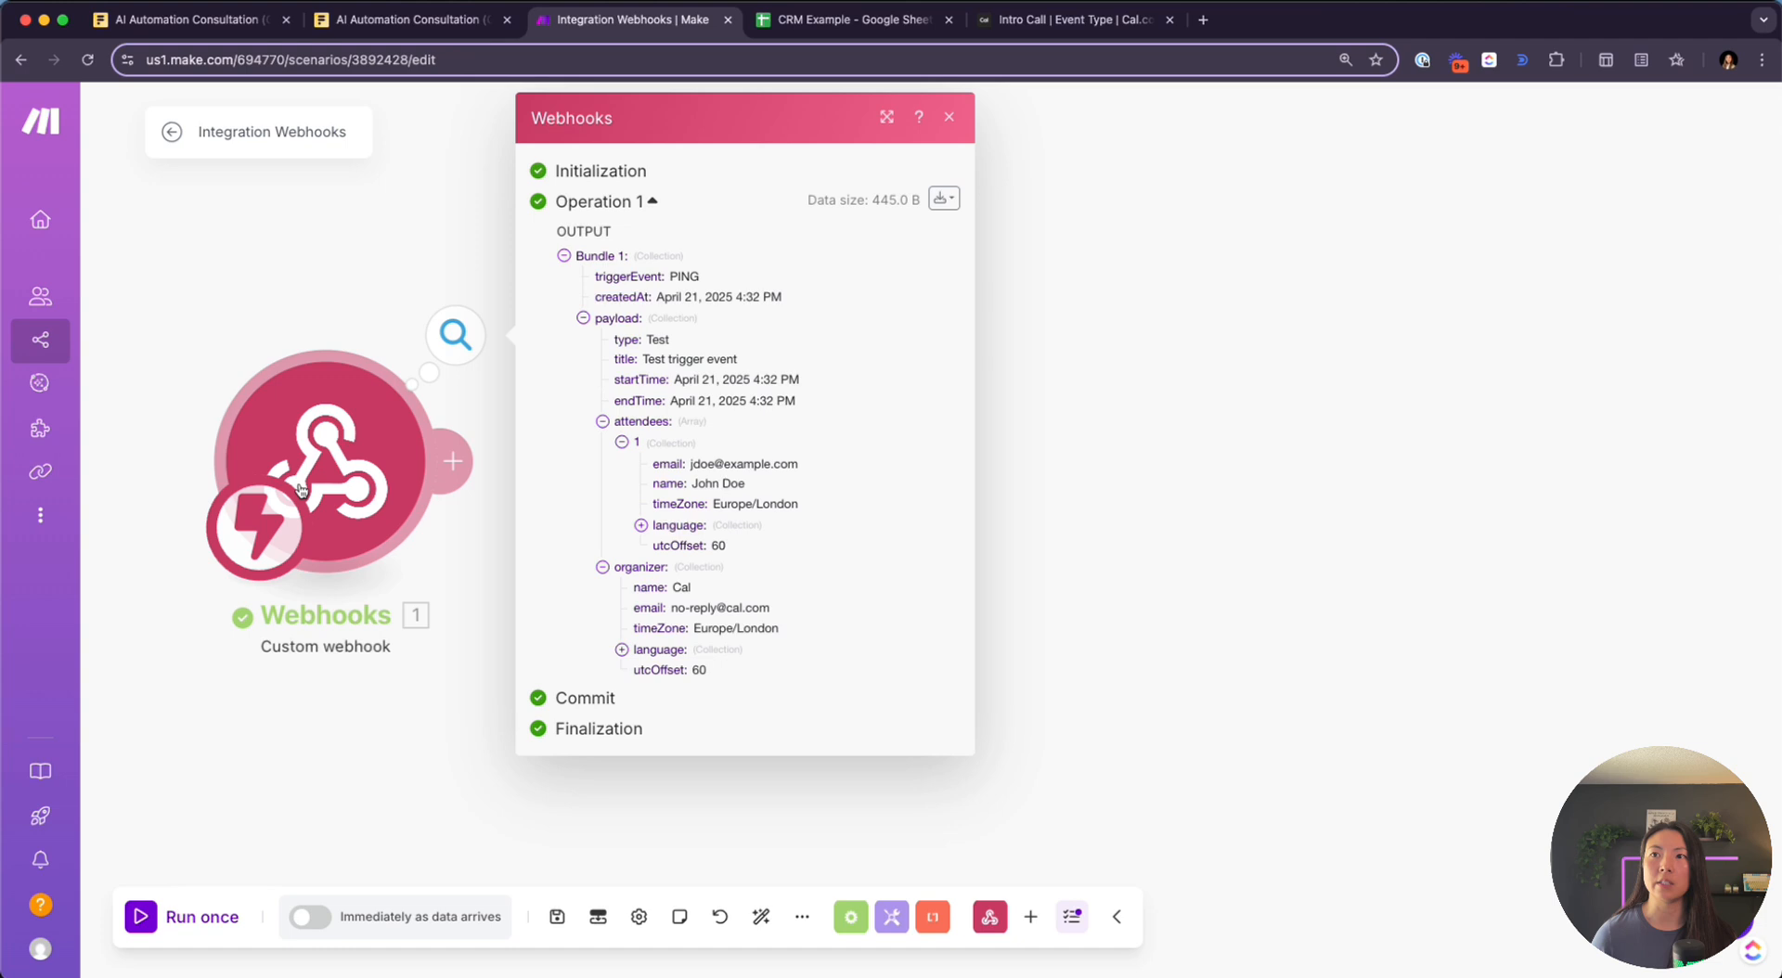
{"action": "left_click", "coordinate": [854, 21]}
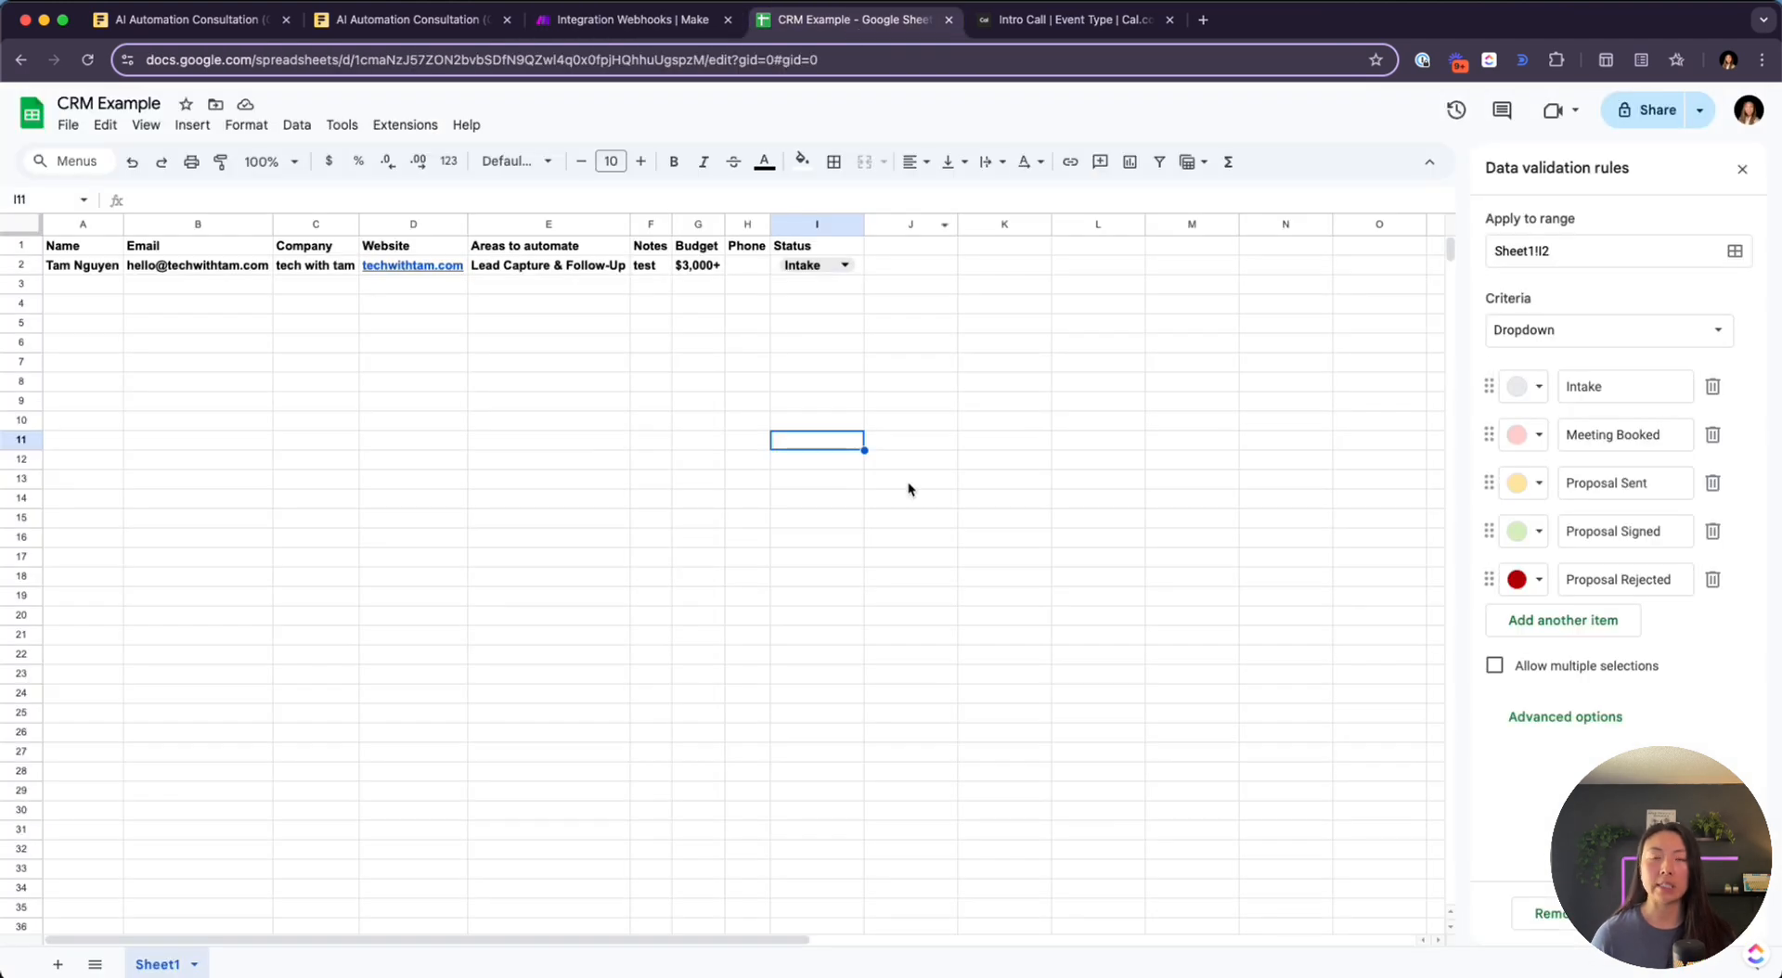
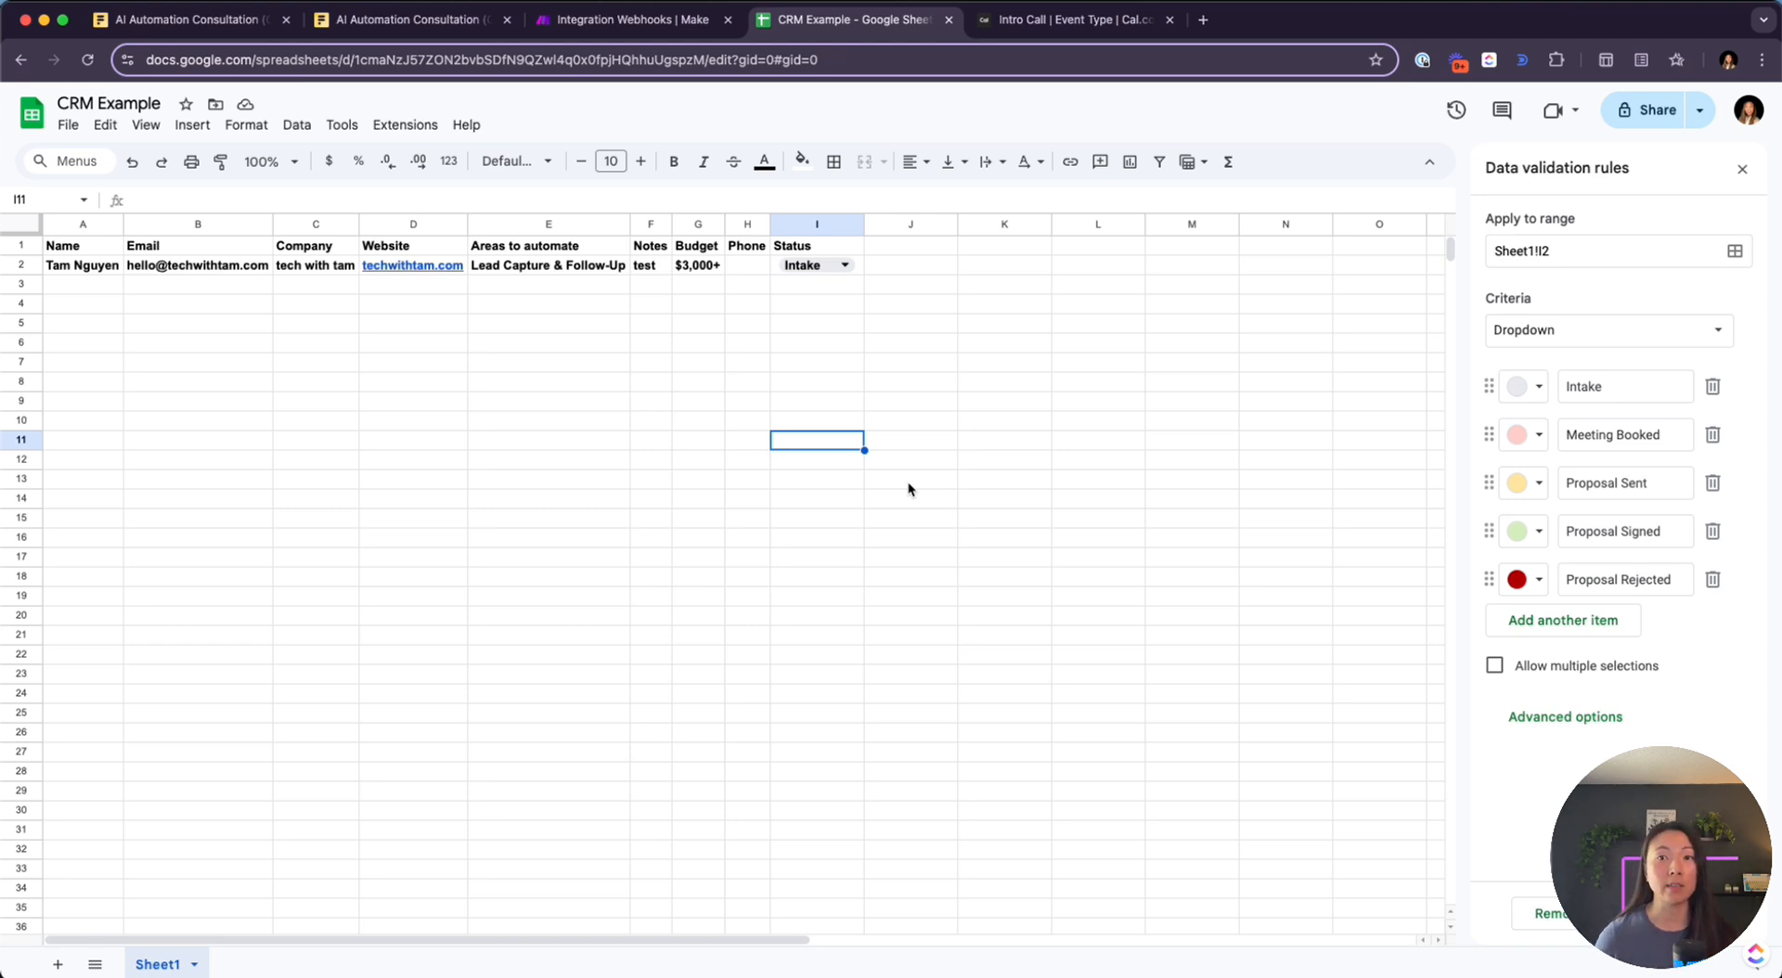
Go back to the Make scenario and close the Webhooks output bubble
{"action": "left_click", "coordinate": [688, 21]}
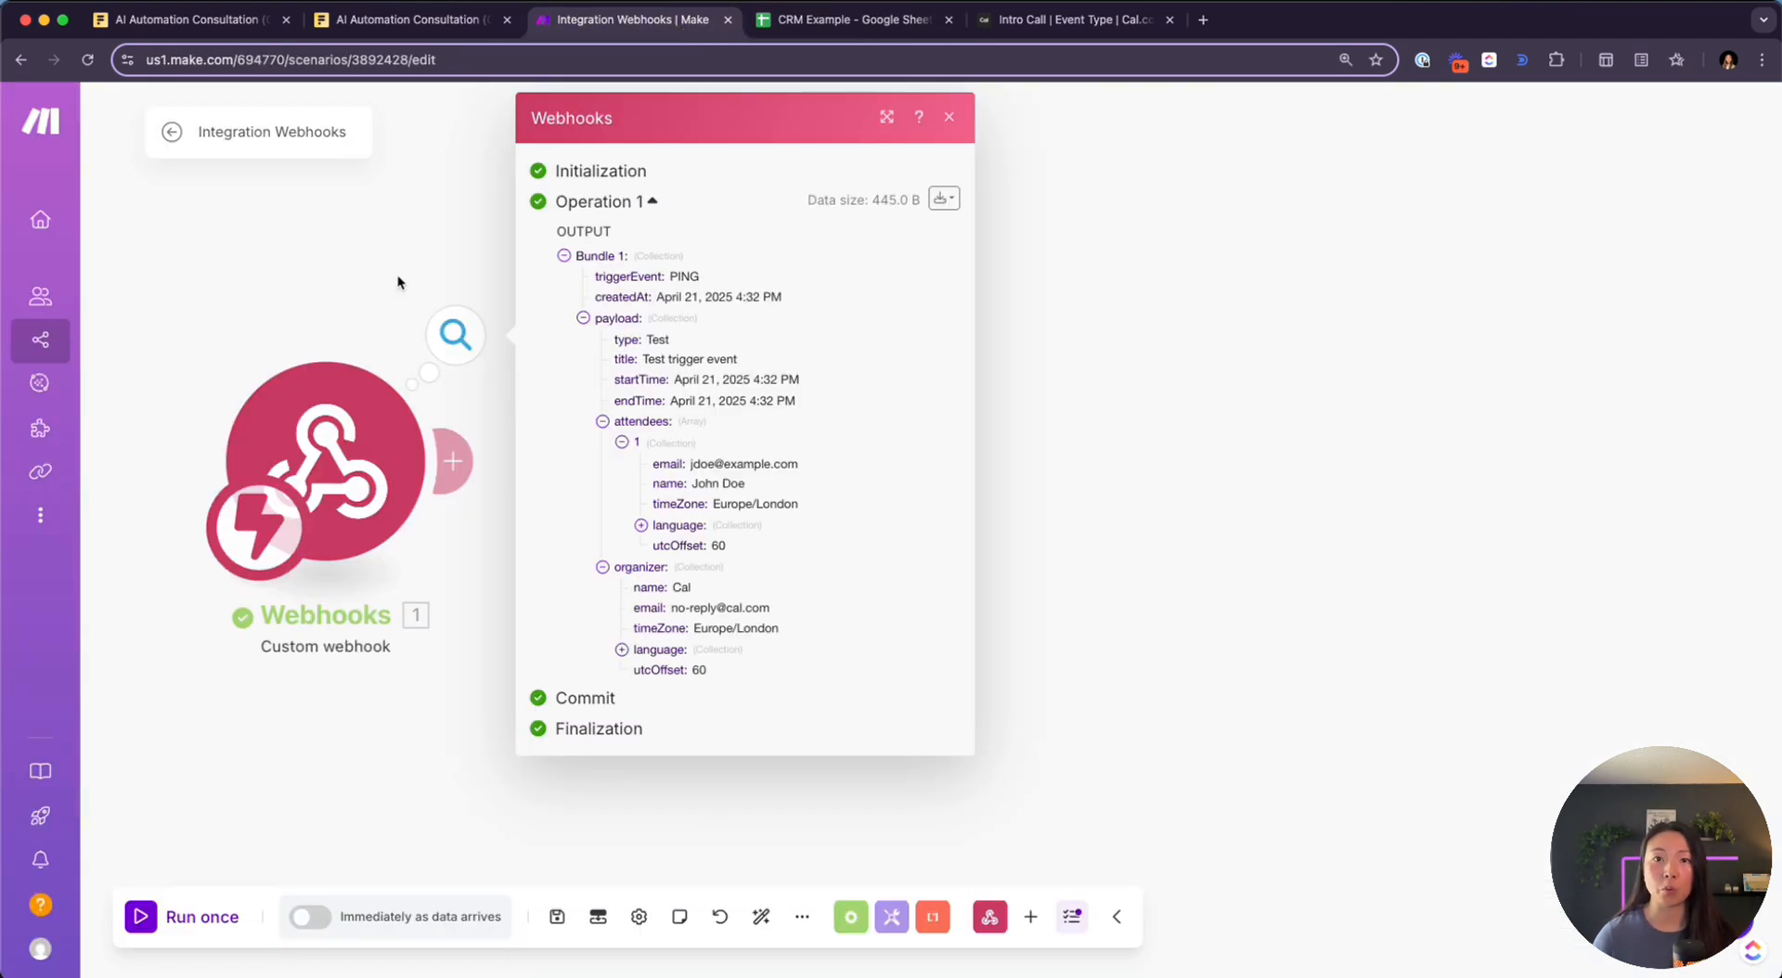
{"action": "left_click", "coordinate": [397, 282]}
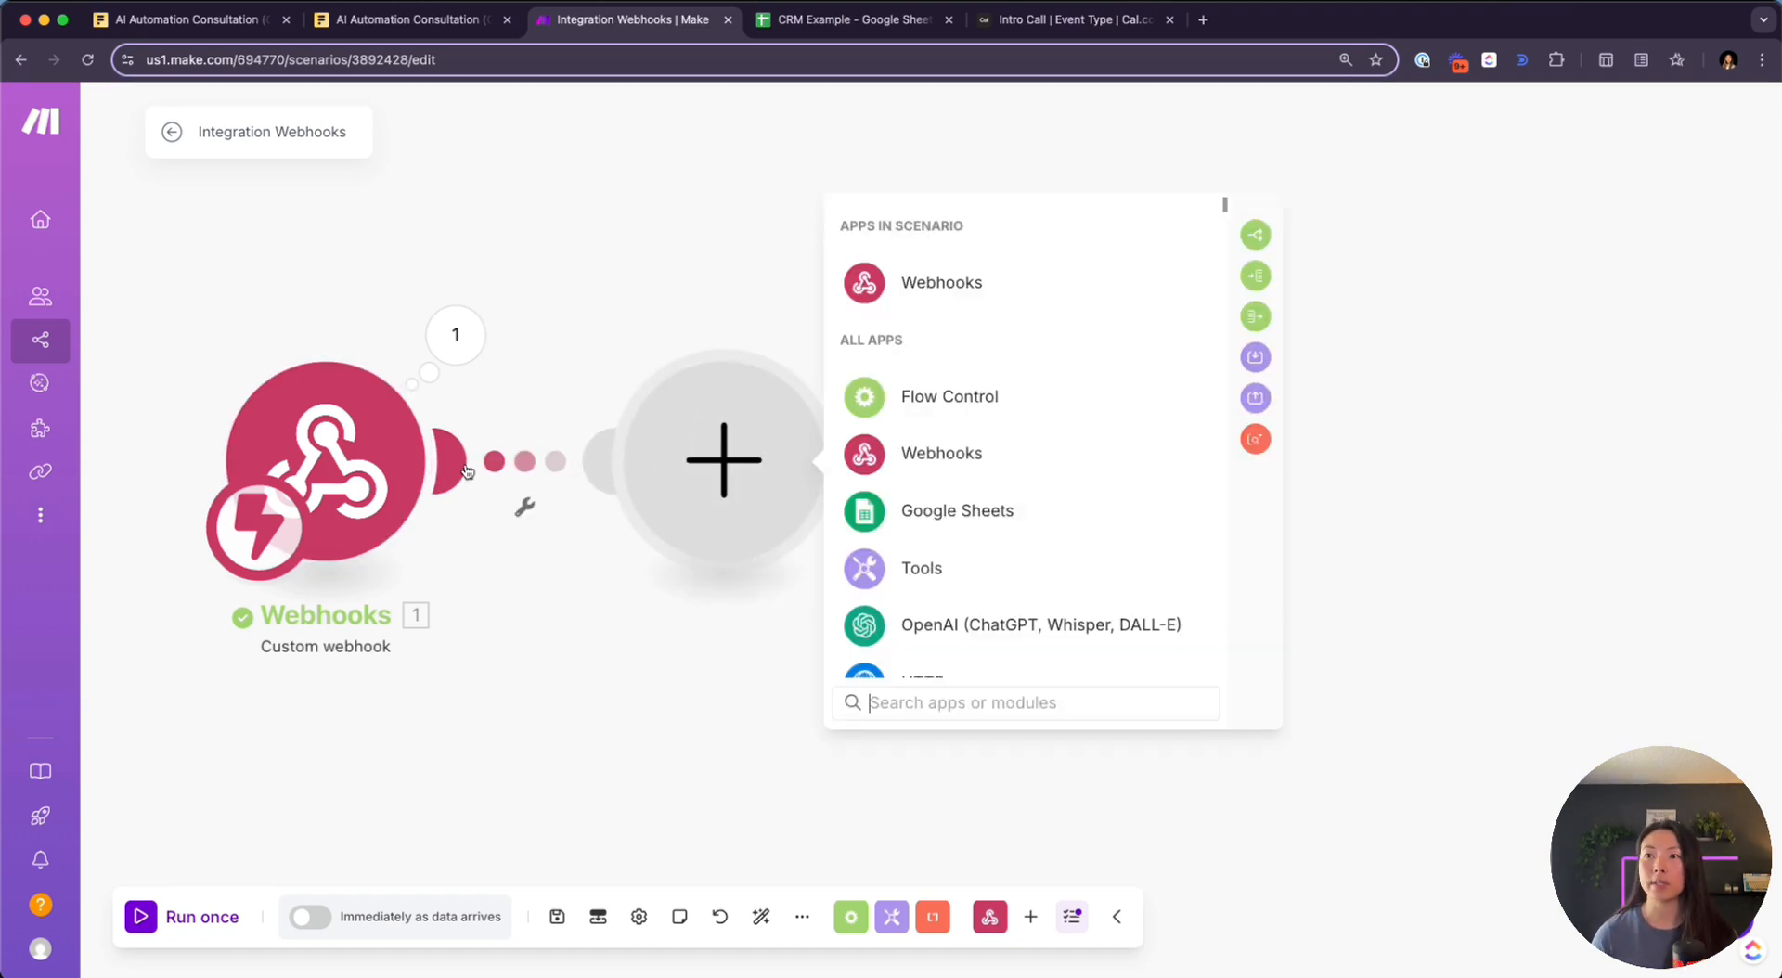
Add a Router after the webhook and start a filter on its 1st route
{"action": "type", "text": "rout"}
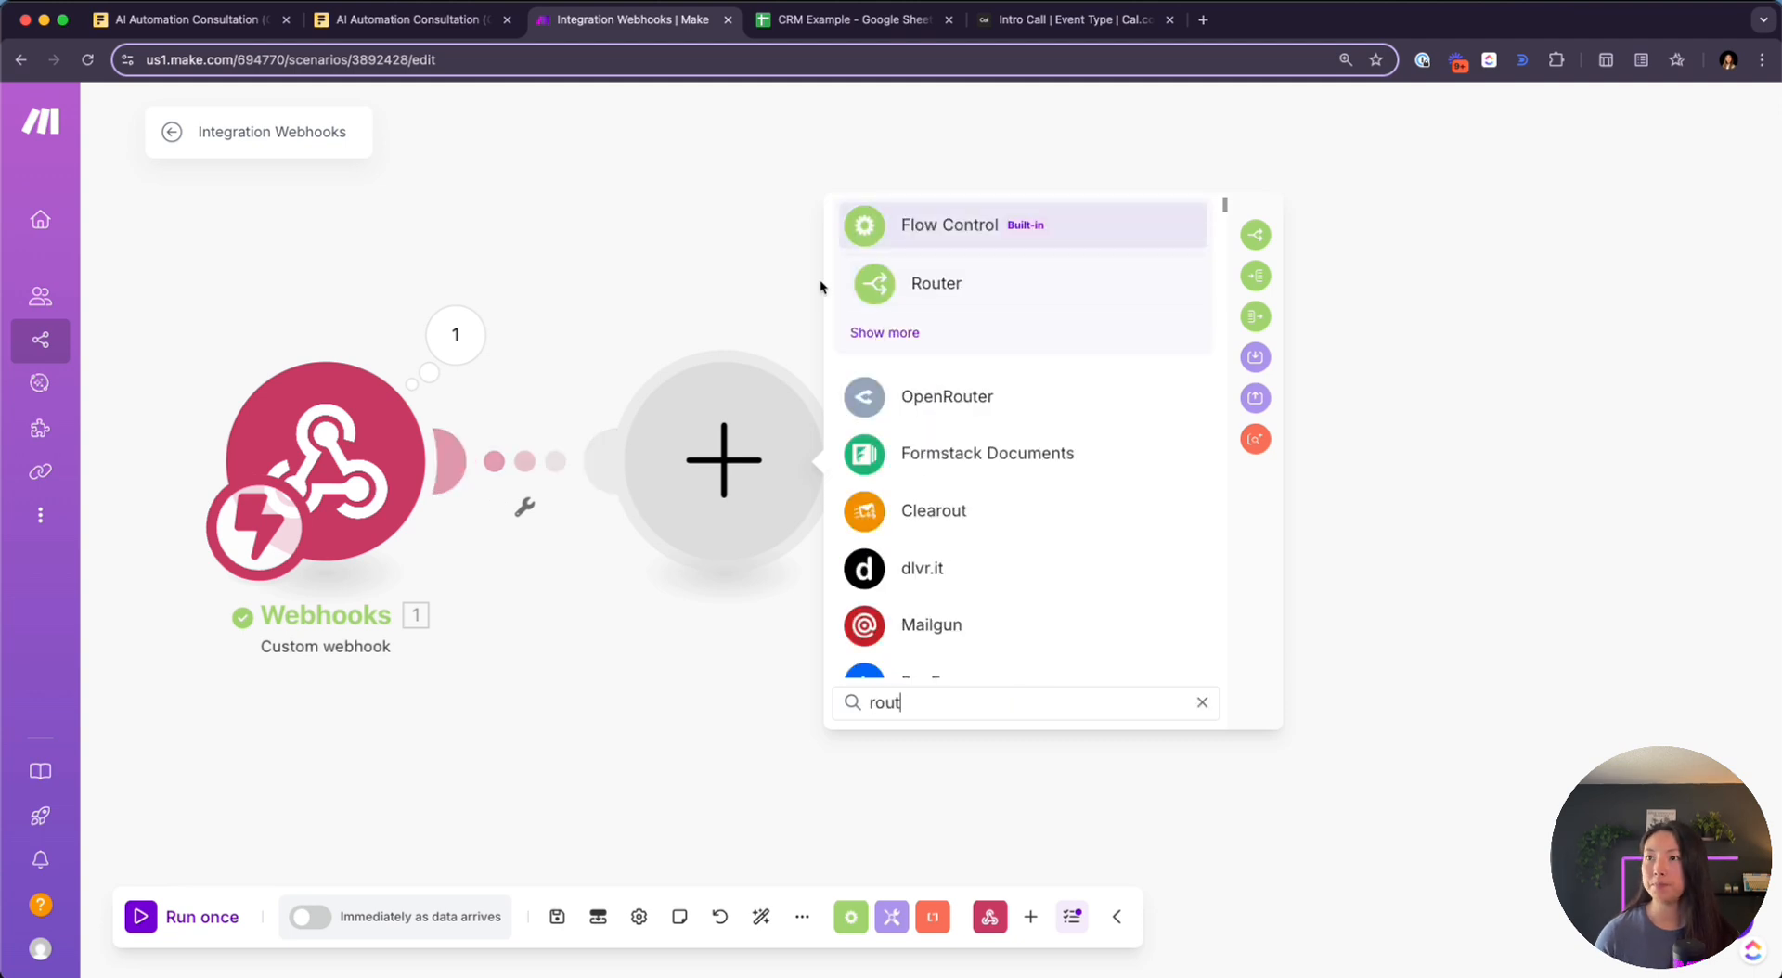
{"action": "left_click", "coordinate": [946, 274]}
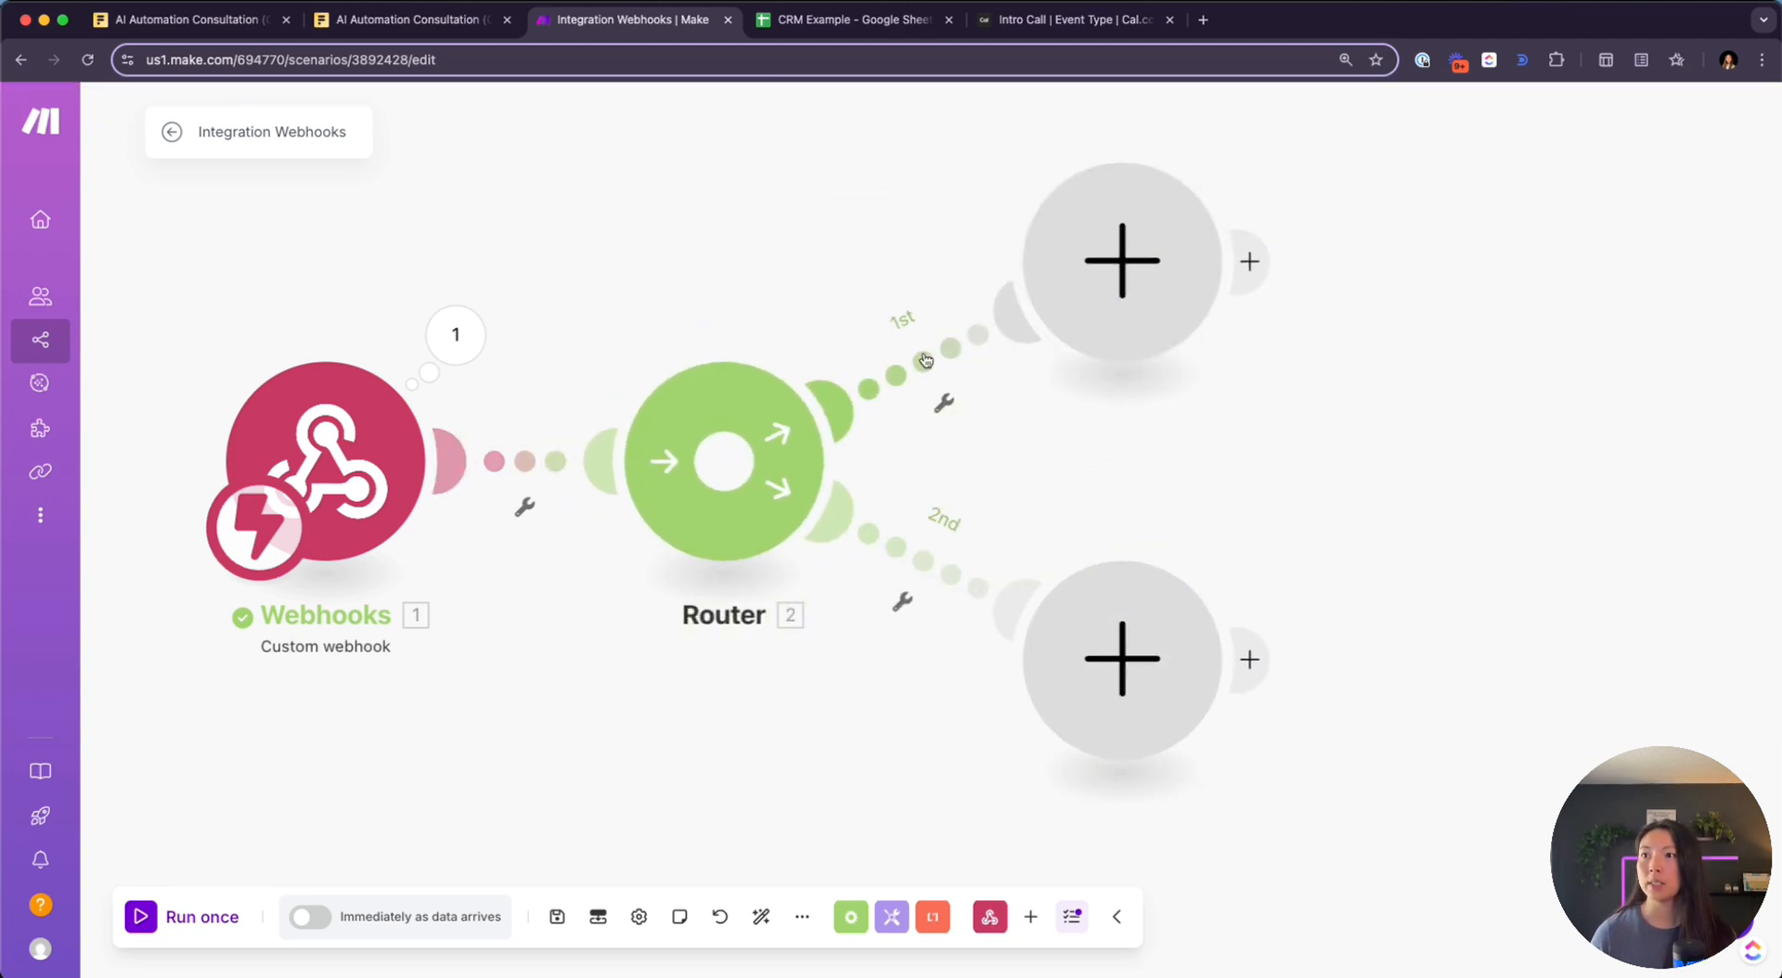
{"action": "right_click", "coordinate": [933, 357]}
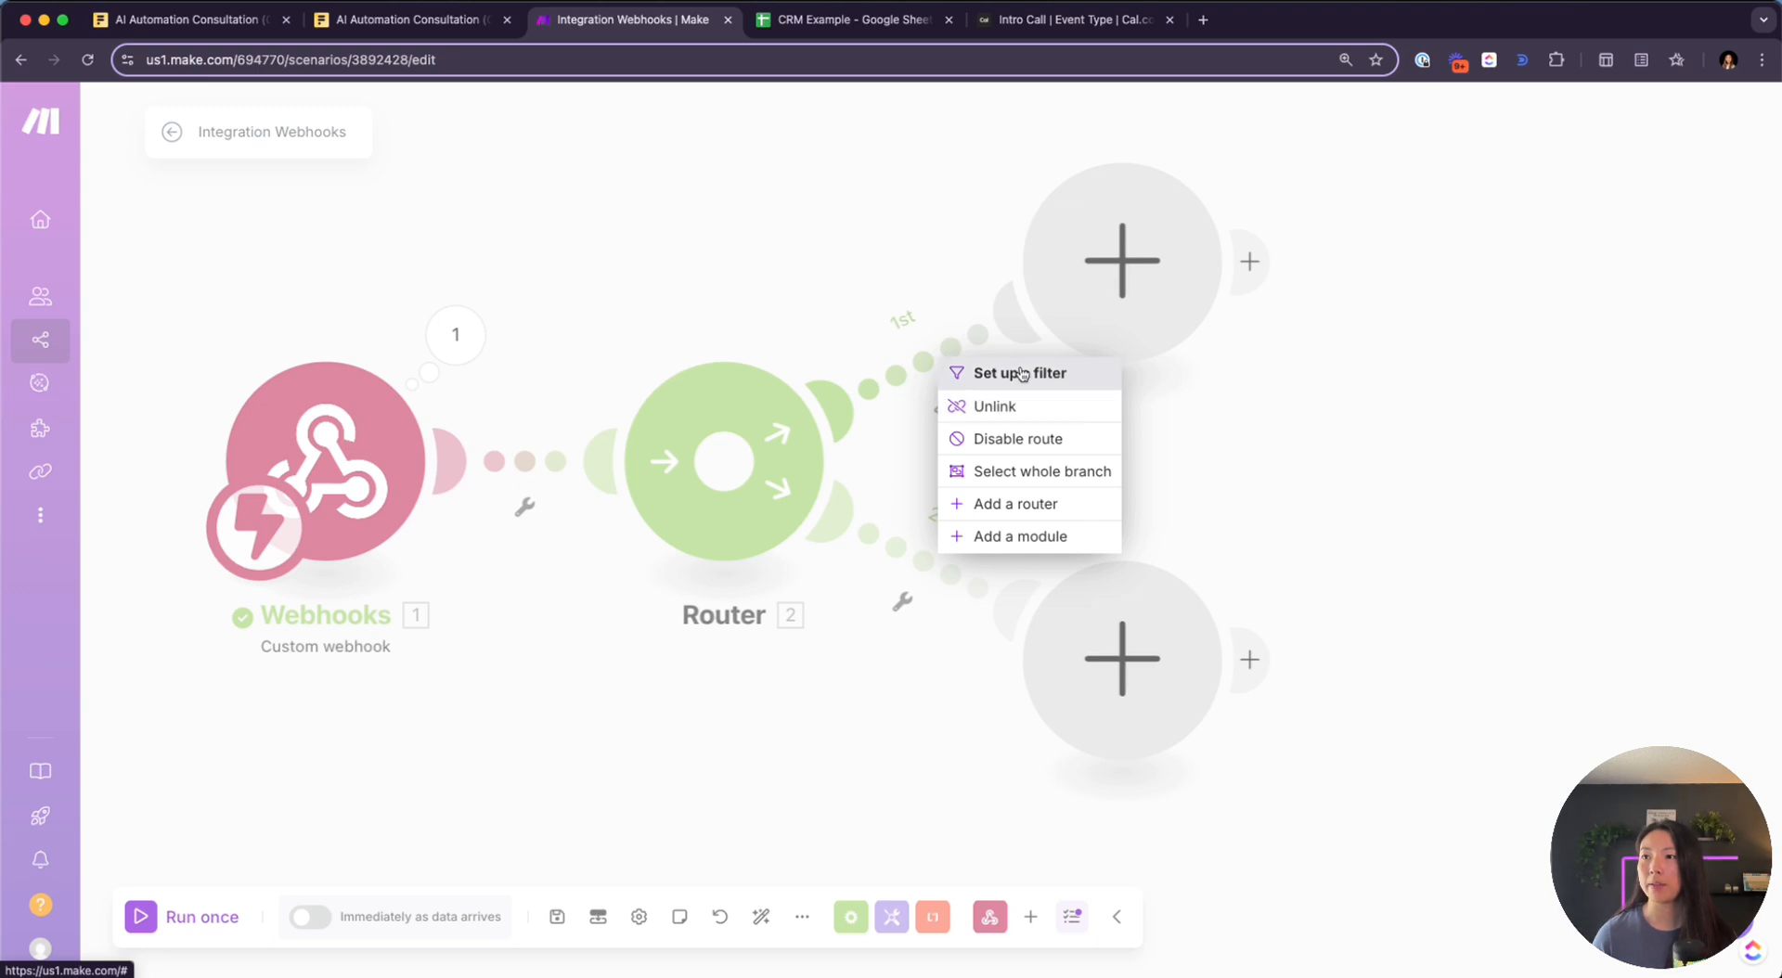
{"action": "left_click", "coordinate": [928, 360]}
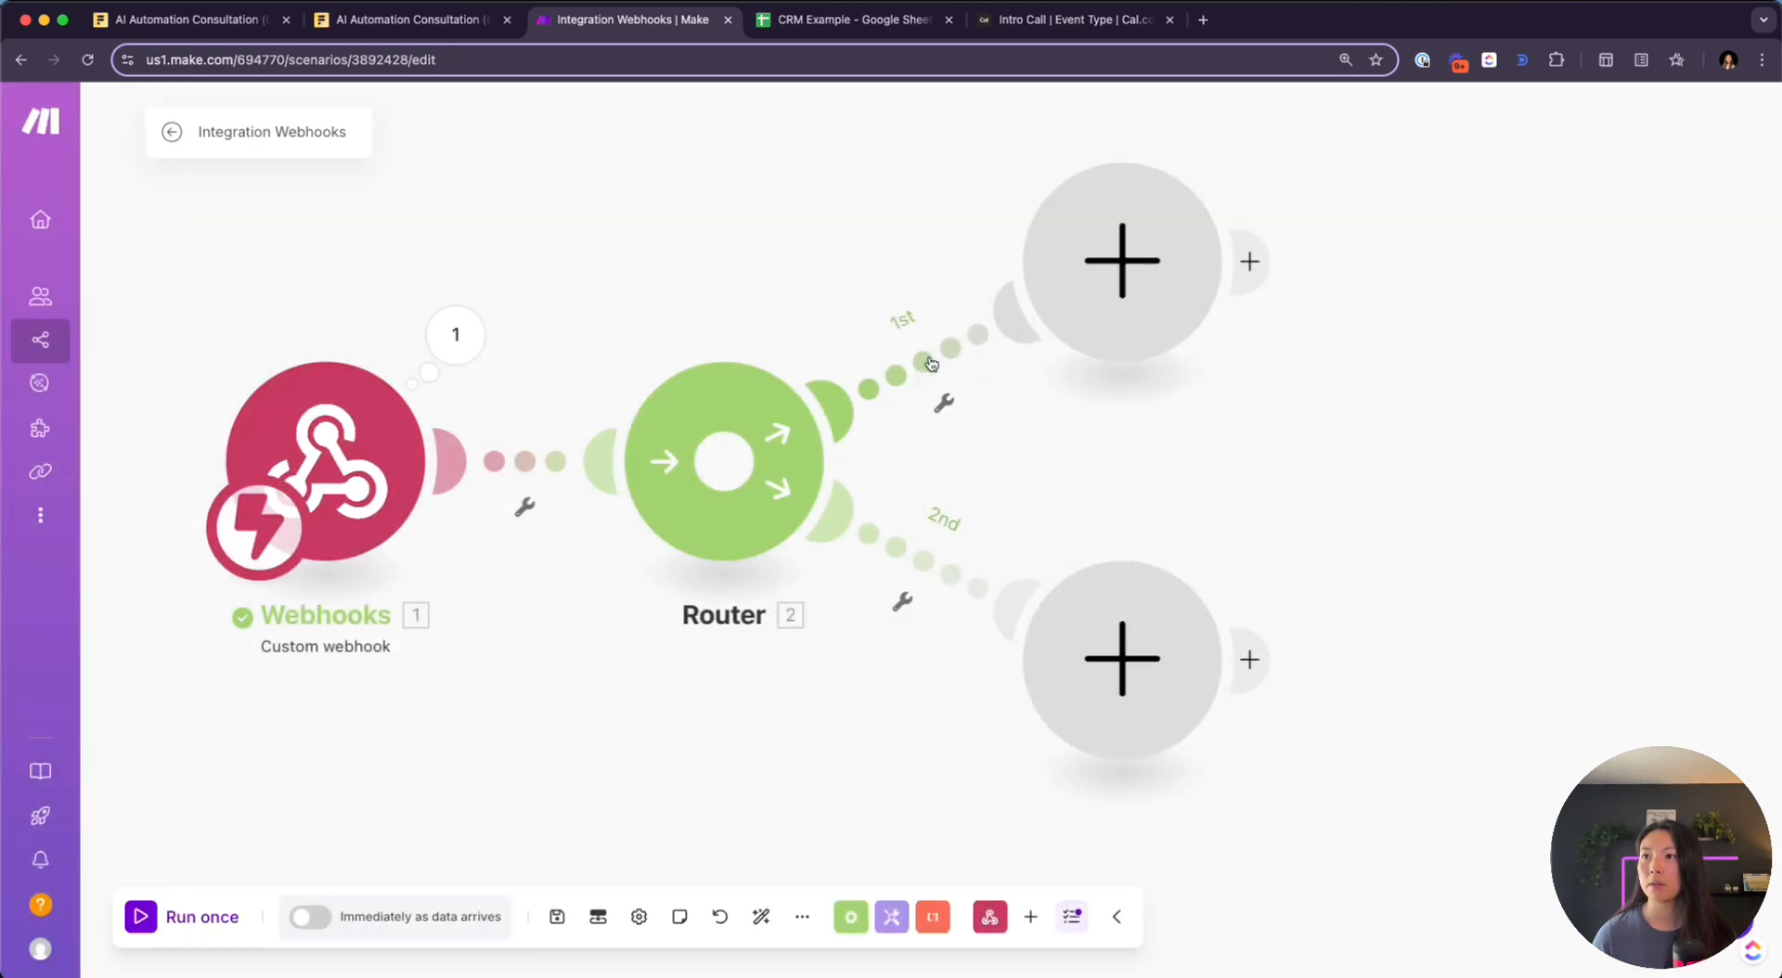
Label the 1st route's filter 'lead exists' and test the attendee's email in it
{"action": "left_click", "coordinate": [1171, 214]}
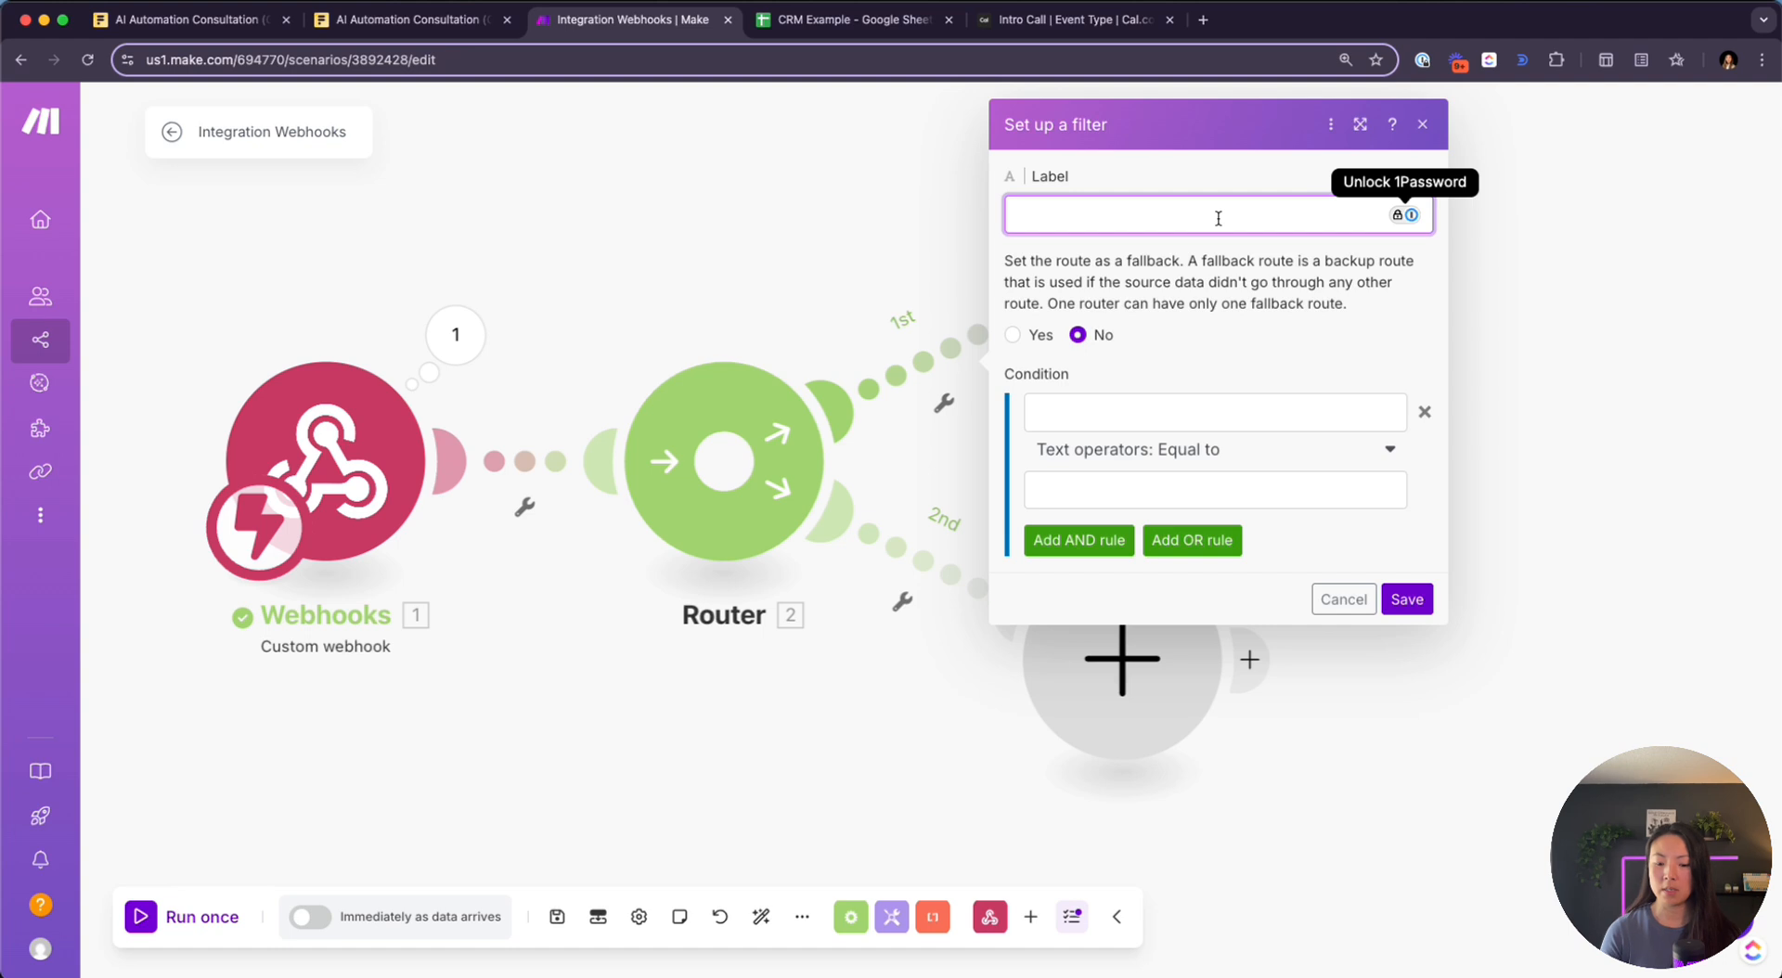
{"action": "type", "text": "lead exists?"}
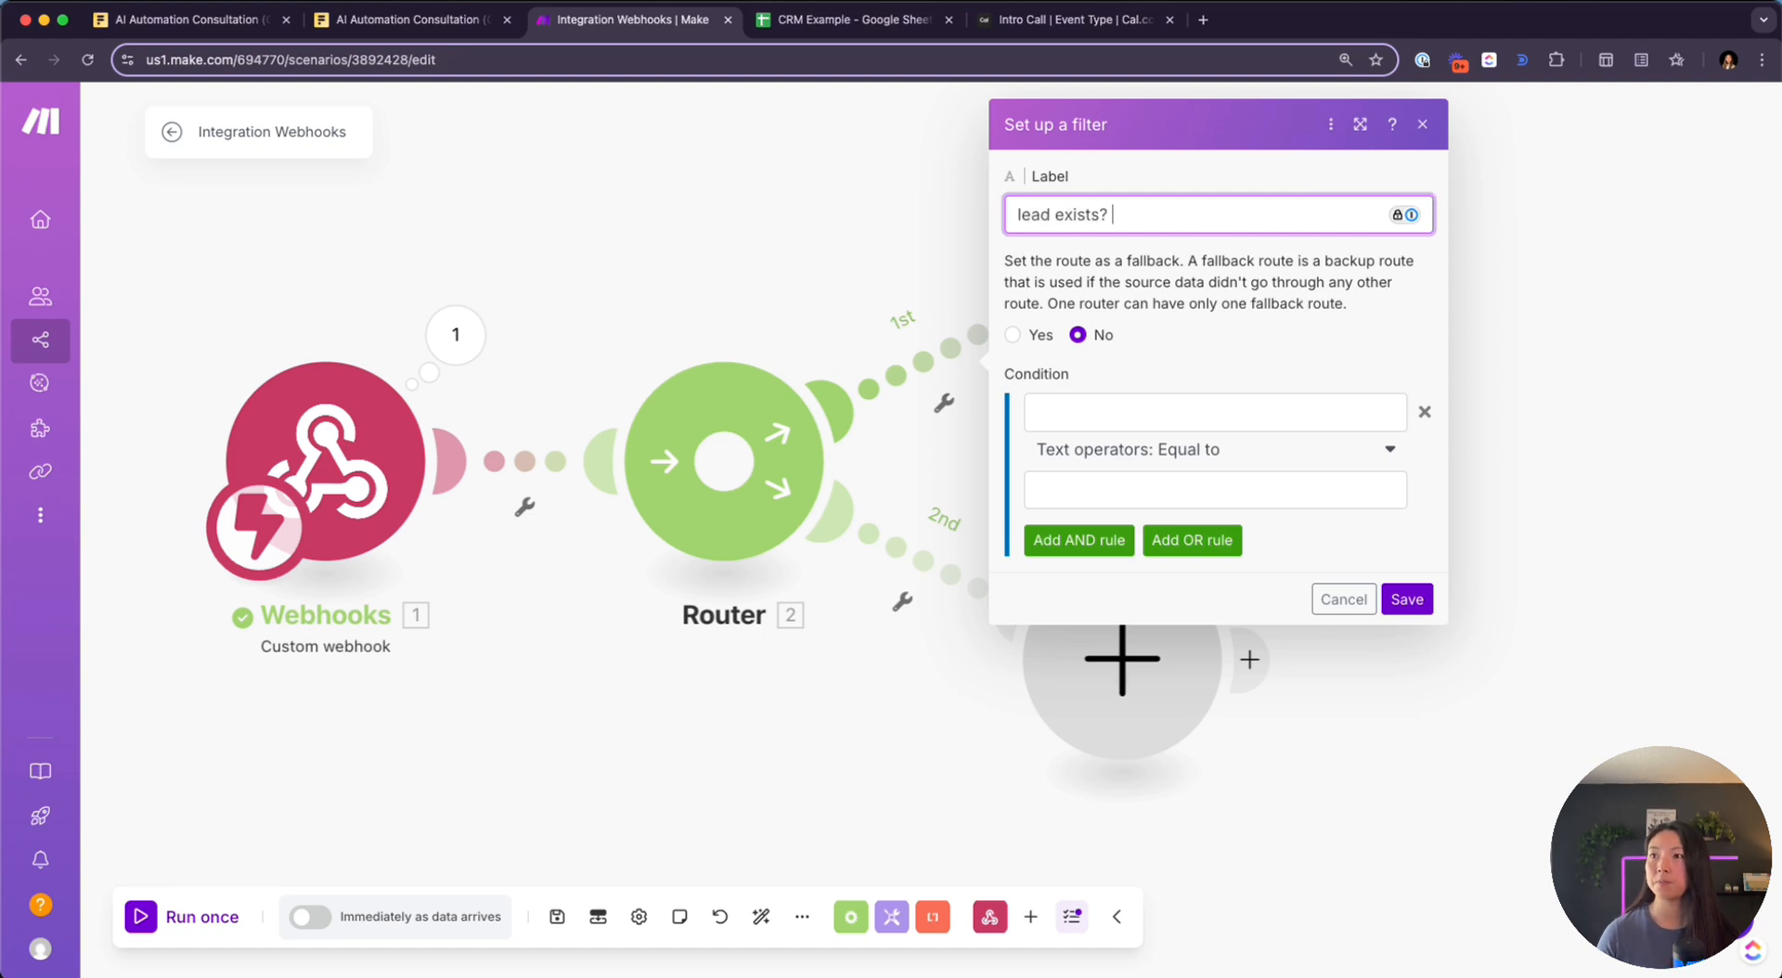
{"action": "left_click", "coordinate": [1221, 412]}
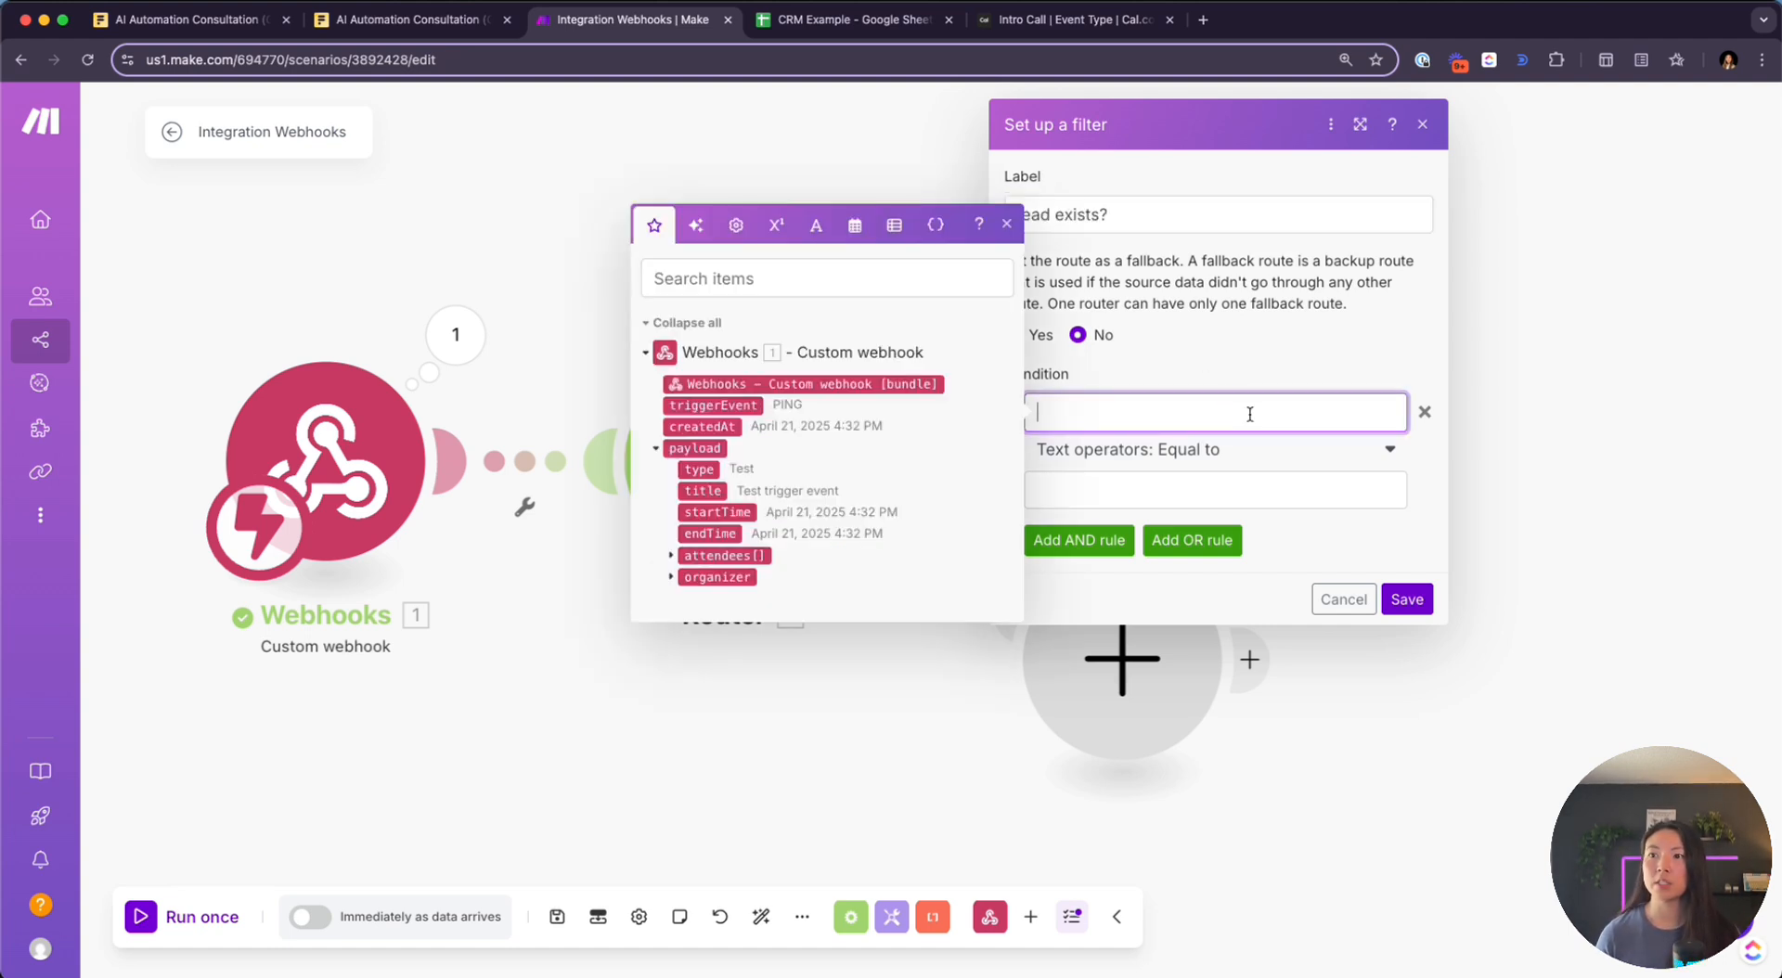
{"action": "left_click", "coordinate": [669, 557]}
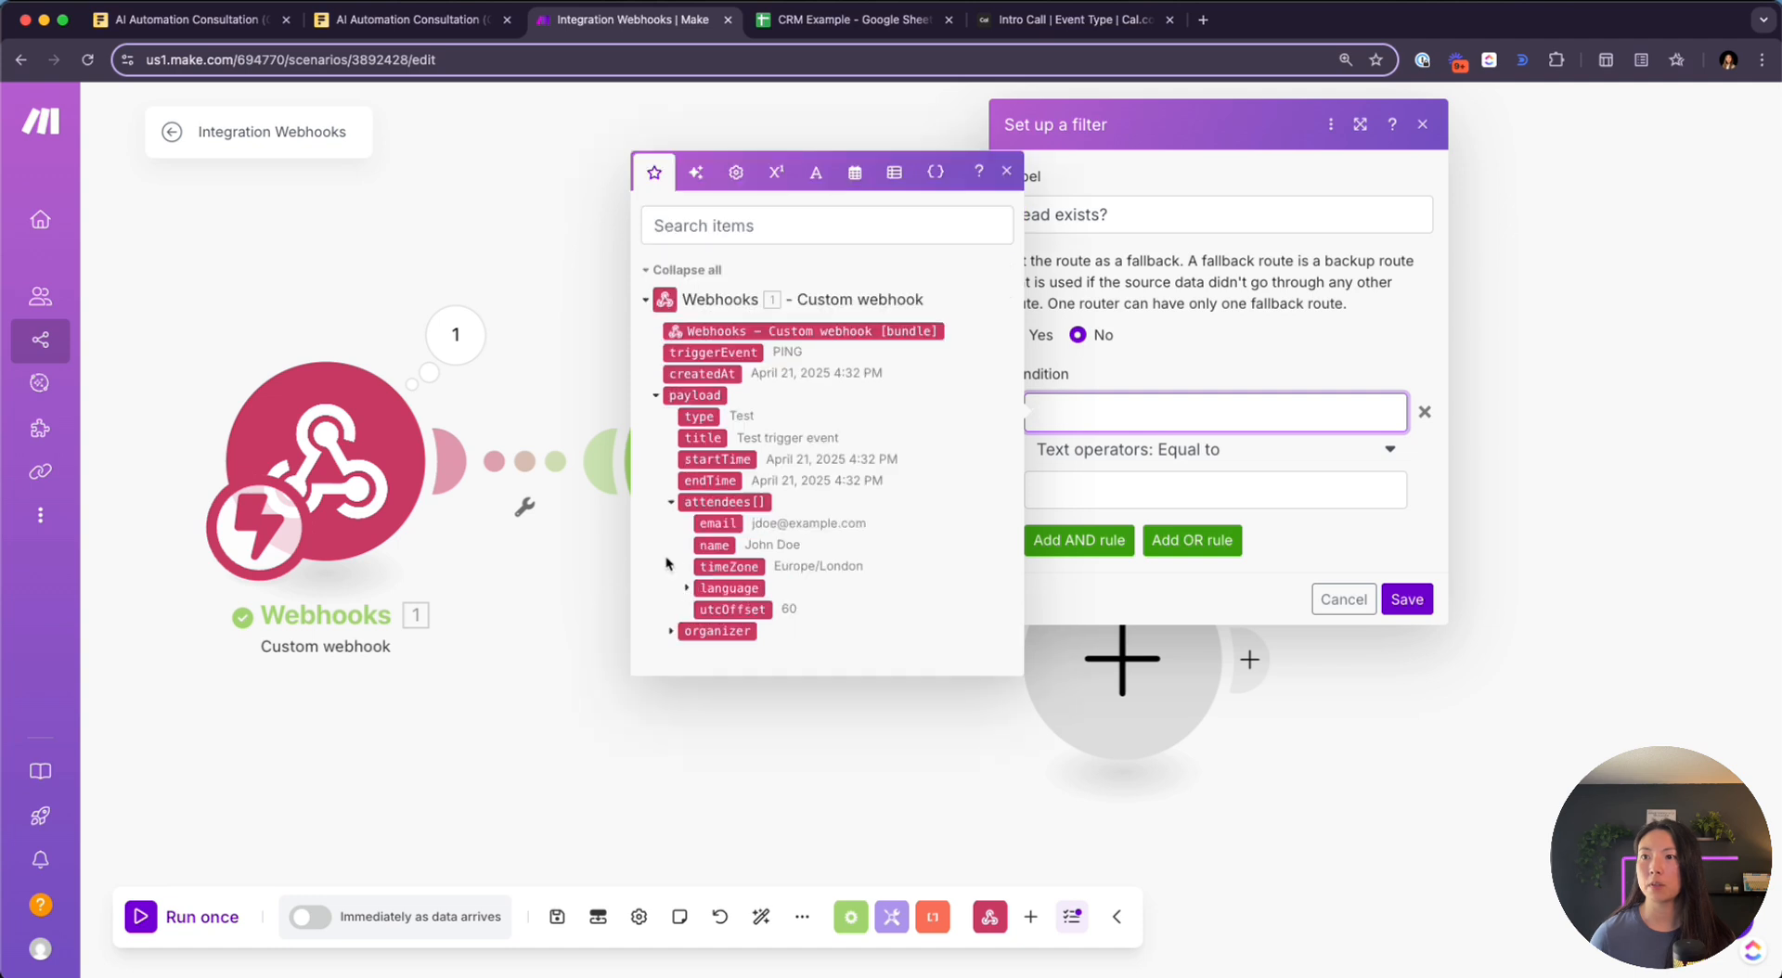
{"action": "left_click", "coordinate": [703, 523]}
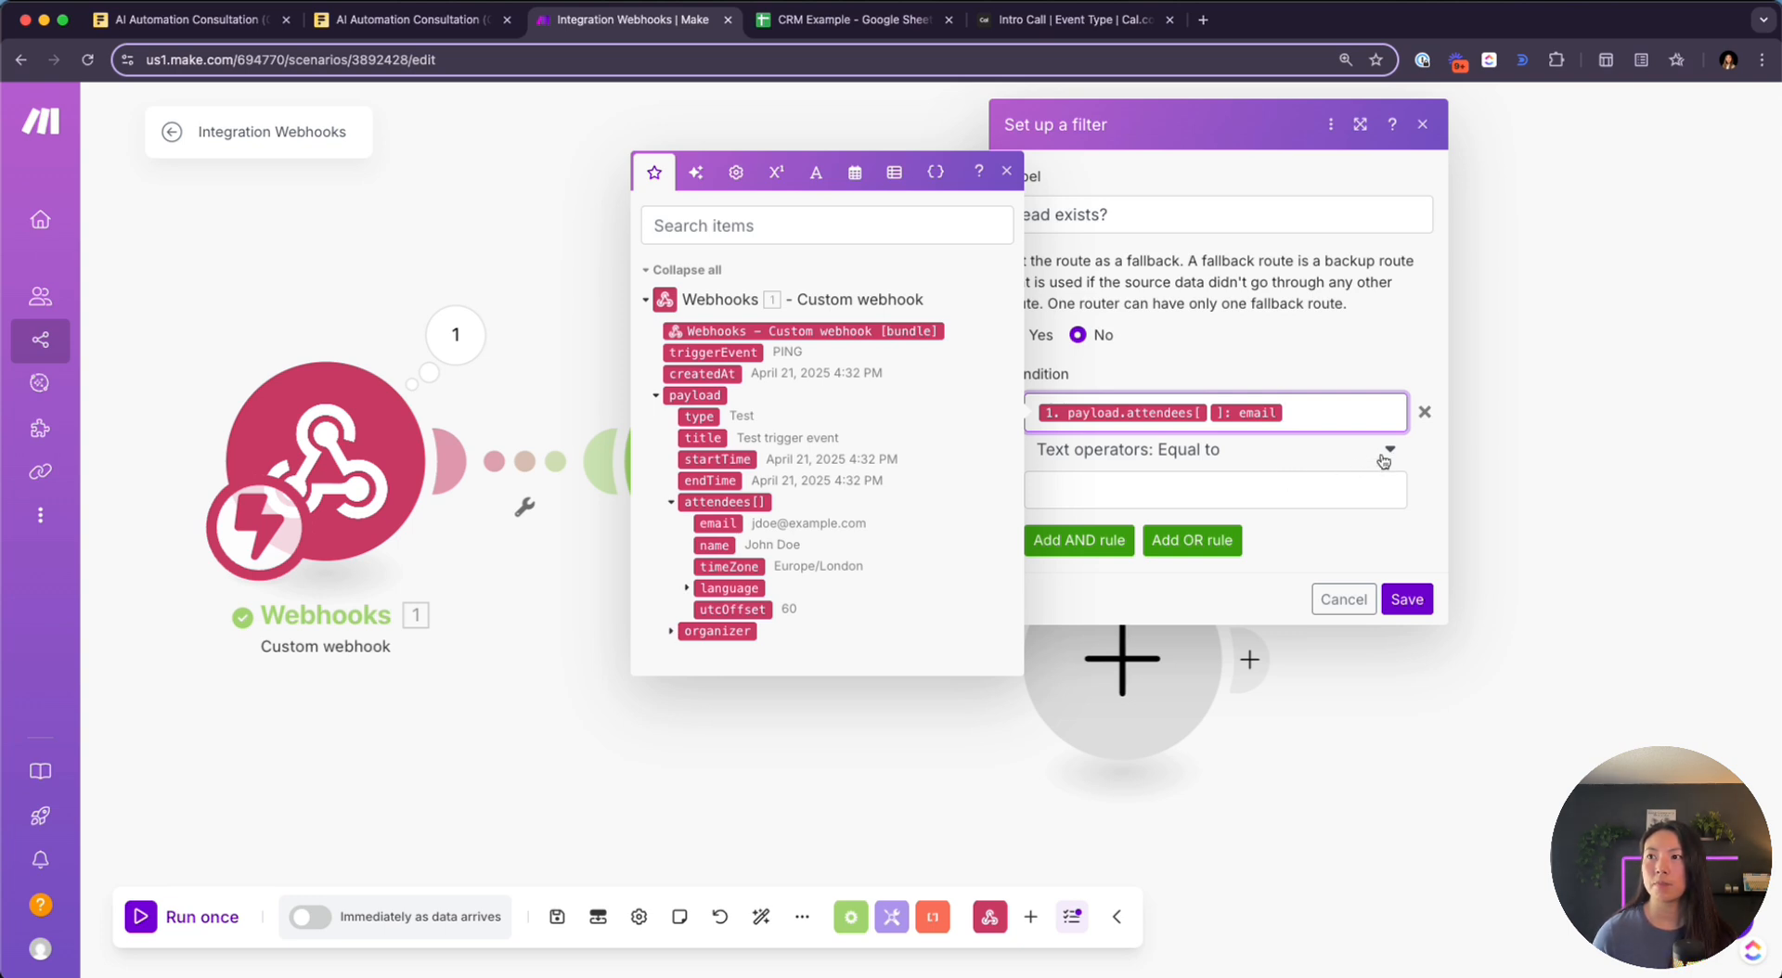
{"action": "left_click", "coordinate": [1352, 488]}
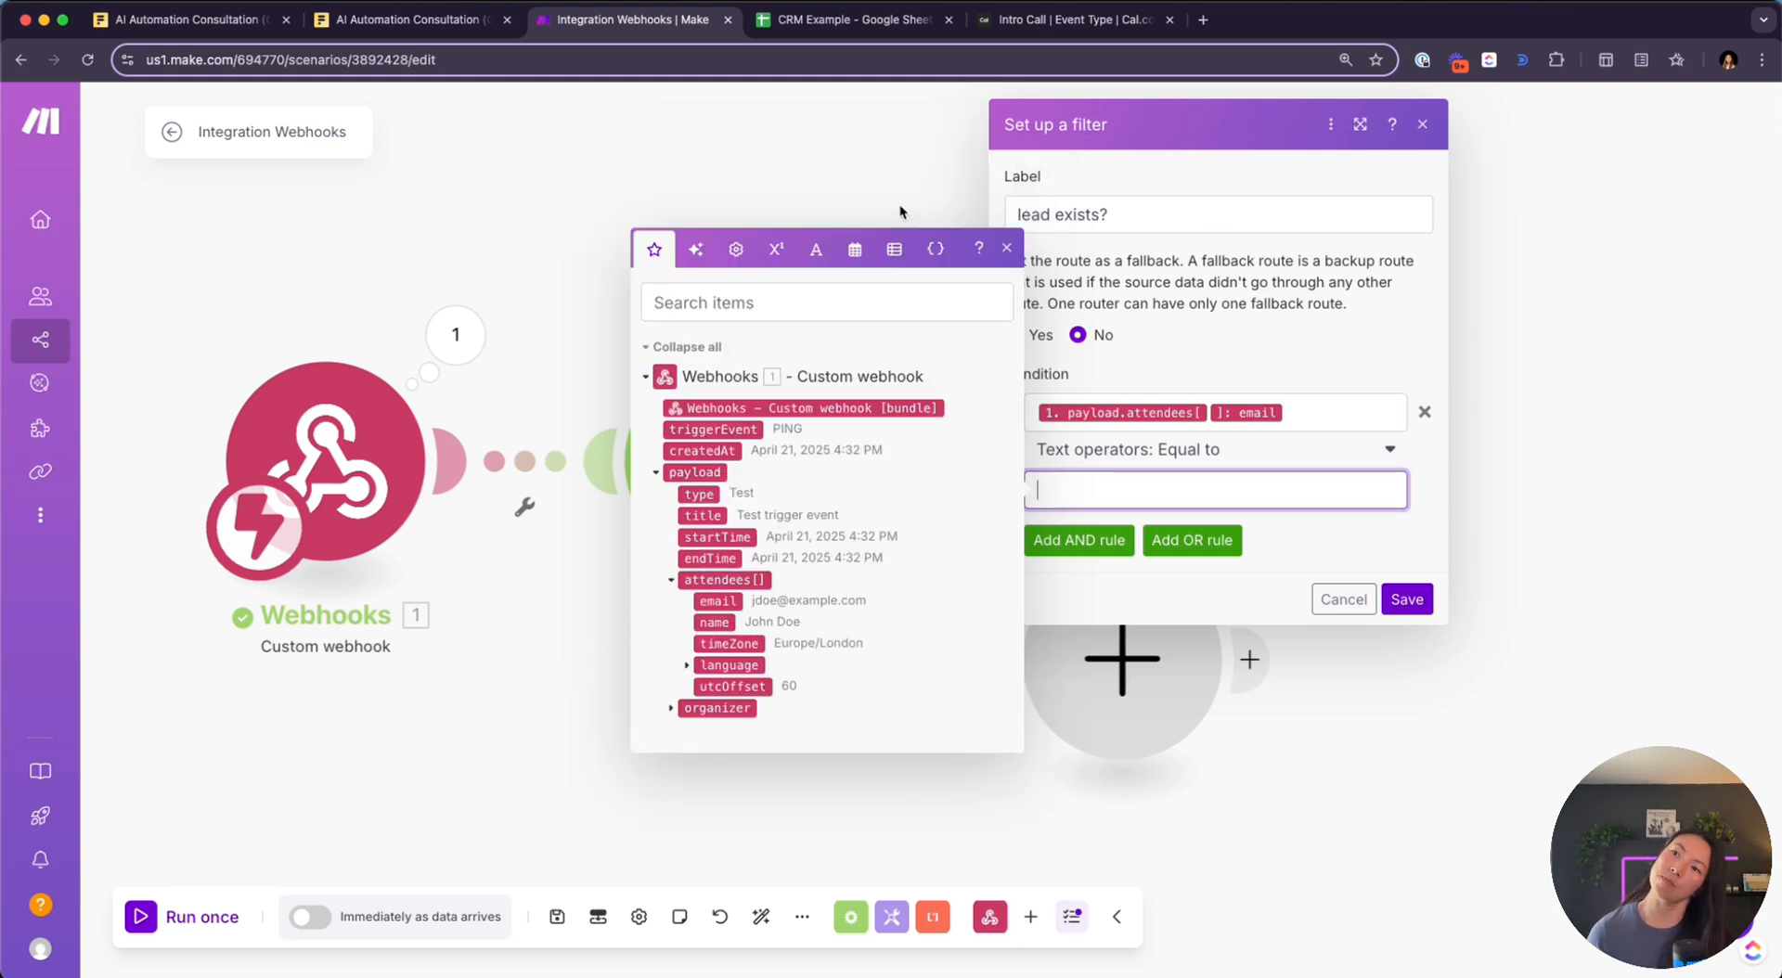
{"action": "left_click", "coordinate": [861, 153]}
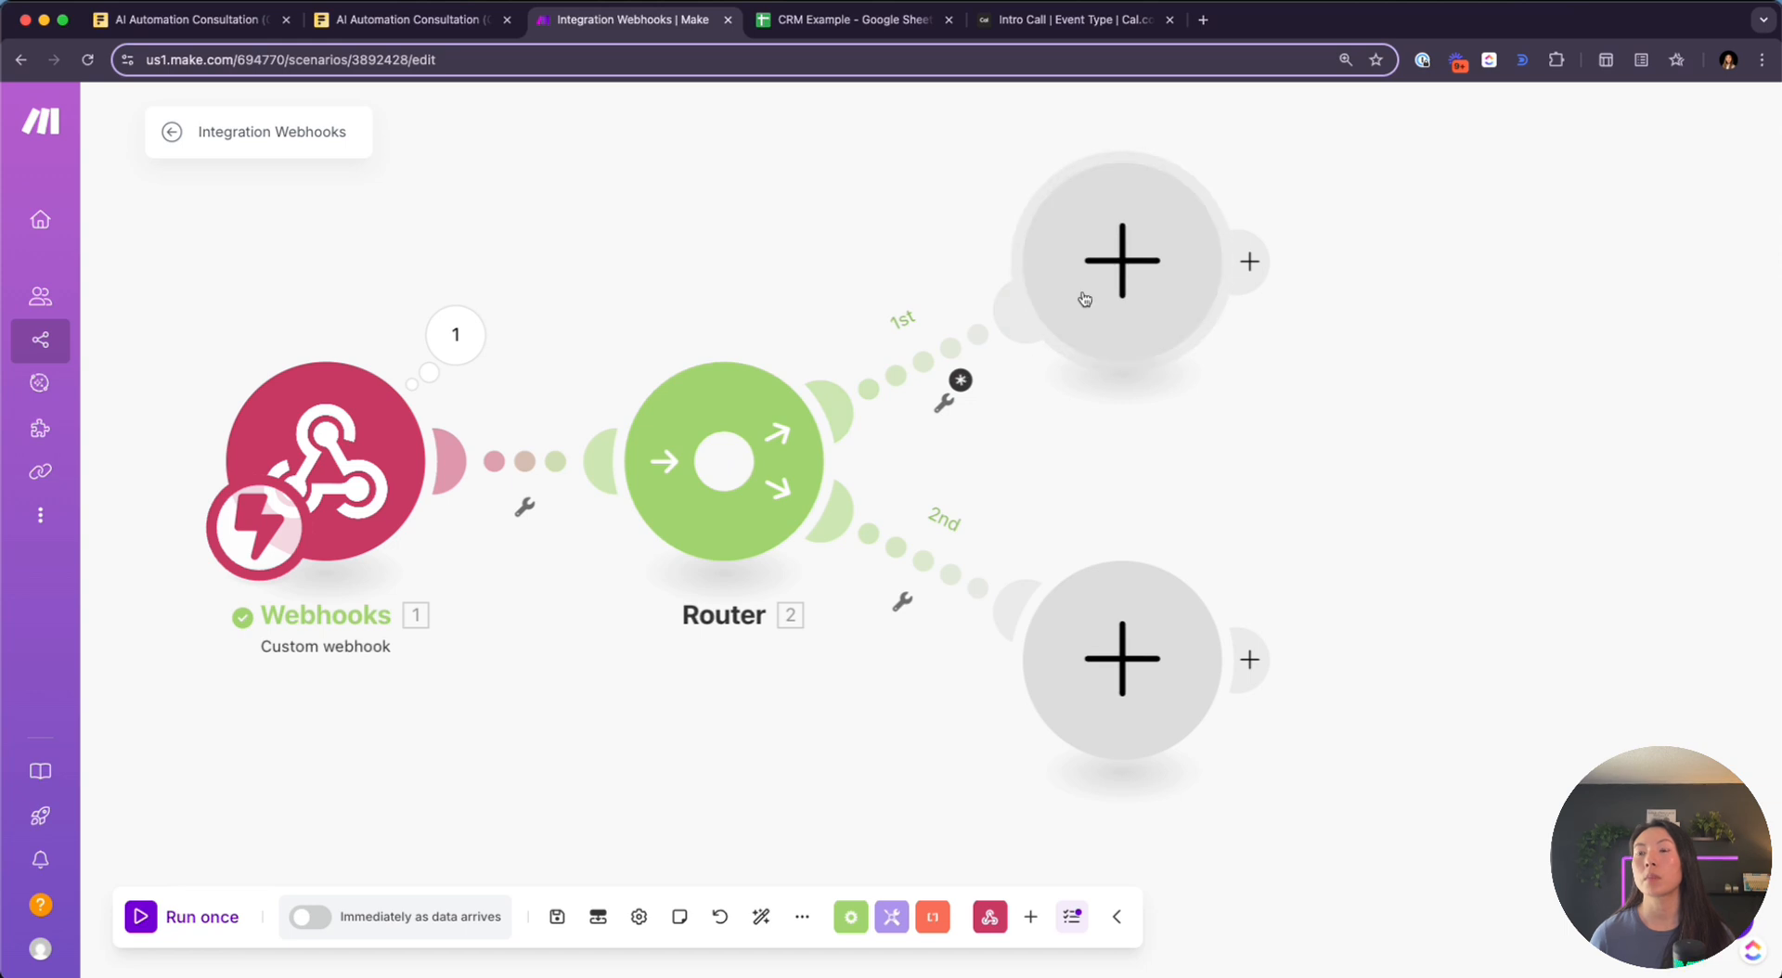
Put a Google Sheets Search Rows module at the end of the Router's 1st route
{"action": "mouse_move", "coordinate": [1085, 299]}
{"action": "left_mouse_down"}
{"action": "mouse_move", "coordinate": [1442, 280]}
{"action": "mouse_move", "coordinate": [1037, 272]}
{"action": "mouse_move", "coordinate": [1061, 294]}
{"action": "left_mouse_up"}
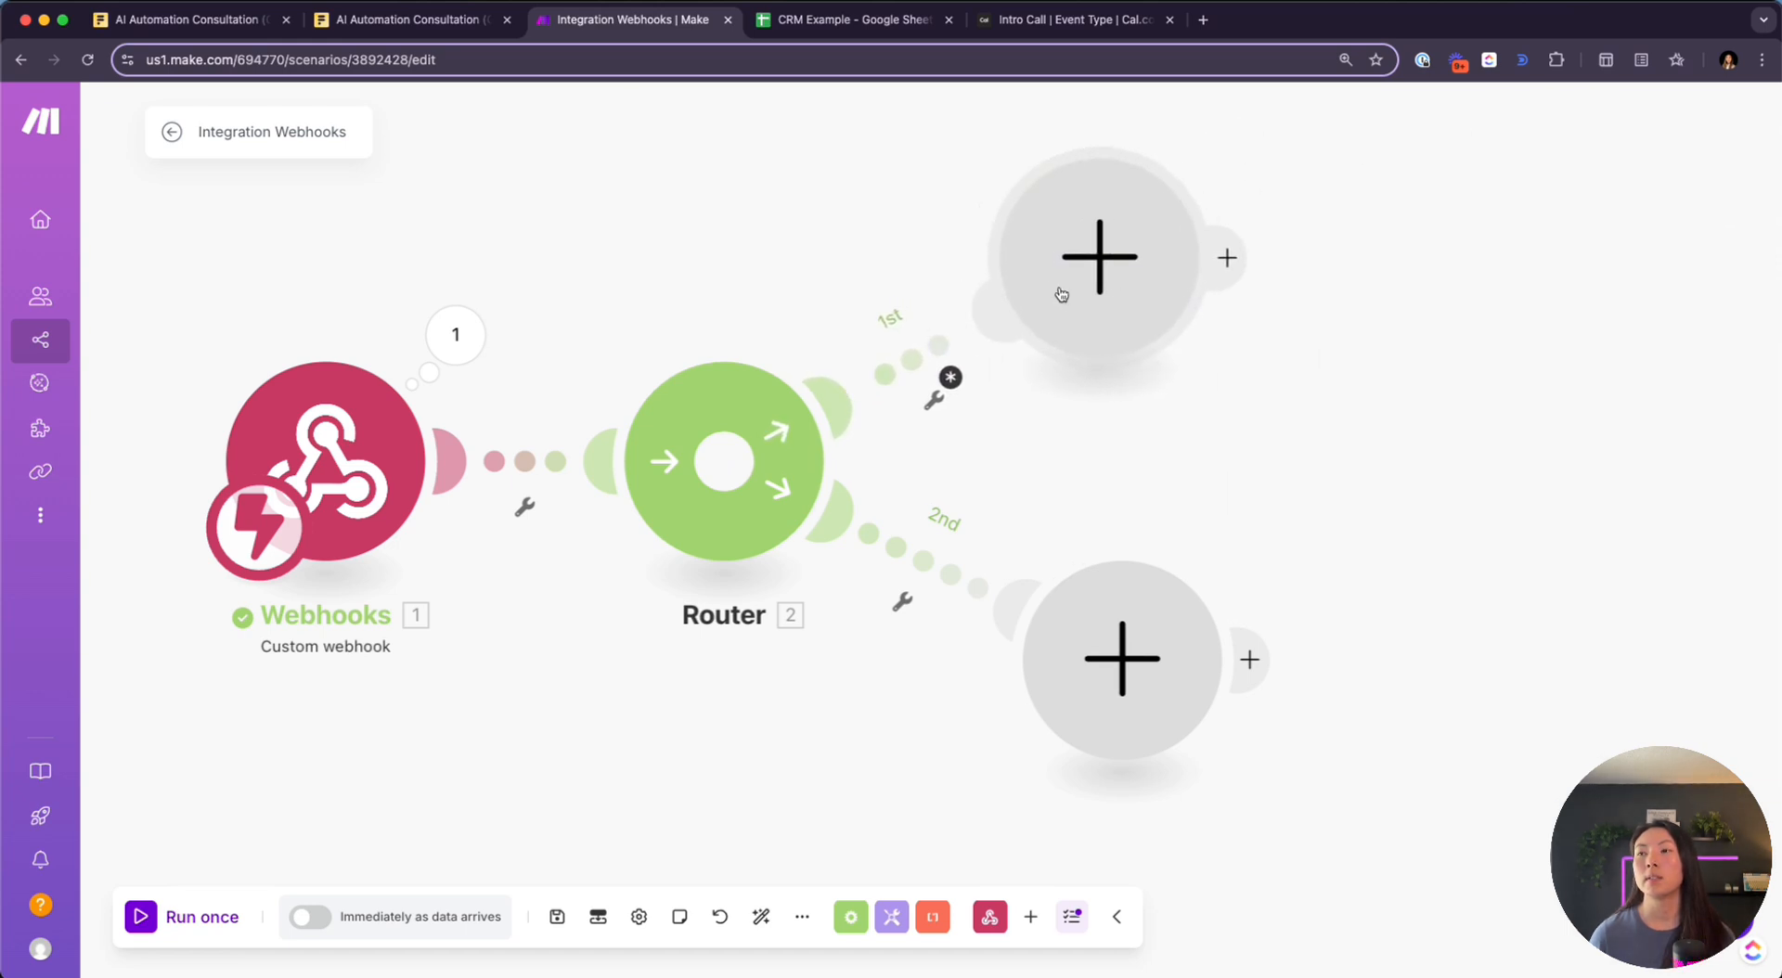
{"action": "right_click", "coordinate": [933, 359]}
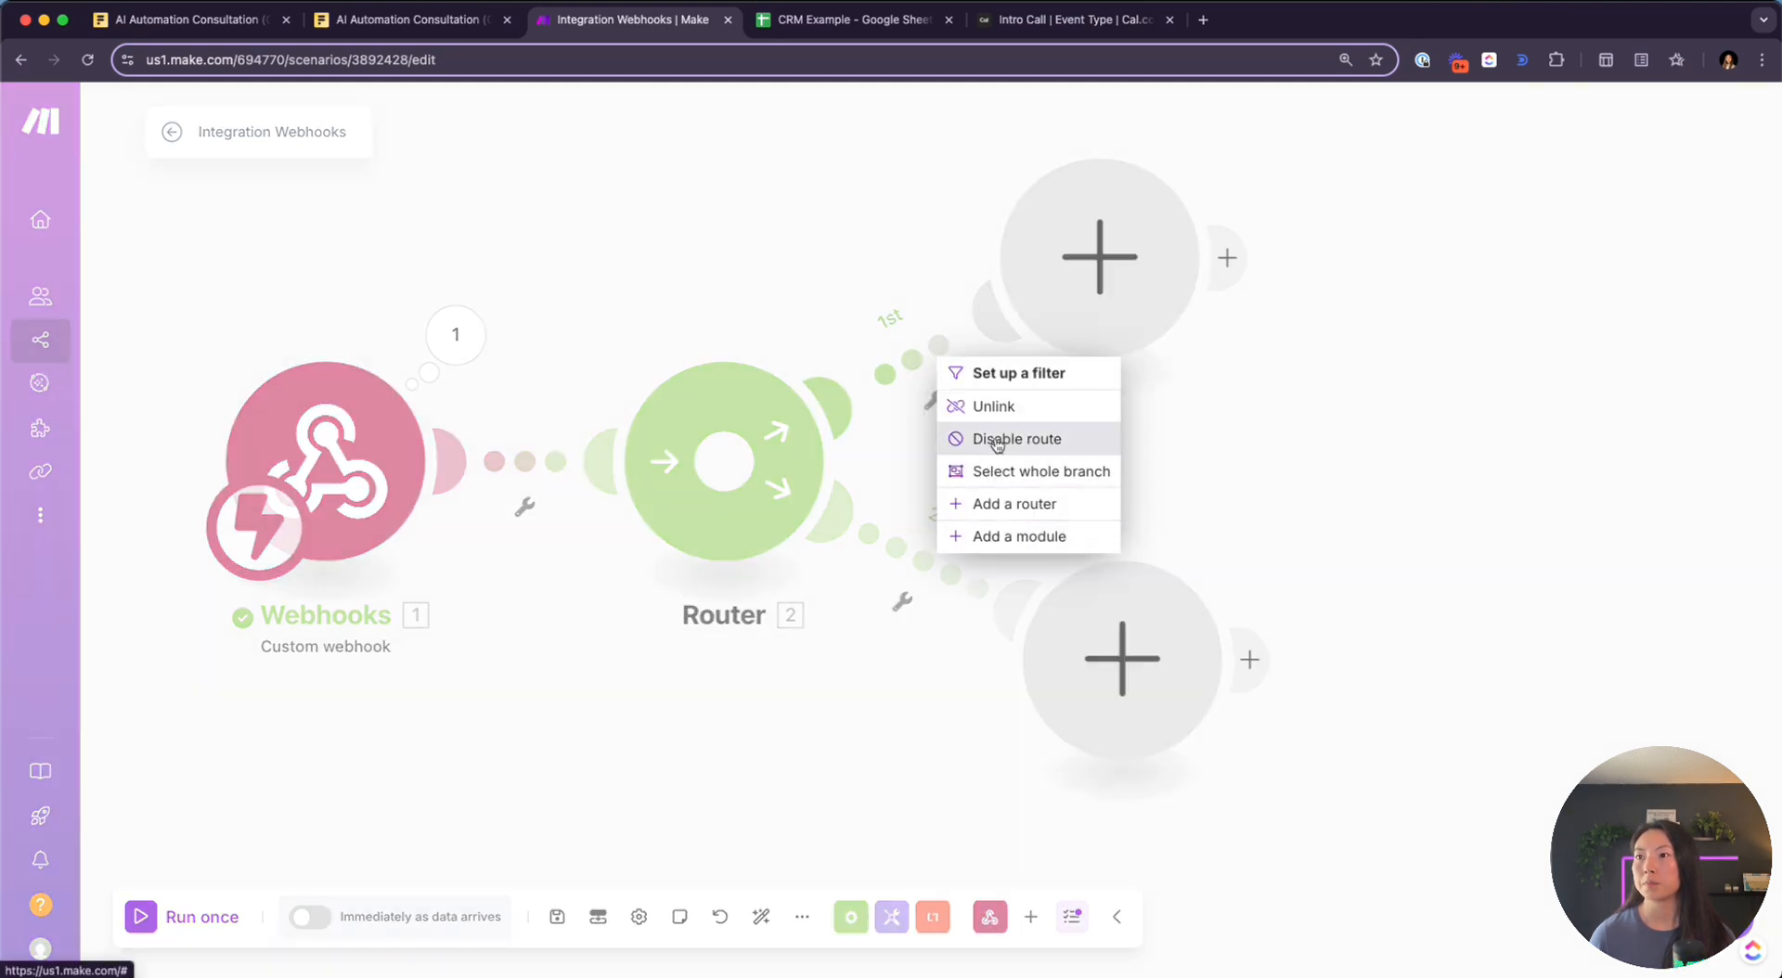
{"action": "left_click", "coordinate": [955, 302]}
{"action": "left_click", "coordinate": [1101, 284]}
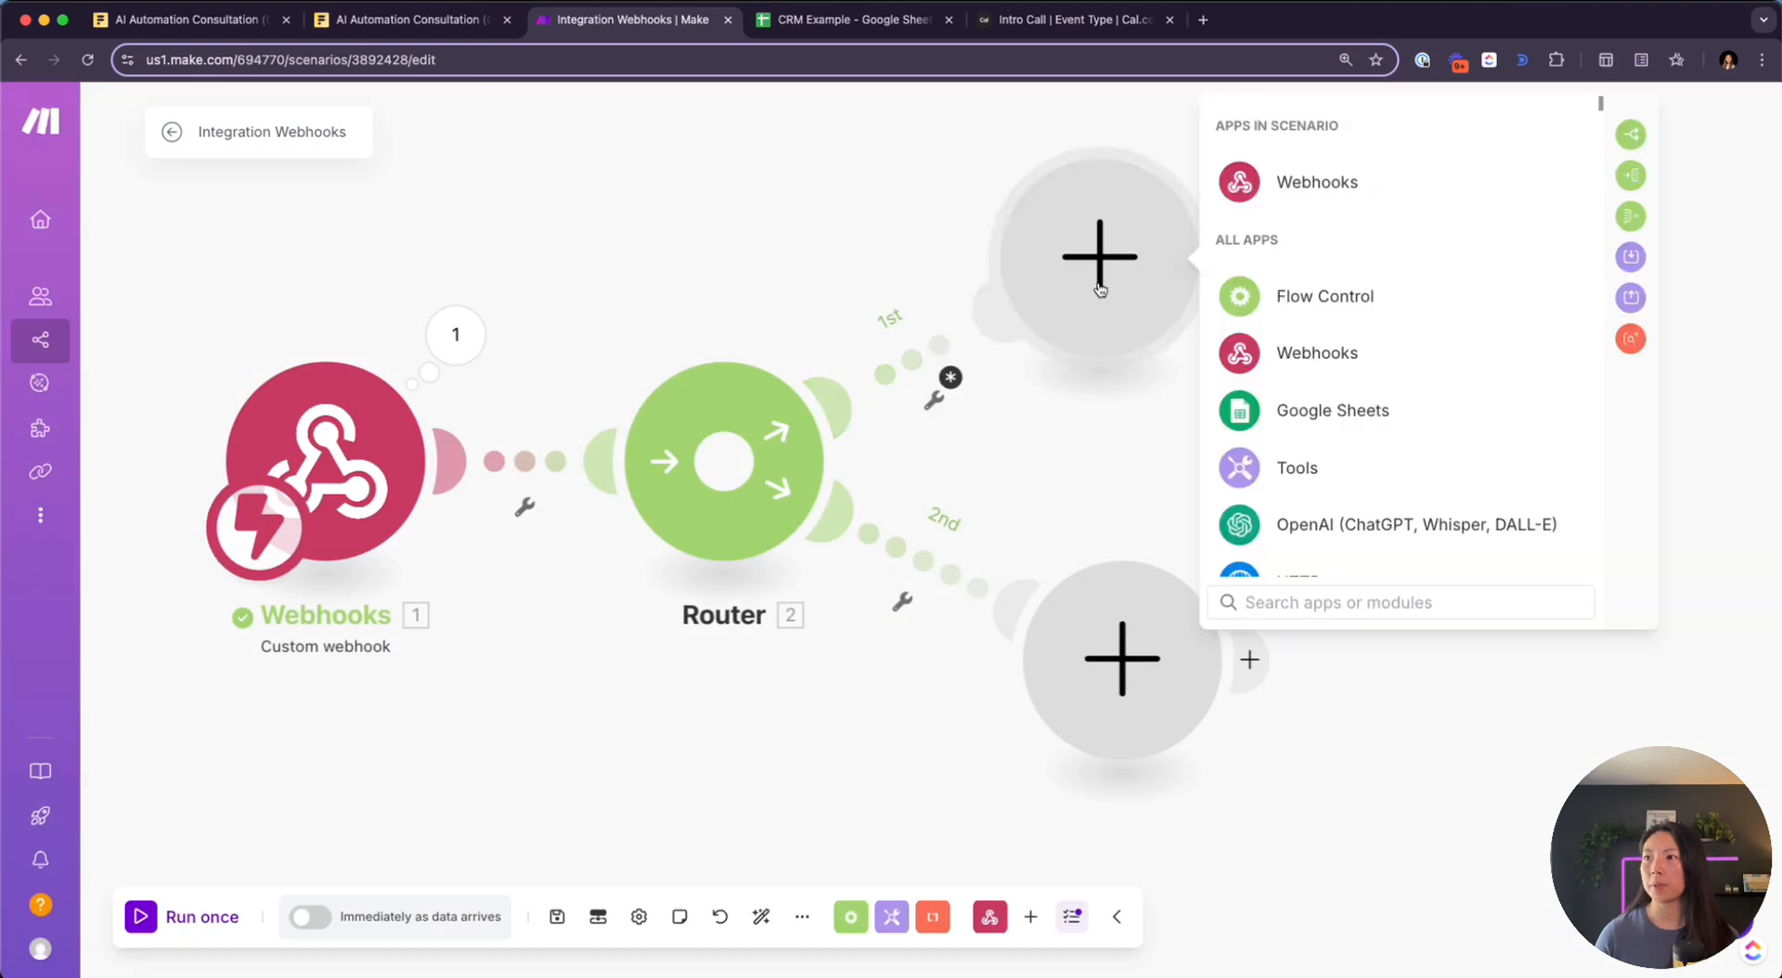
{"action": "left_click", "coordinate": [1410, 409]}
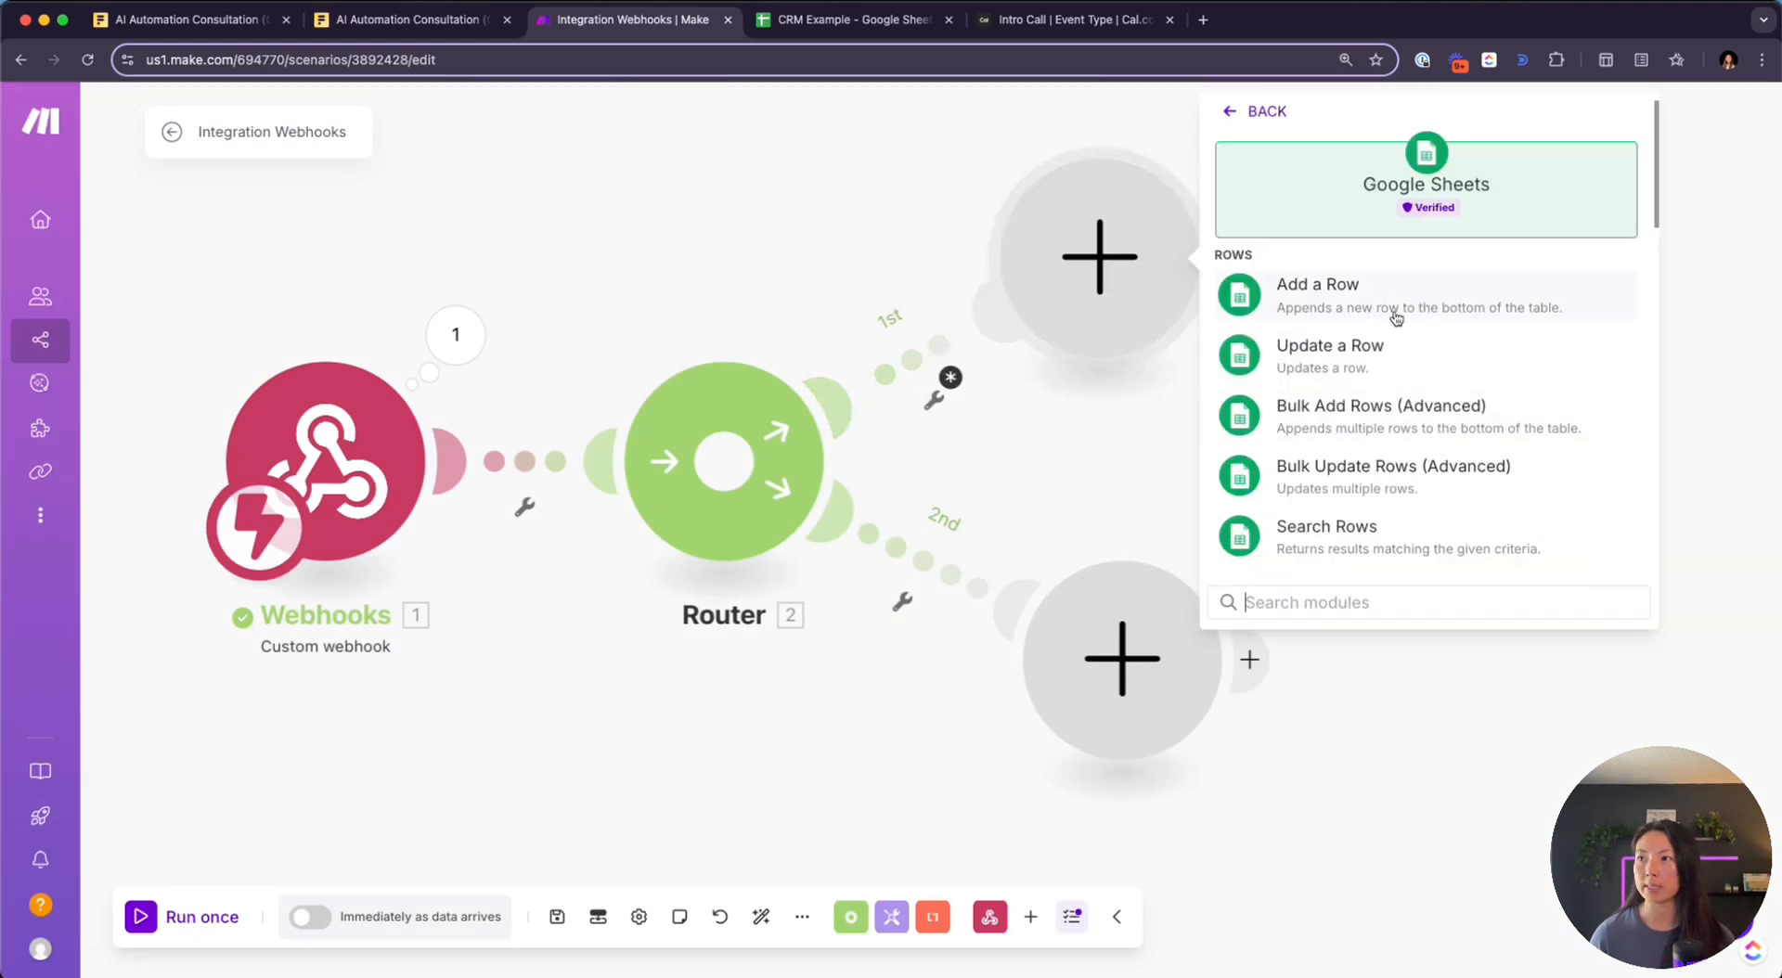
{"action": "scroll", "coordinate": [1406, 464], "scroll_direction": "down", "scroll_amount": 2}
{"action": "scroll", "coordinate": [1404, 493], "scroll_direction": "down", "scroll_amount": 1}
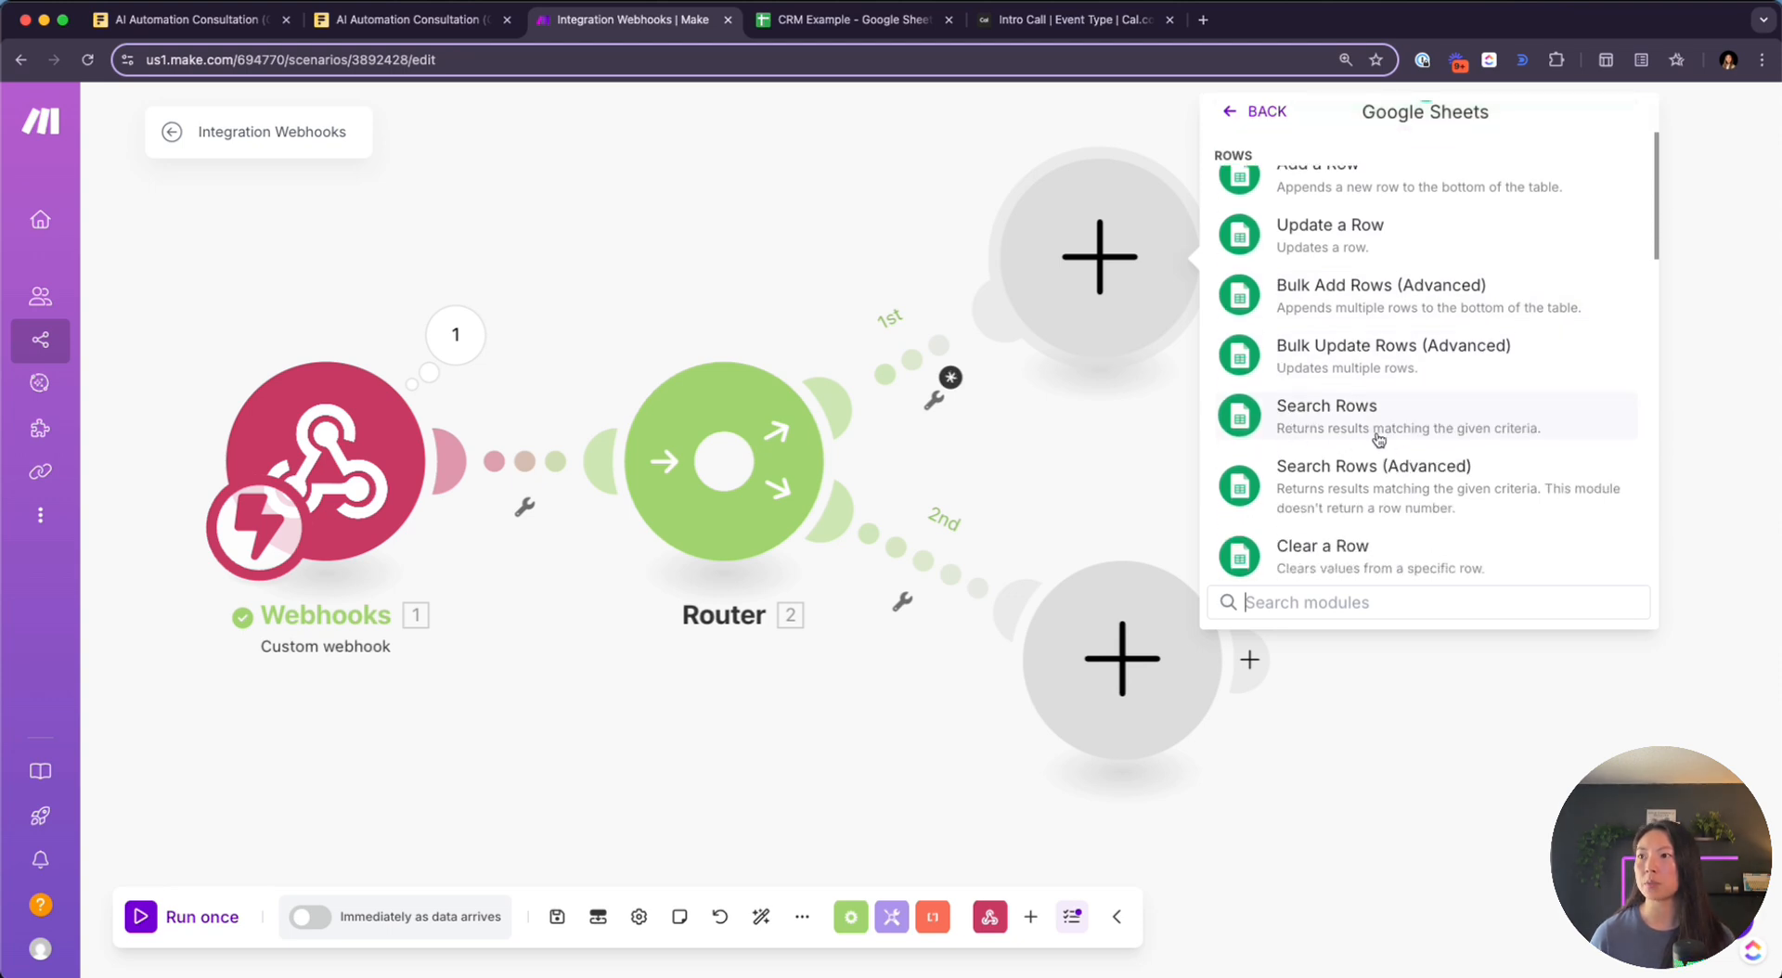
{"action": "left_click", "coordinate": [1533, 435]}
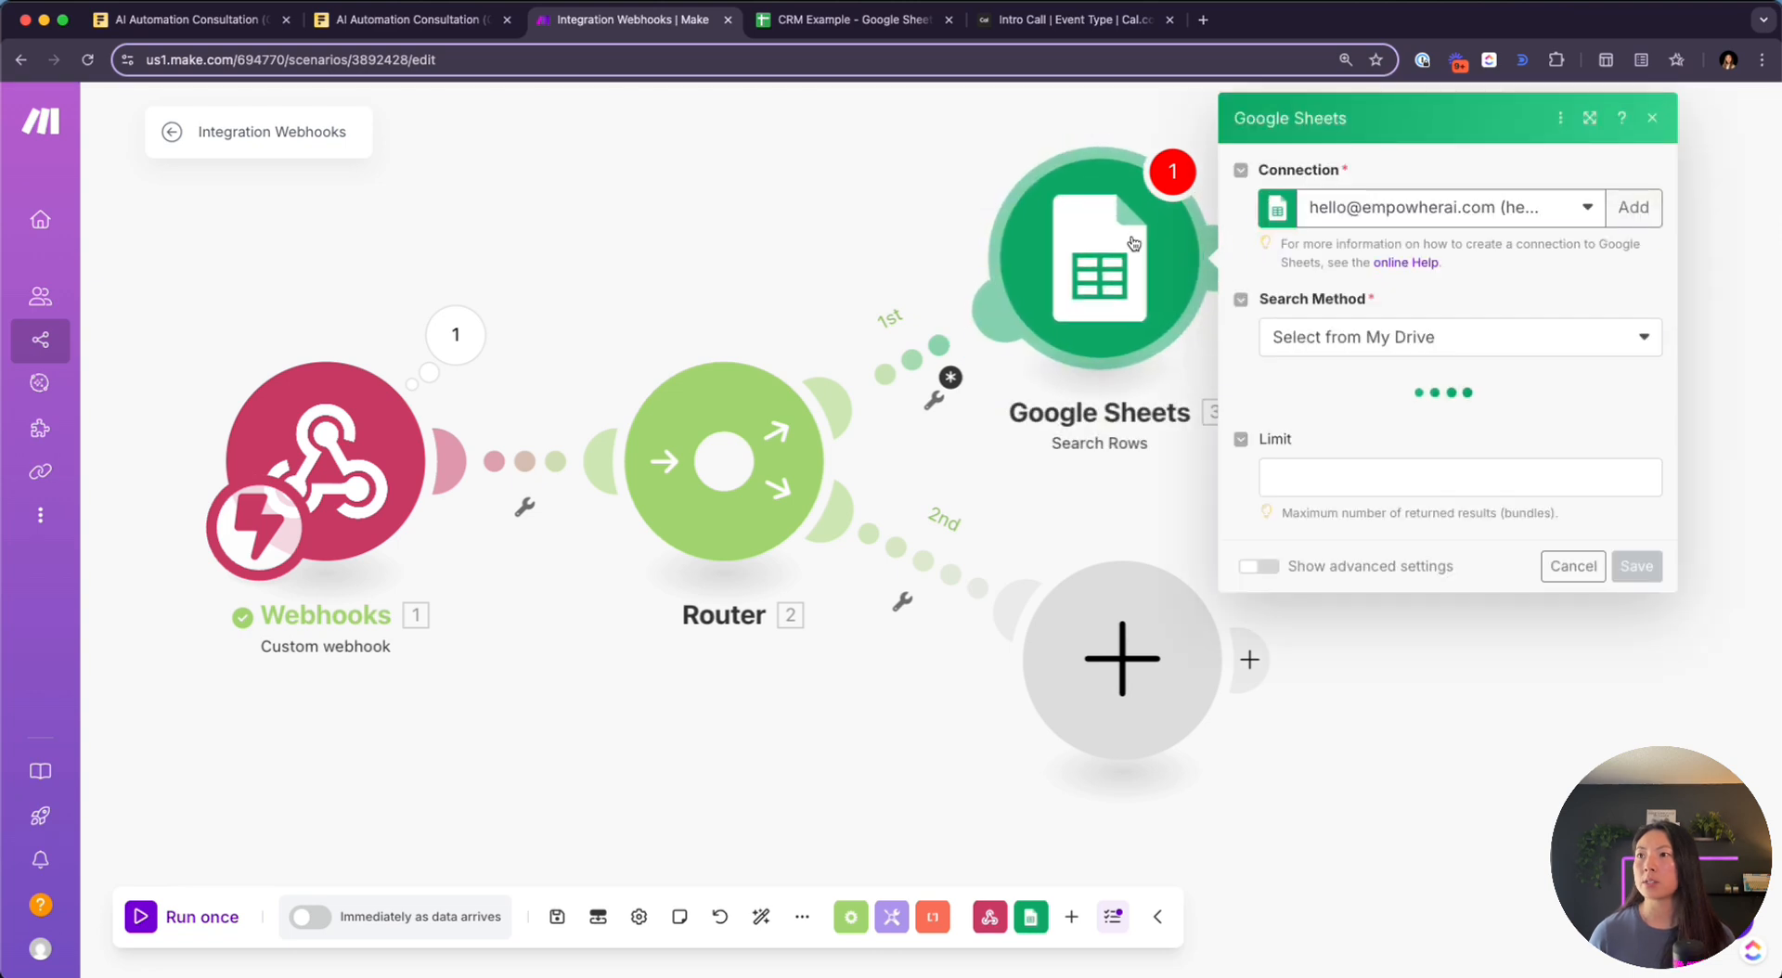
Point Search Rows at Sheet1 of the CRM Example spreadsheet using another Google connection
{"action": "left_click", "coordinate": [1408, 208]}
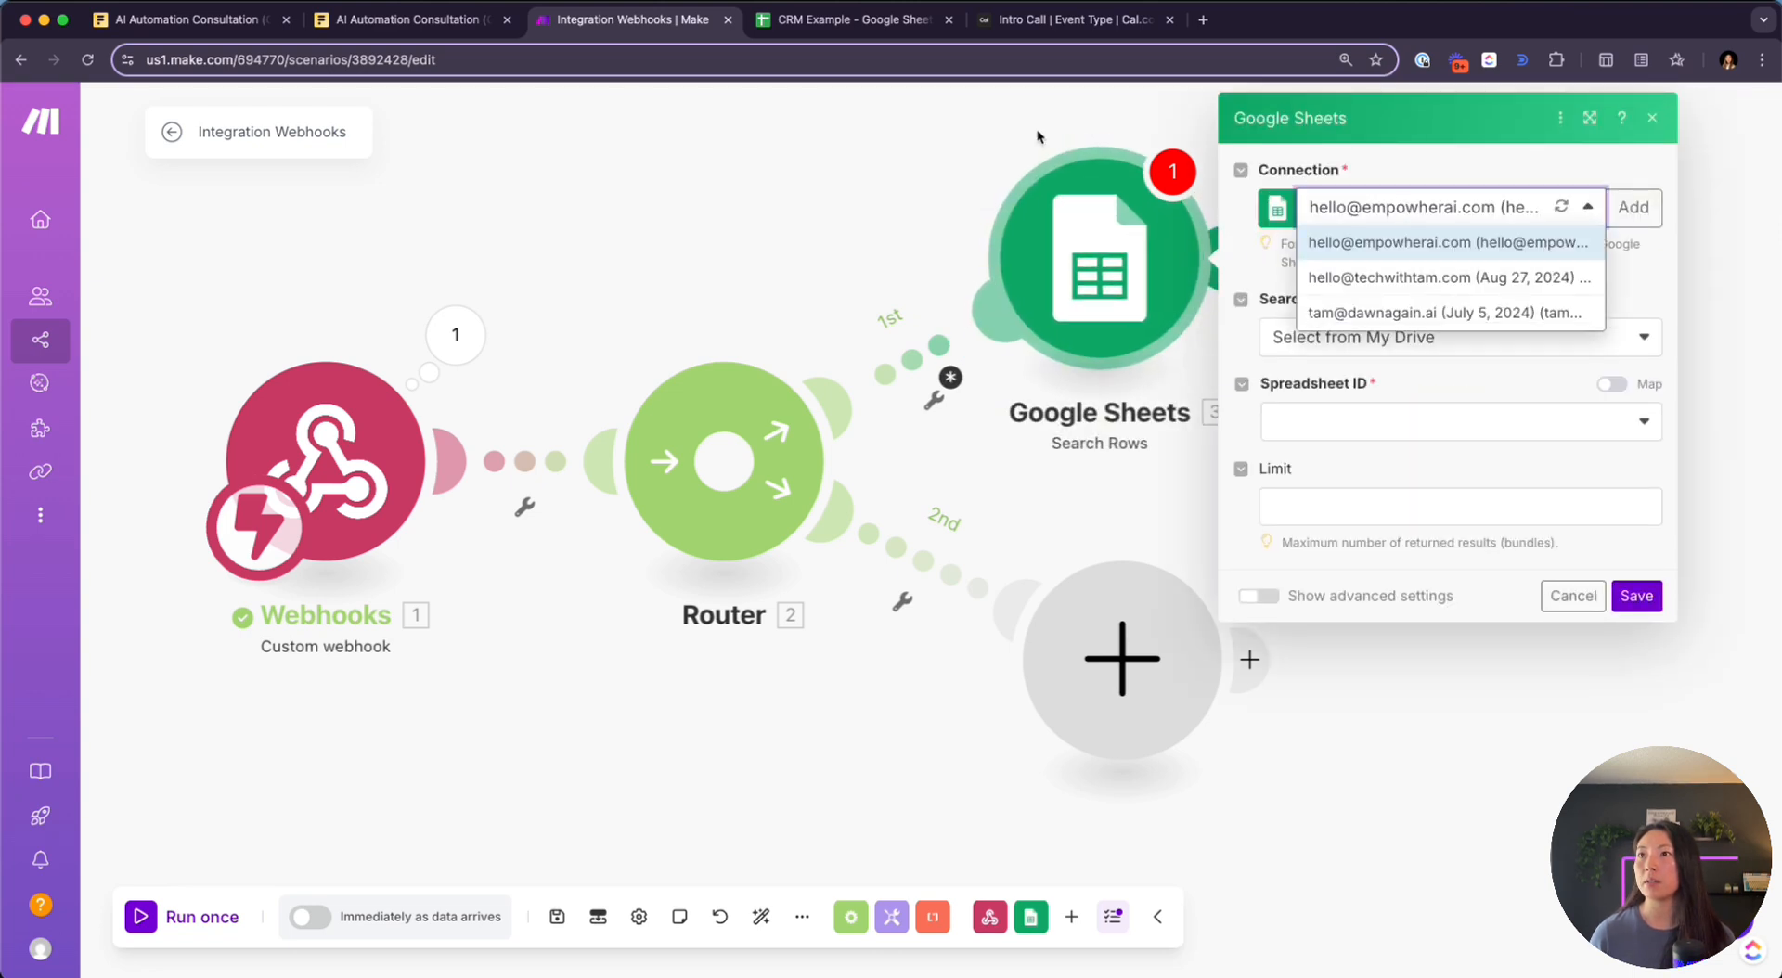
{"action": "left_click", "coordinate": [1414, 315]}
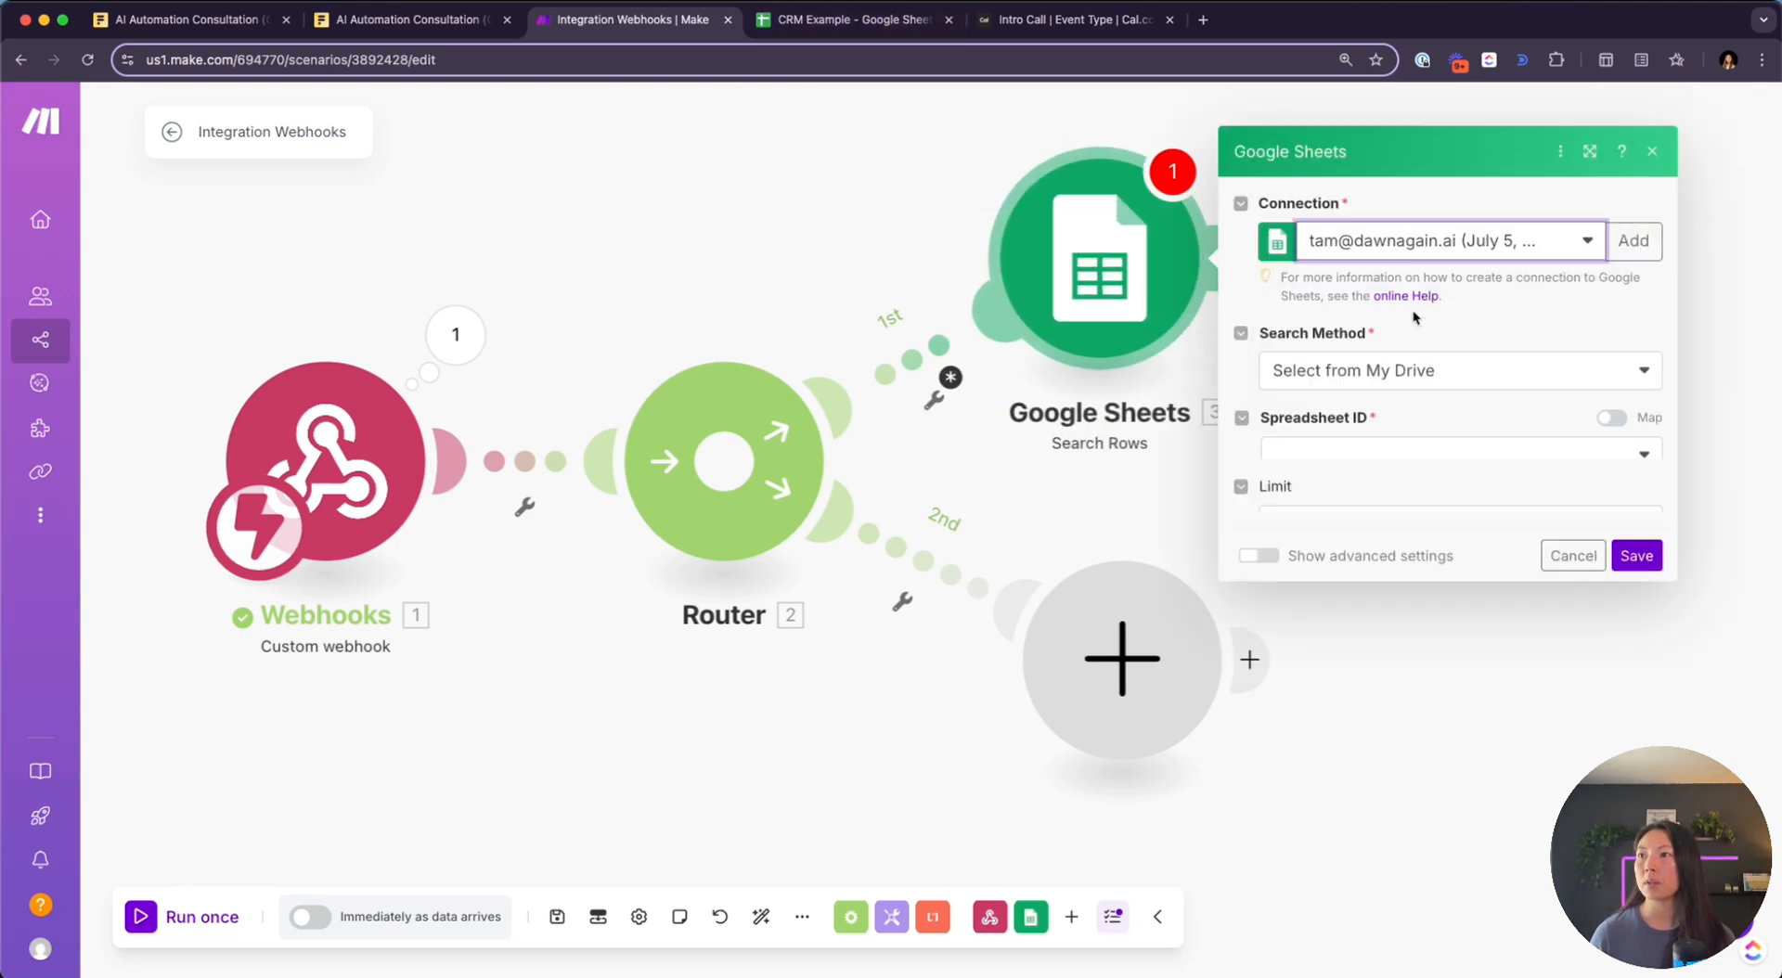
{"action": "left_click", "coordinate": [1391, 422]}
{"action": "type", "text": "crm"}
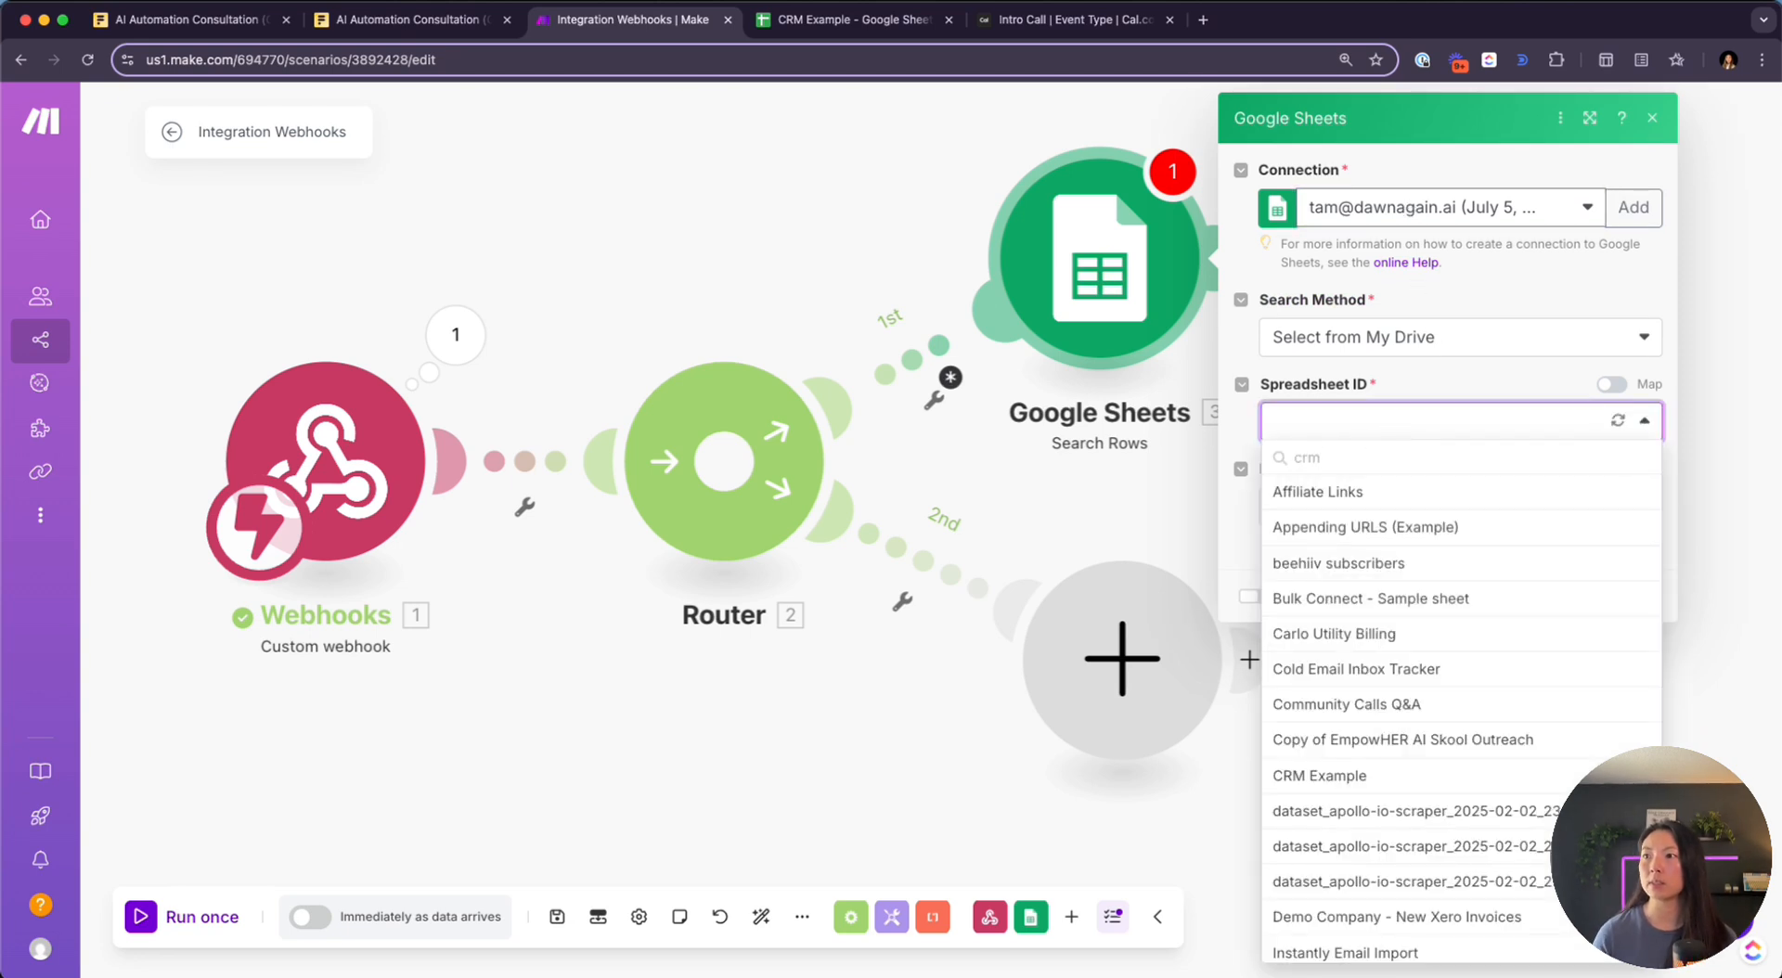
{"action": "left_click", "coordinate": [1370, 778]}
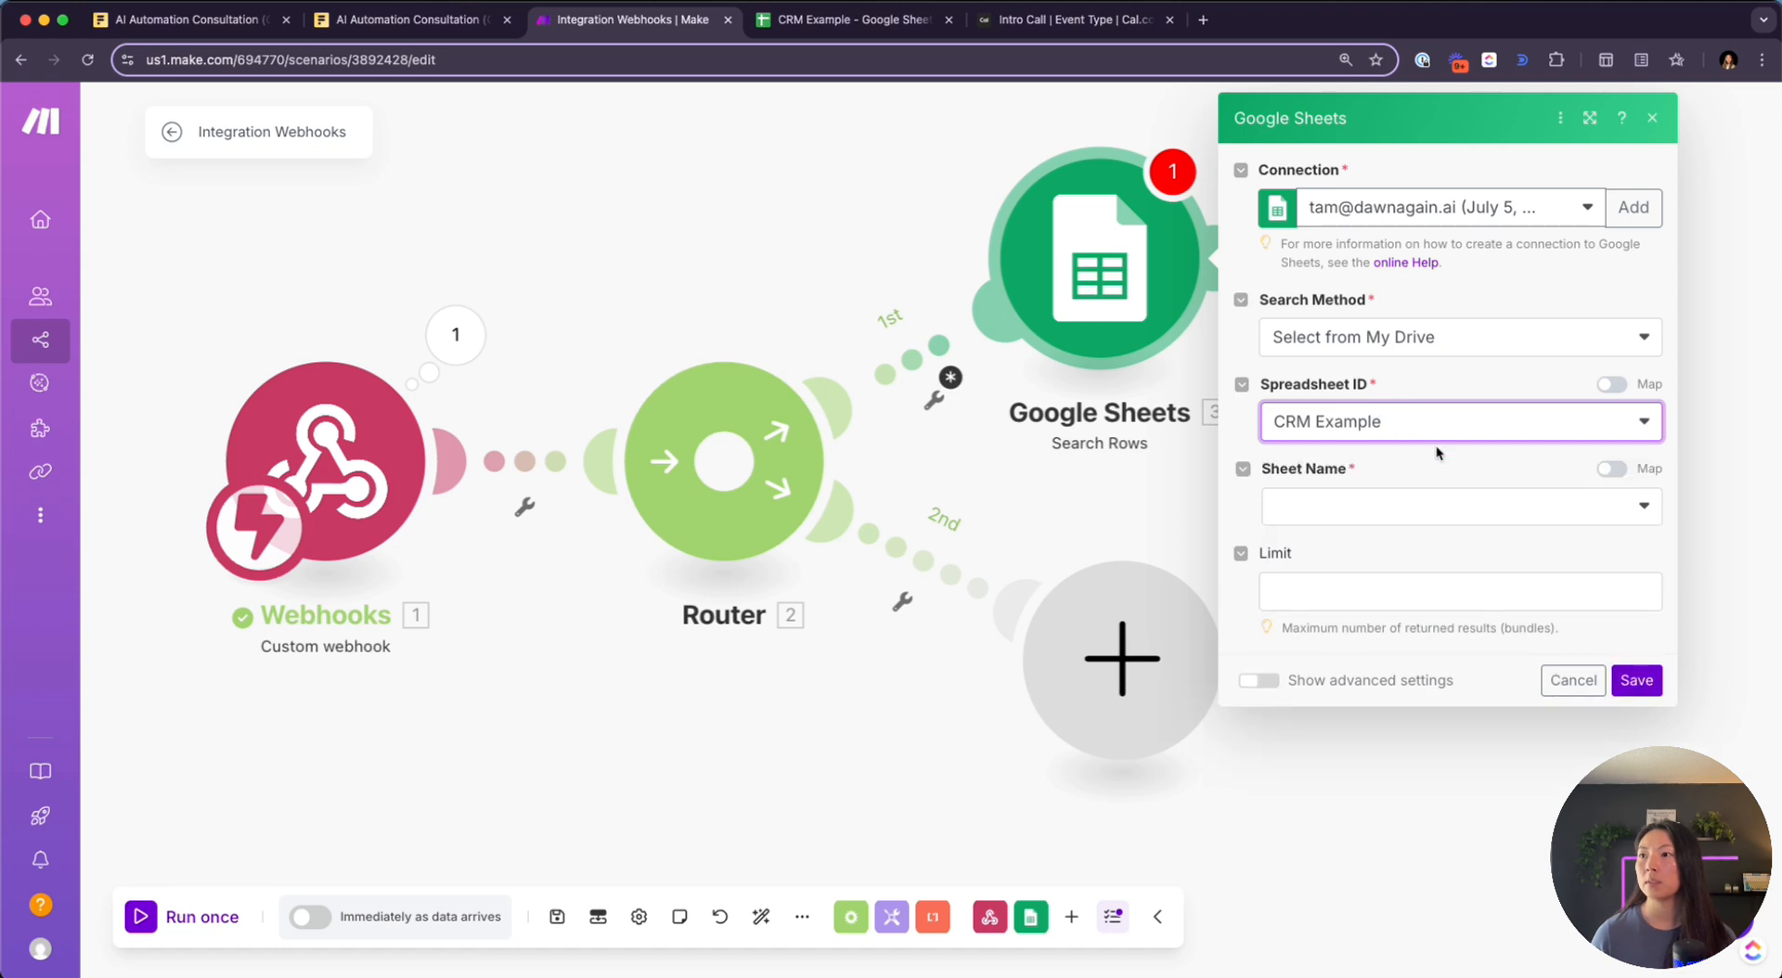
{"action": "left_click", "coordinate": [1388, 505]}
{"action": "left_click", "coordinate": [1370, 541]}
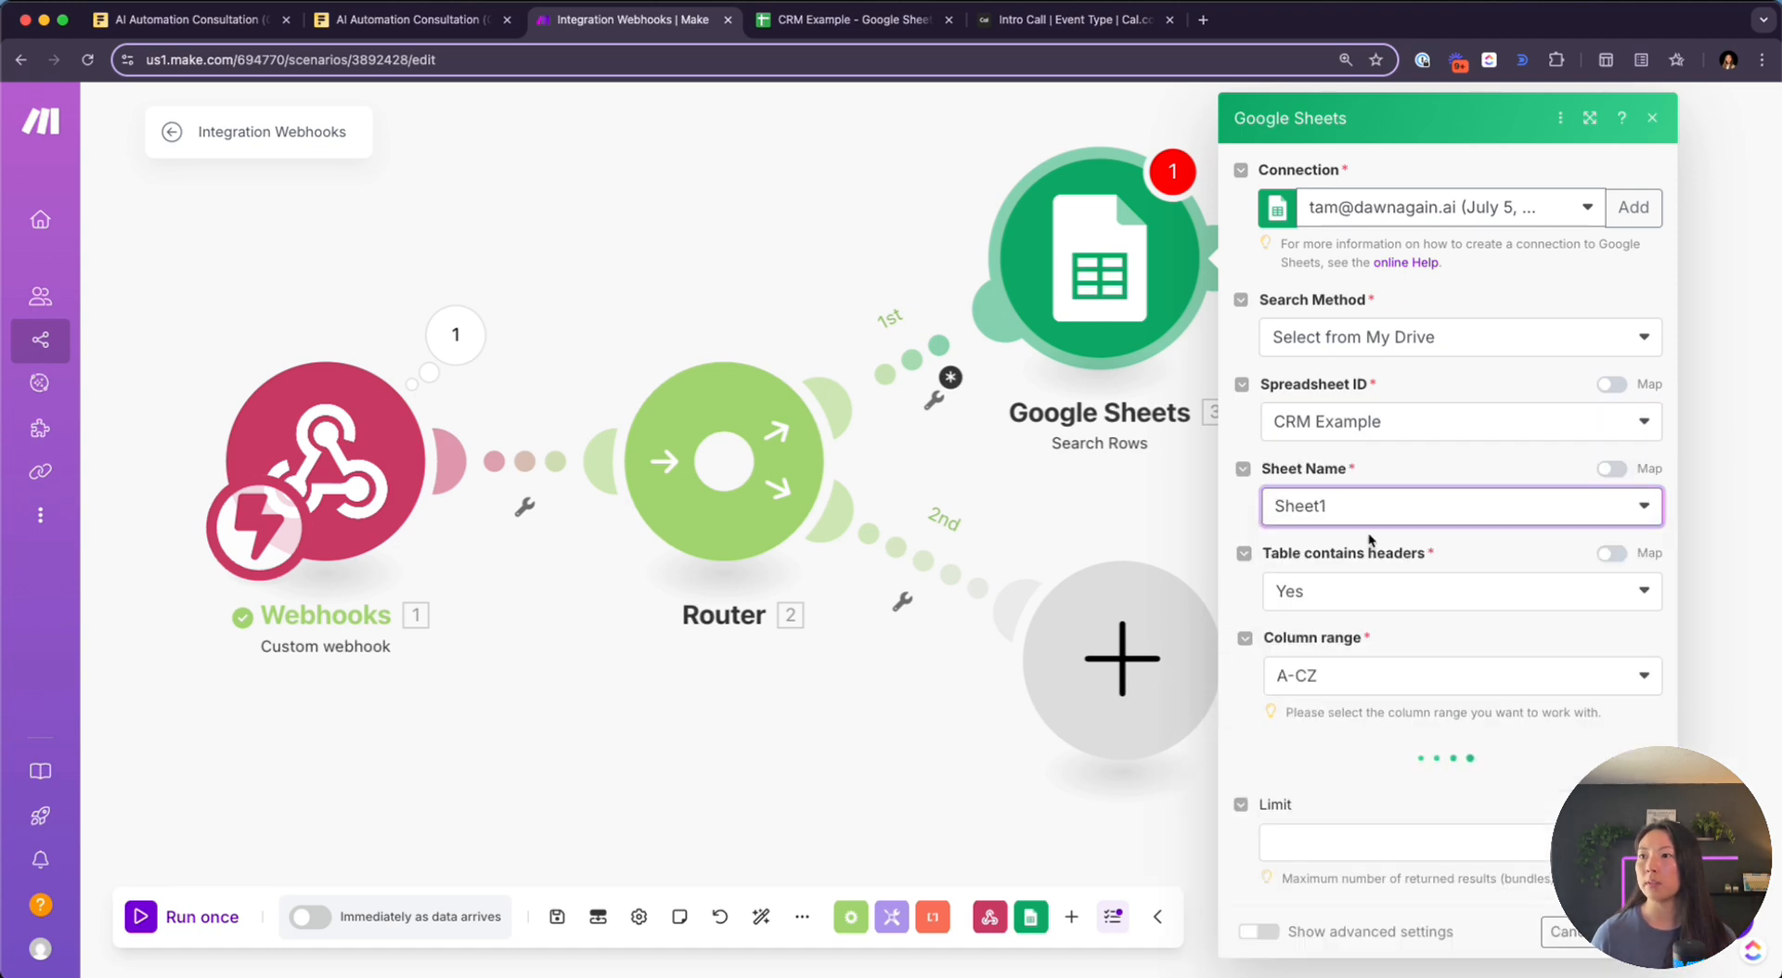
{"action": "scroll", "coordinate": [1362, 501], "scroll_direction": "down", "scroll_amount": 4}
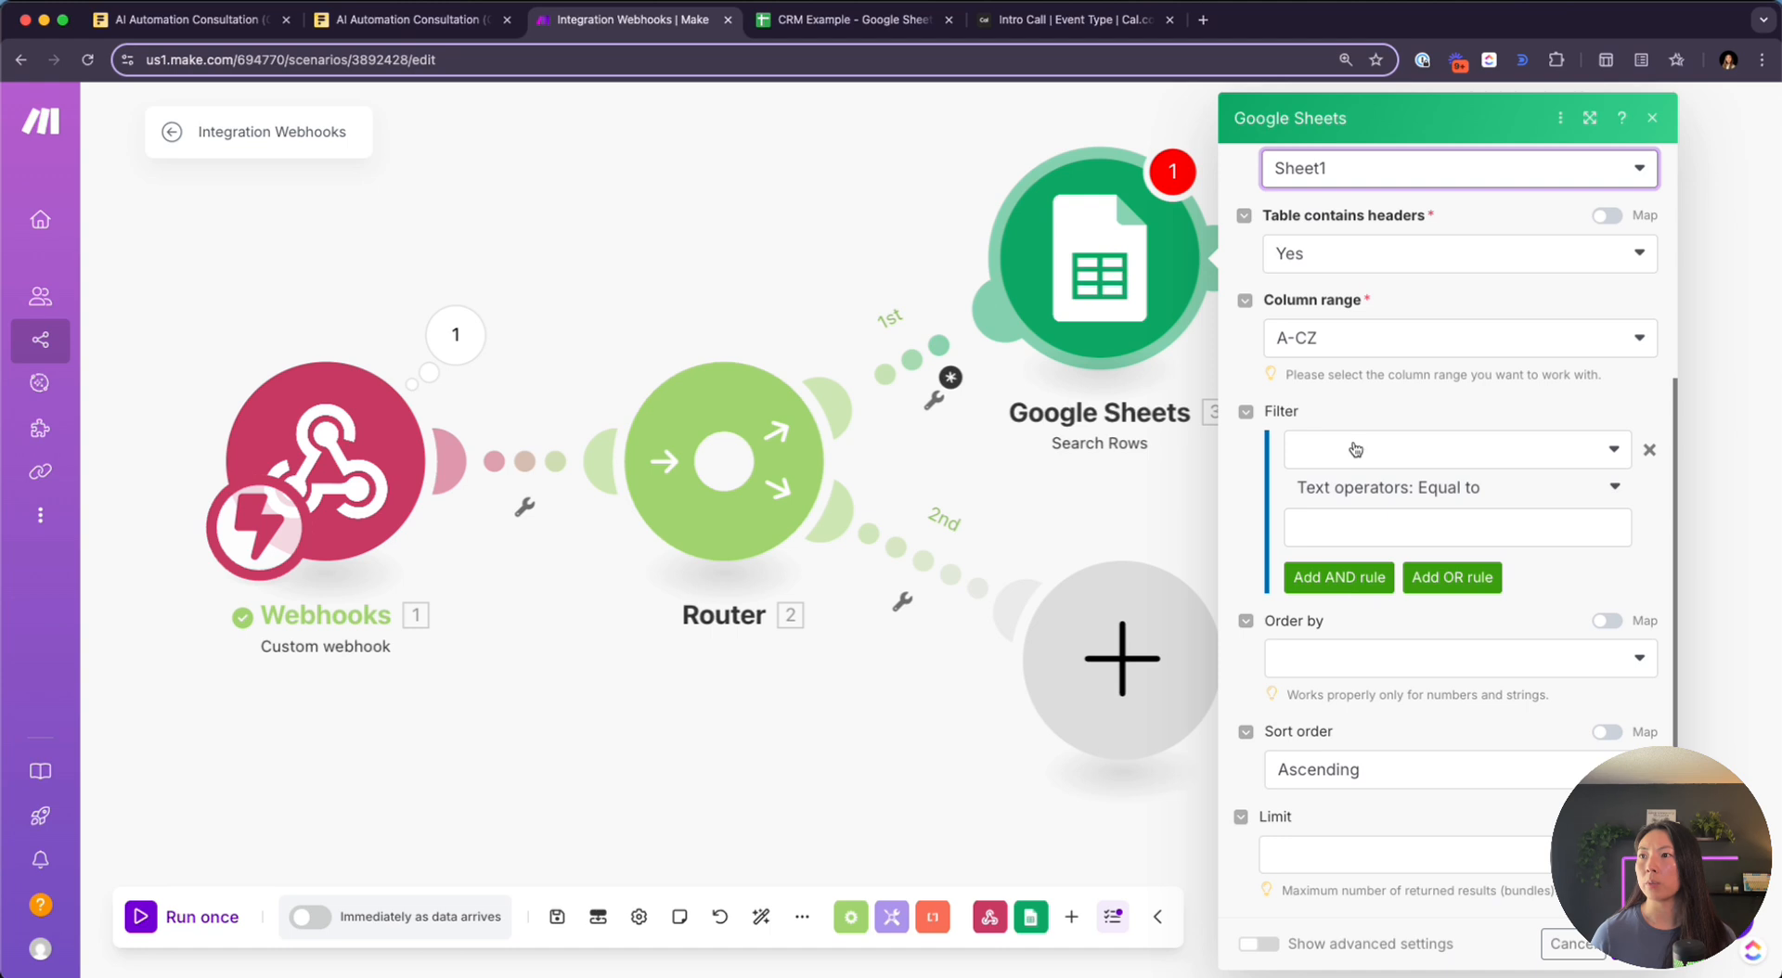
Filter the rows on the Email (B) column with the Exists operator
{"action": "left_click", "coordinate": [1402, 451]}
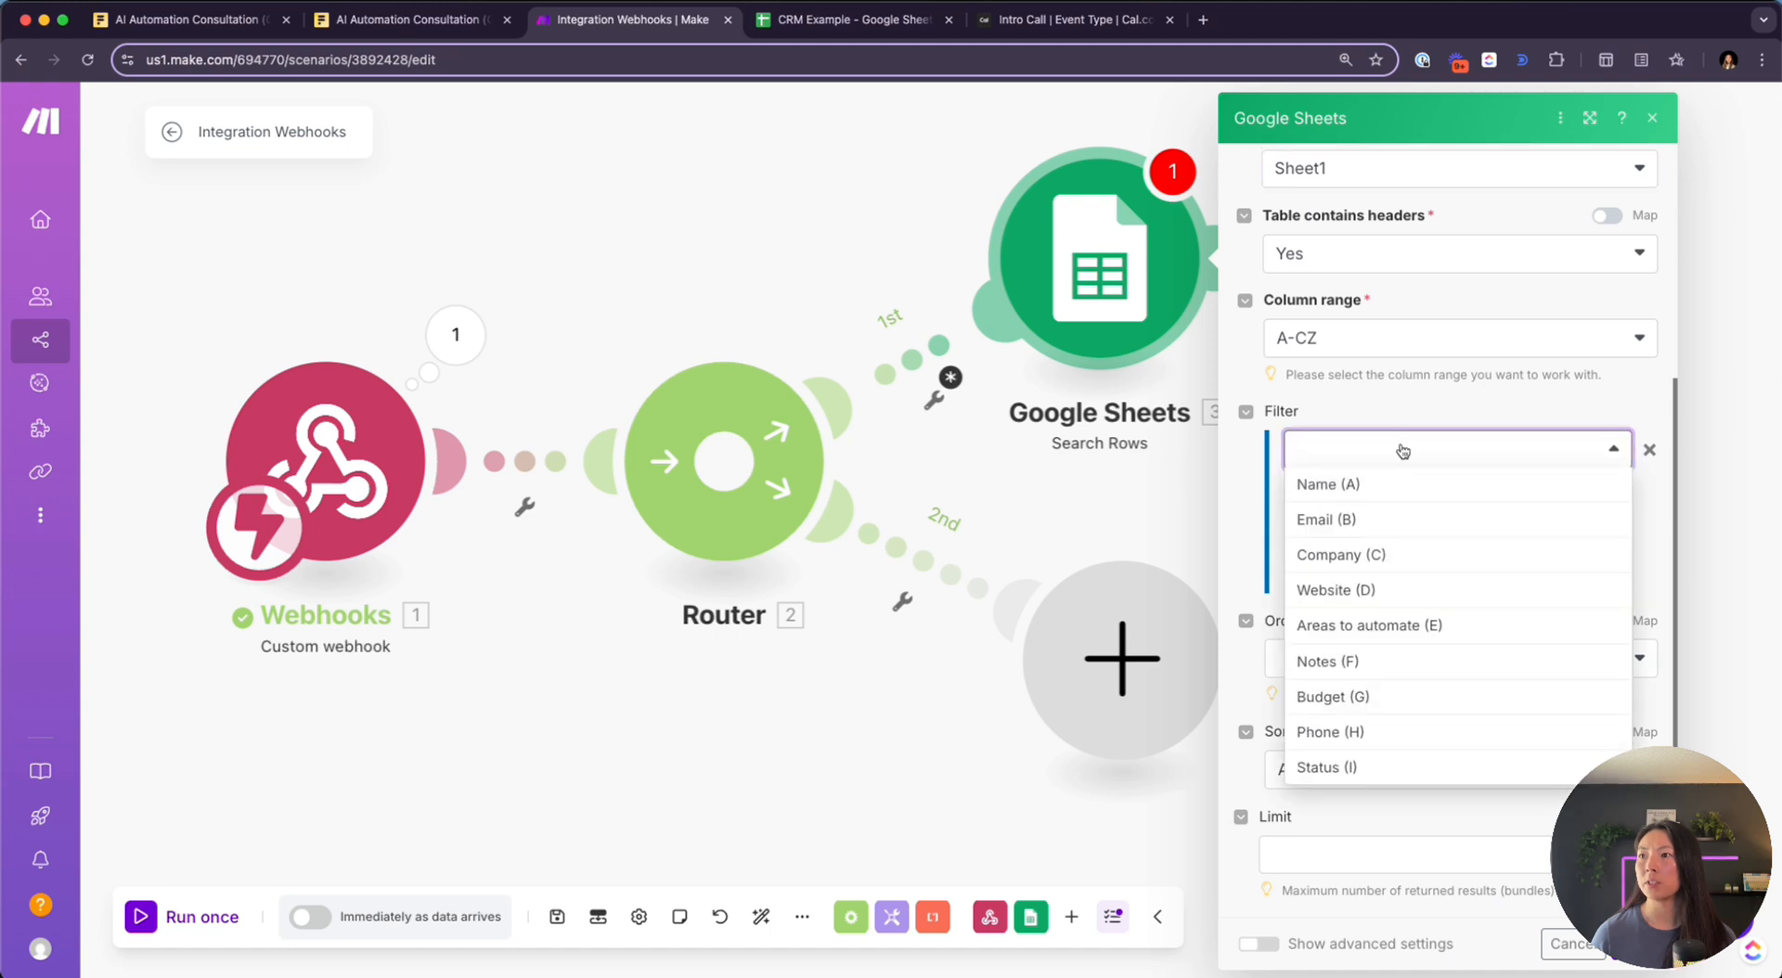
{"action": "left_click", "coordinate": [1378, 527]}
{"action": "left_click", "coordinate": [1437, 510]}
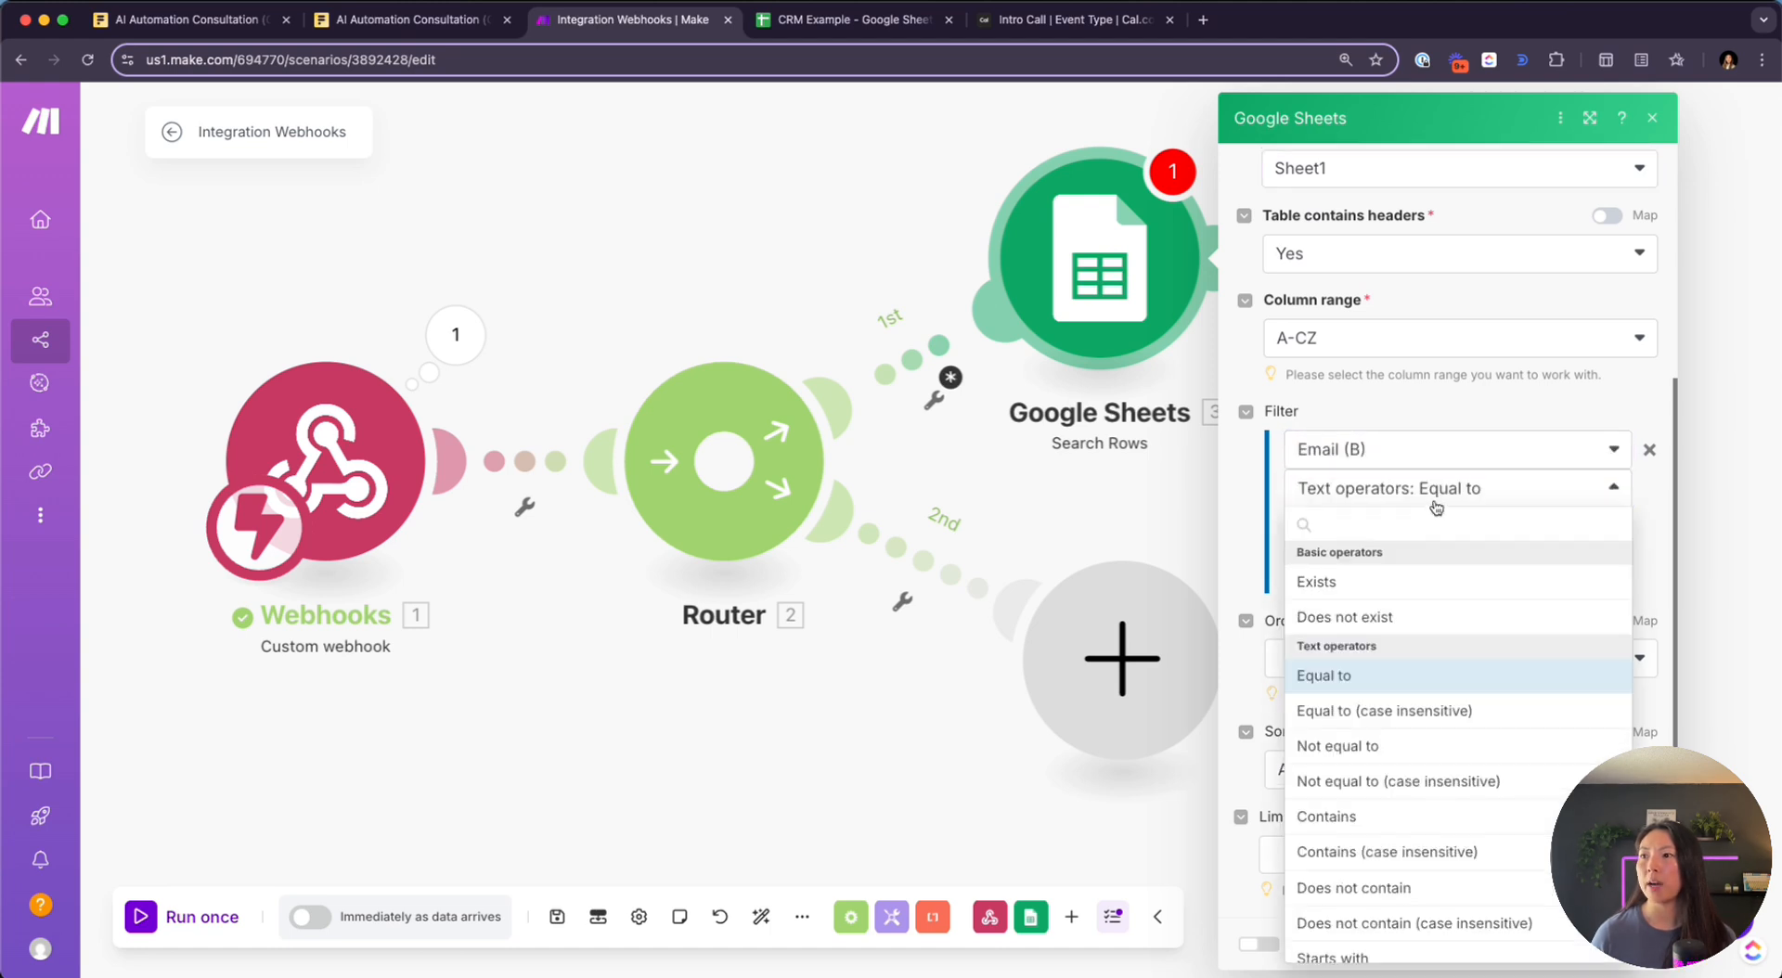
{"action": "left_click", "coordinate": [1436, 588]}
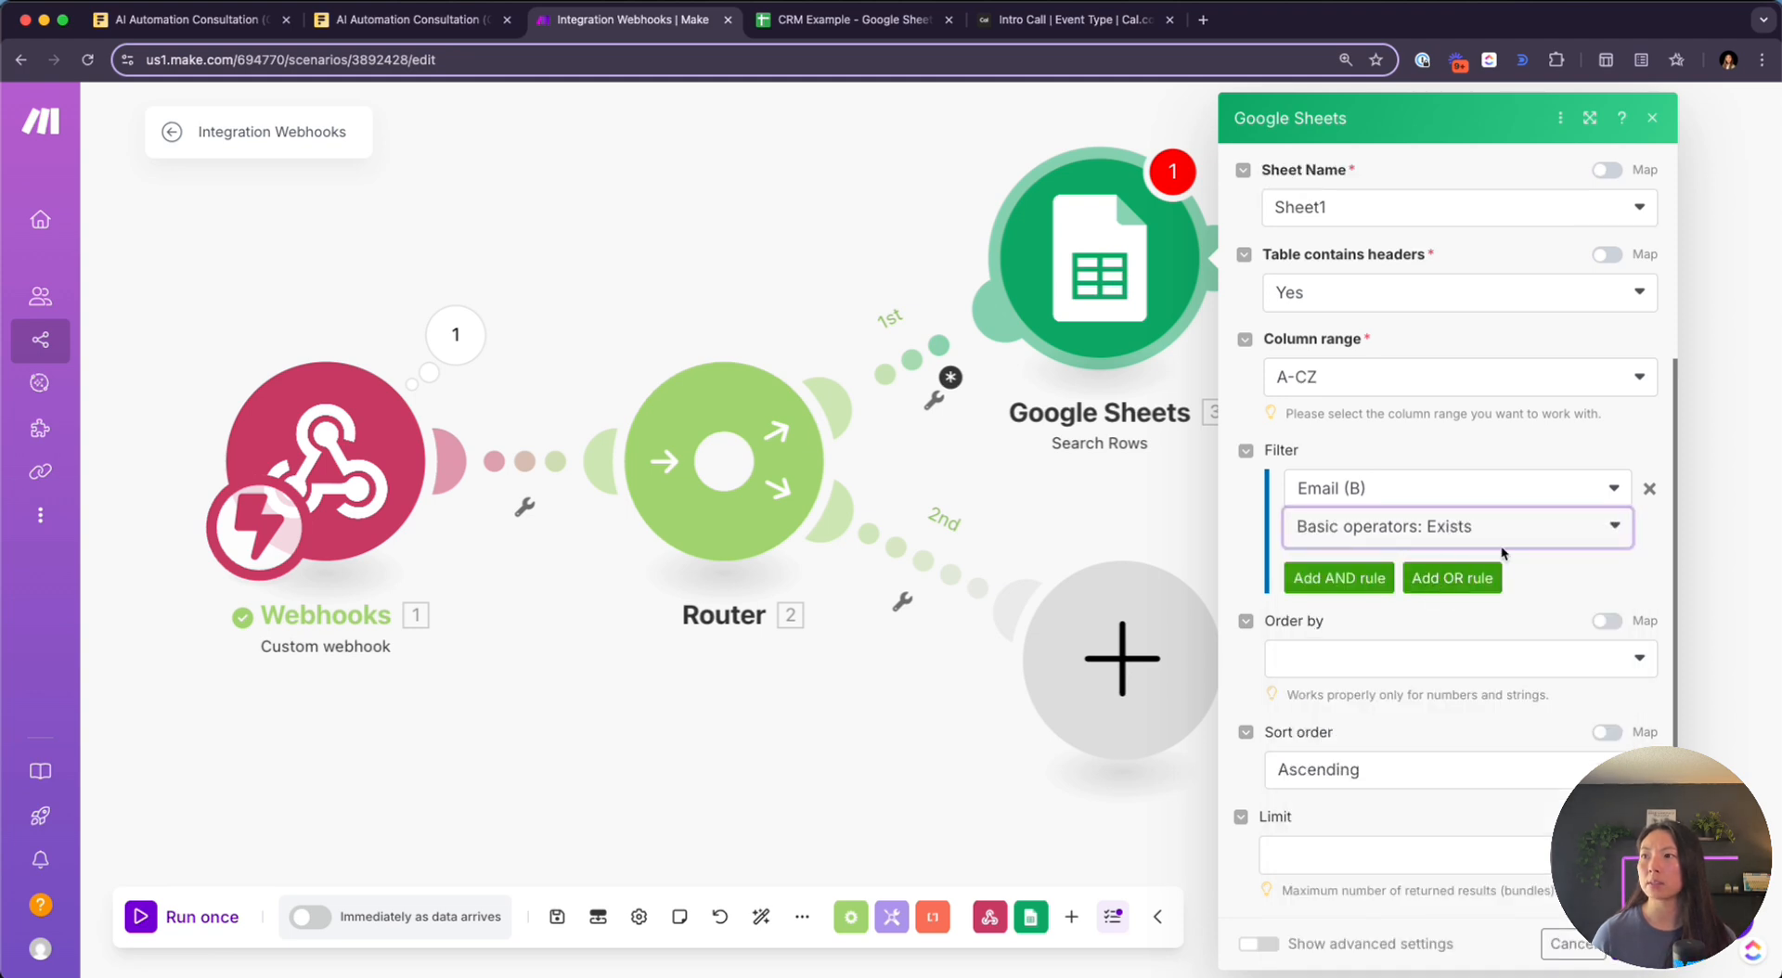
{"action": "left_click", "coordinate": [1479, 524]}
{"action": "scroll", "coordinate": [1392, 668], "scroll_direction": "down", "scroll_amount": 3}
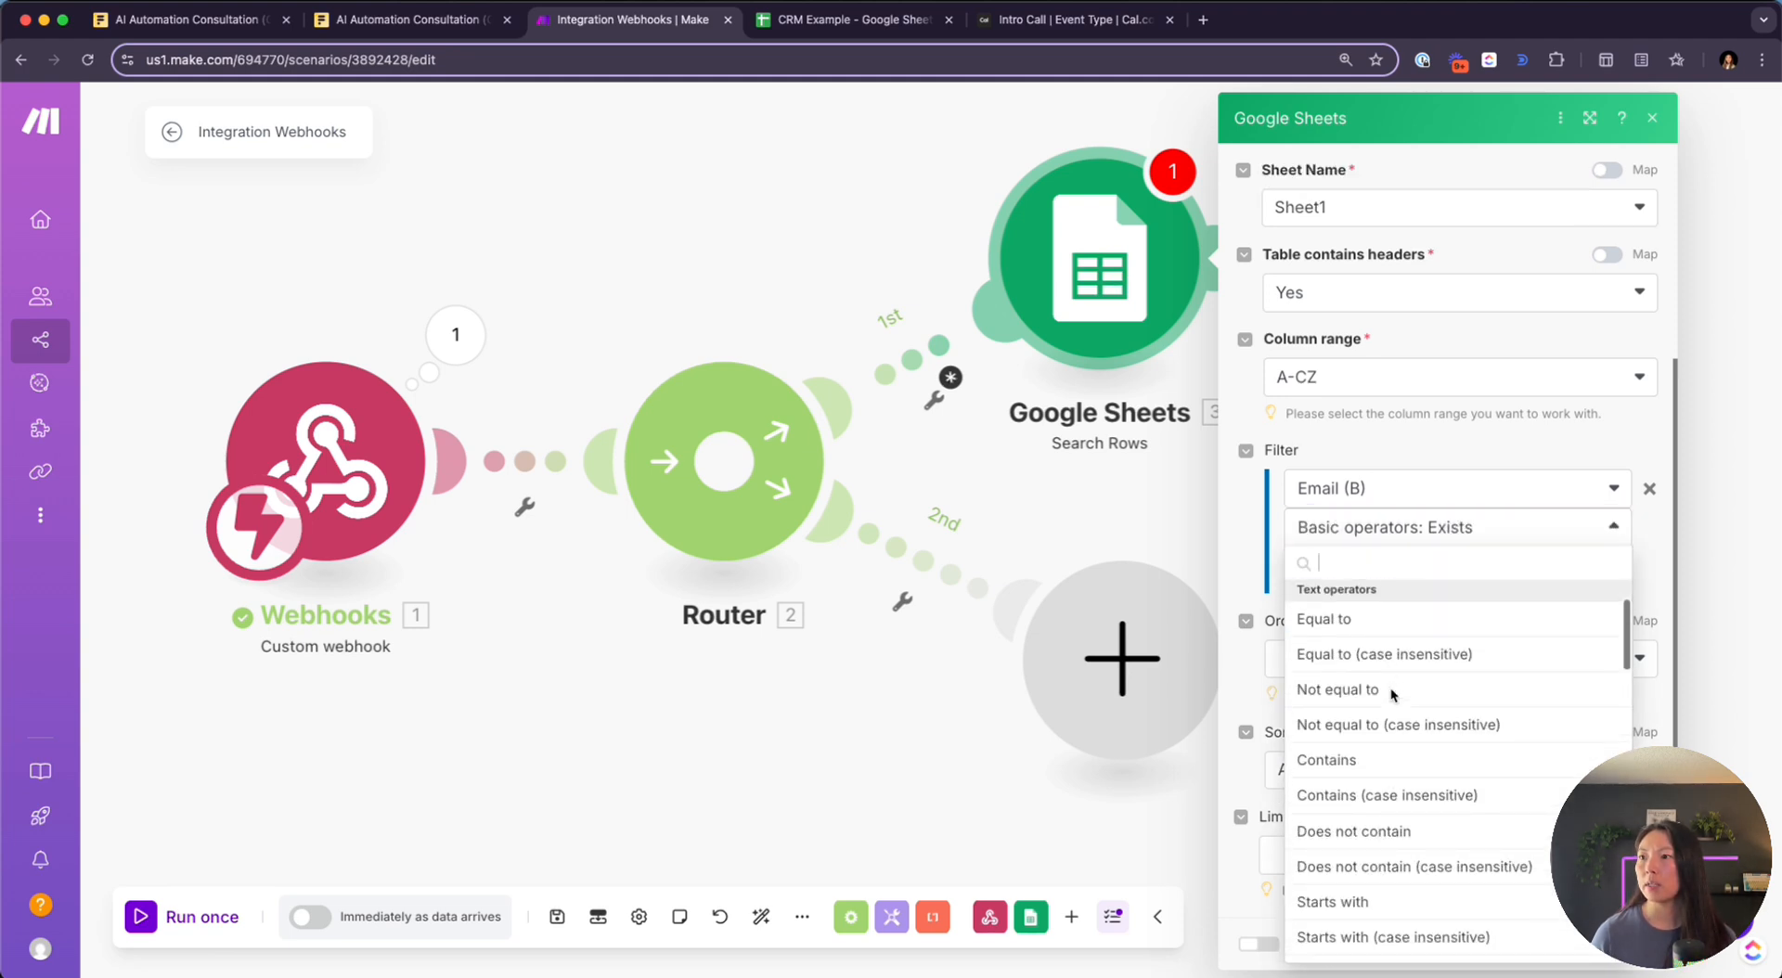
{"action": "scroll", "coordinate": [1390, 687], "scroll_direction": "up", "scroll_amount": 2}
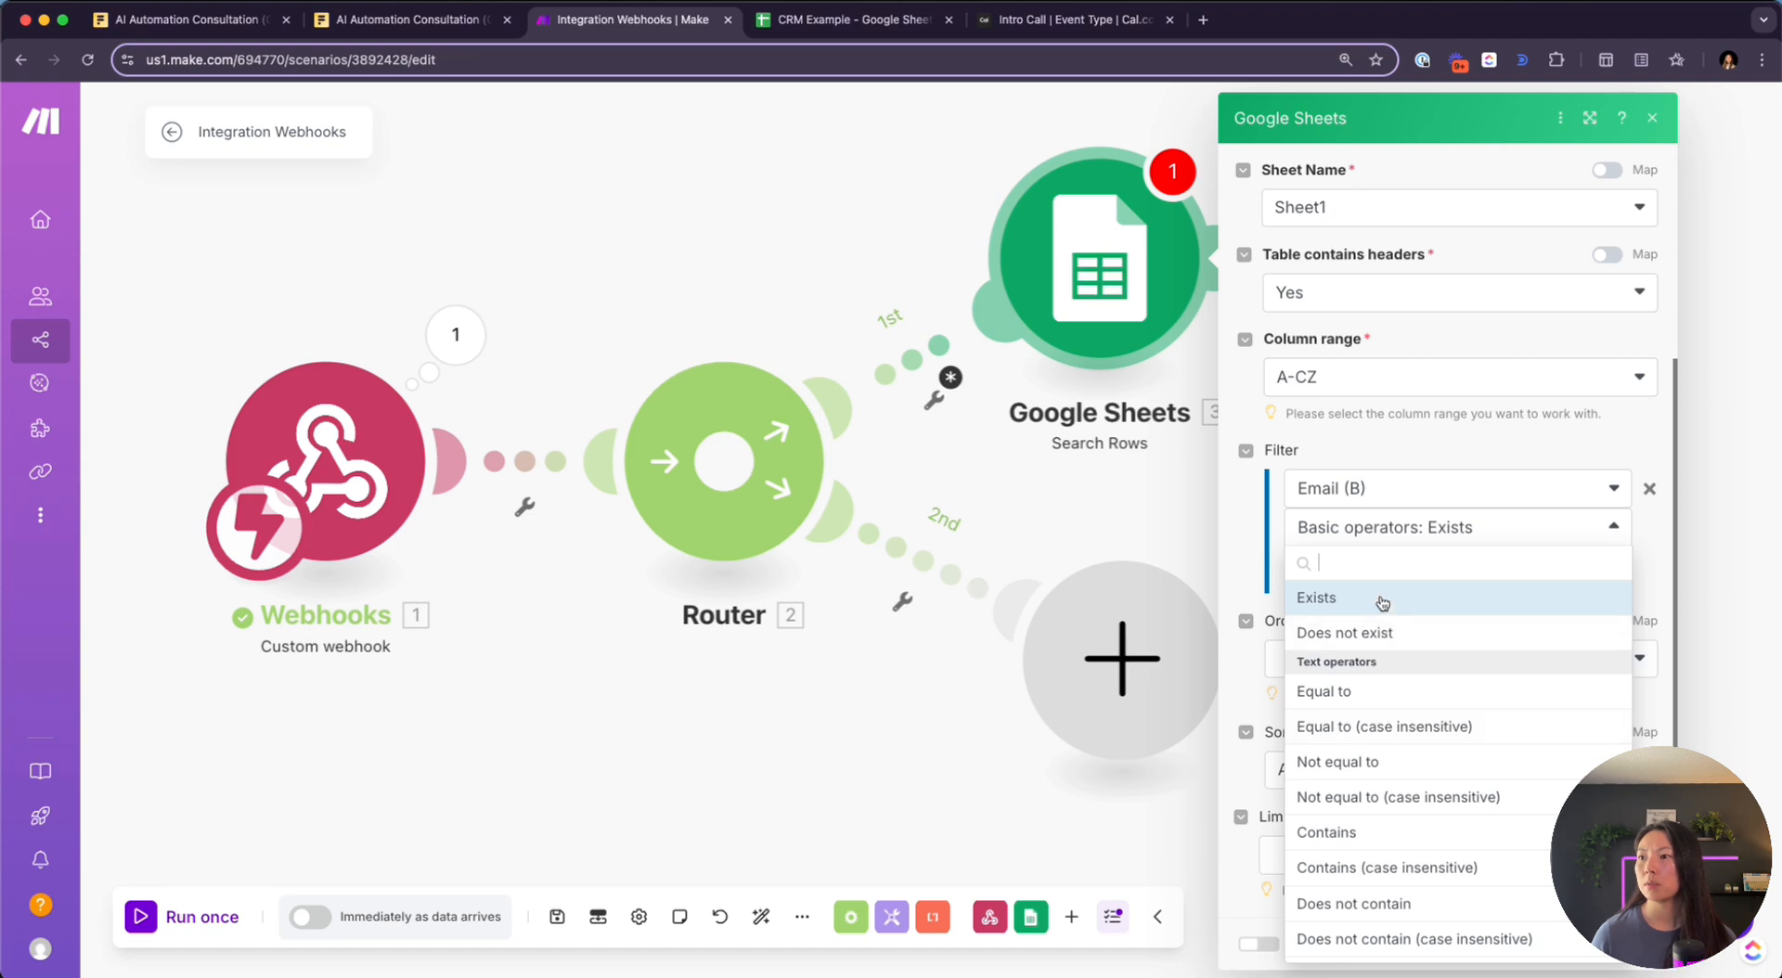
{"action": "scroll", "coordinate": [1412, 742], "scroll_direction": "down", "scroll_amount": 2}
{"action": "scroll", "coordinate": [1412, 742], "scroll_direction": "up", "scroll_amount": 2}
{"action": "left_click", "coordinate": [1420, 462]}
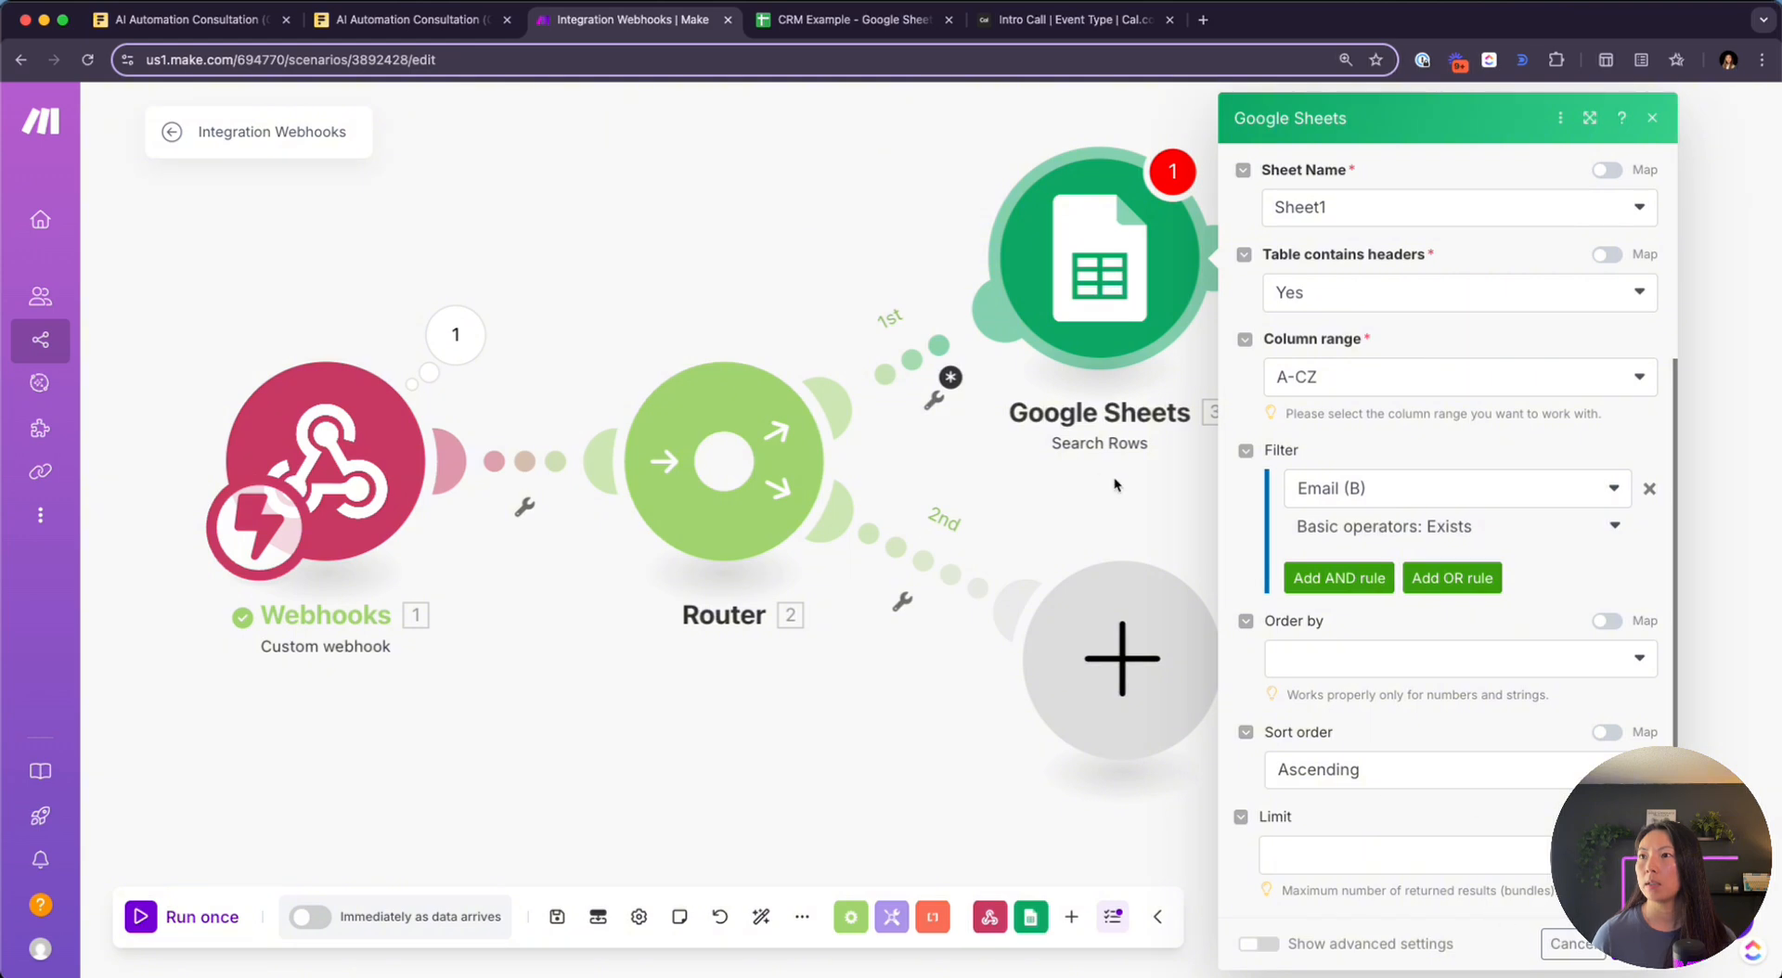
Unlink and delete the Router so Google Sheets follows the webhook directly
{"action": "right_click", "coordinate": [932, 359]}
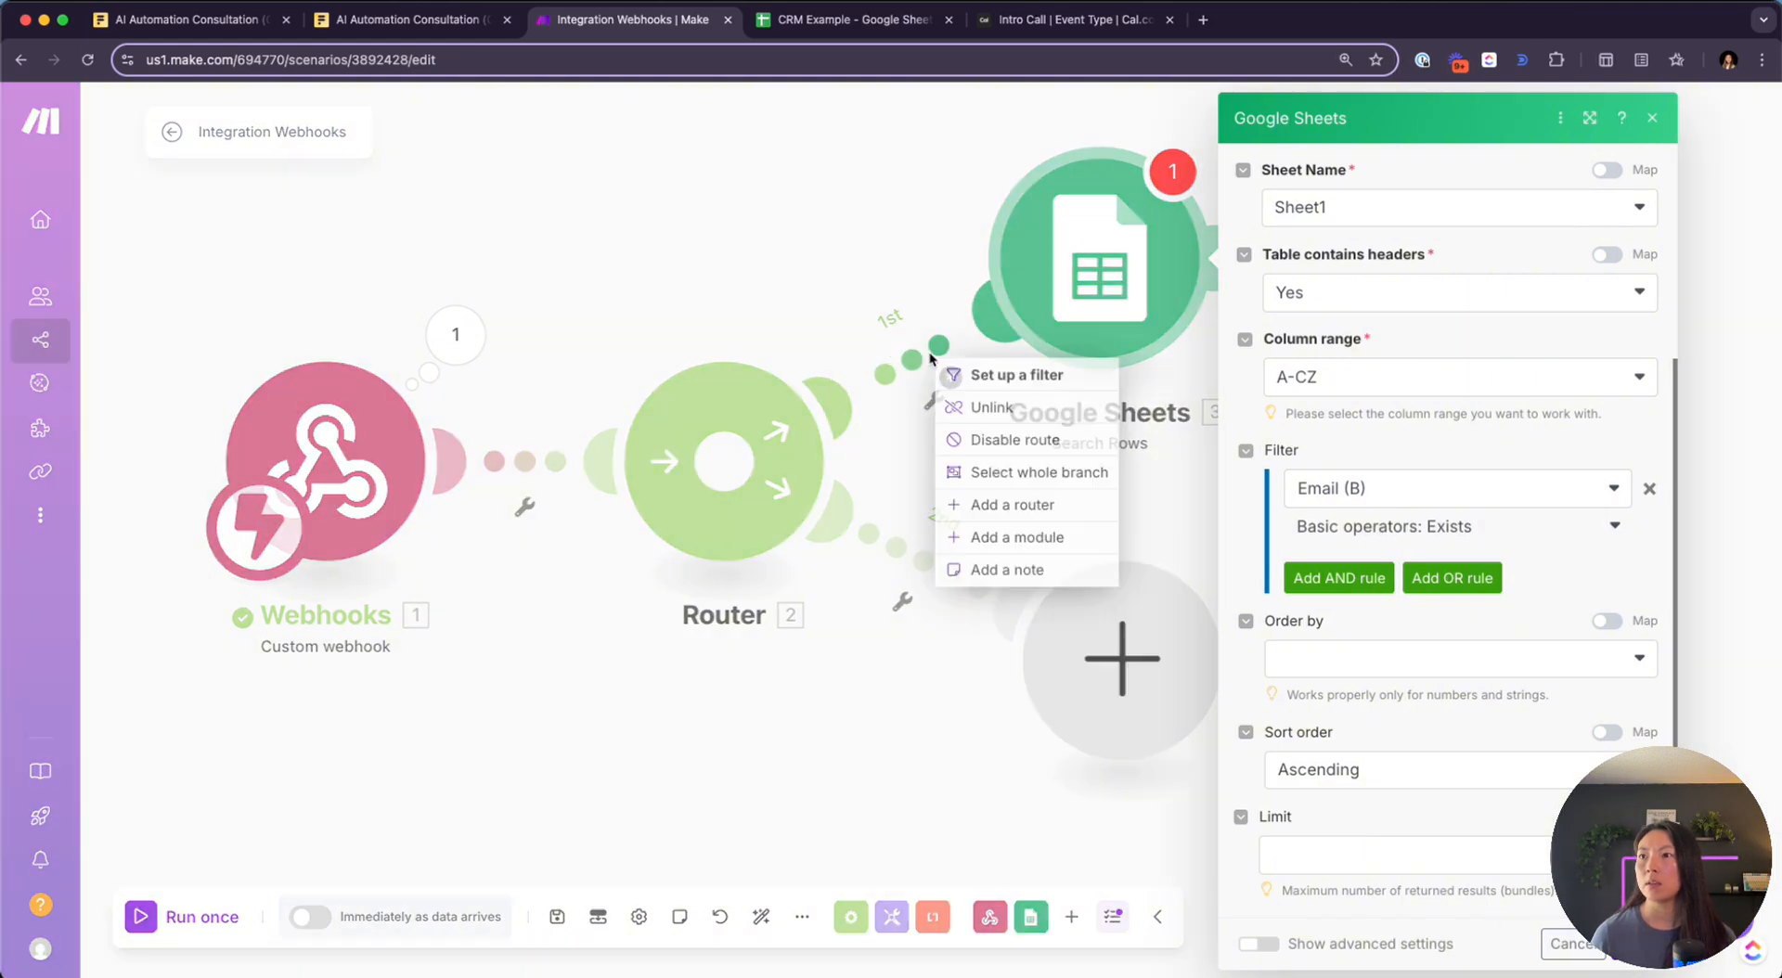
{"action": "left_click", "coordinate": [883, 219]}
{"action": "right_click", "coordinate": [921, 349]}
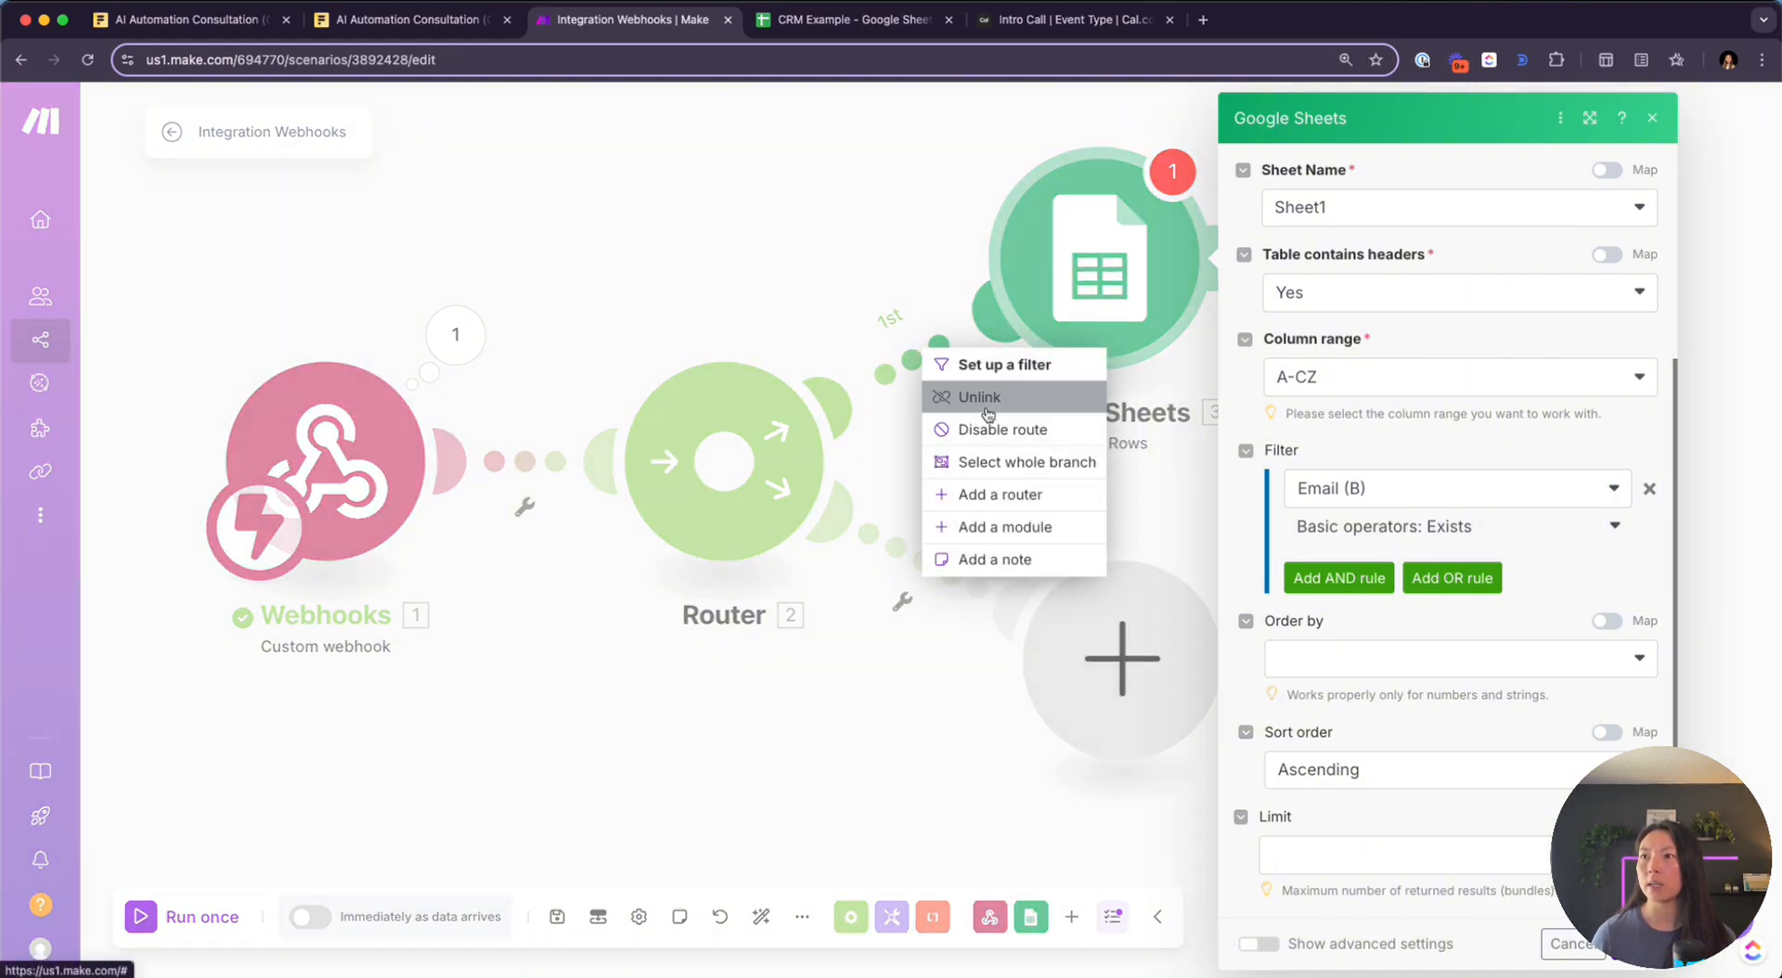
{"action": "left_click", "coordinate": [937, 397]}
{"action": "left_click_drag", "start_coordinate": [731, 461], "coordinate": [771, 475]}
{"action": "right_click", "coordinate": [770, 485]}
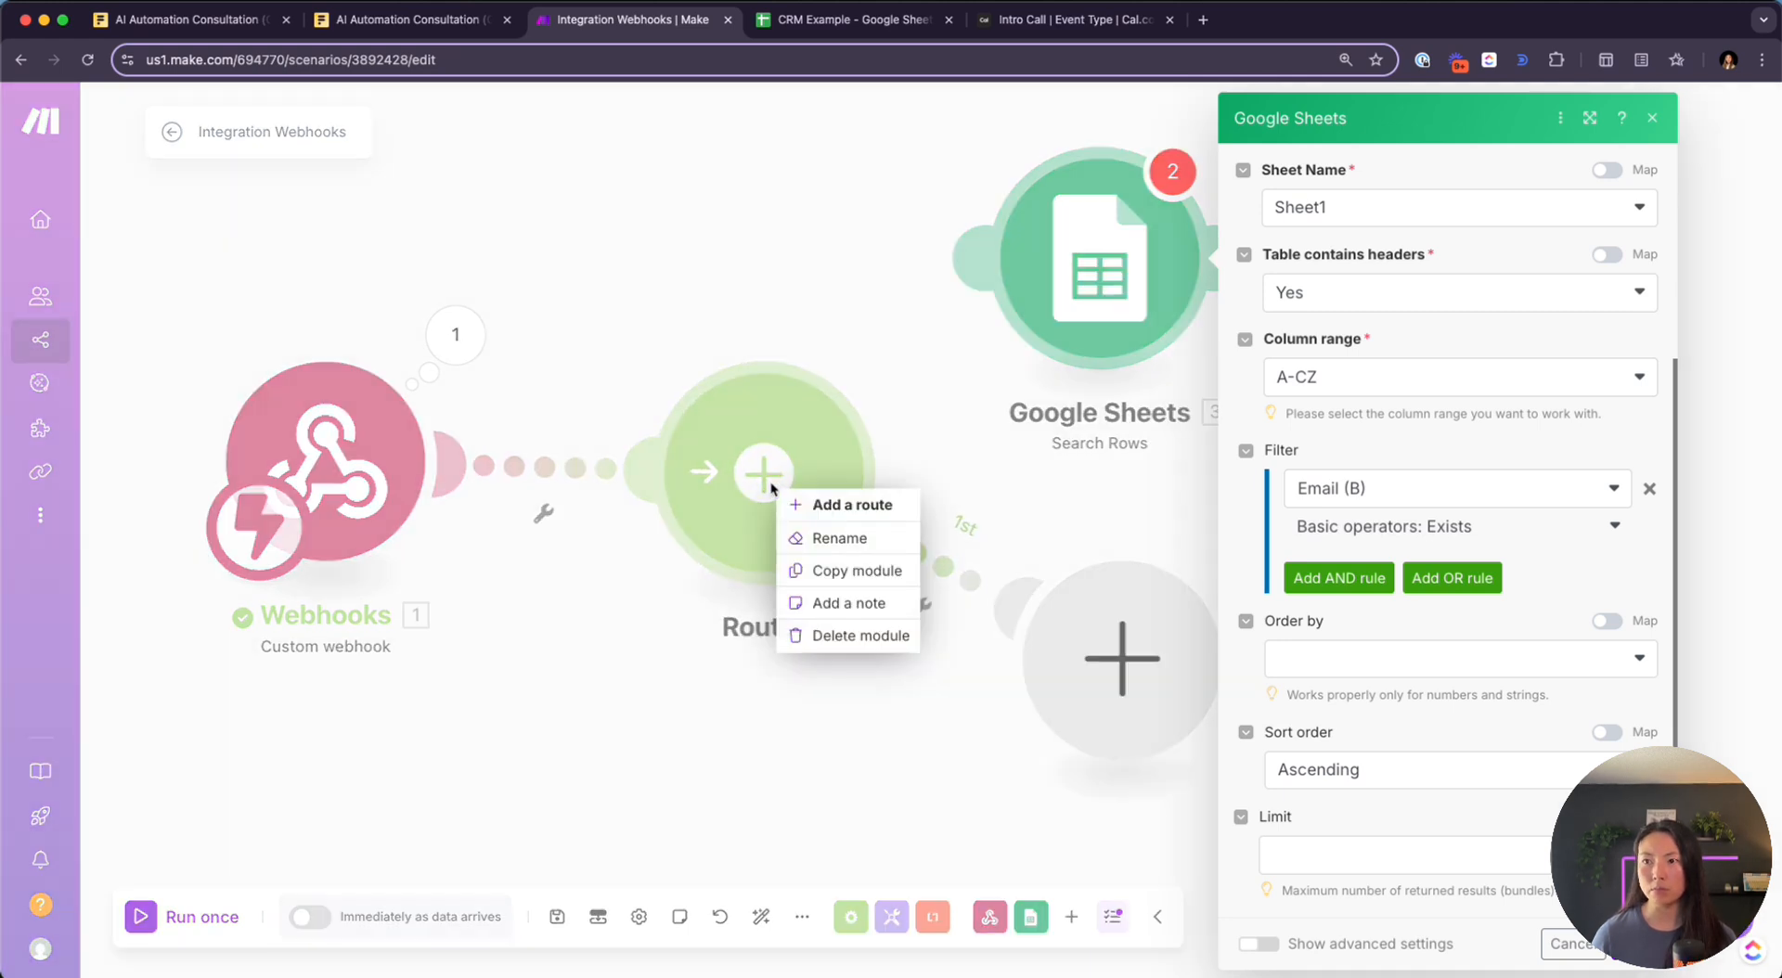
{"action": "left_click", "coordinate": [849, 634]}
{"action": "left_click_drag", "start_coordinate": [1120, 227], "coordinate": [770, 435]}
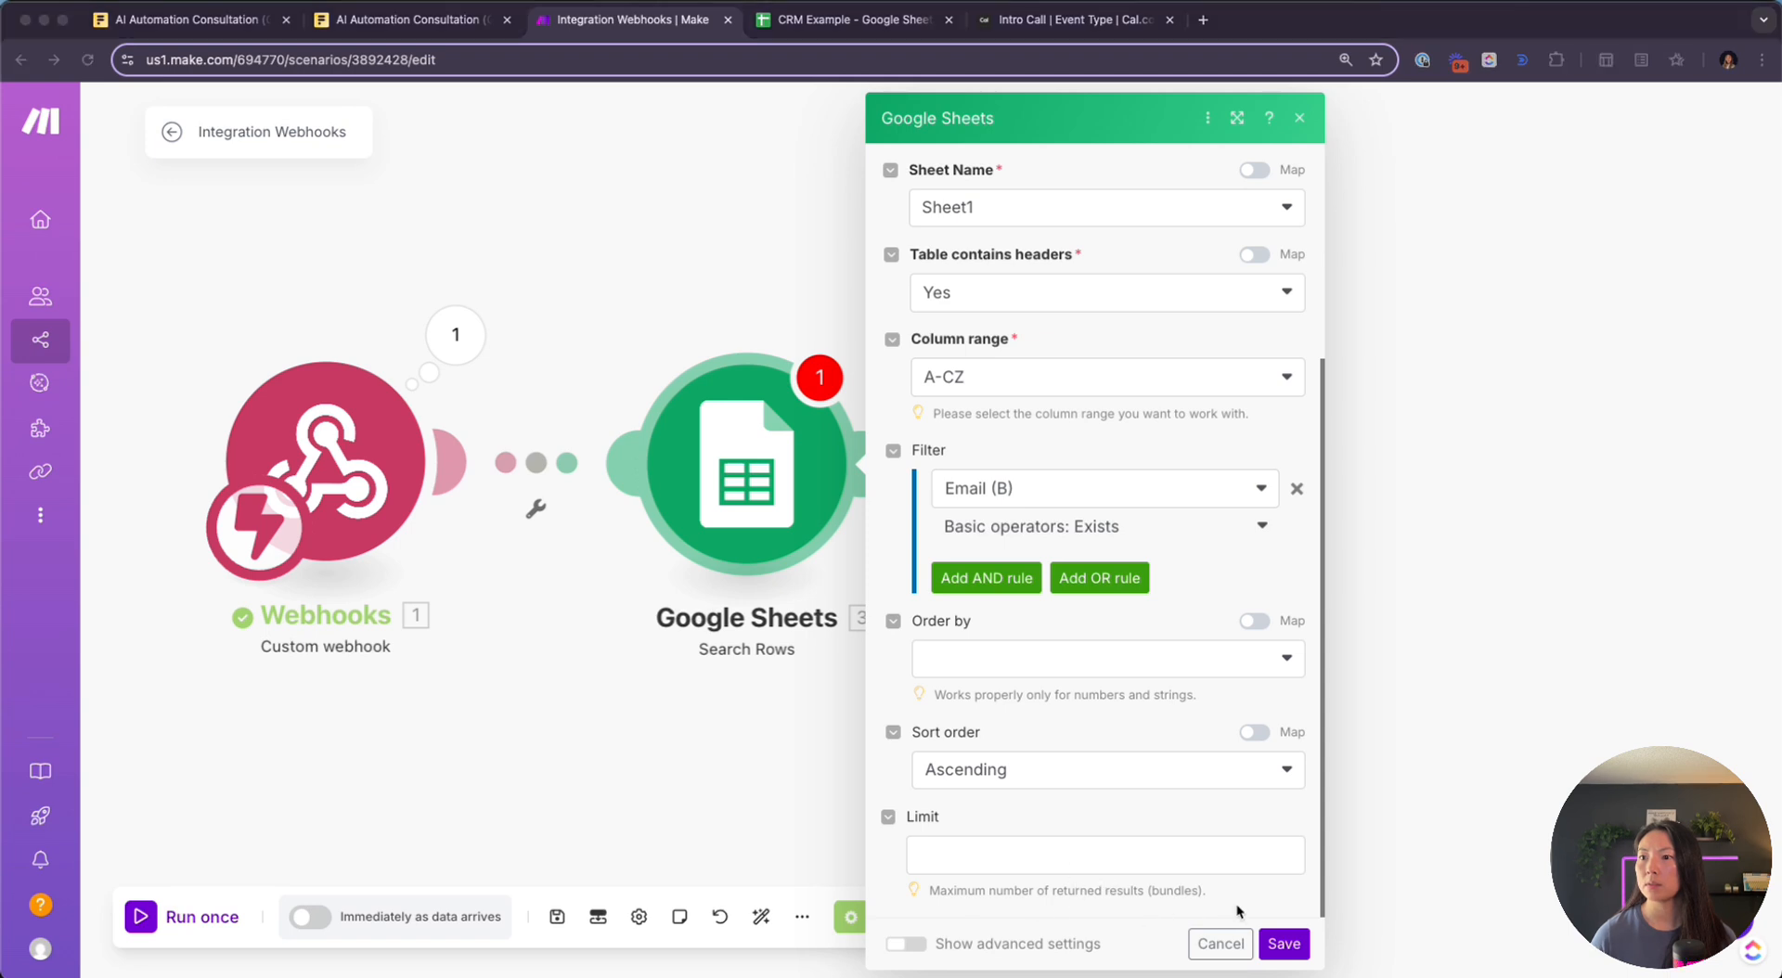
Save Search Rows with a limit of 1 and run the scenario once
{"action": "left_click", "coordinate": [1279, 937]}
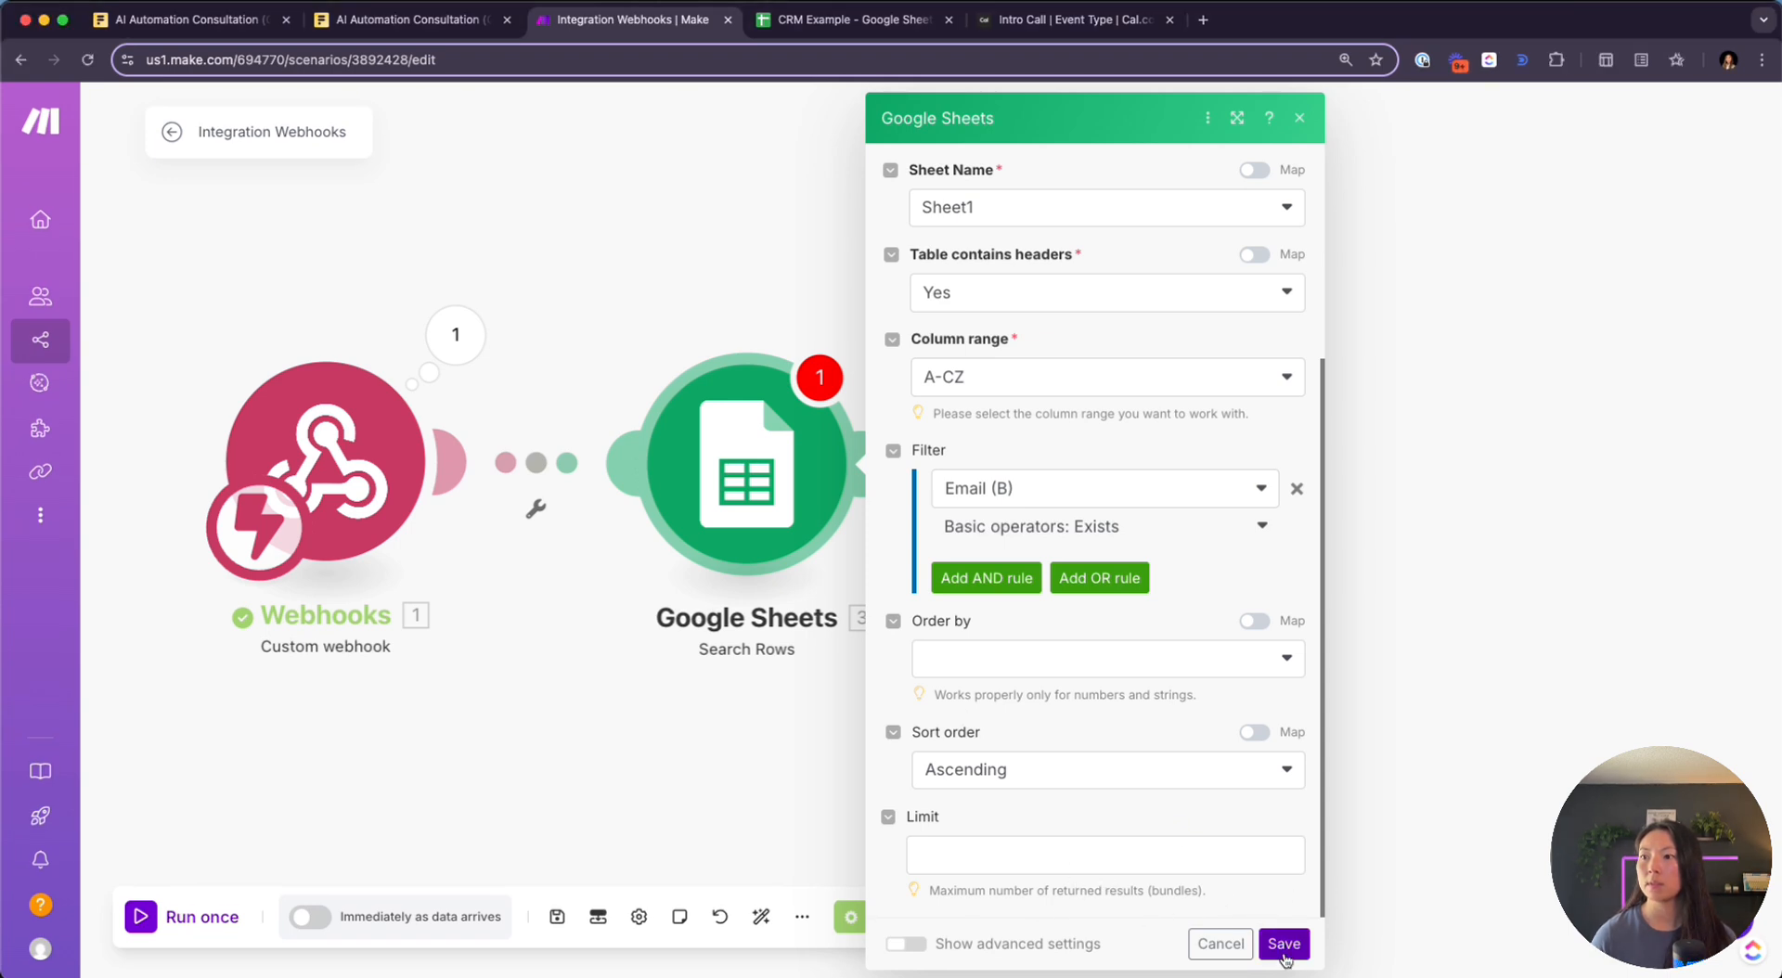
{"action": "left_click", "coordinate": [1284, 956]}
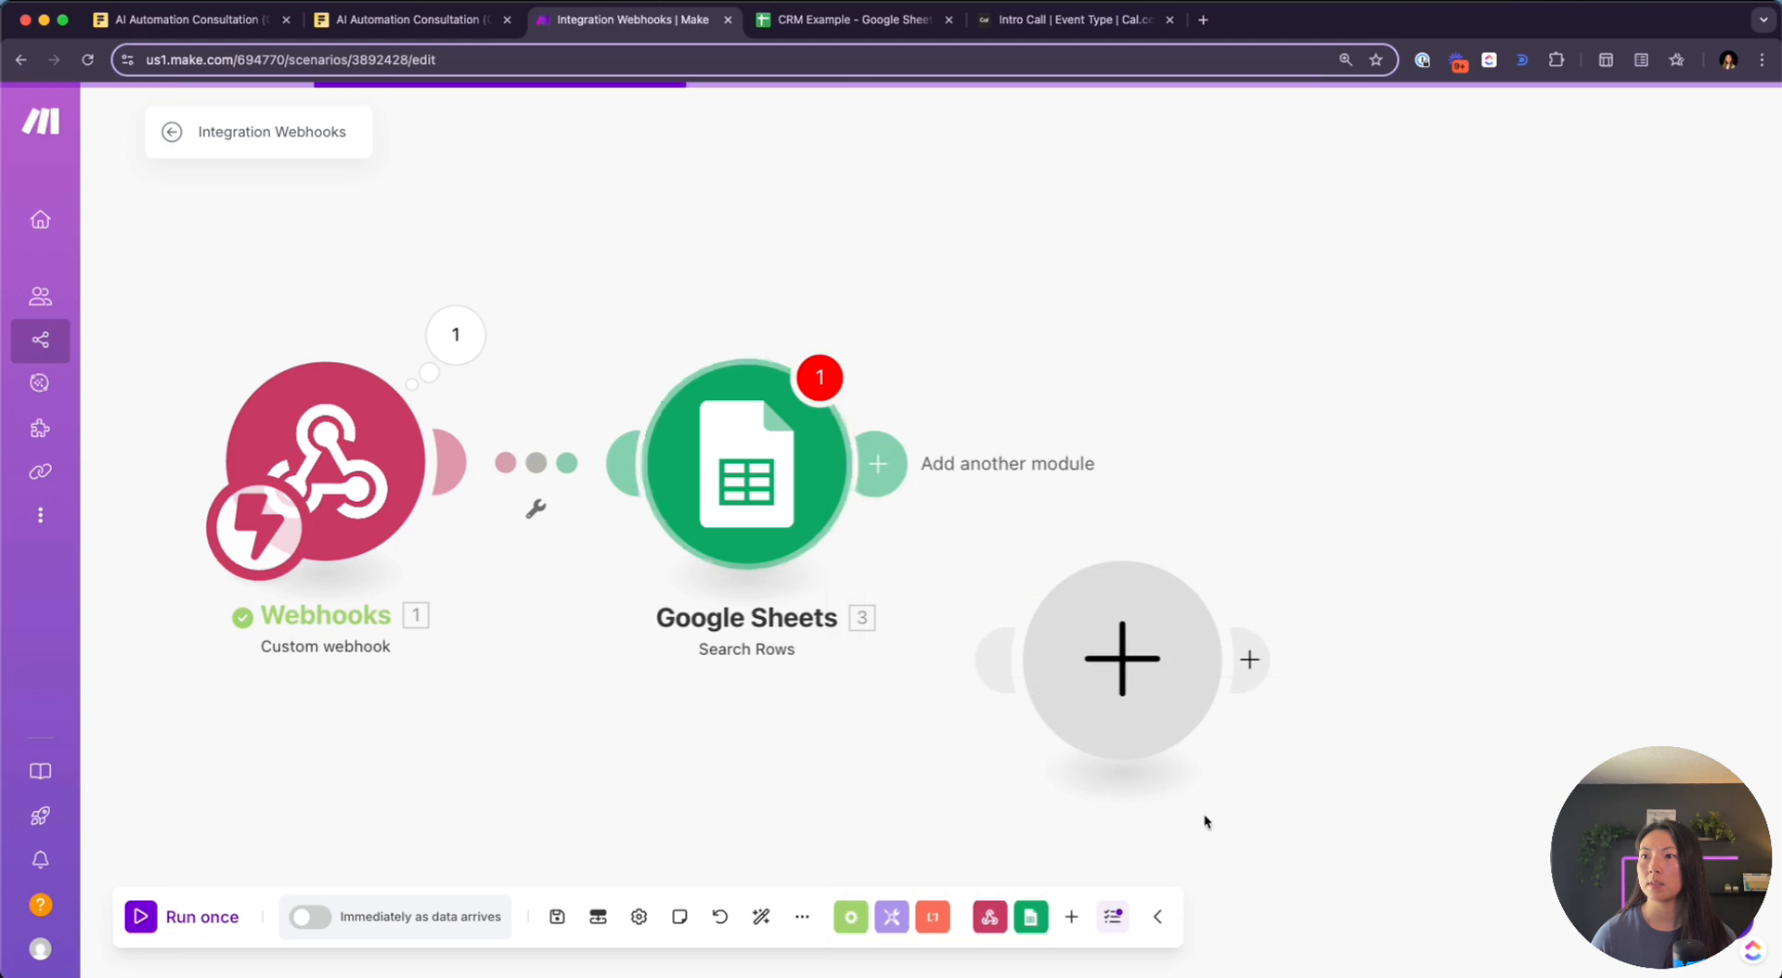
{"action": "left_click", "coordinate": [144, 918]}
{"action": "left_click", "coordinate": [1032, 596]}
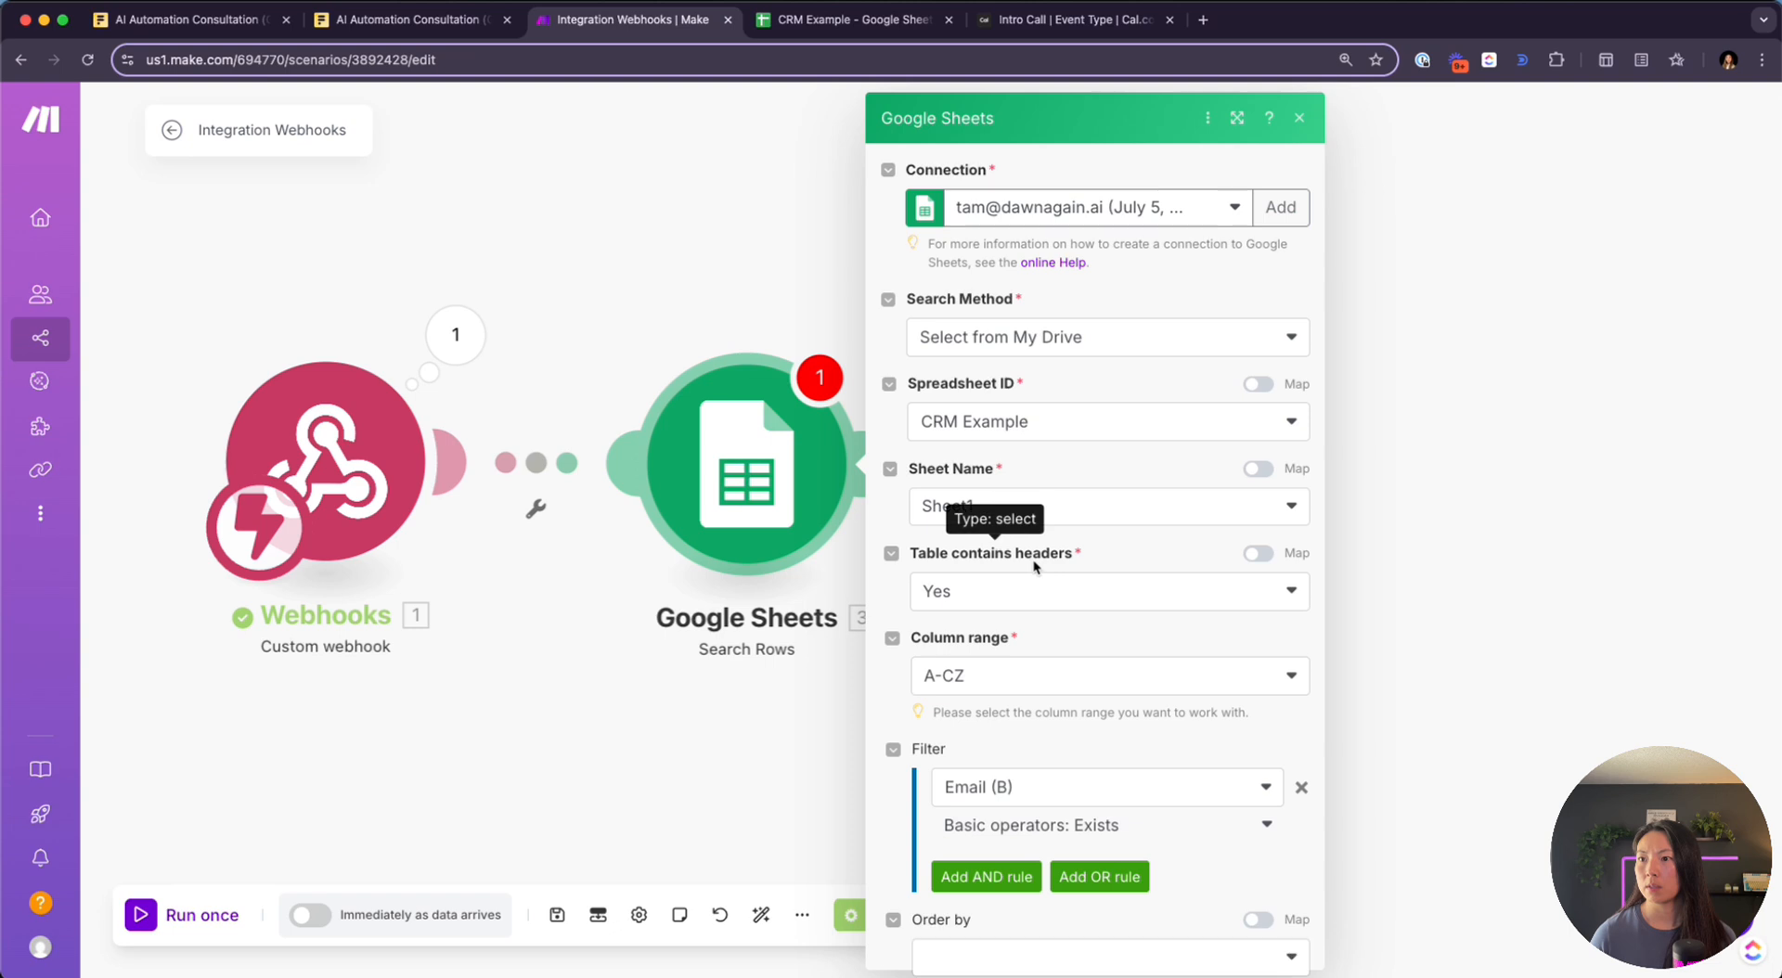
{"action": "scroll", "coordinate": [1038, 594], "scroll_direction": "down", "scroll_amount": 4}
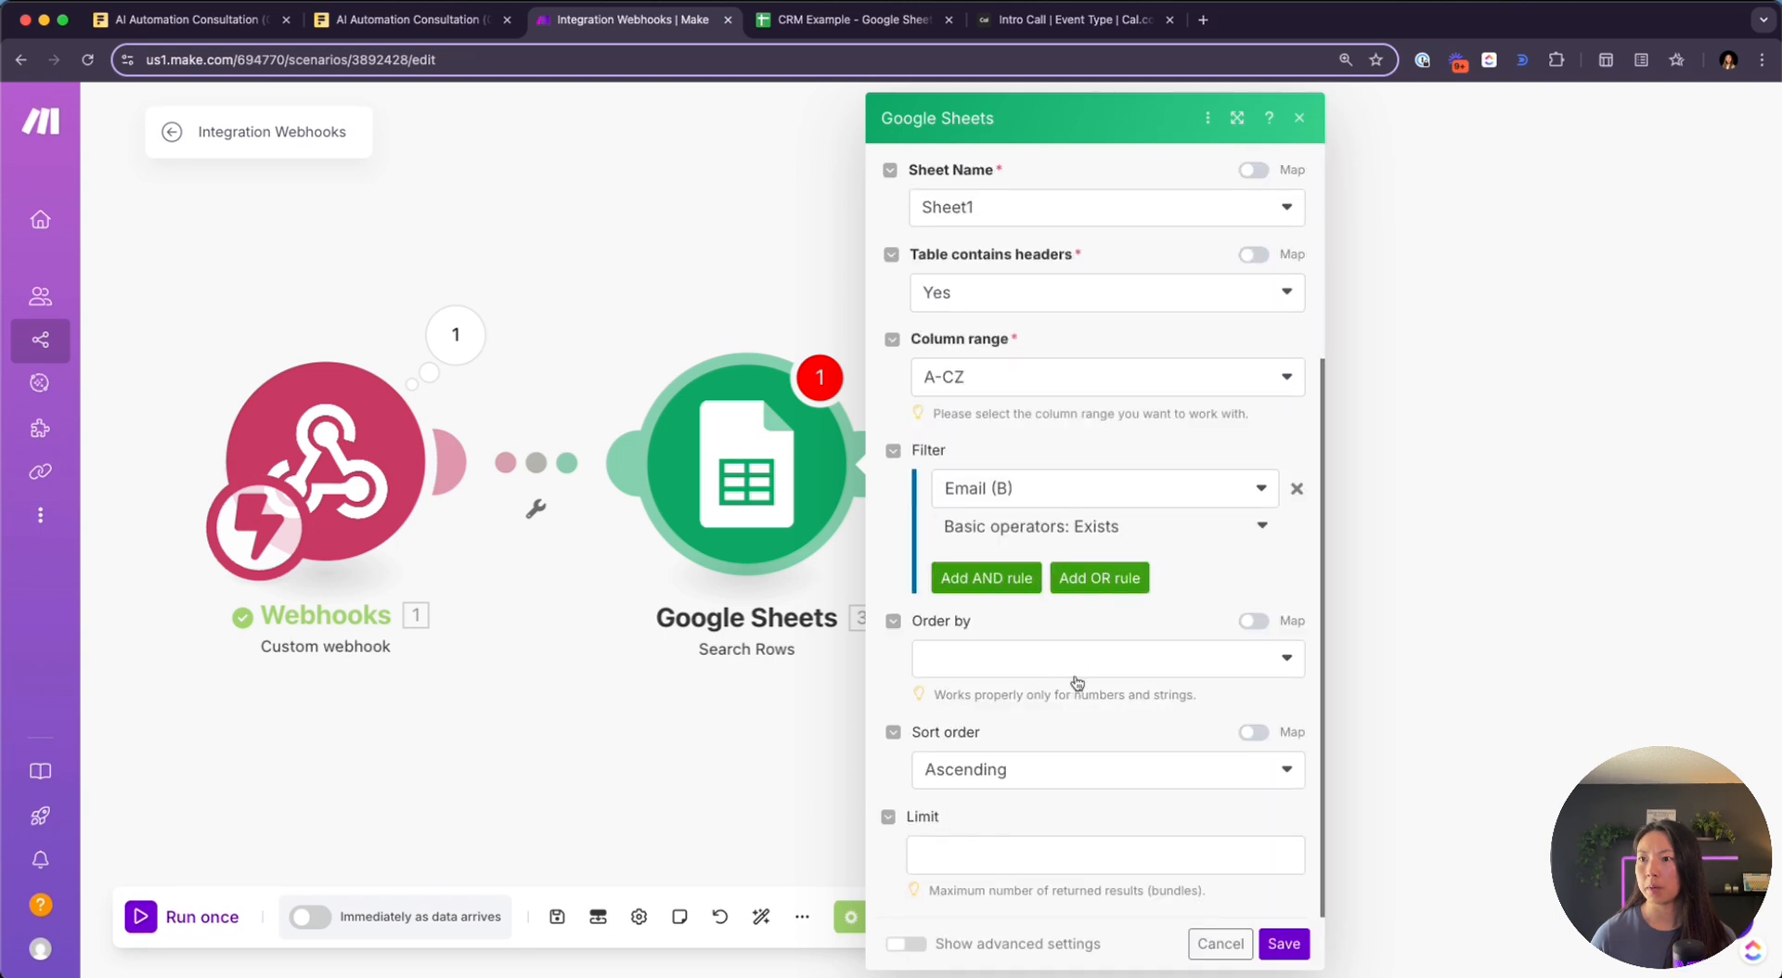
{"action": "left_click", "coordinate": [1041, 859]}
{"action": "type", "text": "1"}
{"action": "left_click", "coordinate": [1283, 943]}
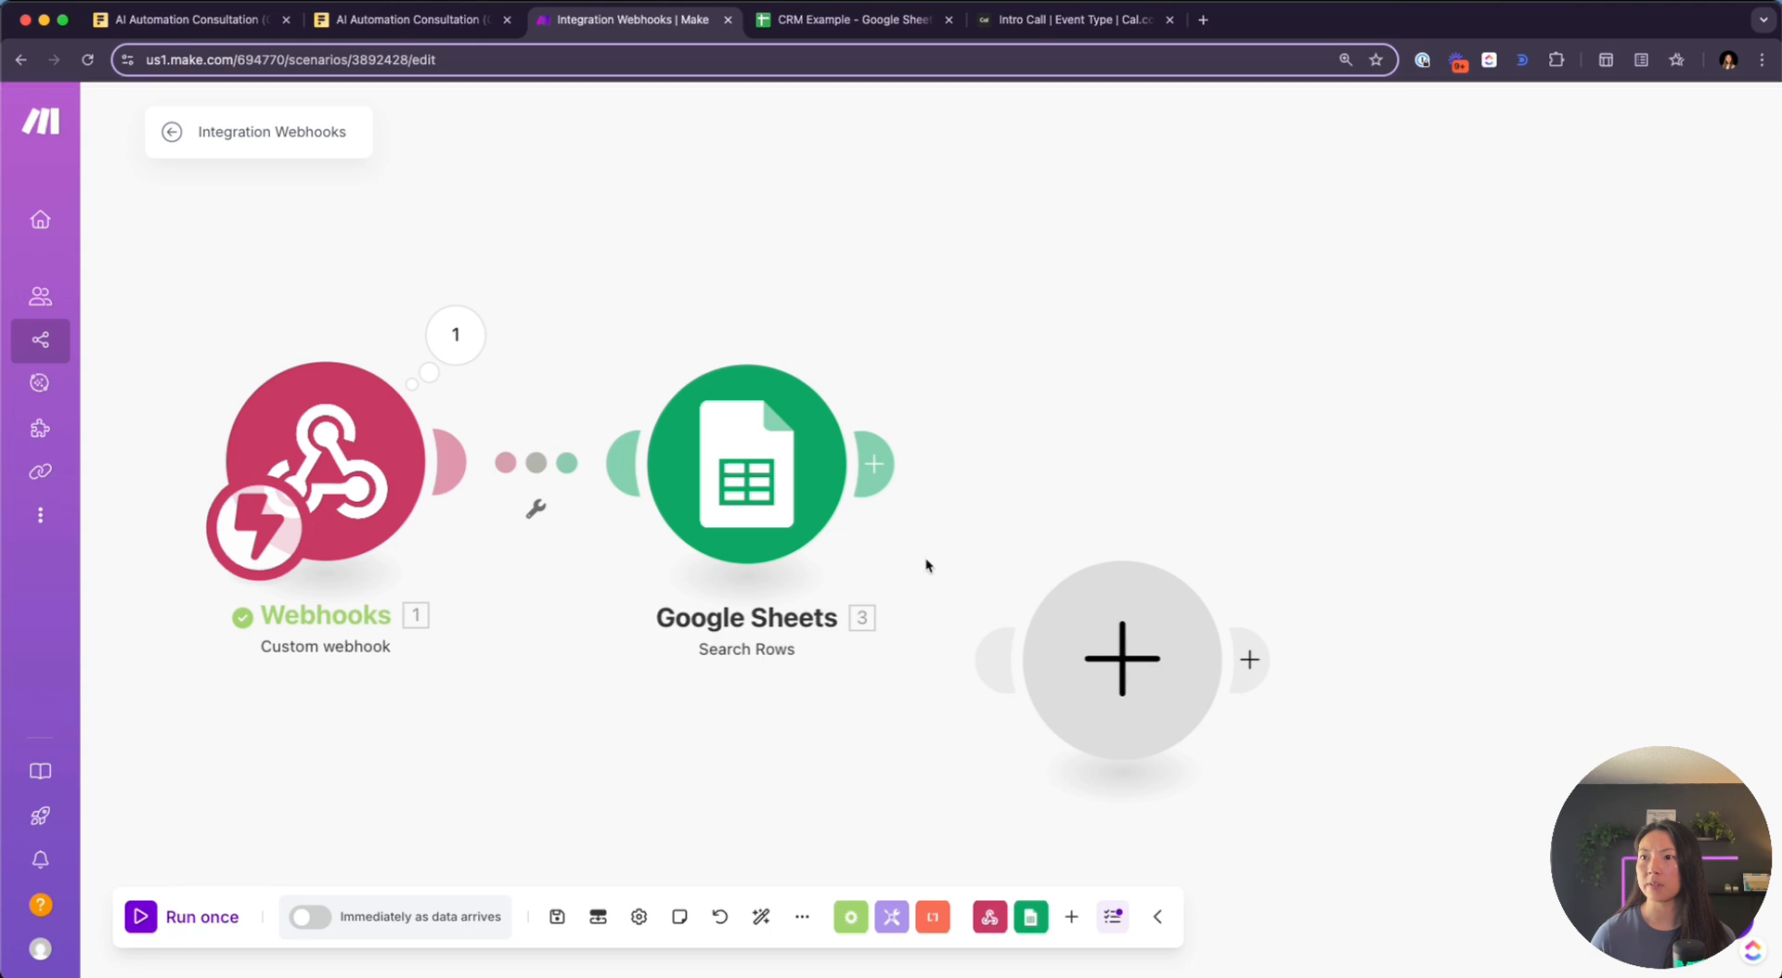
{"action": "left_click", "coordinate": [163, 918]}
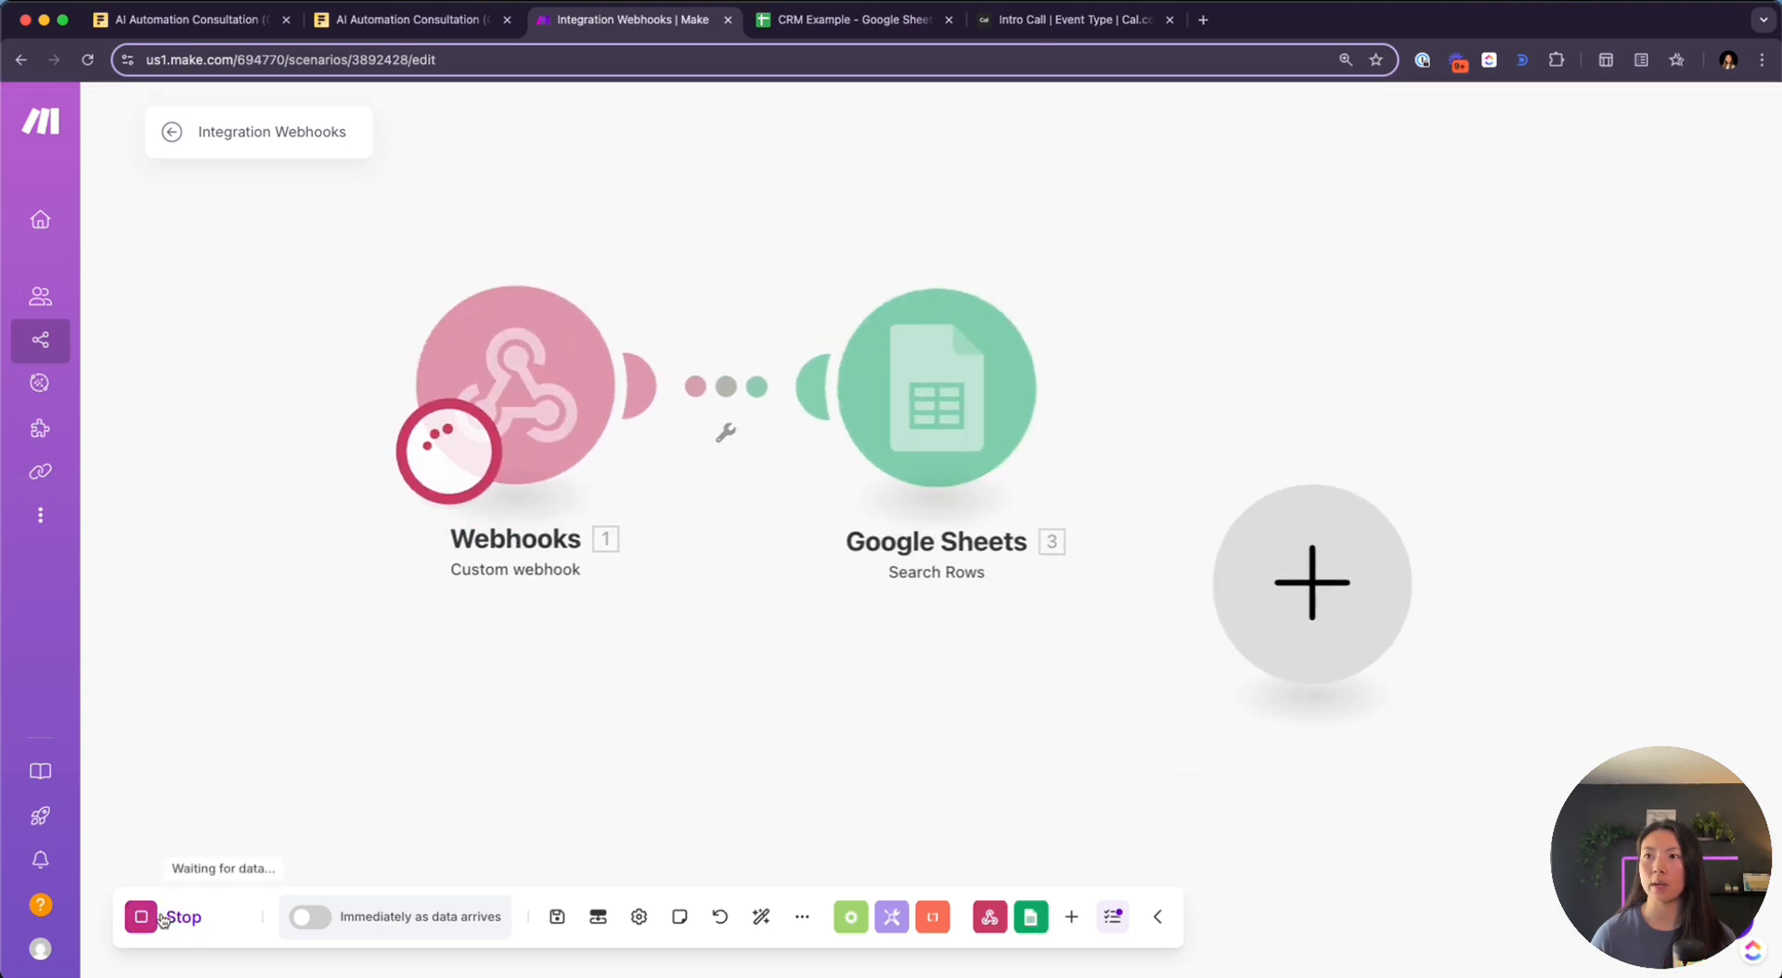
Book the Intro Call for April 22 at 2:00pm with a different attendee e-mail
{"action": "left_click", "coordinate": [1045, 40]}
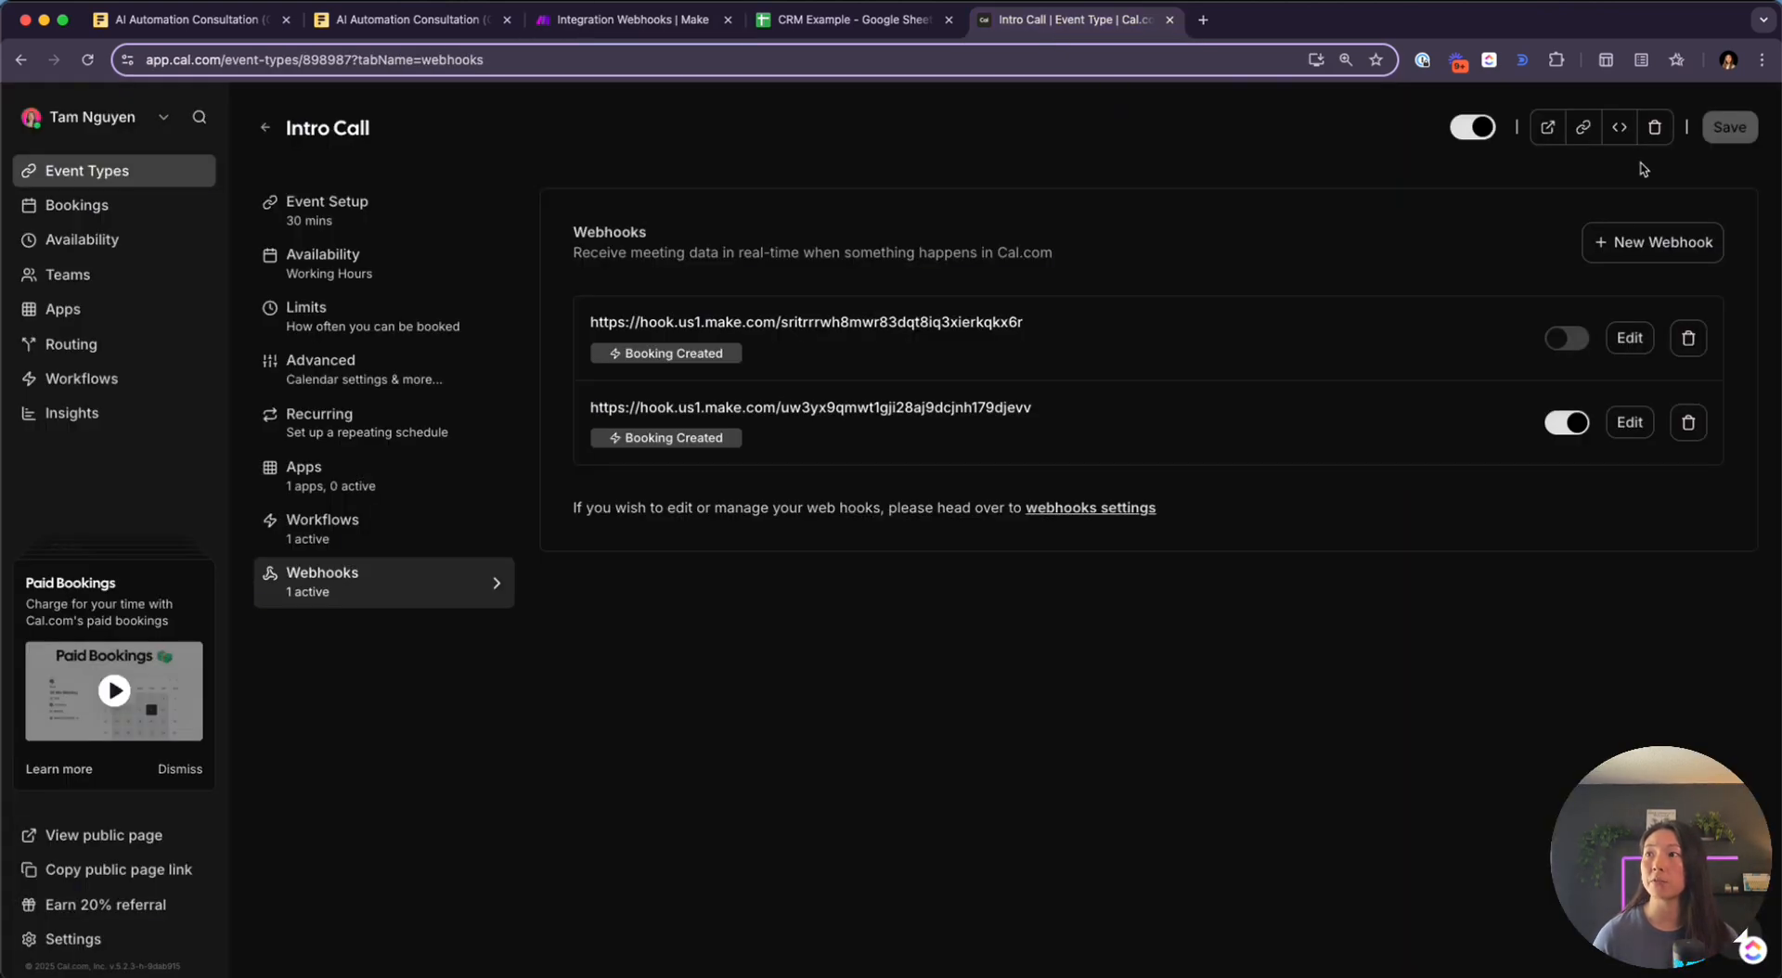
{"action": "left_click", "coordinate": [1547, 127]}
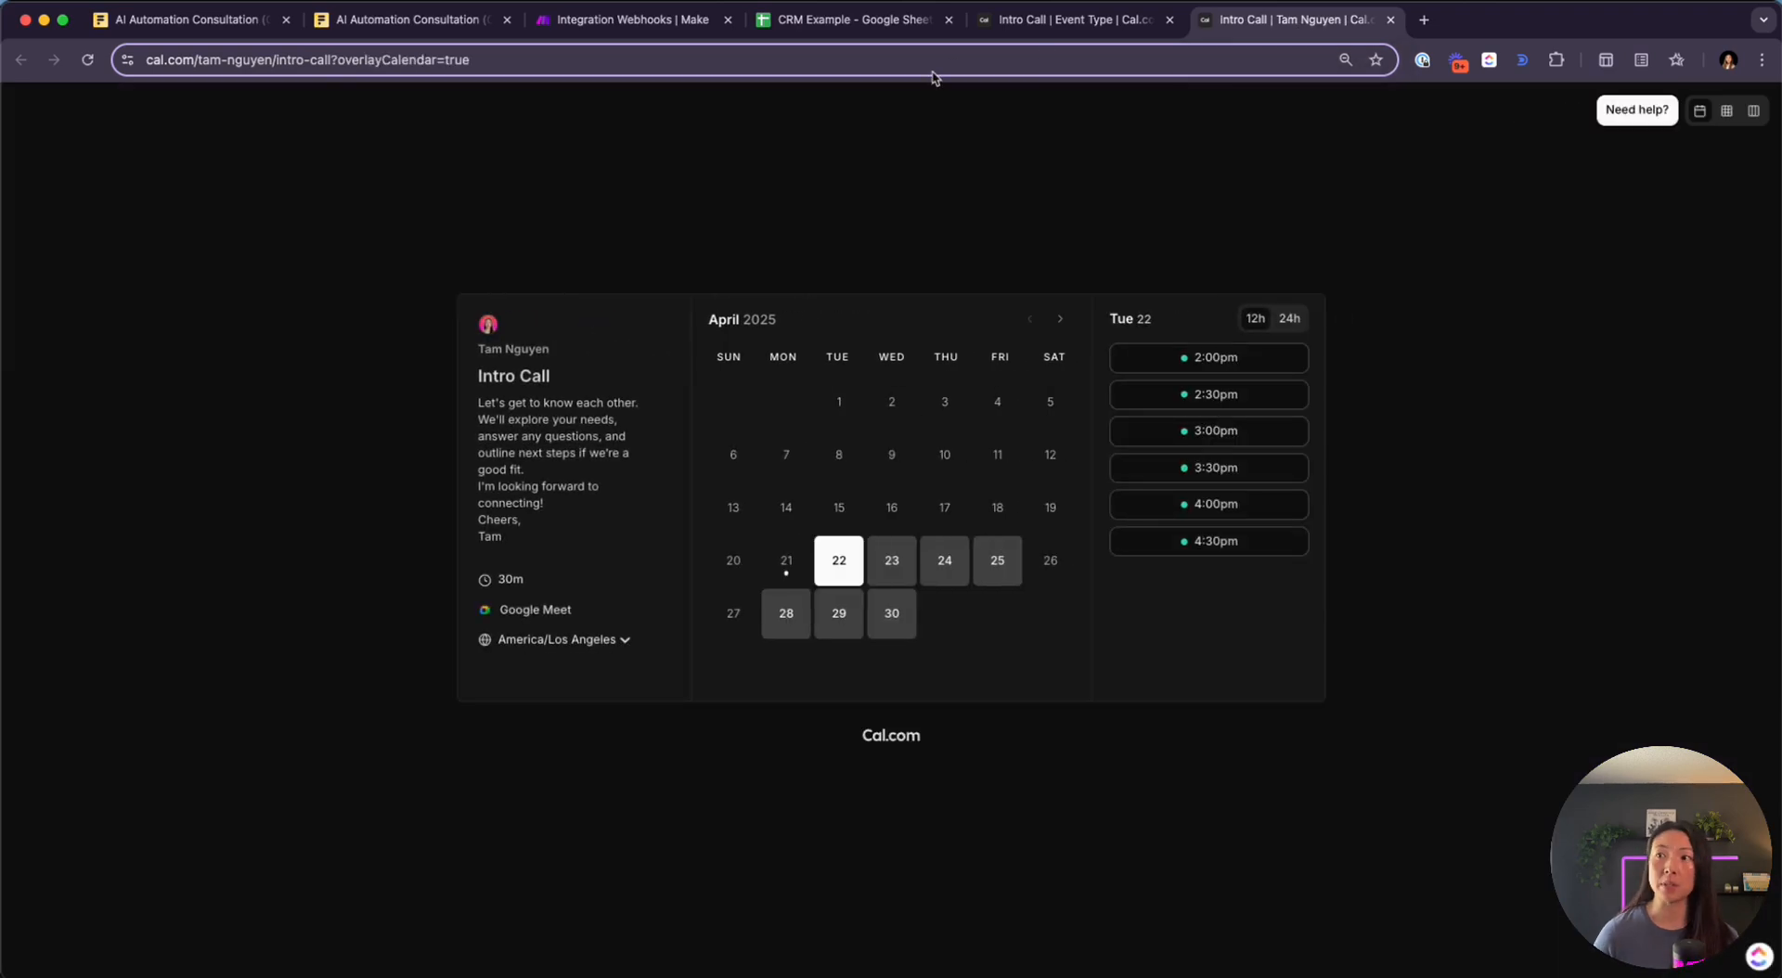
{"action": "left_click", "coordinate": [1188, 362]}
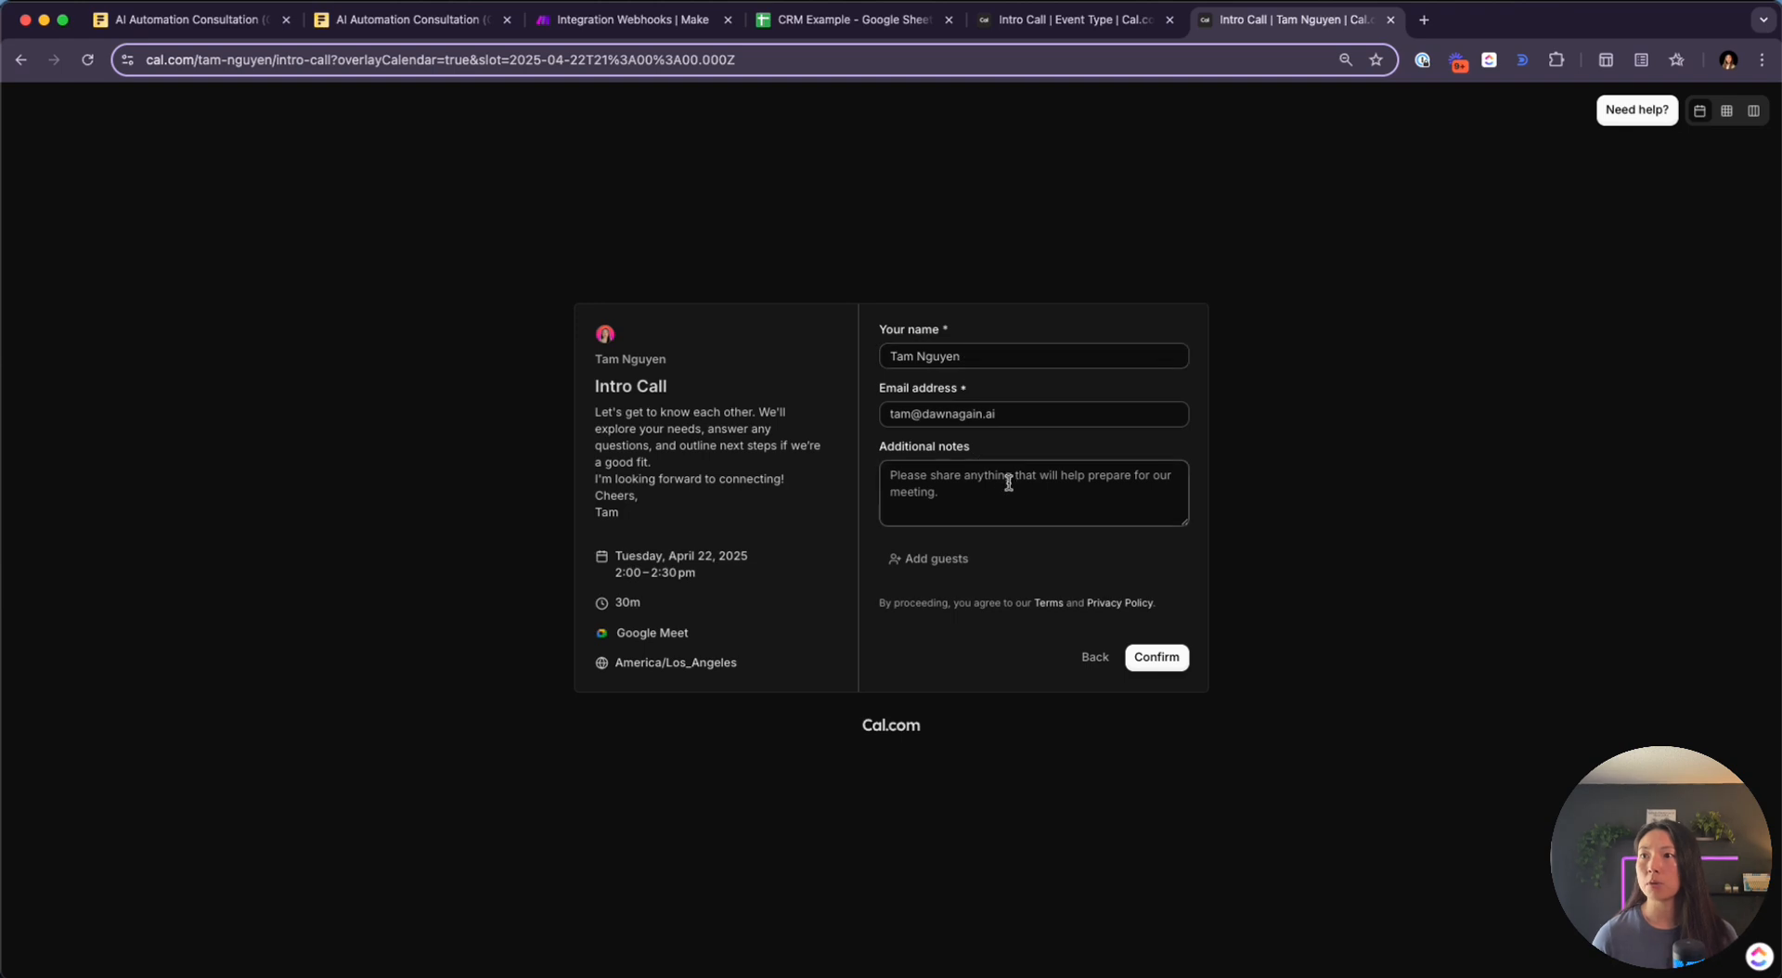
{"action": "triple_click", "coordinate": [1021, 412]}
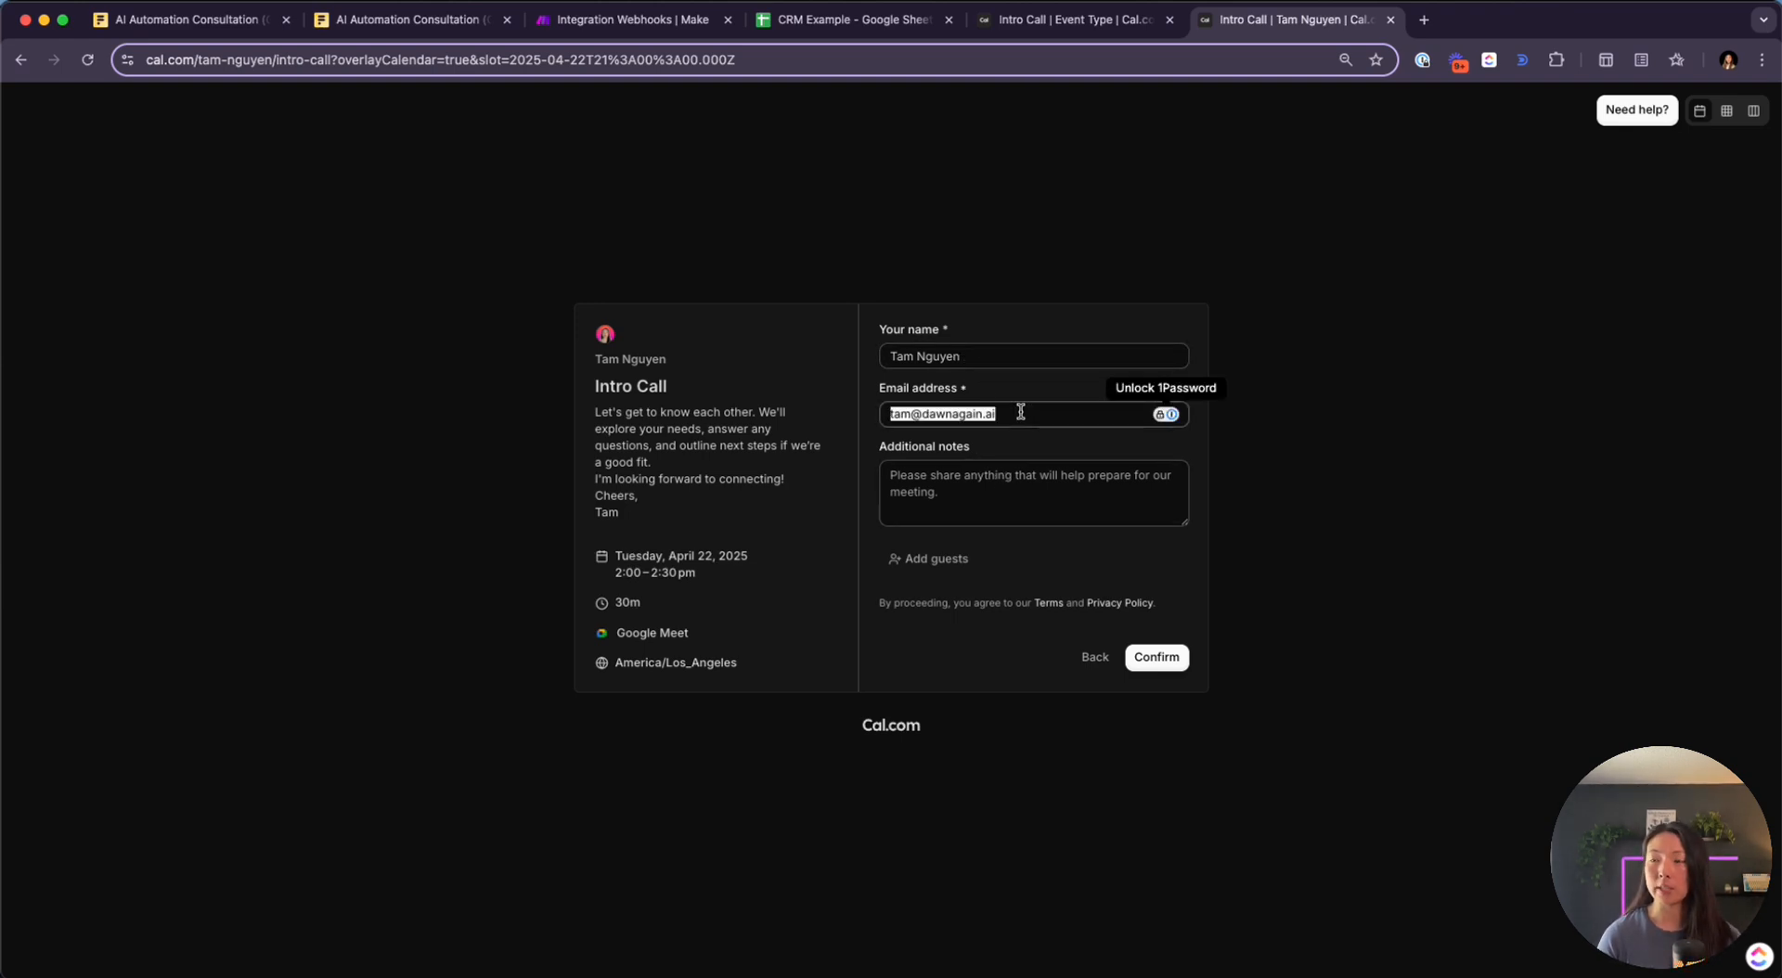
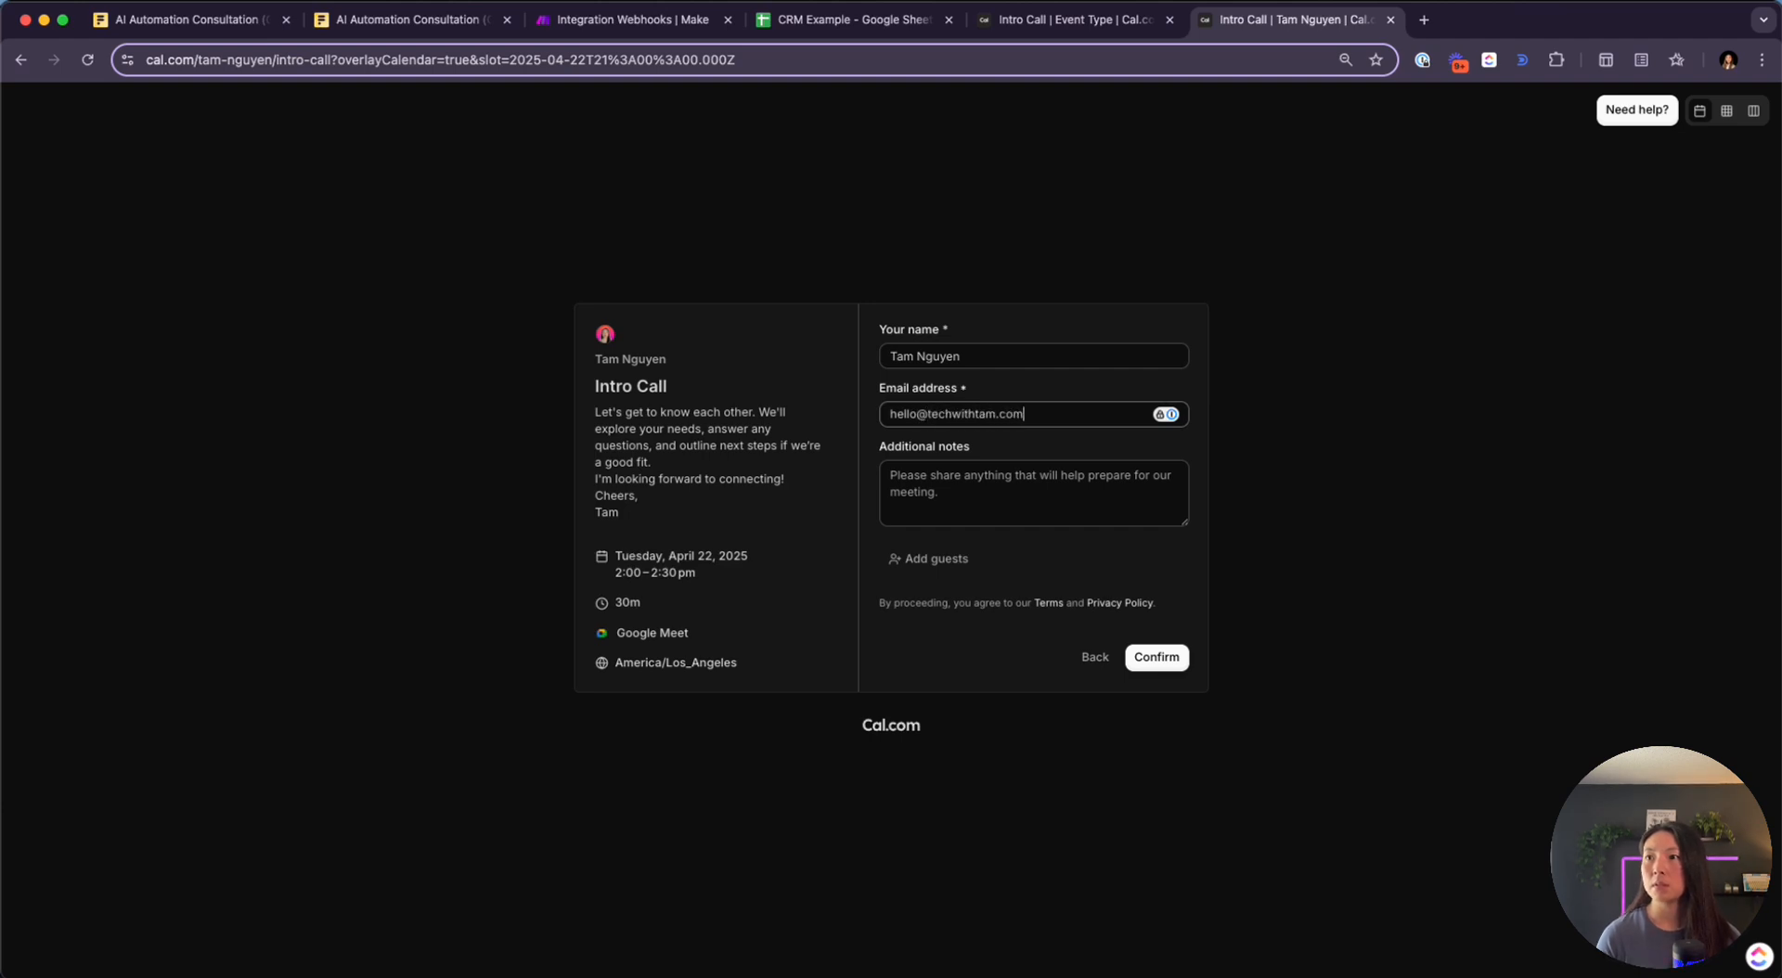
{"action": "key", "text": "Tab"}
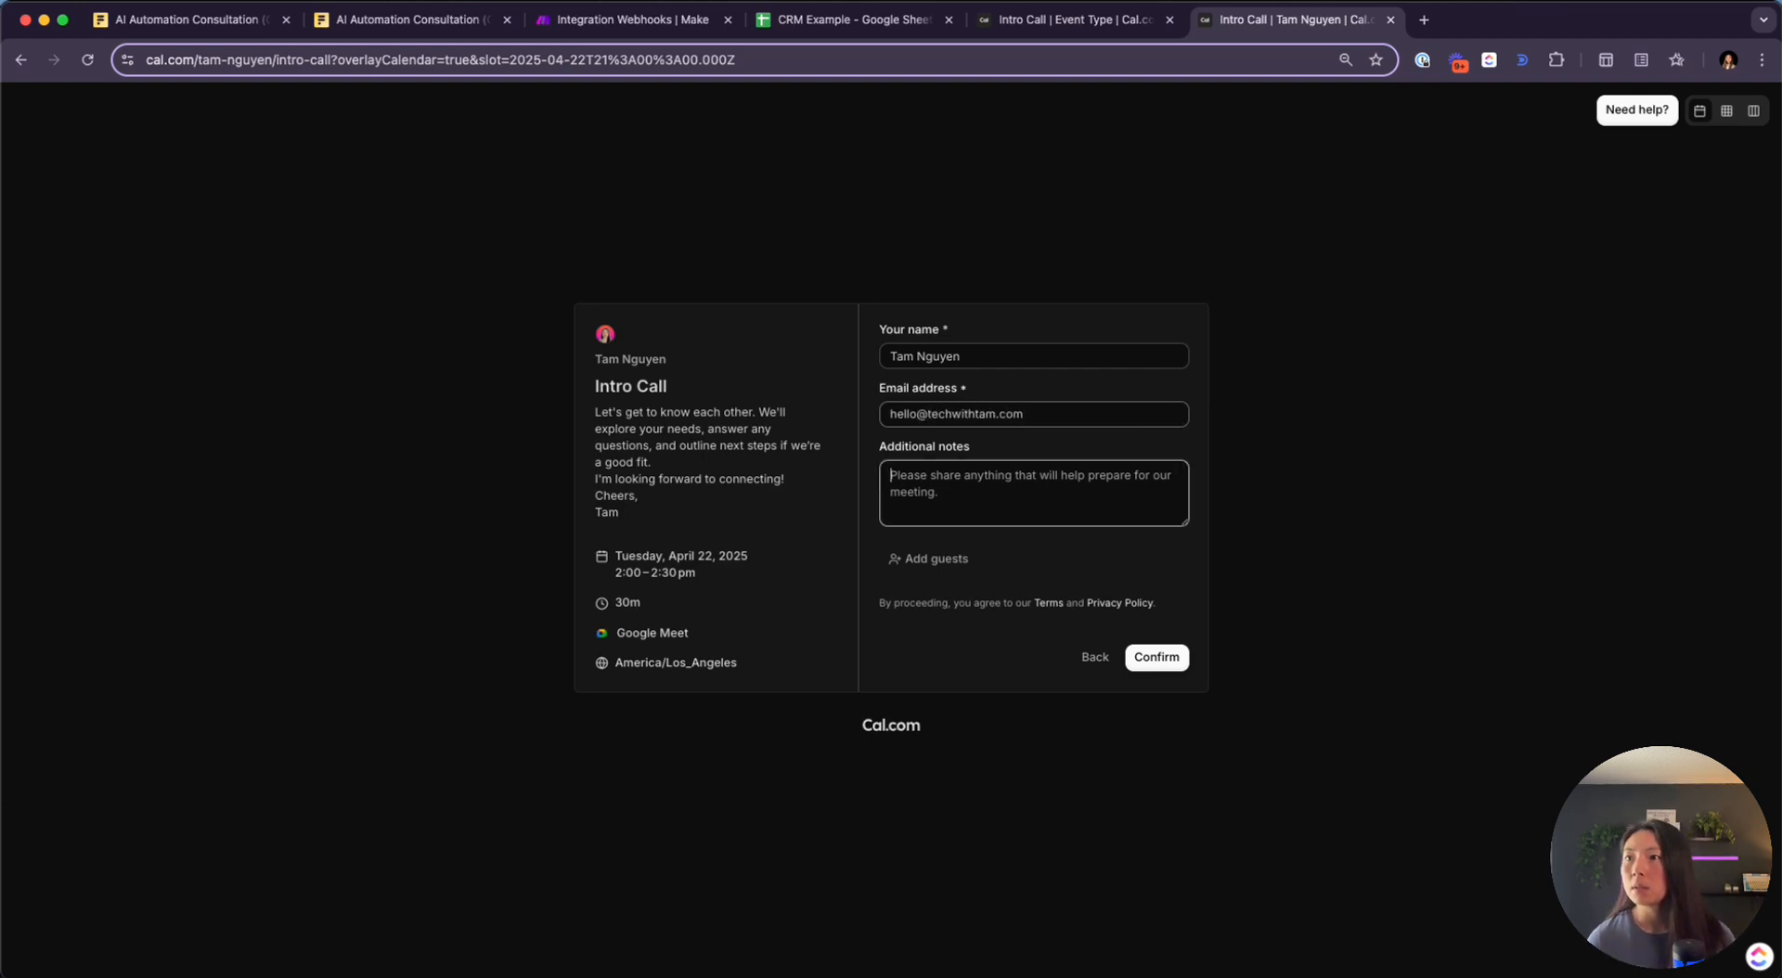
{"action": "left_click", "coordinate": [1156, 659]}
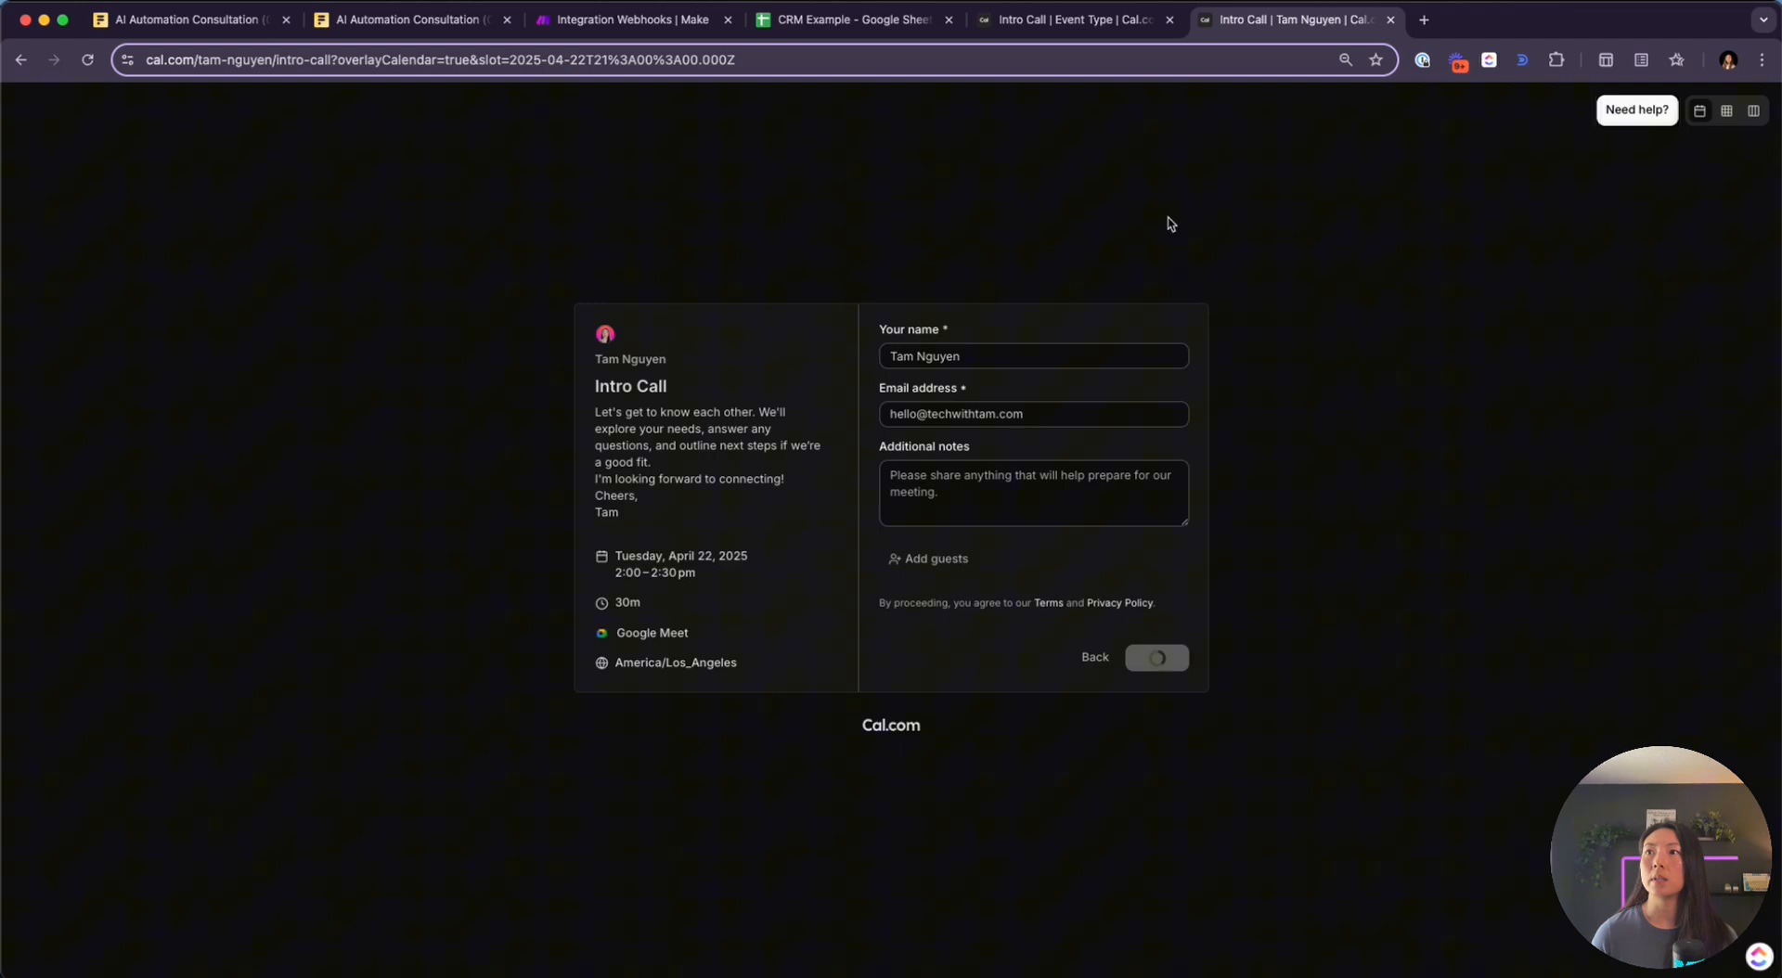
Review the webhook's booking payload and the Search Rows match, then bring up CRM Example
{"action": "left_click", "coordinate": [654, 32]}
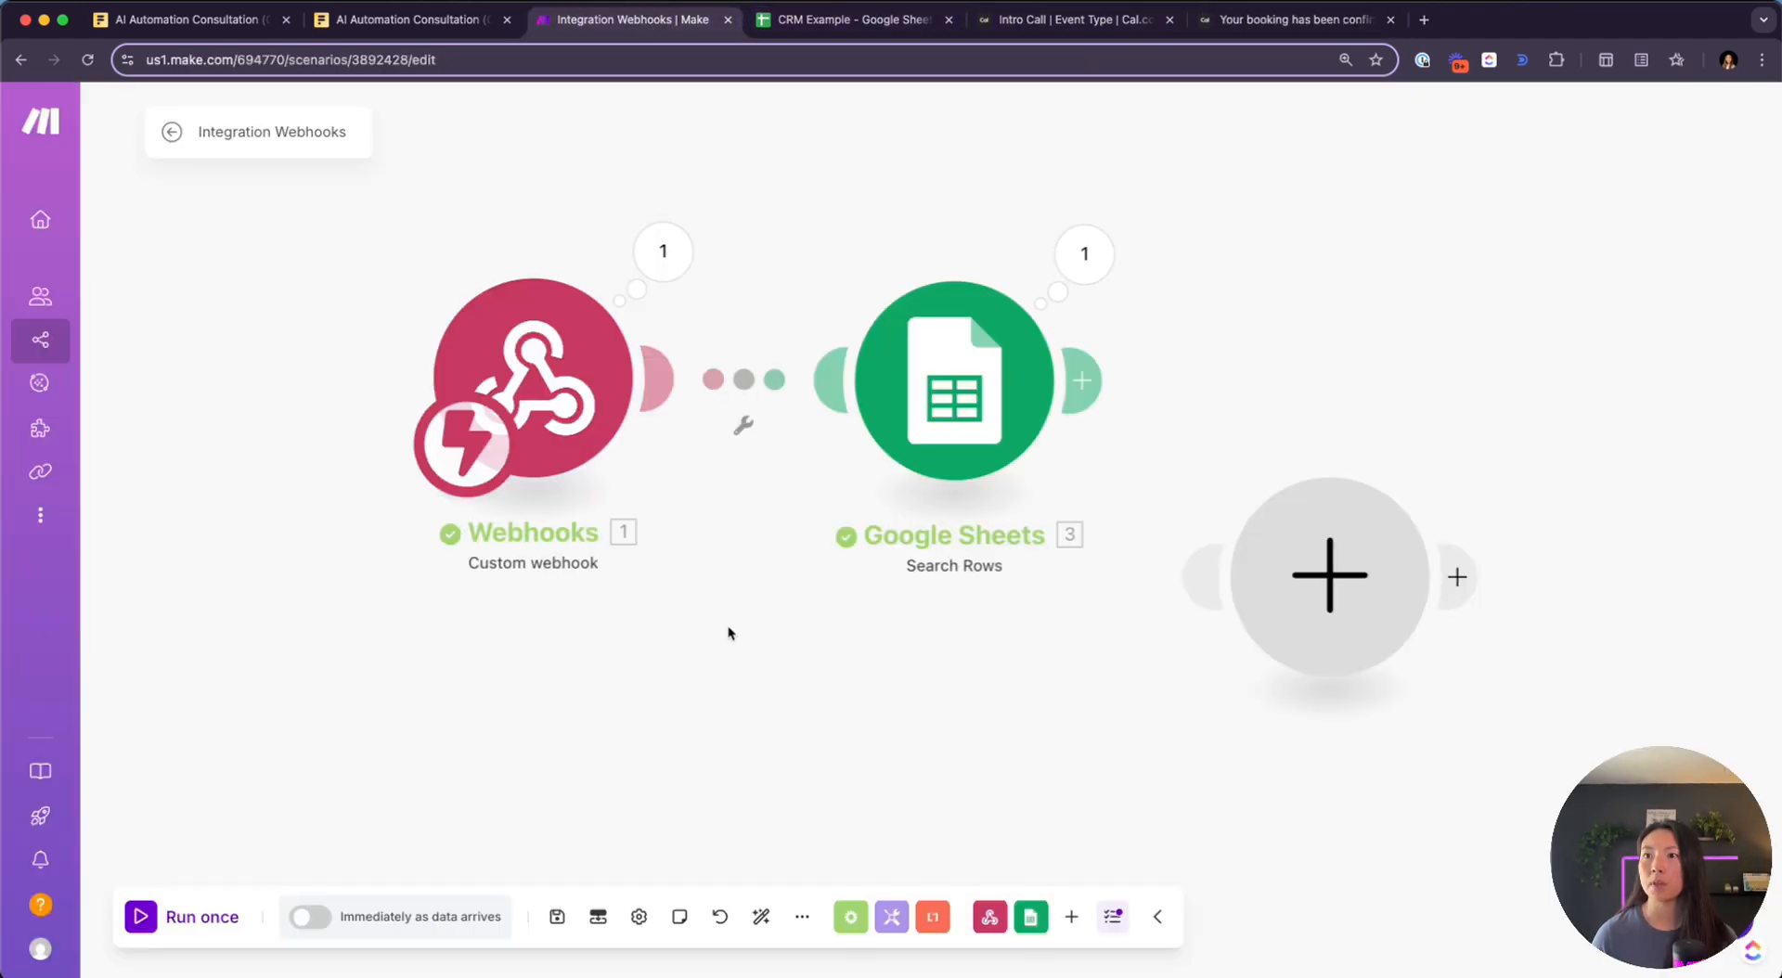
{"action": "left_click", "coordinate": [670, 250]}
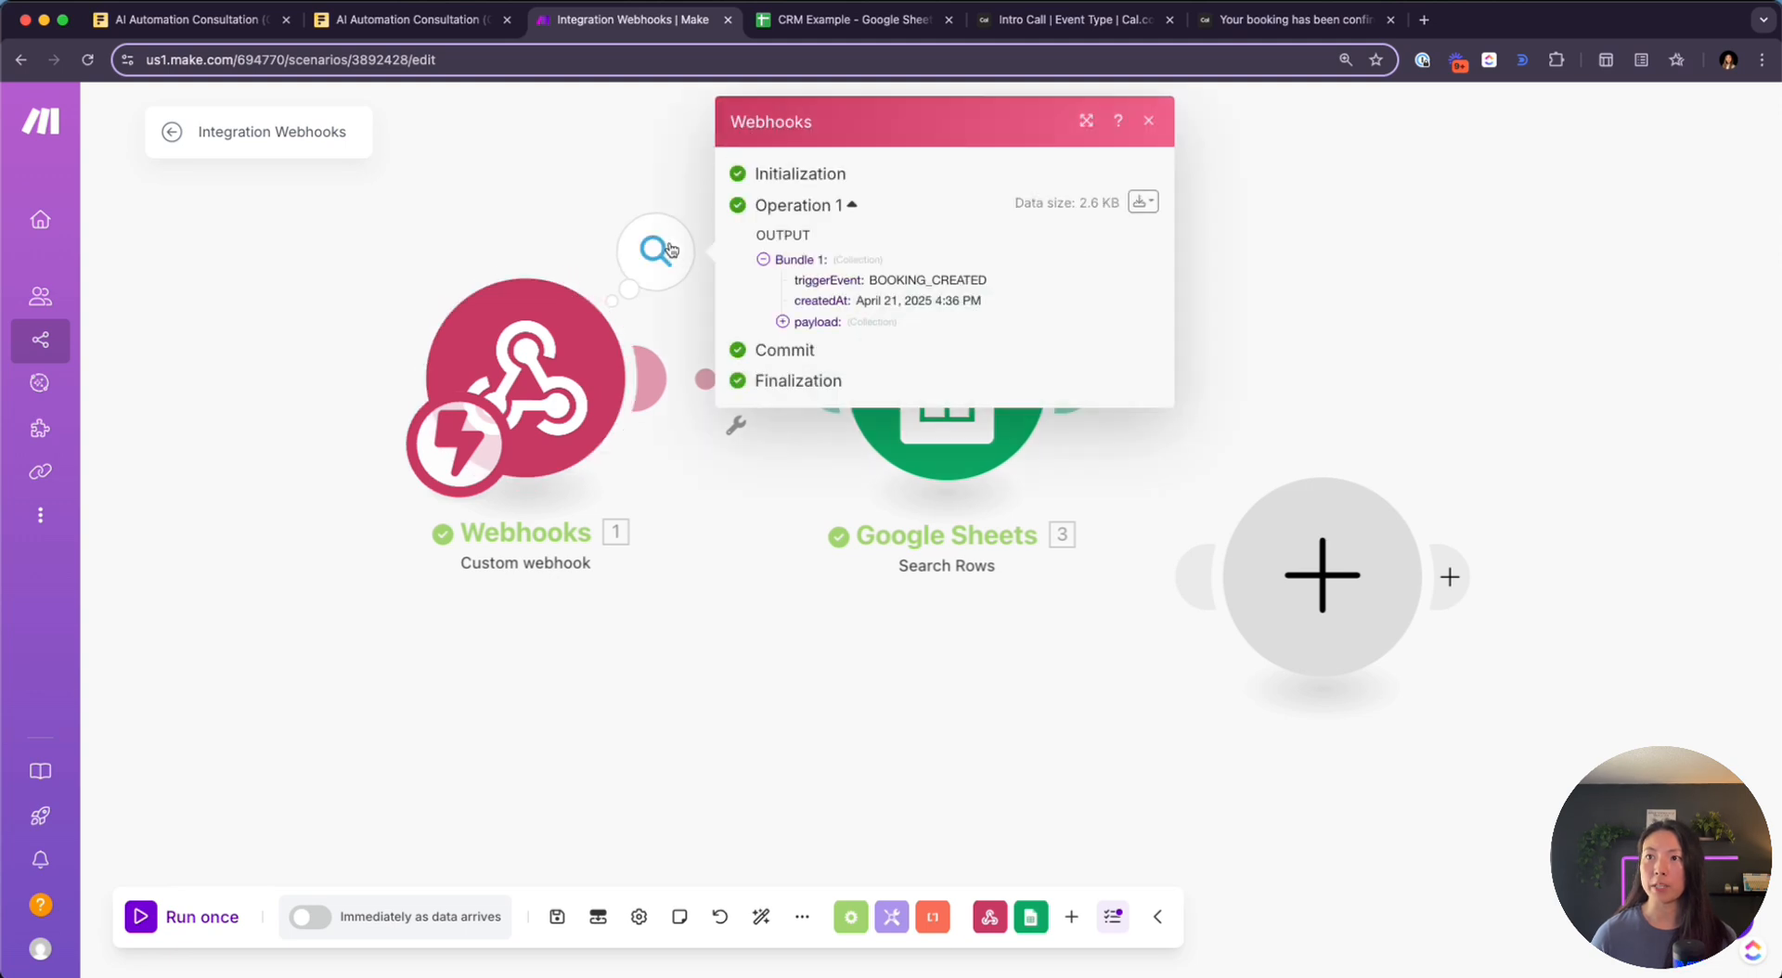
{"action": "left_click", "coordinate": [782, 321]}
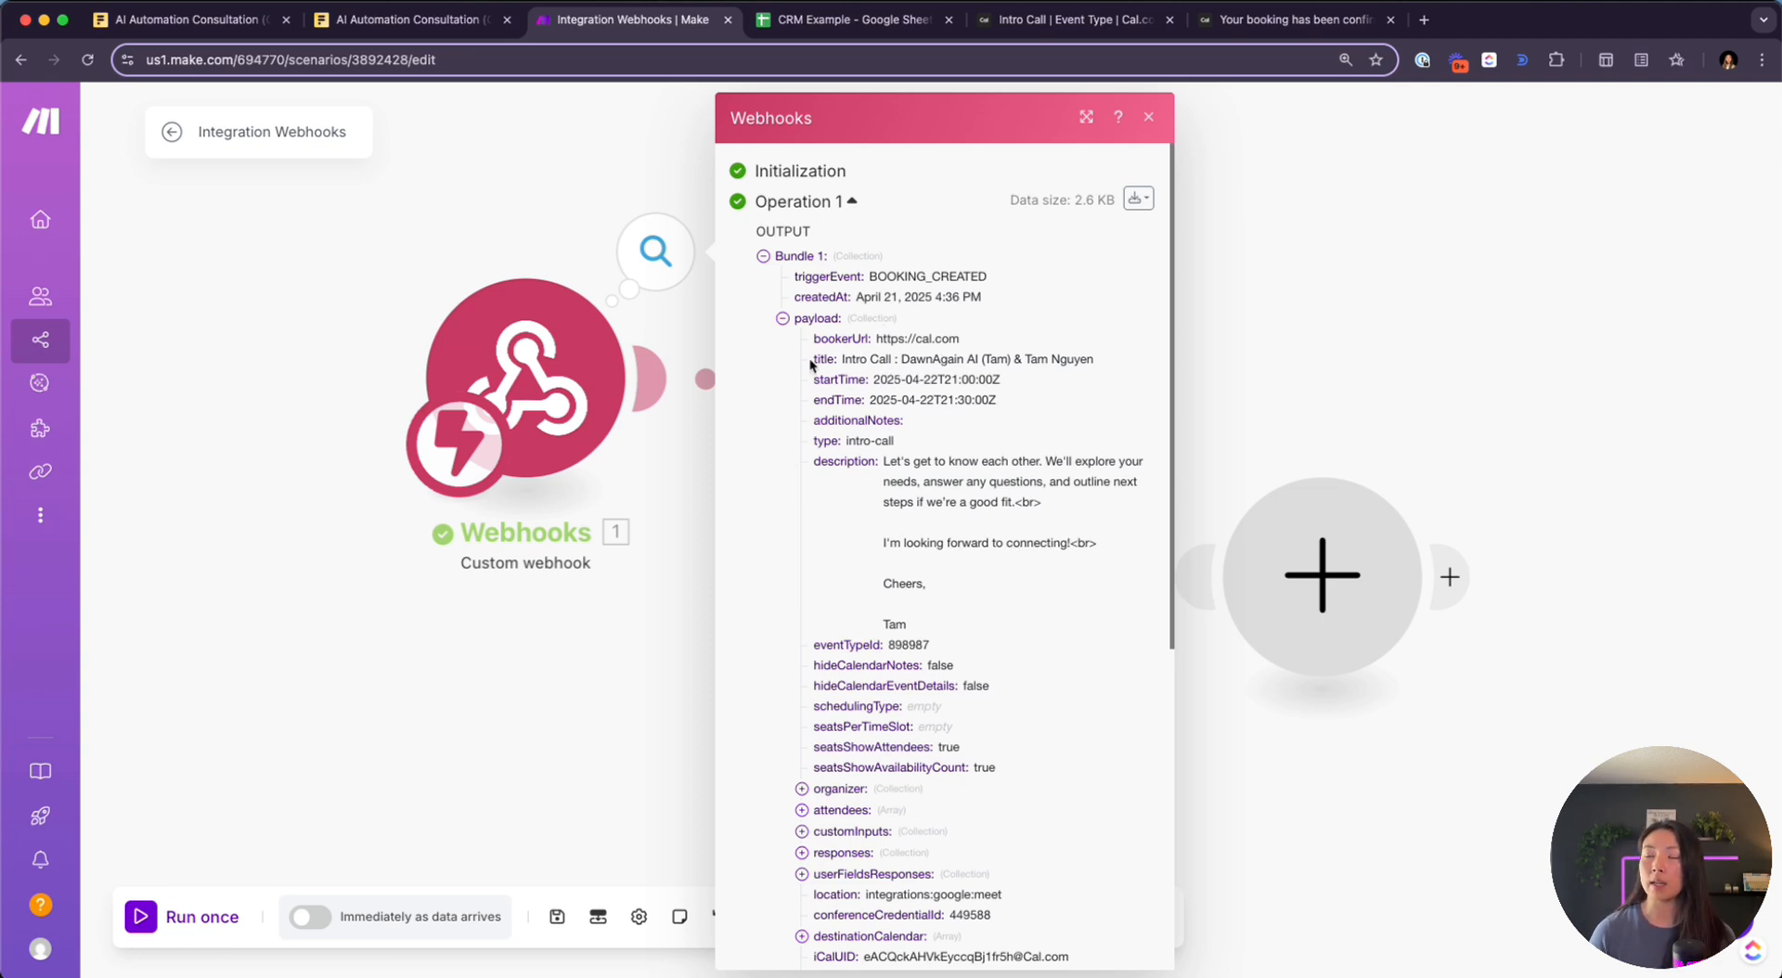
{"action": "left_click_drag", "start_coordinate": [1086, 361], "coordinate": [987, 399]}
{"action": "scroll", "coordinate": [922, 445], "scroll_direction": "down", "scroll_amount": 3}
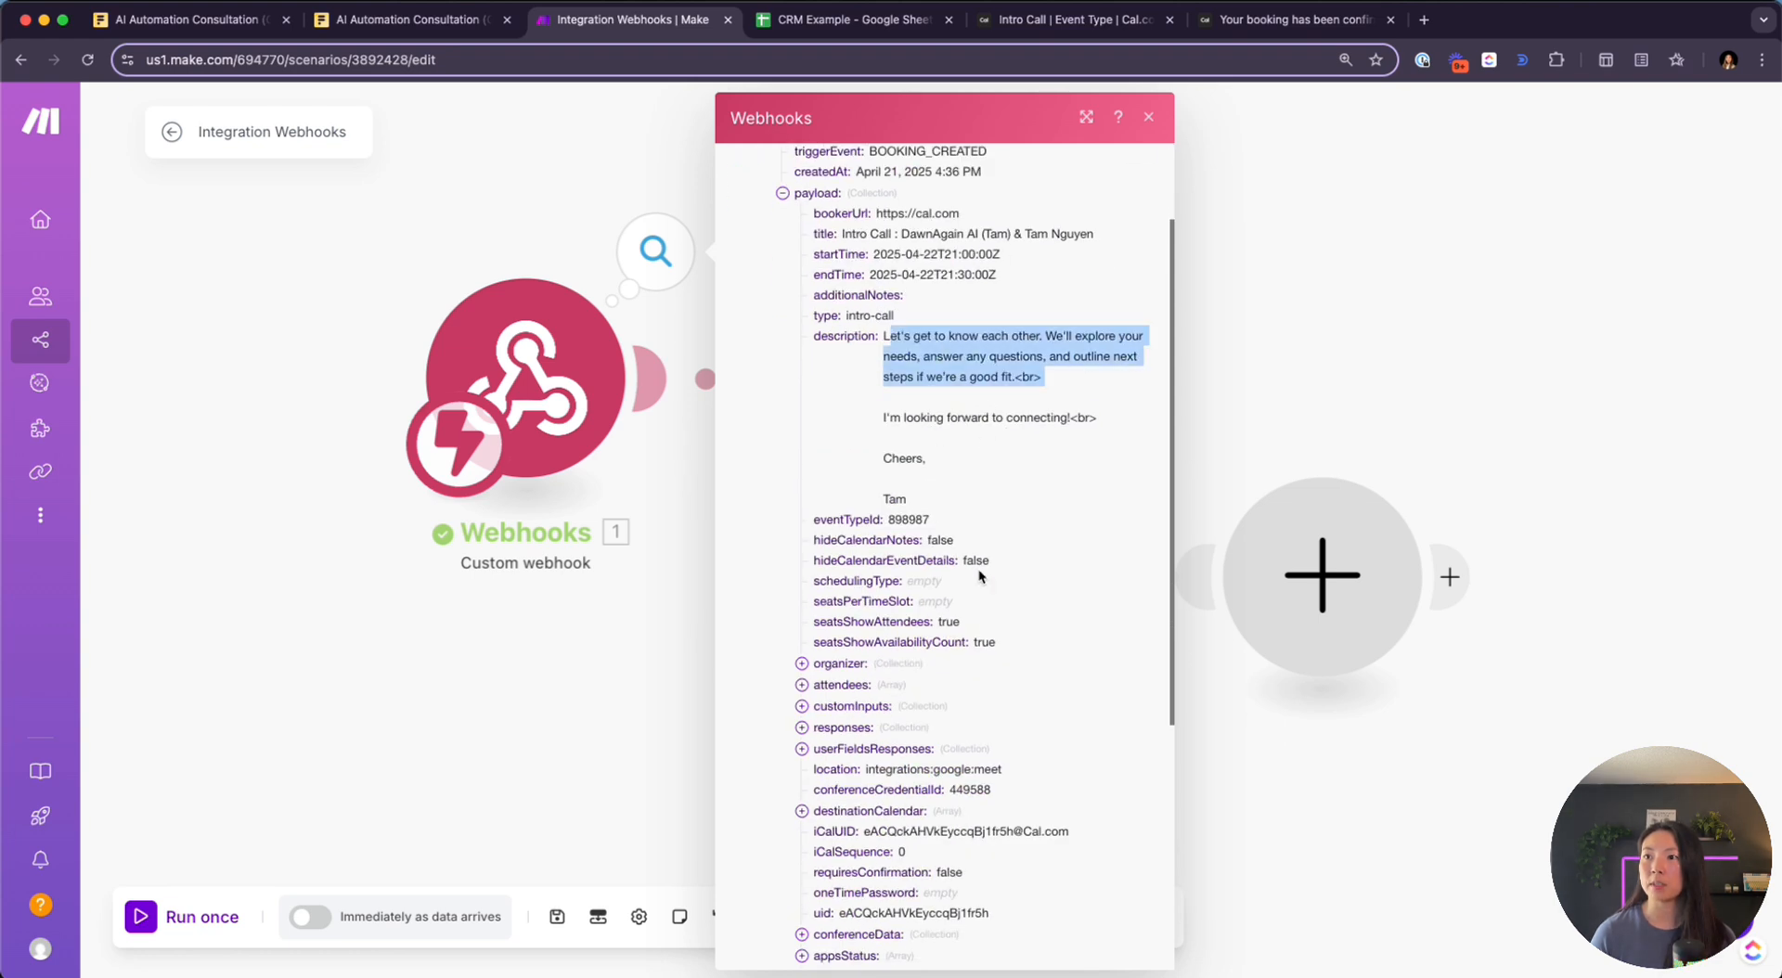
{"action": "scroll", "coordinate": [979, 571], "scroll_direction": "down", "scroll_amount": 2}
{"action": "left_click", "coordinate": [597, 698]}
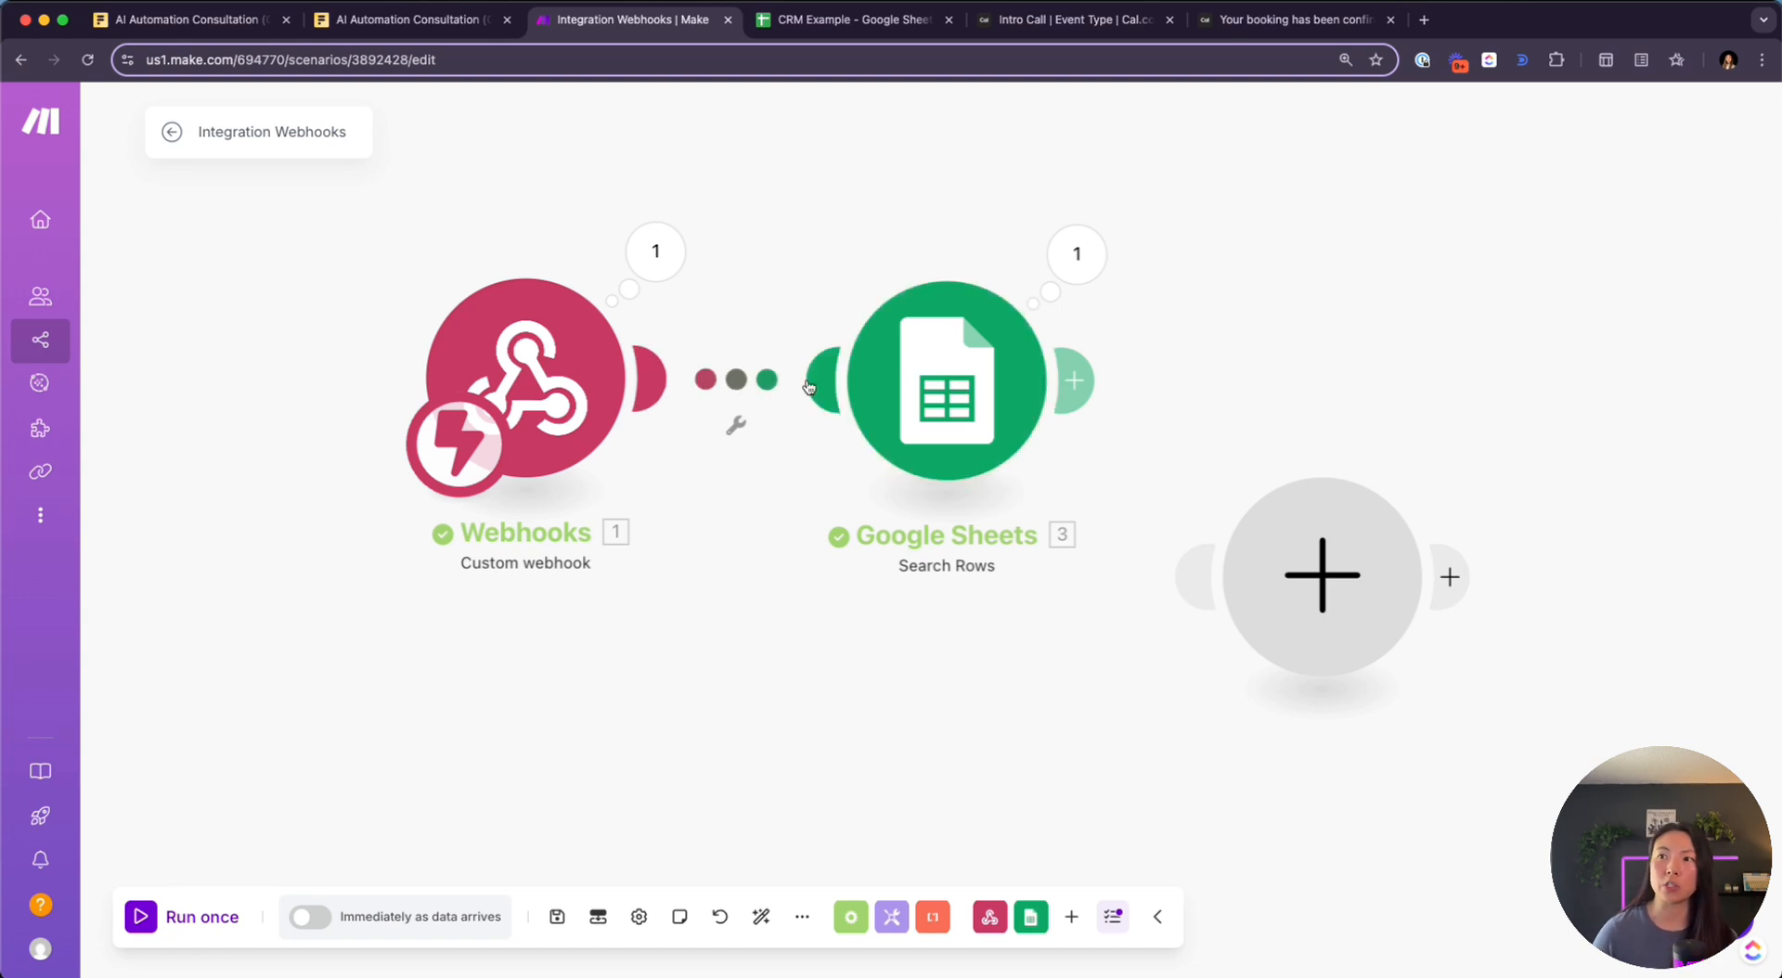
{"action": "left_click", "coordinate": [1079, 271]}
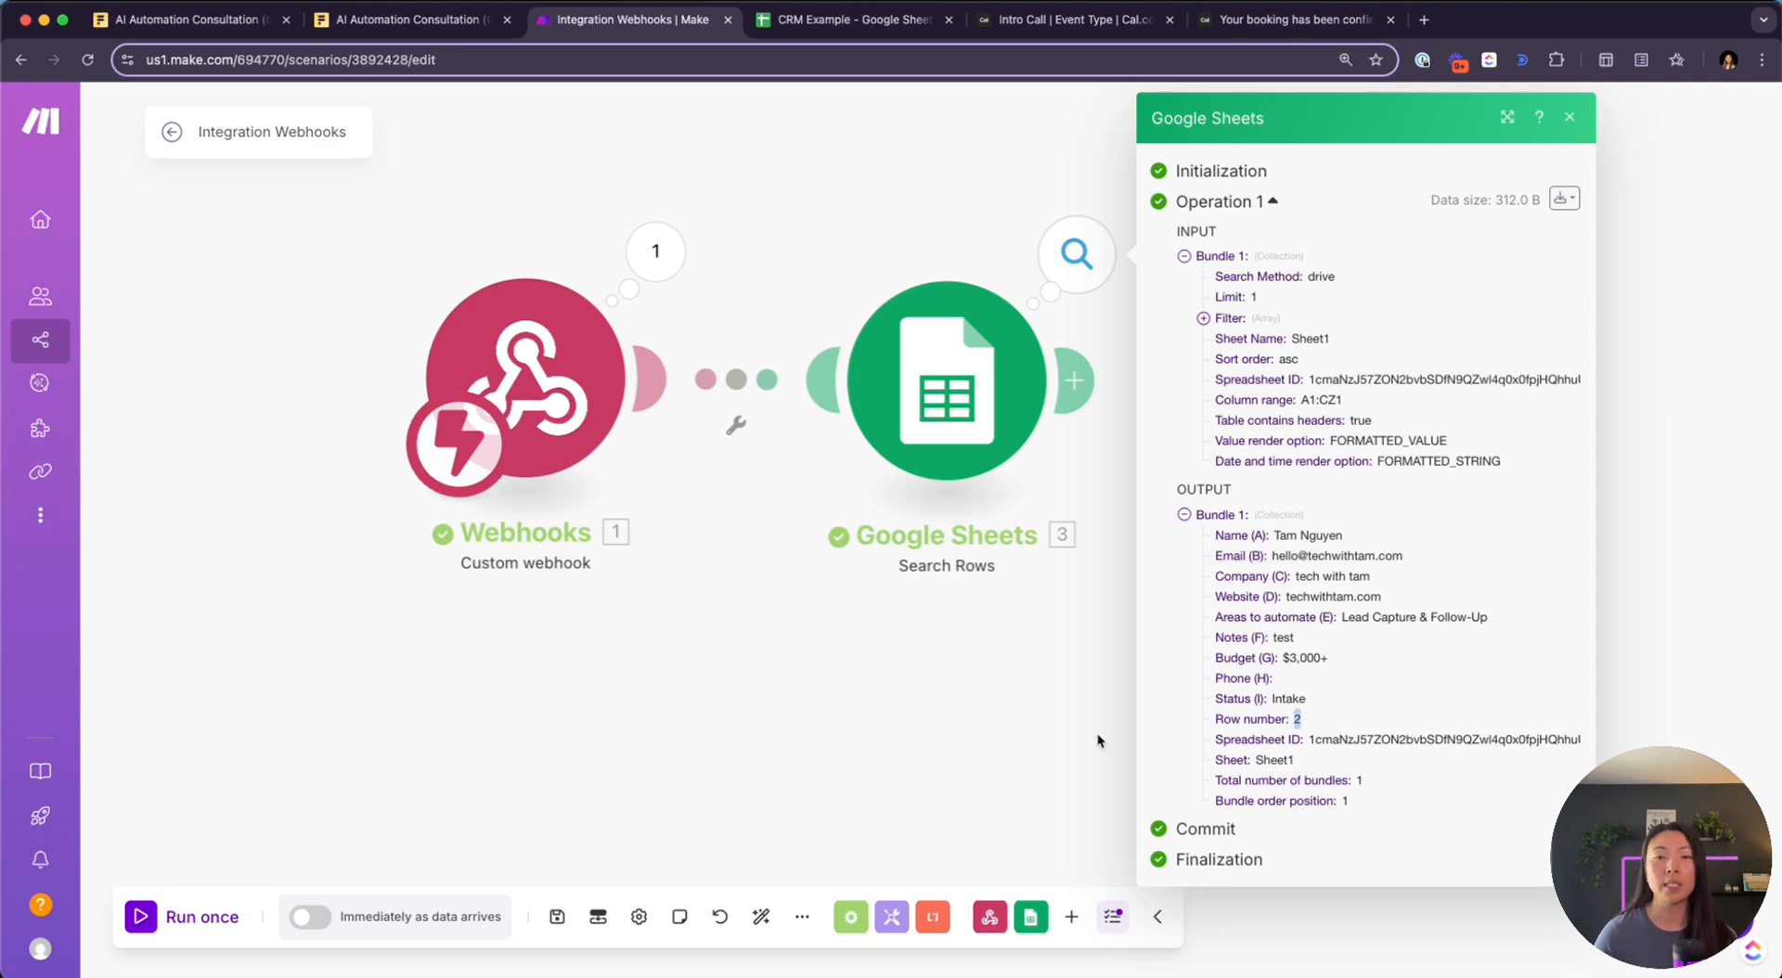
{"action": "left_click", "coordinate": [840, 20]}
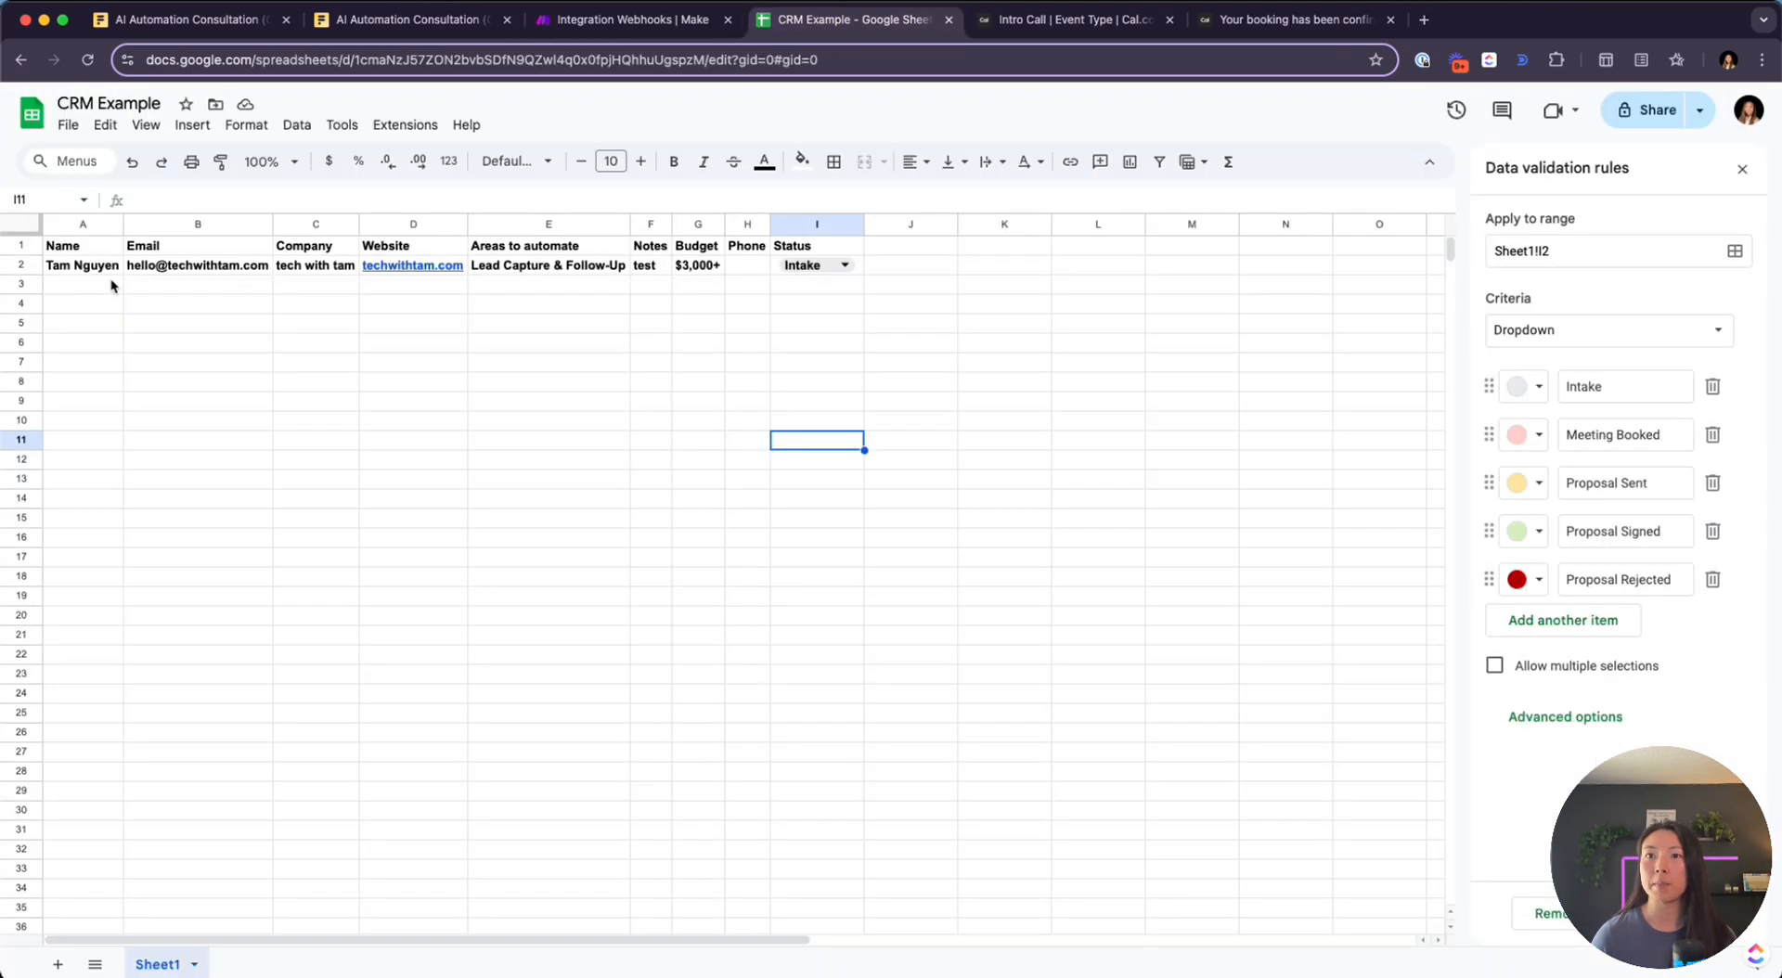
Check the existing lead's e-mail in cell B2 of row 2, then return to Make
{"action": "left_click", "coordinate": [20, 265]}
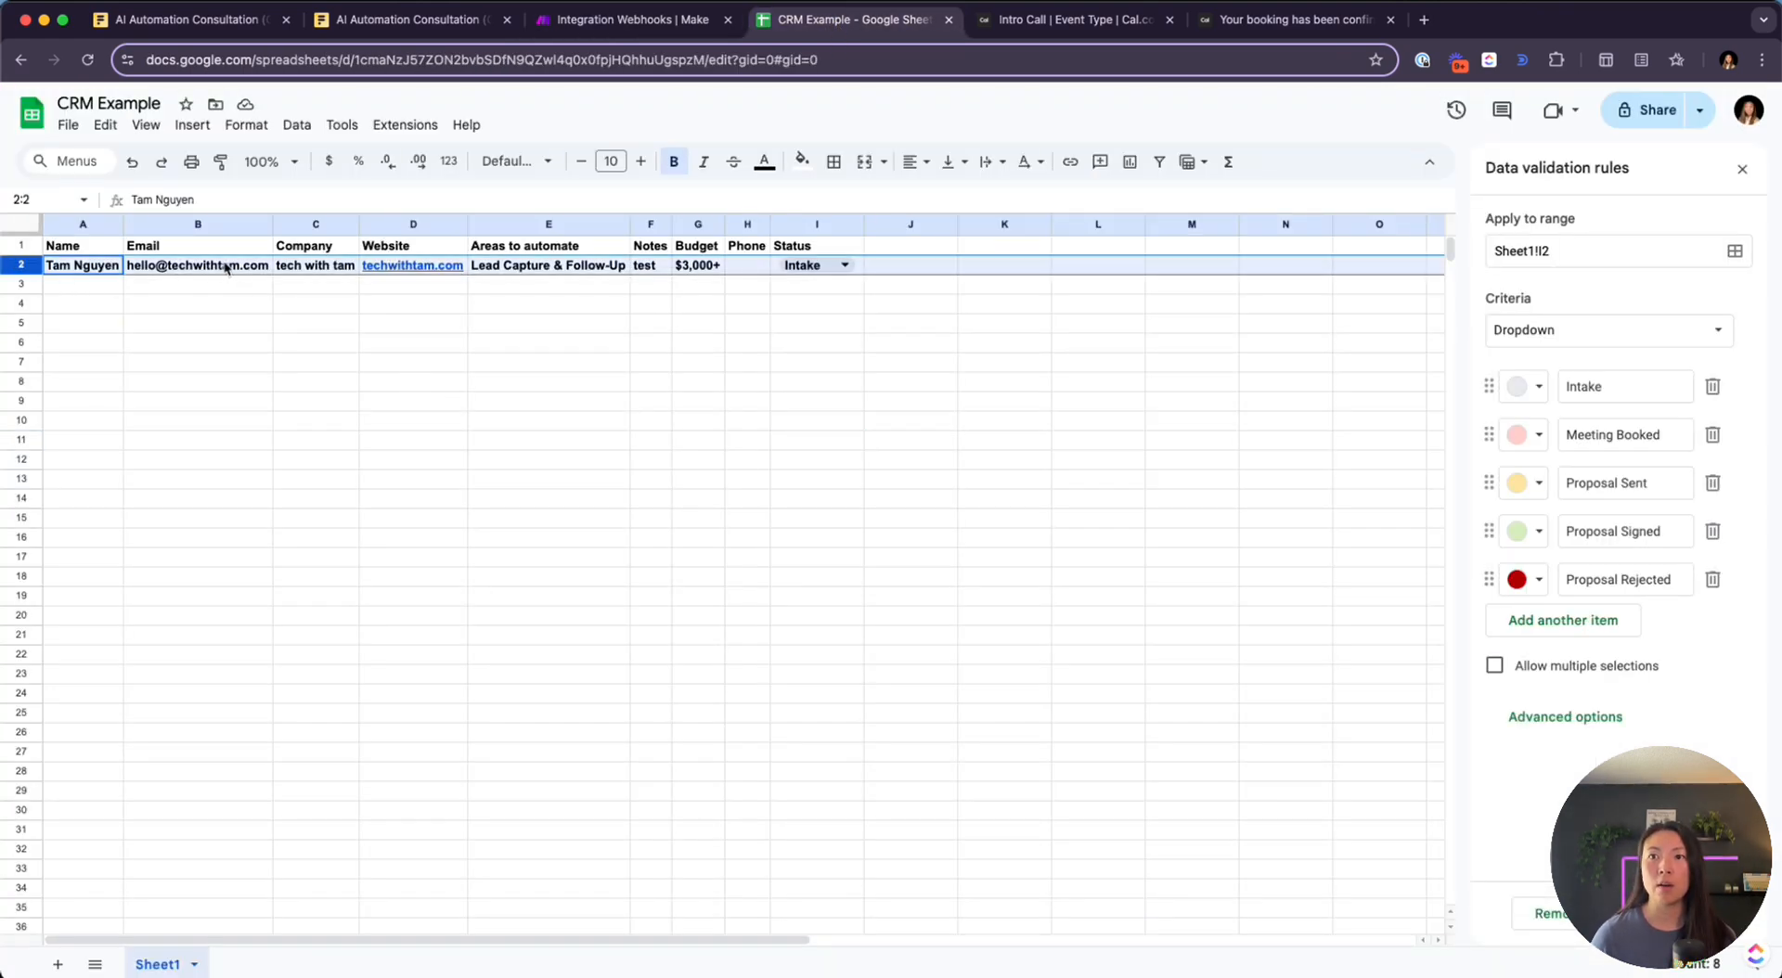
{"action": "key", "text": "Right"}
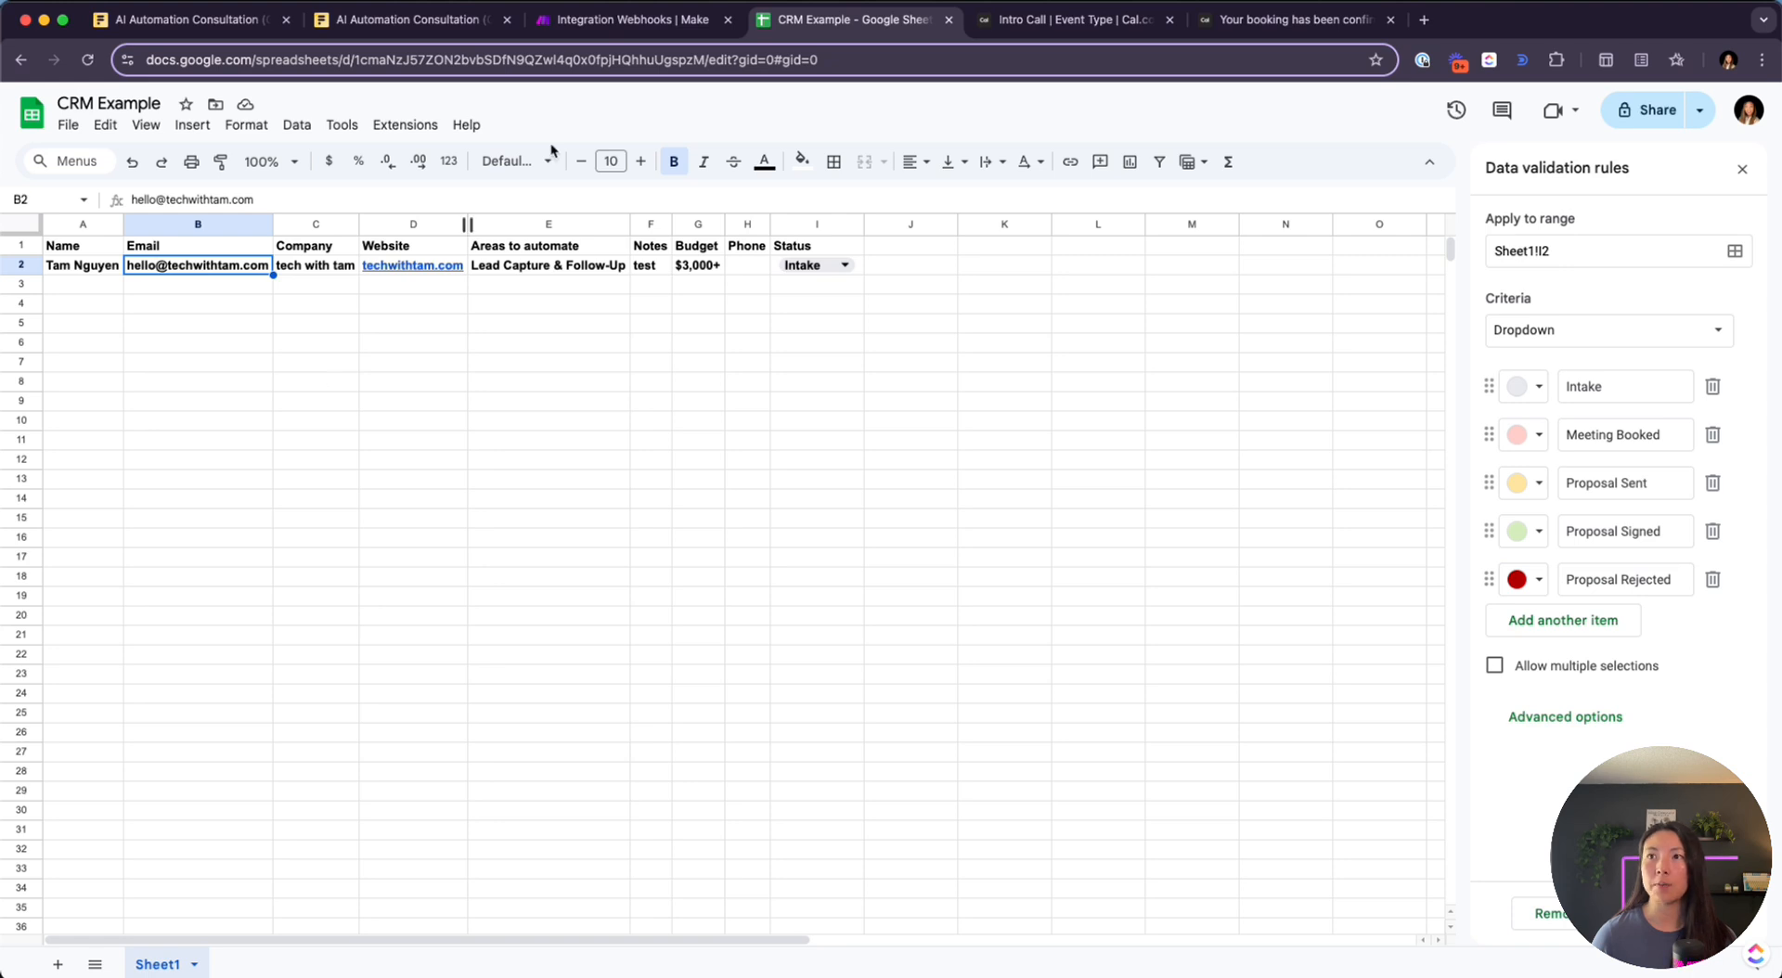
{"action": "left_click", "coordinate": [614, 19]}
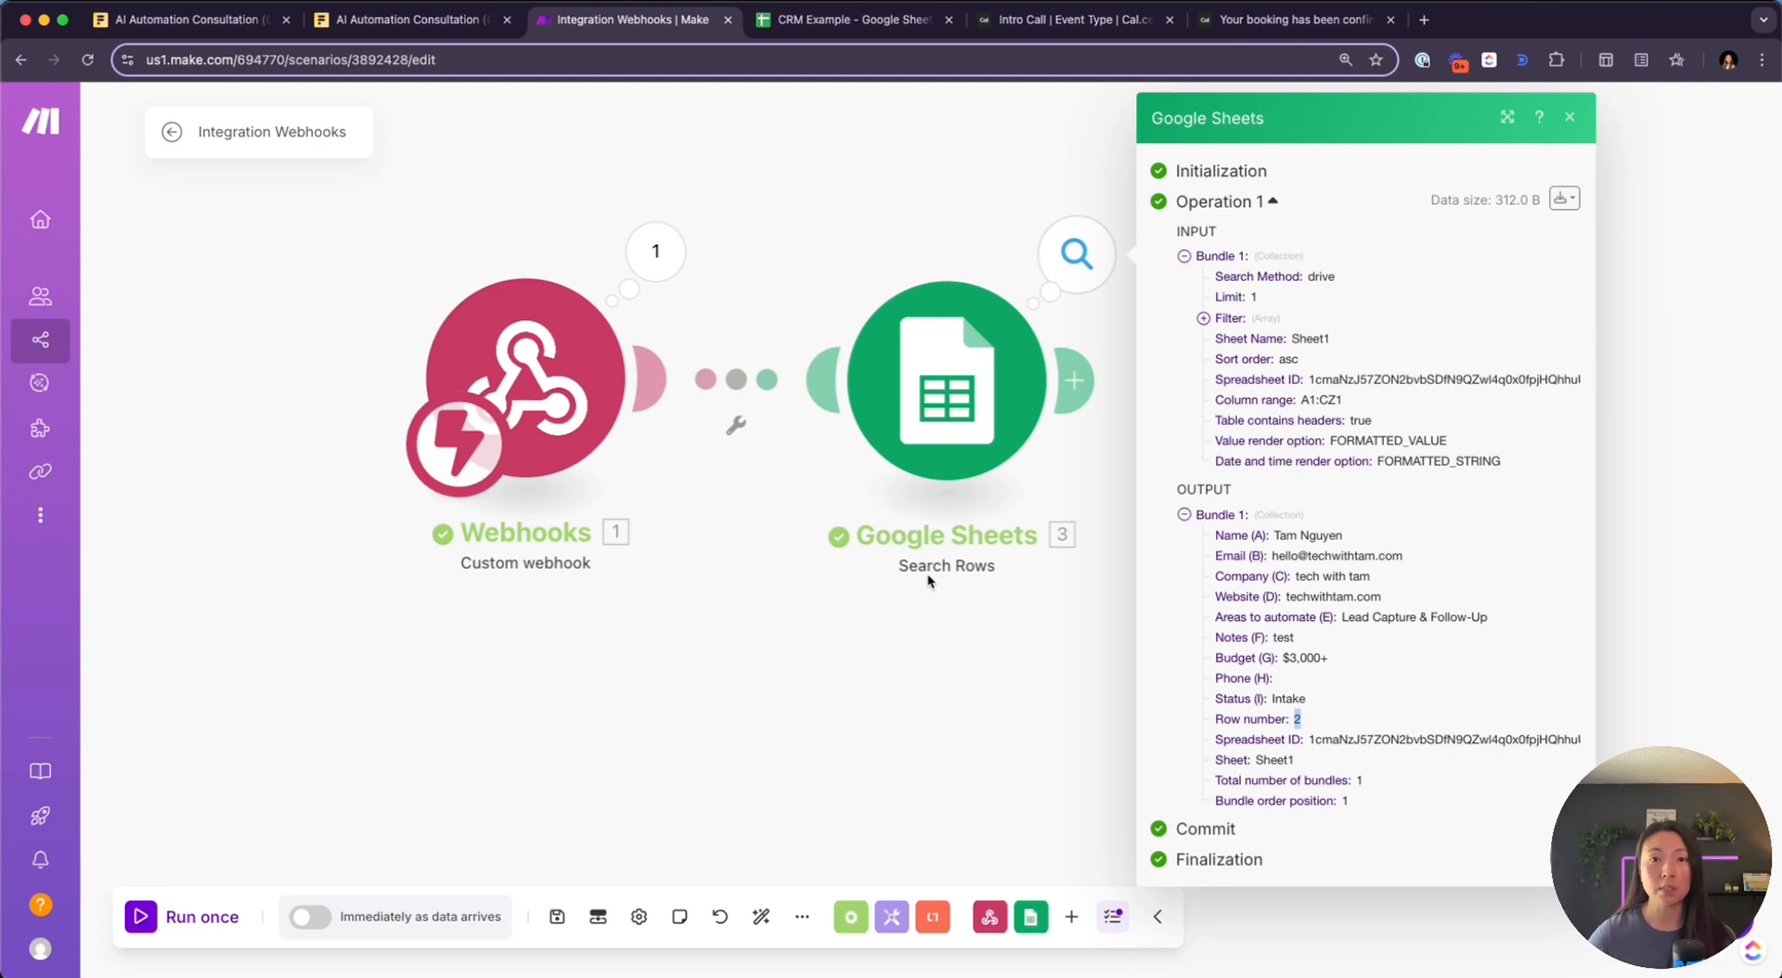
Remove the stray empty module from the scenario canvas
{"action": "left_click_drag", "start_coordinate": [1010, 616], "coordinate": [703, 645]}
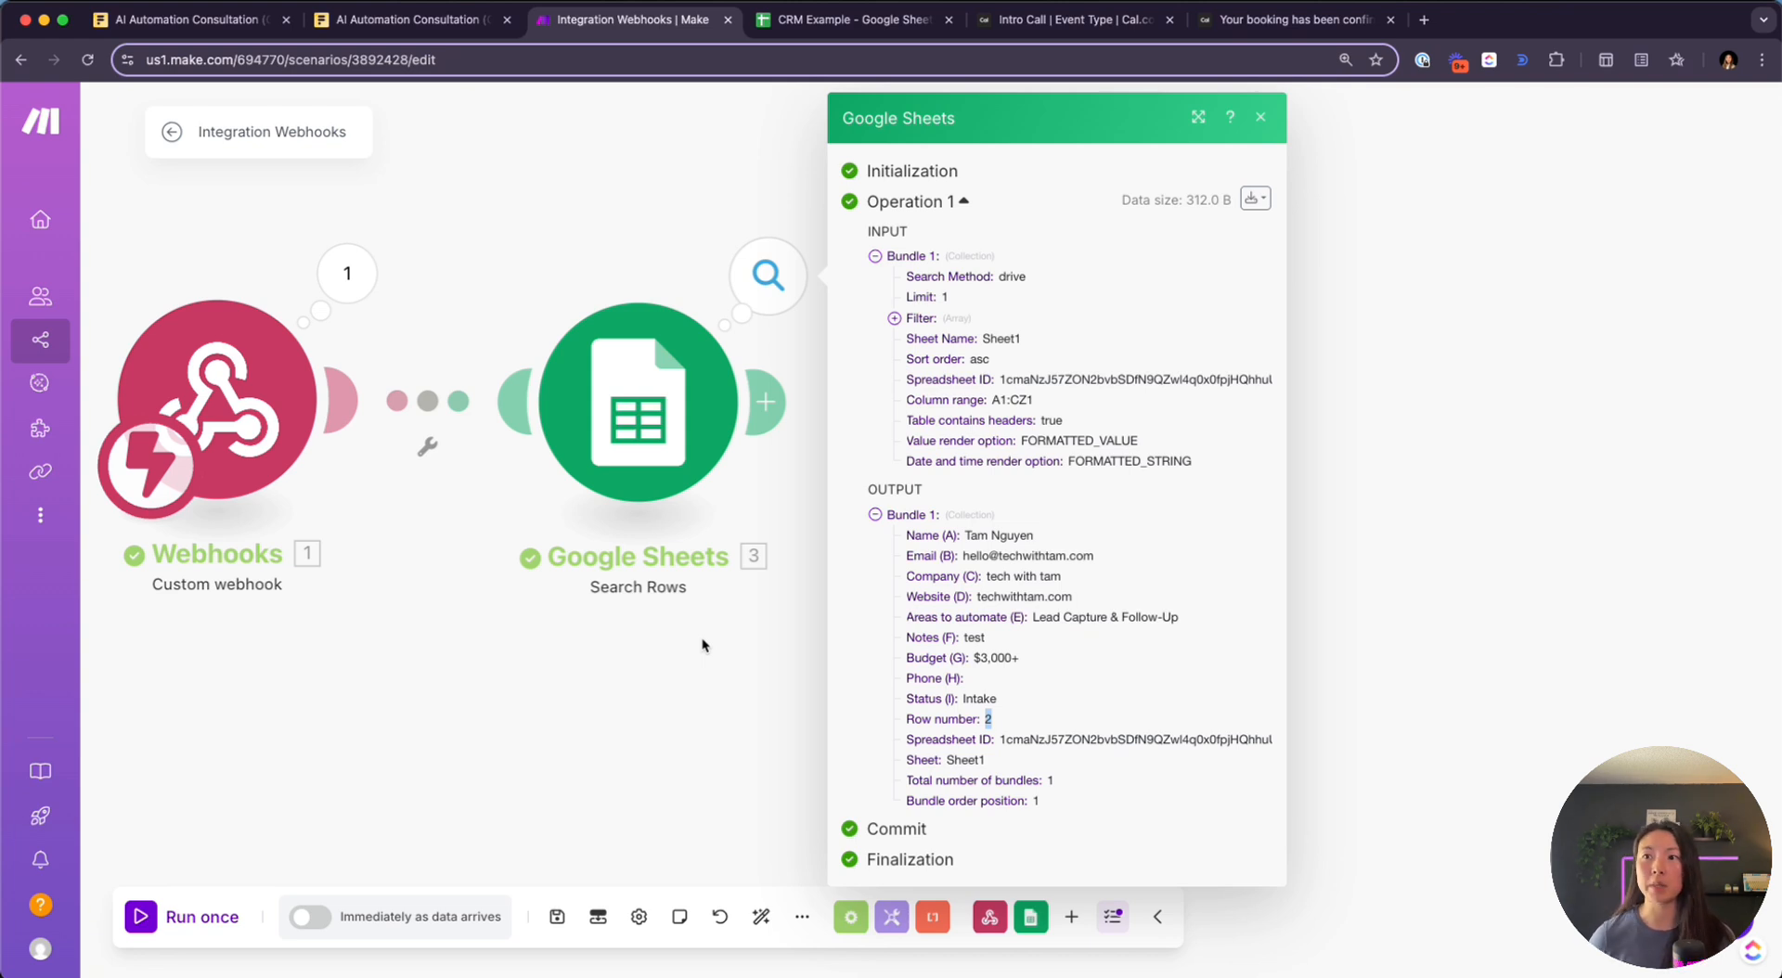
{"action": "double_click", "coordinate": [702, 645]}
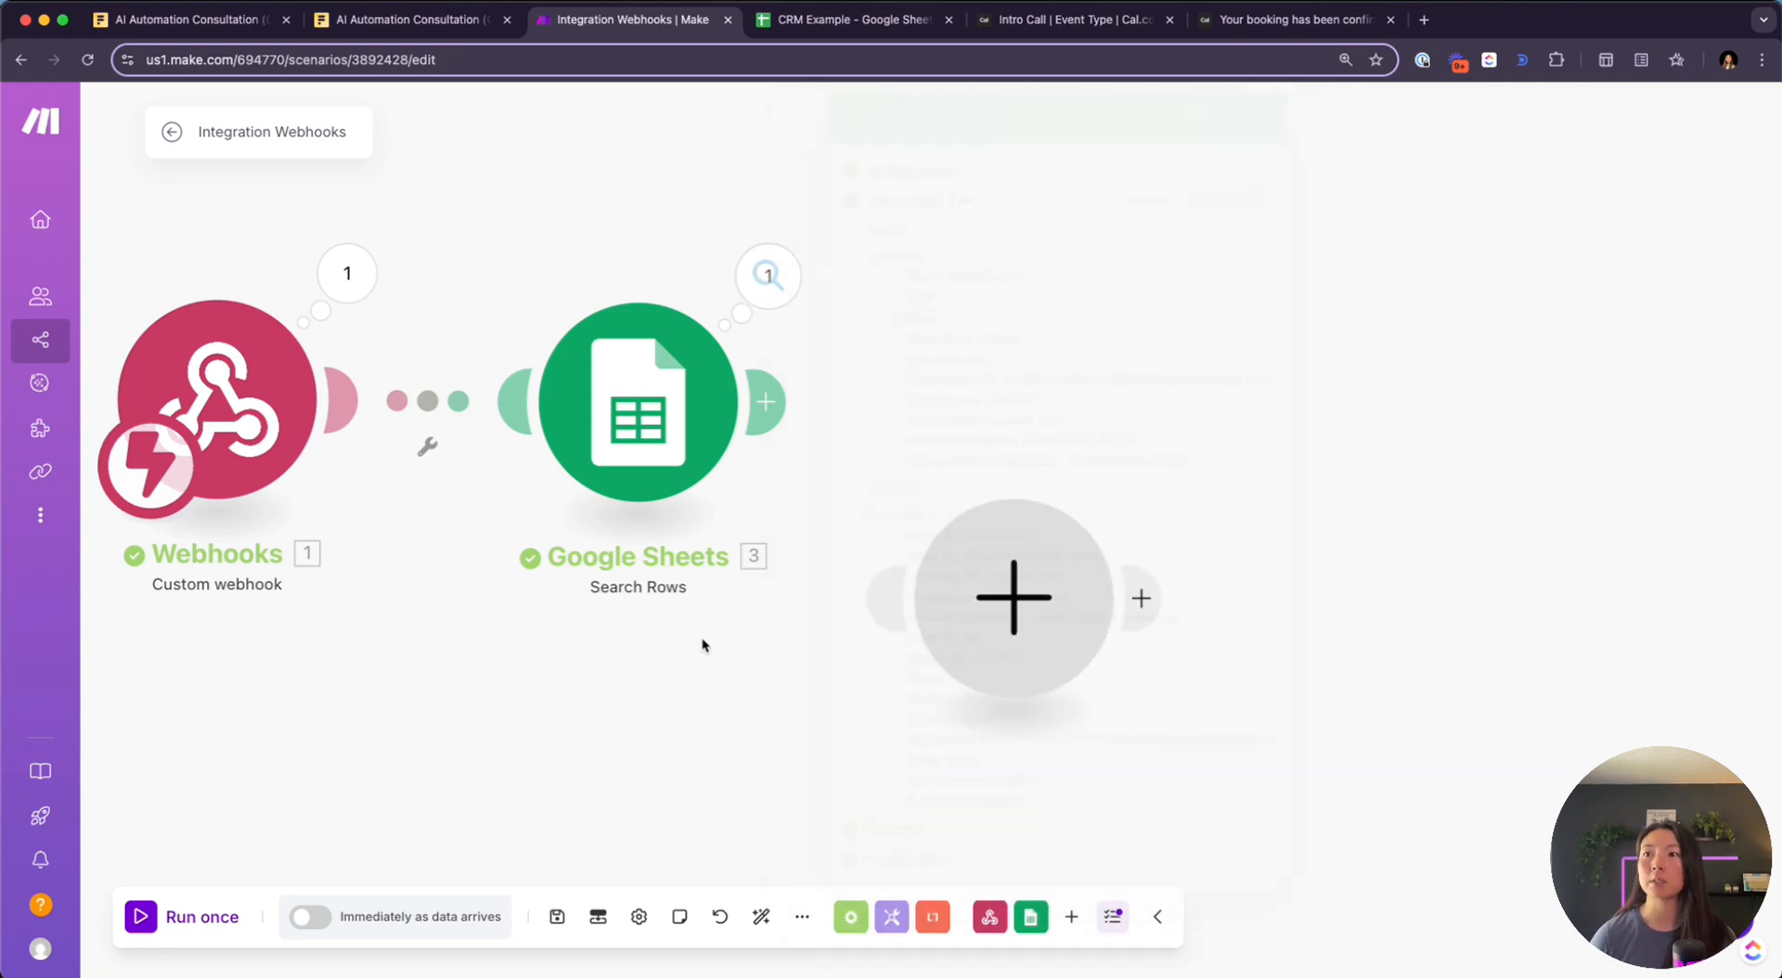
{"action": "left_click", "coordinate": [431, 700]}
{"action": "left_click_drag", "start_coordinate": [966, 620], "coordinate": [1047, 748]}
{"action": "left_click_drag", "start_coordinate": [930, 602], "coordinate": [1222, 831]}
{"action": "key", "text": "Delete"}
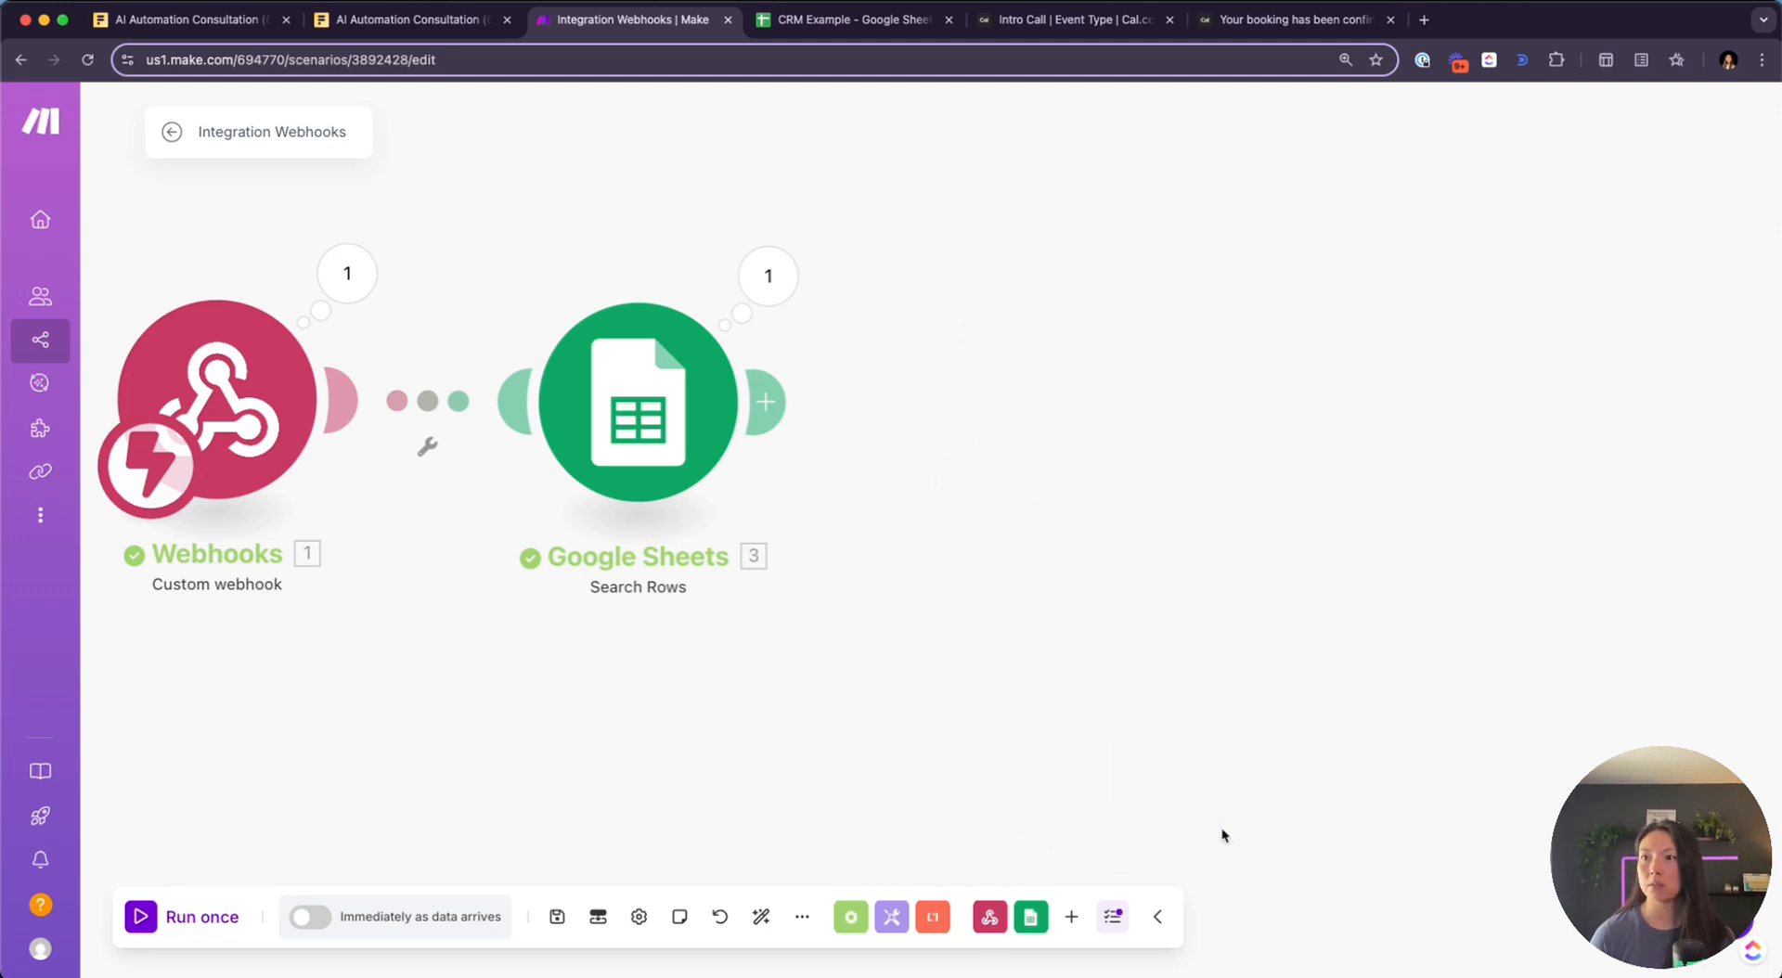
Add a Router right after the Search Rows module
{"action": "left_click", "coordinate": [766, 401]}
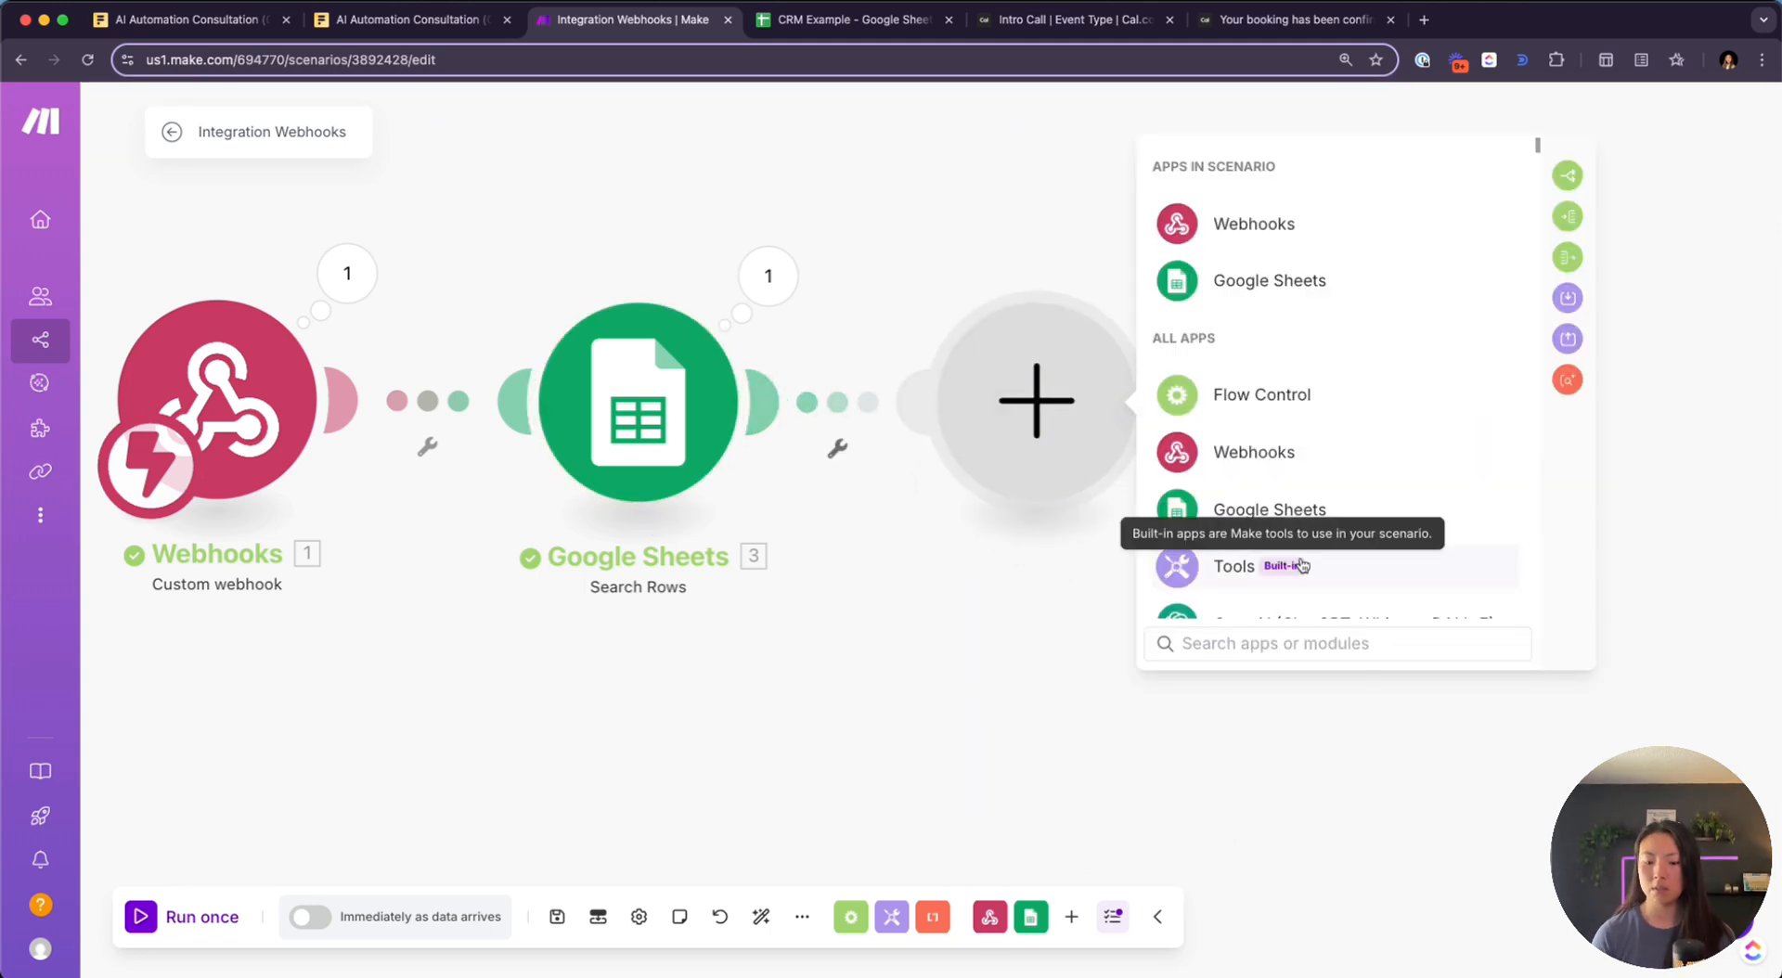
{"action": "type", "text": "router"}
{"action": "left_click", "coordinate": [1326, 219]}
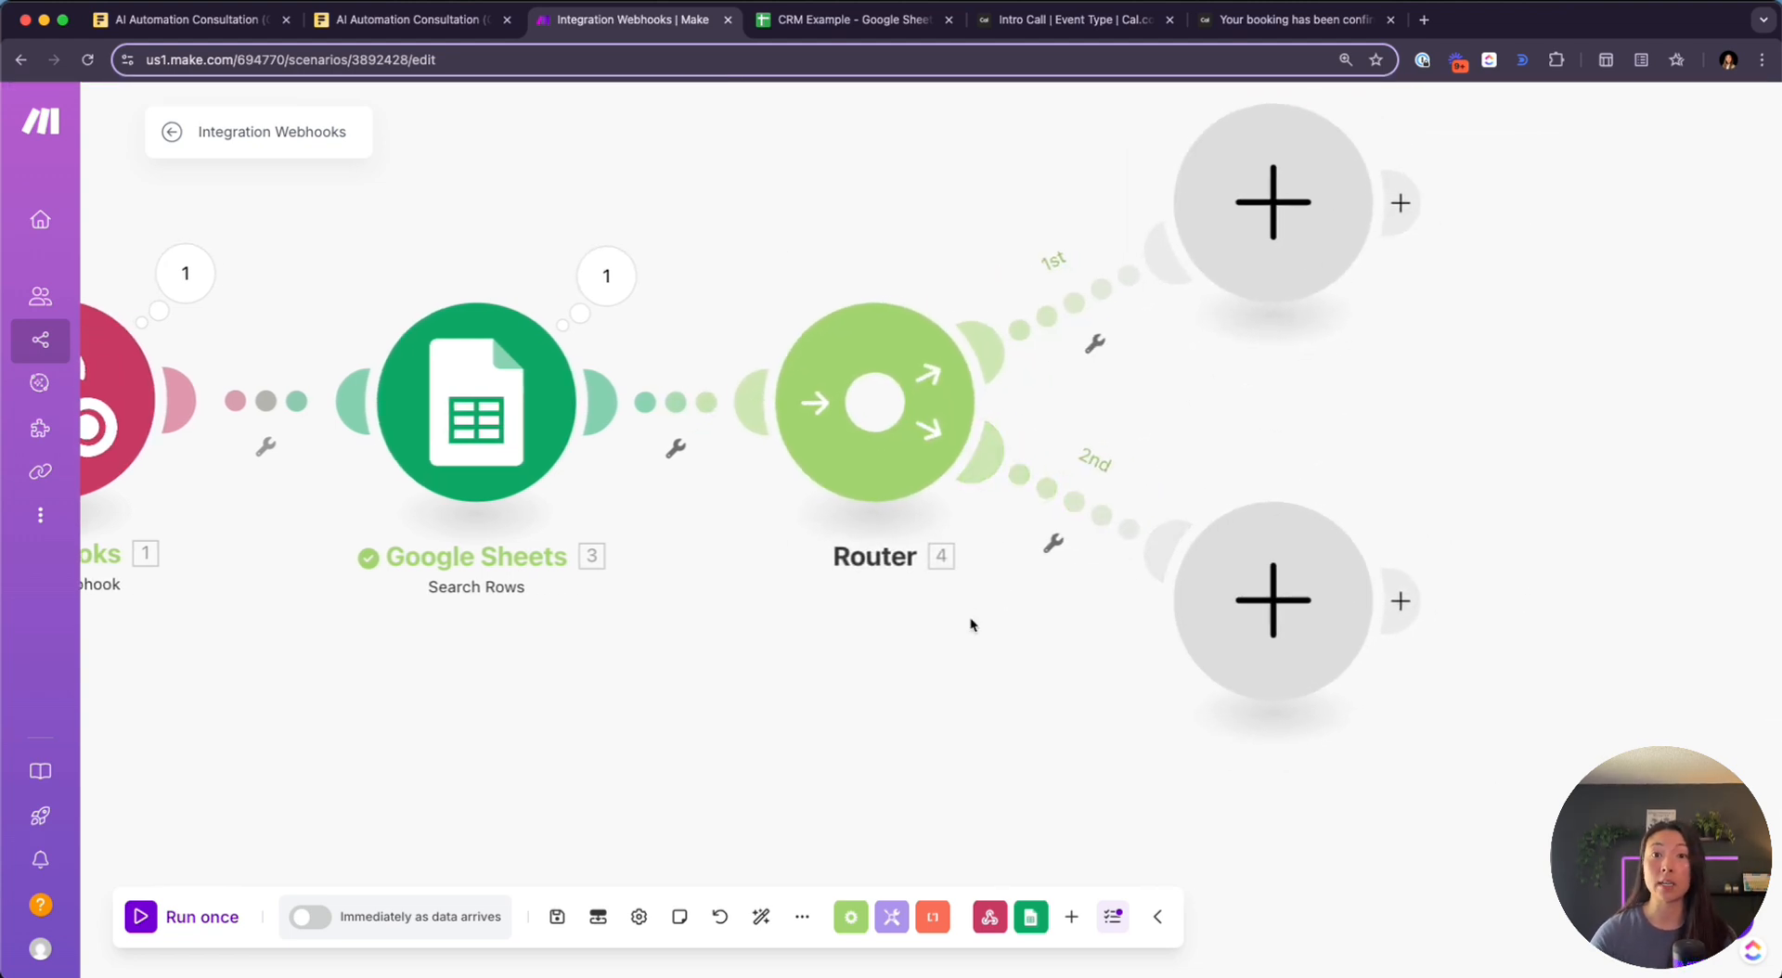
{"action": "left_click", "coordinate": [1080, 305]}
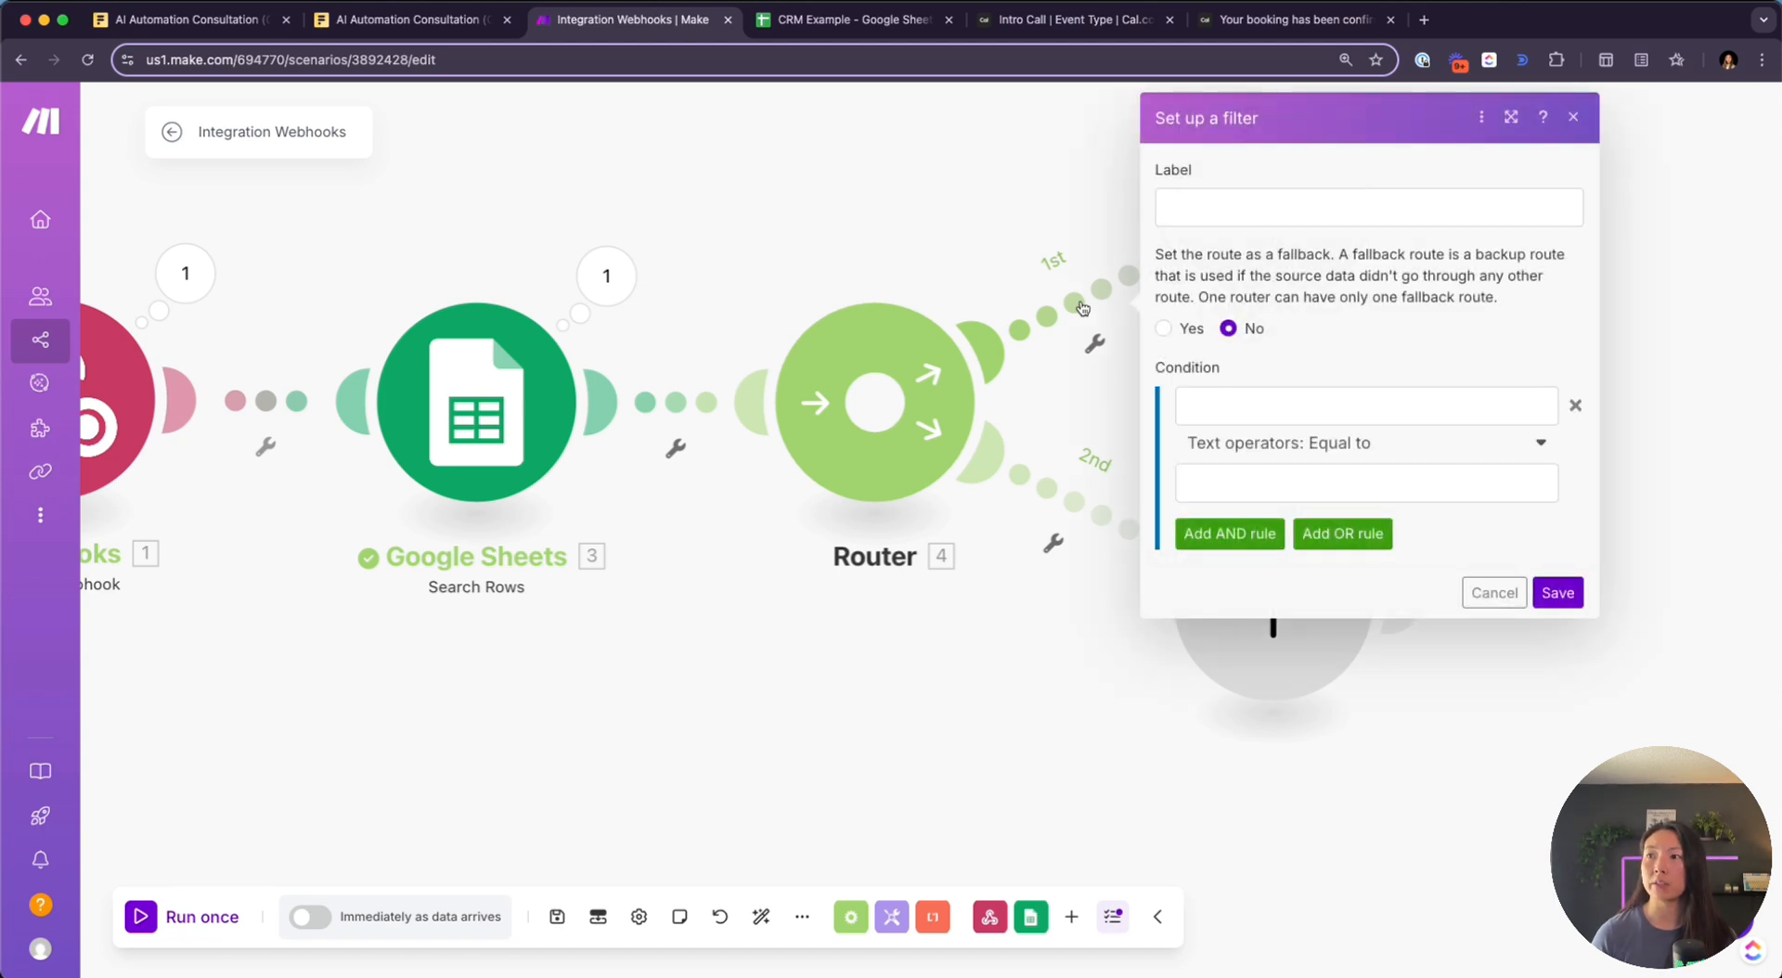
{"action": "left_click", "coordinate": [1299, 208]}
{"action": "type", "text": "lead exists?"}
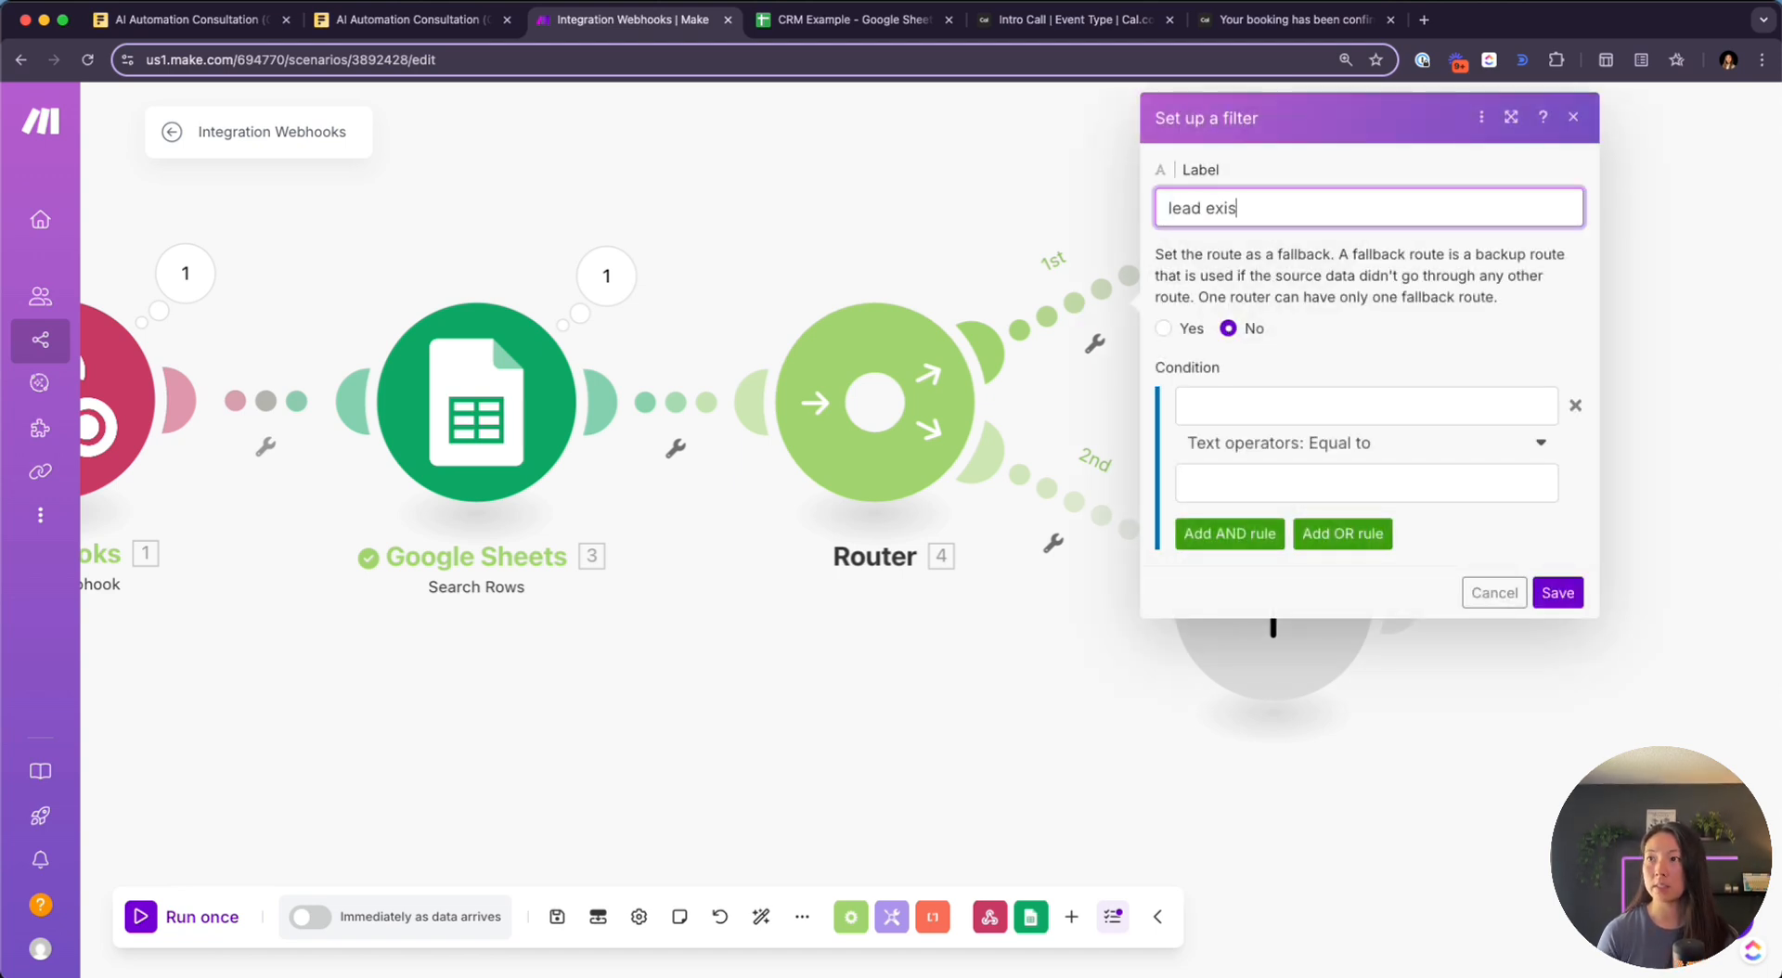
{"action": "left_click", "coordinate": [1376, 410]}
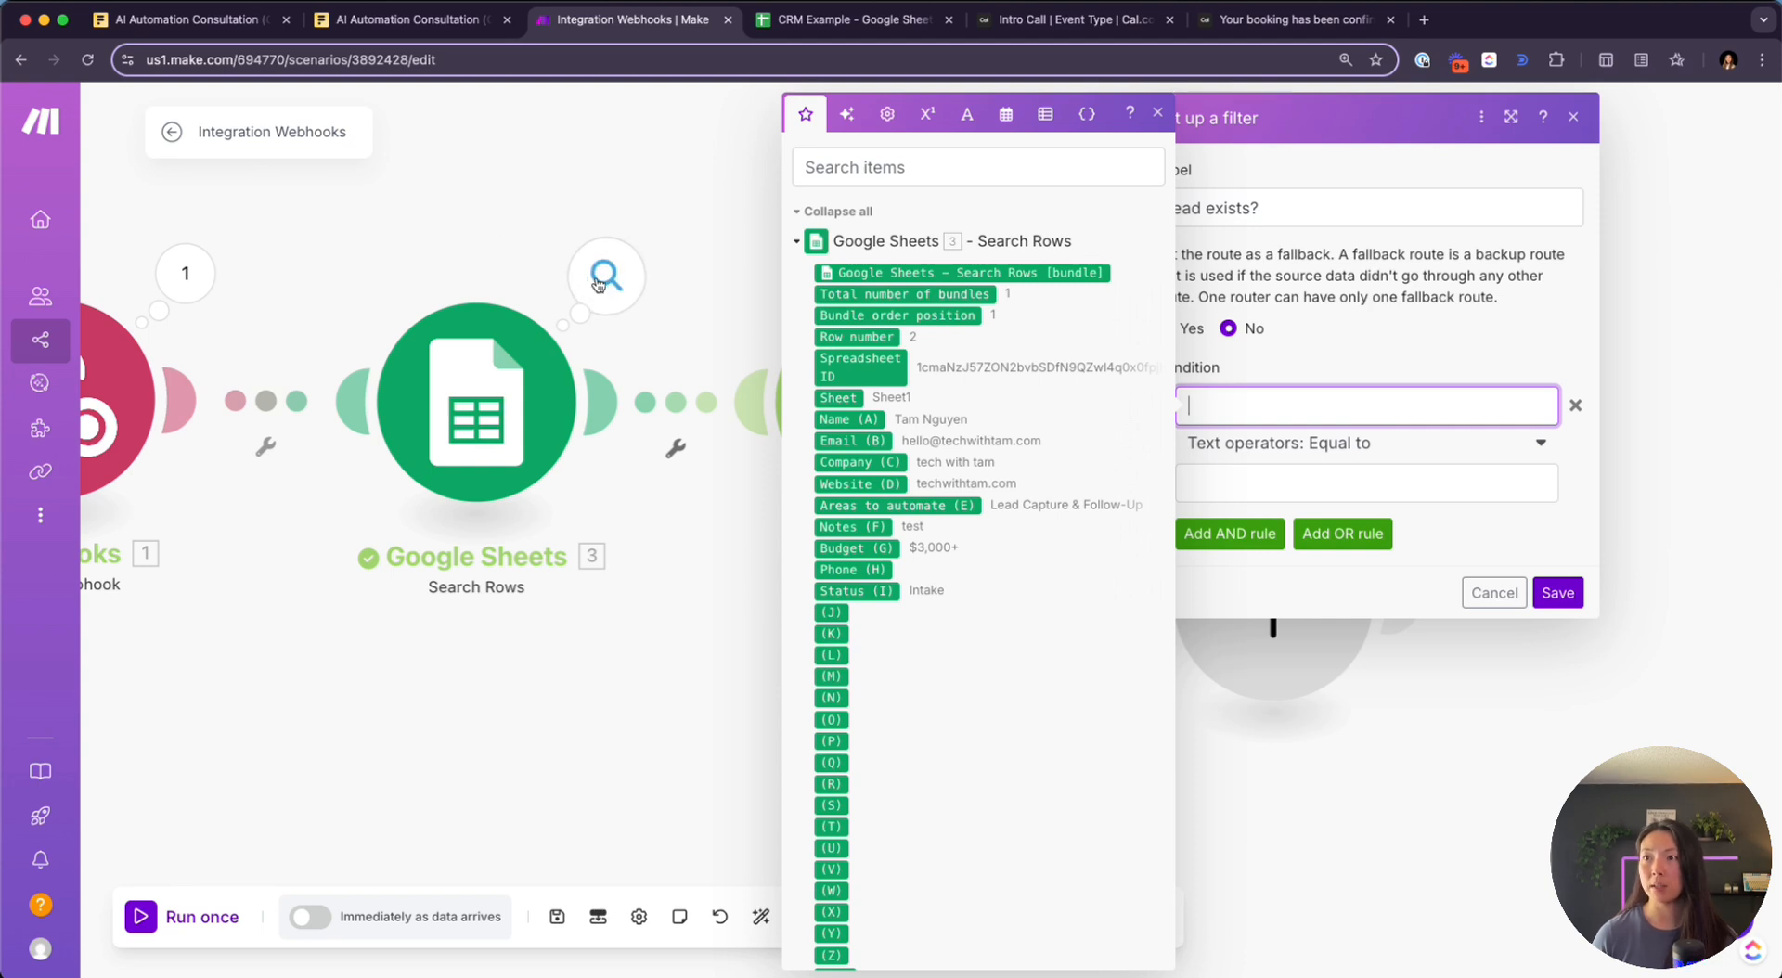
{"action": "left_click", "coordinate": [598, 285]}
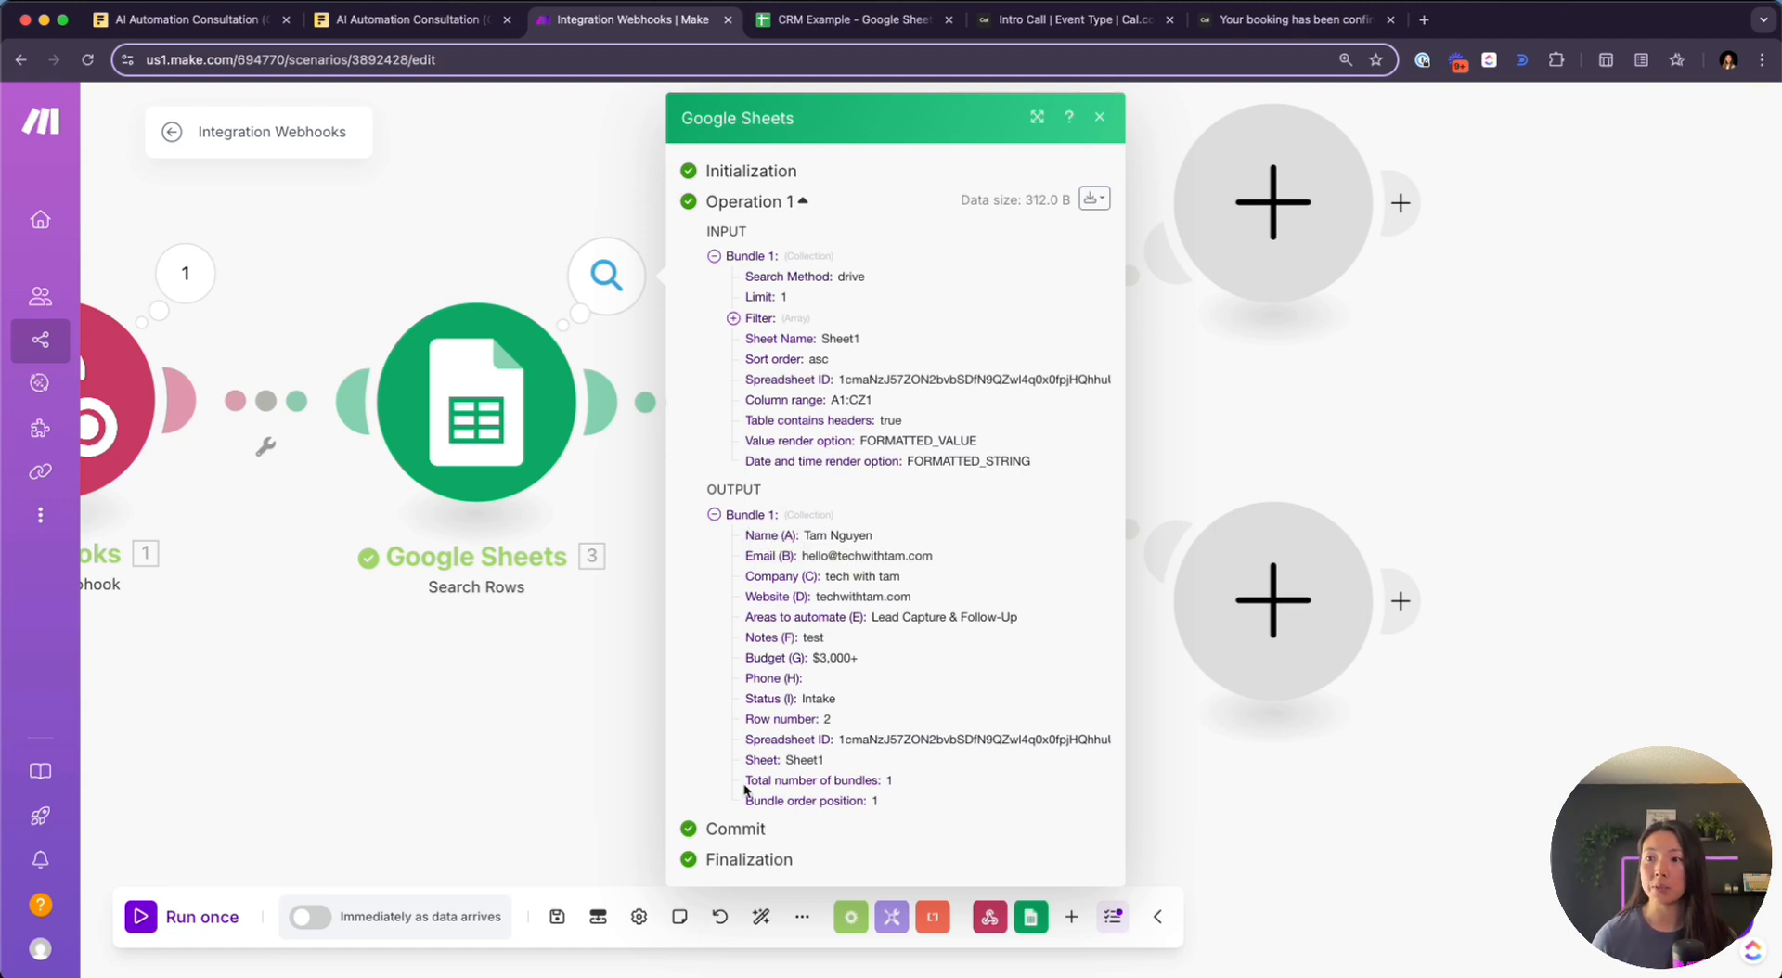
{"action": "left_click_drag", "start_coordinate": [747, 782], "coordinate": [919, 790]}
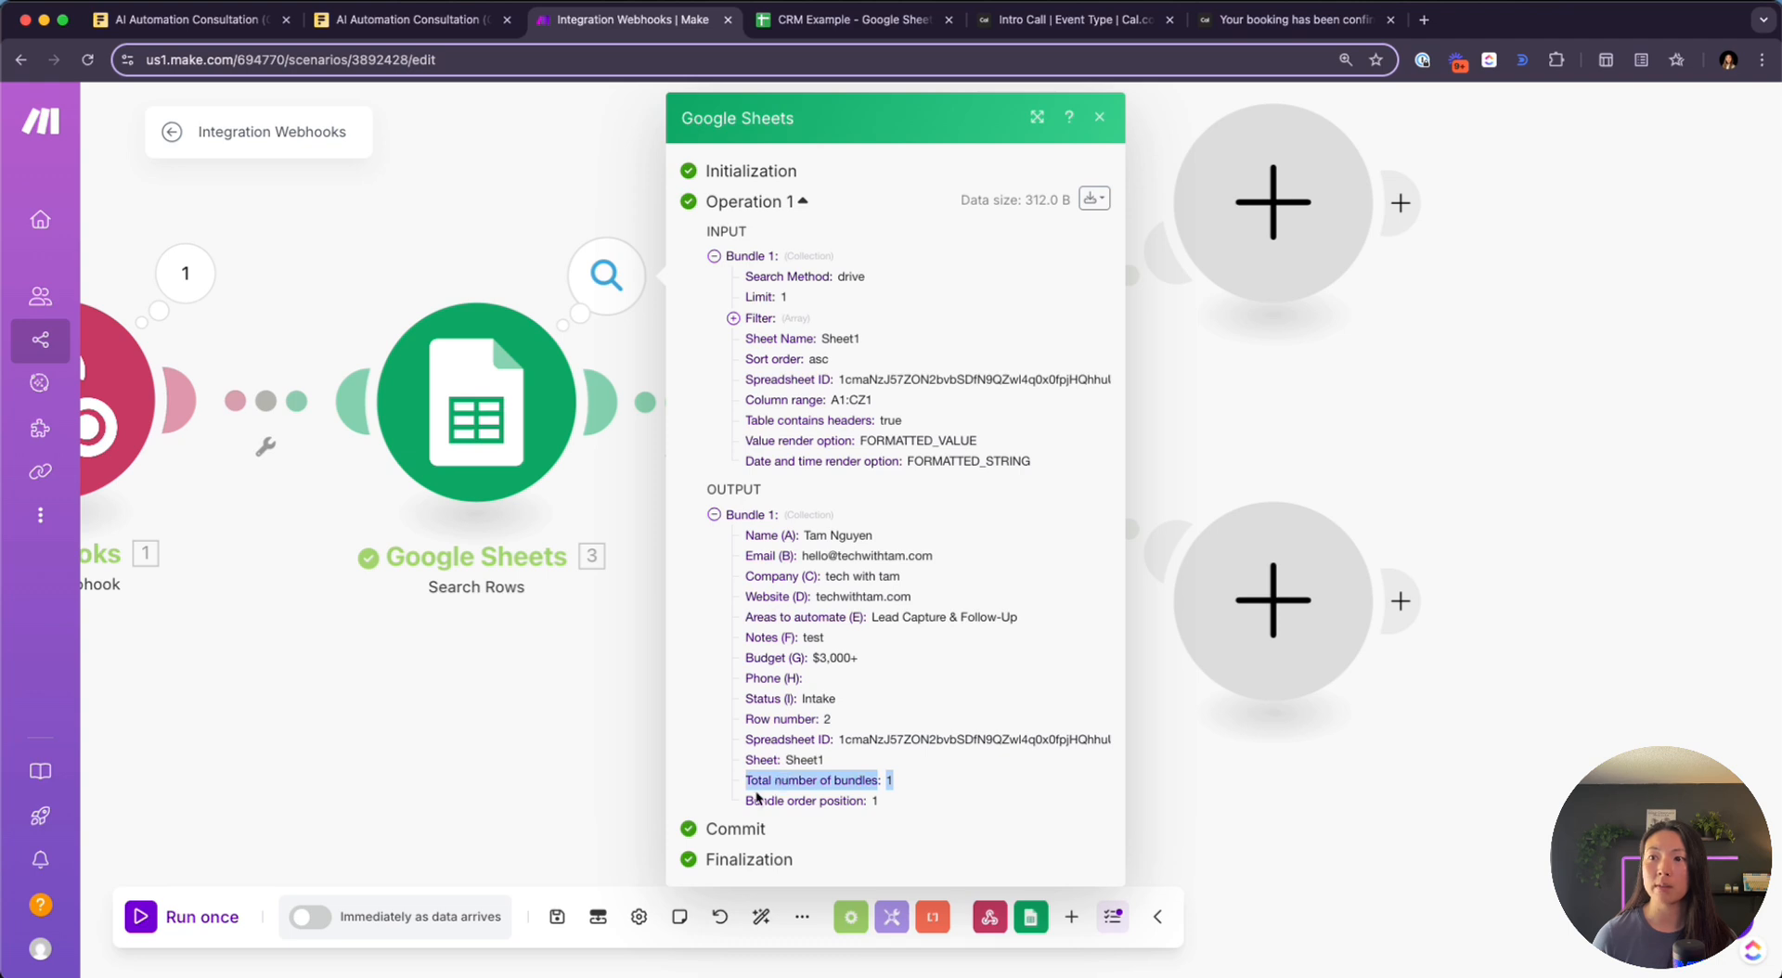
{"action": "left_click_drag", "start_coordinate": [739, 802], "coordinate": [907, 800]}
{"action": "left_click", "coordinate": [902, 784]}
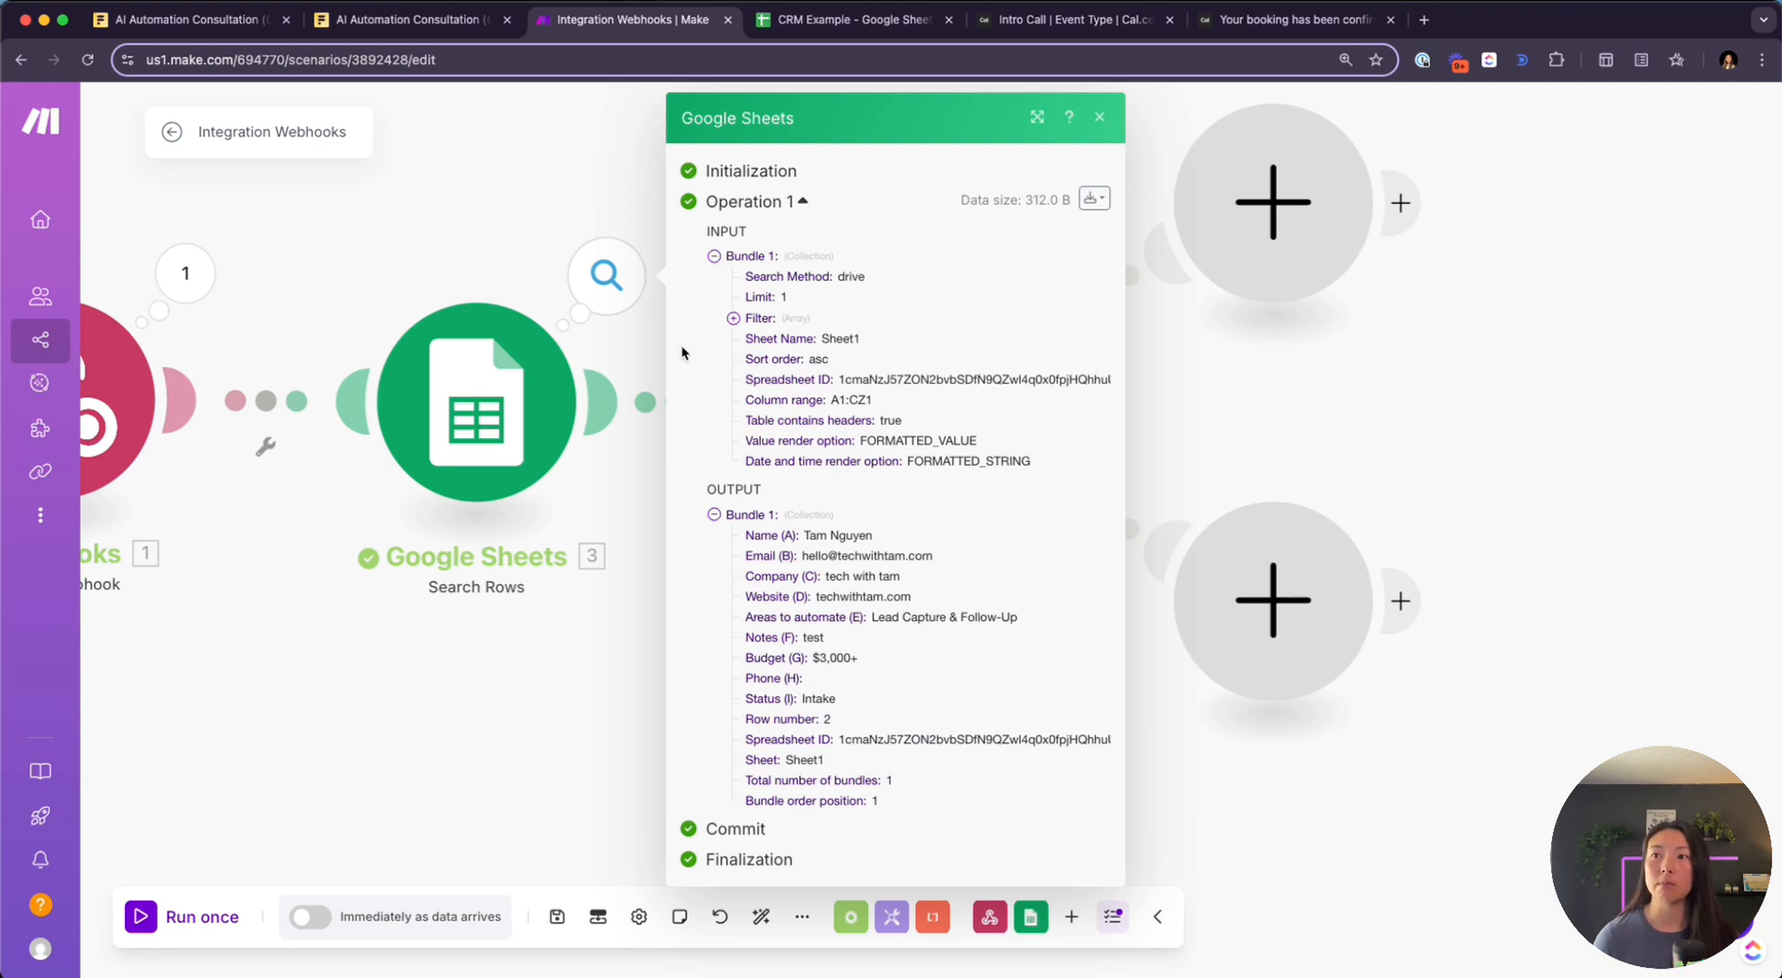
{"action": "left_click", "coordinate": [531, 203]}
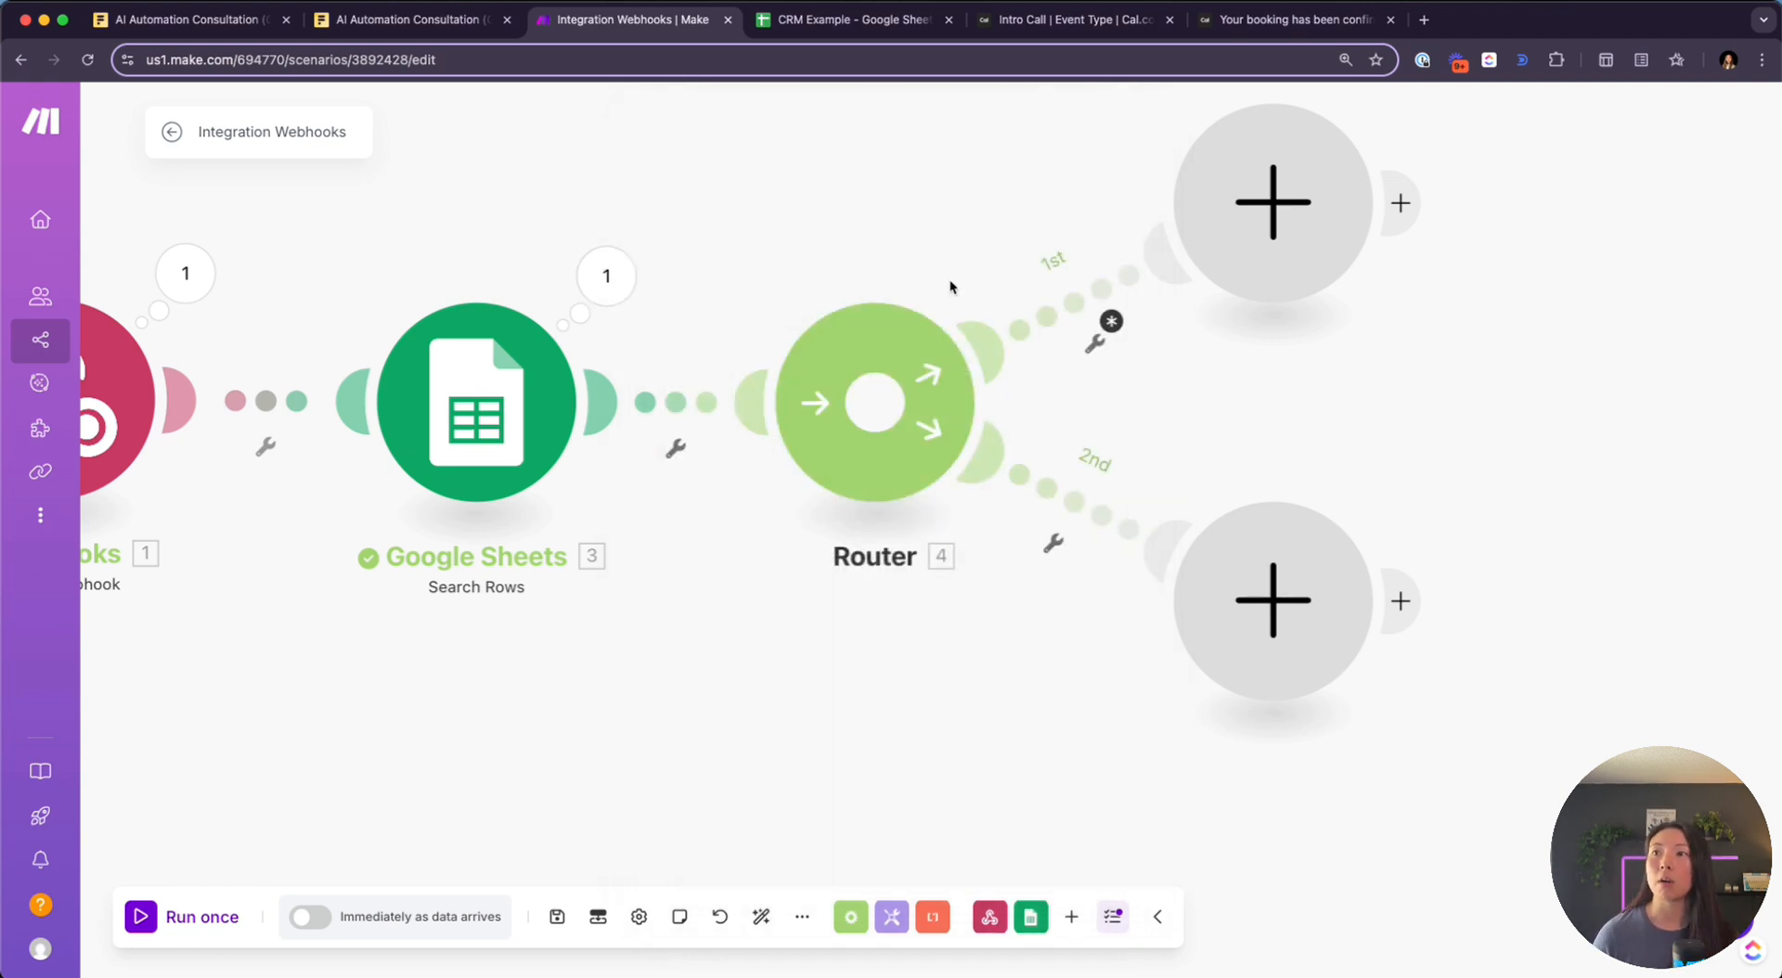
Map Total number of bundles into the 1st route's 'lead exists?' filter condition
{"action": "left_click", "coordinate": [1081, 291]}
{"action": "left_click", "coordinate": [1310, 442]}
{"action": "left_click", "coordinate": [1296, 396]}
{"action": "left_click", "coordinate": [1369, 351]}
{"action": "left_click", "coordinate": [1306, 404]}
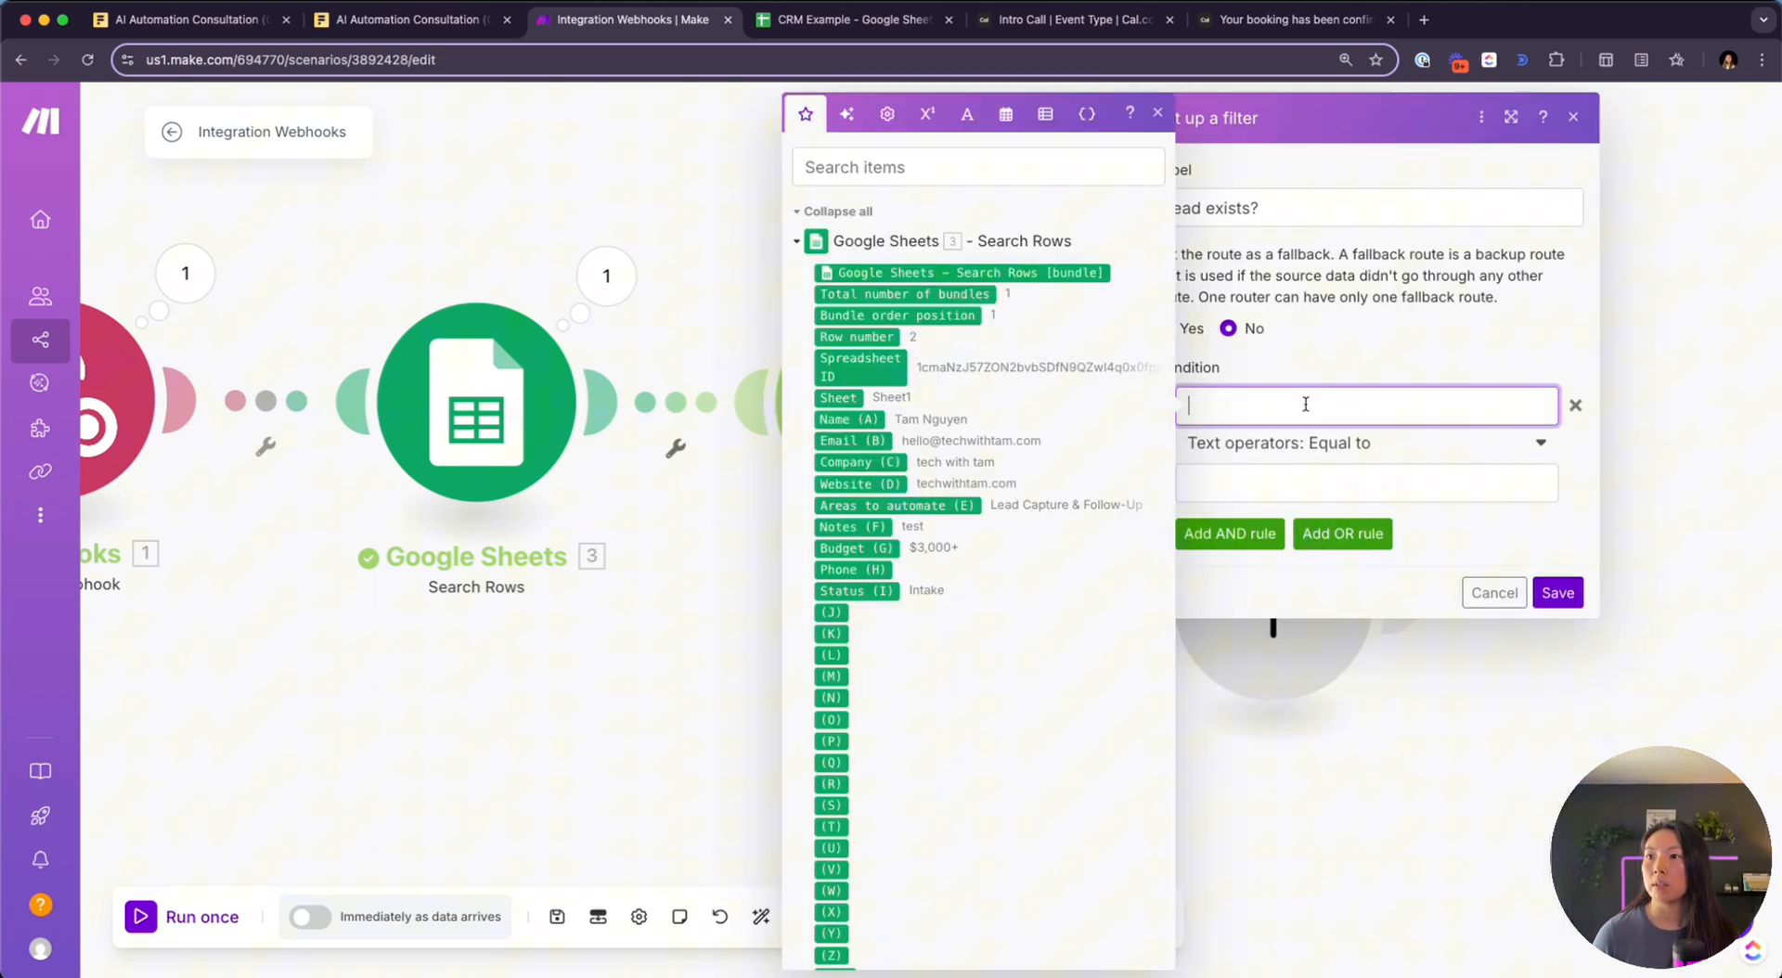
{"action": "left_click", "coordinate": [960, 294]}
{"action": "left_click", "coordinate": [1335, 484]}
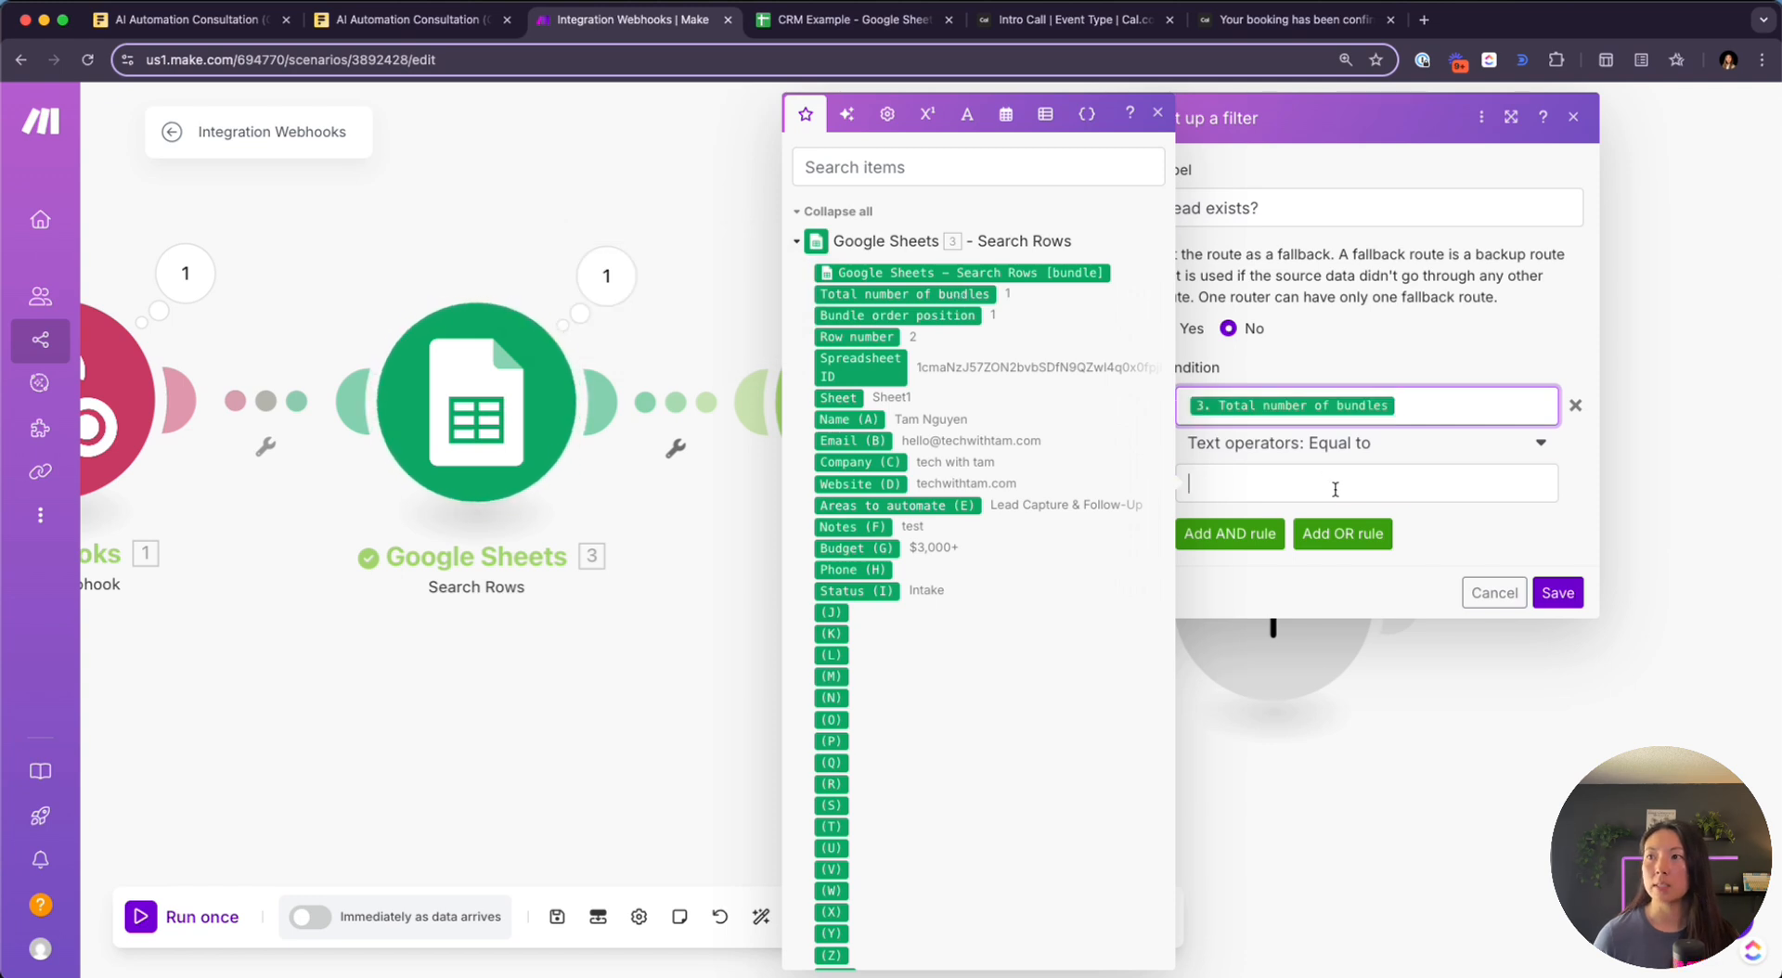
Compare it with Numeric Equal to 1 and save the filter
{"action": "left_click", "coordinate": [1287, 451]}
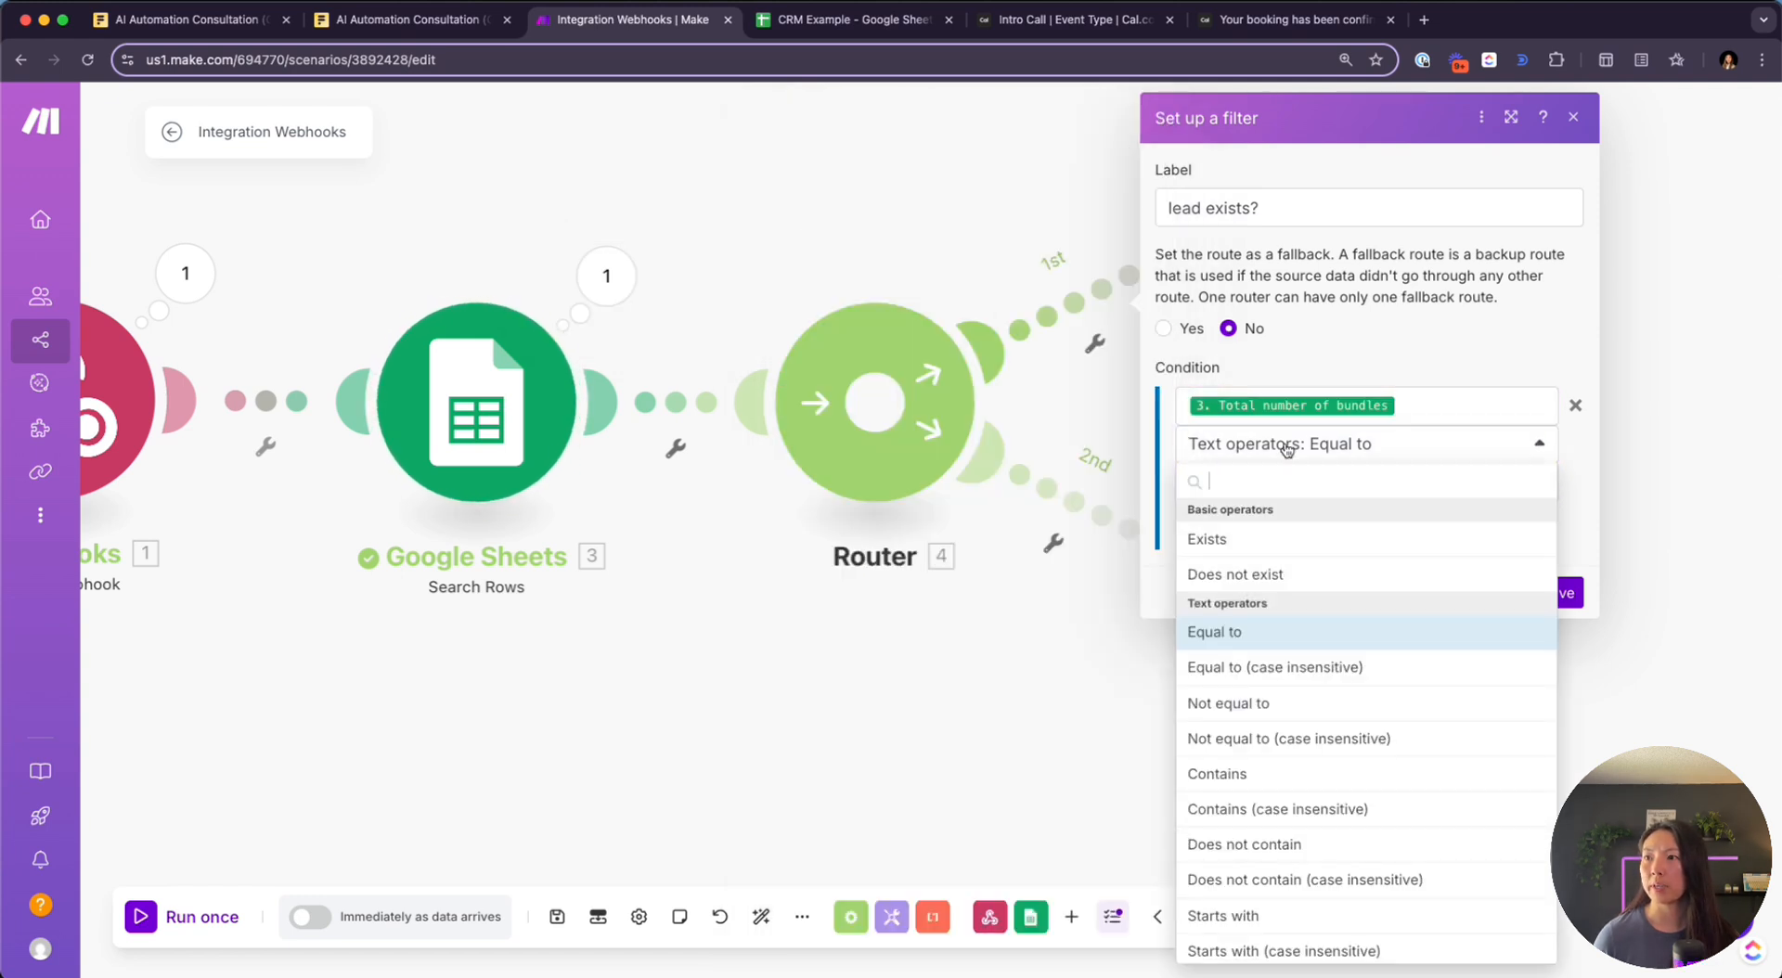
{"action": "scroll", "coordinate": [1278, 712], "scroll_direction": "down", "scroll_amount": 8}
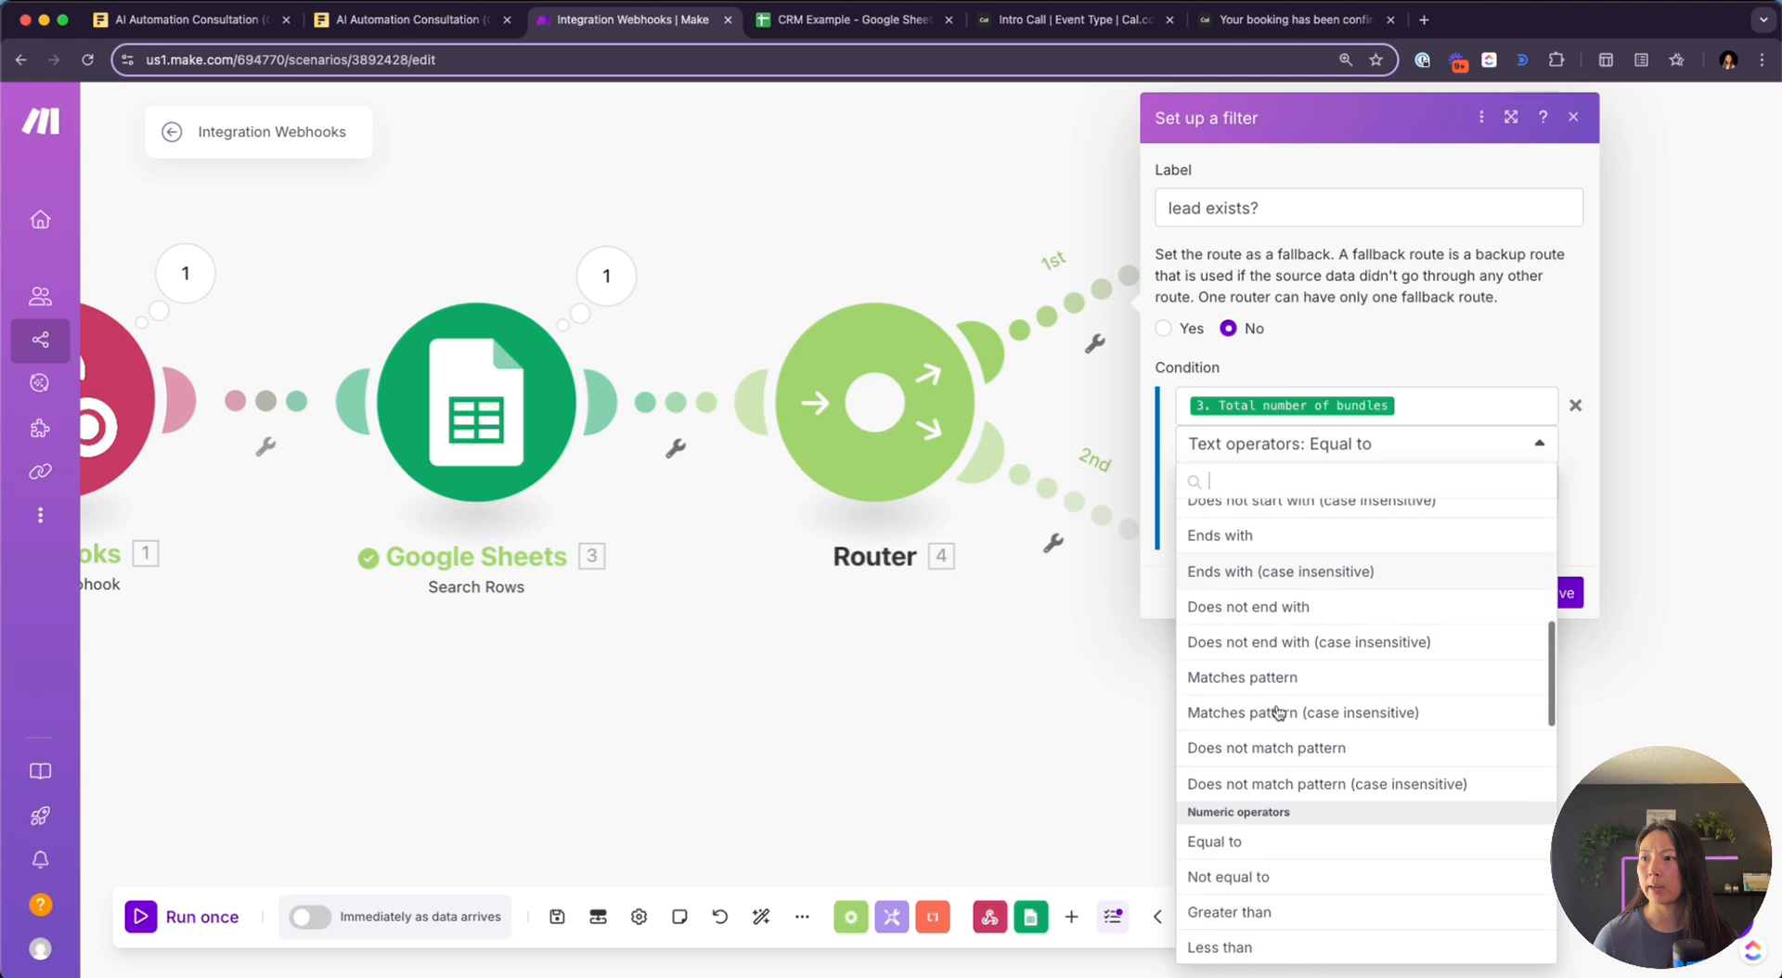
{"action": "scroll", "coordinate": [1278, 712], "scroll_direction": "down", "scroll_amount": 1}
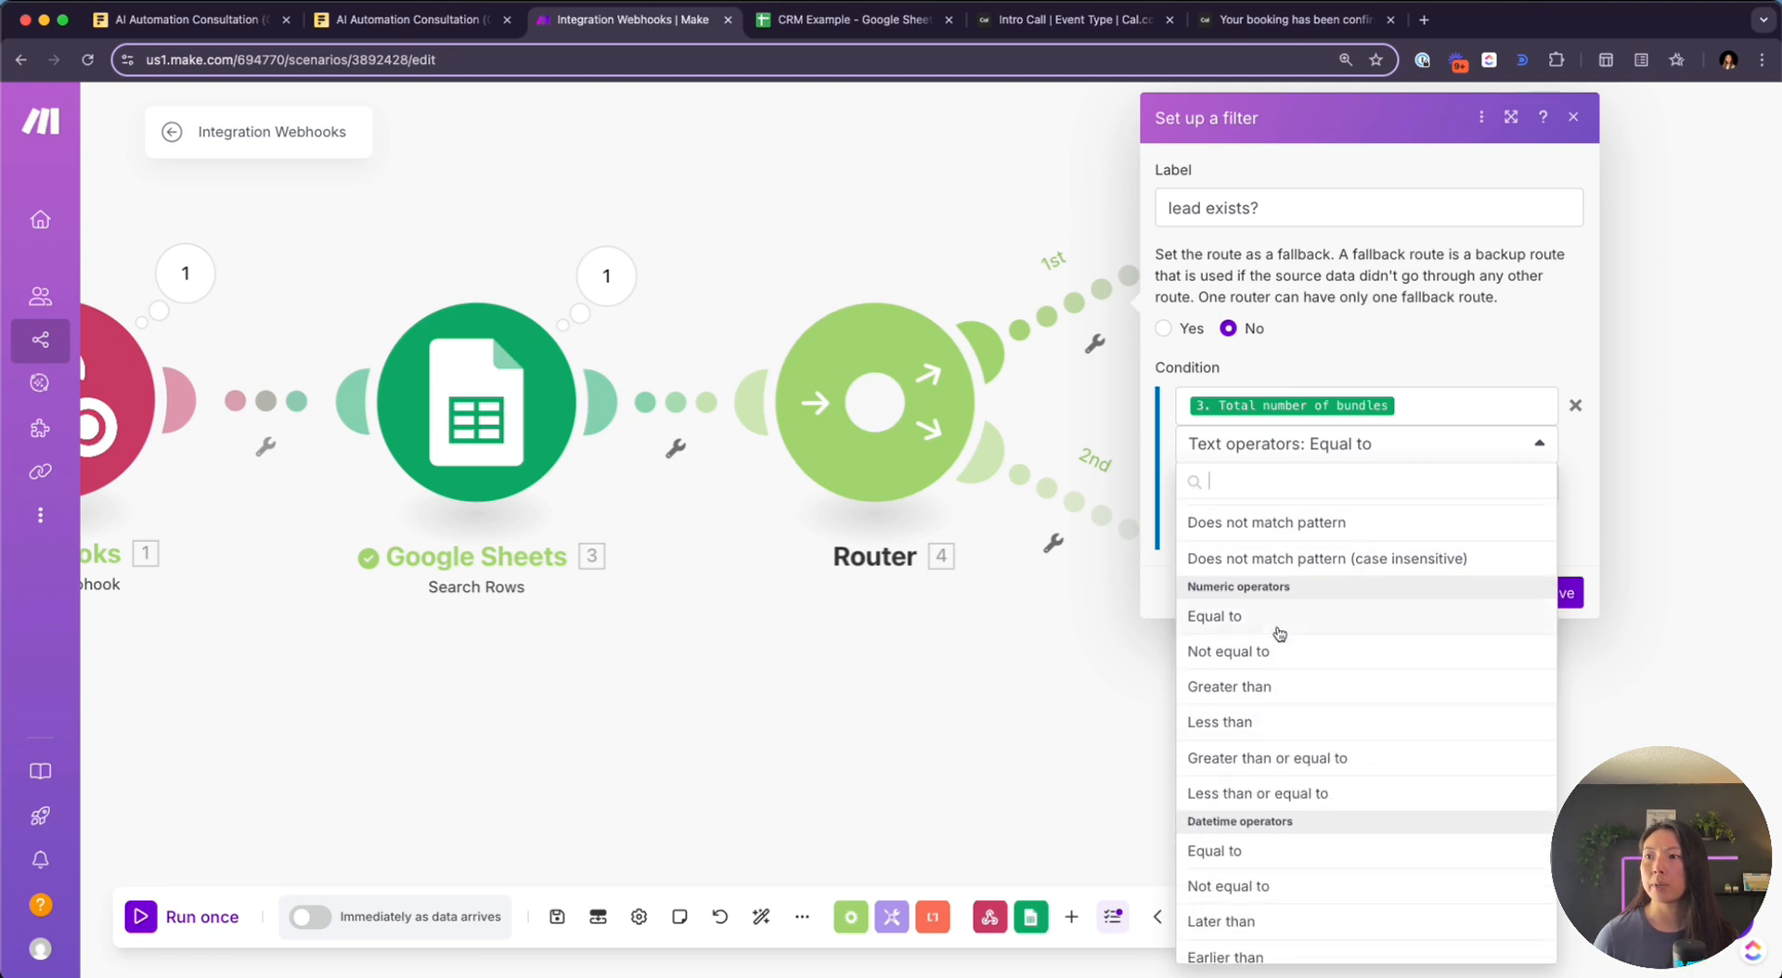
{"action": "left_click", "coordinate": [1276, 629]}
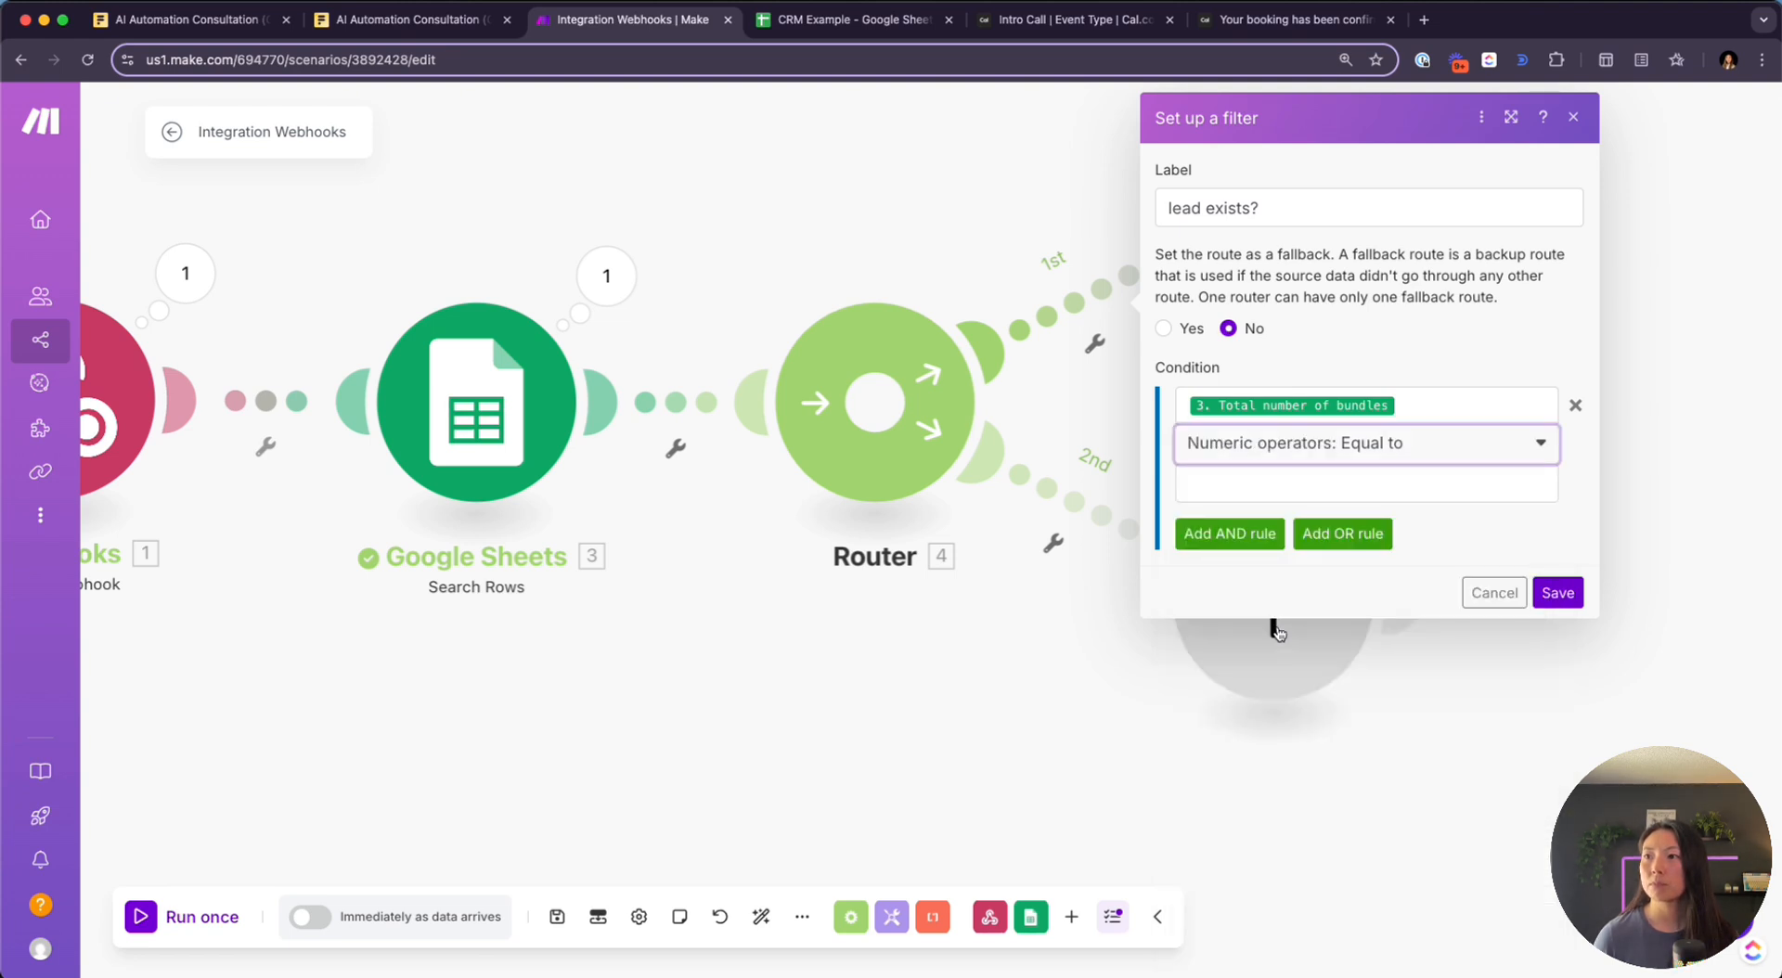
{"action": "left_click", "coordinate": [1286, 482]}
{"action": "type", "text": "1"}
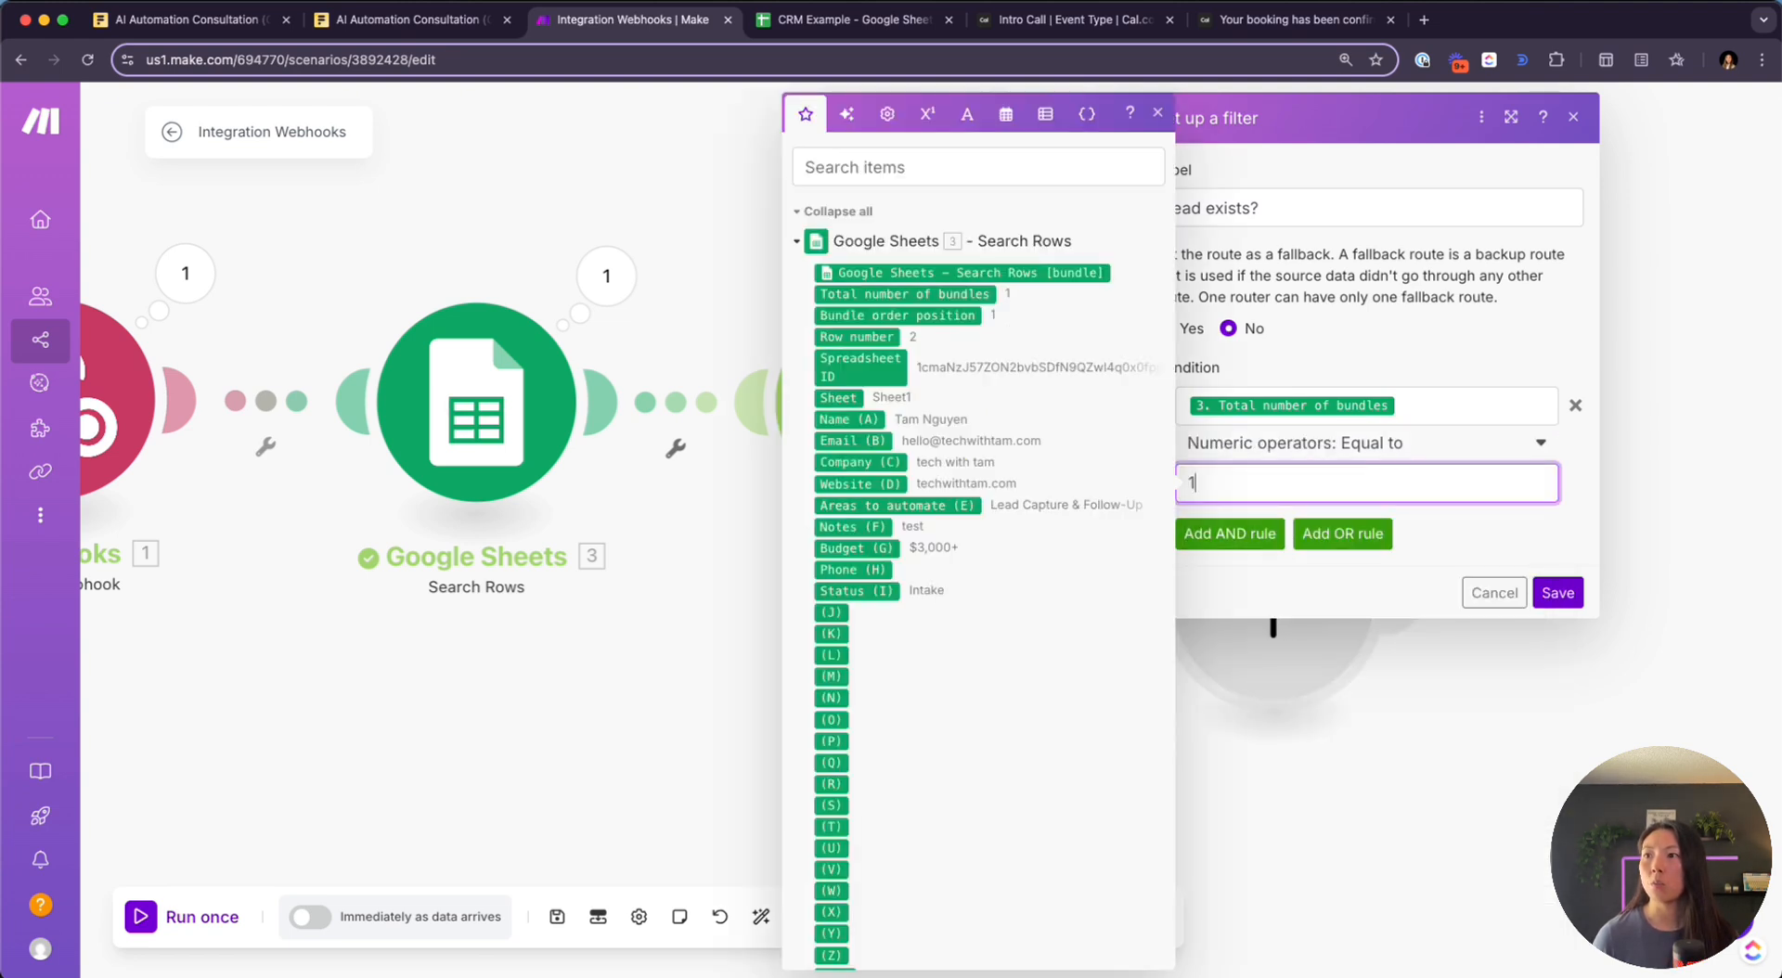
{"action": "left_click", "coordinate": [1557, 601]}
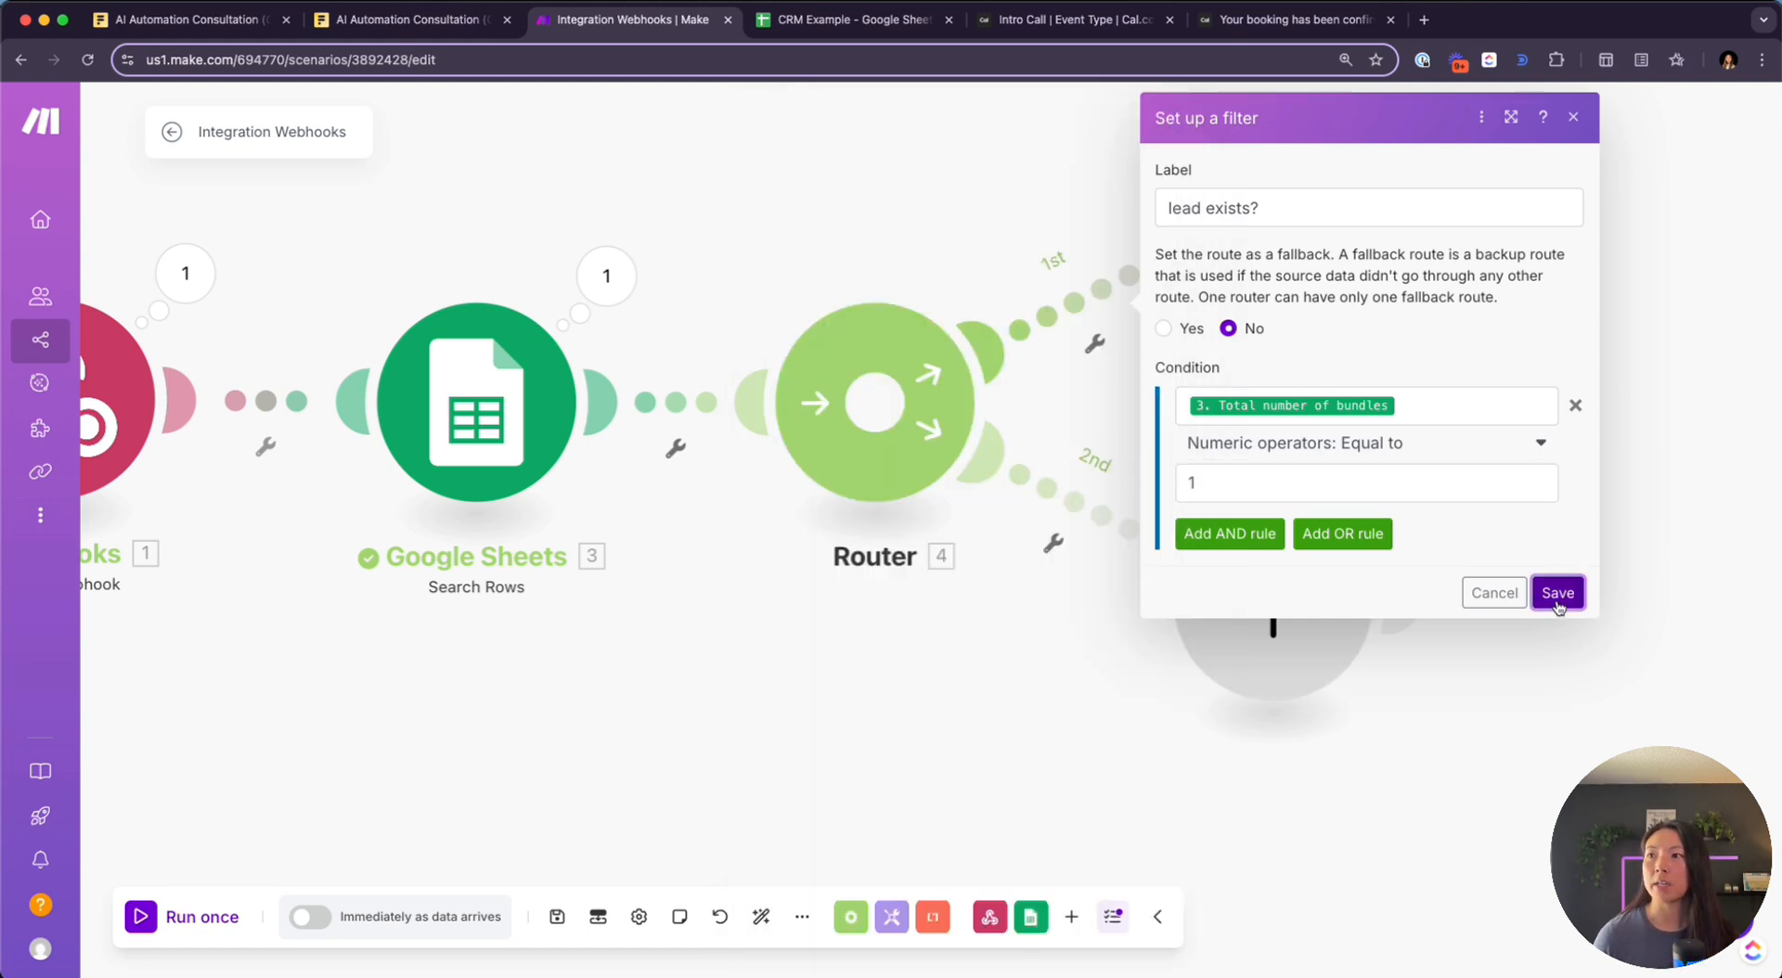
{"action": "left_click", "coordinate": [1089, 511]}
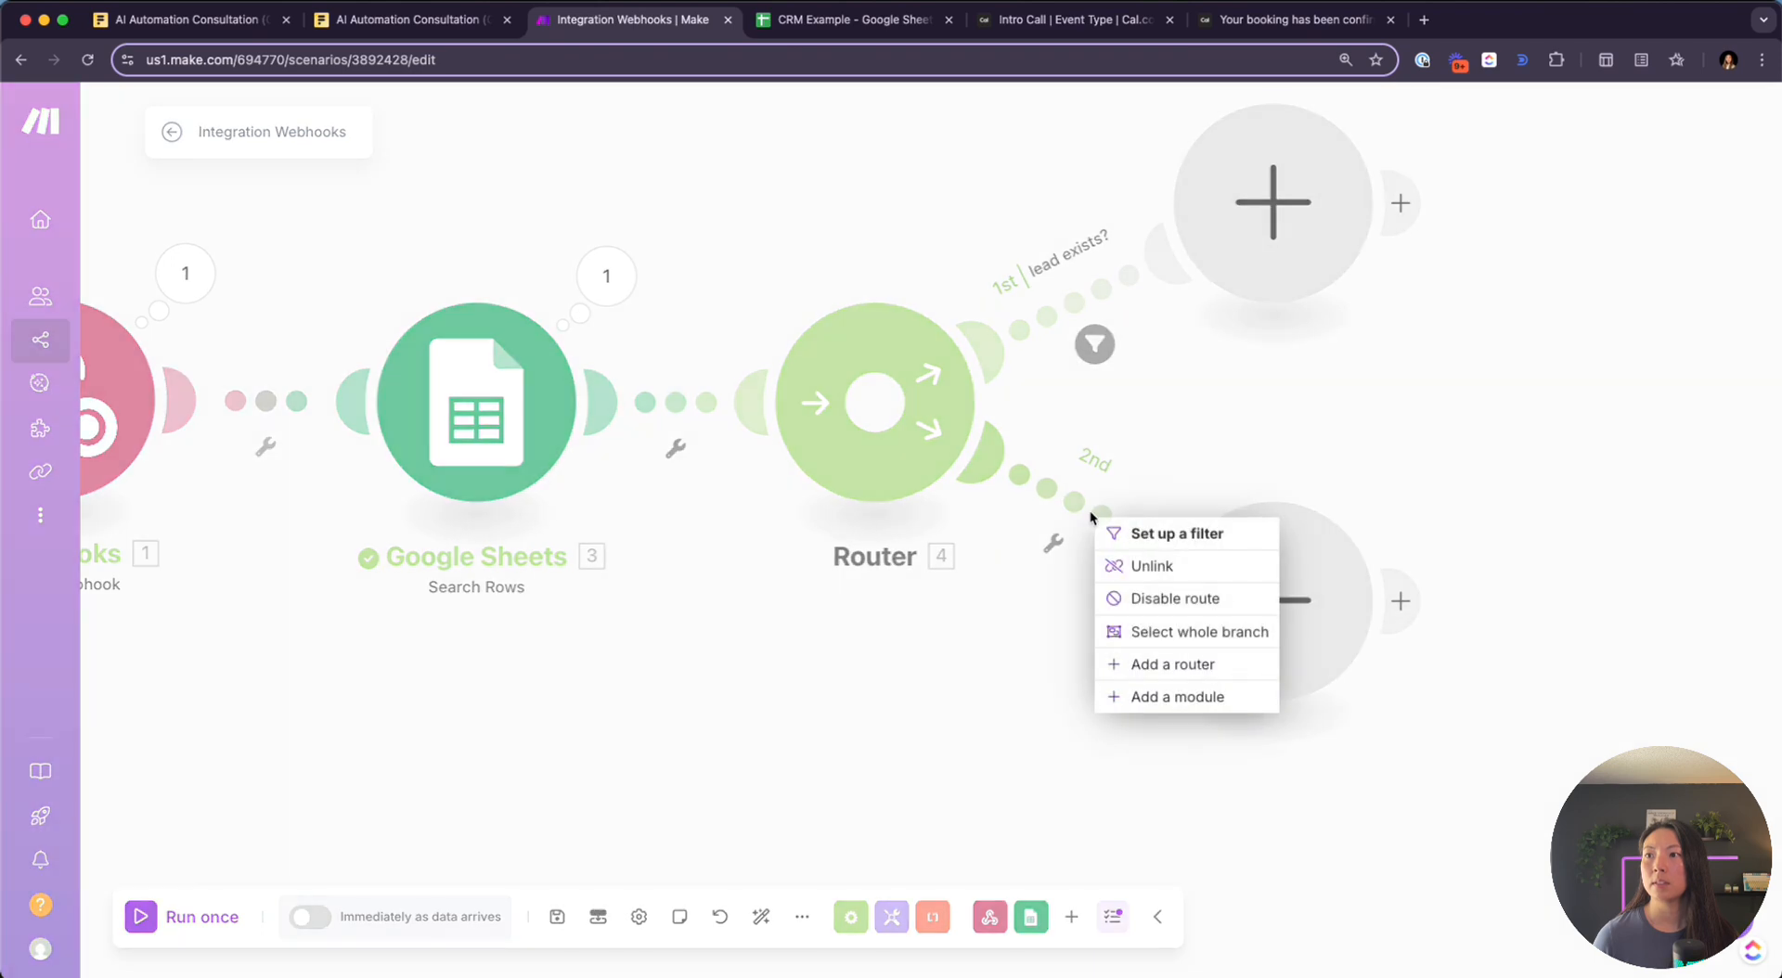
Add a 'lead doesn't exist?' filter to the 2nd route: Total number of bundles numerically not equal to 1
{"action": "left_click", "coordinate": [1167, 532]}
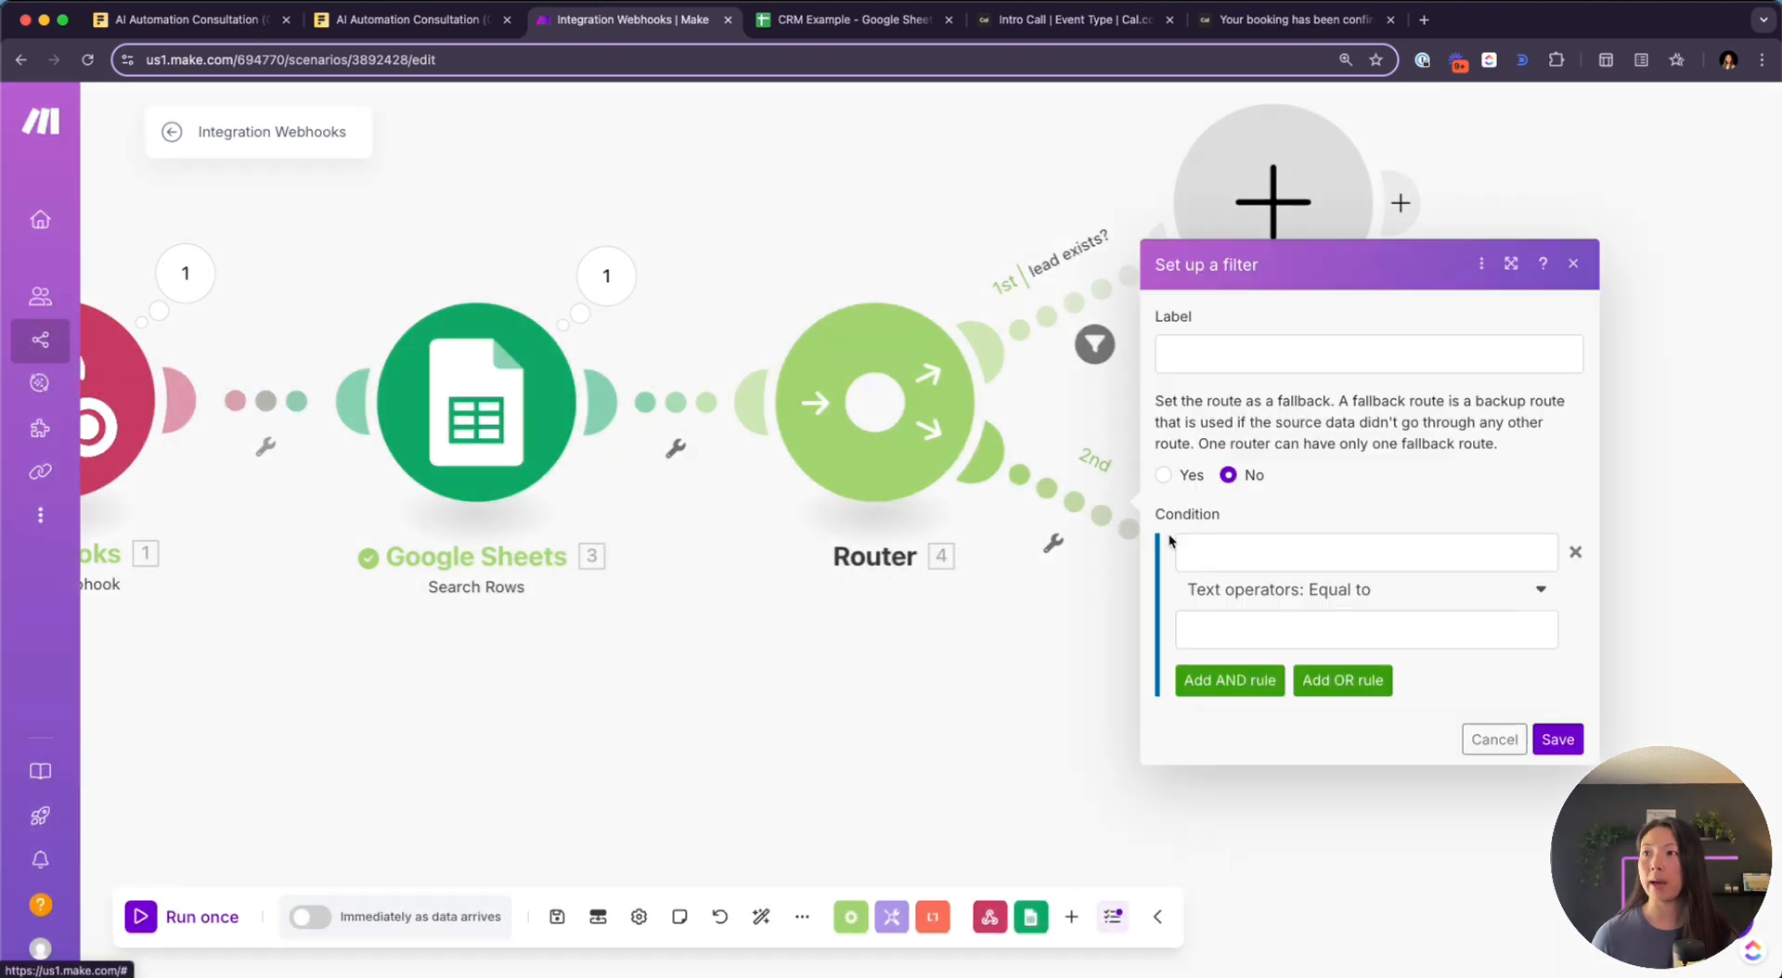
{"action": "type", "text": "lead doesn't exist?"}
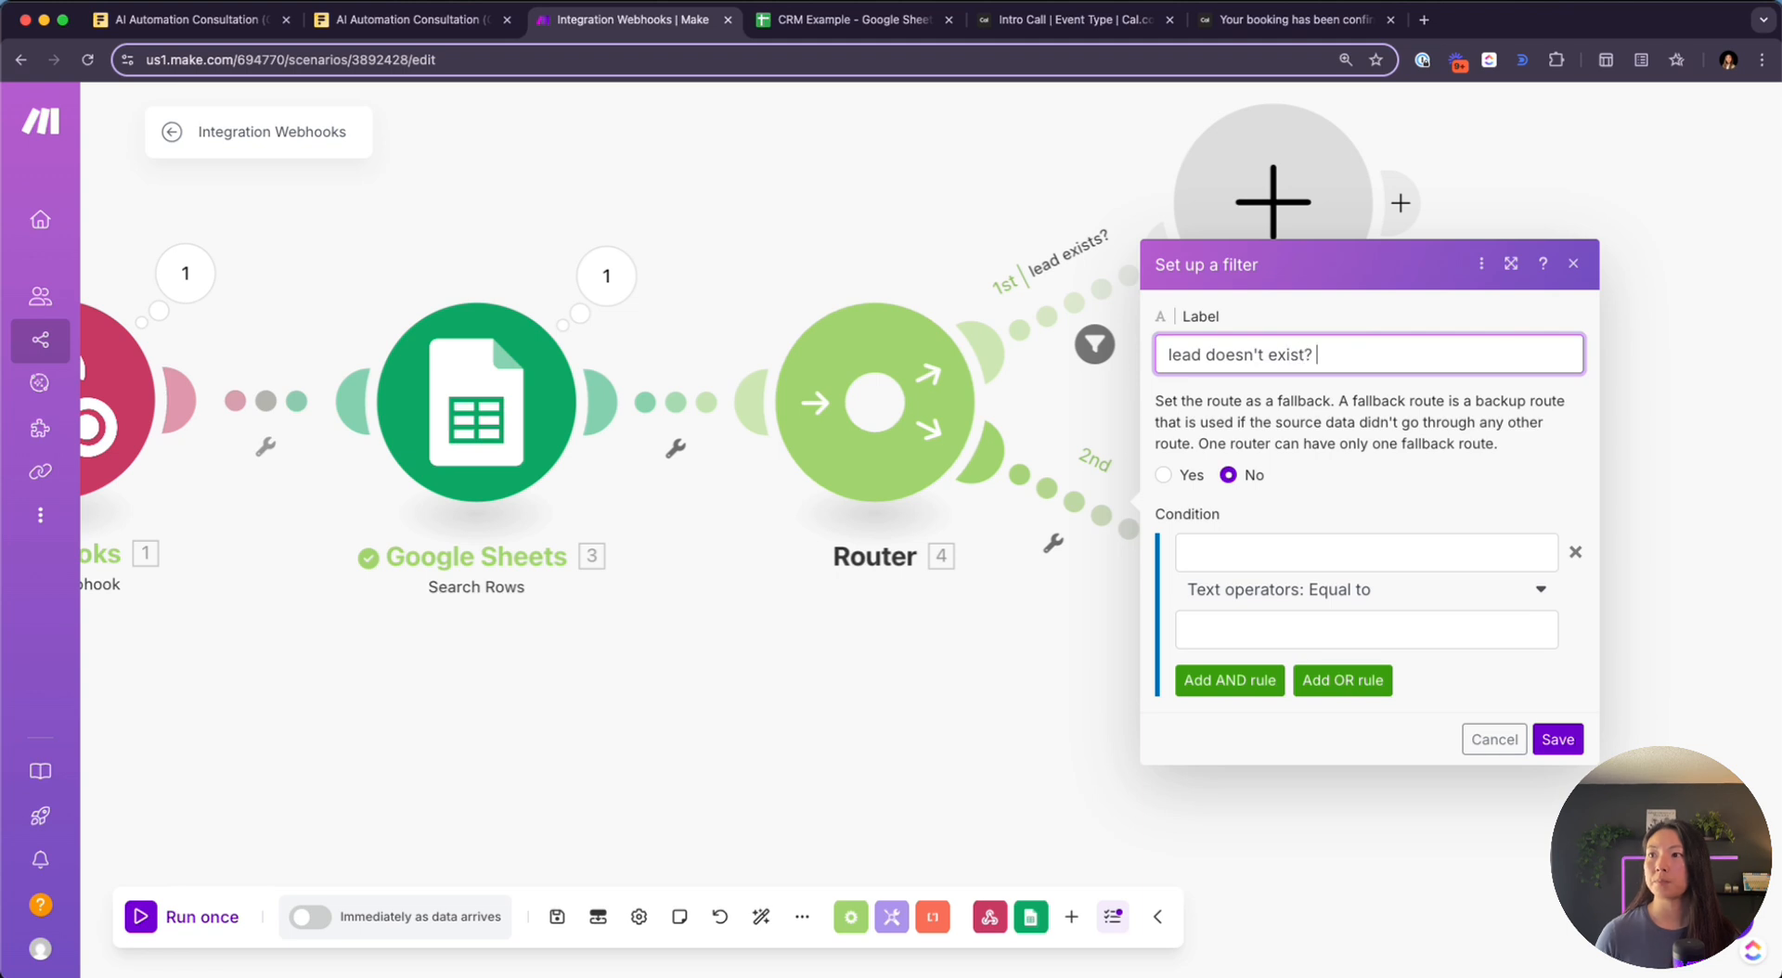
{"action": "left_click", "coordinate": [1260, 551]}
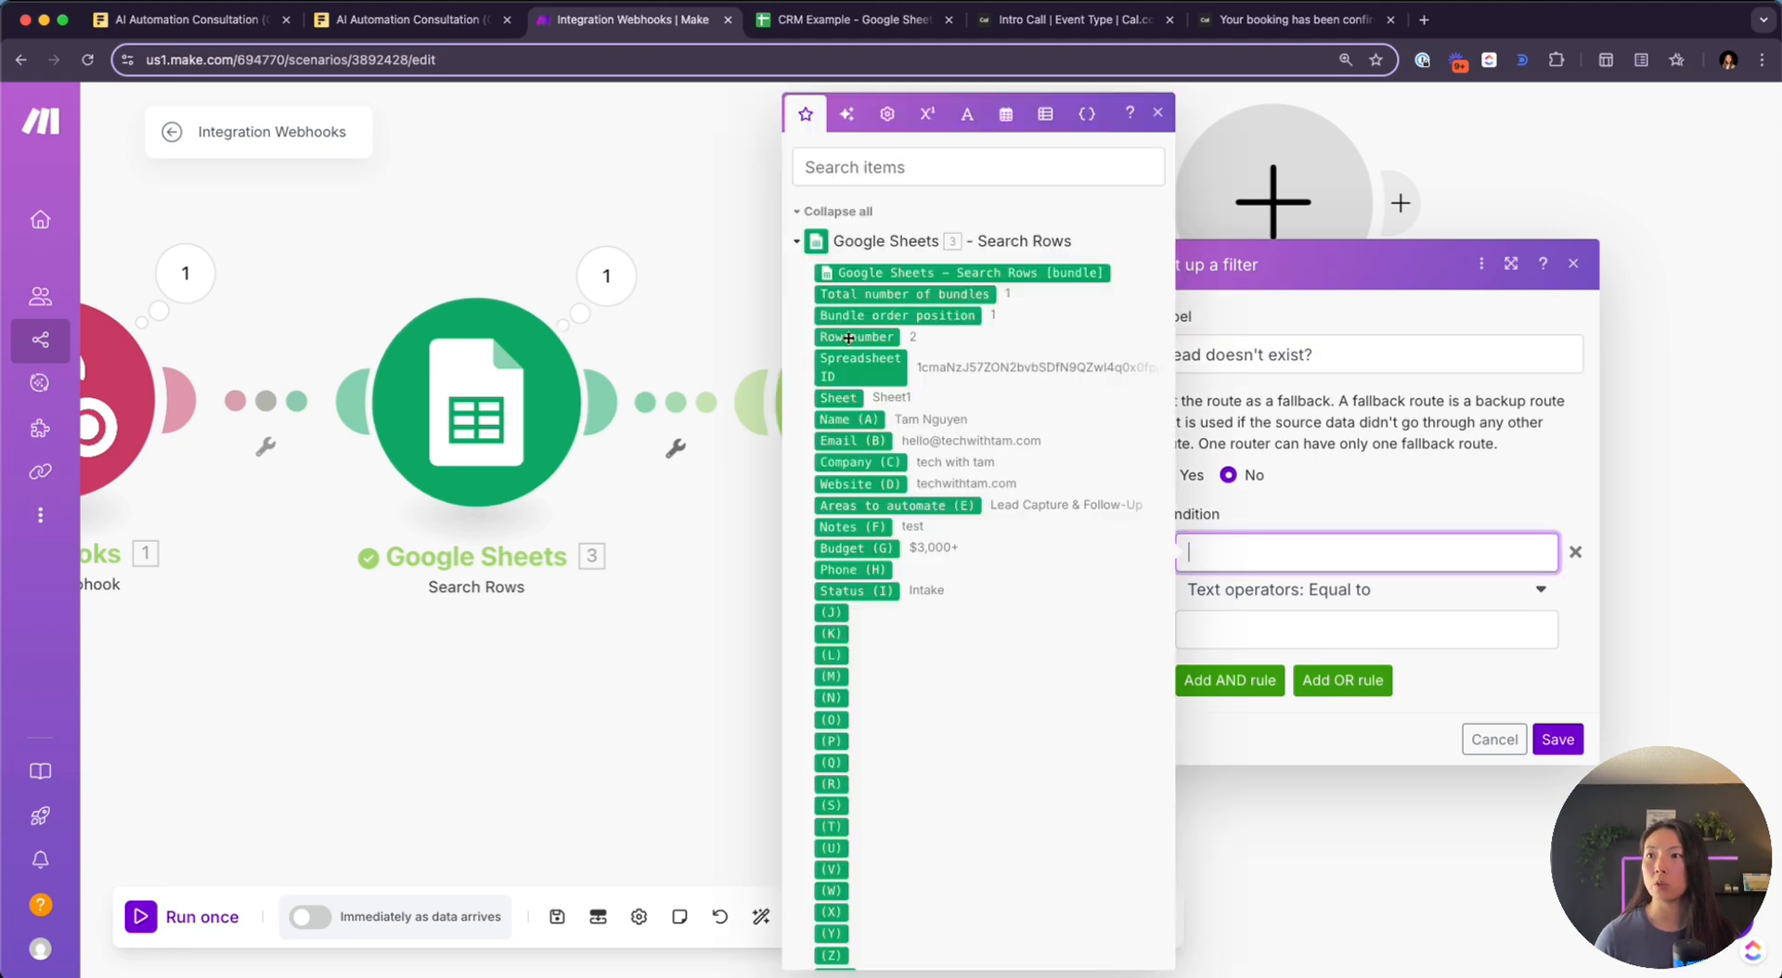
{"action": "left_click", "coordinate": [905, 295]}
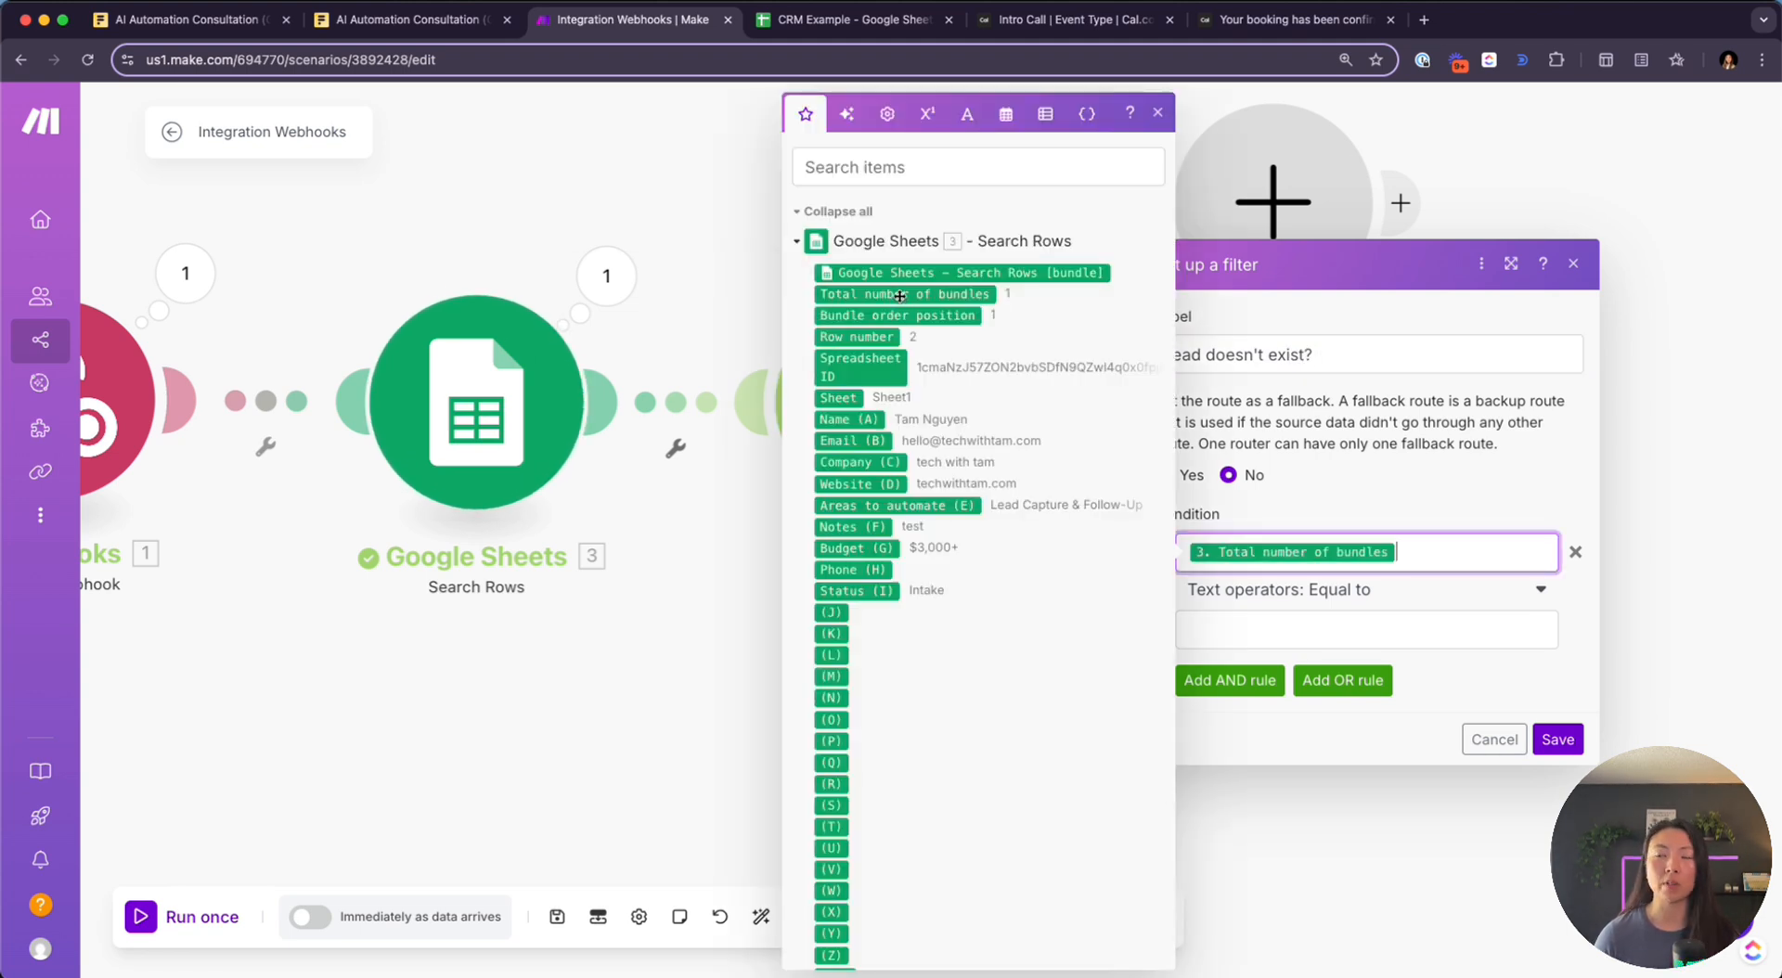
{"action": "left_click", "coordinate": [1346, 600]}
{"action": "scroll", "coordinate": [1261, 742], "scroll_direction": "down", "scroll_amount": 3}
{"action": "scroll", "coordinate": [1260, 747], "scroll_direction": "down", "scroll_amount": 5}
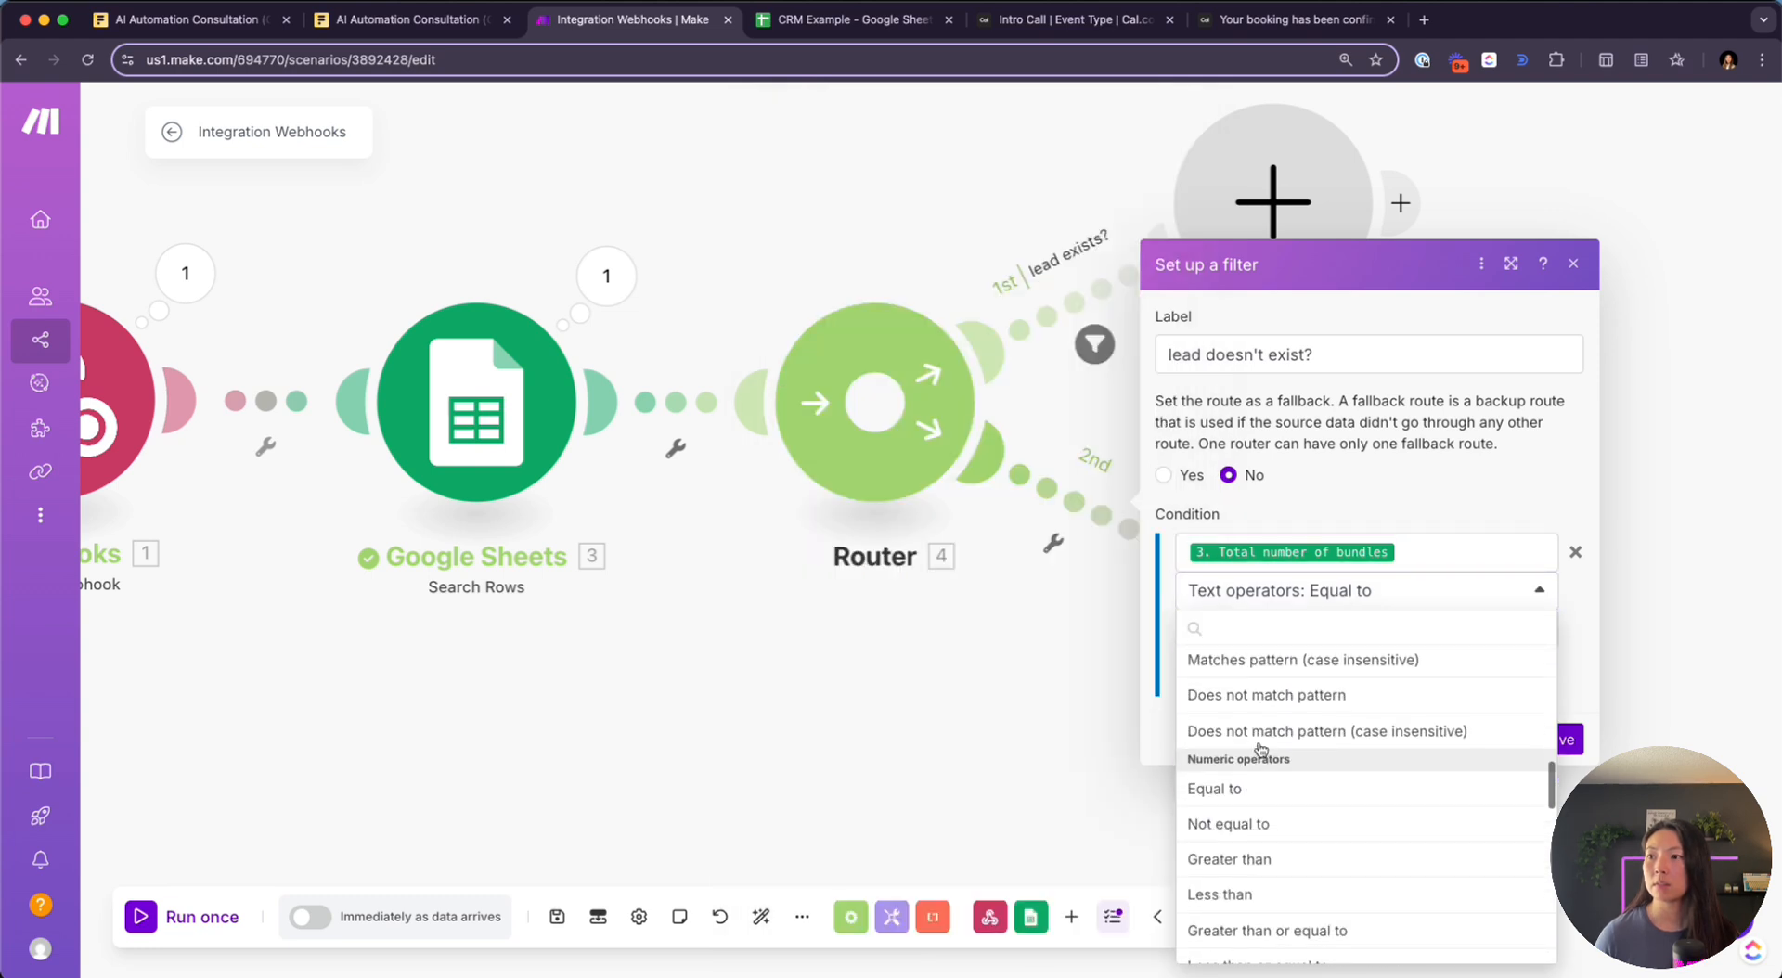
{"action": "left_click", "coordinate": [1260, 739]}
{"action": "left_click", "coordinate": [1246, 631]}
{"action": "type", "text": "1"}
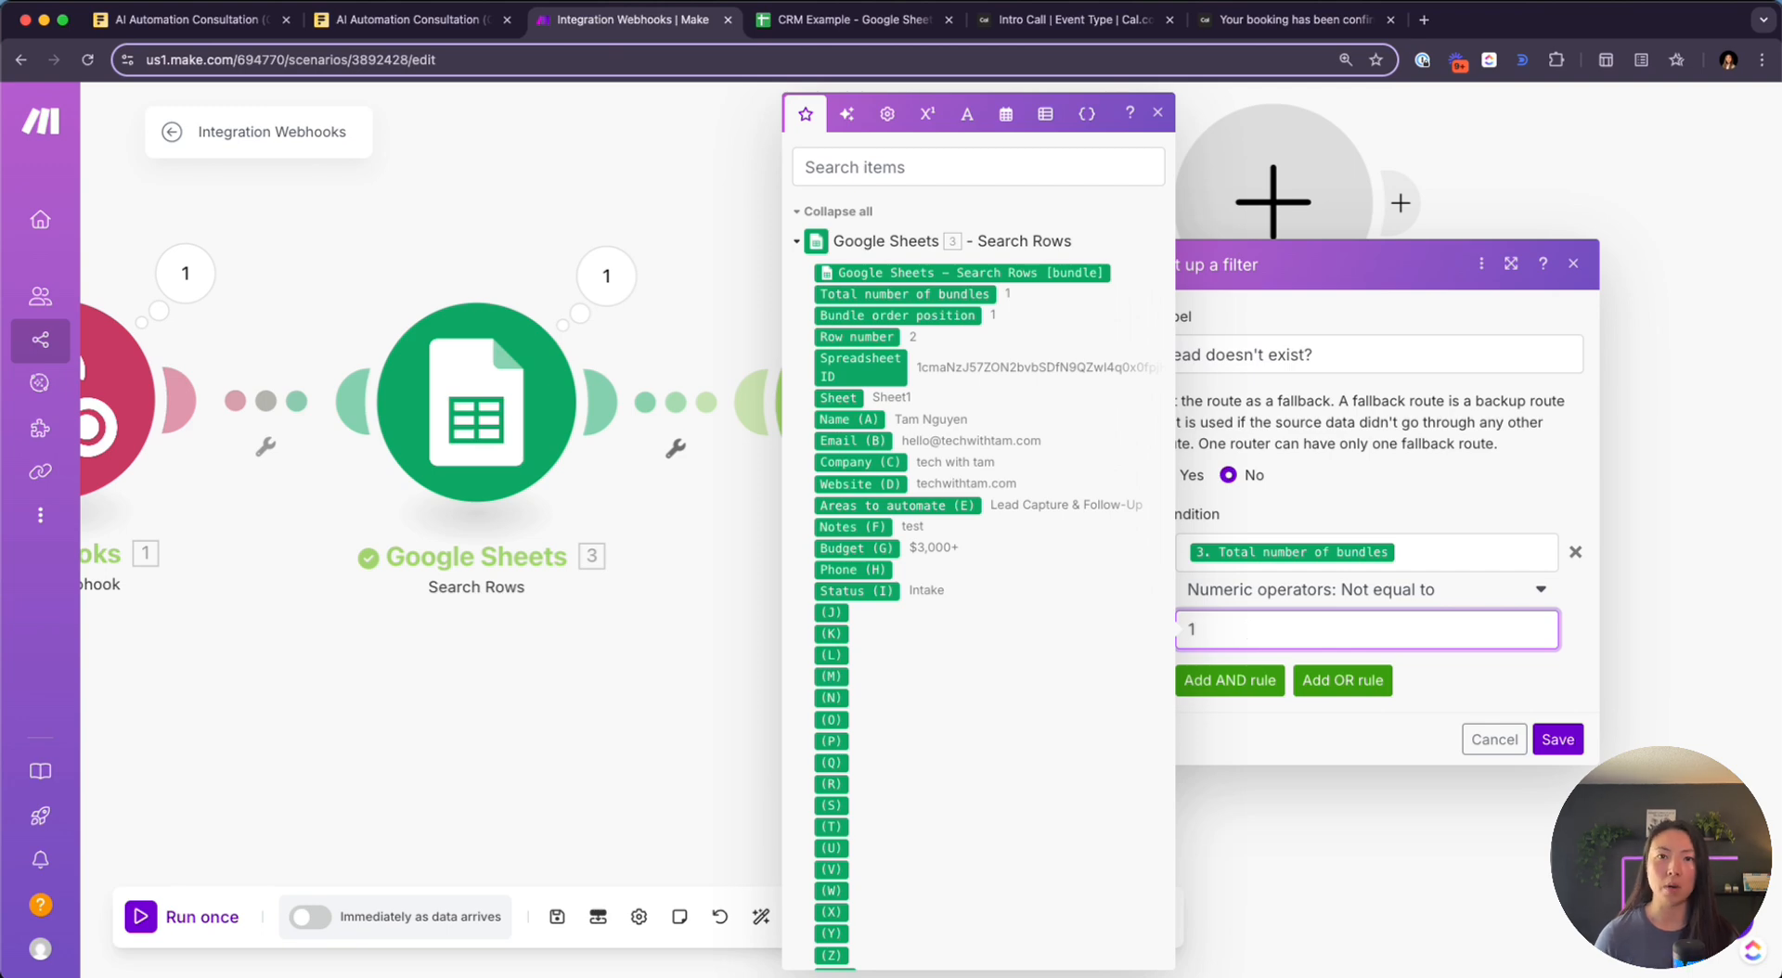
{"action": "left_click", "coordinate": [1559, 743]}
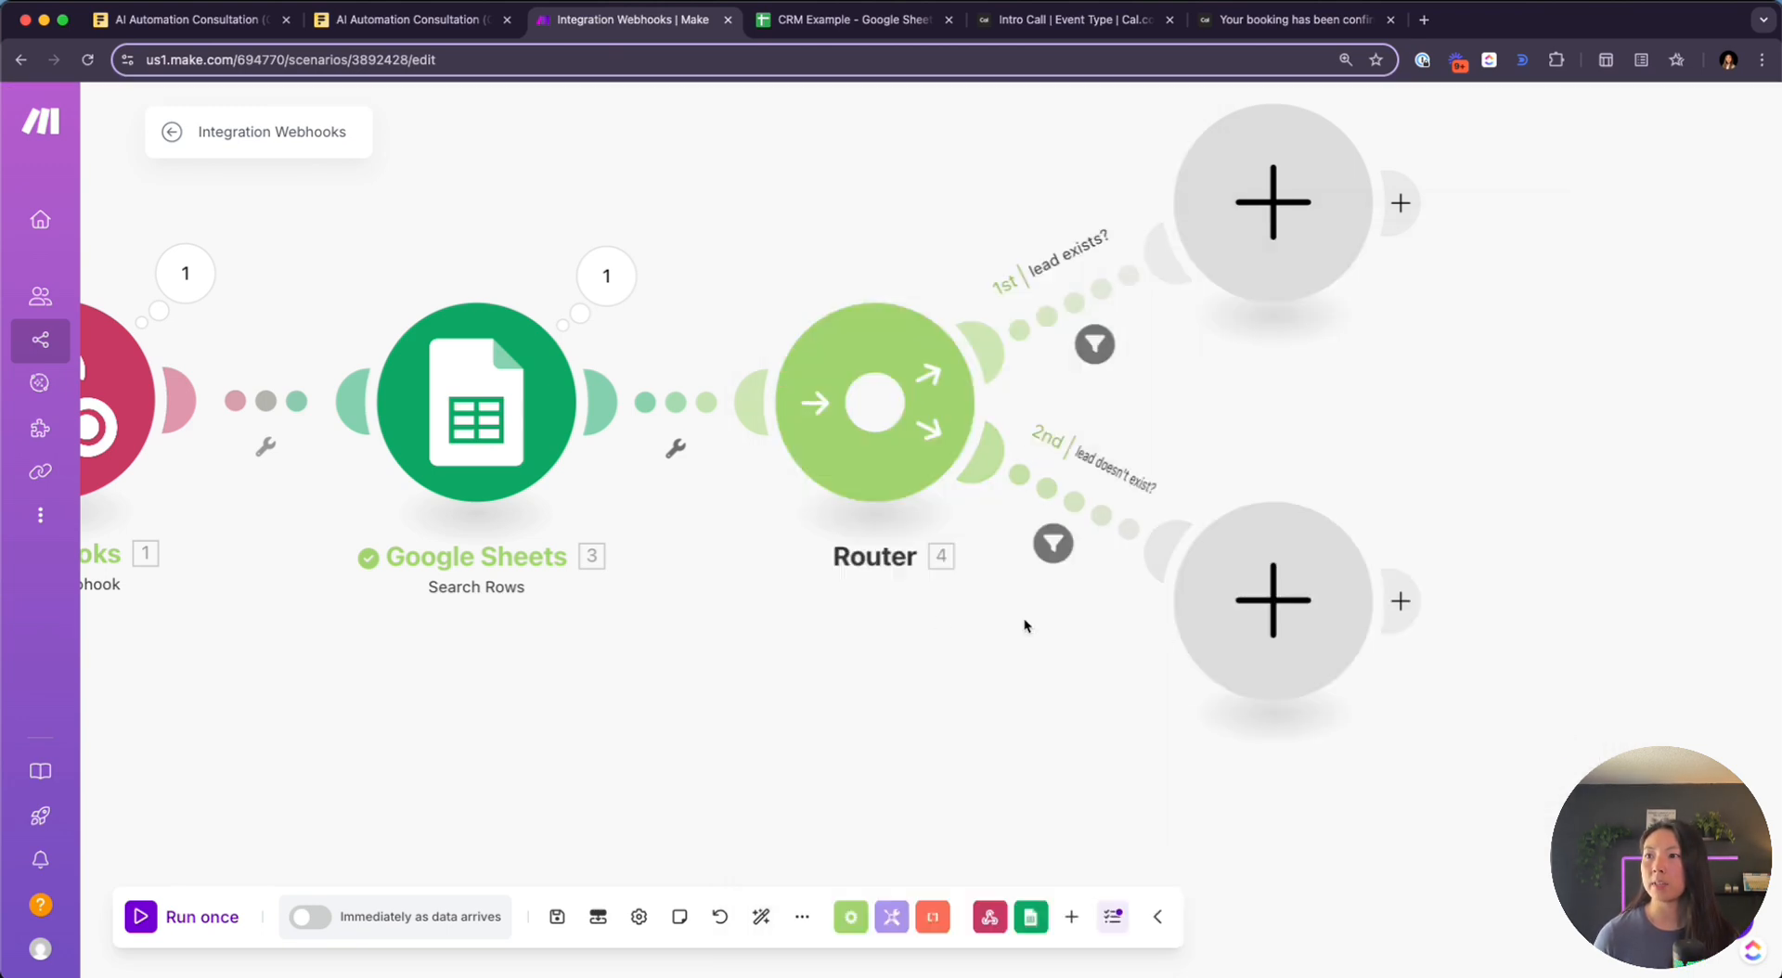
{"action": "left_click_drag", "start_coordinate": [1519, 410], "coordinate": [1356, 442]}
{"action": "left_click_drag", "start_coordinate": [875, 176], "coordinate": [1173, 275]}
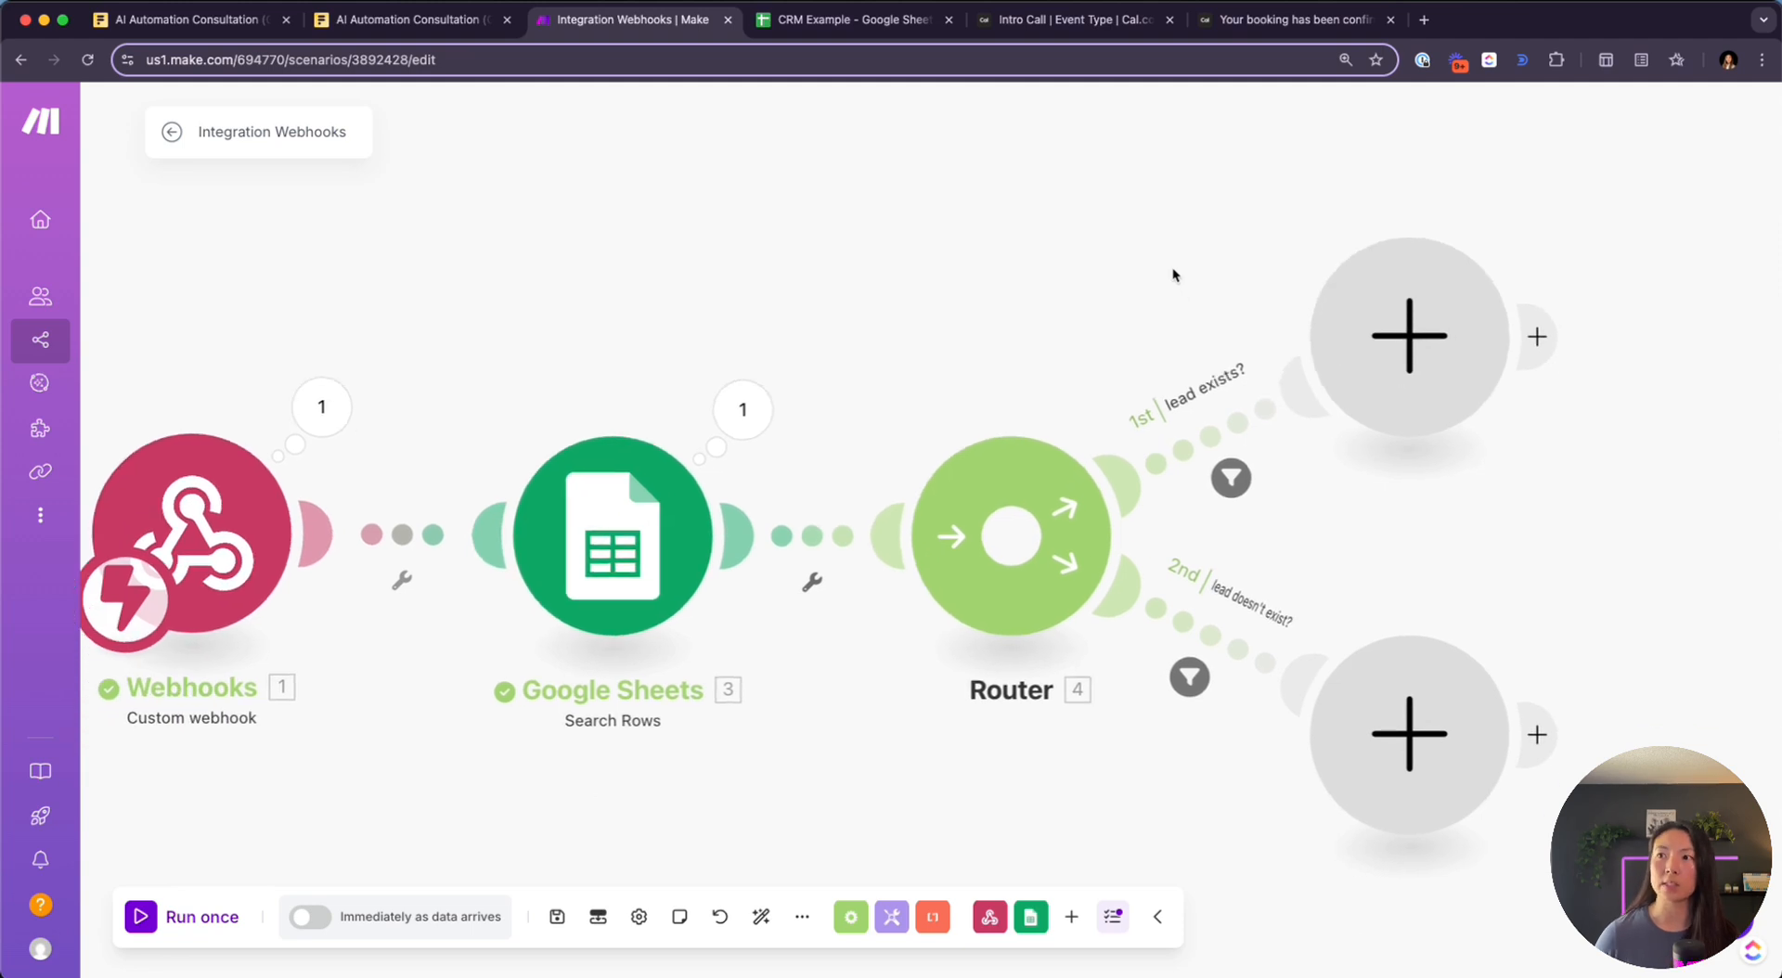
{"action": "left_click_drag", "start_coordinate": [1271, 240], "coordinate": [1177, 219]}
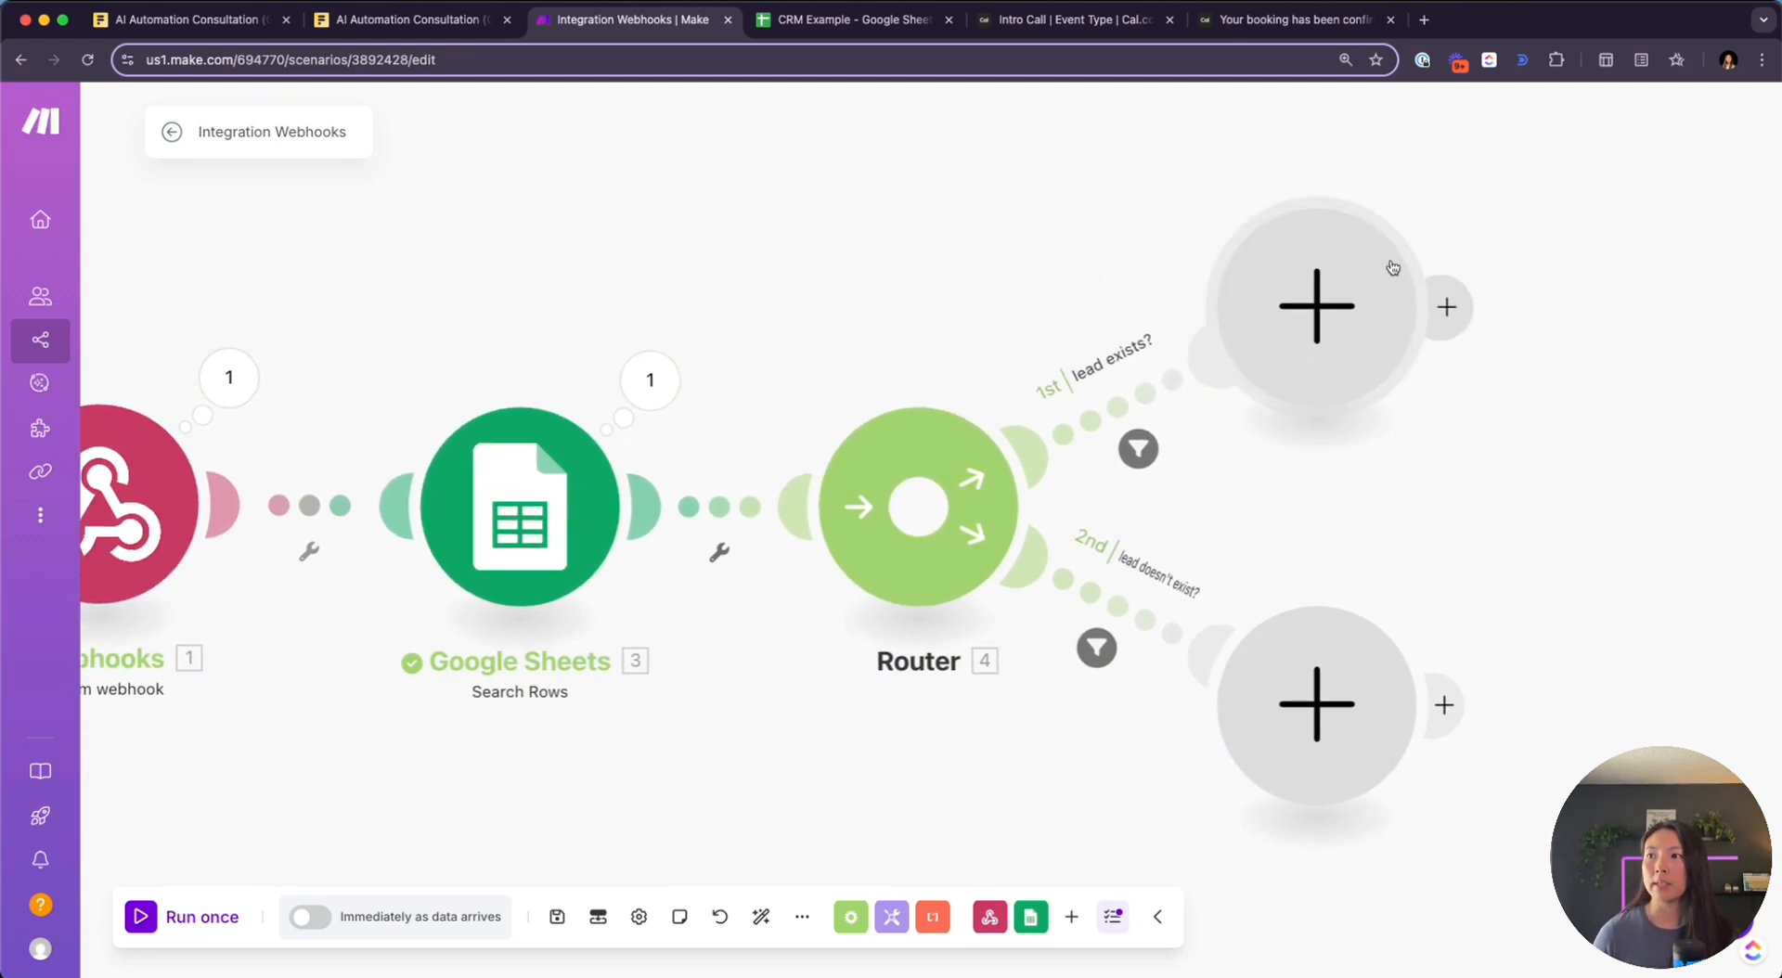
{"action": "scroll", "coordinate": [1100, 295], "scroll_direction": "right", "scroll_amount": 4}
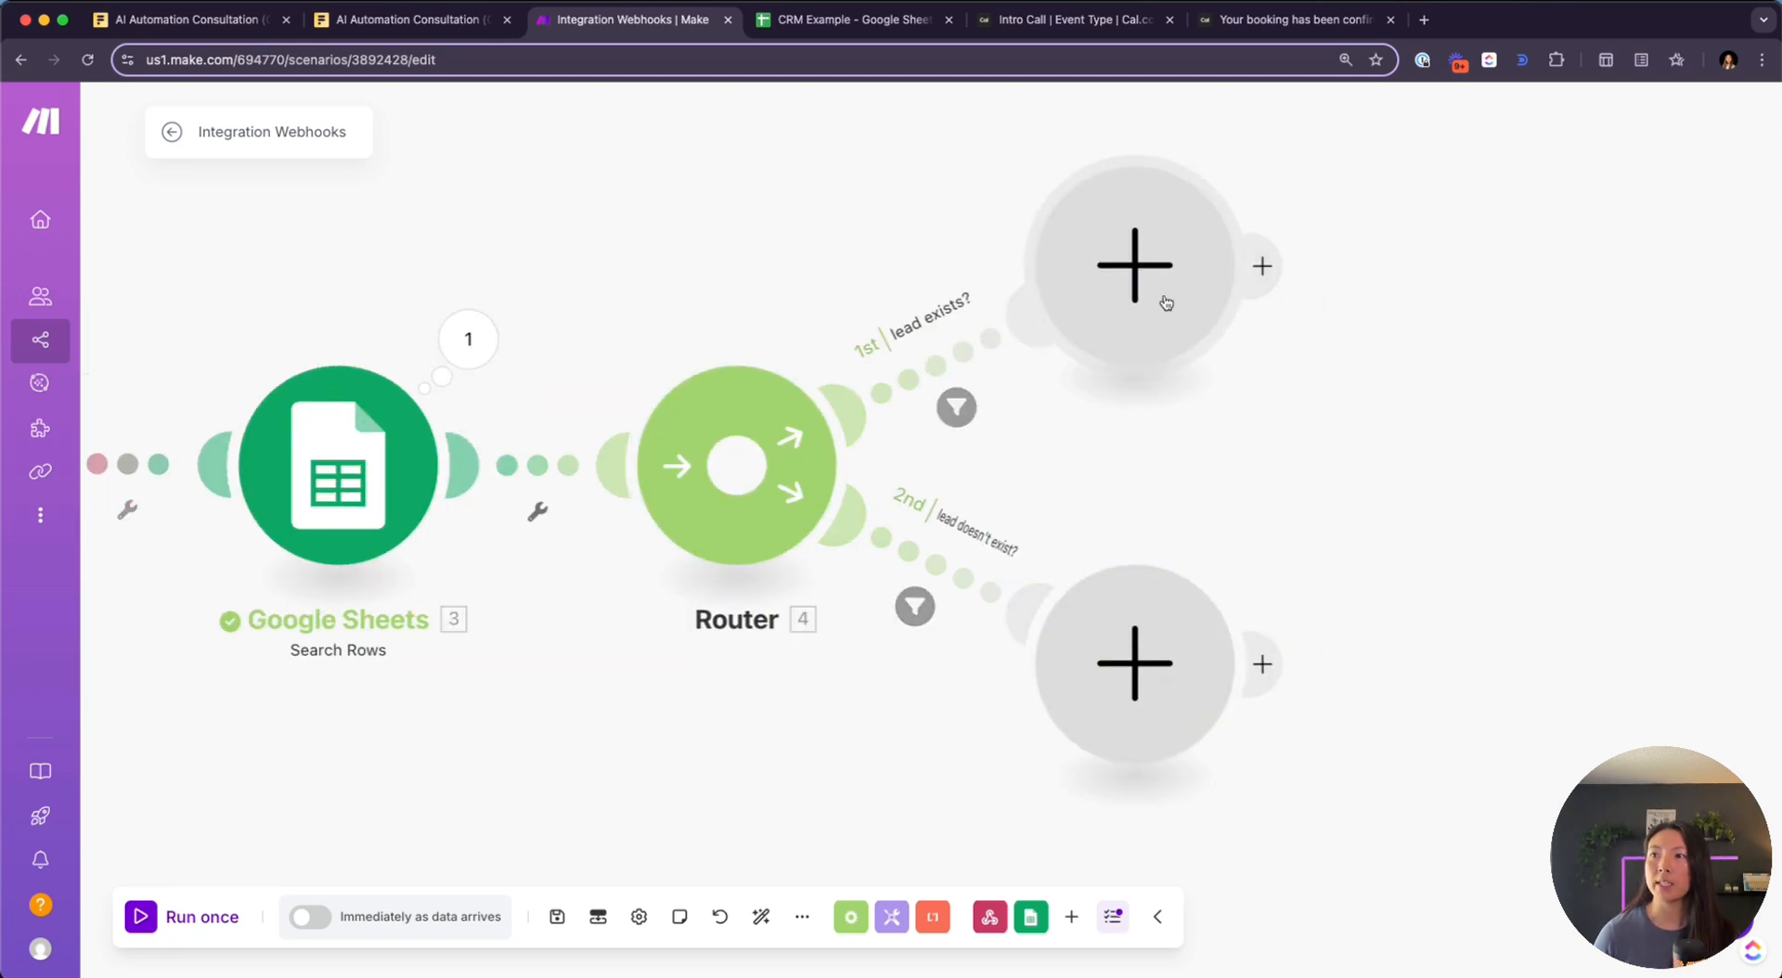
Add a Google Sheets Update a Row module to the lead-exists route
{"action": "left_click", "coordinate": [1124, 268]}
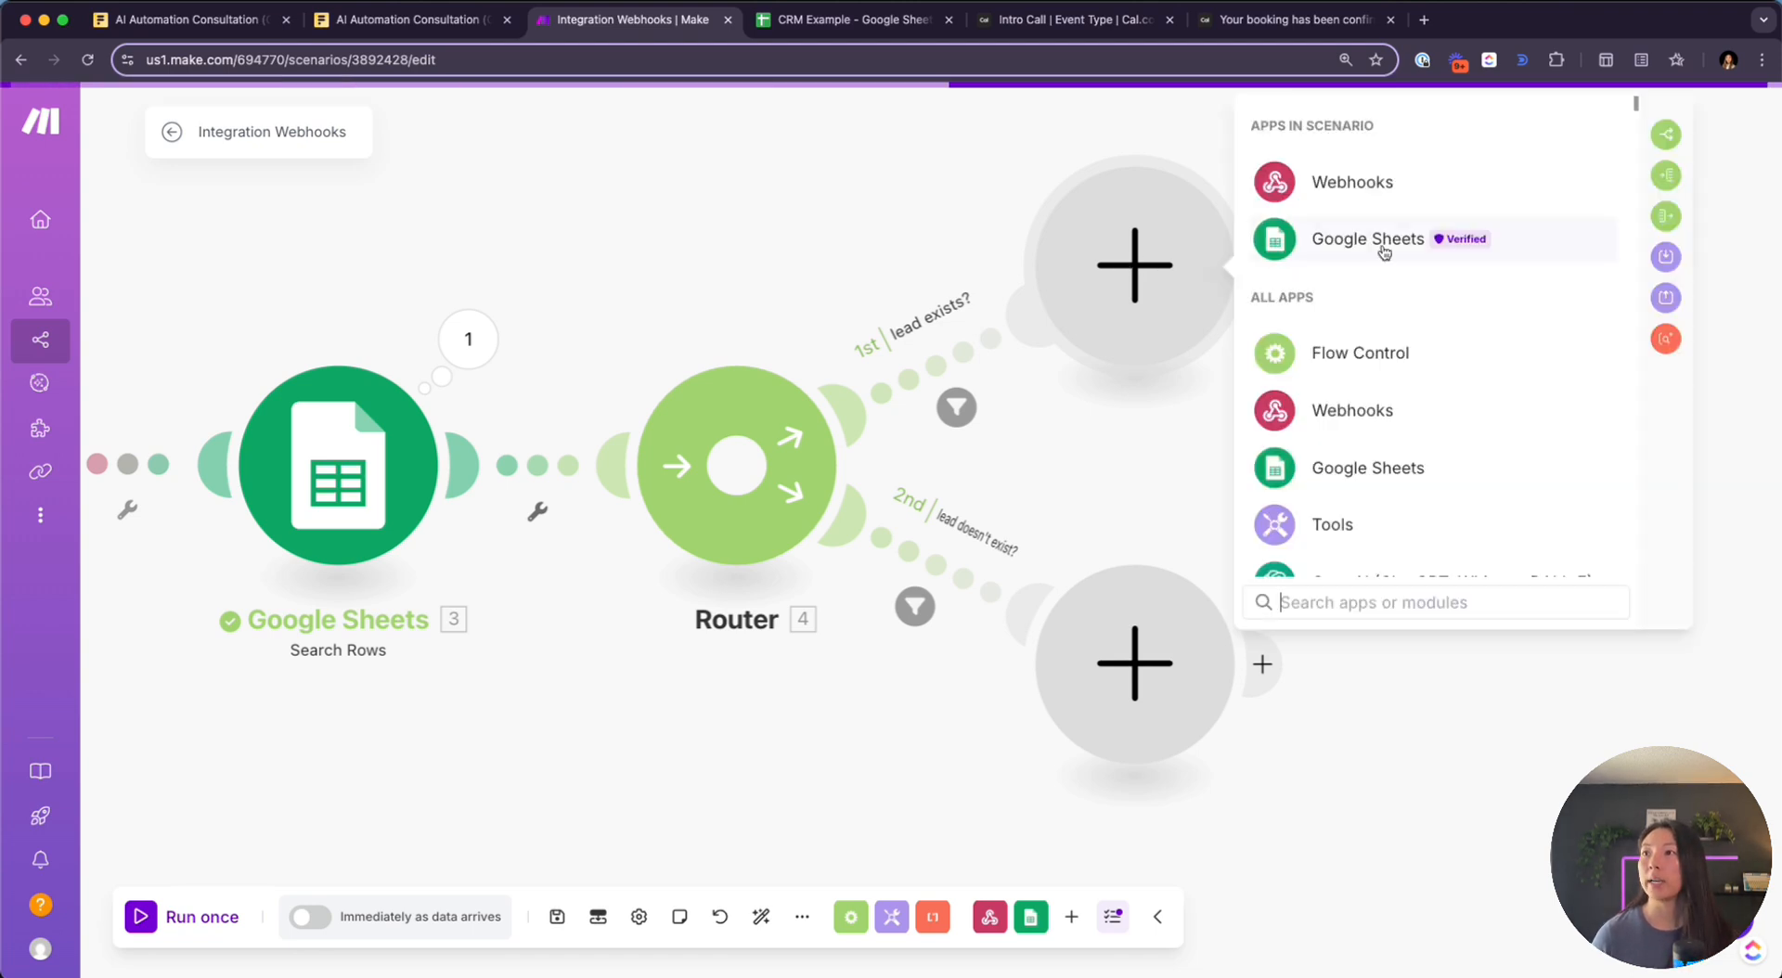
{"action": "left_click", "coordinate": [1347, 243]}
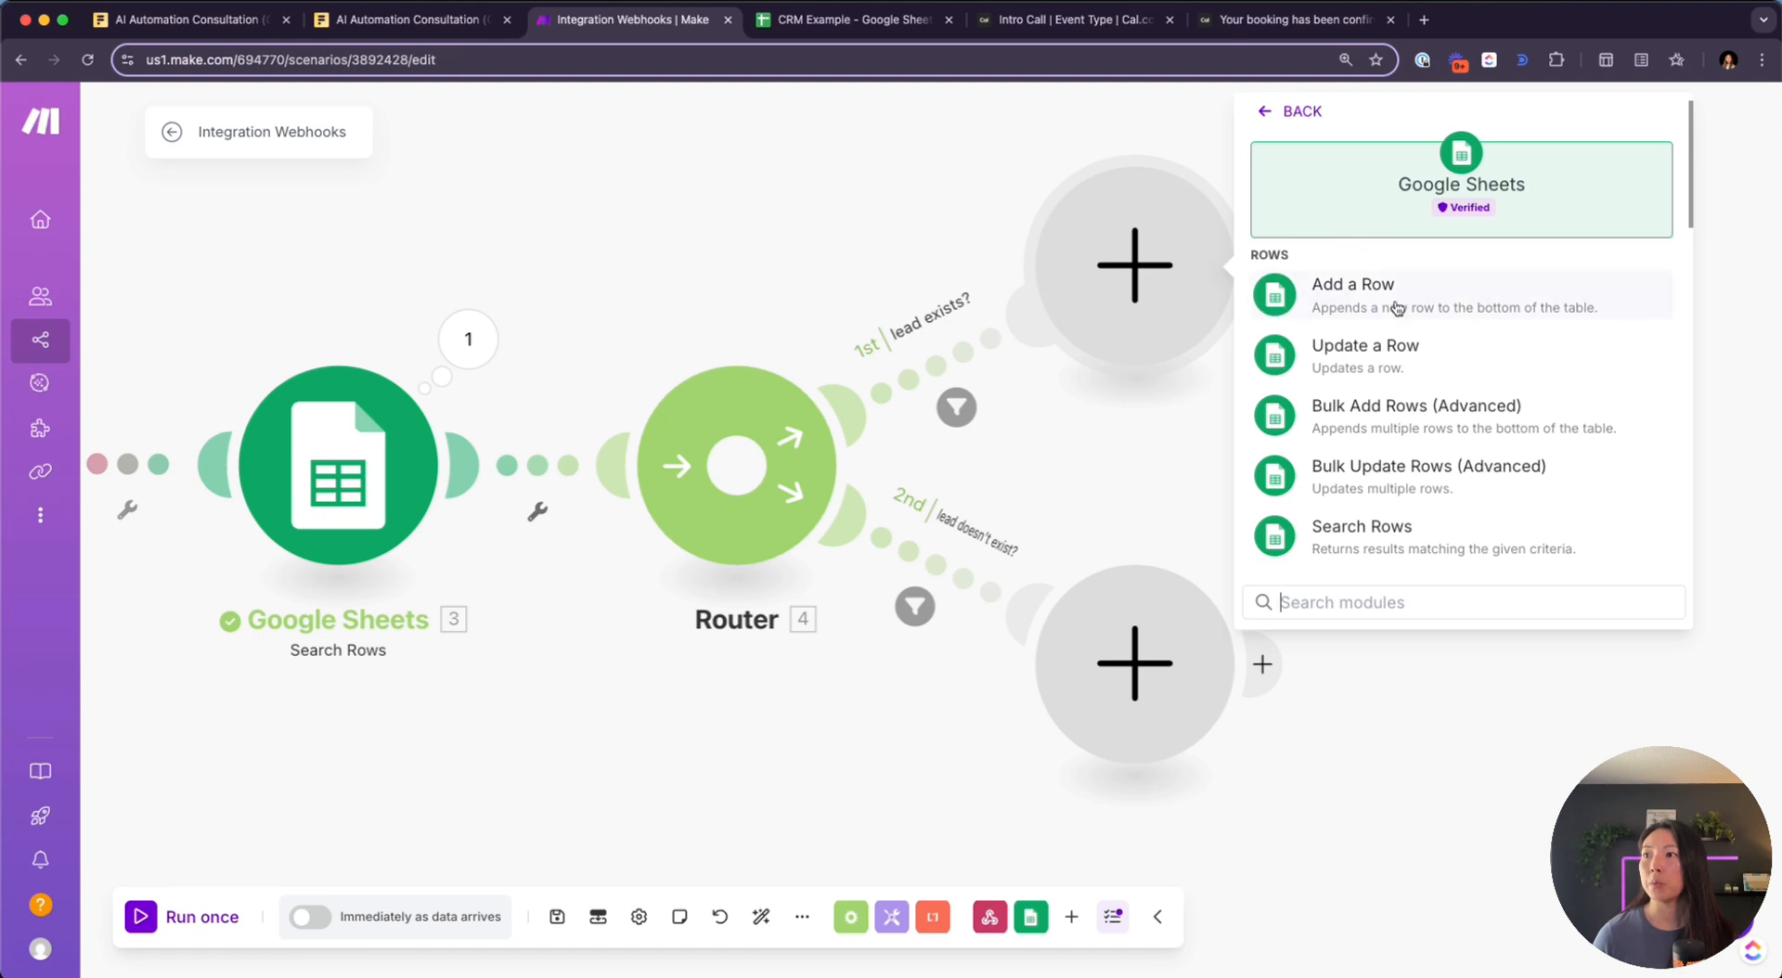
{"action": "left_click", "coordinate": [1417, 369]}
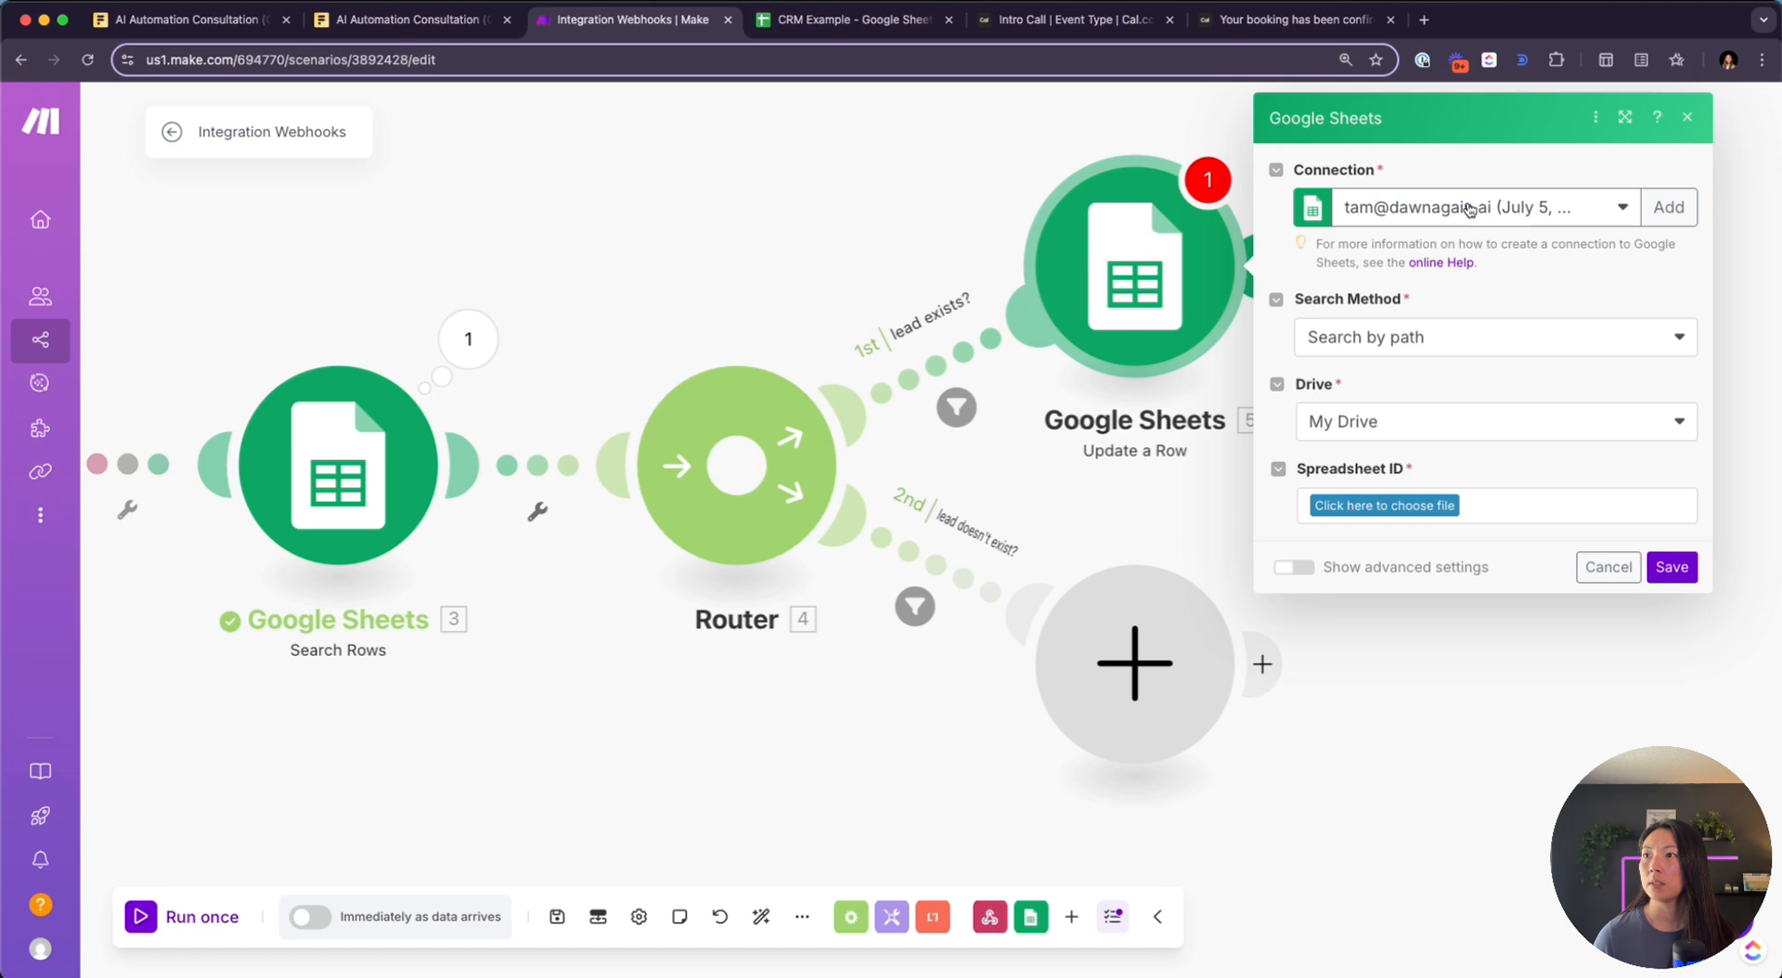
Target CRM Example's Sheet1 and map Search Rows' Row number into the Row number field
{"action": "left_click", "coordinate": [1406, 506]}
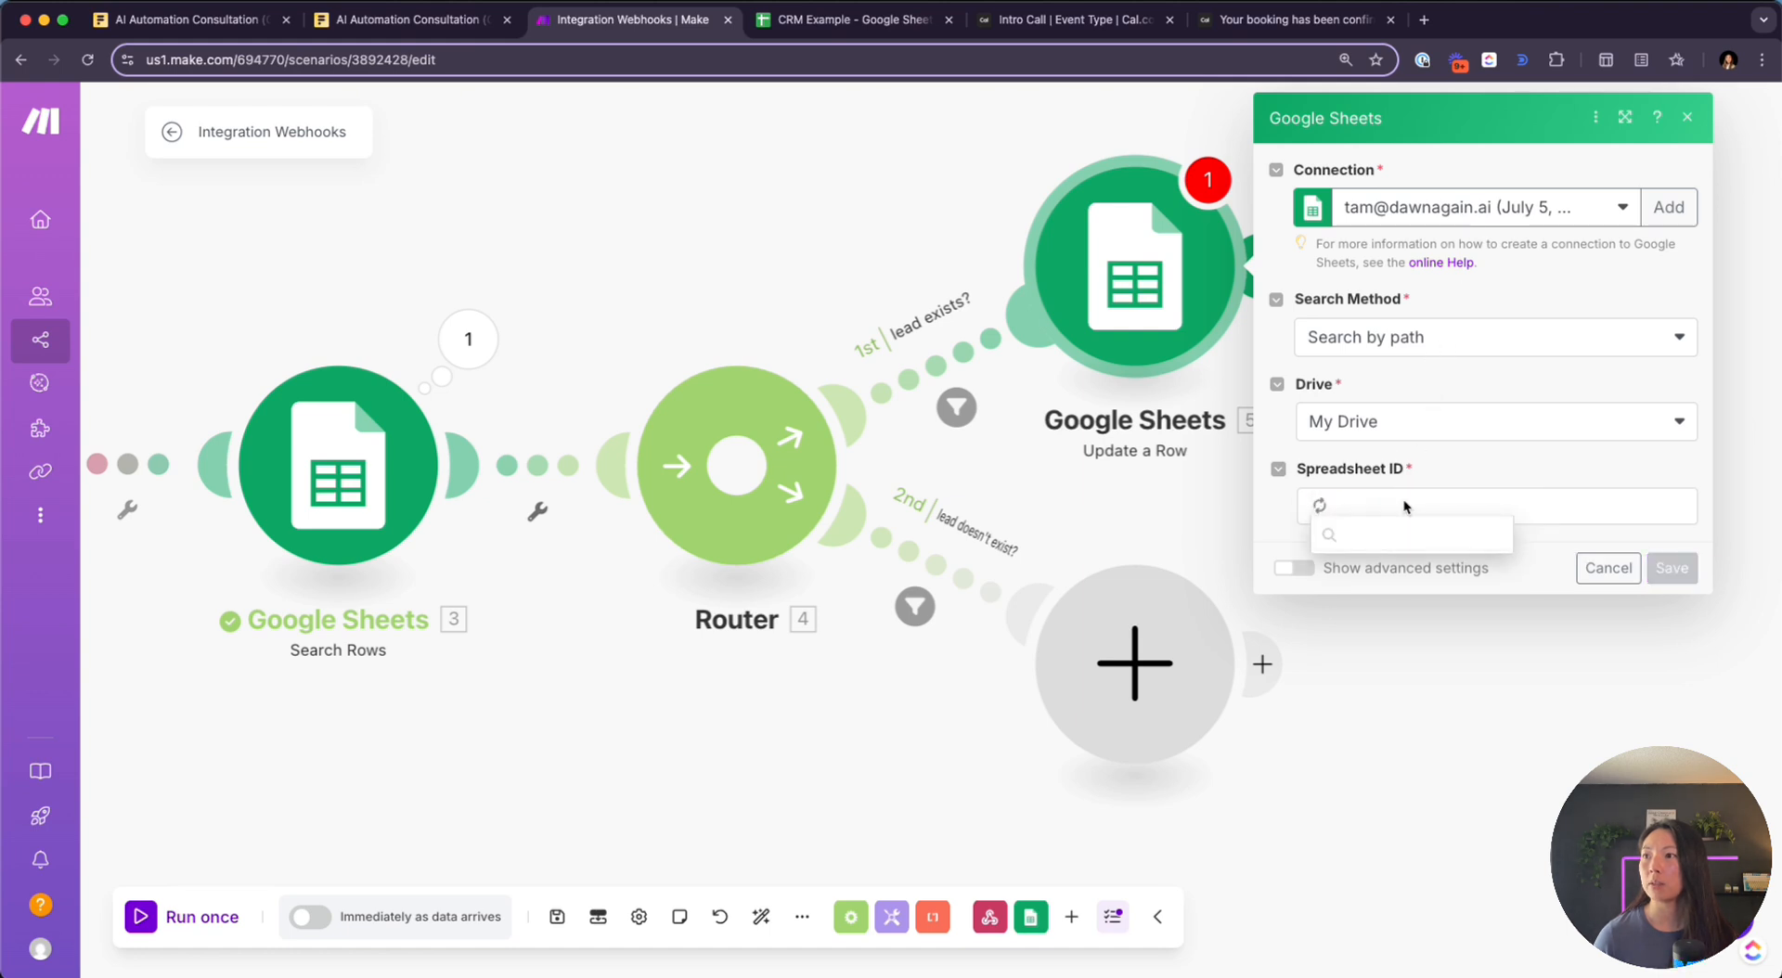
{"action": "type", "text": "crm"}
{"action": "left_click", "coordinate": [1409, 569]}
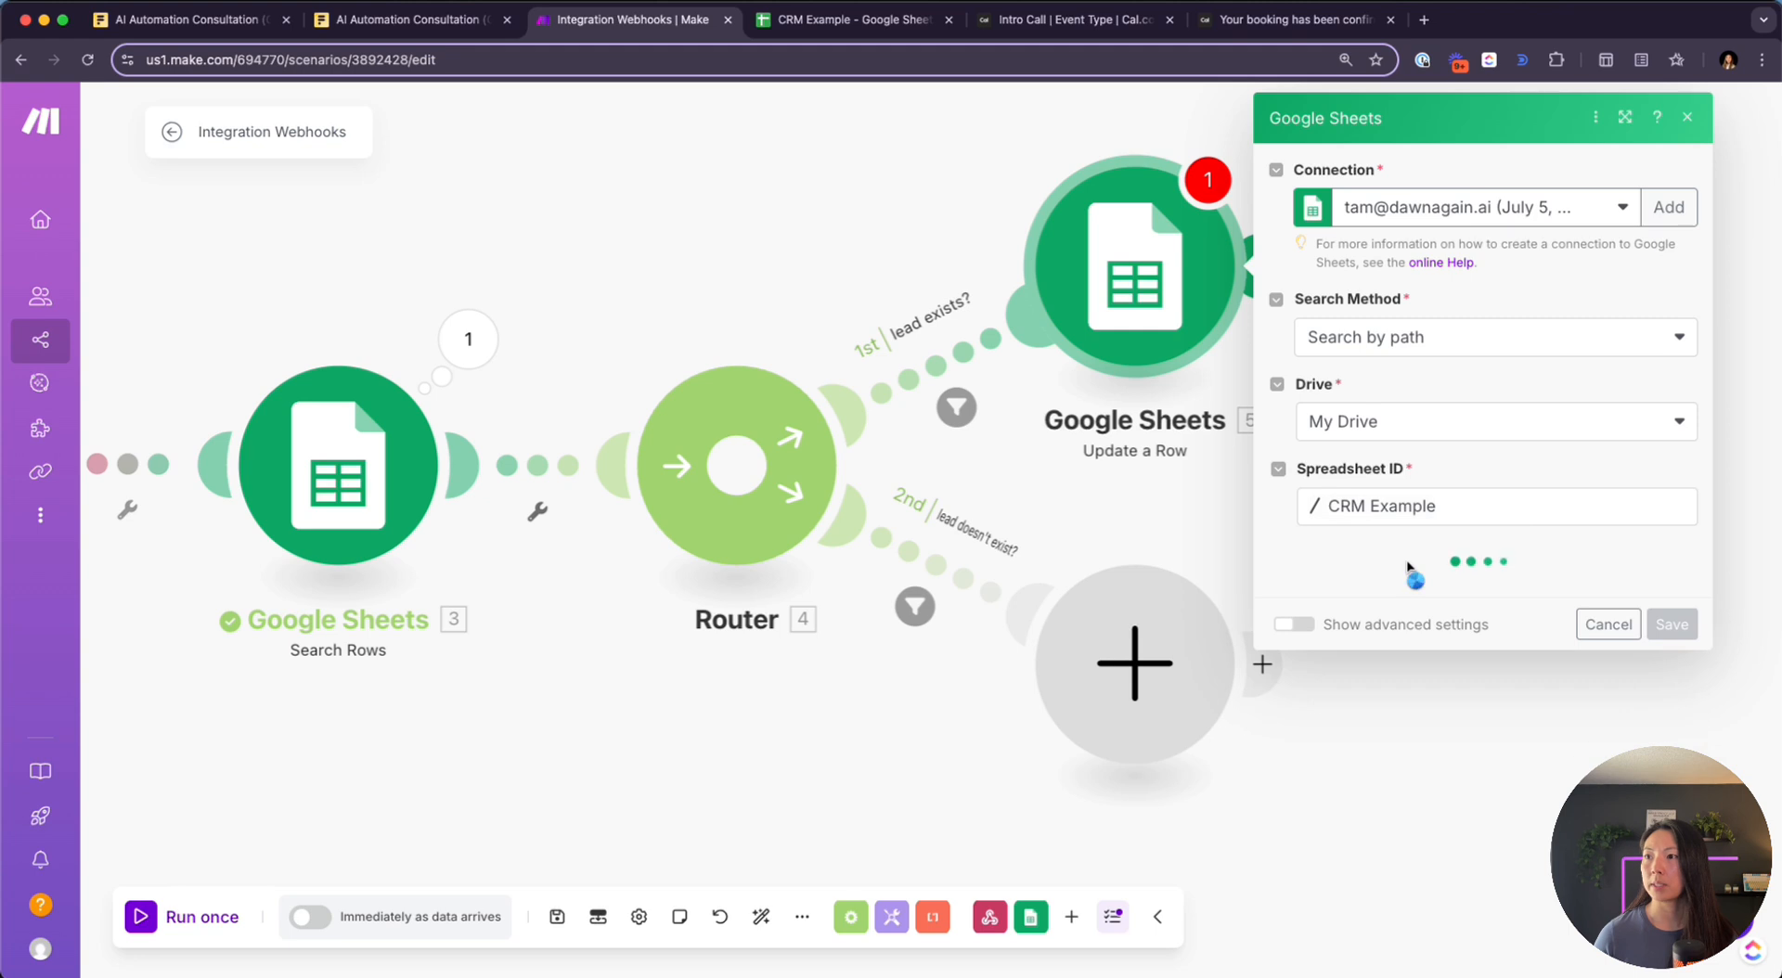
{"action": "left_click", "coordinate": [1461, 590]}
{"action": "left_click", "coordinate": [1438, 627]}
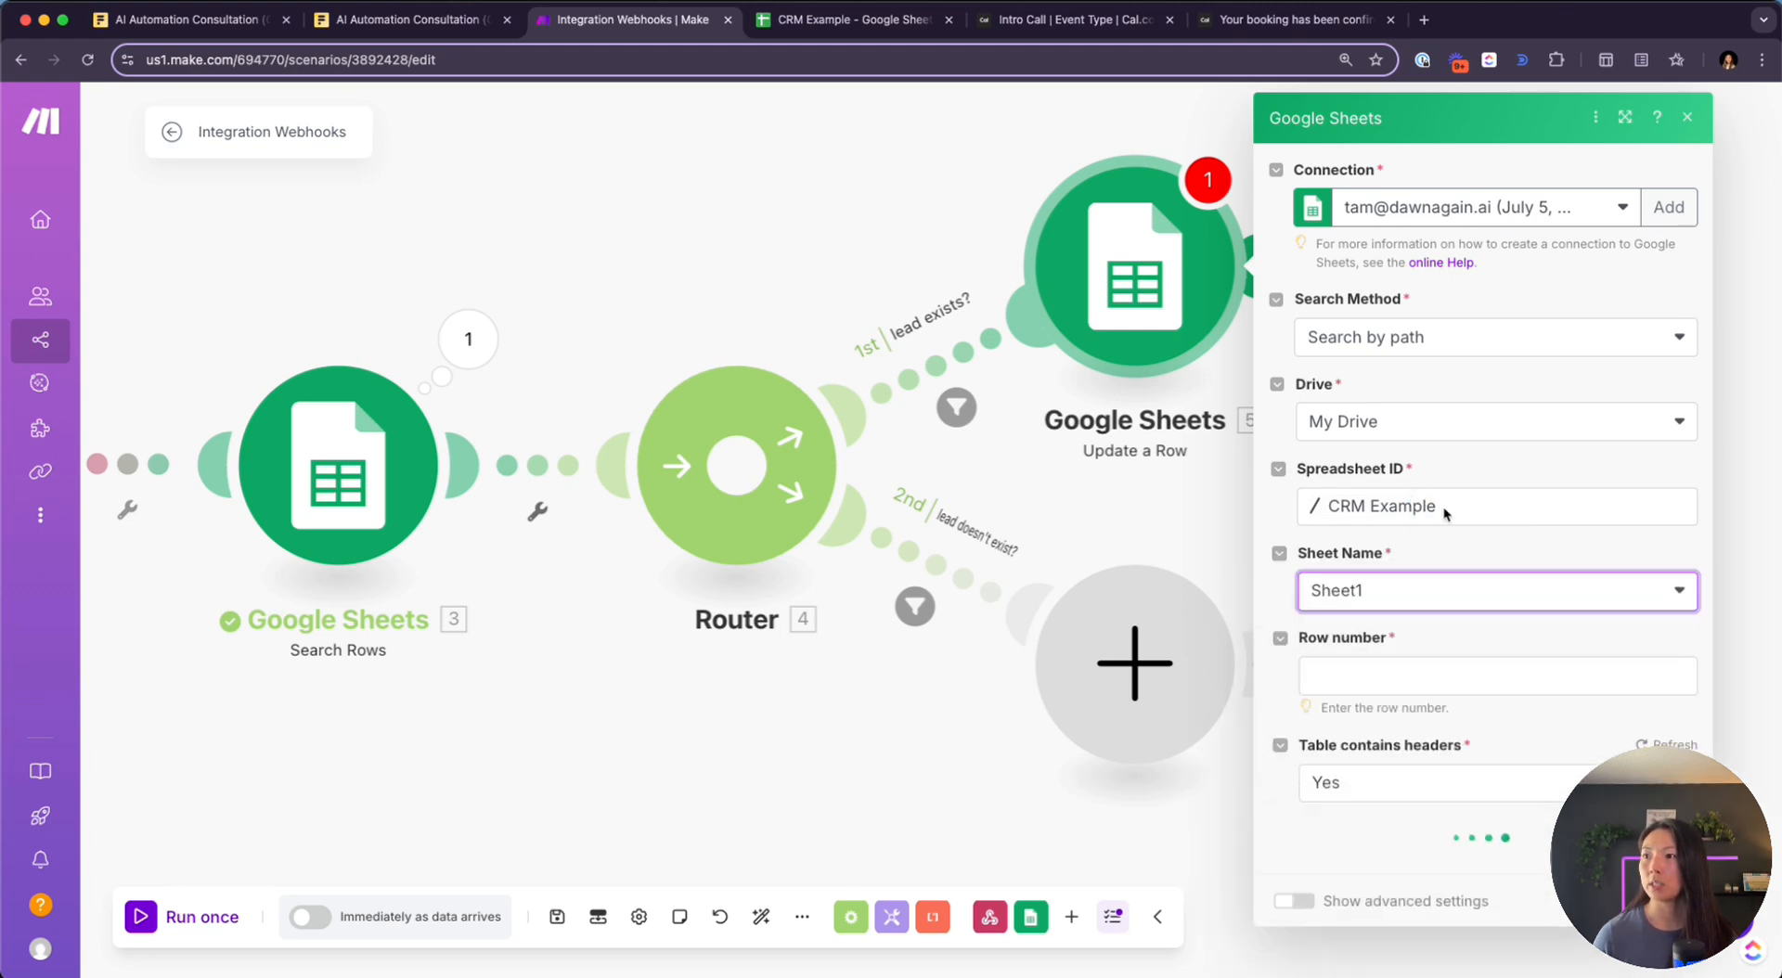
{"action": "left_click", "coordinate": [1377, 675]}
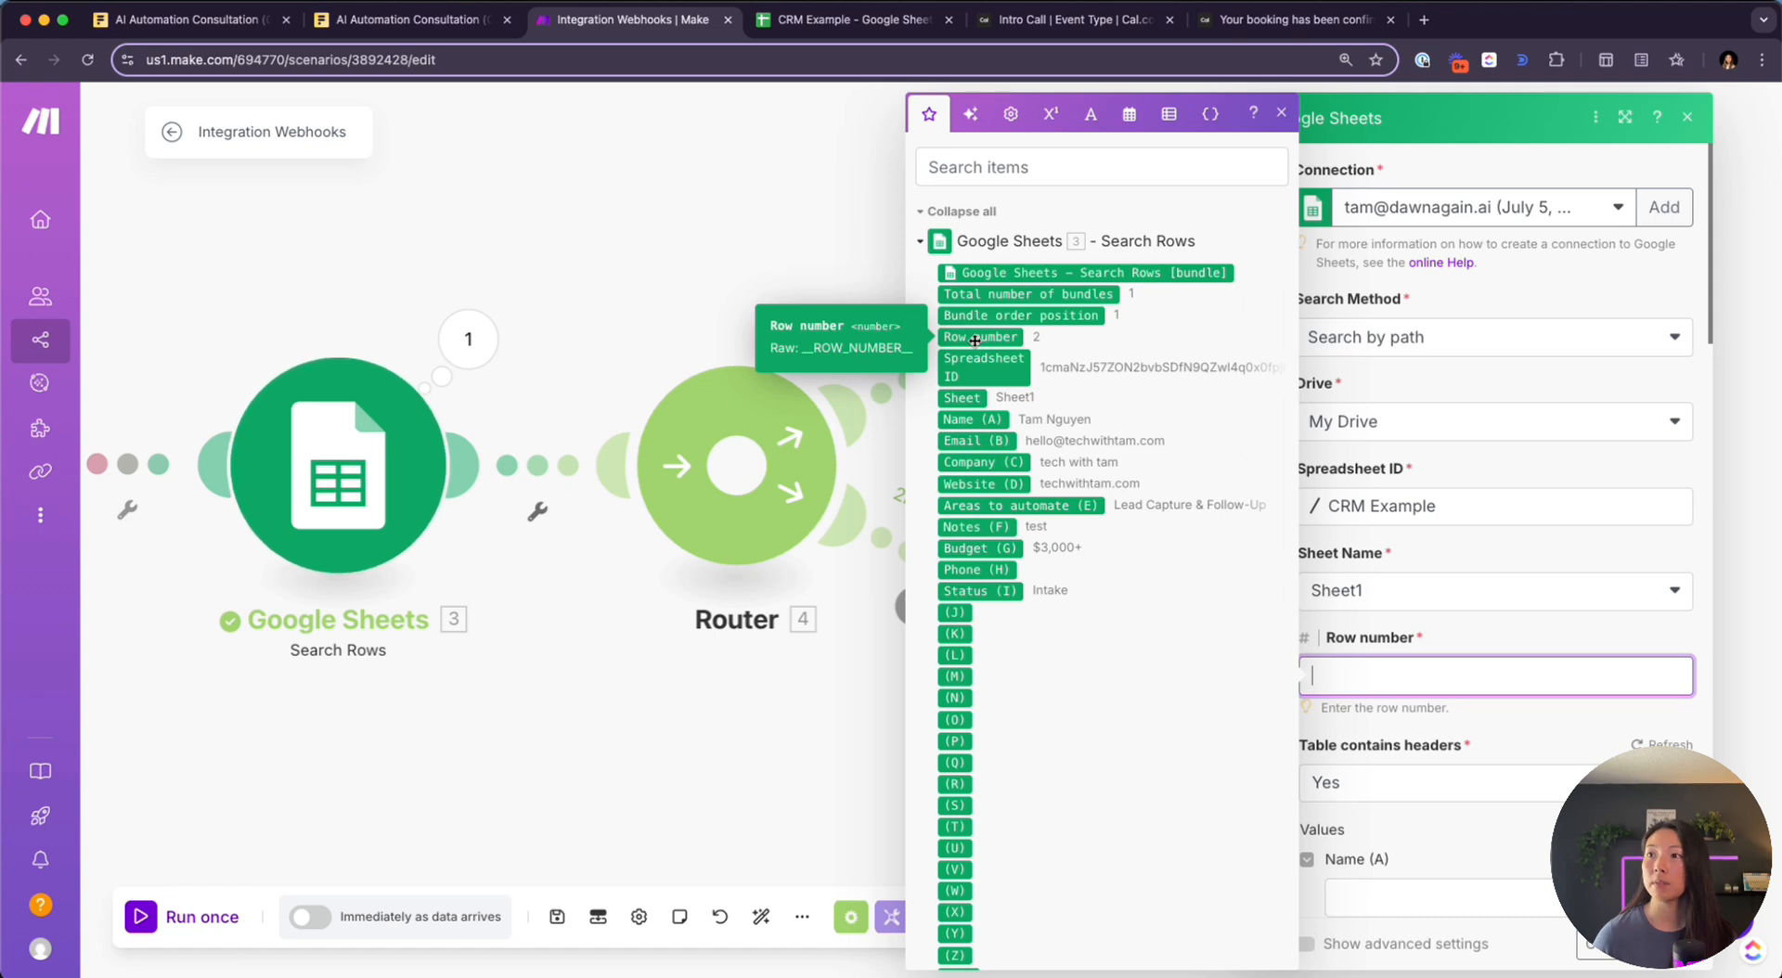
{"action": "left_click_drag", "start_coordinate": [975, 340], "coordinate": [1364, 683]}
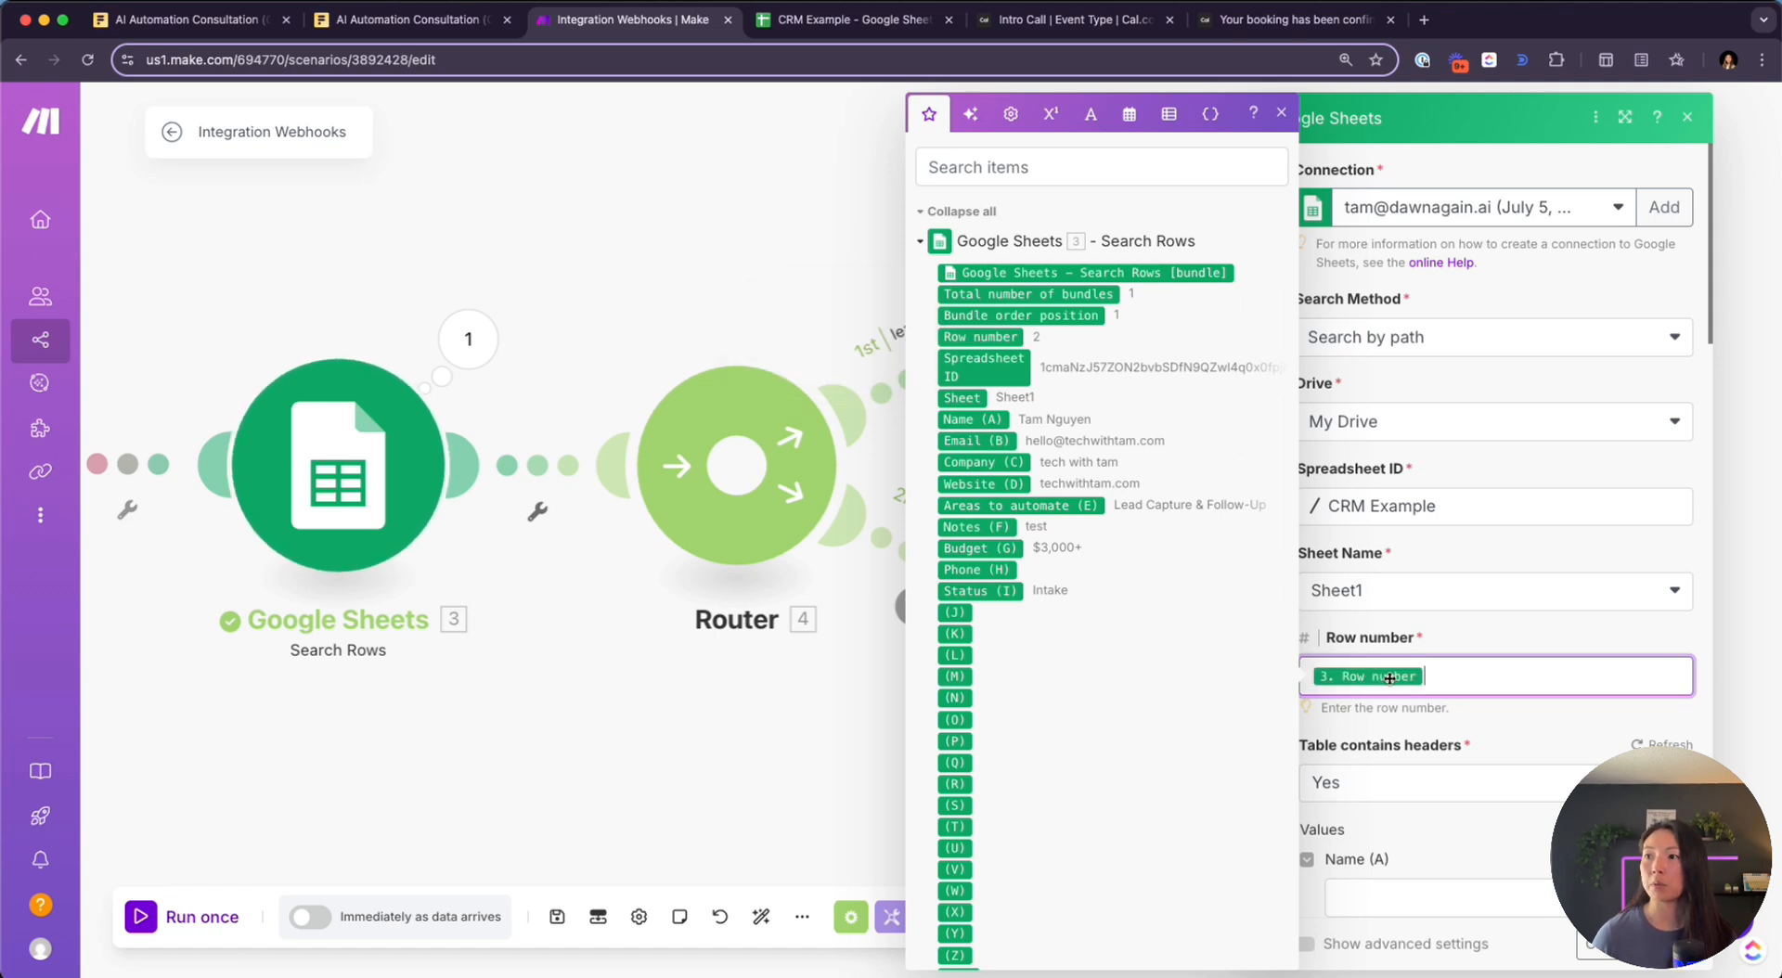
Enter 'Booked Meeting' in Status (I), then check the sheet's allowed Status options
{"action": "left_click", "coordinate": [1479, 640]}
{"action": "scroll", "coordinate": [1419, 576], "scroll_direction": "down", "scroll_amount": 5}
{"action": "scroll", "coordinate": [1358, 548], "scroll_direction": "down", "scroll_amount": 2}
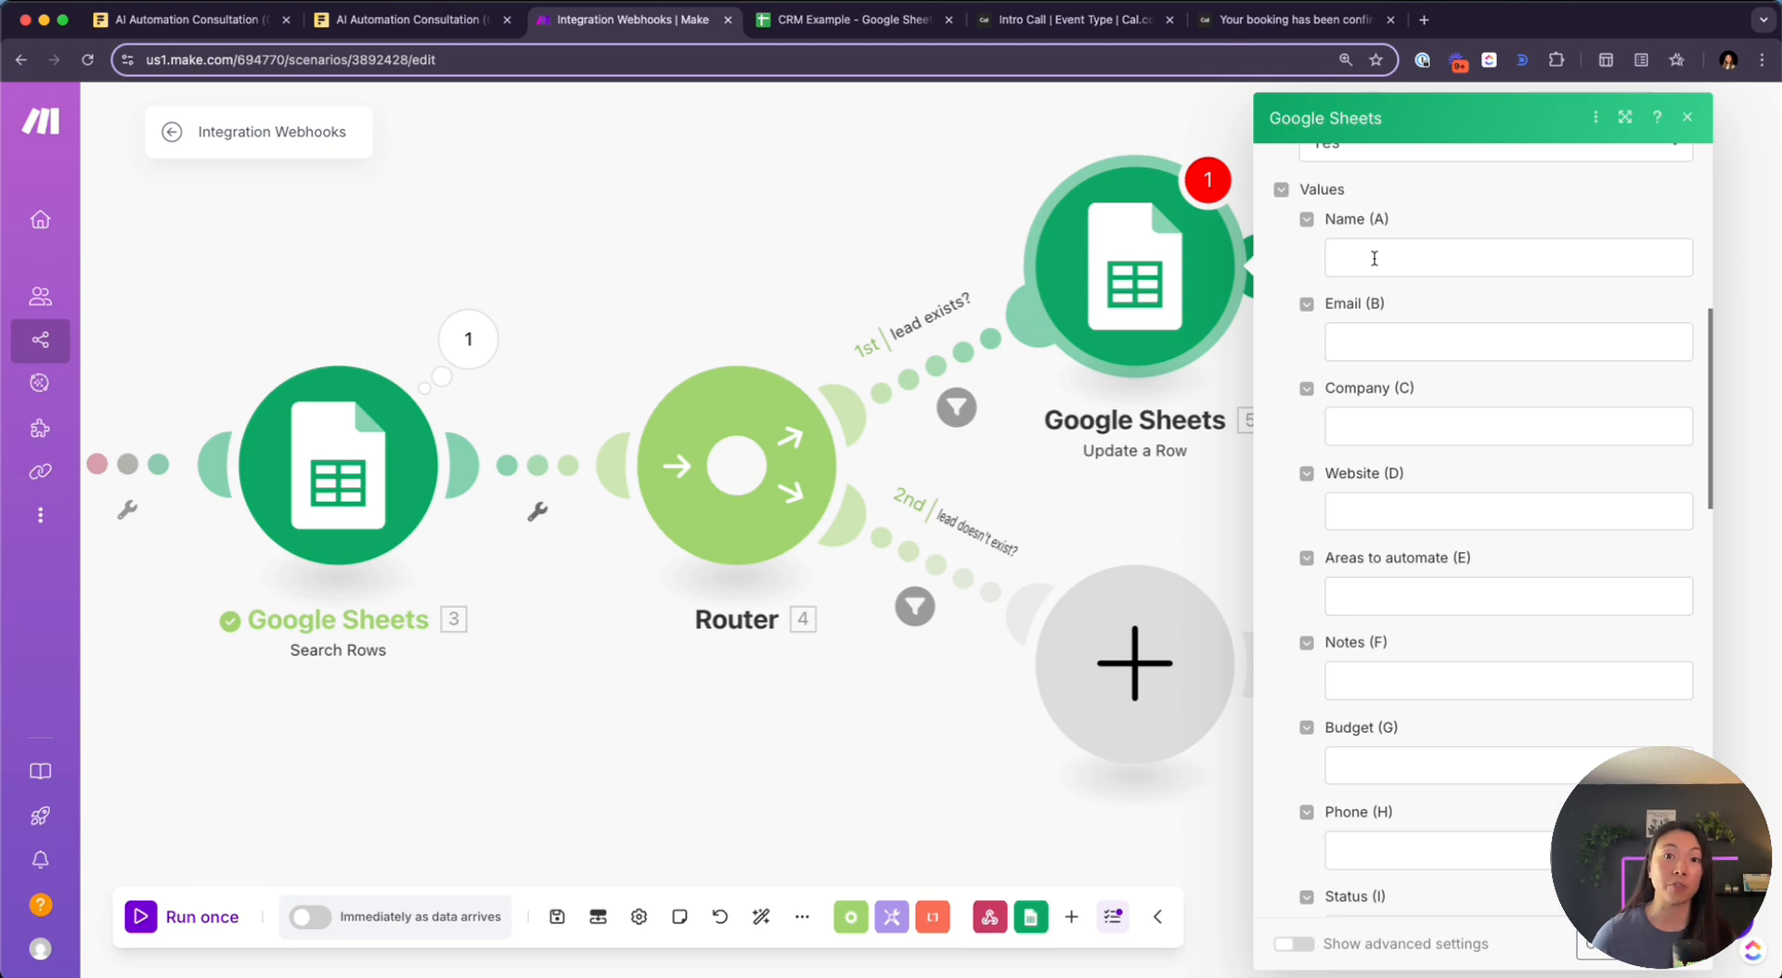
{"action": "scroll", "coordinate": [1382, 493], "scroll_direction": "down", "scroll_amount": 2}
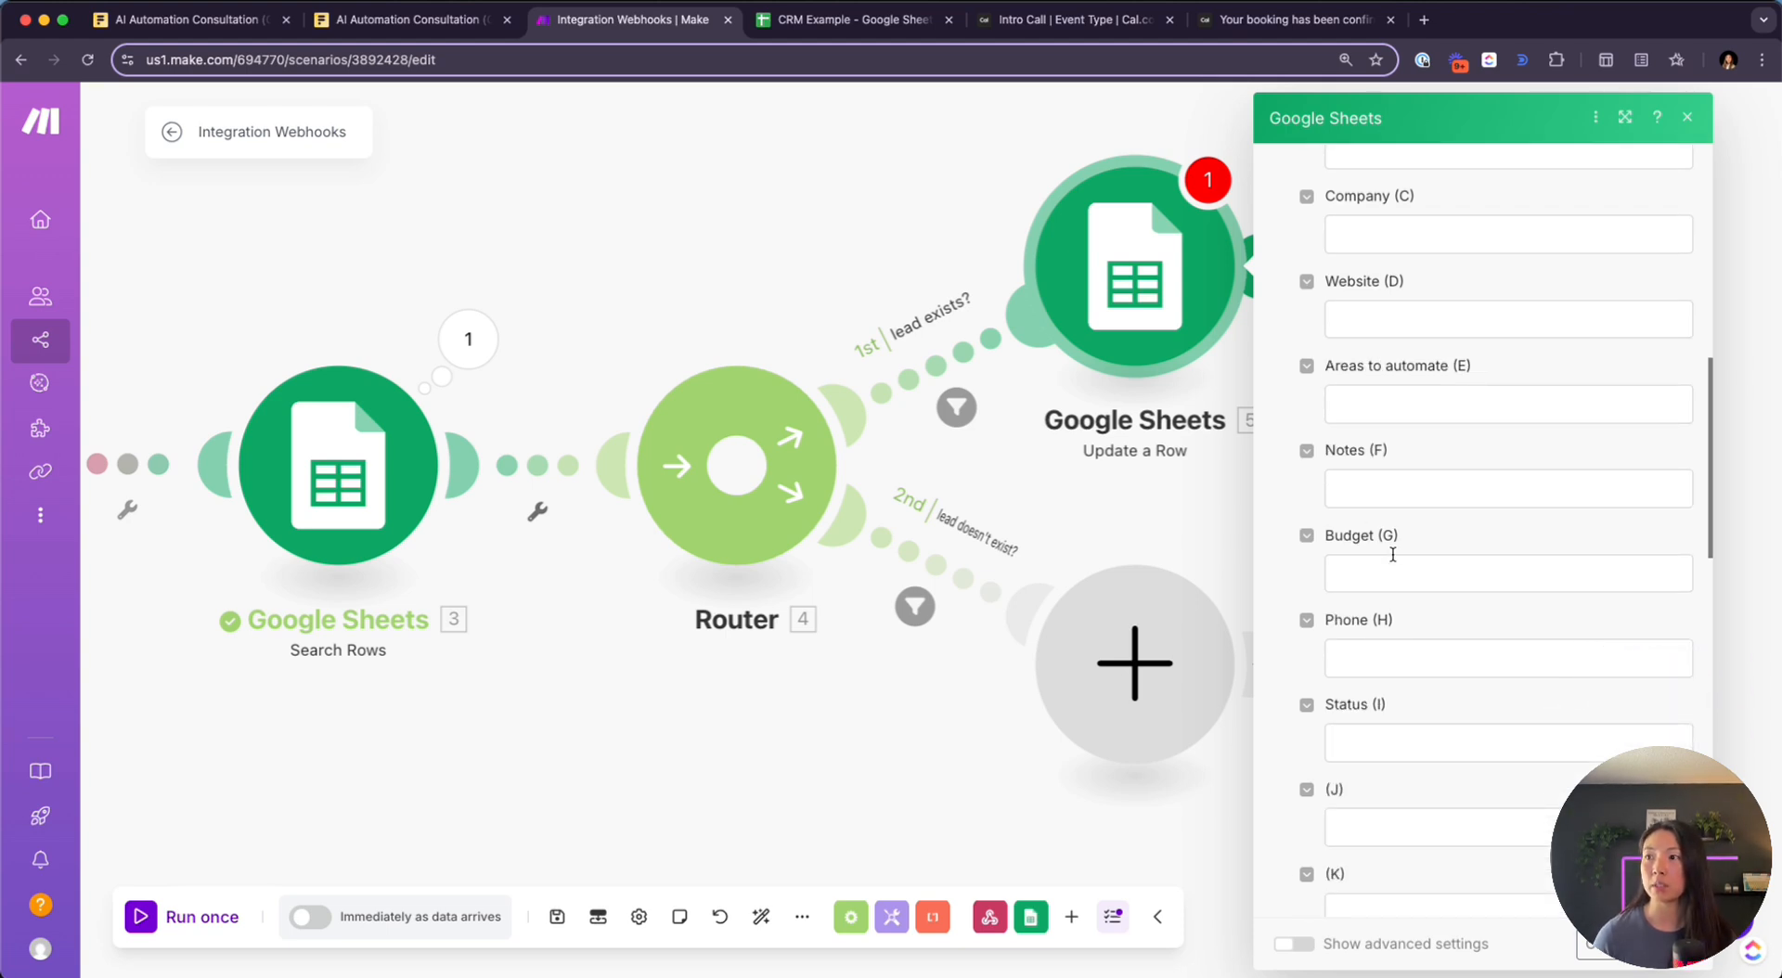
{"action": "left_click", "coordinate": [1410, 738]}
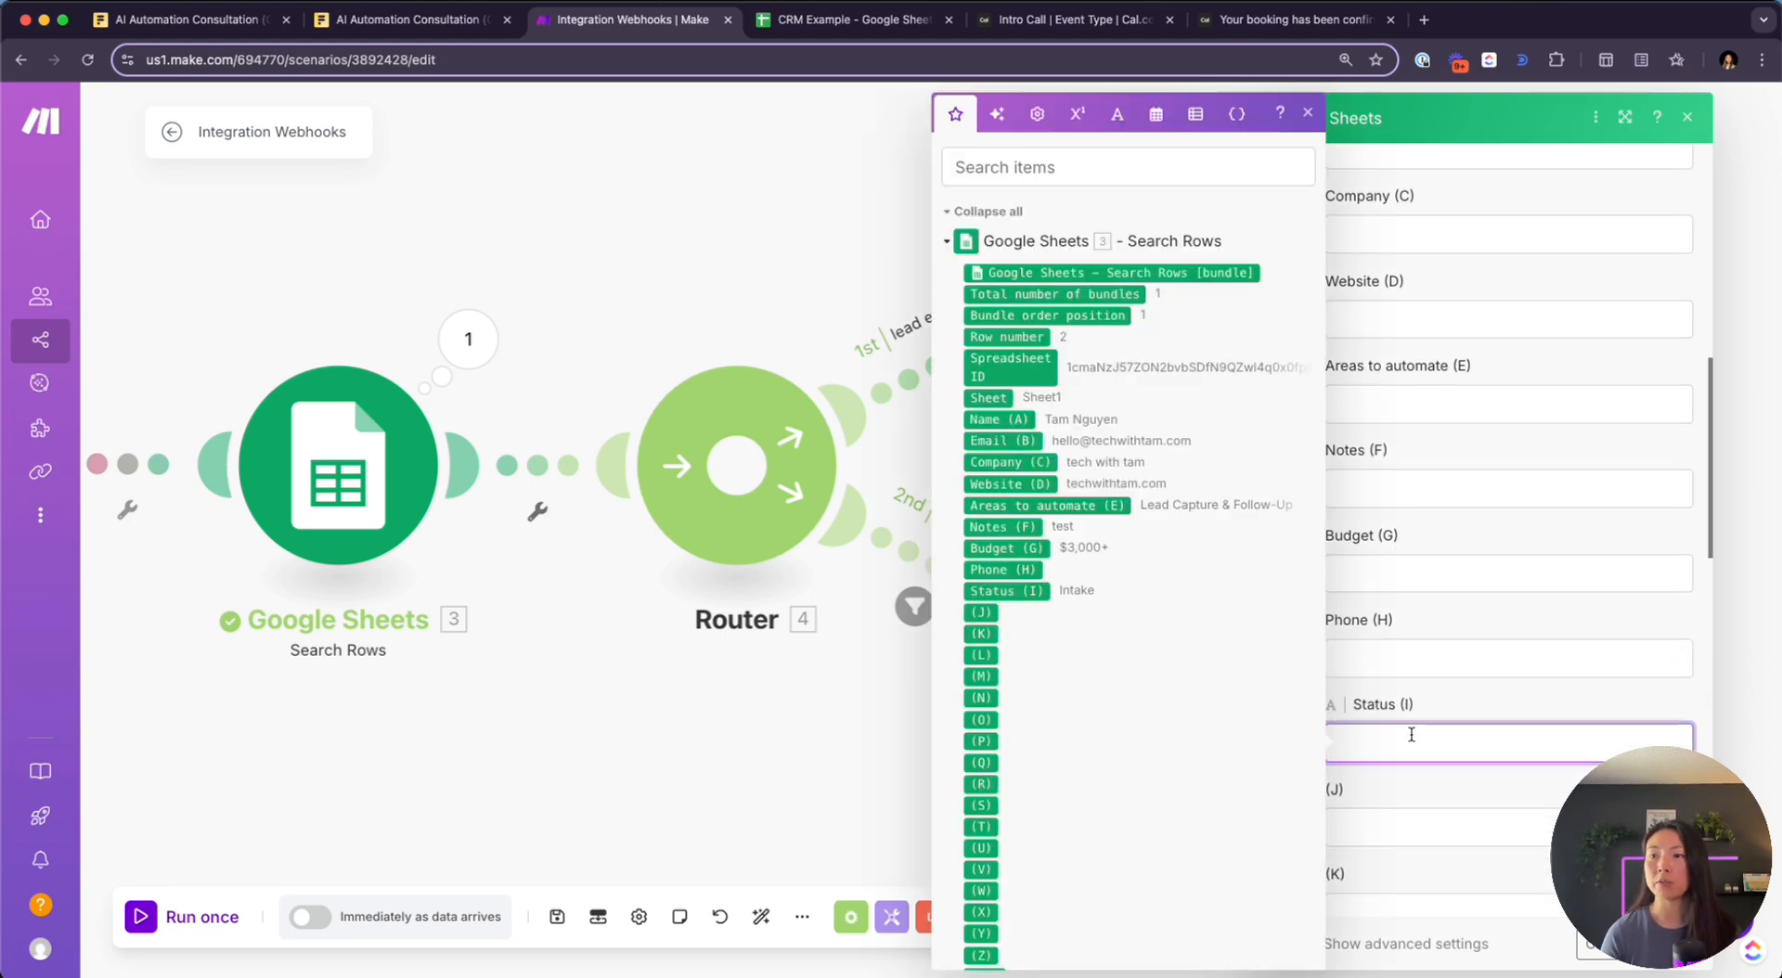
{"action": "type", "text": "Booke"}
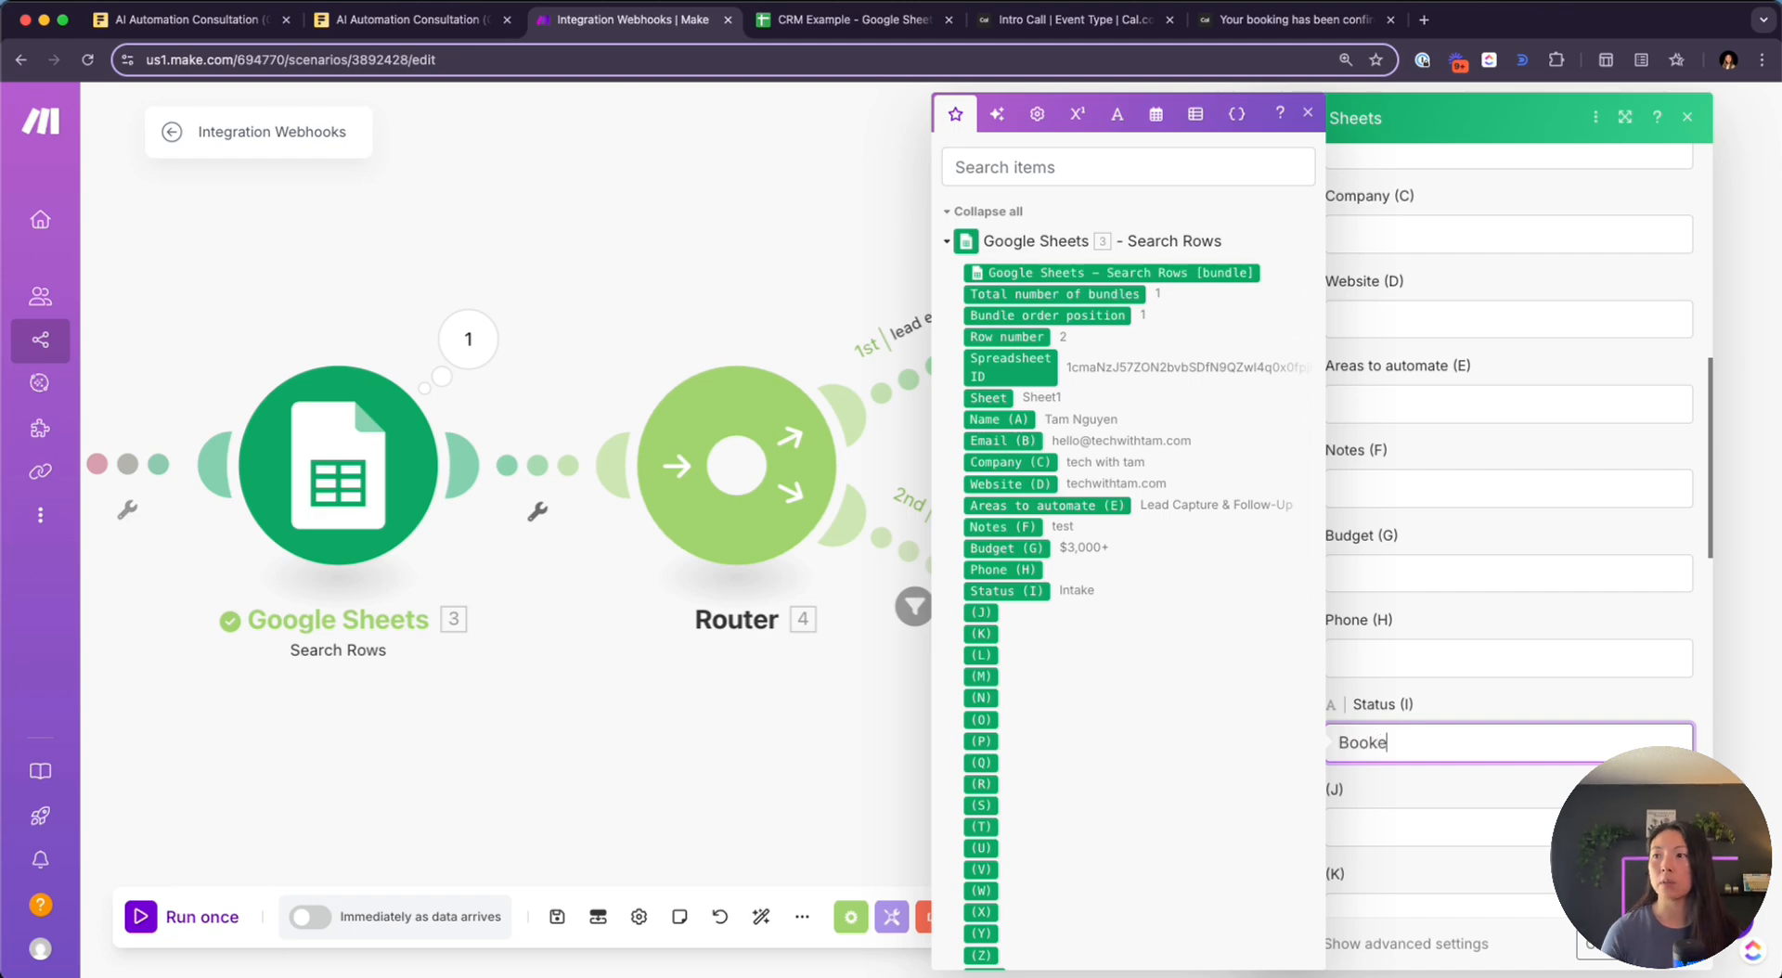
{"action": "type", "text": "d Meeting"}
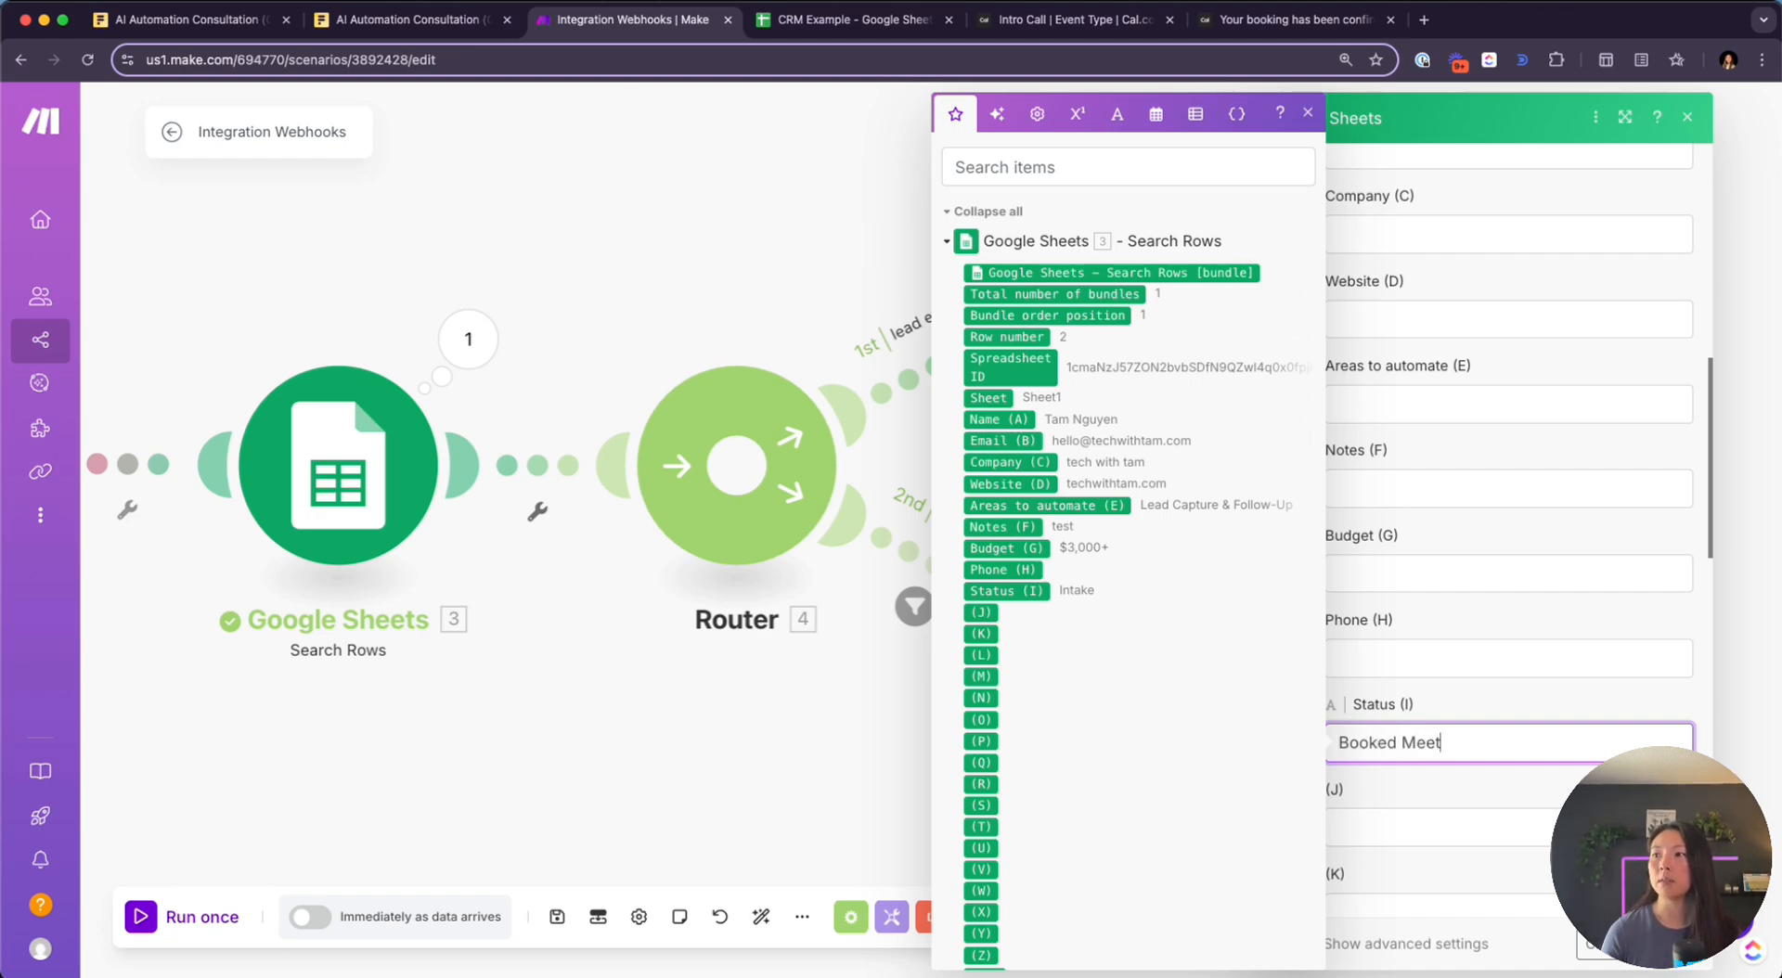
{"action": "left_click", "coordinate": [845, 20]}
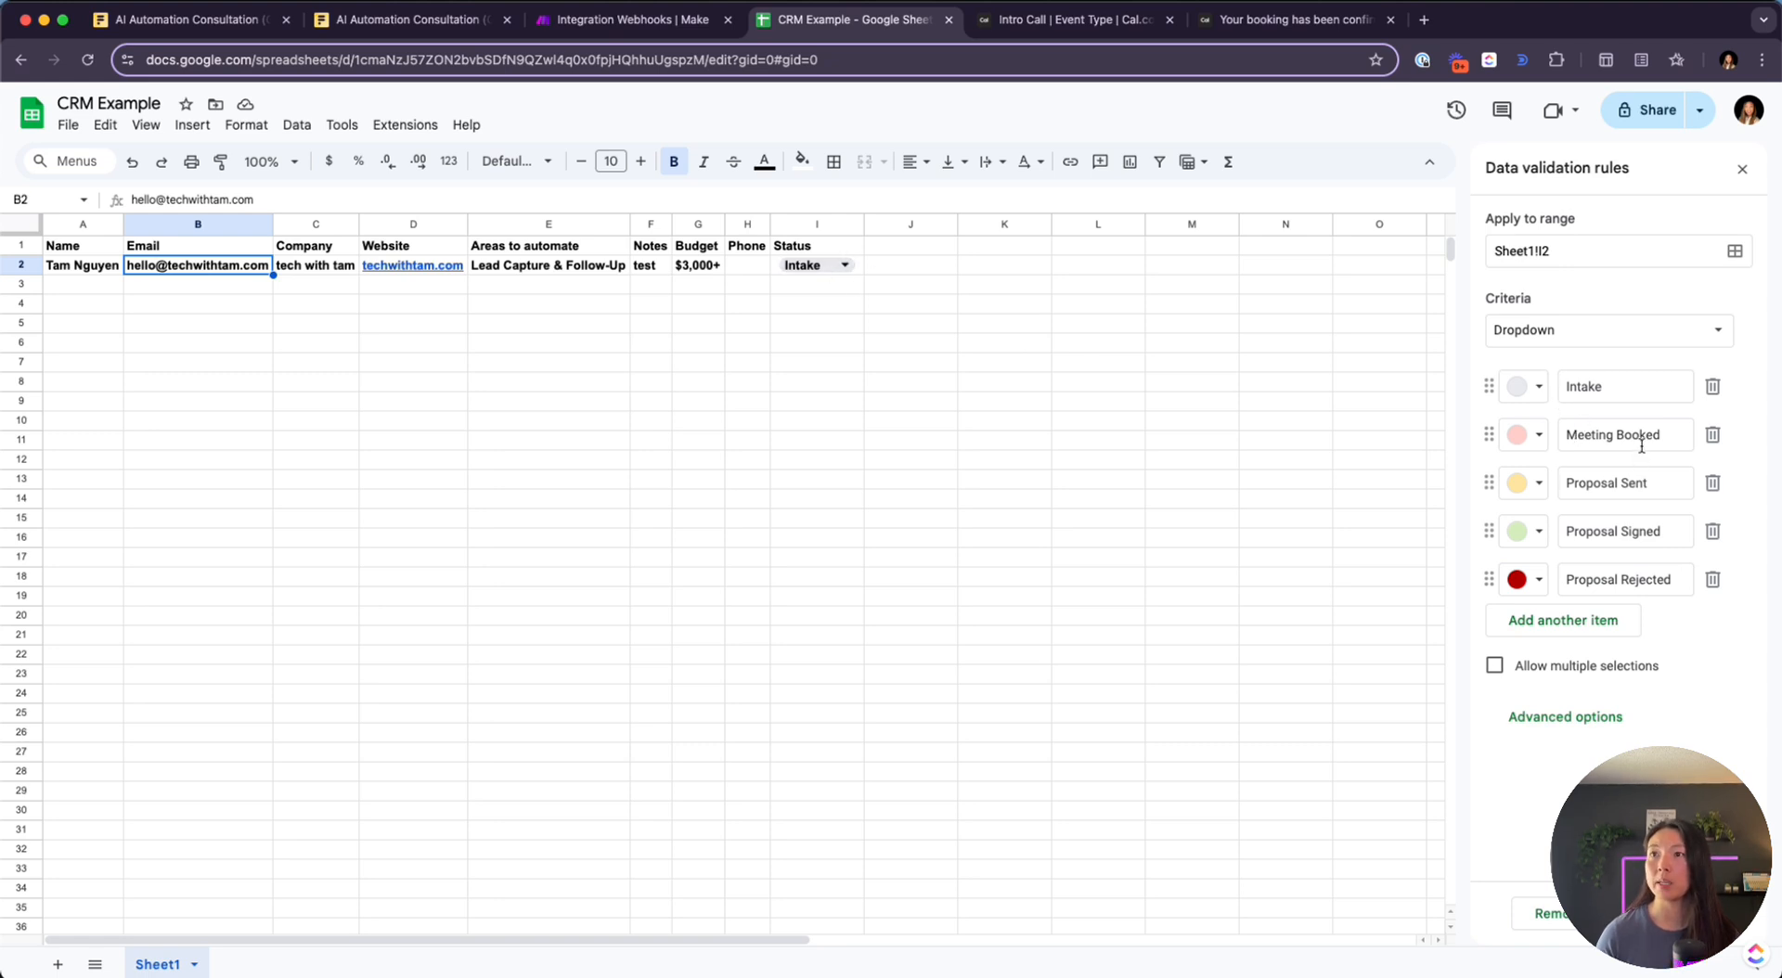
{"action": "key", "text": "ctrl+shift+Tab"}
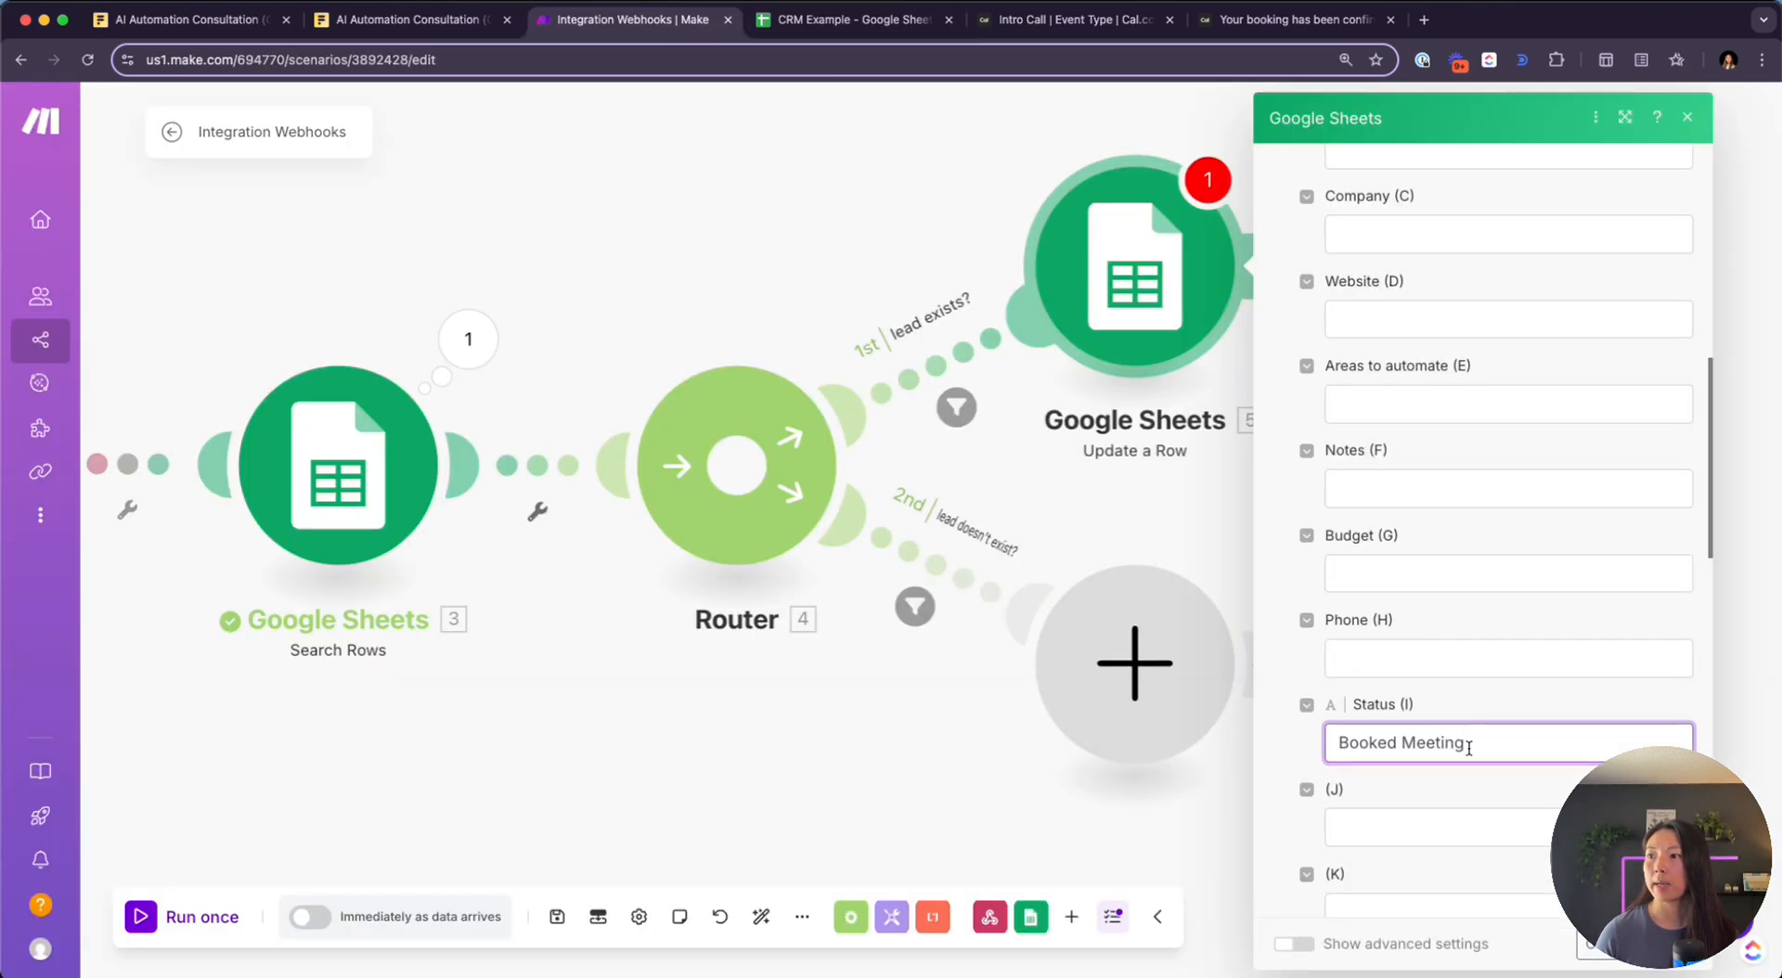
Correct the Status (I) value to 'Meeting Booked'
{"action": "triple_click", "coordinate": [1468, 747]}
{"action": "type", "text": "Meeting"}
{"action": "key", "text": "BackSpace"}
{"action": "key", "text": "BackSpace"}
{"action": "key", "text": "BackSpace"}
{"action": "key", "text": "BackSpace"}
{"action": "type", "text": "eting Booked"}
{"action": "scroll", "coordinate": [1535, 635], "scroll_direction": "down", "scroll_amount": 15}
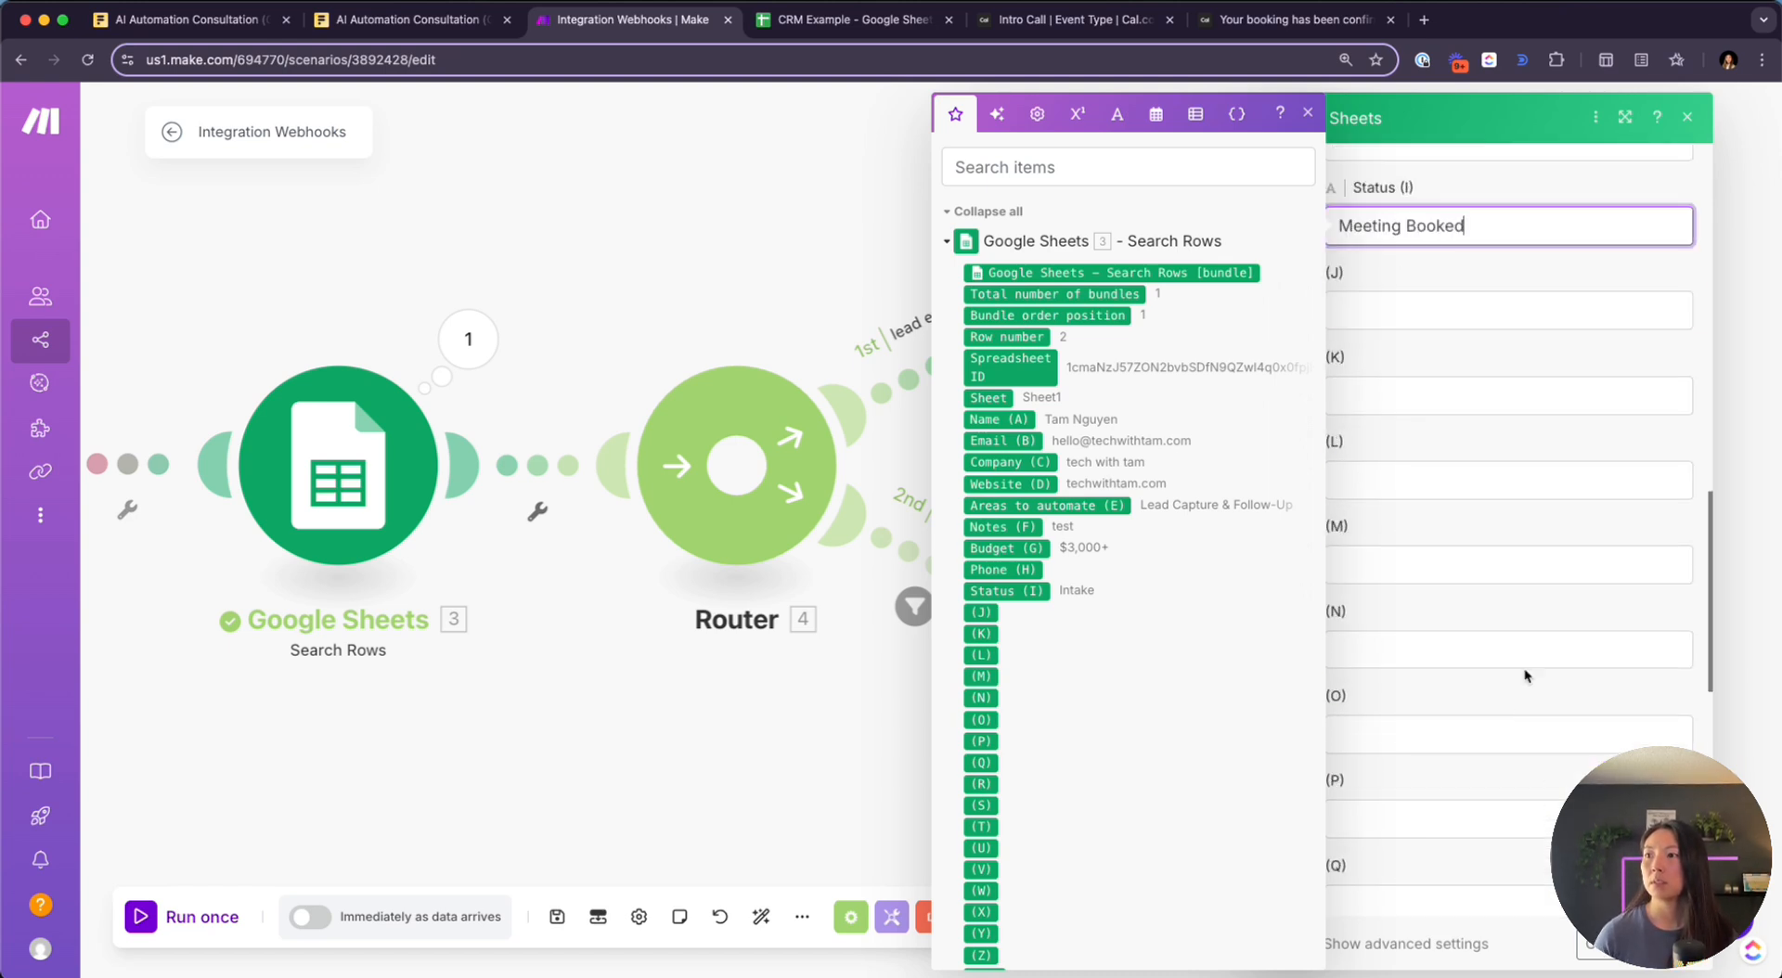
{"action": "left_click", "coordinate": [1432, 640]}
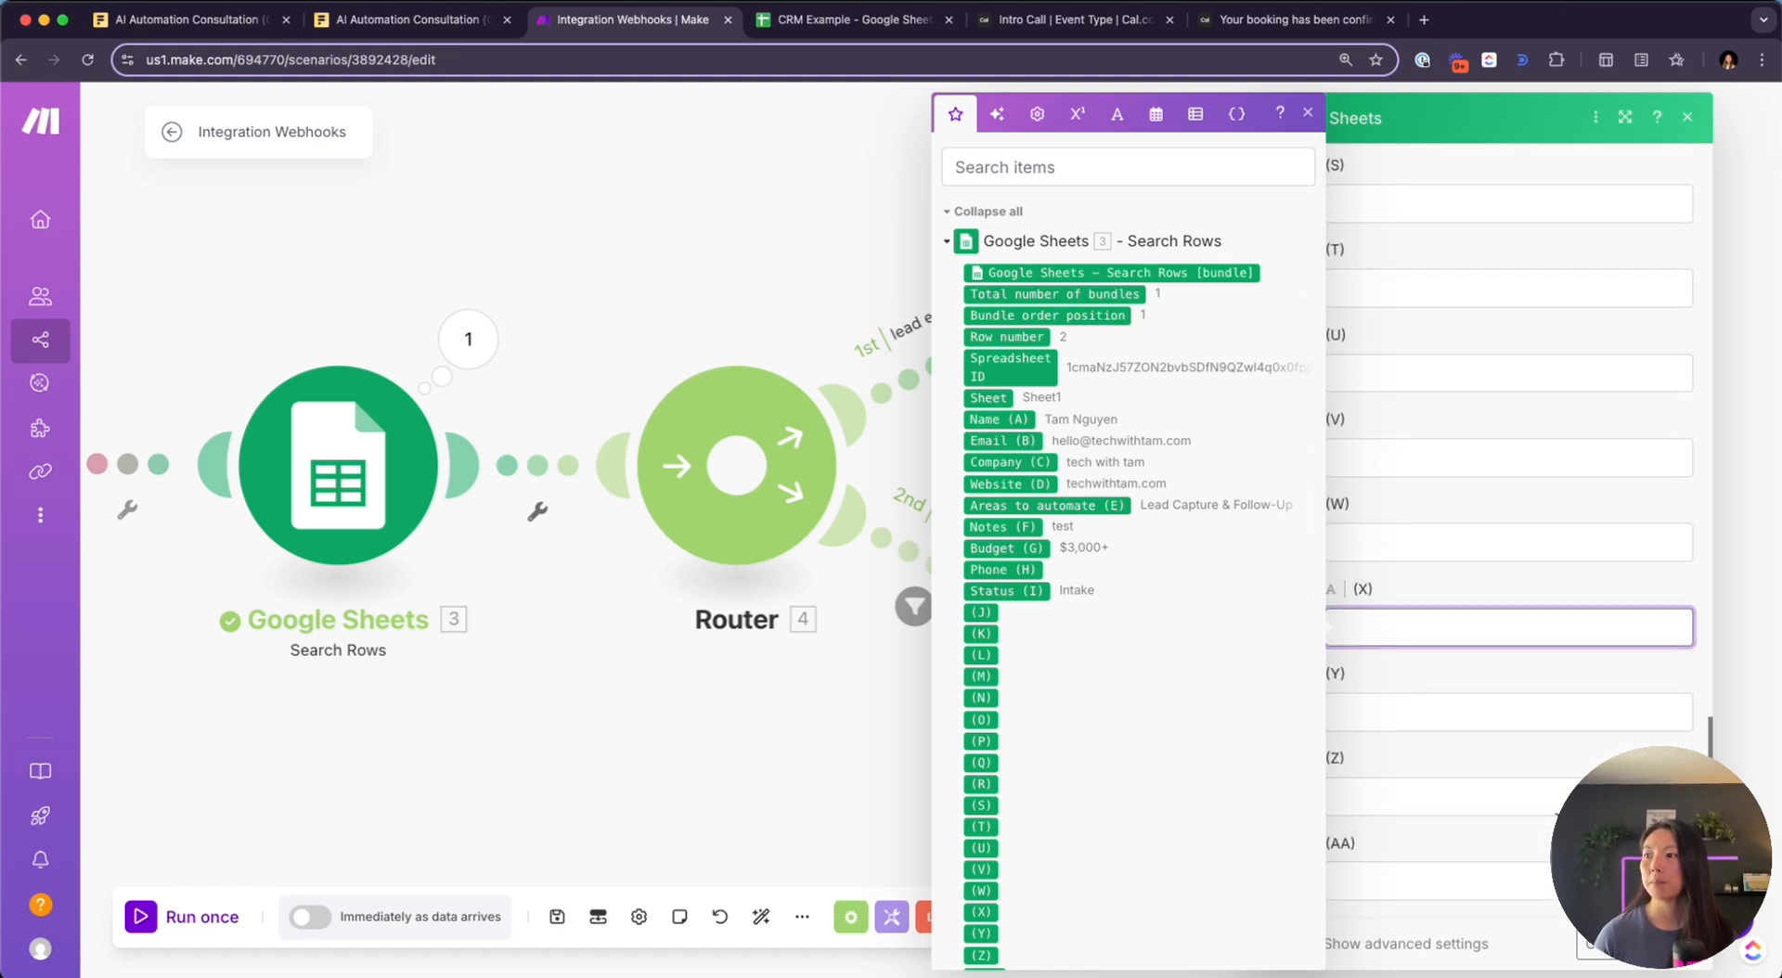
{"action": "left_click", "coordinate": [1308, 114]}
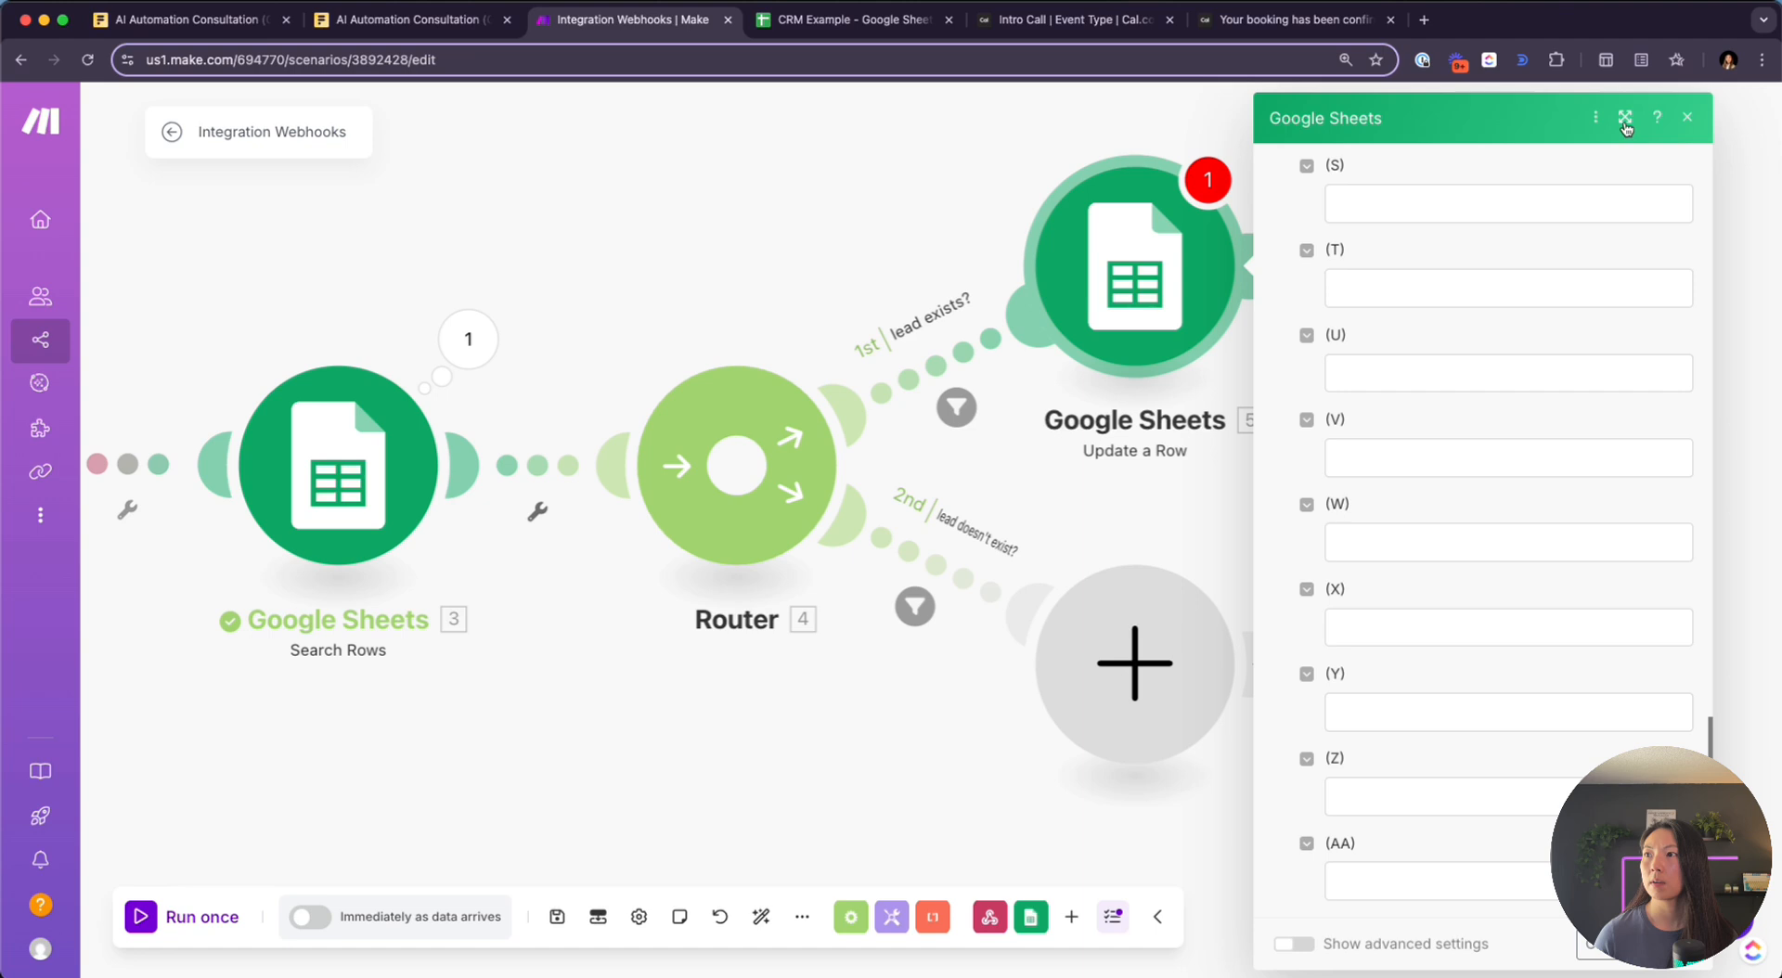
{"action": "left_click", "coordinate": [1625, 128]}
Save the Update a Row settings and add a Google Sheets Add a Row module to the lead-doesn't-exist route
{"action": "left_click", "coordinate": [960, 939]}
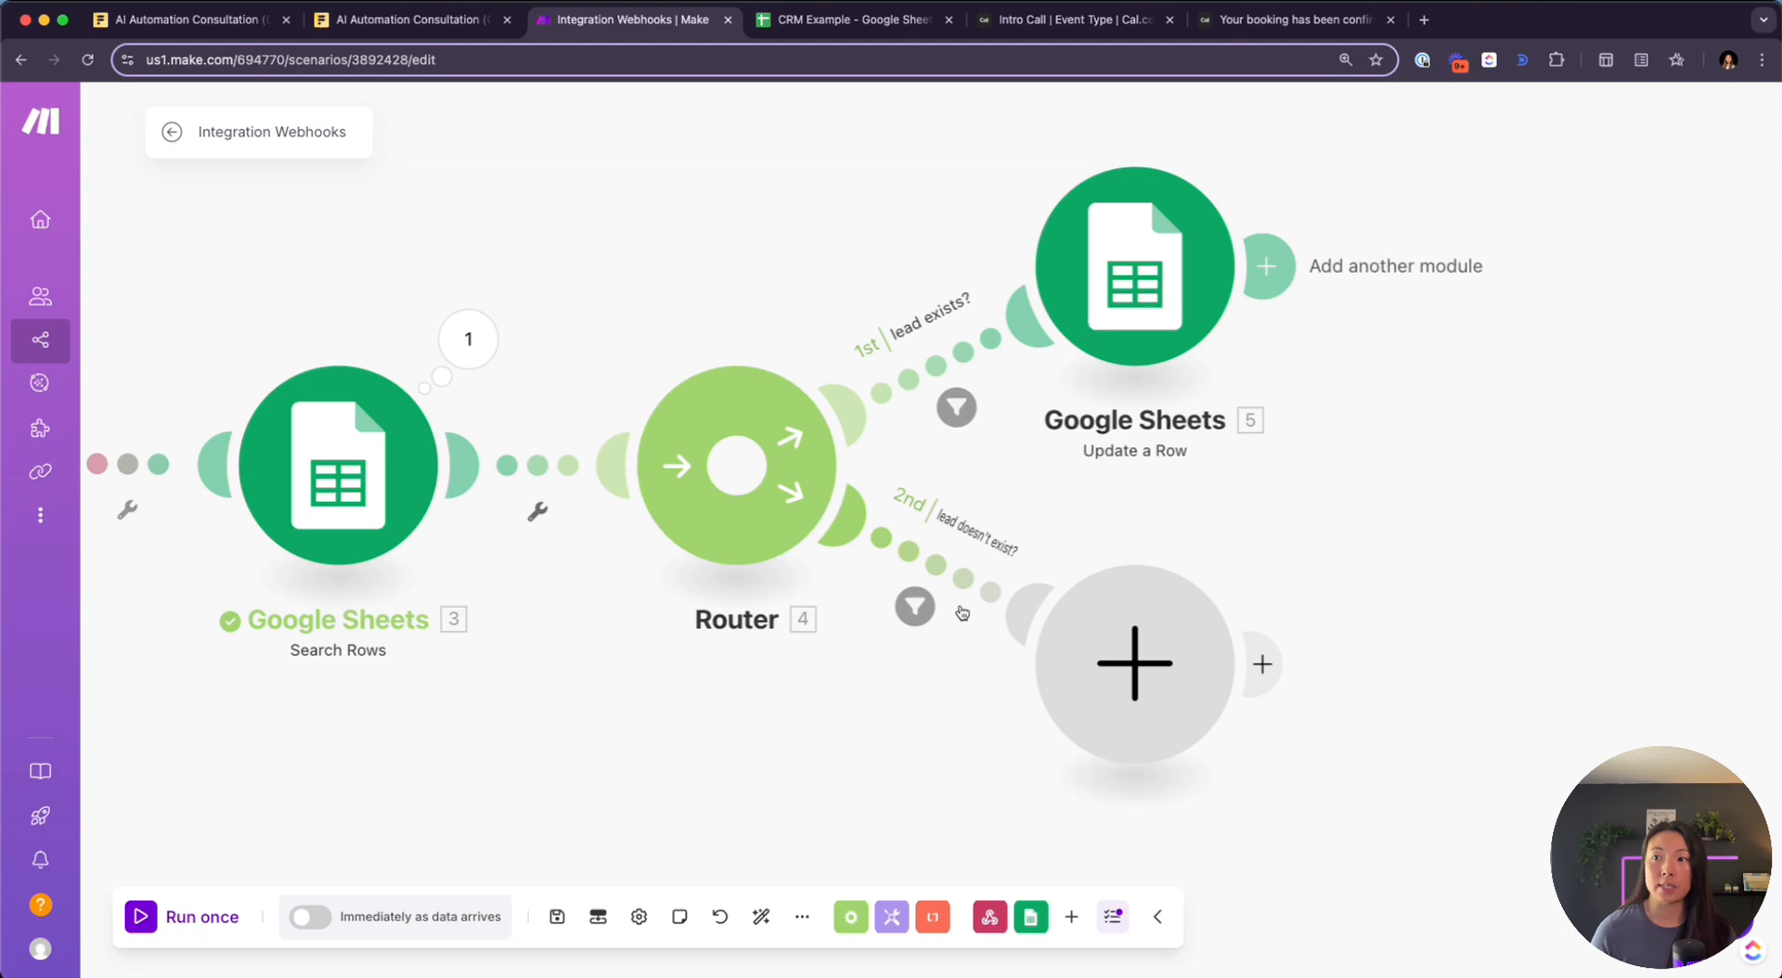
{"action": "left_click", "coordinate": [1097, 662]}
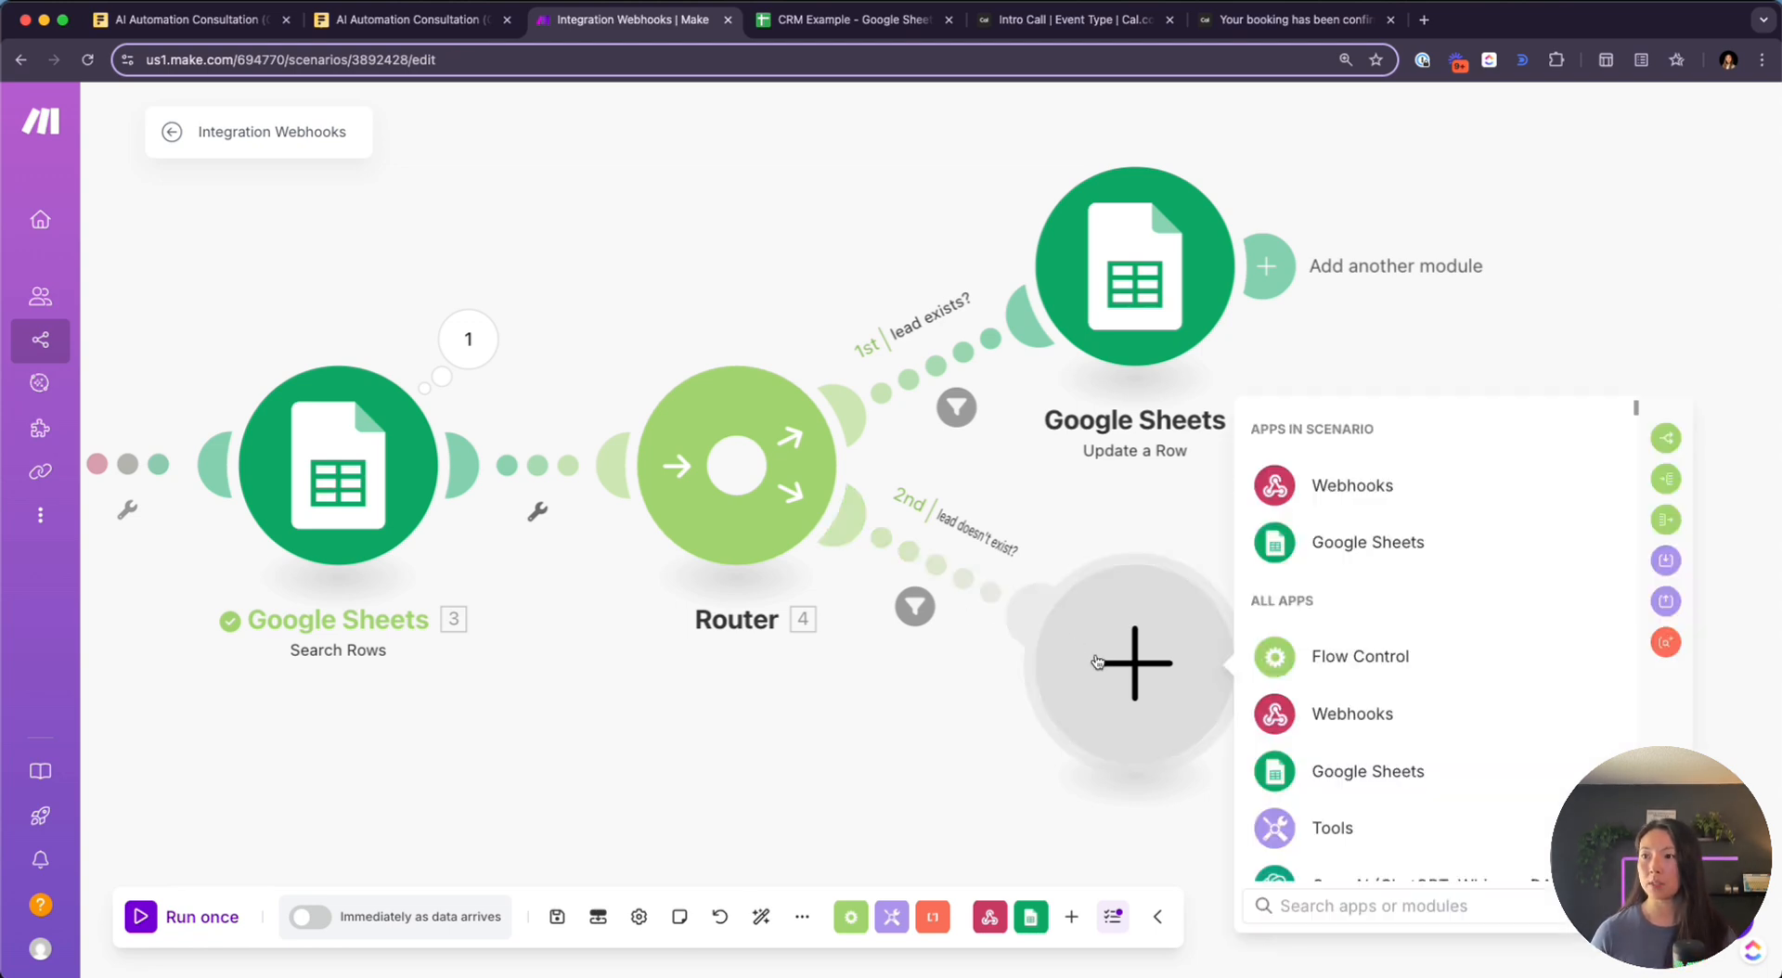
{"action": "left_click", "coordinate": [1415, 550]}
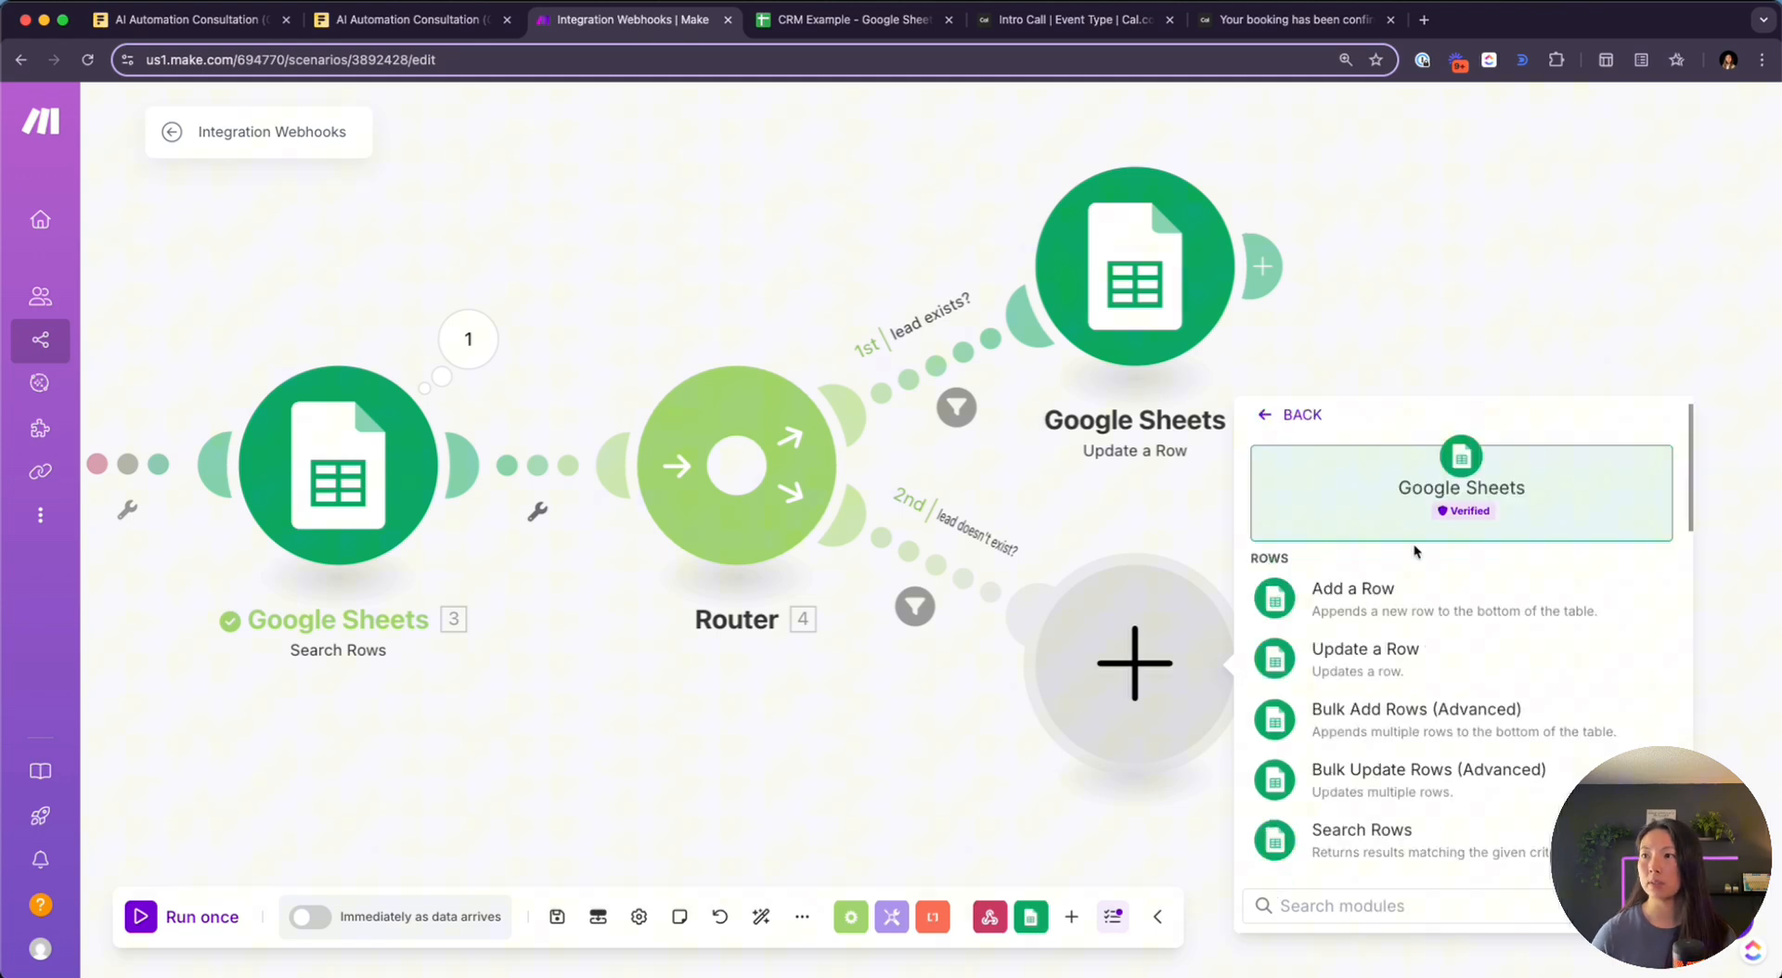
{"action": "left_click", "coordinate": [1364, 588]}
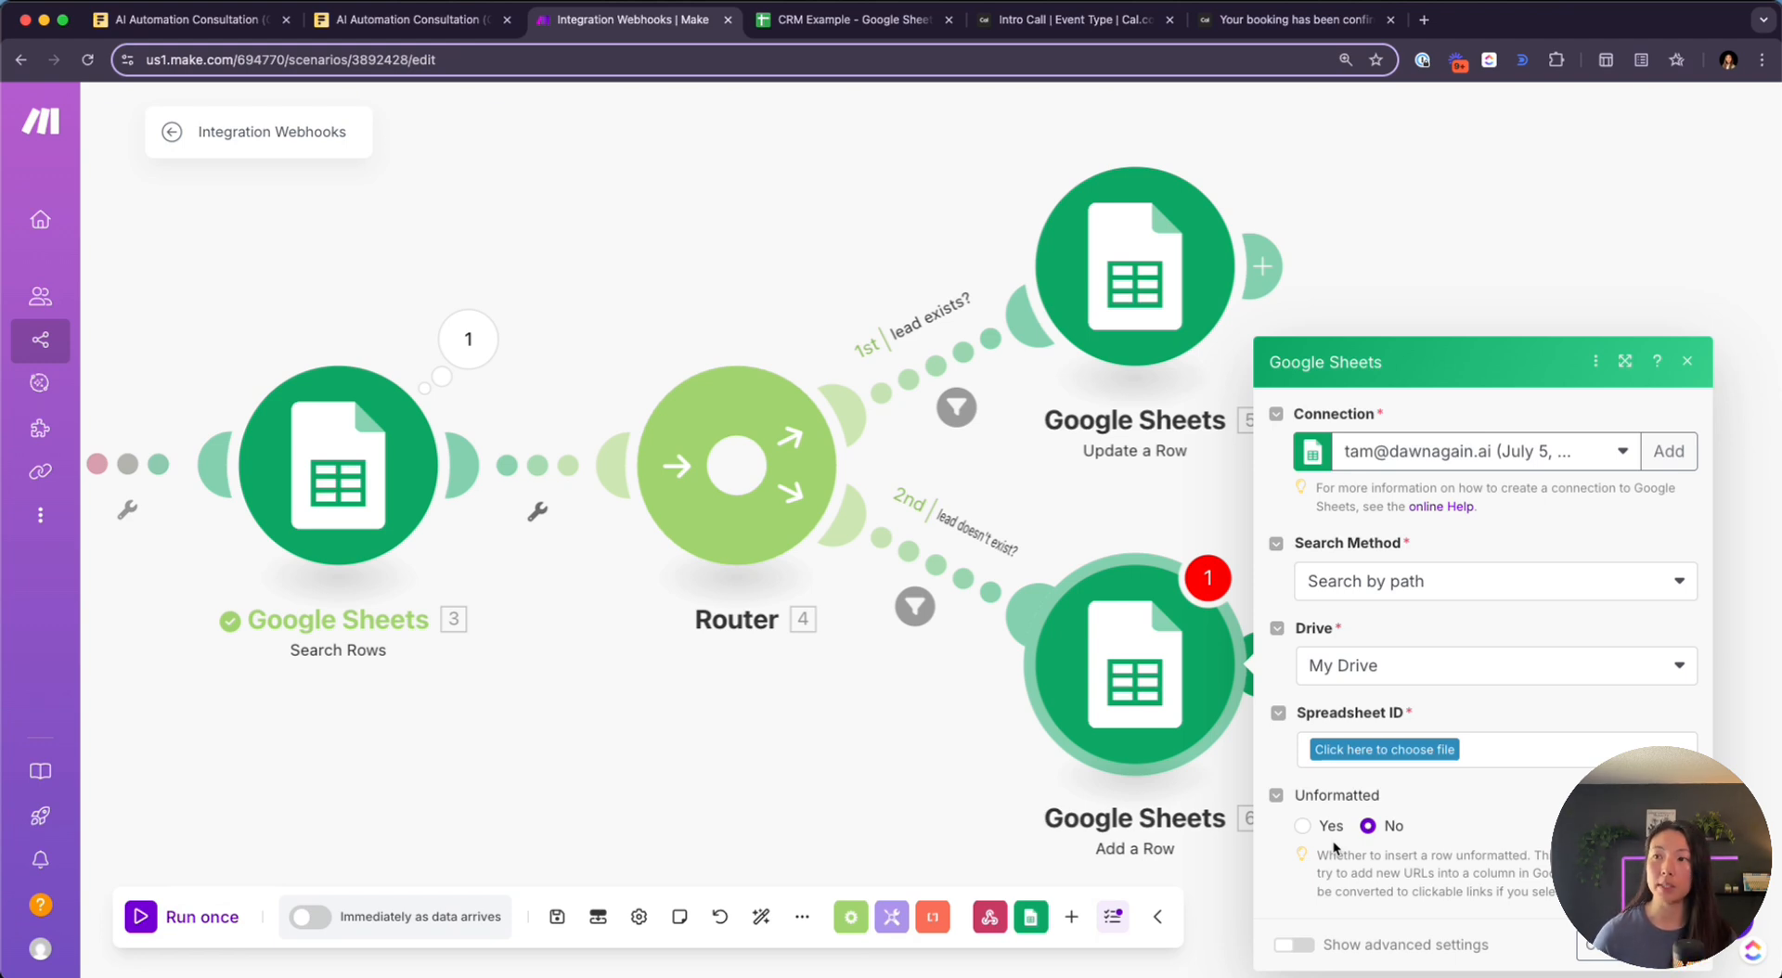
Point the Add a Row module at the CRM Example spreadsheet, Sheet1
{"action": "left_click", "coordinate": [1623, 364]}
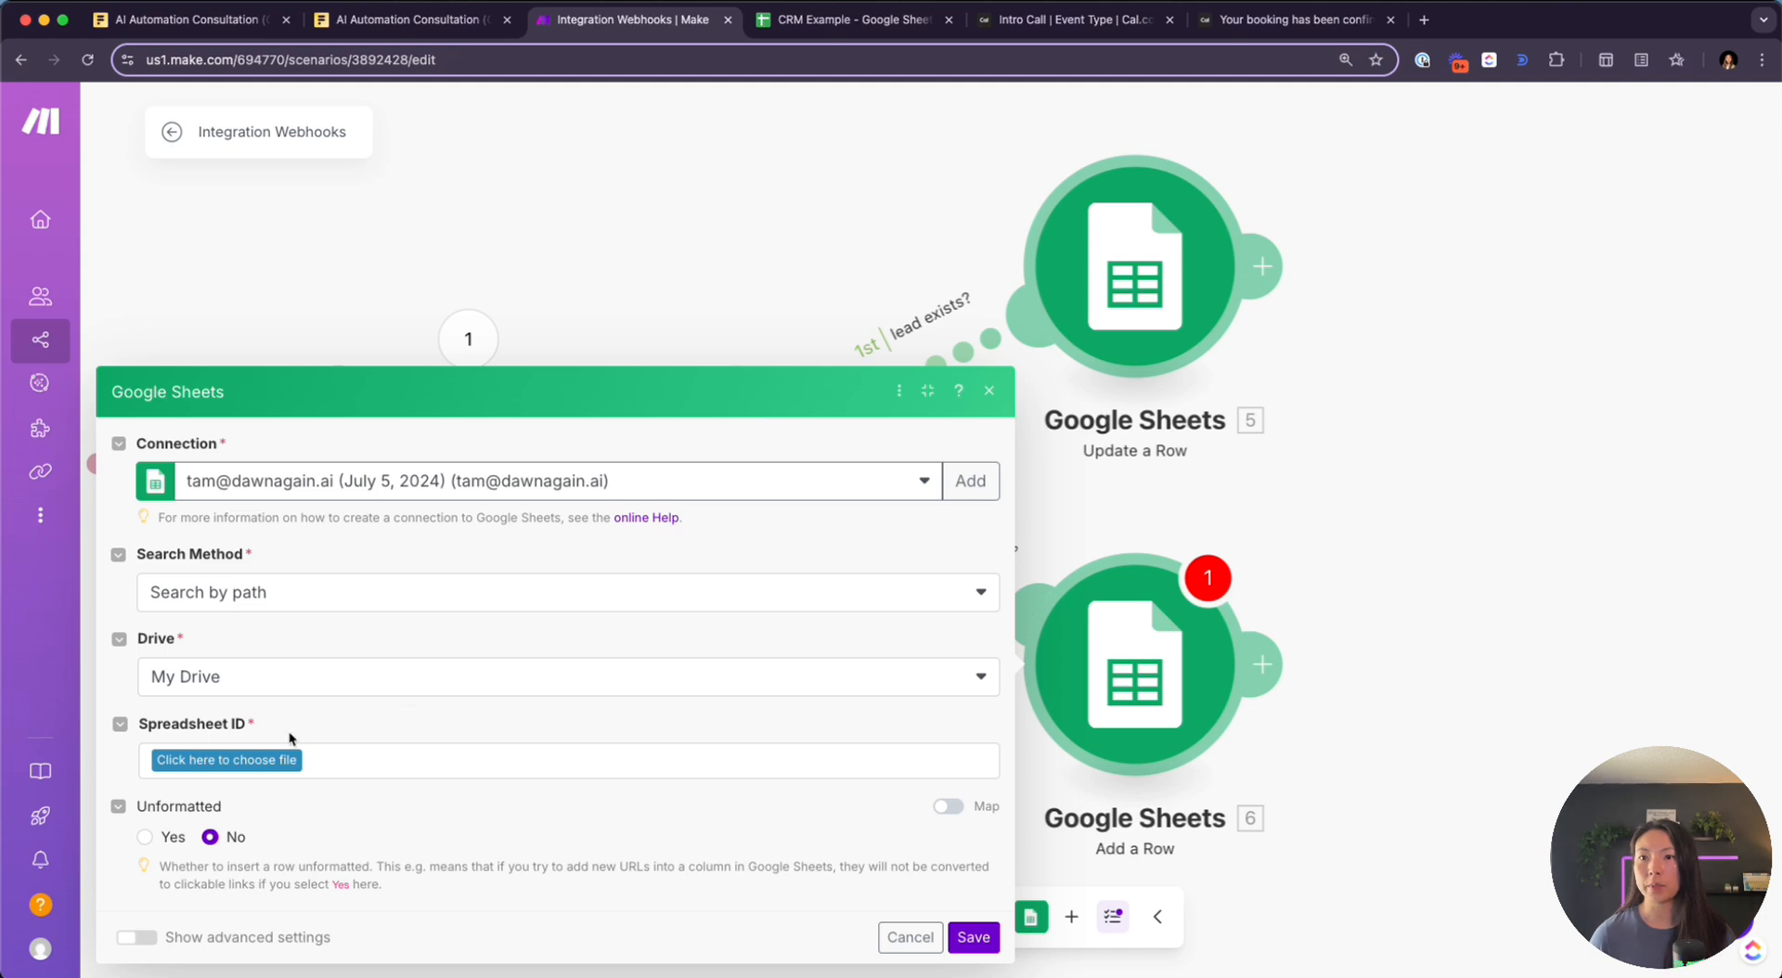
{"action": "left_click", "coordinate": [249, 759]}
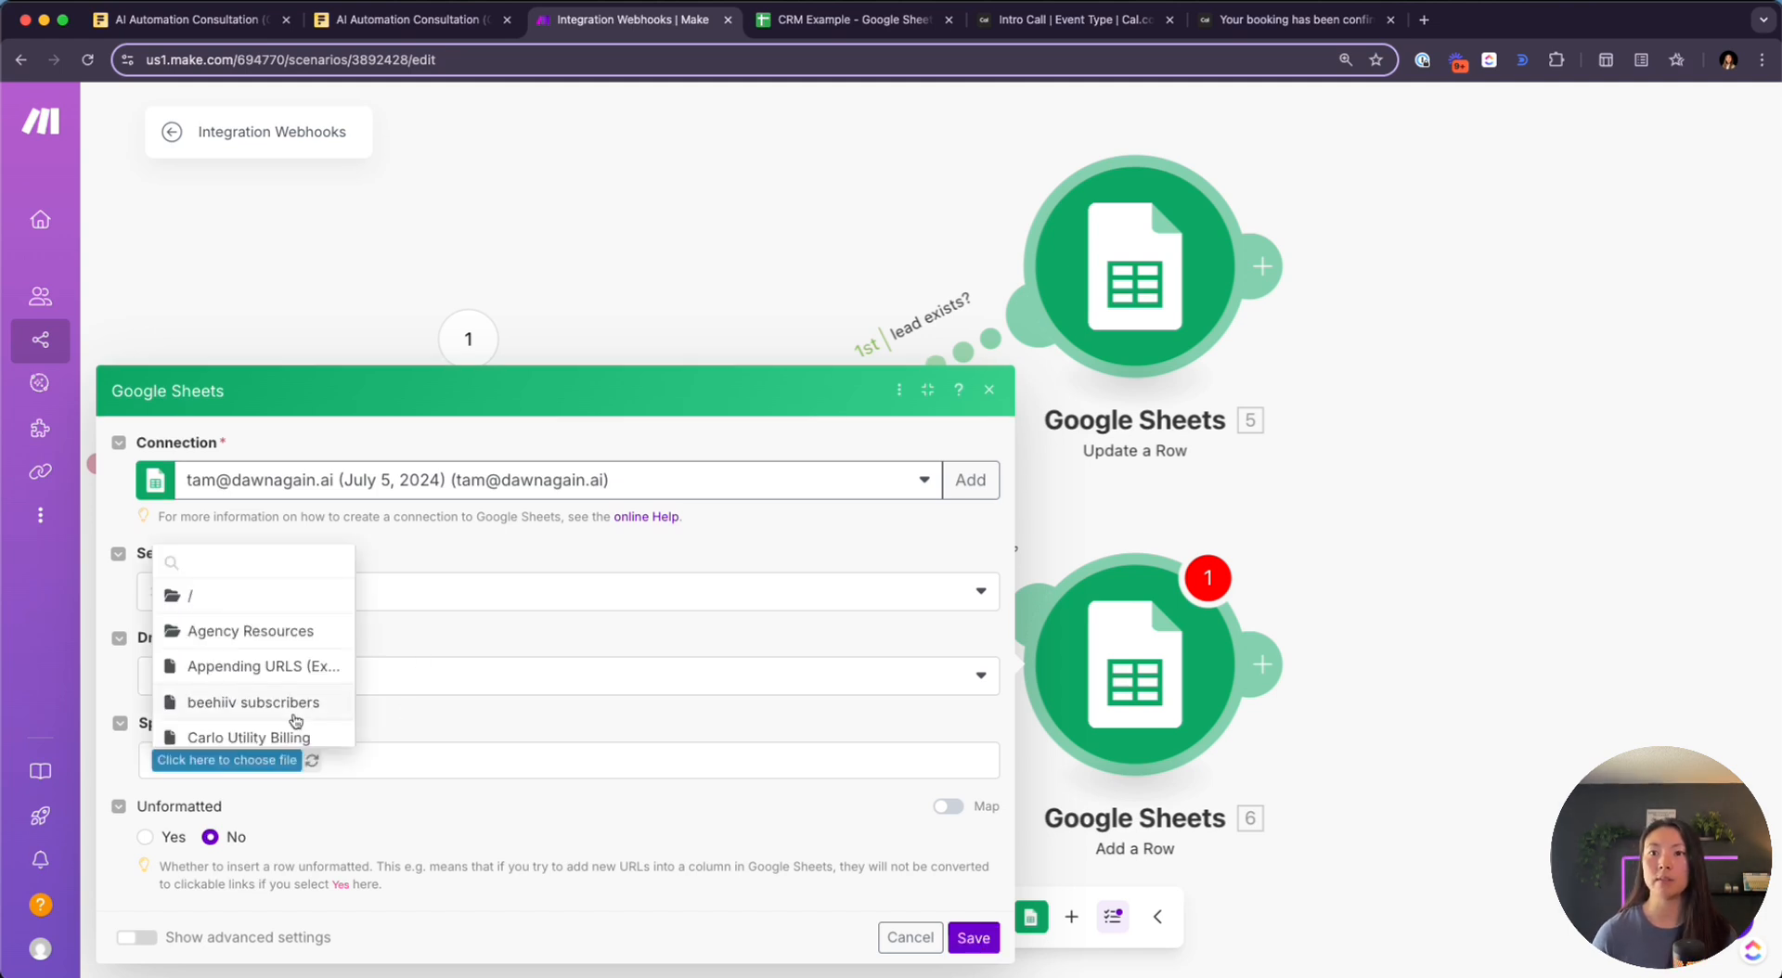
{"action": "type", "text": "crm"}
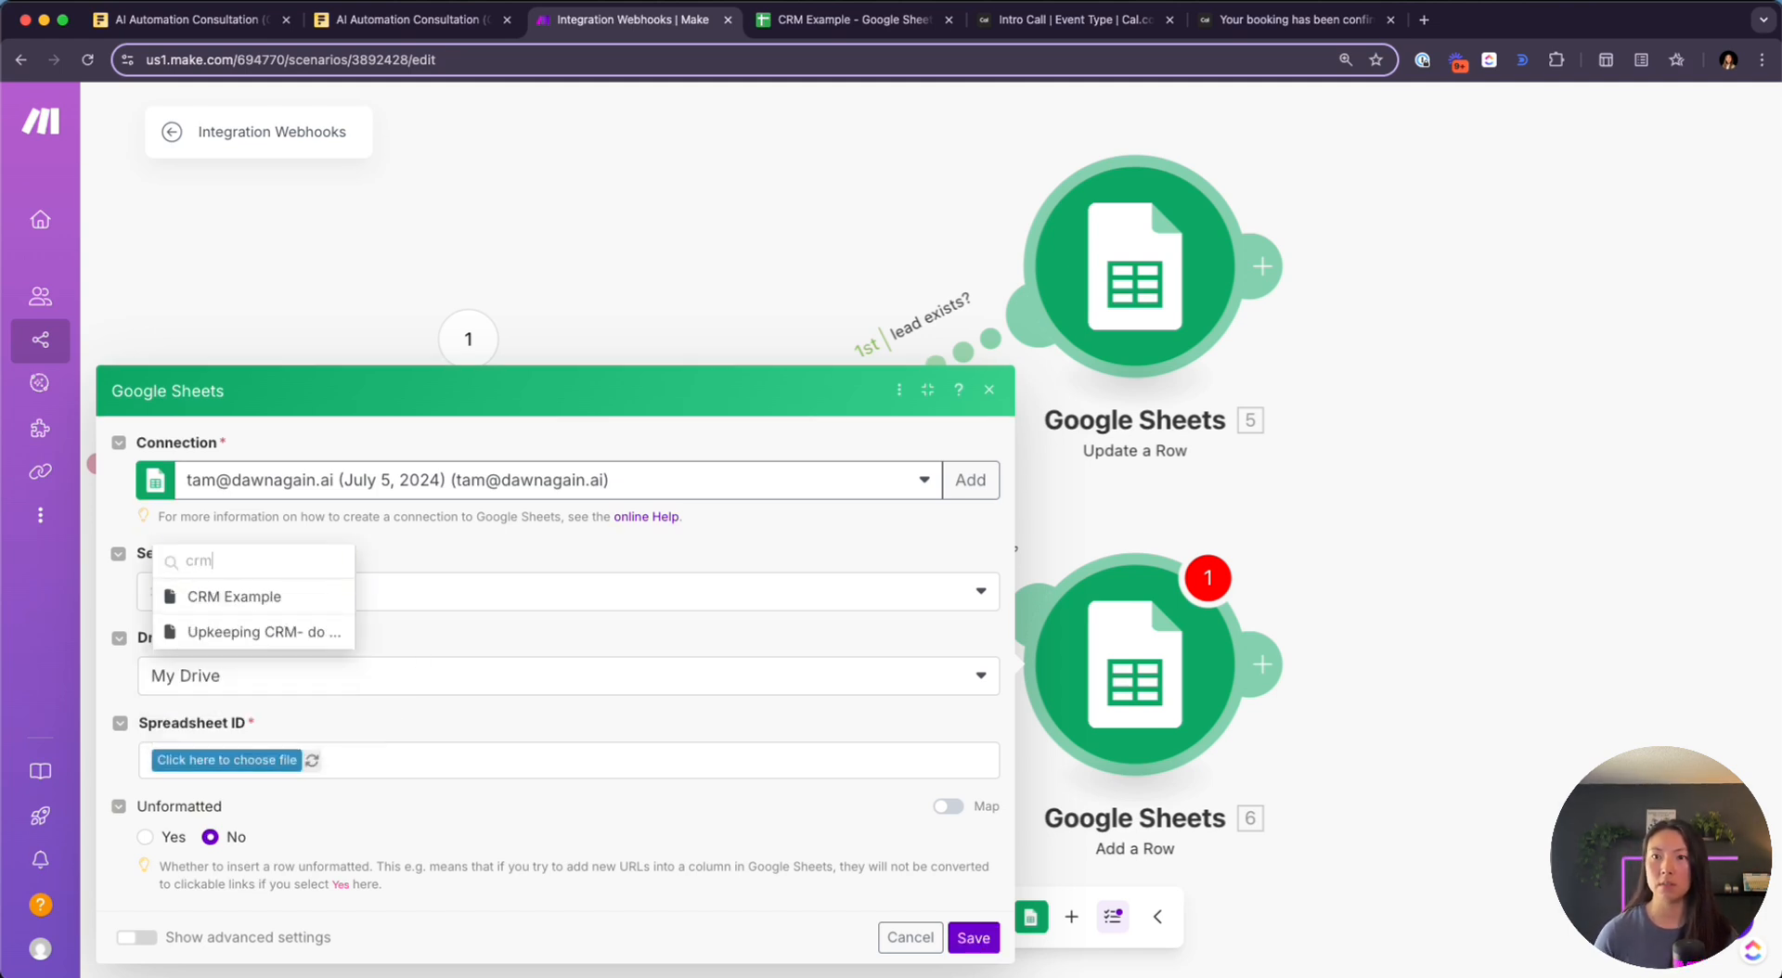
{"action": "left_click", "coordinate": [275, 598]}
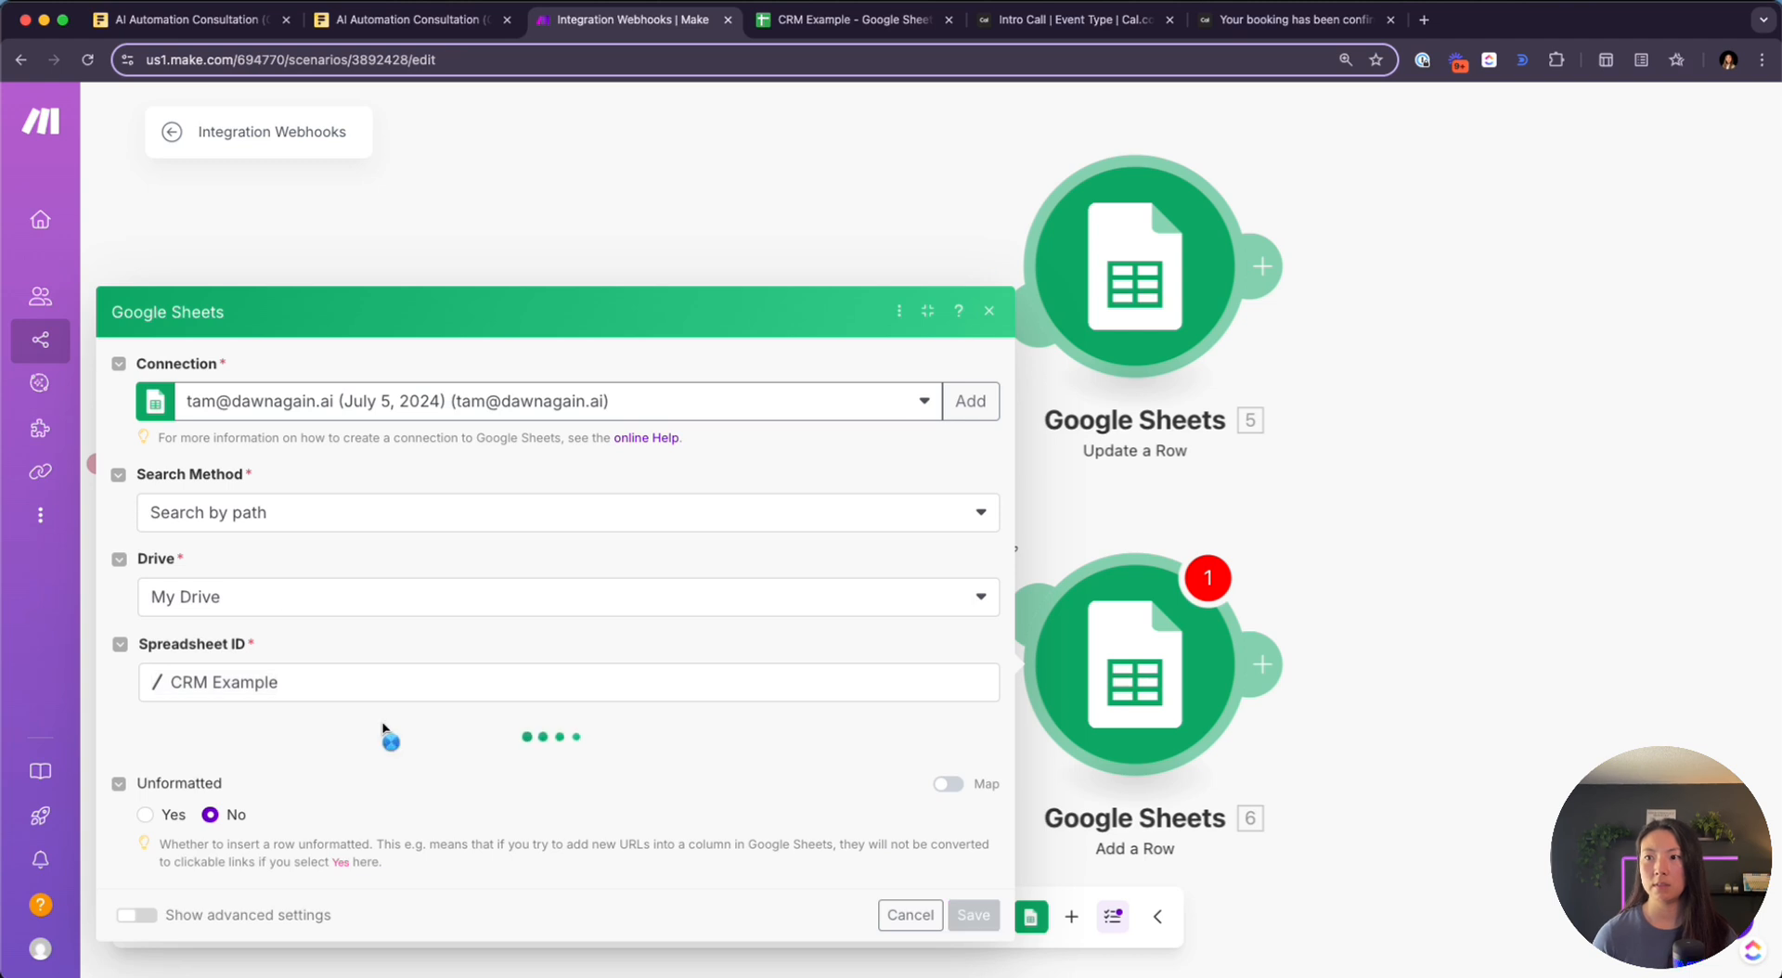
{"action": "left_click", "coordinate": [358, 763]}
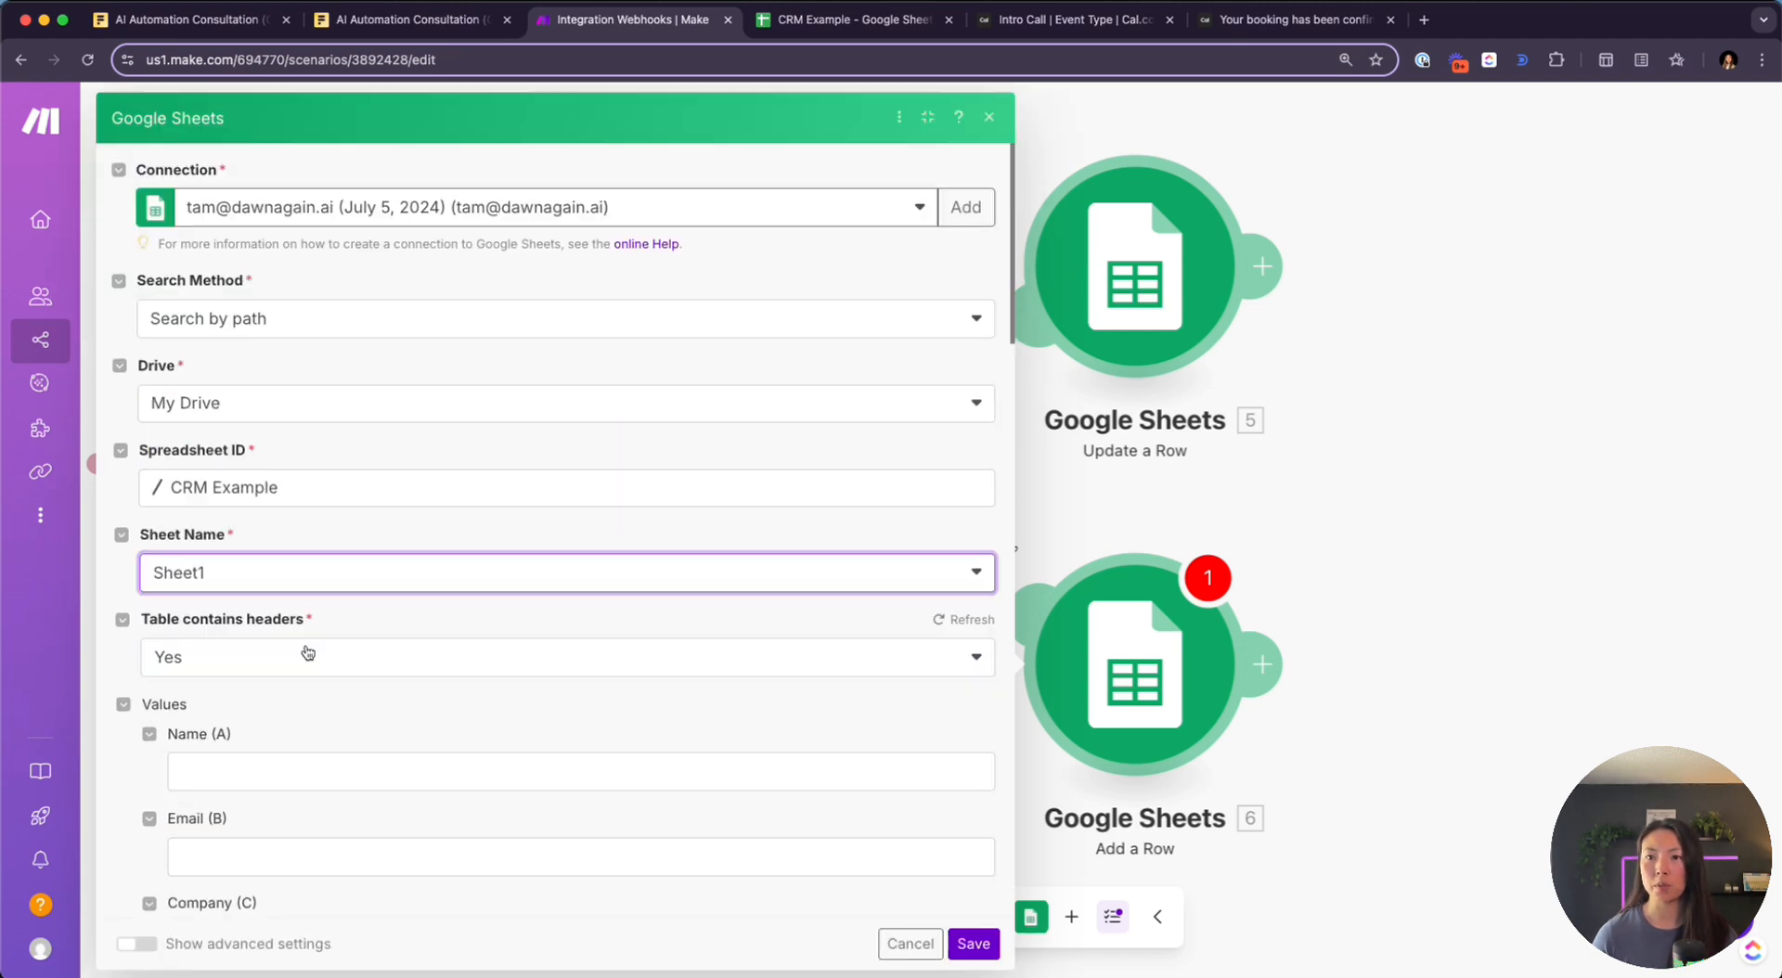
{"action": "scroll", "coordinate": [408, 696], "scroll_direction": "down", "scroll_amount": 2}
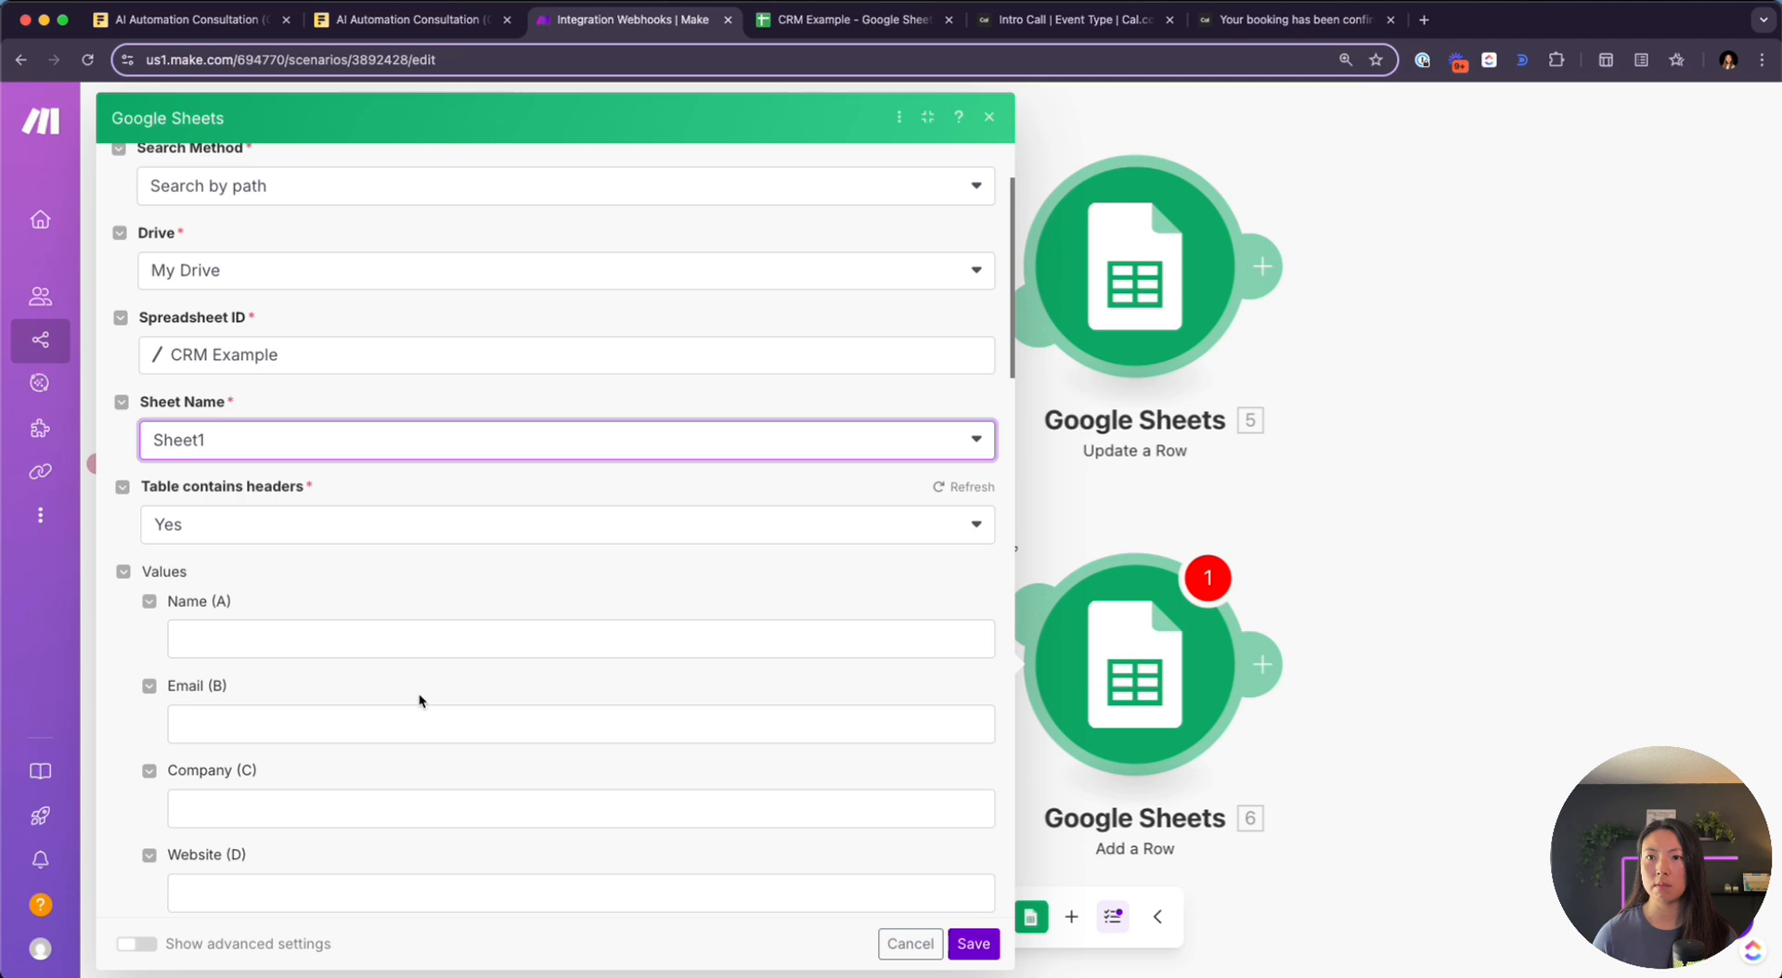
{"action": "left_click", "coordinate": [408, 641]}
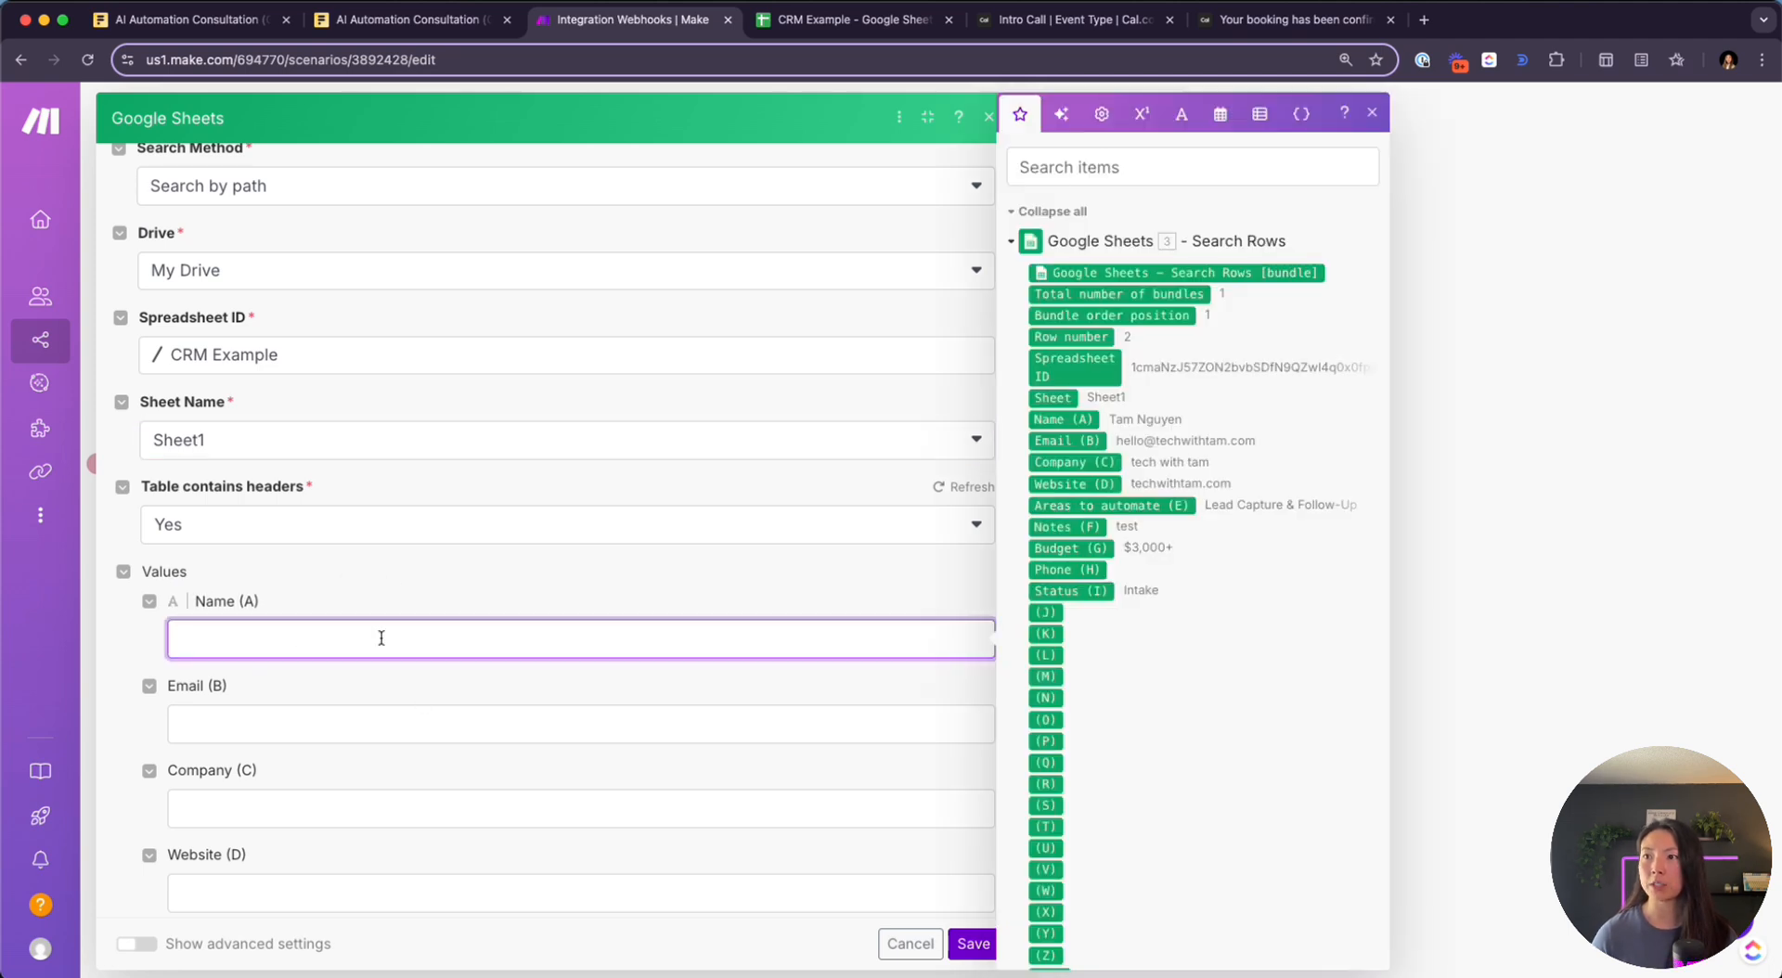
Map the webhook attendee's name into Name (A) and email into Email (B)
{"action": "left_click", "coordinate": [1014, 241]}
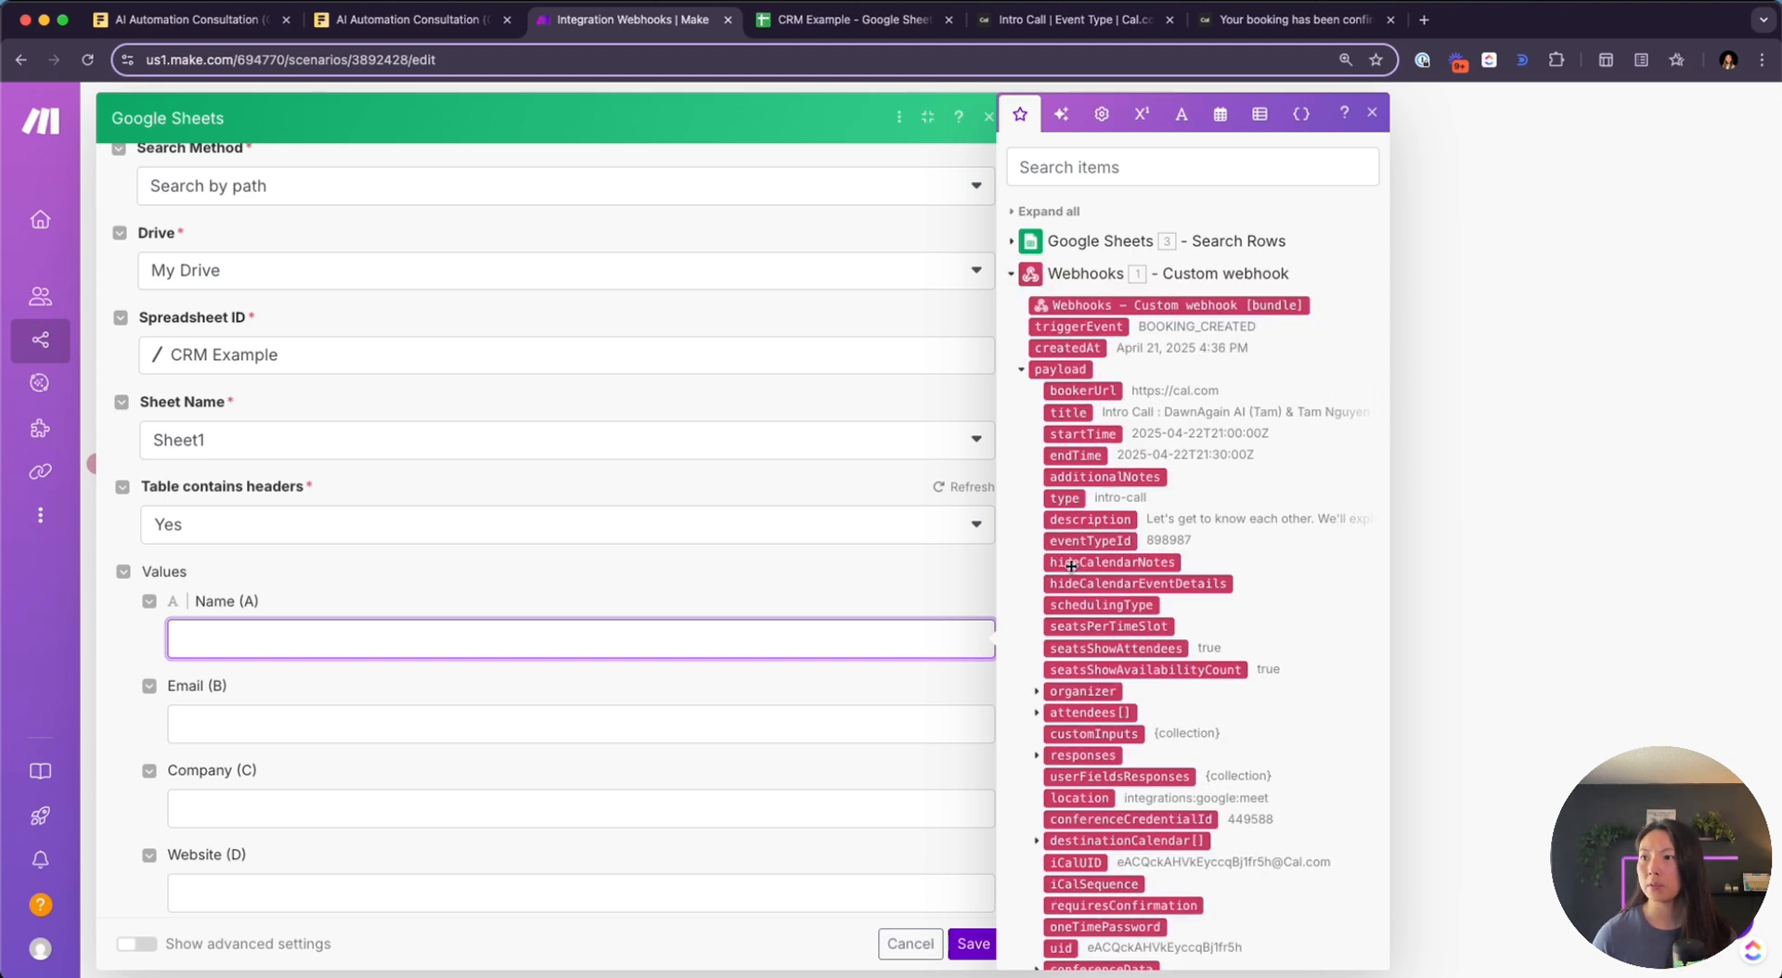
{"action": "scroll", "coordinate": [1071, 578], "scroll_direction": "down", "scroll_amount": 1}
{"action": "scroll", "coordinate": [1072, 578], "scroll_direction": "down", "scroll_amount": 5}
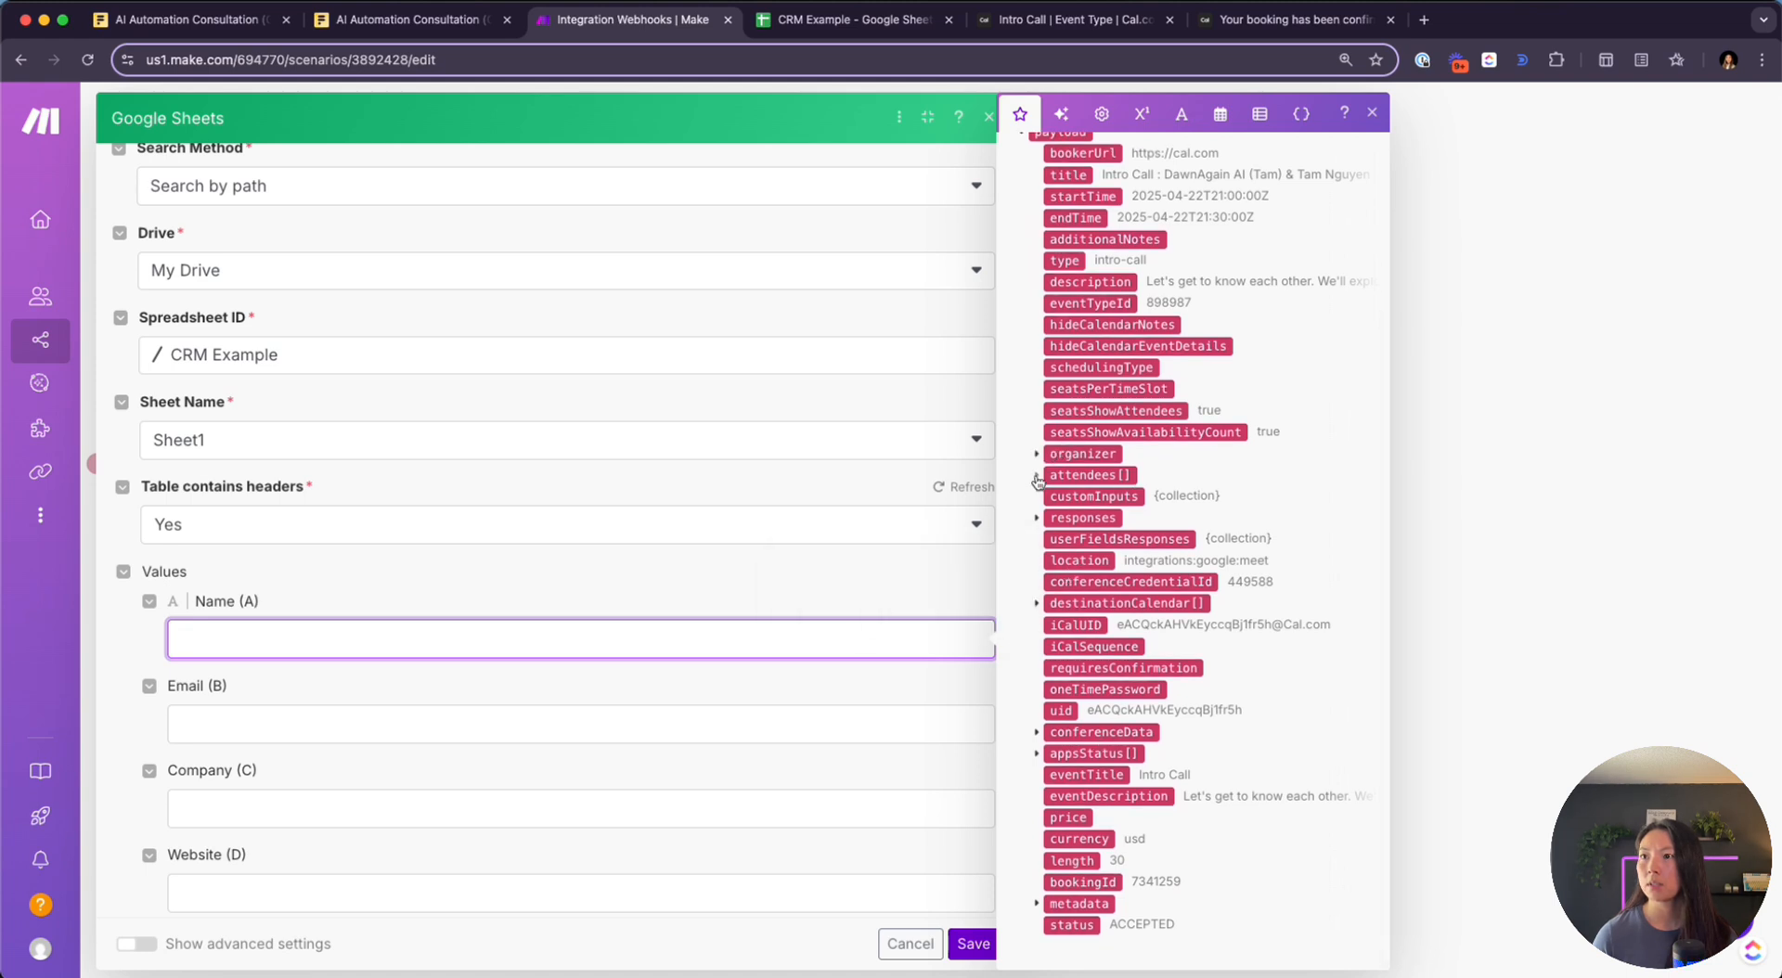
{"action": "scroll", "coordinate": [1048, 473], "scroll_direction": "up", "scroll_amount": 3}
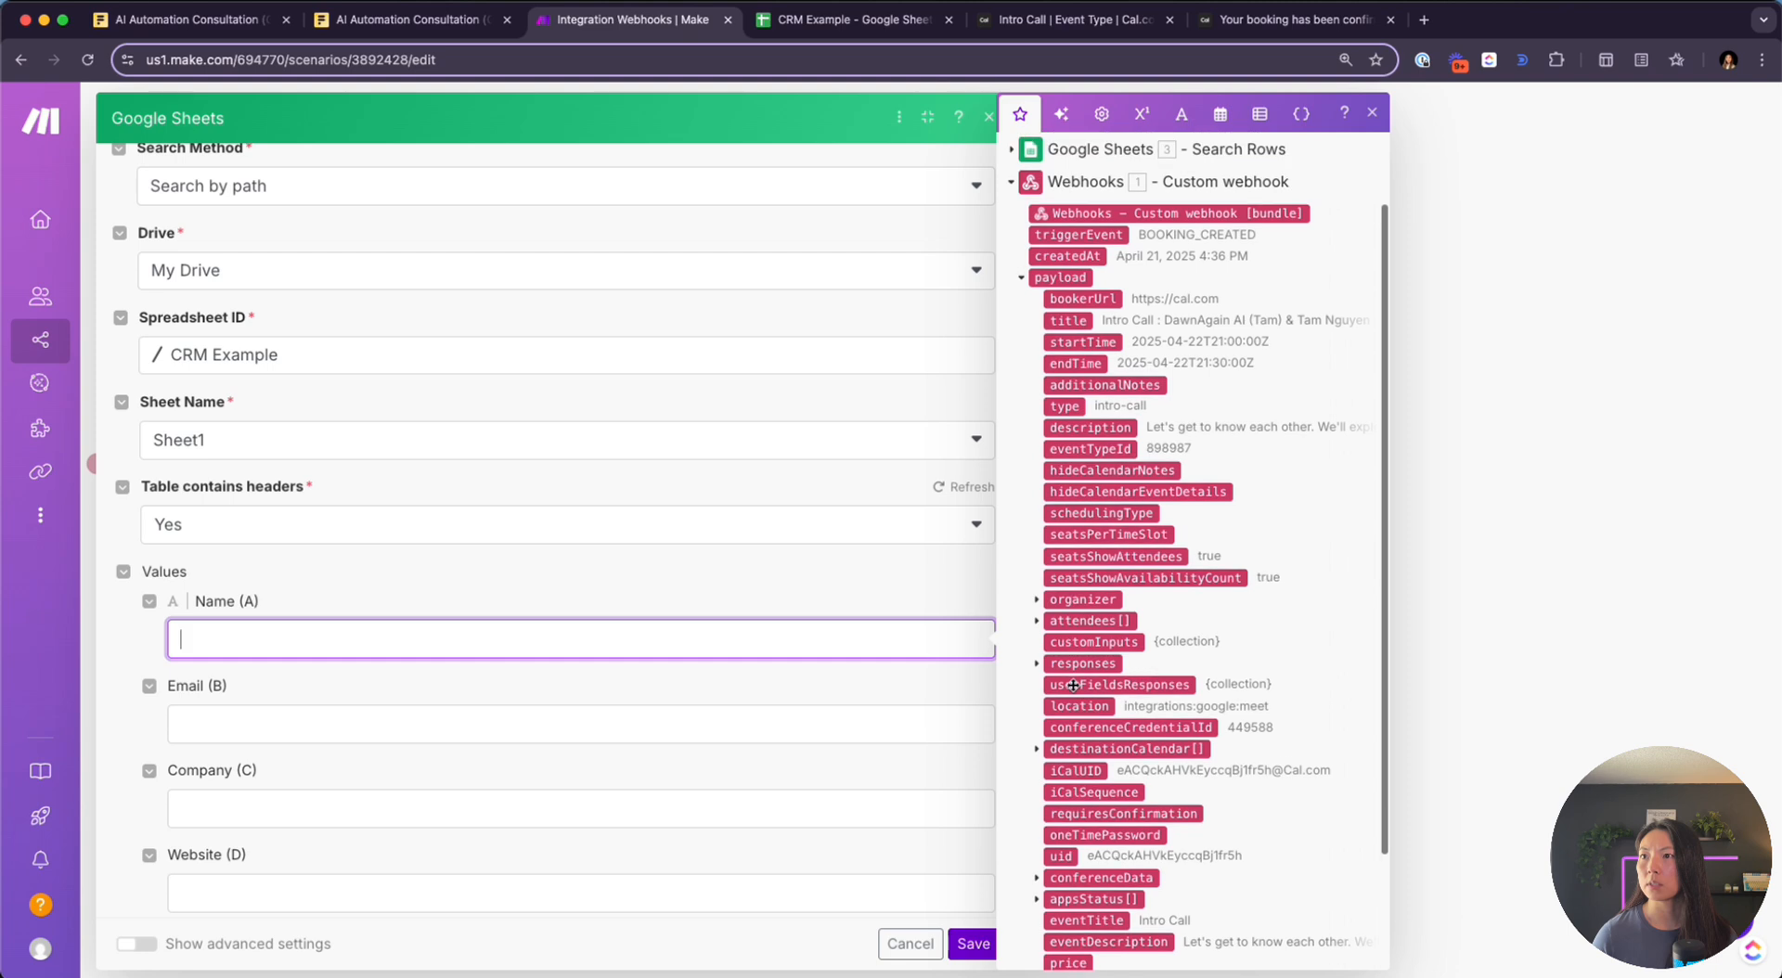
{"action": "left_click", "coordinate": [1035, 622]}
{"action": "scroll", "coordinate": [1125, 604], "scroll_direction": "down", "scroll_amount": 3}
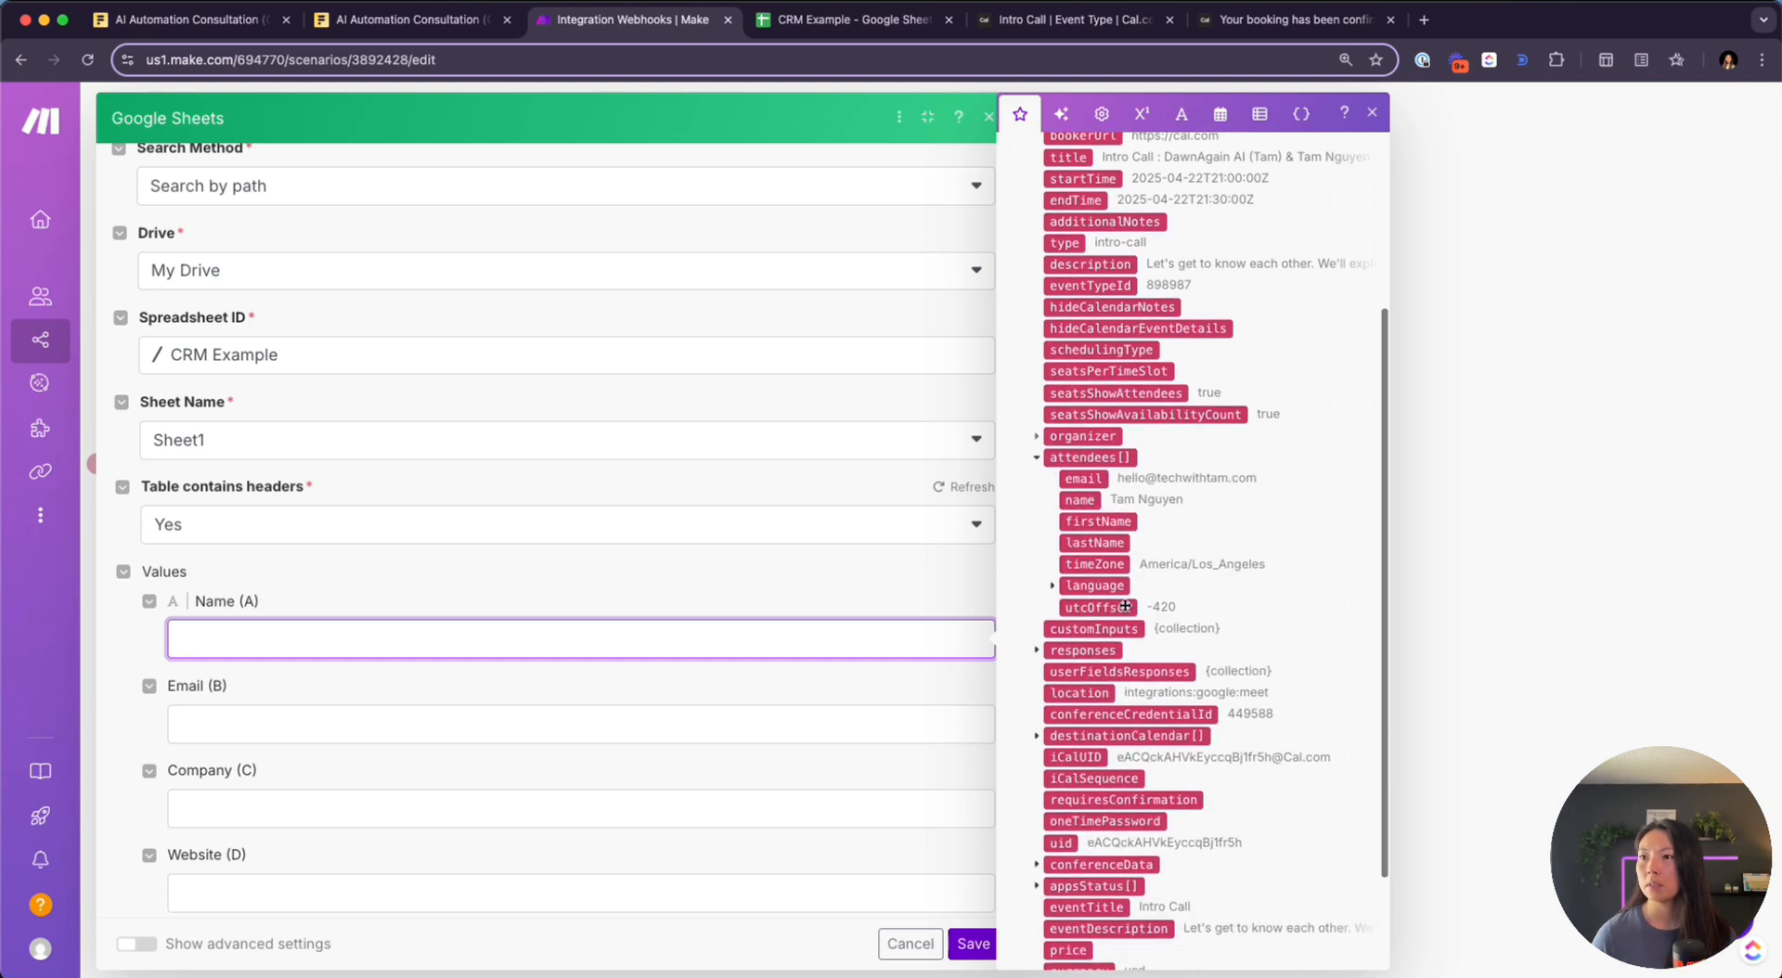
{"action": "left_click", "coordinate": [1080, 500]}
{"action": "left_click", "coordinate": [501, 727]}
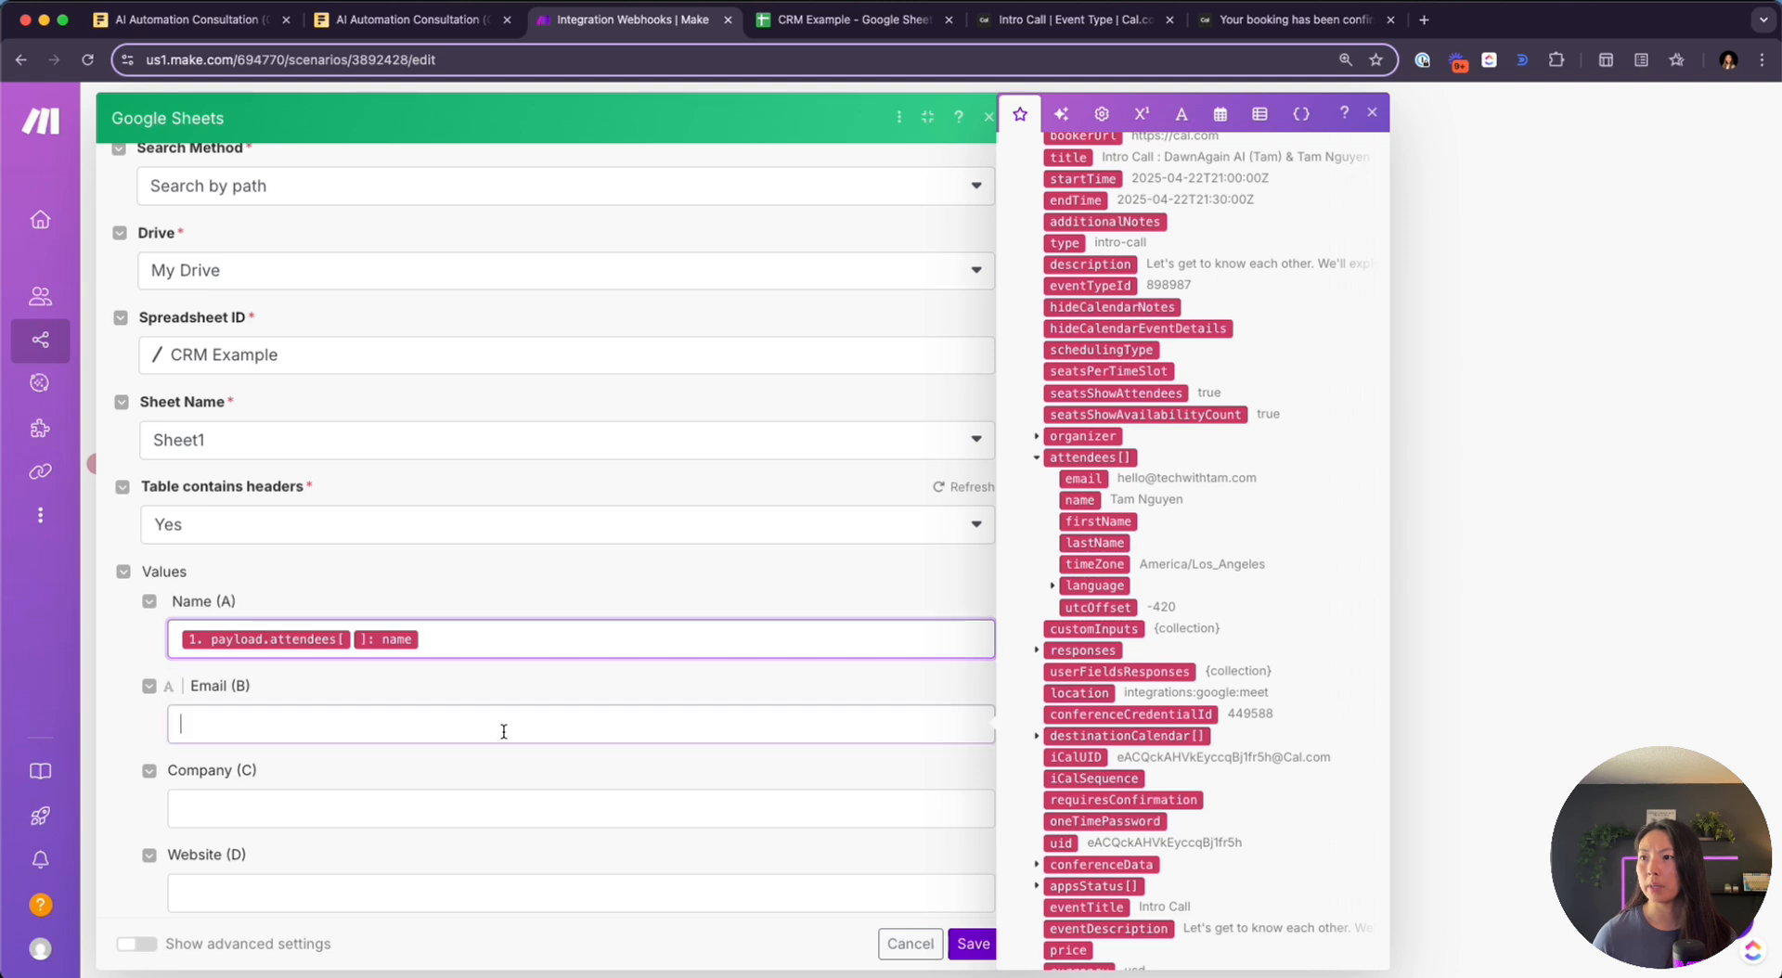
{"action": "left_click", "coordinate": [1083, 478]}
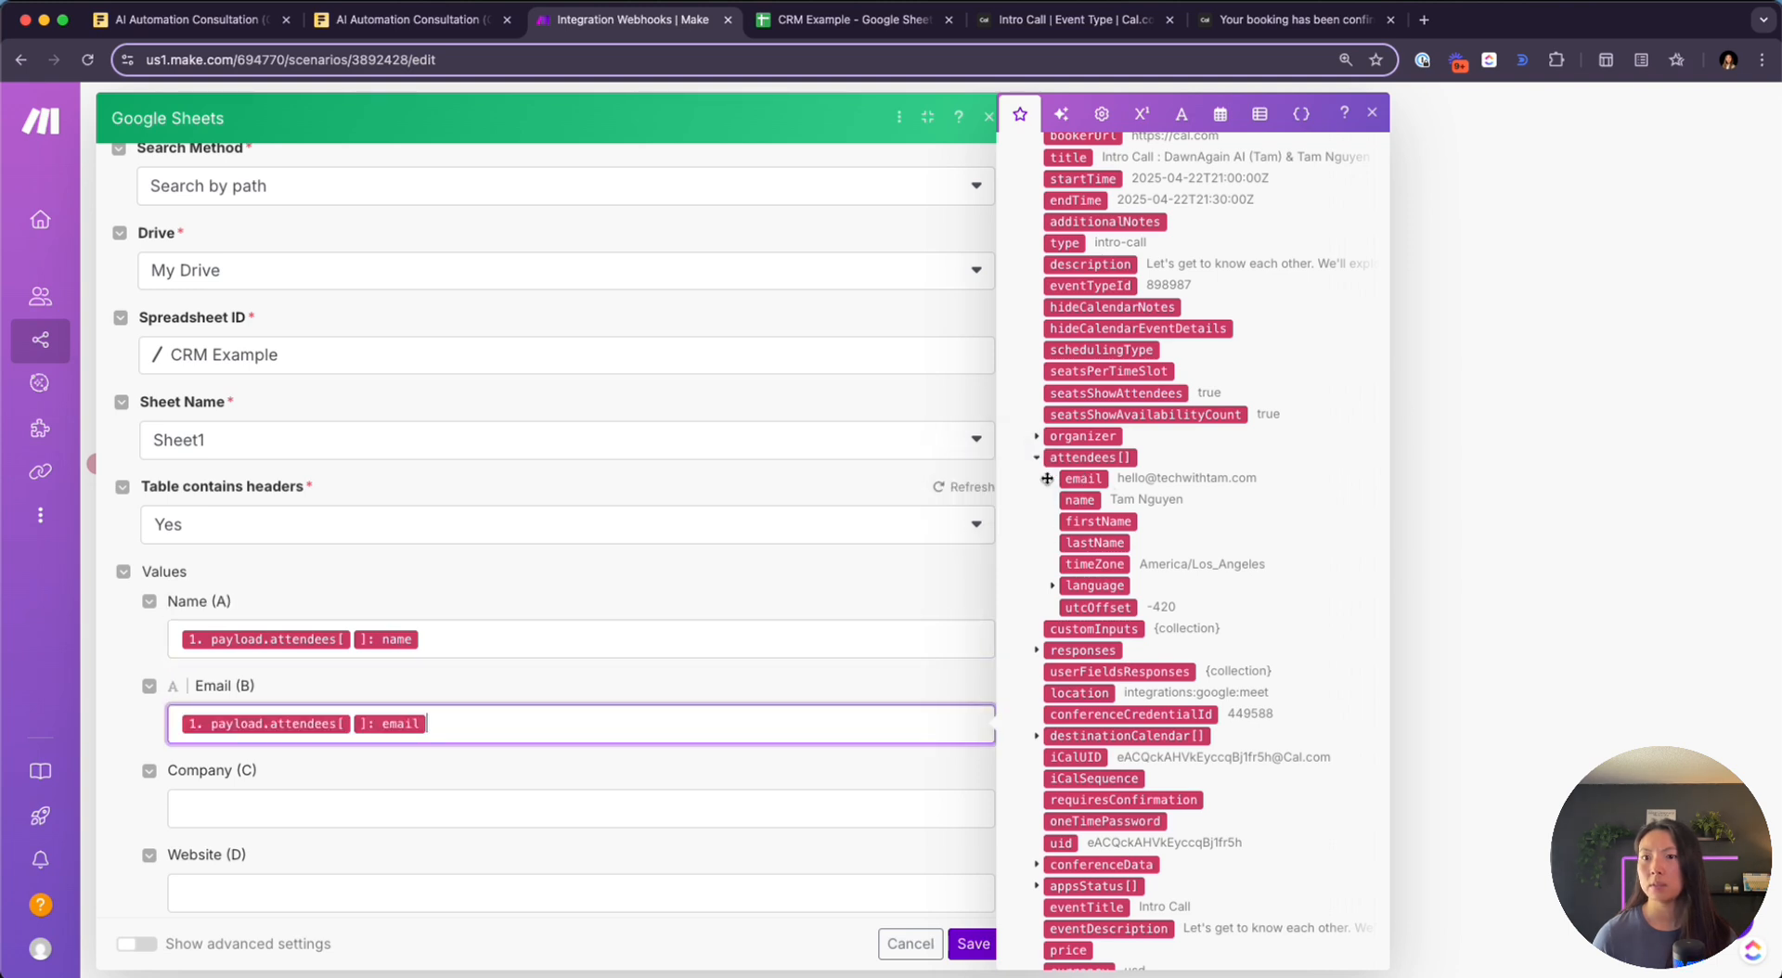
Map the payload's additionalNotes into Notes (F)
{"action": "scroll", "coordinate": [556, 714], "scroll_direction": "down", "scroll_amount": 3}
{"action": "scroll", "coordinate": [500, 676], "scroll_direction": "down", "scroll_amount": 2}
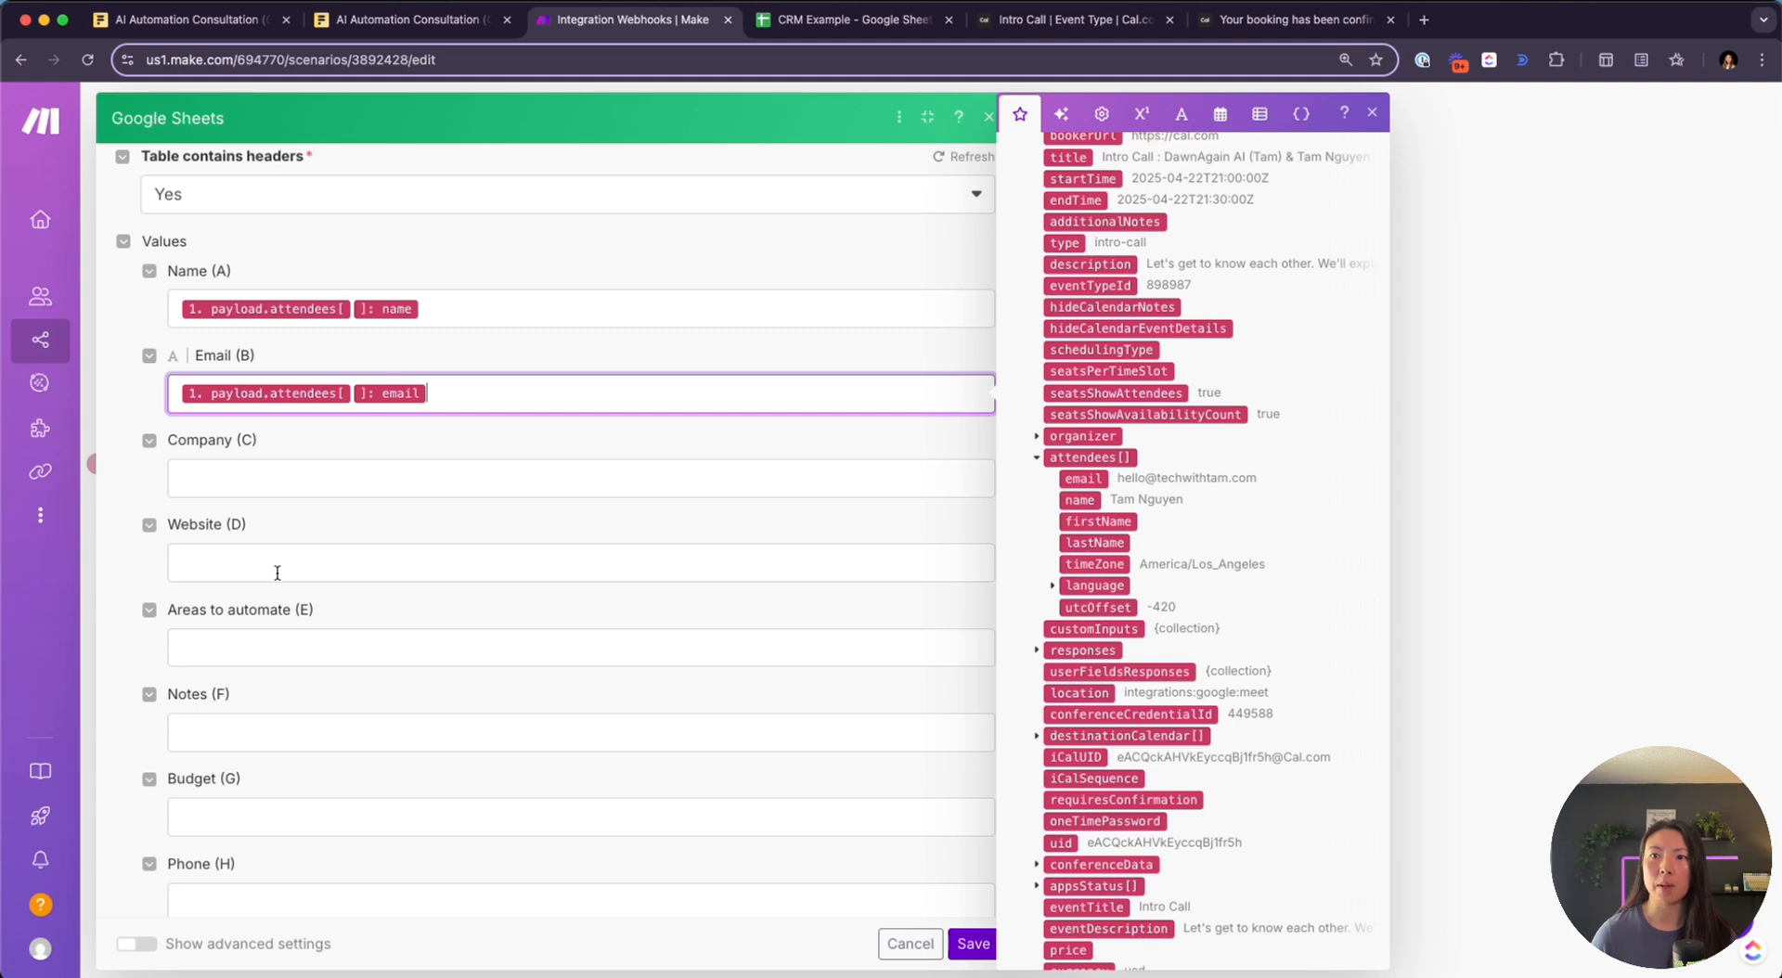
{"action": "scroll", "coordinate": [345, 640], "scroll_direction": "down", "scroll_amount": 2}
{"action": "left_click", "coordinate": [278, 541]}
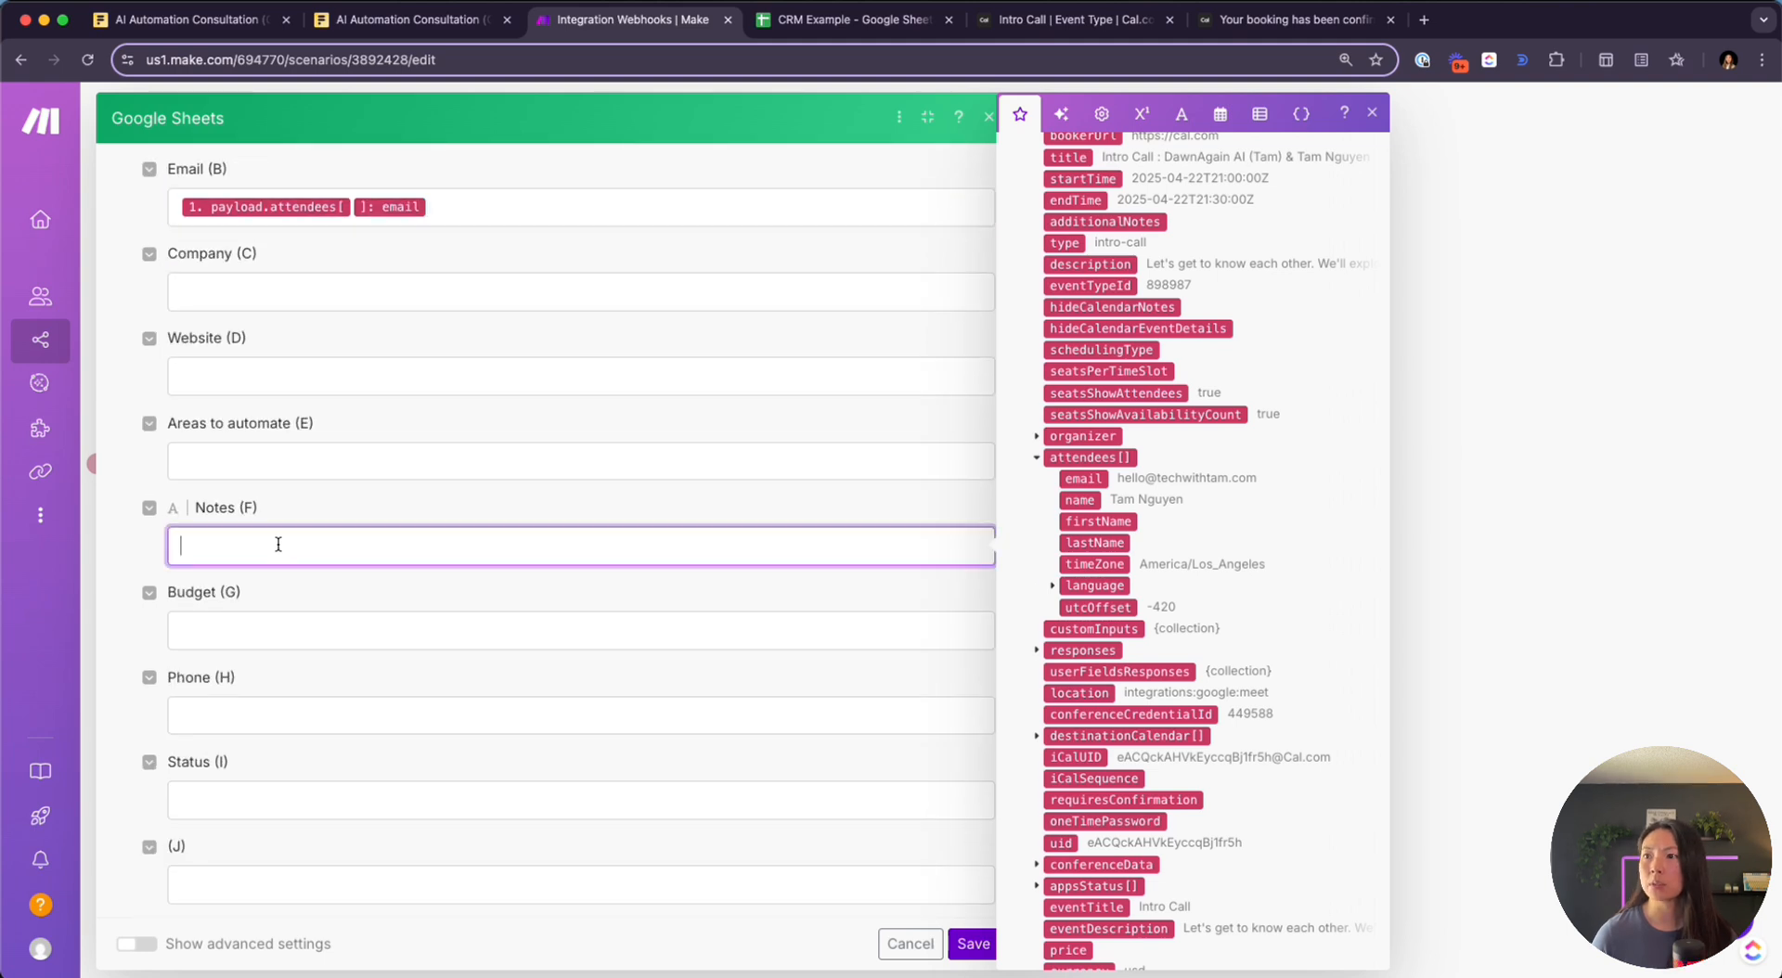
{"action": "left_click", "coordinate": [1037, 651]}
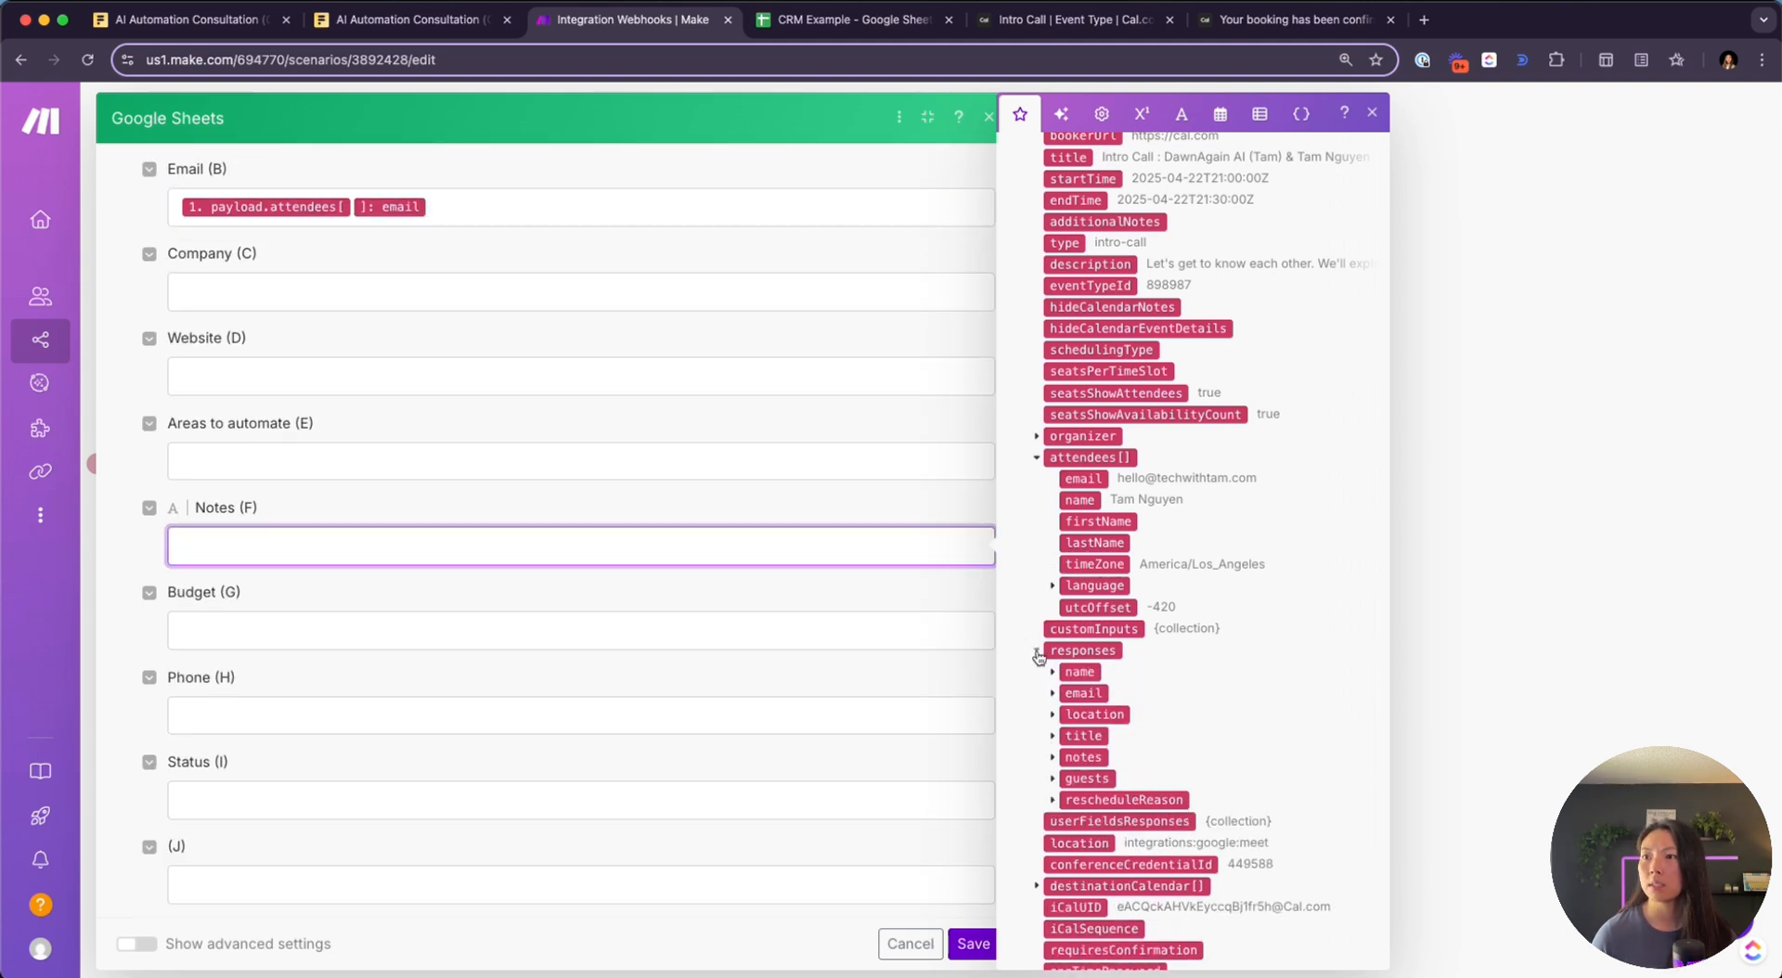
{"action": "left_click", "coordinate": [1052, 757]}
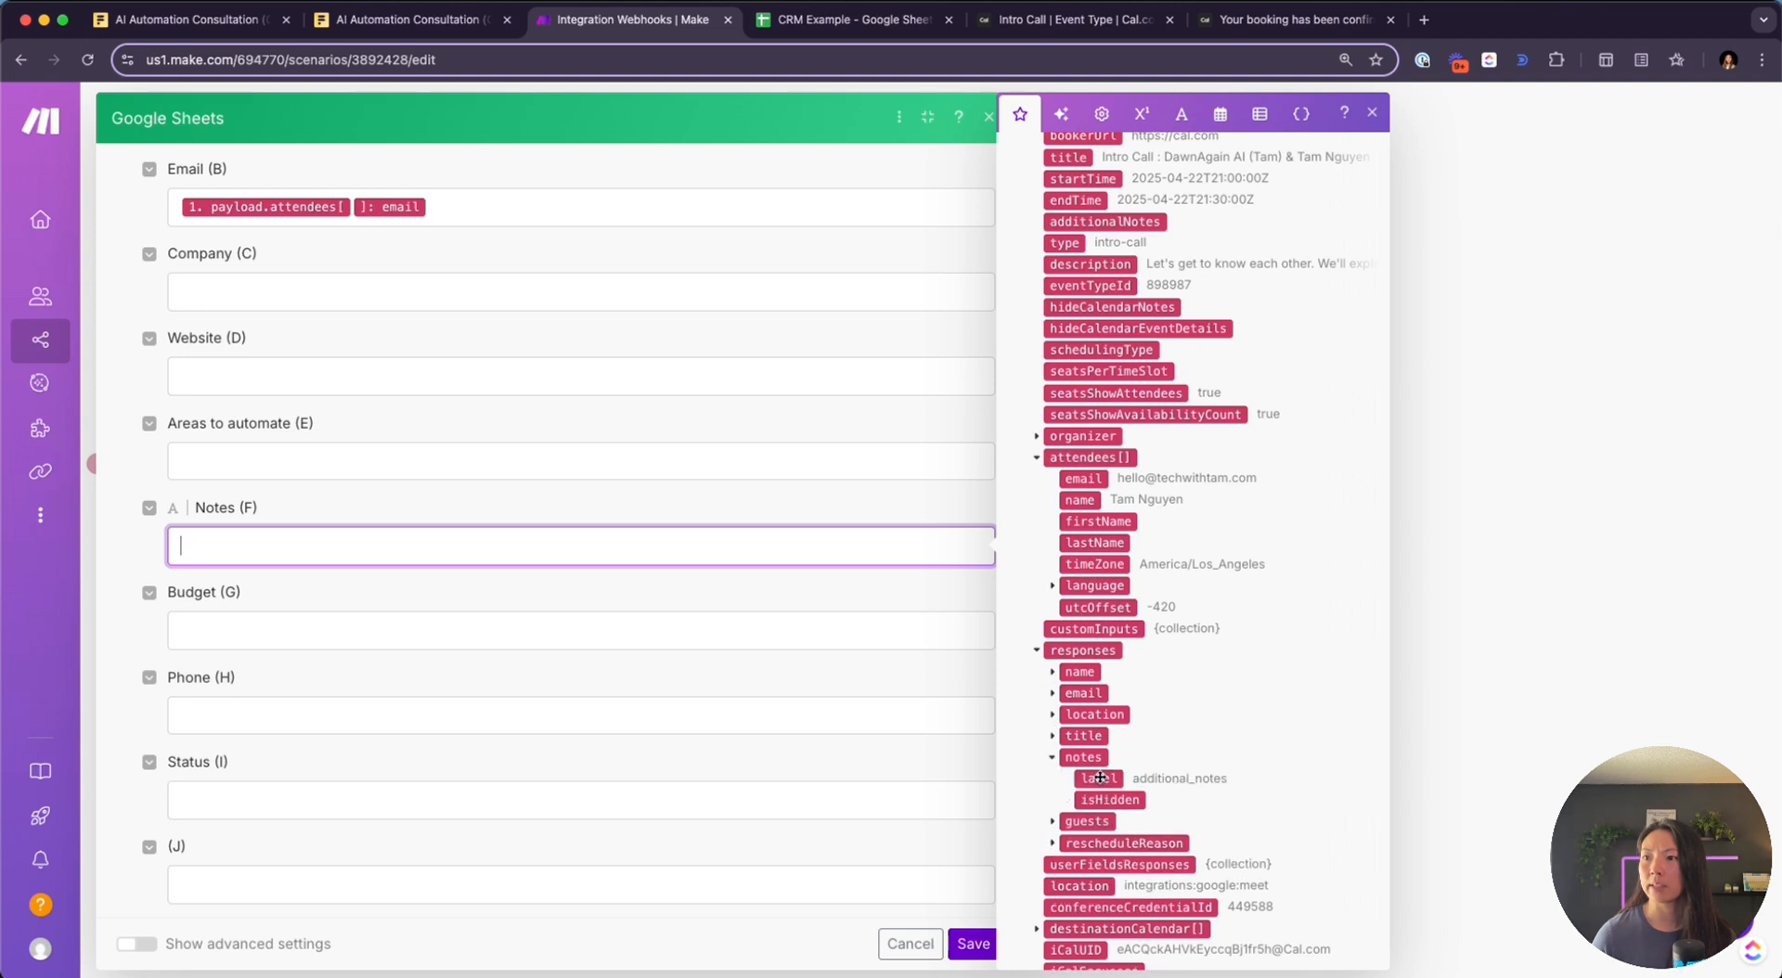
{"action": "scroll", "coordinate": [1100, 777], "scroll_direction": "down", "scroll_amount": 3}
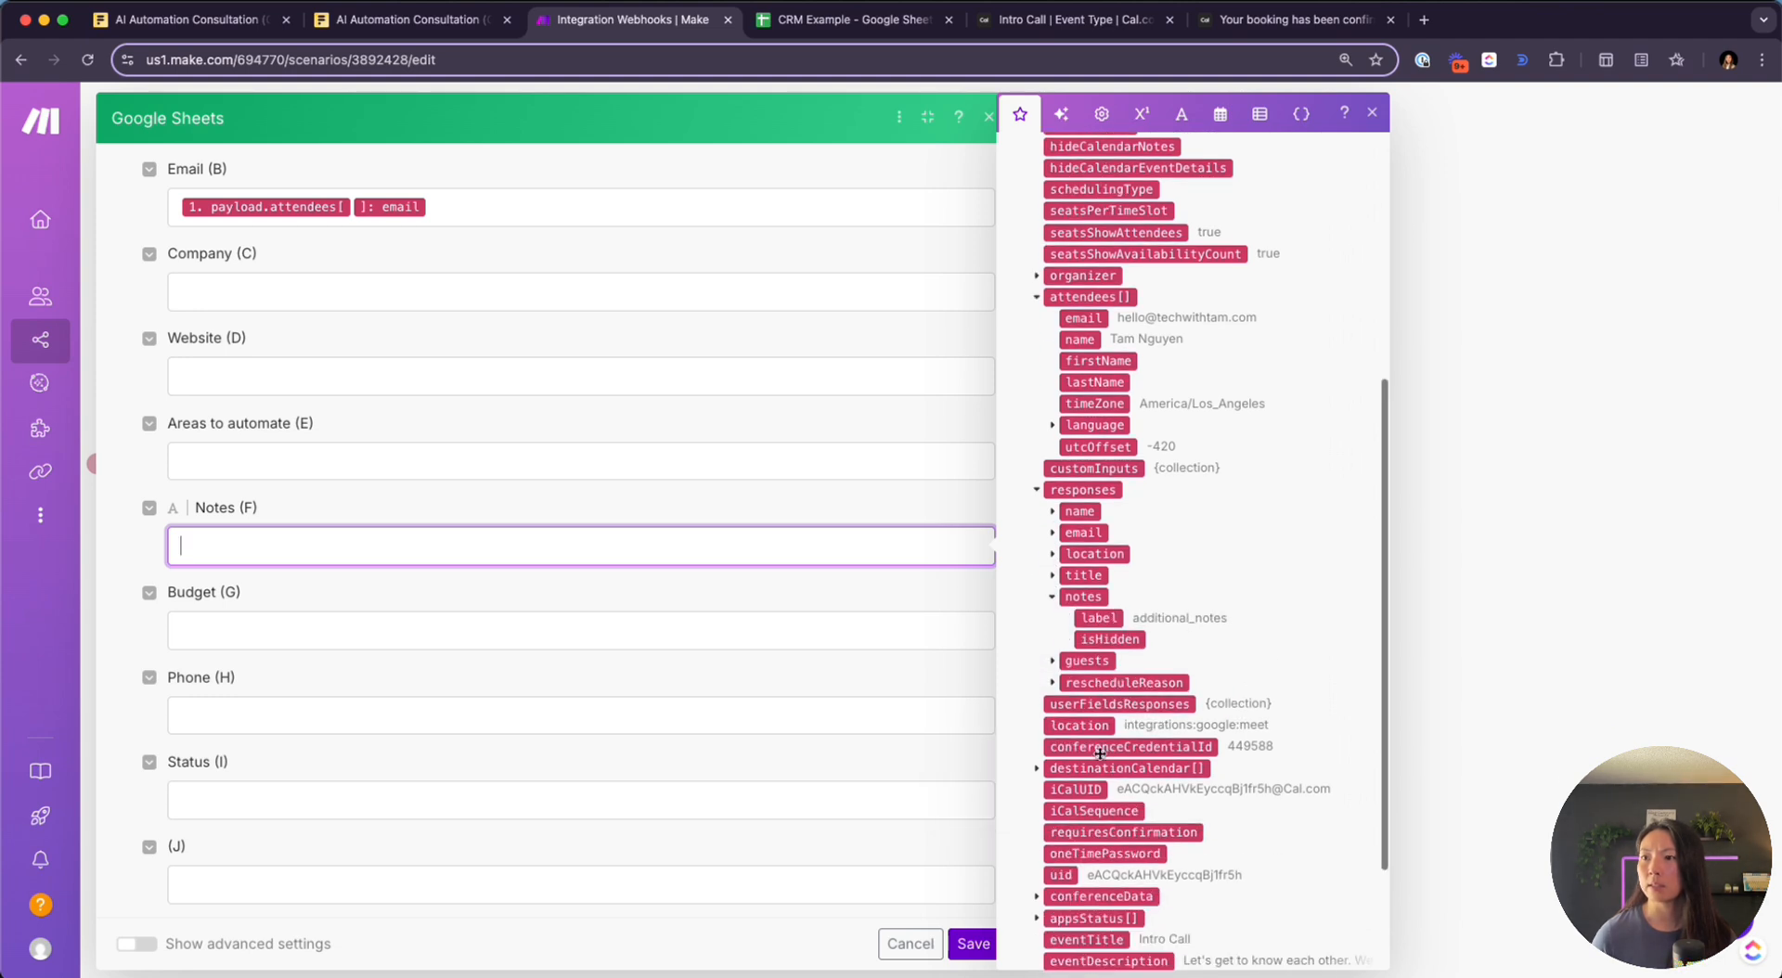
{"action": "scroll", "coordinate": [1100, 753], "scroll_direction": "down", "scroll_amount": 3}
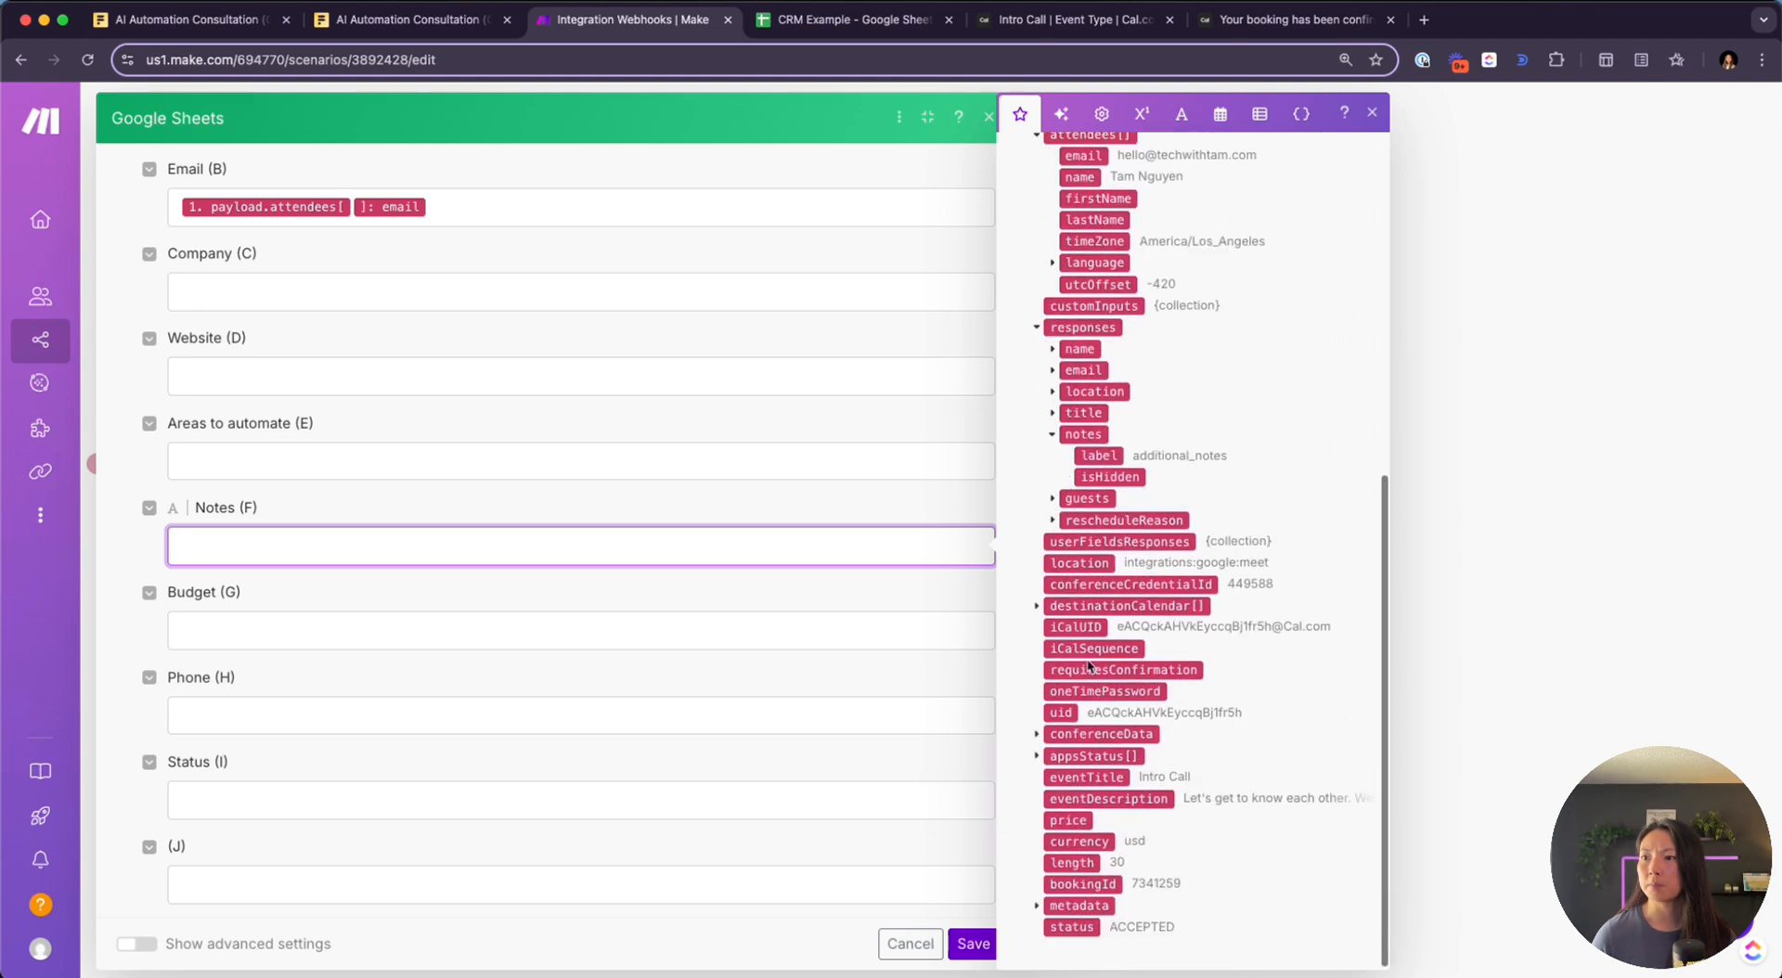
{"action": "left_click", "coordinate": [1037, 905]}
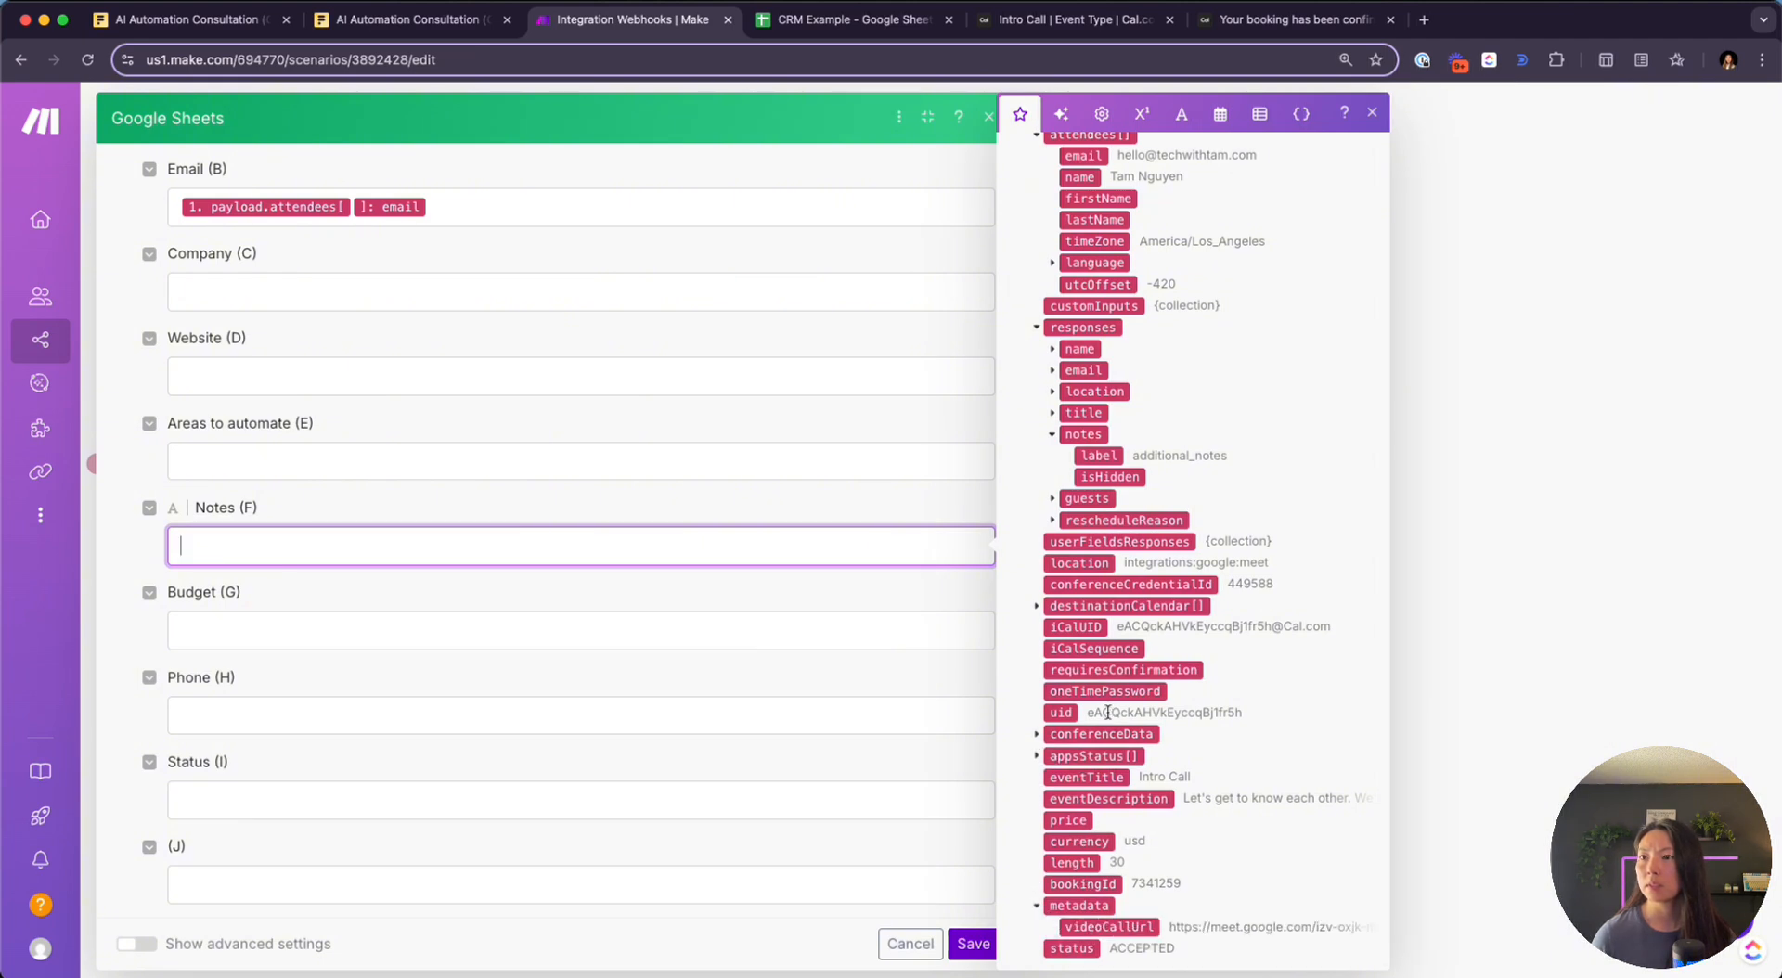
{"action": "scroll", "coordinate": [1108, 711], "scroll_direction": "up", "scroll_amount": 3}
{"action": "scroll", "coordinate": [1105, 608], "scroll_direction": "up", "scroll_amount": 5}
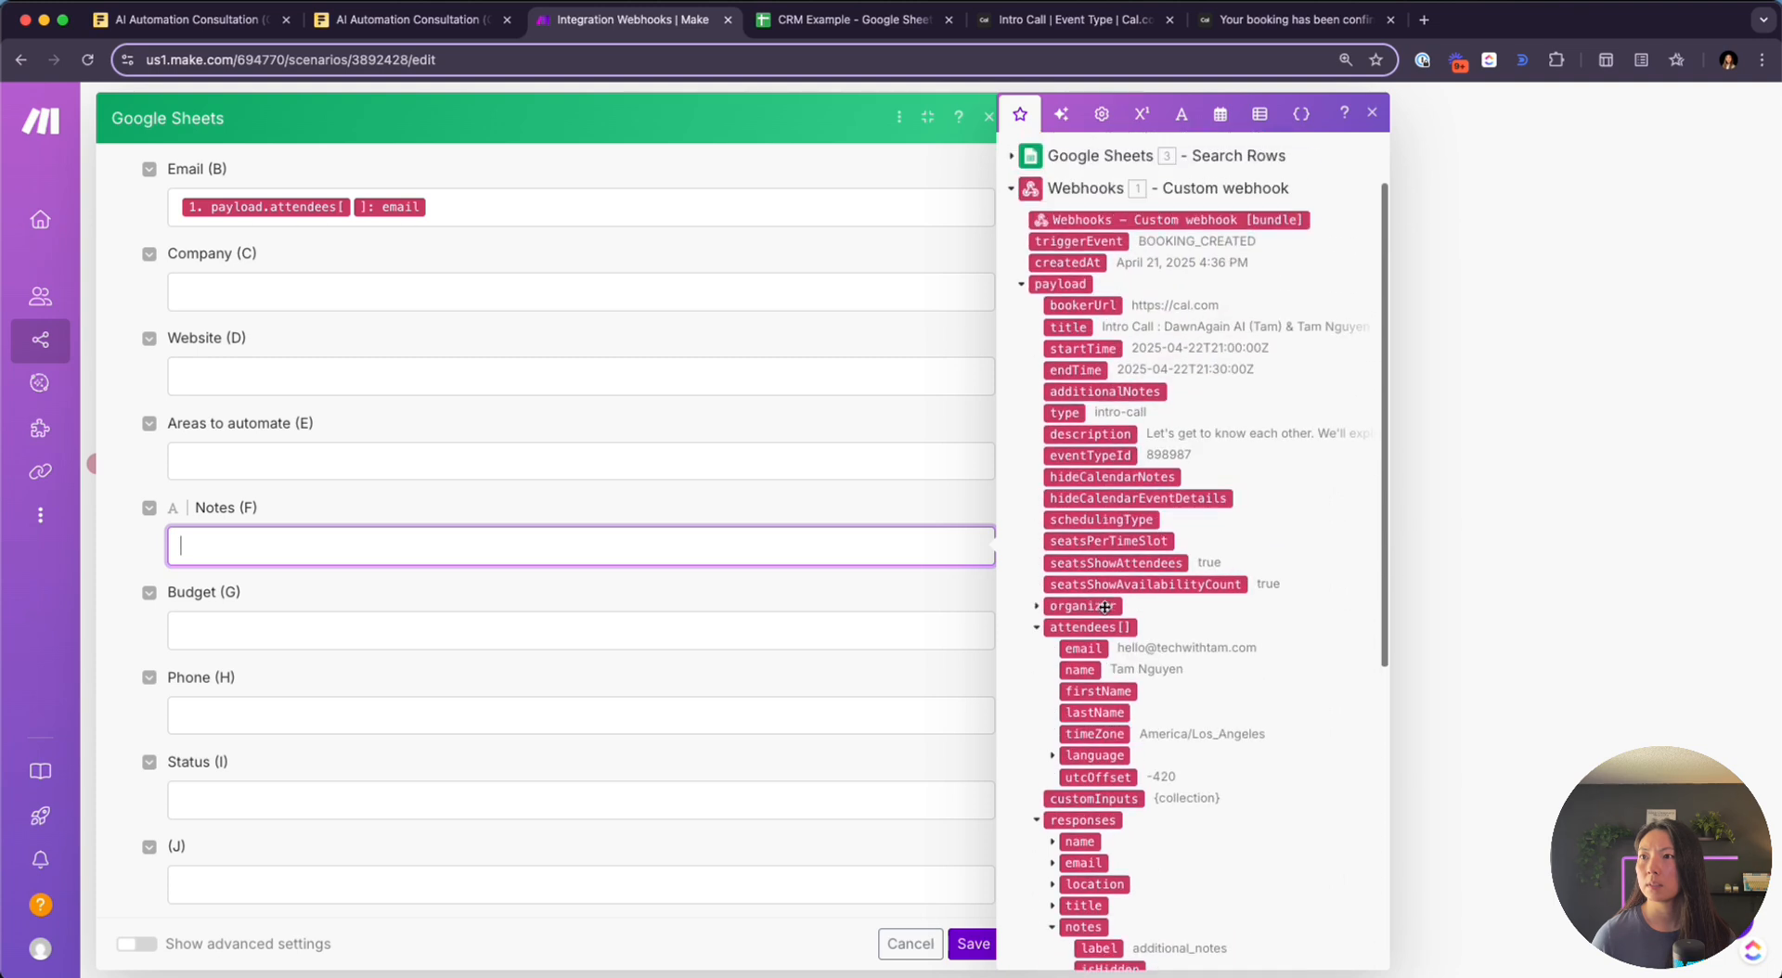
{"action": "left_click", "coordinate": [1118, 393]}
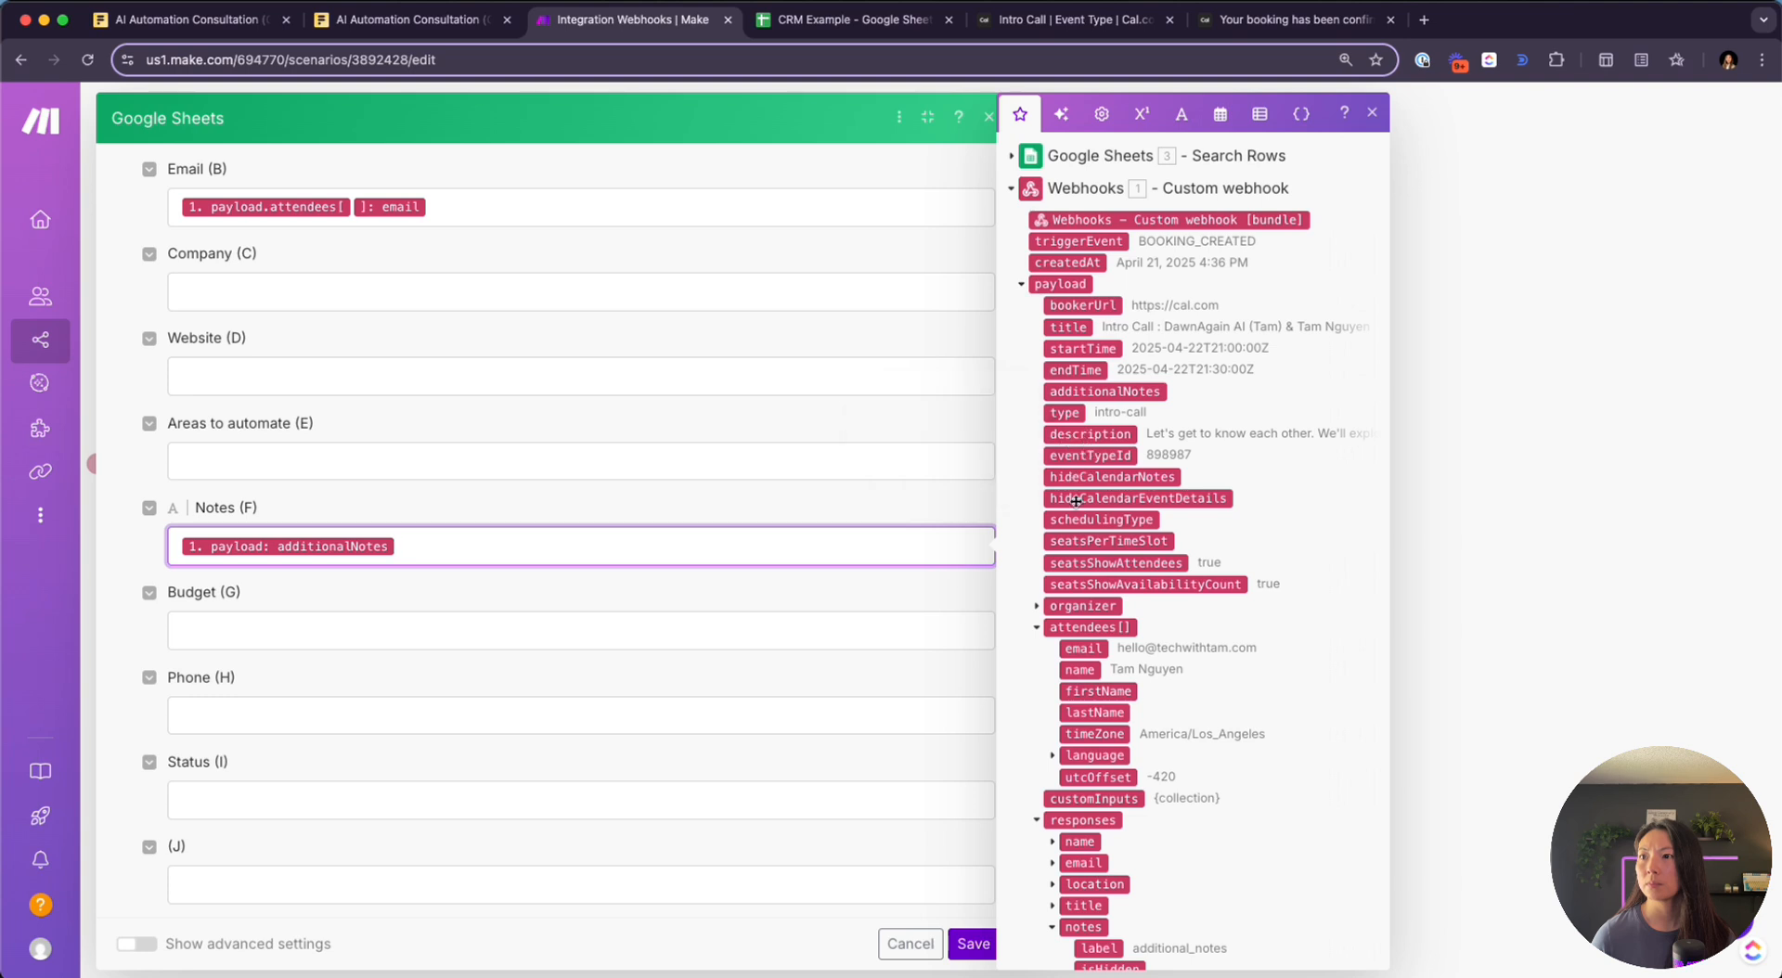
Set Status (I) to 'Meeting Booked' and save the Add a Row module
{"action": "left_click", "coordinate": [332, 617]}
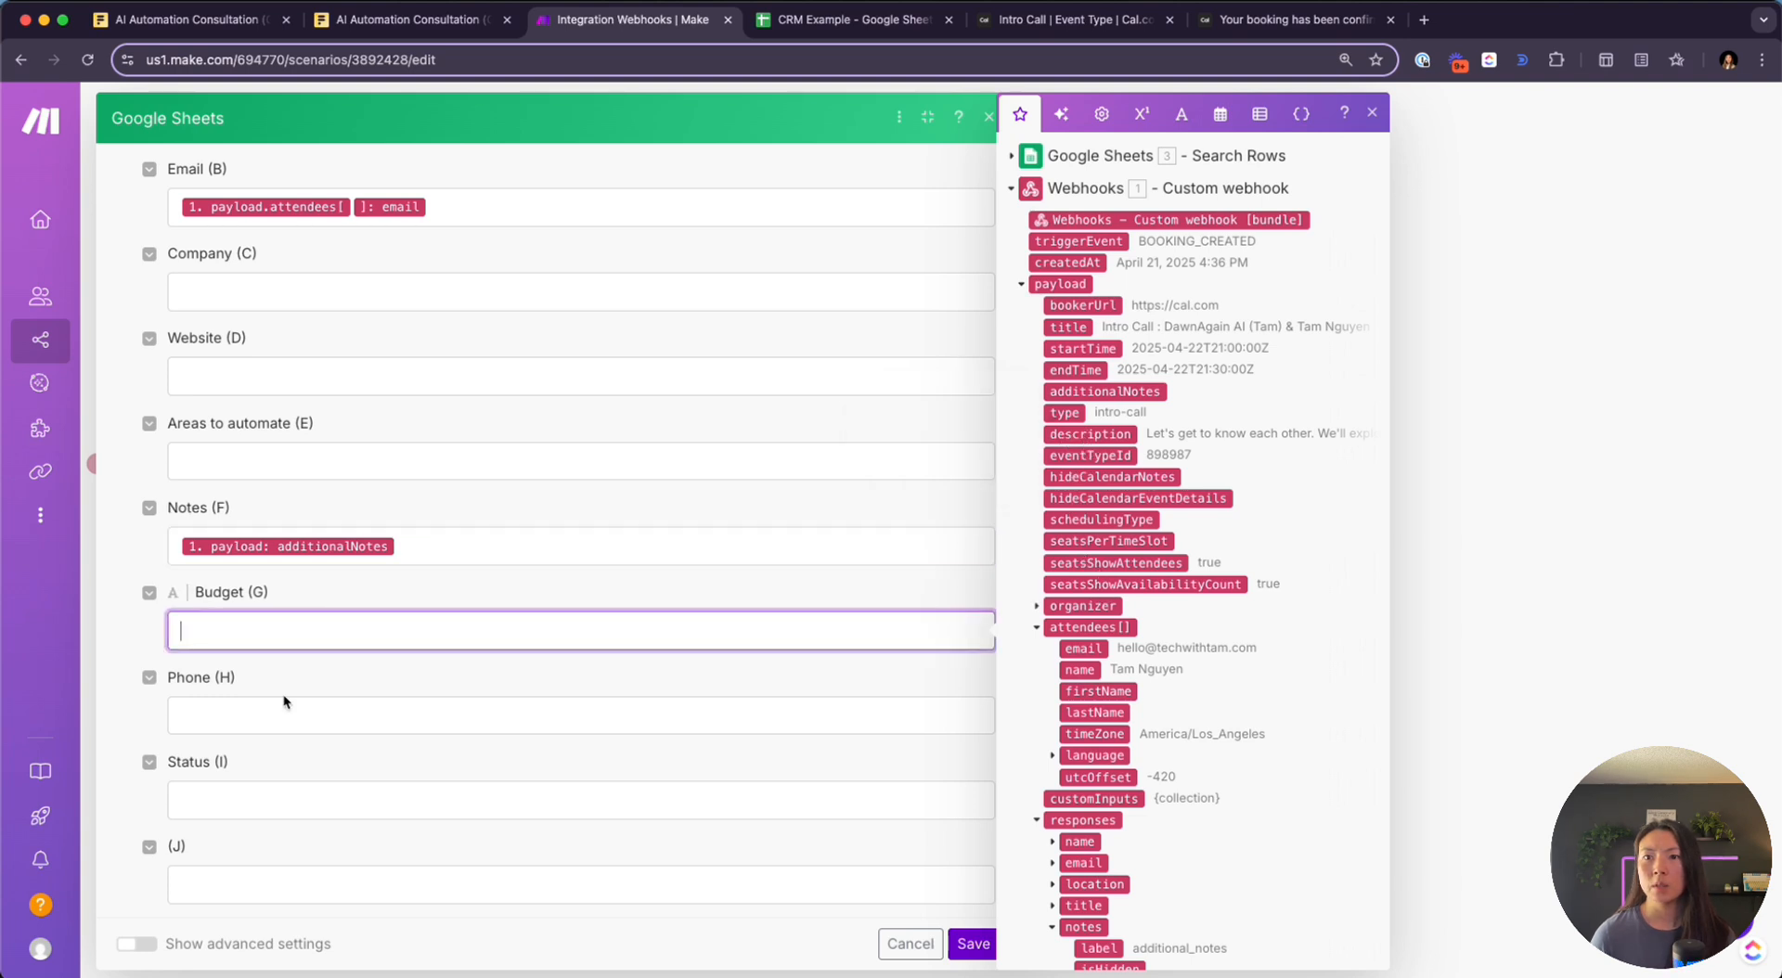
{"action": "left_click", "coordinate": [287, 720]}
{"action": "left_click", "coordinate": [369, 786]}
{"action": "scroll", "coordinate": [368, 788], "scroll_direction": "down", "scroll_amount": 2}
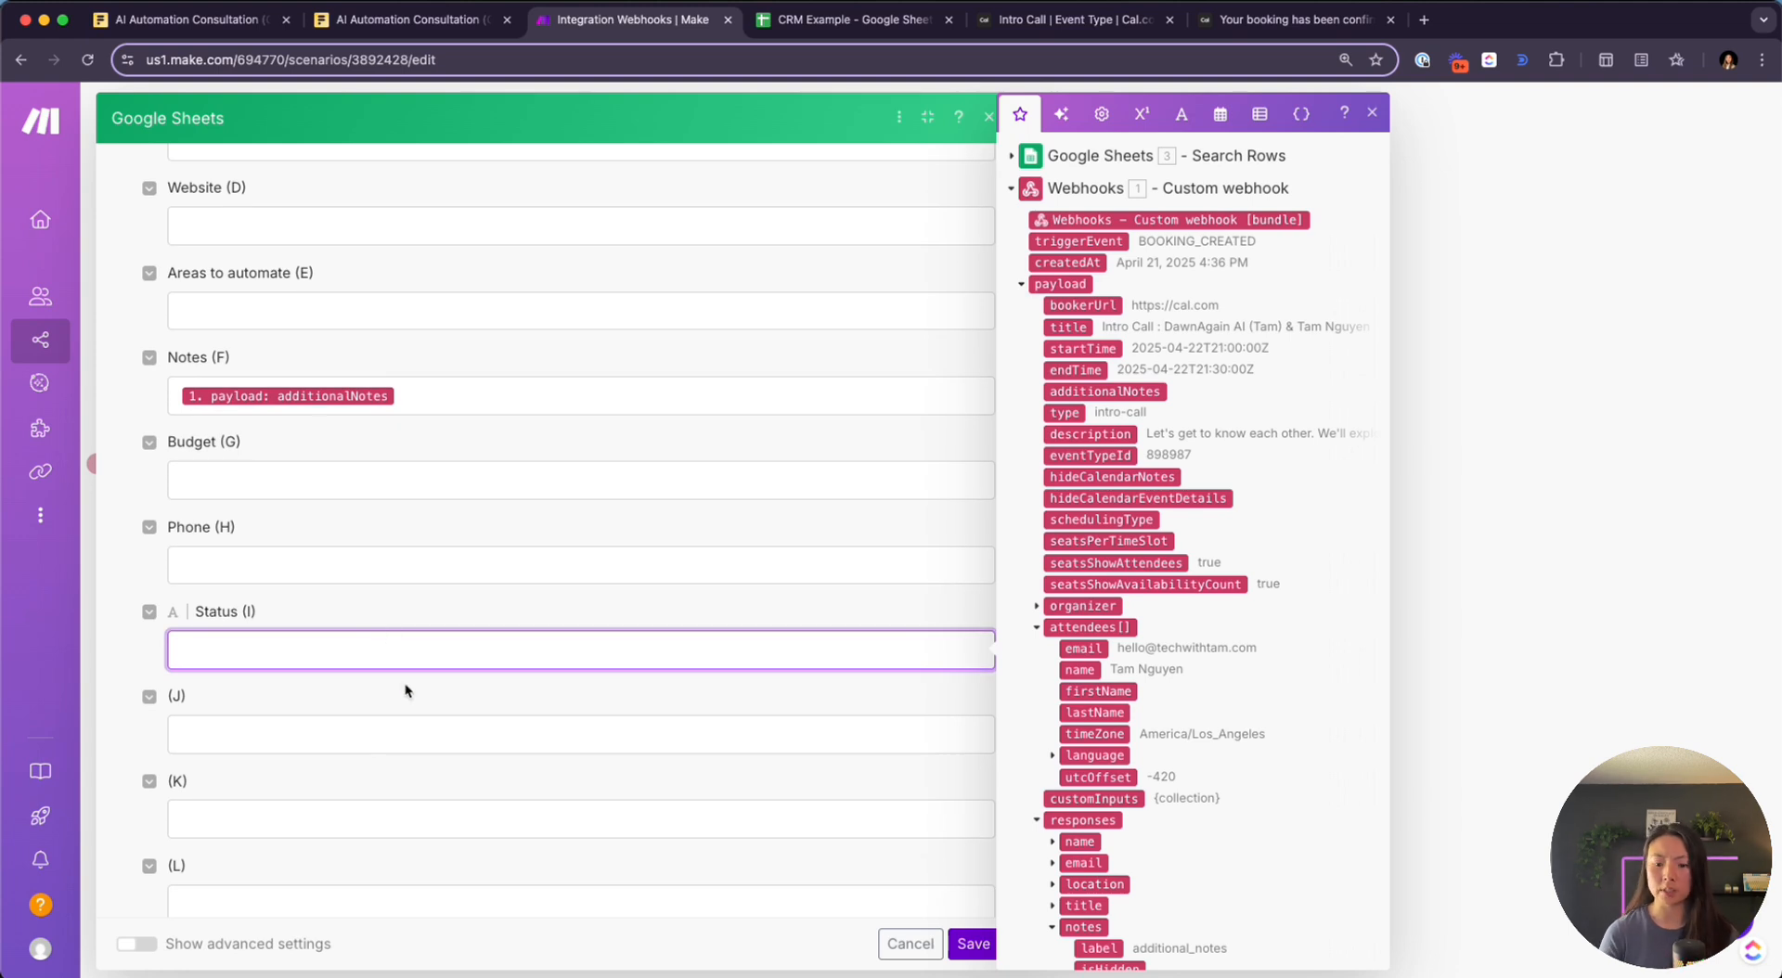
{"action": "type", "text": "Meeting Booked"}
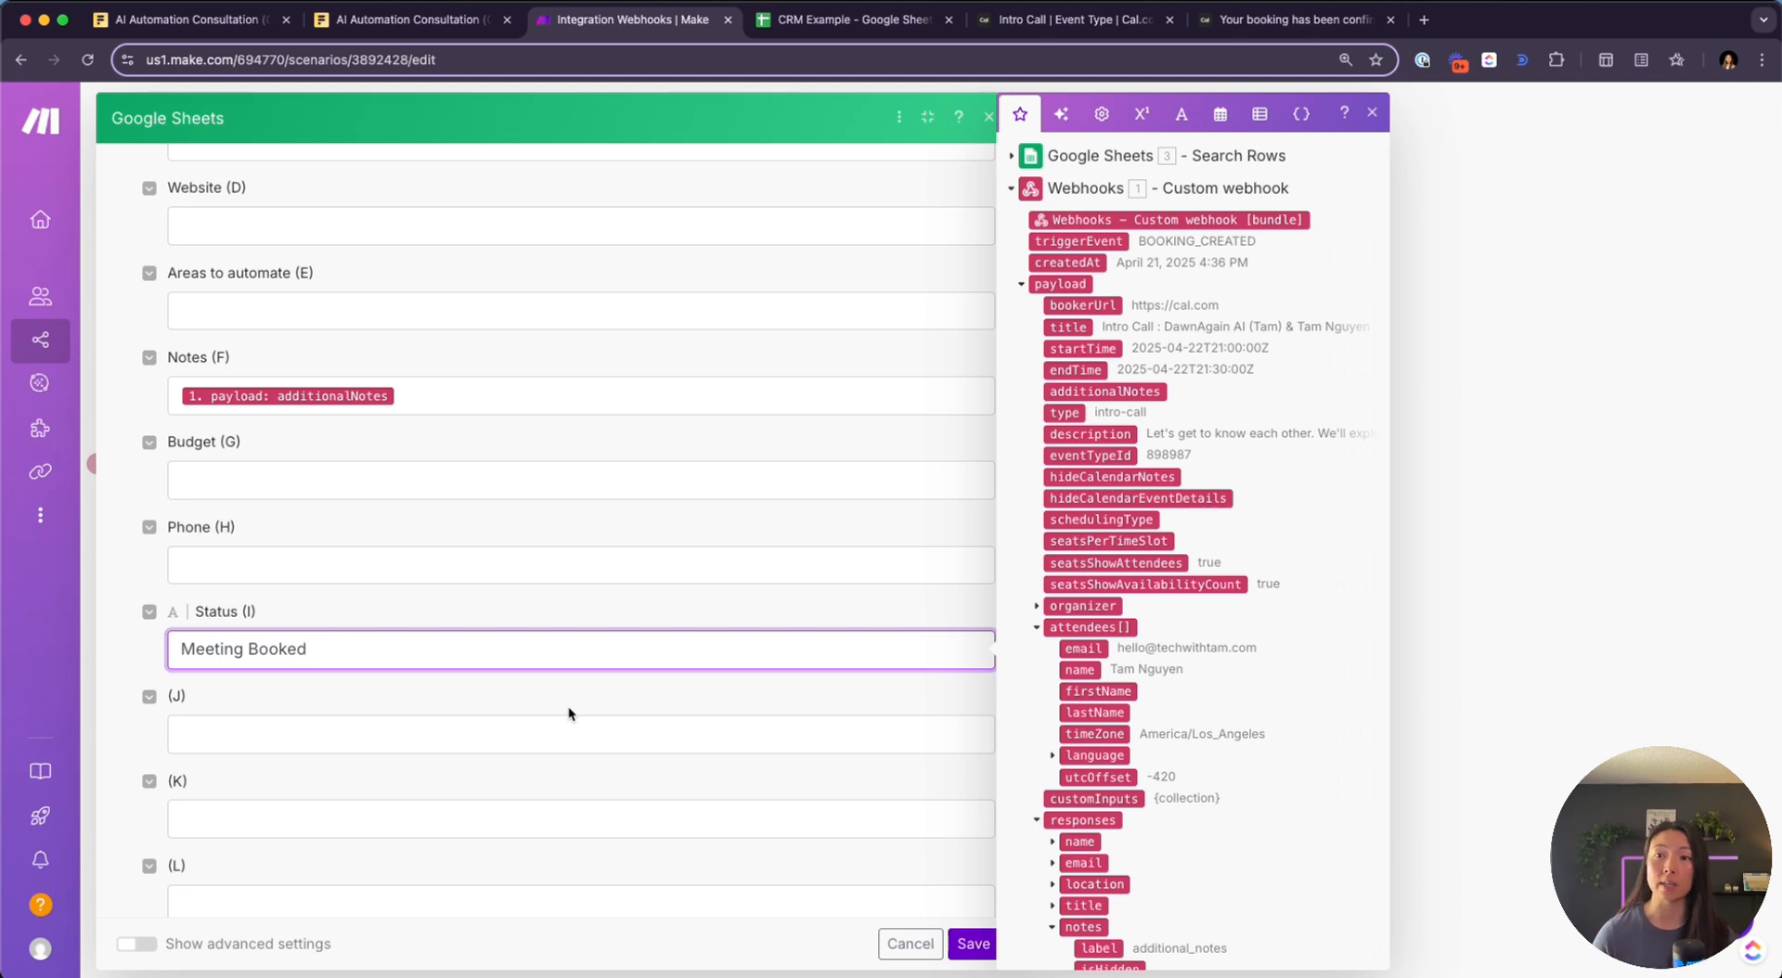
{"action": "scroll", "coordinate": [413, 703], "scroll_direction": "down", "scroll_amount": 2}
{"action": "scroll", "coordinate": [414, 703], "scroll_direction": "up", "scroll_amount": 15}
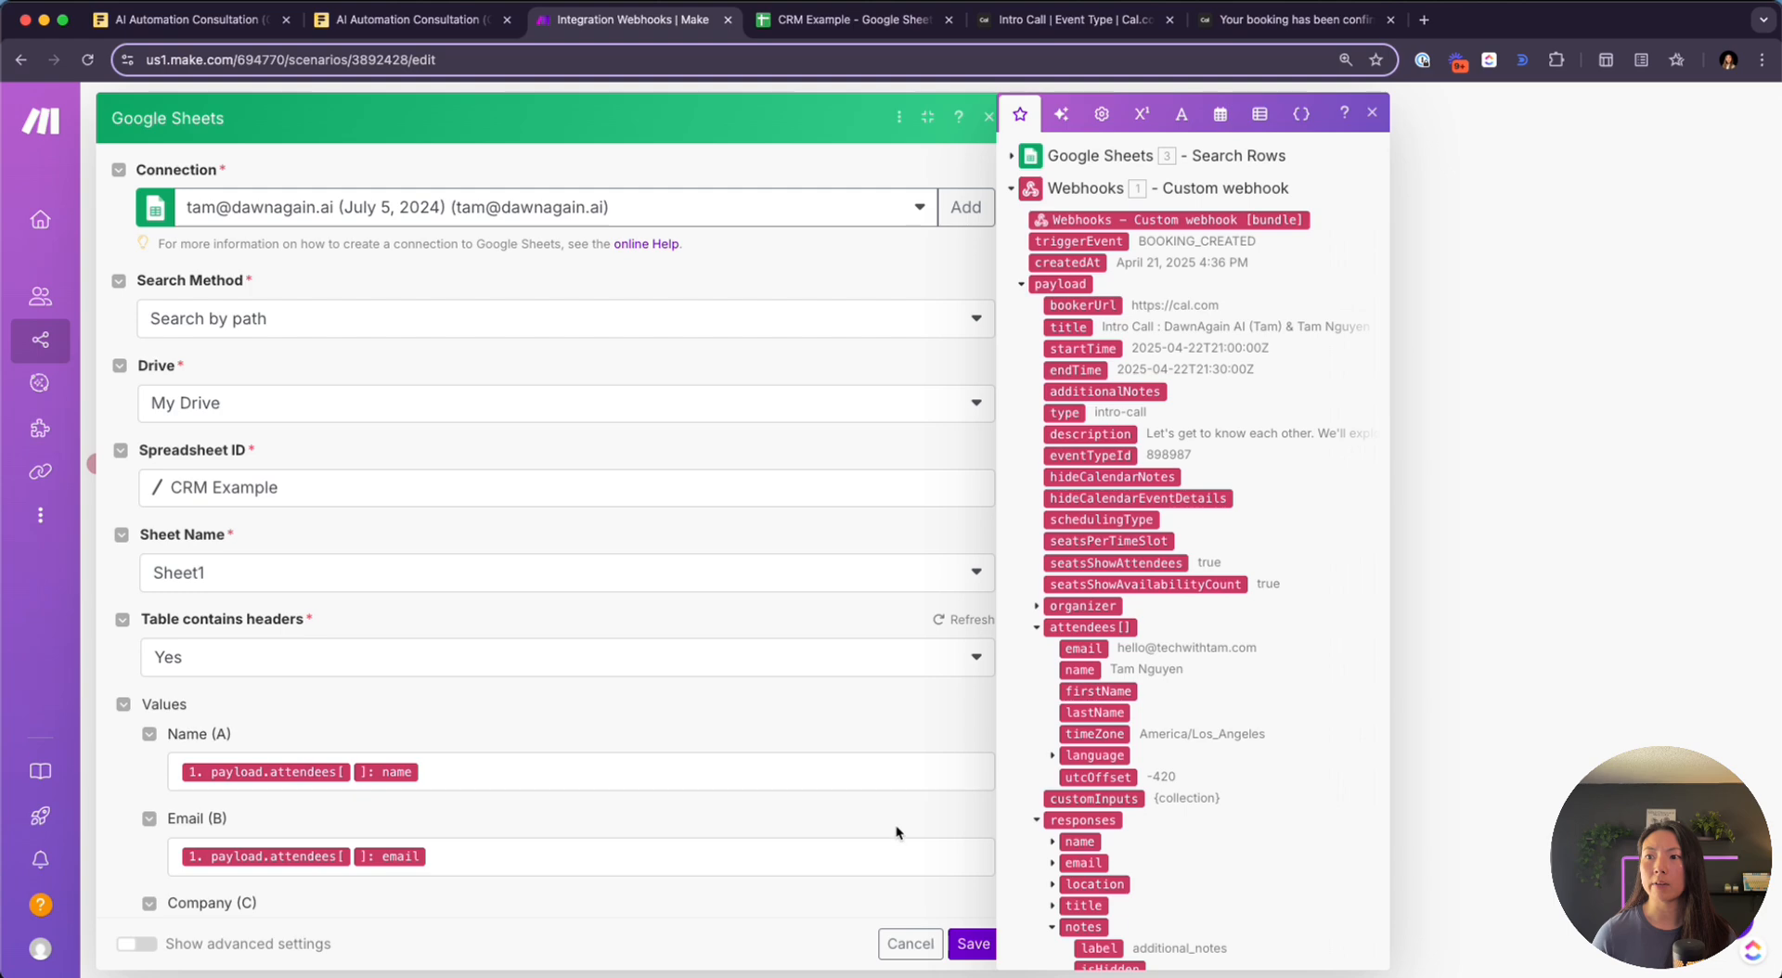
{"action": "left_click", "coordinate": [970, 949]}
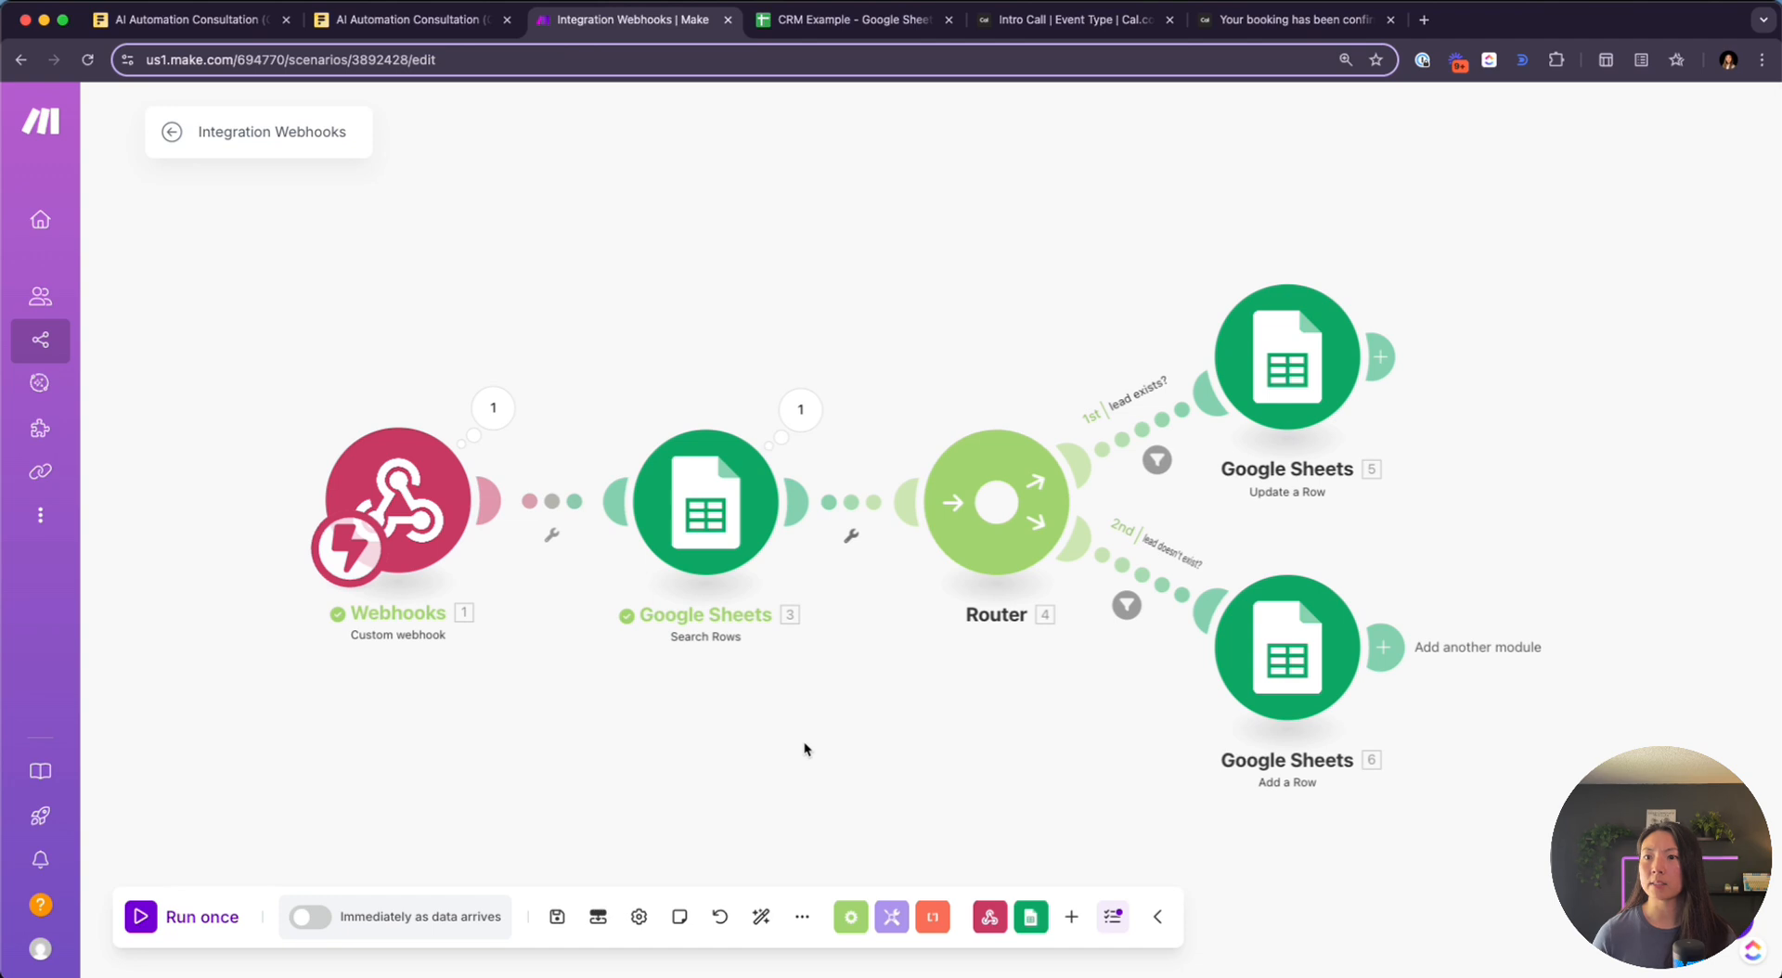
Rename the scenario to 'Meeting booked → Update CRM to "Meeting Booked"' and run it once
{"action": "left_click", "coordinate": [272, 135]}
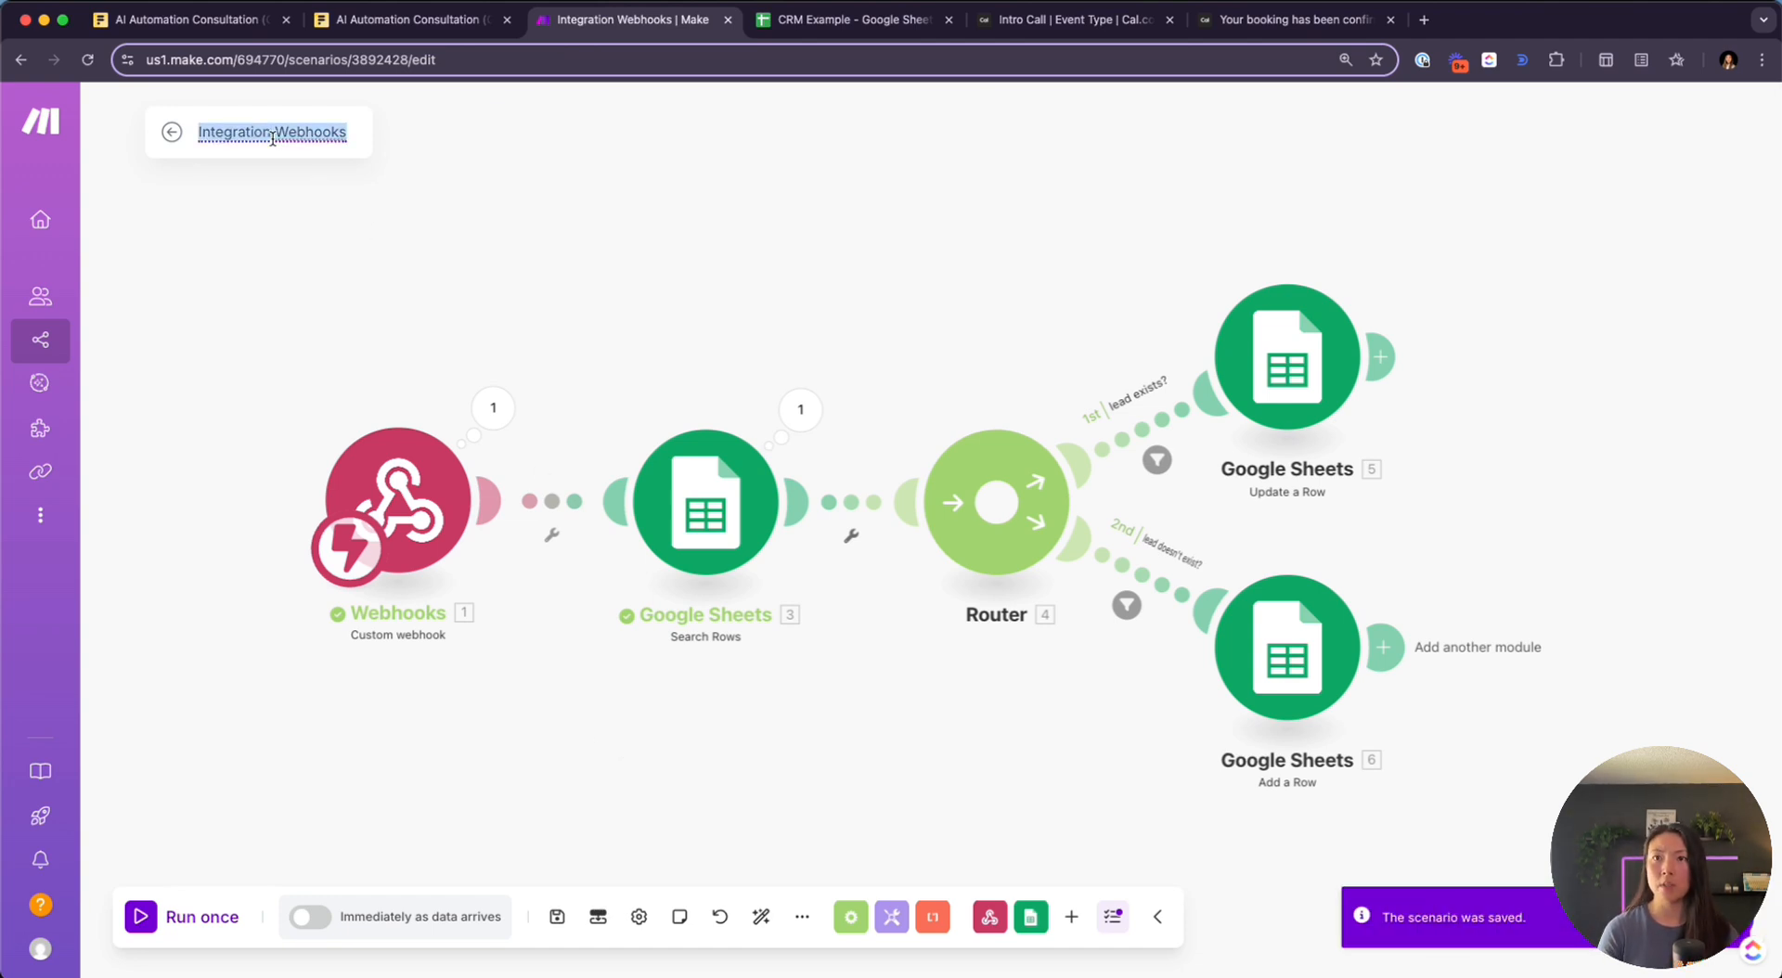
{"action": "type", "text": "Meeting booked → Update CRM to \"Meeting Booke"}
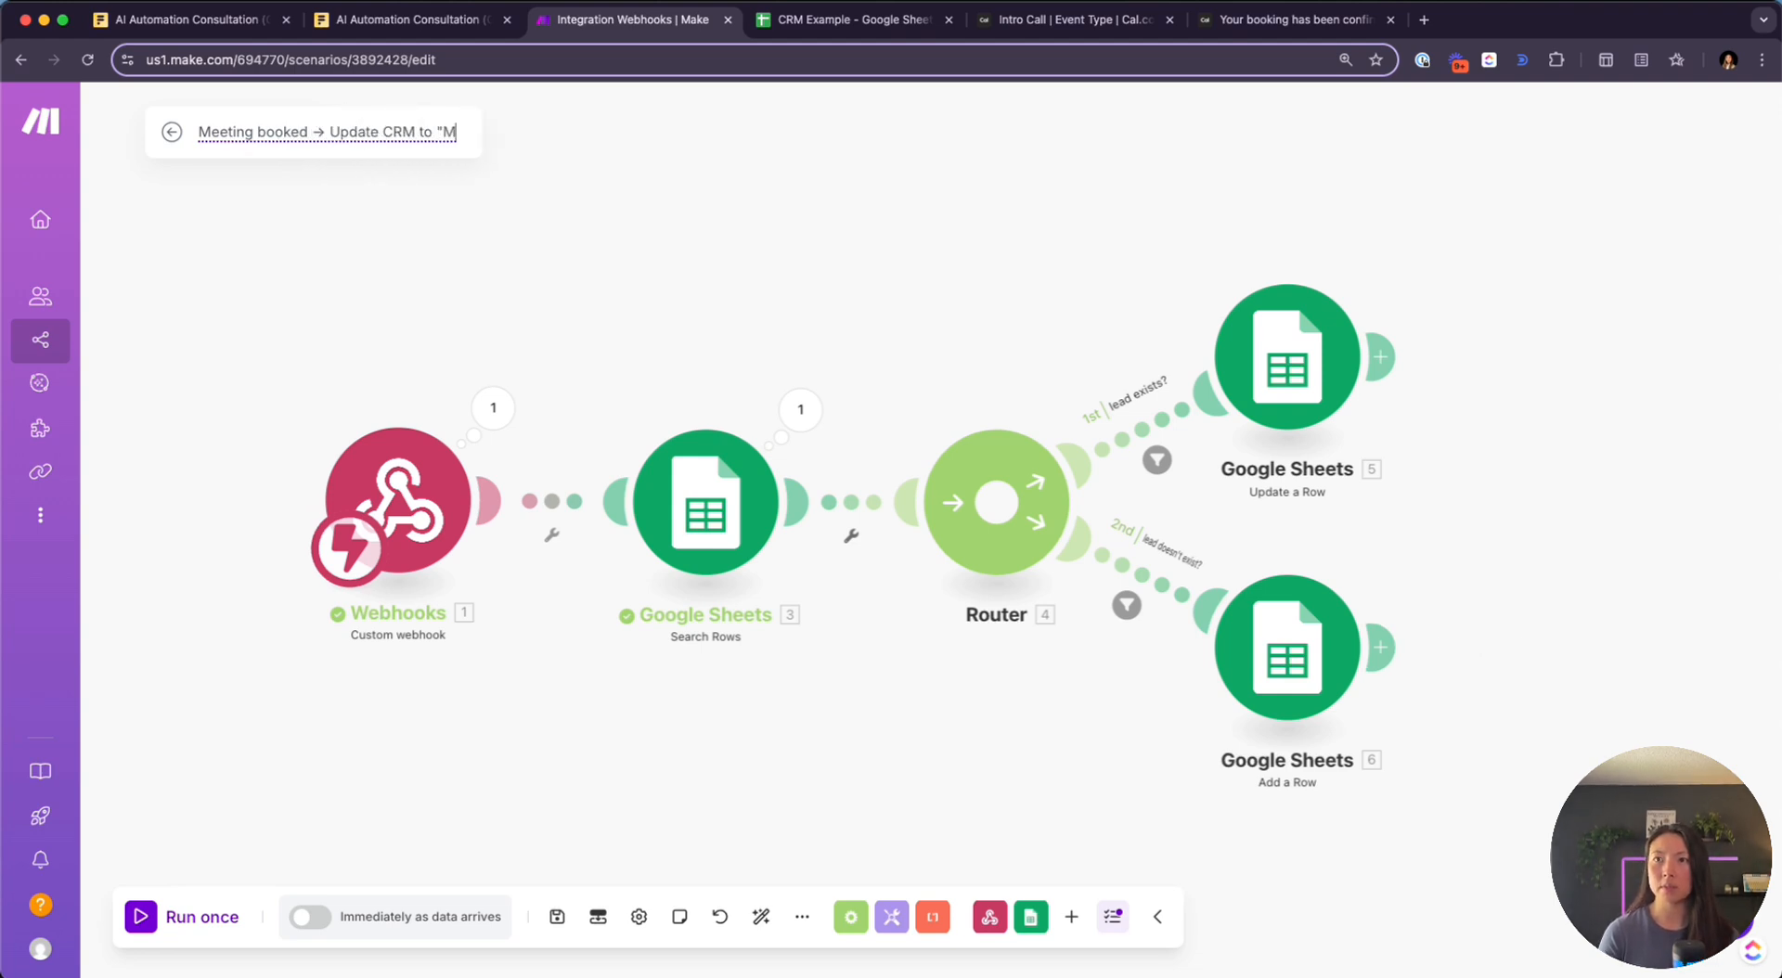
{"action": "type", "text": "d\""}
{"action": "key", "text": "Return"}
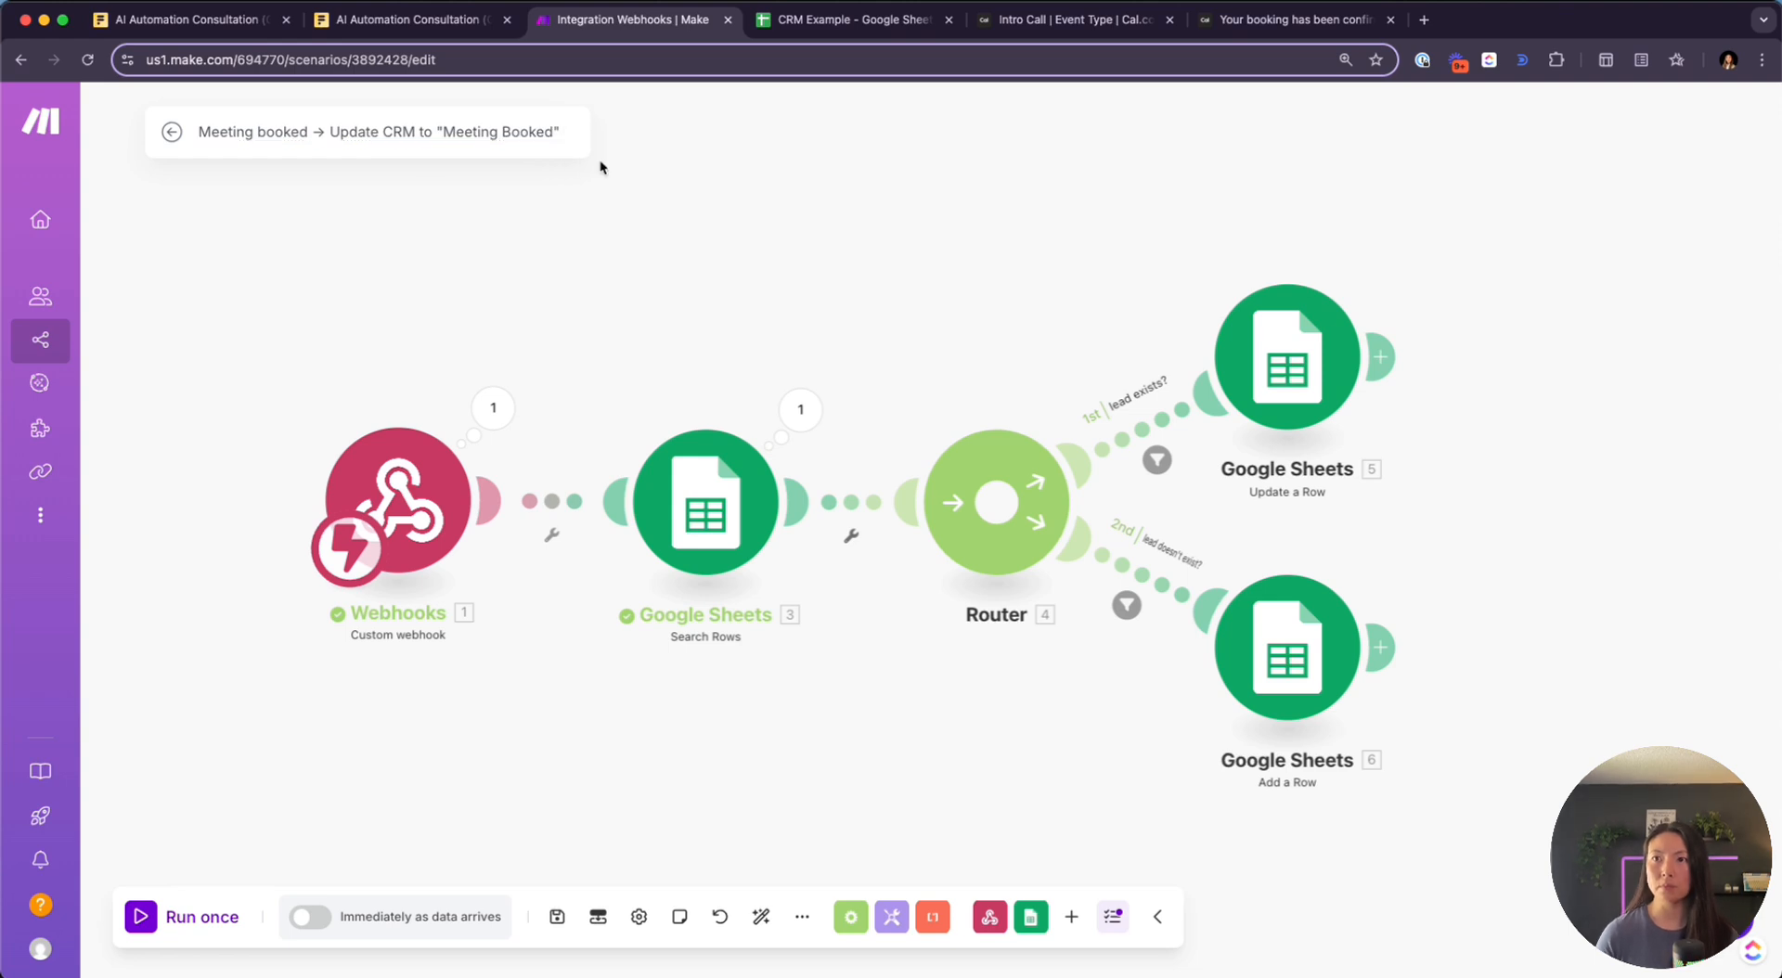
{"action": "left_click", "coordinate": [148, 928]}
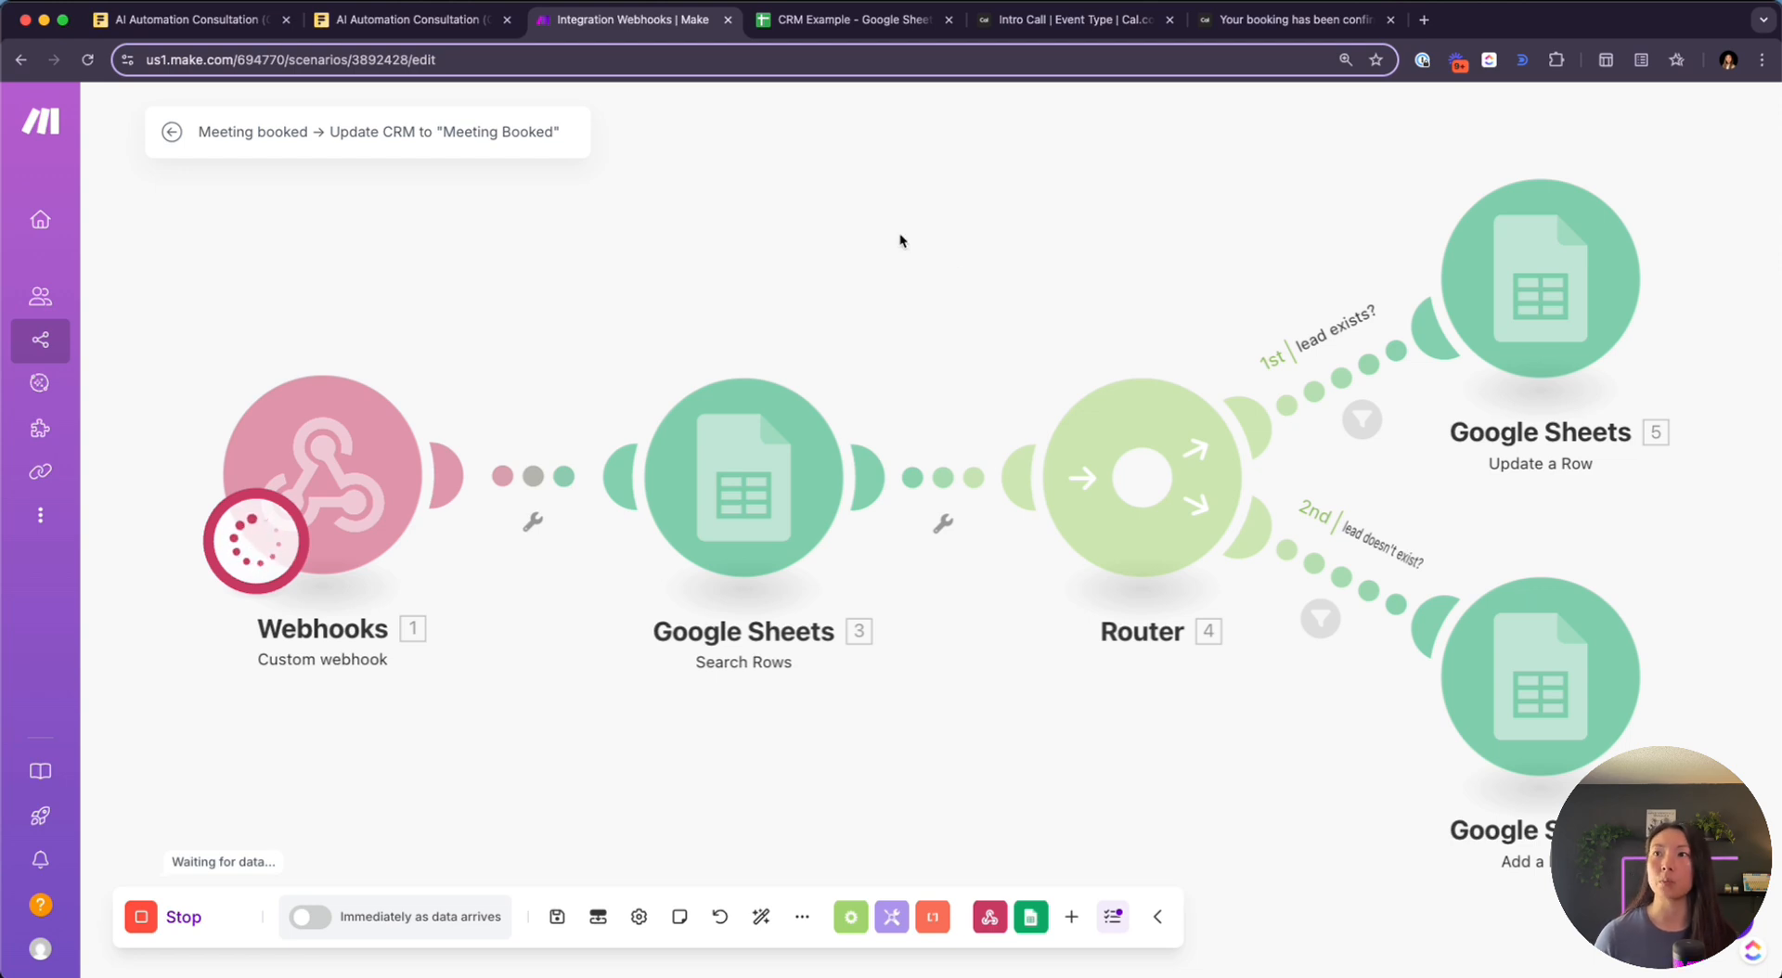
Open the public Intro Call booking page from the Cal.com event settings
{"action": "left_click", "coordinate": [1114, 27]}
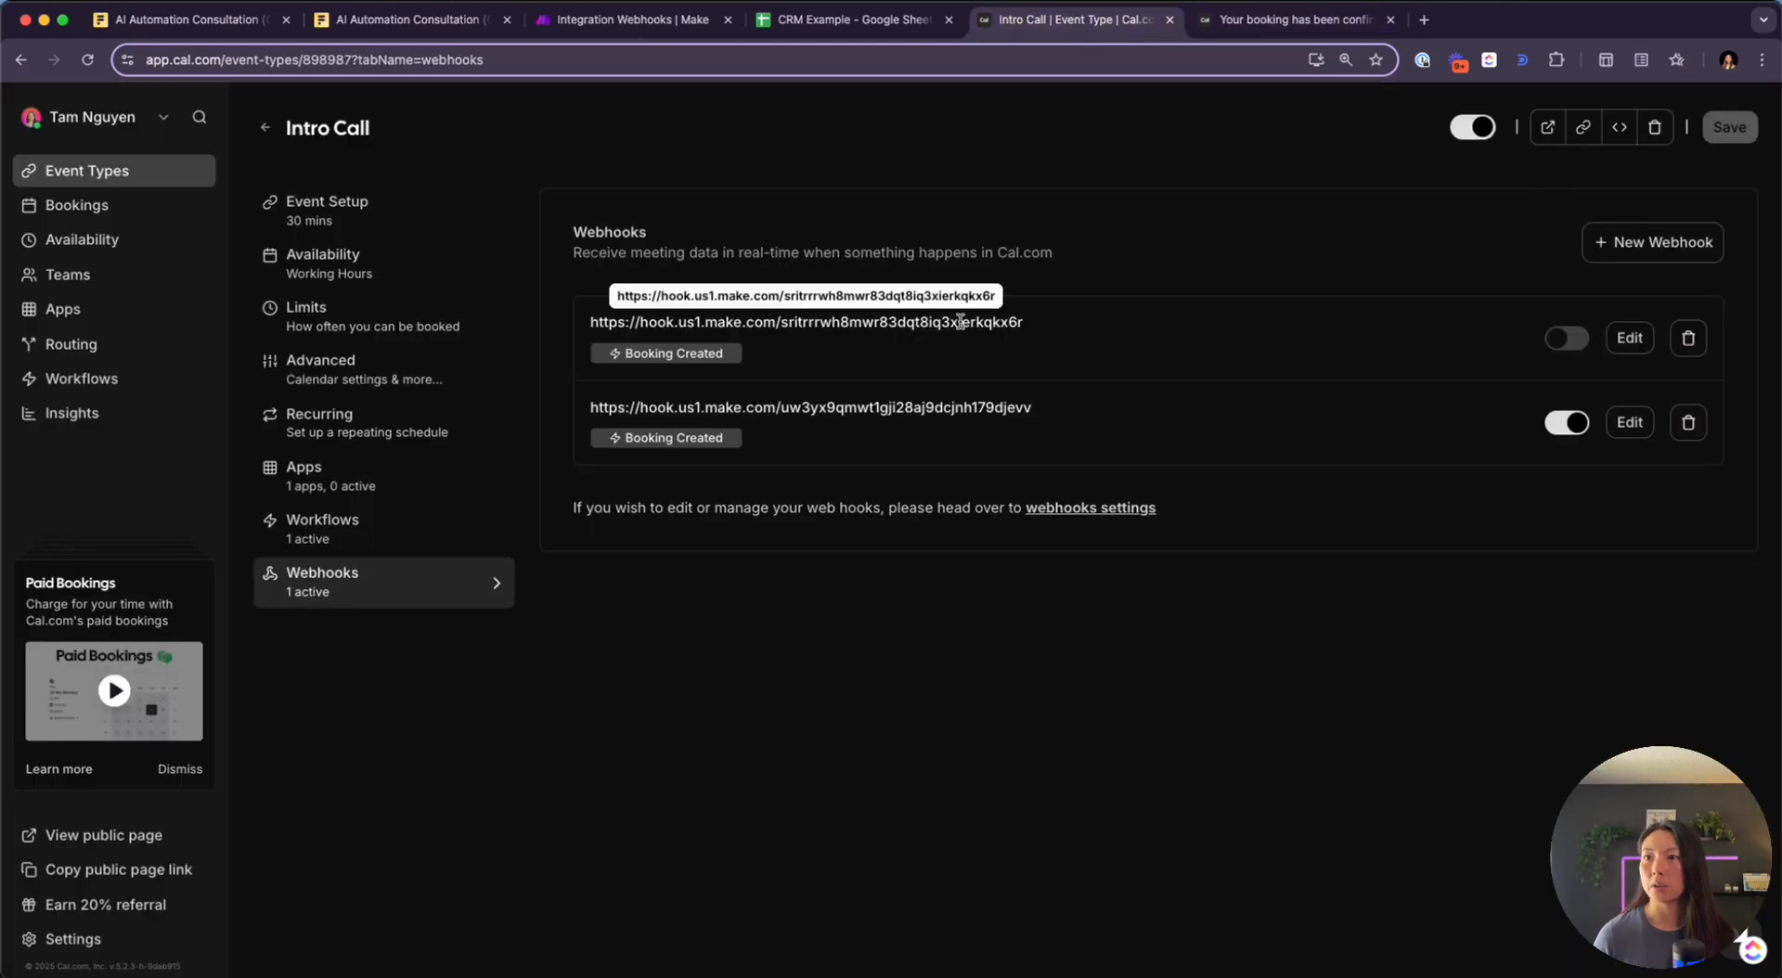
{"action": "left_click", "coordinate": [1299, 20]}
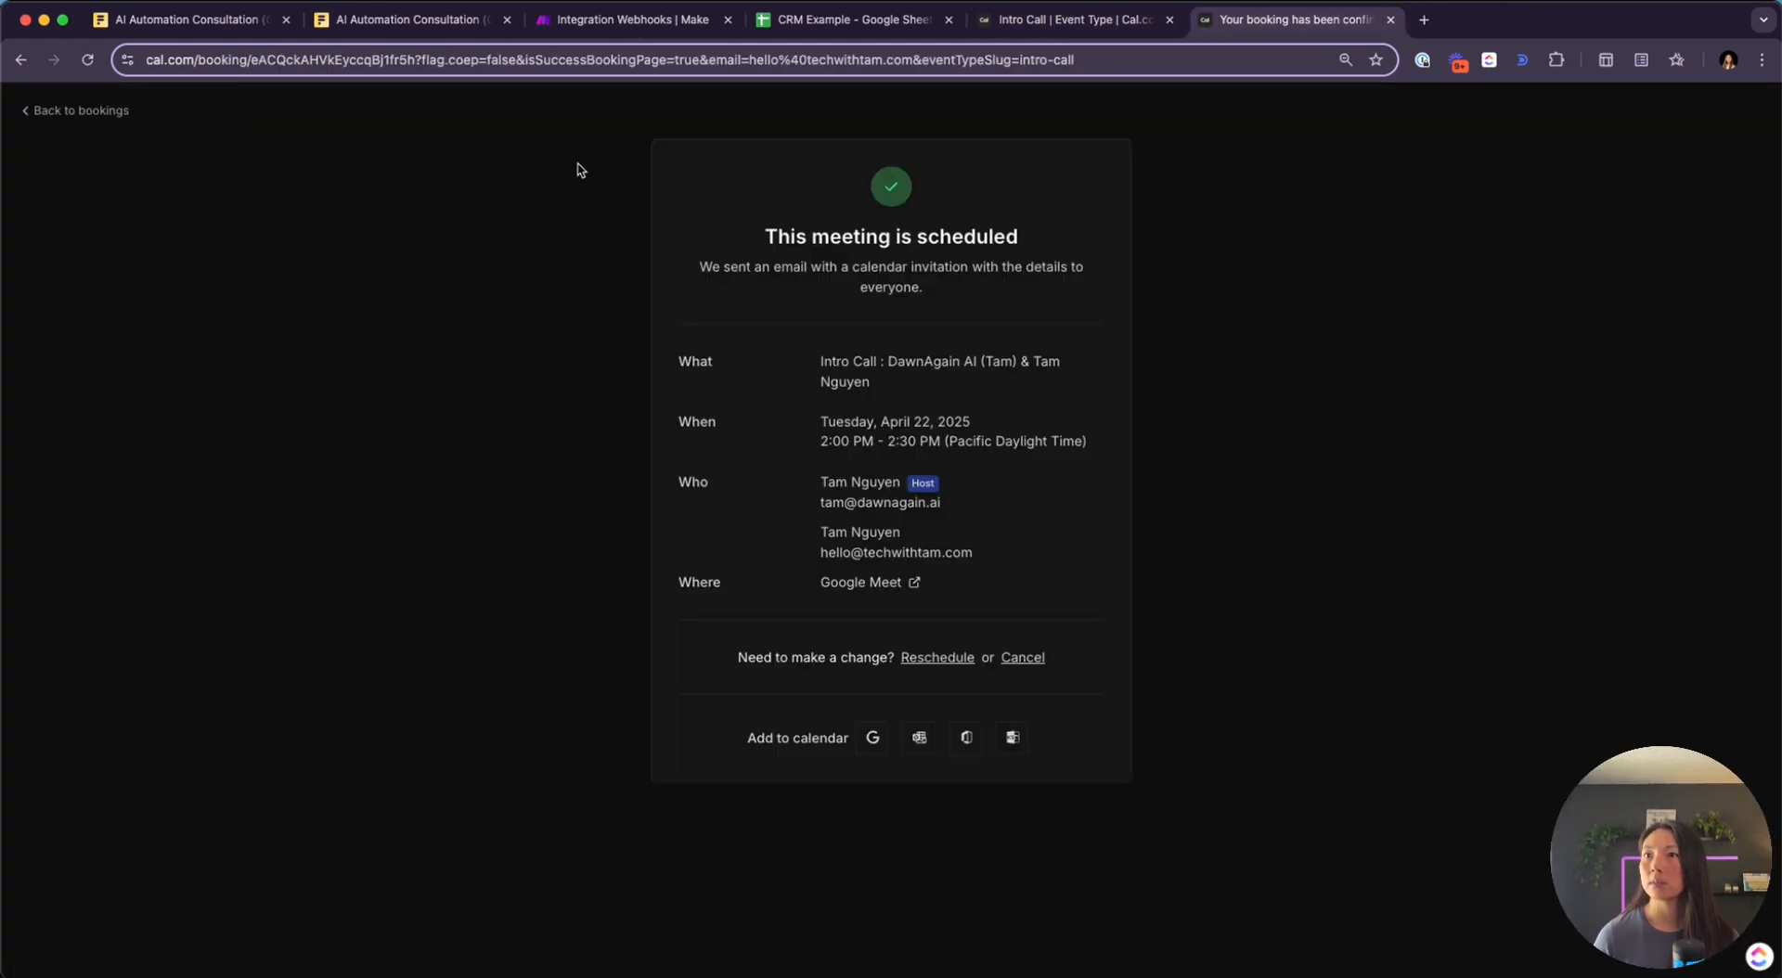
{"action": "left_click", "coordinate": [88, 60]}
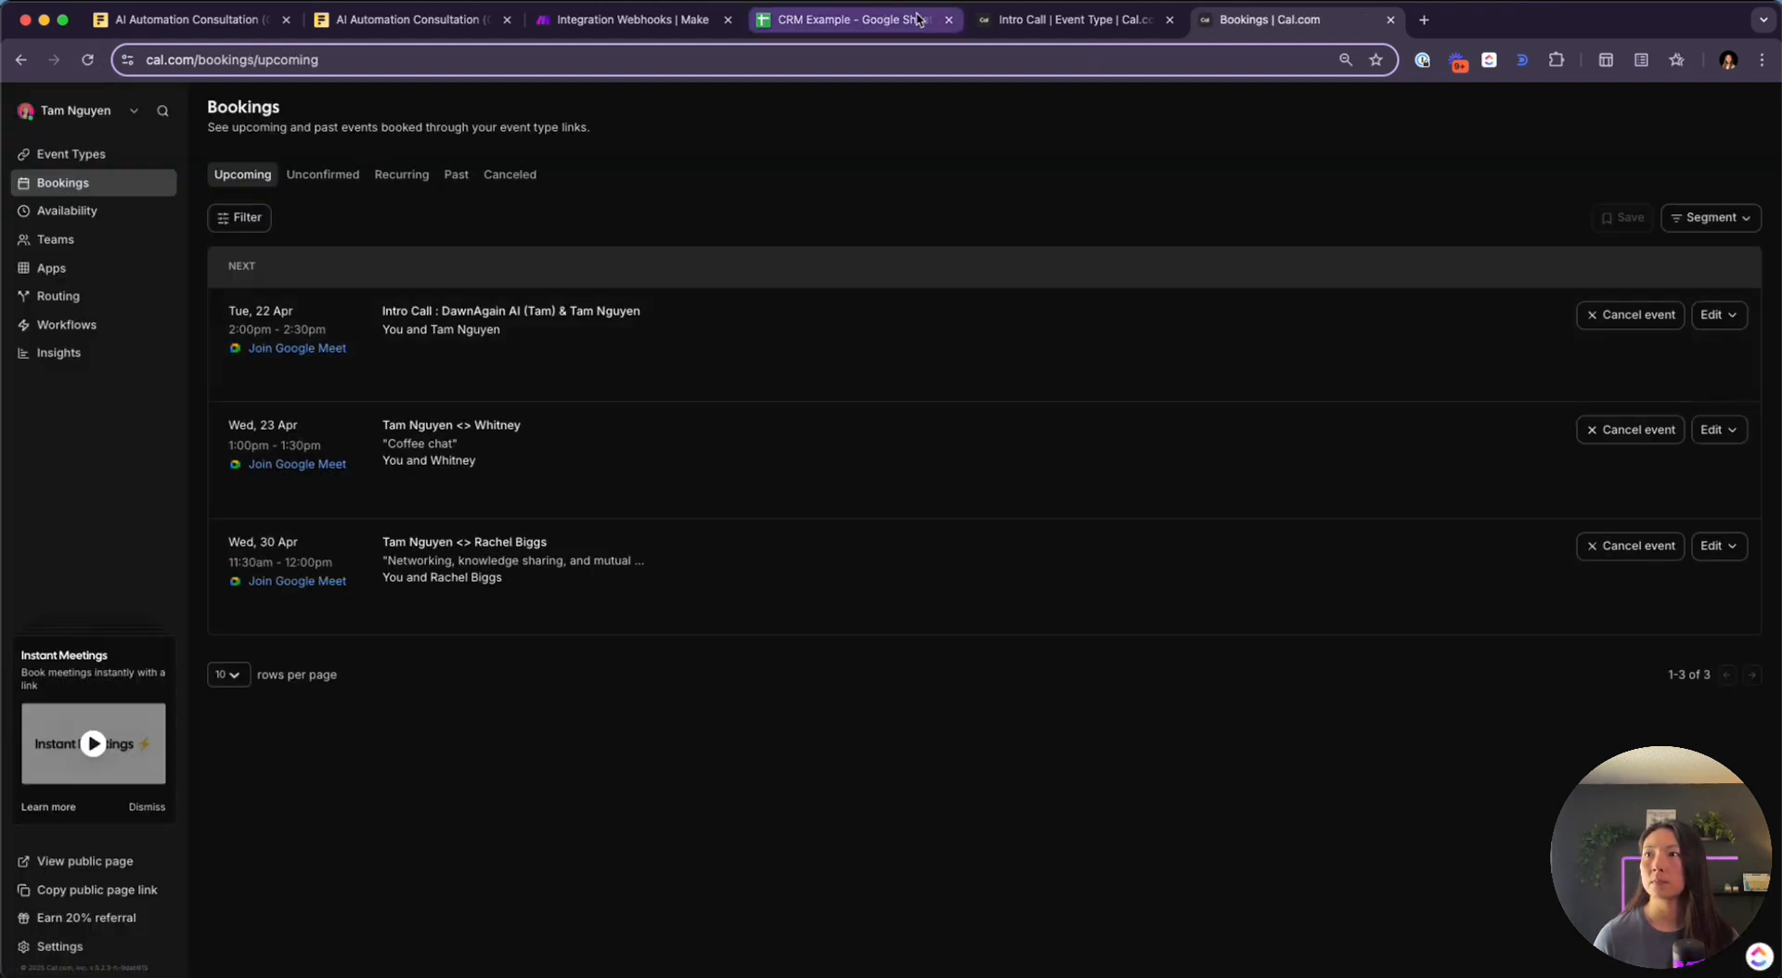
{"action": "left_click", "coordinate": [1044, 22]}
{"action": "left_click", "coordinate": [1547, 127]}
{"action": "left_click", "coordinate": [1608, 20]}
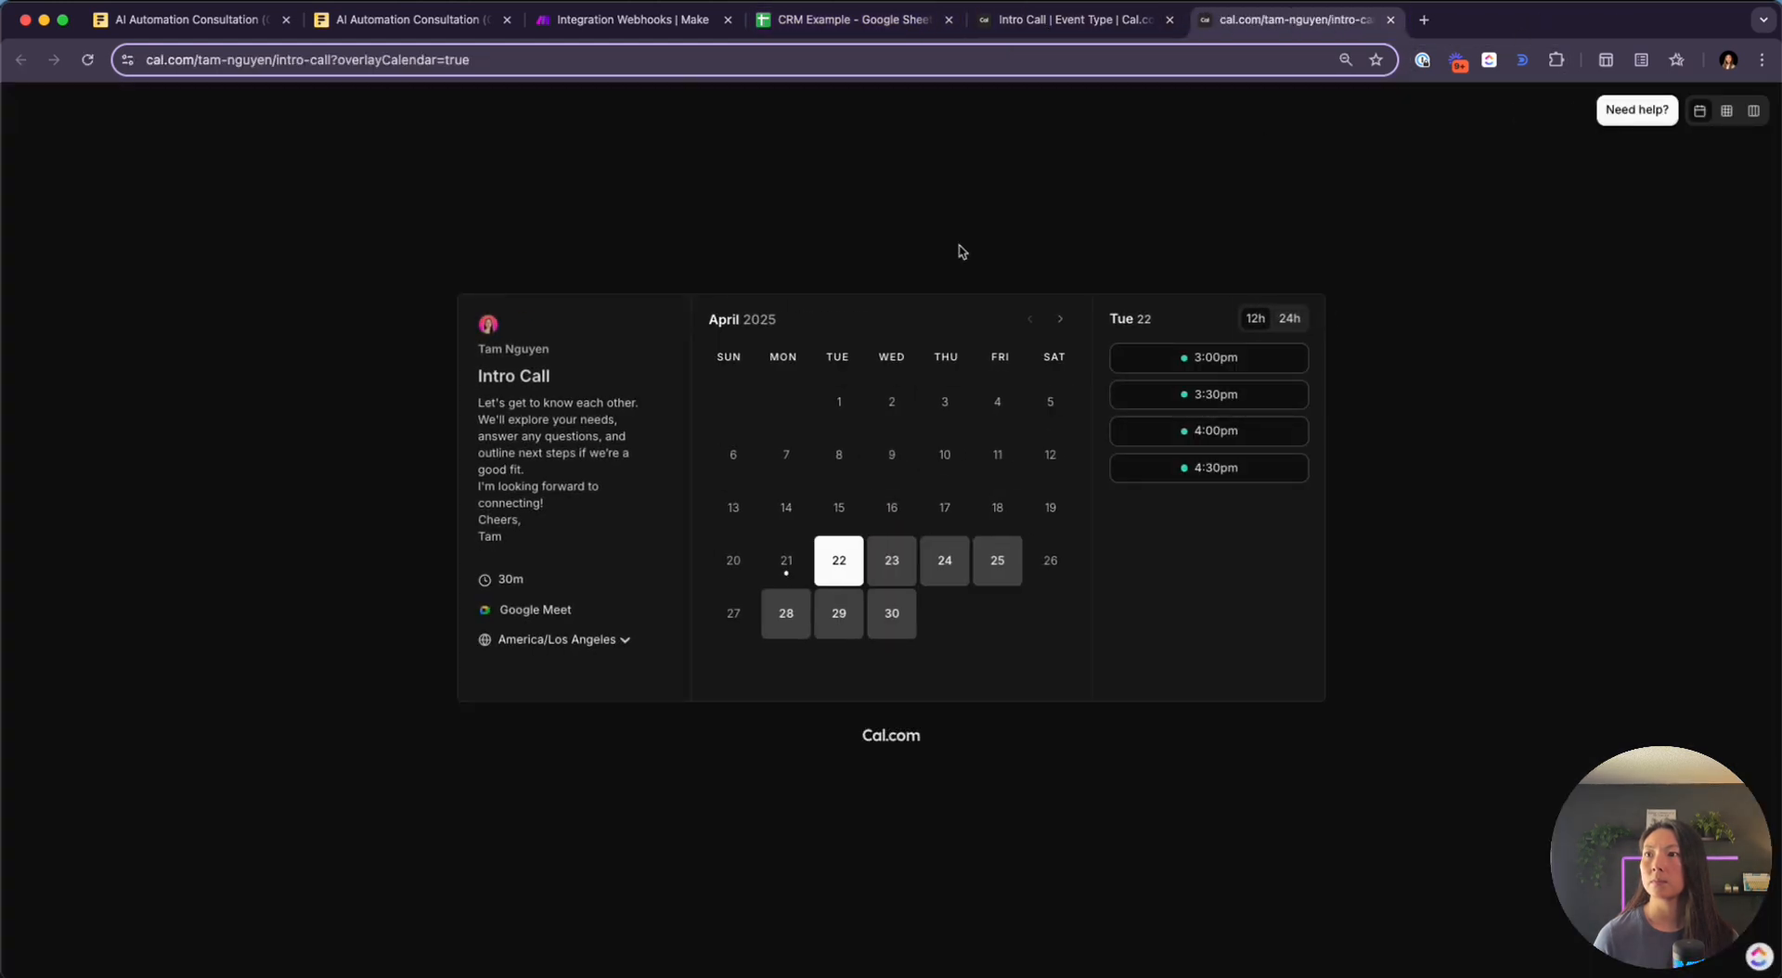
Book the Tuesday 22, 3:00pm slot with a different attendee e-mail and confirm
{"action": "left_click", "coordinate": [1202, 361]}
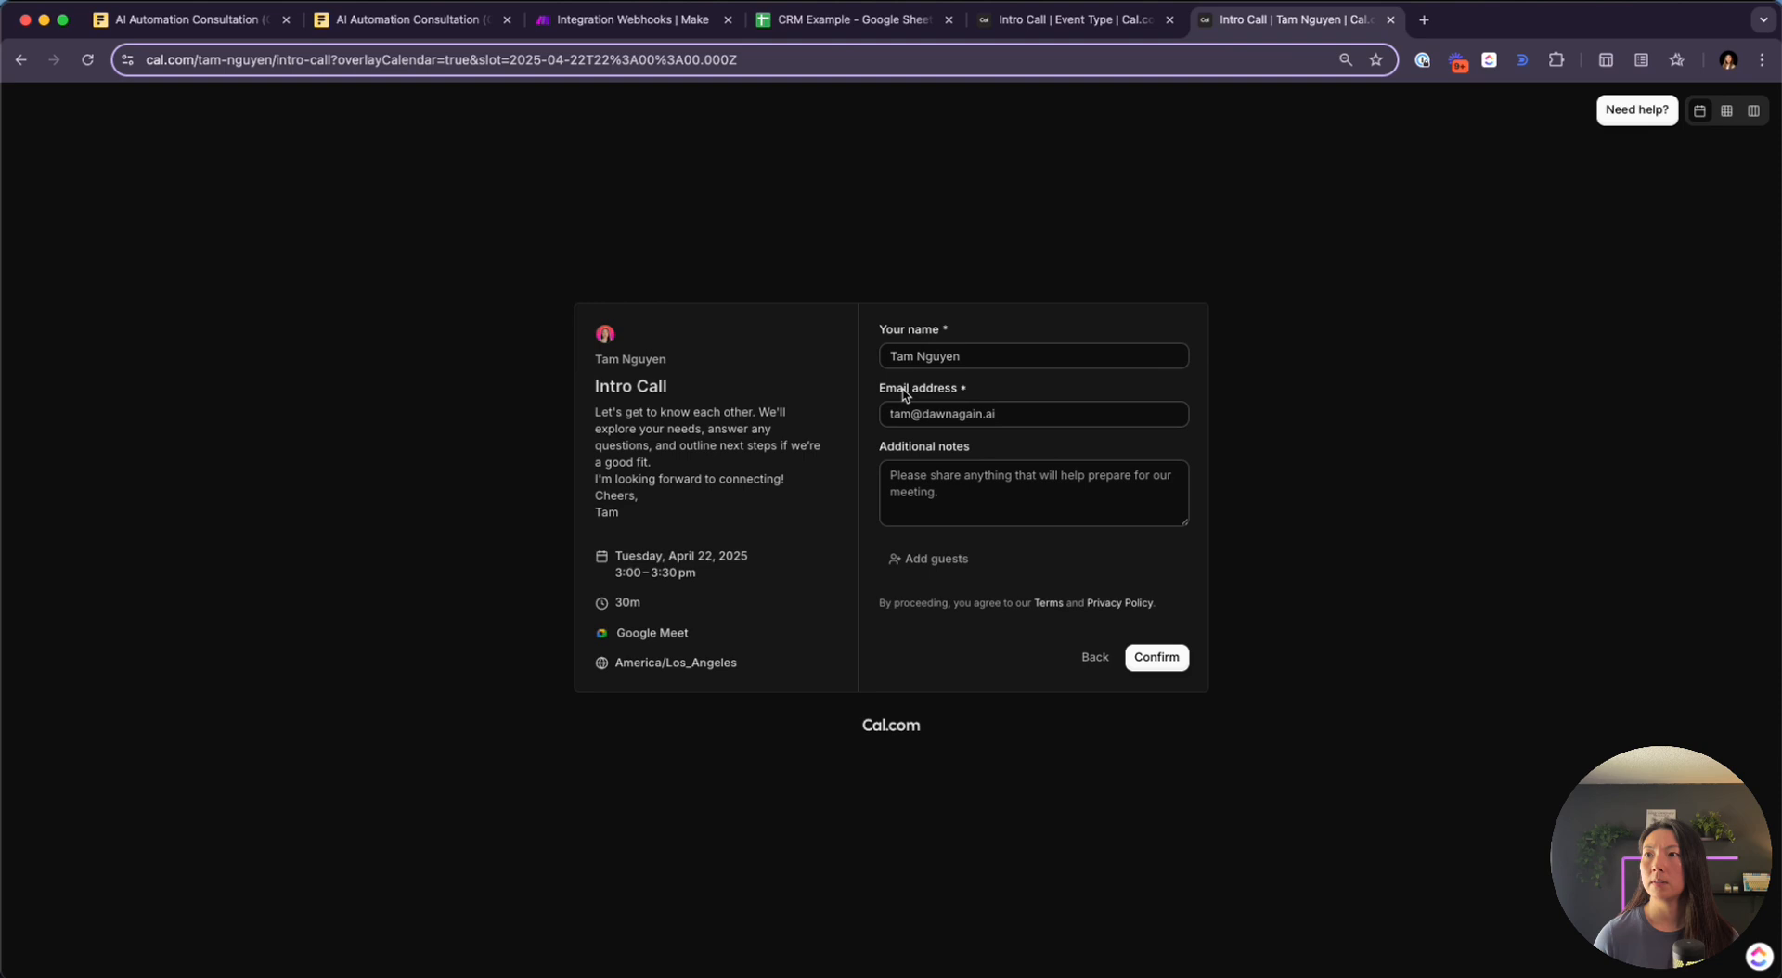
{"action": "left_click", "coordinate": [1025, 409]}
{"action": "triple_click", "coordinate": [1025, 409]}
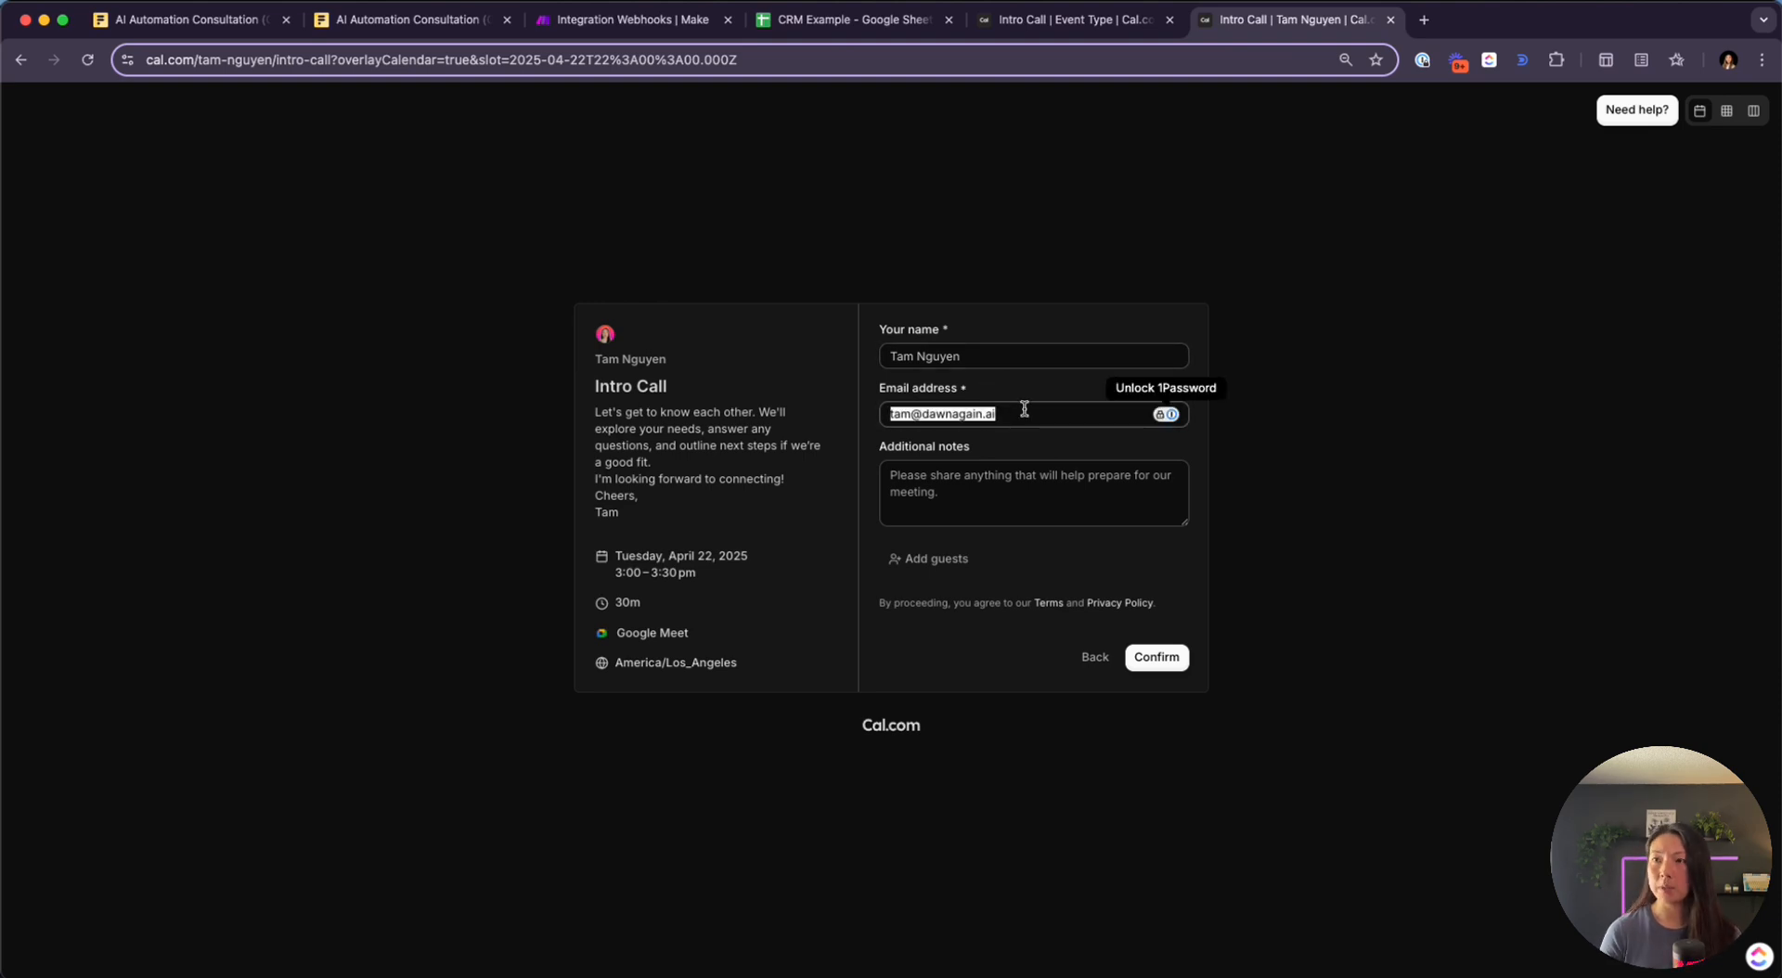
{"action": "key", "text": "Tab"}
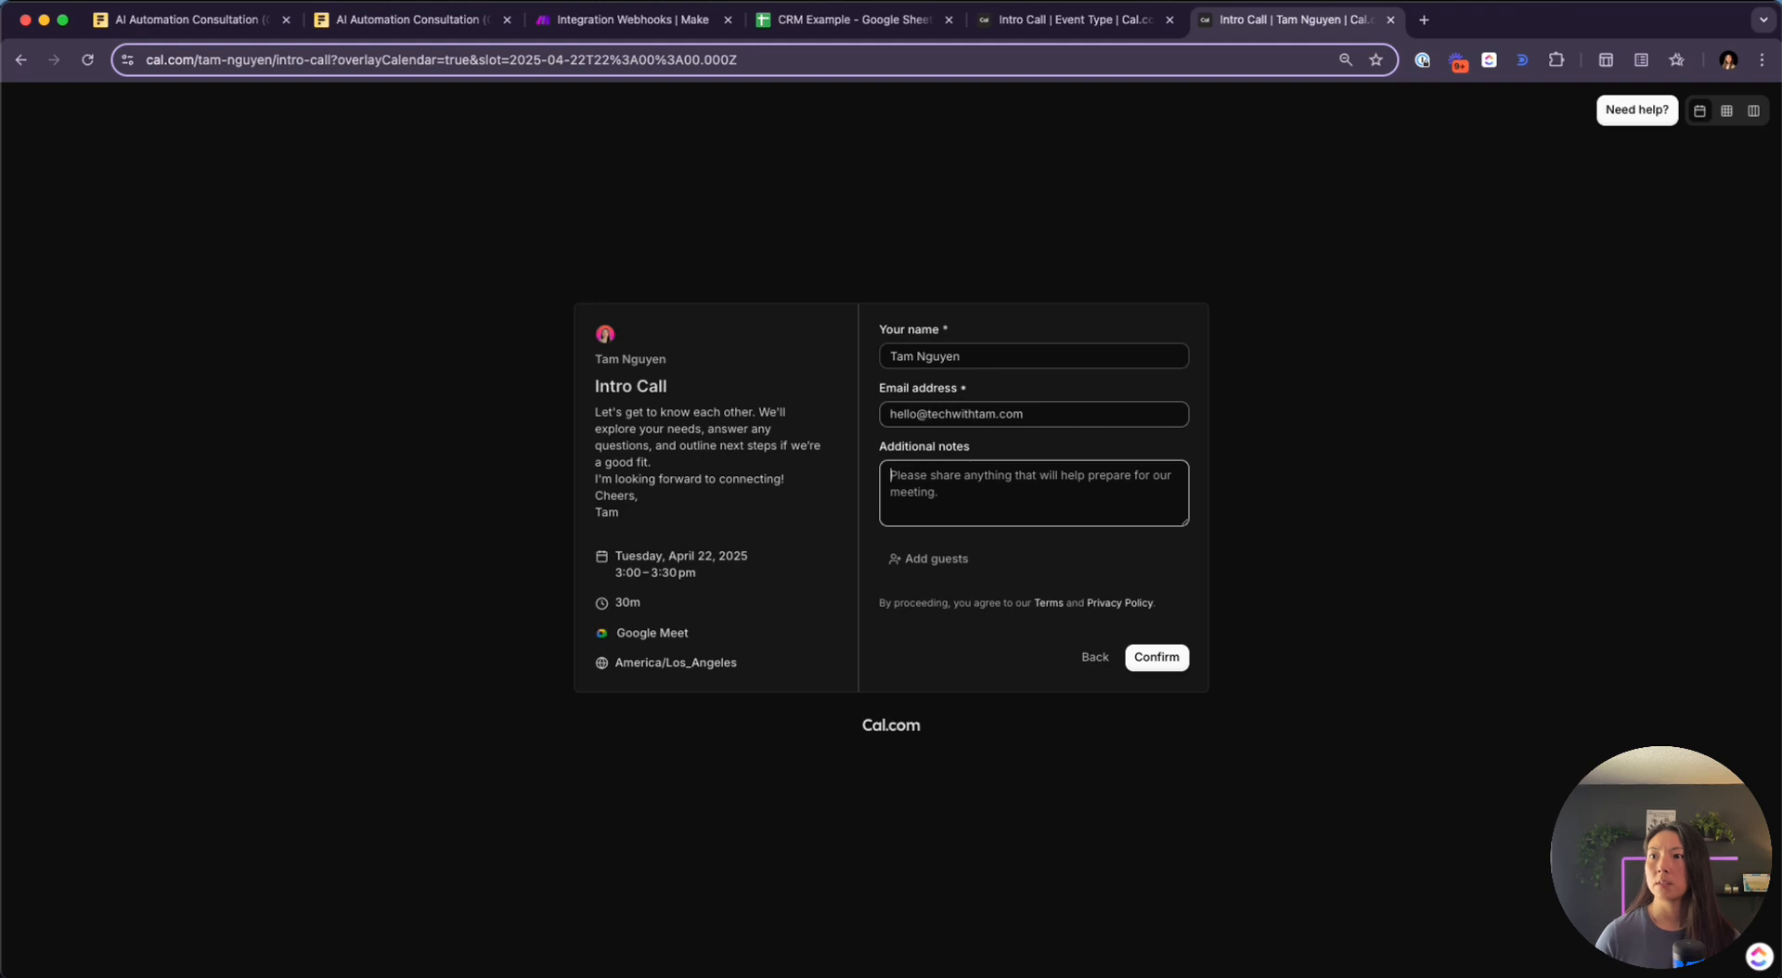
{"action": "left_click", "coordinate": [1158, 660]}
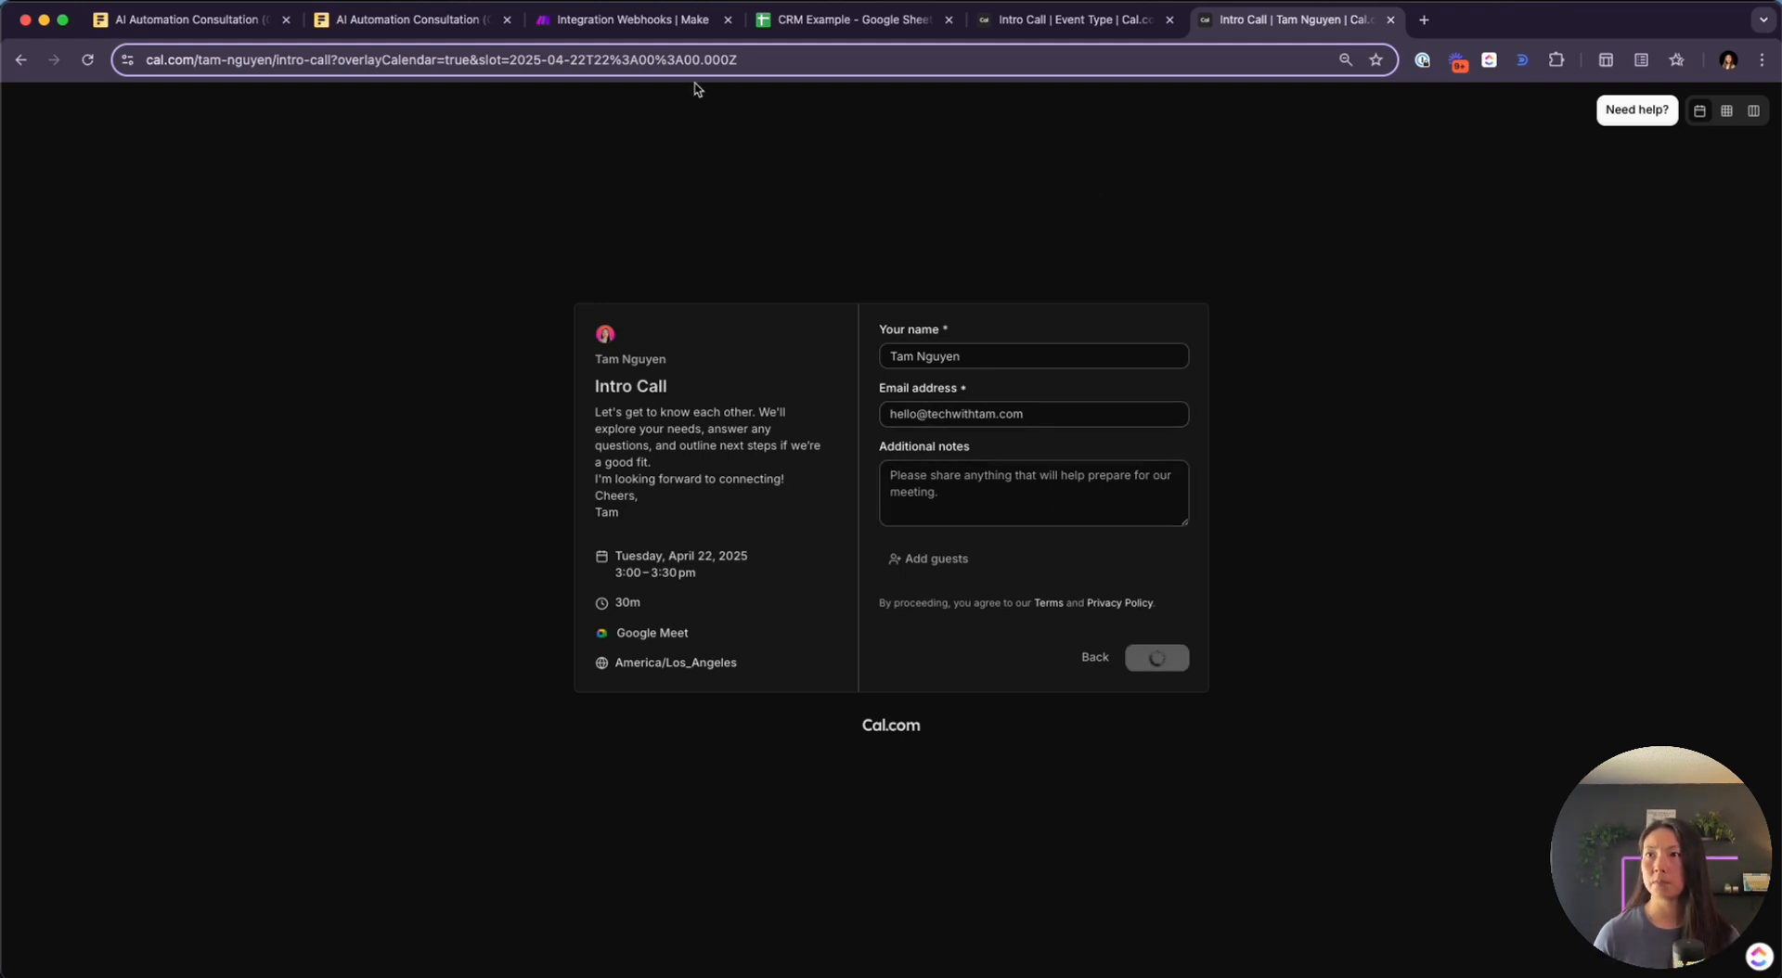
{"action": "left_click", "coordinate": [624, 22]}
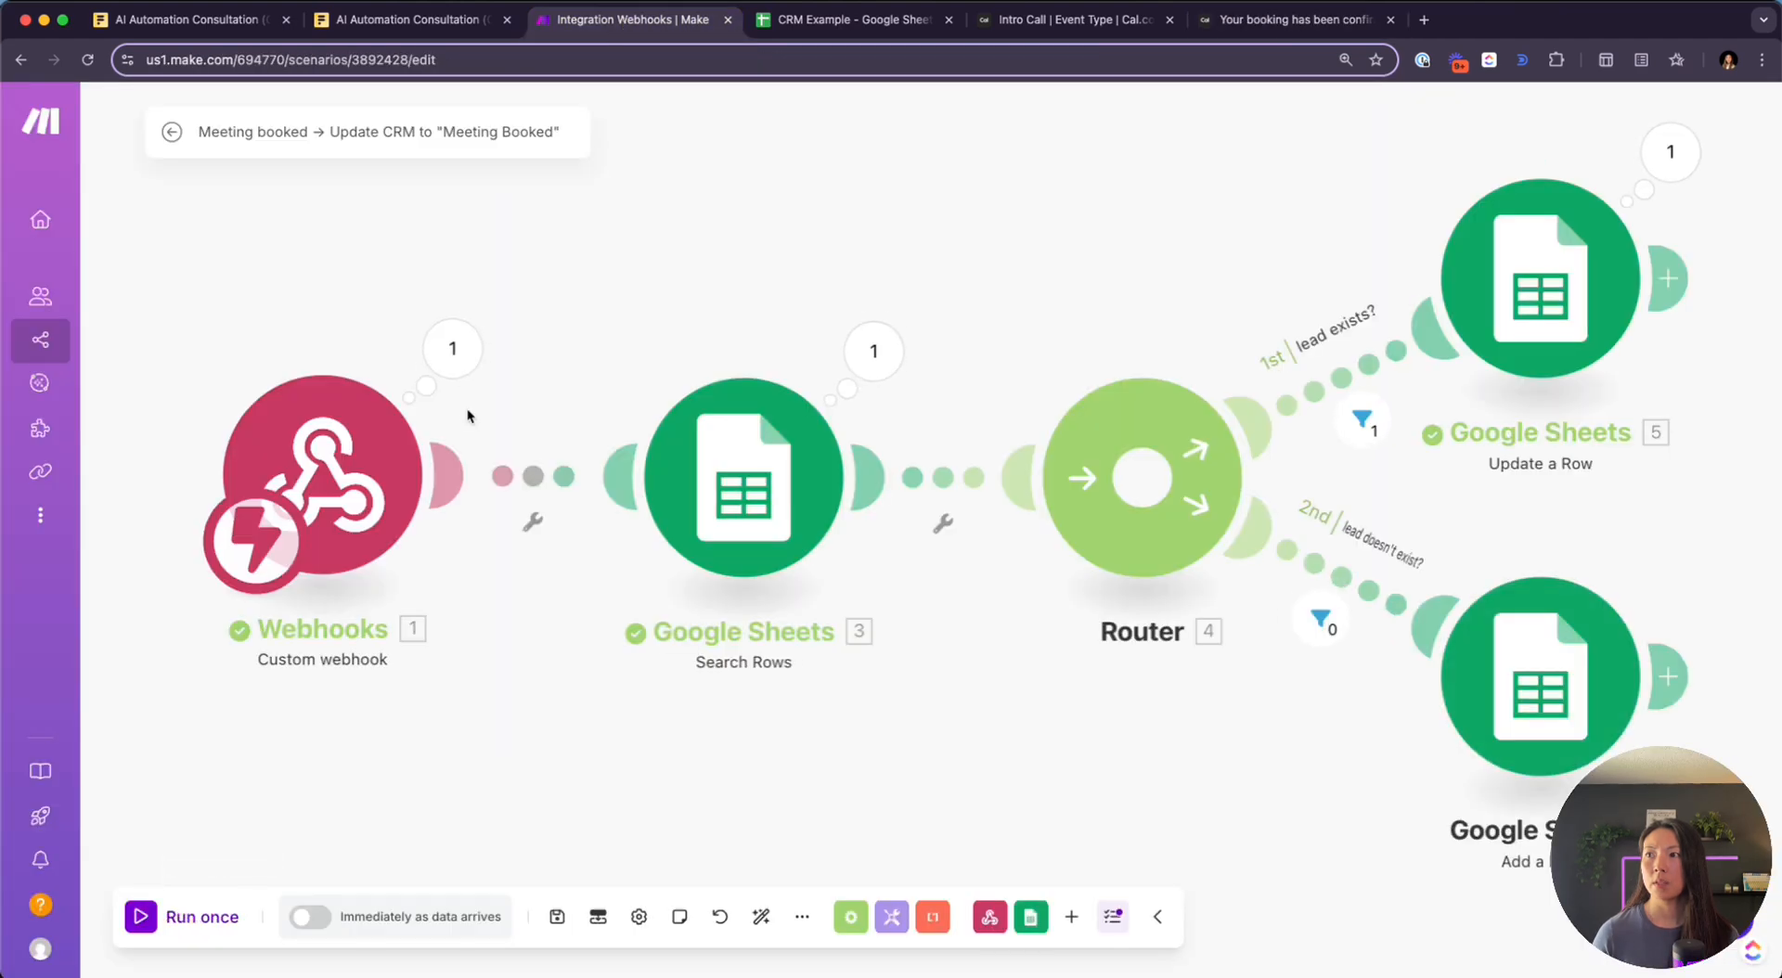
Inspect the run: Search Rows found the lead with Status Intake and routed it to Update a Row
{"action": "left_click_drag", "start_coordinate": [729, 216], "coordinate": [665, 258]}
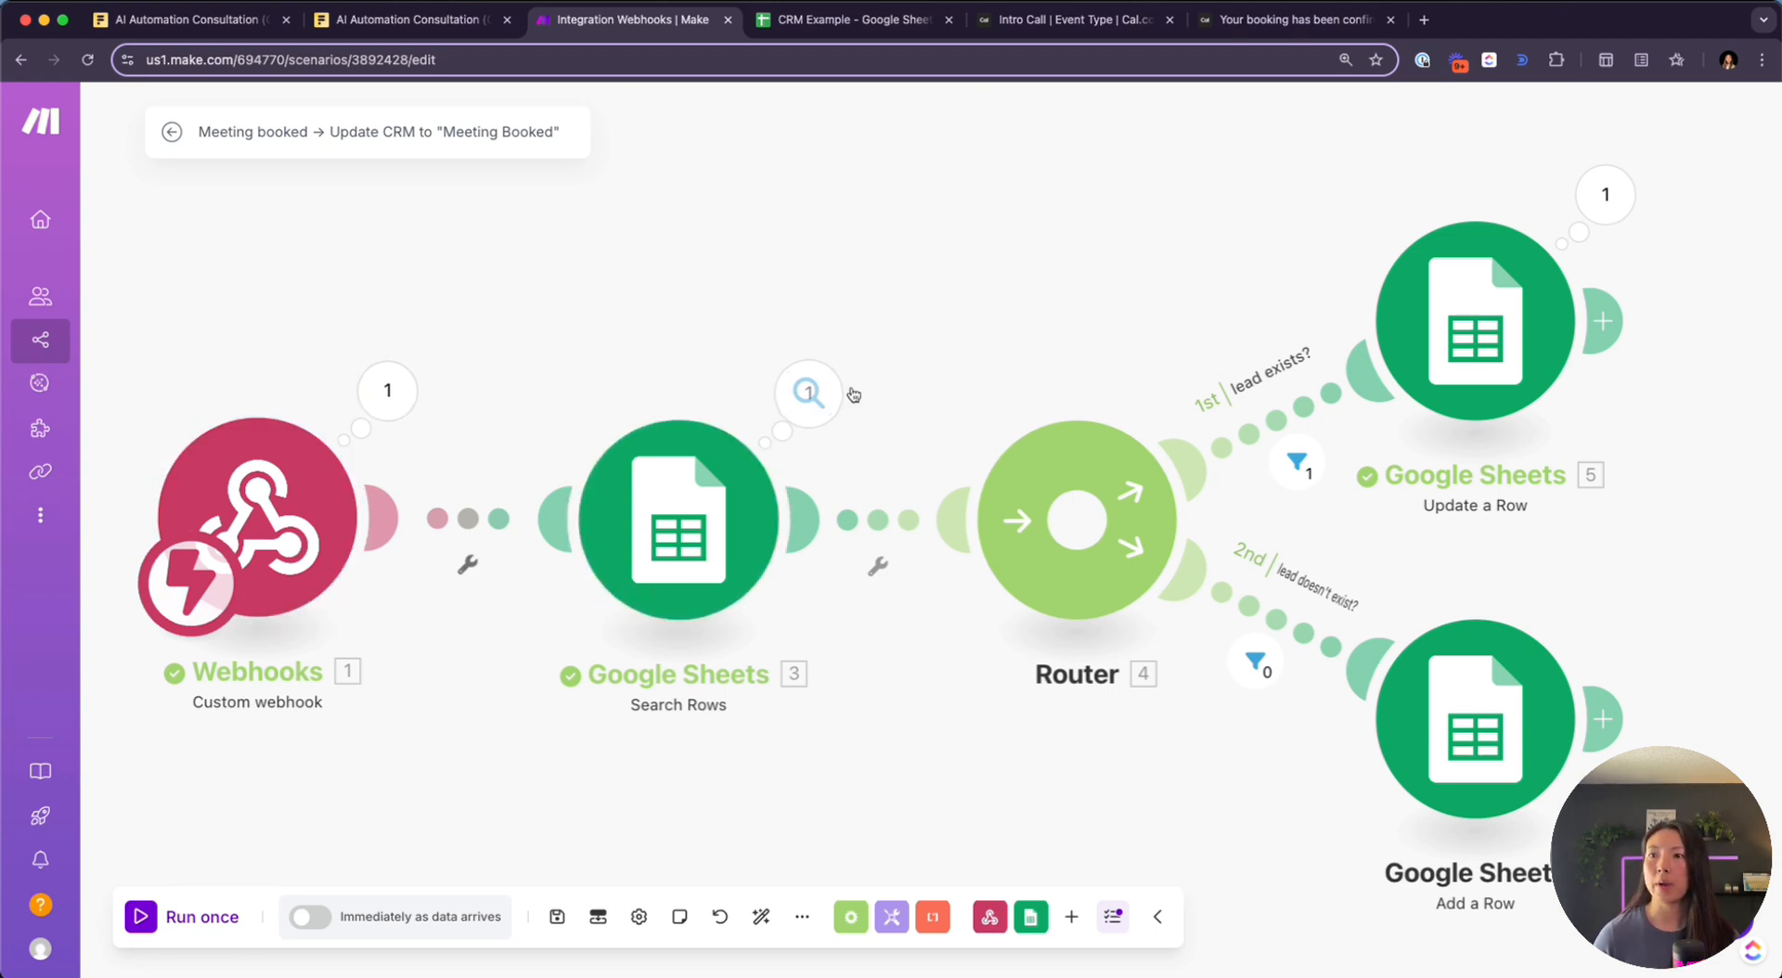
{"action": "left_click", "coordinate": [823, 395]}
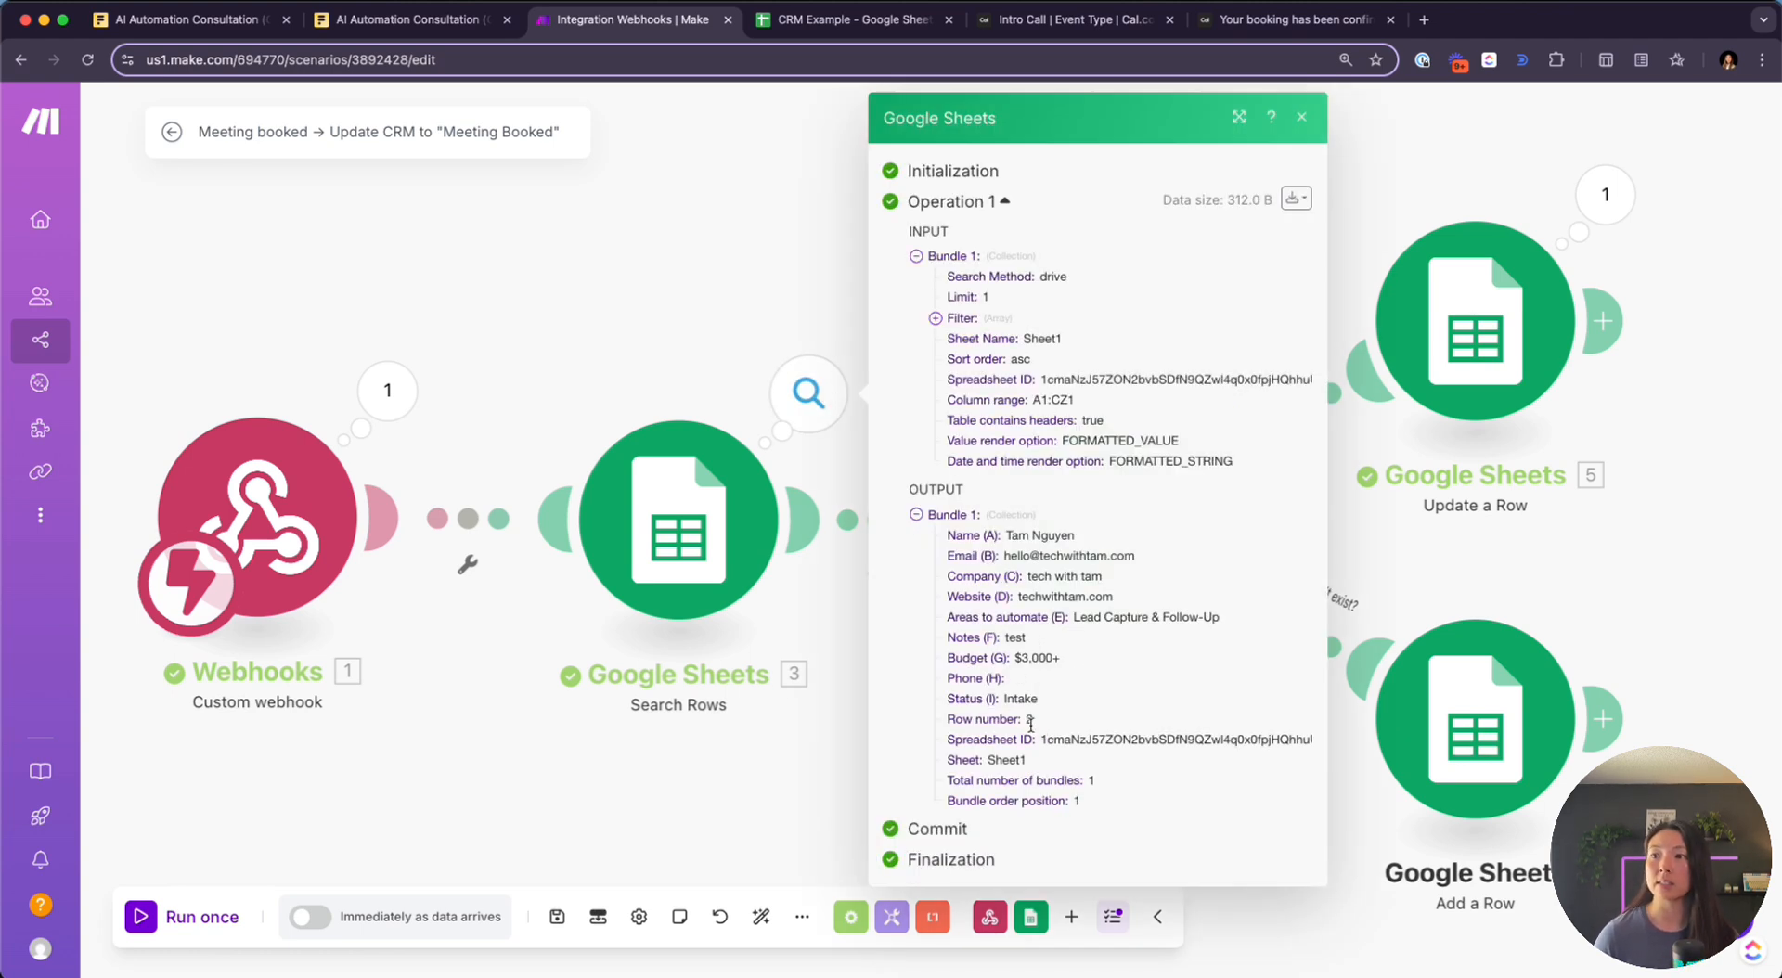
{"action": "left_click", "coordinate": [1442, 150]}
{"action": "left_click_drag", "start_coordinate": [1203, 307], "coordinate": [880, 310]}
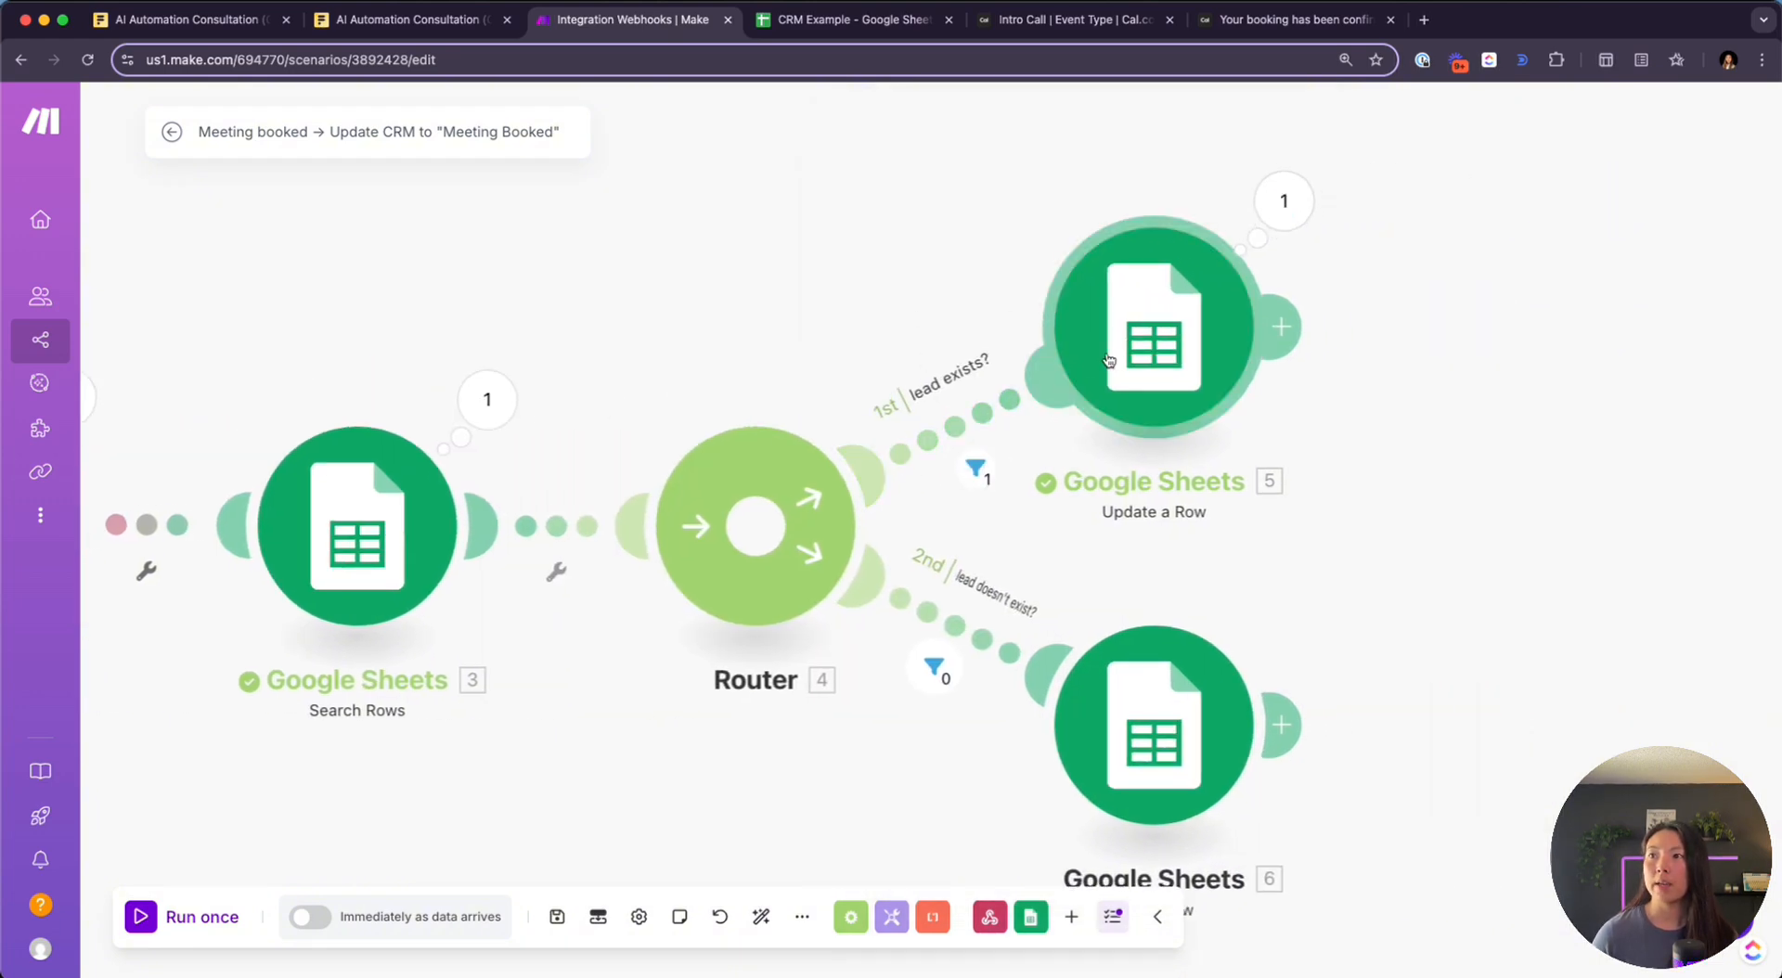
{"action": "left_click", "coordinate": [849, 16]}
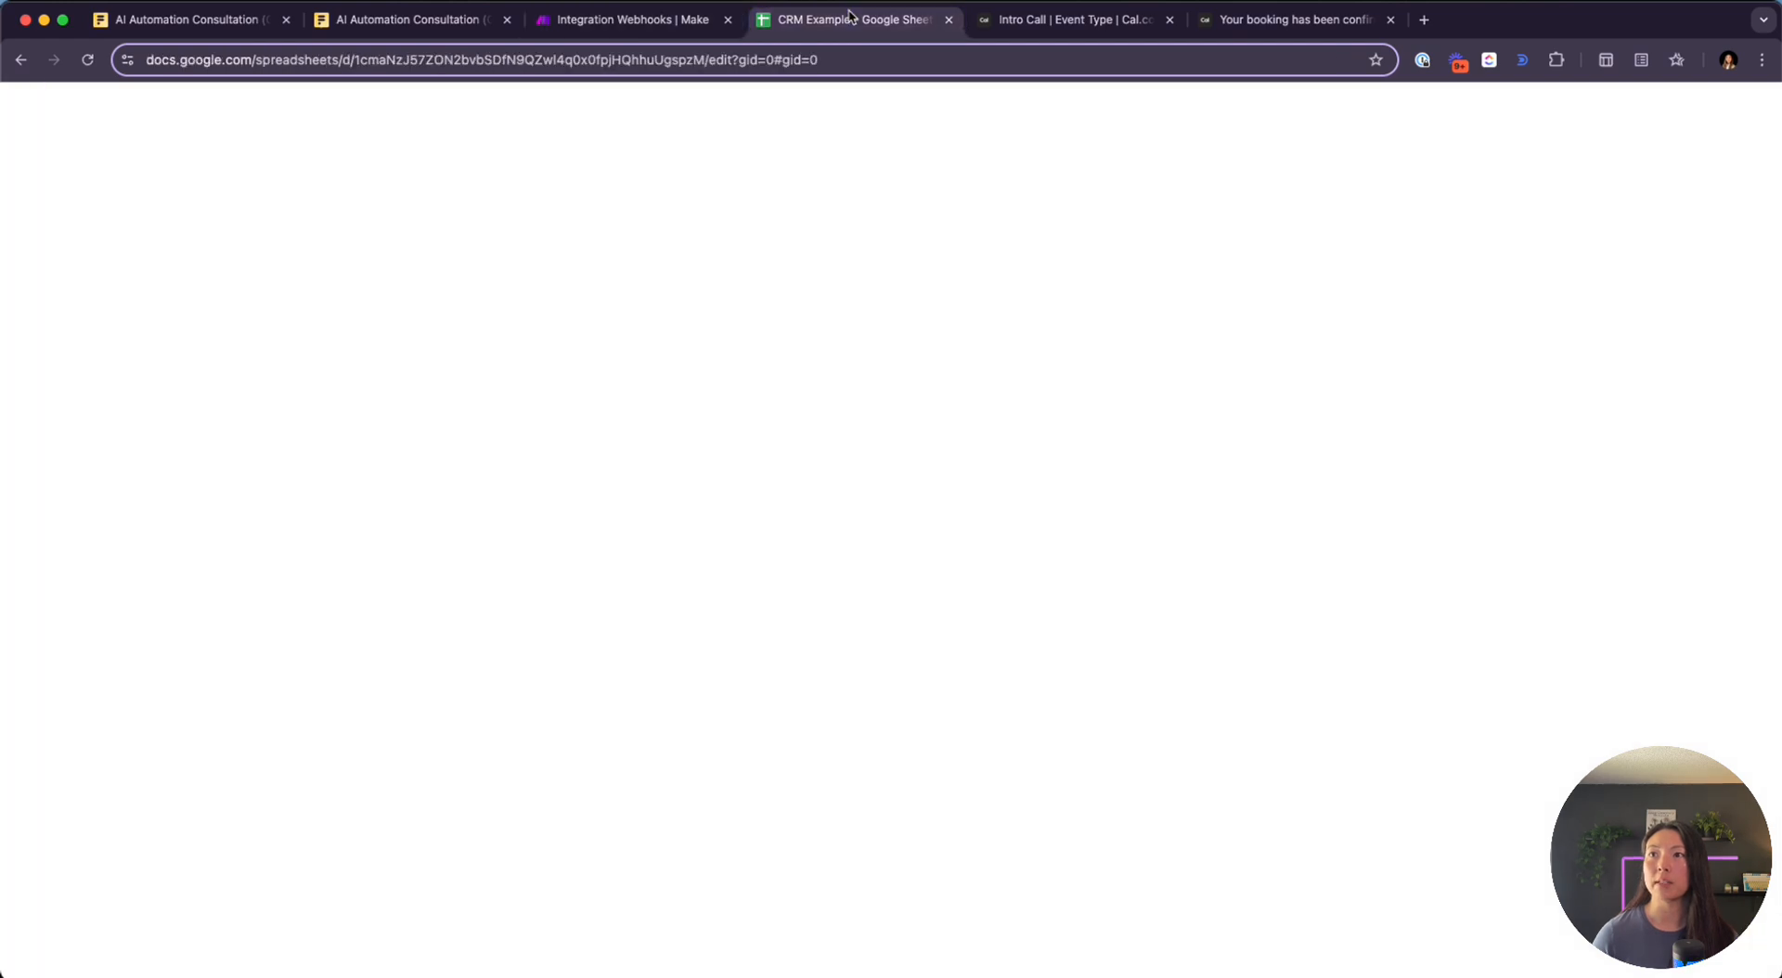
Auto-fit column I so the lead's Status reads 'Meeting Booked' in full
{"action": "left_click", "coordinate": [767, 288]}
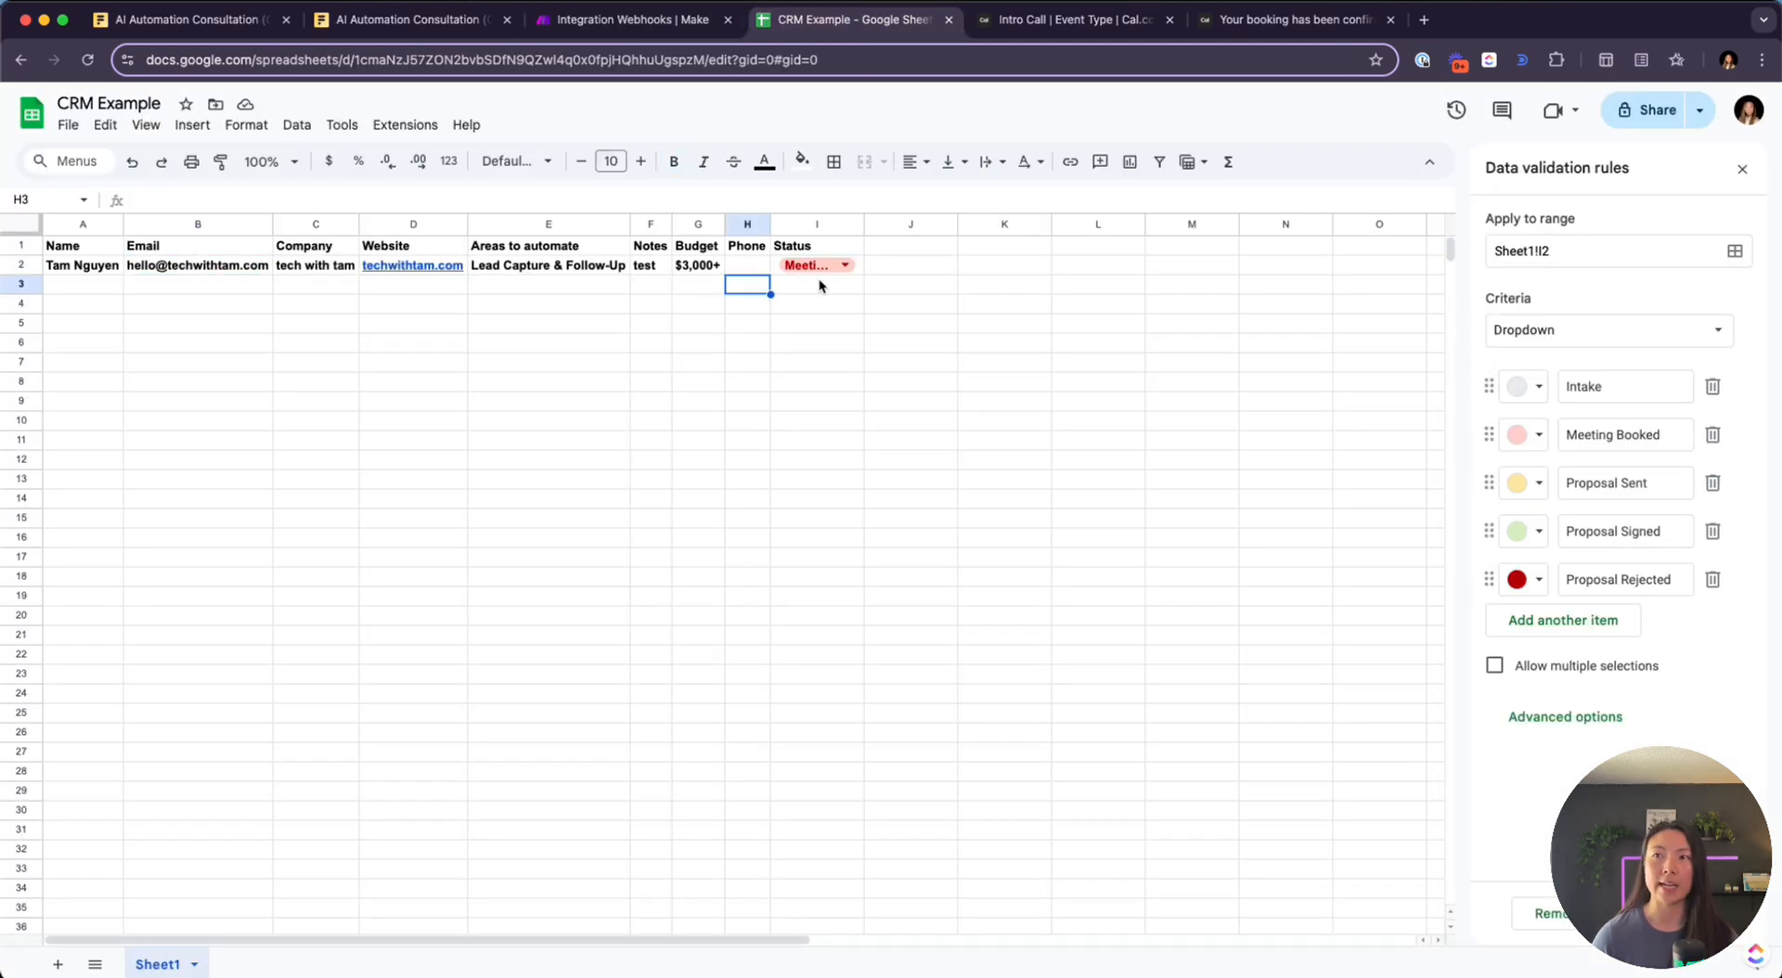
{"action": "double_click", "coordinate": [863, 224]}
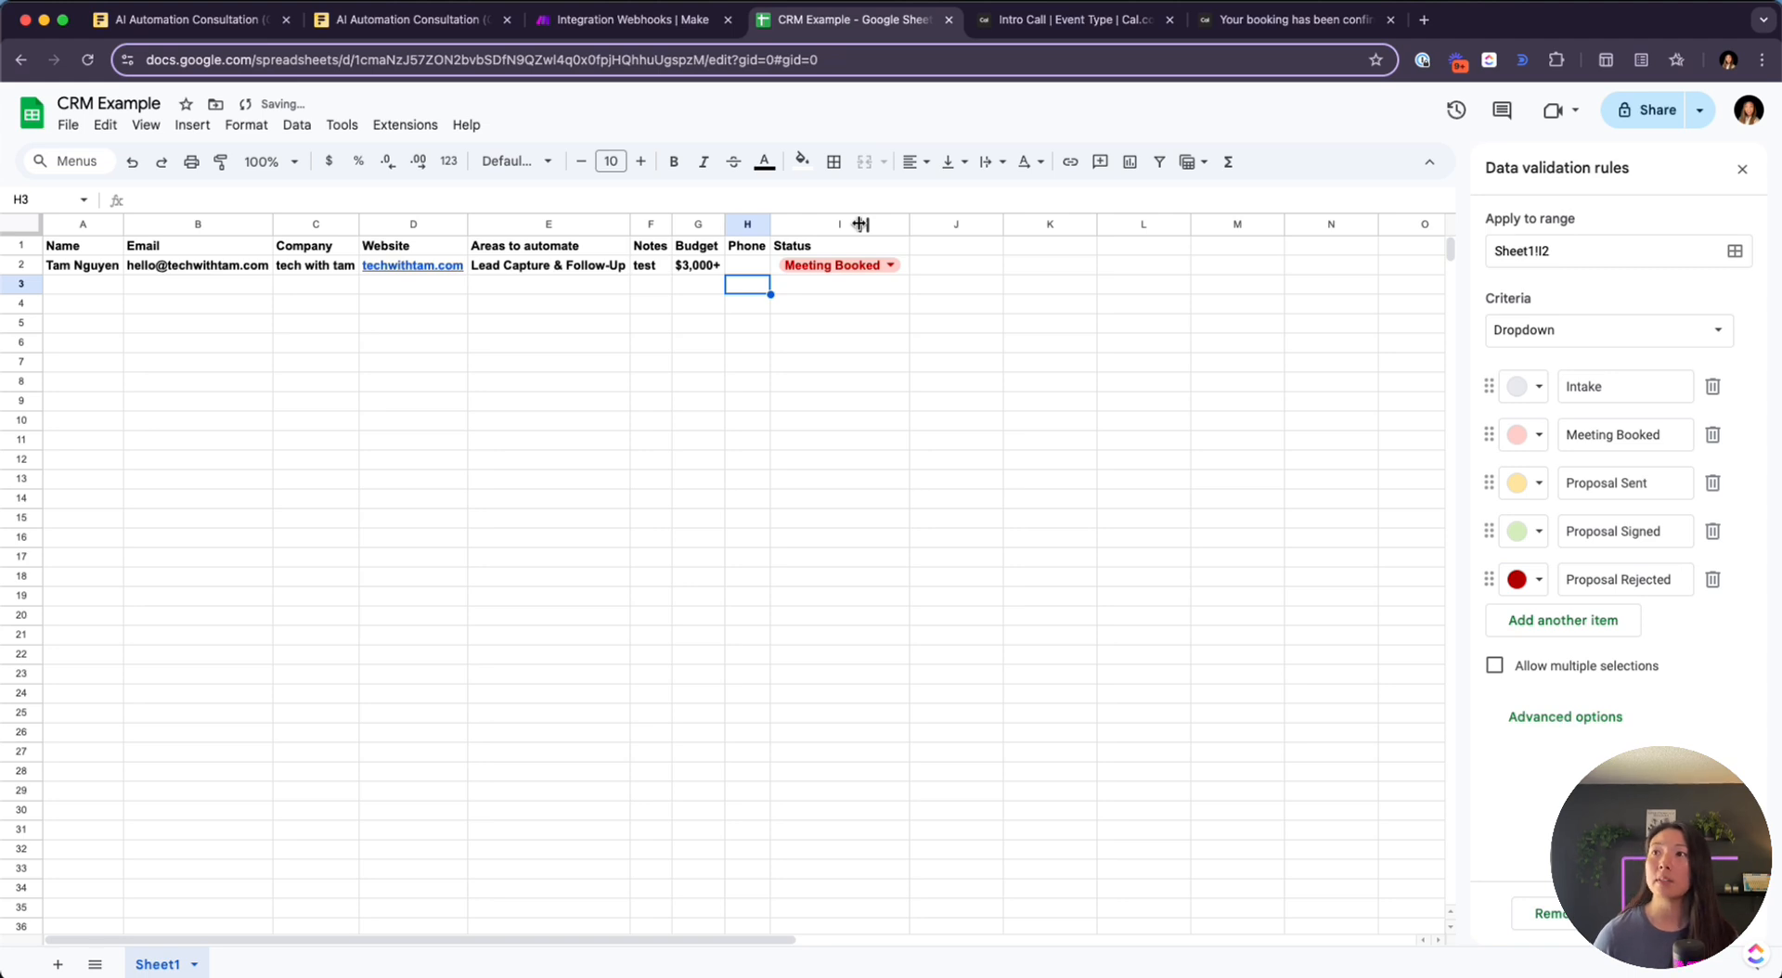
{"action": "left_click", "coordinate": [1082, 21]}
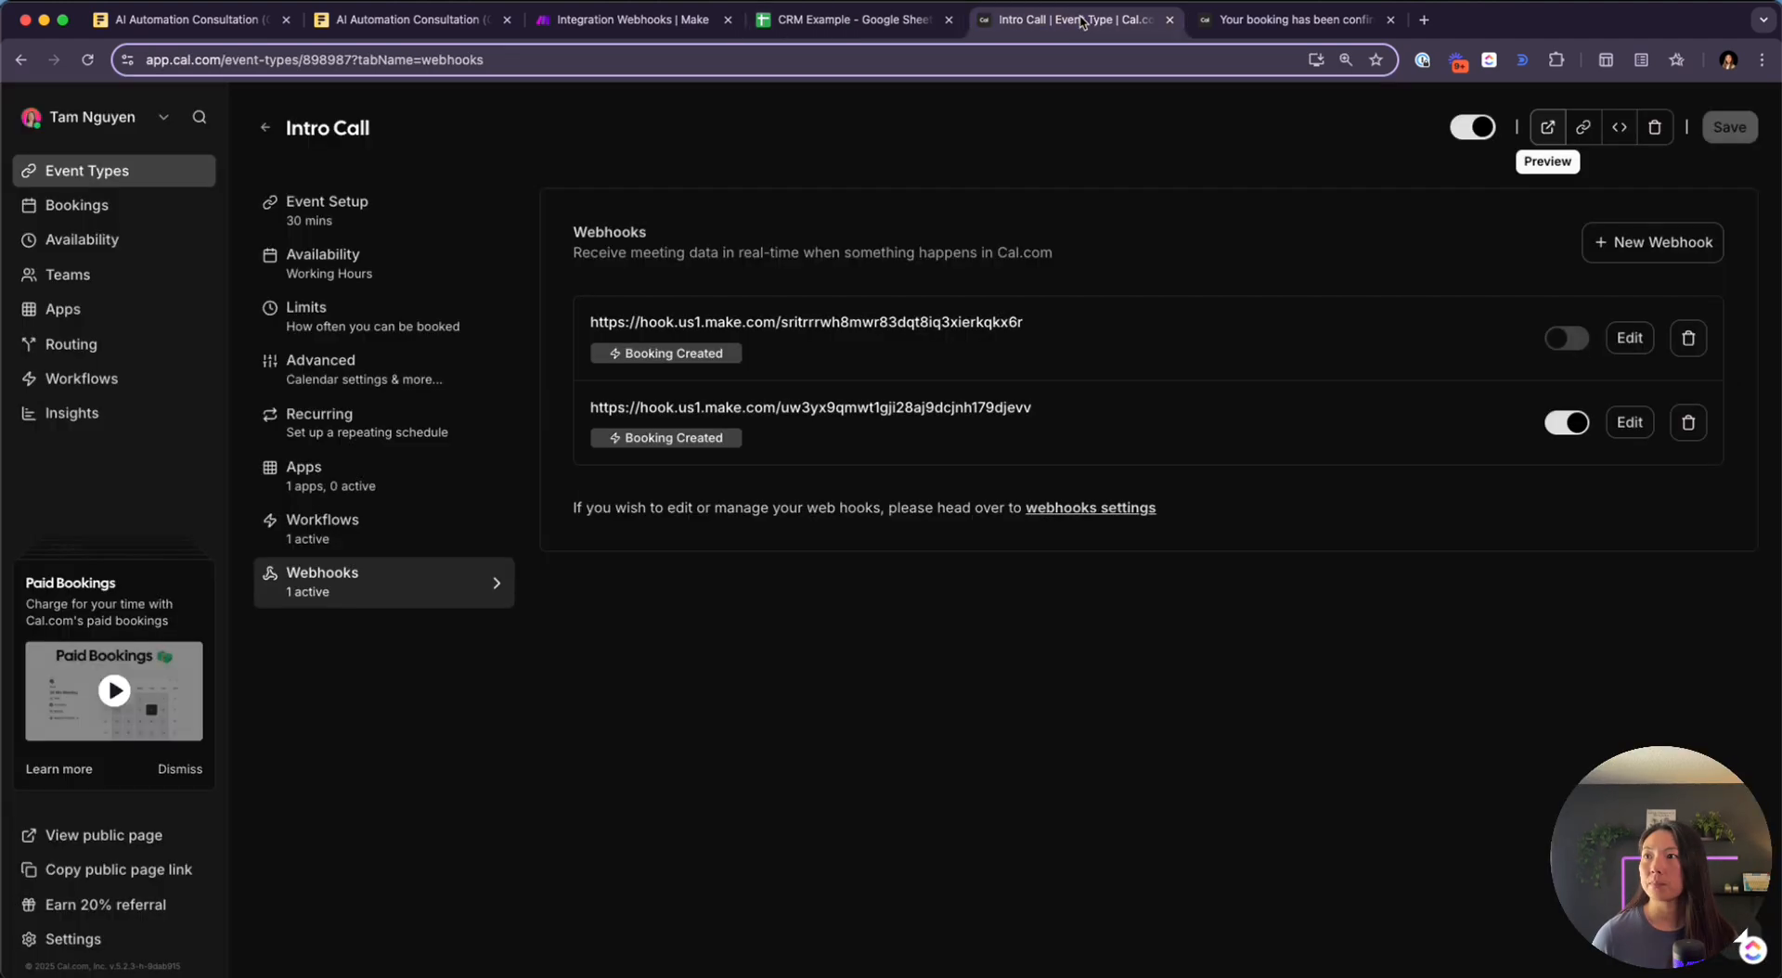
Pick the Tuesday 22, 4:00pm Intro Call slot under a new attendee name, keeping the email
{"action": "left_click", "coordinate": [1548, 130]}
{"action": "left_click", "coordinate": [1612, 19]}
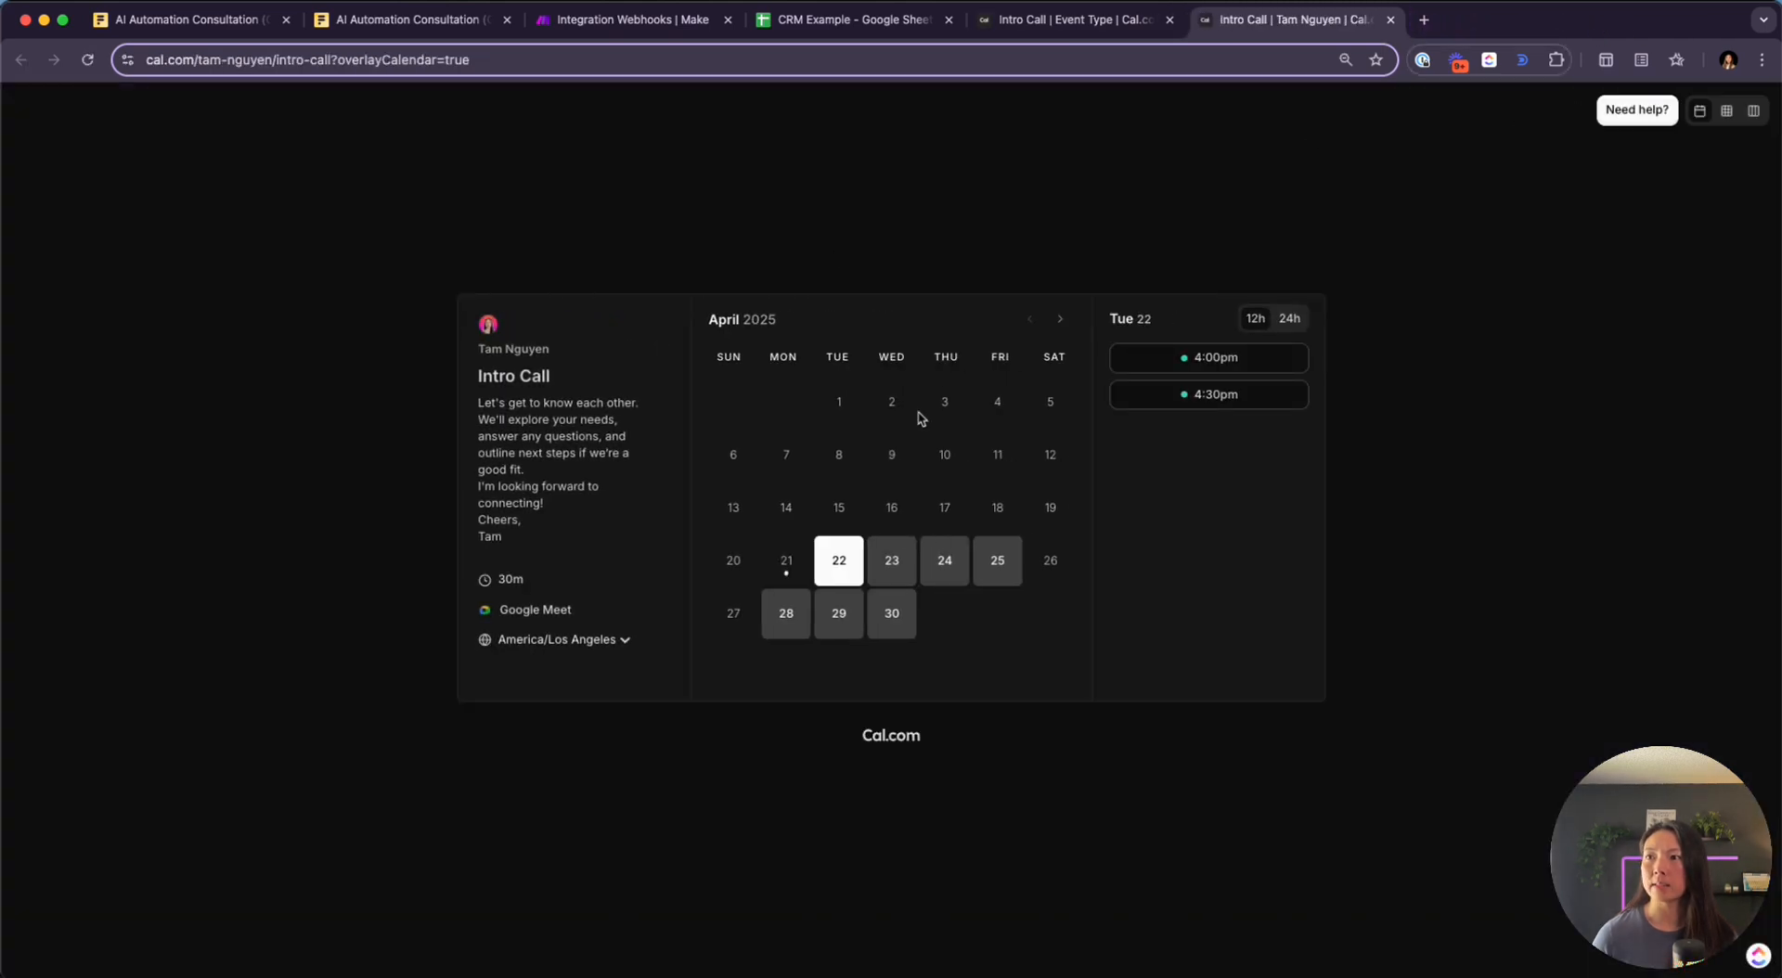
{"action": "left_click", "coordinate": [1186, 360]}
{"action": "triple_click", "coordinate": [999, 356]}
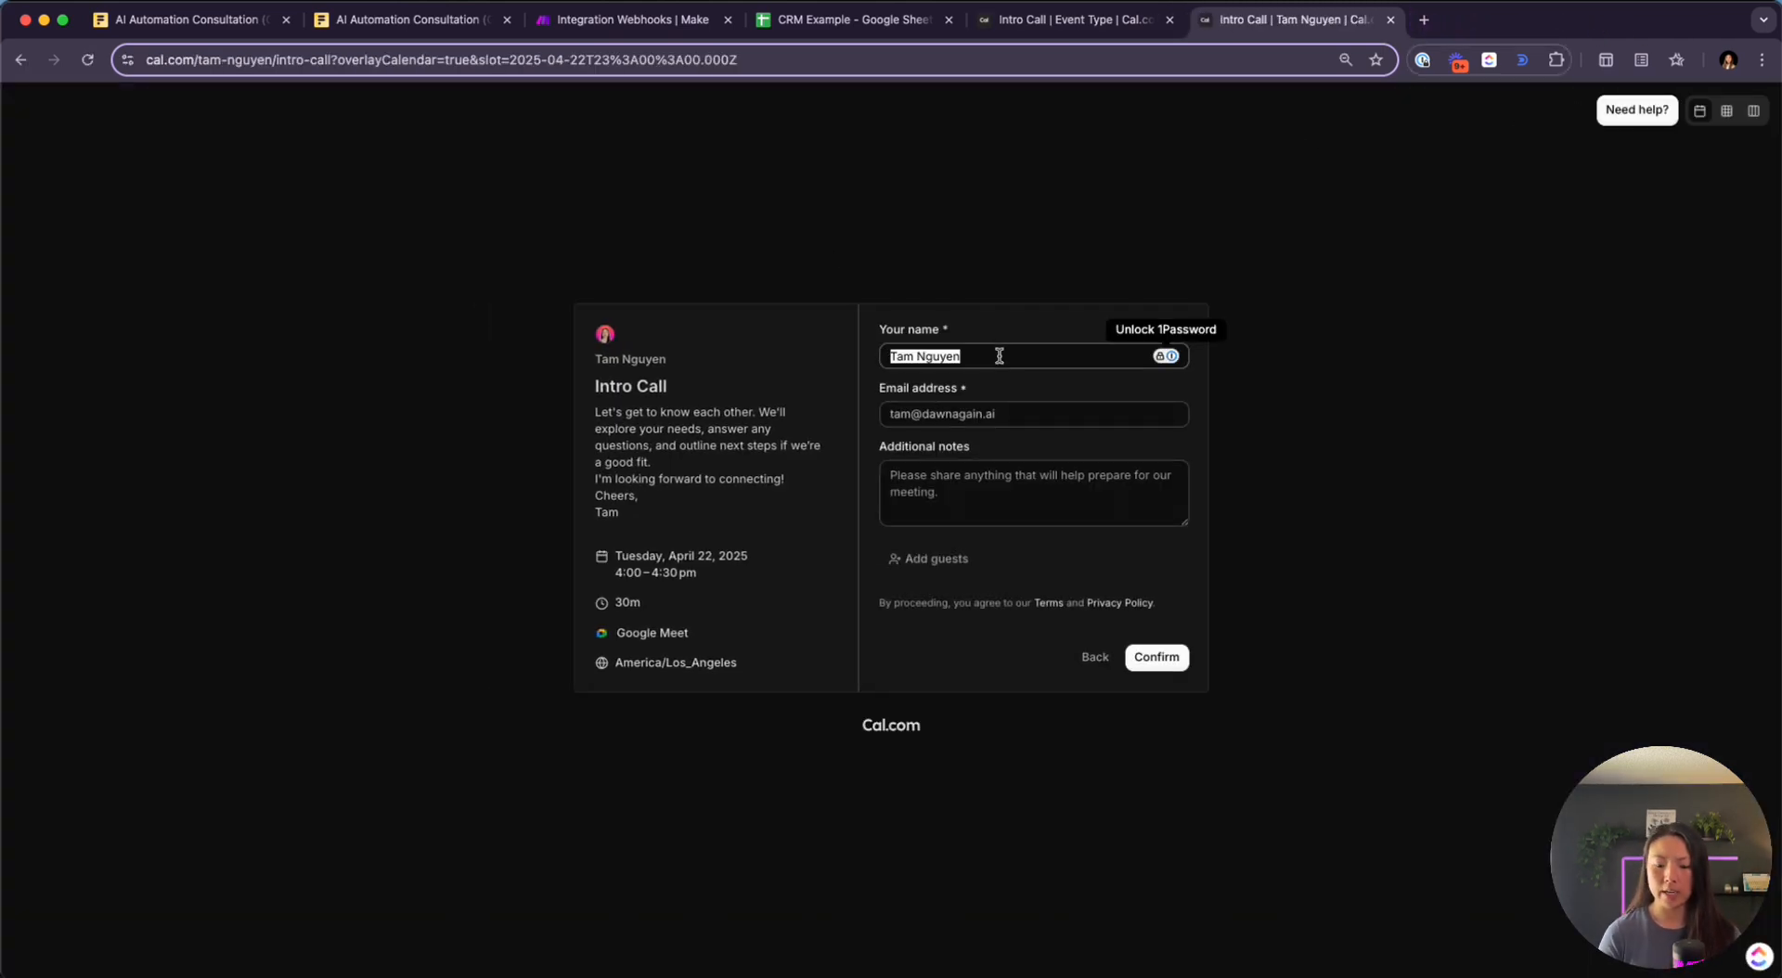
{"action": "type", "text": "Bert"}
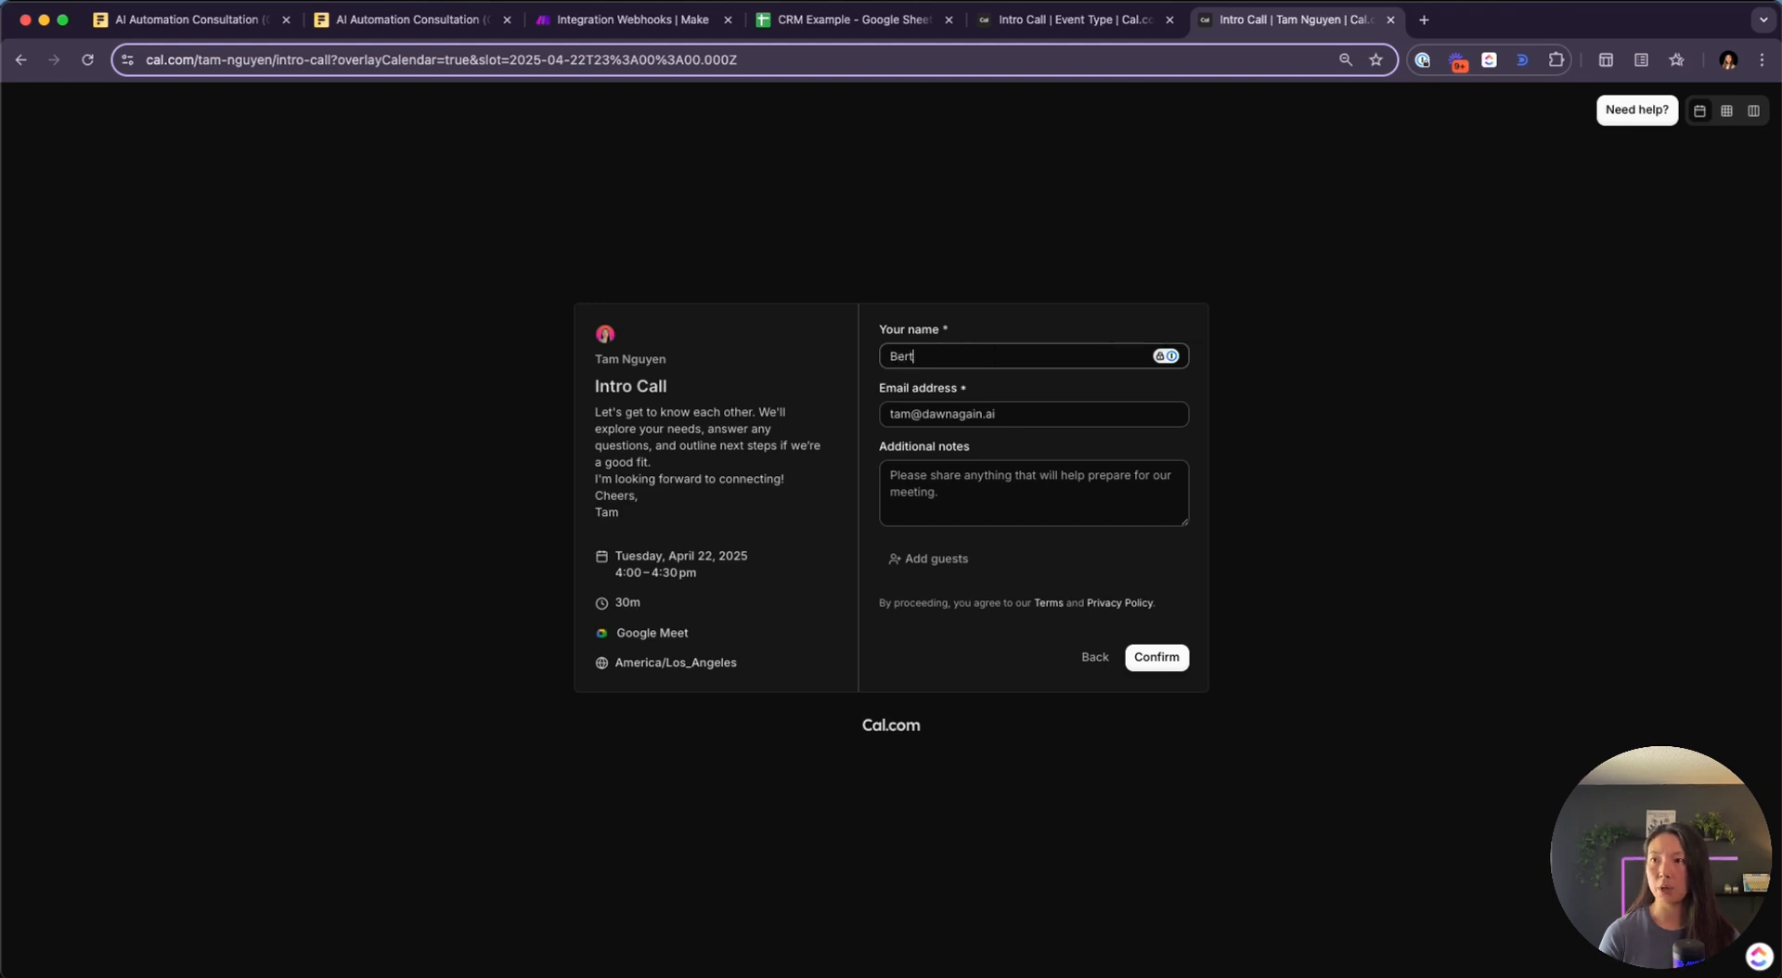
{"action": "key", "text": "Tab"}
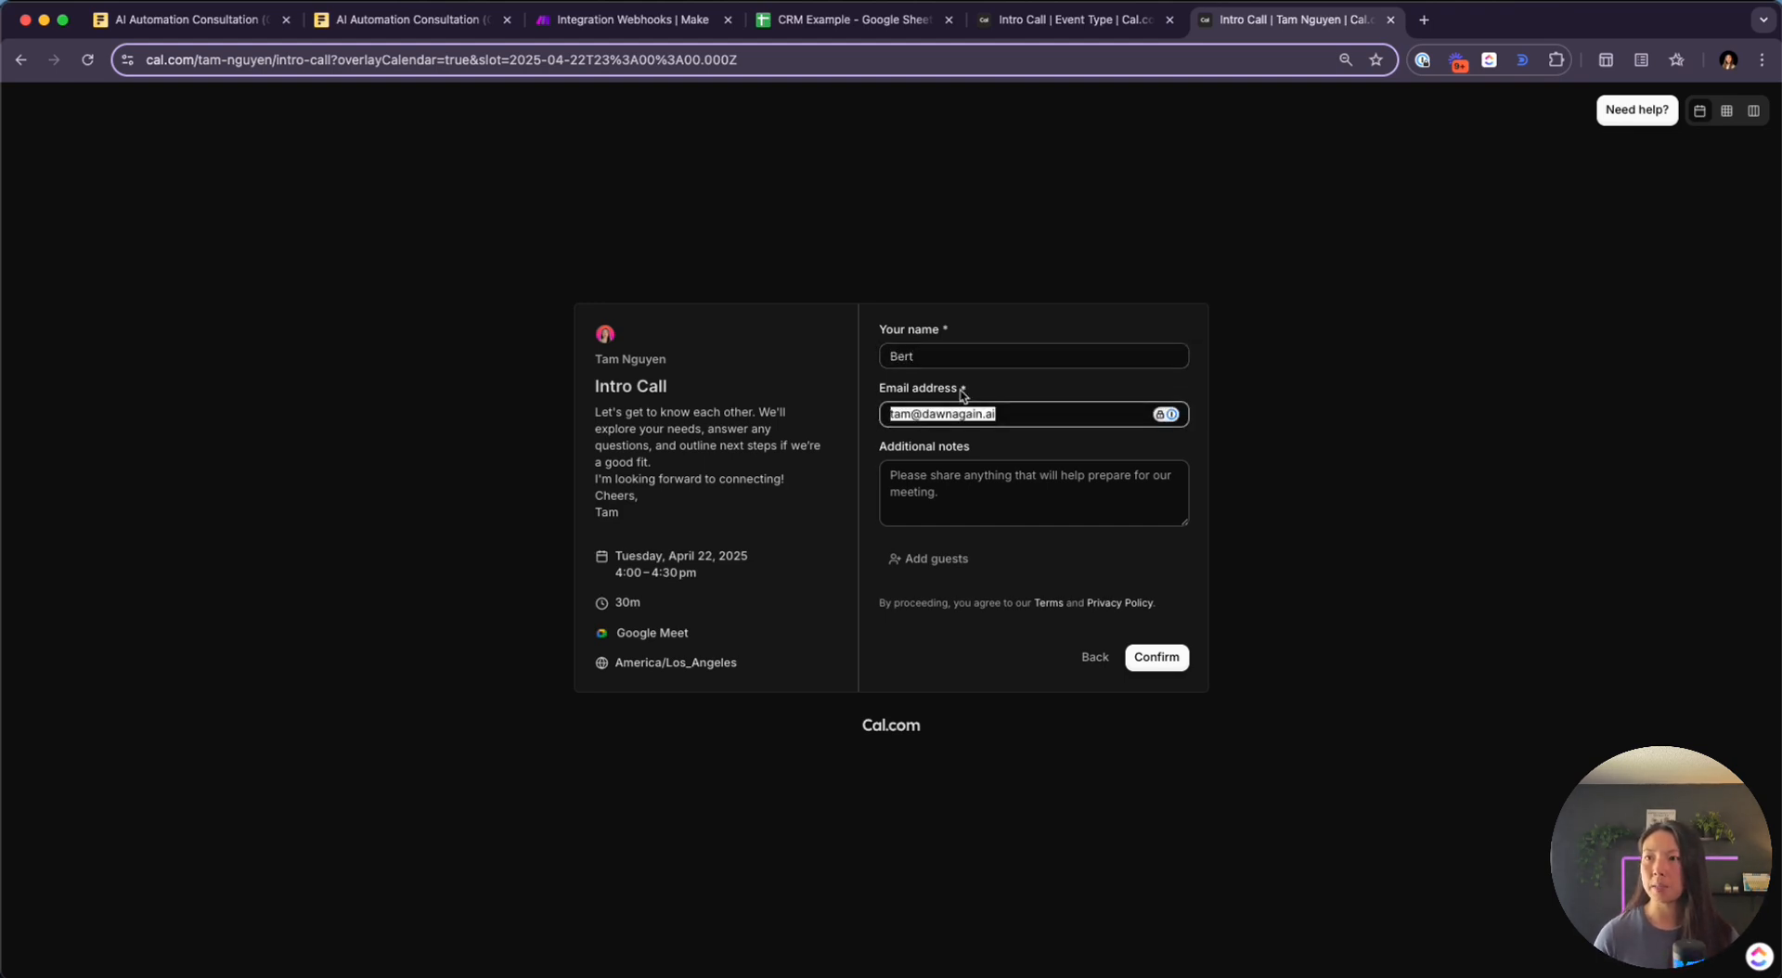
{"action": "left_click", "coordinate": [977, 478]}
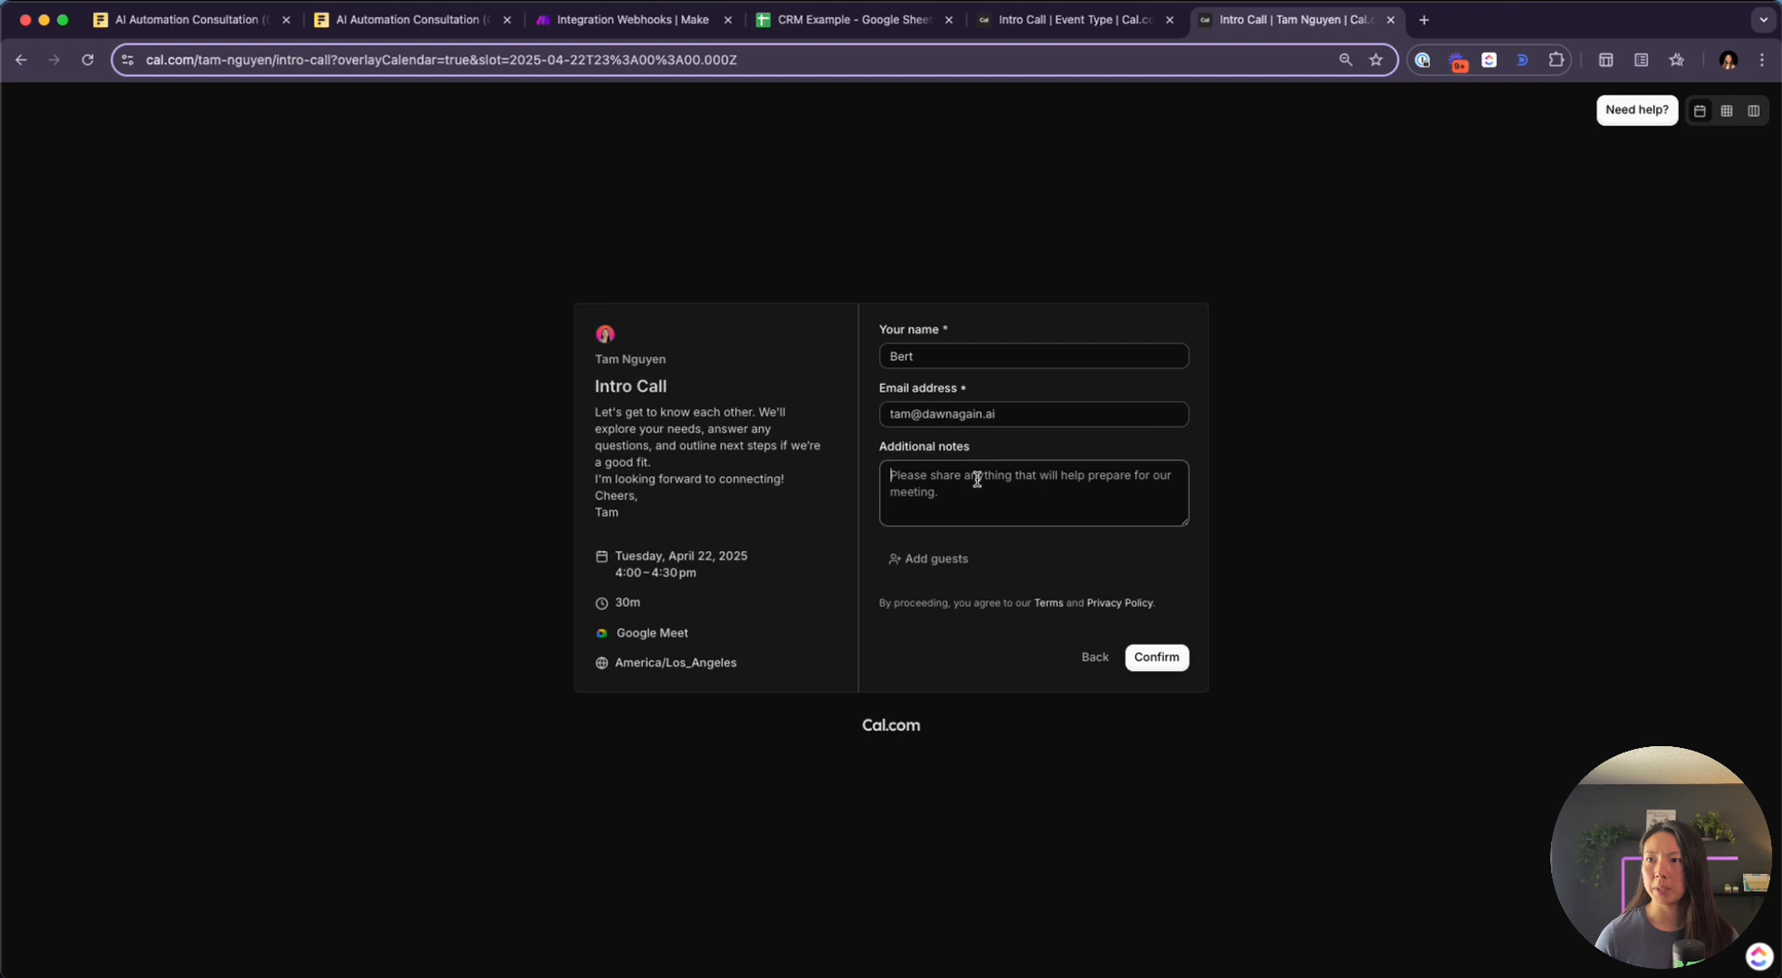
Start a single Make run, then confirm the 4:00pm booking in Cal.com
{"action": "left_click", "coordinate": [635, 19]}
{"action": "left_click", "coordinate": [149, 914]}
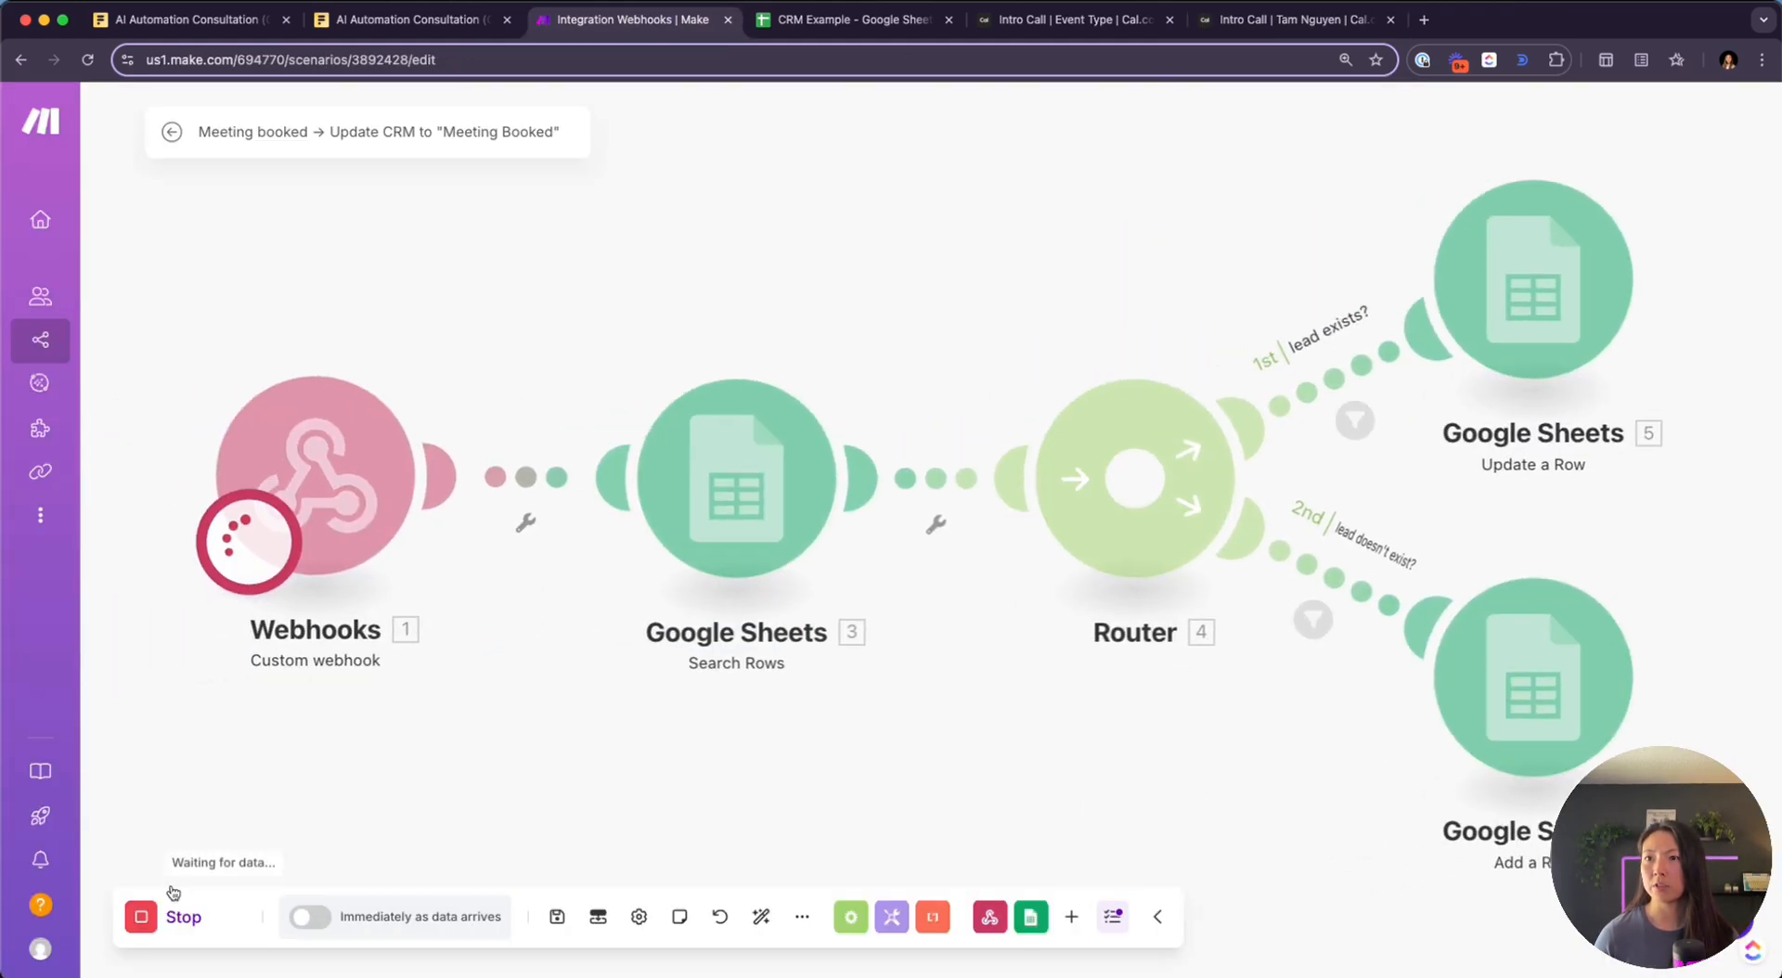
{"action": "left_click", "coordinate": [1245, 20]}
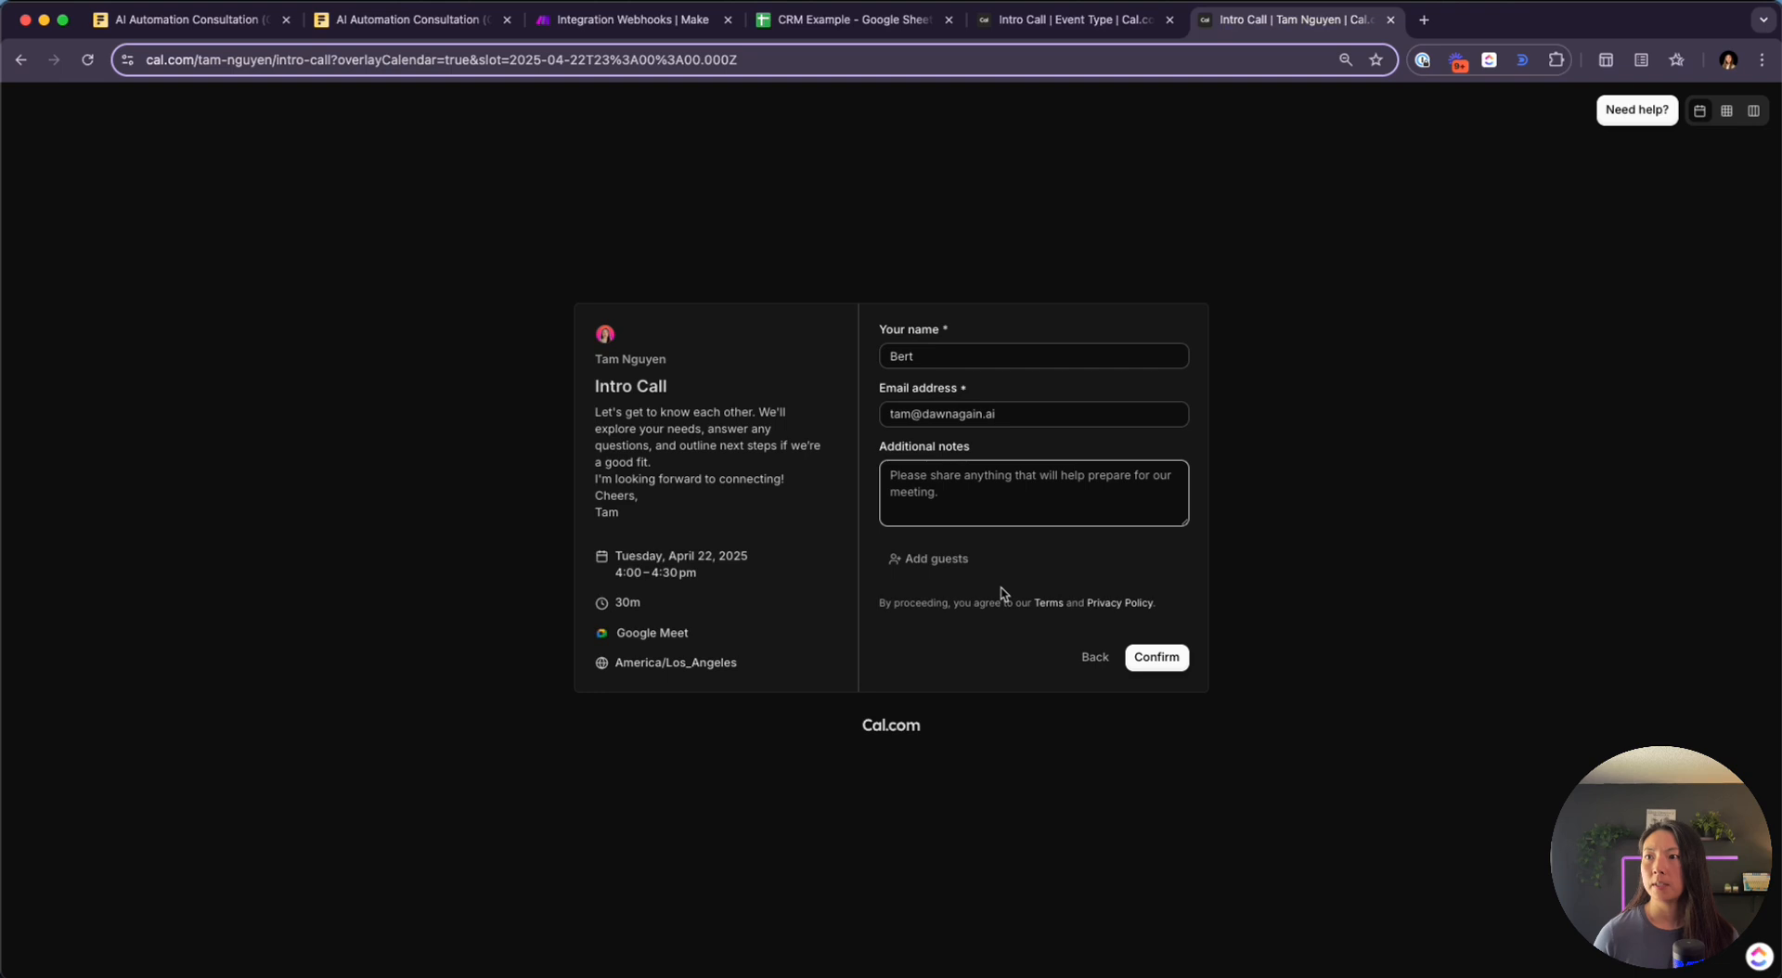
{"action": "left_click", "coordinate": [1173, 663]}
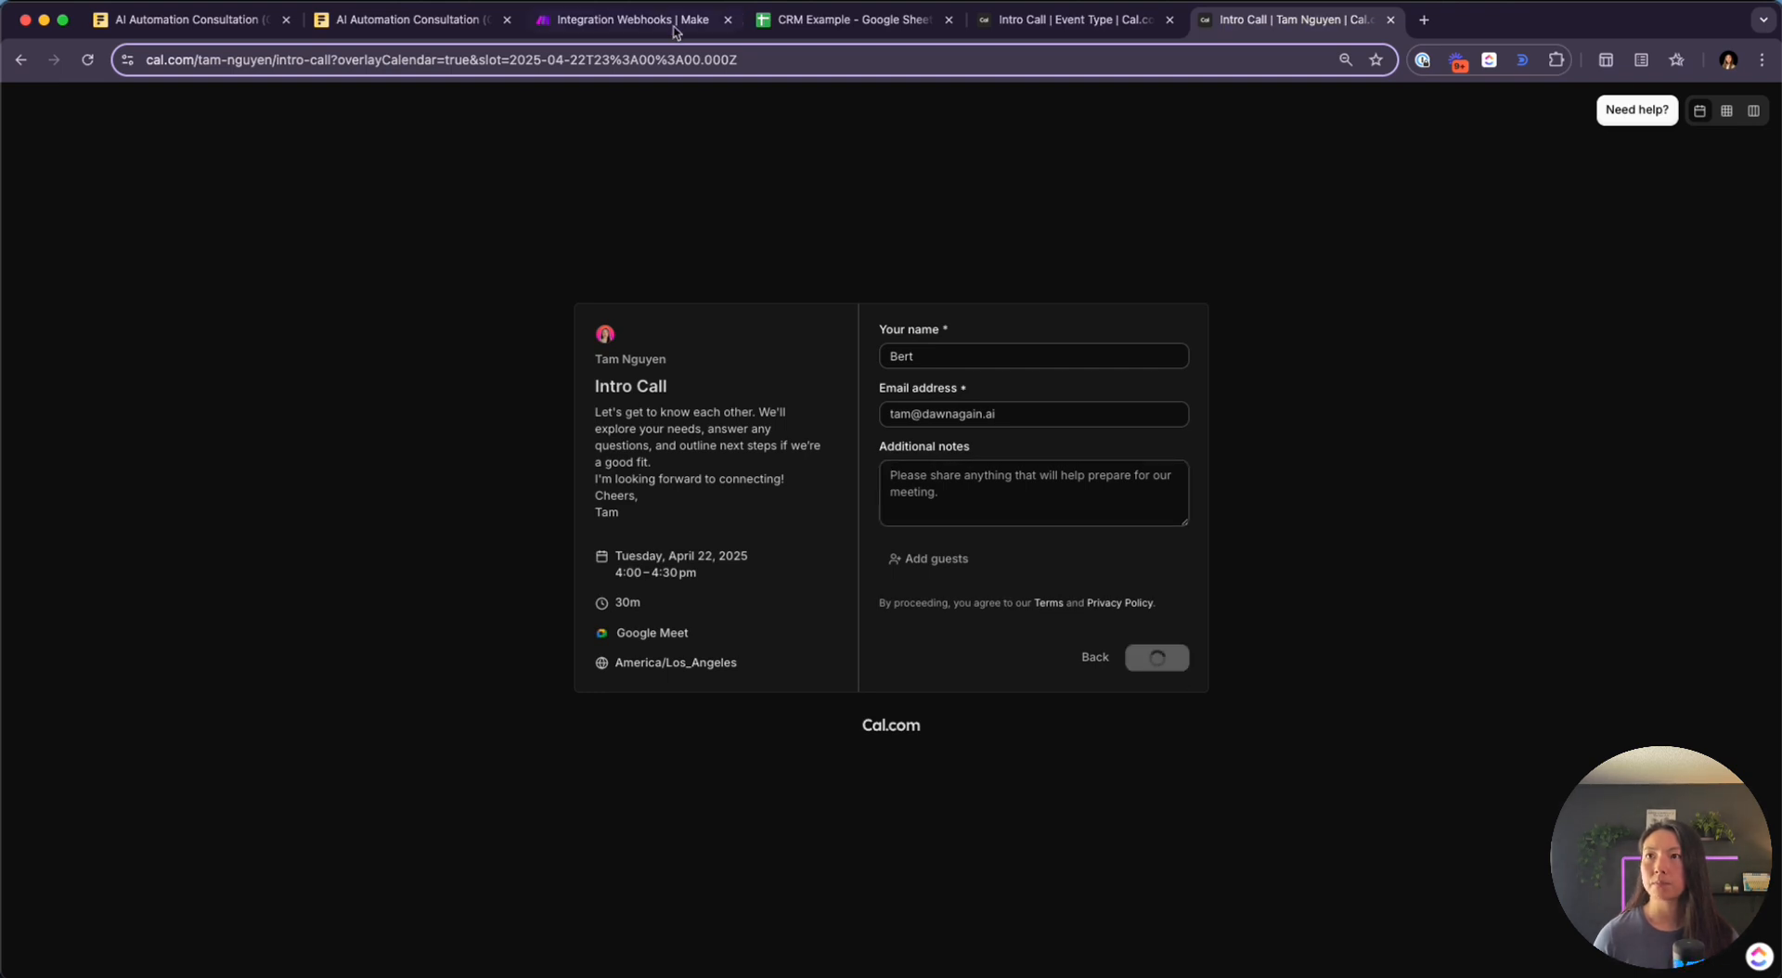
{"action": "left_click", "coordinate": [645, 19]}
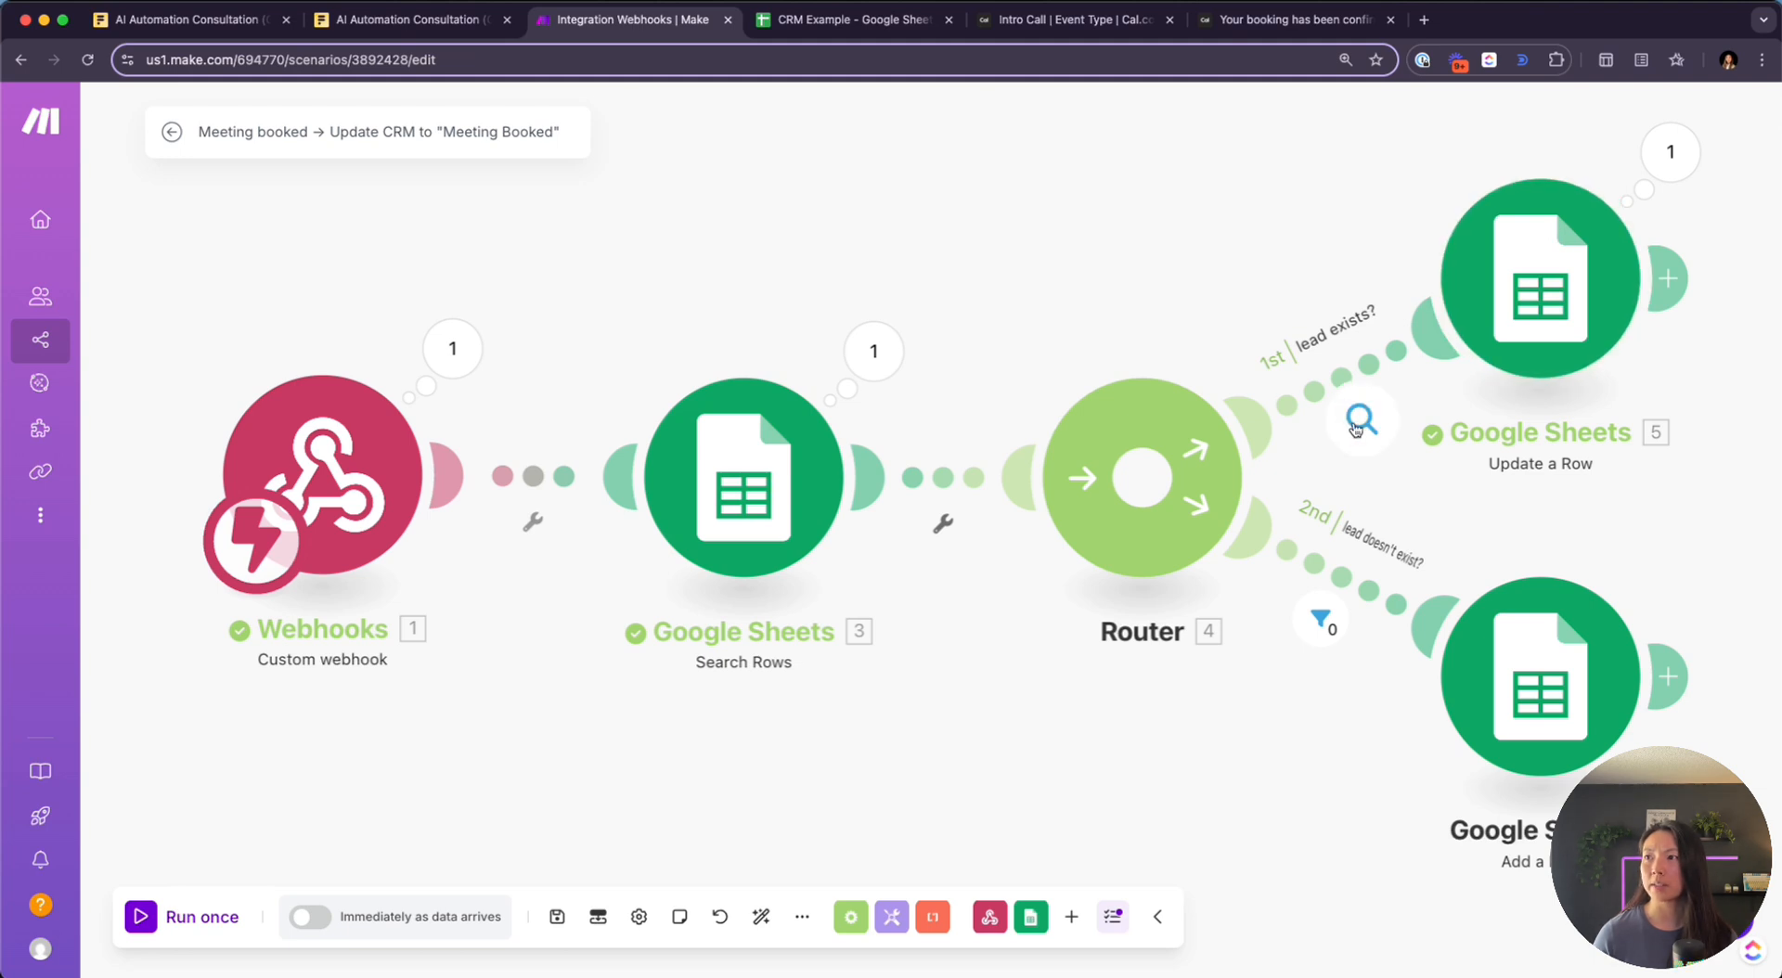
Inspect the new run's Search Rows result and compare it with the booking confirmation
{"action": "left_click", "coordinate": [868, 352]}
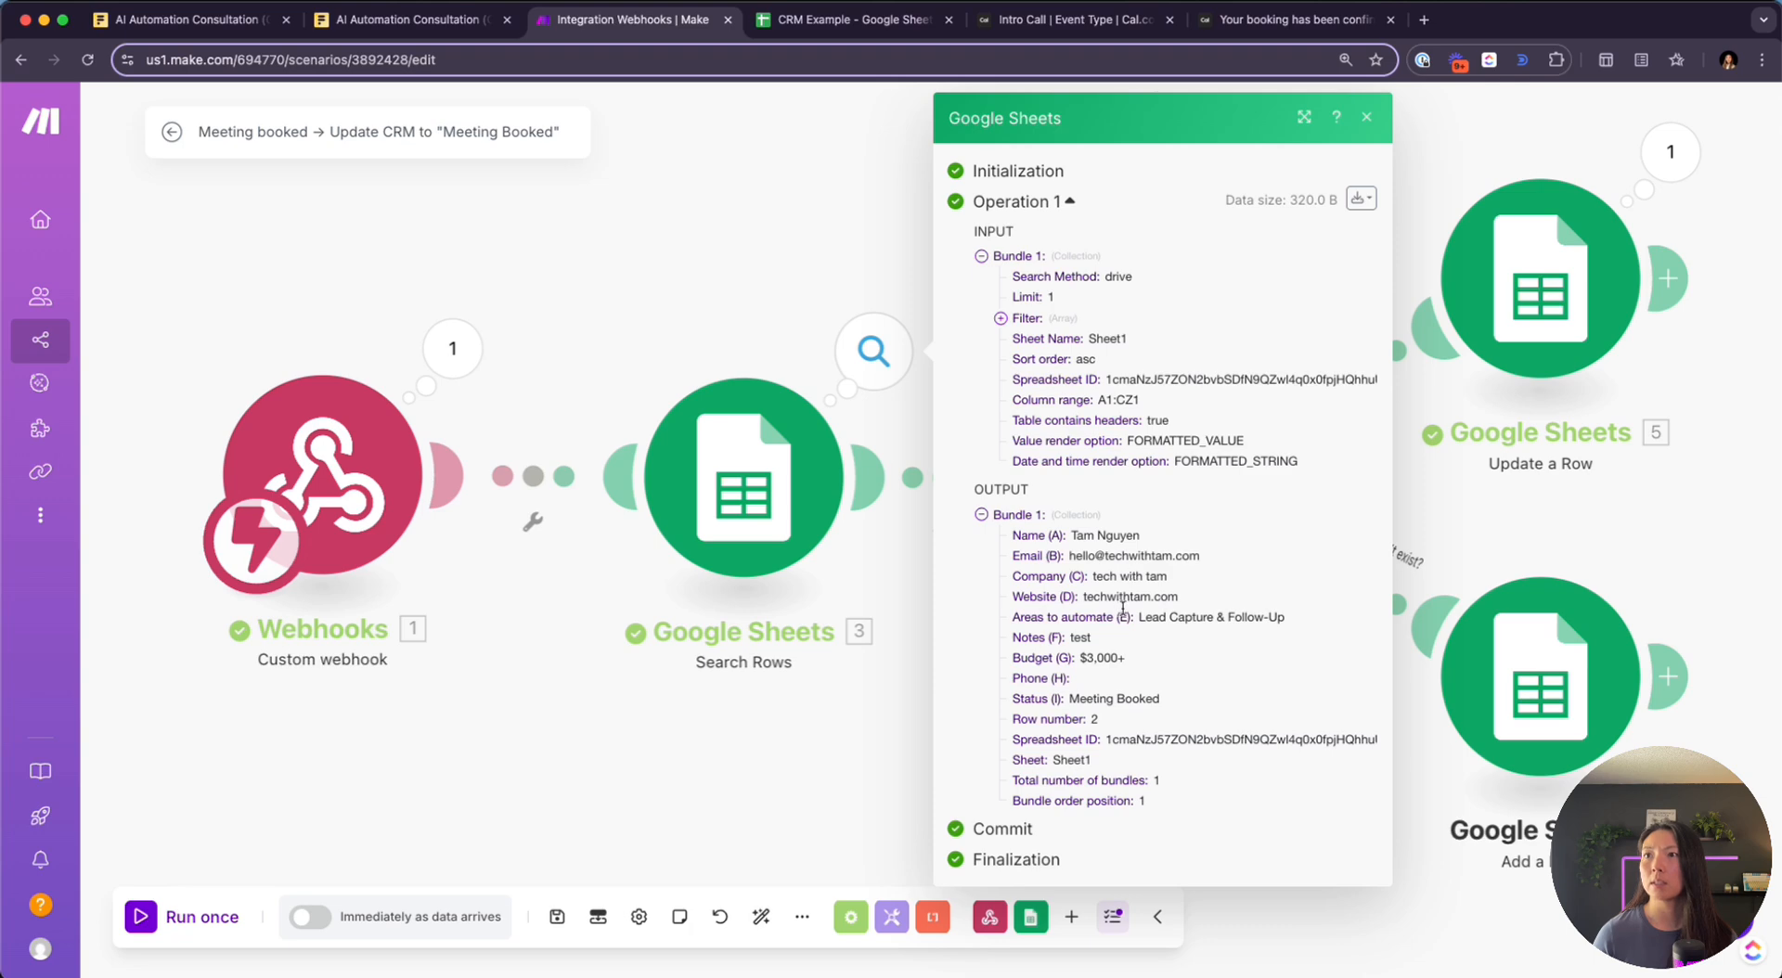
{"action": "left_click", "coordinate": [1299, 22]}
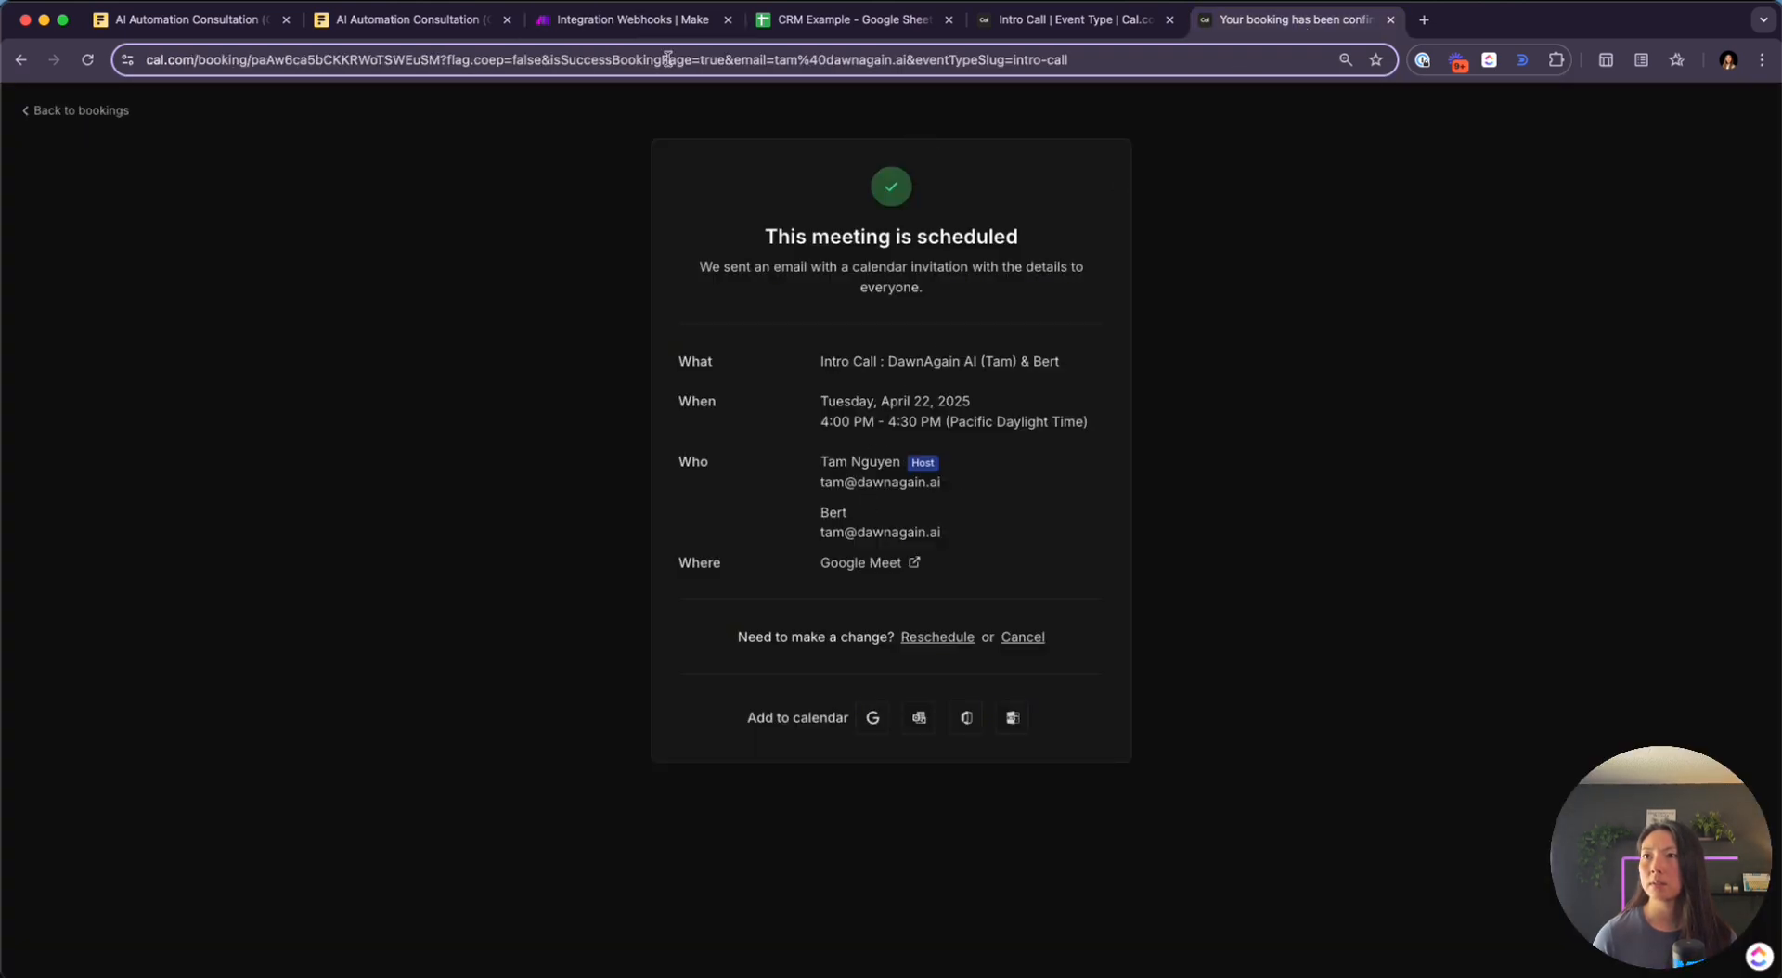
{"action": "left_click", "coordinate": [657, 24]}
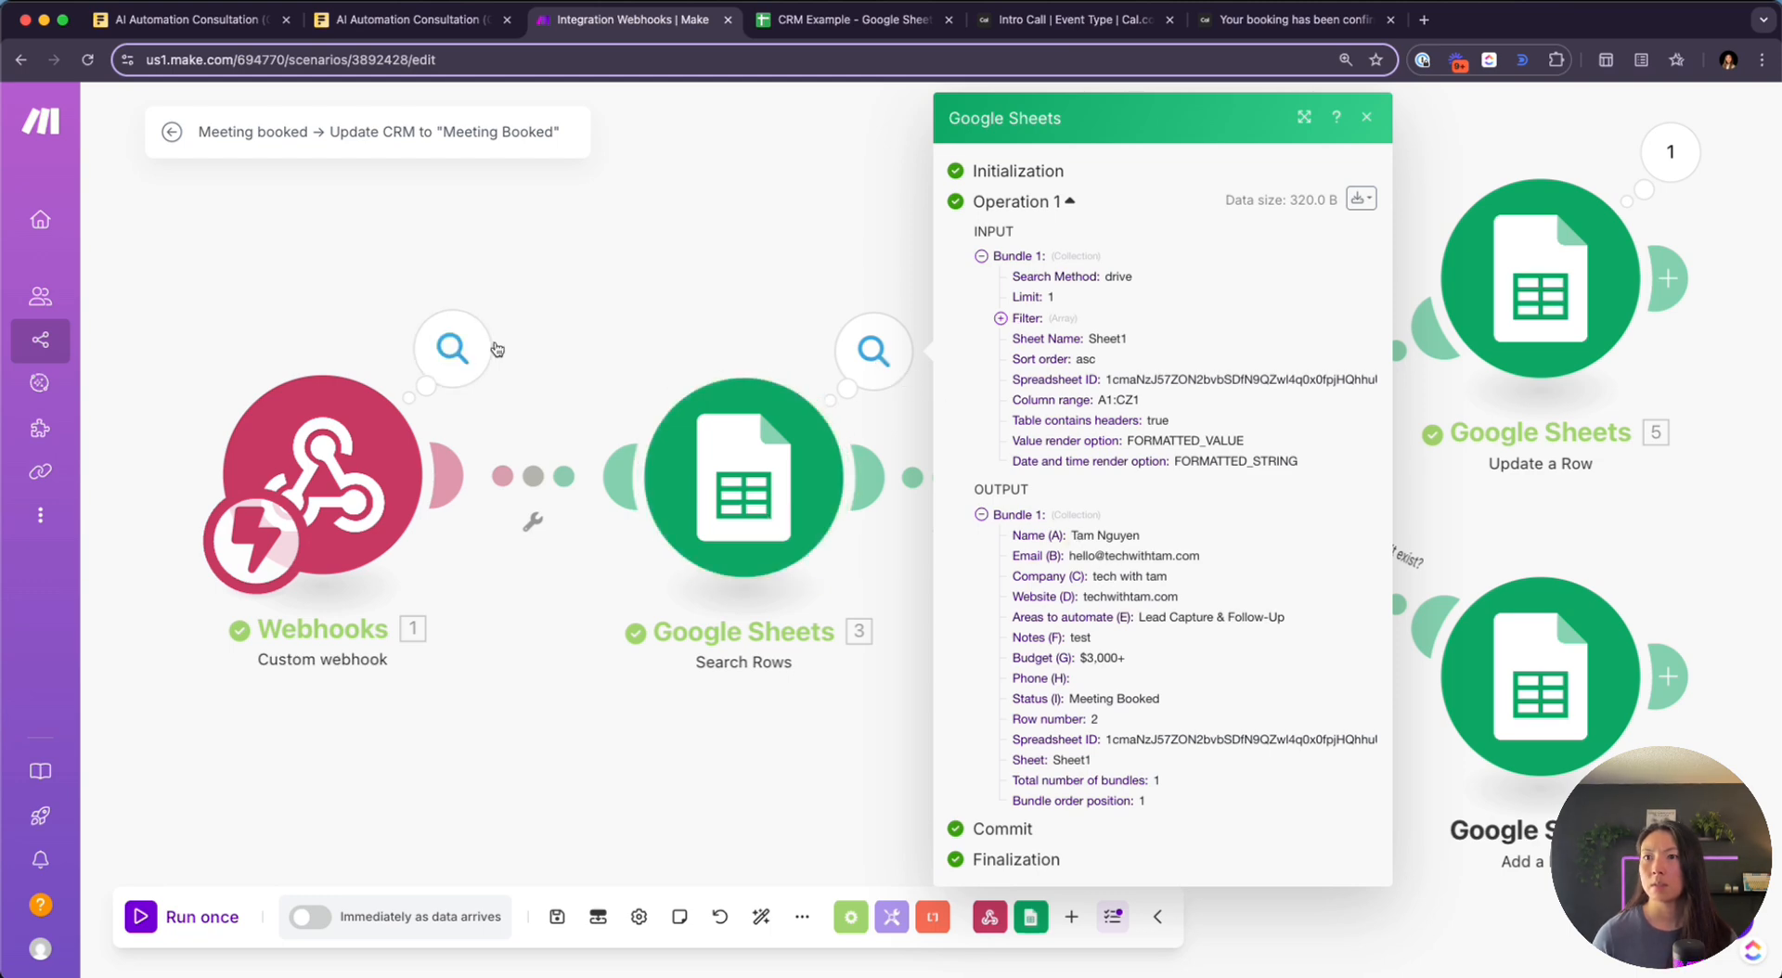
Check the attendee email in the webhook payload, then reopen the Search Rows output
{"action": "left_click", "coordinate": [452, 349]}
{"action": "left_click", "coordinate": [615, 418]}
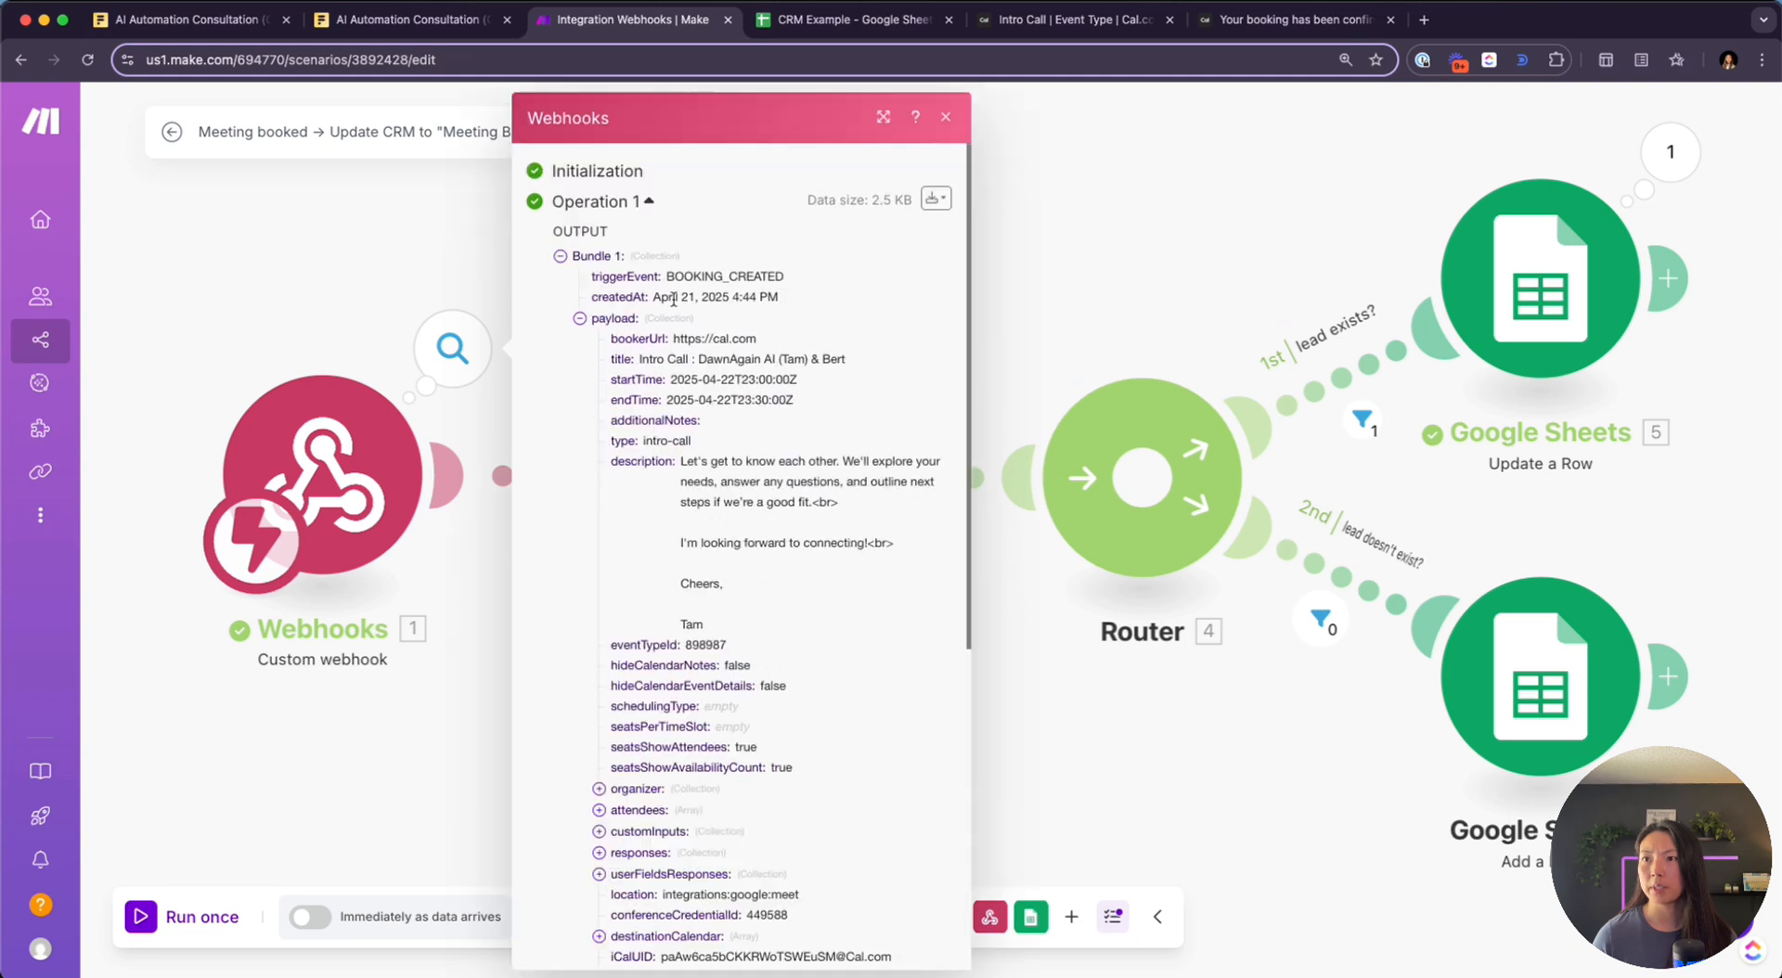
{"action": "scroll", "coordinate": [697, 560], "scroll_direction": "down", "scroll_amount": 5}
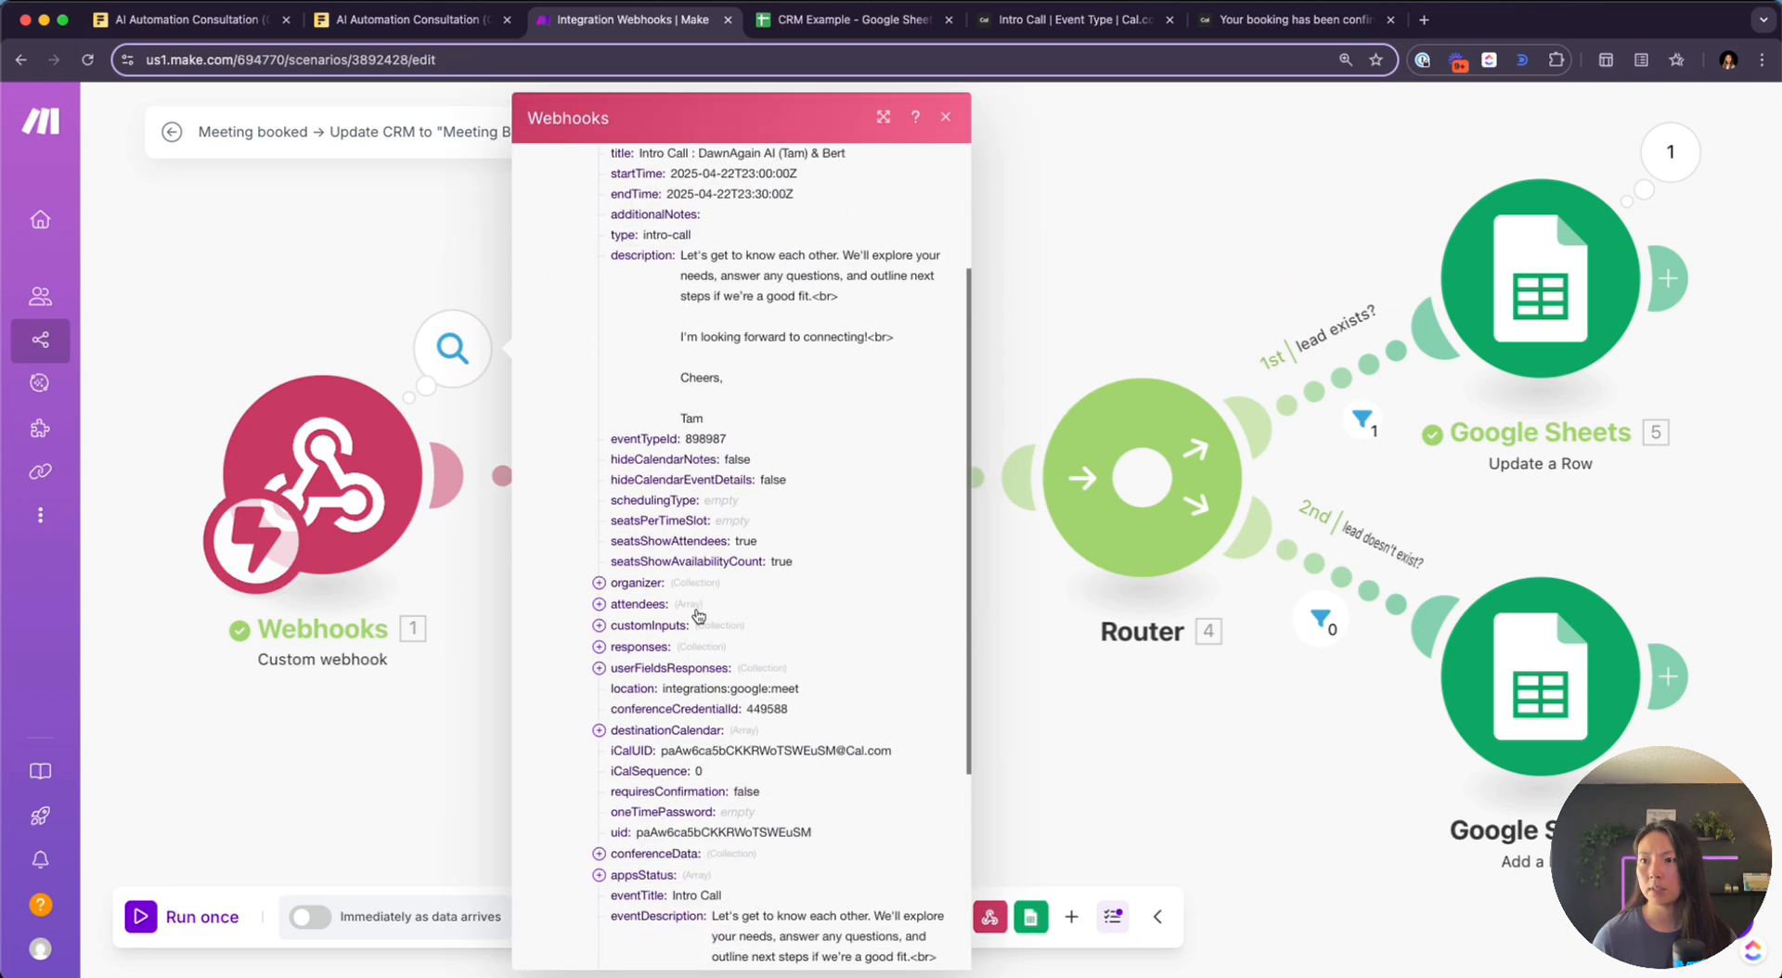
{"action": "left_click", "coordinate": [599, 547]}
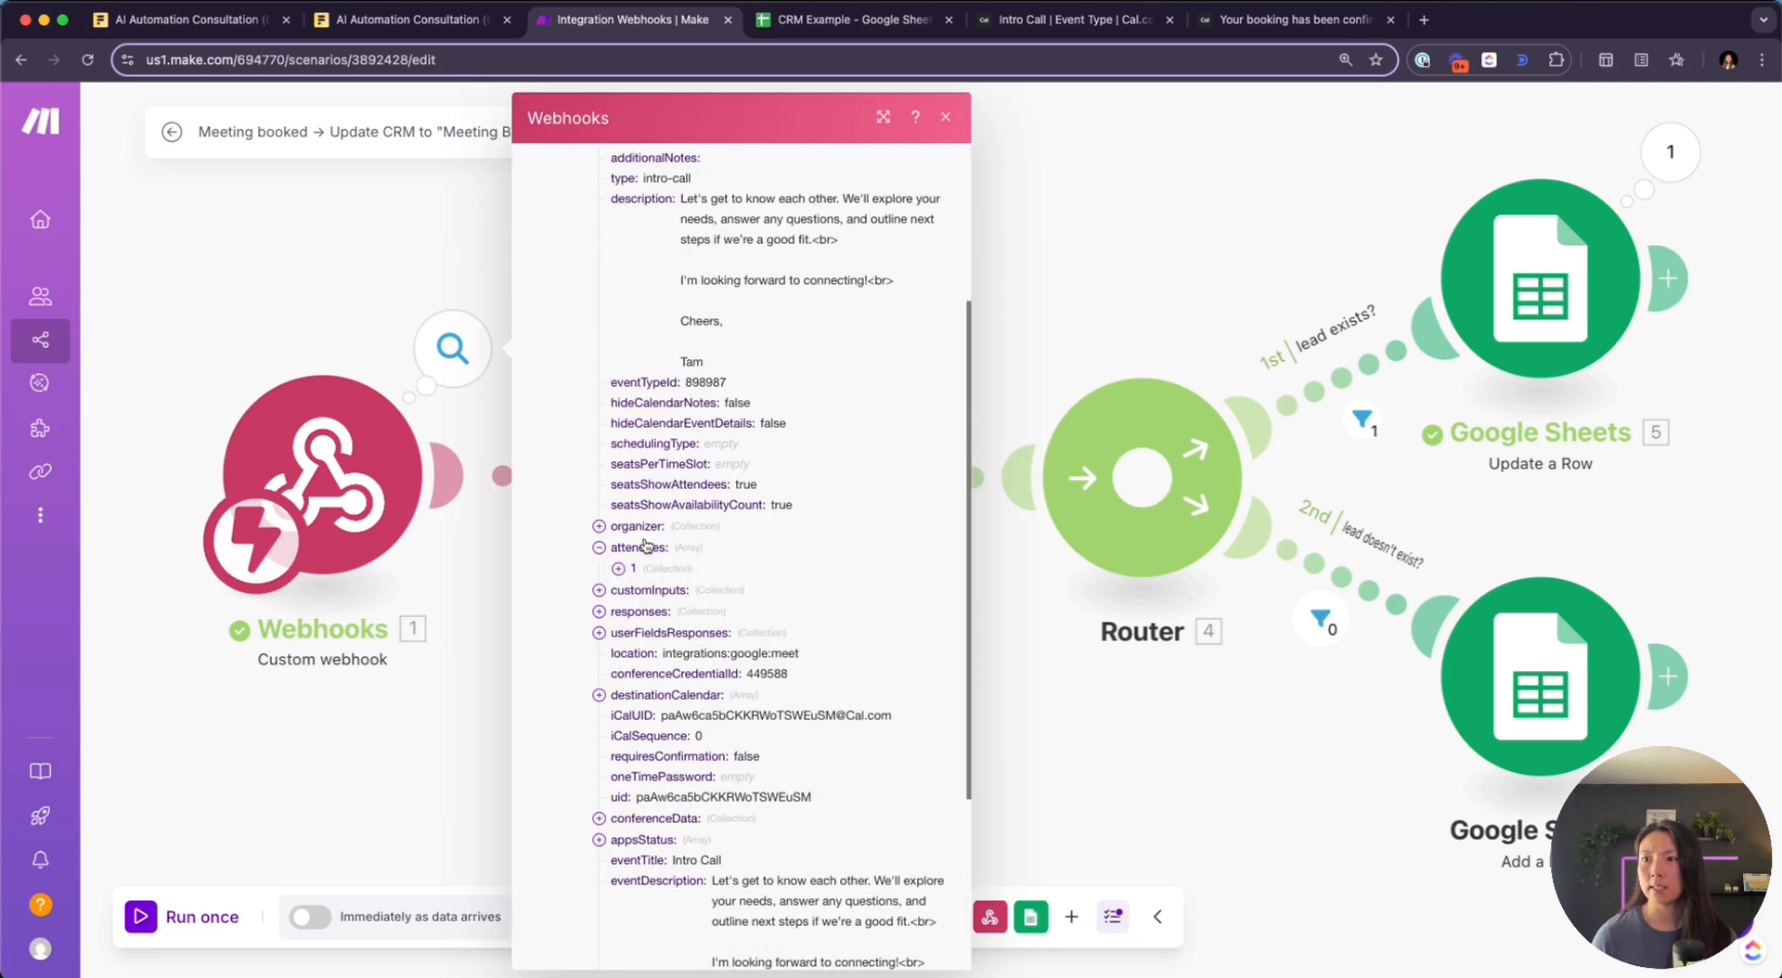
{"action": "left_click", "coordinate": [618, 568]}
{"action": "left_click_drag", "start_coordinate": [797, 592], "coordinate": [678, 597]}
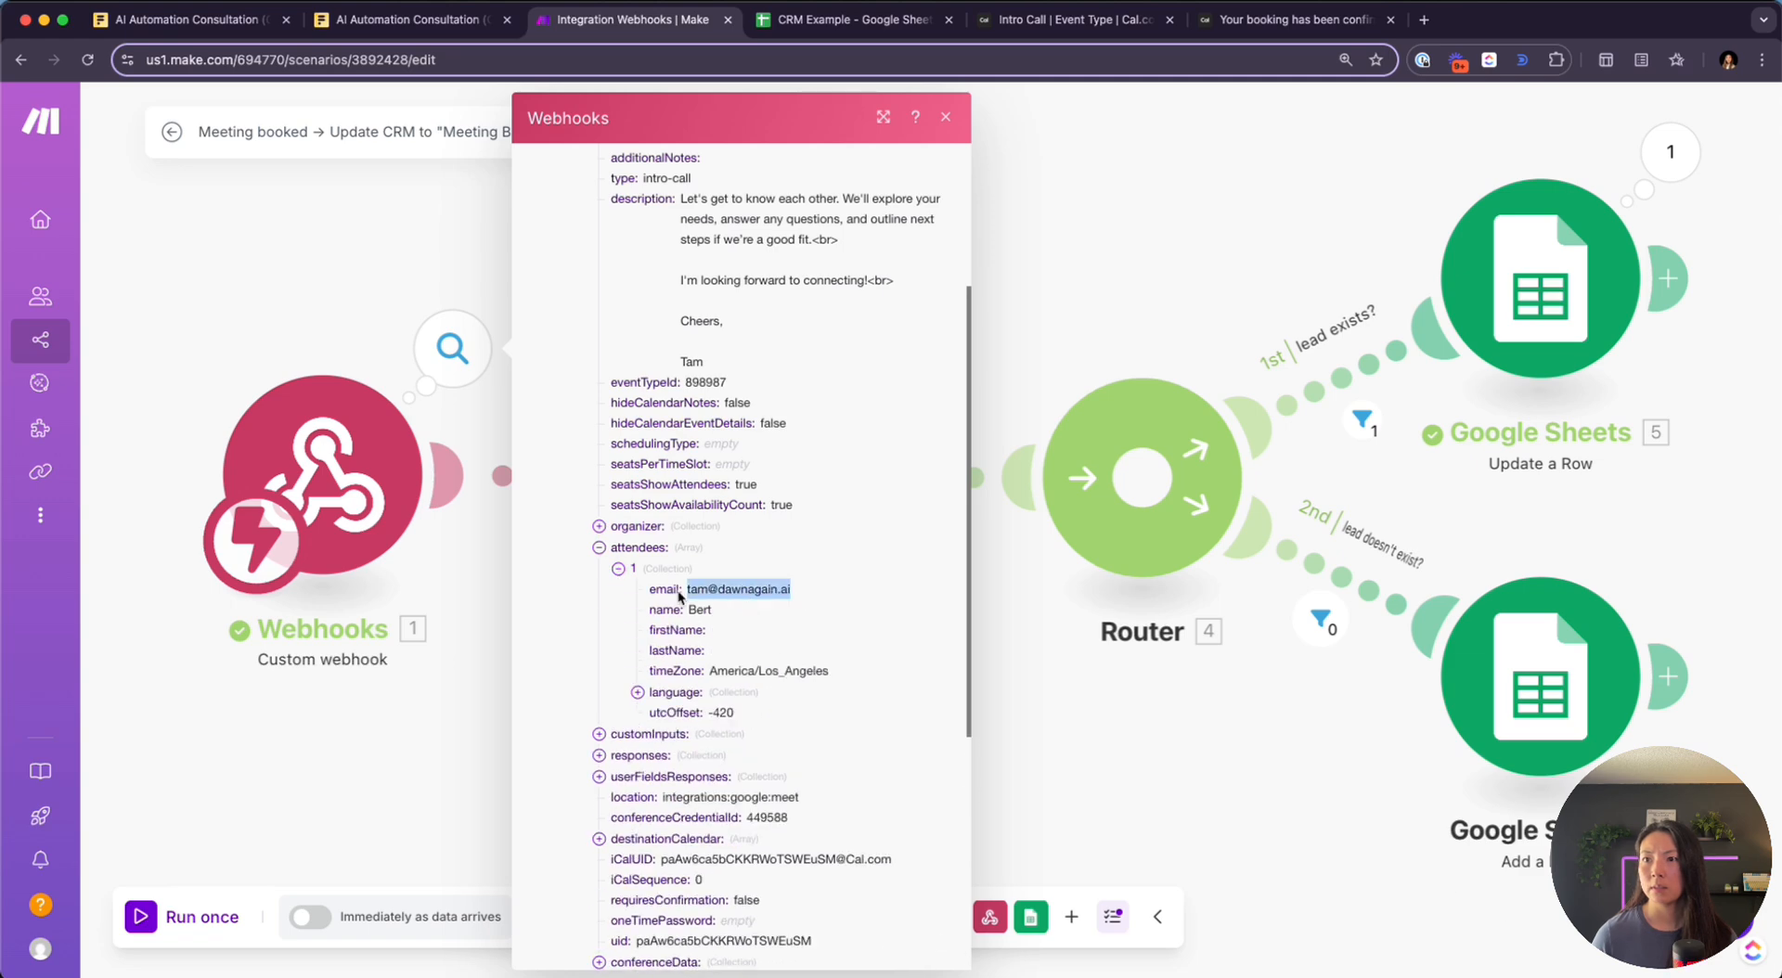
{"action": "left_click", "coordinate": [1086, 223]}
{"action": "left_click", "coordinate": [873, 350]}
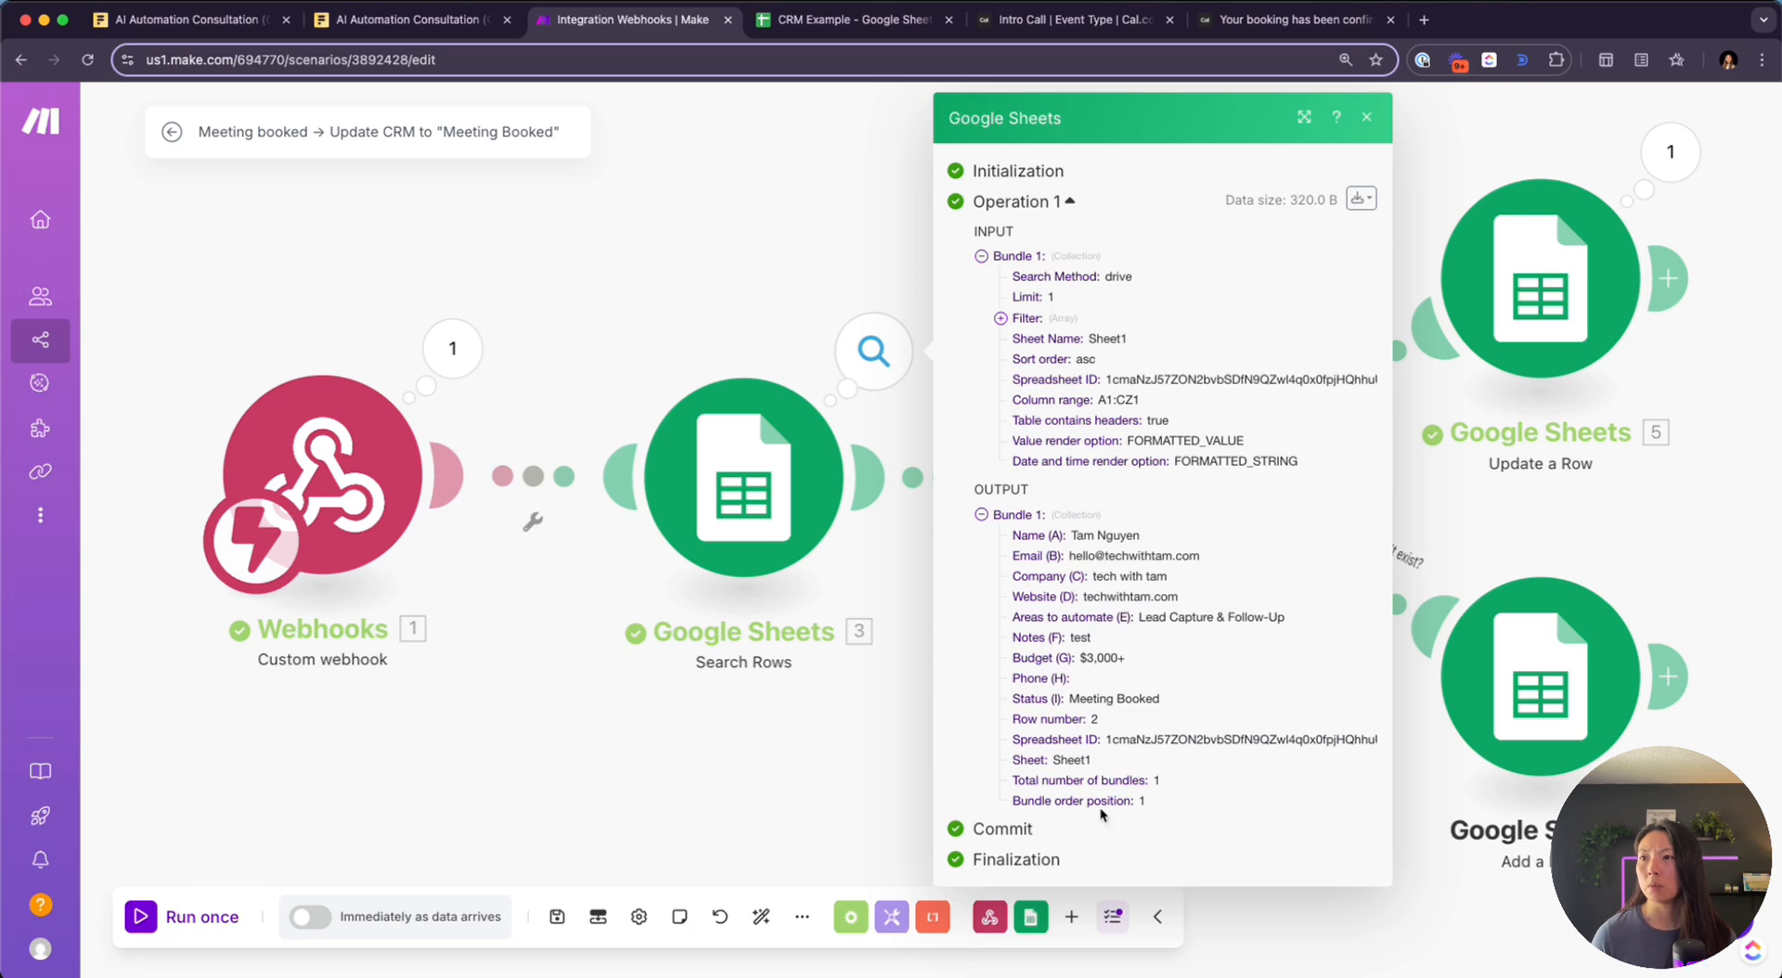
In the Search Rows settings, keep Email (B) as the filter column
{"action": "left_click", "coordinate": [768, 472]}
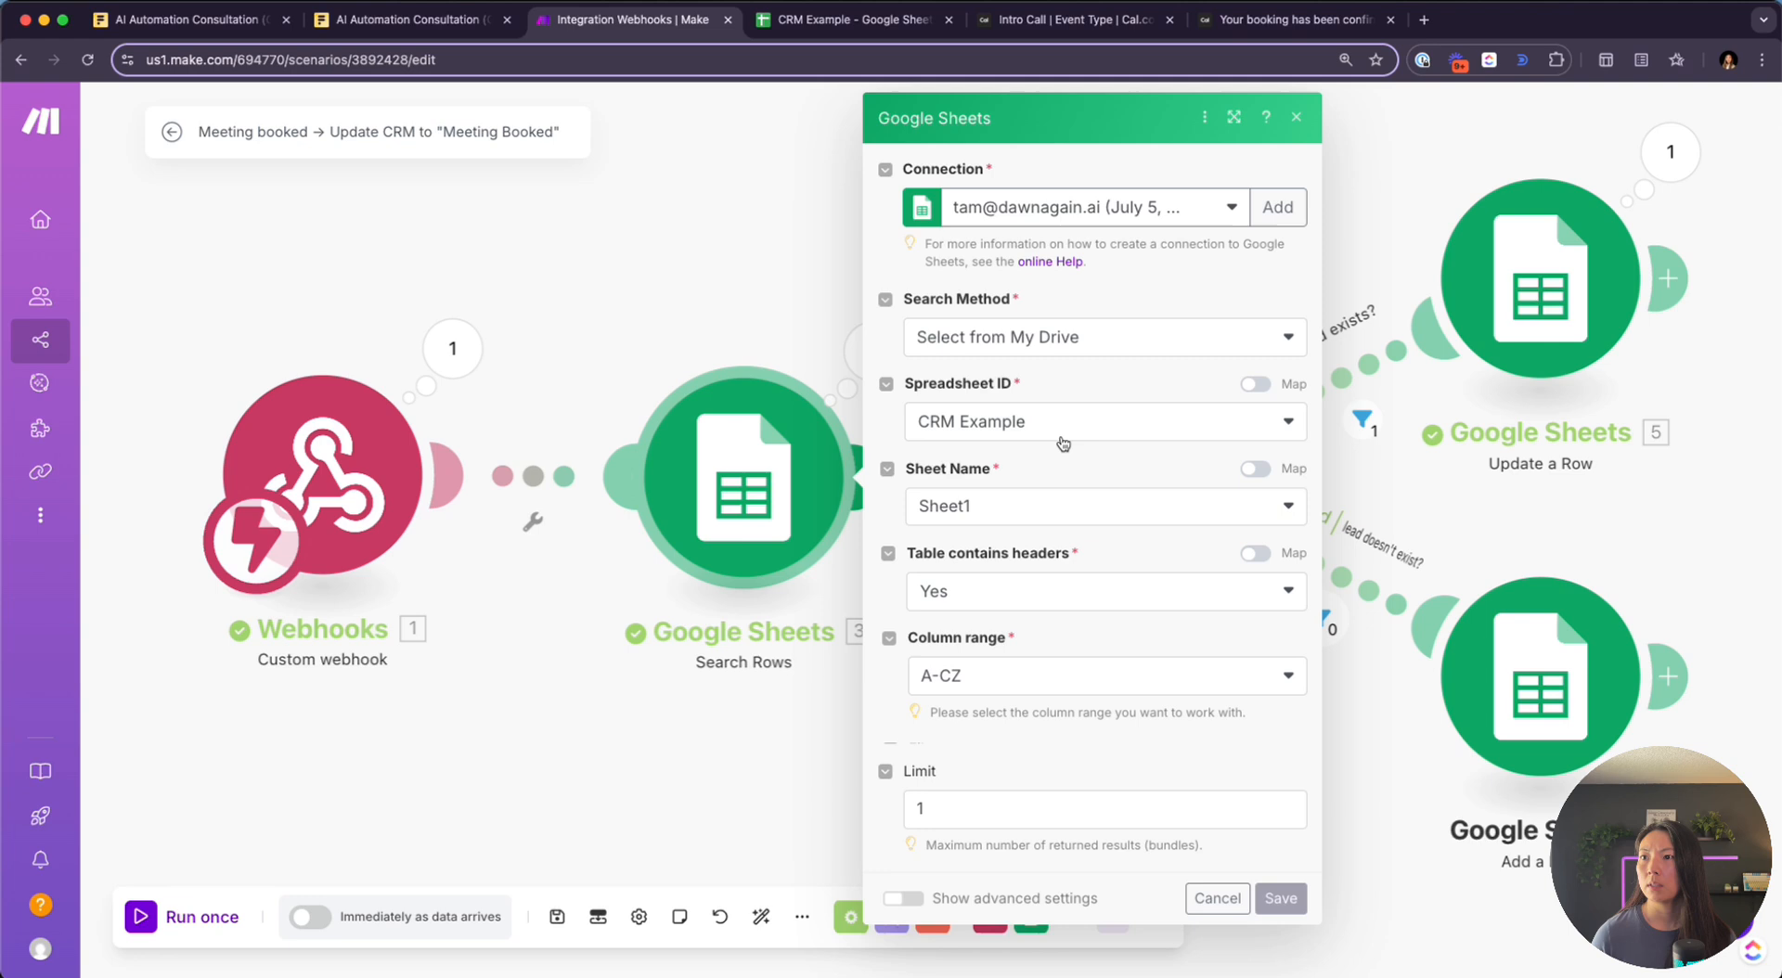
{"action": "scroll", "coordinate": [1063, 443], "scroll_direction": "down", "scroll_amount": 5}
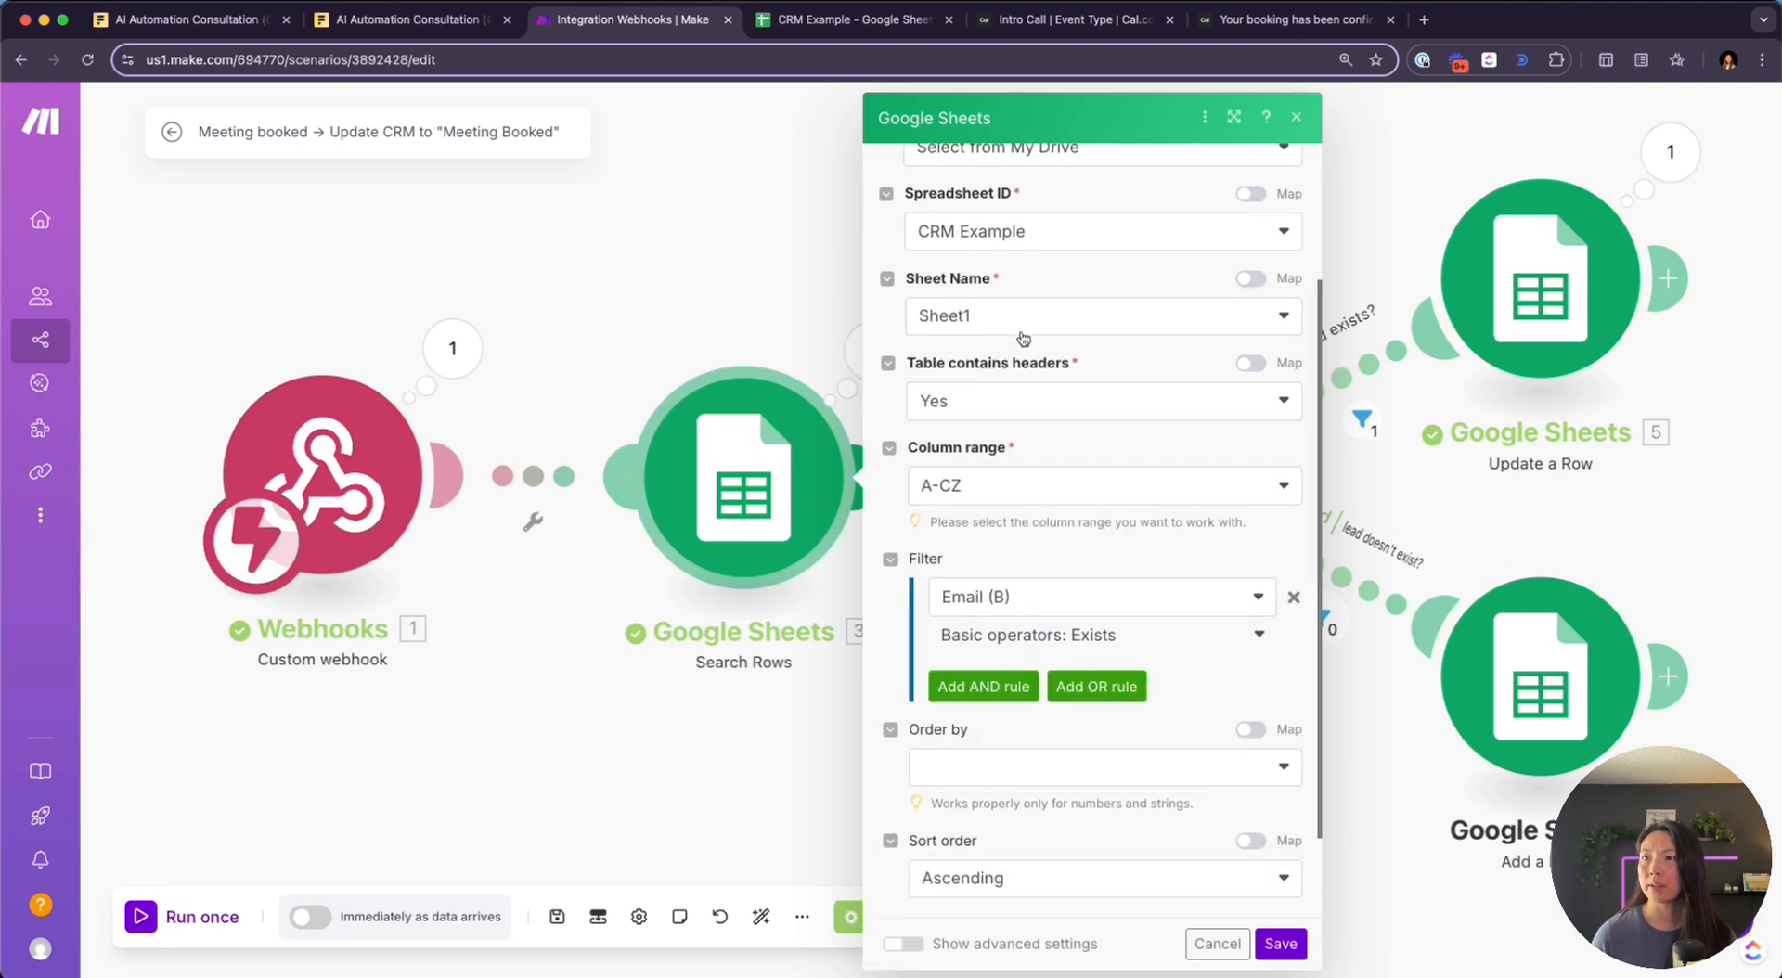
{"action": "scroll", "coordinate": [1021, 338], "scroll_direction": "down", "scroll_amount": 2}
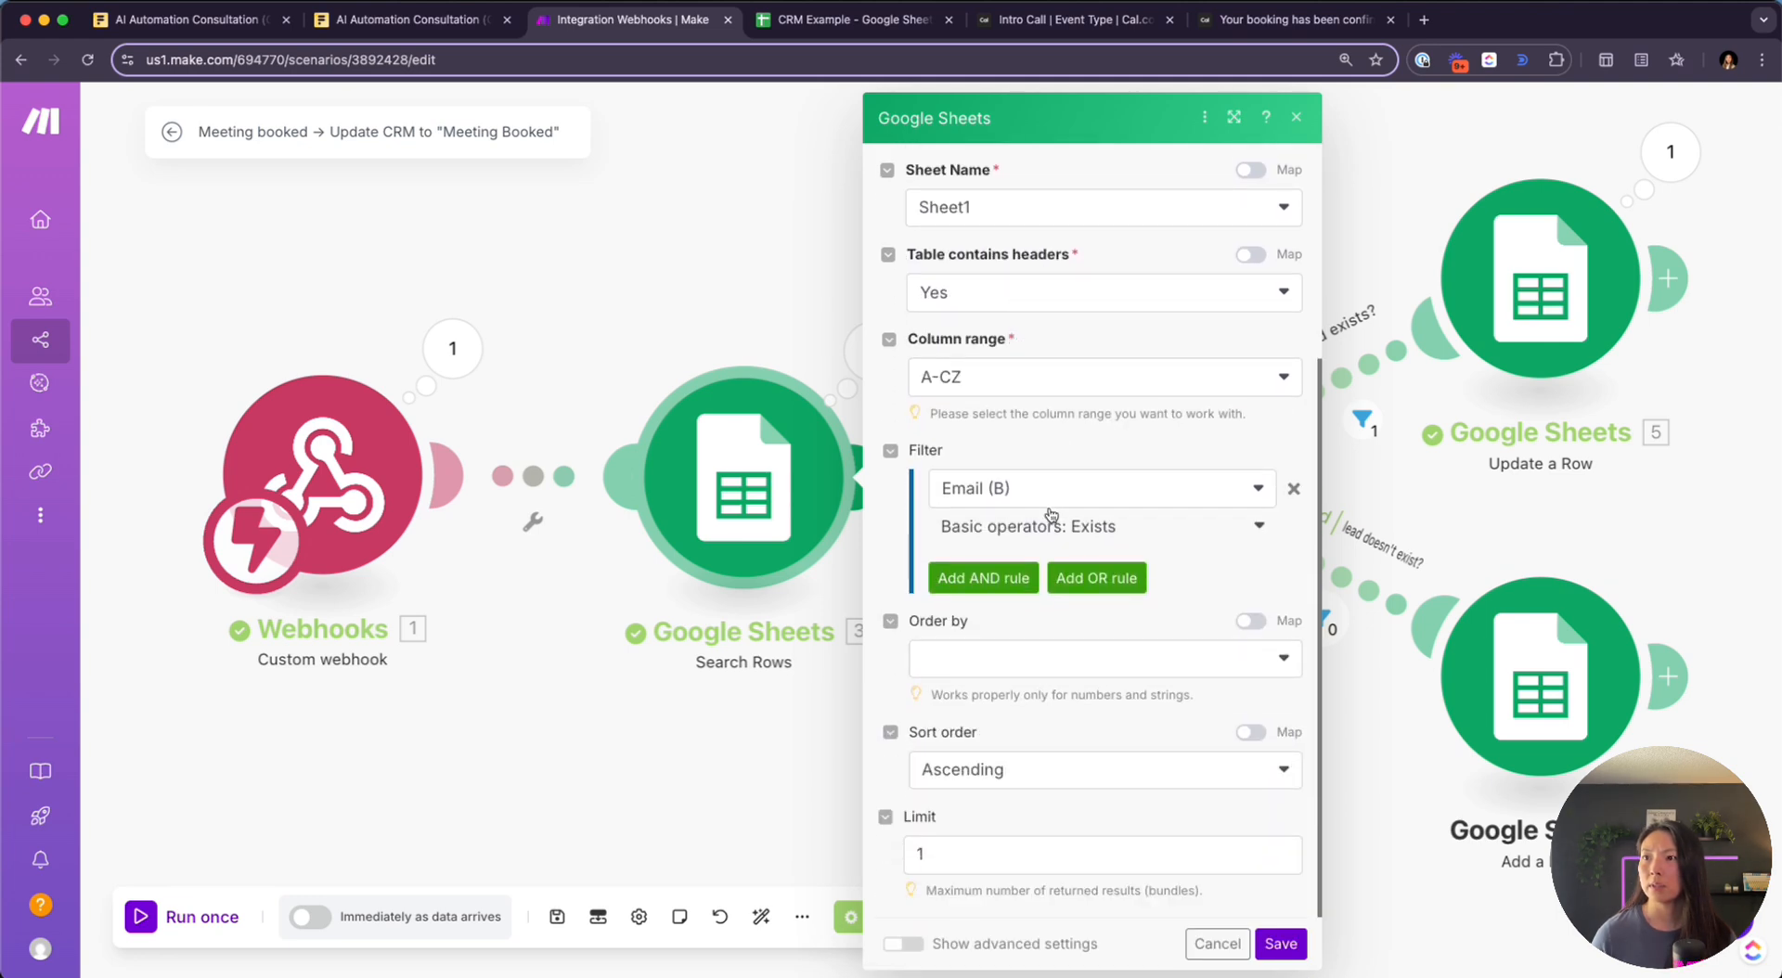
{"action": "left_click", "coordinate": [1051, 519]}
{"action": "left_click", "coordinate": [1046, 498]}
{"action": "left_click", "coordinate": [1023, 492]}
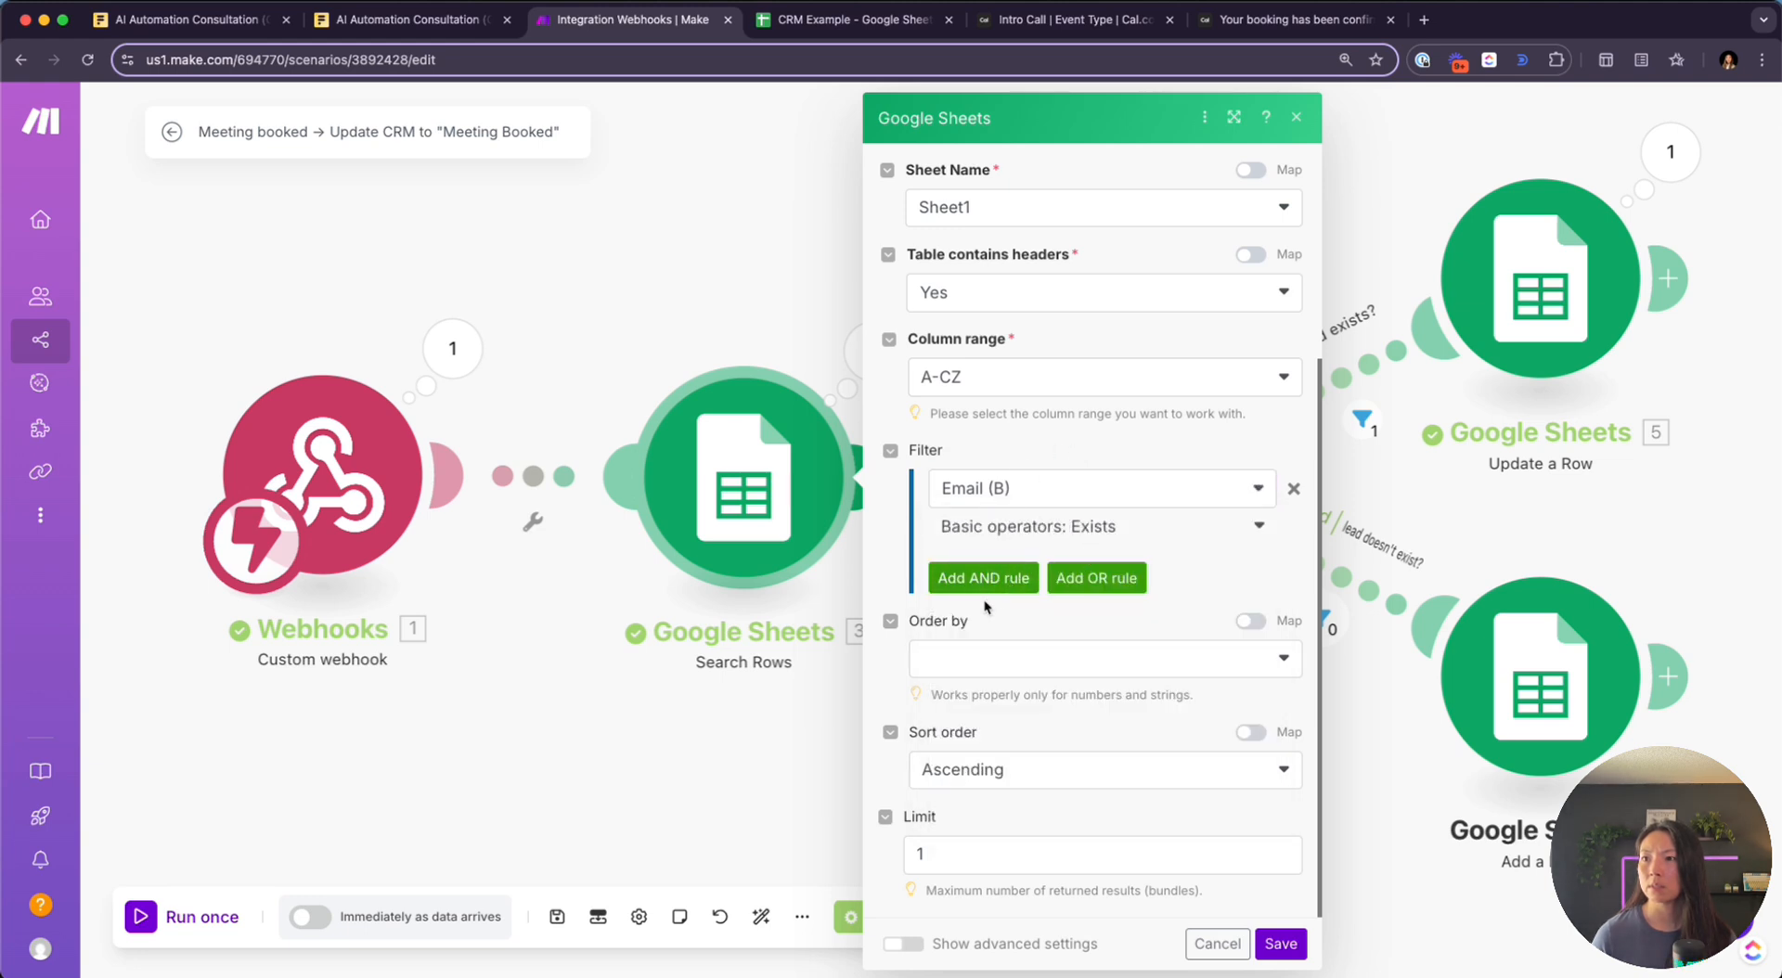
{"action": "scroll", "coordinate": [1152, 509], "scroll_direction": "up", "scroll_amount": 2}
{"action": "scroll", "coordinate": [1152, 510], "scroll_direction": "up", "scroll_amount": 3}
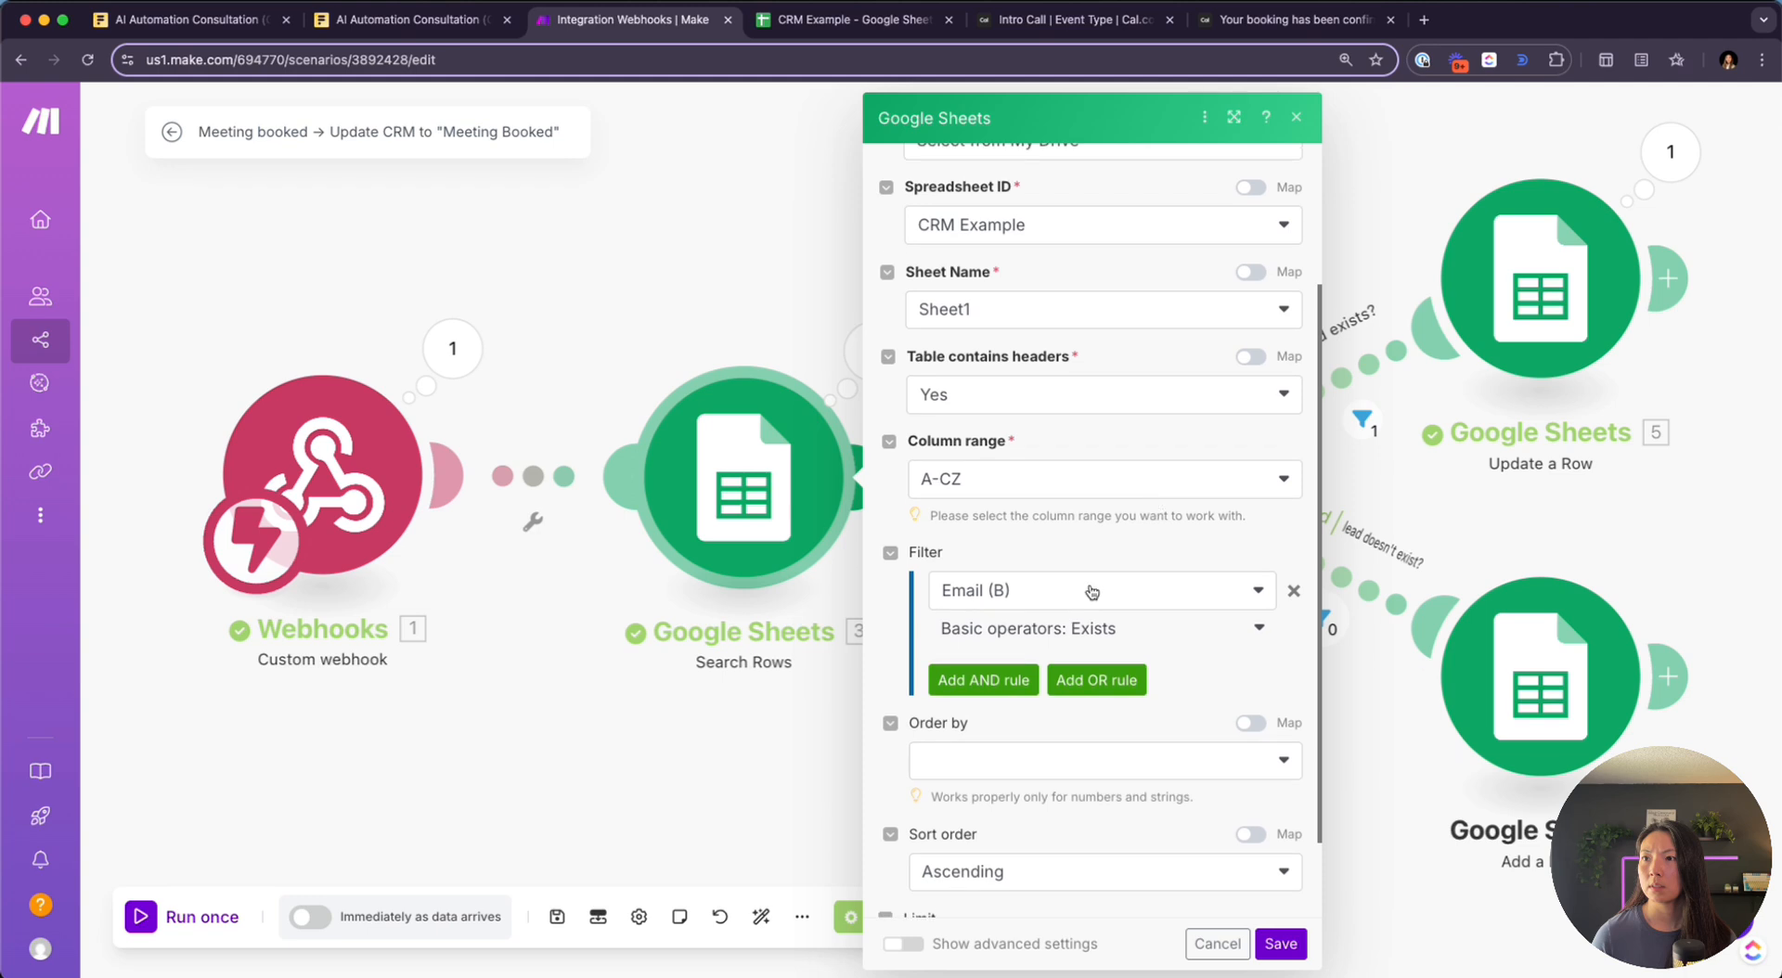
{"action": "left_click", "coordinate": [1039, 590]}
{"action": "left_click", "coordinate": [1052, 662]}
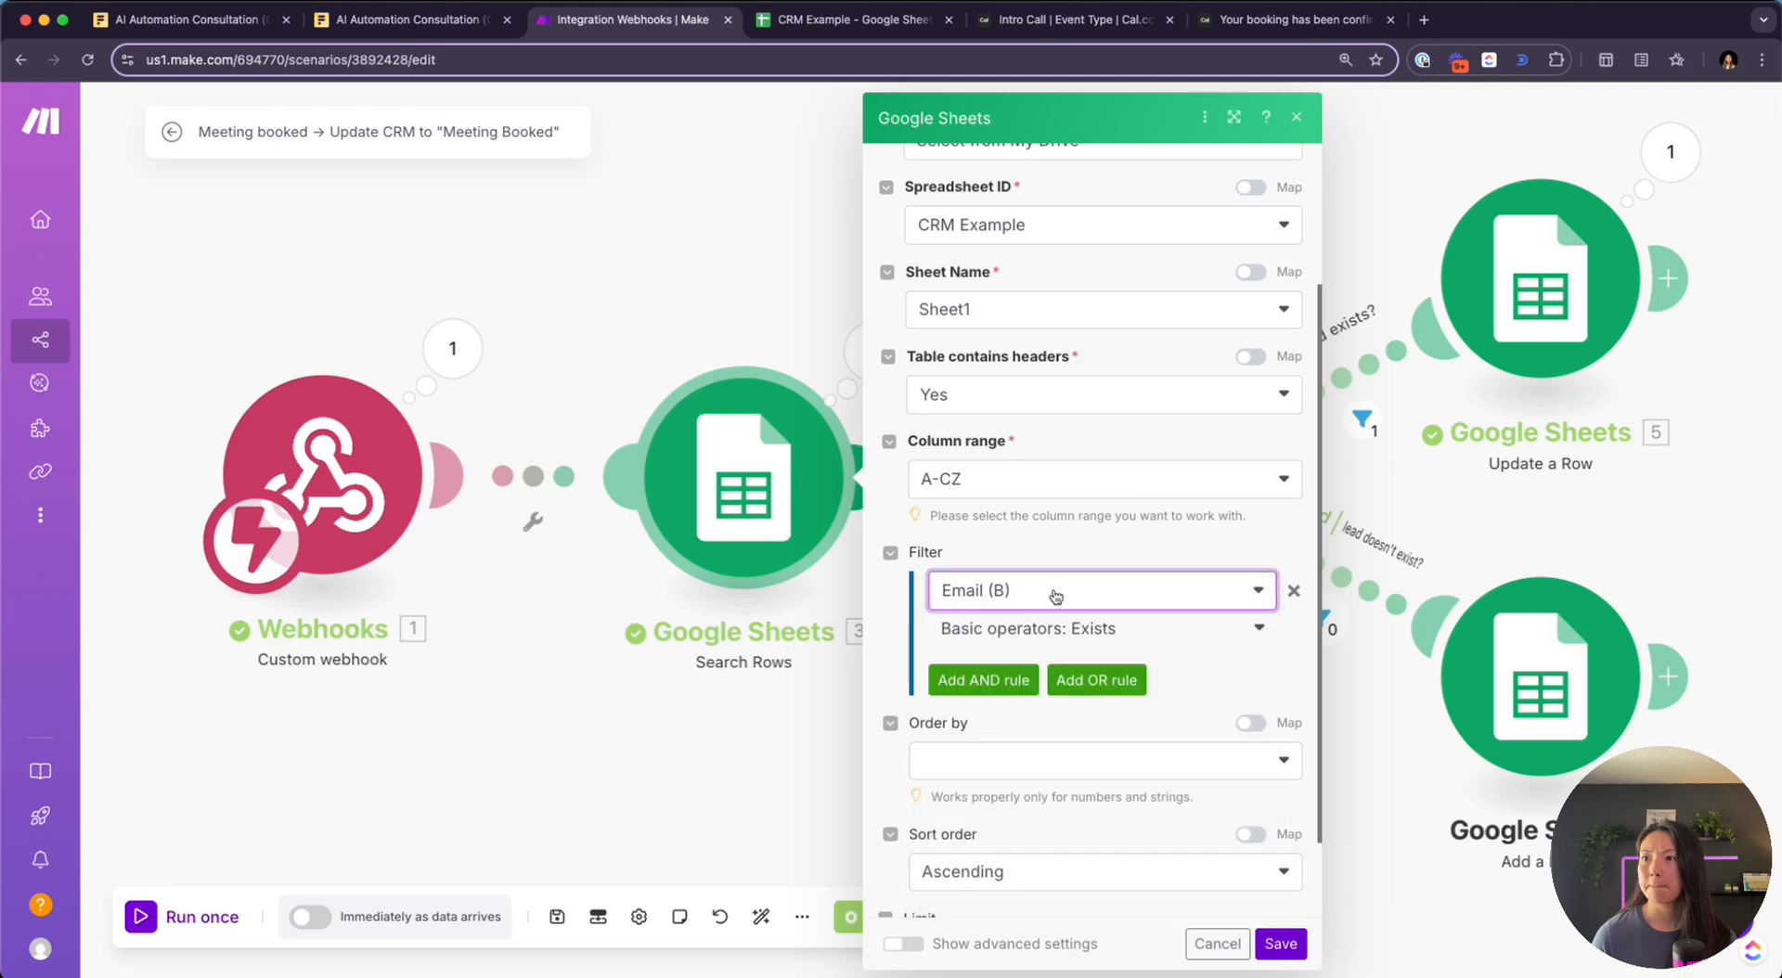
{"action": "scroll", "coordinate": [1054, 603], "scroll_direction": "up", "scroll_amount": 6}
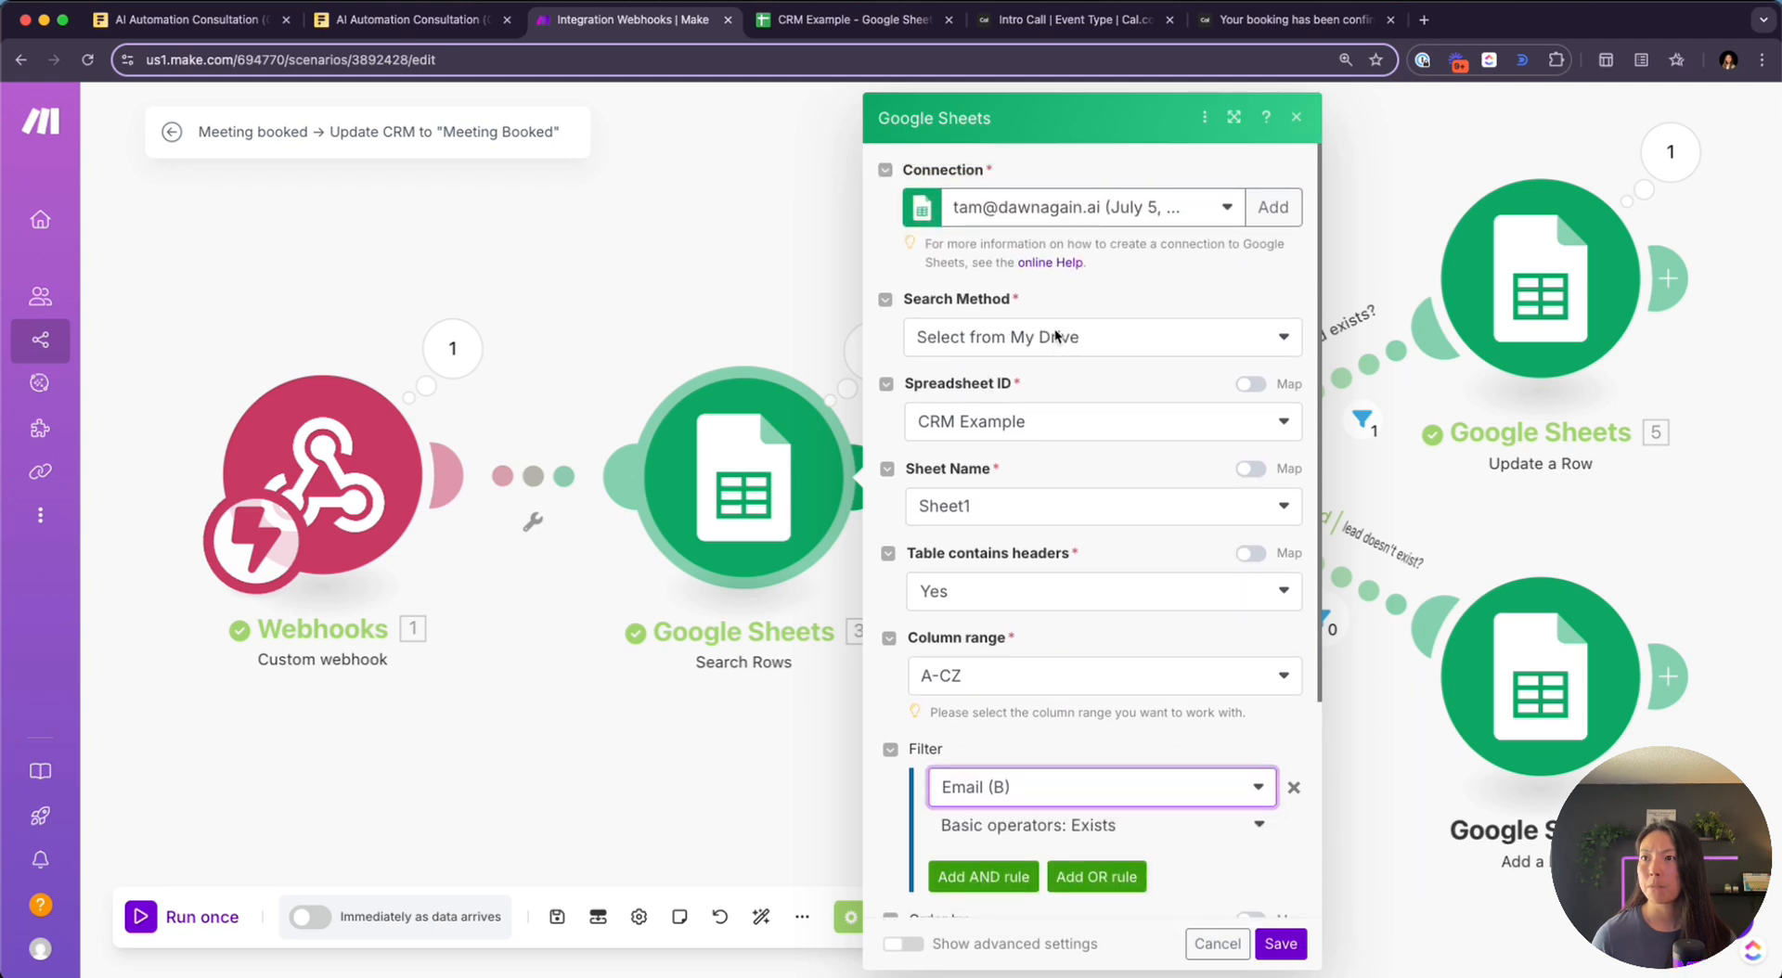
{"action": "scroll", "coordinate": [1055, 336], "scroll_direction": "down", "scroll_amount": 8}
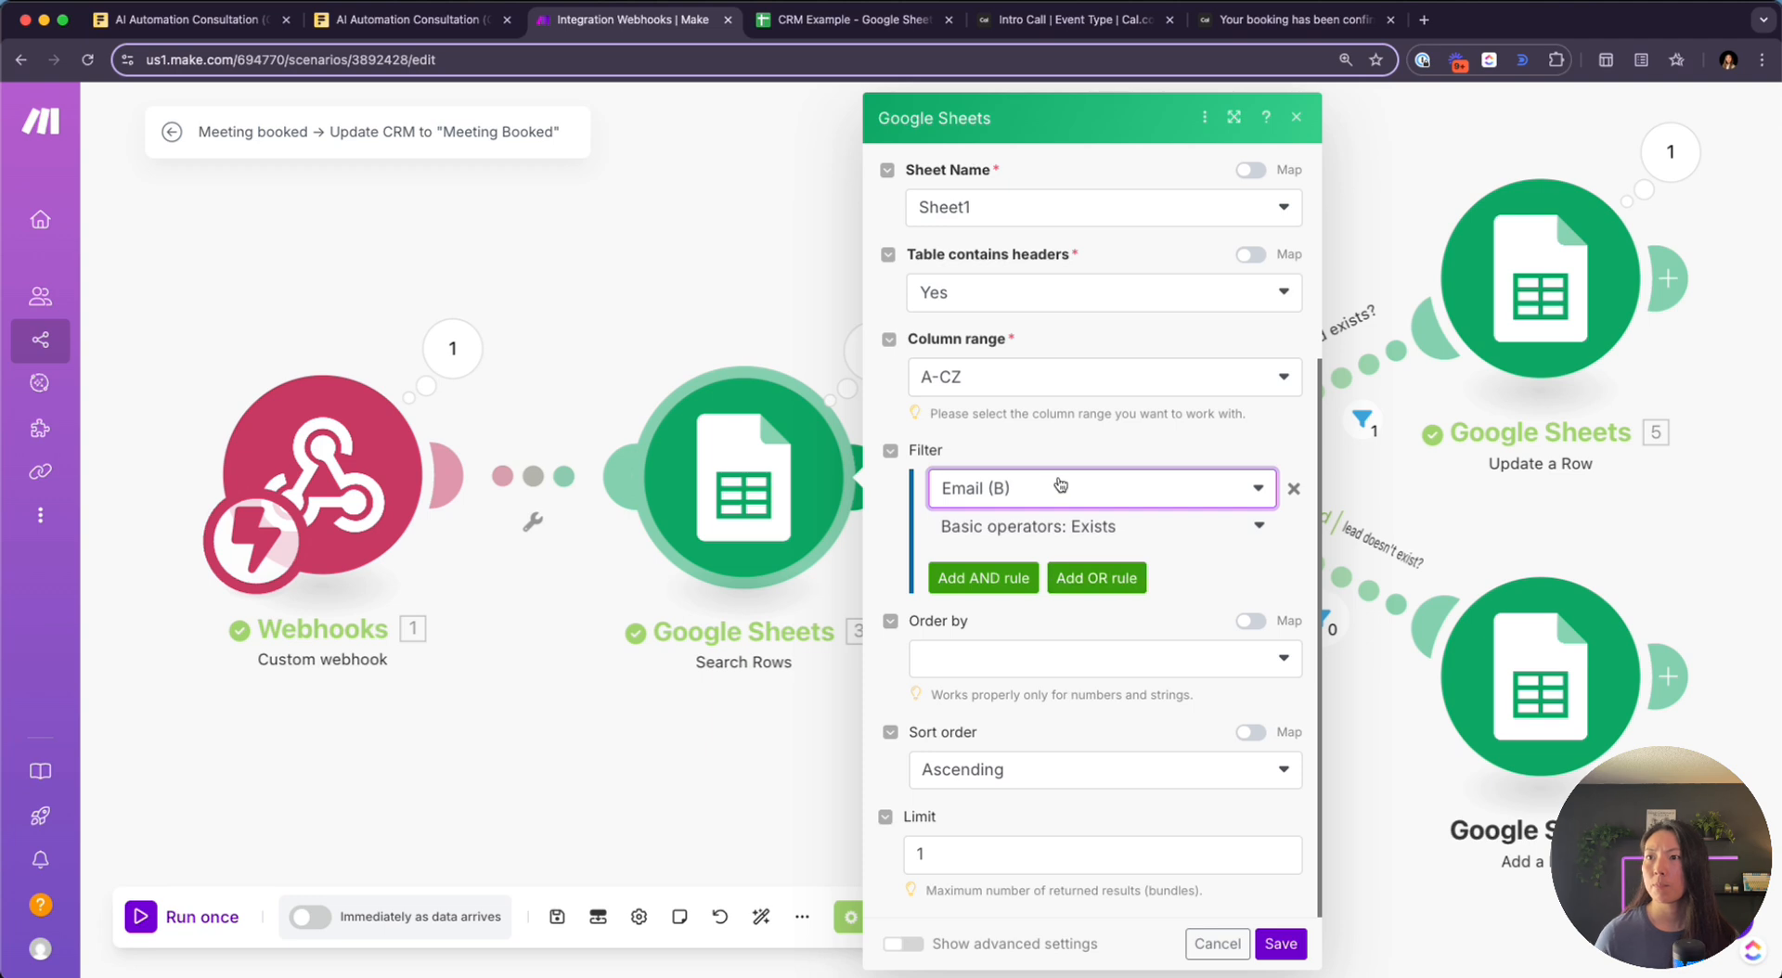
Set the operator to Equal to (case insensitive), map payload.attendees[]: email, and save
{"action": "left_click", "coordinate": [1125, 527]}
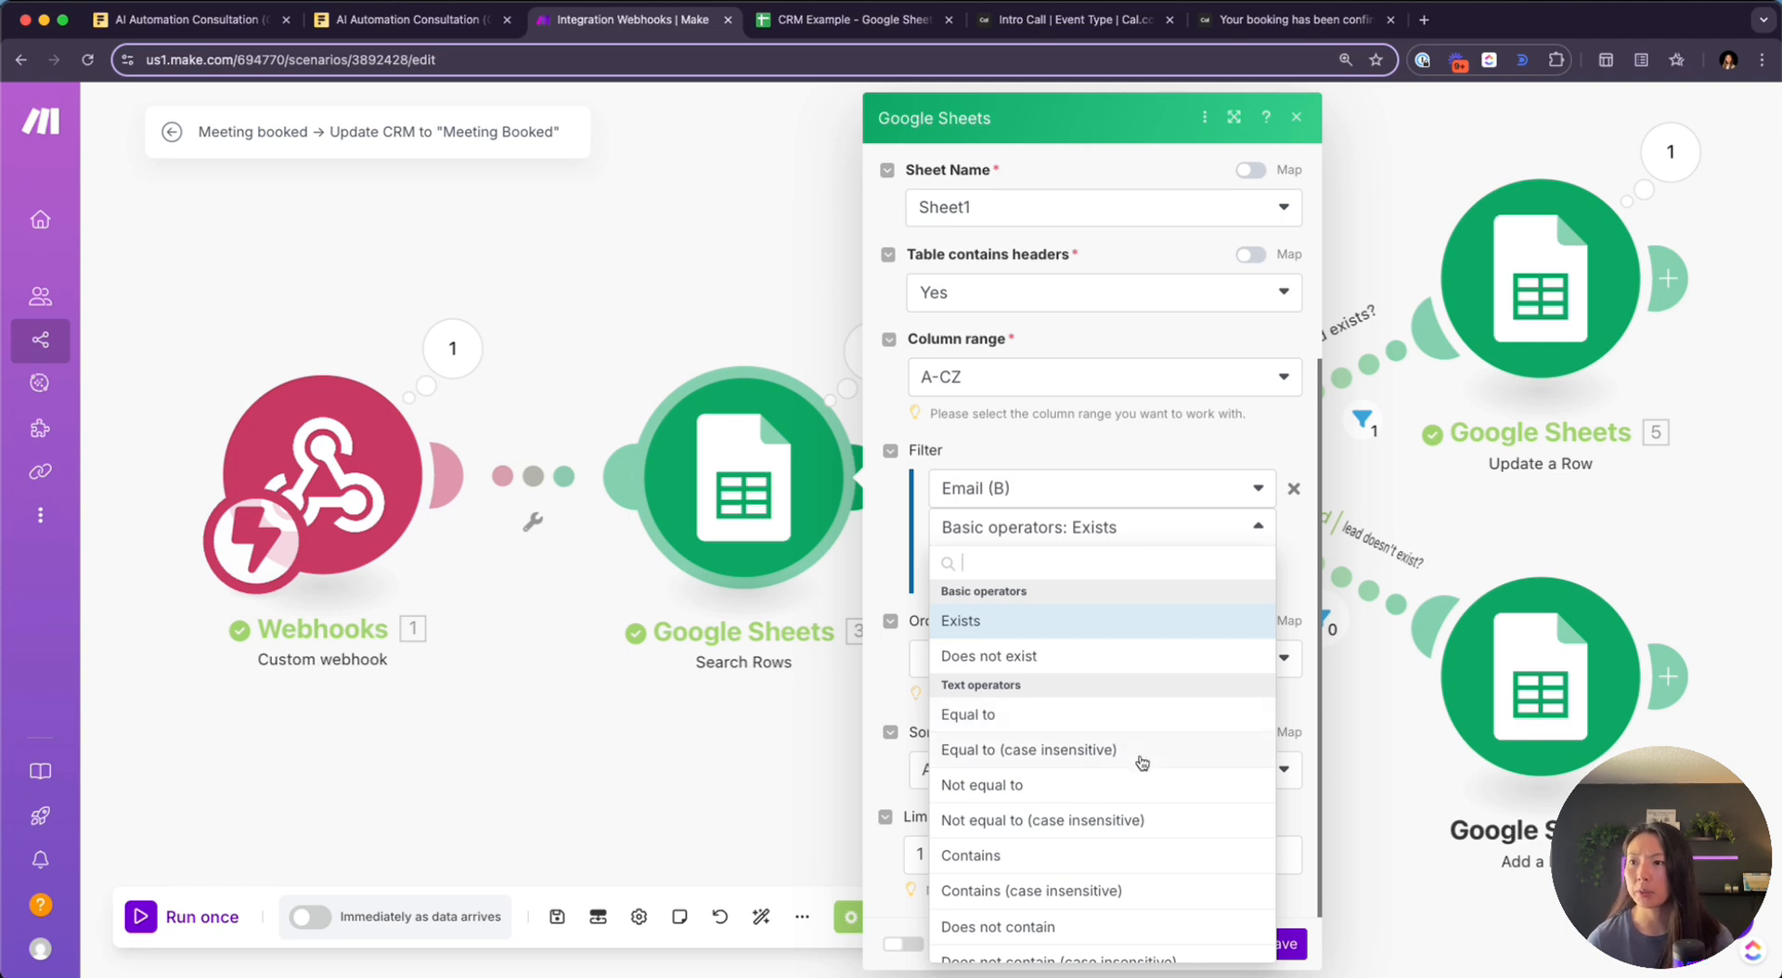
{"action": "left_click", "coordinate": [1093, 751]}
{"action": "left_click", "coordinate": [1061, 560]}
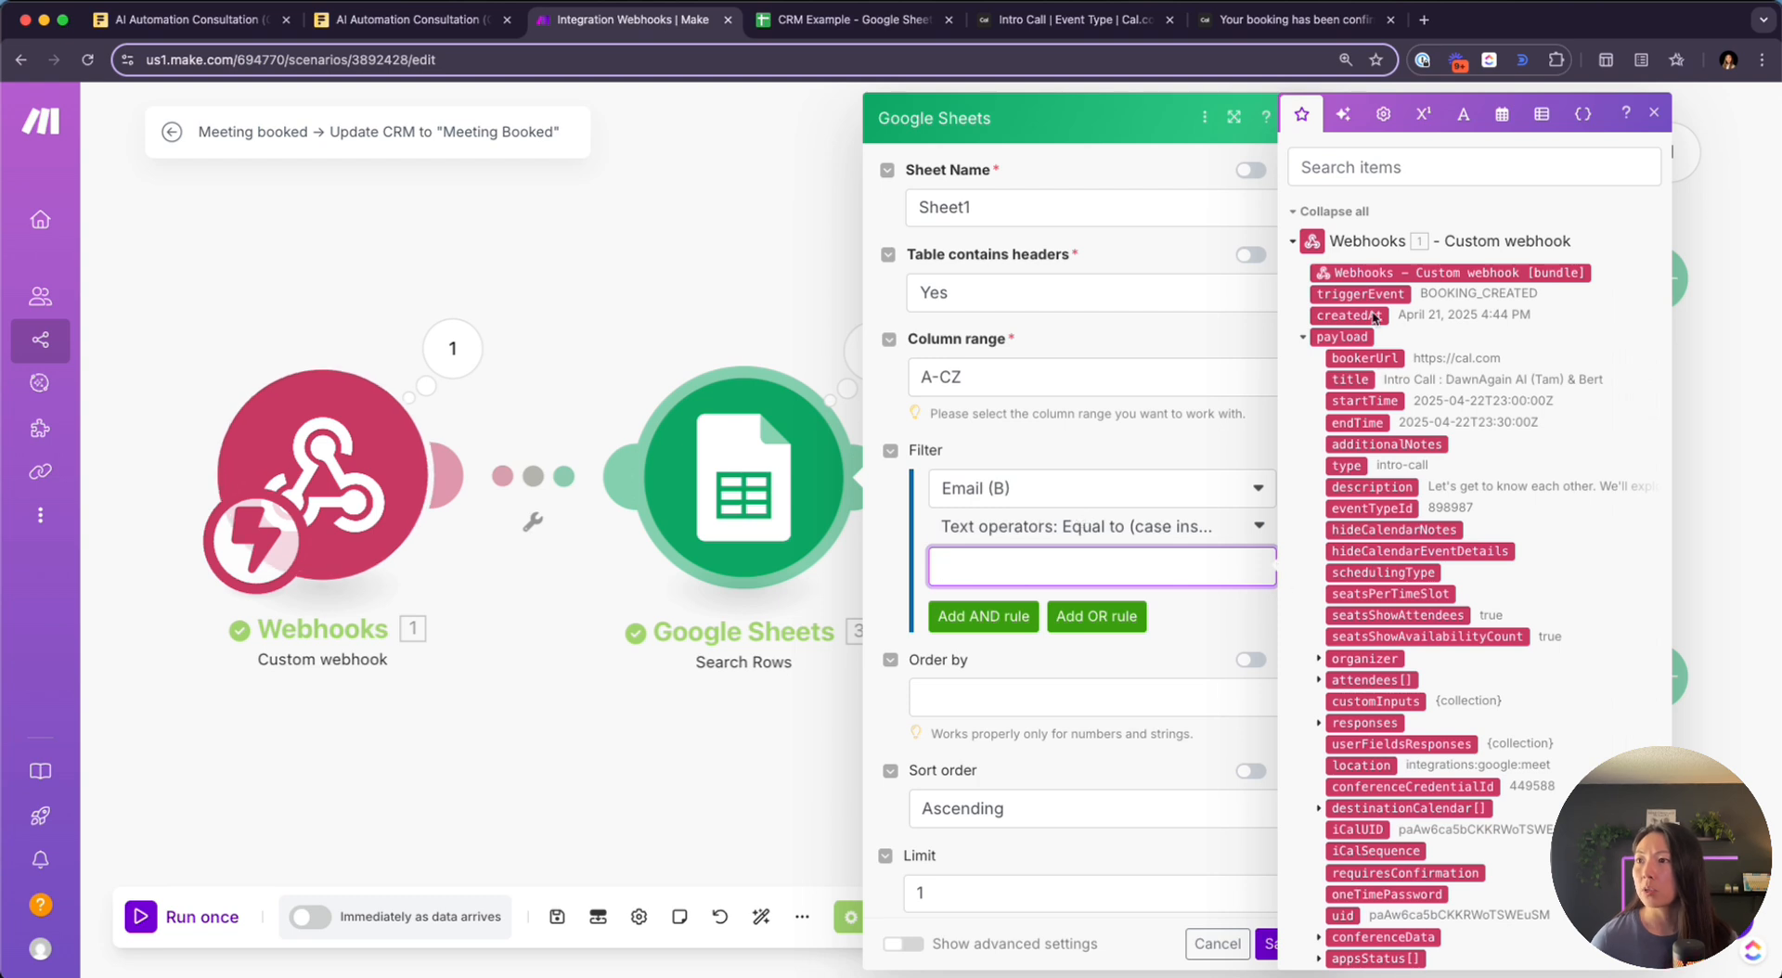
{"action": "scroll", "coordinate": [1327, 504], "scroll_direction": "down", "scroll_amount": 3}
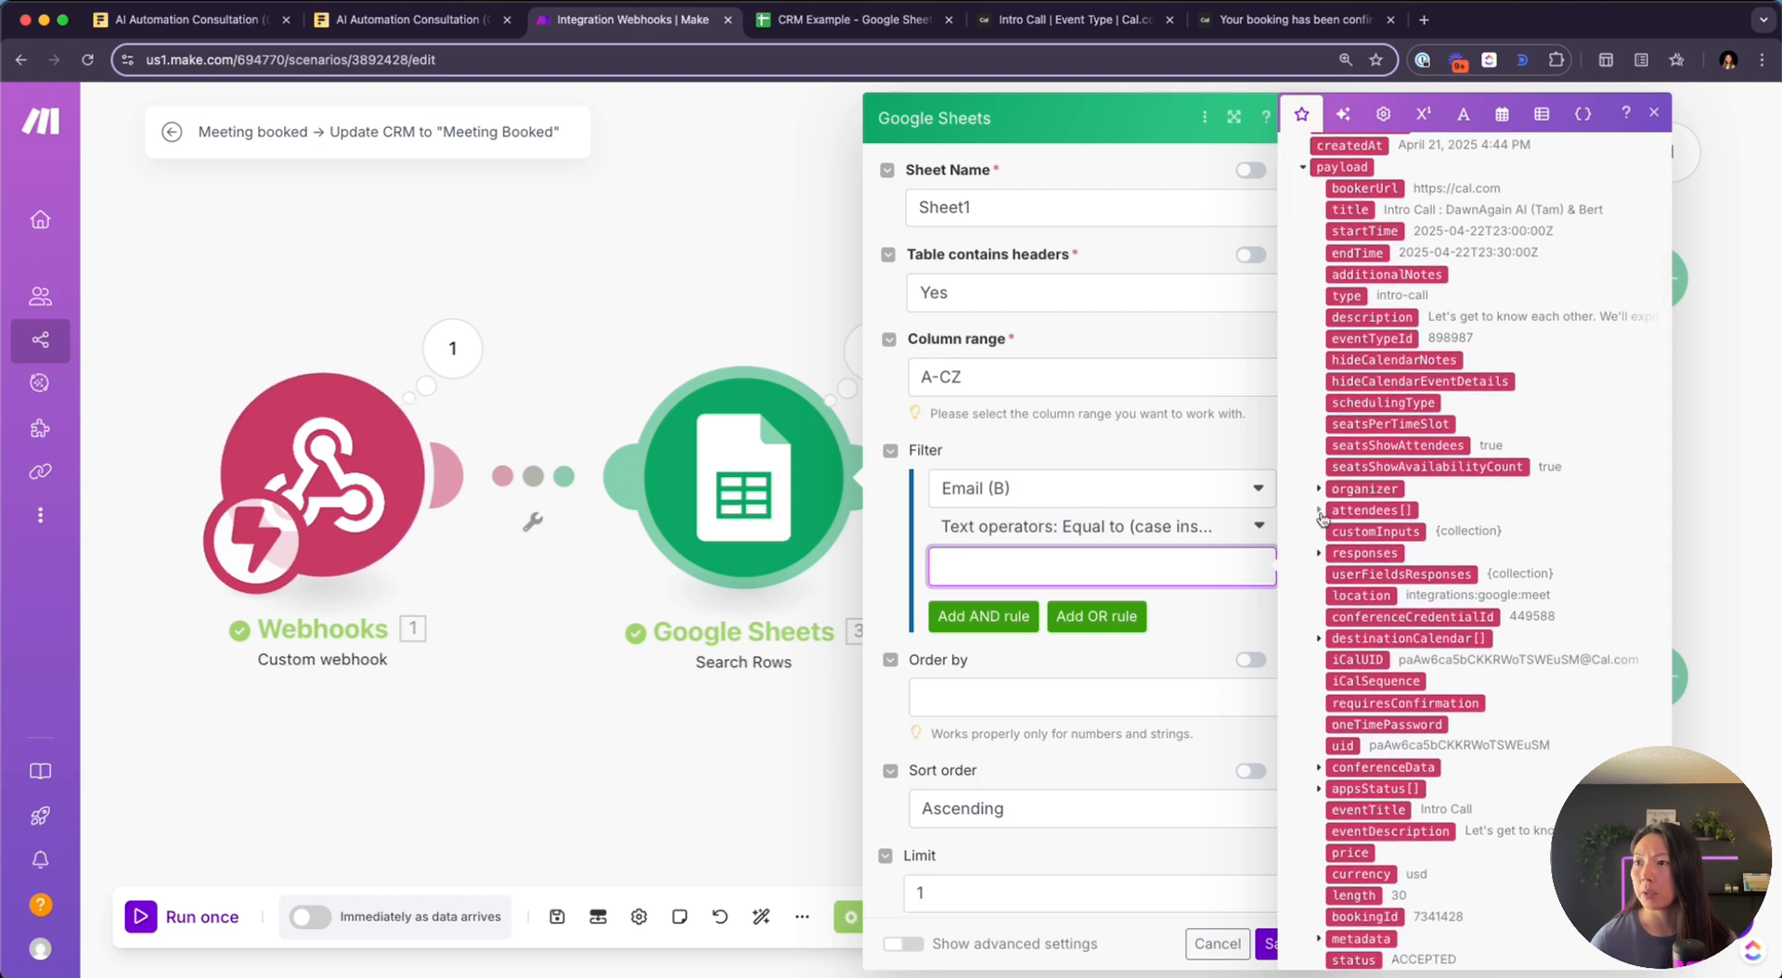
{"action": "left_click", "coordinate": [1323, 510]}
{"action": "left_click", "coordinate": [1353, 534]}
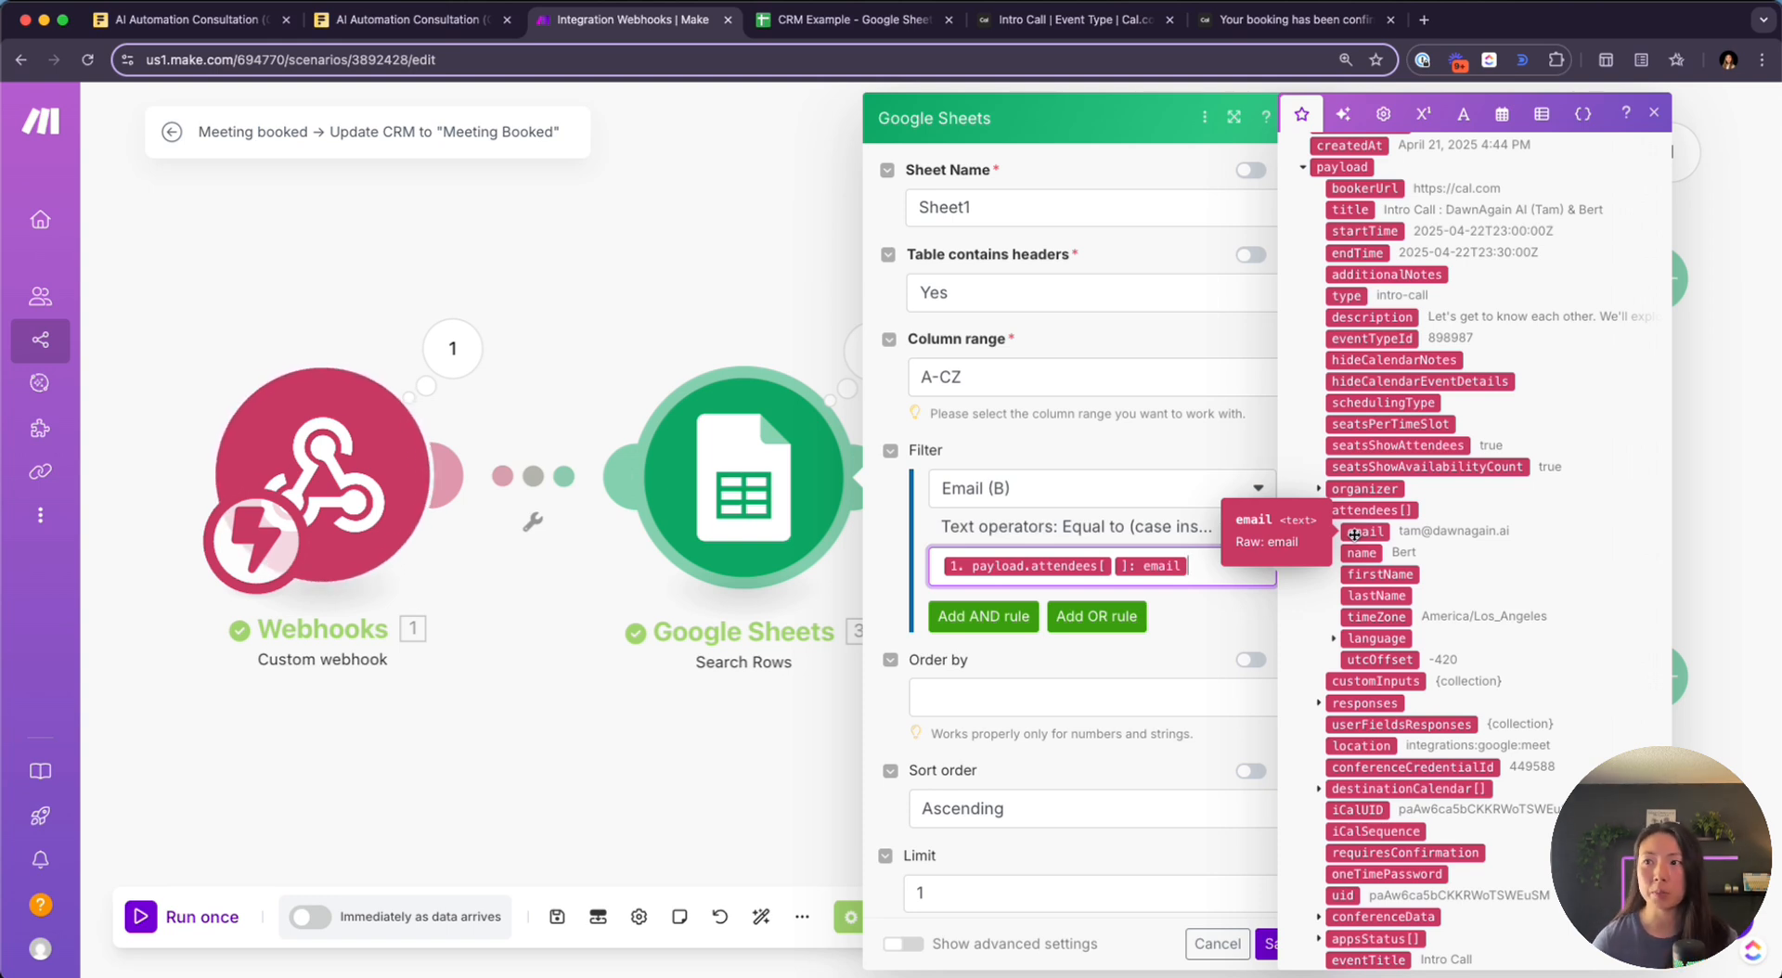
{"action": "left_click", "coordinate": [1219, 626]}
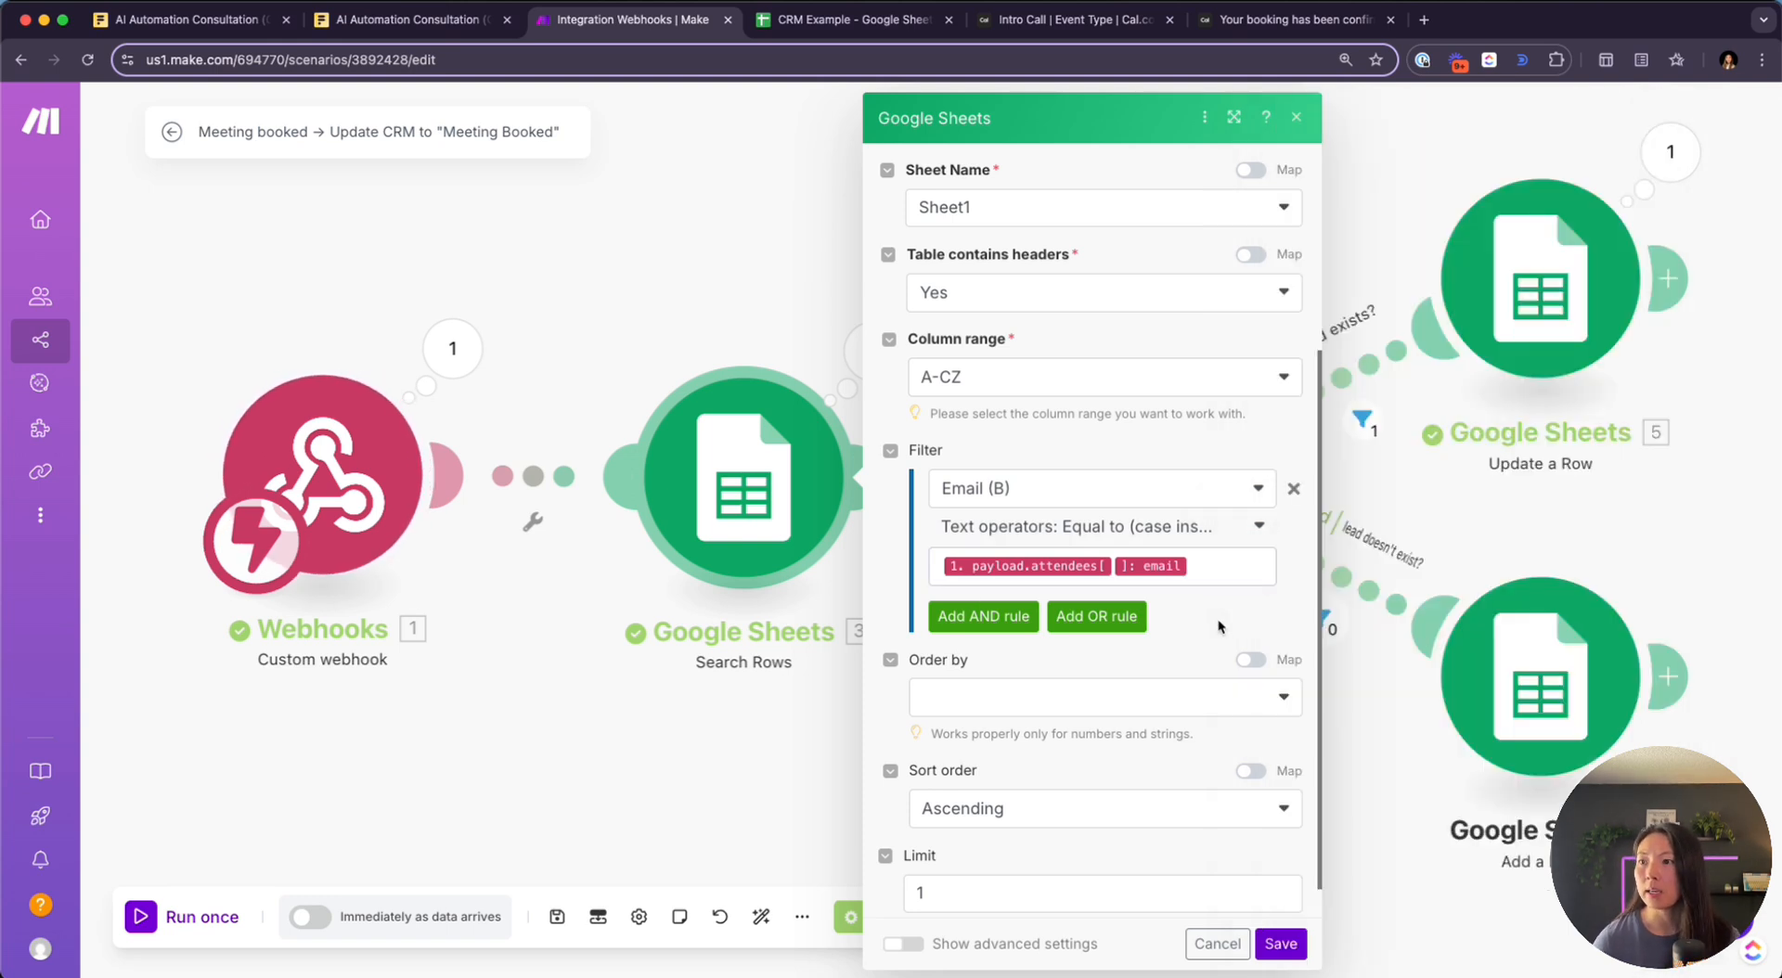
{"action": "left_click", "coordinate": [1279, 940]}
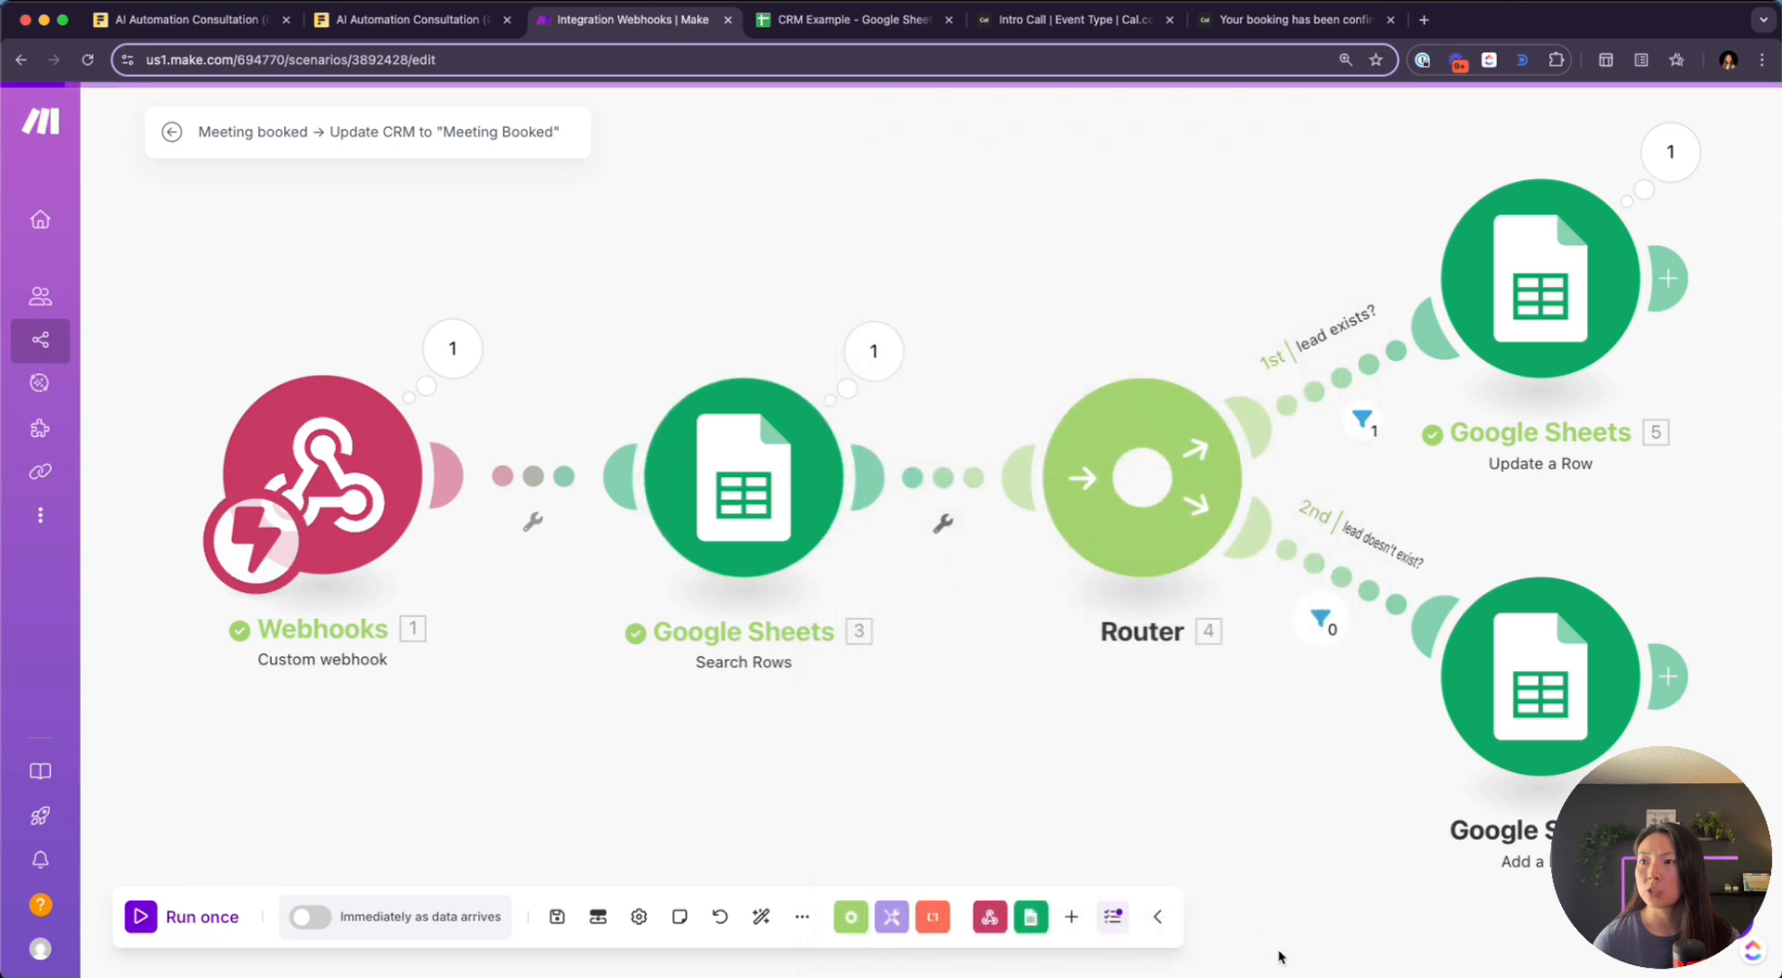
Start a single Make run and open the public Intro Call booking page
{"action": "left_click", "coordinate": [143, 917]}
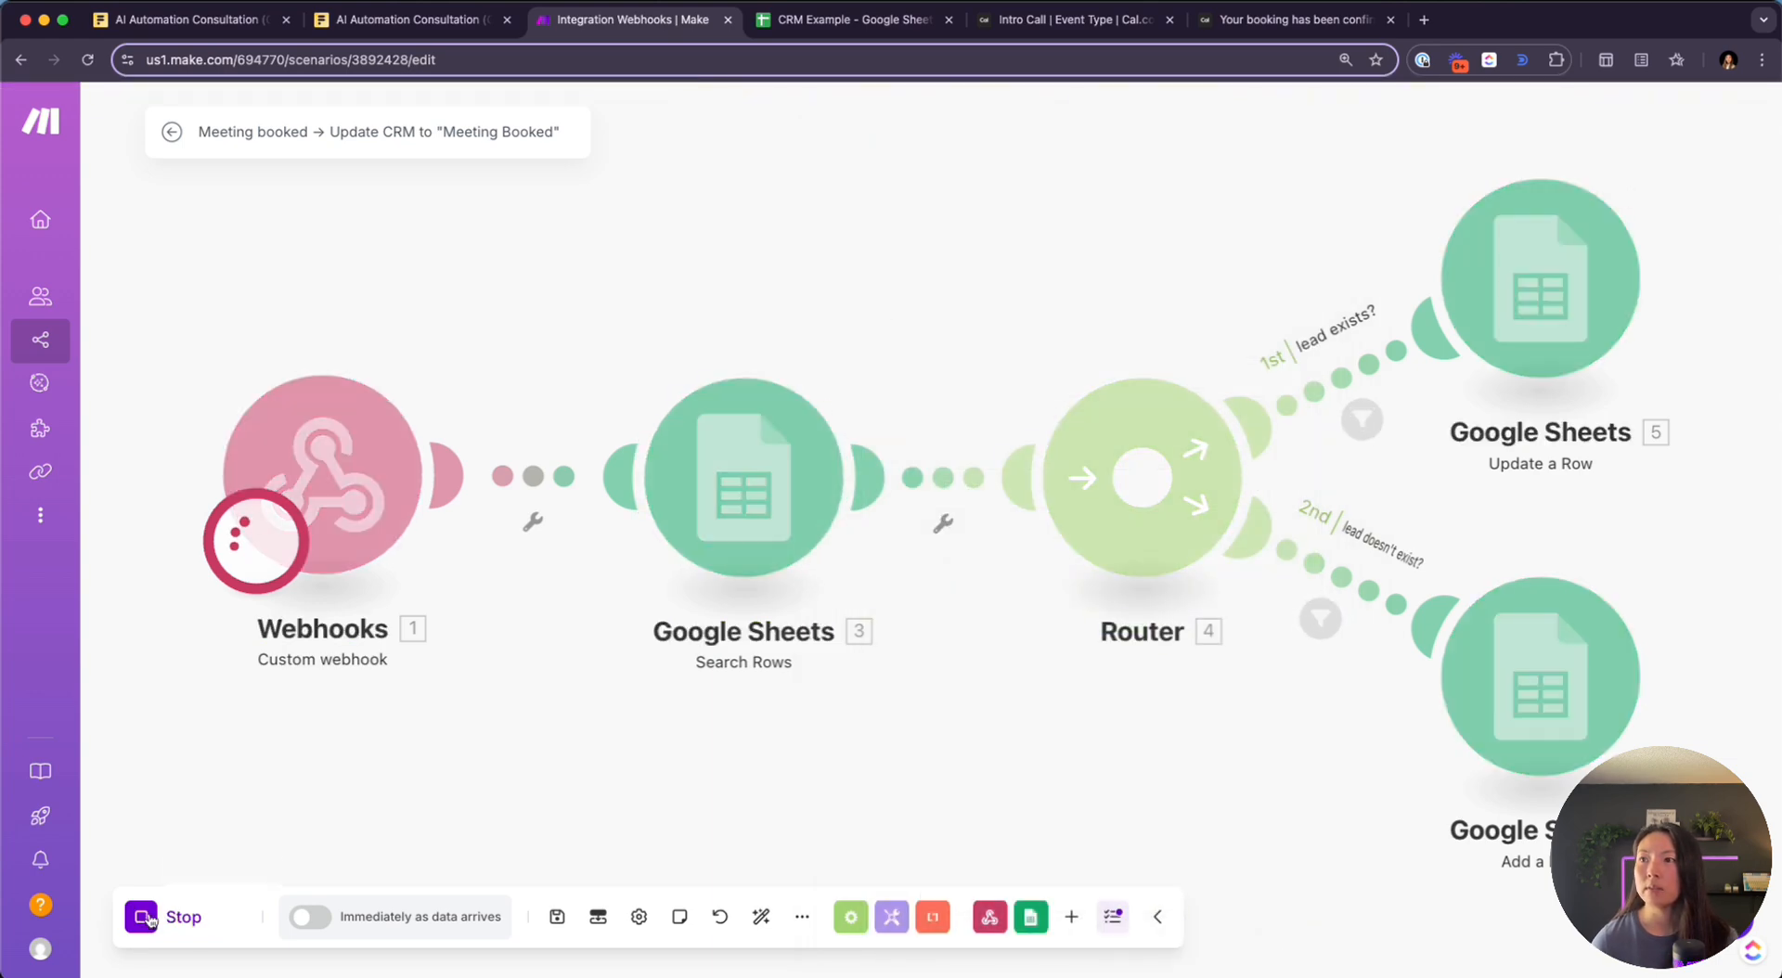
{"action": "left_click", "coordinate": [1272, 20]}
{"action": "left_click", "coordinate": [1050, 21]}
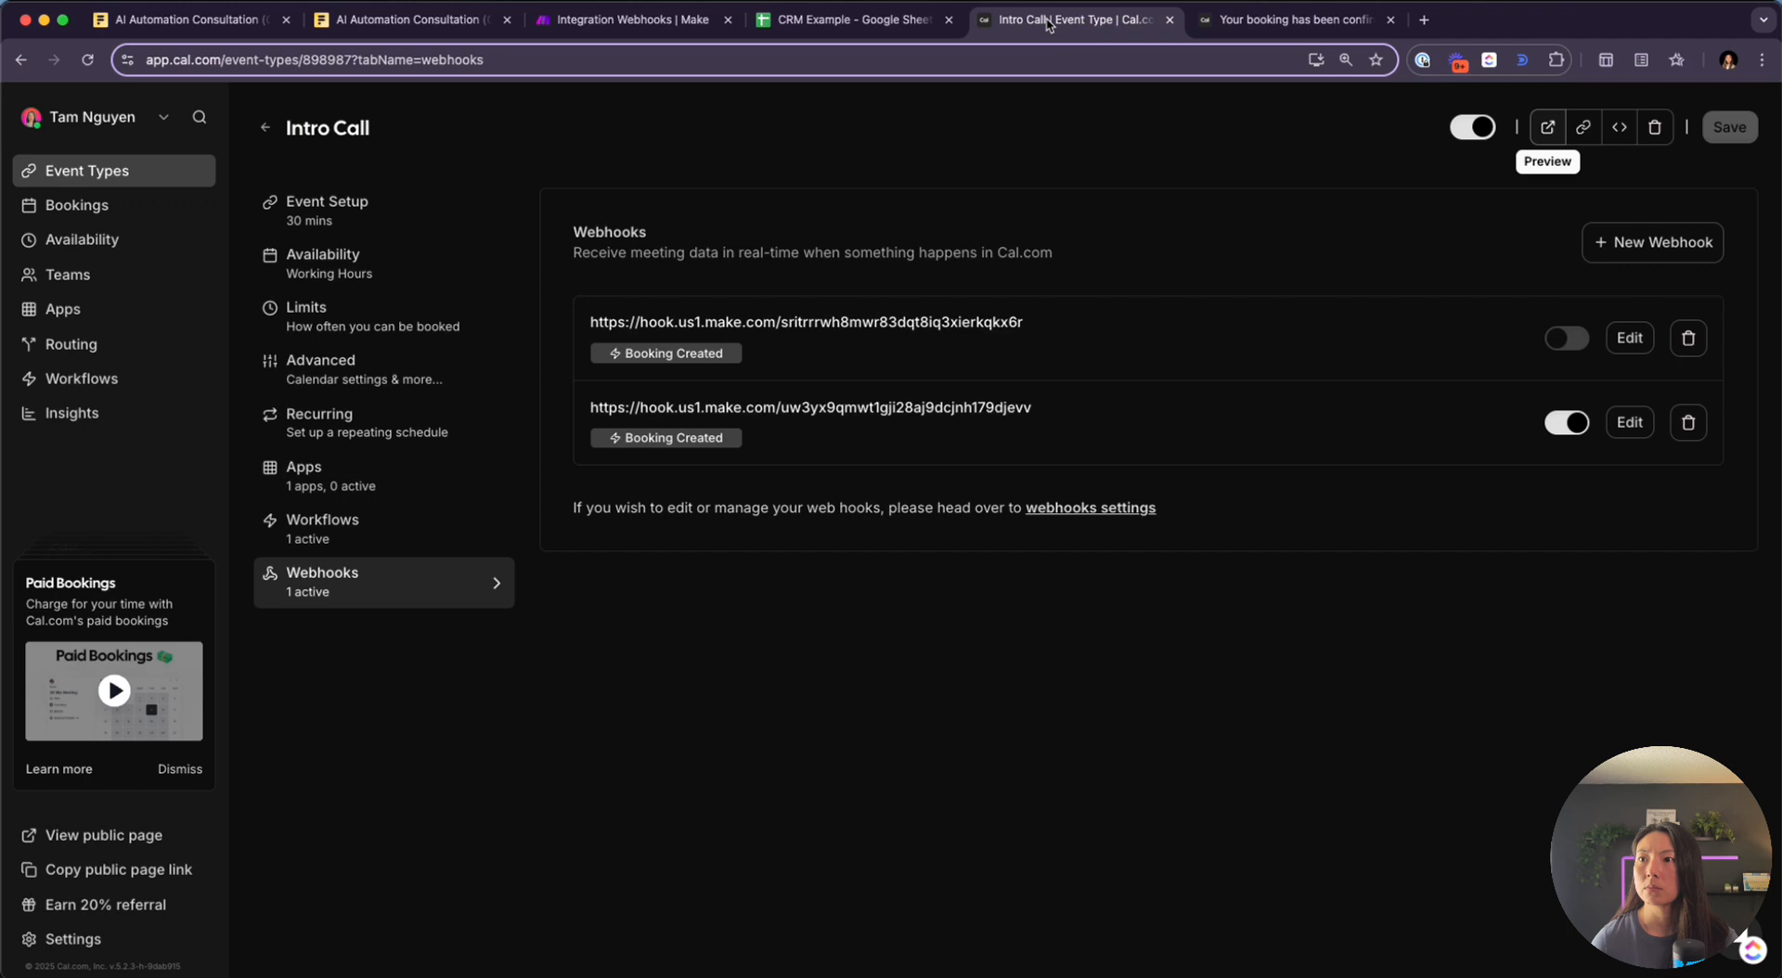
{"action": "left_click", "coordinate": [1545, 127]}
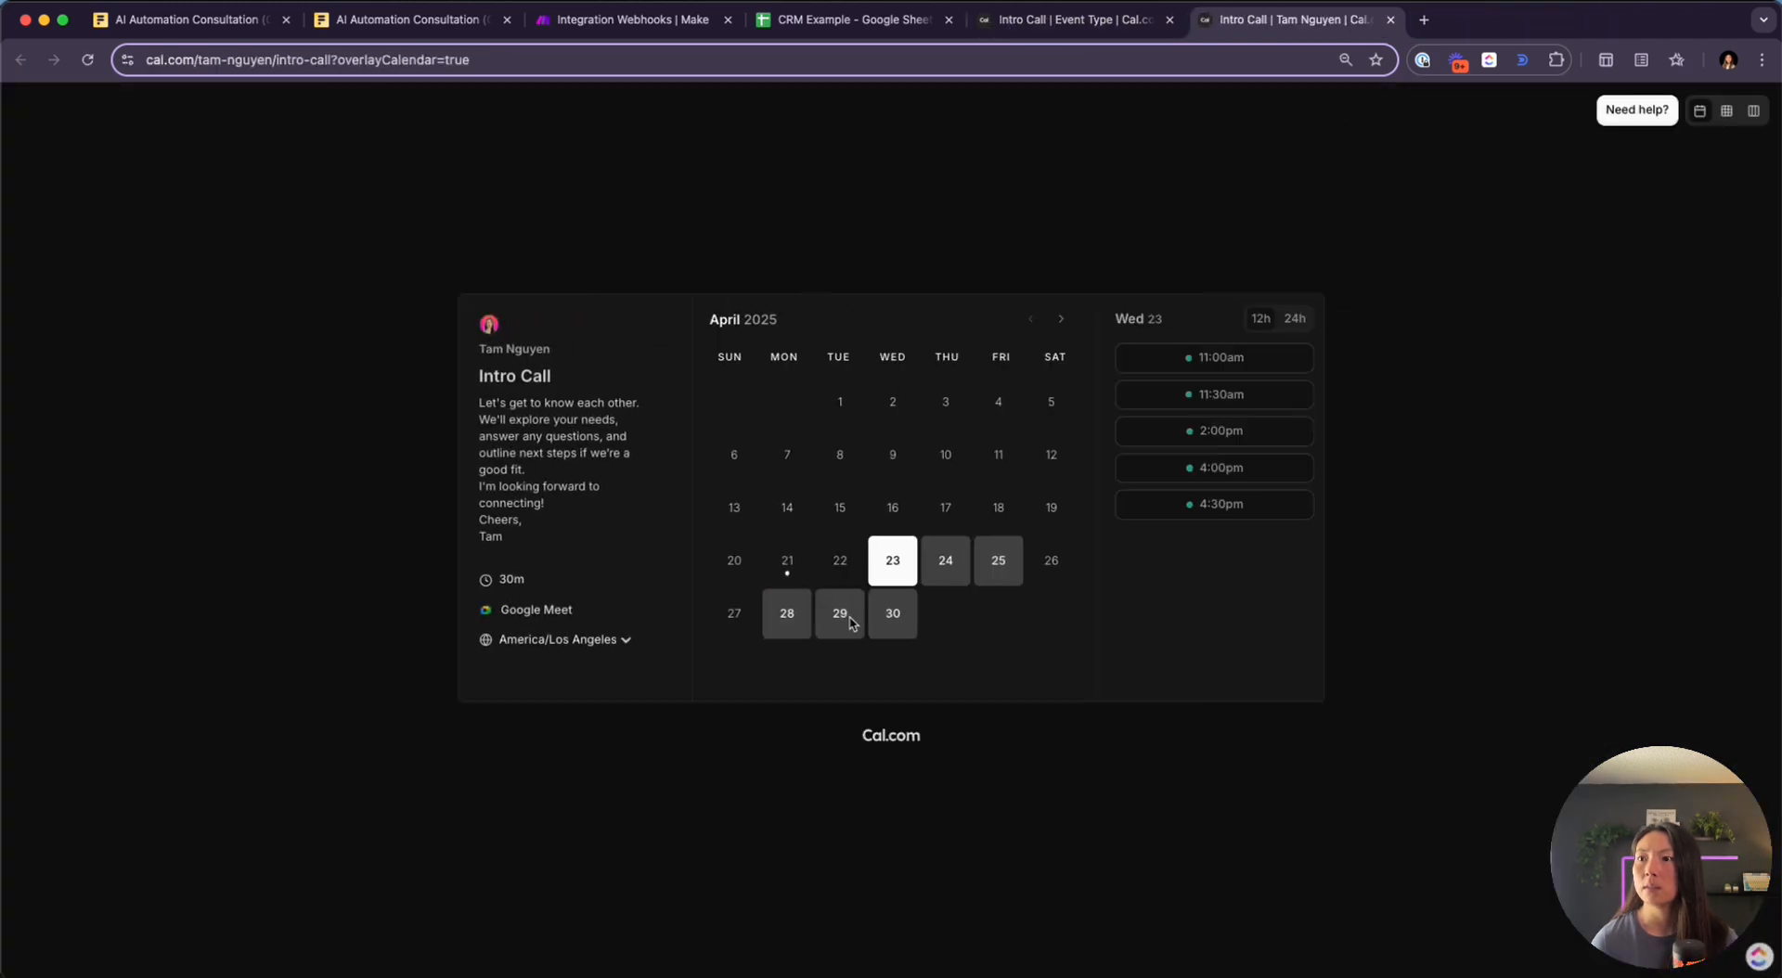
Book Wednesday 23 at 11:00am under a new attendee name and confirm it
{"action": "left_click", "coordinate": [1143, 360]}
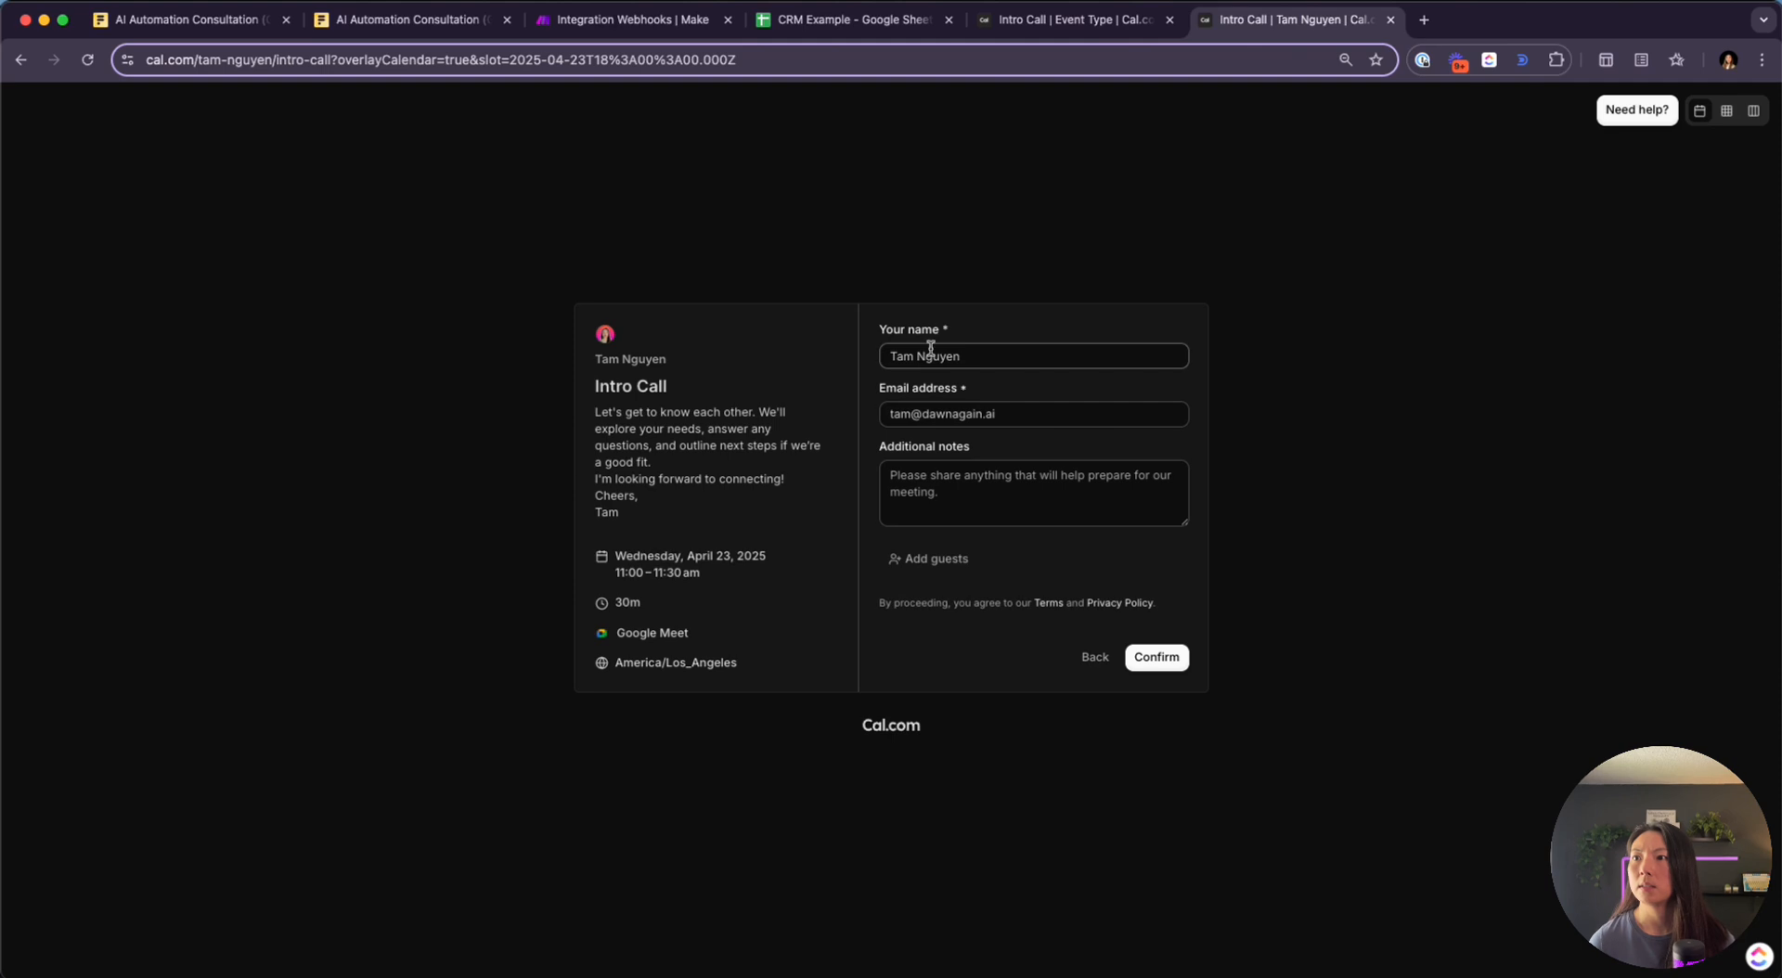
{"action": "left_click", "coordinate": [989, 358]}
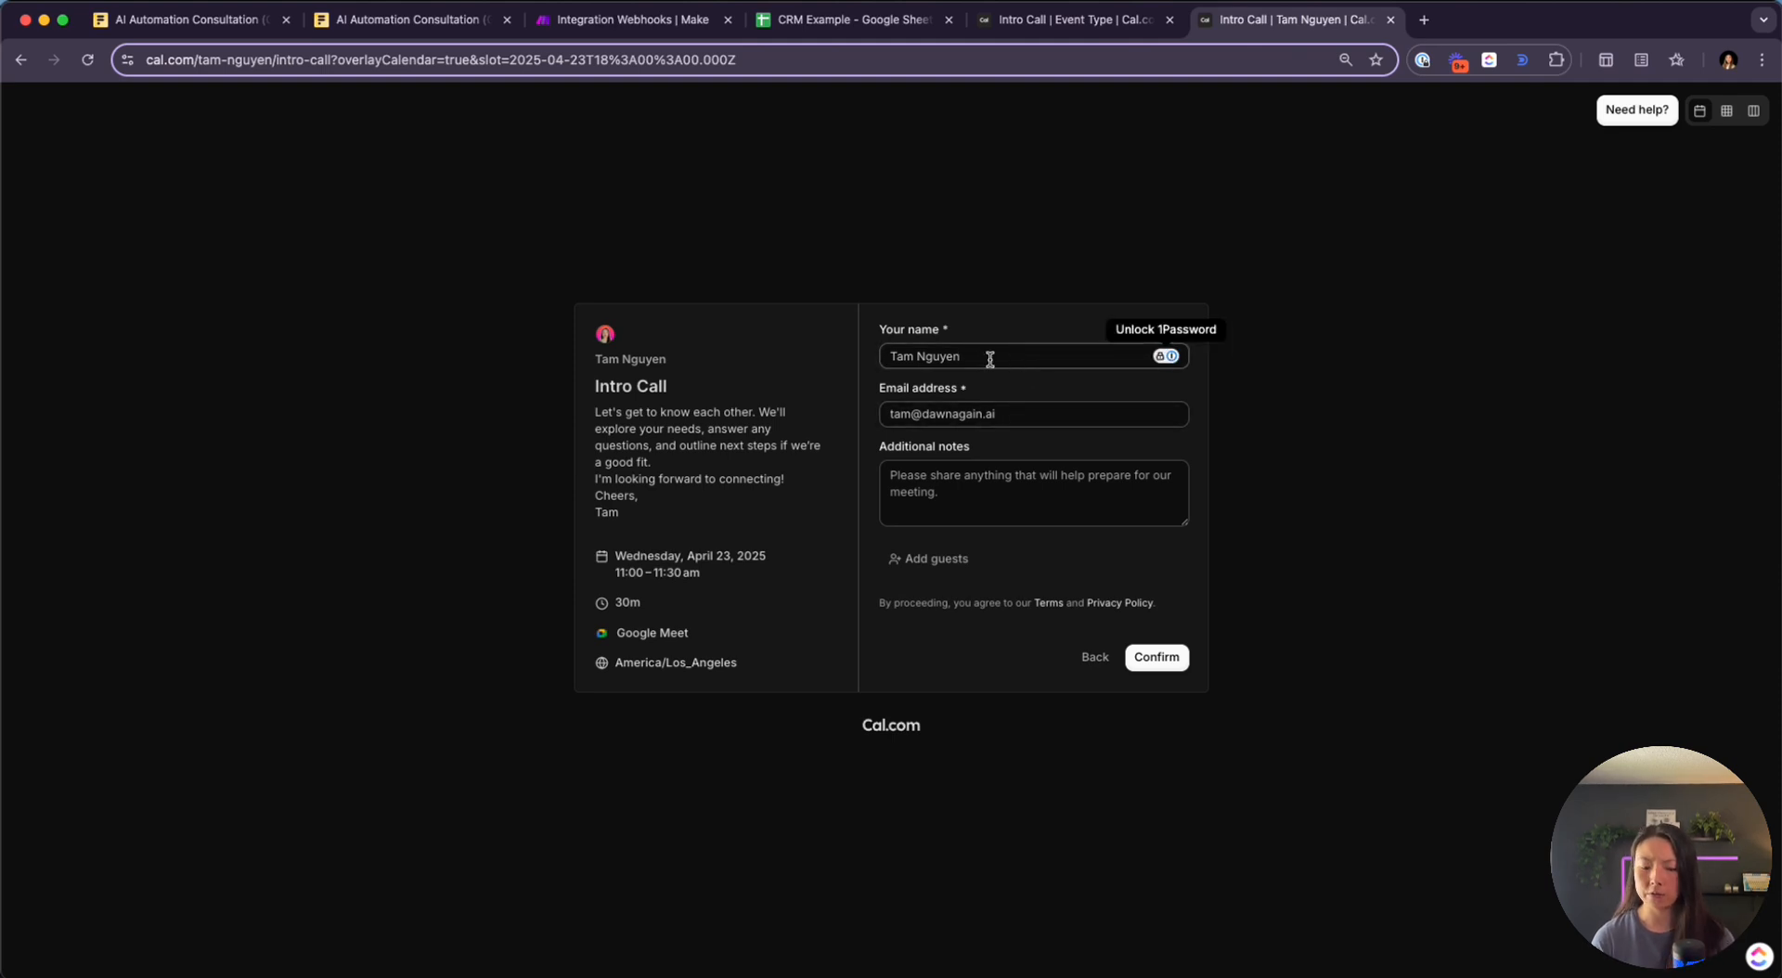
{"action": "key", "text": "super+a"}
{"action": "type", "text": "B"}
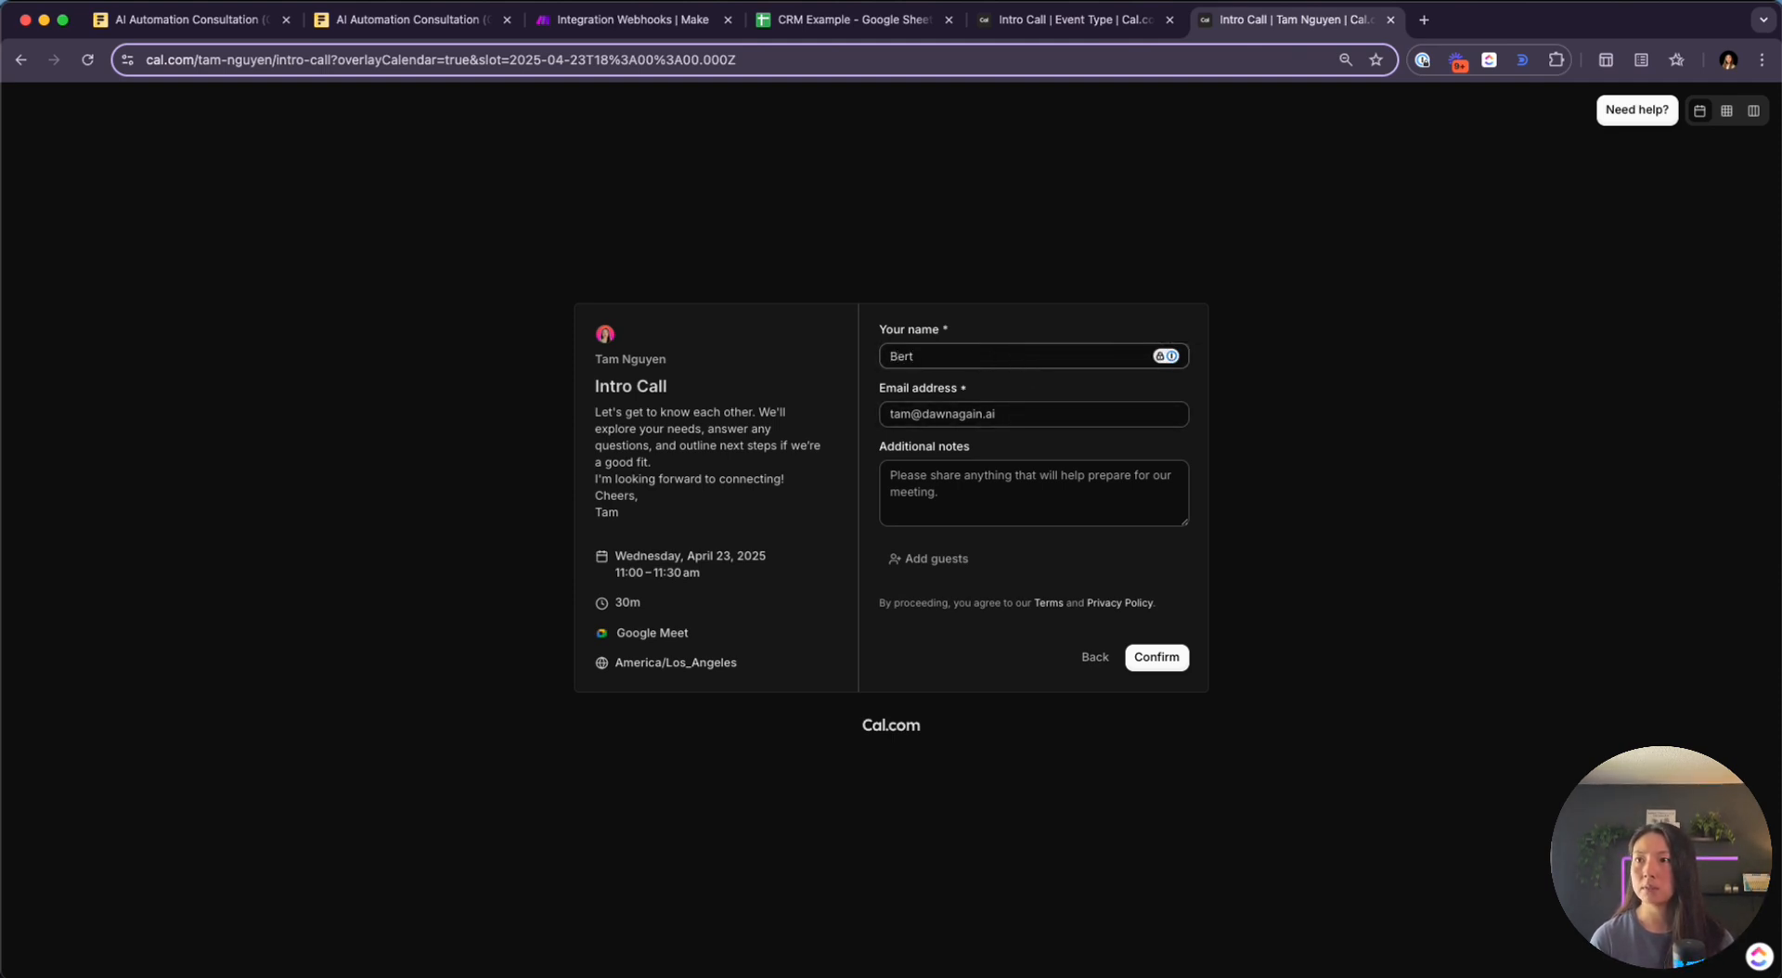
{"action": "type", "text": "ert"}
{"action": "key", "text": "Tab"}
{"action": "key", "text": "Tab"}
{"action": "left_click", "coordinate": [1154, 659]}
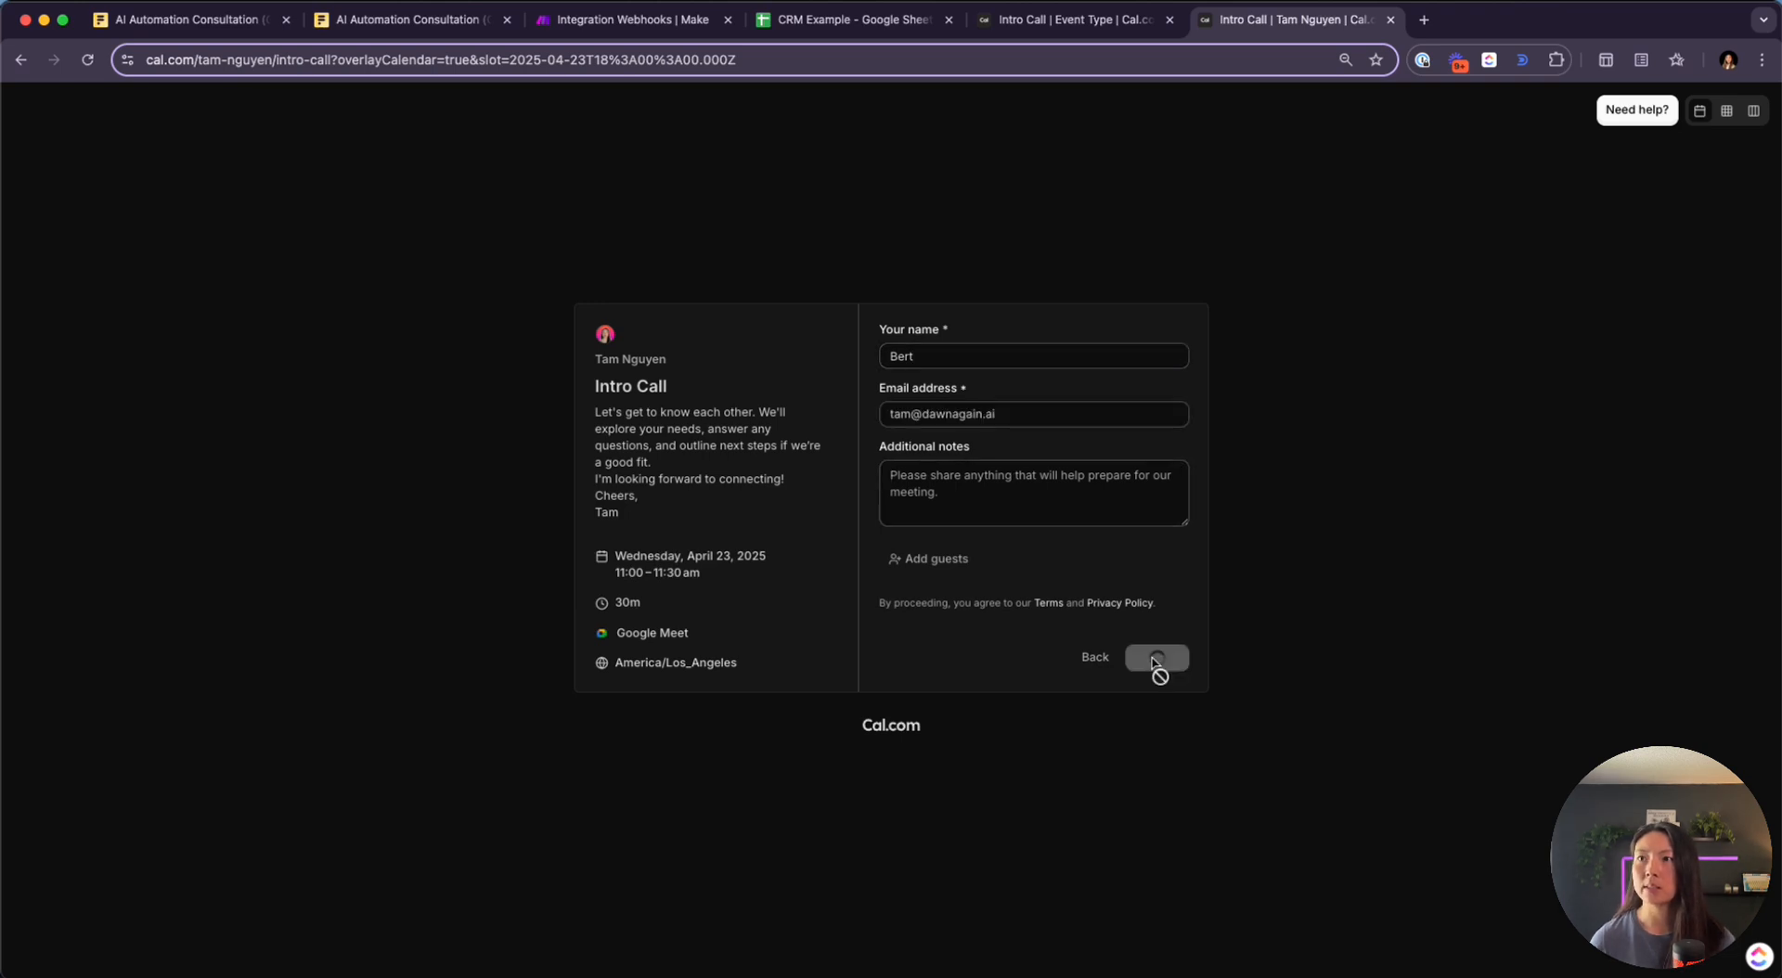
{"action": "left_click", "coordinate": [647, 23]}
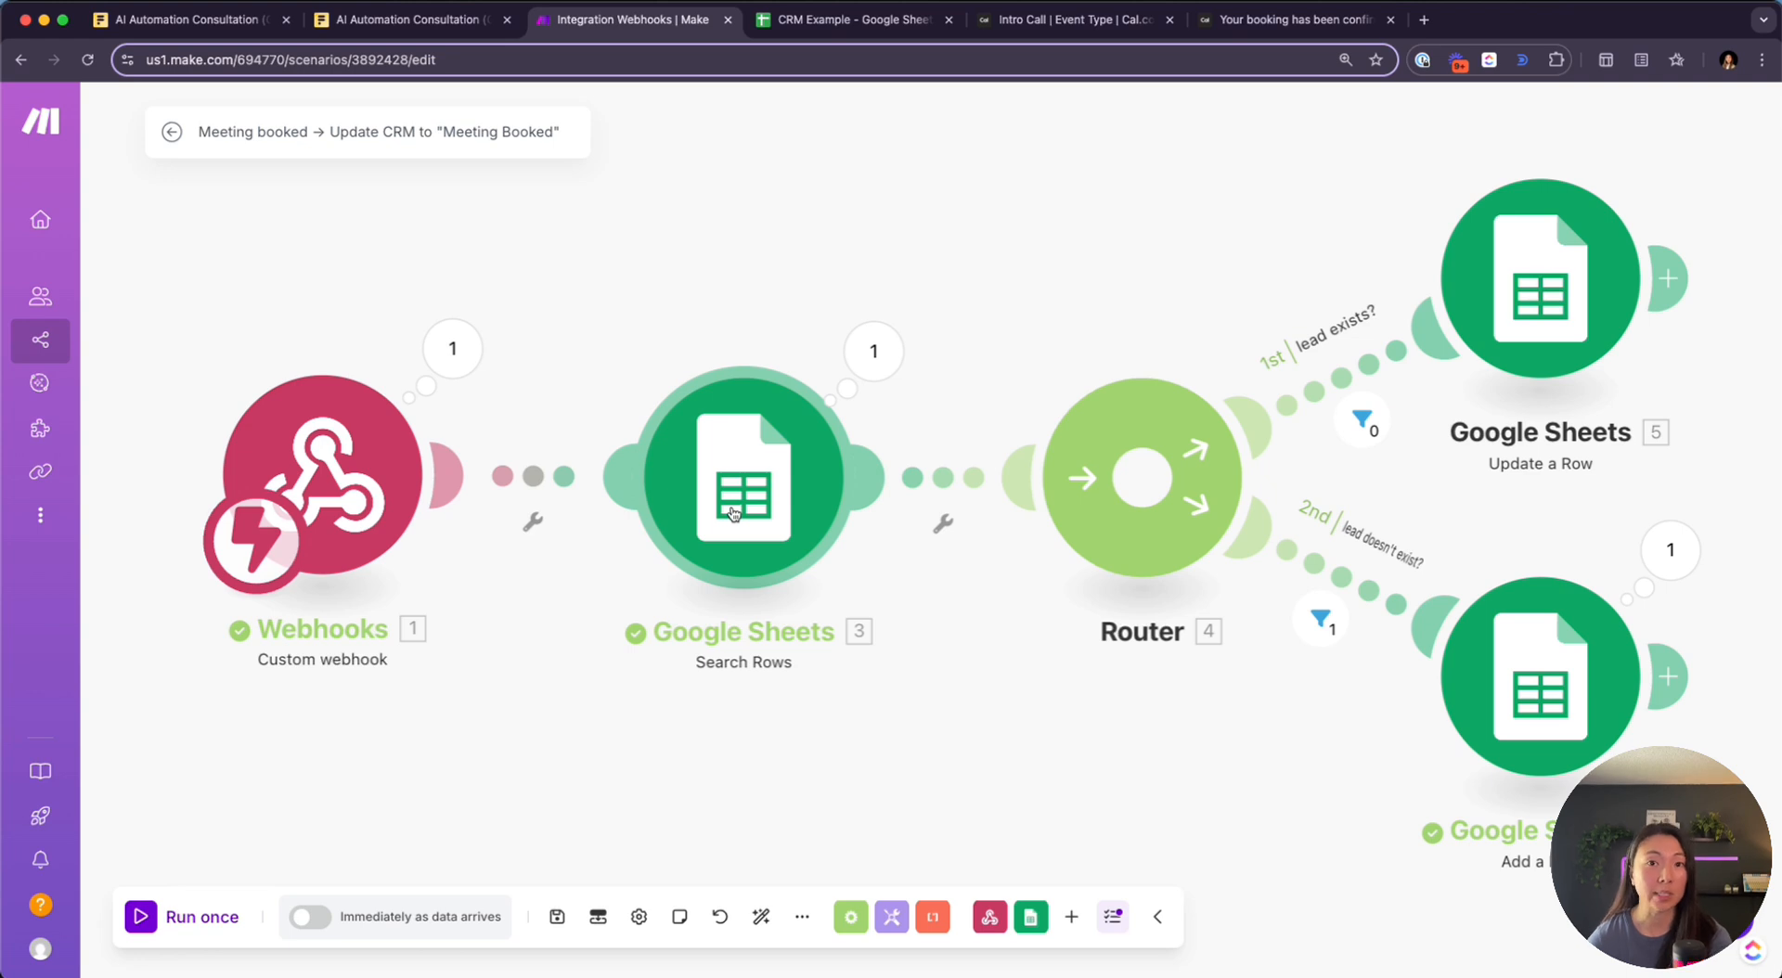
Review the test run's Search Rows output, then go to the CRM Example spreadsheet
{"action": "left_click", "coordinate": [873, 350]}
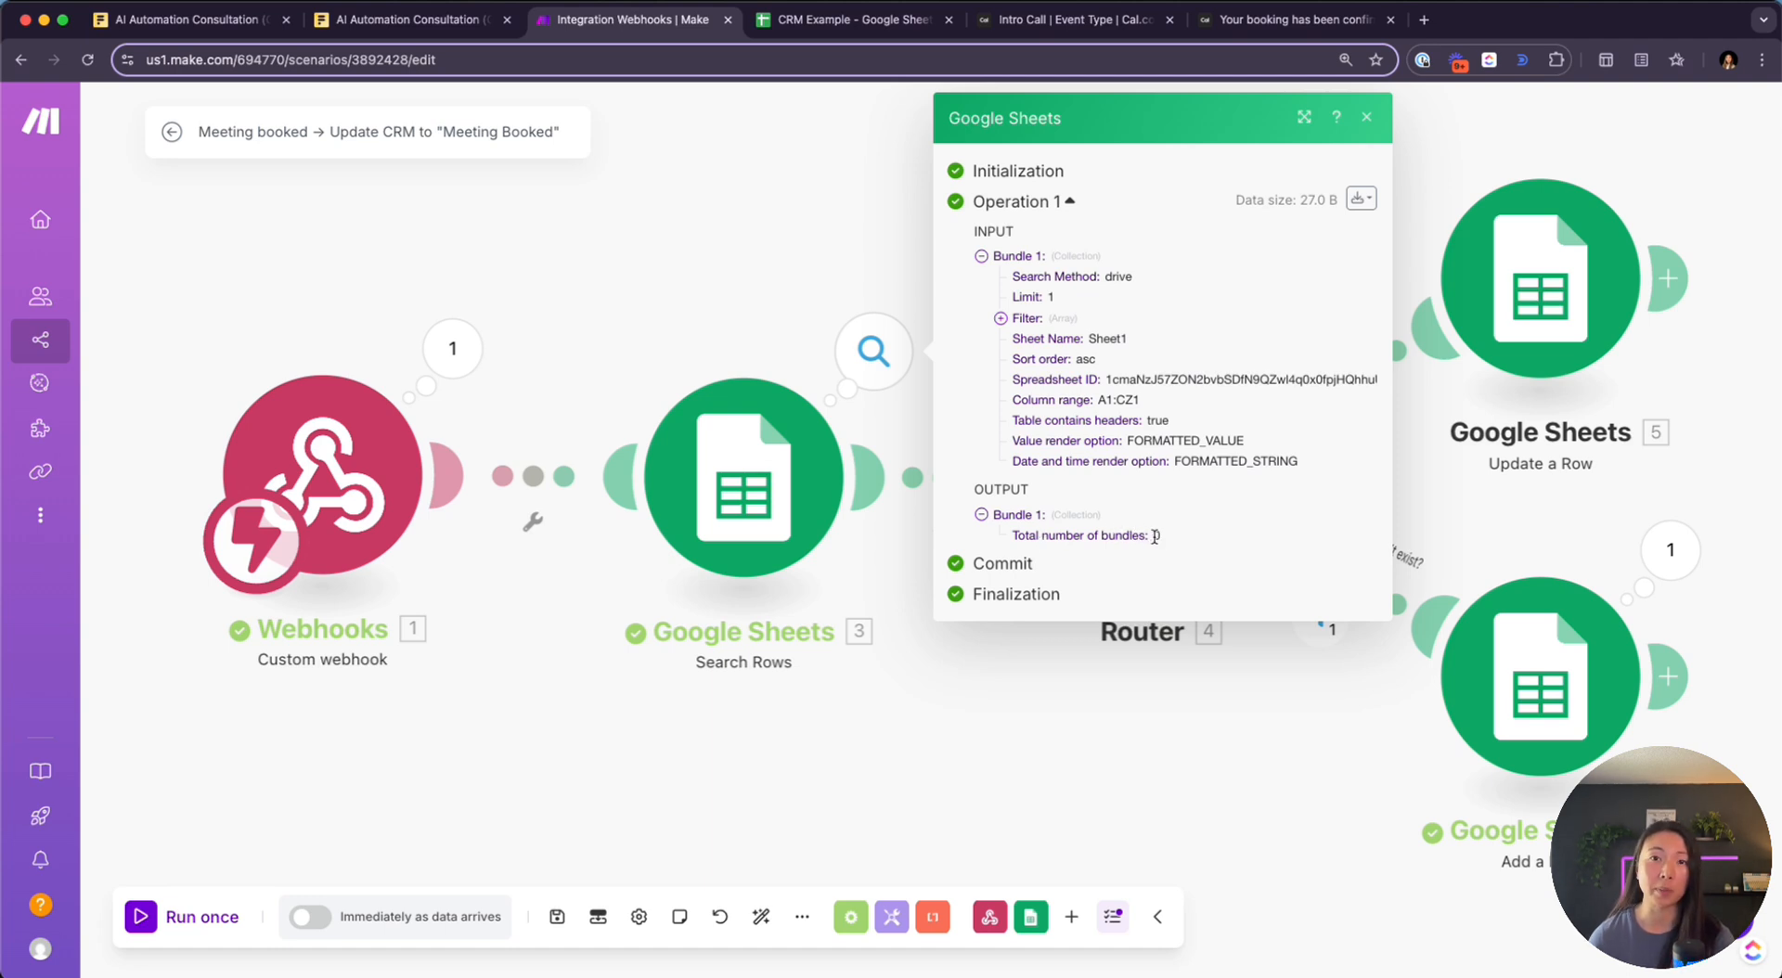
{"action": "left_click", "coordinate": [663, 328]}
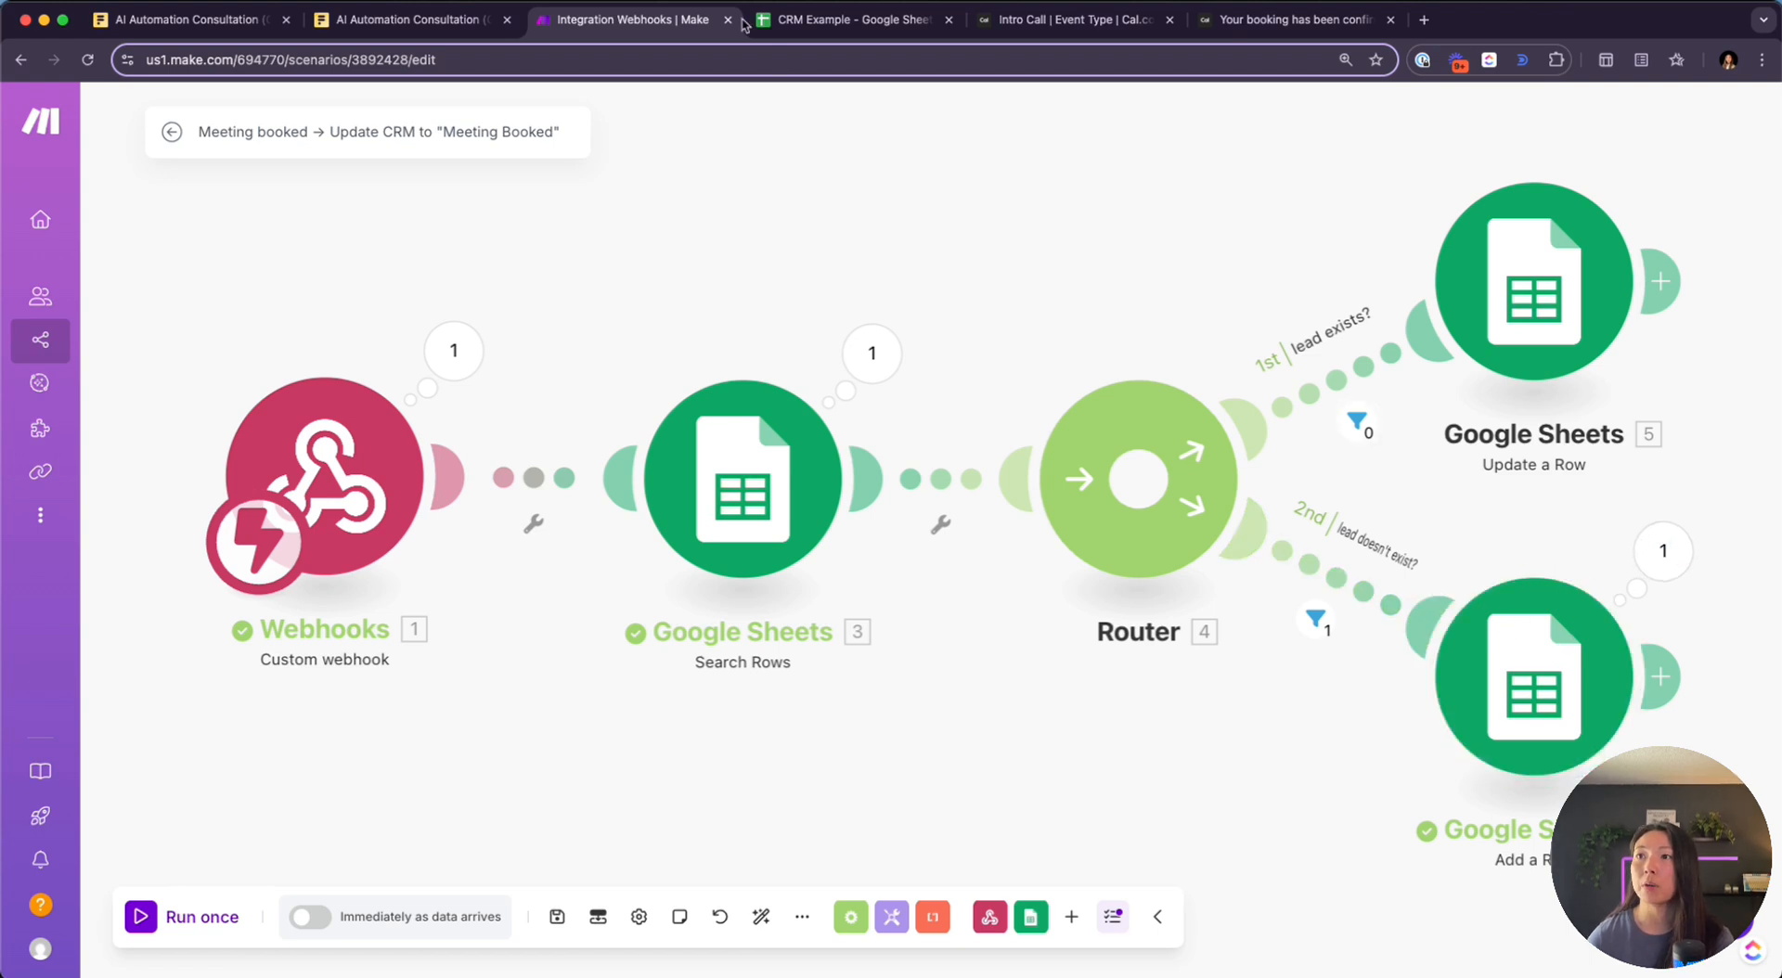
{"action": "left_click", "coordinate": [812, 19]}
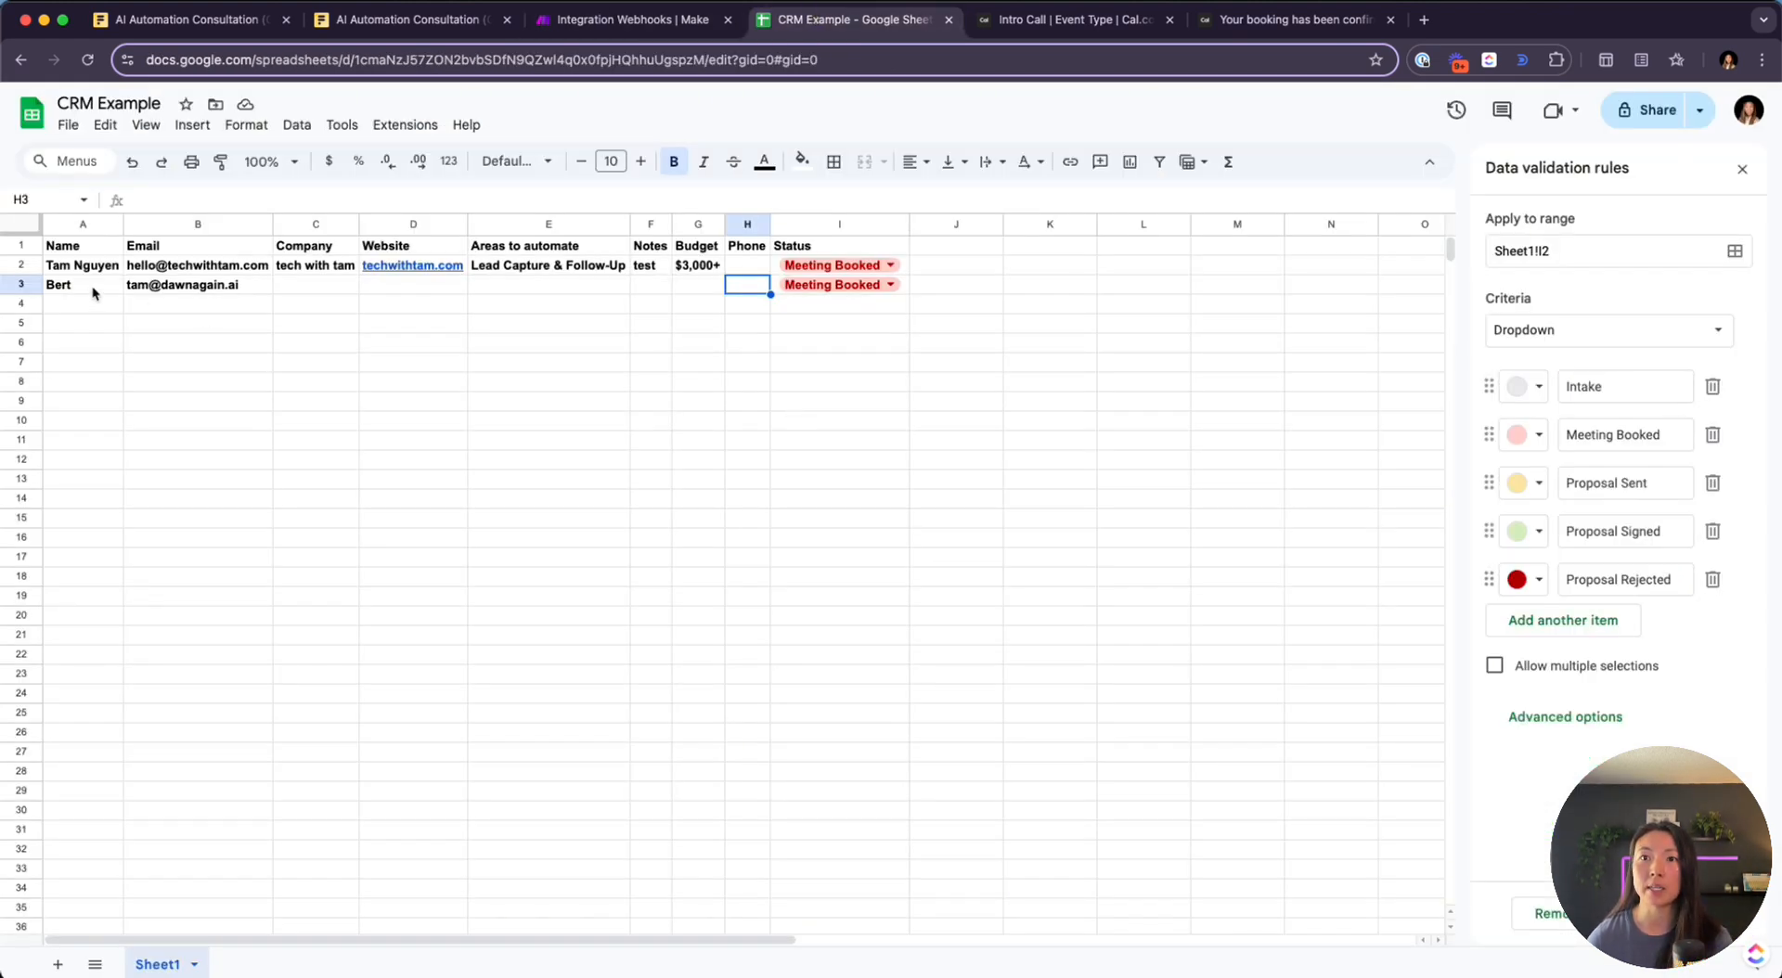
{"action": "left_click", "coordinate": [219, 291]}
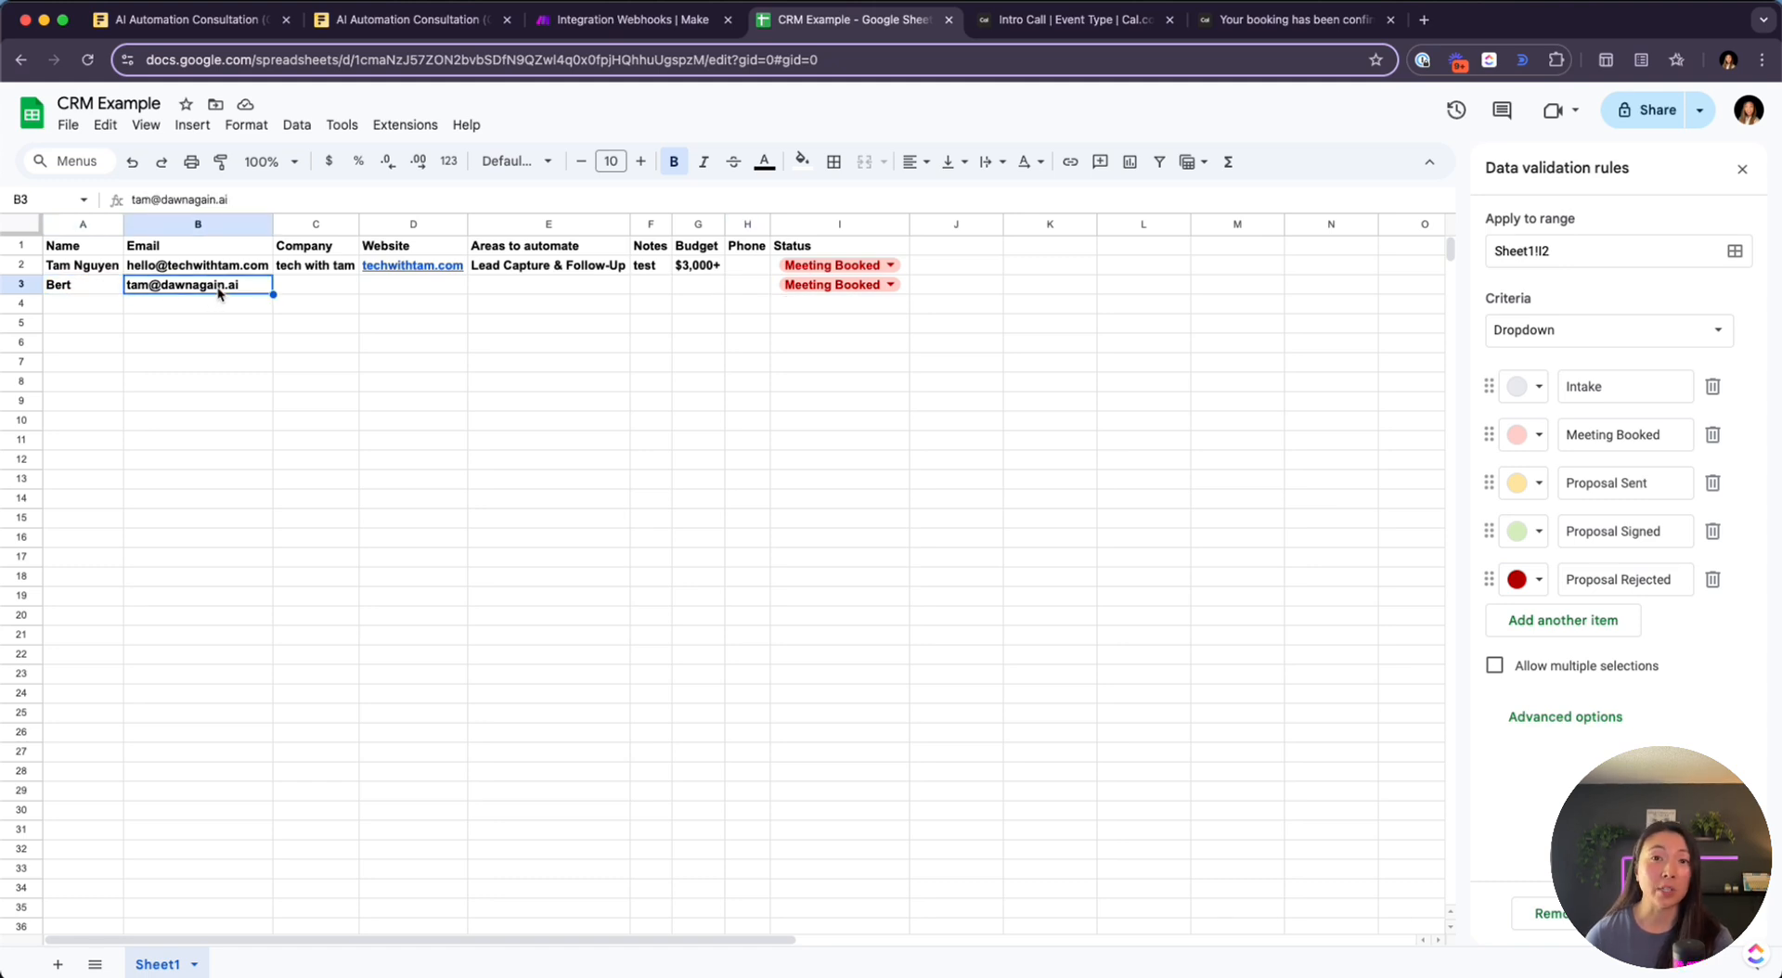
{"action": "left_click_drag", "start_coordinate": [295, 288], "coordinate": [681, 284]}
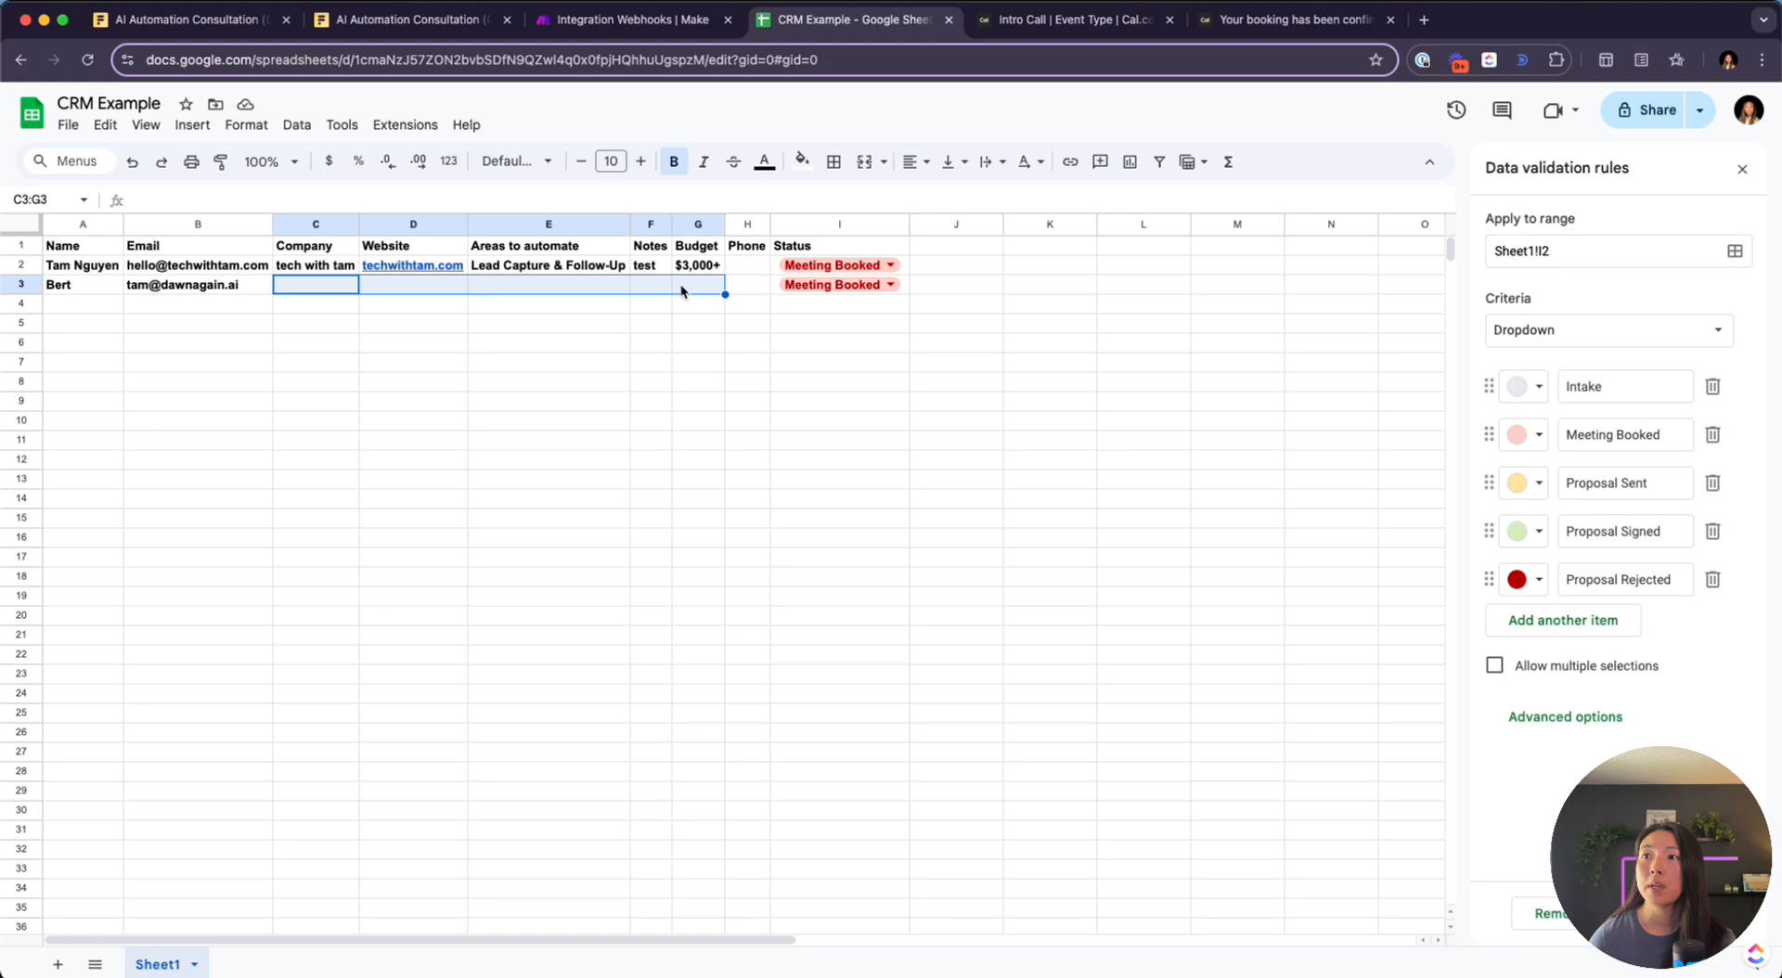
{"action": "left_click", "coordinate": [850, 285]}
{"action": "left_click", "coordinate": [982, 291]}
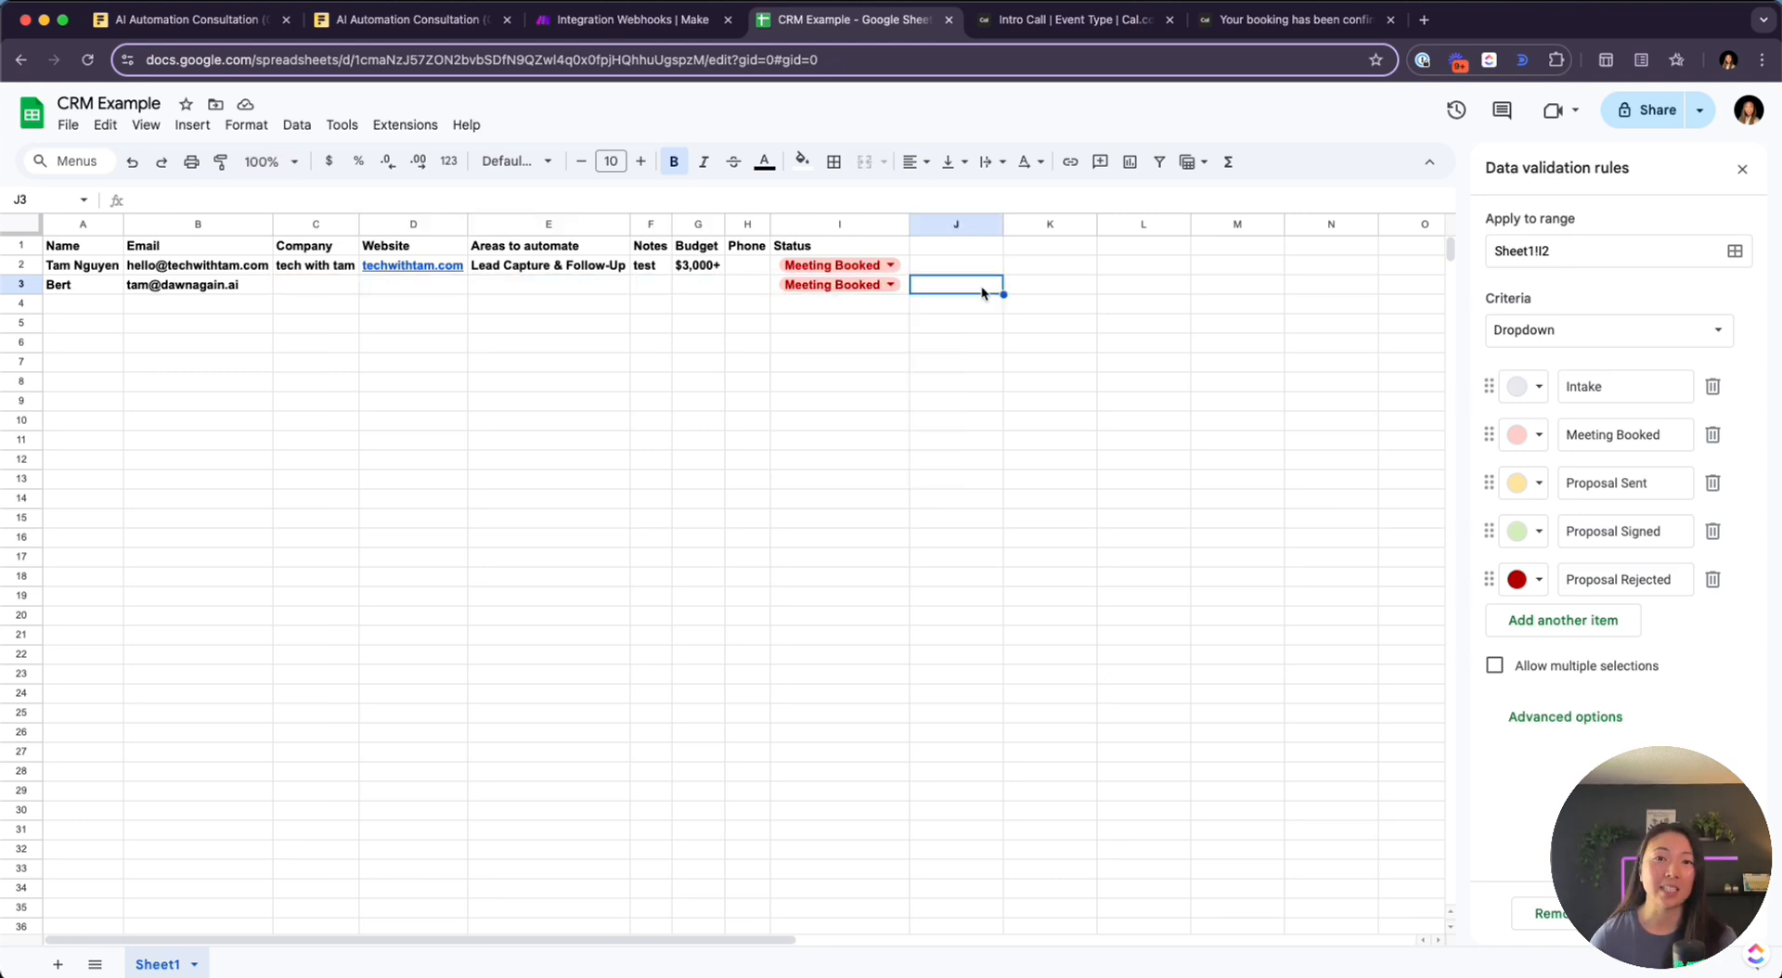